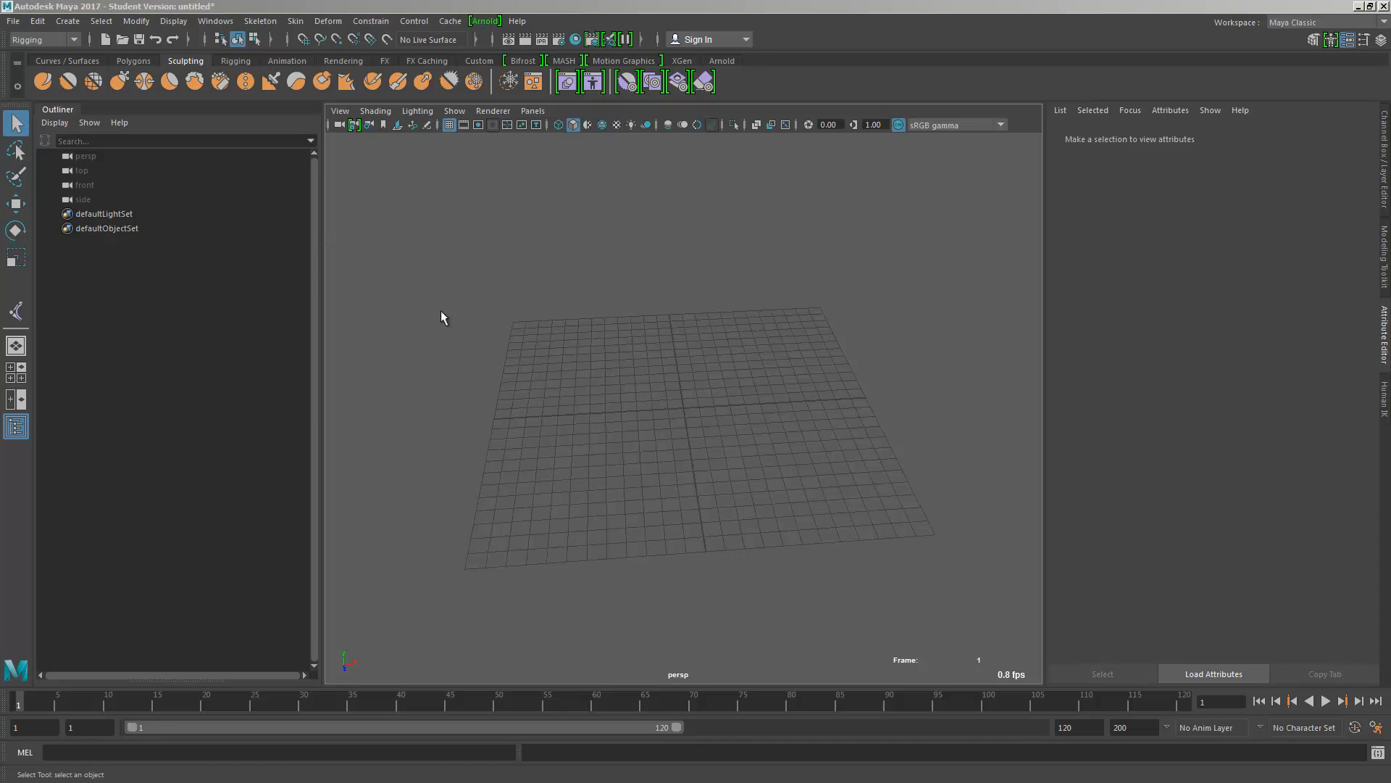
{"action": "mouse_move", "coordinate": [583, 392]}
{"action": "left_mouse_down", "text": "alt"}
{"action": "mouse_move", "coordinate": [575, 372]}
{"action": "mouse_move", "coordinate": [588, 393]}
{"action": "left_mouse_up", "text": "alt"}
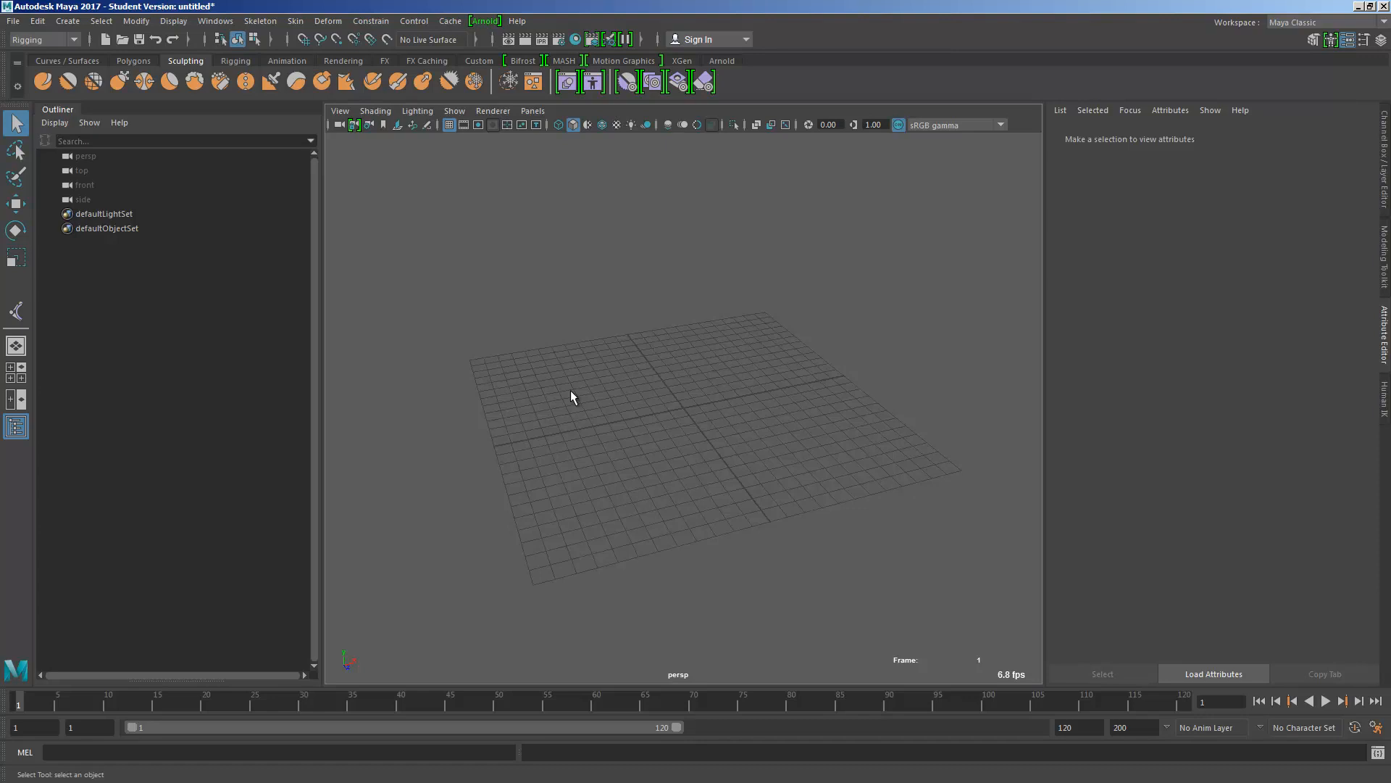
{"action": "mouse_move", "coordinate": [562, 398]}
{"action": "left_mouse_down", "text": "alt"}
{"action": "mouse_move", "coordinate": [565, 410]}
{"action": "mouse_move", "coordinate": [617, 374]}
{"action": "mouse_move", "coordinate": [580, 382]}
{"action": "mouse_move", "coordinate": [590, 377]}
{"action": "mouse_move", "coordinate": [587, 404]}
{"action": "mouse_move", "coordinate": [428, 460]}
{"action": "mouse_move", "coordinate": [560, 415]}
{"action": "mouse_move", "coordinate": [534, 397]}
{"action": "mouse_move", "coordinate": [569, 417]}
{"action": "left_mouse_up", "text": "alt"}
{"action": "left_click_drag", "start_coordinate": [596, 410], "coordinate": [605, 381], "text": "alt"}
{"action": "left_click_drag", "start_coordinate": [630, 395], "coordinate": [668, 369], "text": "alt"}
{"action": "left_click_drag", "start_coordinate": [668, 367], "coordinate": [612, 375], "text": "alt"}
{"action": "left_click_drag", "start_coordinate": [481, 348], "coordinate": [526, 354], "text": "alt"}
{"action": "left_click_drag", "start_coordinate": [477, 415], "coordinate": [600, 360], "text": "alt"}
{"action": "left_click_drag", "start_coordinate": [599, 359], "coordinate": [427, 352], "text": "alt"}
Tear off the Skeleton menu as a floating window over the viewport
{"action": "left_click", "coordinate": [261, 22]}
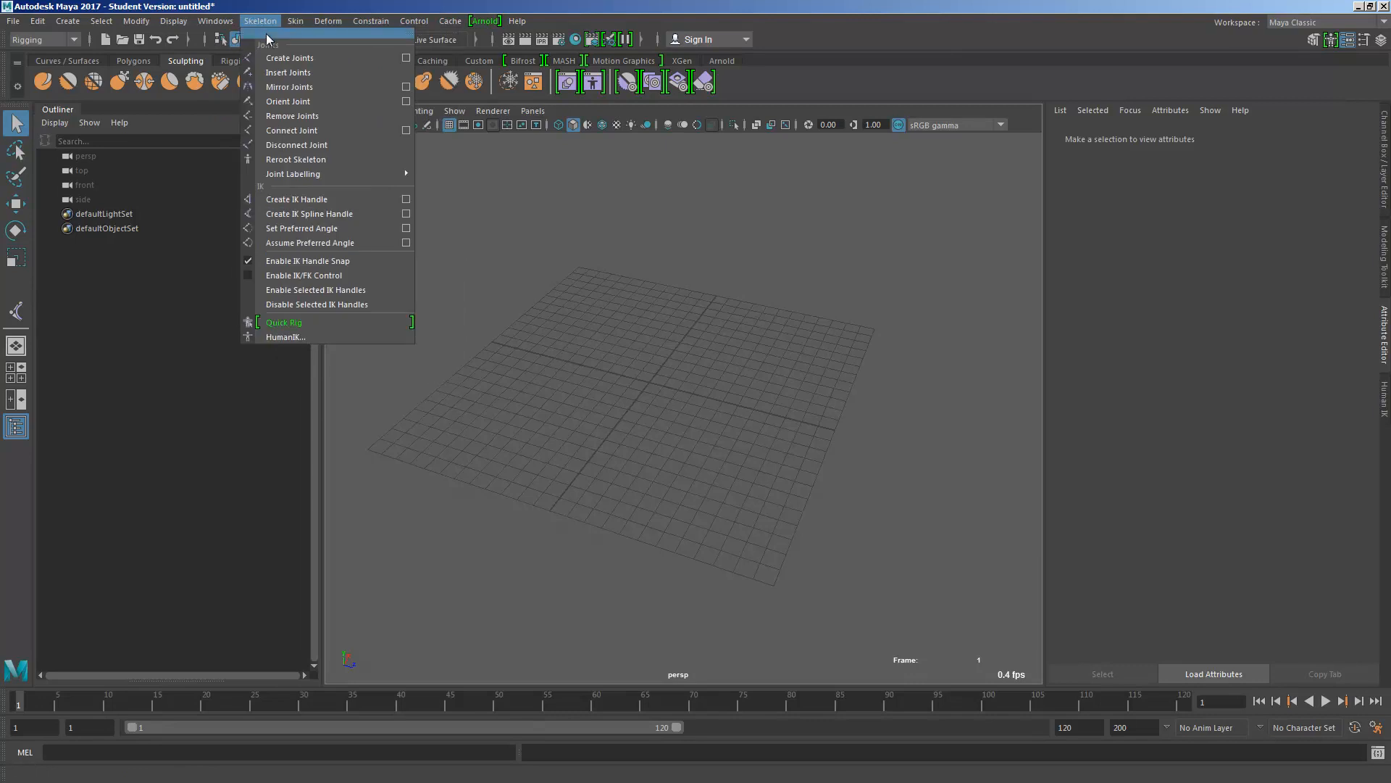
{"action": "left_click", "coordinate": [267, 34]}
{"action": "left_click_drag", "start_coordinate": [292, 22], "coordinate": [438, 175]}
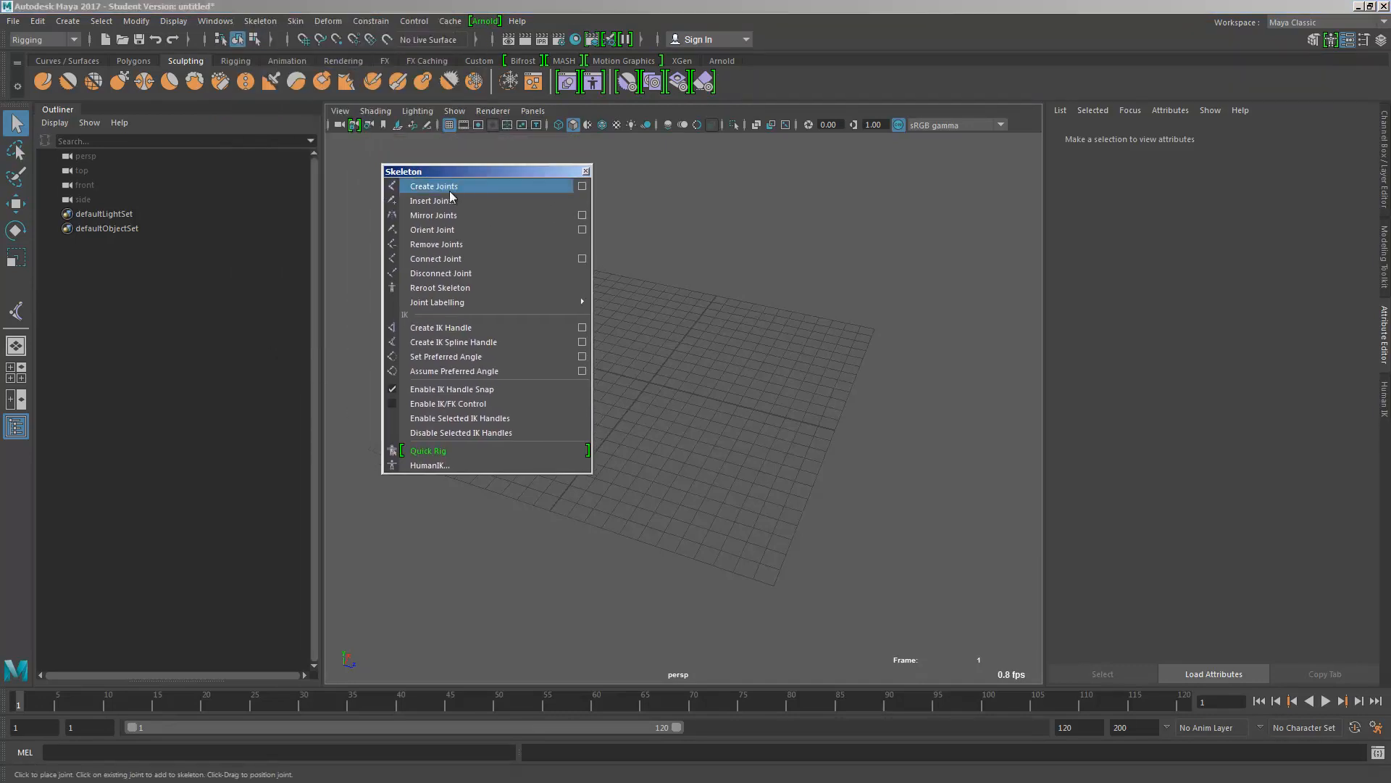
{"action": "left_click_drag", "start_coordinate": [458, 172], "coordinate": [447, 189]}
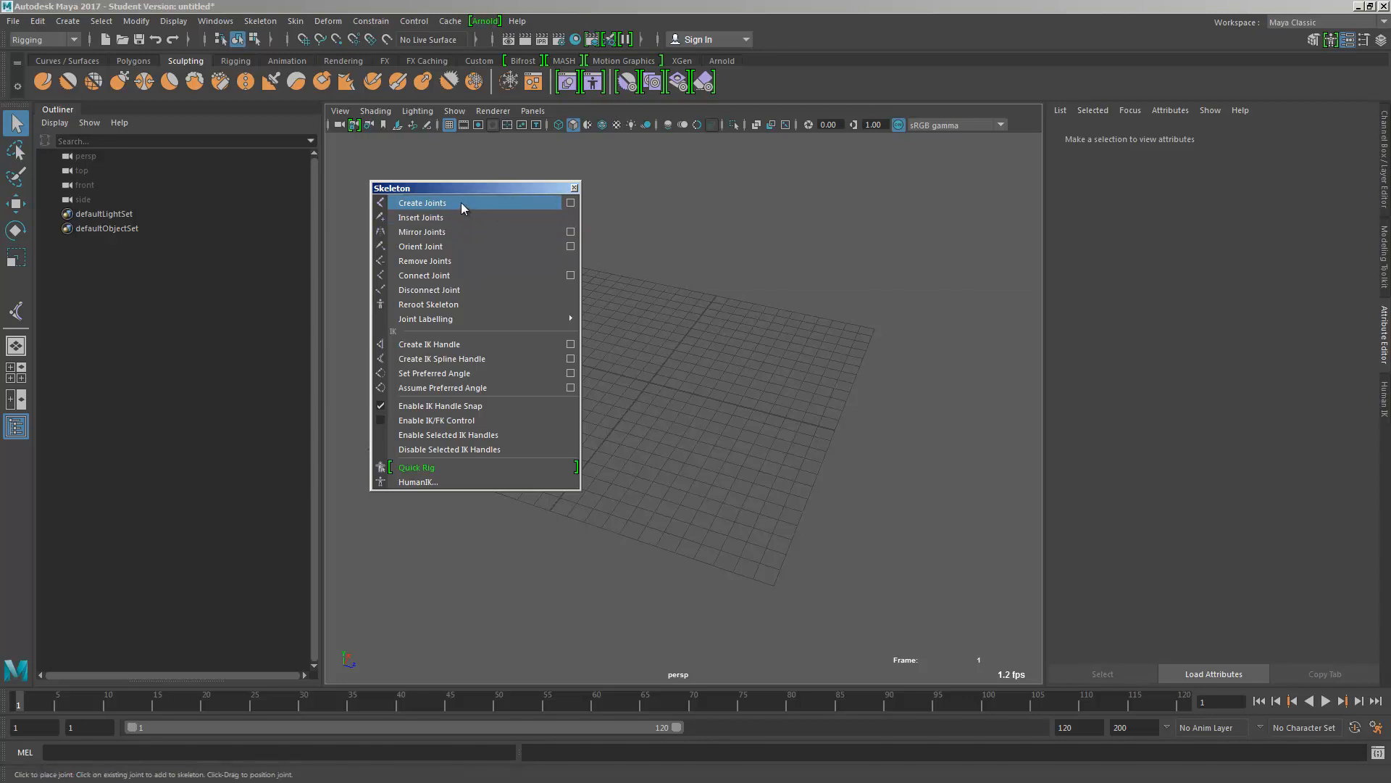
Create an S-shaped chain of eight joints across the grid, keeping the floating Skeleton menu clear of the drawing area
{"action": "left_click", "coordinate": [461, 202]}
{"action": "left_click_drag", "start_coordinate": [463, 191], "coordinate": [250, 211]}
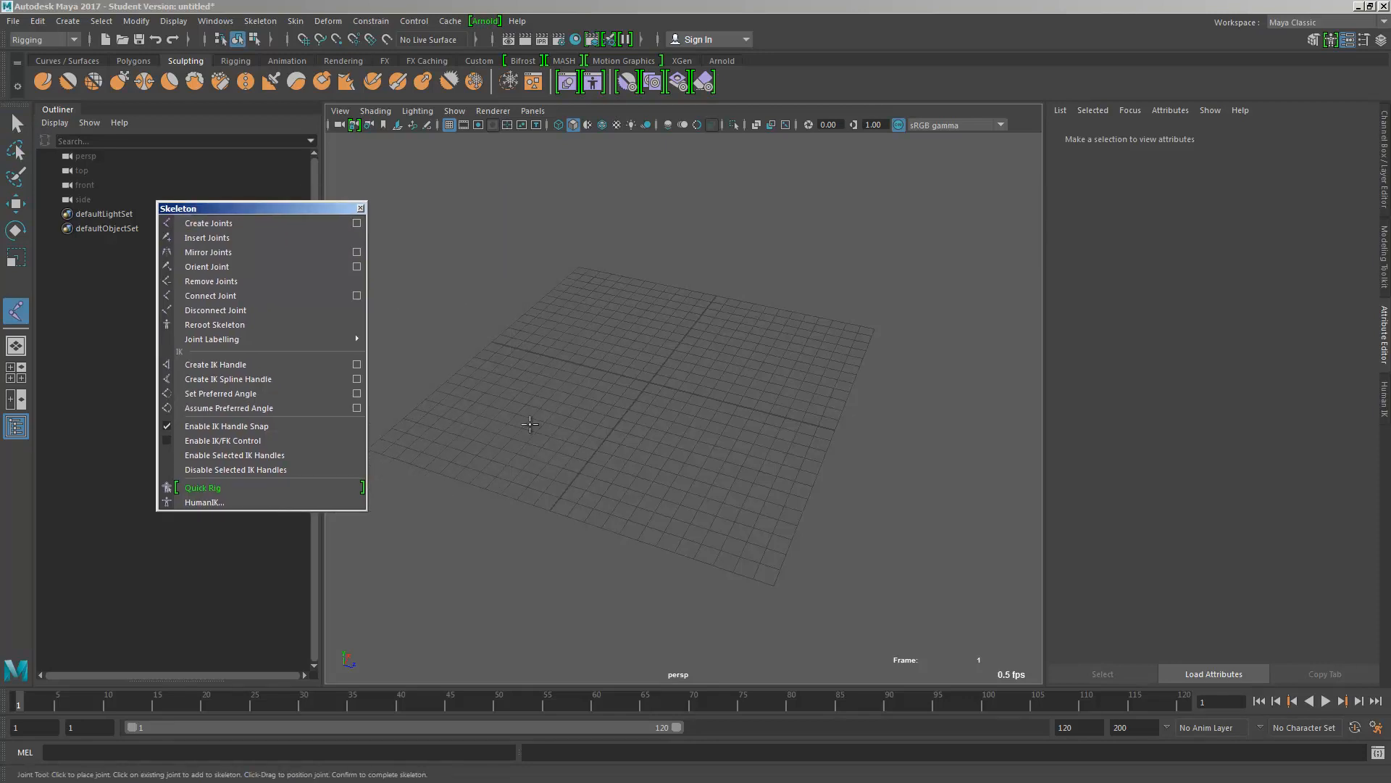
{"action": "left_click", "coordinate": [534, 453]}
{"action": "left_click", "coordinate": [536, 396]}
{"action": "left_click", "coordinate": [576, 364]}
{"action": "left_click", "coordinate": [634, 366]}
{"action": "left_click", "coordinate": [684, 386]}
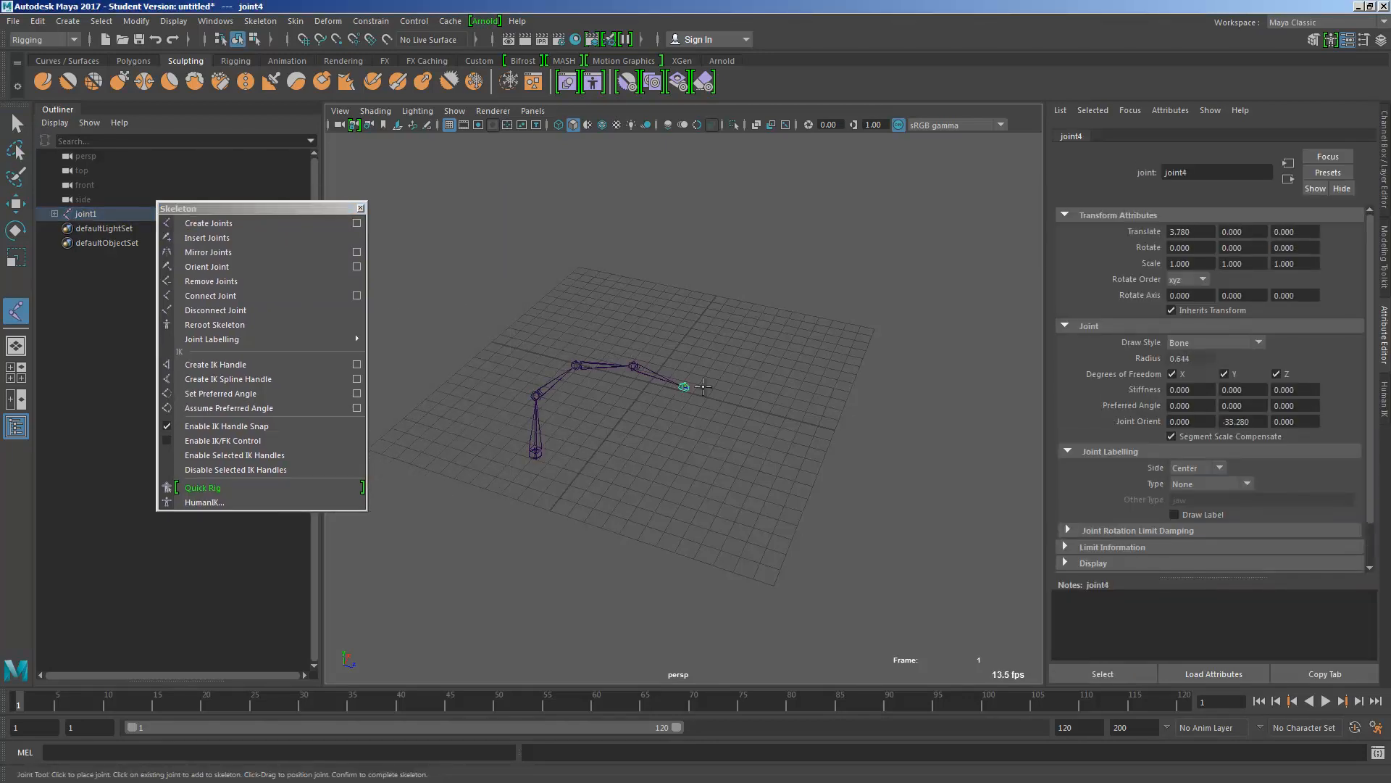
{"action": "left_click", "coordinate": [780, 381]}
{"action": "left_click", "coordinate": [816, 335]}
{"action": "left_click", "coordinate": [786, 292]}
{"action": "key", "text": "Return"}
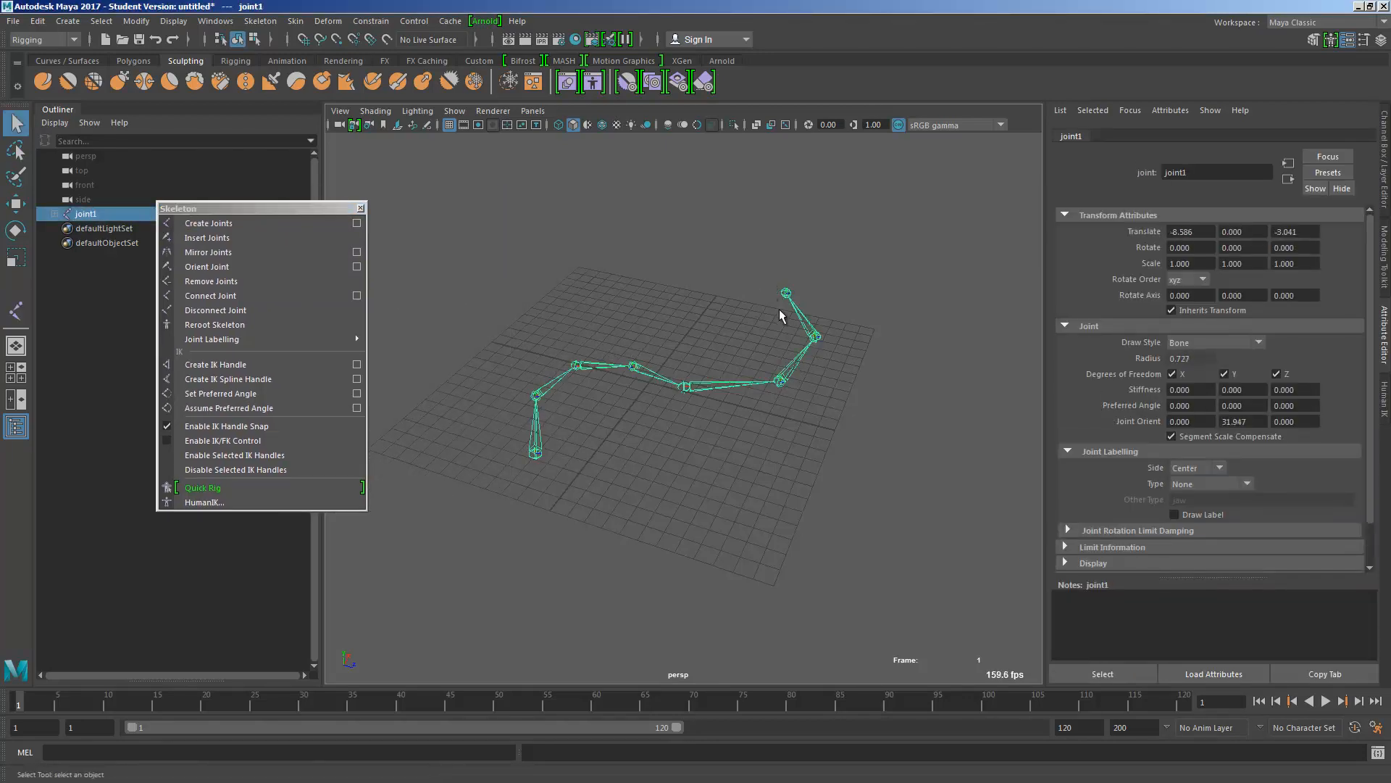
Select individual joints along the chain, including the root, to examine how each parent joint carries its children
{"action": "left_click", "coordinate": [786, 293]}
{"action": "left_click", "coordinate": [816, 336]}
{"action": "left_click", "coordinate": [780, 380]}
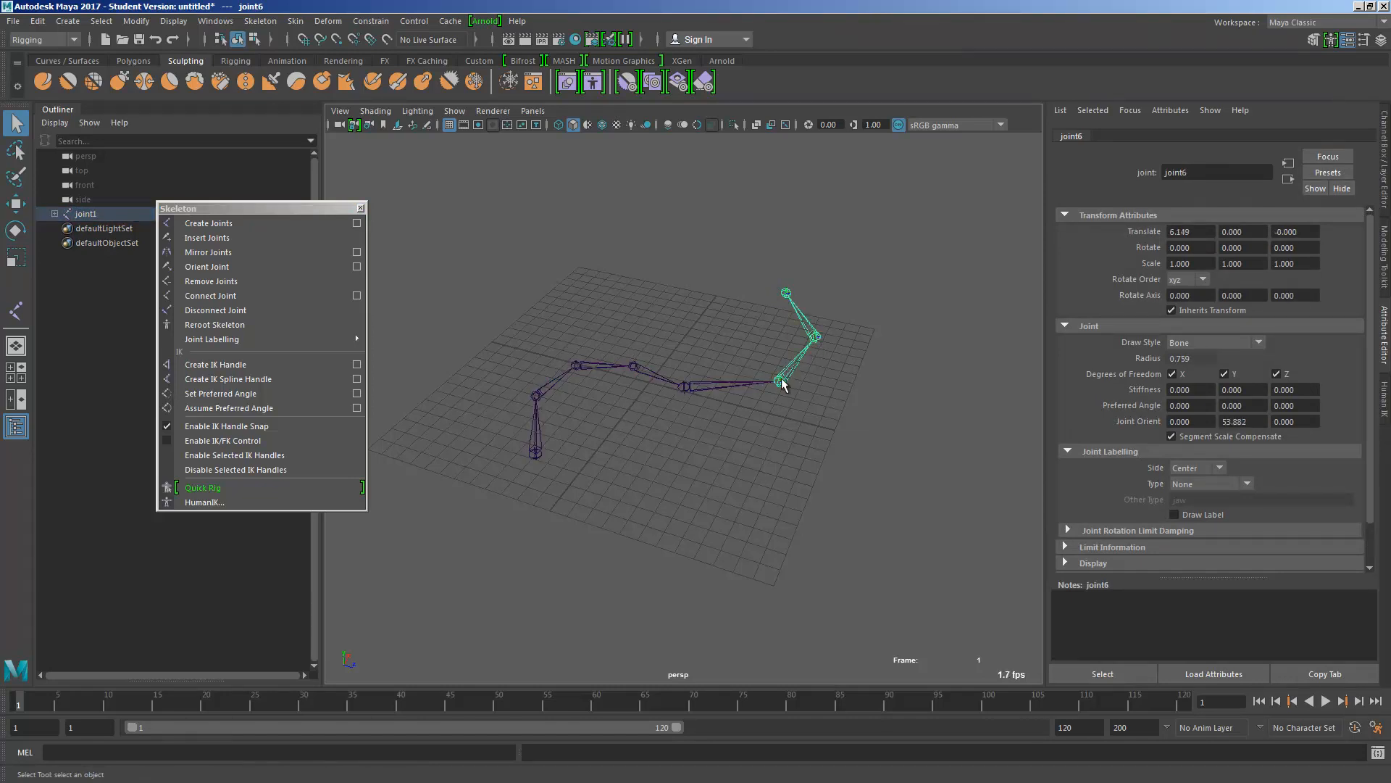
{"action": "left_click", "coordinate": [687, 387]}
{"action": "left_click", "coordinate": [644, 375]}
{"action": "left_click", "coordinate": [728, 379]}
{"action": "left_click", "coordinate": [786, 293]}
{"action": "left_click", "coordinate": [815, 337]}
{"action": "left_click", "coordinate": [790, 299]}
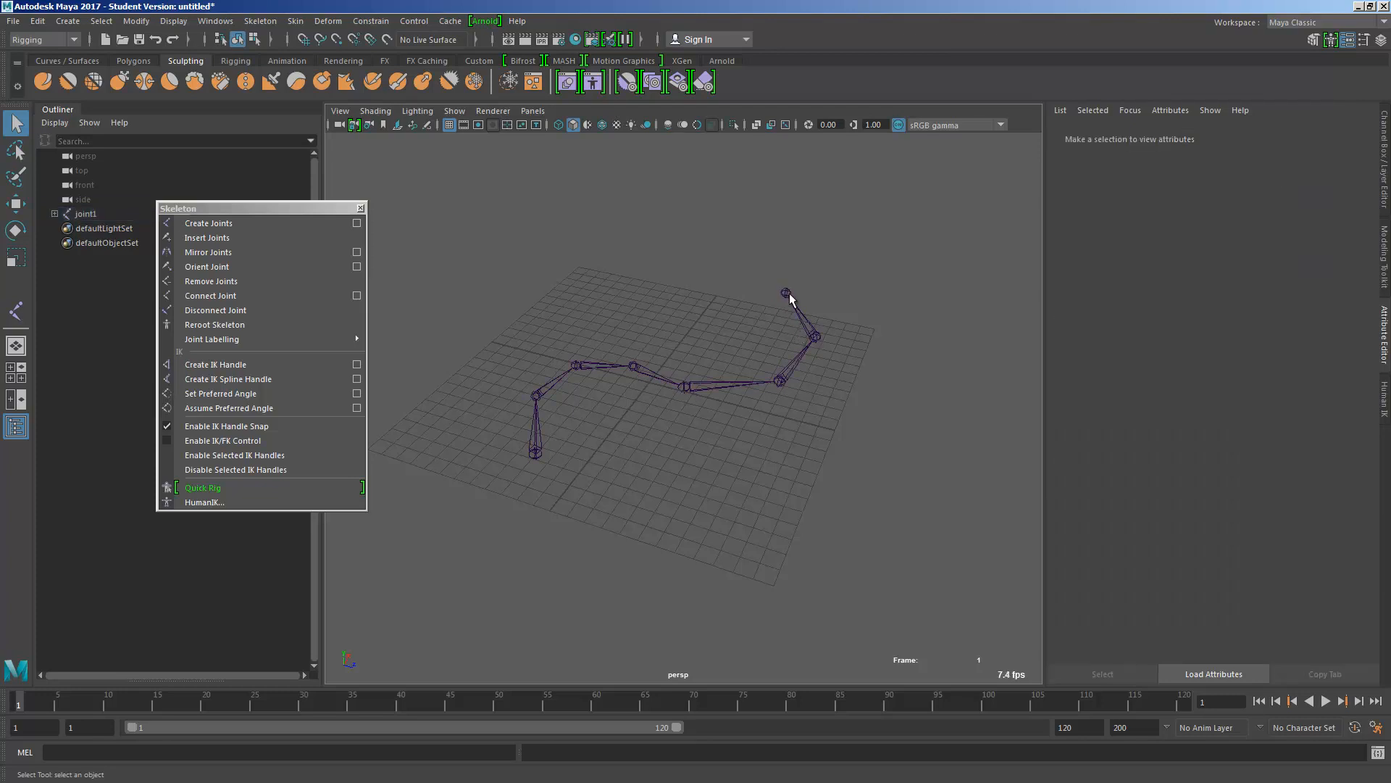
{"action": "left_click", "coordinate": [813, 333]}
{"action": "left_click_drag", "start_coordinate": [830, 355], "coordinate": [872, 372], "text": "alt"}
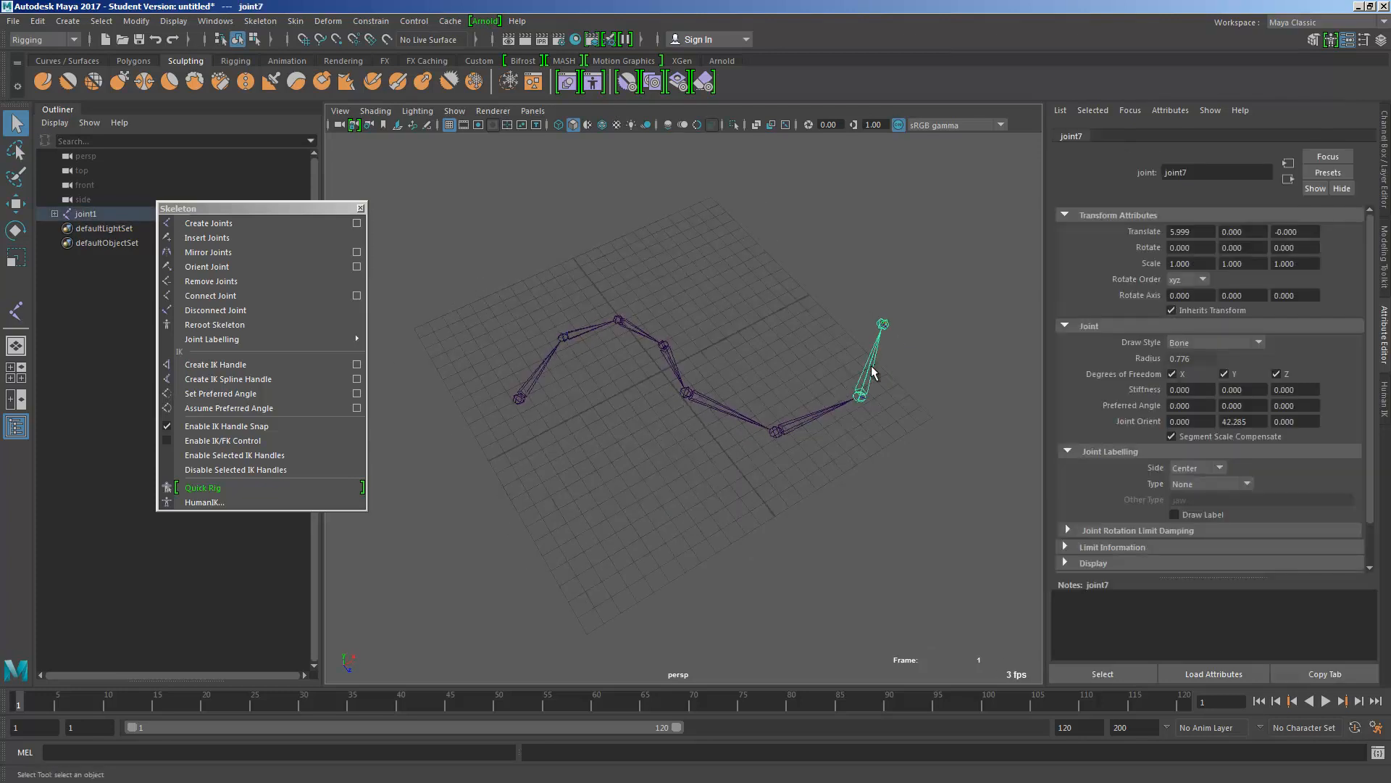
{"action": "left_click", "coordinate": [534, 387]}
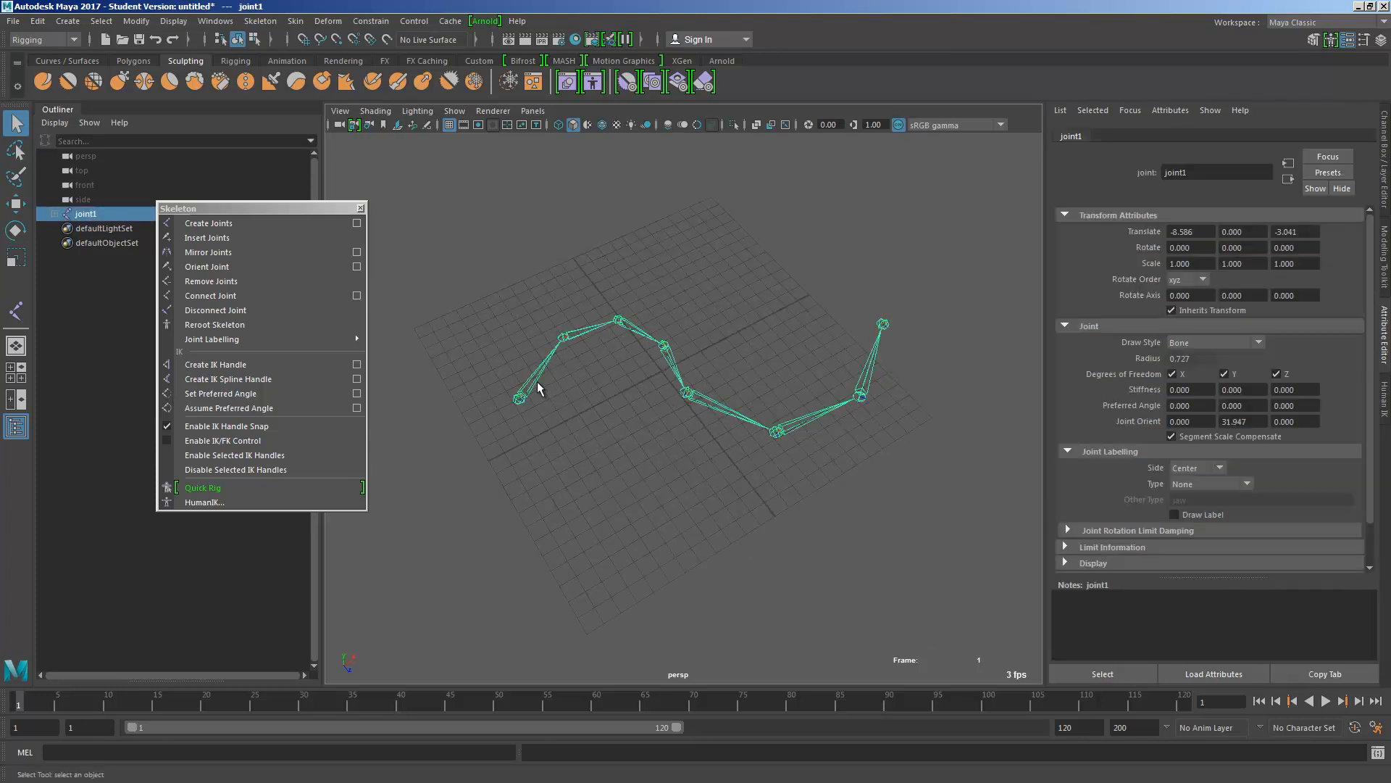
{"action": "left_click_drag", "start_coordinate": [627, 429], "coordinate": [693, 429], "text": "alt"}
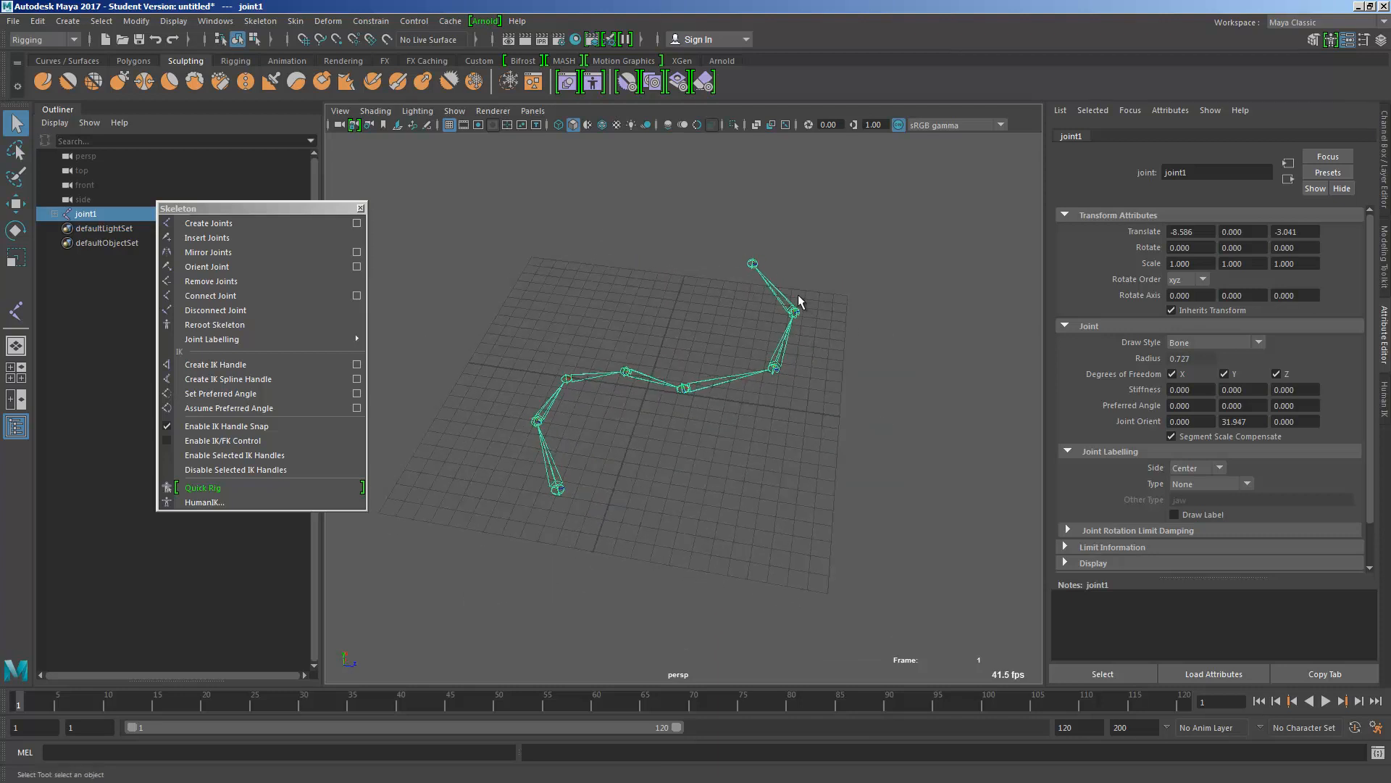
{"action": "left_click_drag", "start_coordinate": [801, 301], "coordinate": [714, 415], "text": "alt"}
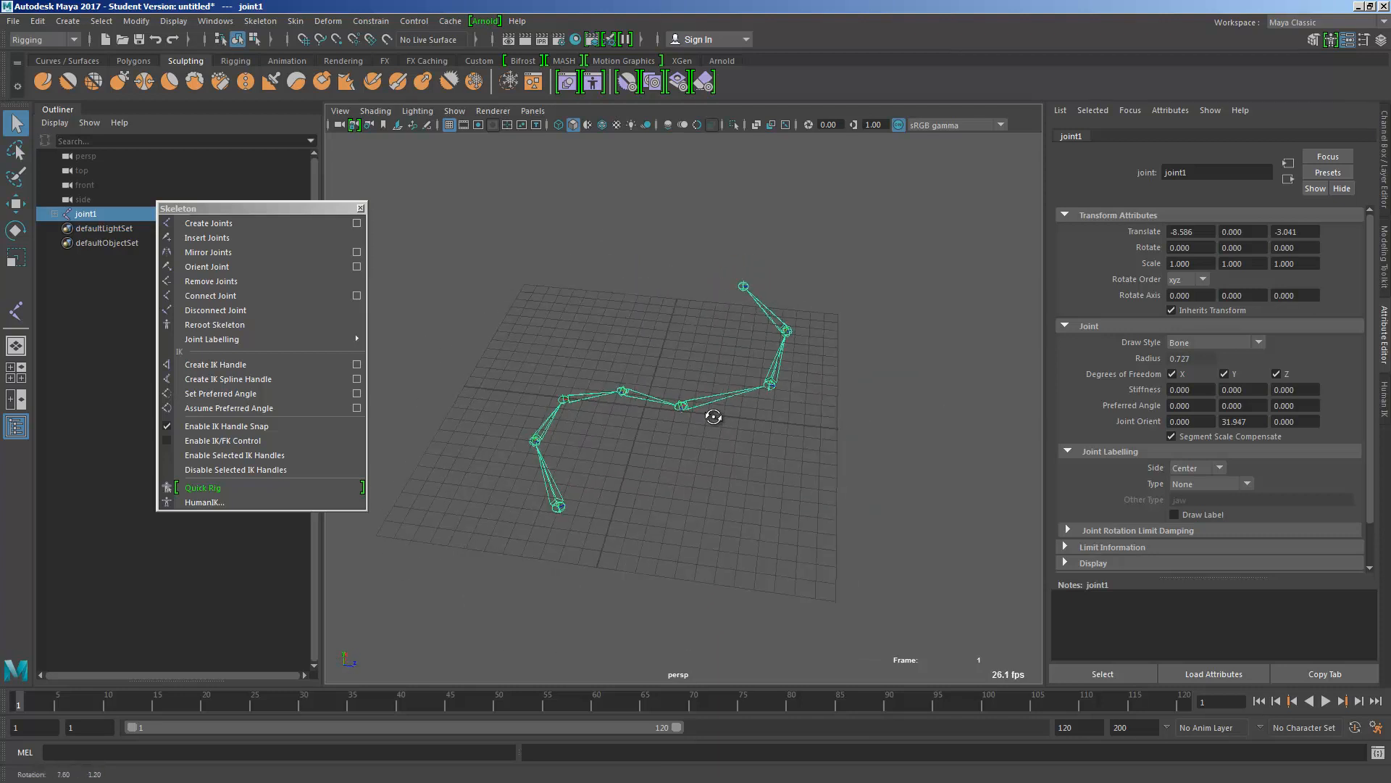
Expand the complete joint hierarchy in the Outliner and select joint7 in it
{"action": "left_click_drag", "start_coordinate": [316, 208], "coordinate": [325, 277]}
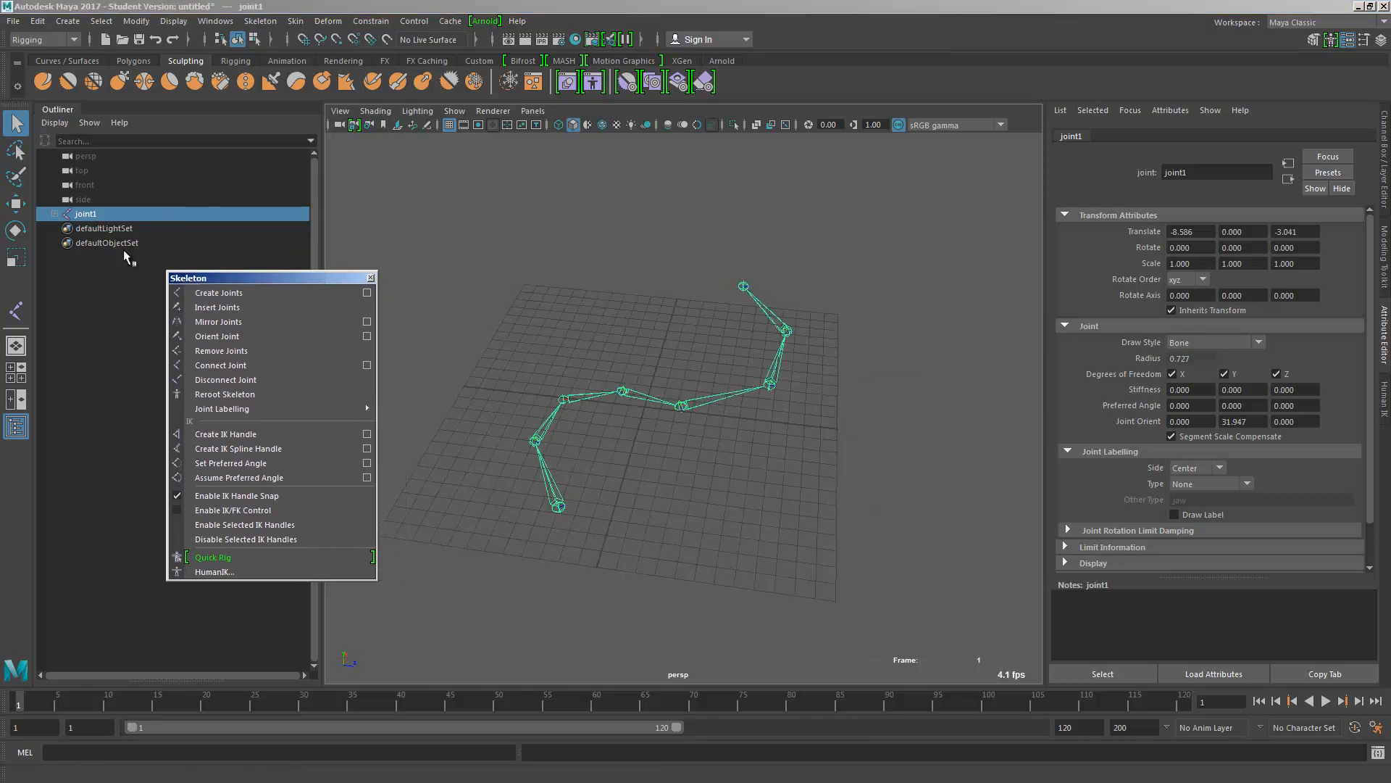
{"action": "left_click", "coordinate": [55, 214], "text": "shift"}
{"action": "key", "text": "Down"}
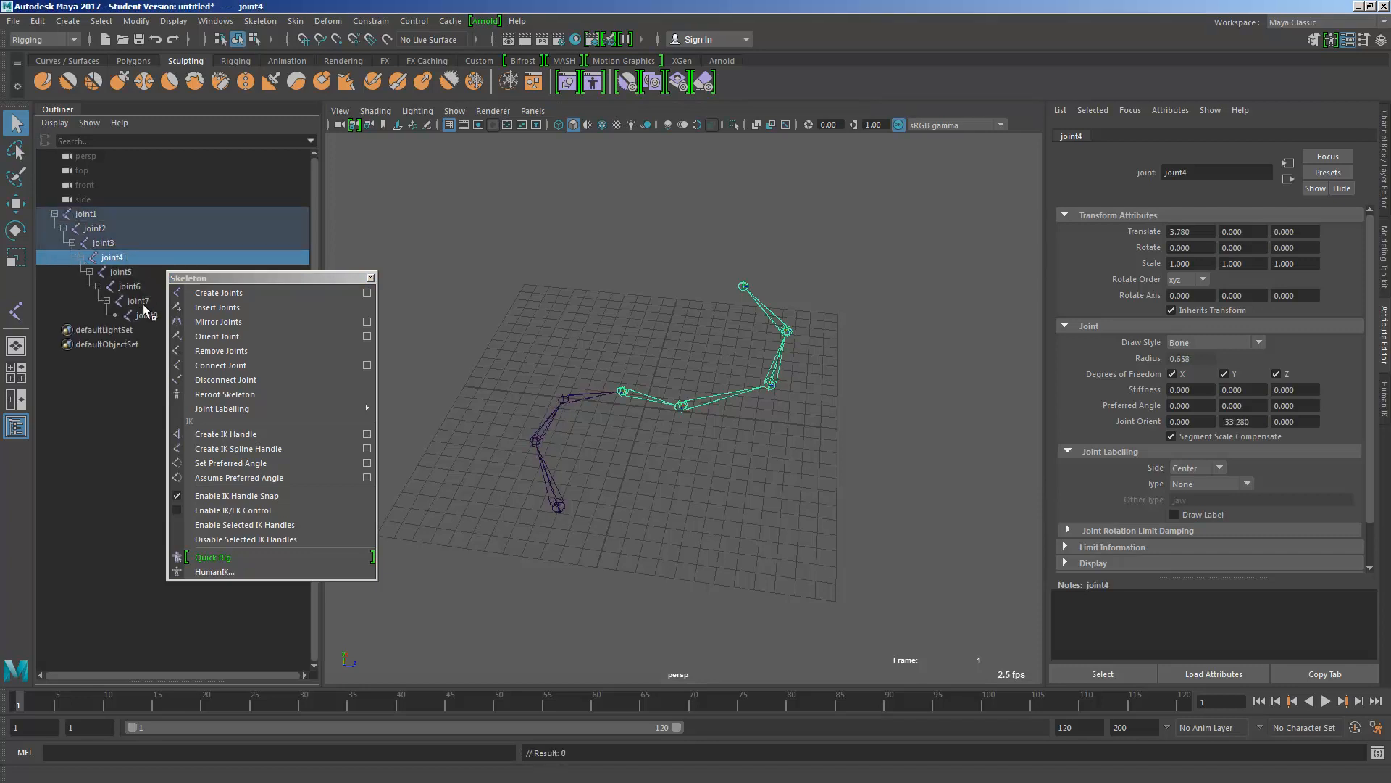
{"action": "left_click", "coordinate": [138, 300]}
Narrow the Outliner to widen the viewport, and close the floating Skeleton menu
{"action": "left_click_drag", "start_coordinate": [260, 280], "coordinate": [399, 191]}
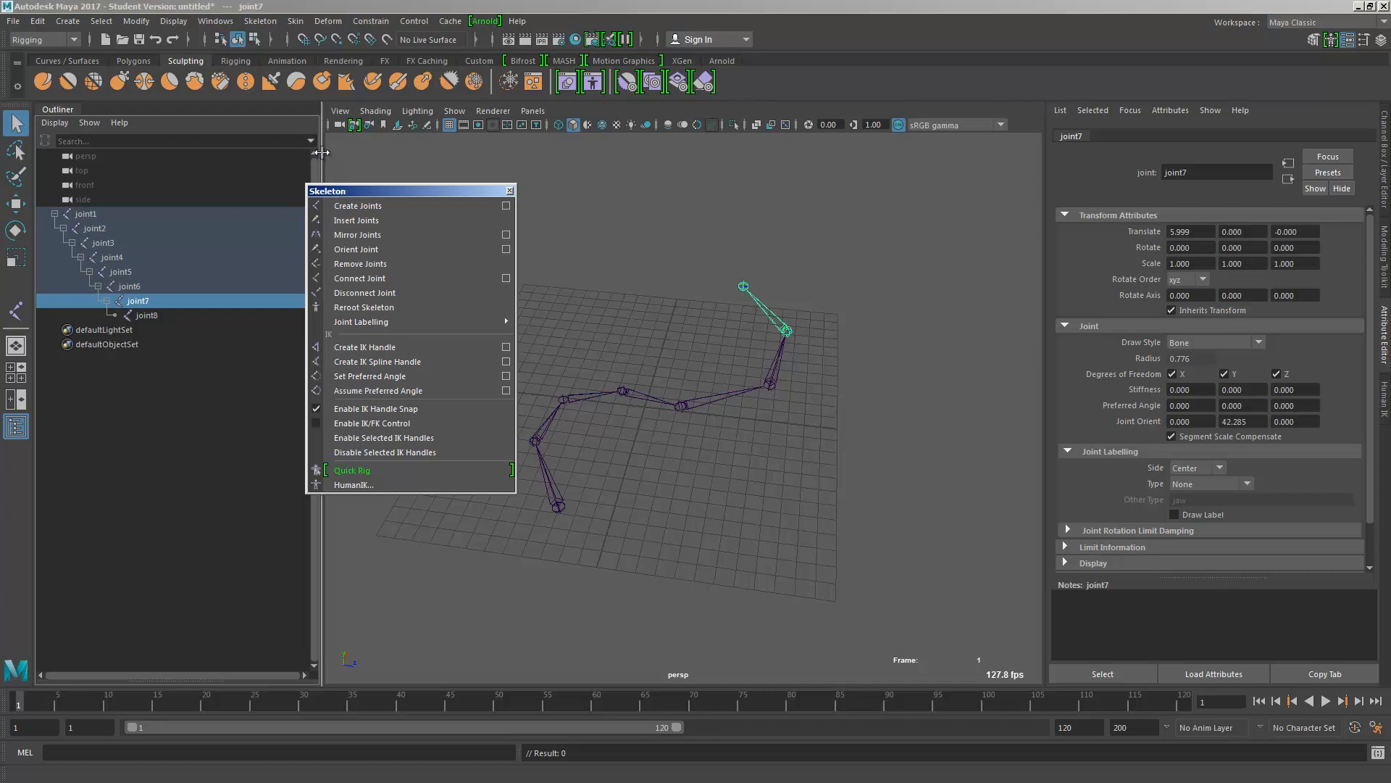
{"action": "left_click_drag", "start_coordinate": [323, 161], "coordinate": [248, 199]}
{"action": "left_click_drag", "start_coordinate": [639, 324], "coordinate": [519, 256], "text": "alt"}
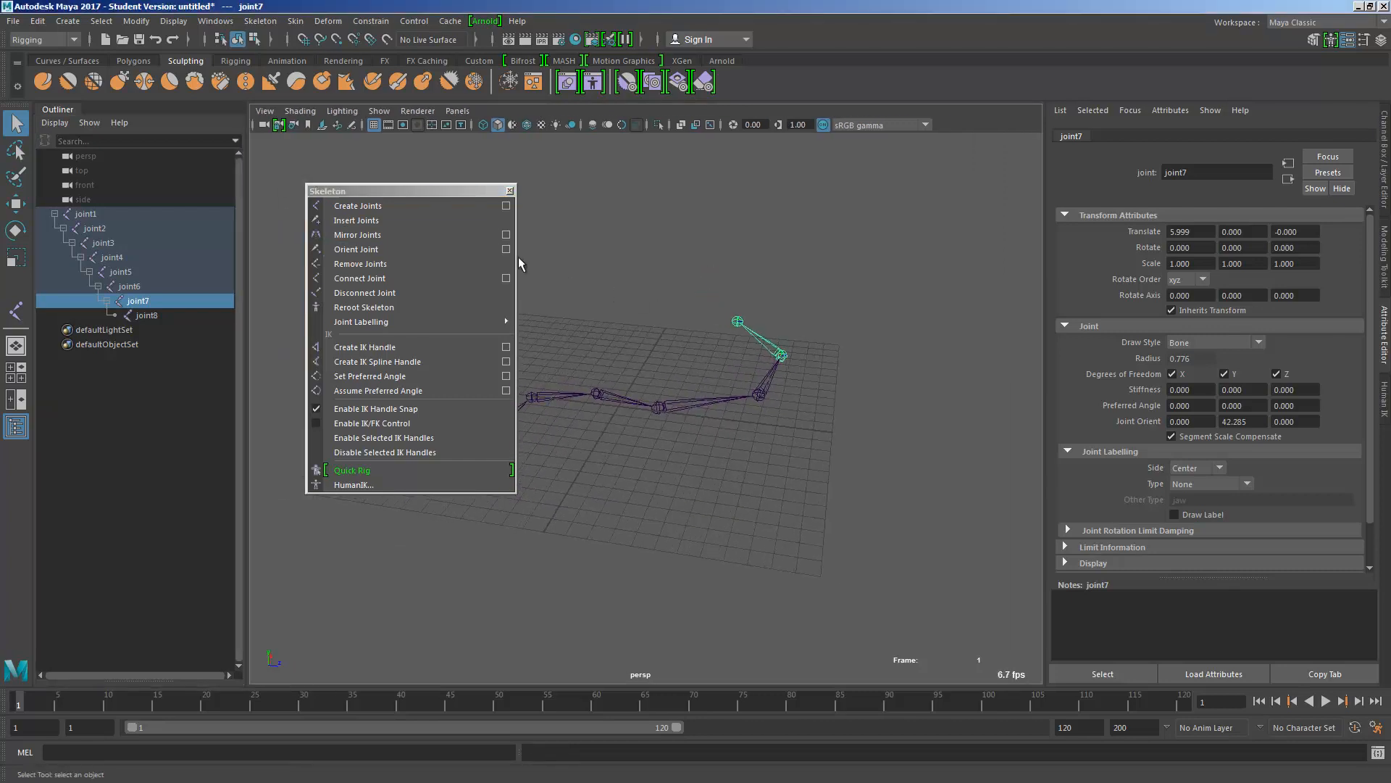
{"action": "left_click_drag", "start_coordinate": [463, 194], "coordinate": [438, 211]}
{"action": "left_click", "coordinate": [485, 208]}
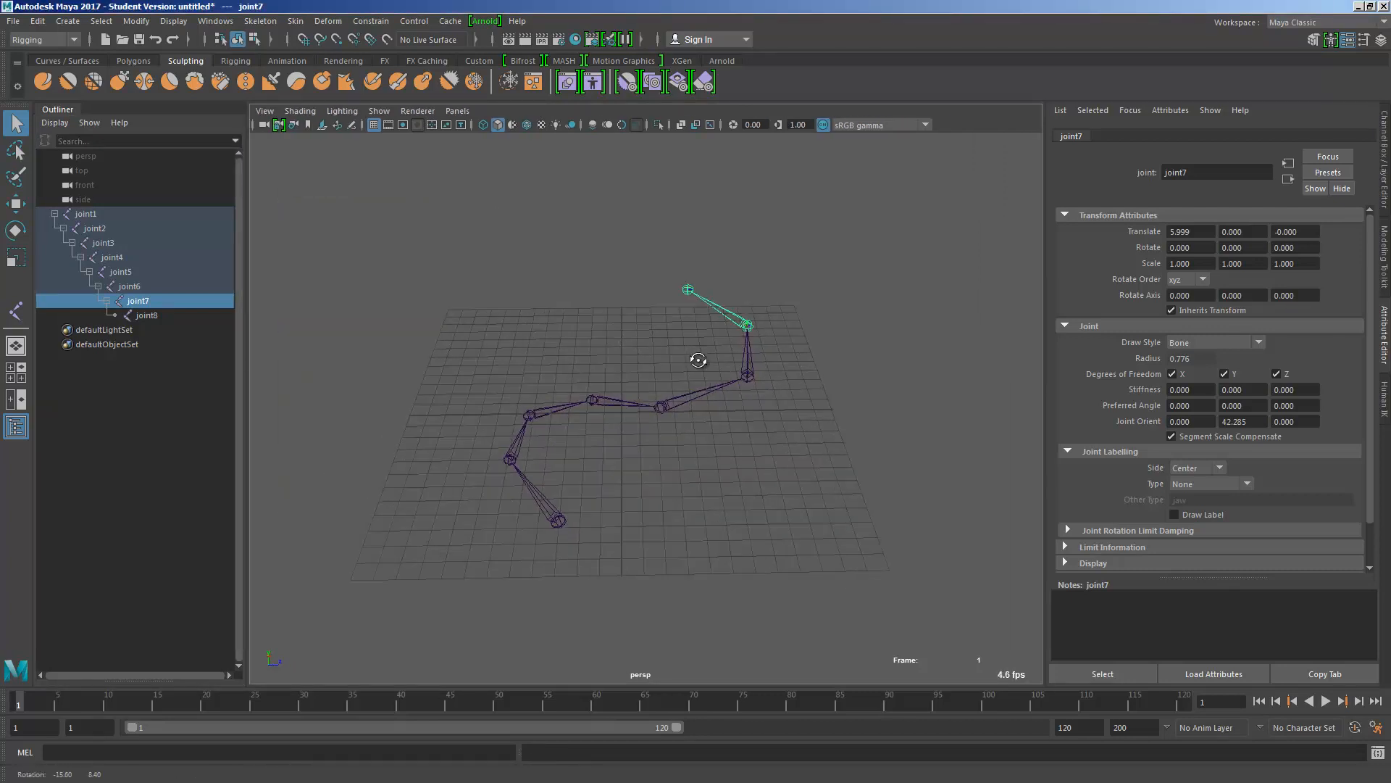
Unparent all eight joints from joint1 to joint8 so they become independent, and clear the selection
{"action": "left_click_drag", "start_coordinate": [127, 217], "coordinate": [164, 315]}
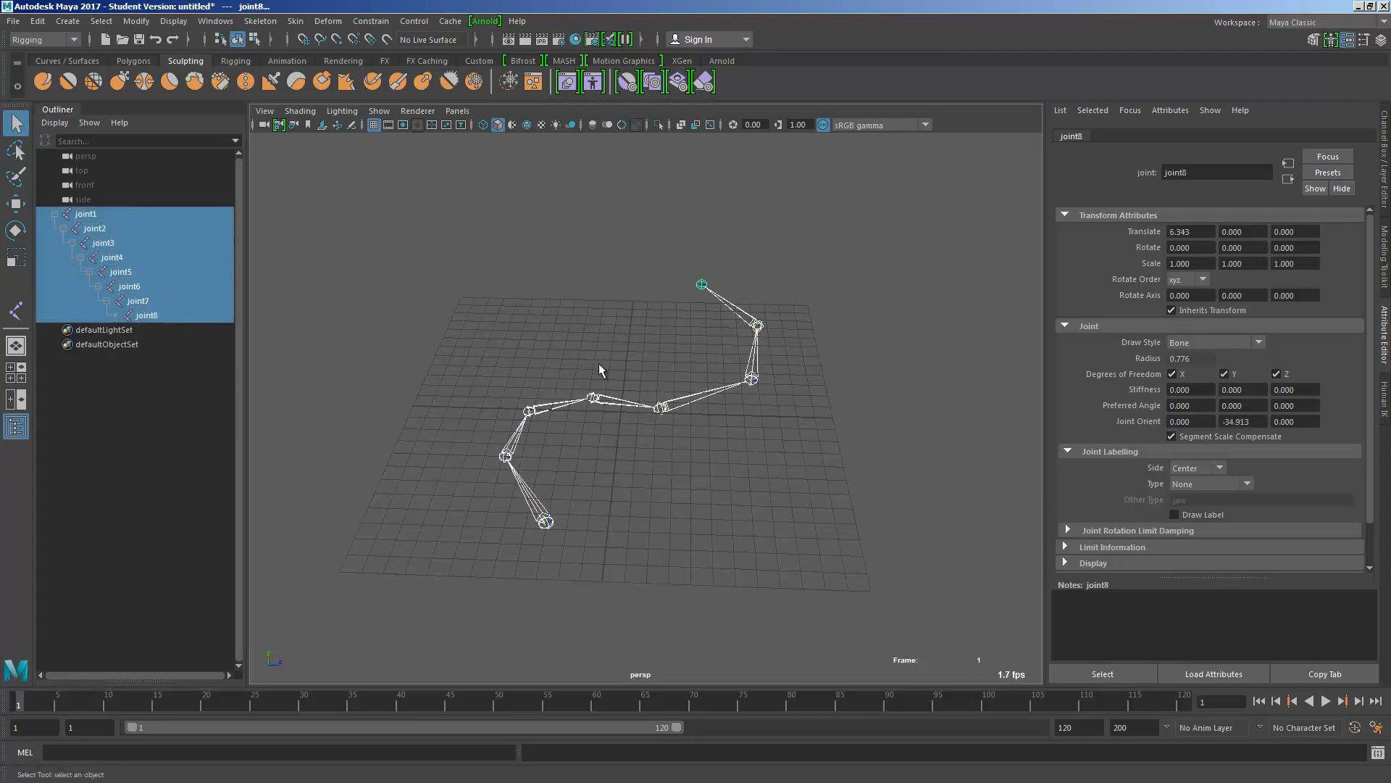
{"action": "key", "text": "shift+p"}
{"action": "left_click_drag", "start_coordinate": [598, 363], "coordinate": [651, 313], "text": "alt"}
{"action": "left_click", "coordinate": [651, 313]}
Try moving joint5 on its own away from the other joints, undo the move and deselect it
{"action": "left_click", "coordinate": [661, 406]}
{"action": "key", "text": "w"}
{"action": "left_click_drag", "start_coordinate": [662, 404], "coordinate": [680, 383]}
{"action": "key", "text": "ctrl+z"}
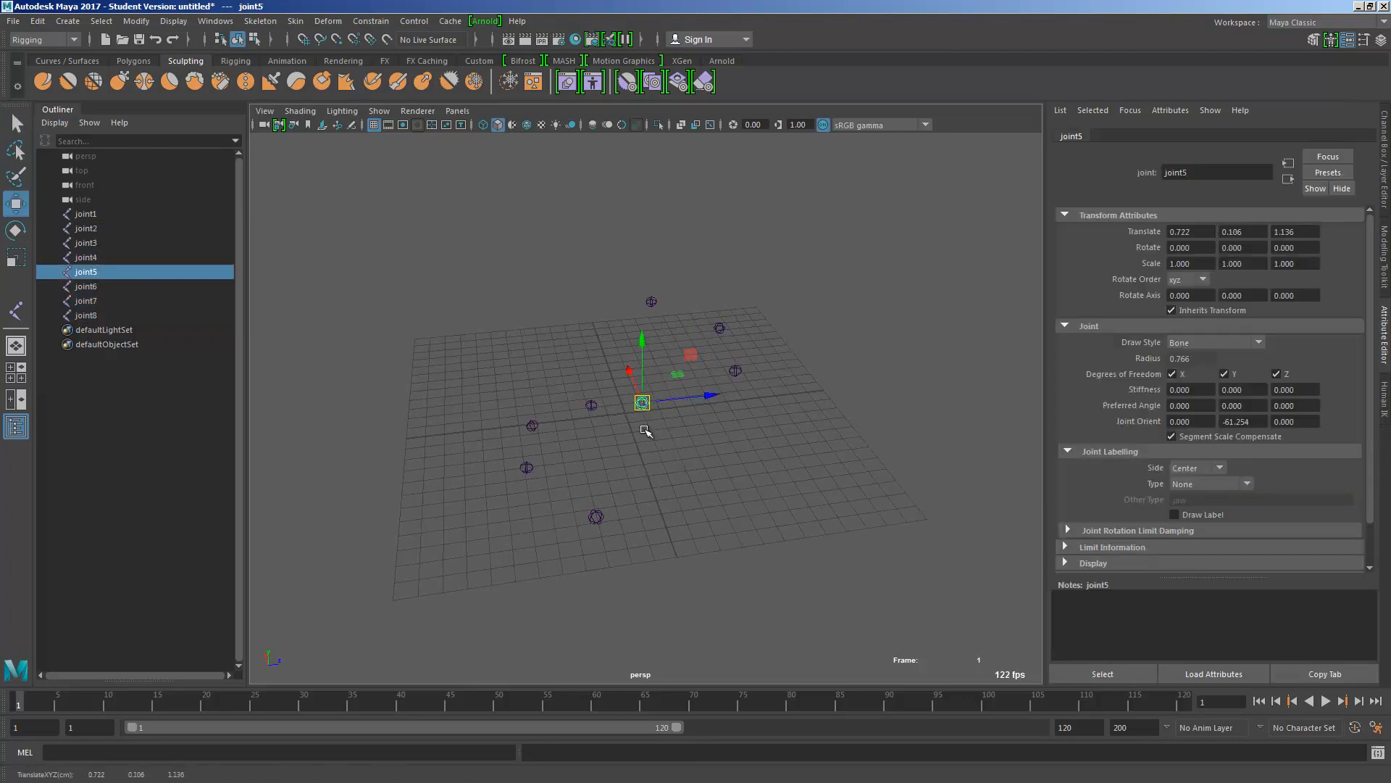
{"action": "left_click_drag", "start_coordinate": [653, 432], "coordinate": [634, 429], "text": "alt"}
{"action": "key", "text": "q"}
{"action": "left_click", "coordinate": [597, 360]}
{"action": "left_click_drag", "start_coordinate": [597, 359], "coordinate": [563, 372], "text": "alt"}
Show the Channel Box instead of the Attribute Editor
{"action": "key", "text": "ctrl+a"}
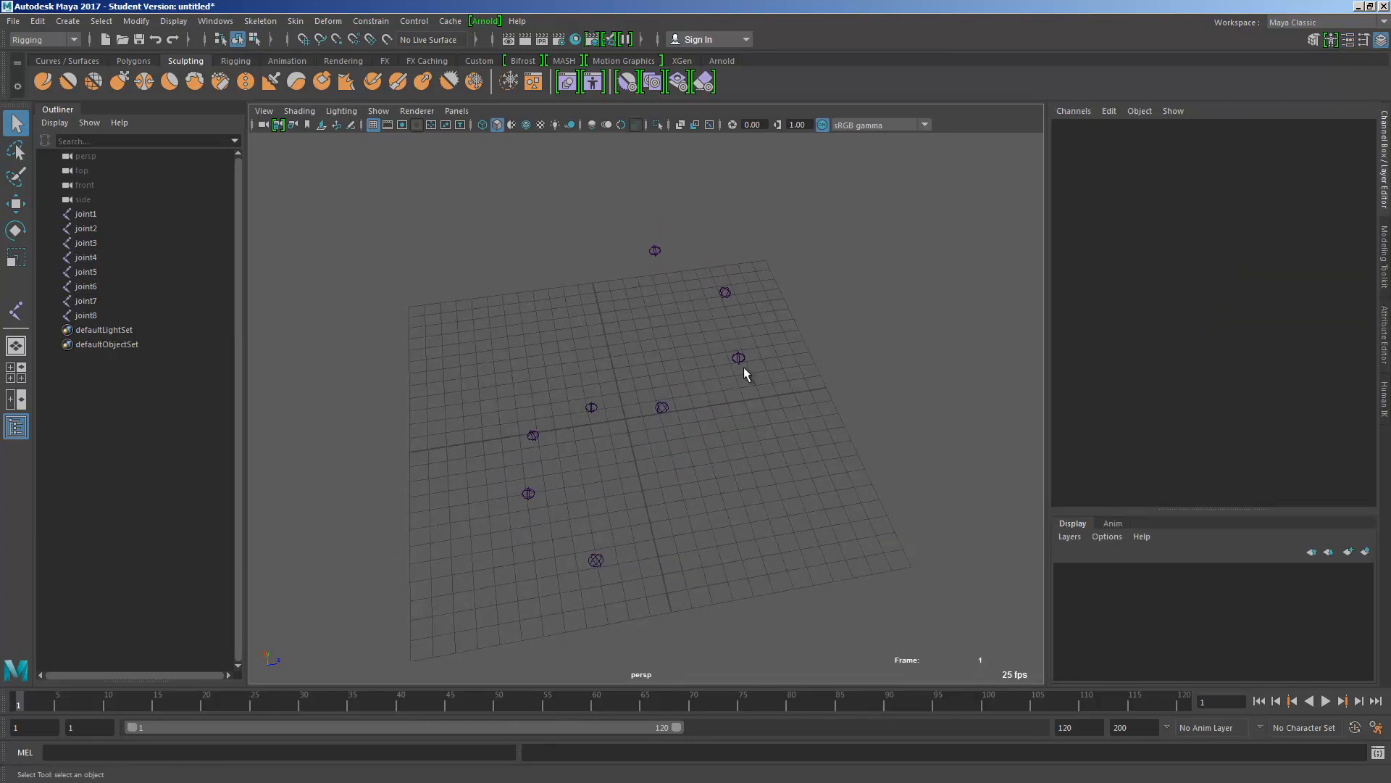
{"action": "left_click_drag", "start_coordinate": [745, 368], "coordinate": [623, 407], "text": "alt"}
{"action": "middle_click_drag", "start_coordinate": [616, 375], "coordinate": [623, 360], "text": "alt"}
{"action": "left_click_drag", "start_coordinate": [643, 378], "coordinate": [707, 376], "text": "alt"}
{"action": "scroll", "coordinate": [704, 377], "scroll_direction": "down", "scroll_amount": 3}
{"action": "middle_click_drag", "start_coordinate": [705, 377], "coordinate": [655, 386], "text": "alt"}
{"action": "left_click_drag", "start_coordinate": [656, 387], "coordinate": [606, 426], "text": "alt"}
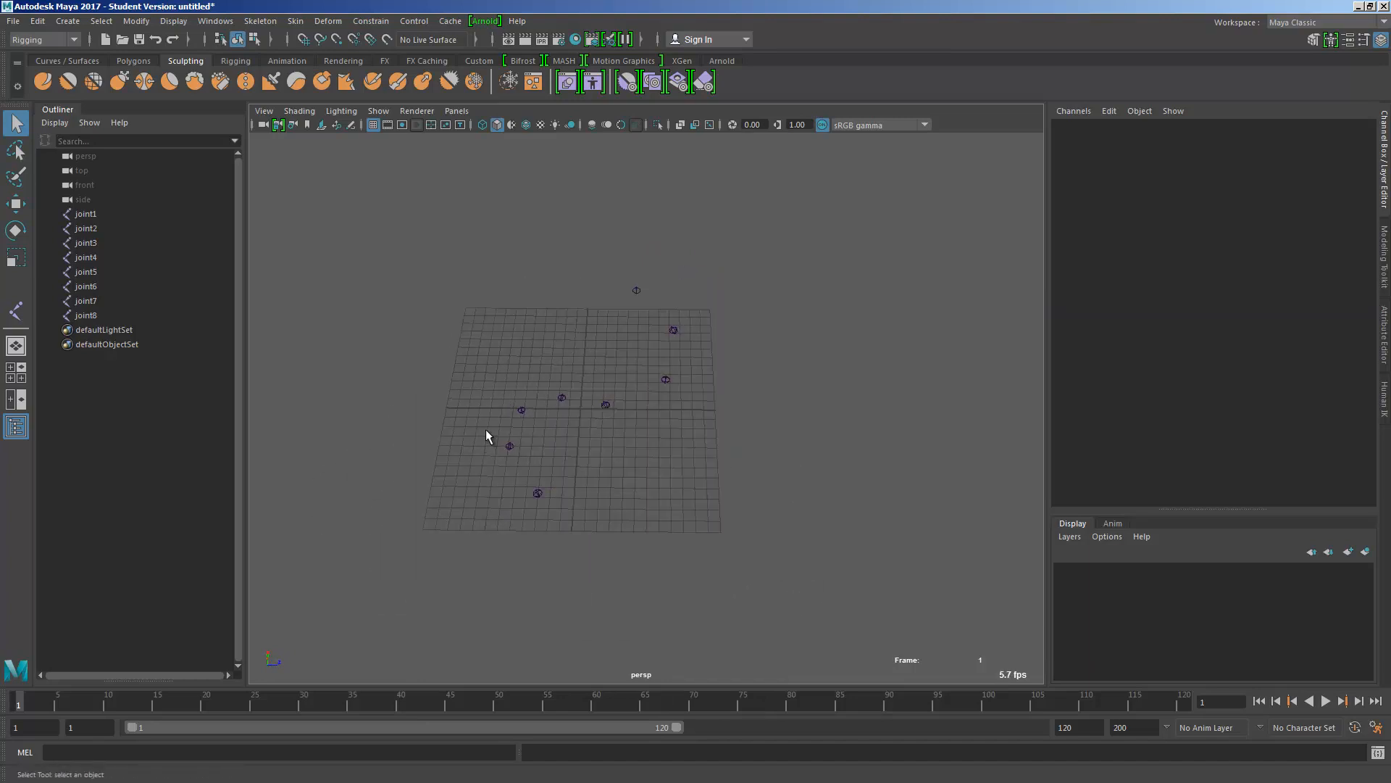
{"action": "key", "text": "space"}
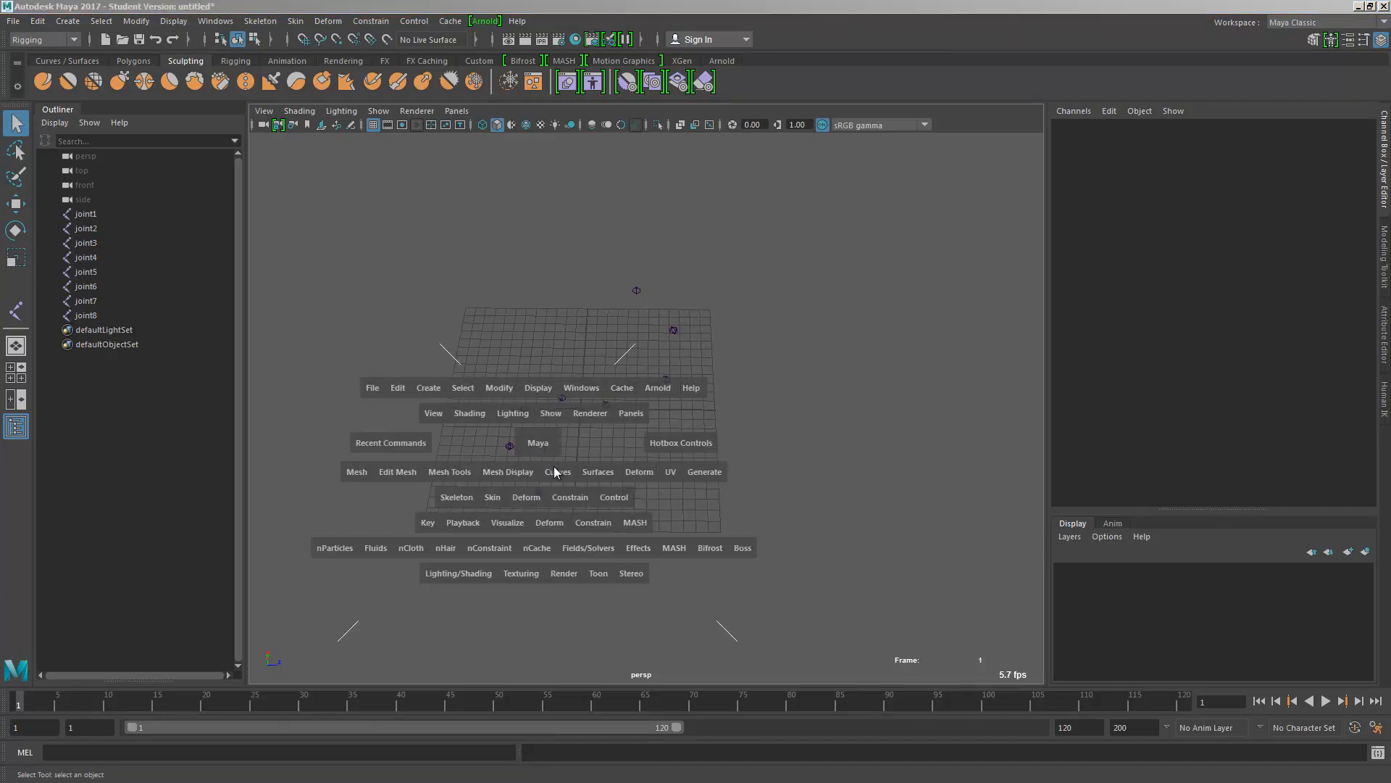
{"action": "left_click", "coordinate": [556, 472]}
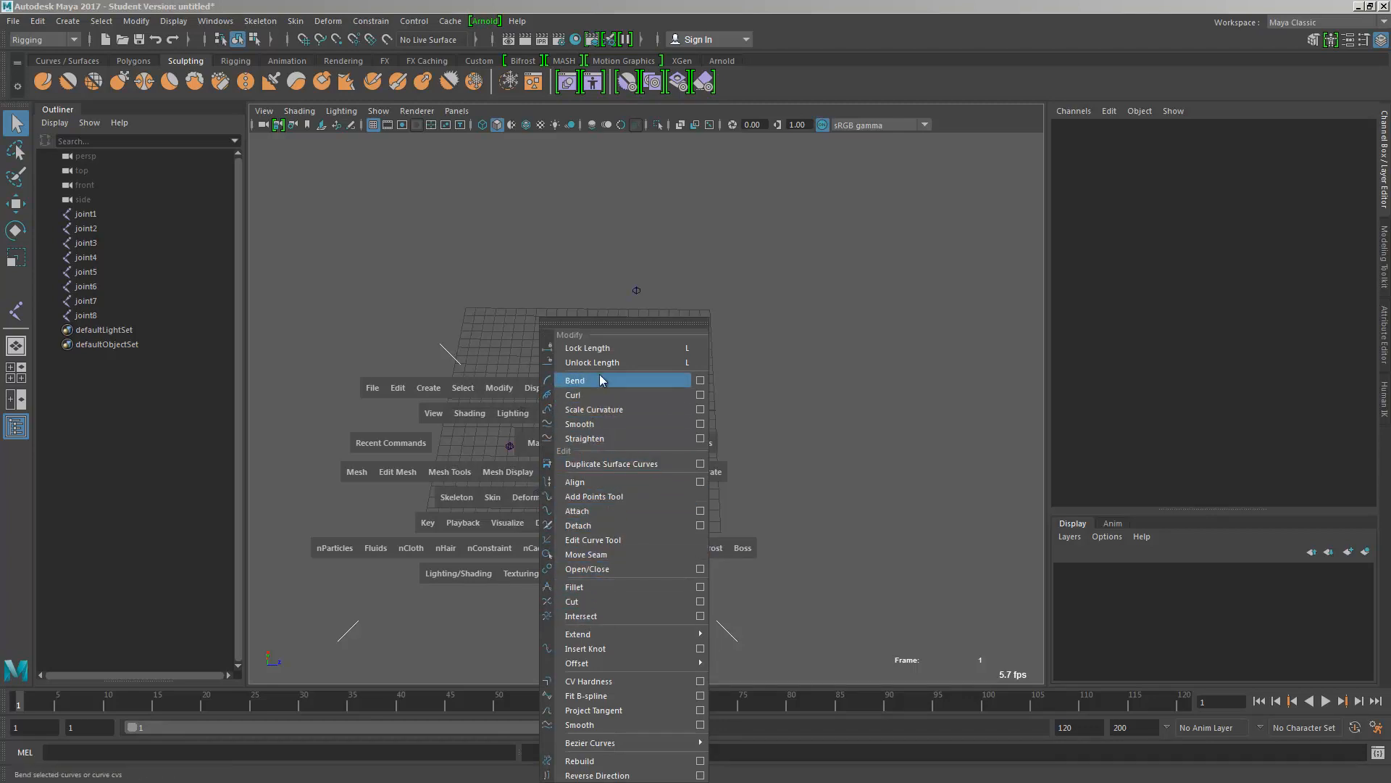
{"action": "left_click", "coordinate": [611, 266]}
Draw a CV curve with its control vertices snapped to the eight joints in order, from joint1 to joint8
{"action": "left_click", "coordinate": [67, 20]}
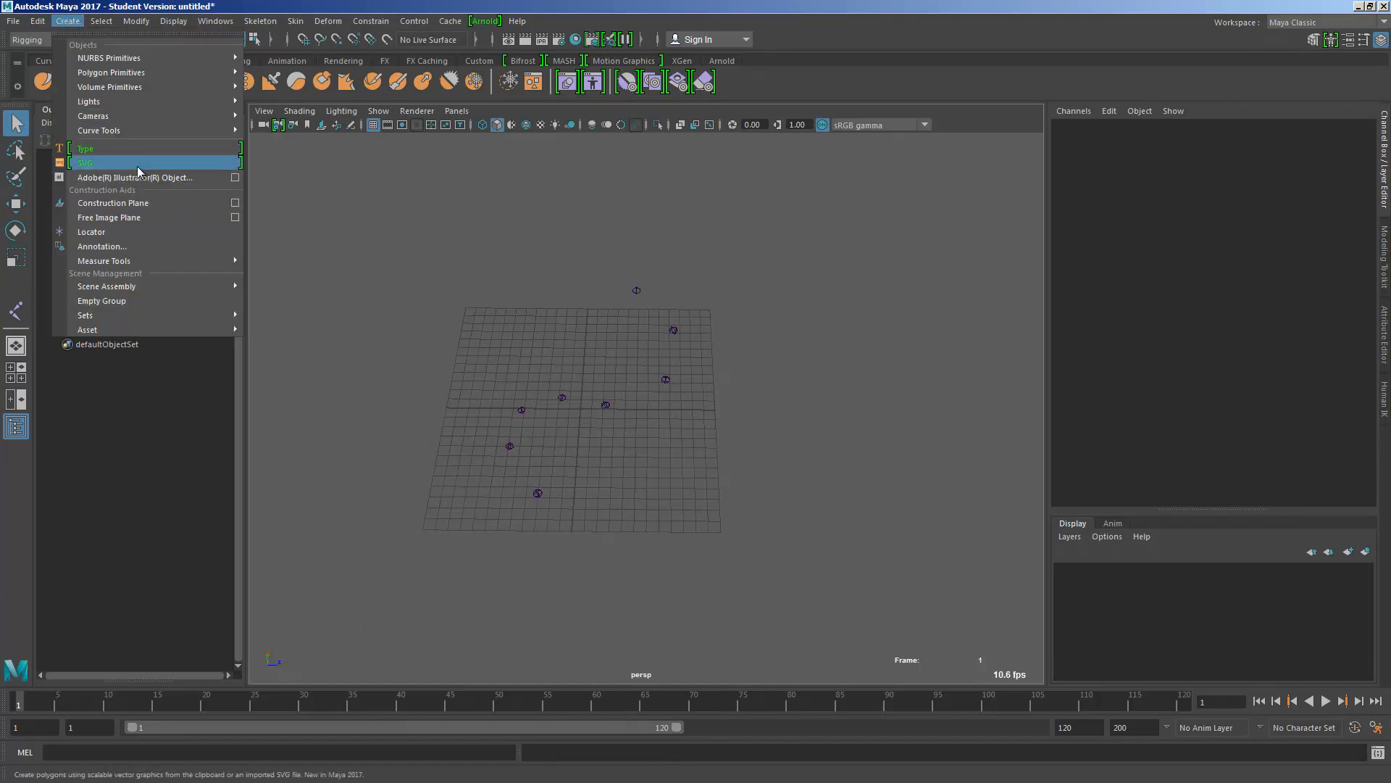
{"action": "mouse_move", "coordinate": [184, 129]}
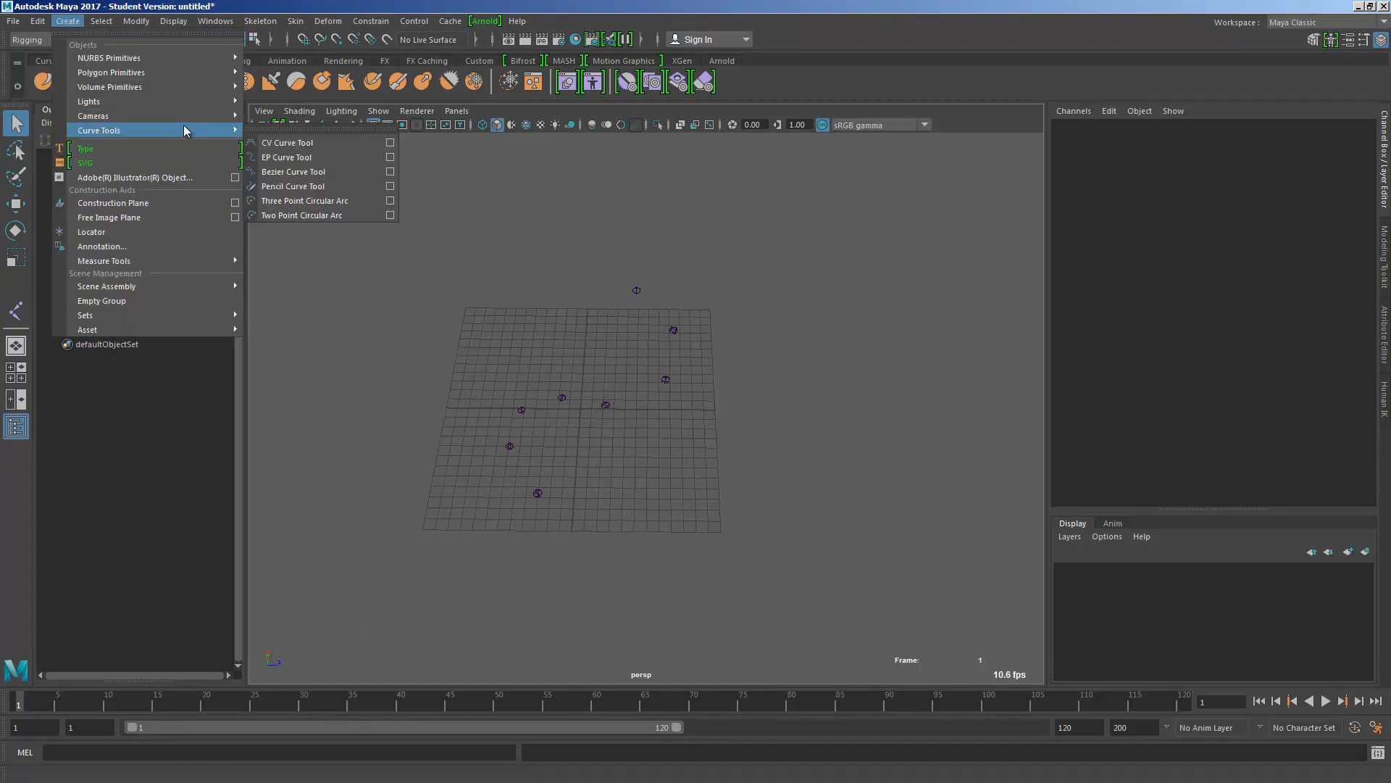
{"action": "left_click", "coordinate": [297, 144]}
{"action": "scroll", "coordinate": [528, 464], "scroll_direction": "up", "scroll_amount": 2}
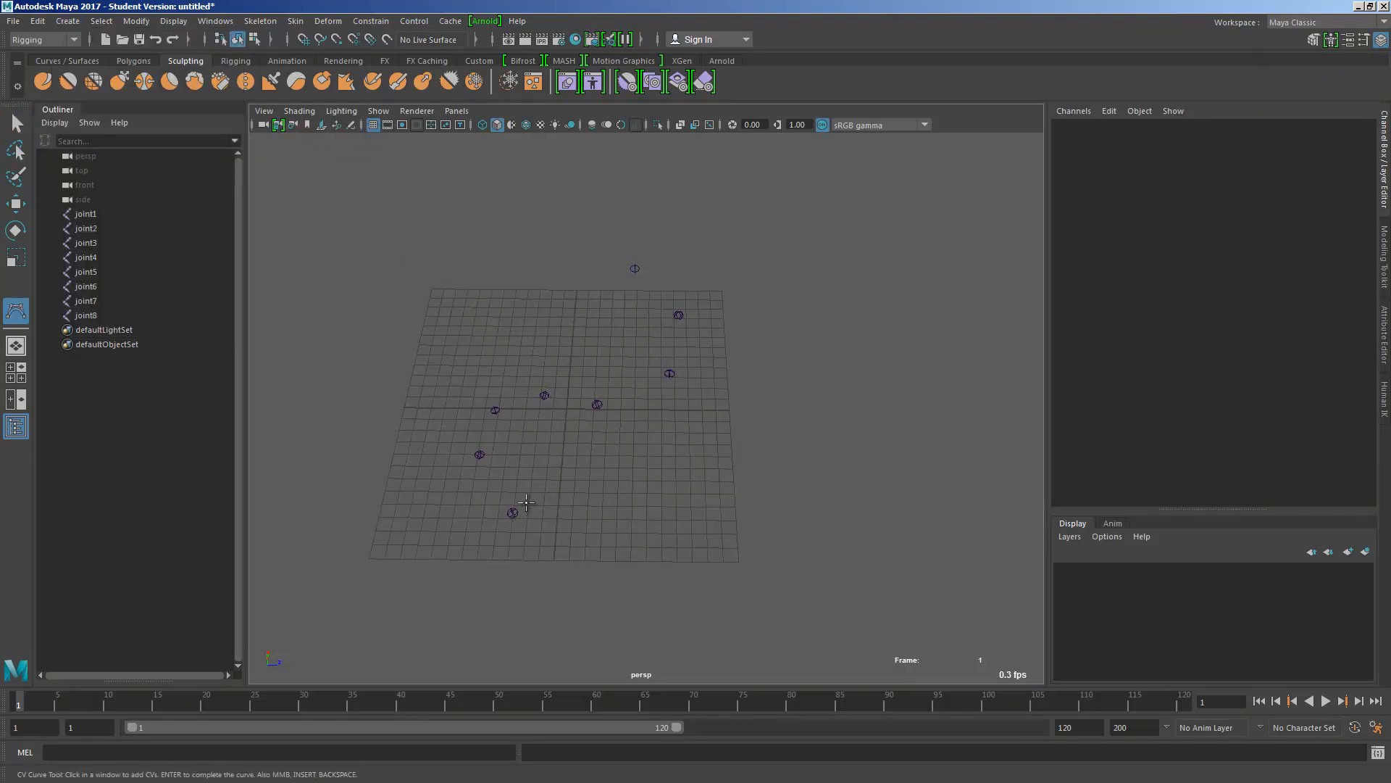
{"action": "left_click", "coordinate": [518, 512]}
{"action": "left_click", "coordinate": [479, 455]}
{"action": "left_click", "coordinate": [496, 409]}
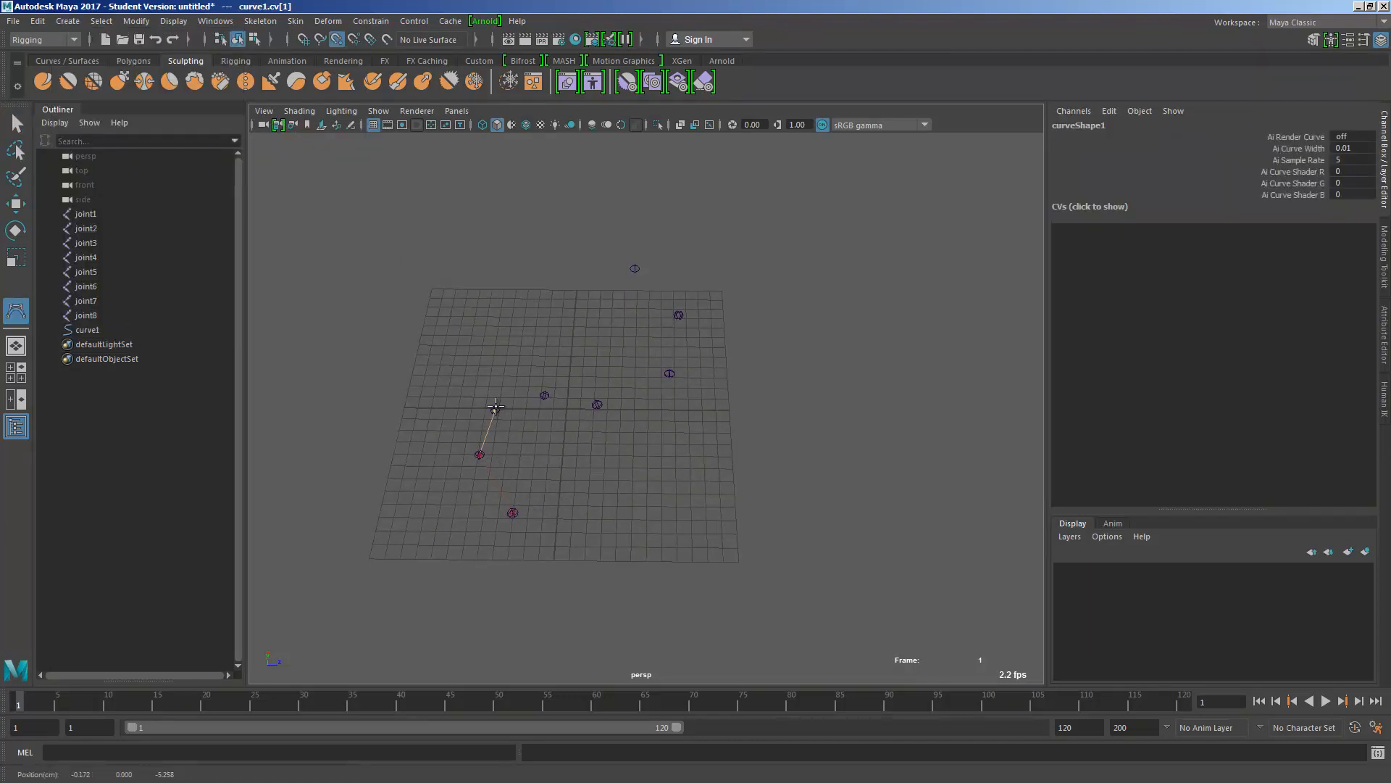
{"action": "left_click", "coordinate": [544, 396]}
{"action": "left_click", "coordinate": [597, 404]}
{"action": "left_click", "coordinate": [669, 373]}
{"action": "left_click", "coordinate": [679, 314]}
{"action": "left_click", "coordinate": [636, 270]}
{"action": "key", "text": "Return"}
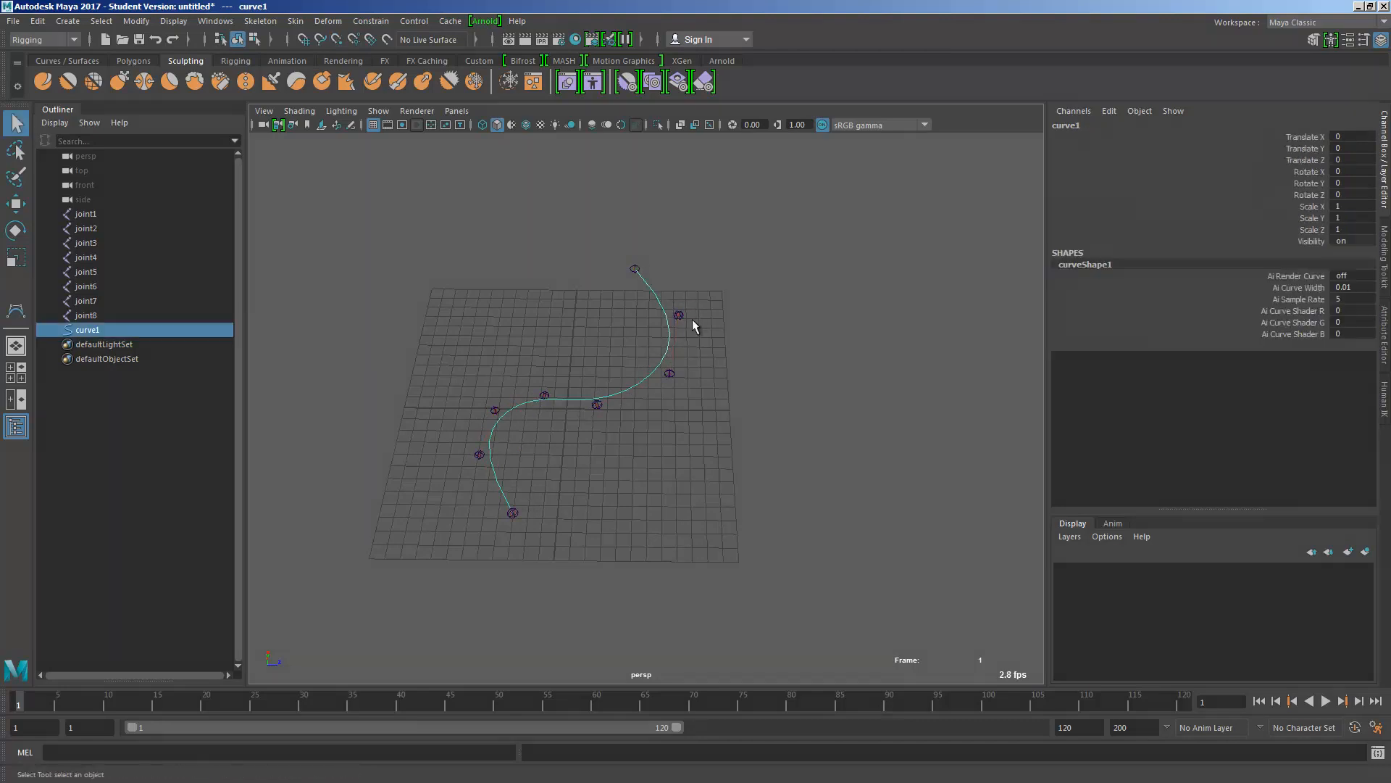
Create a NURBS circle, move it beside the curve to about -7.751, -3.027, 5.079 and scale it uniformly to about 2.11
{"action": "left_click_drag", "start_coordinate": [627, 446], "coordinate": [730, 399], "text": "alt"}
{"action": "key", "text": "space"}
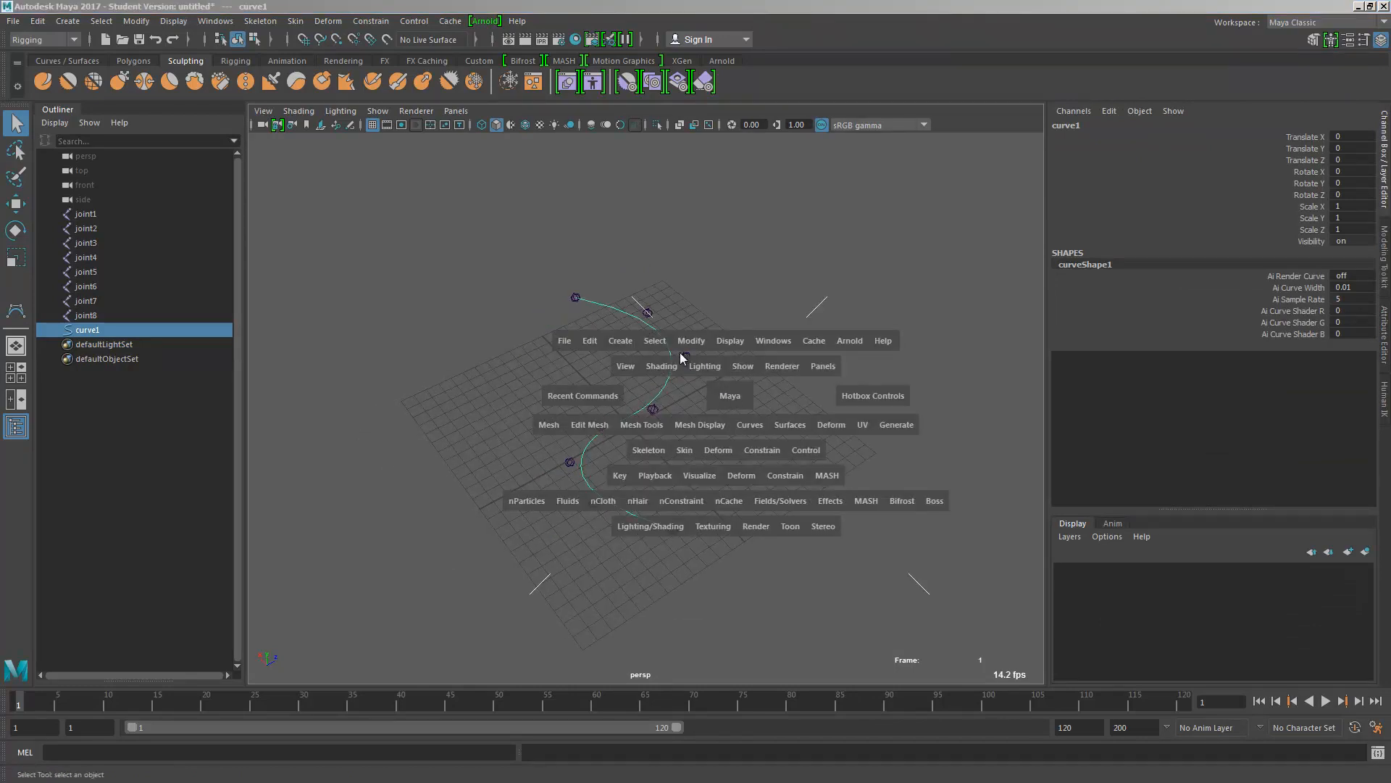
{"action": "left_click", "coordinate": [629, 340]}
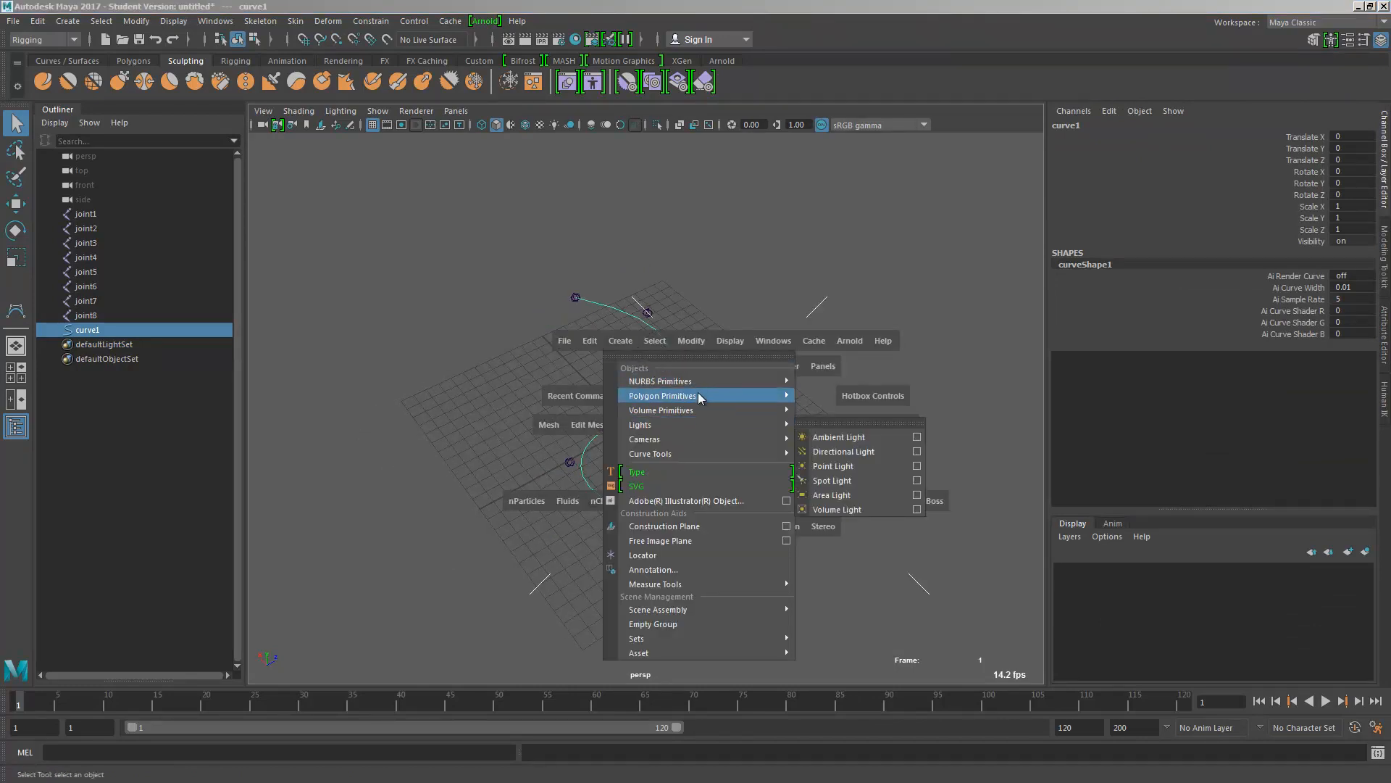
{"action": "mouse_move", "coordinate": [699, 381]}
{"action": "left_click", "coordinate": [827, 480]}
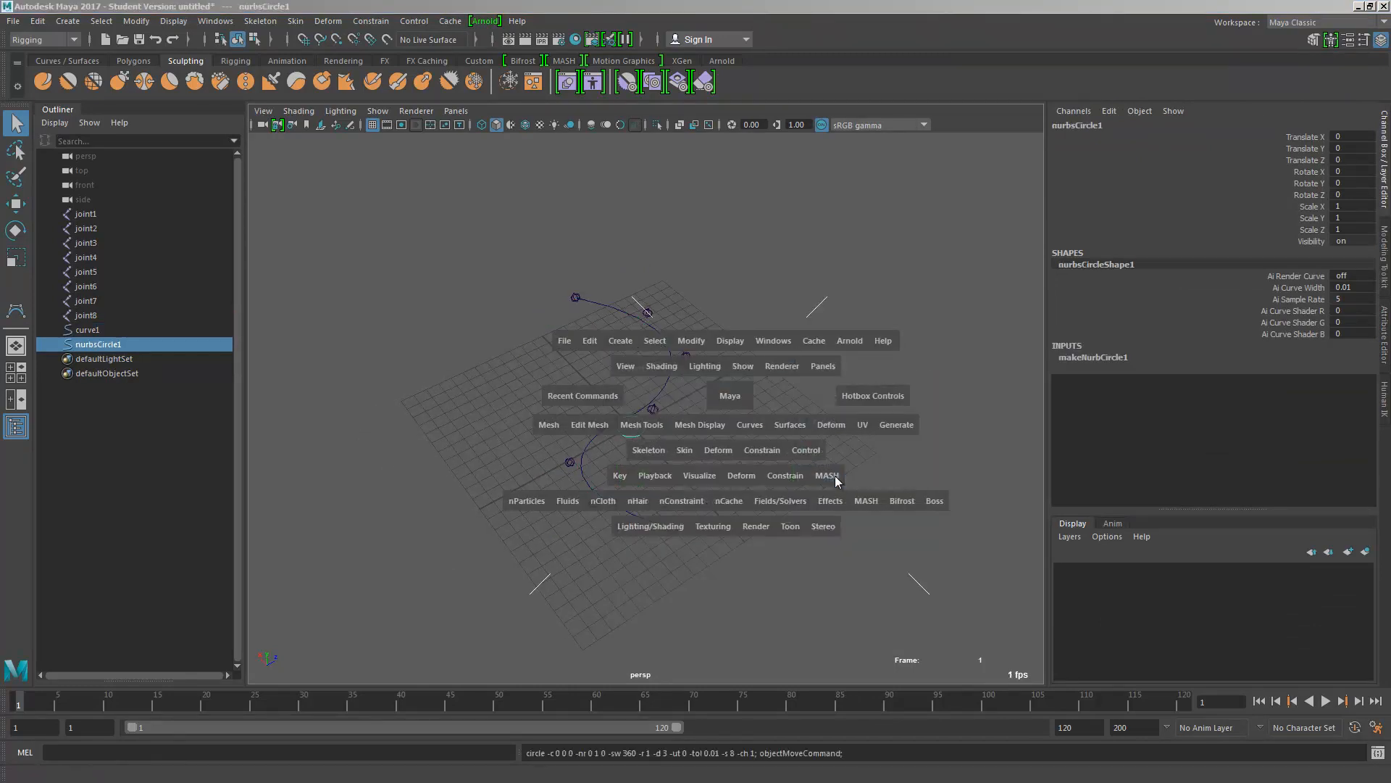
{"action": "key", "text": "w"}
{"action": "left_click_drag", "start_coordinate": [636, 432], "coordinate": [777, 499]}
{"action": "key", "text": "r"}
{"action": "key", "text": "q"}
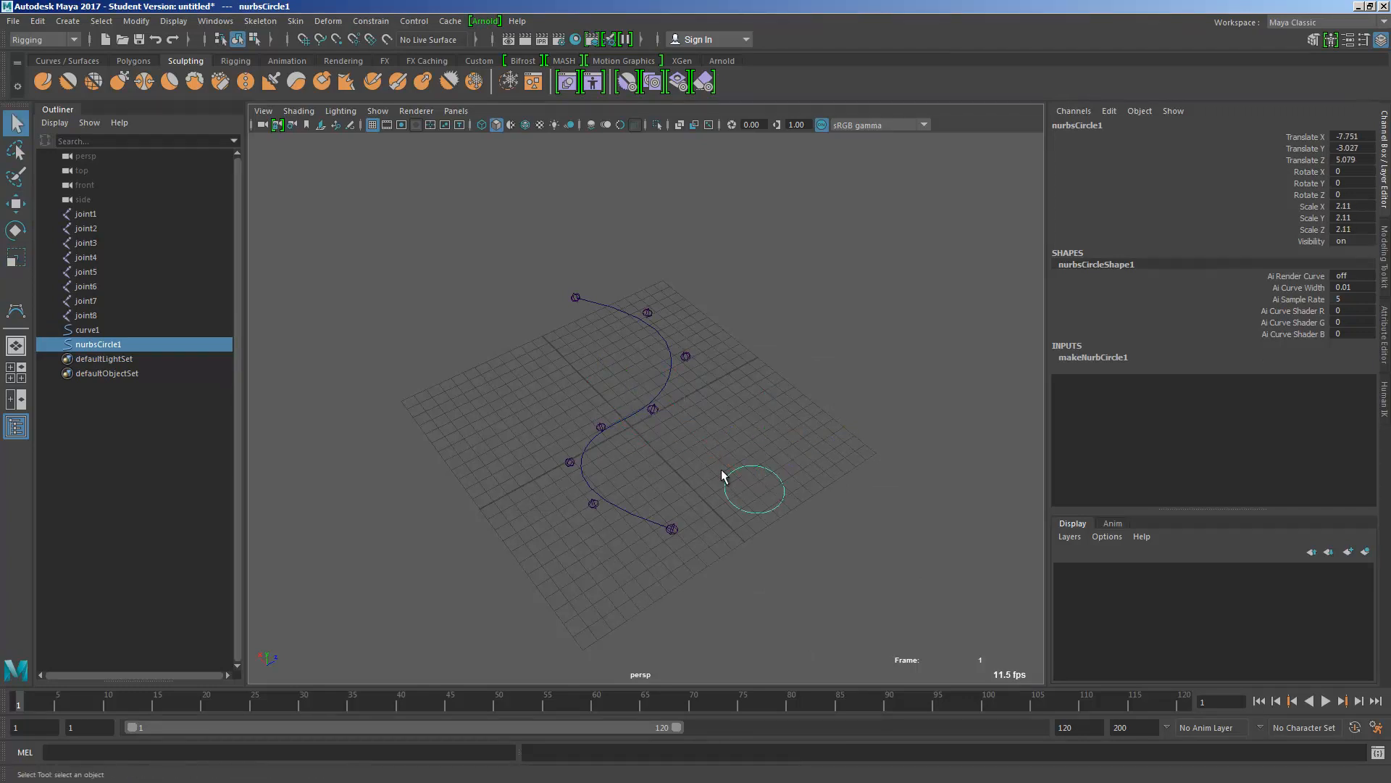
Select the NURBS circle and the CV curve together and switch to the Modeling menu set
{"action": "left_click", "coordinate": [586, 475], "text": "shift"}
{"action": "left_click_drag", "start_coordinate": [597, 471], "coordinate": [638, 481], "text": "alt"}
{"action": "left_click_drag", "start_coordinate": [660, 329], "coordinate": [699, 399], "text": "alt"}
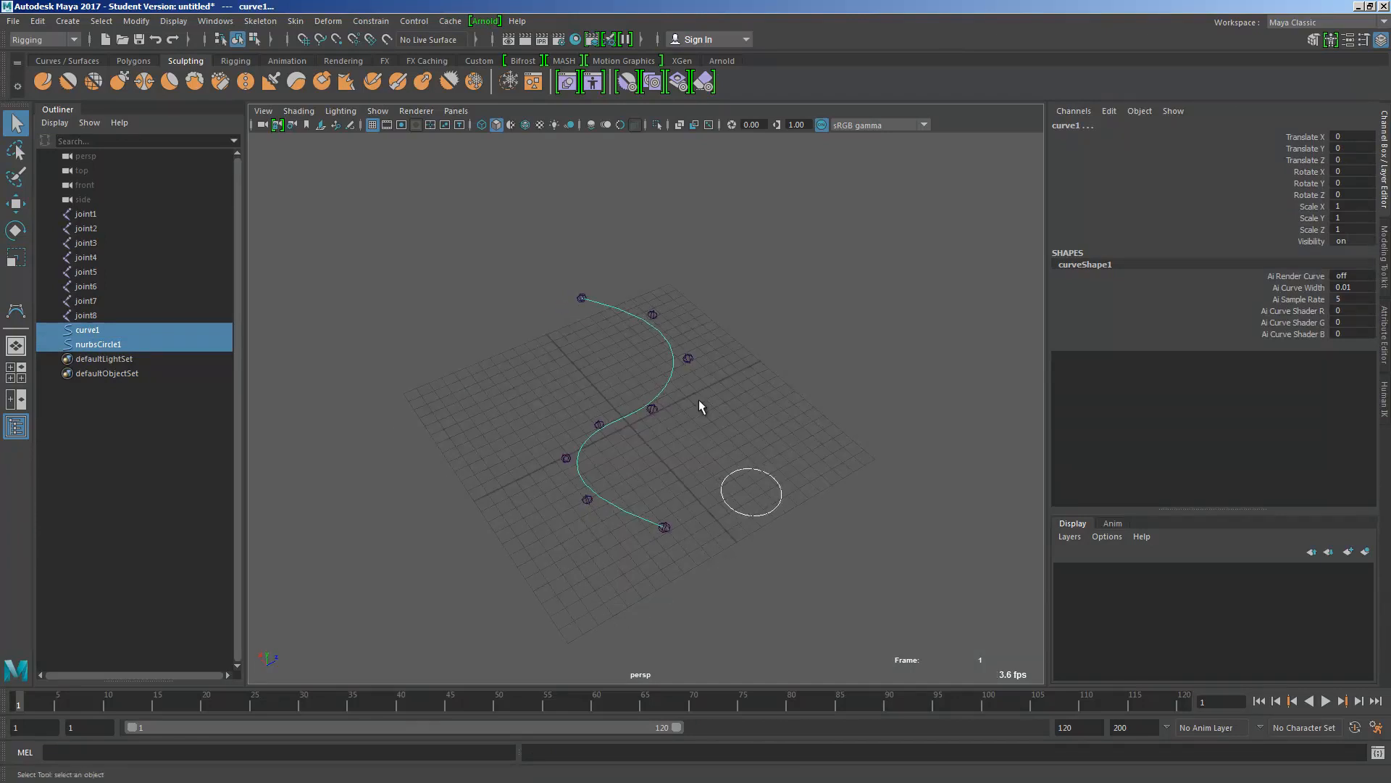
{"action": "left_click", "coordinate": [767, 463]}
{"action": "left_click", "coordinate": [569, 487], "text": "shift"}
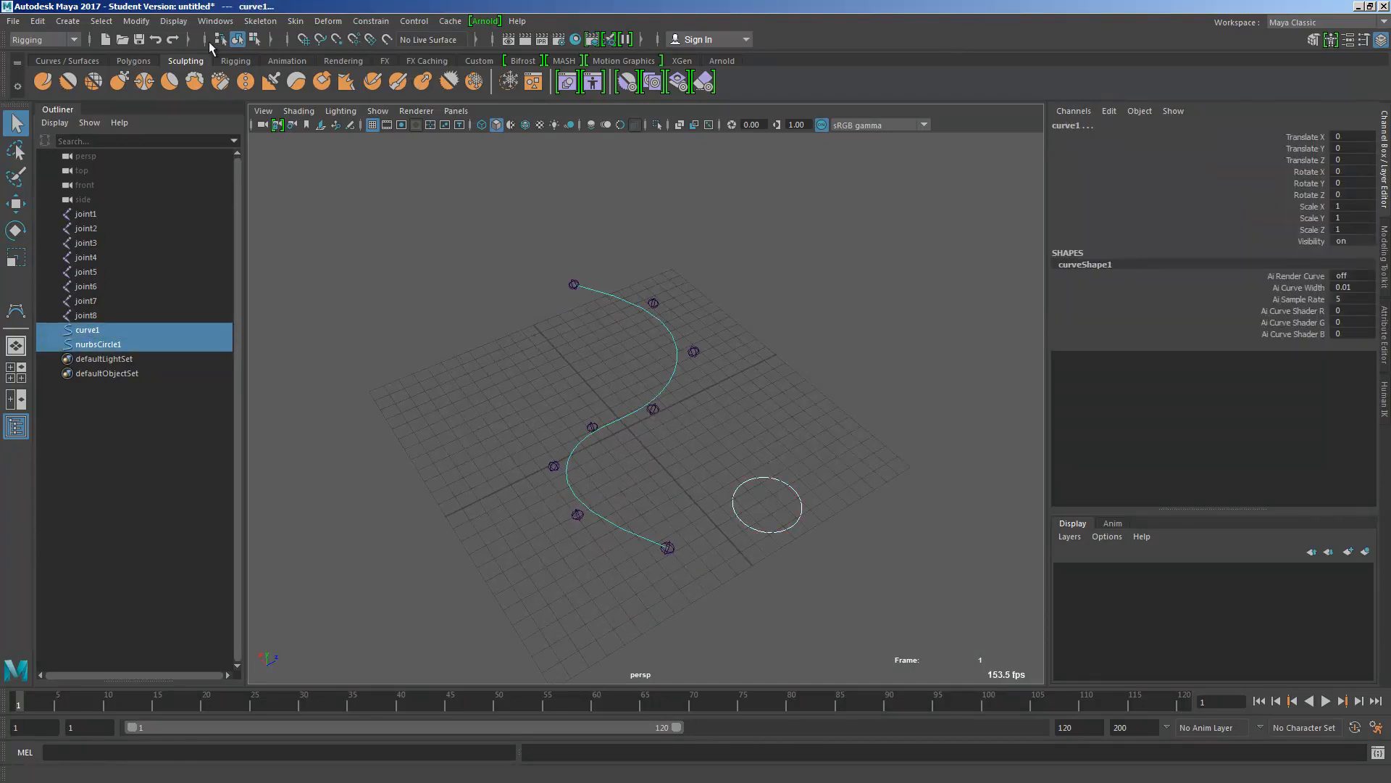
{"action": "left_click", "coordinate": [62, 39]}
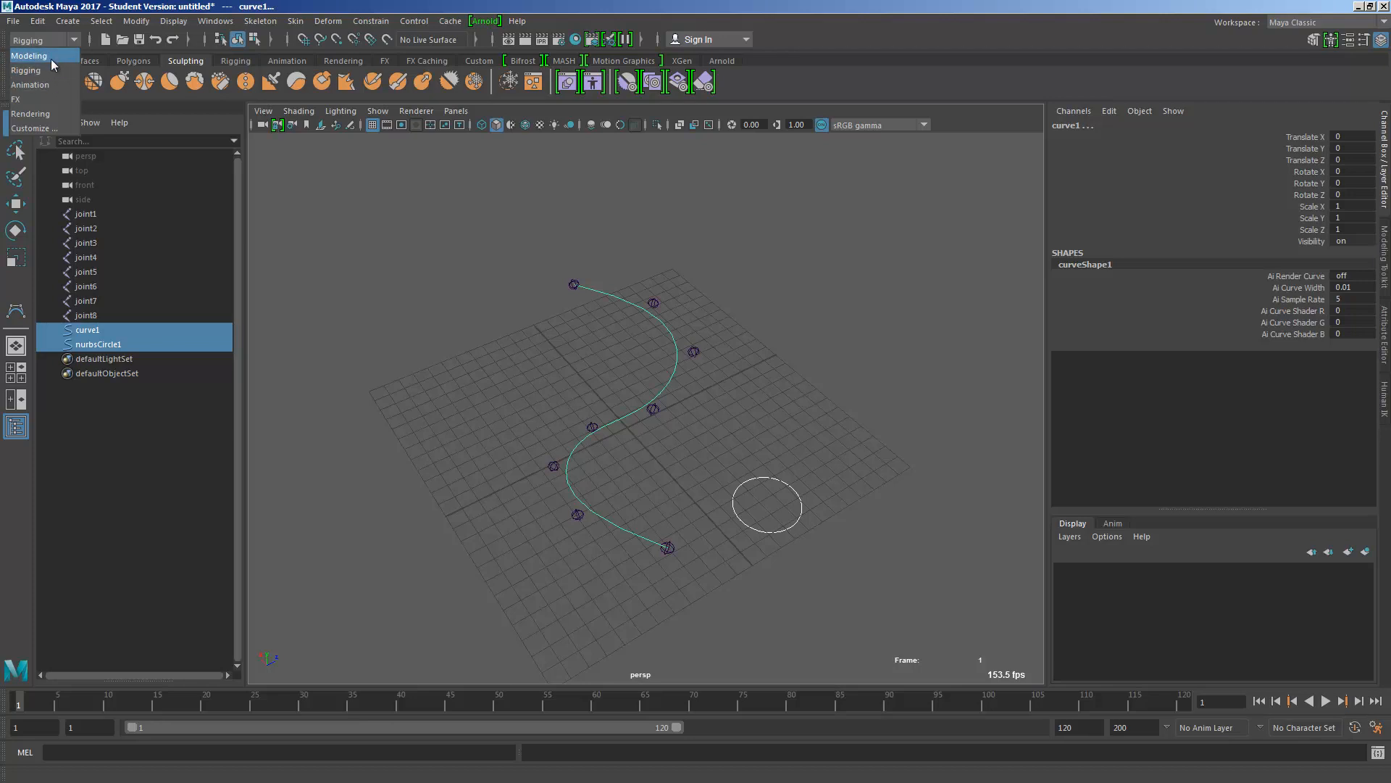
{"action": "left_click", "coordinate": [51, 58]}
Try lofting a cubic NURBS surface between the circle and the curve, and undo the loft
{"action": "left_click", "coordinate": [485, 23]}
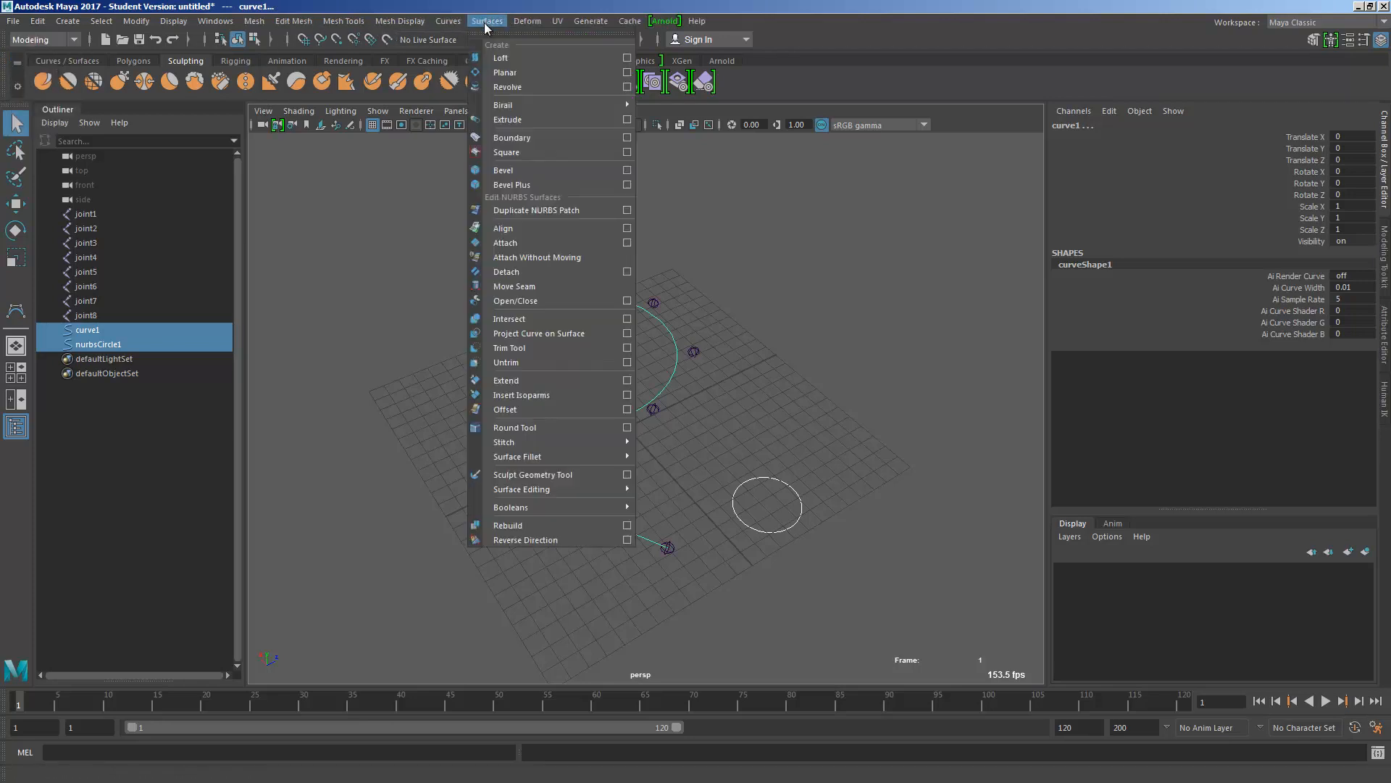
{"action": "mouse_move", "coordinate": [602, 496]}
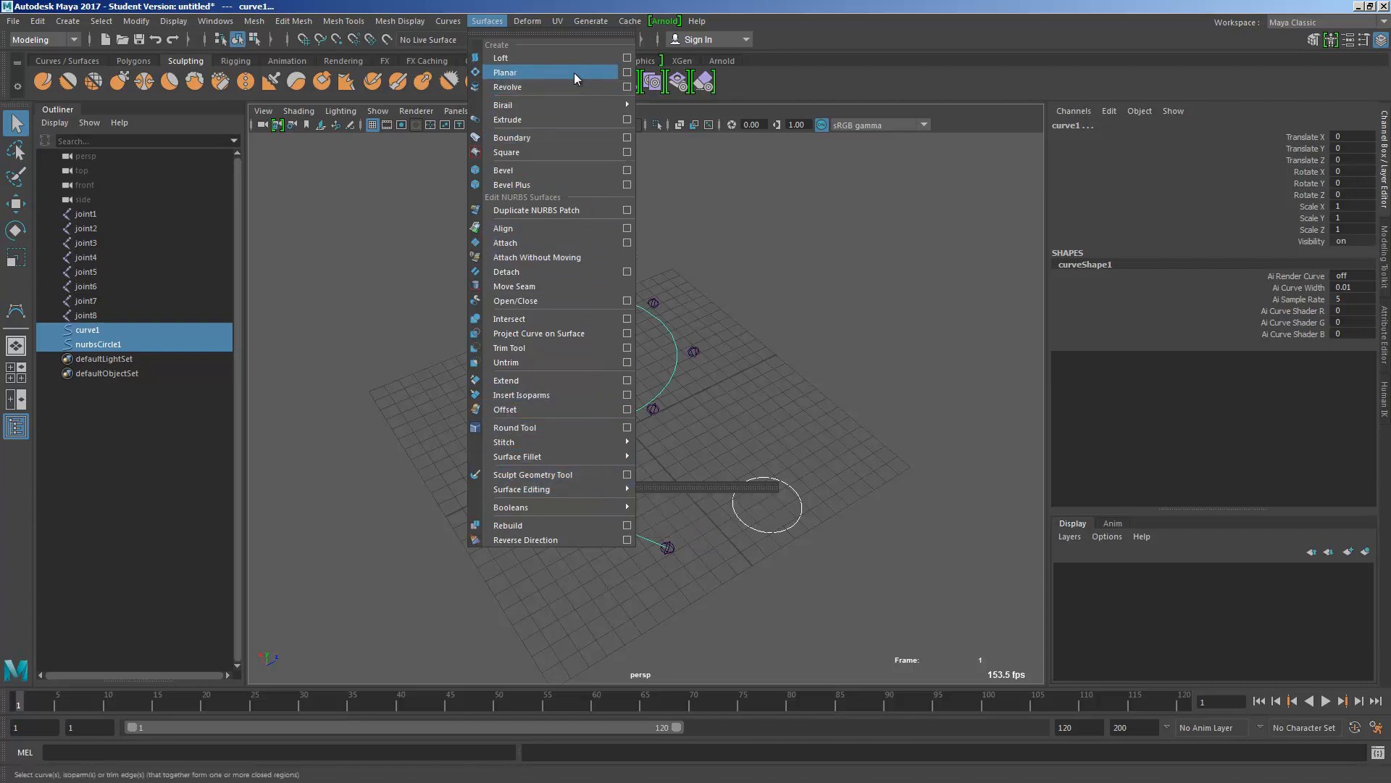
{"action": "left_click", "coordinate": [627, 58]}
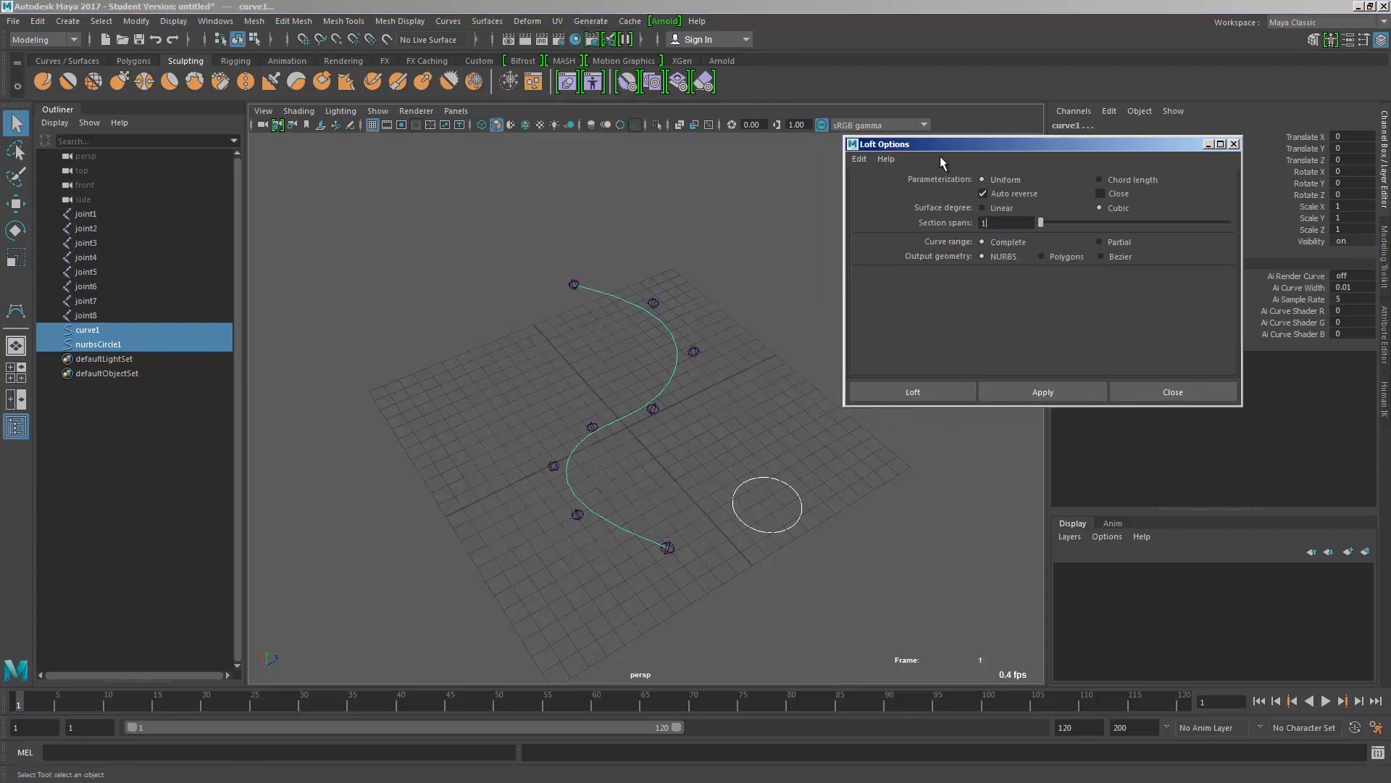
{"action": "left_click", "coordinate": [1080, 388]}
{"action": "left_click_drag", "start_coordinate": [797, 392], "coordinate": [745, 406], "text": "alt"}
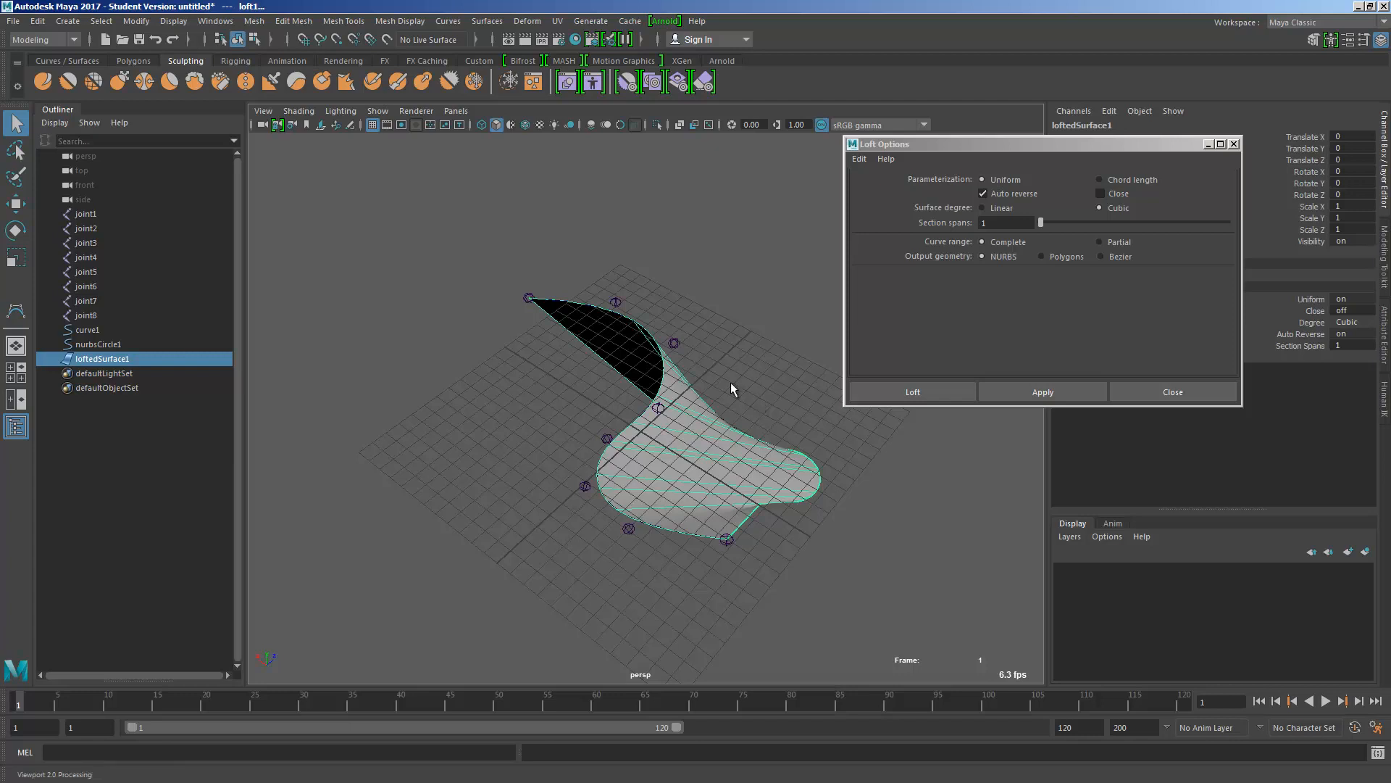
{"action": "key", "text": "ctrl+z"}
{"action": "left_click", "coordinate": [443, 22]}
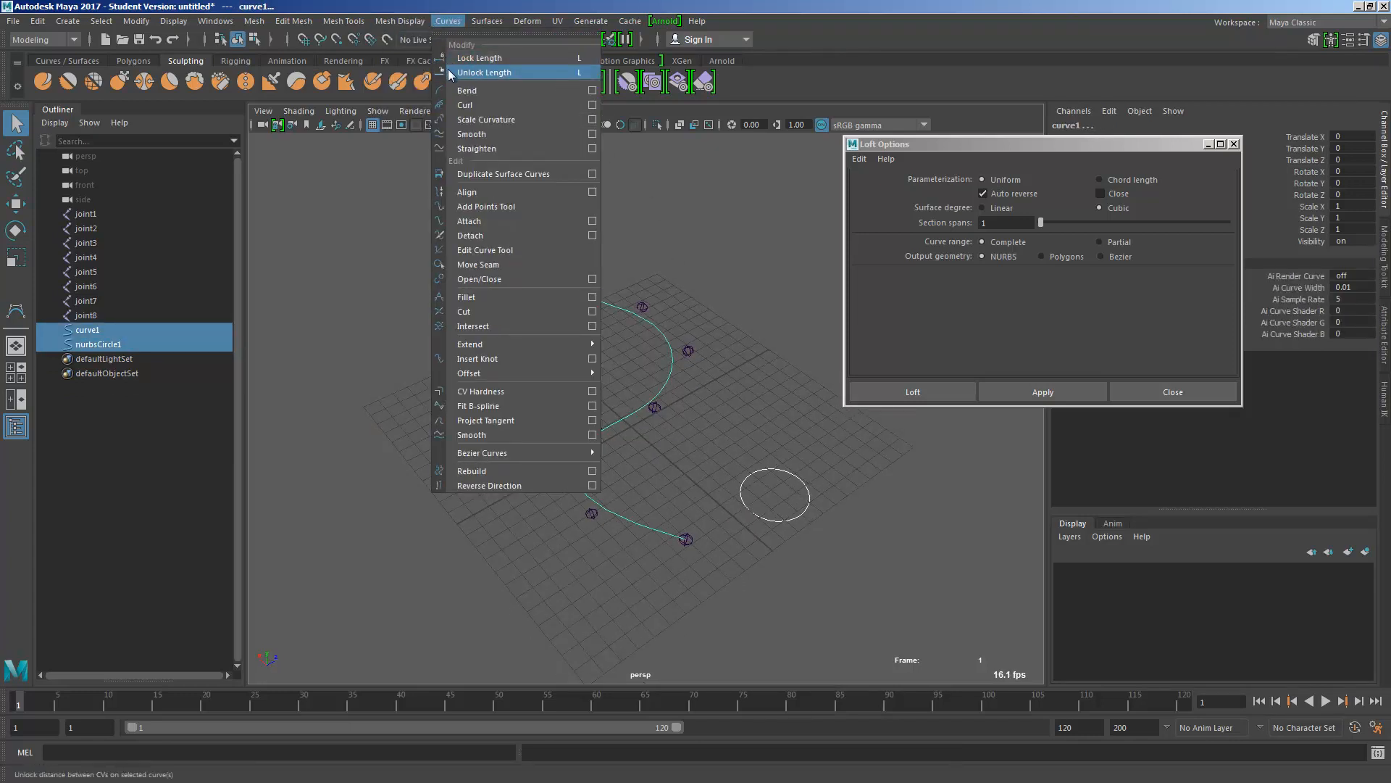
{"action": "mouse_move", "coordinate": [487, 21]}
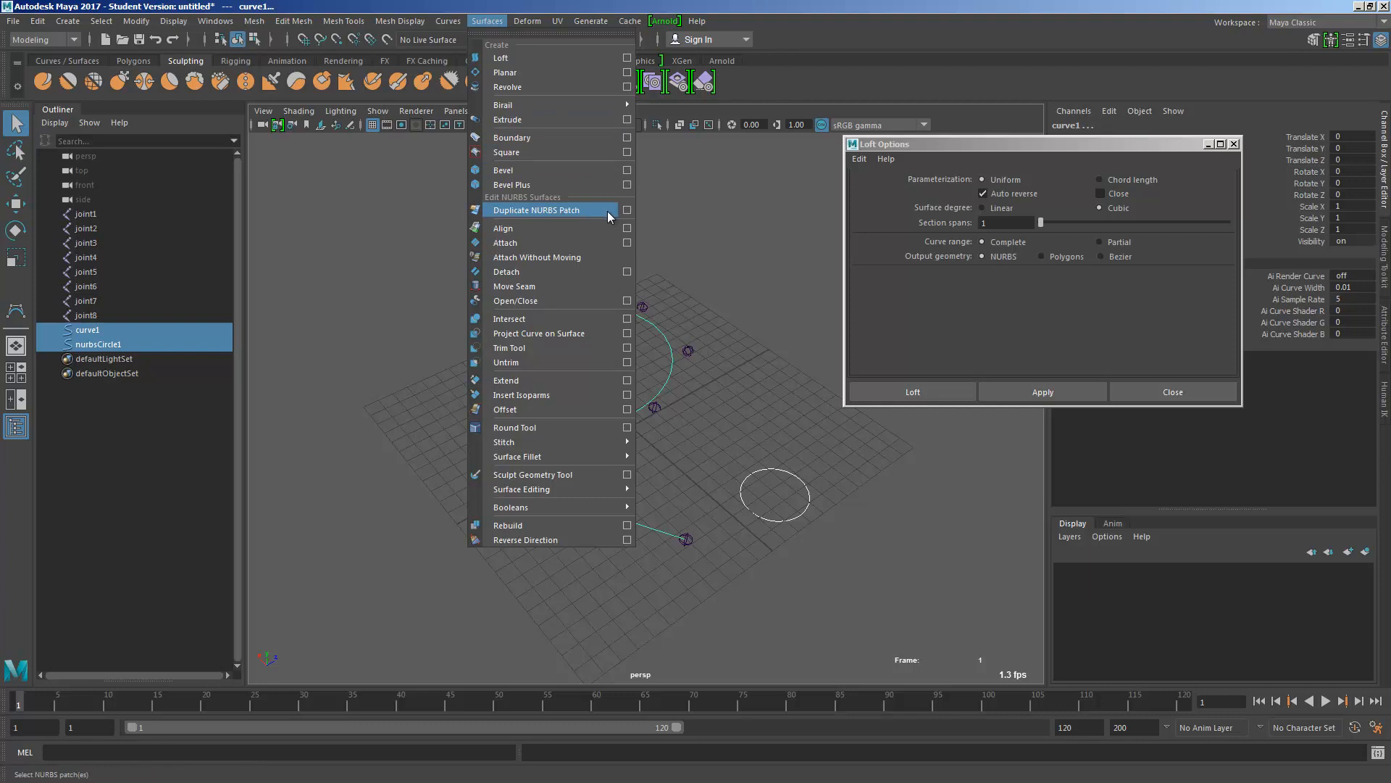
{"action": "left_click", "coordinate": [777, 458]}
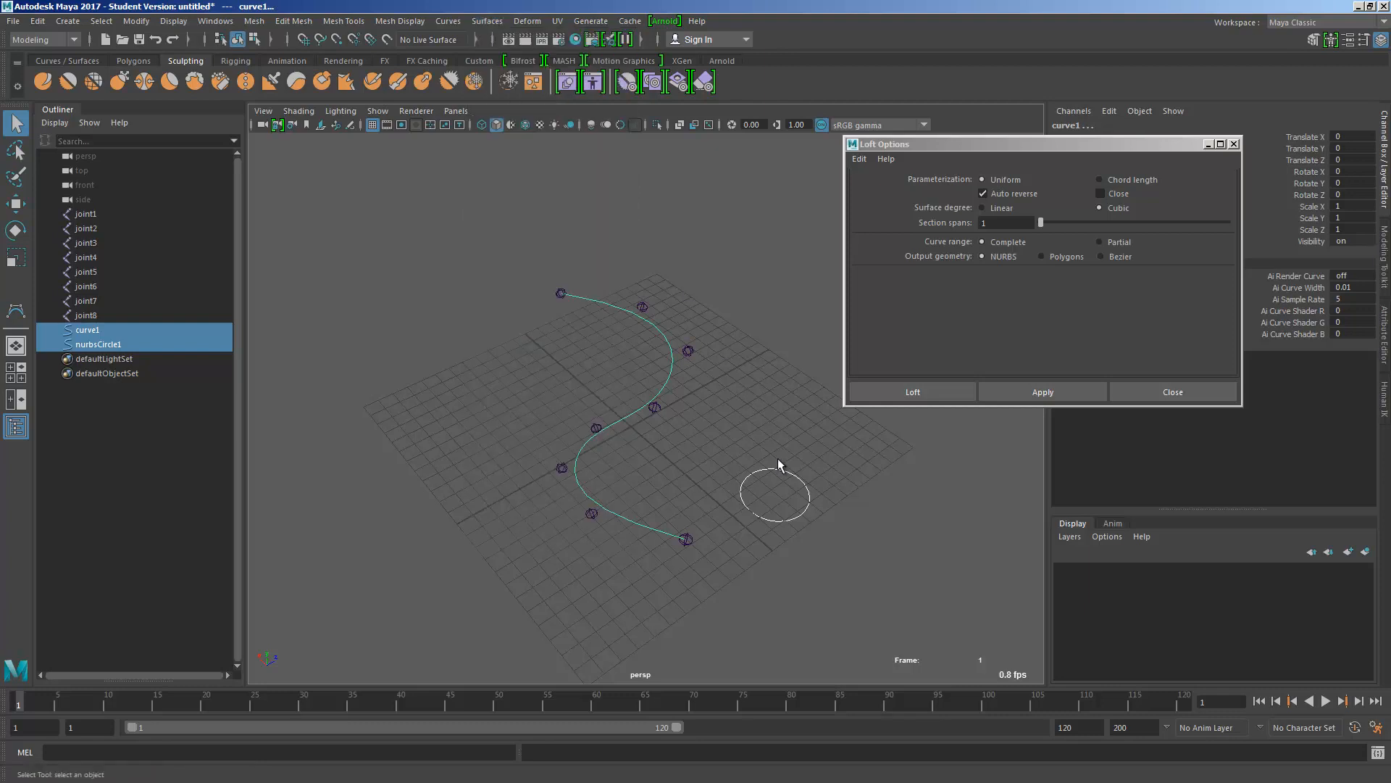
Duplicate the NURBS circle twice in an evenly spaced vertical stack, with the copies at Y -1.128 and 0.771
{"action": "left_click", "coordinate": [768, 471]}
{"action": "left_click_drag", "start_coordinate": [764, 481], "coordinate": [740, 370], "text": "alt"}
{"action": "key", "text": "ctrl+d"}
{"action": "key", "text": "w"}
{"action": "key", "text": "shift+d"}
{"action": "key", "text": "q"}
{"action": "left_click", "coordinate": [746, 361]}
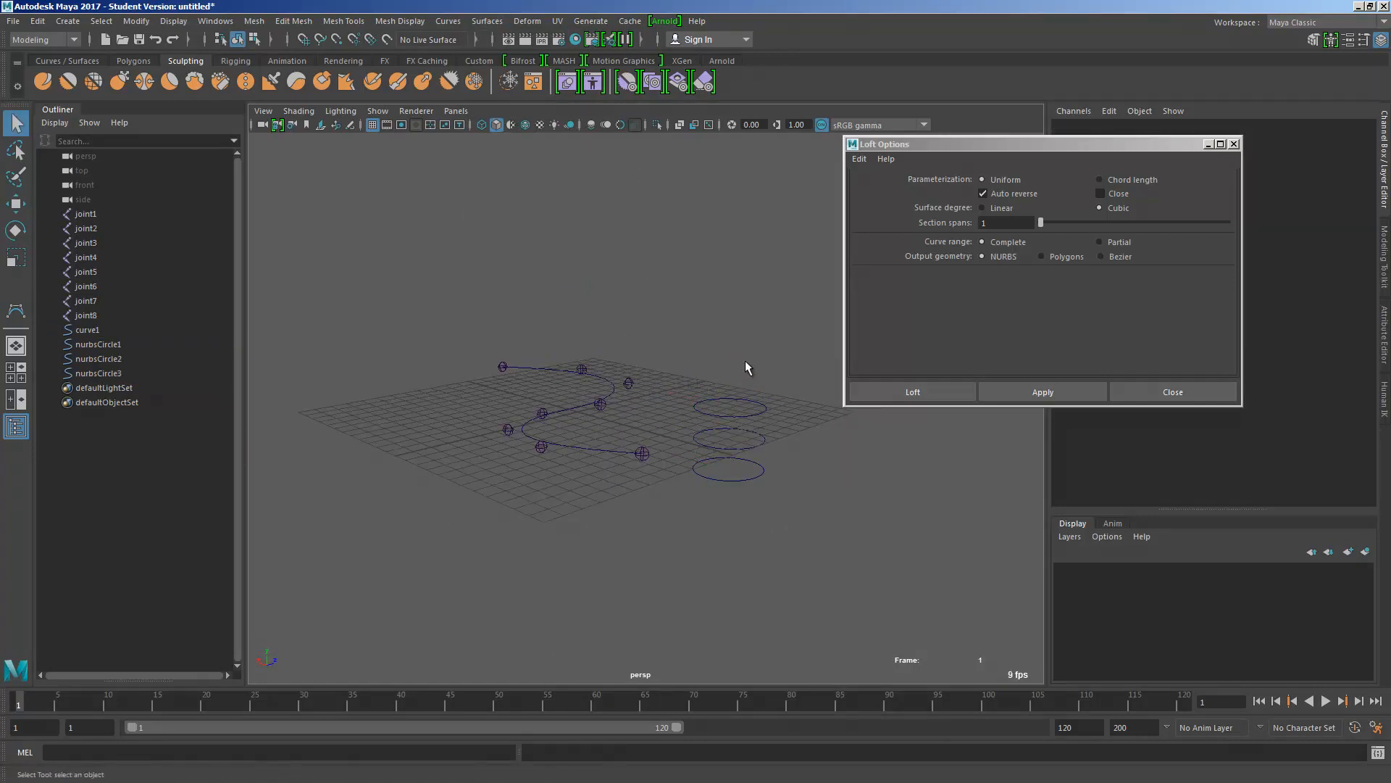
Loft a cubic NURBS surface through the three stacked circles, from lowest to highest
{"action": "left_click", "coordinate": [744, 463]}
{"action": "left_click", "coordinate": [761, 443], "text": "shift"}
{"action": "left_click", "coordinate": [763, 410], "text": "shift"}
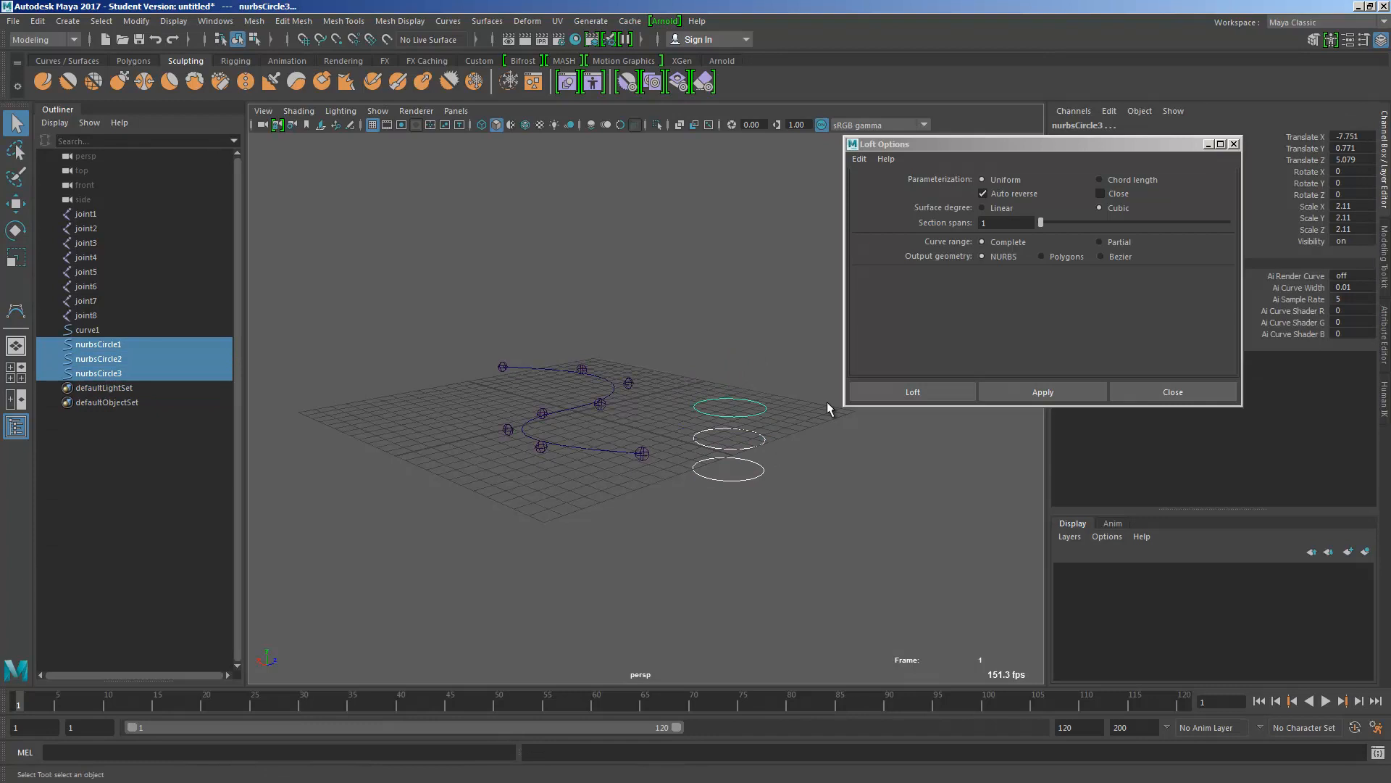
{"action": "left_click", "coordinate": [1020, 392]}
Scale up the middle circle to bulge the lofted surface, and deselect it
{"action": "left_click", "coordinate": [760, 439]}
{"action": "key", "text": "w"}
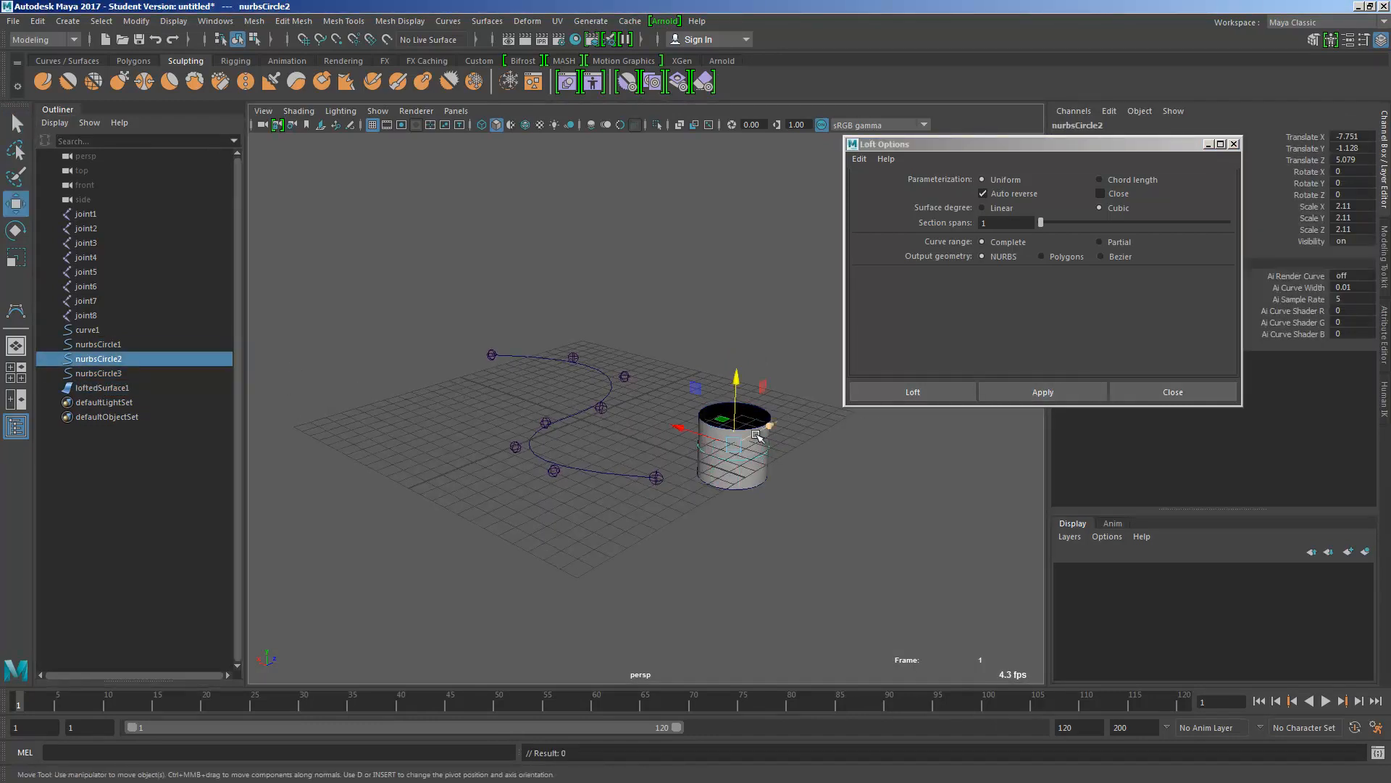
{"action": "key", "text": "r"}
{"action": "left_click_drag", "start_coordinate": [734, 446], "coordinate": [775, 448]}
{"action": "key", "text": "q"}
{"action": "left_click", "coordinate": [841, 458]}
Delete the two duplicated circles and the lofted surface, keeping the original circle
{"action": "left_click_drag", "start_coordinate": [785, 516], "coordinate": [738, 444], "text": "alt"}
{"action": "left_click_drag", "start_coordinate": [111, 376], "coordinate": [109, 358]}
{"action": "key", "text": "Delete"}
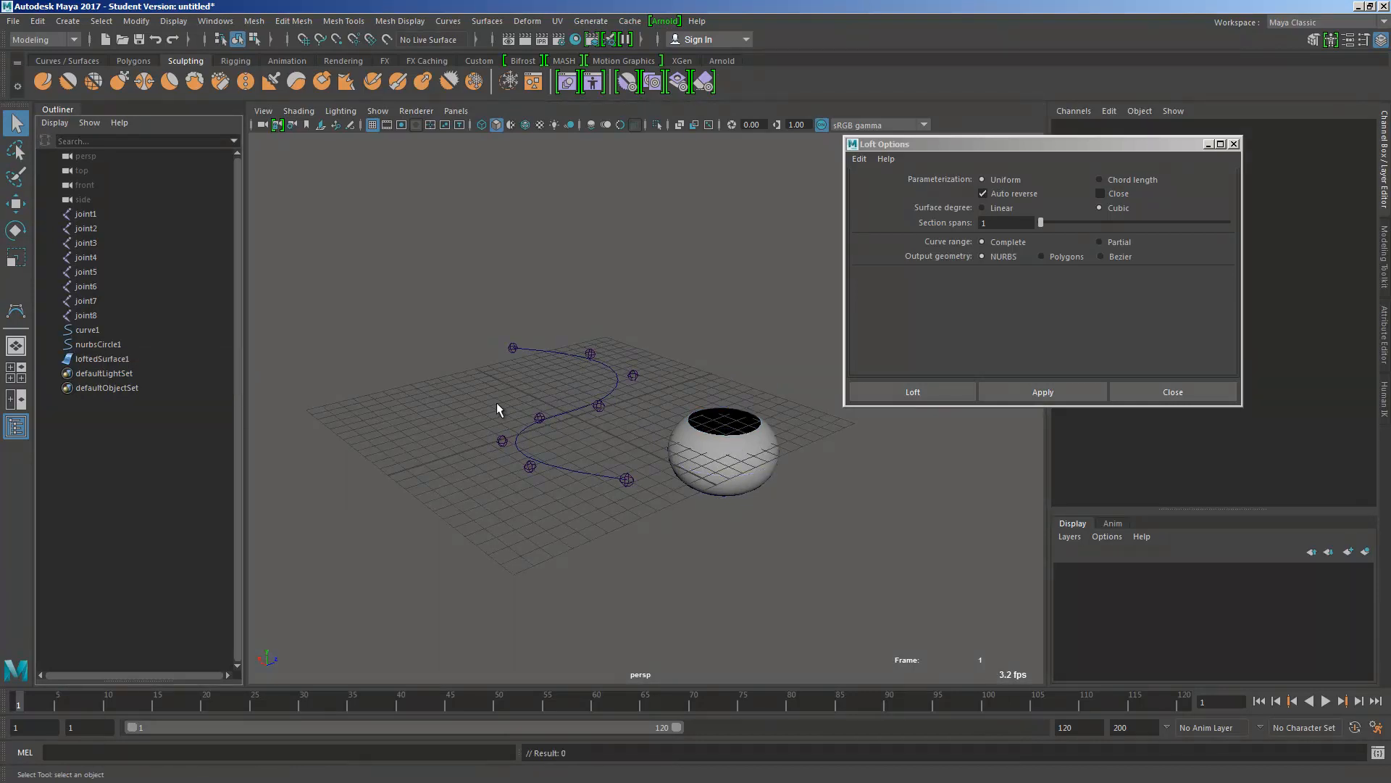
{"action": "left_click", "coordinate": [685, 417]}
{"action": "key", "text": "Delete"}
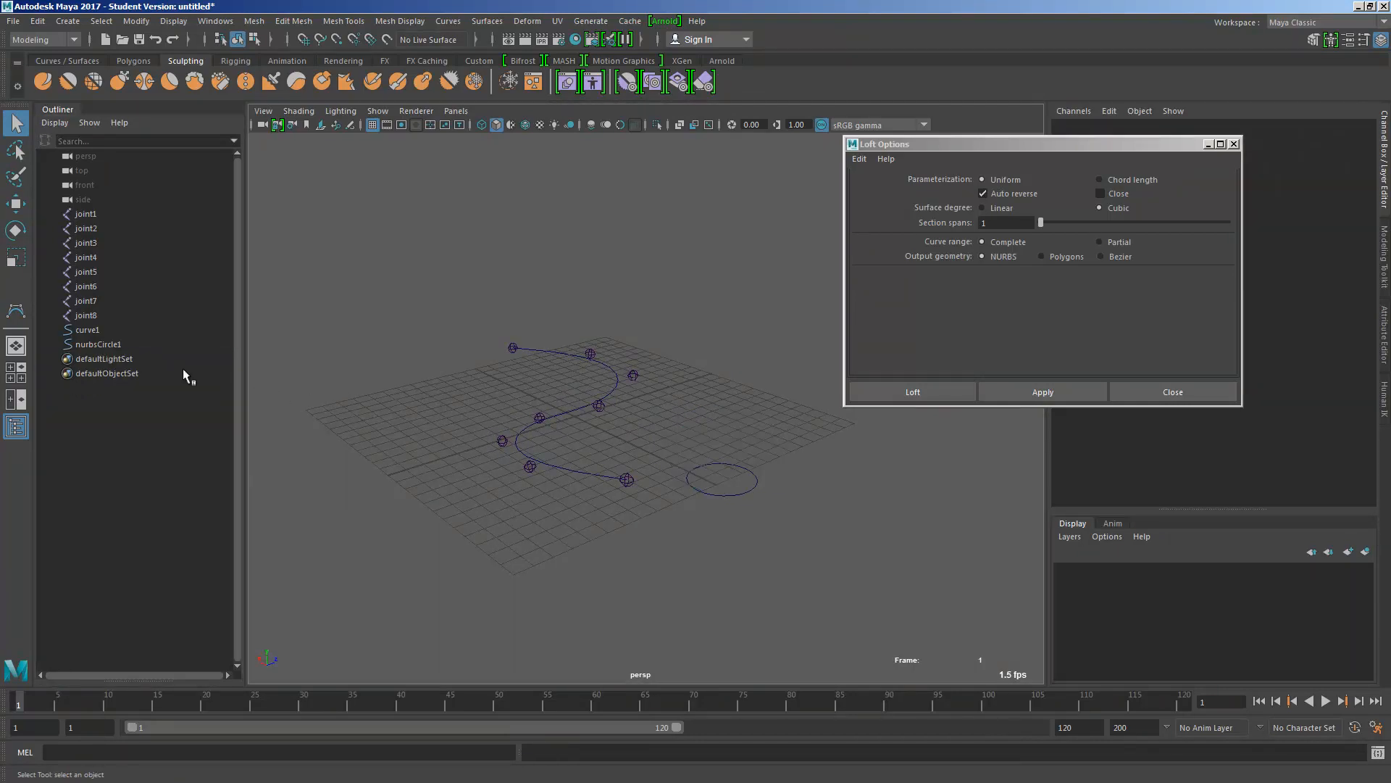
Select the circle and the curve, open the surface Extrude options and set the orientation to Path direction
{"action": "left_click", "coordinate": [137, 347]}
{"action": "left_click", "coordinate": [610, 475], "text": "shift"}
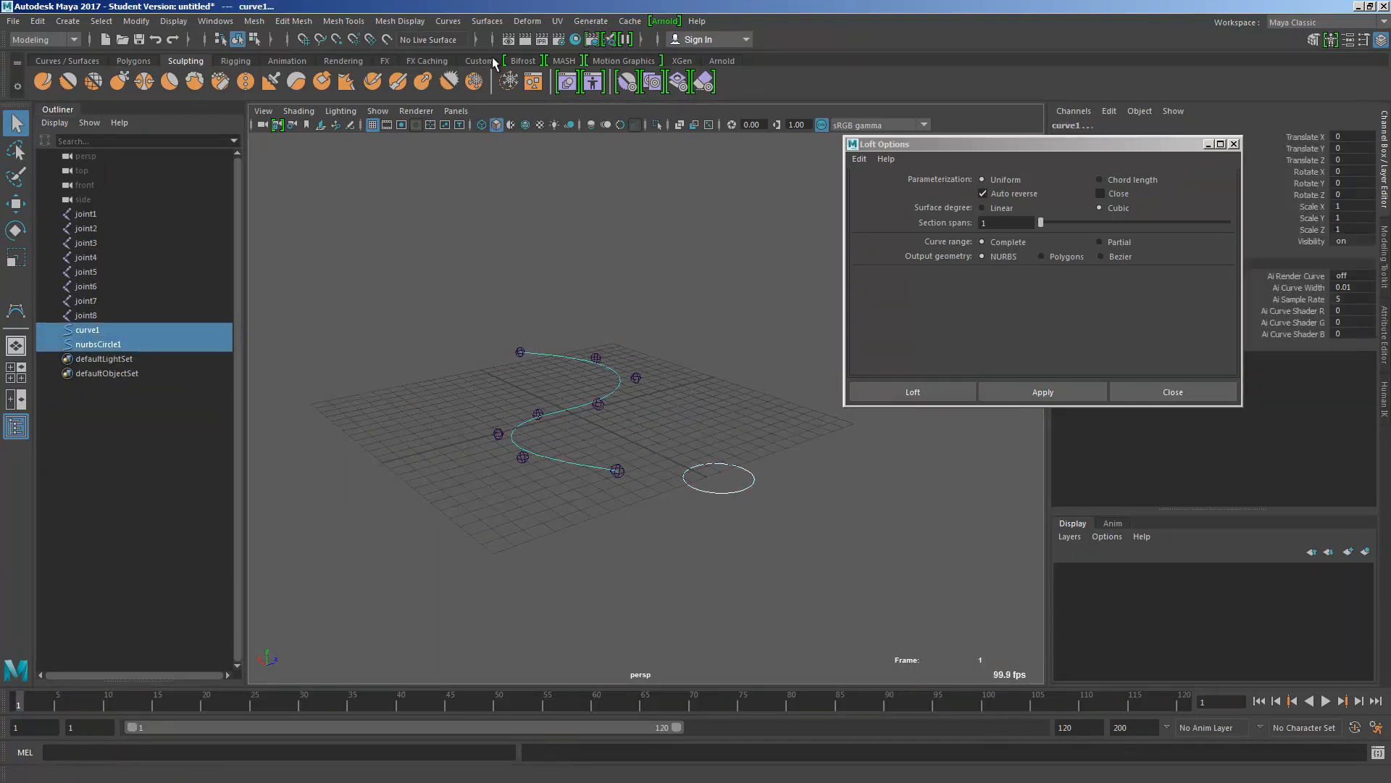
{"action": "left_click", "coordinate": [449, 21]}
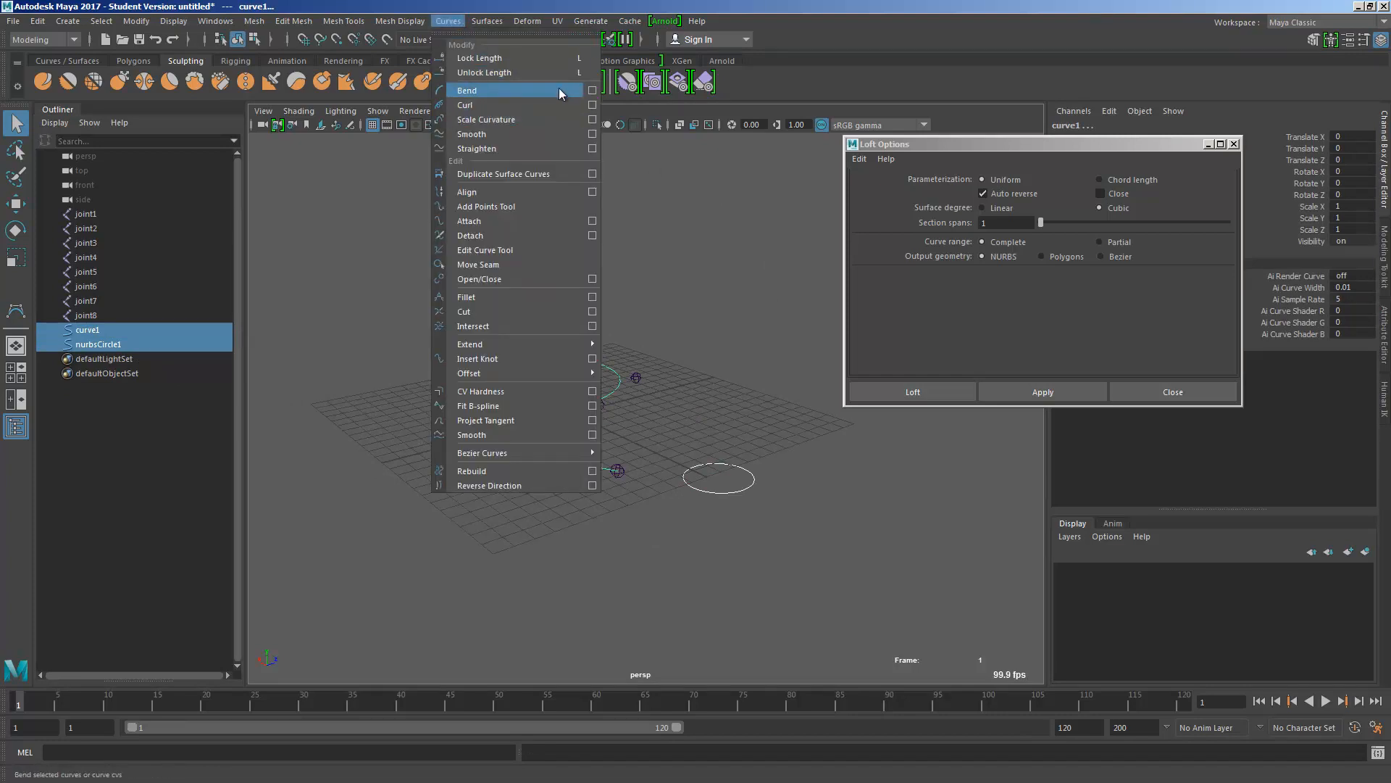
{"action": "mouse_move", "coordinate": [487, 21]}
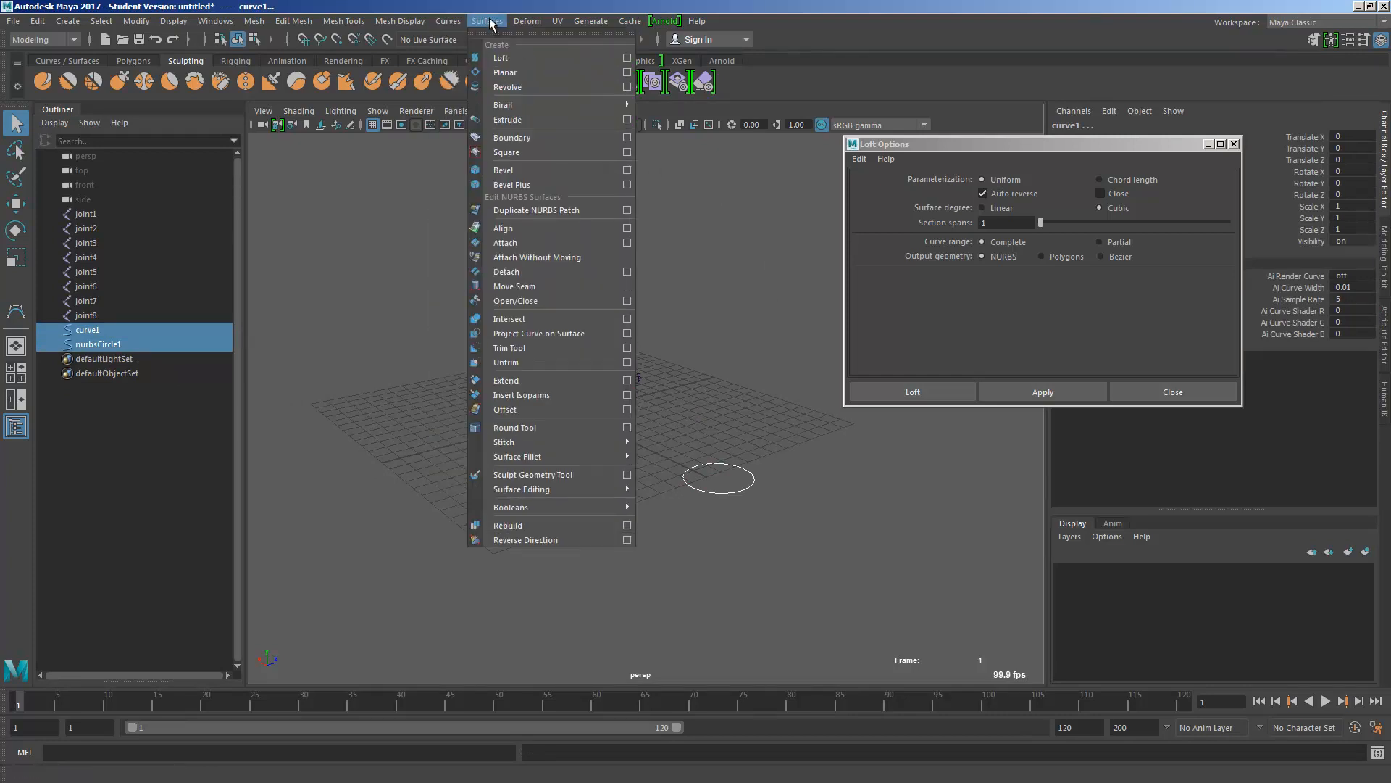
{"action": "left_click", "coordinate": [627, 120]}
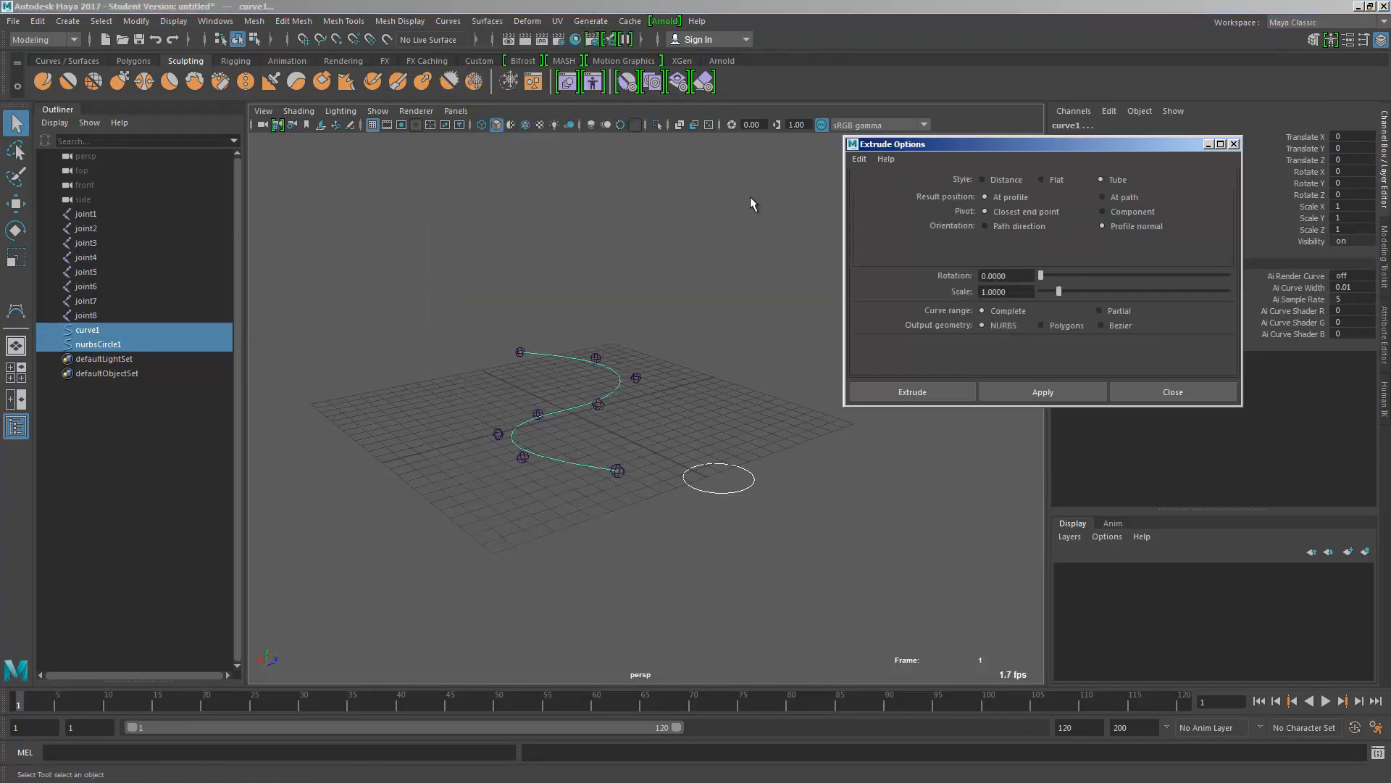
{"action": "left_click", "coordinate": [1028, 229]}
{"action": "left_click_drag", "start_coordinate": [718, 287], "coordinate": [701, 351], "text": "alt"}
Try extruding the circle along the curve with the result positioned at the profile, and undo it
{"action": "left_click", "coordinate": [1007, 391]}
{"action": "left_click_drag", "start_coordinate": [674, 415], "coordinate": [673, 378], "text": "alt"}
{"action": "key", "text": "ctrl+z"}
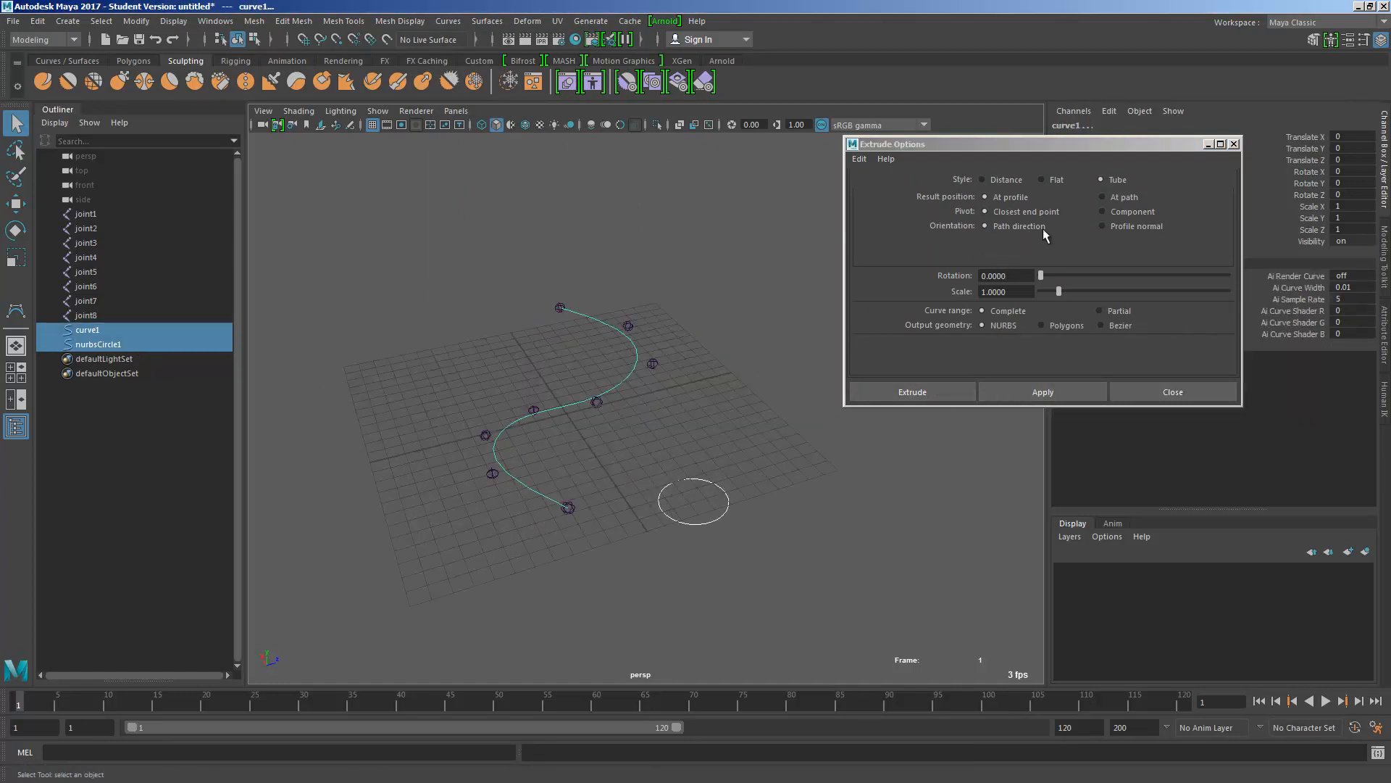
Set the extrude result position to At path, try the tube extrusion with the circle off the curve, and undo it
{"action": "left_click", "coordinate": [1082, 391]}
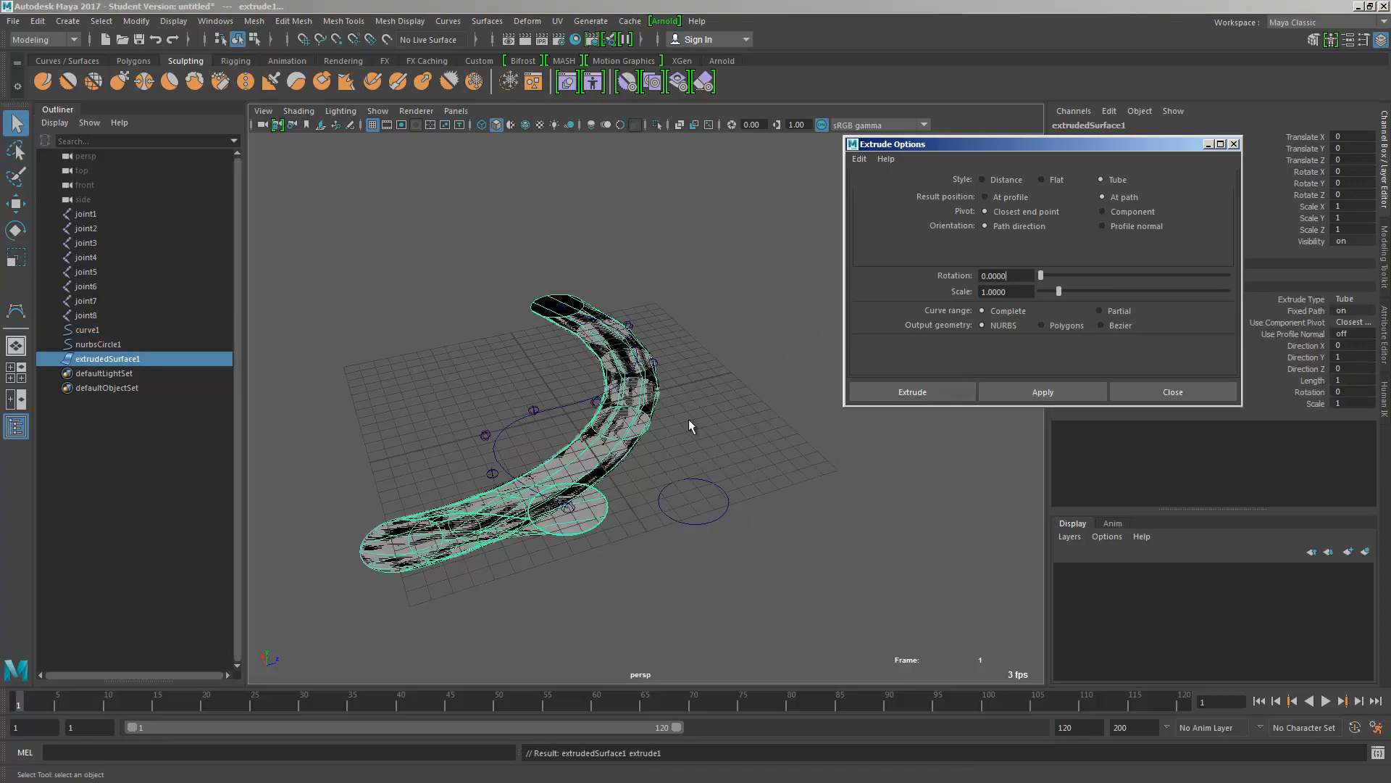
{"action": "key", "text": "ctrl+z"}
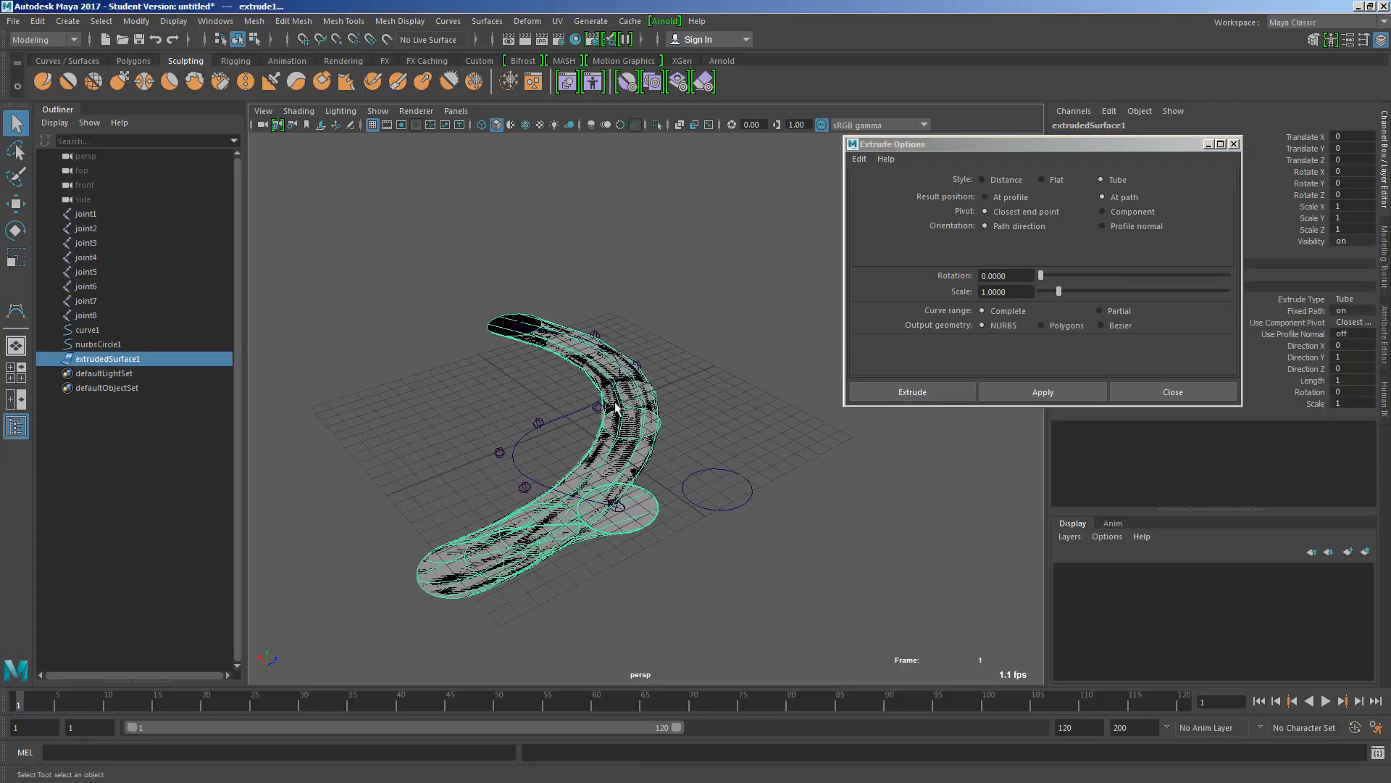
{"action": "key", "text": "ctrl+z"}
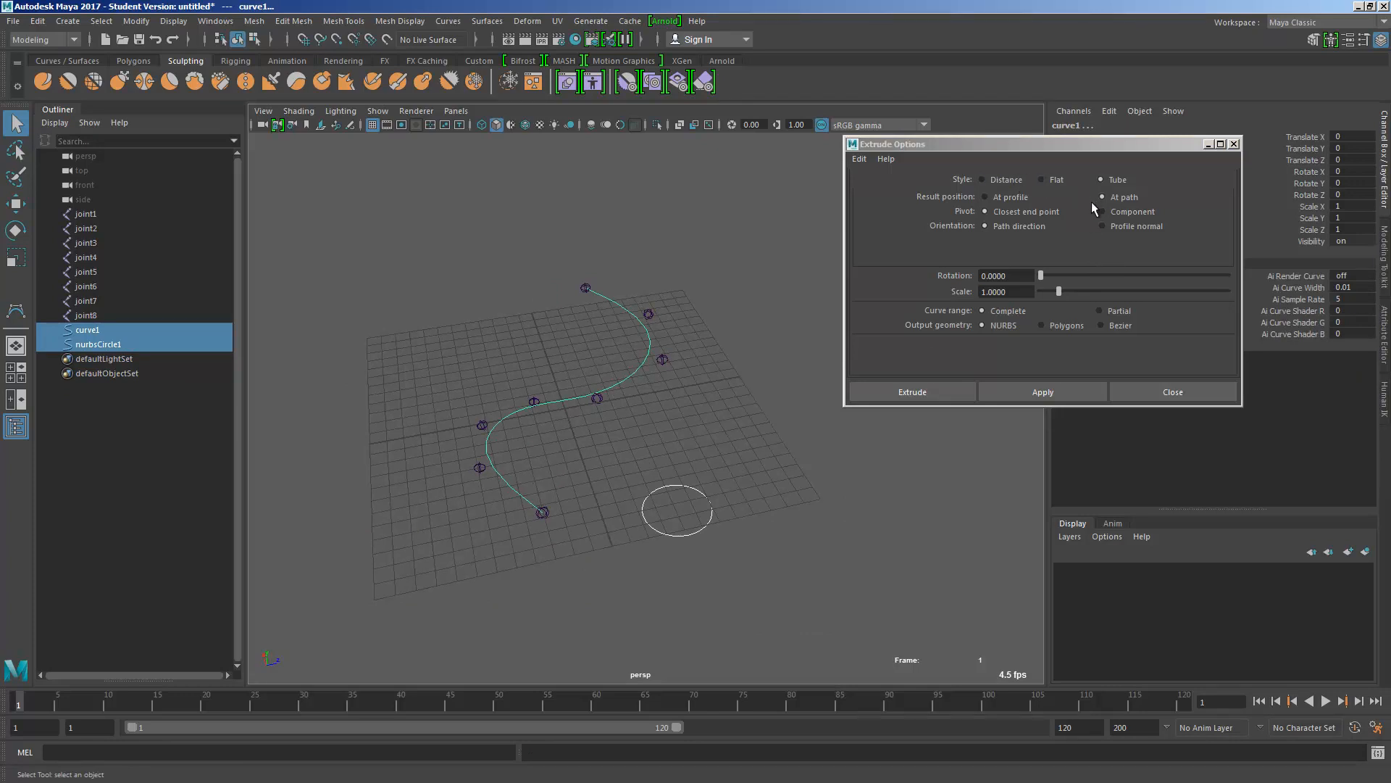
{"action": "left_click_drag", "start_coordinate": [656, 488], "coordinate": [690, 484], "text": "alt"}
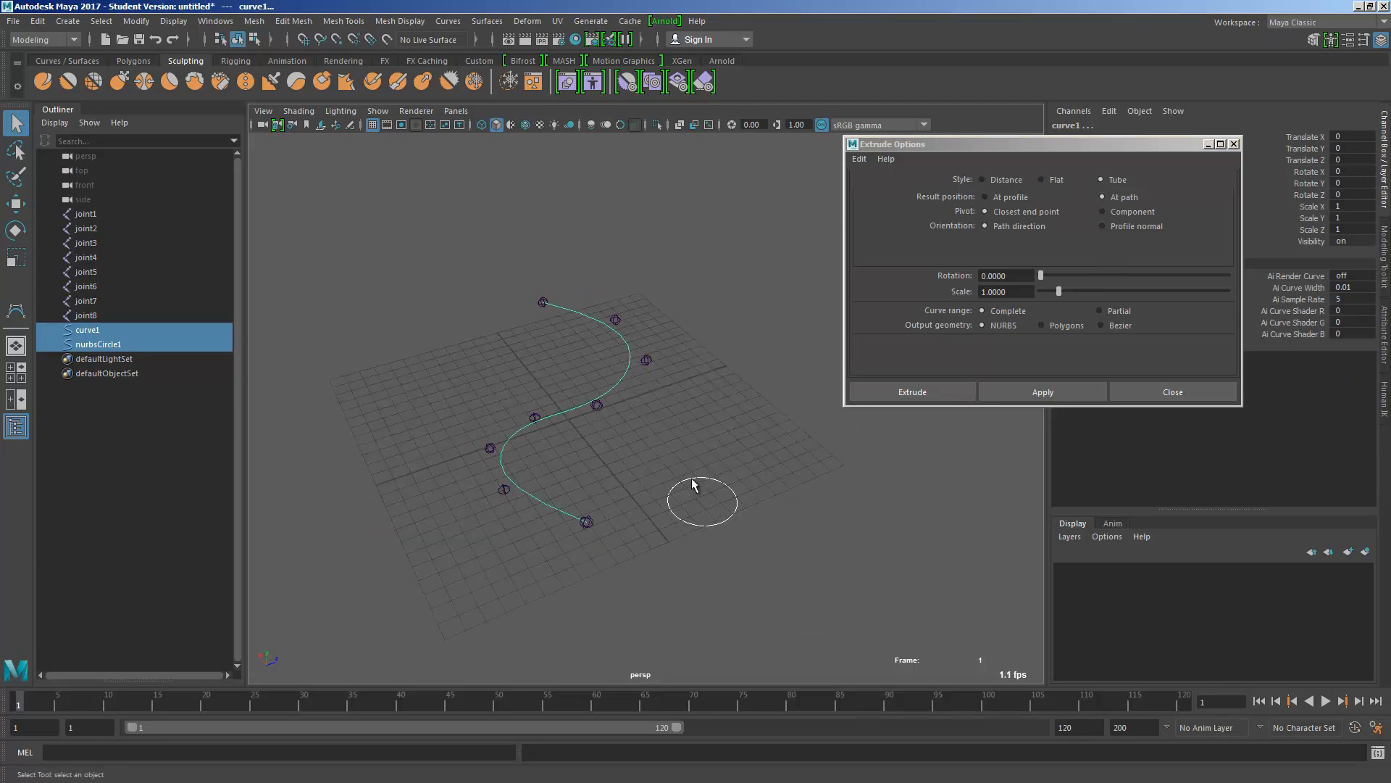
Move the NURBS circle onto the nearest end of the curve with curve snapping, at about -8.586, 0, -3.041
{"action": "left_click", "coordinate": [712, 481]}
{"action": "left_click", "coordinate": [705, 479]}
{"action": "key", "text": "w"}
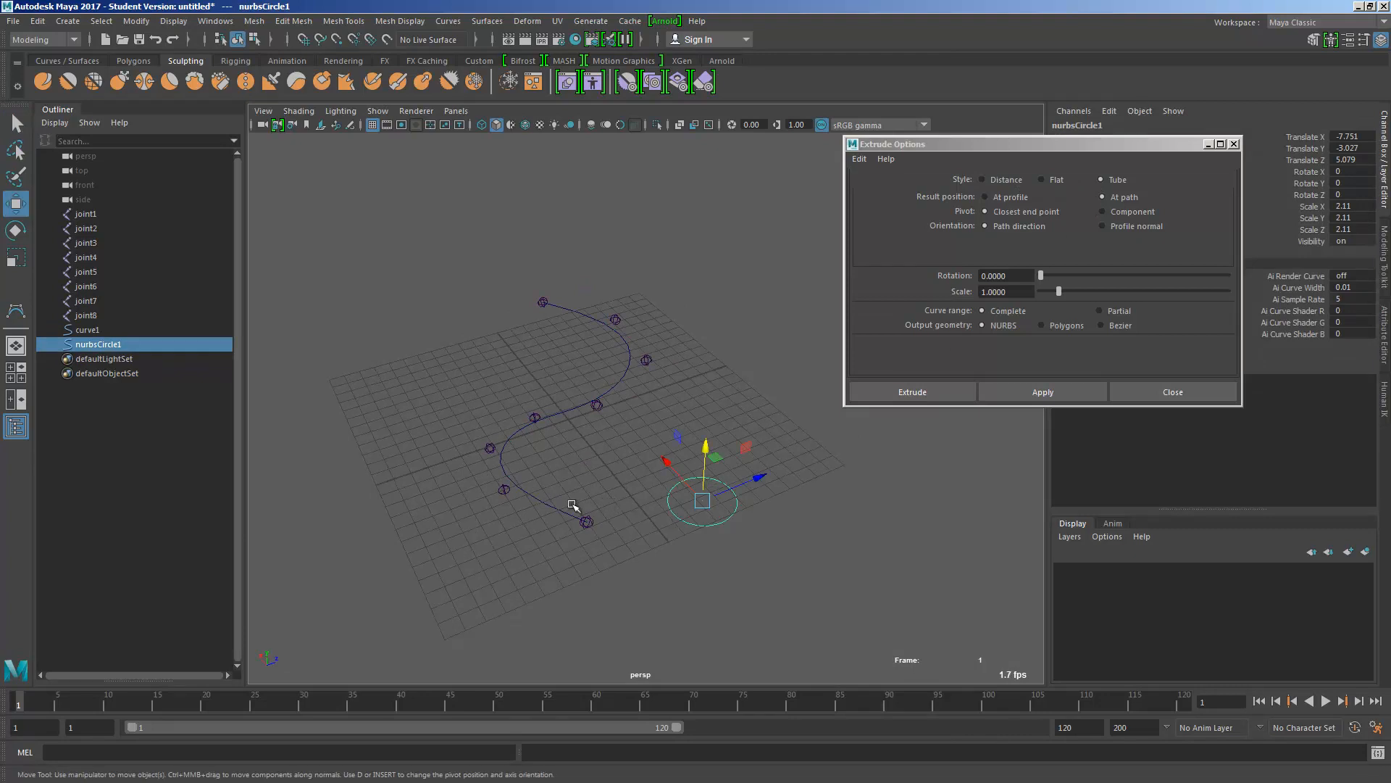
{"action": "key", "text": "c"}
{"action": "middle_click_drag", "start_coordinate": [548, 507], "coordinate": [613, 537]}
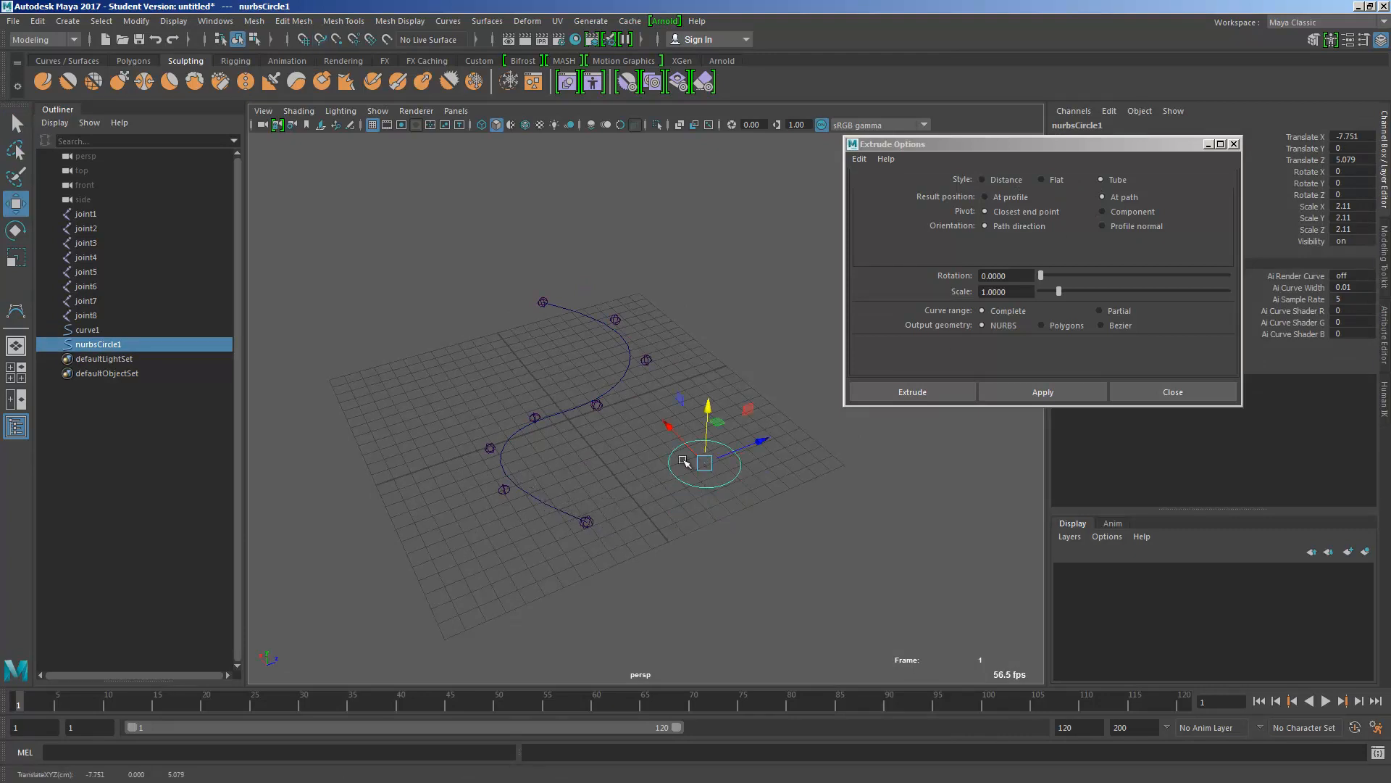
{"action": "mouse_move", "coordinate": [704, 463]}
{"action": "left_mouse_down"}
{"action": "mouse_move", "coordinate": [645, 413]}
{"action": "mouse_move", "coordinate": [703, 443]}
{"action": "left_mouse_up"}
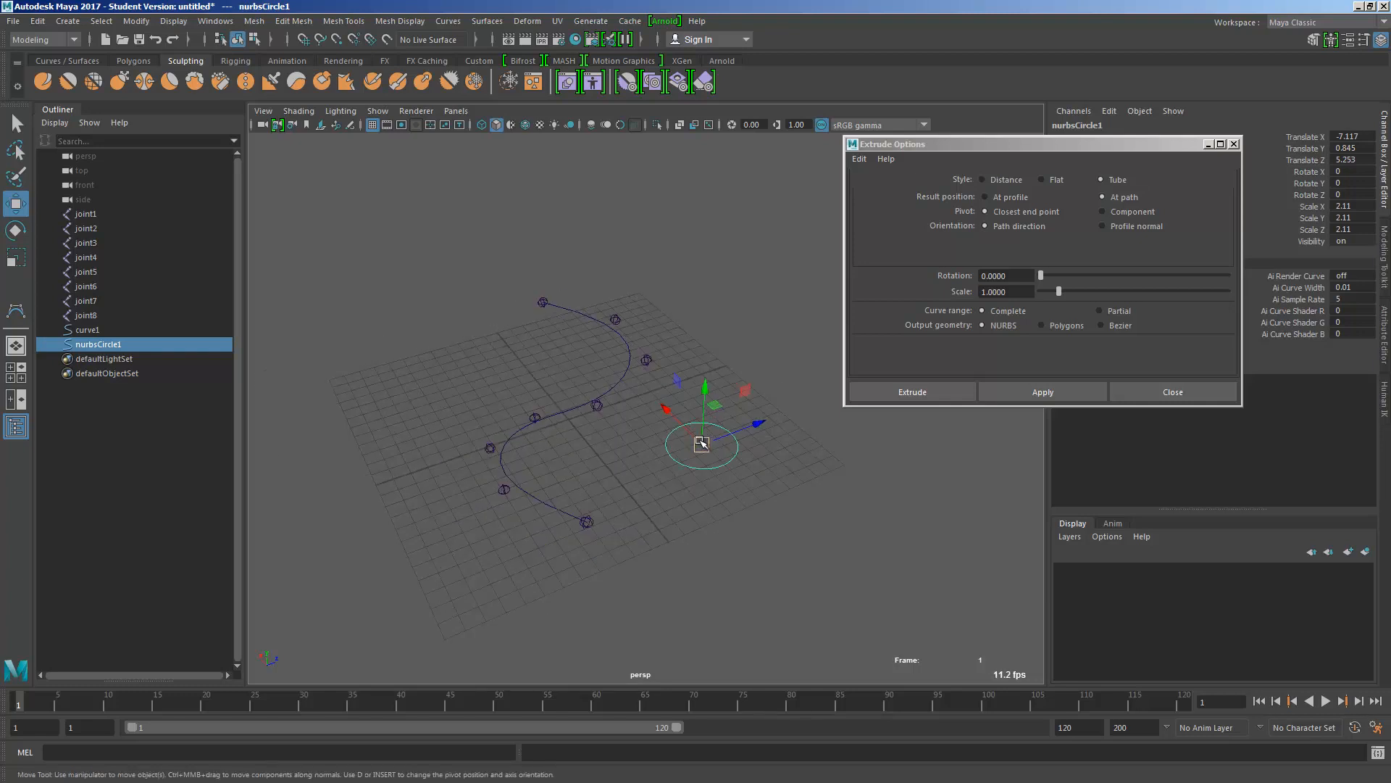
{"action": "key", "text": "c"}
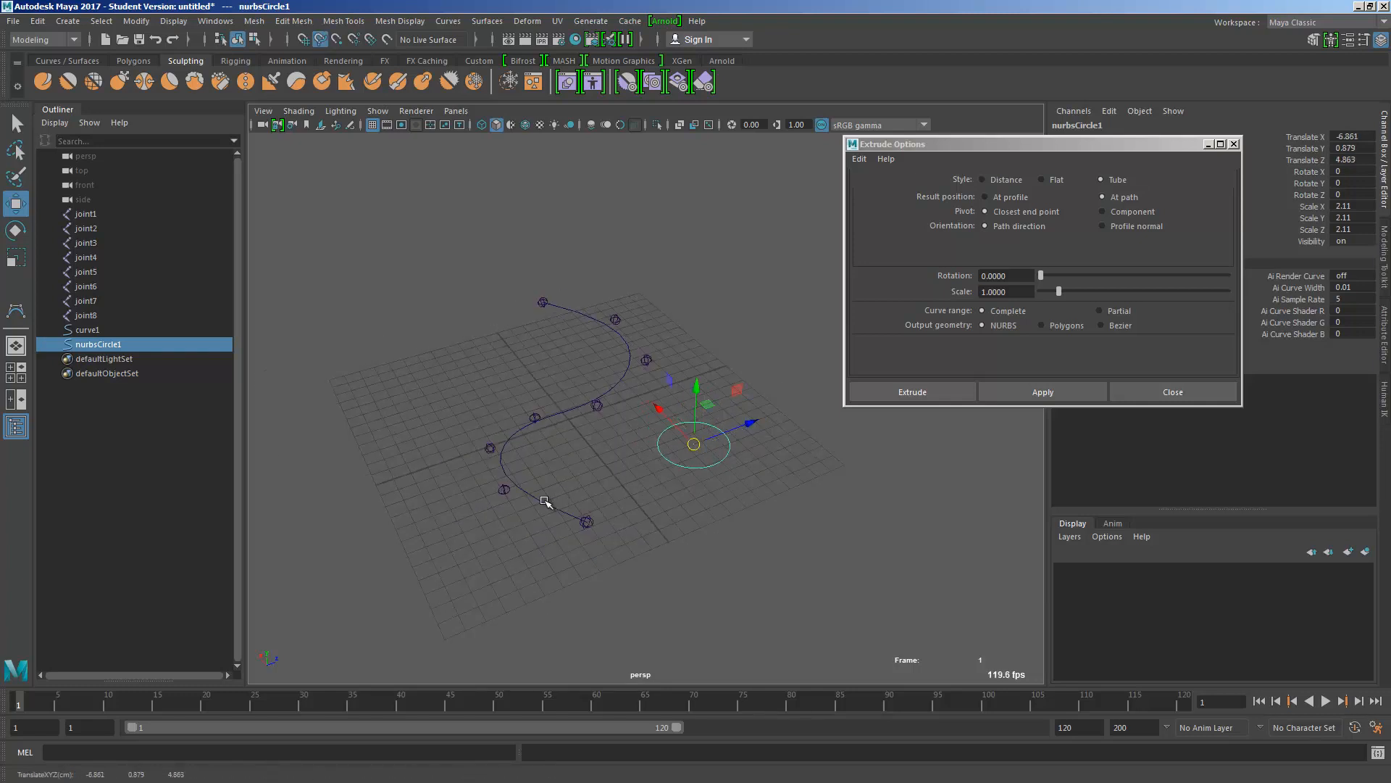
{"action": "left_click", "coordinate": [570, 524]}
{"action": "left_click", "coordinate": [660, 448]}
{"action": "key", "text": "c"}
{"action": "left_click_drag", "start_coordinate": [694, 445], "coordinate": [594, 442]}
Rotate the circle to about -24.142, -4.092, -61.979 so it faces along the curve's end, and deselect it
{"action": "key", "text": "e"}
{"action": "key", "text": "q"}
{"action": "left_click", "coordinate": [590, 458]}
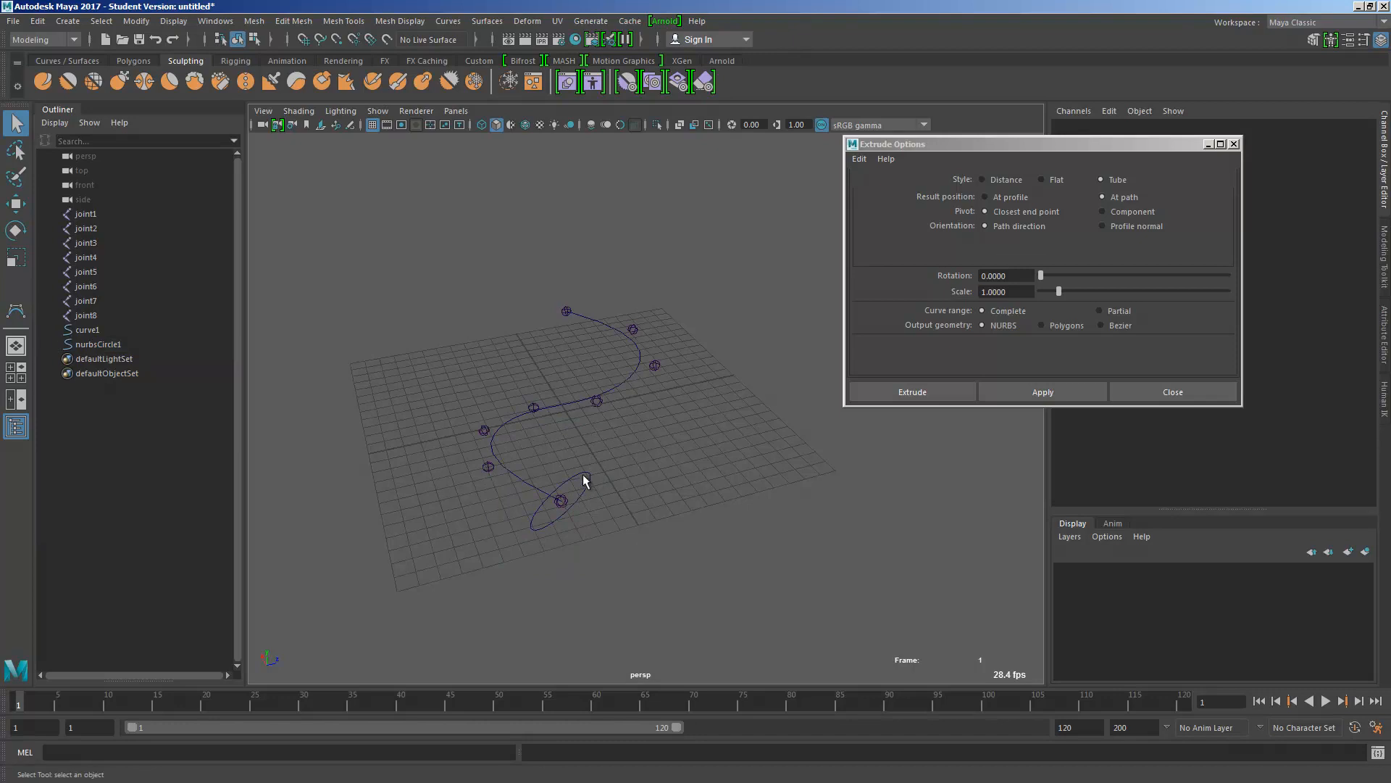
{"action": "left_click", "coordinate": [587, 478]}
{"action": "left_click", "coordinate": [541, 485], "text": "shift"}
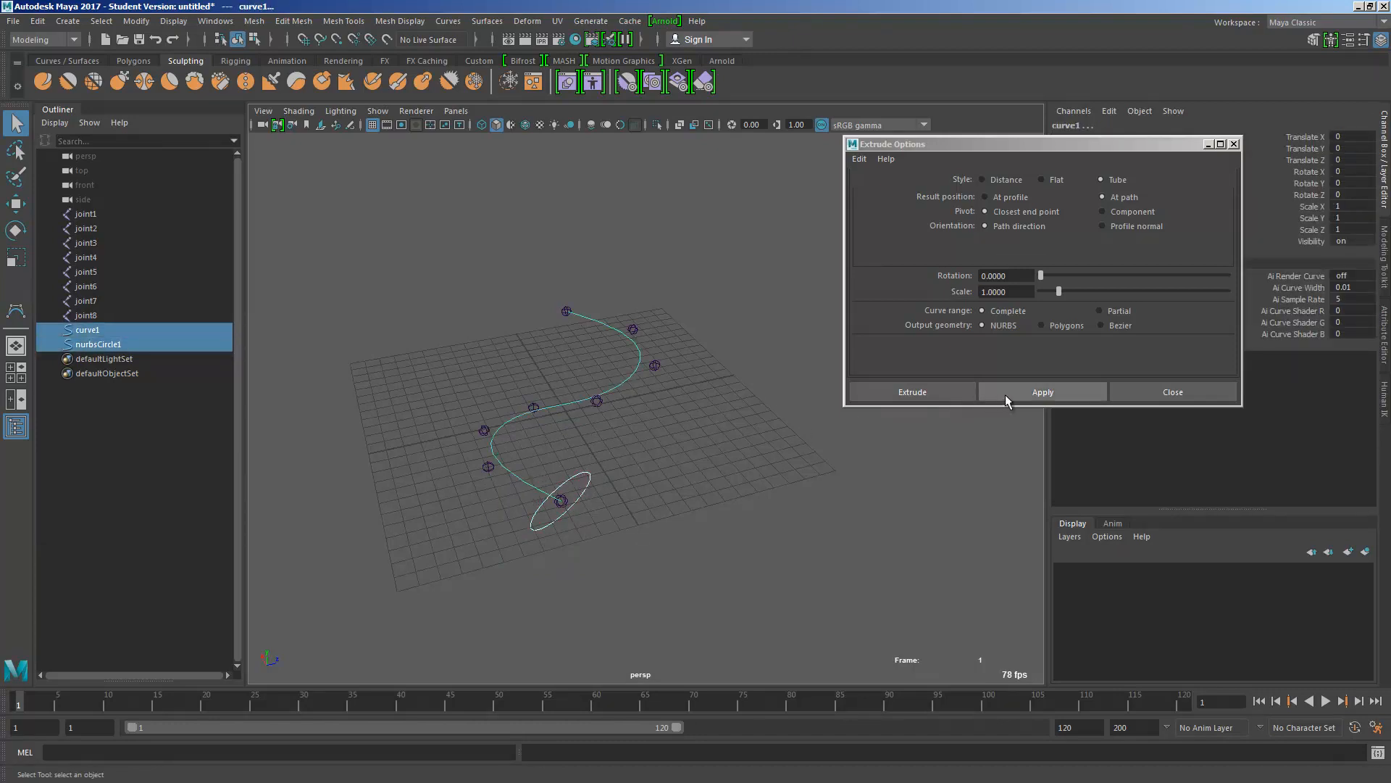
{"action": "left_click", "coordinate": [586, 454]}
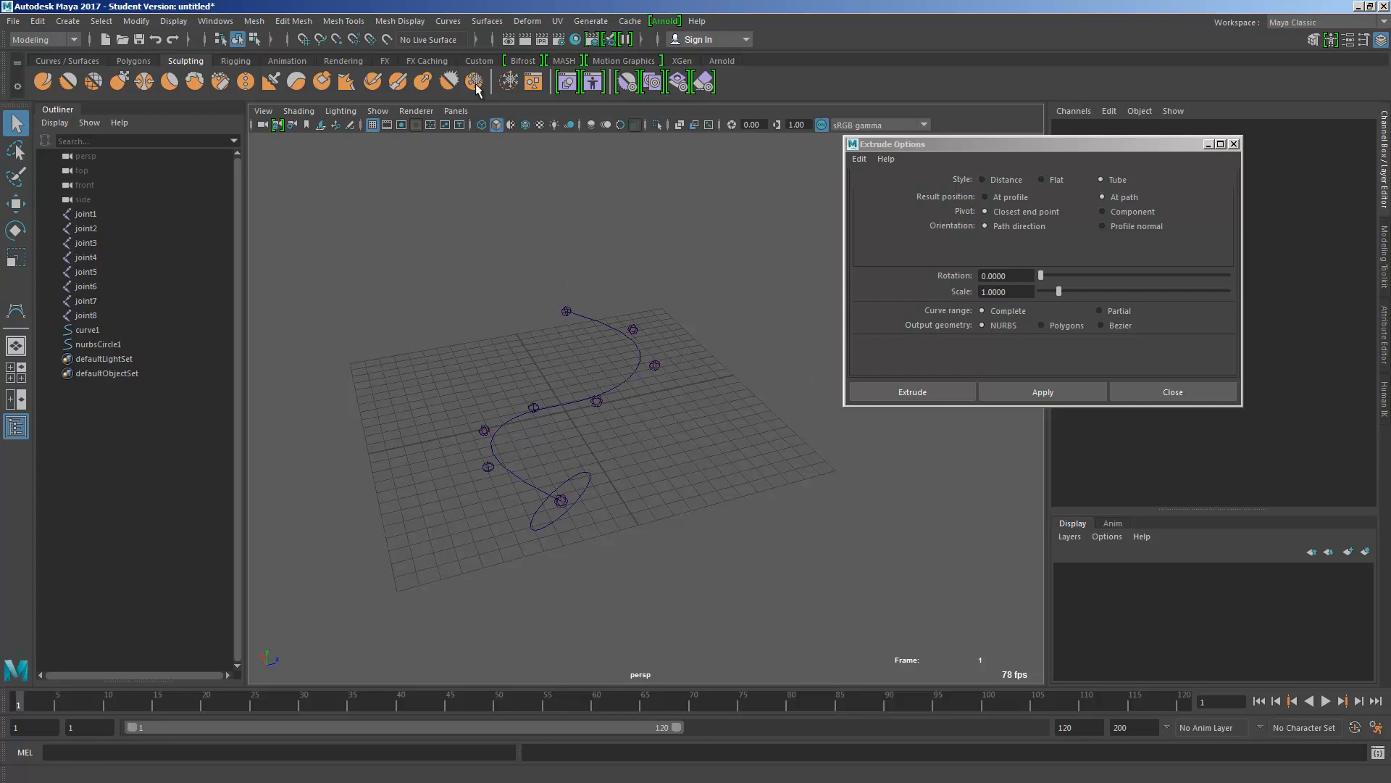
{"action": "left_click", "coordinate": [400, 21]}
{"action": "mouse_move", "coordinate": [459, 22]}
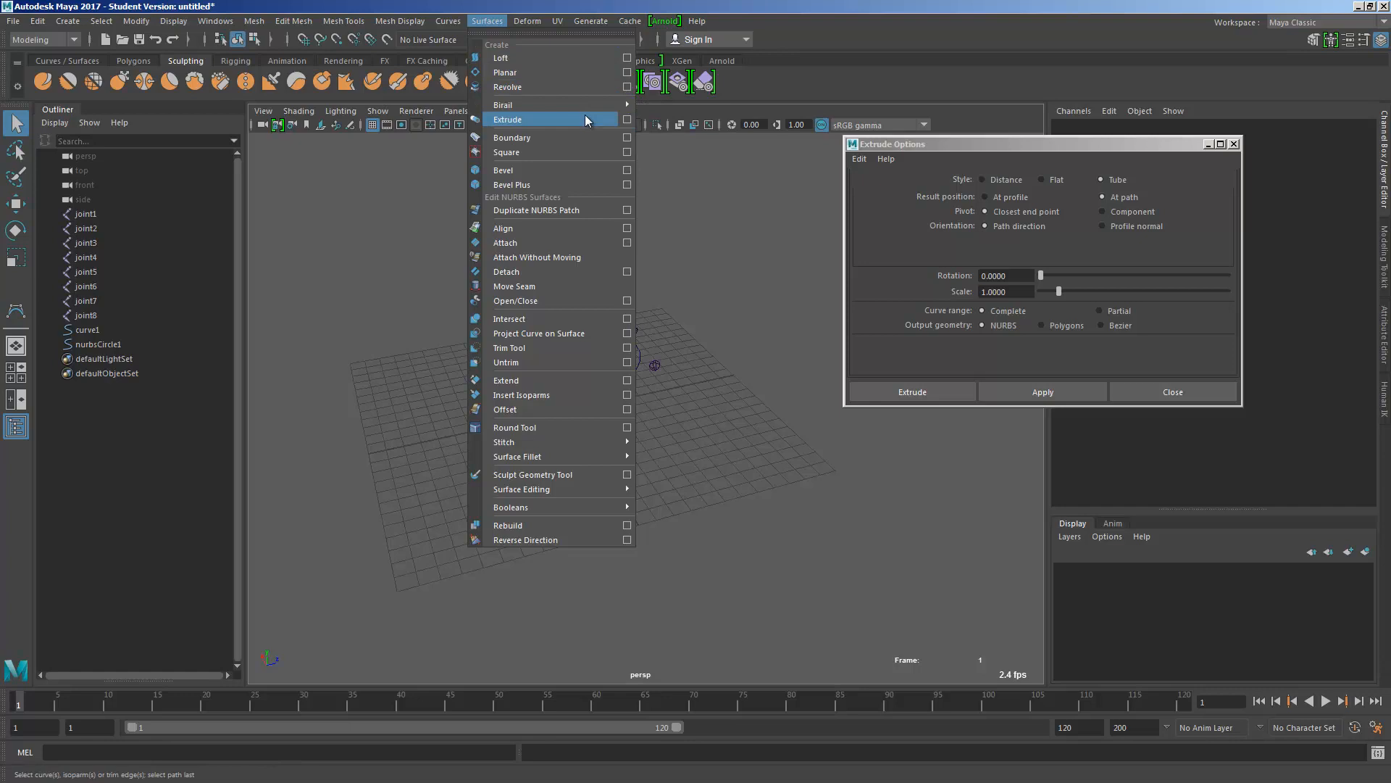
{"action": "left_click", "coordinate": [705, 451]}
Extrude the circle along the curve as a NURBS tube at the path, with closest end point pivot and path direction
{"action": "left_click", "coordinate": [589, 469]}
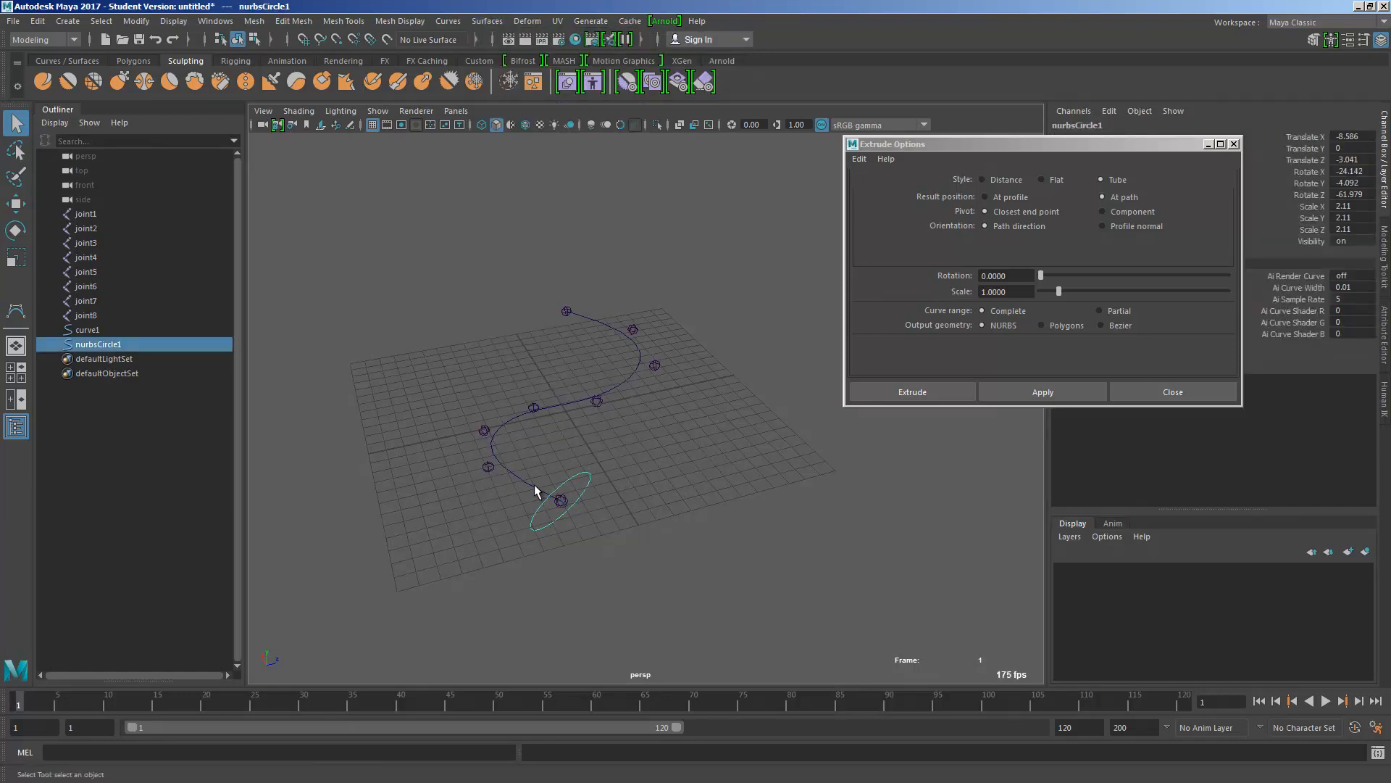
{"action": "left_click", "coordinate": [535, 486], "text": "shift"}
{"action": "left_click", "coordinate": [1041, 392]}
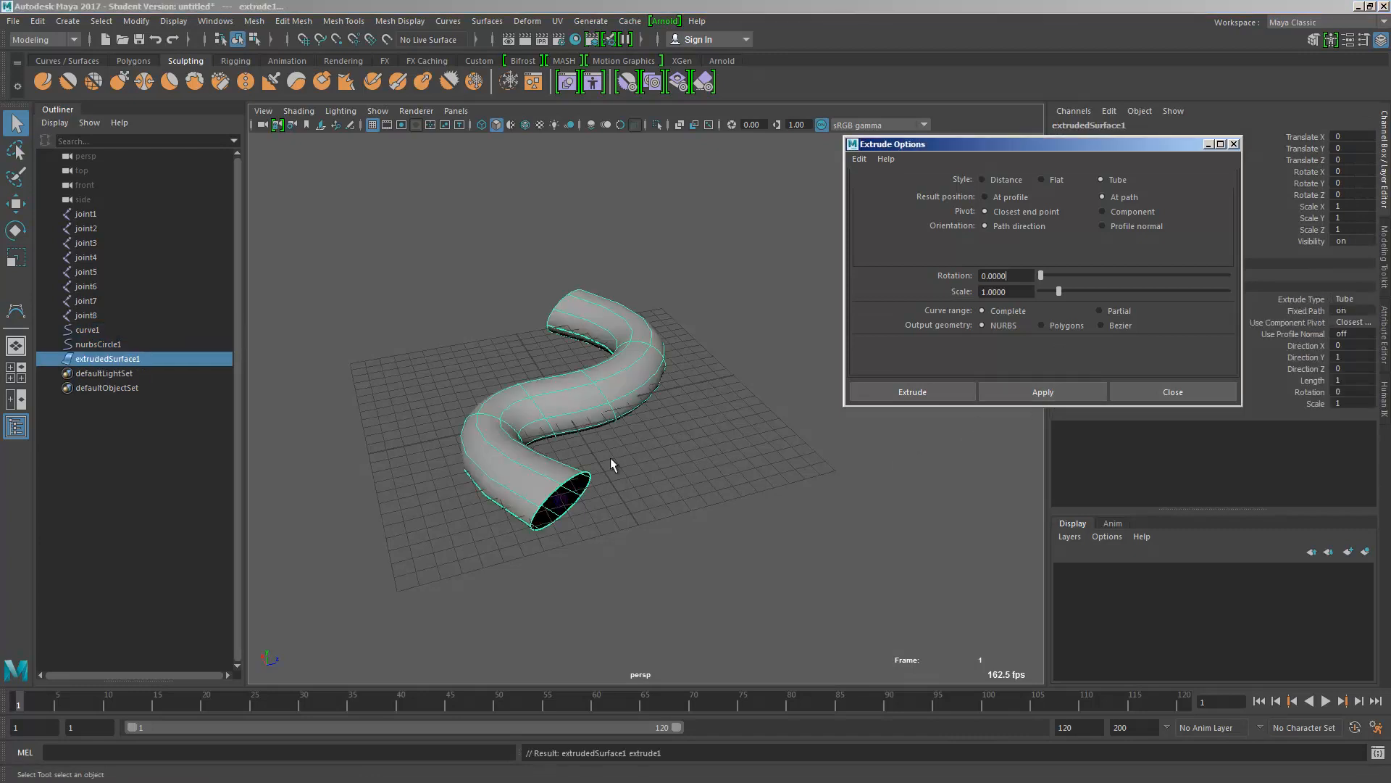
{"action": "left_click_drag", "start_coordinate": [610, 458], "coordinate": [696, 435], "text": "alt"}
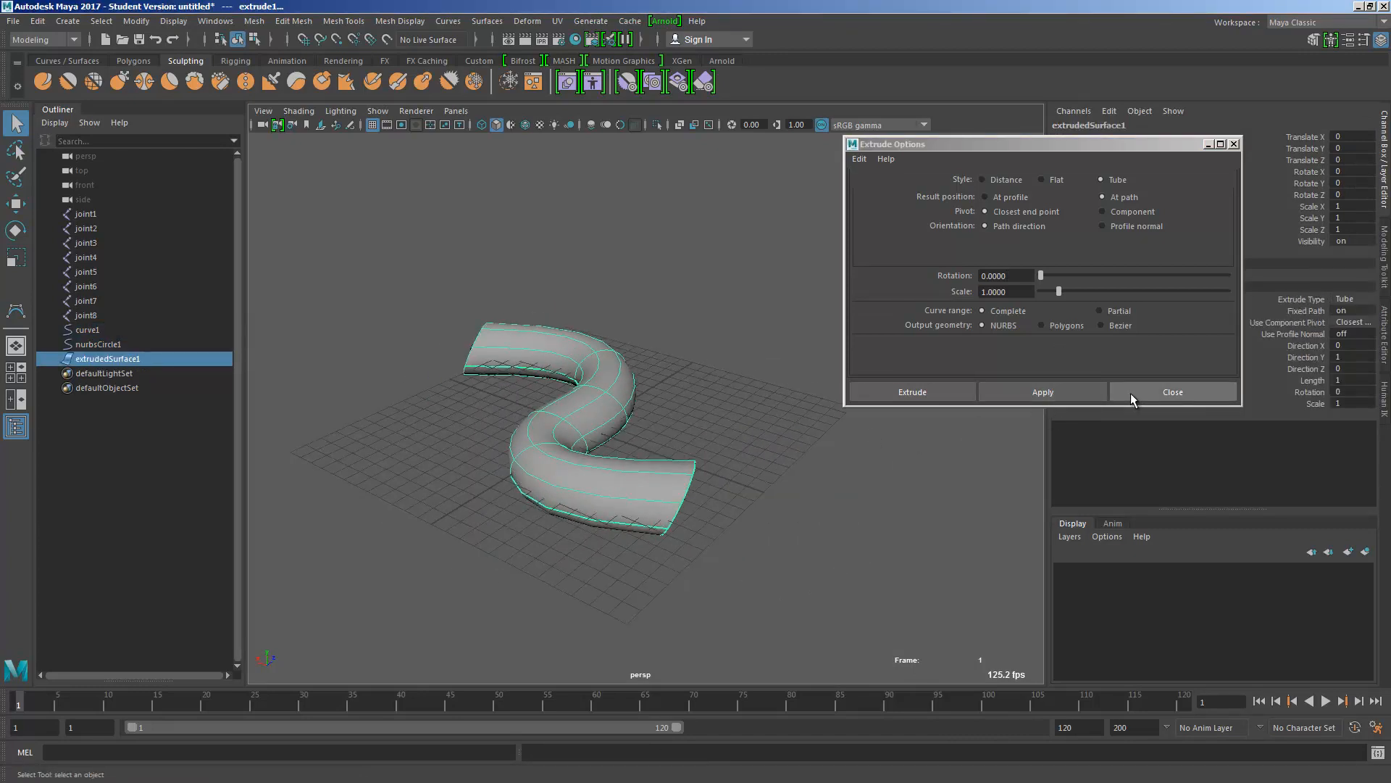
Close the extrude options and turn on X-Ray Joints so the joints show through the tube surface
{"action": "left_click", "coordinate": [1131, 393]}
{"action": "left_click", "coordinate": [808, 421]}
{"action": "mouse_move", "coordinate": [808, 422]}
{"action": "left_mouse_down", "text": "alt"}
{"action": "mouse_move", "coordinate": [661, 445]}
{"action": "mouse_move", "coordinate": [576, 405]}
{"action": "mouse_move", "coordinate": [450, 381]}
{"action": "left_mouse_up", "text": "alt"}
{"action": "left_click", "coordinate": [575, 406]}
{"action": "left_click", "coordinate": [433, 385]}
{"action": "left_click", "coordinate": [142, 314]}
{"action": "left_click", "coordinate": [299, 111]}
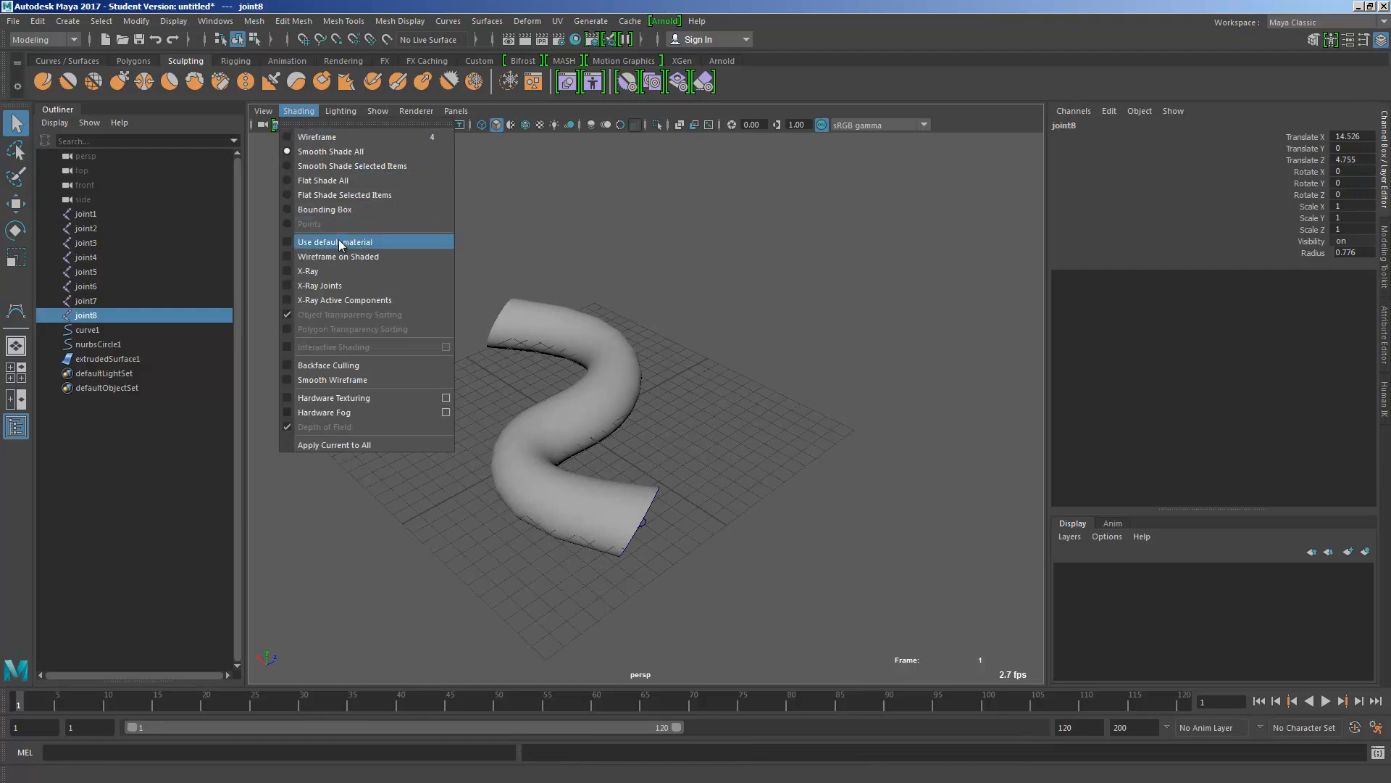
{"action": "left_click", "coordinate": [341, 285]}
{"action": "left_click_drag", "start_coordinate": [656, 376], "coordinate": [601, 354], "text": "alt"}
Select joint1 to joint8 together with the extruded tube surface and switch to the Rigging command set
{"action": "left_click_drag", "start_coordinate": [177, 216], "coordinate": [184, 313]}
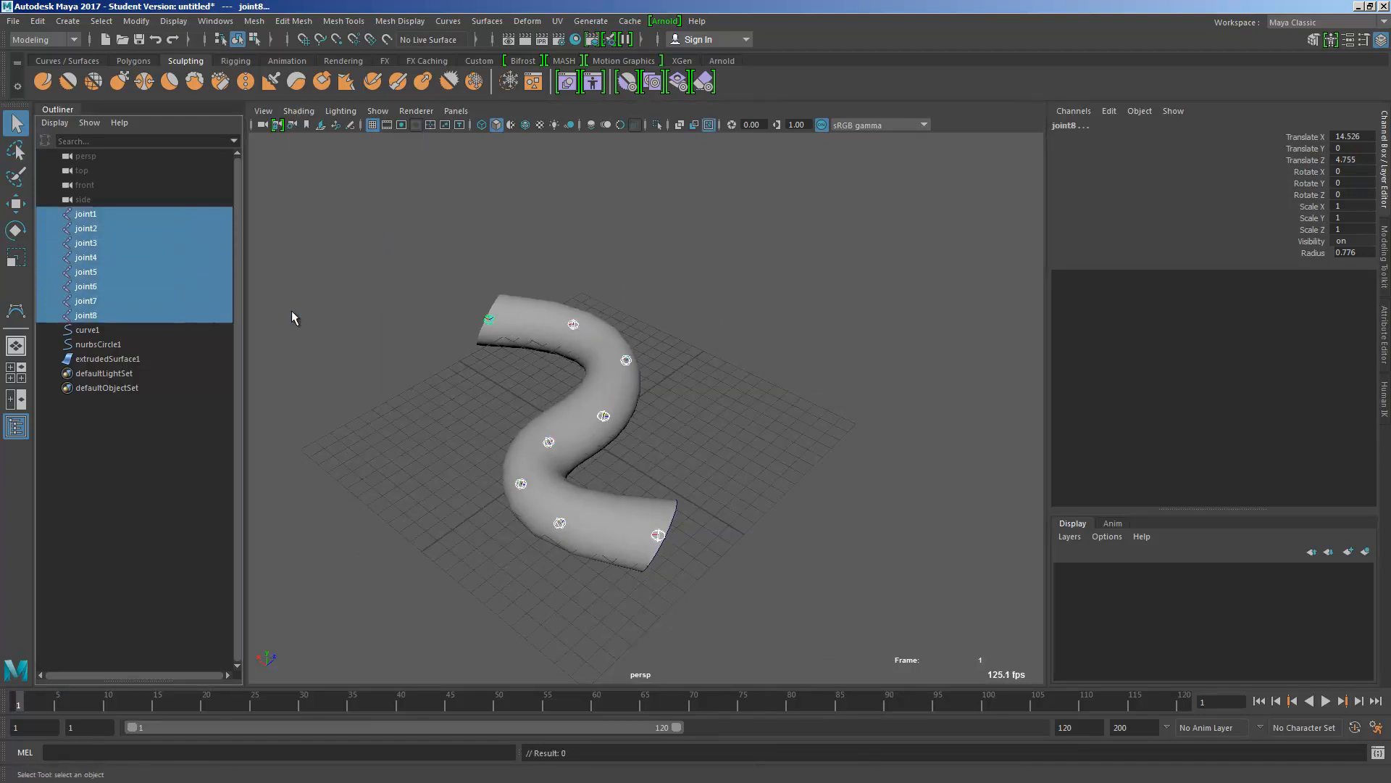
{"action": "left_click_drag", "start_coordinate": [580, 370], "coordinate": [623, 377], "text": "alt"}
{"action": "left_click", "coordinate": [598, 370], "text": "shift"}
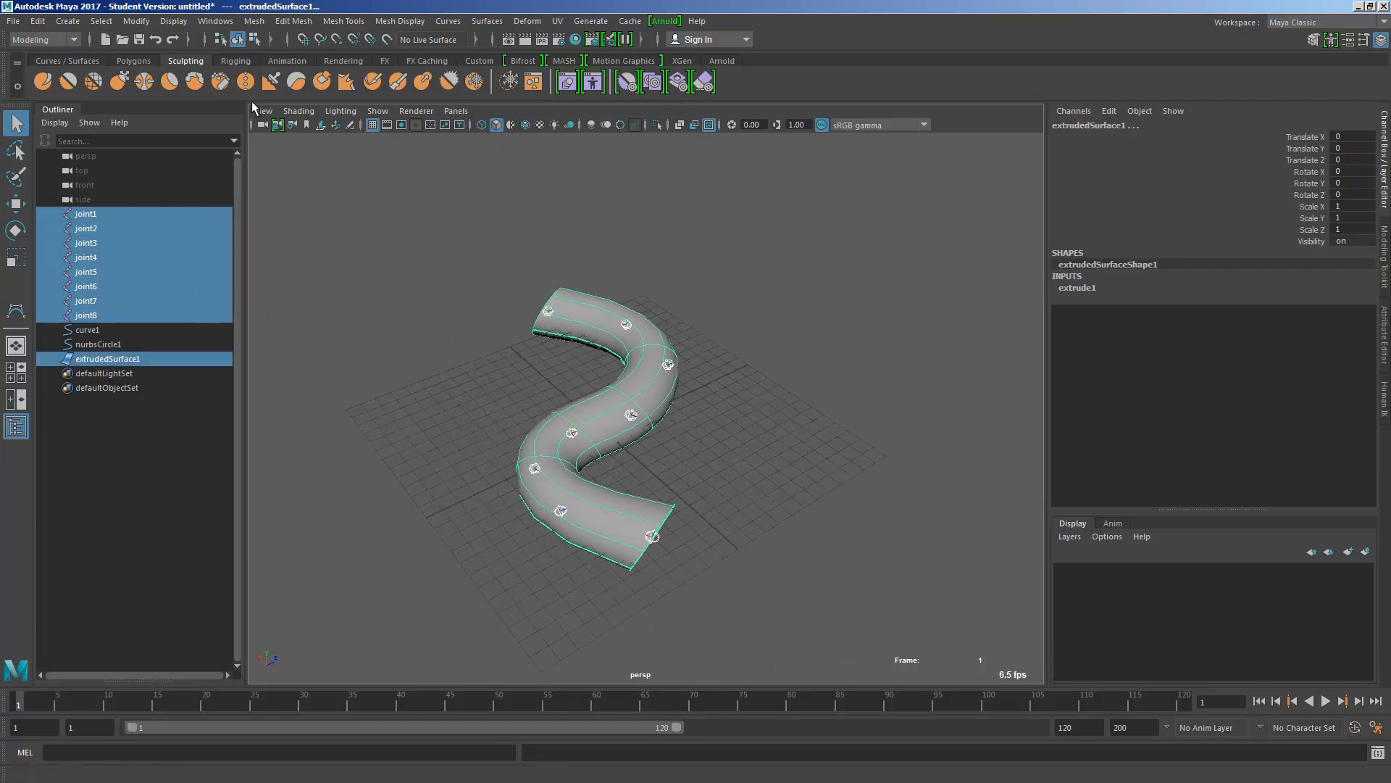
{"action": "left_click", "coordinate": [44, 40]}
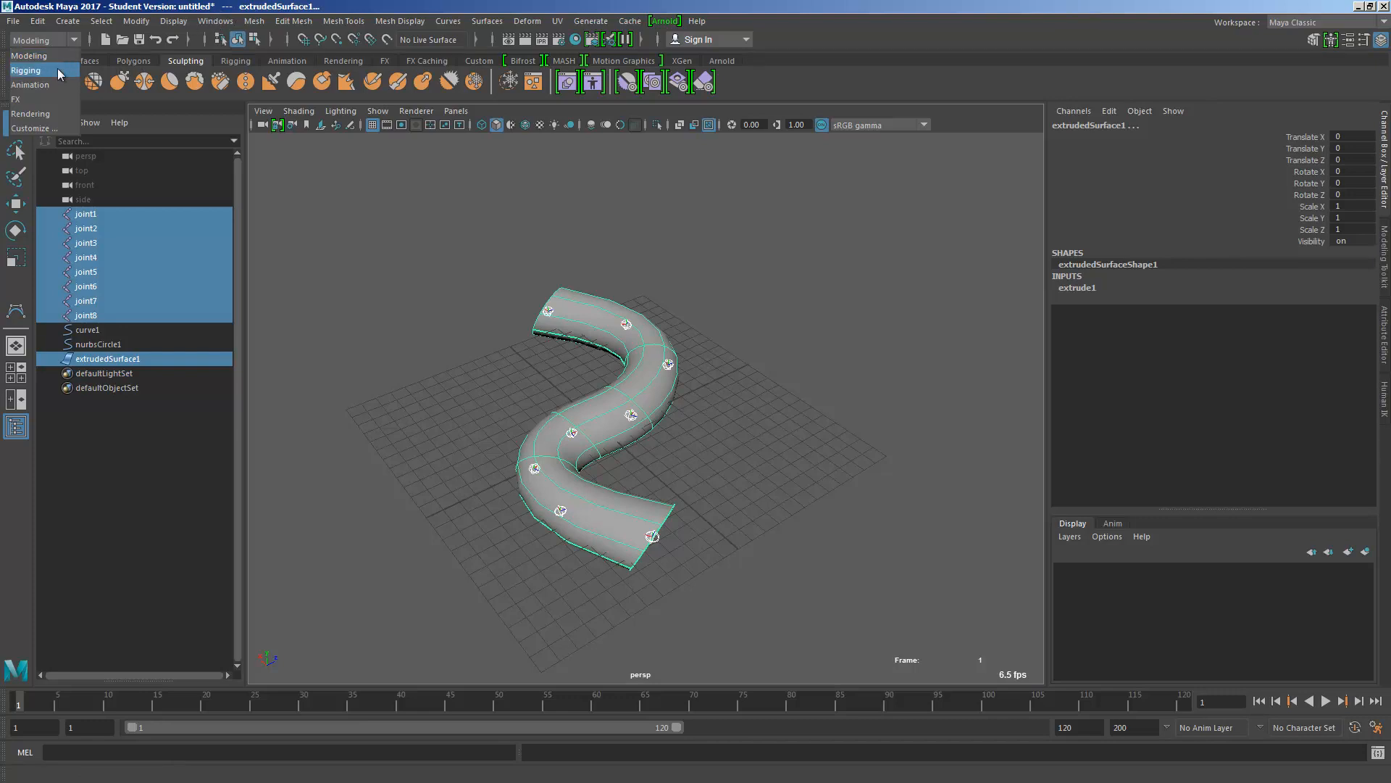
{"action": "left_click", "coordinate": [30, 84]}
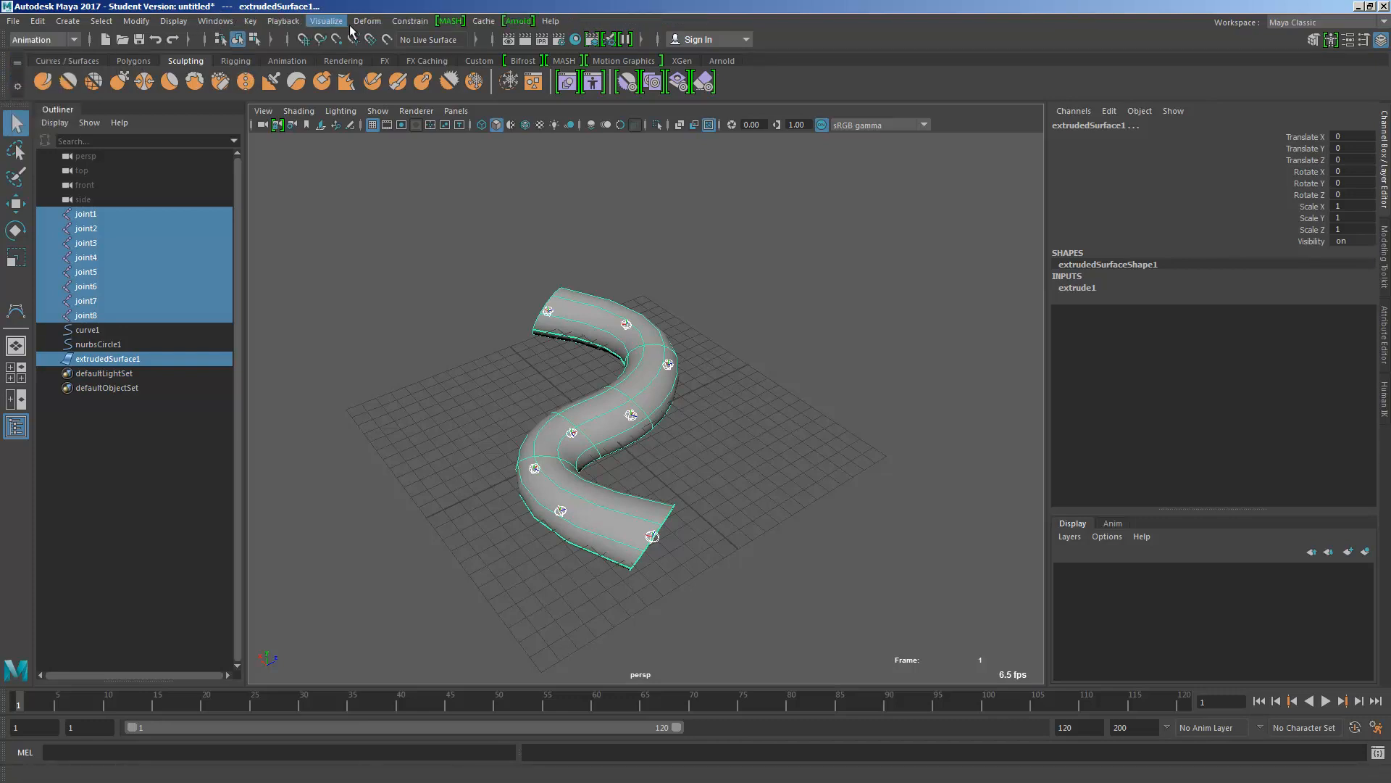
{"action": "left_click", "coordinate": [70, 38]}
{"action": "left_click", "coordinate": [29, 70]}
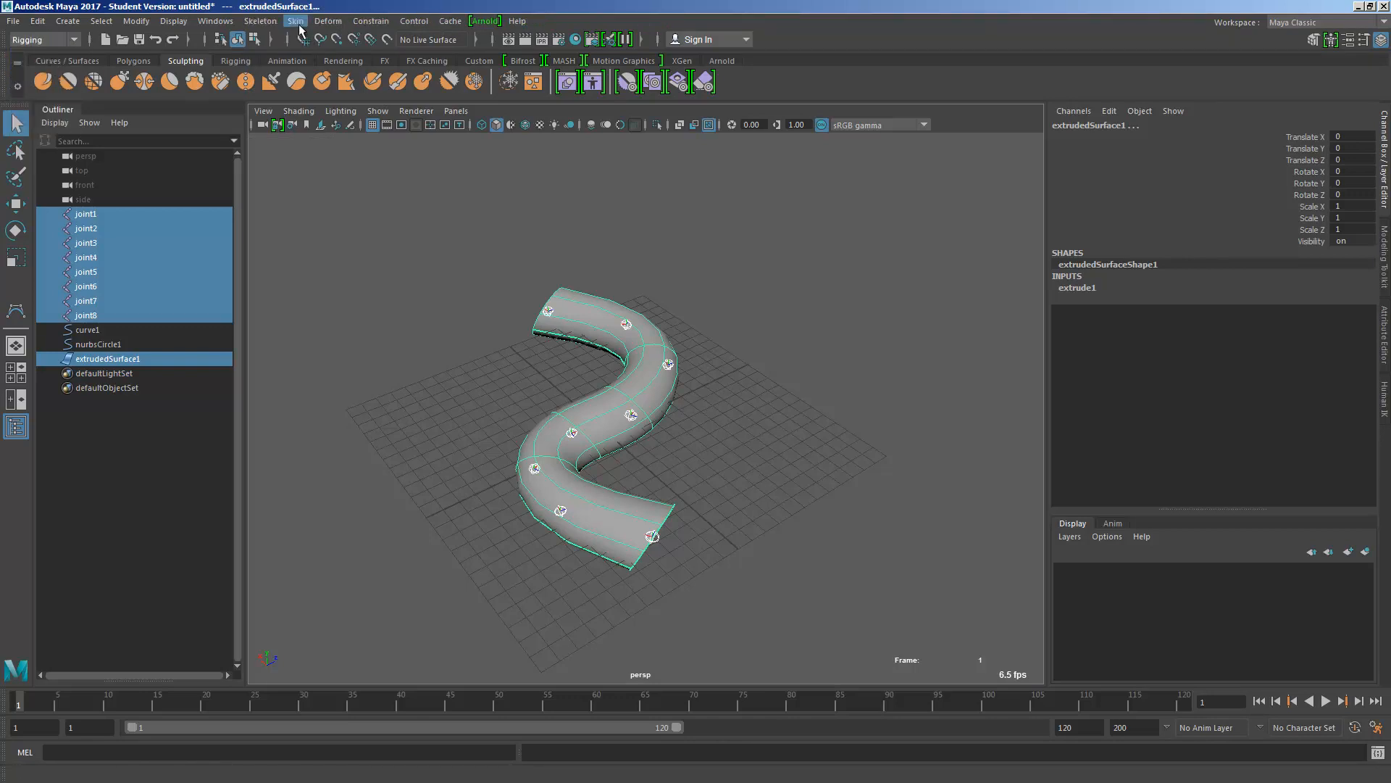
Bind the tube's skin to the selected joints with closest distance, classic linear skinning and interactive weight normalization, and close the options
{"action": "left_click", "coordinate": [294, 20]}
{"action": "left_click", "coordinate": [456, 61]}
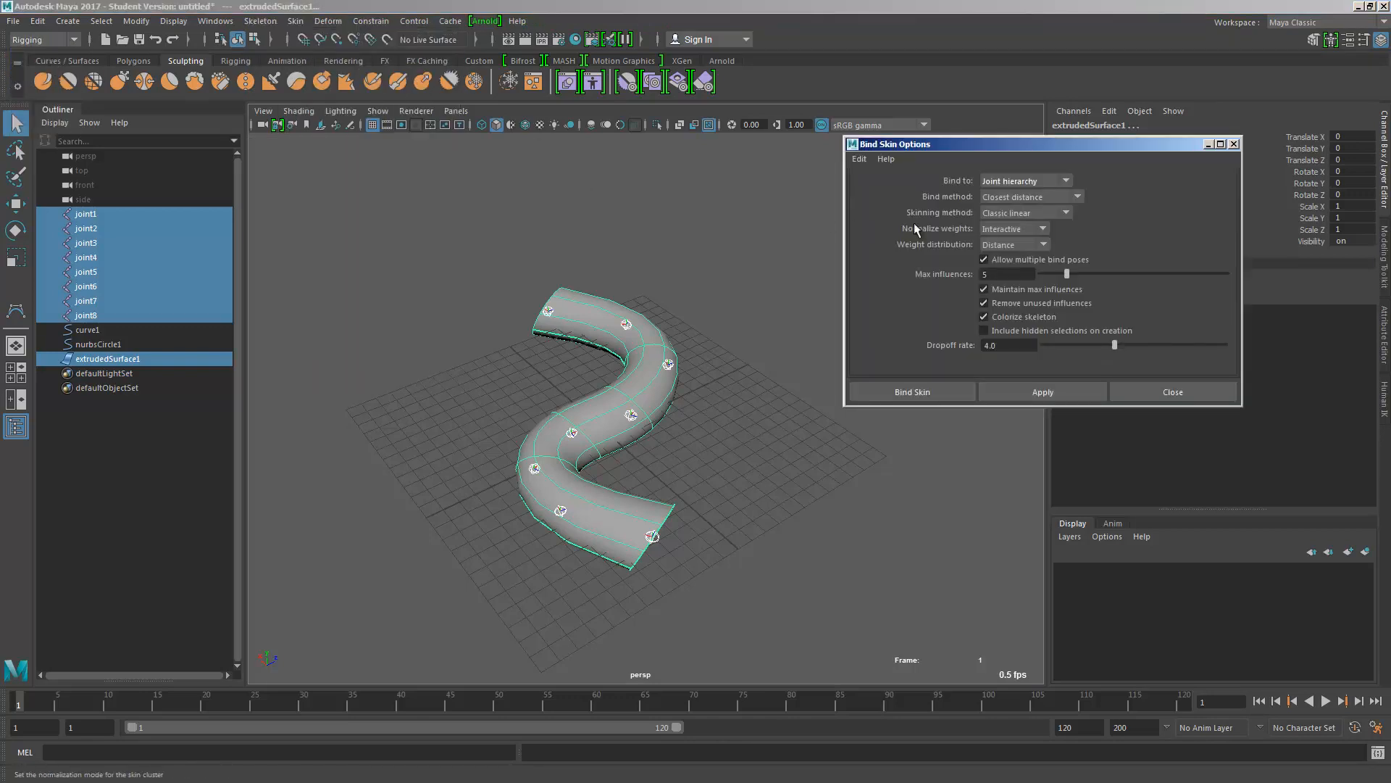
{"action": "left_click", "coordinate": [1017, 181]}
{"action": "left_click", "coordinate": [1035, 210]}
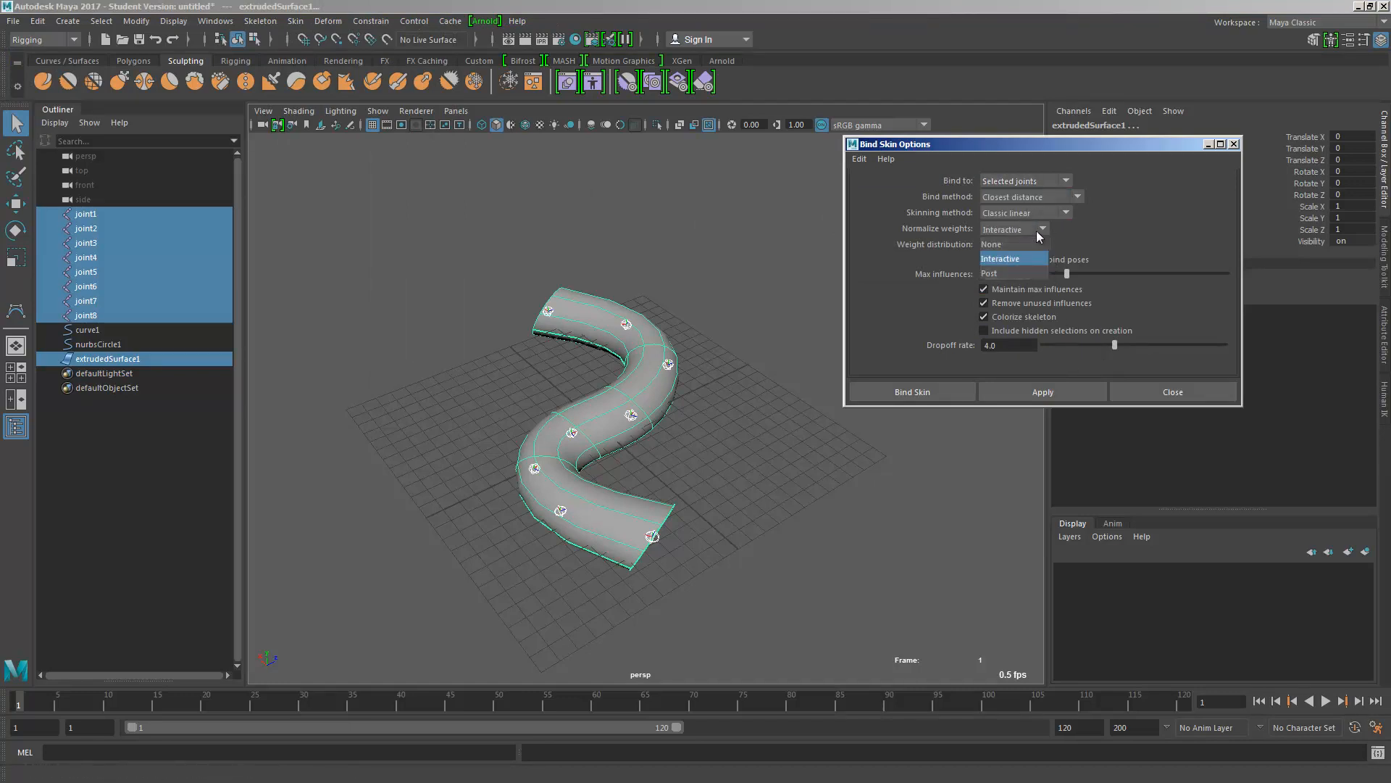
{"action": "left_click", "coordinate": [1062, 388]}
{"action": "left_click", "coordinate": [1164, 394]}
Test the binding by moving joint1 at the tube's end to about -10.137, 0.332, -2.71, and select the tube surface
{"action": "left_click_drag", "start_coordinate": [906, 398], "coordinate": [824, 458], "text": "alt"}
{"action": "key", "text": "w"}
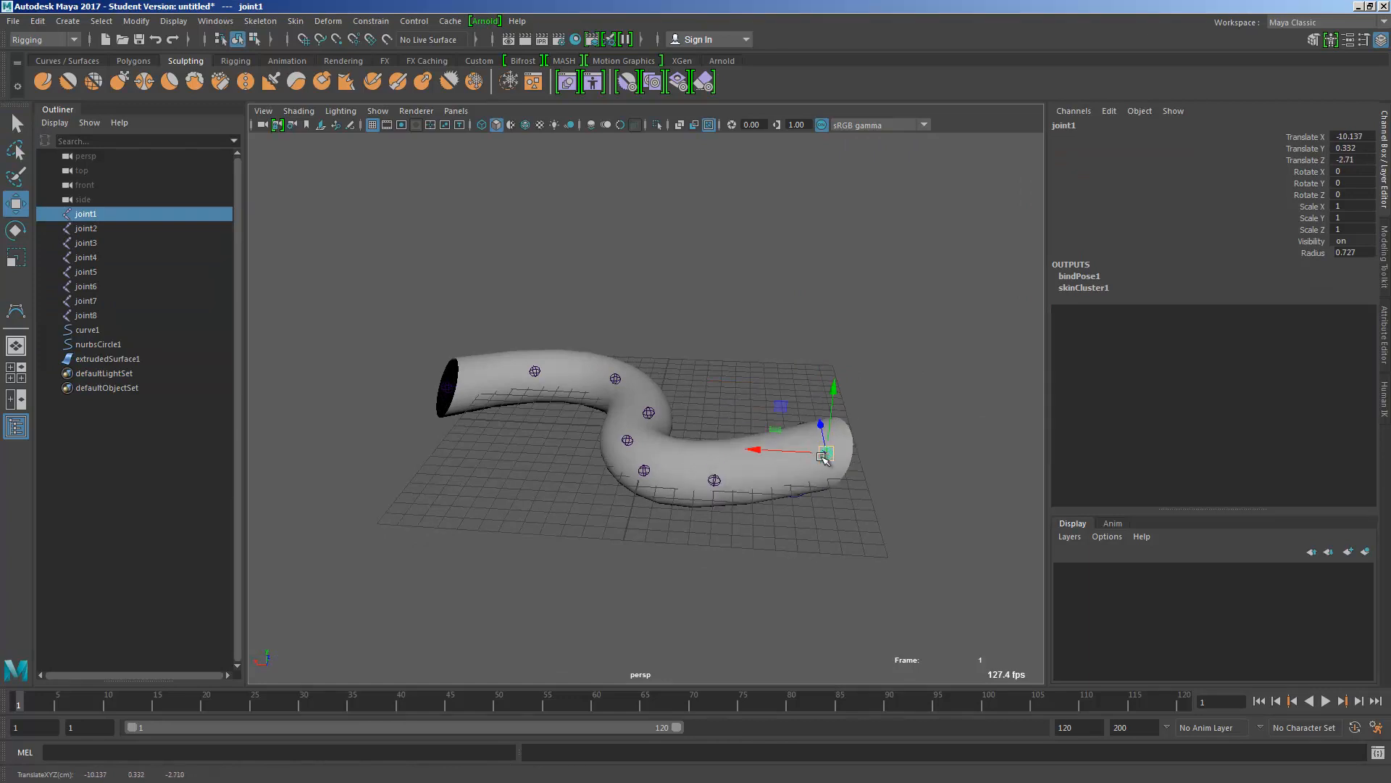
{"action": "mouse_move", "coordinate": [656, 474]}
{"action": "left_mouse_down", "text": "alt"}
{"action": "mouse_move", "coordinate": [580, 499]}
{"action": "mouse_move", "coordinate": [641, 458]}
{"action": "left_mouse_up", "text": "alt"}
{"action": "key", "text": "q"}
{"action": "left_click", "coordinate": [649, 407]}
{"action": "left_click_drag", "start_coordinate": [645, 404], "coordinate": [620, 391], "text": "alt"}
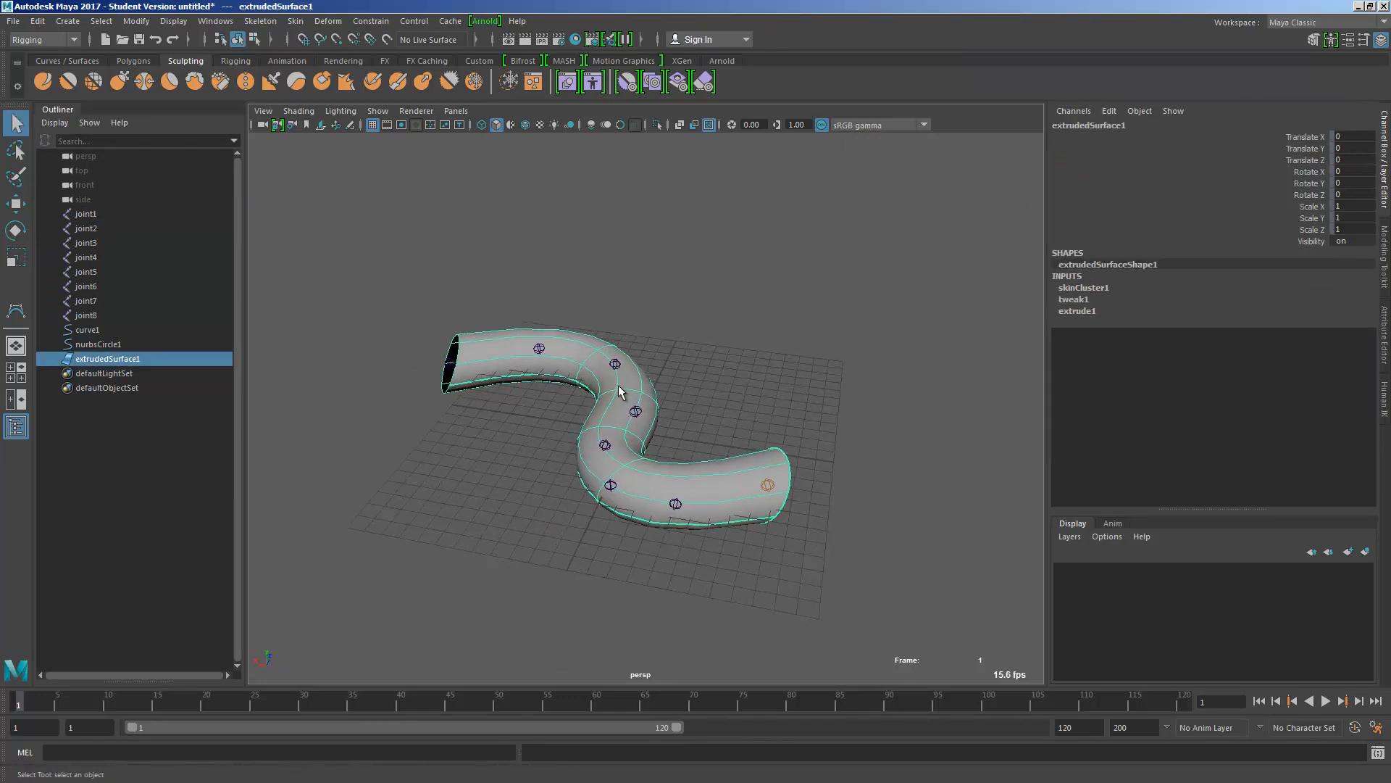
Try moving joint2 to about -4.812, -1.461, -6.68 and undo the move
{"action": "left_click", "coordinate": [674, 502]}
{"action": "key", "text": "w"}
{"action": "left_click_drag", "start_coordinate": [675, 501], "coordinate": [688, 534]}
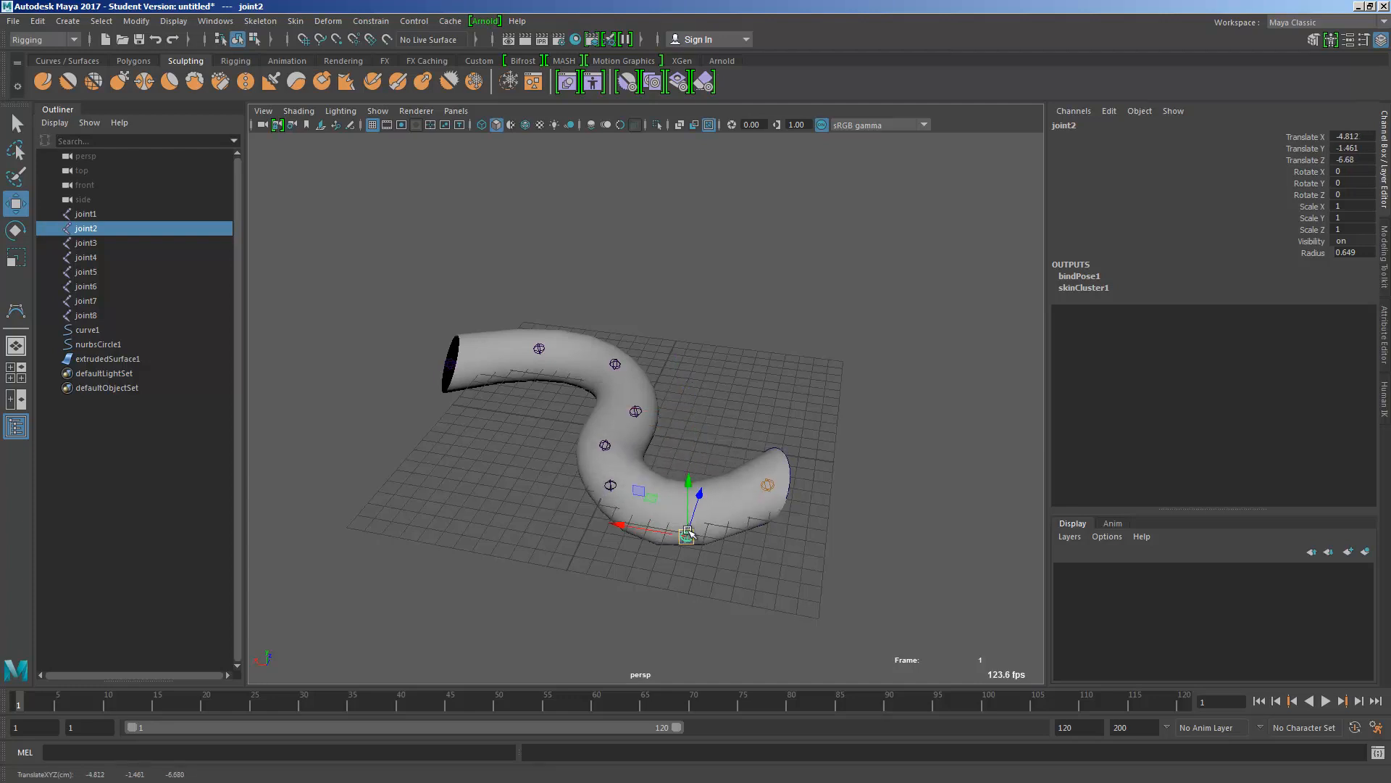
{"action": "key", "text": "ctrl+z"}
Test the tube's deformation once more by pulling joint2 away from the curve, and undo the move
{"action": "left_click_drag", "start_coordinate": [629, 412], "coordinate": [698, 459], "text": "alt"}
{"action": "key", "text": "ctrl+a"}
{"action": "key", "text": "ctrl+a"}
{"action": "key", "text": "q"}
{"action": "left_click", "coordinate": [737, 456]}
{"action": "left_click", "coordinate": [617, 483]}
{"action": "key", "text": "w"}
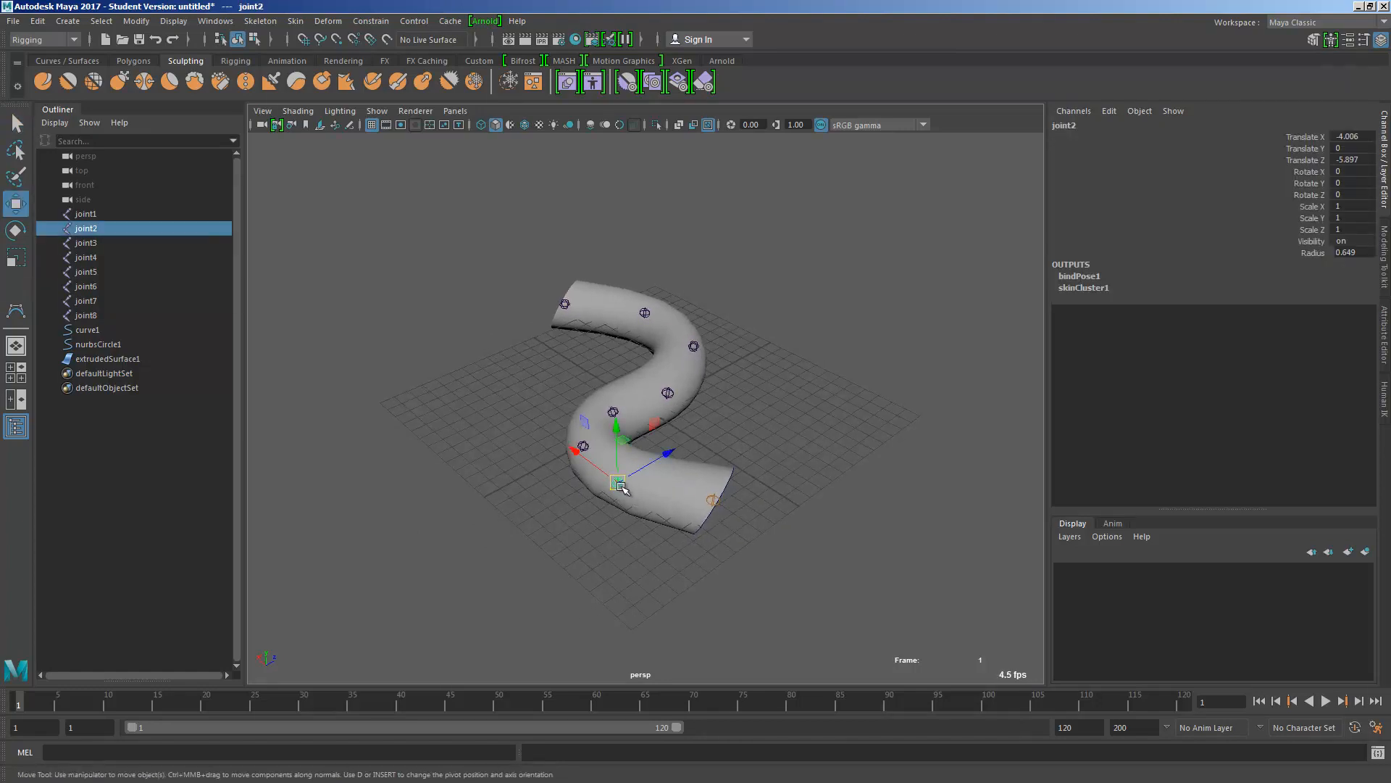
{"action": "left_click_drag", "start_coordinate": [618, 484], "coordinate": [700, 436]}
{"action": "key", "text": "ctrl+z"}
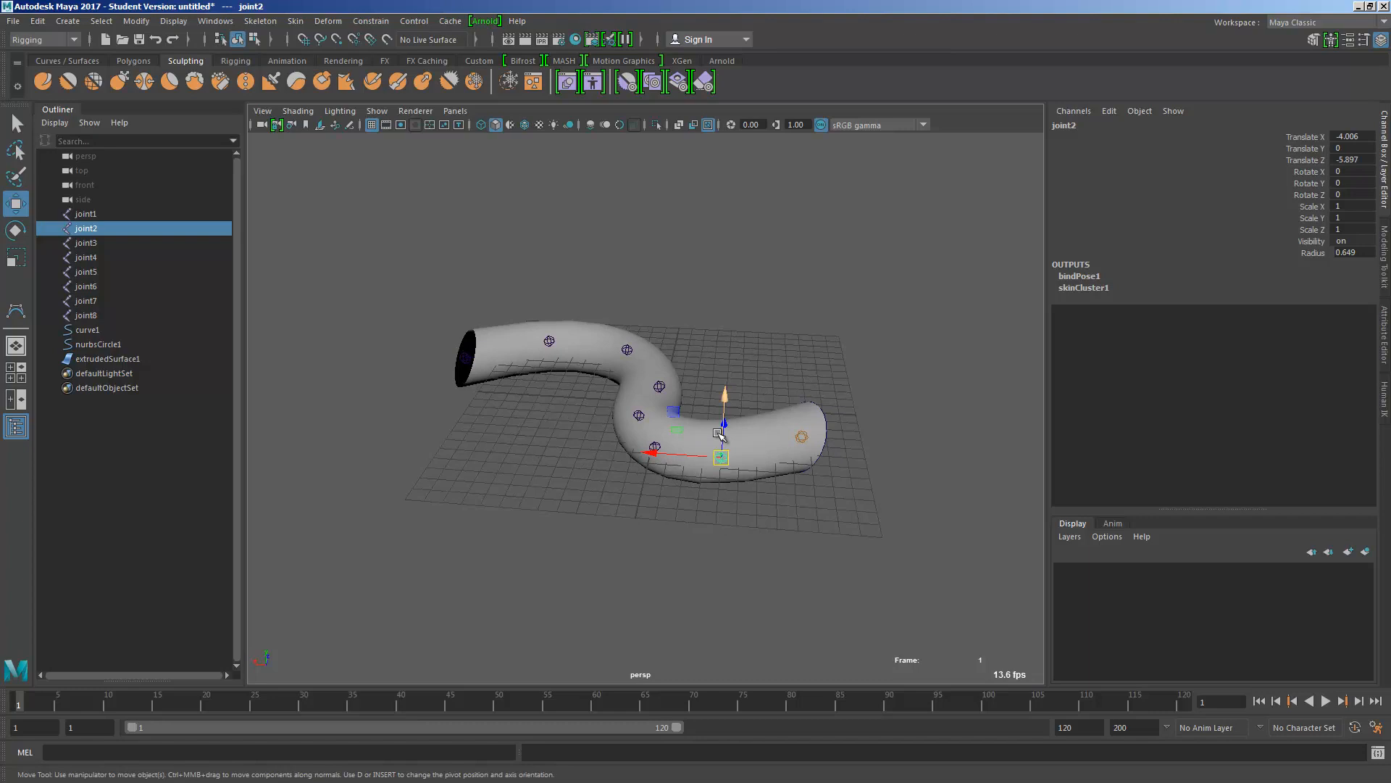
Examine the joints inside the bound tube from several angles, selecting all eight together and joint1 and joint2 individually
{"action": "left_click_drag", "start_coordinate": [719, 433], "coordinate": [616, 332], "text": "alt"}
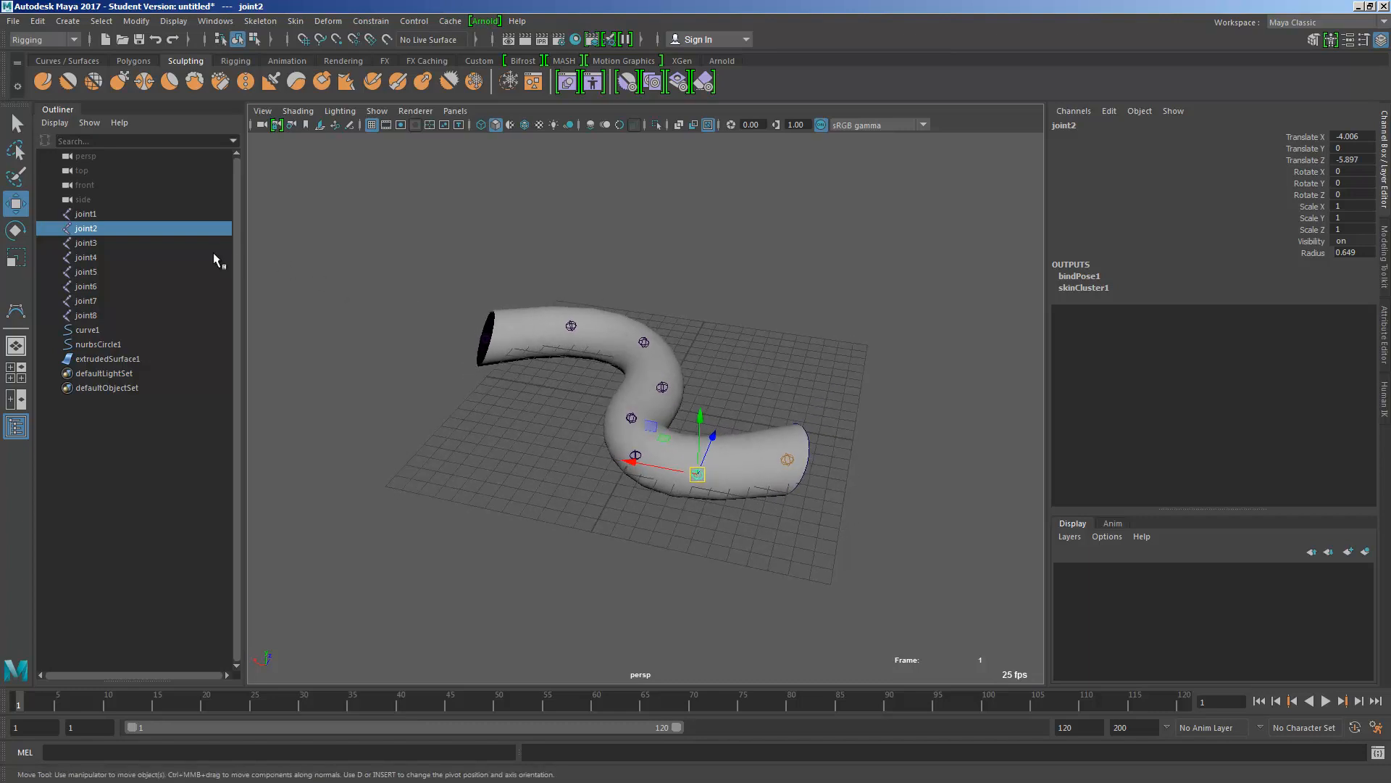
{"action": "left_click_drag", "start_coordinate": [153, 214], "coordinate": [161, 311]}
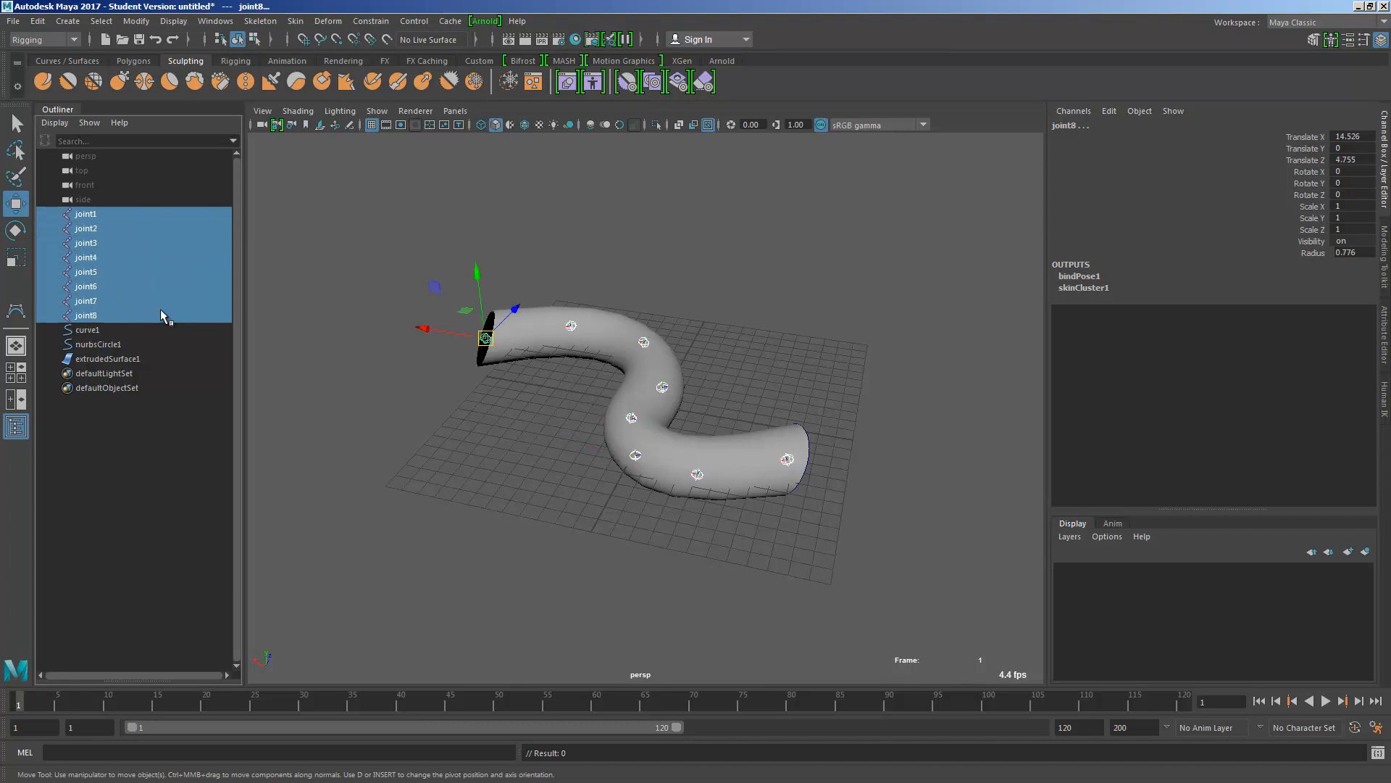
{"action": "scroll", "coordinate": [481, 348], "scroll_direction": "up", "scroll_amount": 5}
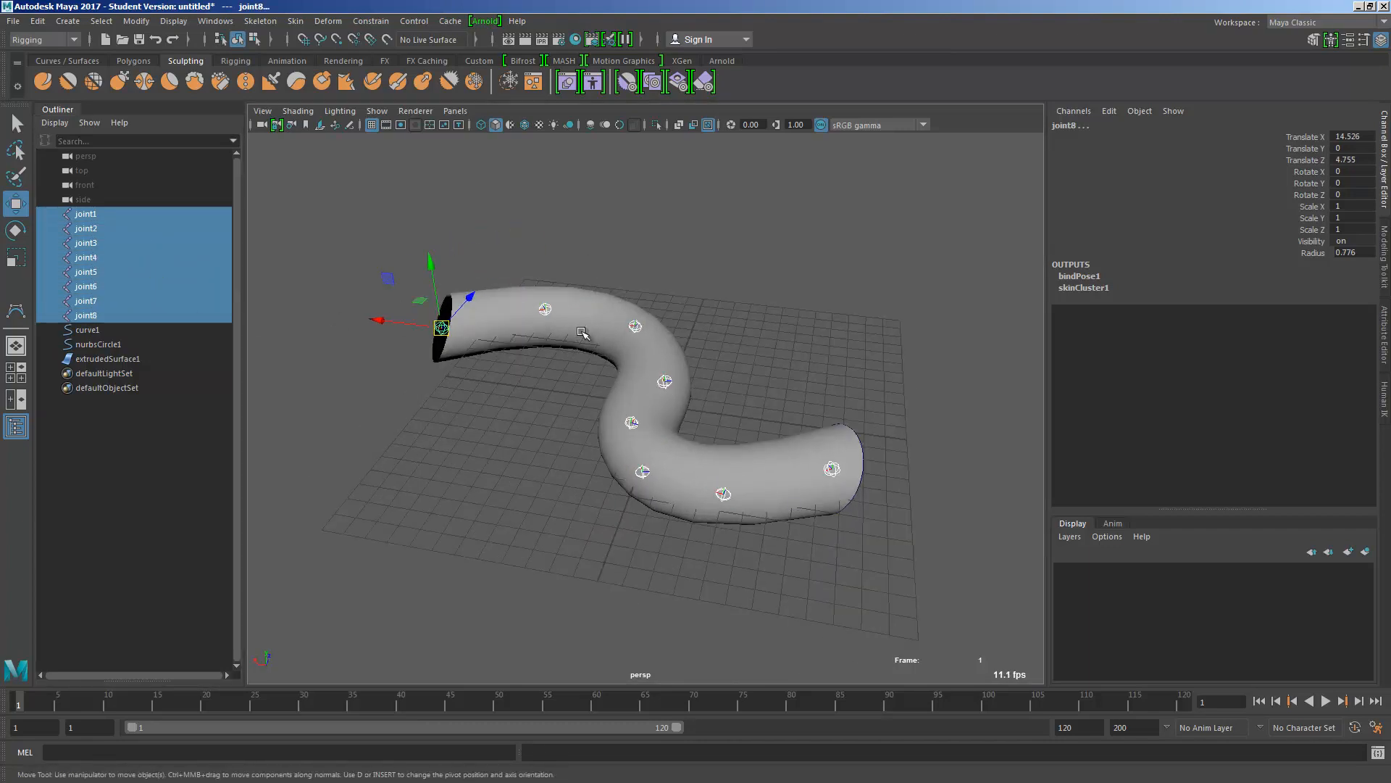
{"action": "left_click", "coordinate": [159, 215]}
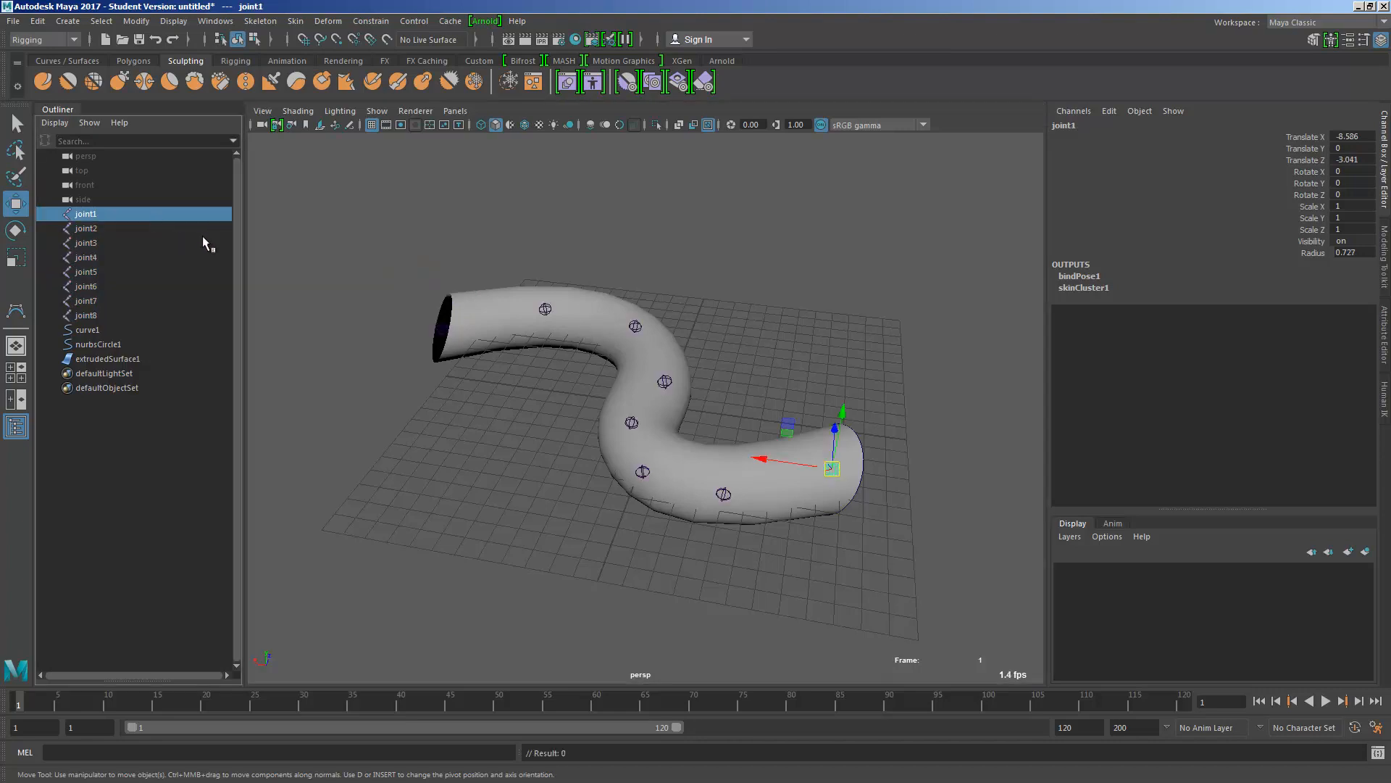
{"action": "left_click_drag", "start_coordinate": [708, 408], "coordinate": [596, 450], "text": "alt"}
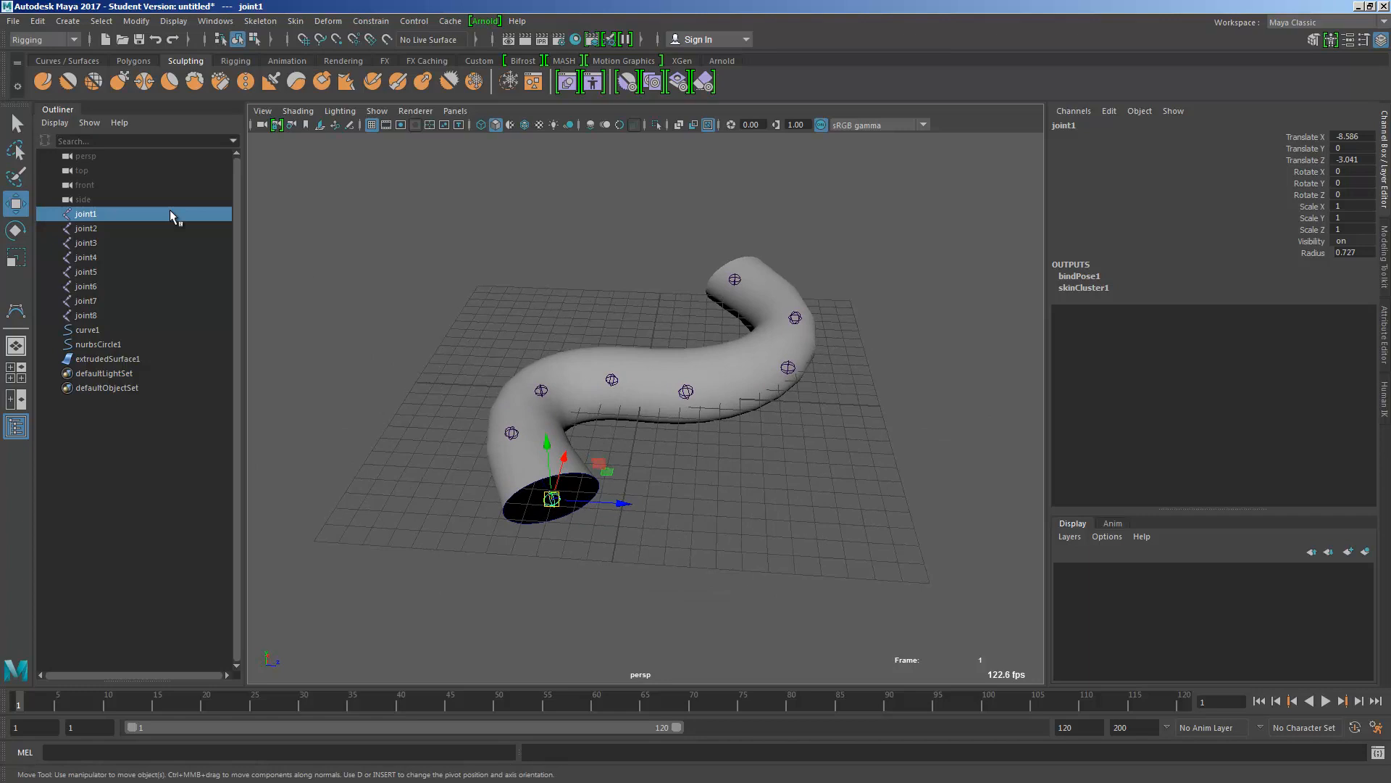
{"action": "left_click", "coordinate": [119, 226]}
{"action": "left_click", "coordinate": [114, 212]}
{"action": "left_click_drag", "start_coordinate": [540, 332], "coordinate": [650, 339], "text": "alt"}
{"action": "key", "text": "q"}
{"action": "left_click", "coordinate": [797, 371]}
{"action": "left_click_drag", "start_coordinate": [677, 435], "coordinate": [724, 435], "text": "alt"}
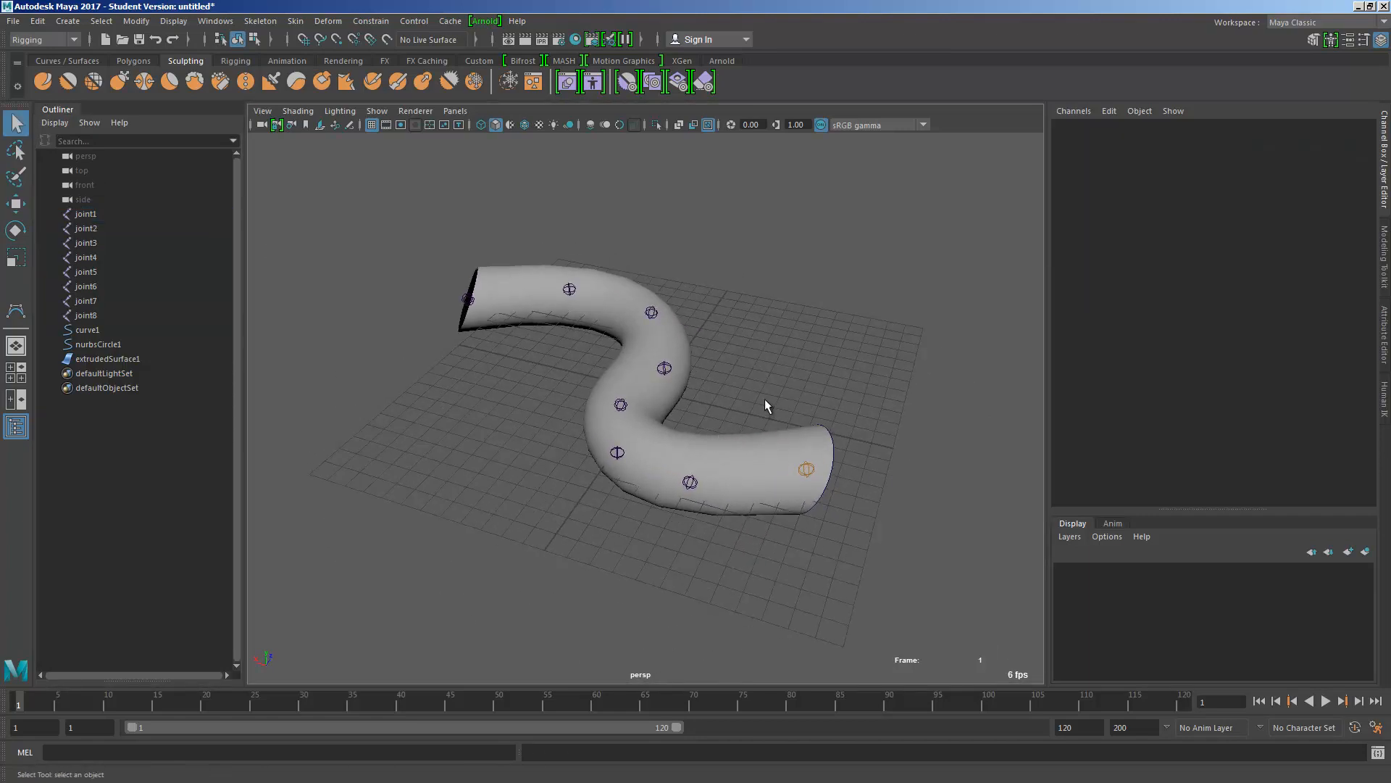
Check the joints along the tube by selecting joint1 through joint6 one after another, and then the tube surface
{"action": "left_click", "coordinate": [806, 469]}
{"action": "left_click", "coordinate": [690, 482]}
{"action": "left_click", "coordinate": [617, 451]}
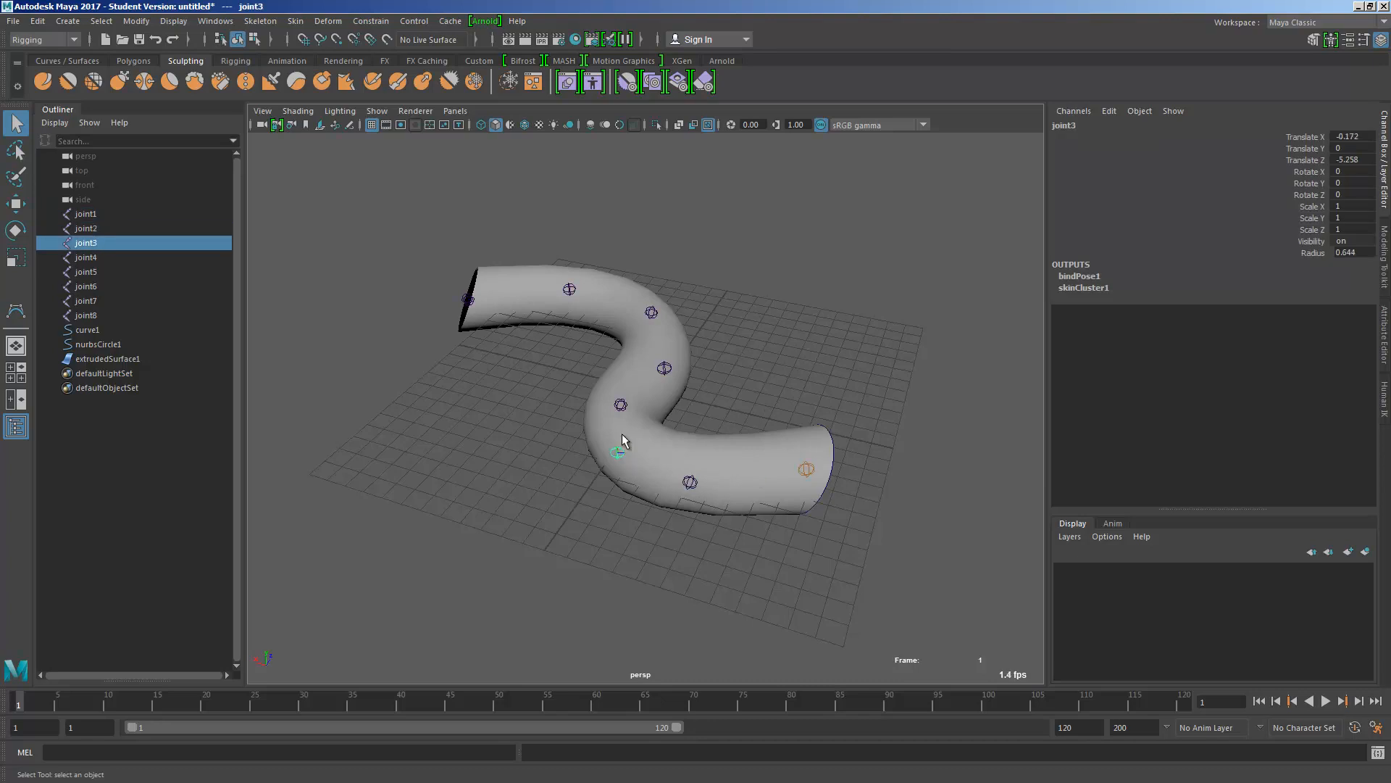
{"action": "left_click", "coordinate": [621, 404]}
{"action": "left_click", "coordinate": [664, 368]}
{"action": "left_click", "coordinate": [652, 313]}
{"action": "left_click", "coordinate": [525, 298]}
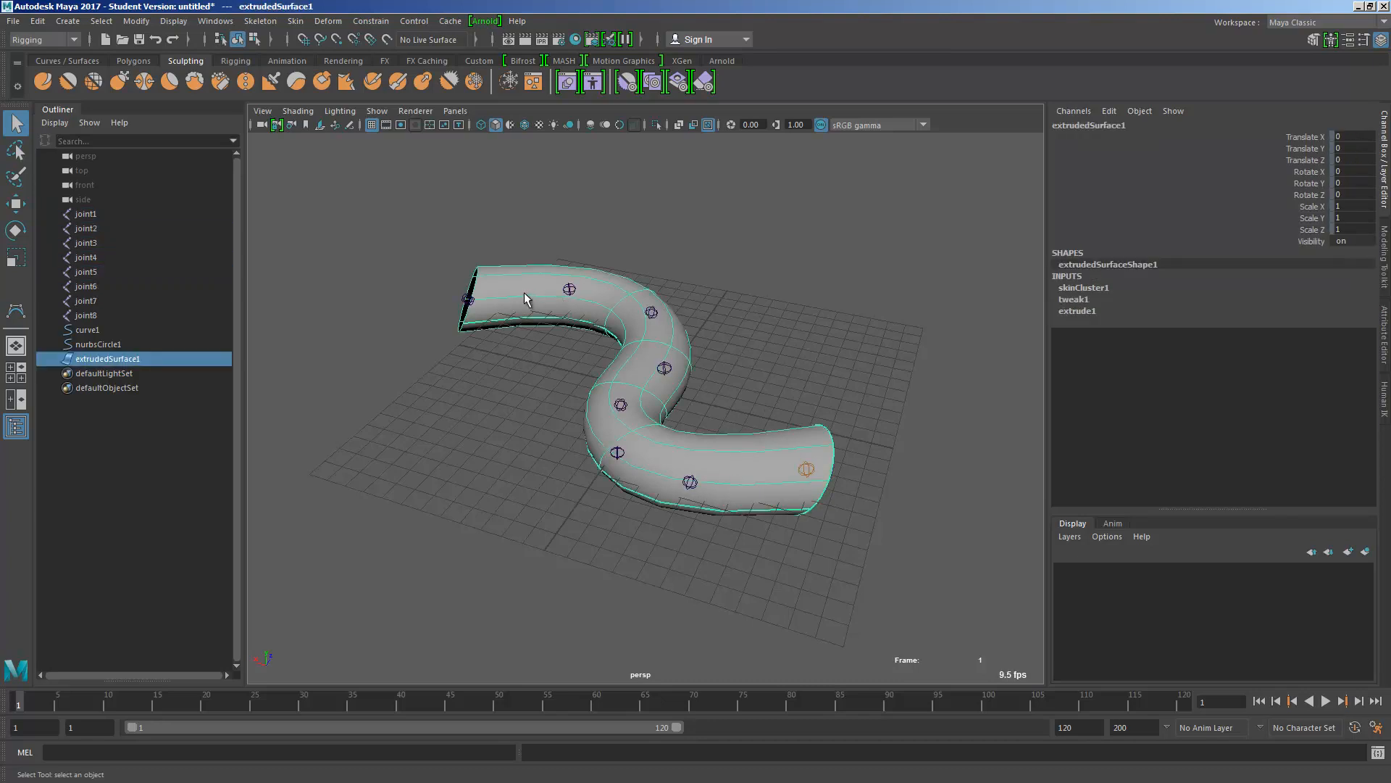
Select joint1 to joint8 and set a keyframe for all of them at frame 1
{"action": "left_click_drag", "start_coordinate": [142, 216], "coordinate": [135, 312]}
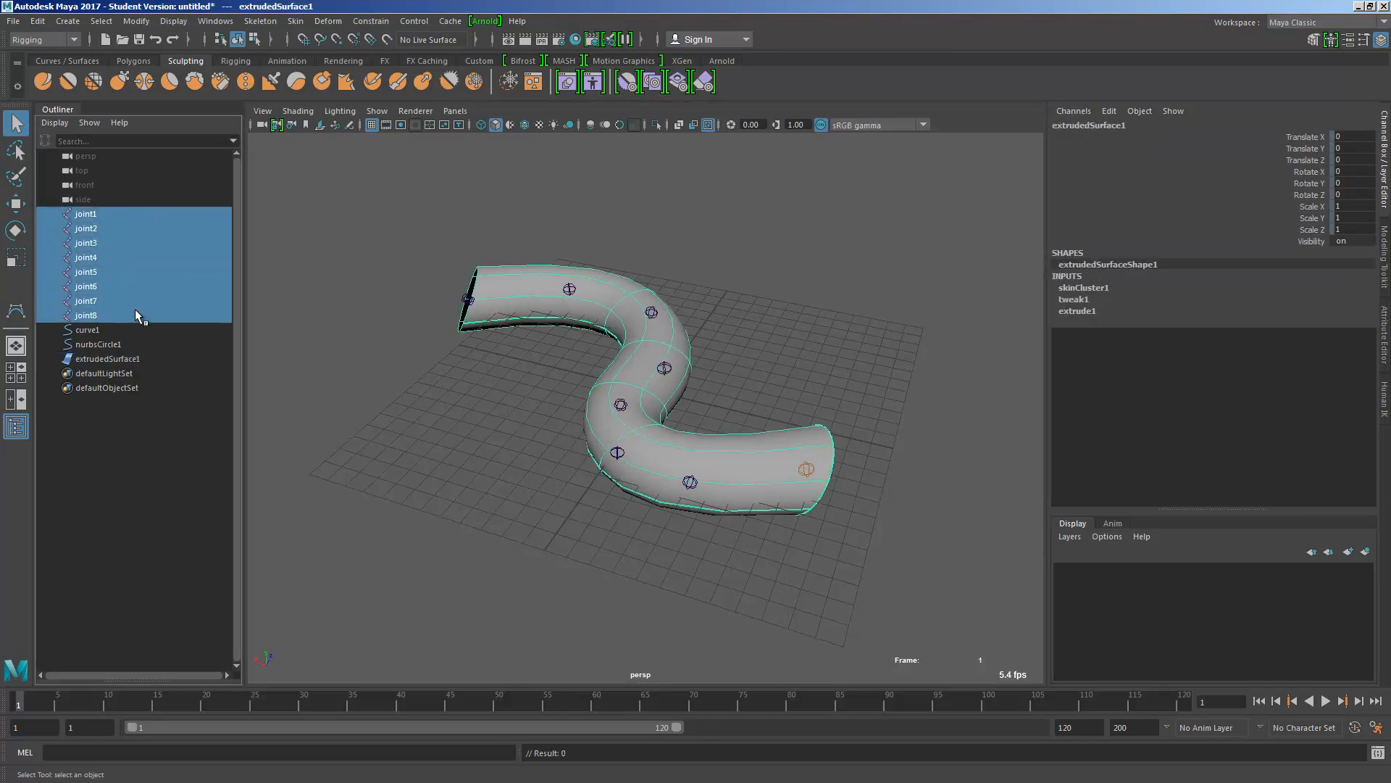
{"action": "left_click_drag", "start_coordinate": [609, 501], "coordinate": [534, 596], "text": "alt"}
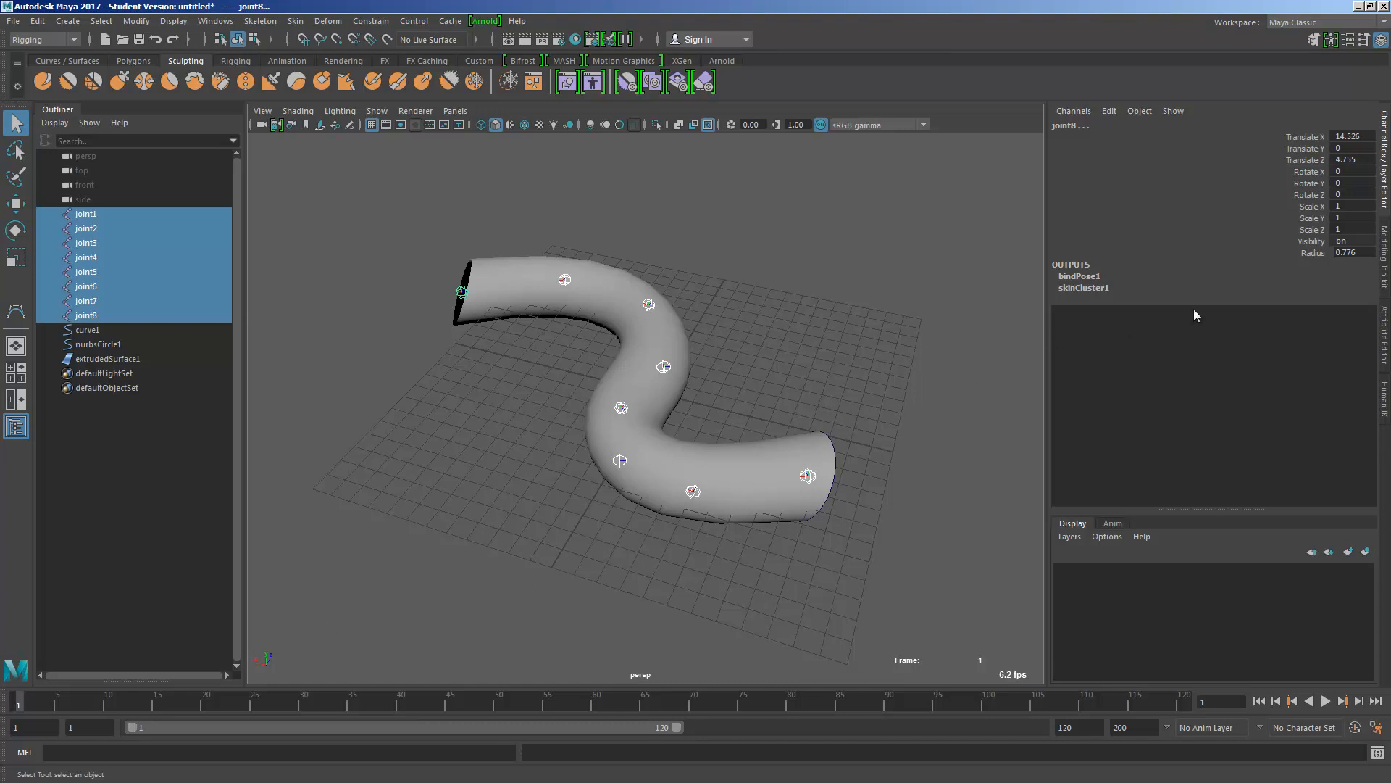
{"action": "left_click_drag", "start_coordinate": [863, 377], "coordinate": [828, 395], "text": "alt"}
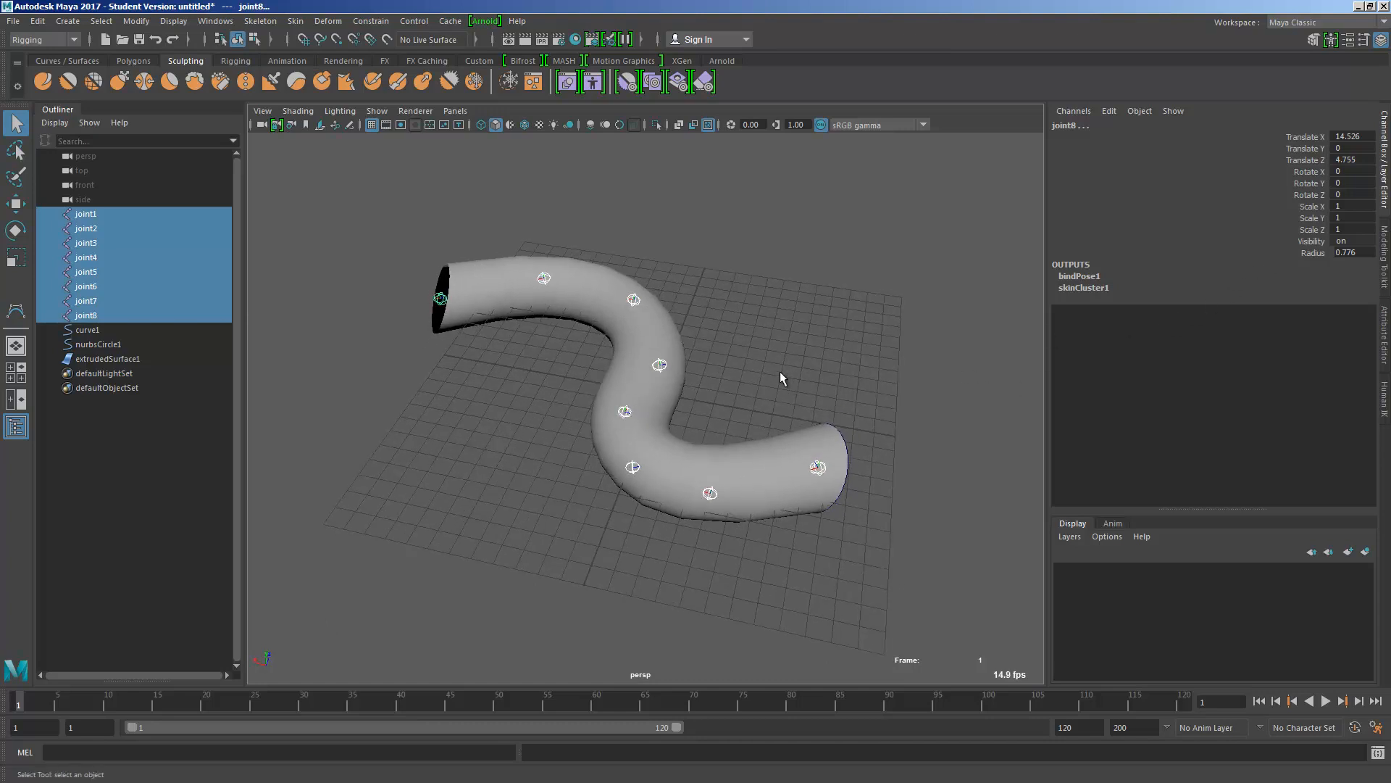
{"action": "key", "text": "s"}
{"action": "left_click_drag", "start_coordinate": [777, 379], "coordinate": [733, 384], "text": "alt"}
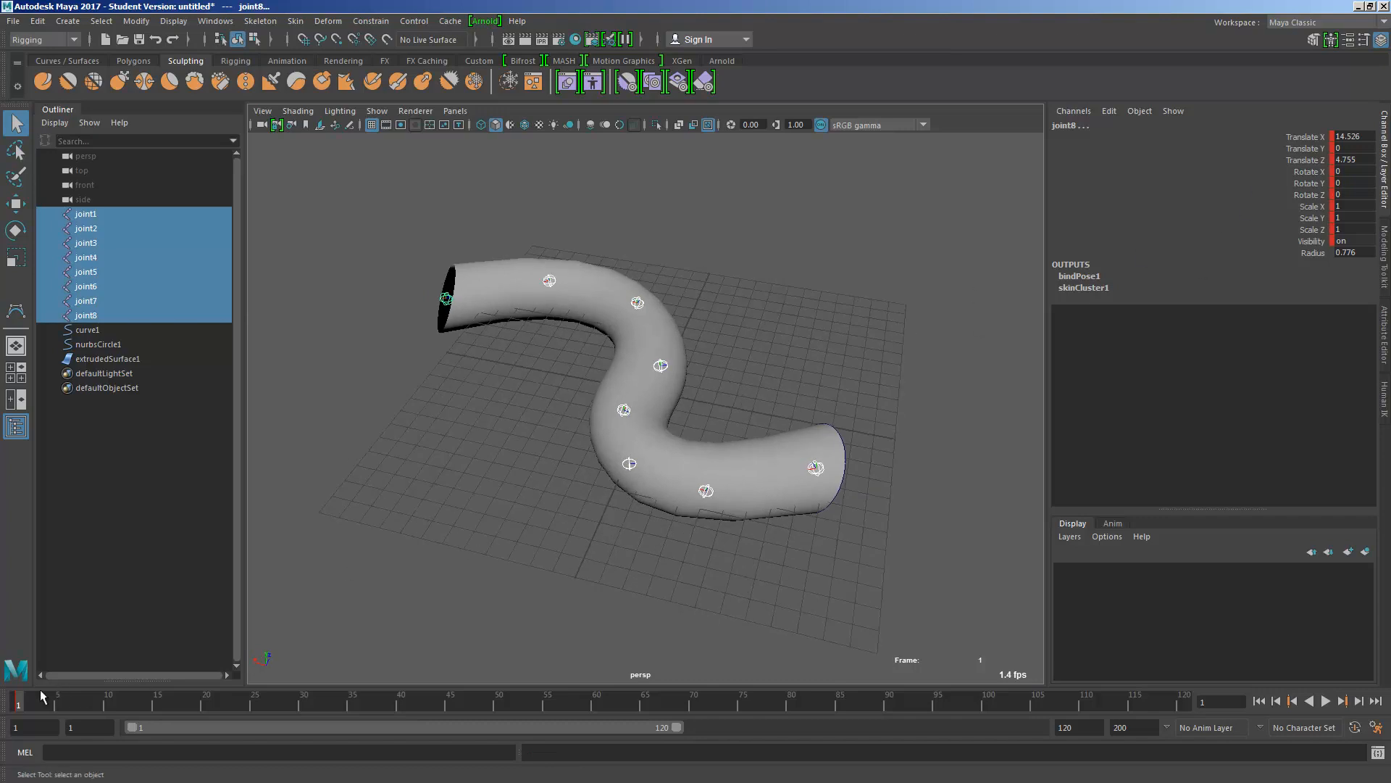
Go to frame 10 and move joint5 and joint4 outward in opposite directions to widen the tube's middle bends
{"action": "left_click_drag", "start_coordinate": [42, 697], "coordinate": [108, 702]}
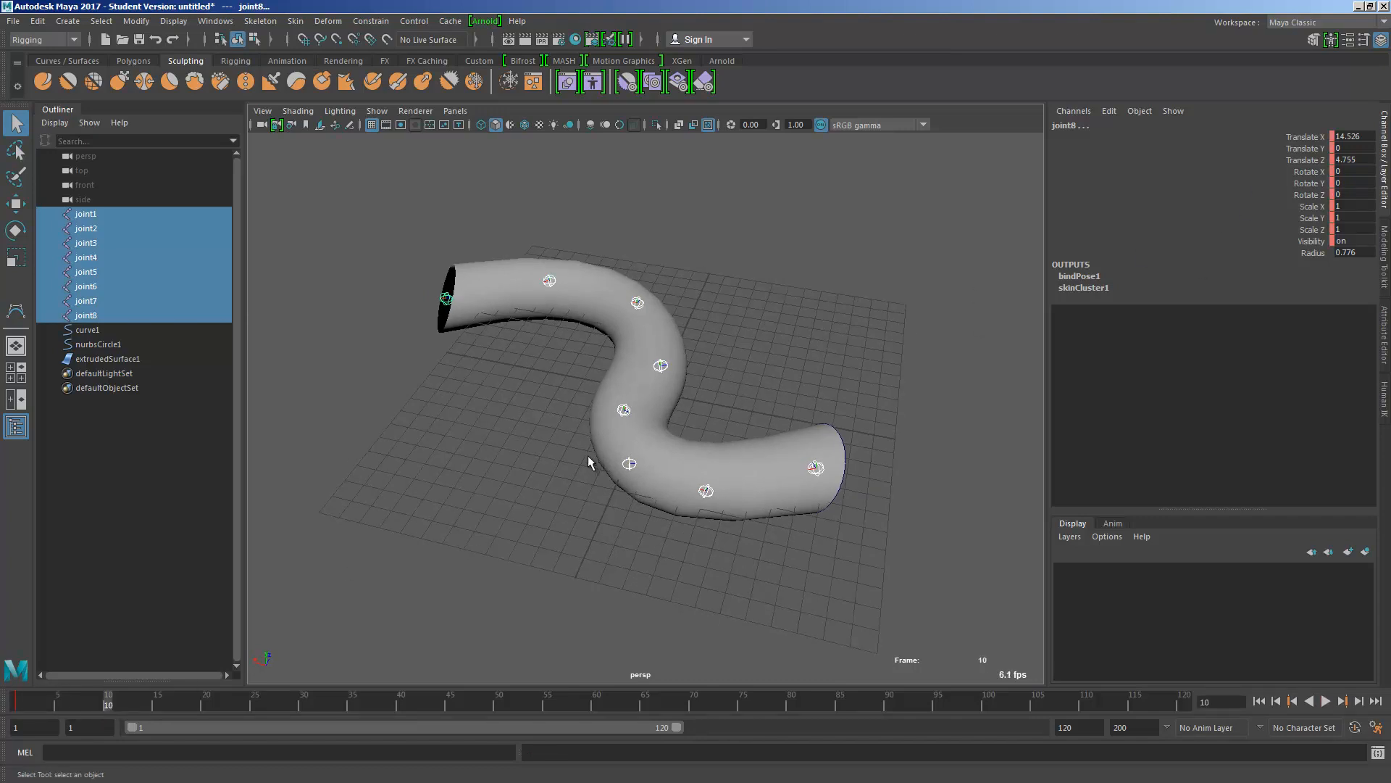
{"action": "left_click", "coordinate": [661, 366]}
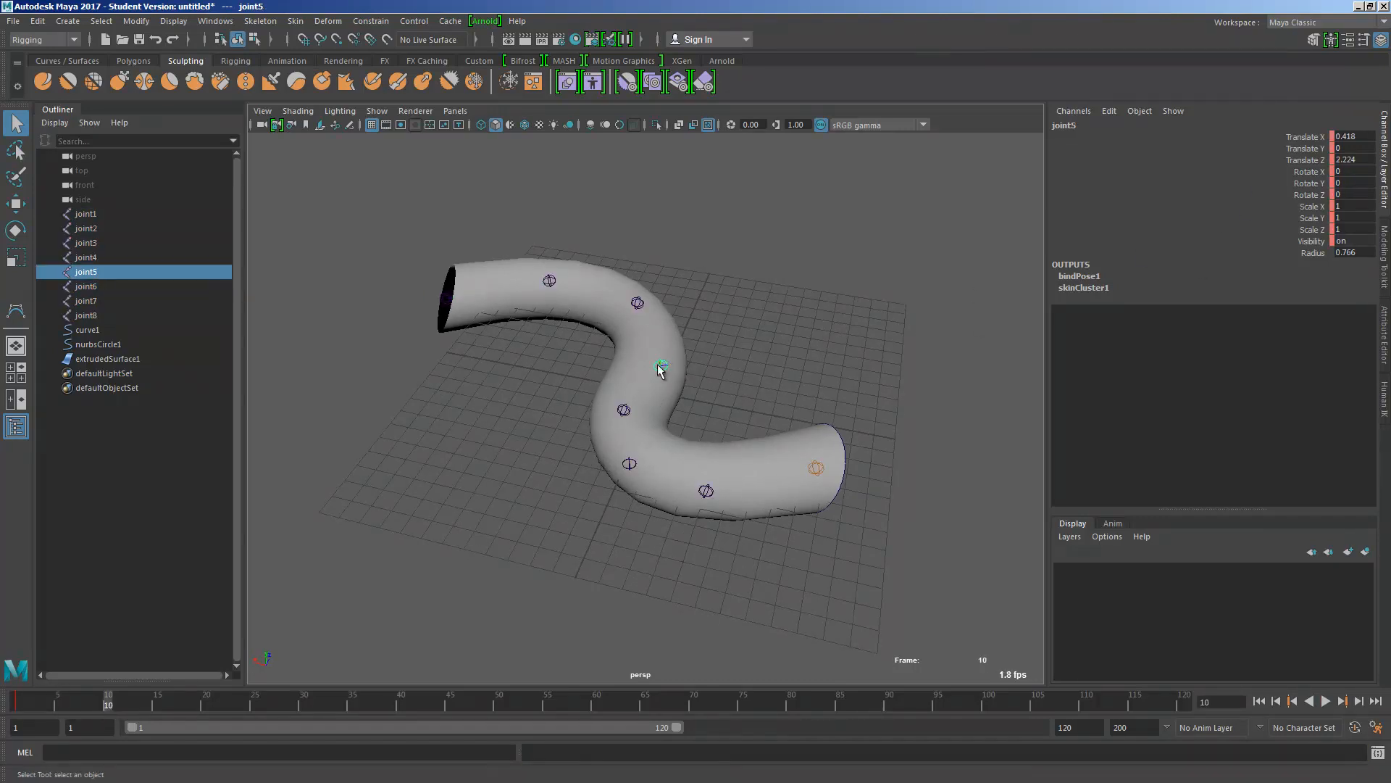
{"action": "key", "text": "w"}
{"action": "left_click_drag", "start_coordinate": [661, 366], "coordinate": [714, 357]}
{"action": "left_click", "coordinate": [623, 410]}
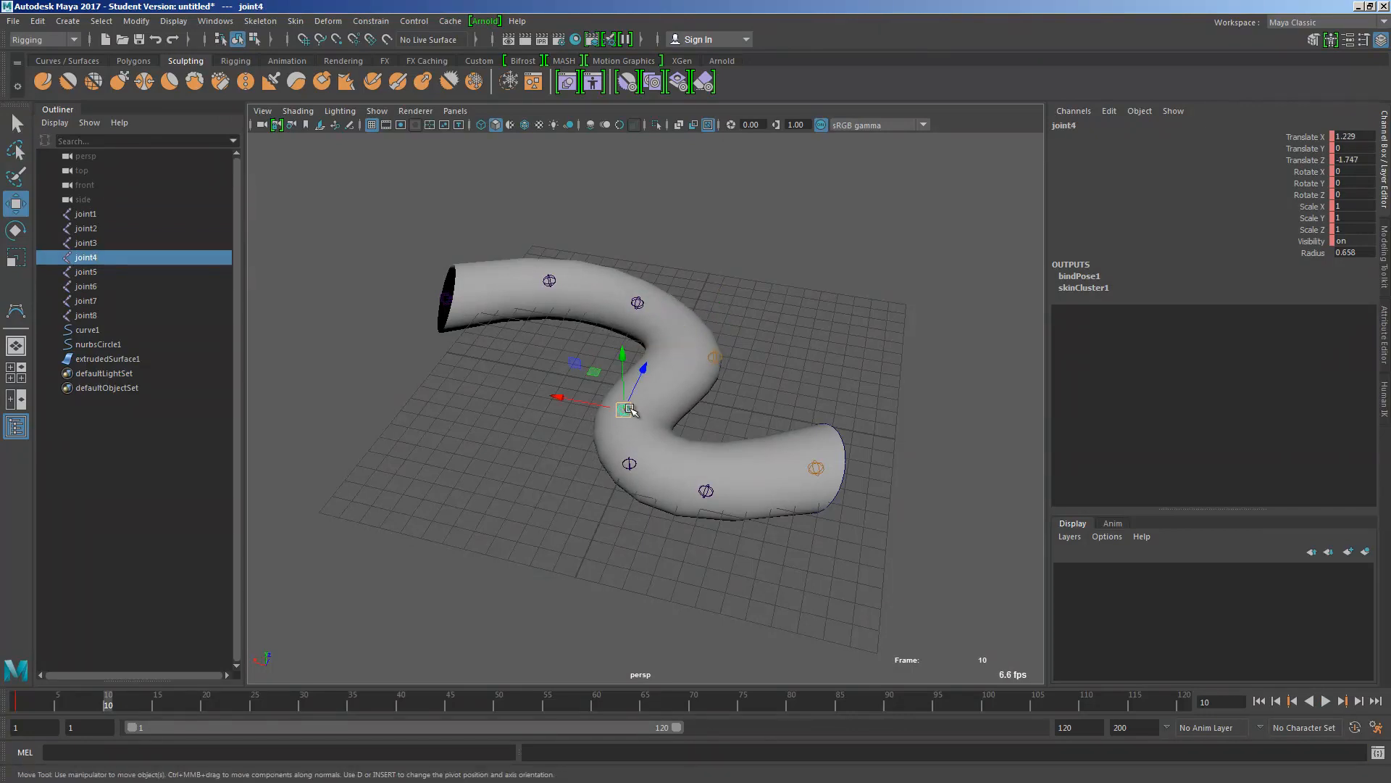
{"action": "left_click_drag", "start_coordinate": [623, 409], "coordinate": [575, 416]}
Move joint3 to about 1.69, -0.861, -6.614, joint2 to about -3.476, -1.368, -7.329, and joint1 to about -10.615, -0.604, -2.998
{"action": "left_click", "coordinate": [629, 463]}
{"action": "left_click_drag", "start_coordinate": [629, 463], "coordinate": [582, 488]}
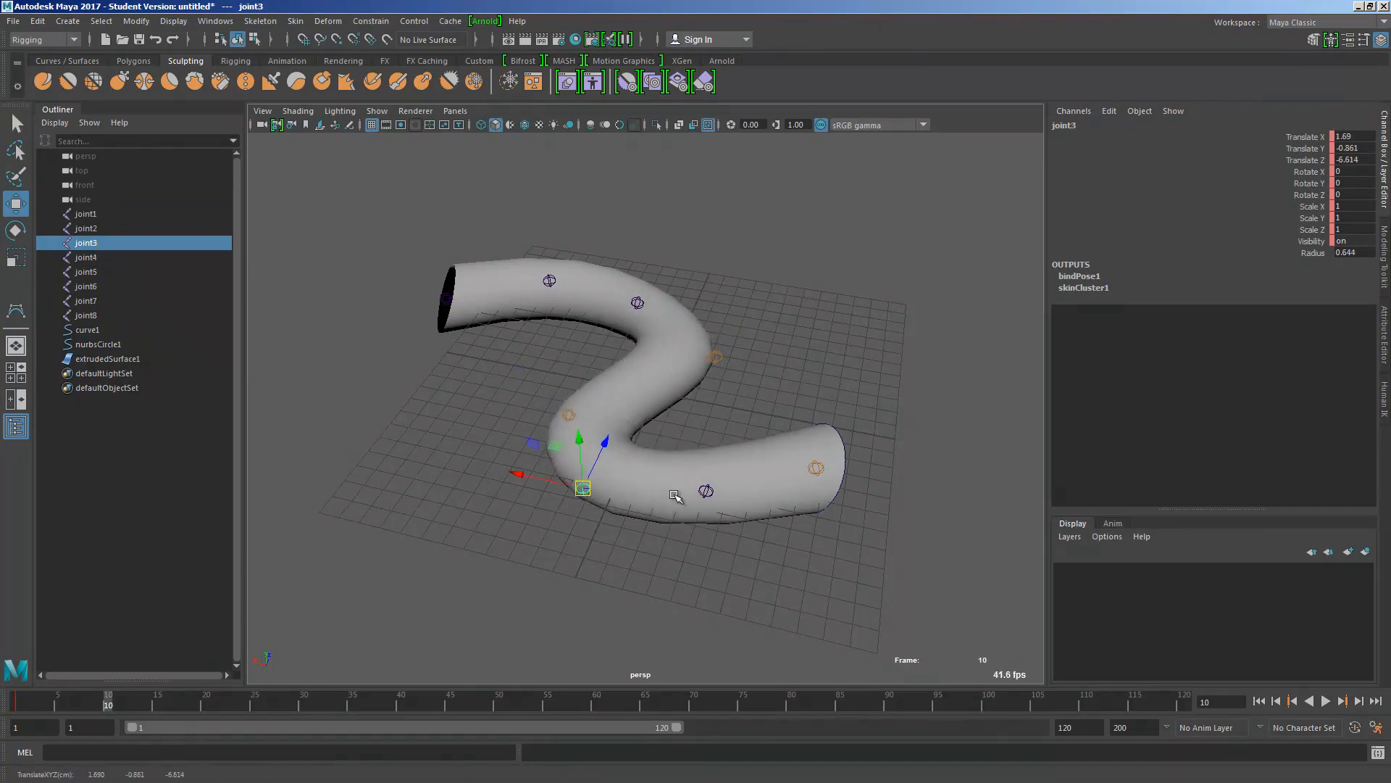
{"action": "left_click", "coordinate": [680, 515]}
{"action": "left_click", "coordinate": [707, 491]}
{"action": "left_click_drag", "start_coordinate": [707, 491], "coordinate": [684, 532]}
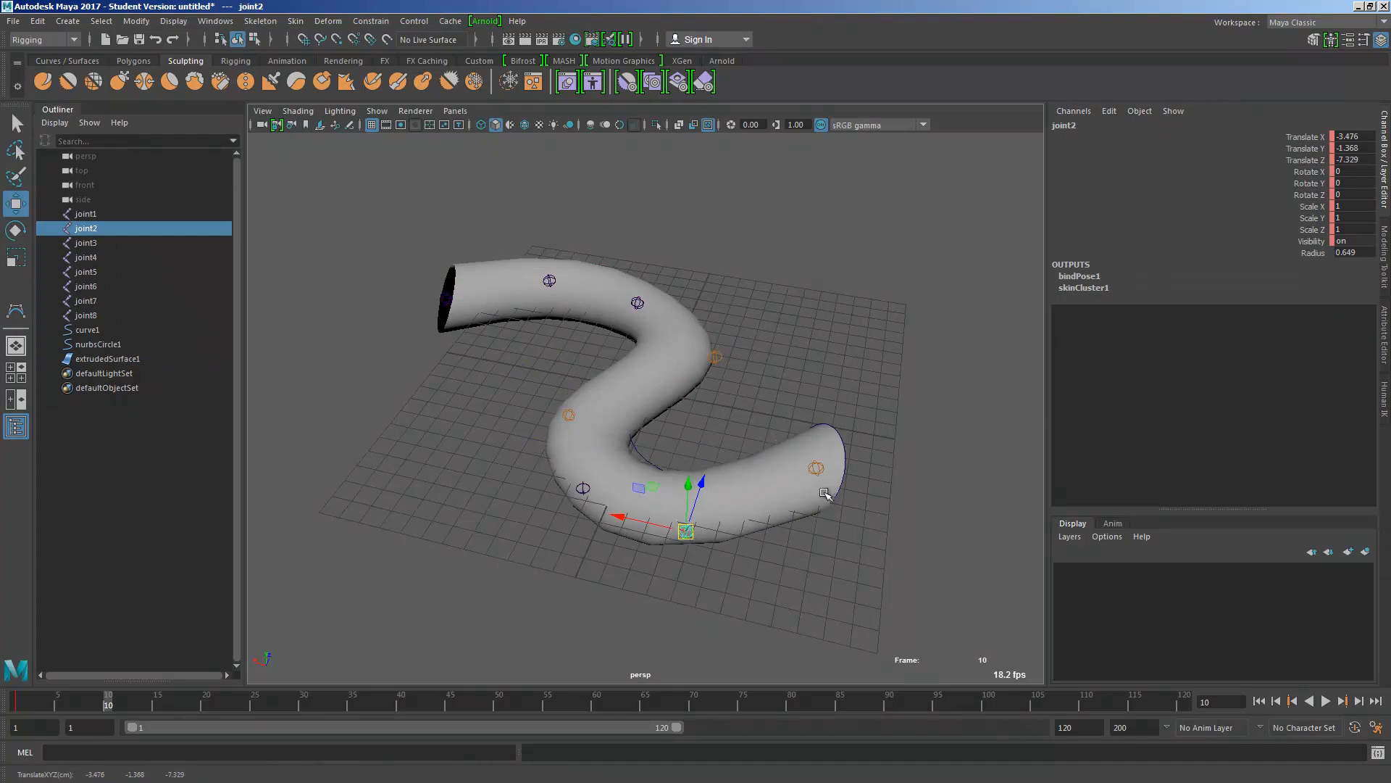
{"action": "left_click", "coordinate": [814, 468]}
{"action": "left_click_drag", "start_coordinate": [814, 467], "coordinate": [858, 485]}
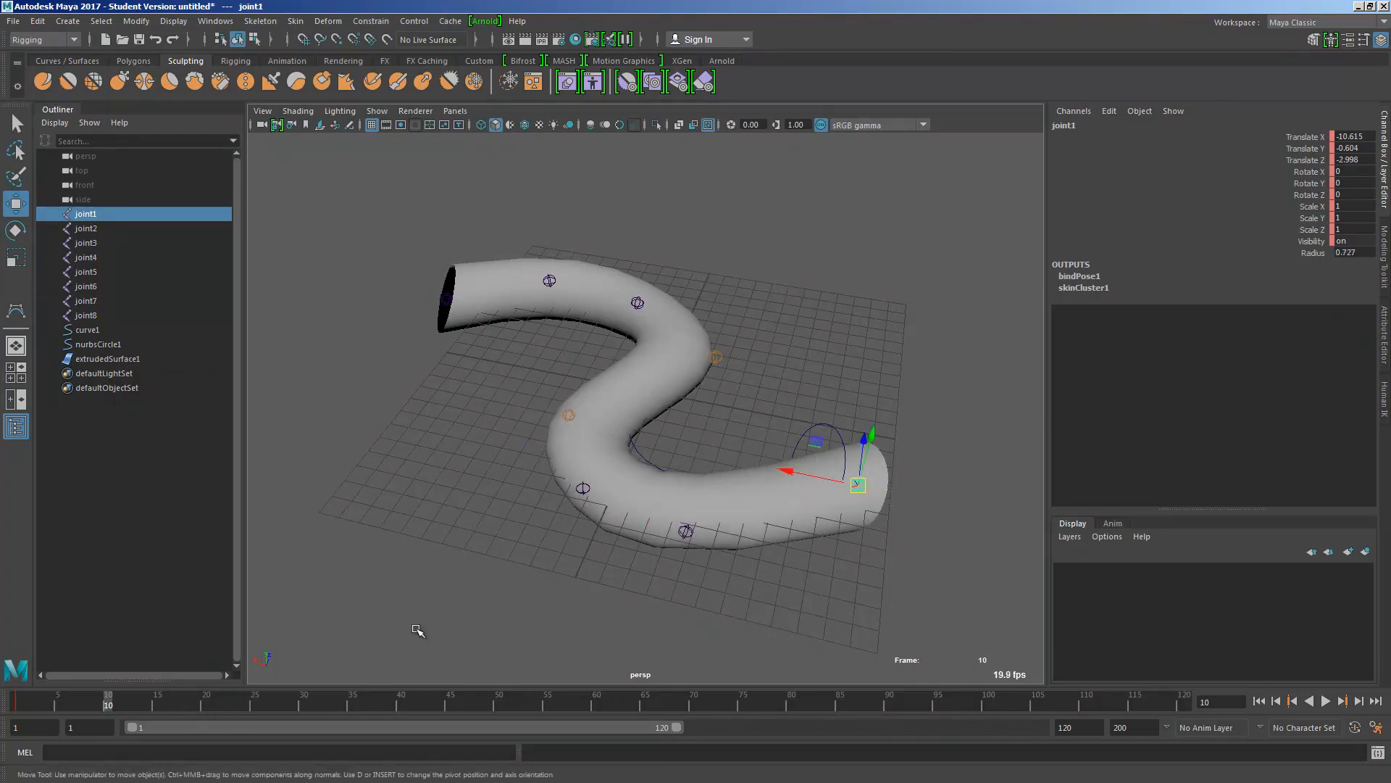
Set a keyframe for joint1 to joint8 at frame 10, and preview the animation by scrubbing and playing it back
{"action": "left_click", "coordinate": [684, 532], "text": "shift"}
{"action": "left_click", "coordinate": [583, 488], "text": "shift"}
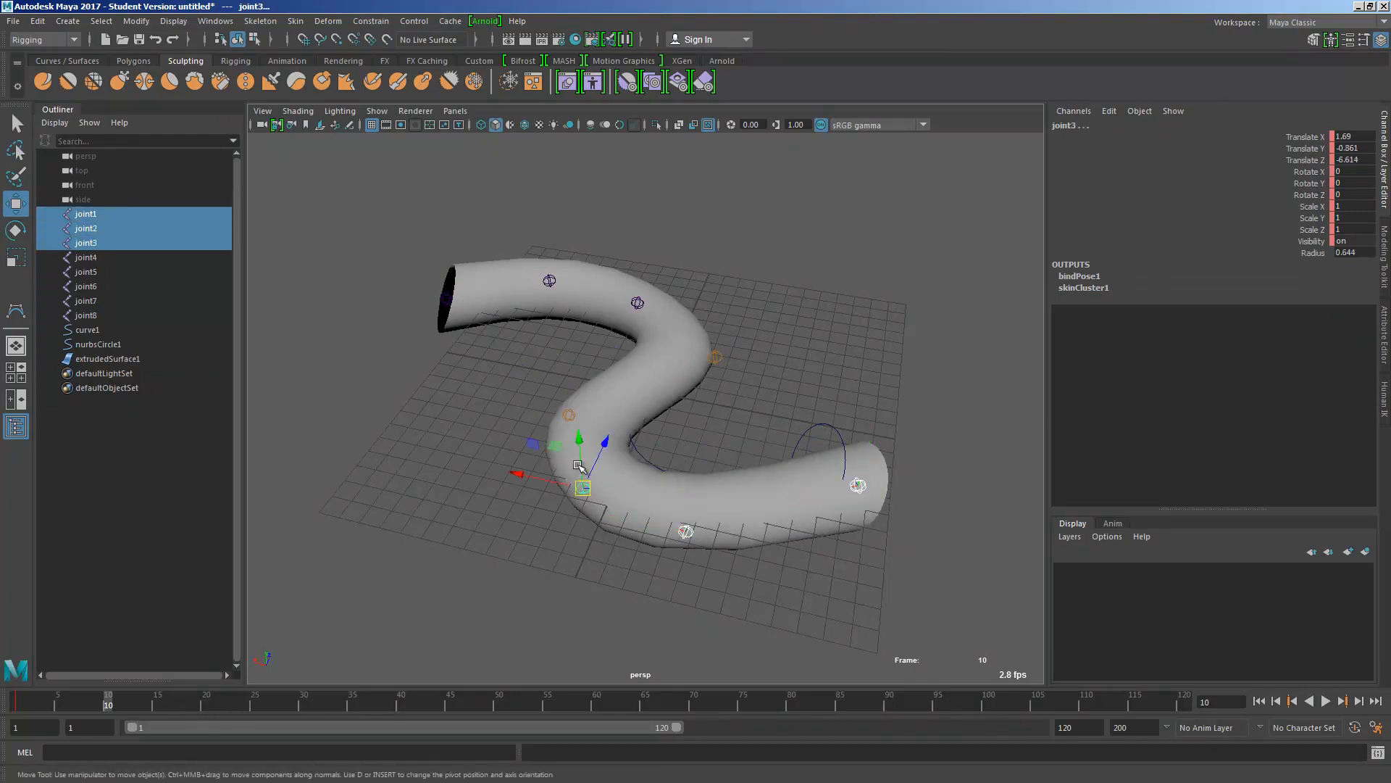
{"action": "left_click", "coordinate": [568, 415], "text": "shift"}
{"action": "left_click", "coordinate": [716, 359], "text": "shift"}
{"action": "left_click_drag", "start_coordinate": [144, 224], "coordinate": [146, 312]}
{"action": "key", "text": "s"}
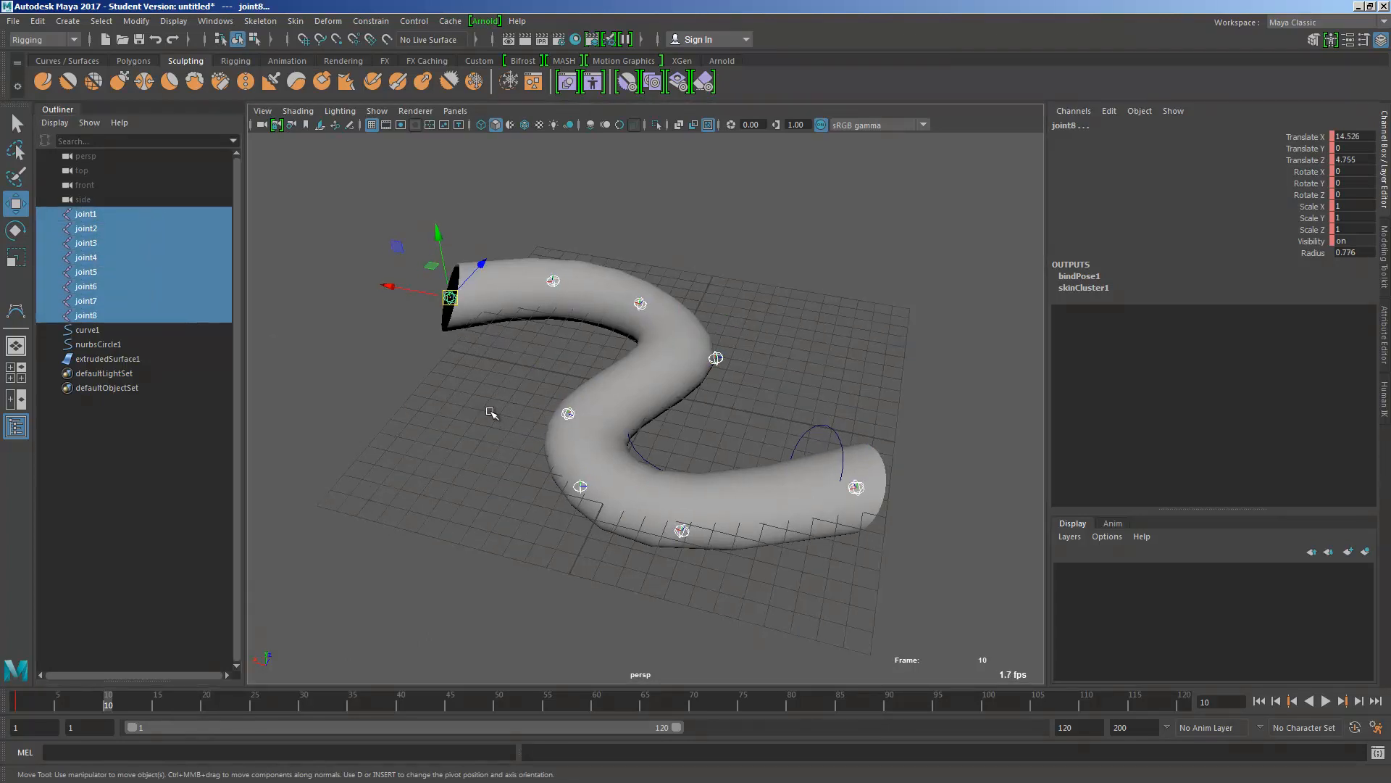
{"action": "mouse_move", "coordinate": [103, 698]}
{"action": "left_mouse_down"}
{"action": "mouse_move", "coordinate": [13, 692]}
{"action": "mouse_move", "coordinate": [120, 687]}
{"action": "mouse_move", "coordinate": [23, 701]}
{"action": "mouse_move", "coordinate": [97, 696]}
{"action": "mouse_move", "coordinate": [86, 699]}
{"action": "left_mouse_up"}
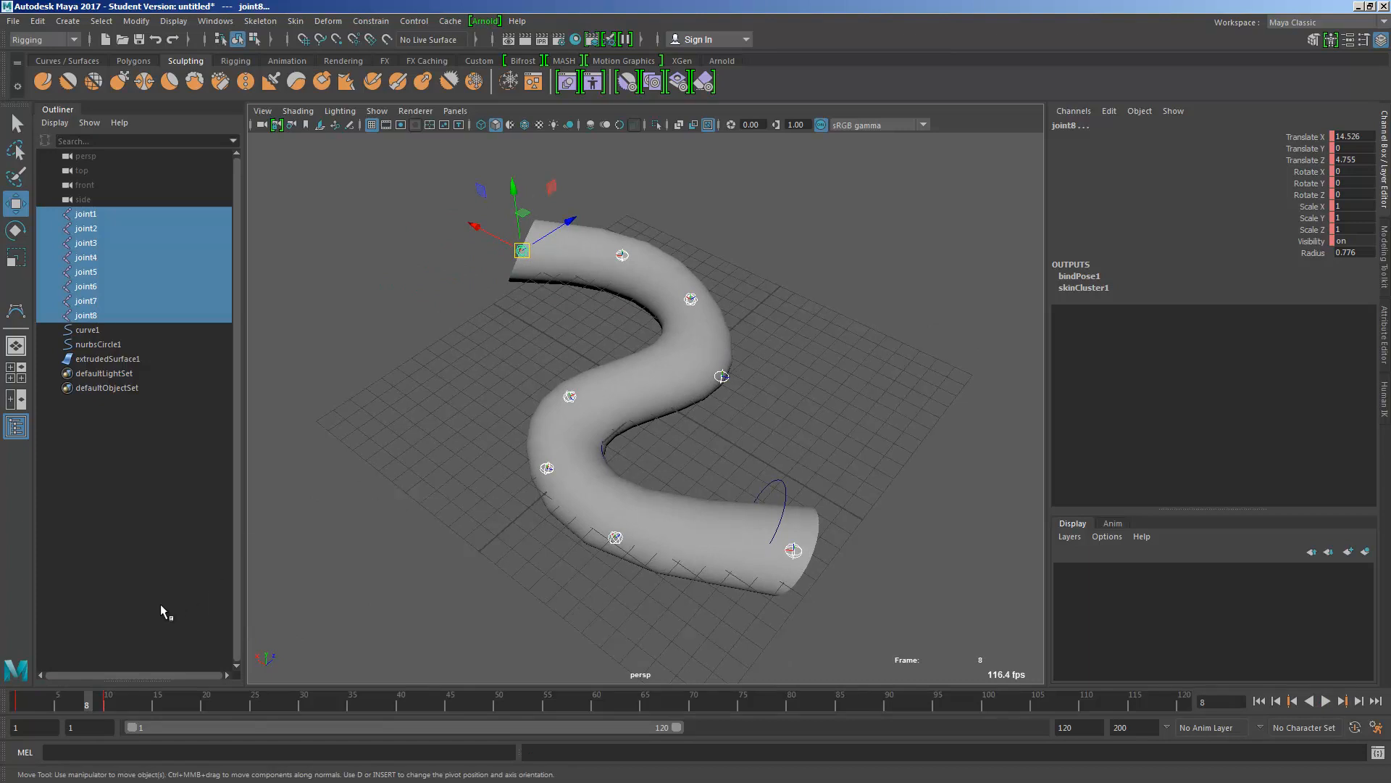
{"action": "key", "text": "alt+v"}
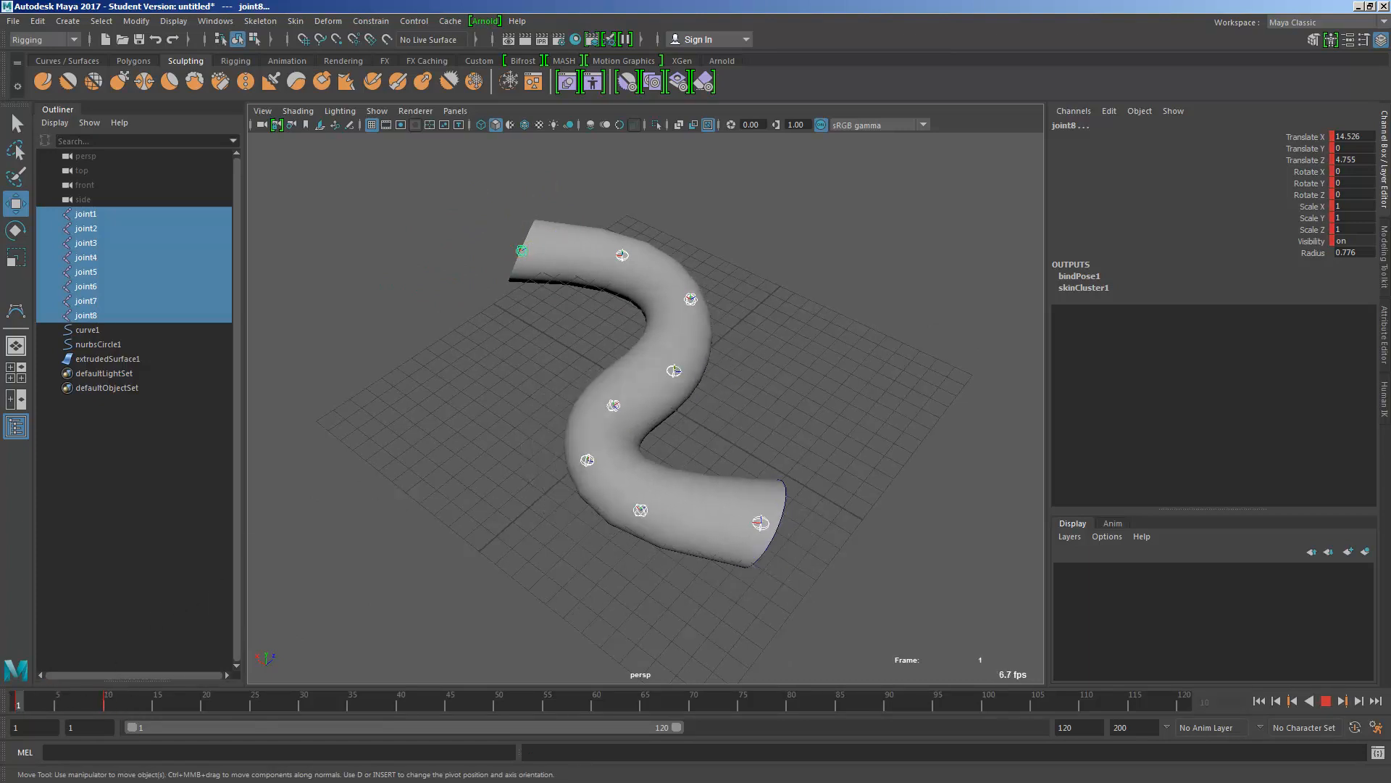
Stop playback and try shifting joint4 slightly outward and joint5 inward to about 0.801, 0.664, 0.804 at frame 7
{"action": "key", "text": "alt+v"}
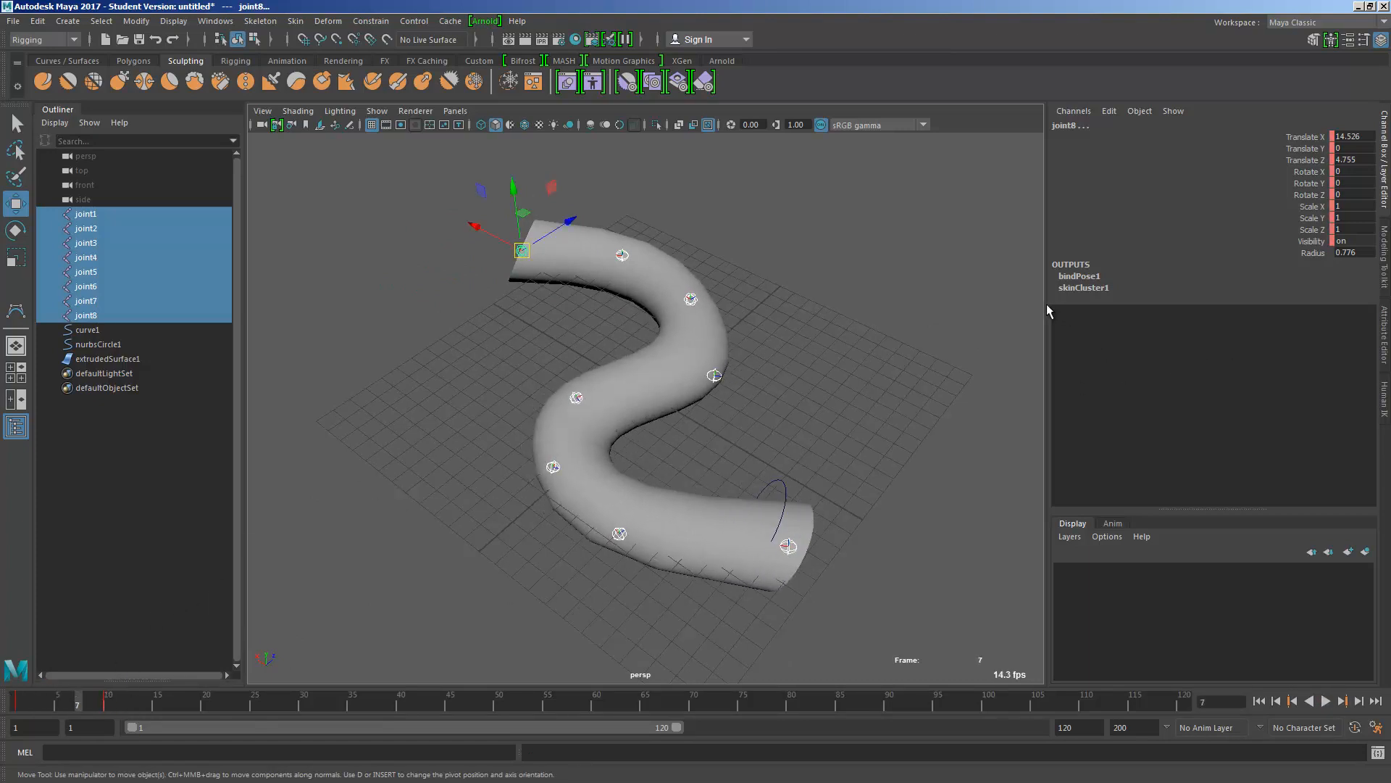
{"action": "double_click", "coordinate": [1335, 136]}
{"action": "left_click_drag", "start_coordinate": [956, 292], "coordinate": [889, 276], "text": "alt"}
{"action": "left_click", "coordinate": [580, 381]}
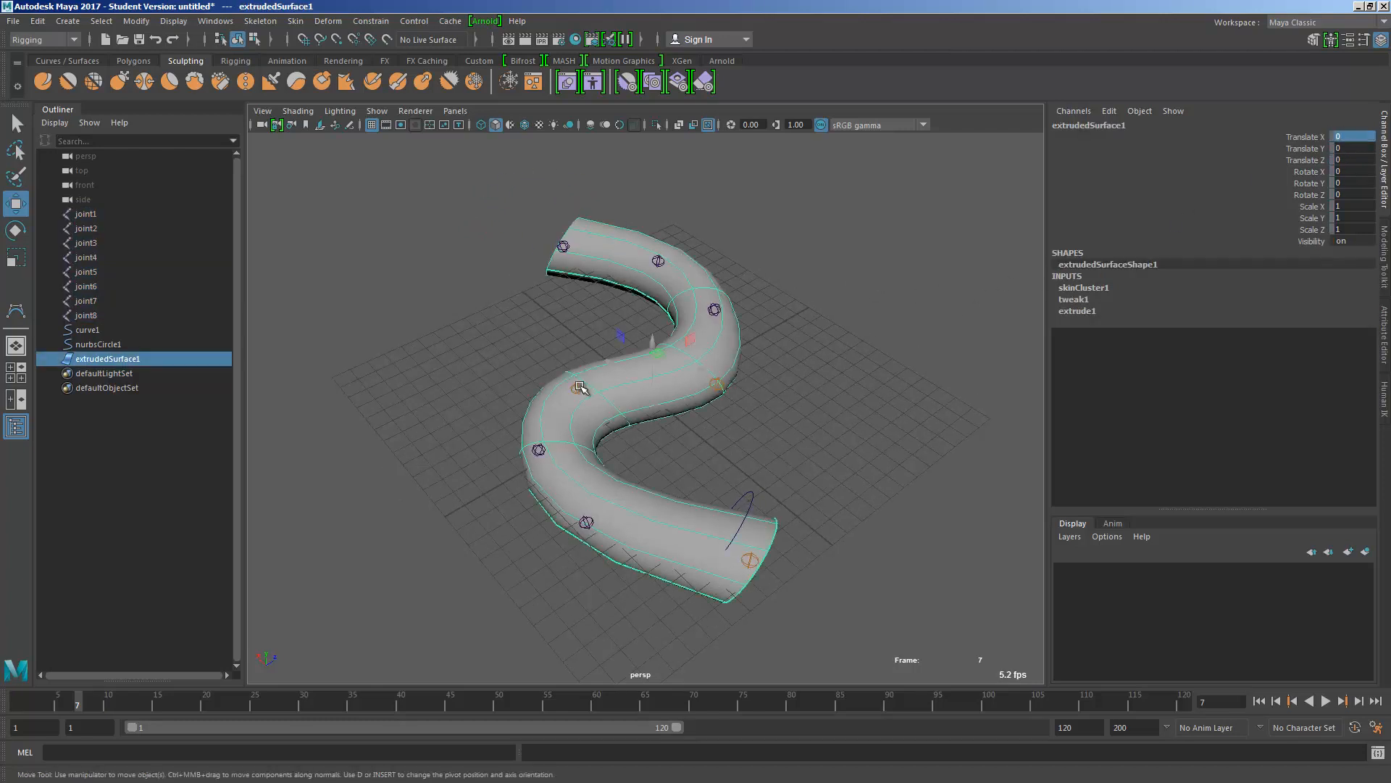
{"action": "left_click", "coordinate": [577, 387]}
{"action": "mouse_move", "coordinate": [578, 390]}
{"action": "left_mouse_down"}
{"action": "mouse_move", "coordinate": [599, 405]}
{"action": "mouse_move", "coordinate": [577, 354]}
{"action": "mouse_move", "coordinate": [557, 389]}
{"action": "left_mouse_up"}
{"action": "left_click", "coordinate": [718, 382]}
{"action": "left_click_drag", "start_coordinate": [720, 378], "coordinate": [645, 392]}
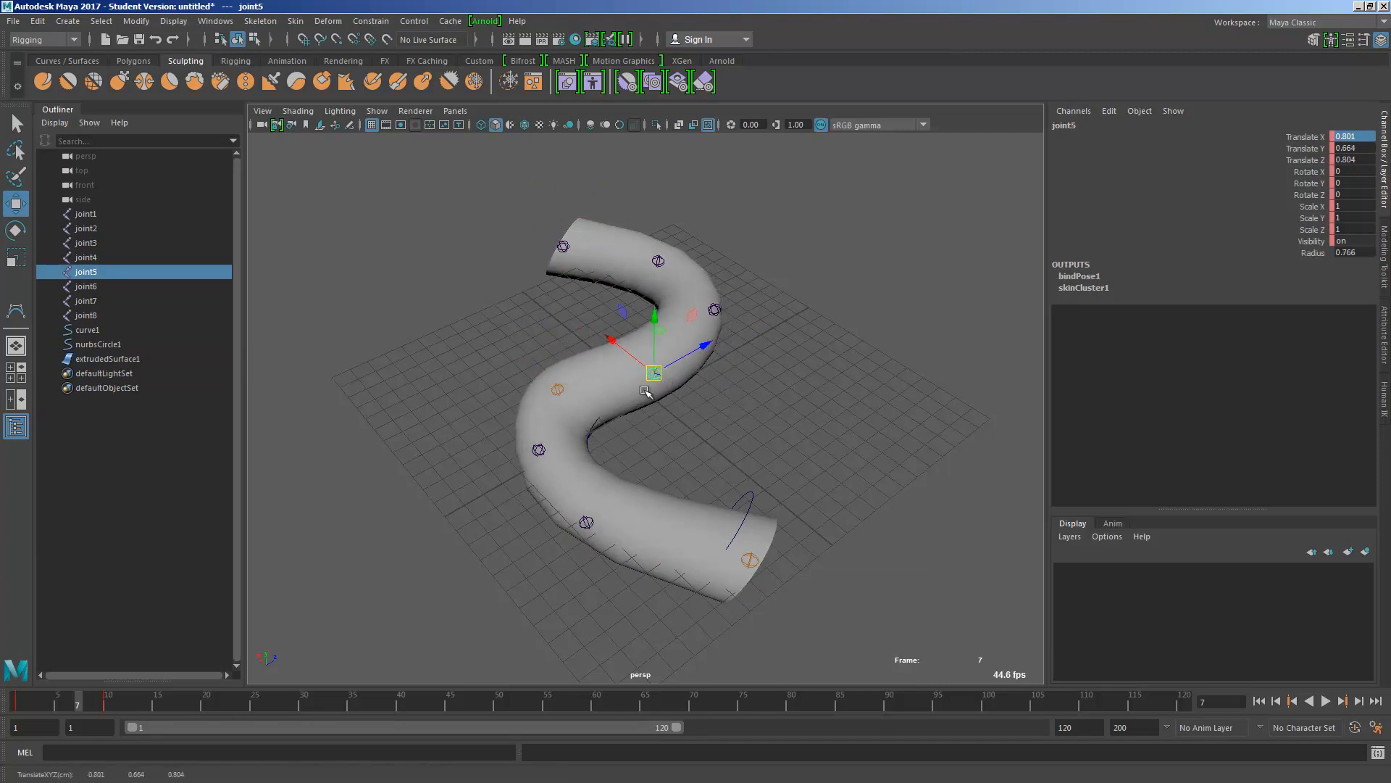
Go to frame 20 and move joint5 to about 2.093, 1.822, 0.32
{"action": "left_click_drag", "start_coordinate": [138, 692], "coordinate": [206, 693]}
{"action": "left_click_drag", "start_coordinate": [732, 389], "coordinate": [710, 376]}
{"action": "left_click_drag", "start_coordinate": [710, 376], "coordinate": [631, 350]}
{"action": "key", "text": "k"}
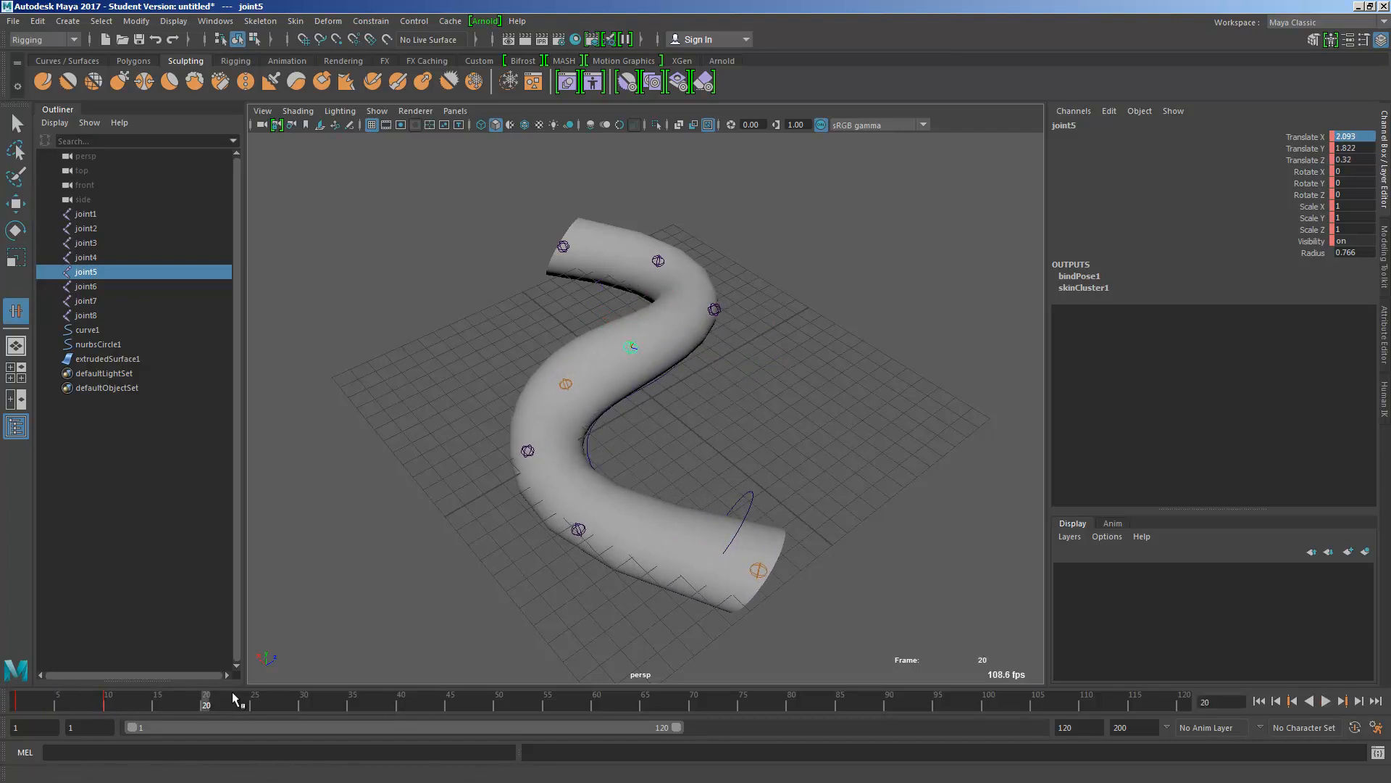
Go to frame 27 and move joint5 to about -1.706, 0.698, 3.175
{"action": "left_click_drag", "start_coordinate": [232, 694], "coordinate": [274, 690]}
{"action": "mouse_move", "coordinate": [735, 386]}
{"action": "left_mouse_down"}
{"action": "mouse_move", "coordinate": [647, 362]}
{"action": "mouse_move", "coordinate": [723, 379]}
{"action": "left_mouse_up"}
{"action": "left_click_drag", "start_coordinate": [516, 446], "coordinate": [627, 449], "text": "alt"}
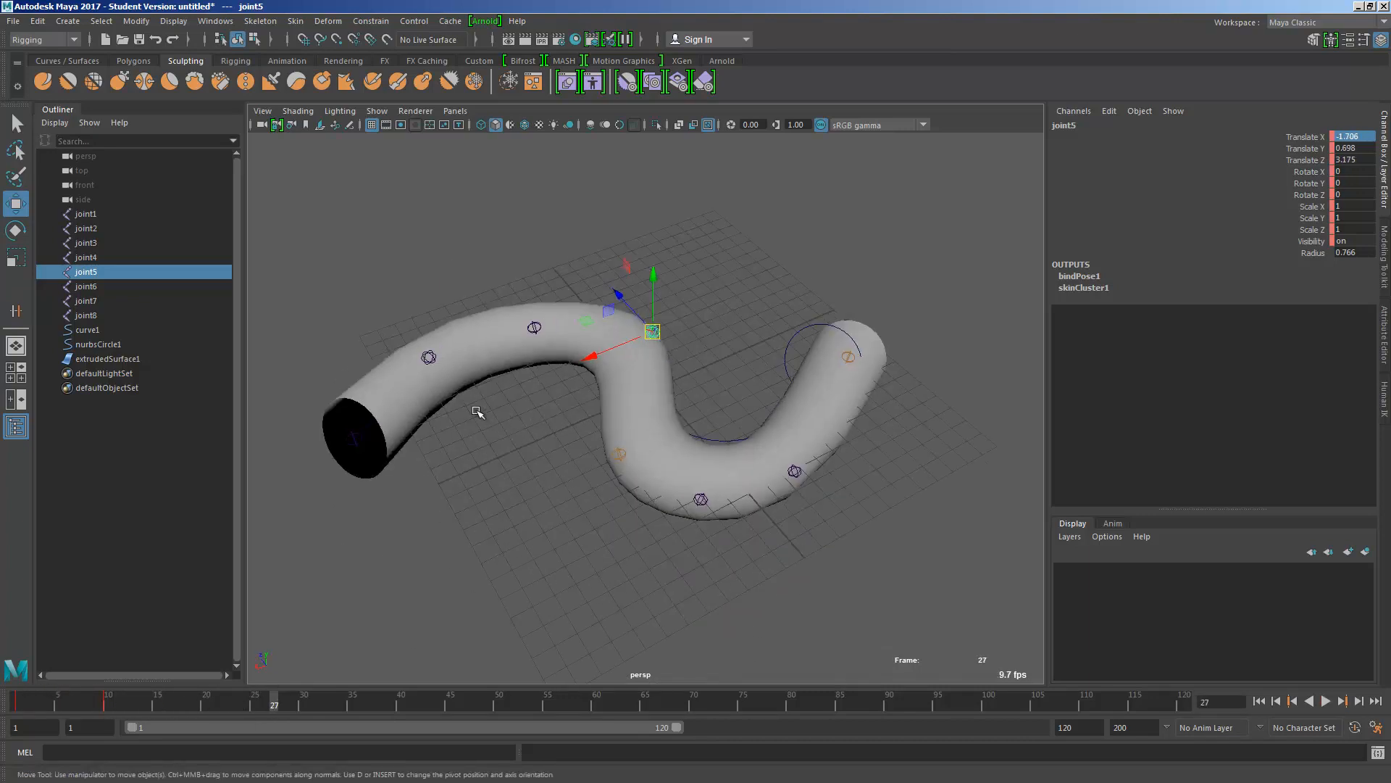
Select joint1 to joint8 and set their Translate and Rotate values on all axes to 0
{"action": "left_click_drag", "start_coordinate": [169, 319], "coordinate": [154, 214]}
{"action": "left_click_drag", "start_coordinate": [388, 280], "coordinate": [652, 396], "text": "alt"}
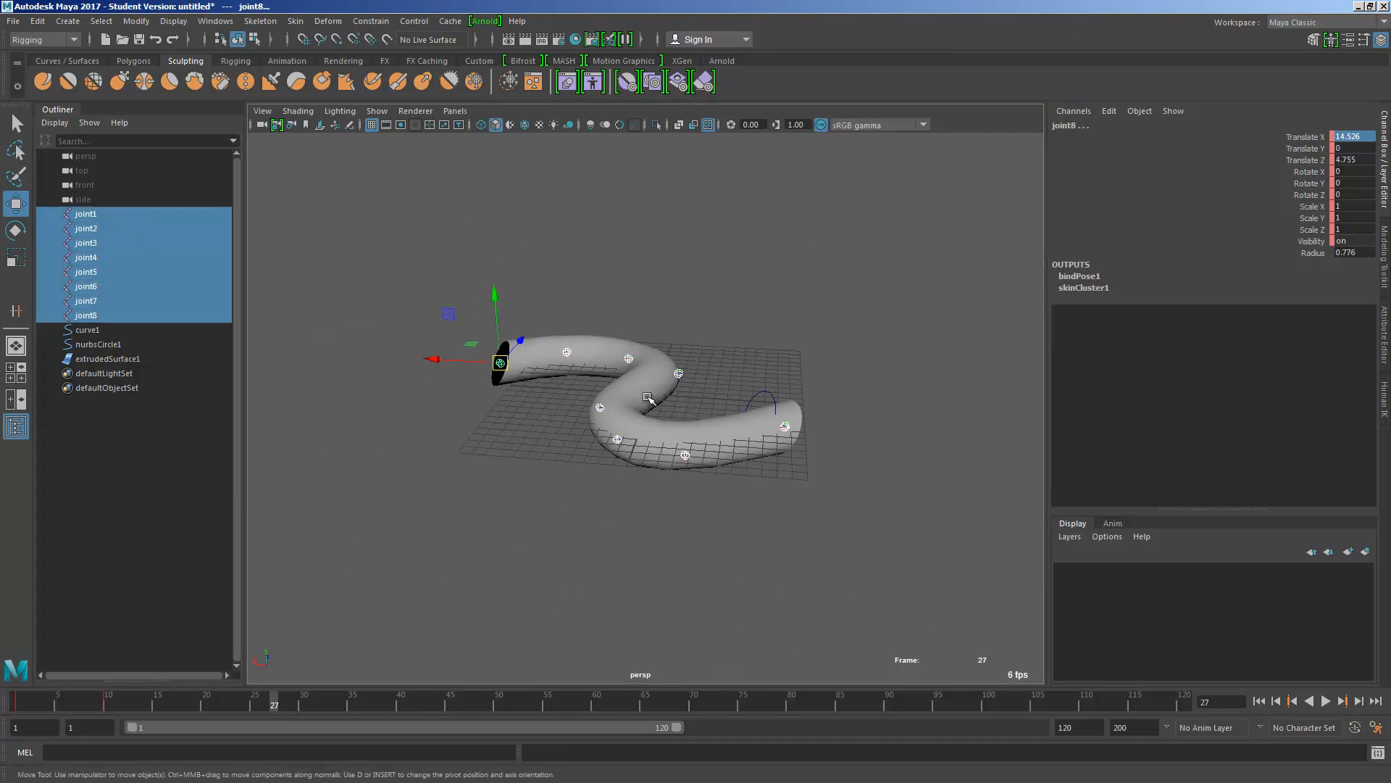
{"action": "left_click_drag", "start_coordinate": [626, 339], "coordinate": [645, 362], "text": "alt"}
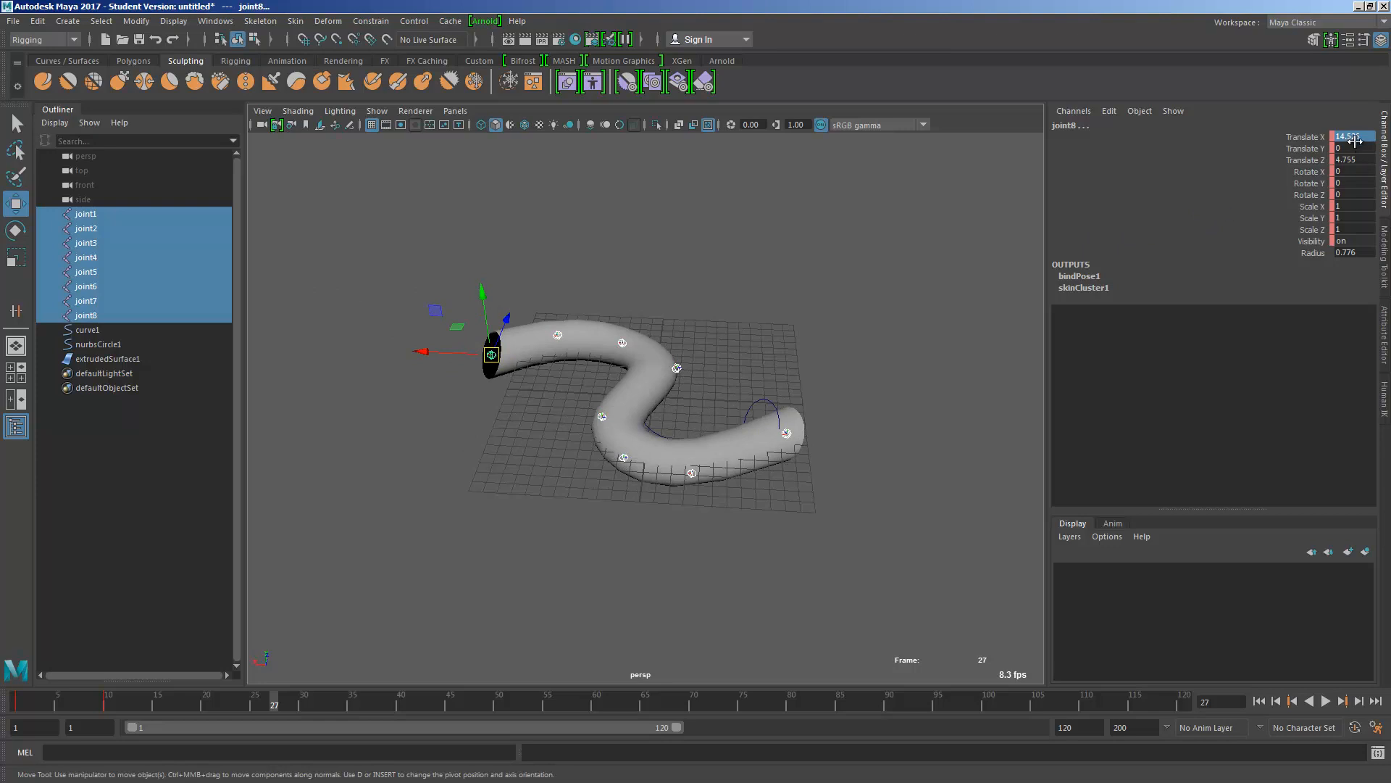
{"action": "left_click_drag", "start_coordinate": [1354, 141], "coordinate": [1350, 191]}
{"action": "type", "text": "0"}
{"action": "key", "text": "Return"}
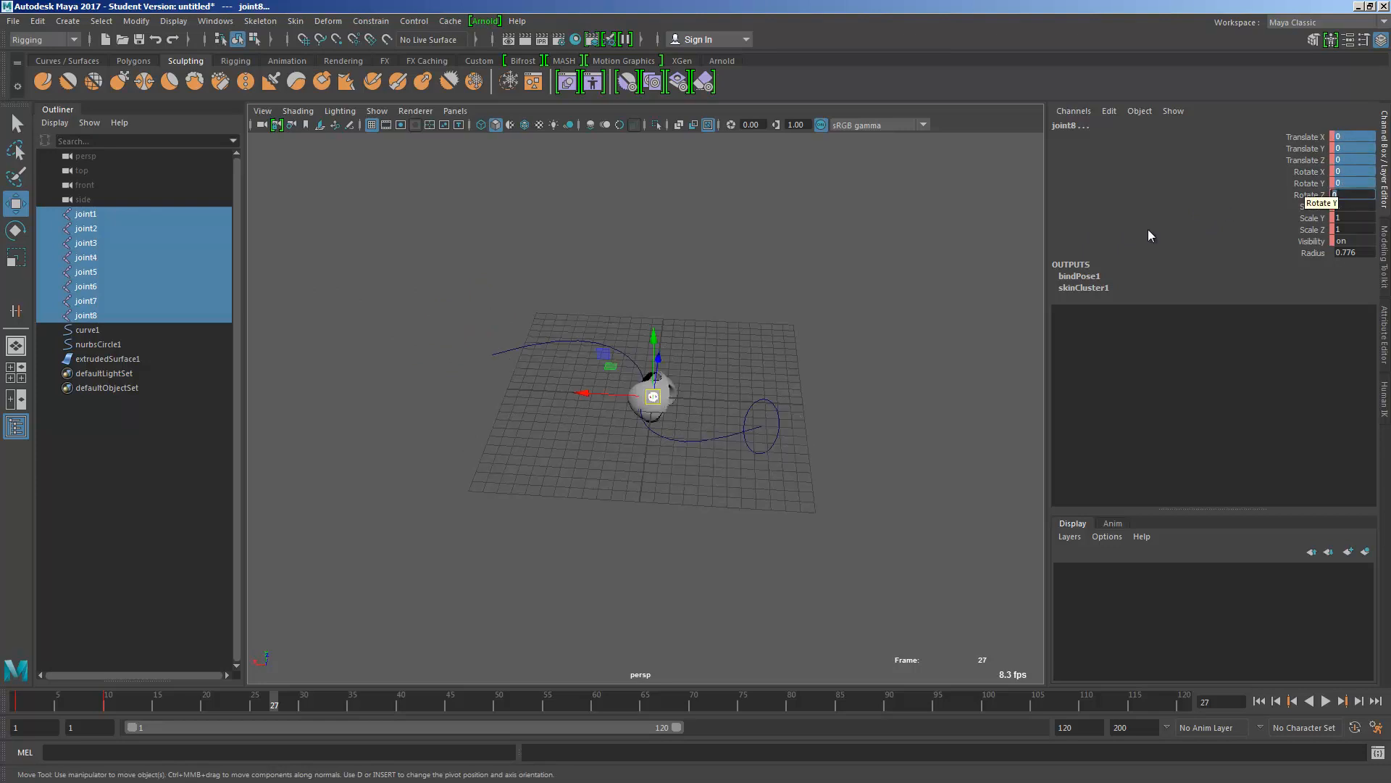
{"action": "left_click_drag", "start_coordinate": [705, 386], "coordinate": [737, 403], "text": "alt"}
{"action": "scroll", "coordinate": [681, 361], "scroll_direction": "up", "scroll_amount": 4}
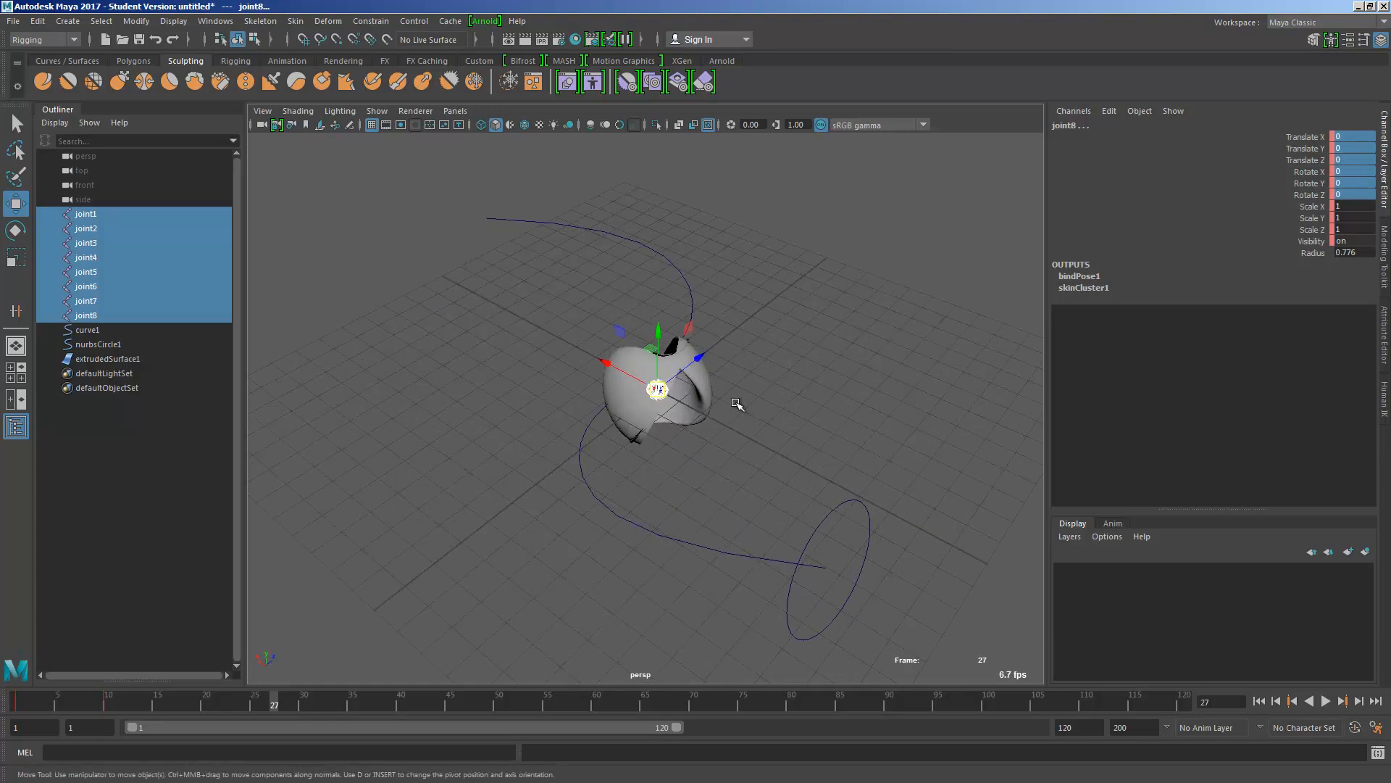
Undo the zeroing of the joints' Translate and Rotate values, and deselect everything
{"action": "key", "text": "ctrl+z"}
{"action": "scroll", "coordinate": [687, 364], "scroll_direction": "down", "scroll_amount": 5}
{"action": "left_click_drag", "start_coordinate": [674, 373], "coordinate": [690, 338], "text": "alt"}
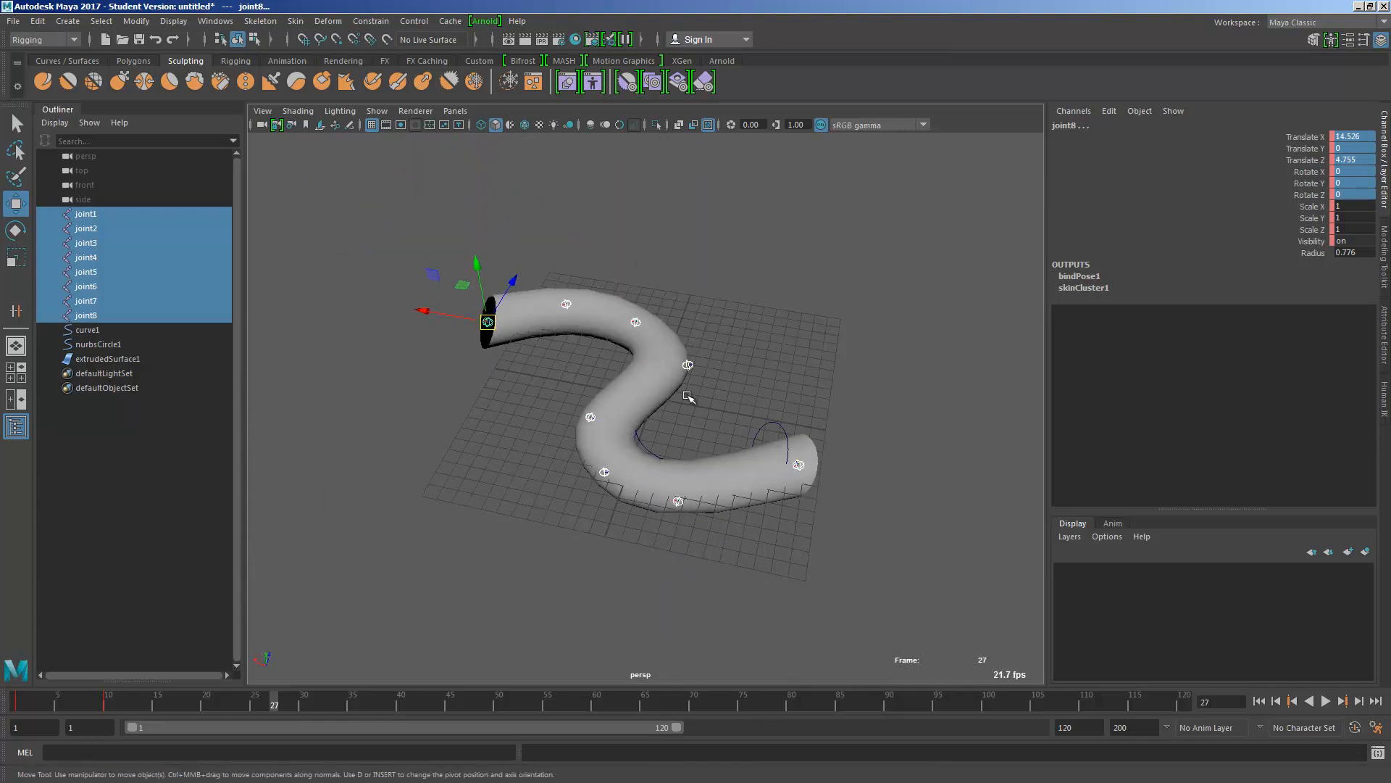
{"action": "left_click_drag", "start_coordinate": [607, 388], "coordinate": [681, 389], "text": "alt"}
{"action": "key", "text": "q"}
{"action": "left_click", "coordinate": [729, 309]}
{"action": "left_click_drag", "start_coordinate": [729, 308], "coordinate": [684, 326], "text": "alt"}
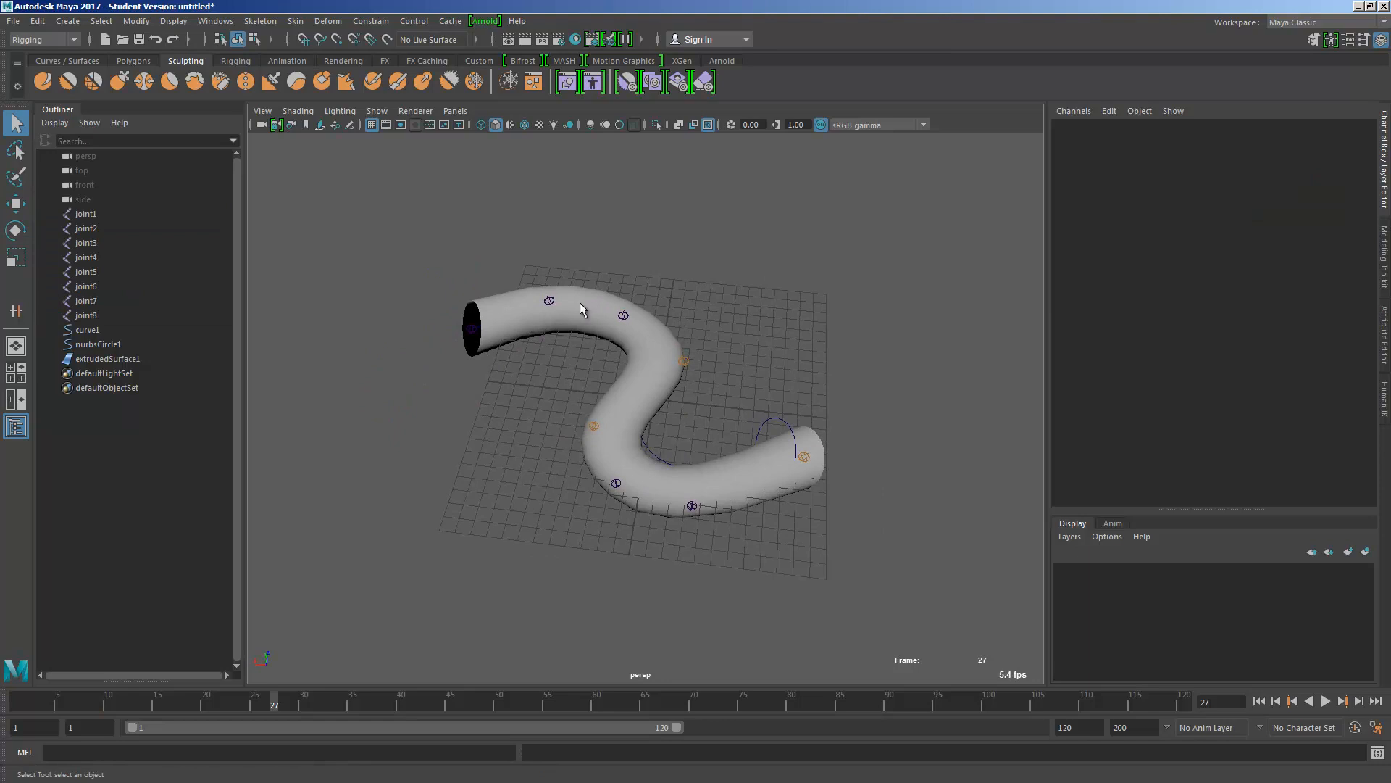
Group joint1 by itself, keep the group's default name, and clear the selection
{"action": "left_click", "coordinate": [116, 214]}
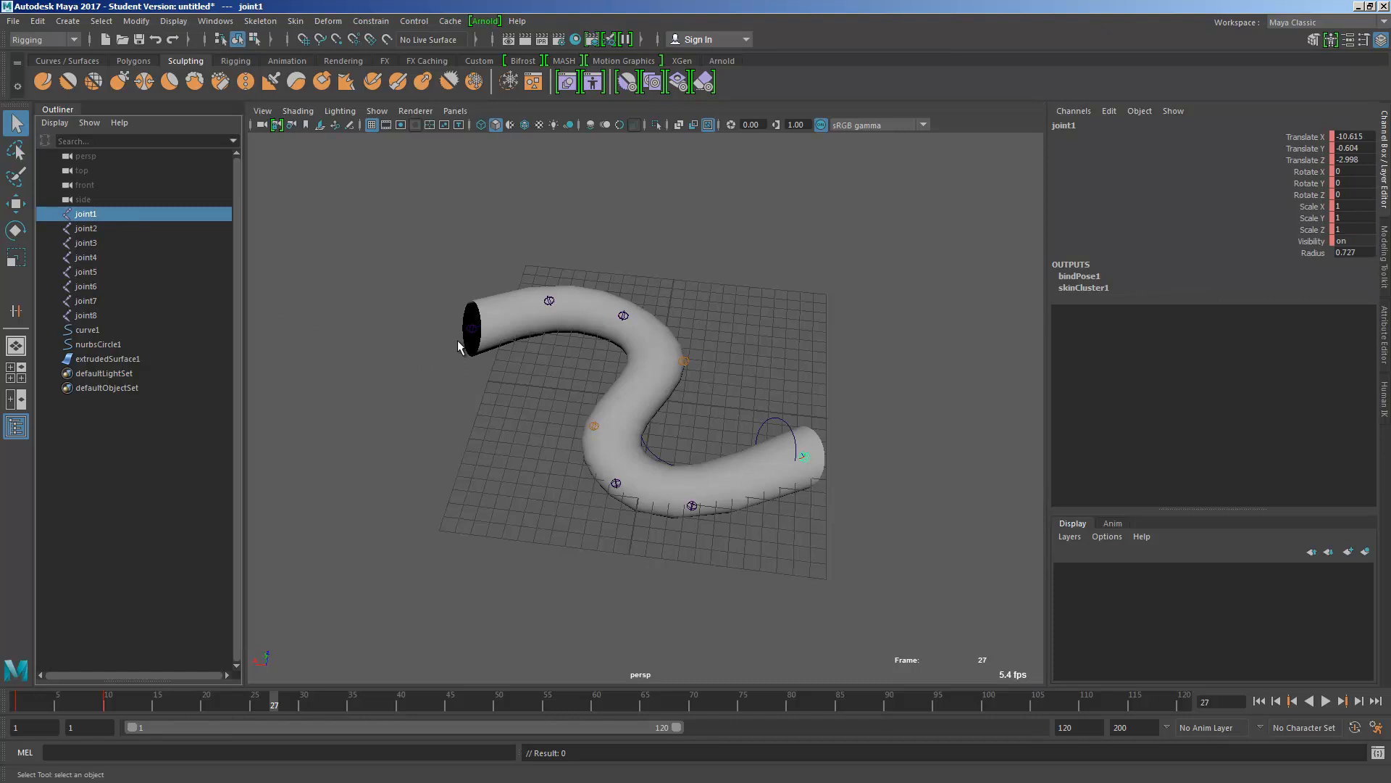
{"action": "key", "text": "ctrl+g"}
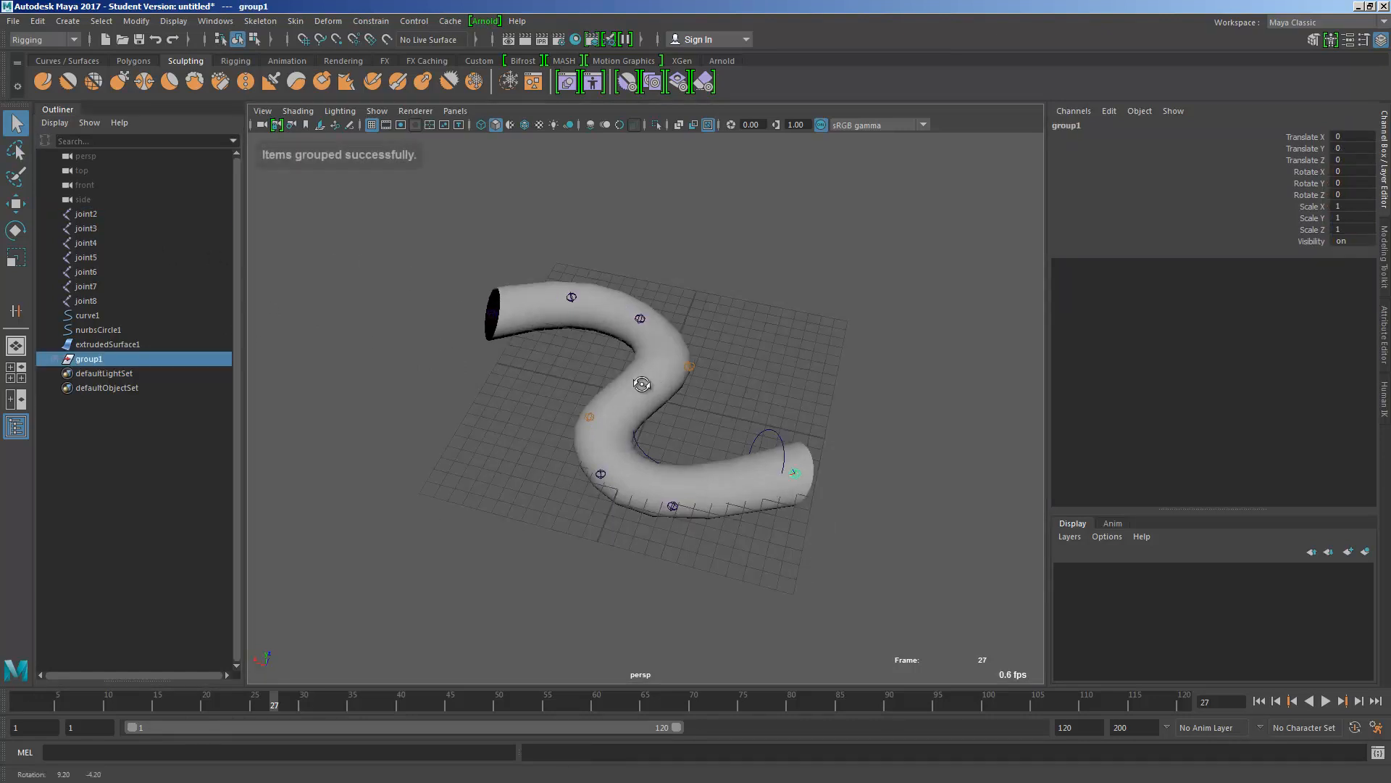
{"action": "left_click", "coordinate": [124, 345]}
{"action": "double_click", "coordinate": [138, 355]}
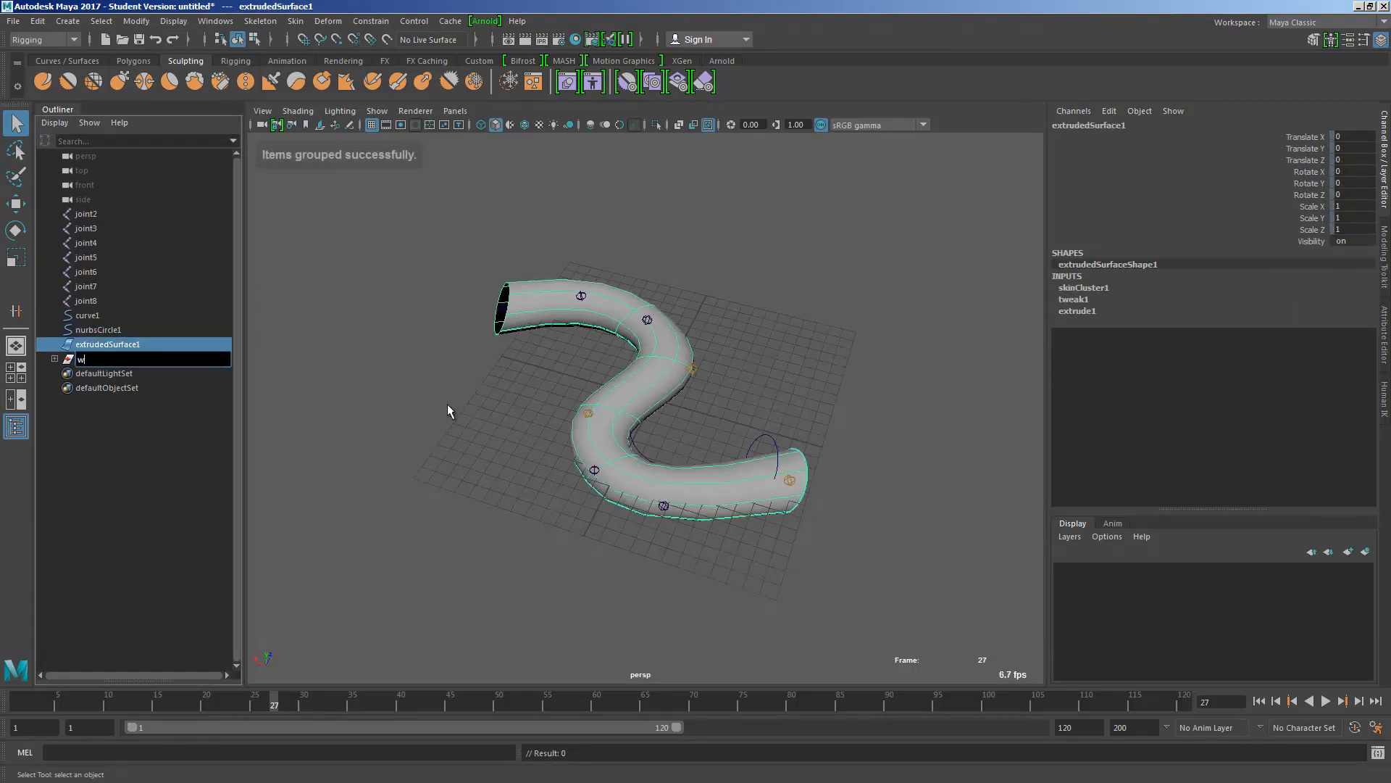
{"action": "key", "text": "Escape"}
{"action": "left_click", "coordinate": [657, 442]}
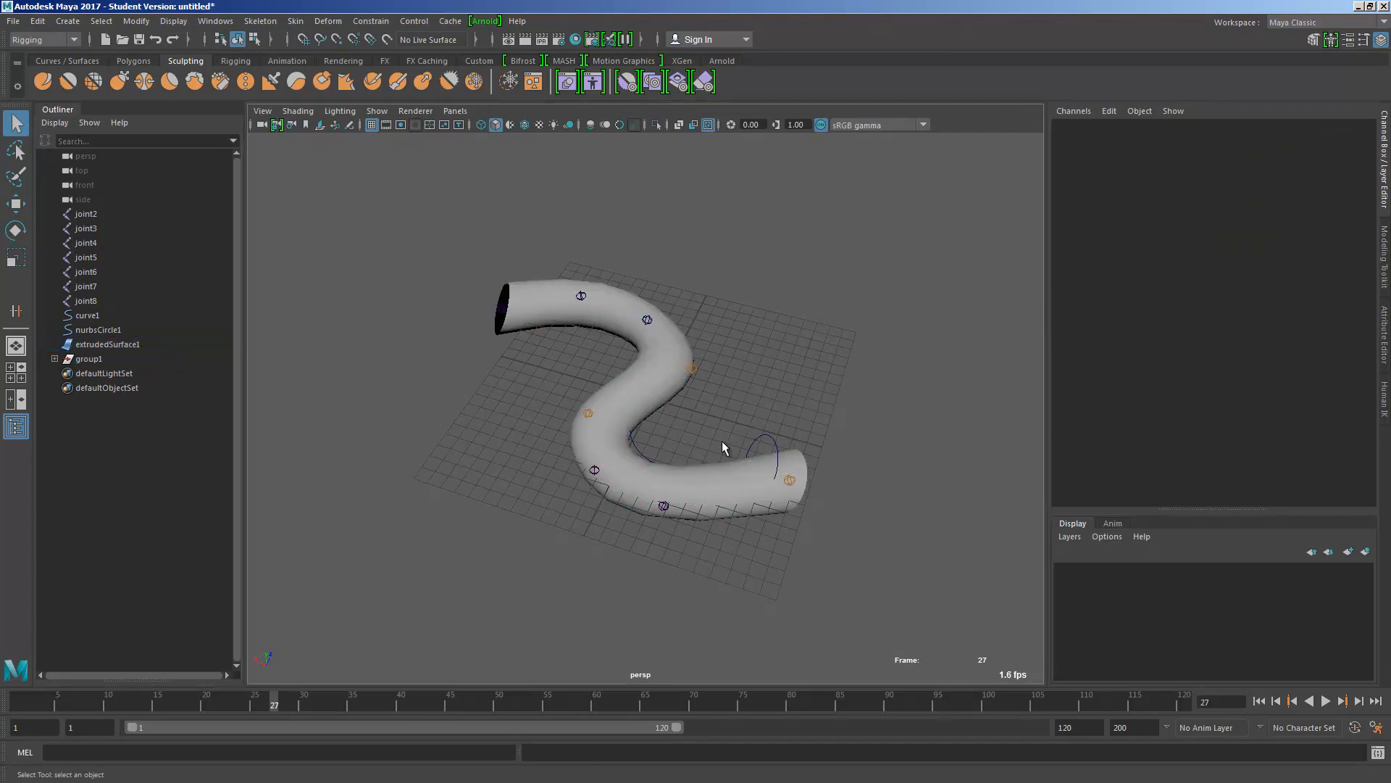
{"action": "scroll", "coordinate": [758, 403], "scroll_direction": "up", "scroll_amount": 2}
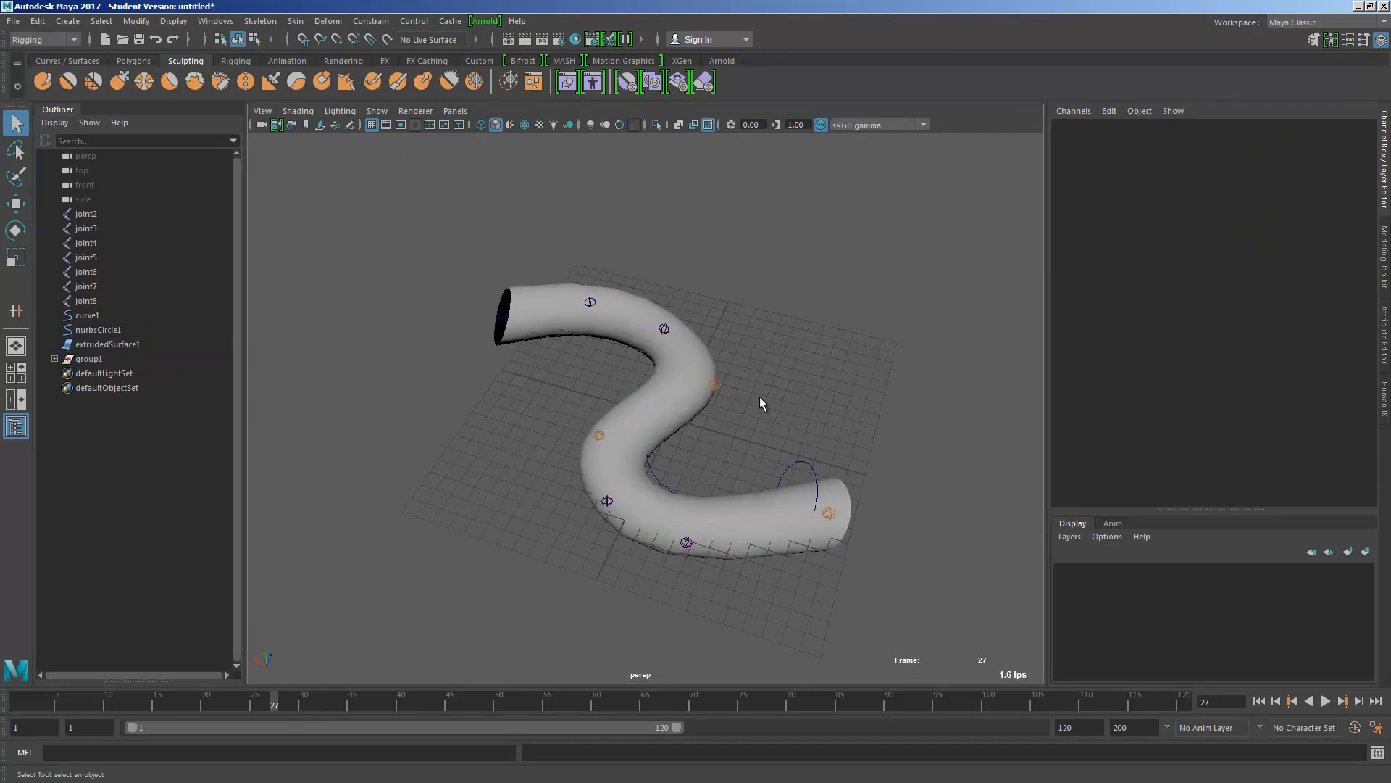
Create a NURBS circle and move it beside the joint1 end of the tube
{"action": "key", "text": "space"}
{"action": "left_click", "coordinate": [655, 342]}
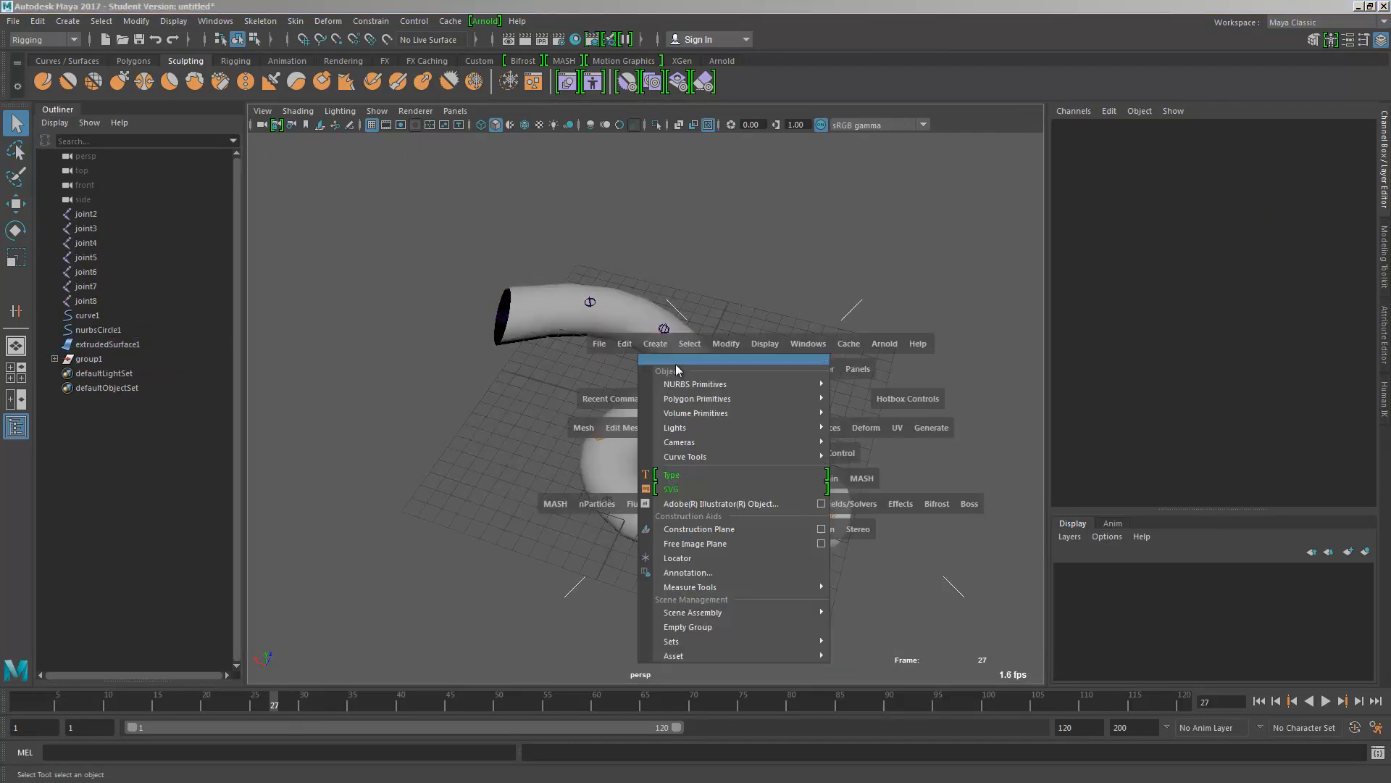
{"action": "mouse_move", "coordinate": [724, 384]}
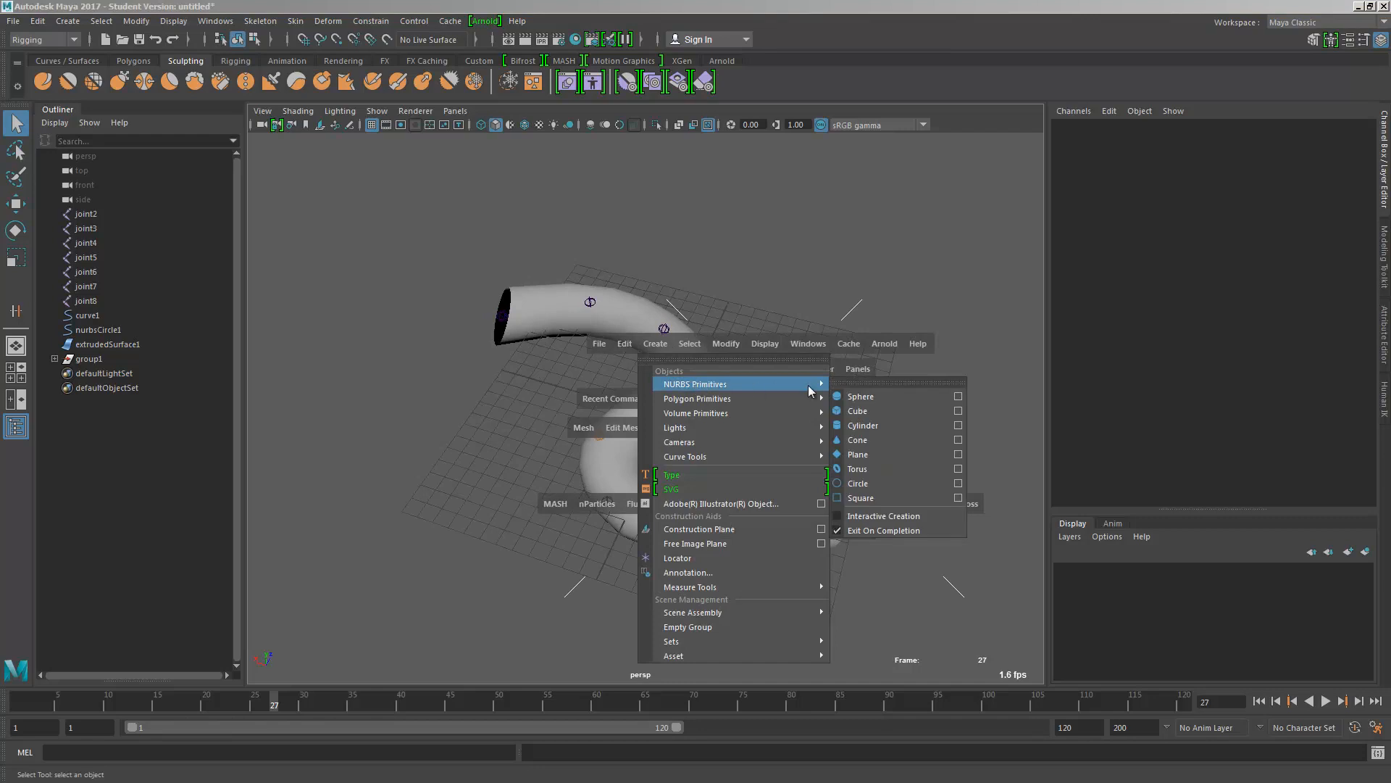
{"action": "left_click", "coordinate": [883, 483]}
{"action": "key", "text": "w"}
{"action": "left_click_drag", "start_coordinate": [677, 424], "coordinate": [880, 480]}
Try moving an object near the joint1 end toward the tube's middle, undo the change, and clear the selection
{"action": "key", "text": "r"}
{"action": "key", "text": "w"}
{"action": "left_click_drag", "start_coordinate": [846, 466], "coordinate": [731, 431]}
{"action": "key", "text": "ctrl+z"}
{"action": "key", "text": "ctrl+z"}
{"action": "key", "text": "ctrl+z"}
{"action": "left_click", "coordinate": [796, 328]}
{"action": "key", "text": "q"}
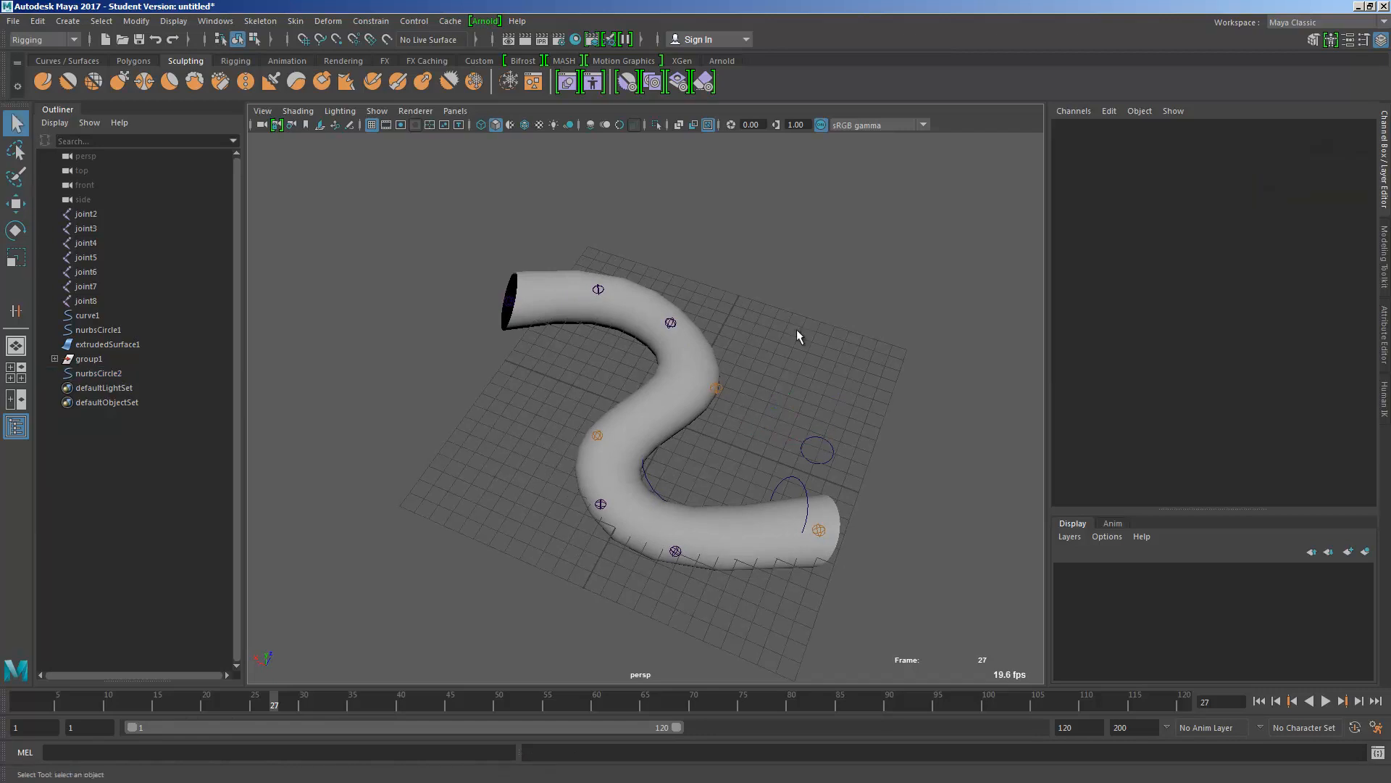
Create another NURBS circle at the origin
{"action": "left_click_drag", "start_coordinate": [796, 329], "coordinate": [706, 368], "text": "alt"}
{"action": "left_click", "coordinate": [714, 427]}
{"action": "key", "text": "g"}
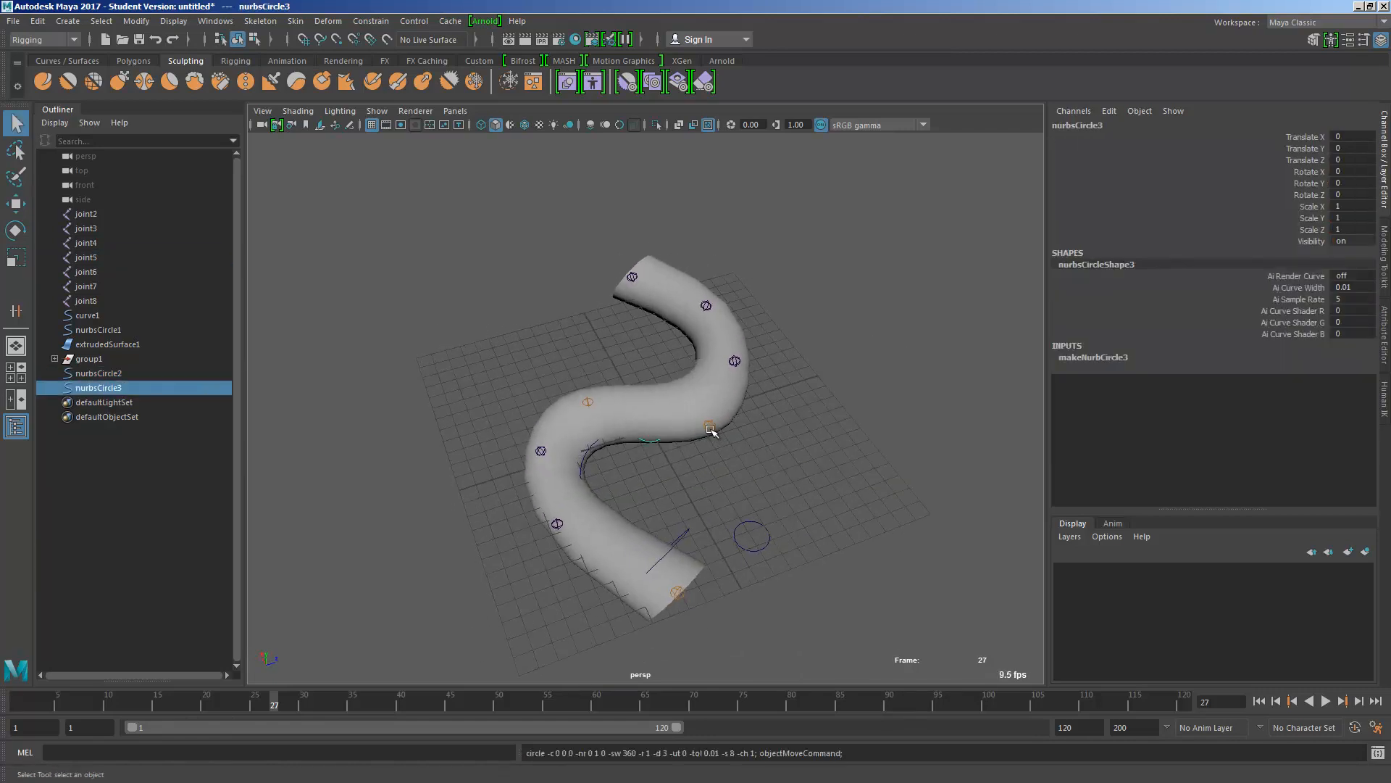
Move joint5 inward to about 1.819, 2.377, -0.499 to test how the tube deforms
{"action": "left_click", "coordinate": [711, 431]}
{"action": "key", "text": "w"}
{"action": "left_click_drag", "start_coordinate": [711, 429], "coordinate": [651, 383]}
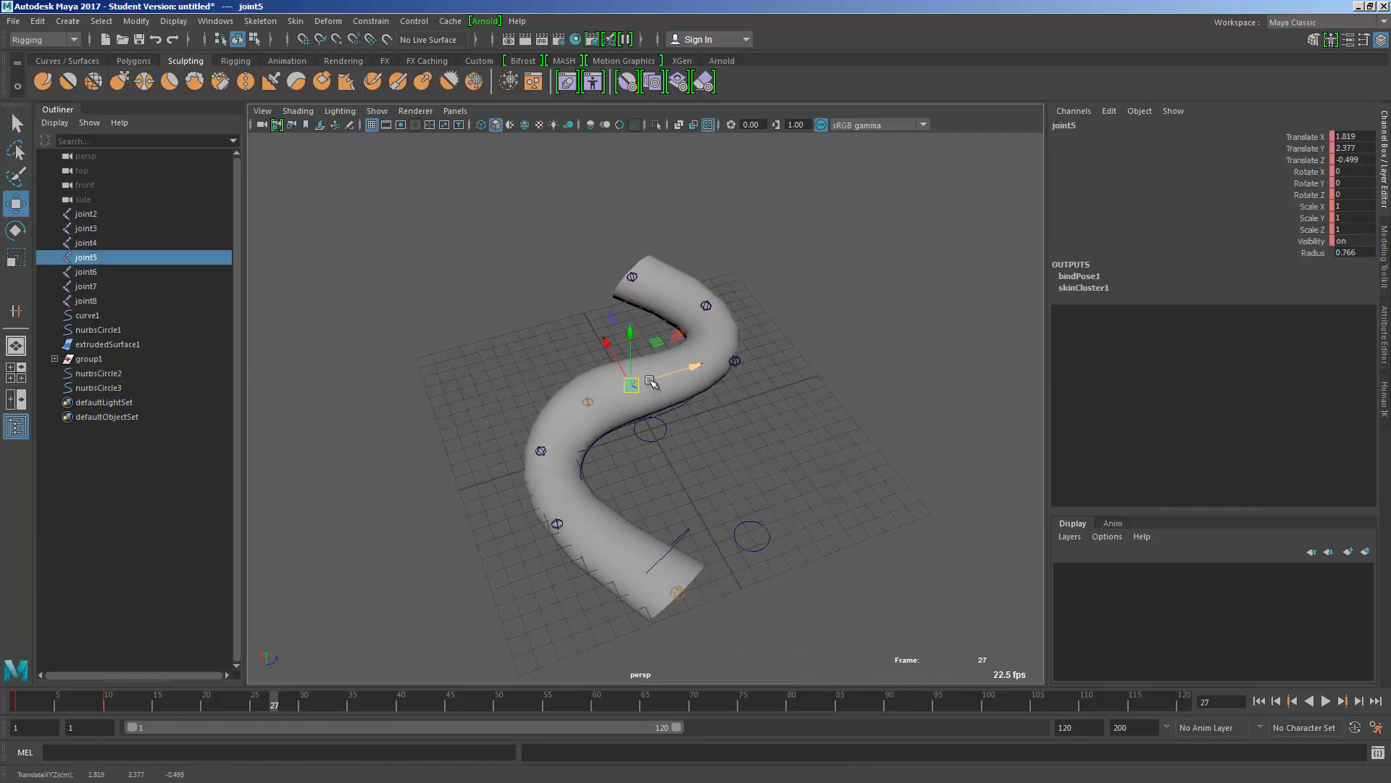
{"action": "left_click", "coordinate": [744, 334]}
{"action": "left_click", "coordinate": [709, 343]}
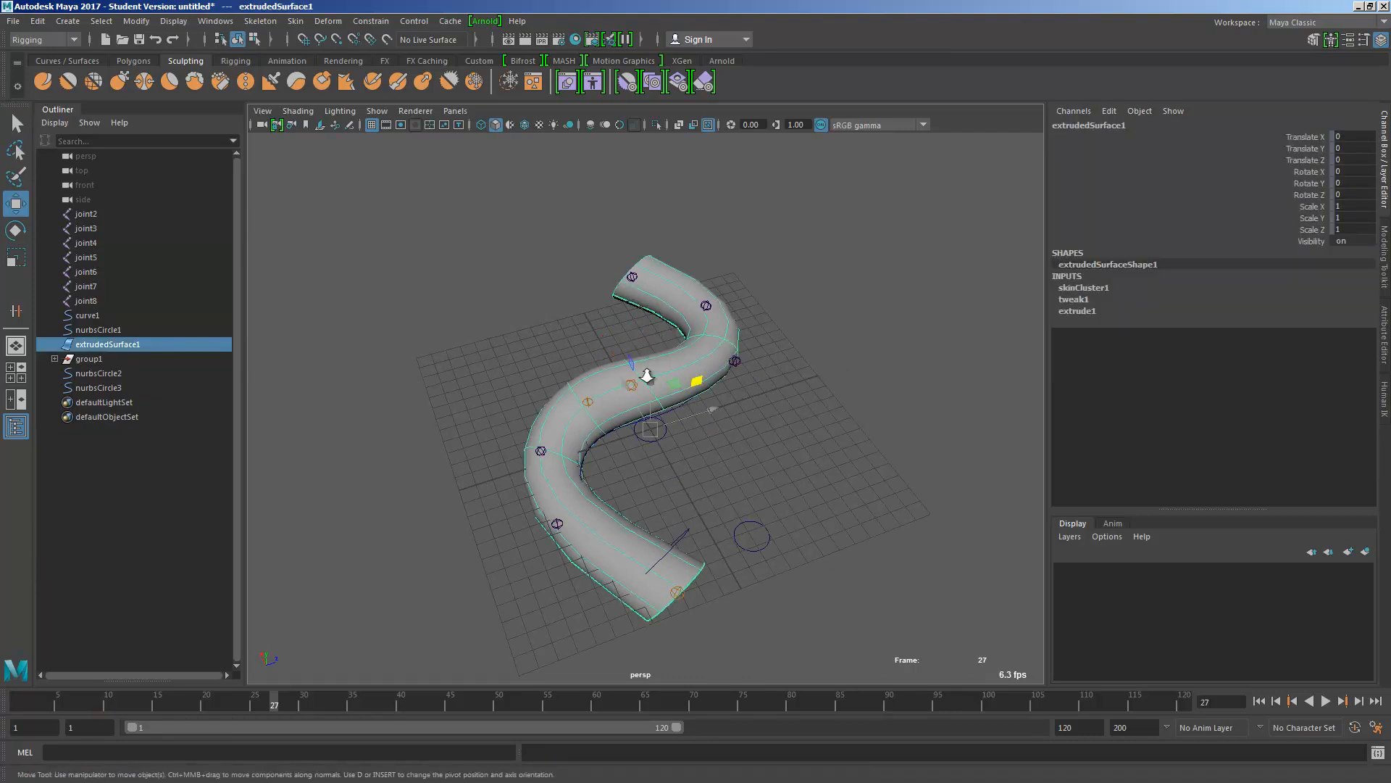
Select joint5 again and move it back outward to restore the tube's middle bend
{"action": "scroll", "coordinate": [643, 372], "scroll_direction": "up", "scroll_amount": 4}
{"action": "mouse_move", "coordinate": [646, 375]}
{"action": "left_mouse_down", "text": "alt"}
{"action": "mouse_move", "coordinate": [665, 382]}
{"action": "mouse_move", "coordinate": [637, 384]}
{"action": "mouse_move", "coordinate": [655, 388]}
{"action": "left_mouse_up", "text": "alt"}
{"action": "key", "text": "q"}
{"action": "left_click", "coordinate": [649, 371]}
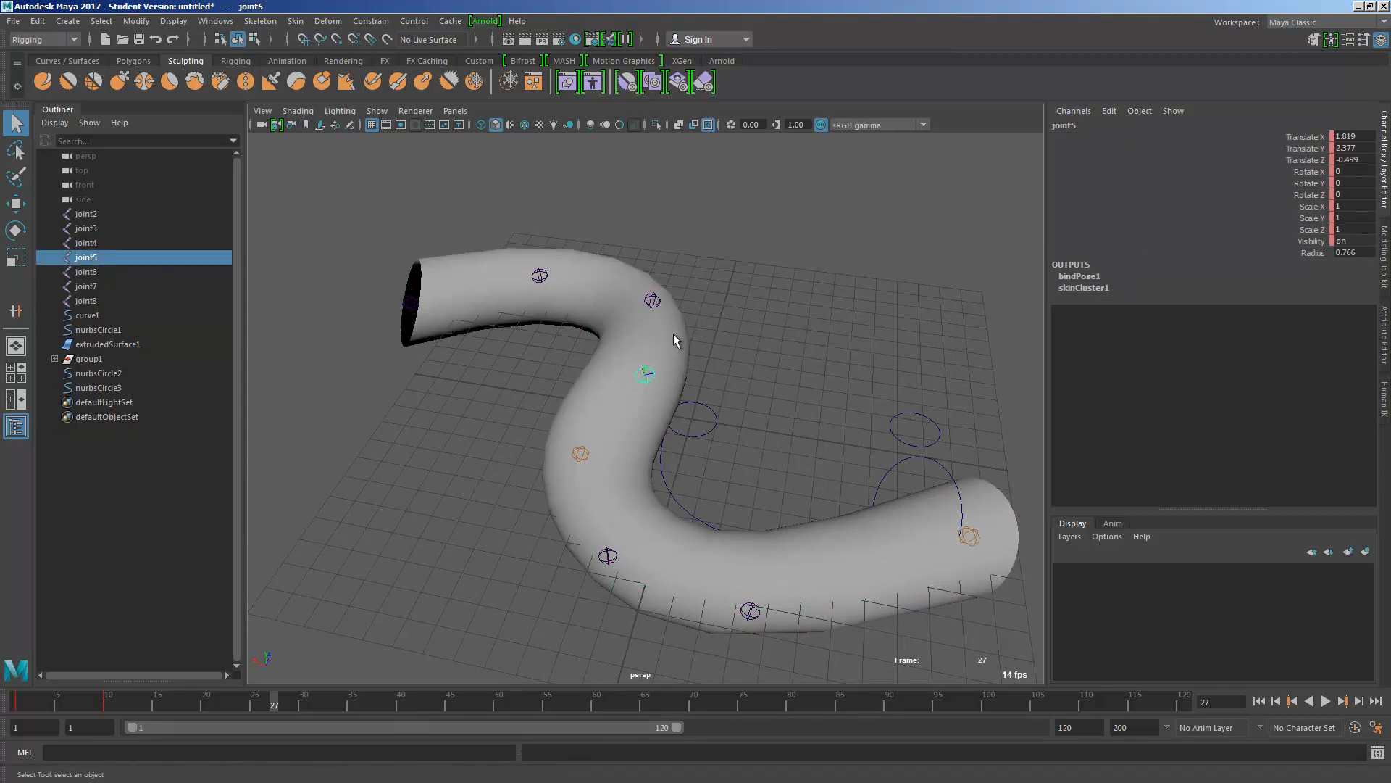
{"action": "left_click", "coordinate": [673, 333]}
{"action": "left_click", "coordinate": [649, 373]}
{"action": "left_click", "coordinate": [667, 349], "text": "shift"}
{"action": "left_click_drag", "start_coordinate": [666, 349], "coordinate": [616, 319], "text": "alt"}
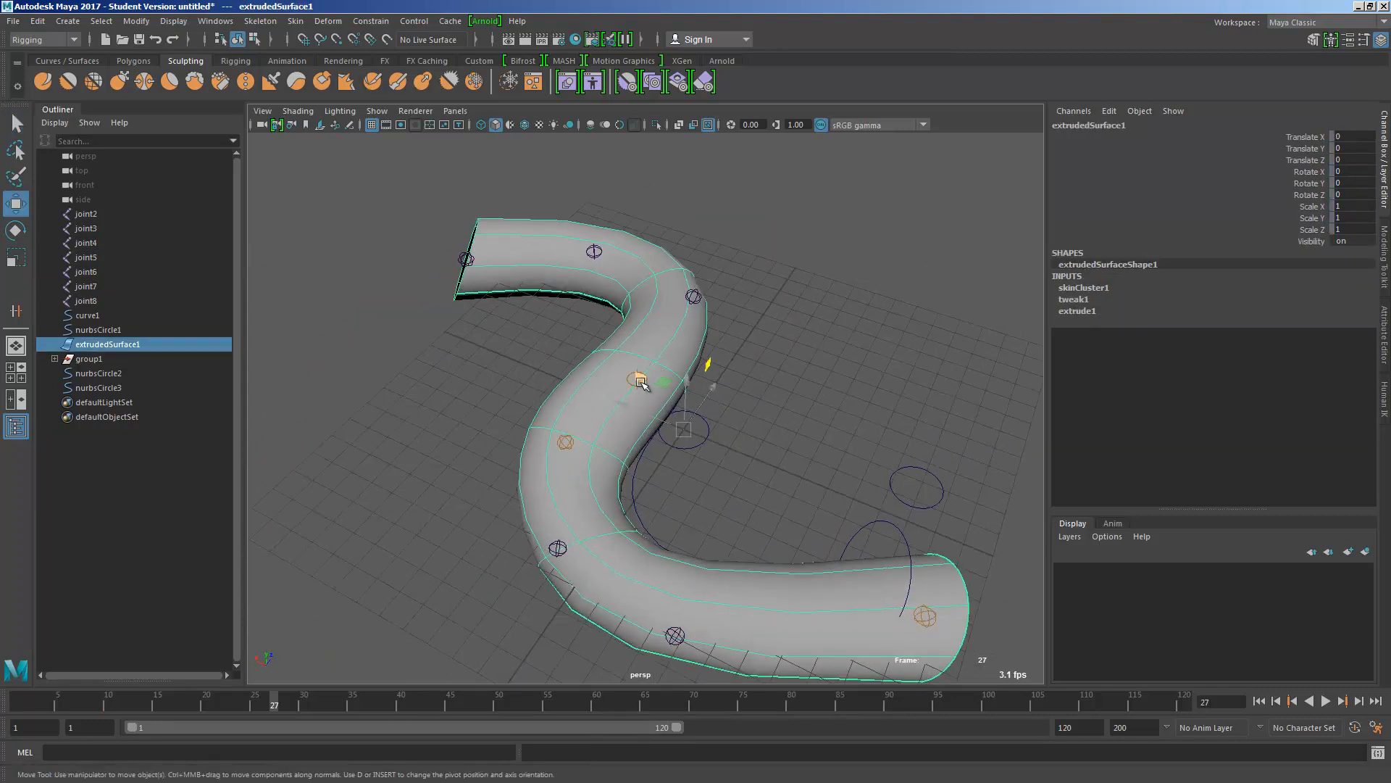
{"action": "key", "text": "w"}
{"action": "left_click", "coordinate": [639, 377]}
{"action": "left_click_drag", "start_coordinate": [642, 382], "coordinate": [758, 390]}
{"action": "left_click", "coordinate": [734, 344]}
Select the extruded surface and start painting the skin weights of its skinCluster
{"action": "key", "text": "q"}
{"action": "left_click_drag", "start_coordinate": [668, 376], "coordinate": [656, 327], "text": "alt"}
{"action": "left_click", "coordinate": [683, 323]}
{"action": "right_click", "coordinate": [714, 333]}
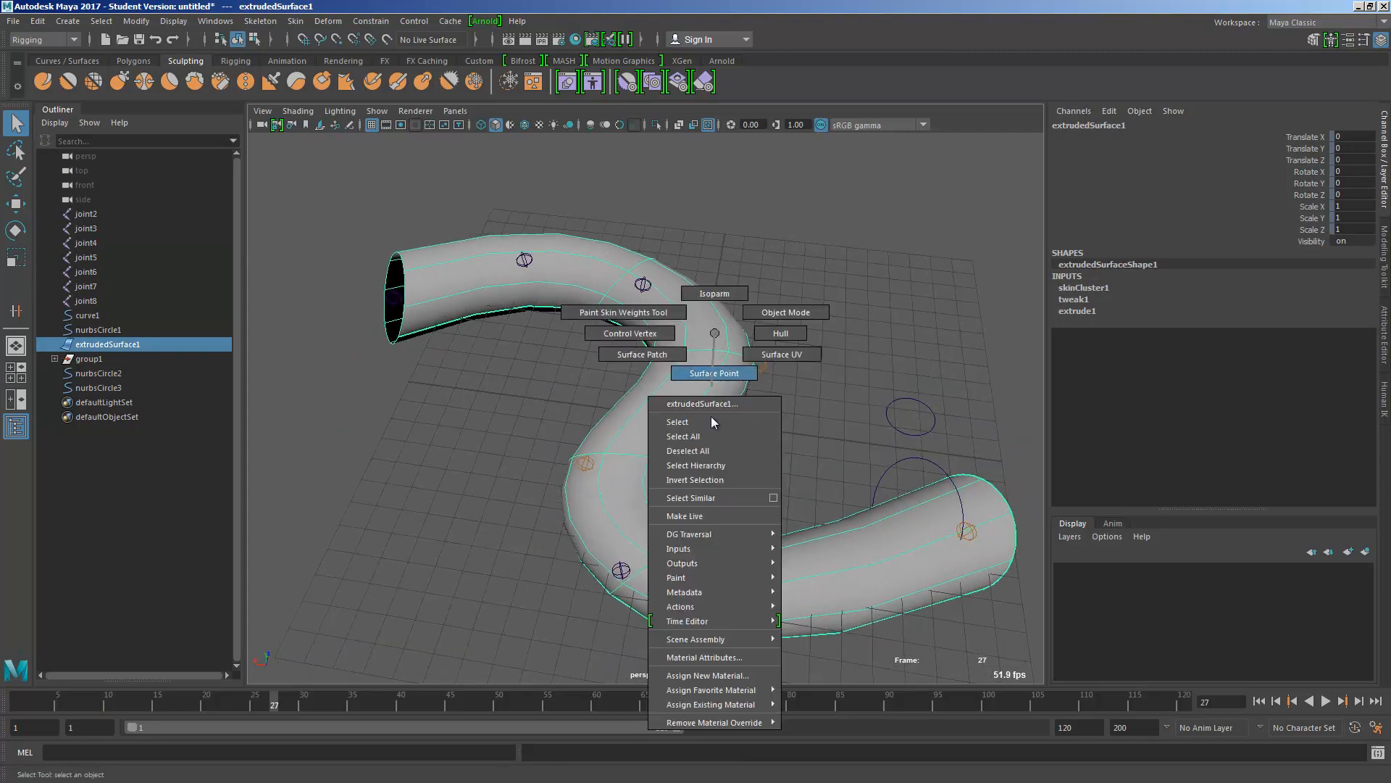
{"action": "mouse_move", "coordinate": [734, 577]}
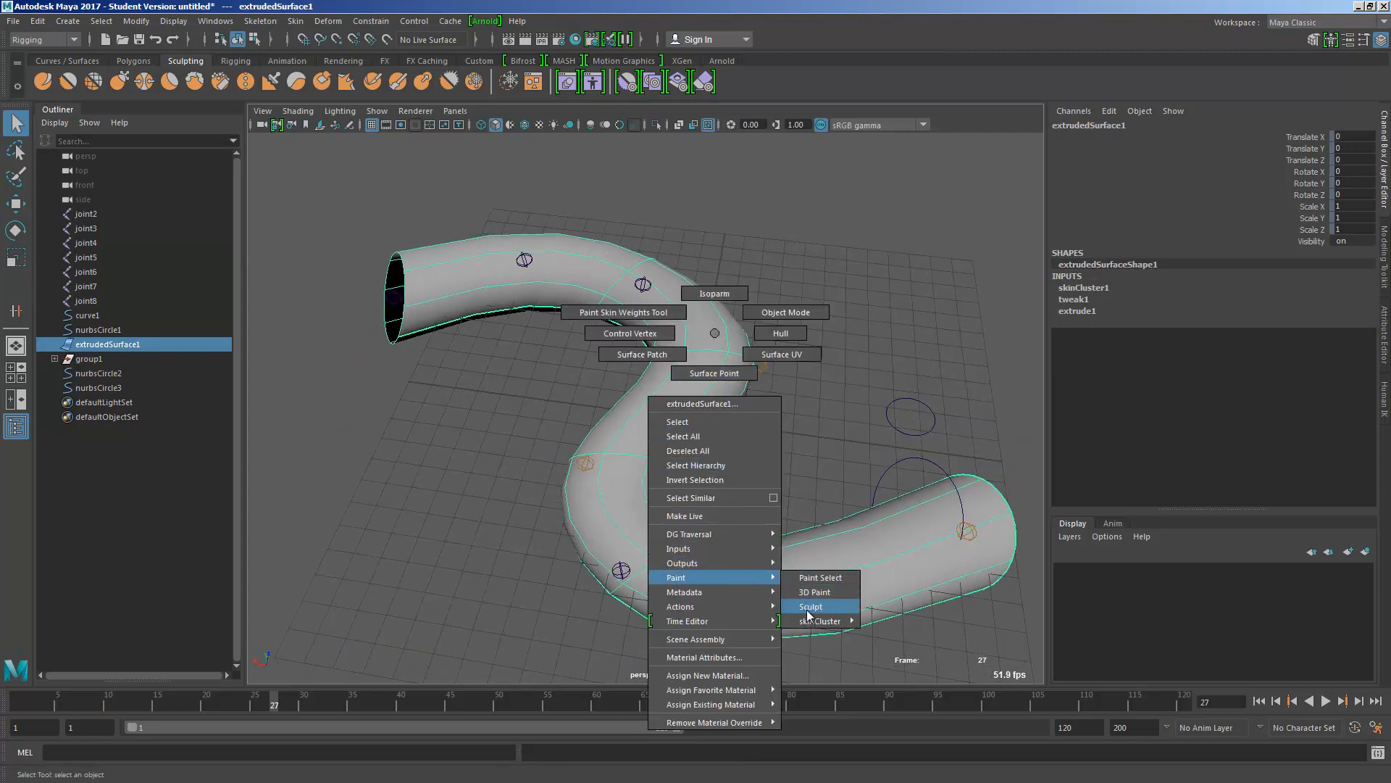
{"action": "mouse_move", "coordinate": [810, 618]}
{"action": "left_click", "coordinate": [892, 621]}
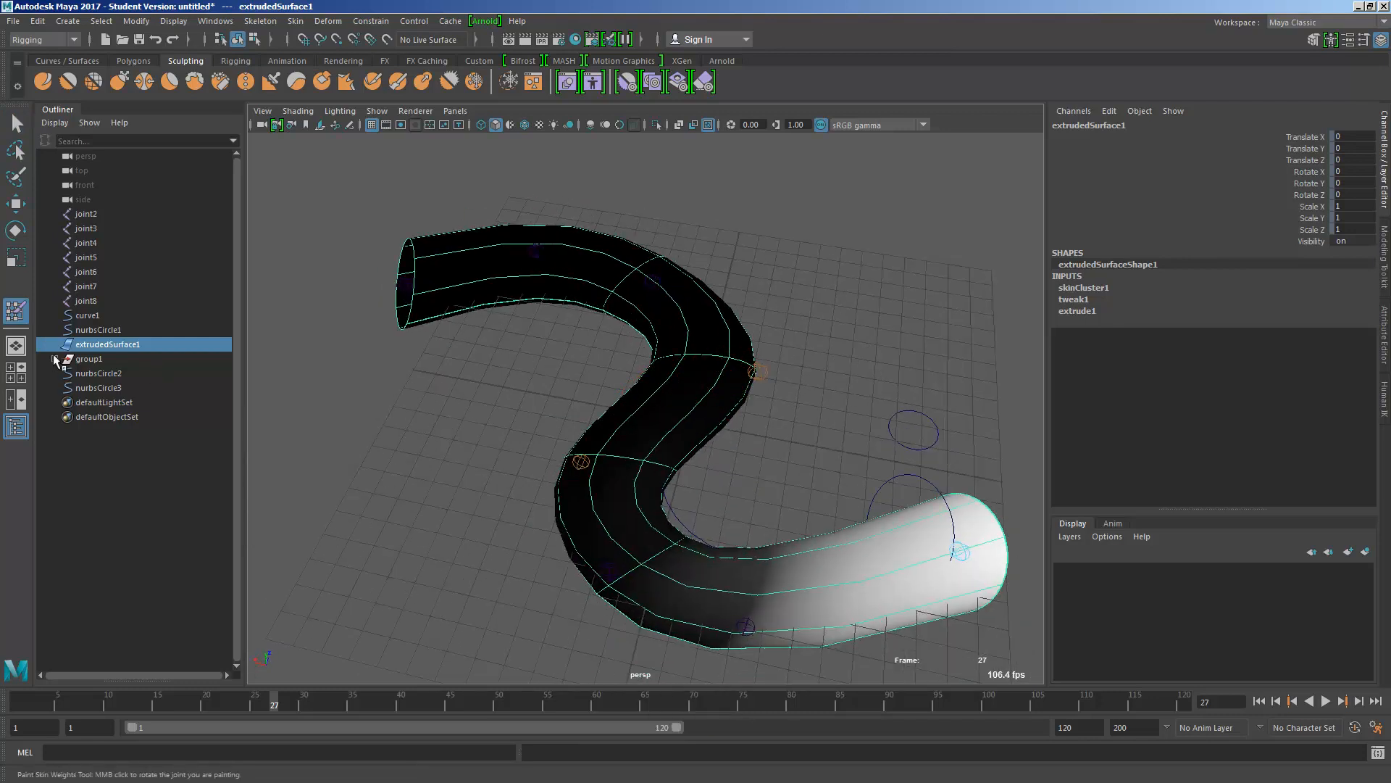
Open the Paint Skin Weights tool settings and examine the influence of joint4, joint6 and joint5 around the tube
{"action": "double_click", "coordinate": [17, 315]}
{"action": "left_click", "coordinate": [217, 298]}
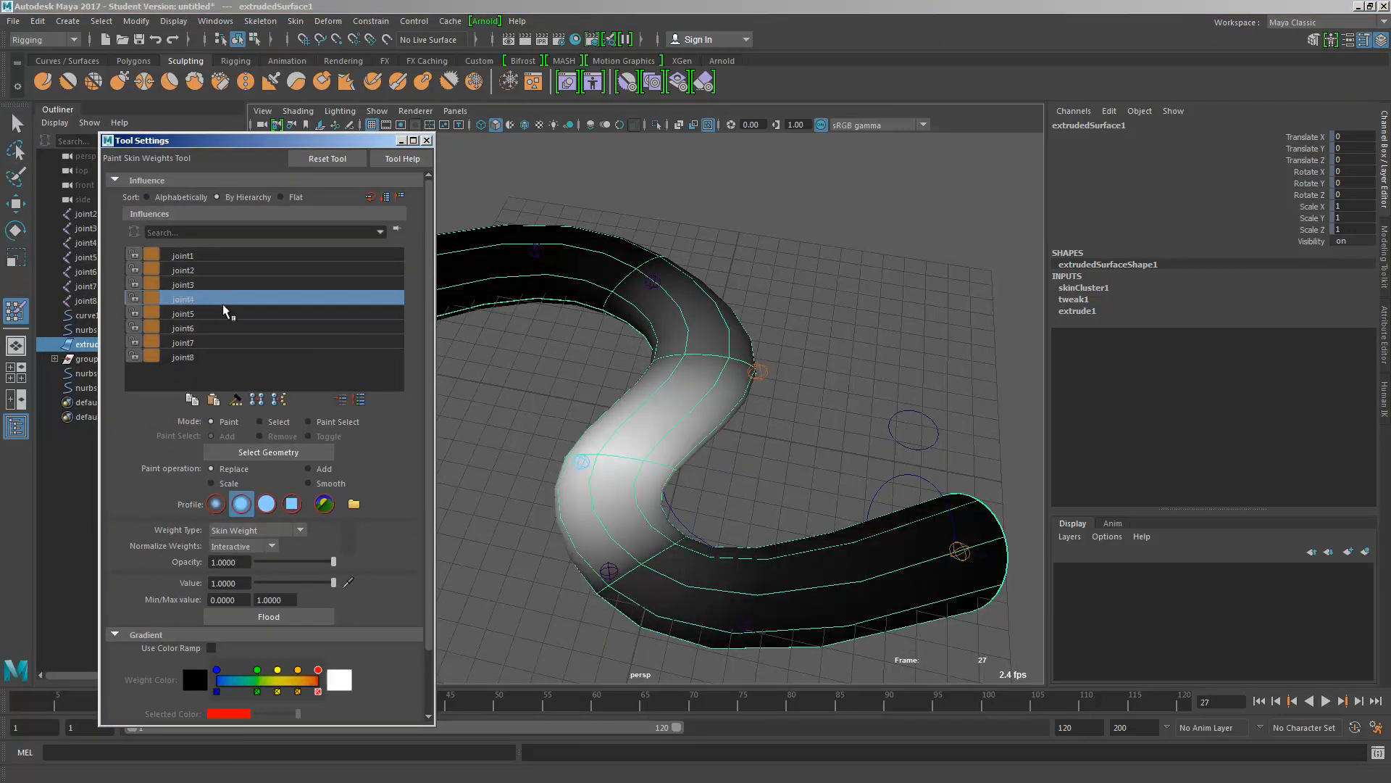
{"action": "left_click", "coordinate": [218, 328]}
{"action": "left_click", "coordinate": [217, 313]}
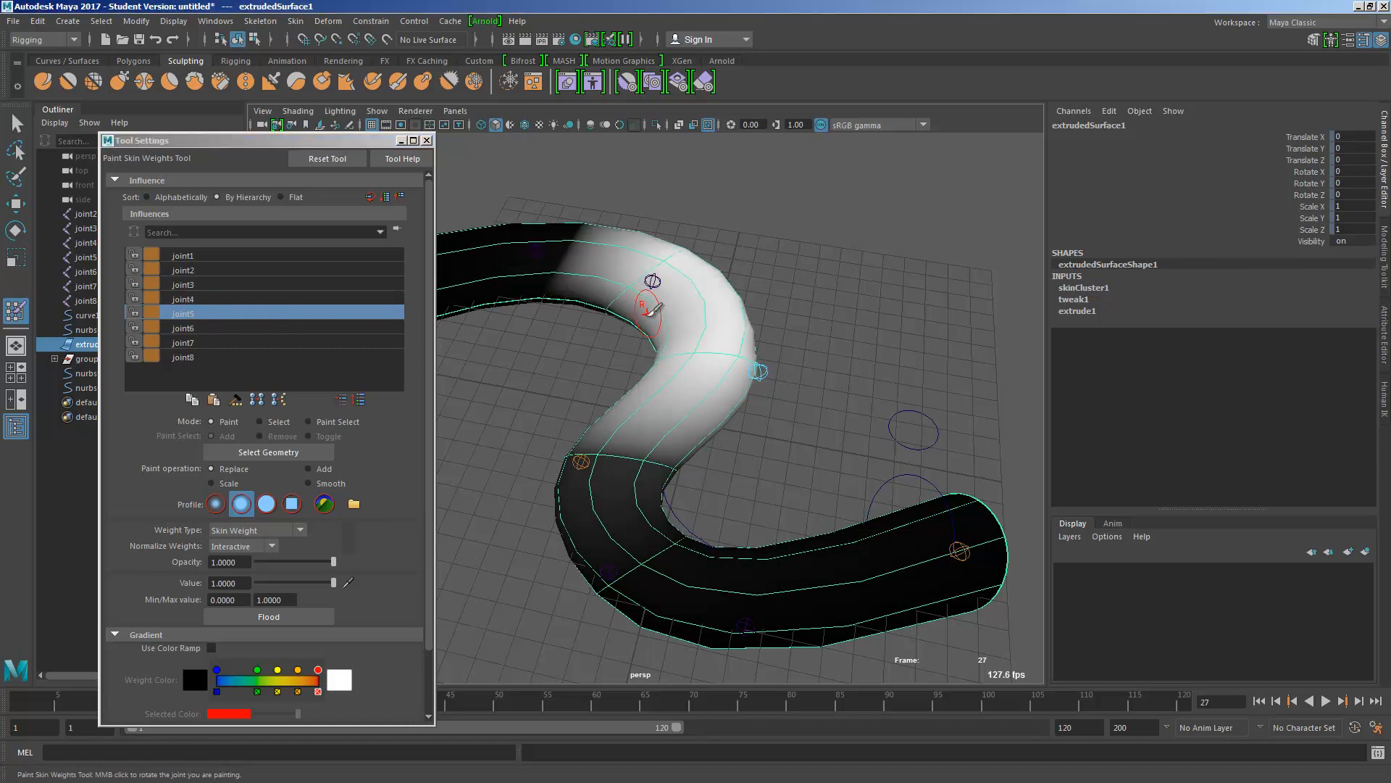
{"action": "mouse_move", "coordinate": [653, 286]}
{"action": "left_mouse_down", "text": "alt"}
{"action": "mouse_move", "coordinate": [662, 335]}
{"action": "mouse_move", "coordinate": [607, 333]}
{"action": "mouse_move", "coordinate": [652, 453]}
{"action": "mouse_move", "coordinate": [707, 479]}
{"action": "mouse_move", "coordinate": [543, 435]}
{"action": "mouse_move", "coordinate": [641, 408]}
{"action": "left_mouse_up", "text": "alt"}
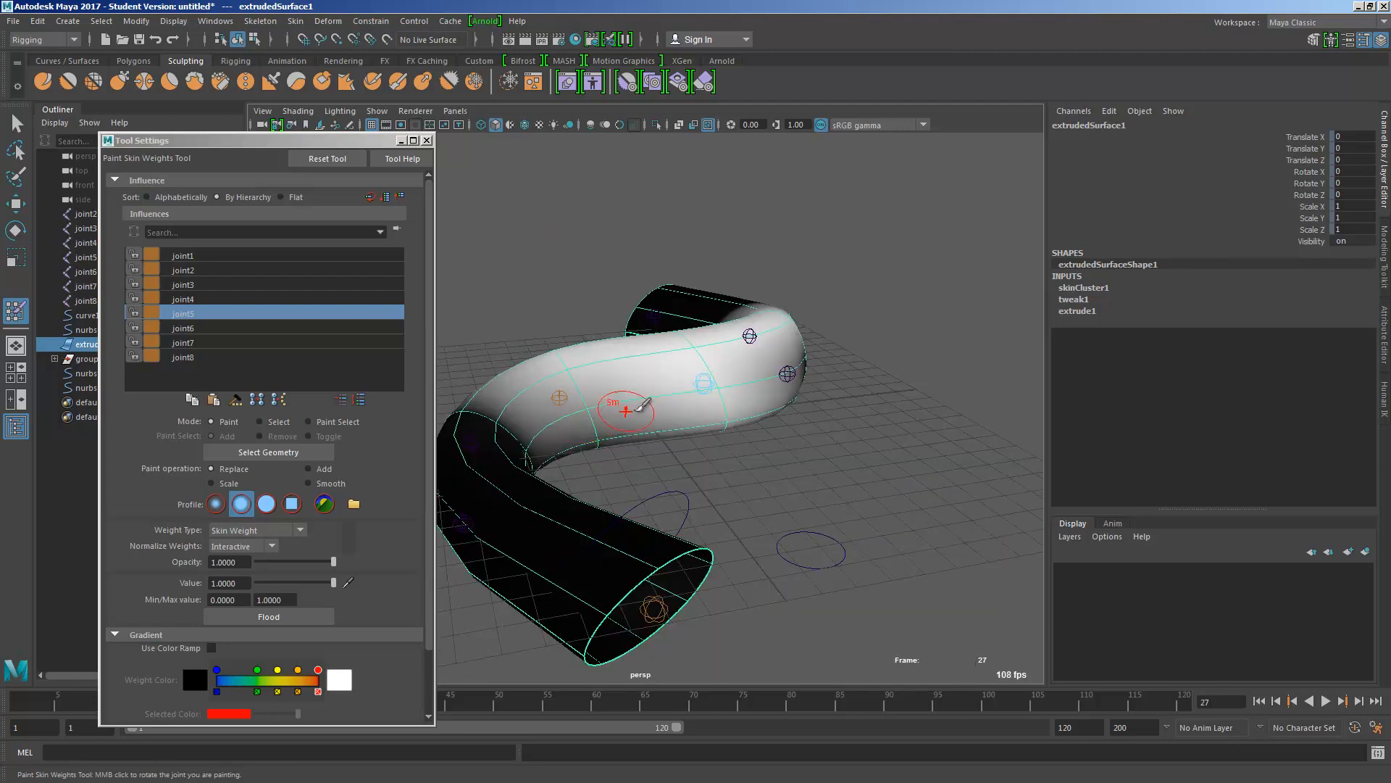
{"action": "mouse_move", "coordinate": [627, 458]}
{"action": "left_mouse_down", "text": "alt"}
{"action": "mouse_move", "coordinate": [553, 355]}
{"action": "mouse_move", "coordinate": [609, 388]}
{"action": "left_mouse_up", "text": "alt"}
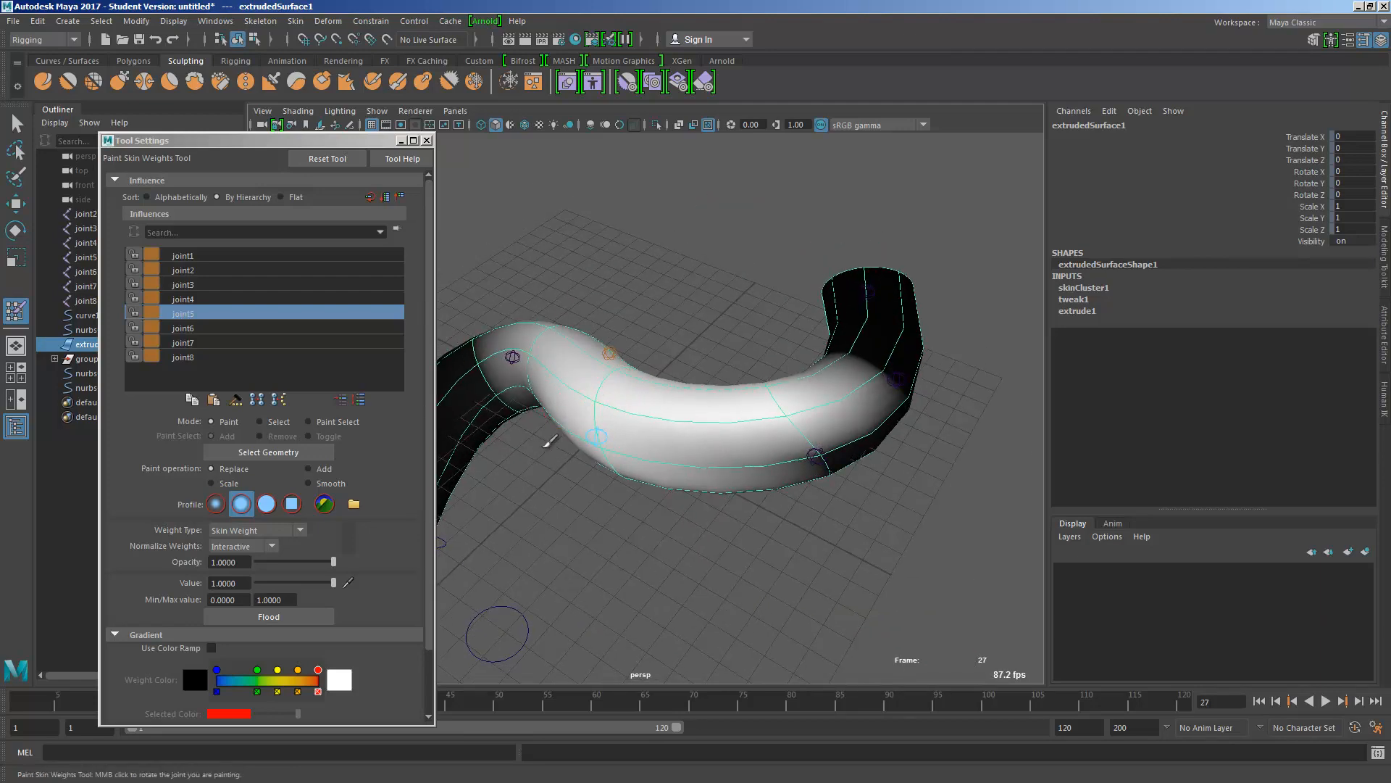
{"action": "left_click_drag", "start_coordinate": [548, 440], "coordinate": [529, 394], "text": "alt"}
{"action": "mouse_move", "coordinate": [607, 434]}
{"action": "left_mouse_down", "text": "alt"}
{"action": "mouse_move", "coordinate": [667, 437]}
{"action": "mouse_move", "coordinate": [750, 376]}
{"action": "mouse_move", "coordinate": [668, 351]}
{"action": "left_mouse_up", "text": "alt"}
Leave the Paint Skin Weights tool, deselect the surface, and close the tool settings
{"action": "key", "text": "q"}
{"action": "left_click", "coordinate": [660, 367]}
{"action": "scroll", "coordinate": [668, 390], "scroll_direction": "down", "scroll_amount": 4}
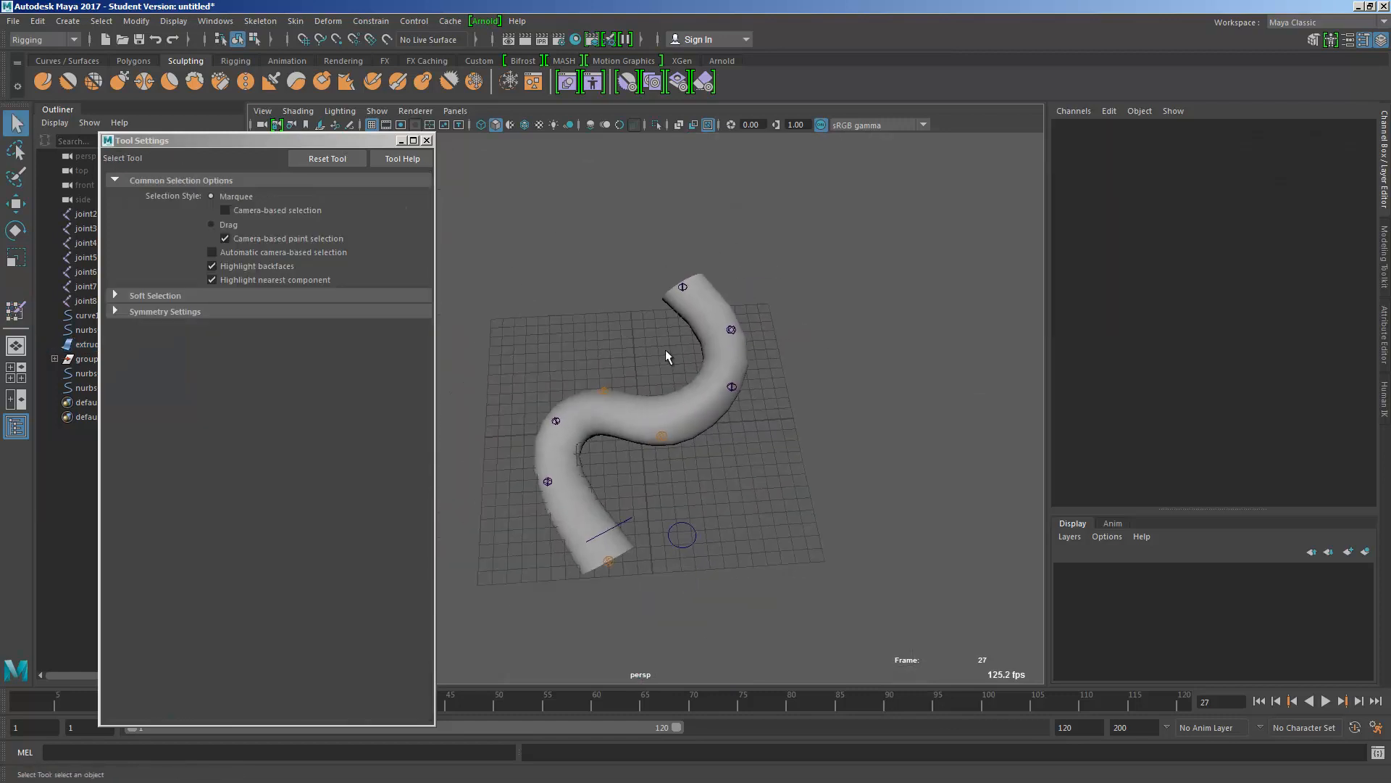
{"action": "left_click", "coordinate": [437, 136]}
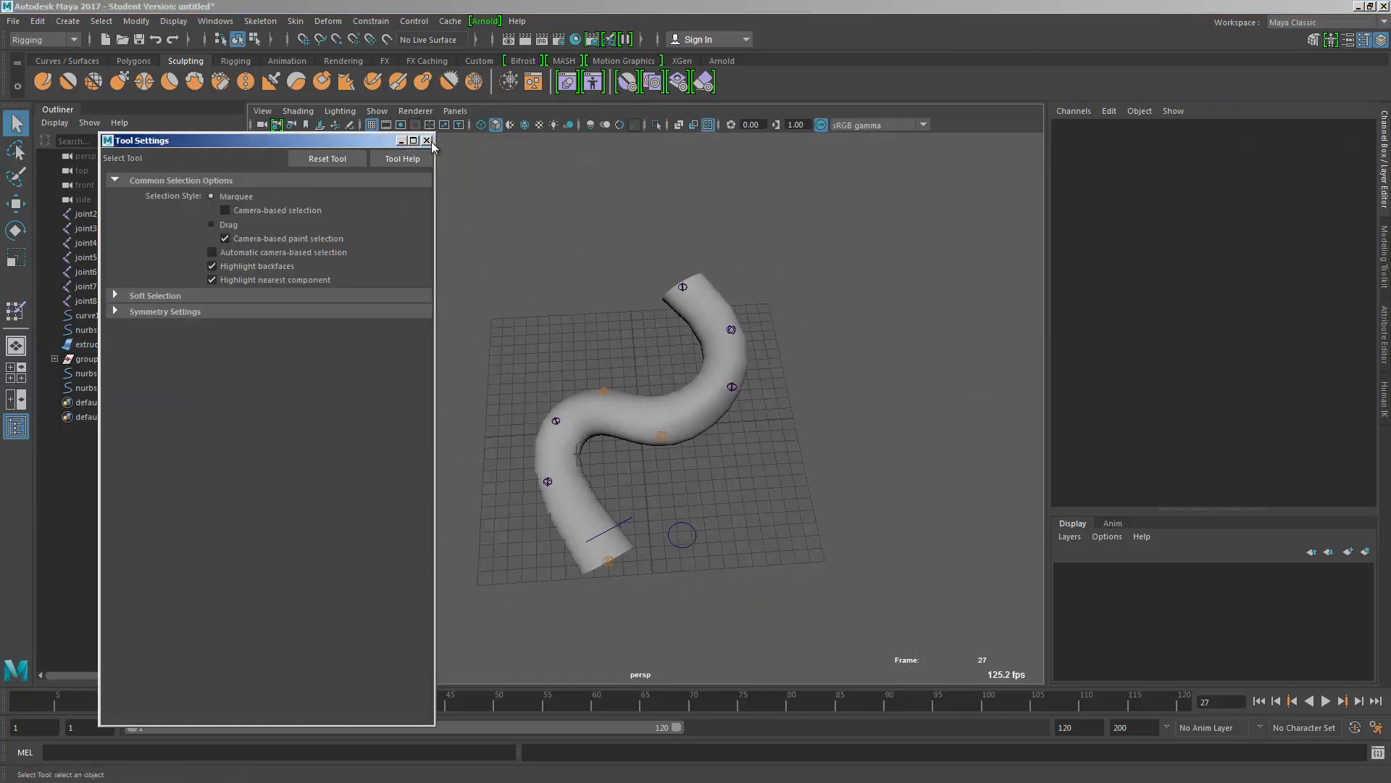
{"action": "left_click", "coordinate": [426, 140]}
{"action": "left_click_drag", "start_coordinate": [503, 214], "coordinate": [781, 463], "text": "alt"}
{"action": "key", "text": "space"}
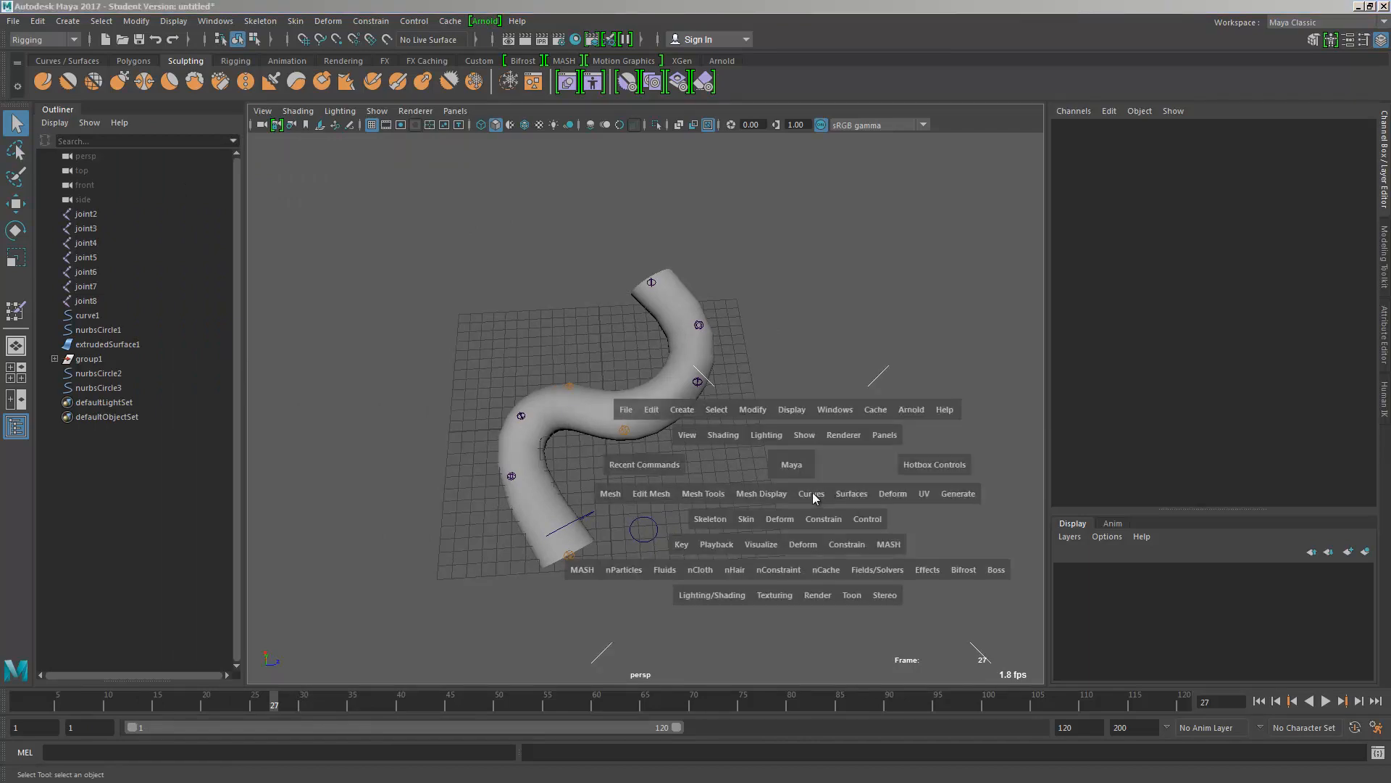
{"action": "key", "text": "space"}
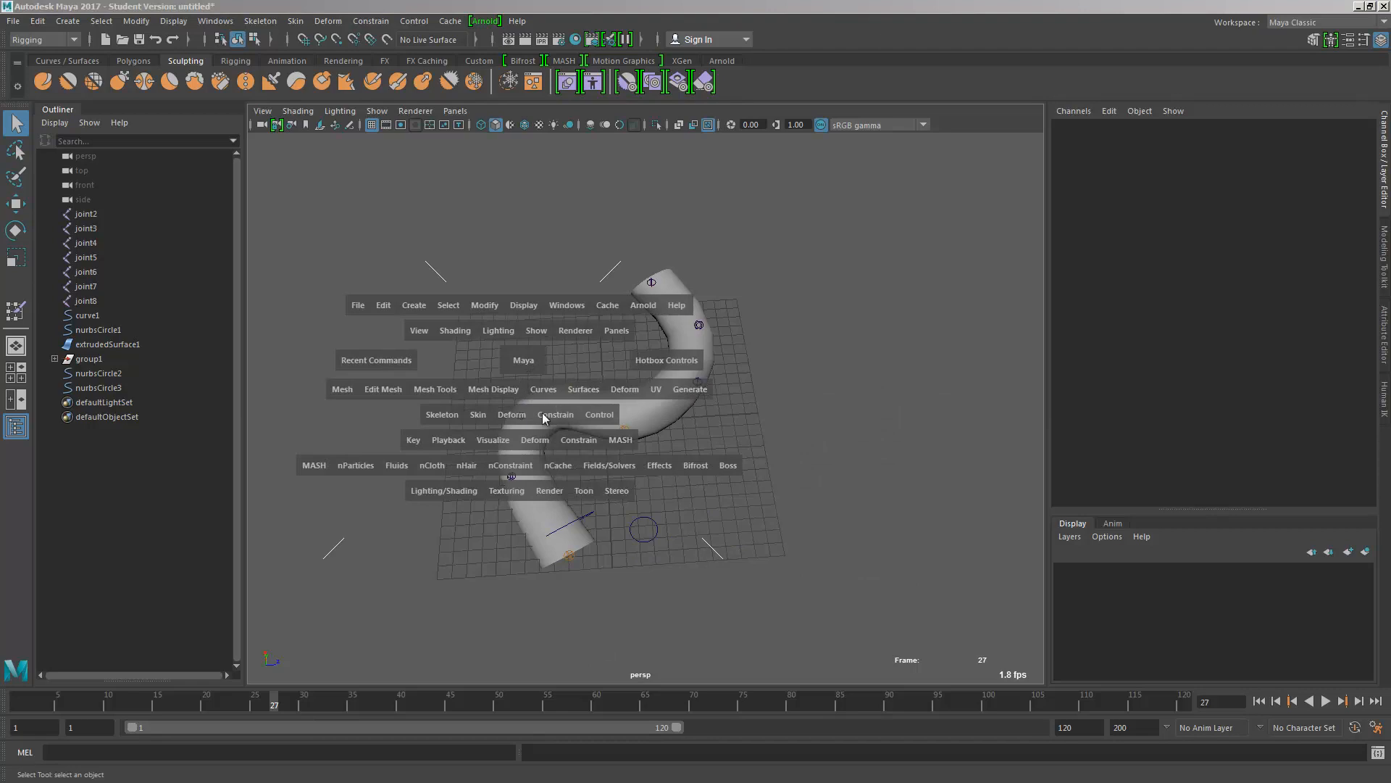
Draw a bent chain of three joints in the empty space beside the tube and complete the skeleton
{"action": "left_click", "coordinate": [455, 415]}
{"action": "left_click", "coordinate": [480, 456]}
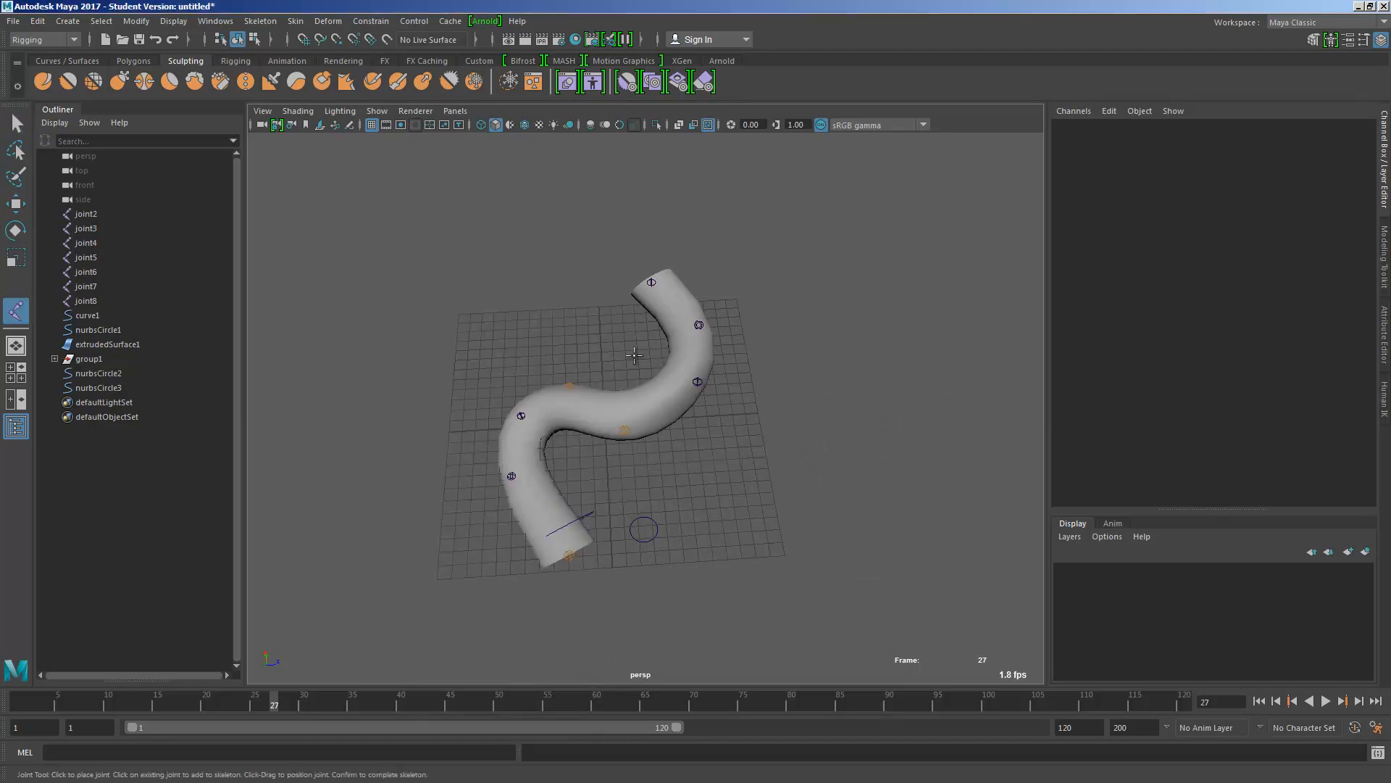
{"action": "middle_click_drag", "start_coordinate": [756, 302], "coordinate": [624, 314], "text": "alt"}
{"action": "left_click", "coordinate": [683, 260]}
{"action": "left_click", "coordinate": [654, 351]}
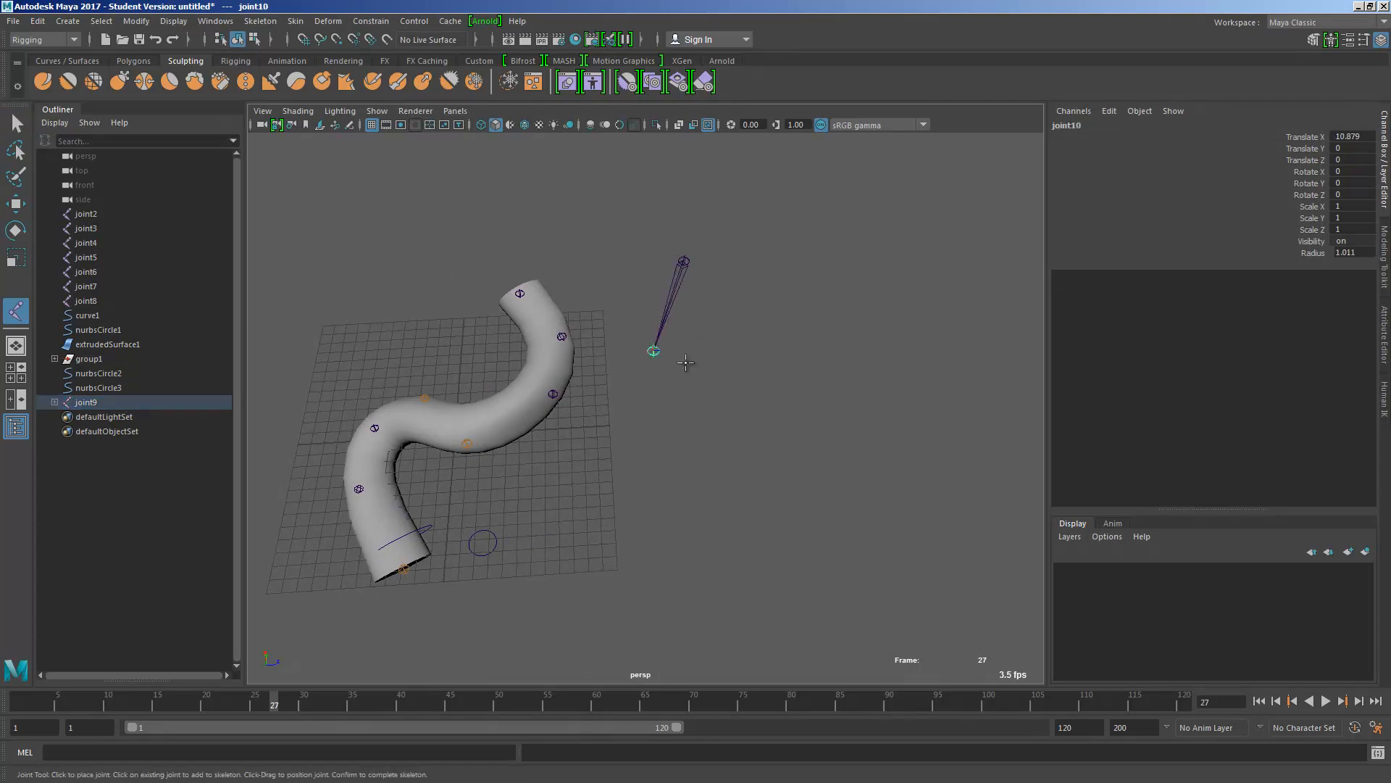
{"action": "left_click", "coordinate": [727, 440]}
{"action": "key", "text": "Return"}
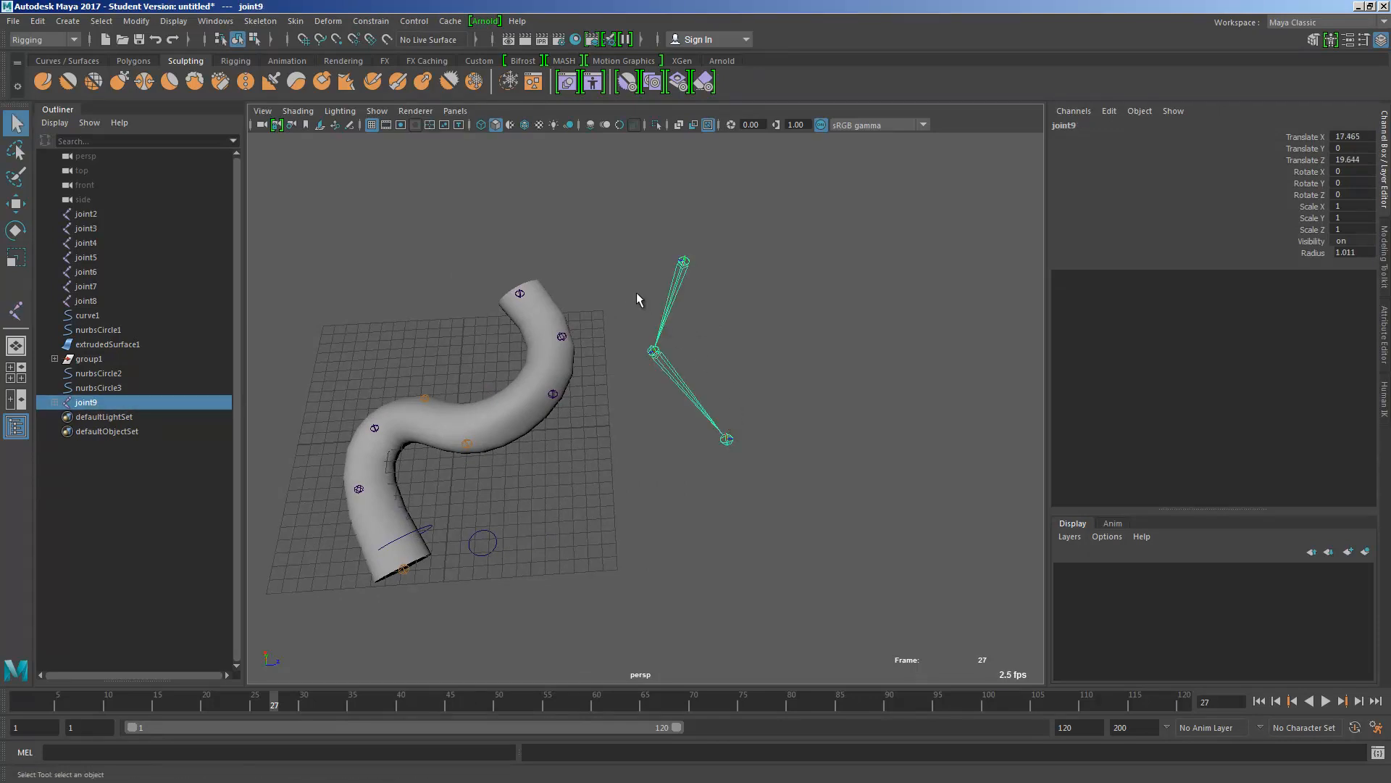
Create an IK handle along the new joint chain, ending at its last joint, and deselect it
{"action": "key", "text": "space"}
{"action": "left_click", "coordinate": [558, 350]}
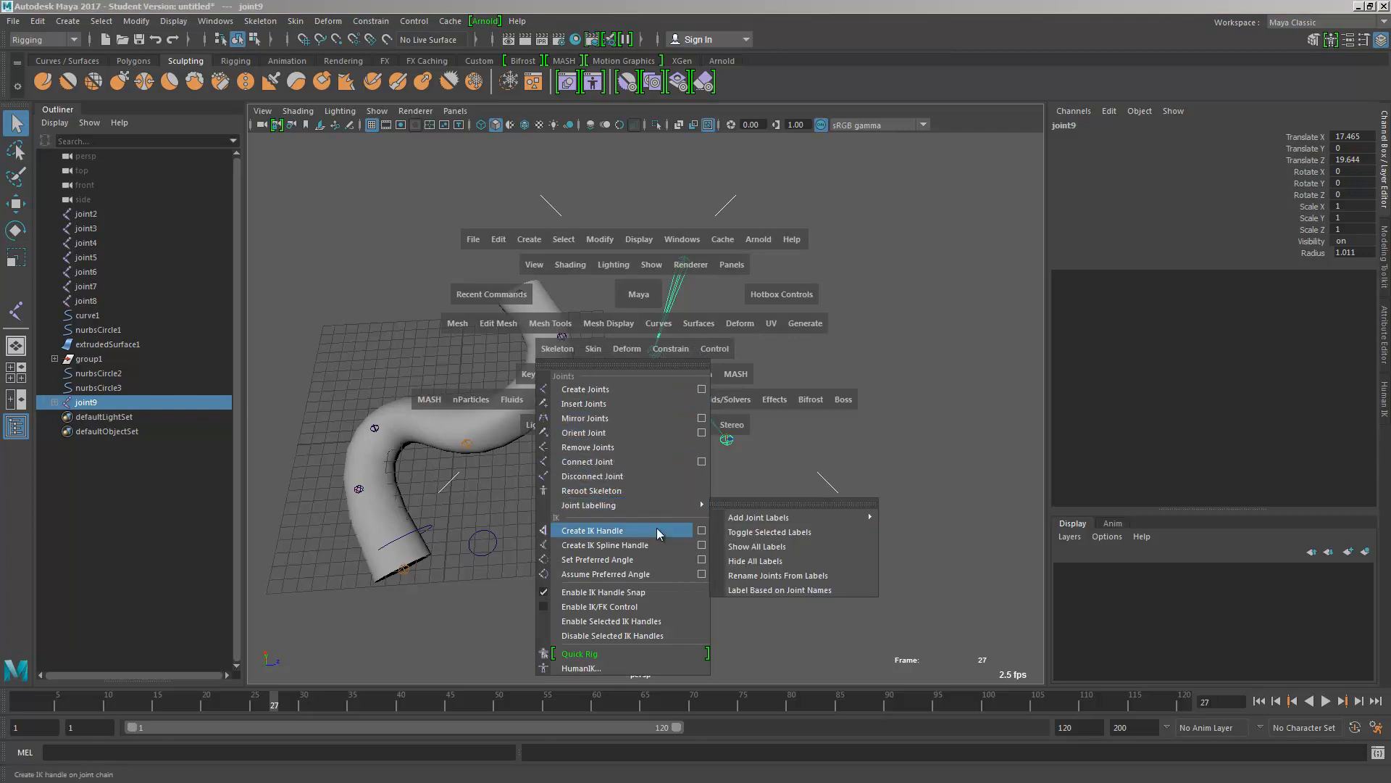
{"action": "left_click", "coordinate": [620, 529]}
{"action": "left_click", "coordinate": [731, 440]}
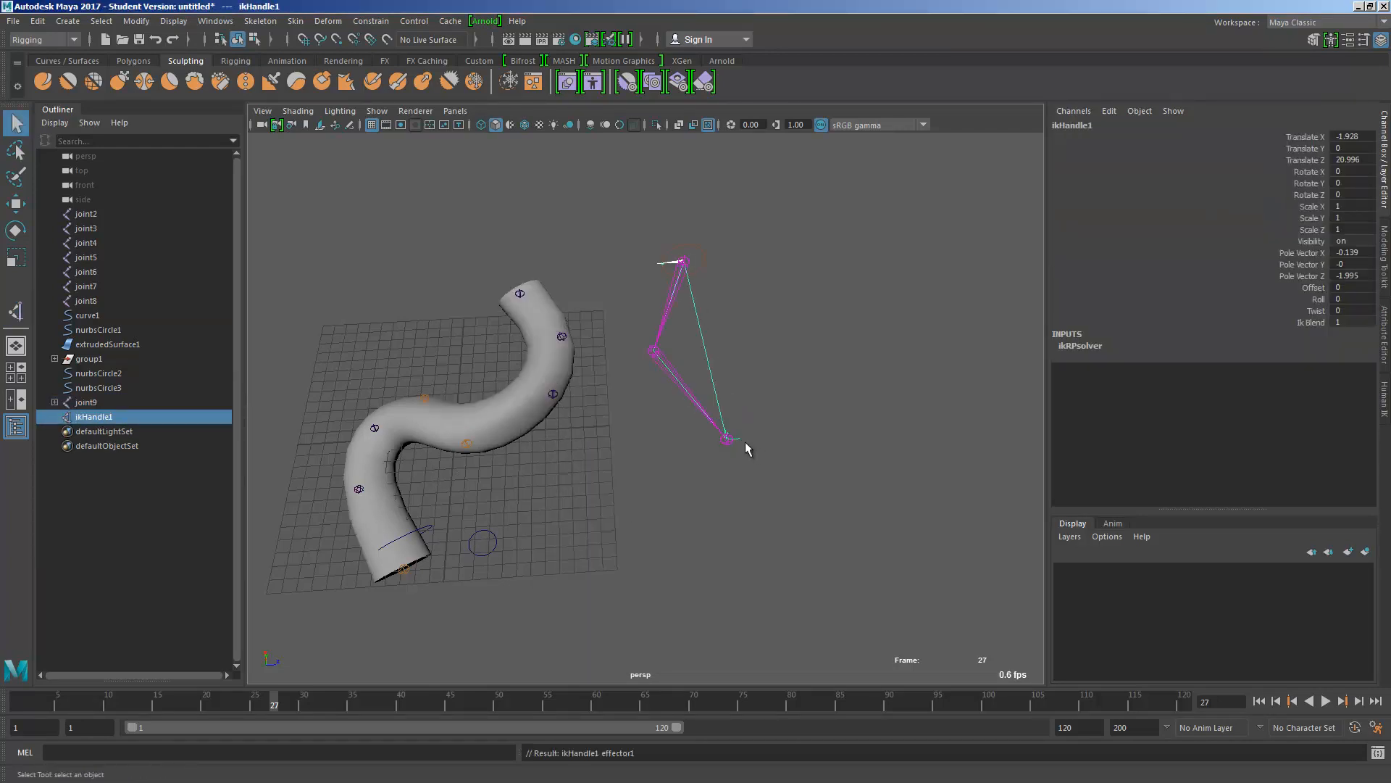
{"action": "key", "text": "w"}
{"action": "left_click", "coordinate": [738, 485]}
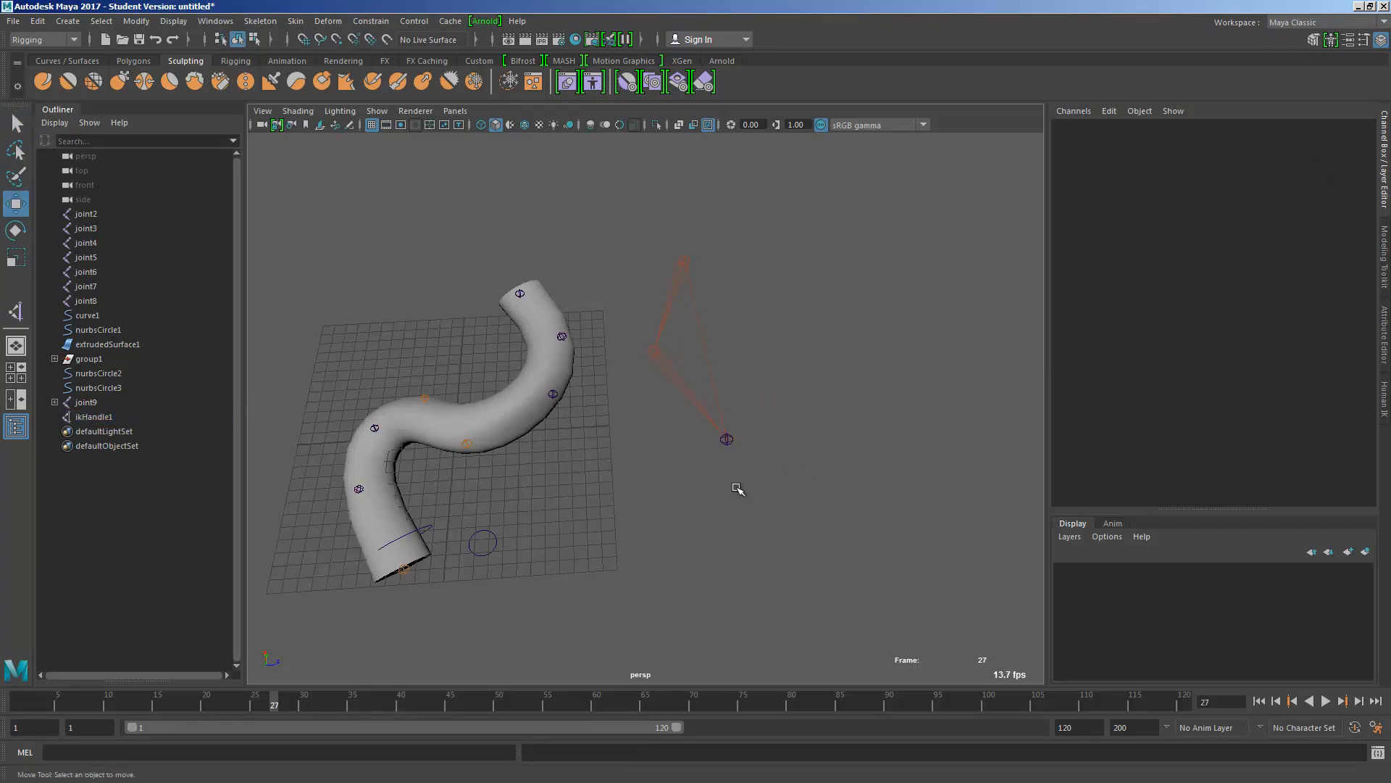
Create a NURBS circle with nothing else selected
{"action": "key", "text": "space"}
{"action": "left_click", "coordinate": [700, 400]}
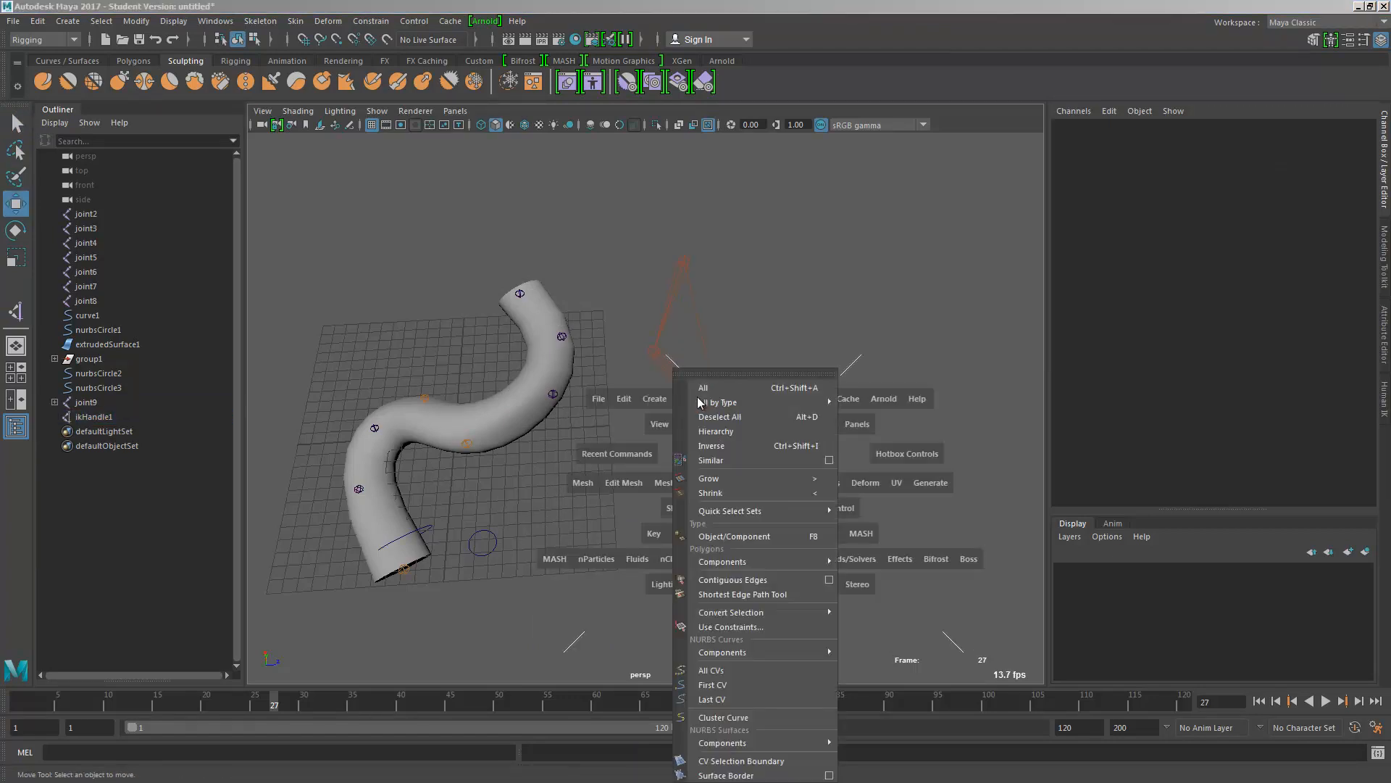
{"action": "key", "text": "space"}
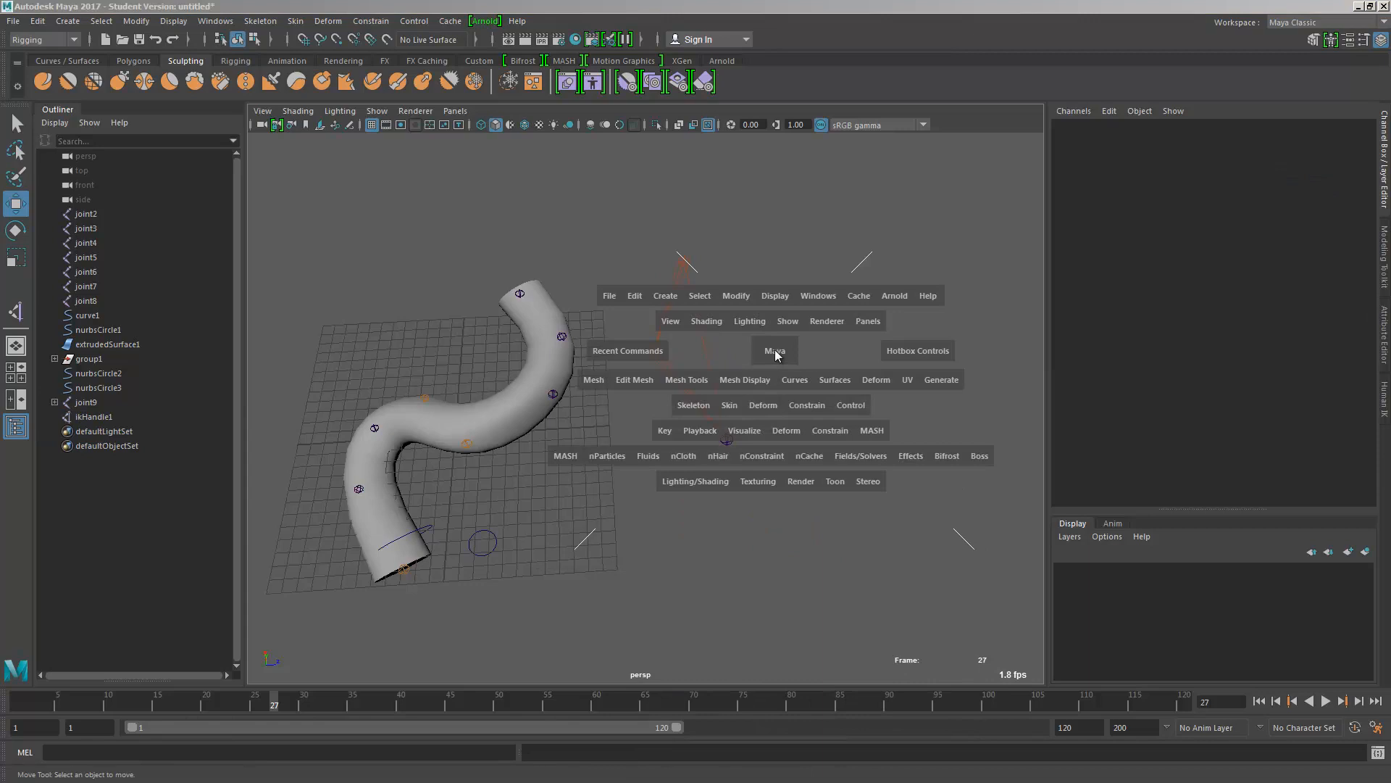
{"action": "left_click", "coordinate": [666, 295]}
{"action": "mouse_move", "coordinate": [725, 336]}
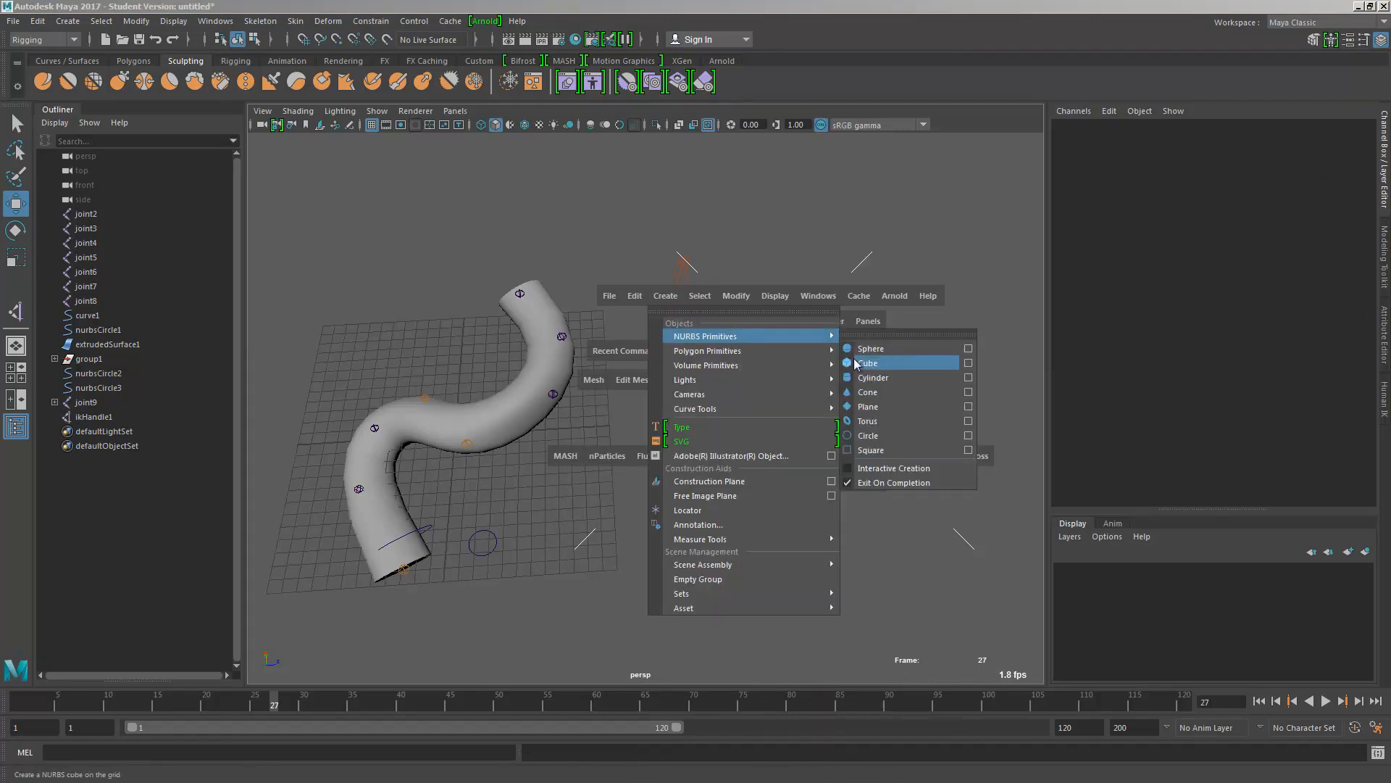
{"action": "left_click", "coordinate": [879, 437]}
{"action": "left_click", "coordinate": [863, 474]}
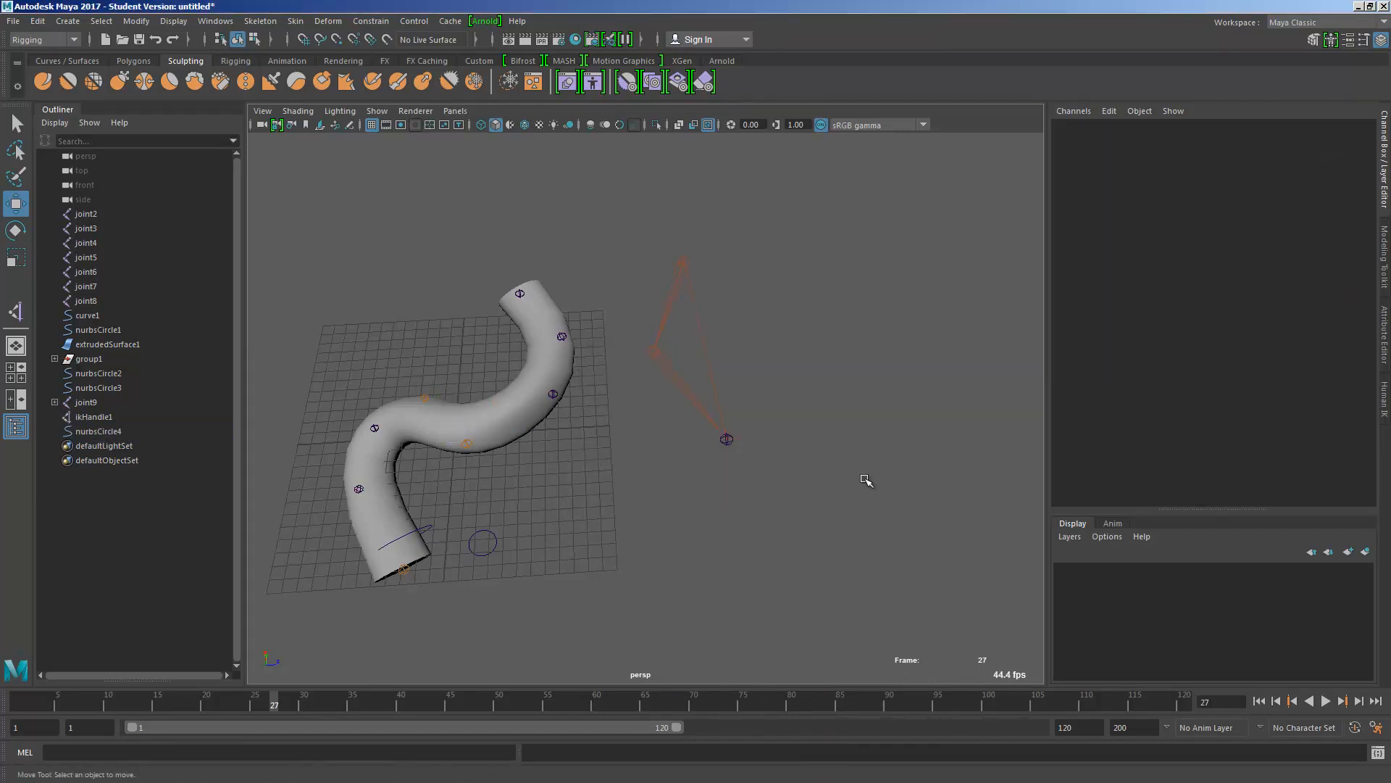
Snap nurbsCircle4 onto the end joint of the IK chain and deselect it
{"action": "left_click", "coordinate": [116, 429]}
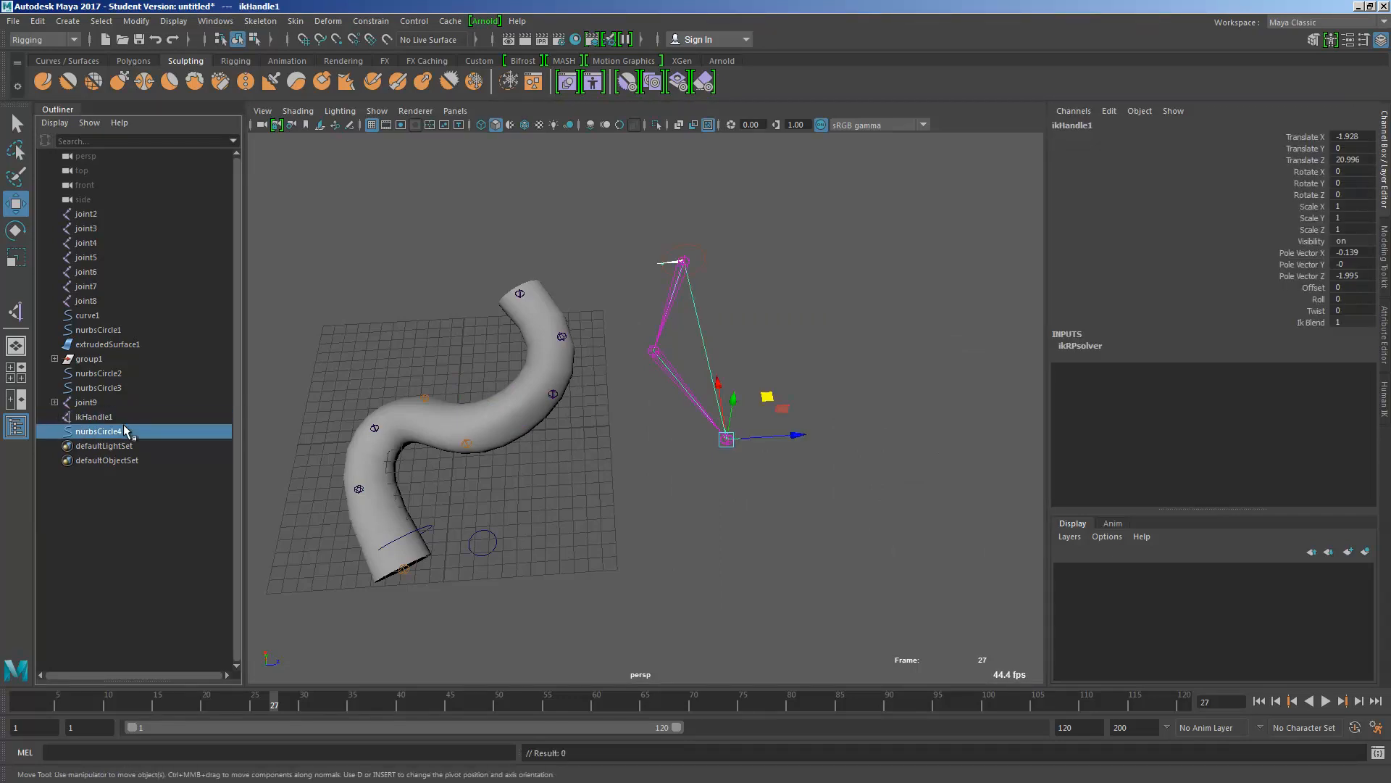
{"action": "middle_click_drag", "start_coordinate": [434, 438], "coordinate": [727, 439]}
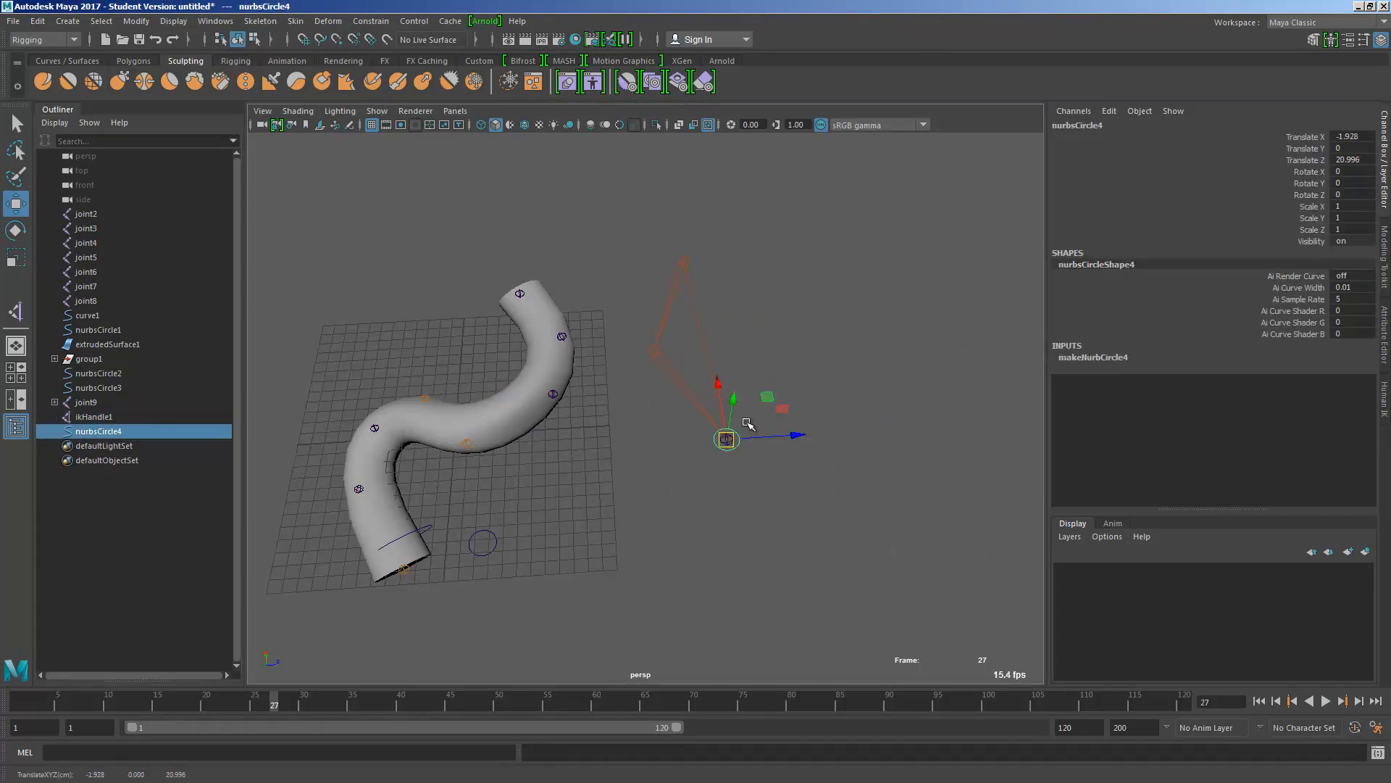
{"action": "key", "text": "q"}
{"action": "left_click", "coordinate": [764, 393]}
{"action": "scroll", "coordinate": [783, 442], "scroll_direction": "up", "scroll_amount": 3}
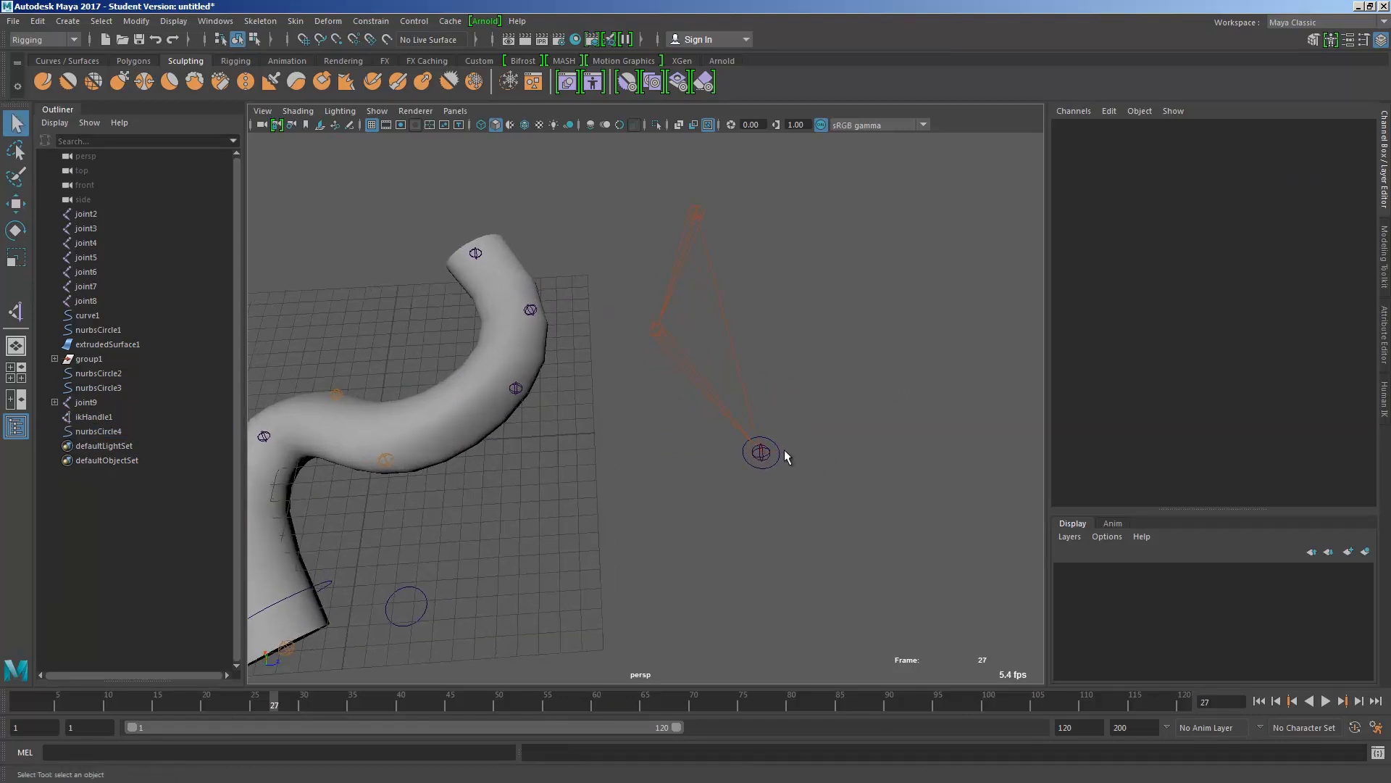
Parent ikHandle1 under nurbsCircle4 and select the circle for moving
{"action": "left_click", "coordinate": [780, 457]}
{"action": "left_click", "coordinate": [780, 445], "text": "shift"}
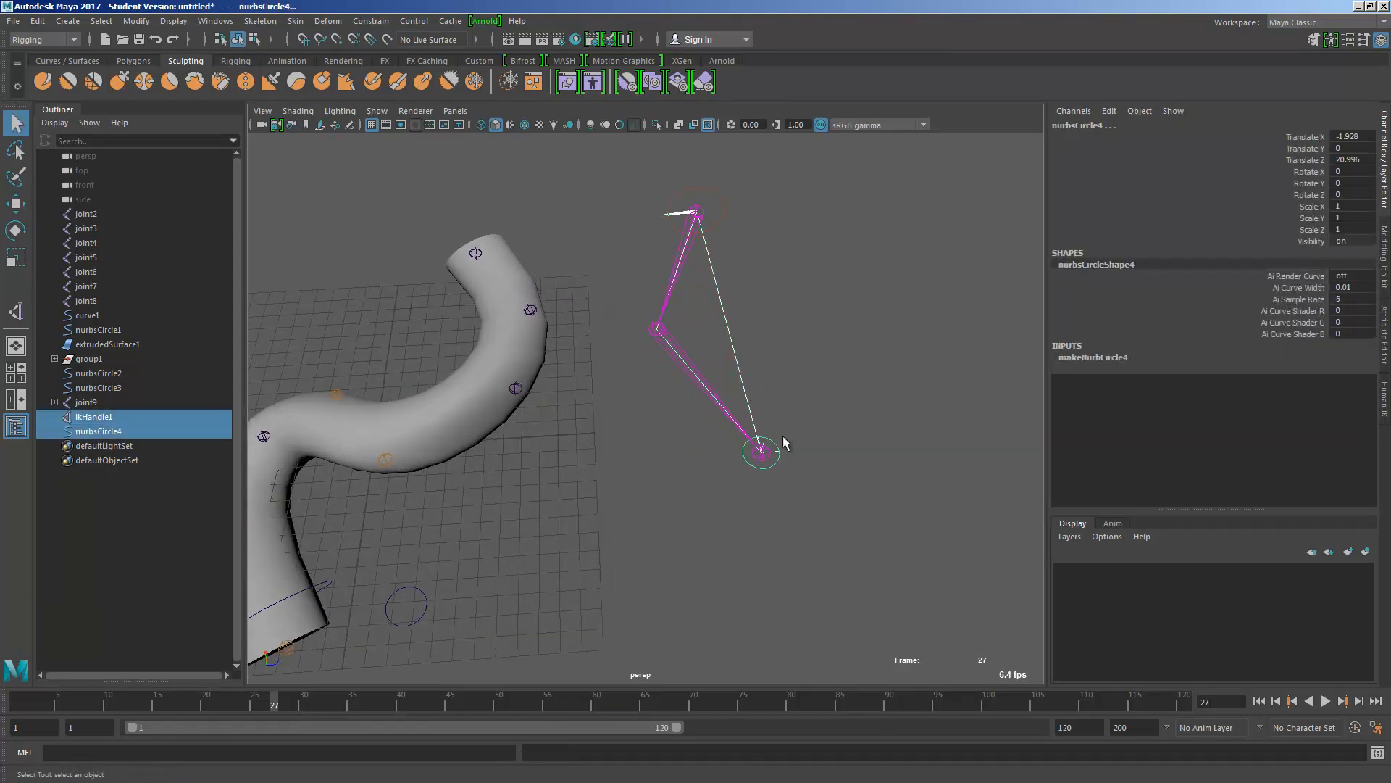
{"action": "key", "text": "p"}
{"action": "left_click", "coordinate": [780, 463]}
{"action": "key", "text": "w"}
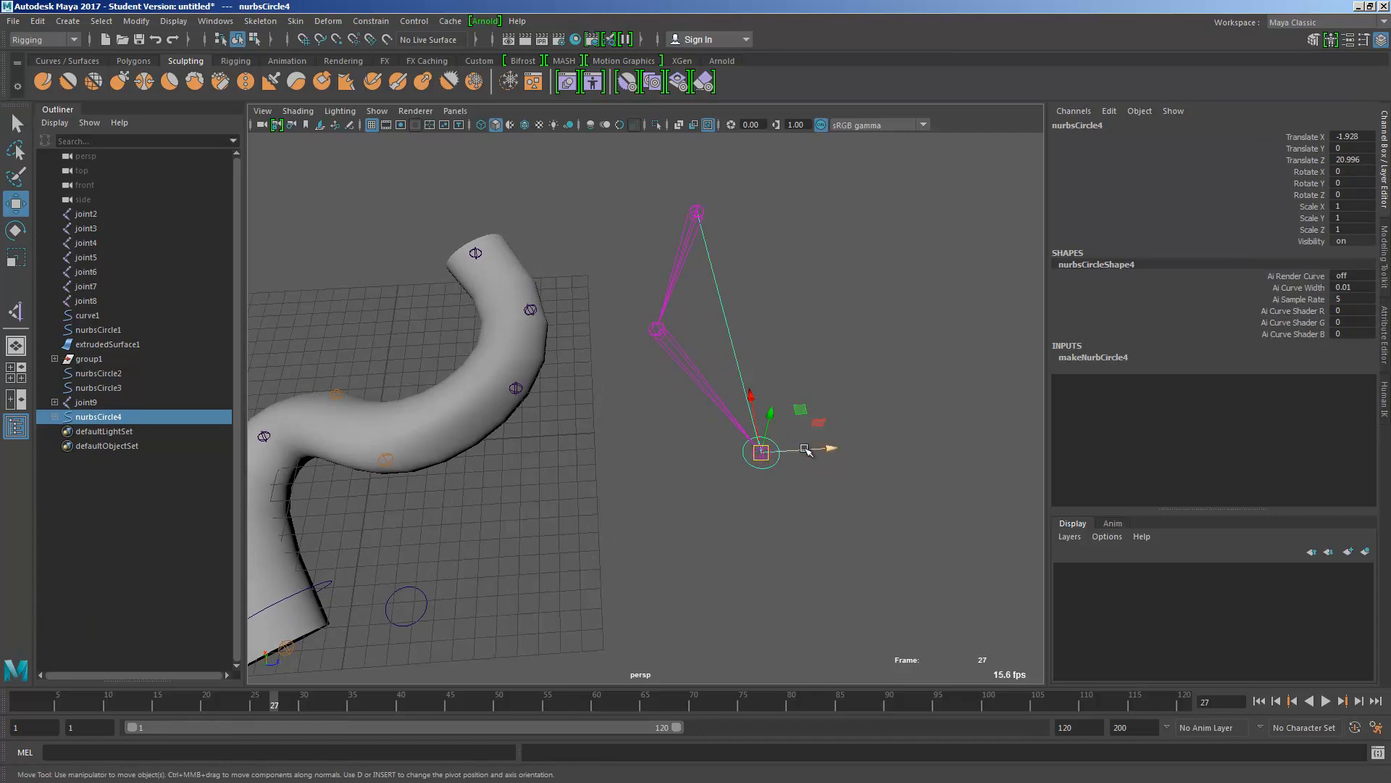
Try grouping nurbsCircle4, undo the grouping, and clear the selection
{"action": "key", "text": "ctrl+g"}
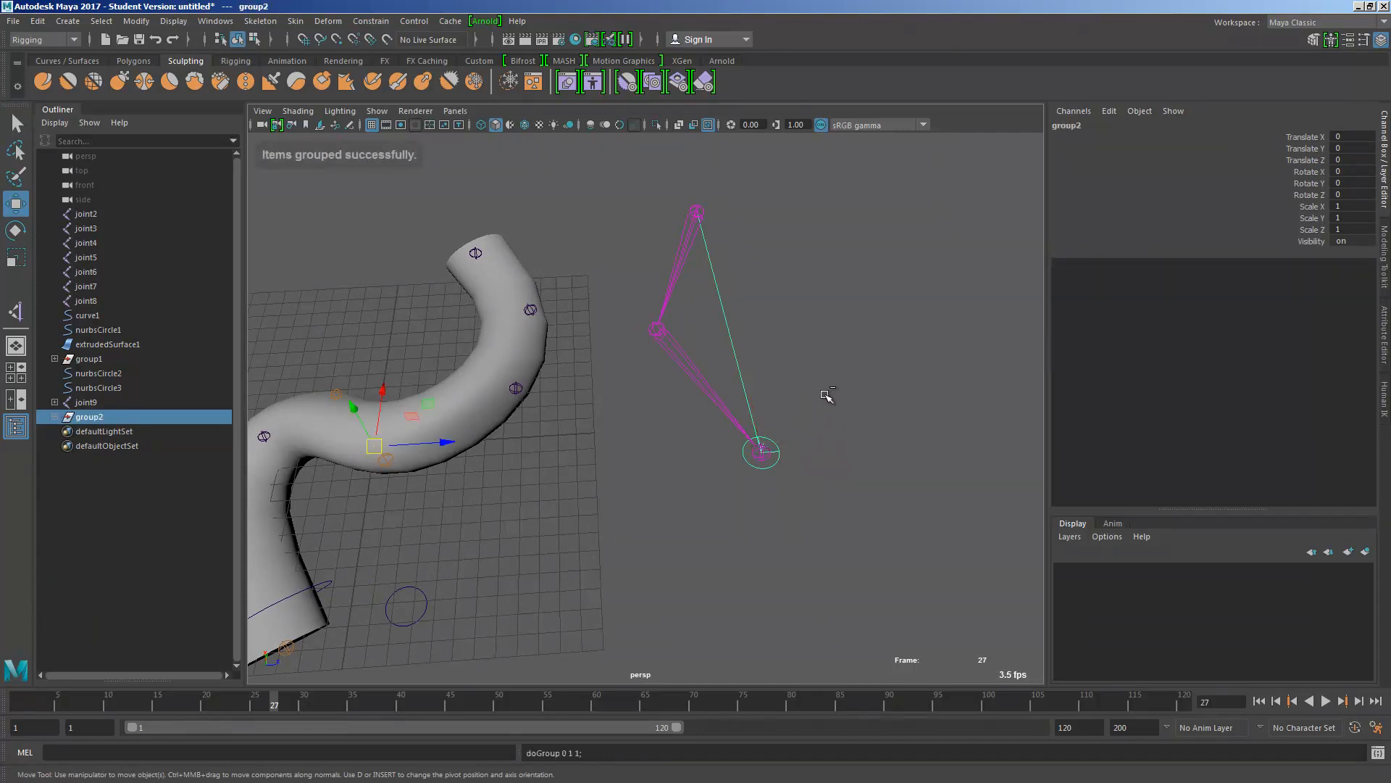
{"action": "key", "text": "ctrl+z"}
{"action": "left_click", "coordinate": [681, 400]}
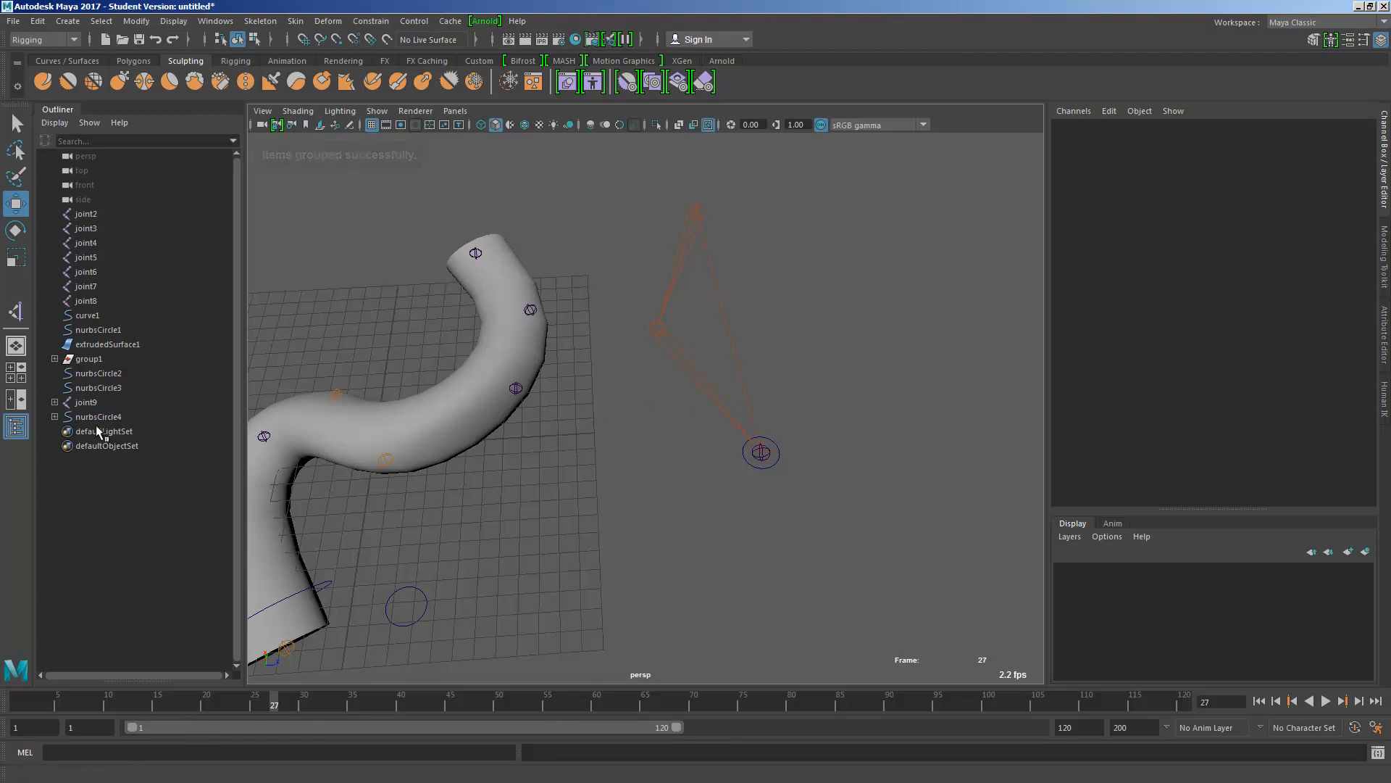
Create an empty group, parent it under nurbsCircle4, and expand the circle's hierarchy
{"action": "key", "text": "ctrl+g"}
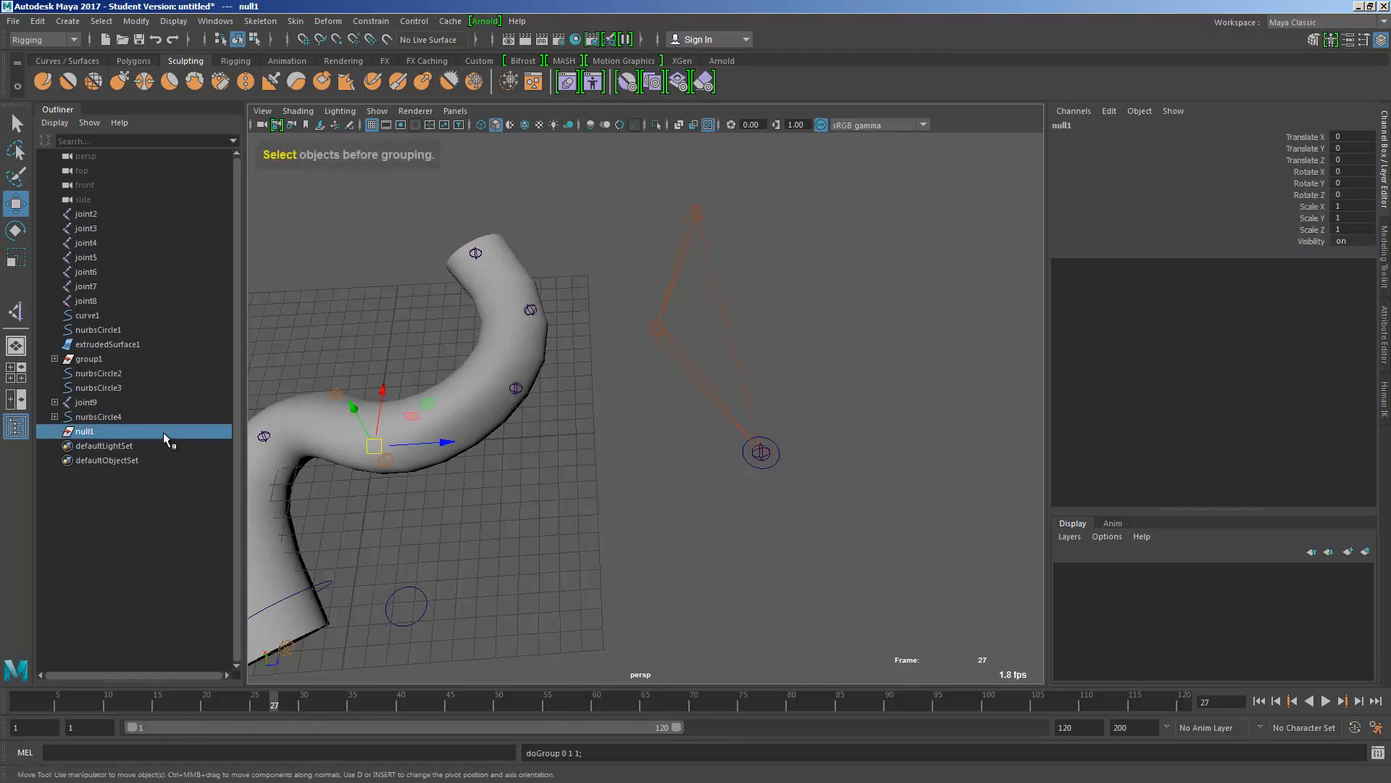
{"action": "left_click", "coordinate": [107, 420]}
{"action": "left_click", "coordinate": [103, 432], "text": "ctrl"}
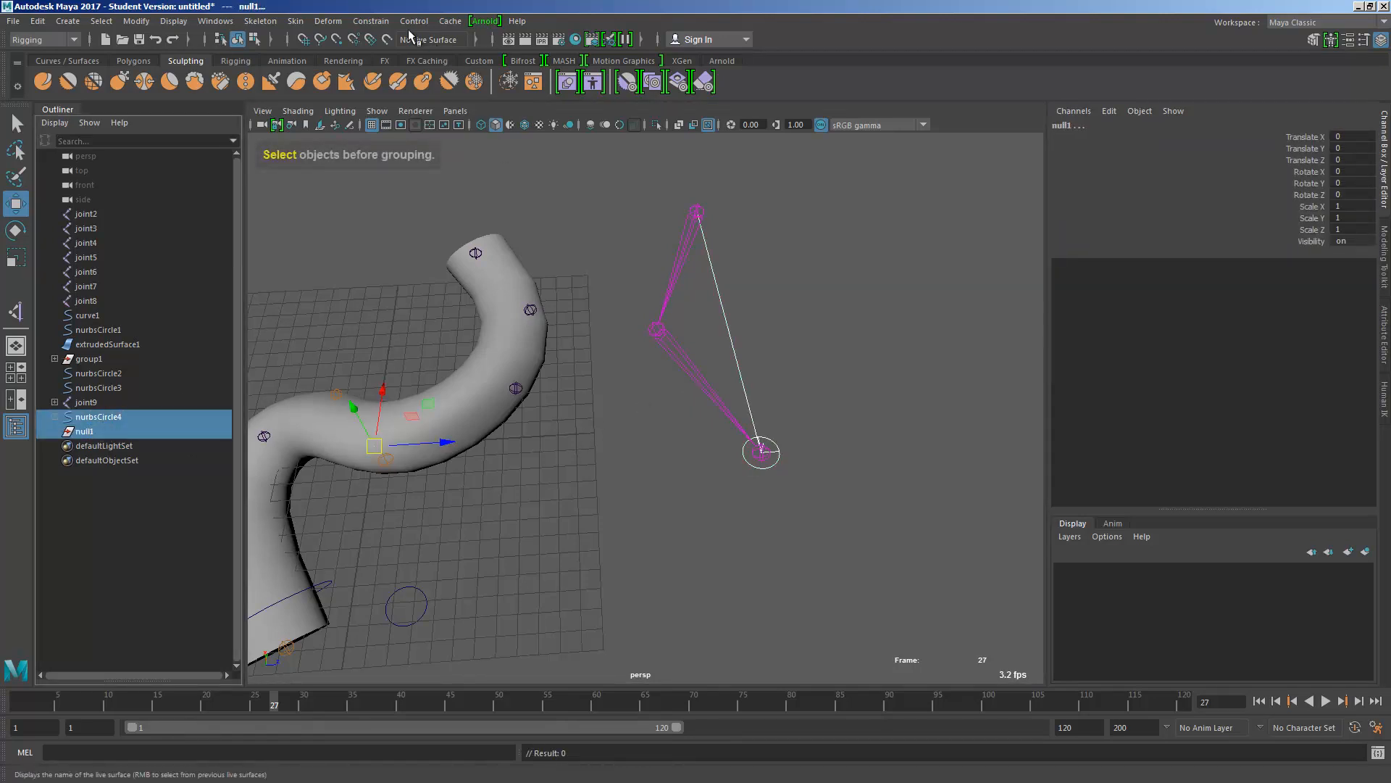
{"action": "left_click", "coordinate": [75, 434]}
{"action": "left_click", "coordinate": [86, 420]}
{"action": "left_click", "coordinate": [82, 431]}
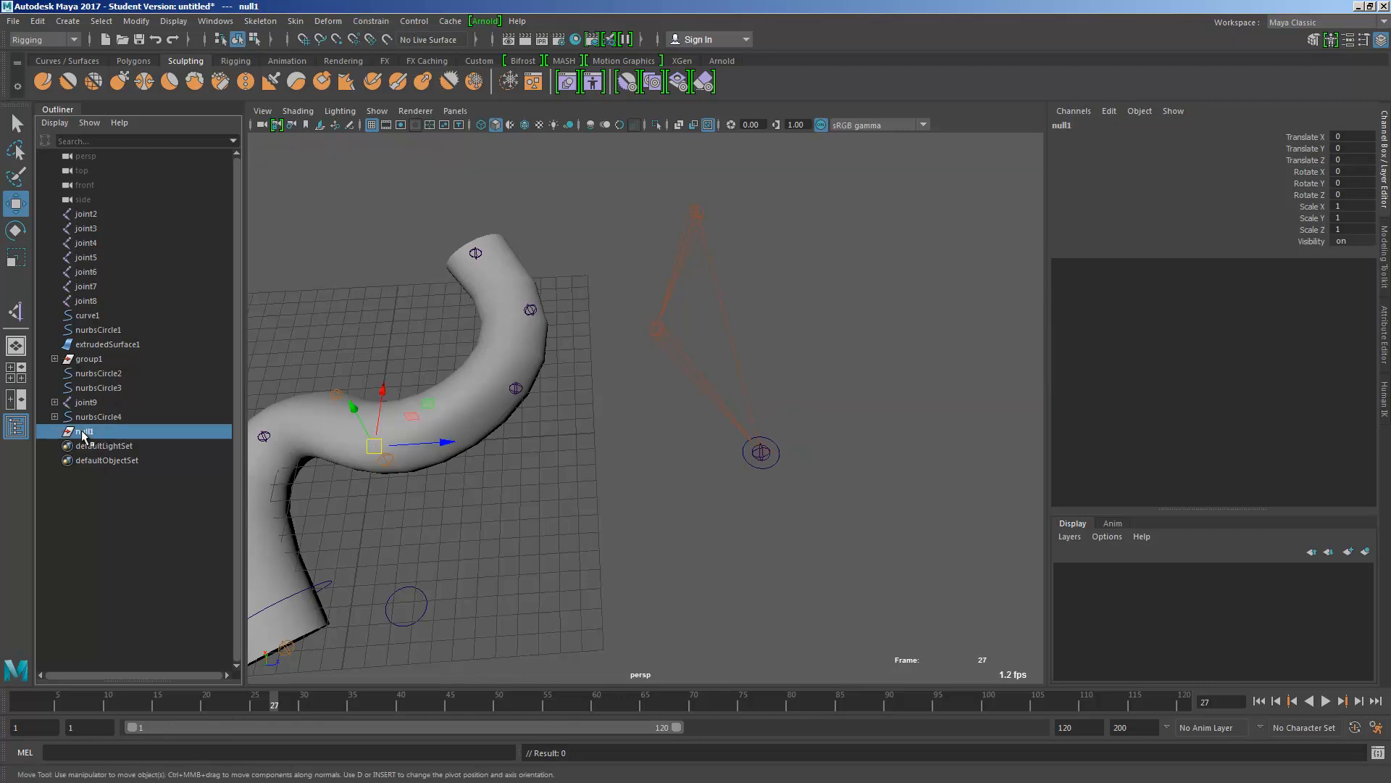
{"action": "middle_click_drag", "start_coordinate": [82, 432], "coordinate": [111, 419]}
{"action": "left_click", "coordinate": [83, 419]}
{"action": "left_click", "coordinate": [56, 418]}
{"action": "left_click", "coordinate": [100, 435]}
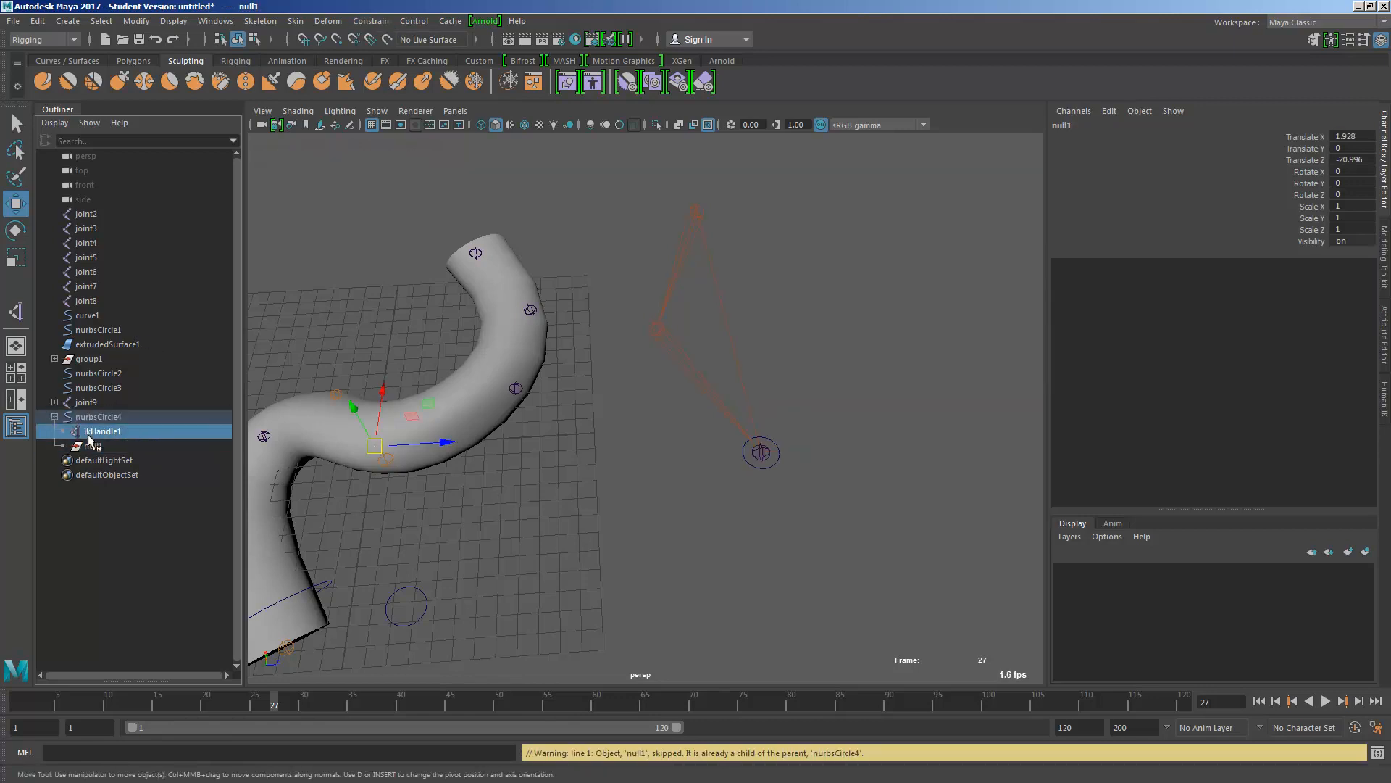
Set null1's Translate X, Y and Z to 0 so it sits at the control circle
{"action": "left_click", "coordinate": [90, 444]}
{"action": "left_click_drag", "start_coordinate": [1347, 136], "coordinate": [1347, 160]}
{"action": "type", "text": "0"}
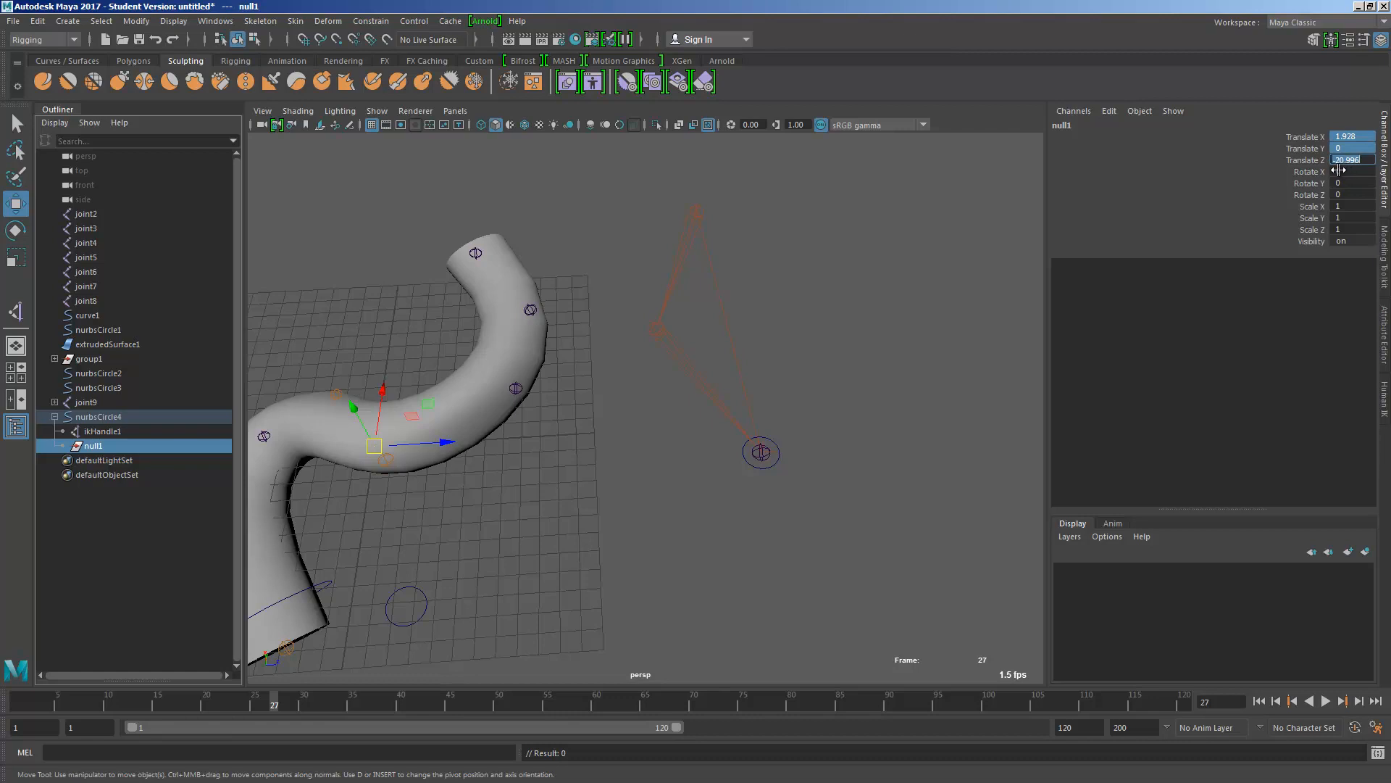
{"action": "key", "text": "Return"}
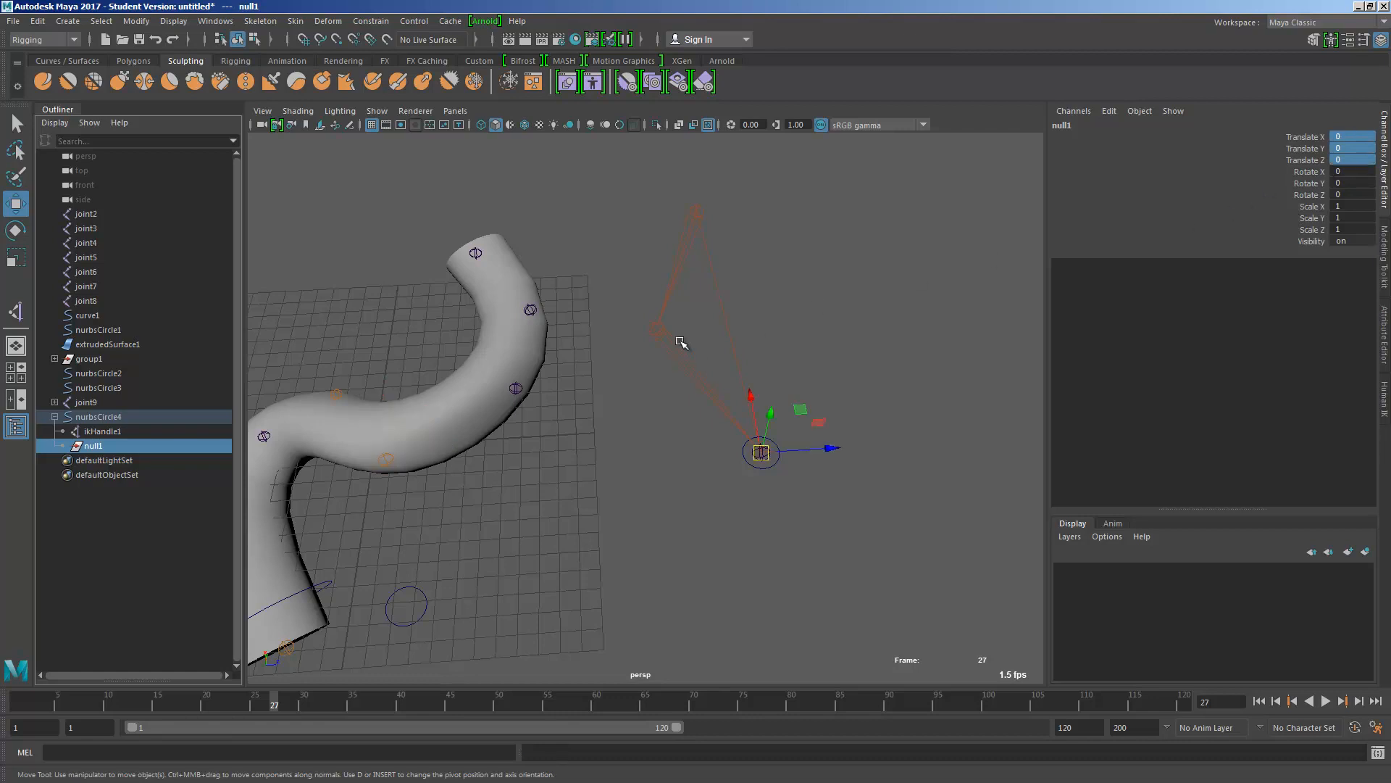
Unparent null1 from nurbsCircle4 and parent nurbsCircle4 under null1 instead
{"action": "middle_click_drag", "start_coordinate": [99, 446], "coordinate": [119, 552]}
{"action": "left_click", "coordinate": [100, 421]}
{"action": "middle_click_drag", "start_coordinate": [97, 417], "coordinate": [99, 448]}
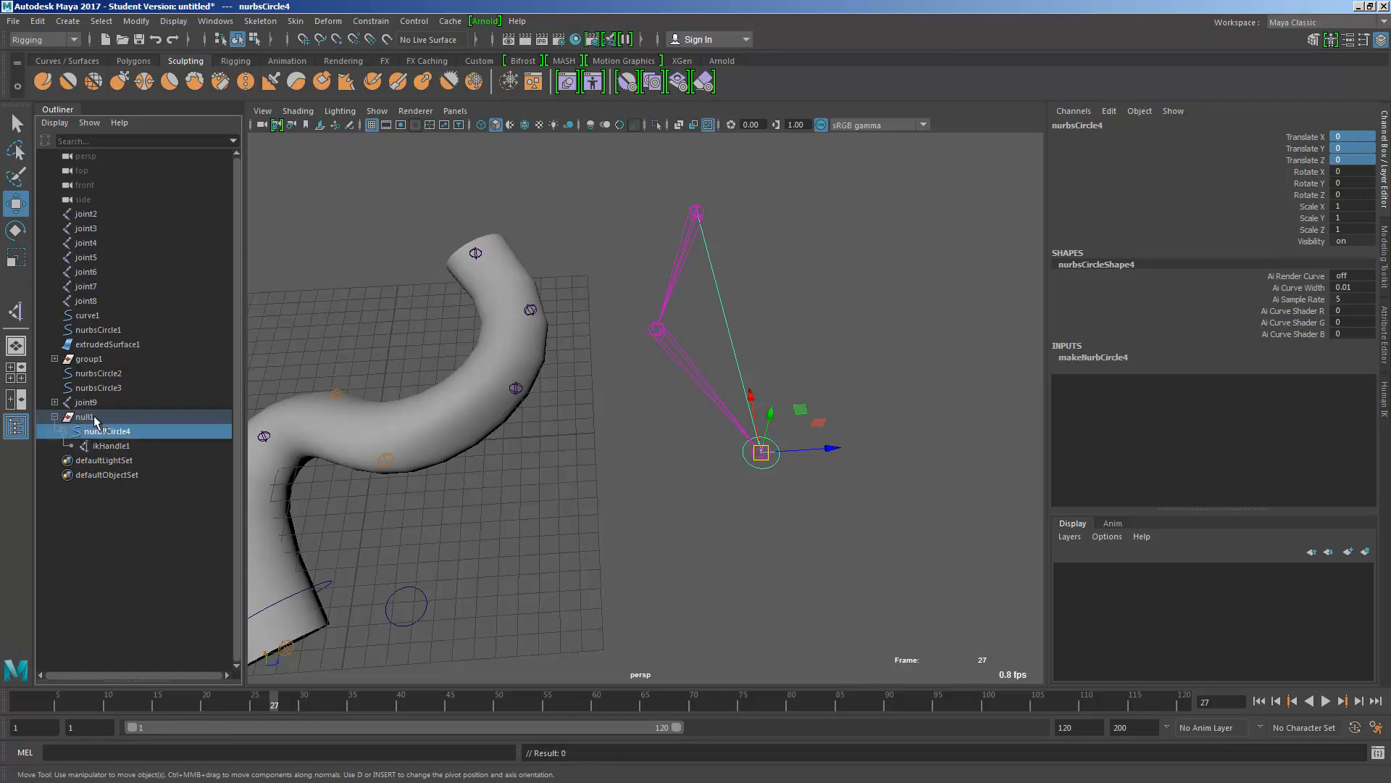
Test-move nurbsCircle4 to bend the IK chain, and reset its Translate X, Y and Z to 0
{"action": "left_click", "coordinate": [87, 418]}
{"action": "left_click", "coordinate": [166, 432]}
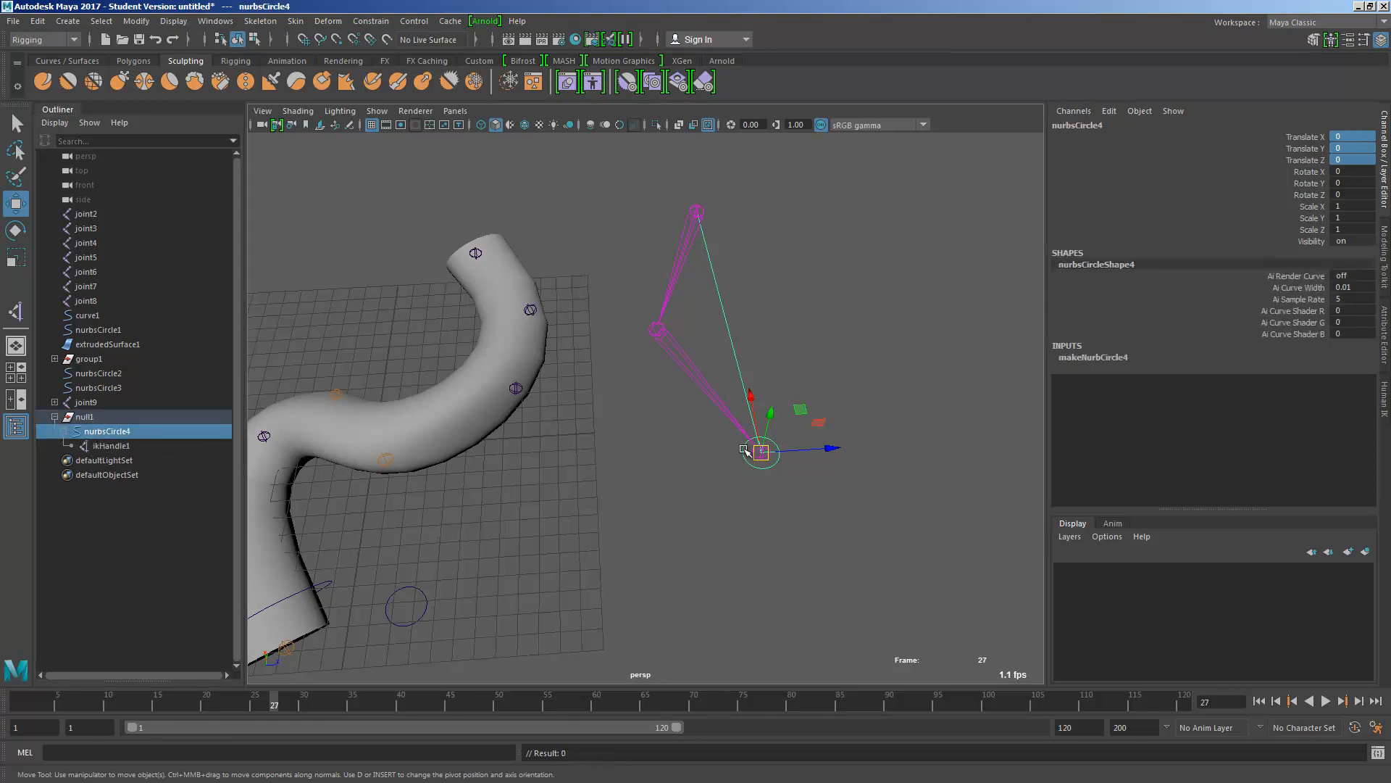
{"action": "left_click_drag", "start_coordinate": [761, 453], "coordinate": [589, 483]}
{"action": "left_click_drag", "start_coordinate": [621, 530], "coordinate": [842, 381]}
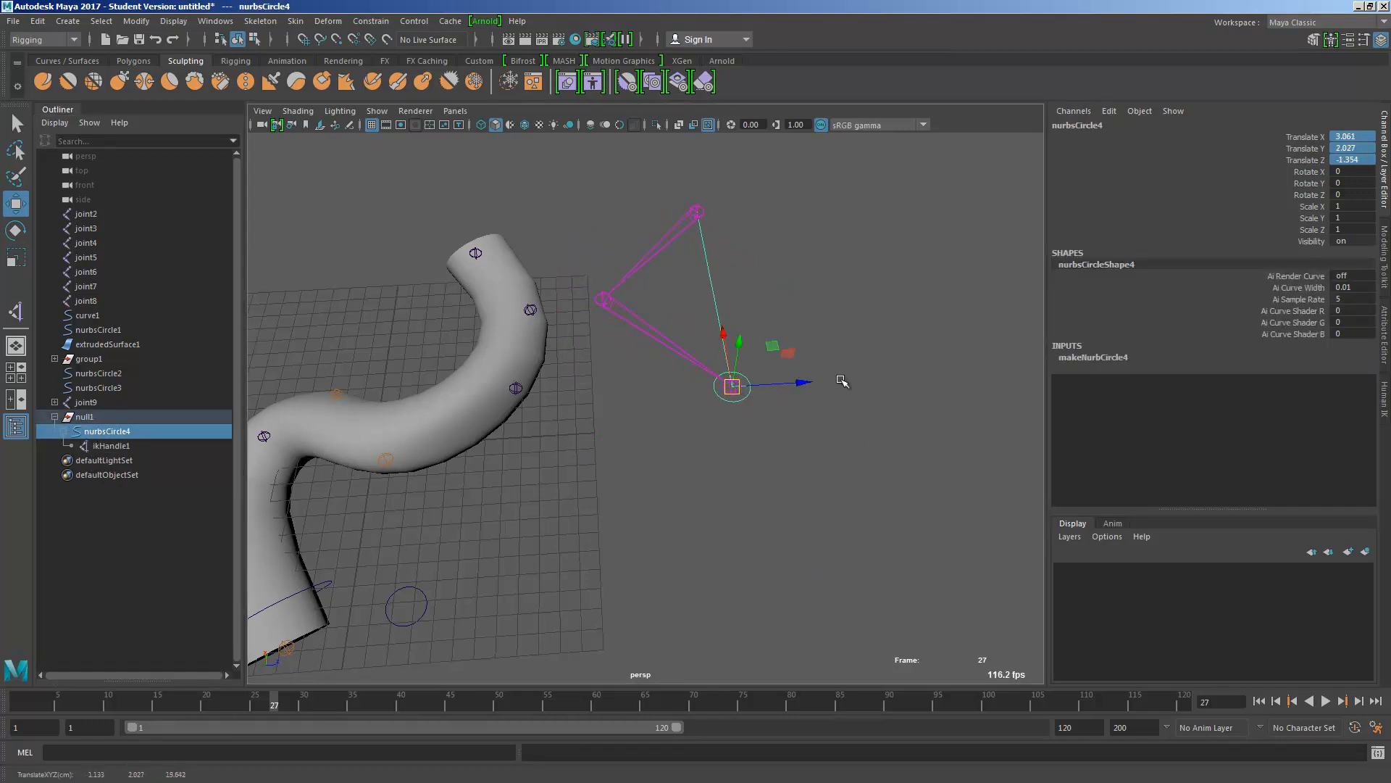
{"action": "left_click_drag", "start_coordinate": [1353, 136], "coordinate": [1356, 160]}
{"action": "type", "text": "0"}
{"action": "key", "text": "Return"}
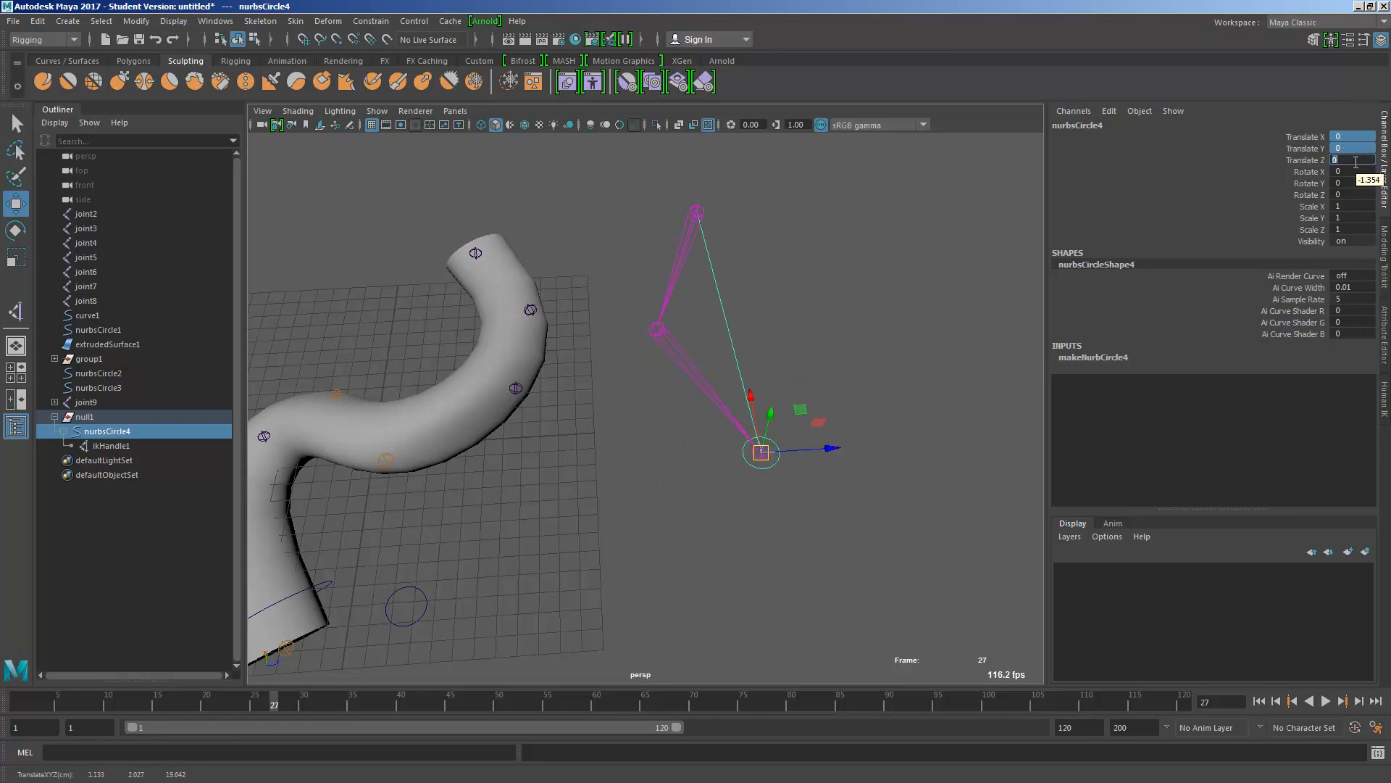
Reselect the control circle, move it to test the IK chain's bend, and undo the move
{"action": "mouse_move", "coordinate": [717, 406]}
{"action": "left_mouse_down", "text": "alt"}
{"action": "mouse_move", "coordinate": [786, 383]}
{"action": "mouse_move", "coordinate": [805, 401]}
{"action": "mouse_move", "coordinate": [732, 398]}
{"action": "left_mouse_up", "text": "alt"}
{"action": "key", "text": "q"}
{"action": "left_click", "coordinate": [803, 442]}
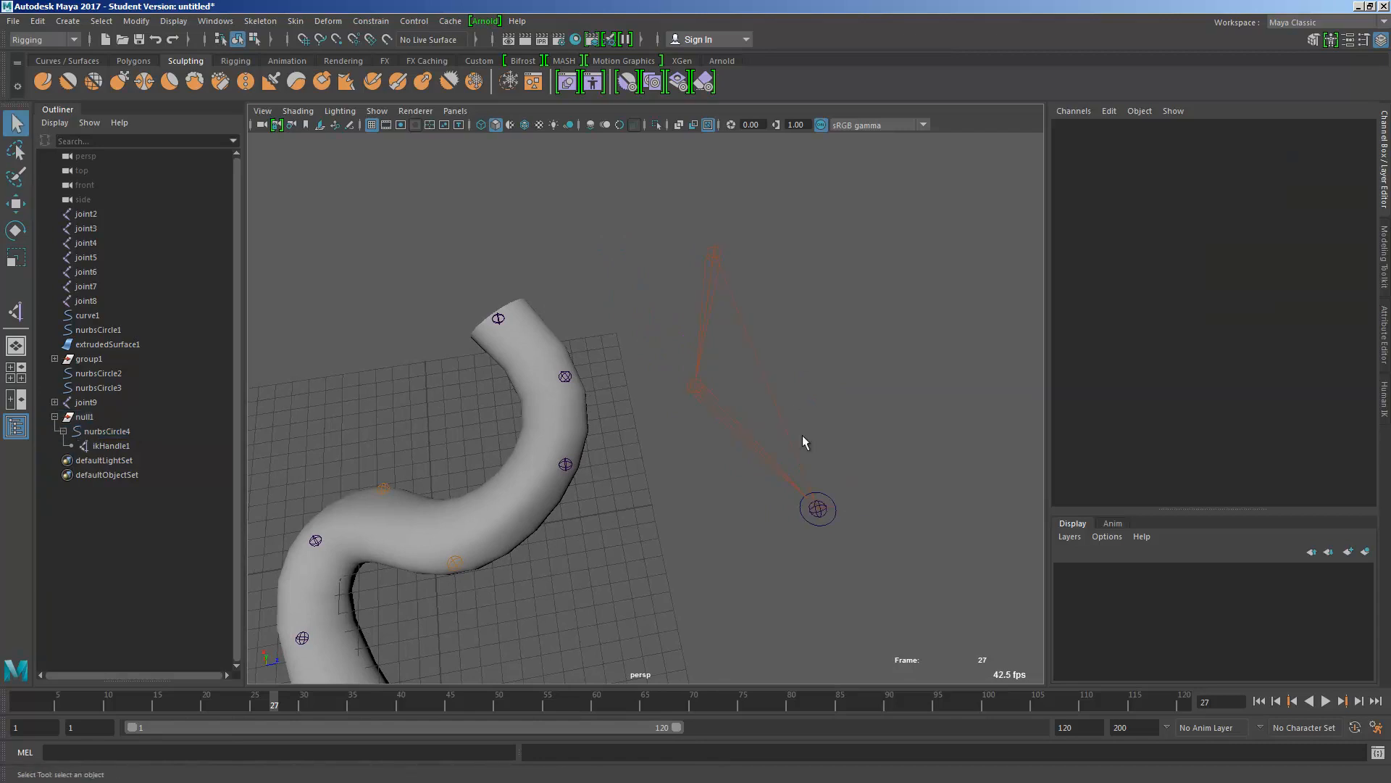
{"action": "left_click", "coordinate": [834, 507]}
{"action": "key", "text": "w"}
{"action": "left_click_drag", "start_coordinate": [824, 497], "coordinate": [633, 411]}
{"action": "key", "text": "ctrl+z"}
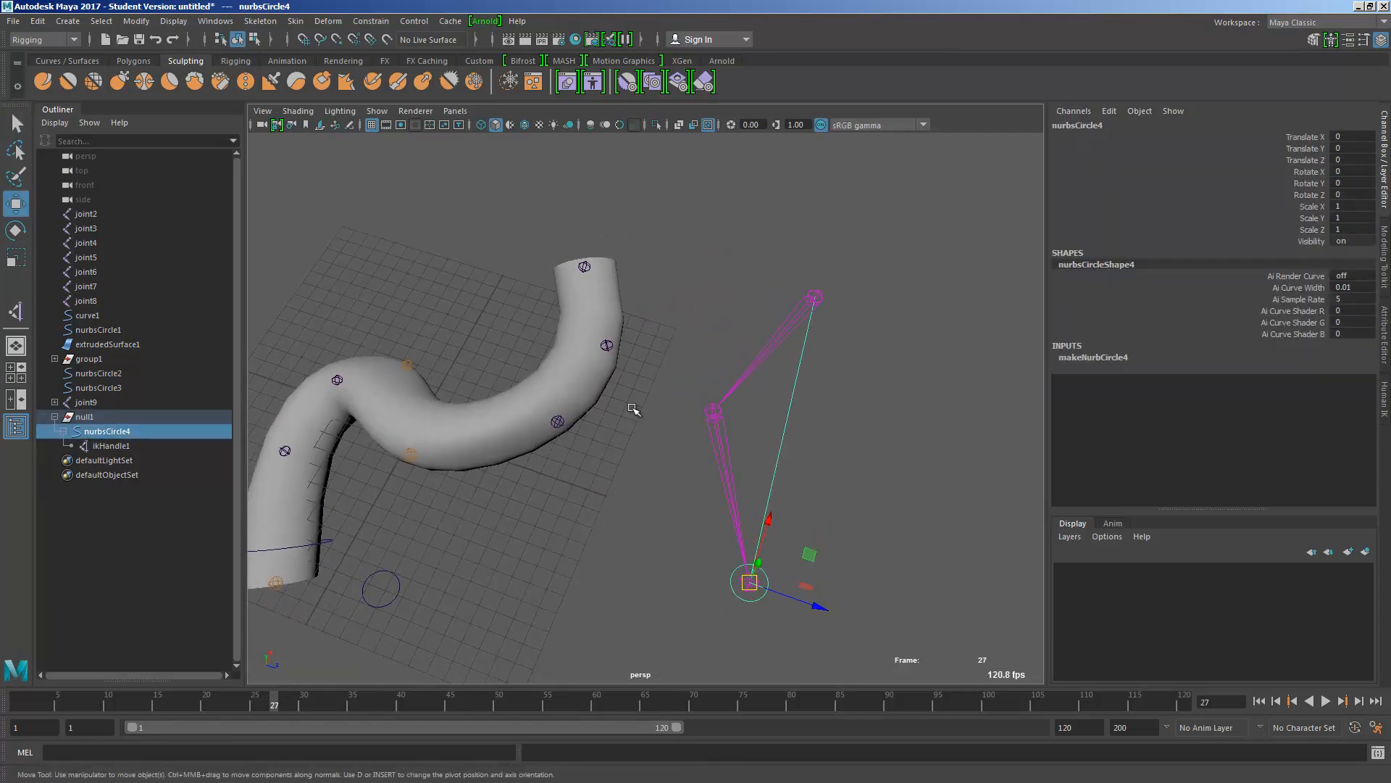
Raise nurbsCircle4 to about 6, 4.4, -2.2 to test the IK chain from another angle, and undo the move
{"action": "middle_click_drag", "start_coordinate": [633, 410], "coordinate": [743, 384], "text": "alt"}
{"action": "left_click_drag", "start_coordinate": [658, 355], "coordinate": [700, 342], "text": "alt"}
{"action": "middle_click_drag", "start_coordinate": [700, 341], "coordinate": [682, 307], "text": "alt"}
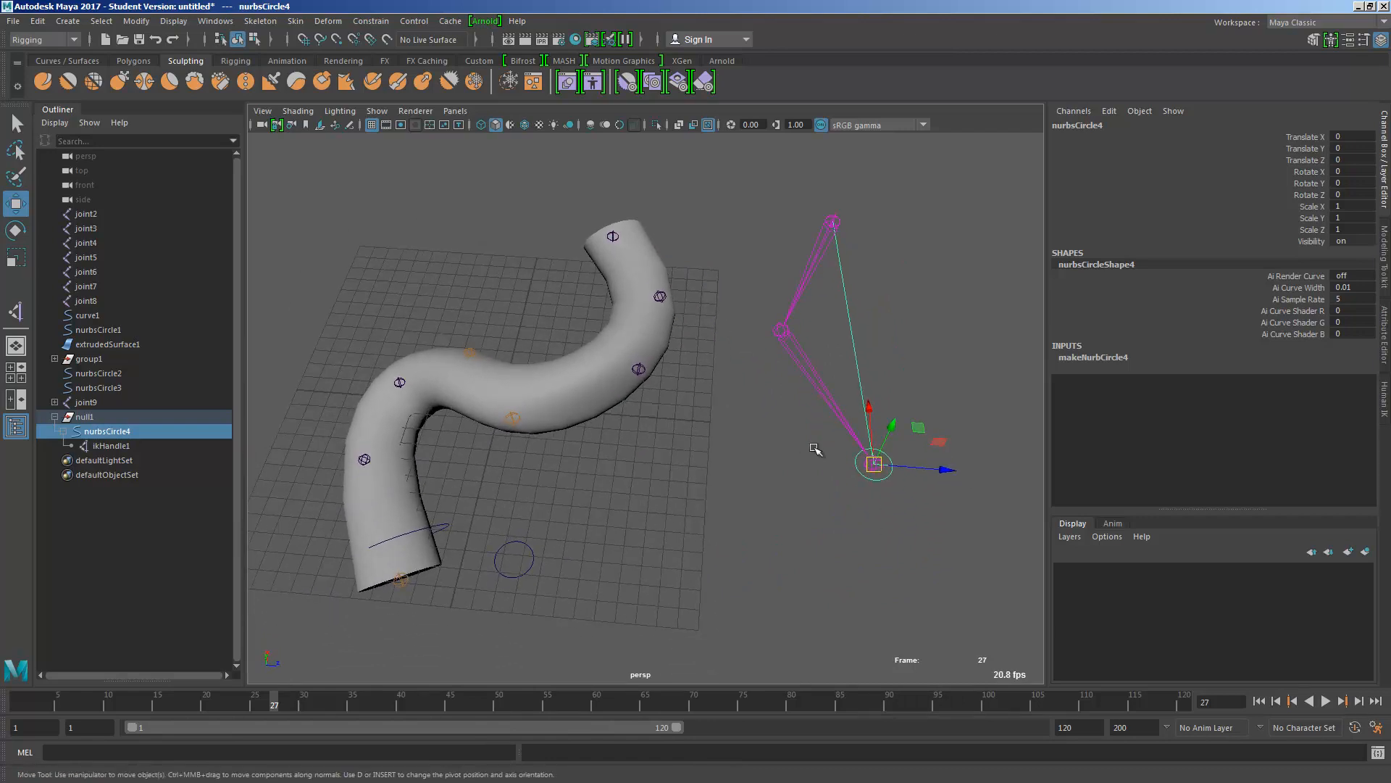
{"action": "left_click_drag", "start_coordinate": [815, 449], "coordinate": [893, 466], "text": "alt"}
{"action": "left_click_drag", "start_coordinate": [860, 366], "coordinate": [781, 268]}
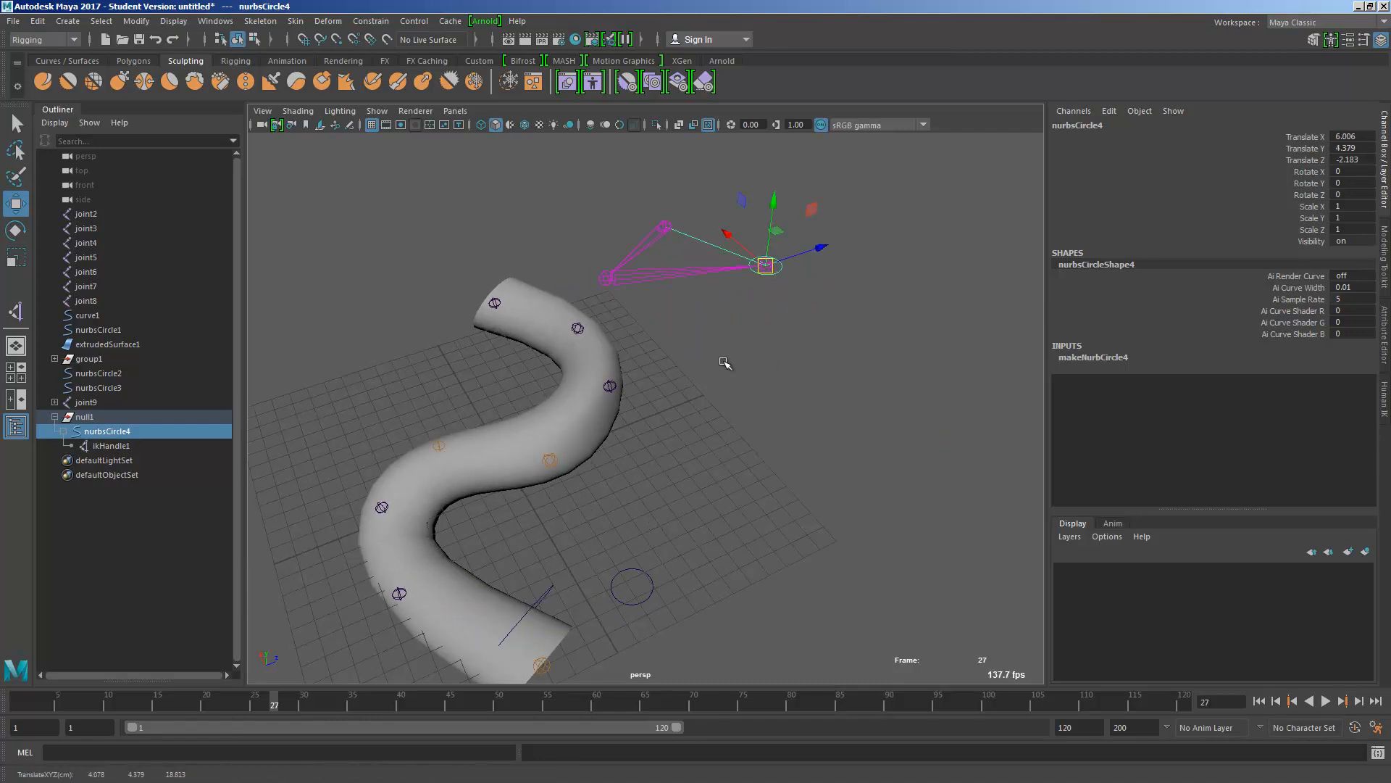
{"action": "key", "text": "ctrl+z"}
{"action": "left_click_drag", "start_coordinate": [724, 363], "coordinate": [758, 425], "text": "alt"}
Examine the hierarchy and compare the translate values of null1, nurbsCircle4 and ikHandle1
{"action": "left_click", "coordinate": [133, 420]}
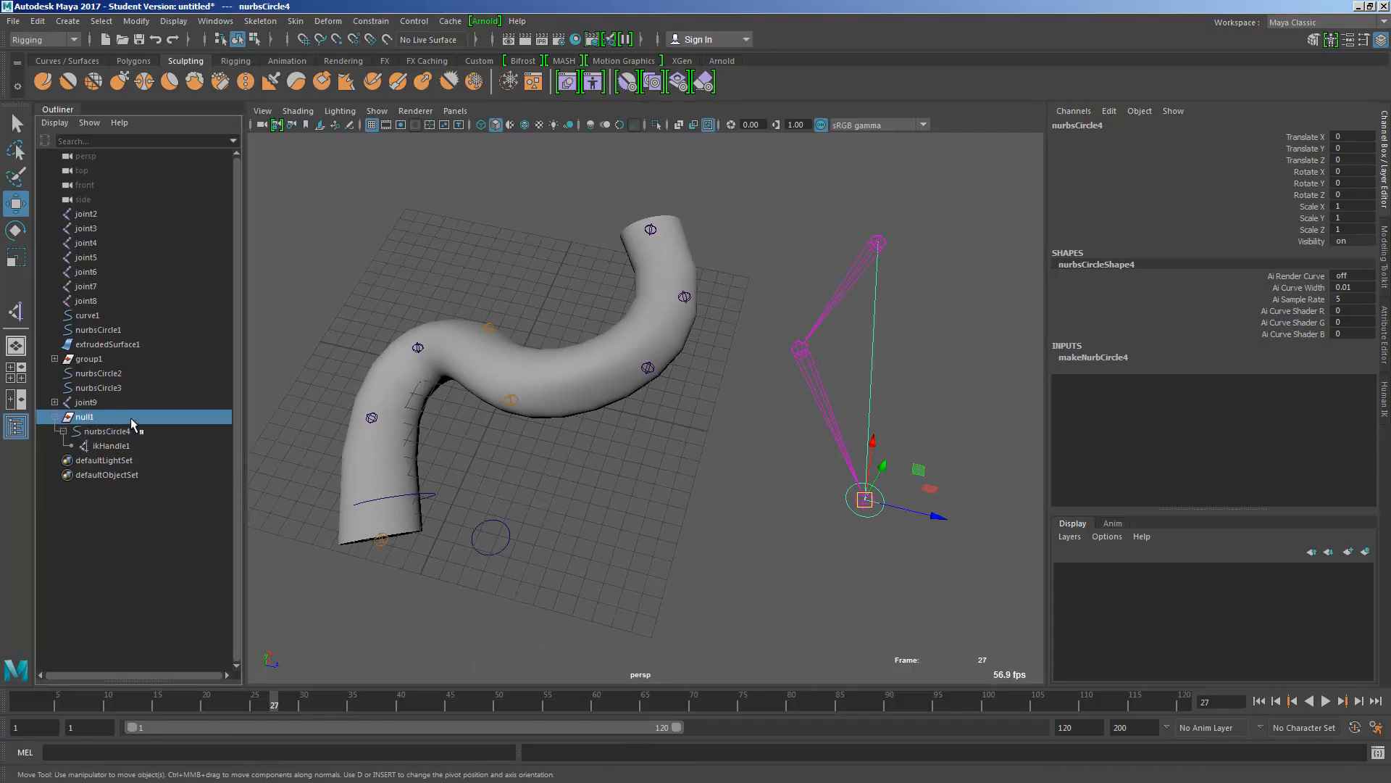
{"action": "left_click", "coordinate": [102, 431]}
{"action": "left_click", "coordinate": [103, 416]}
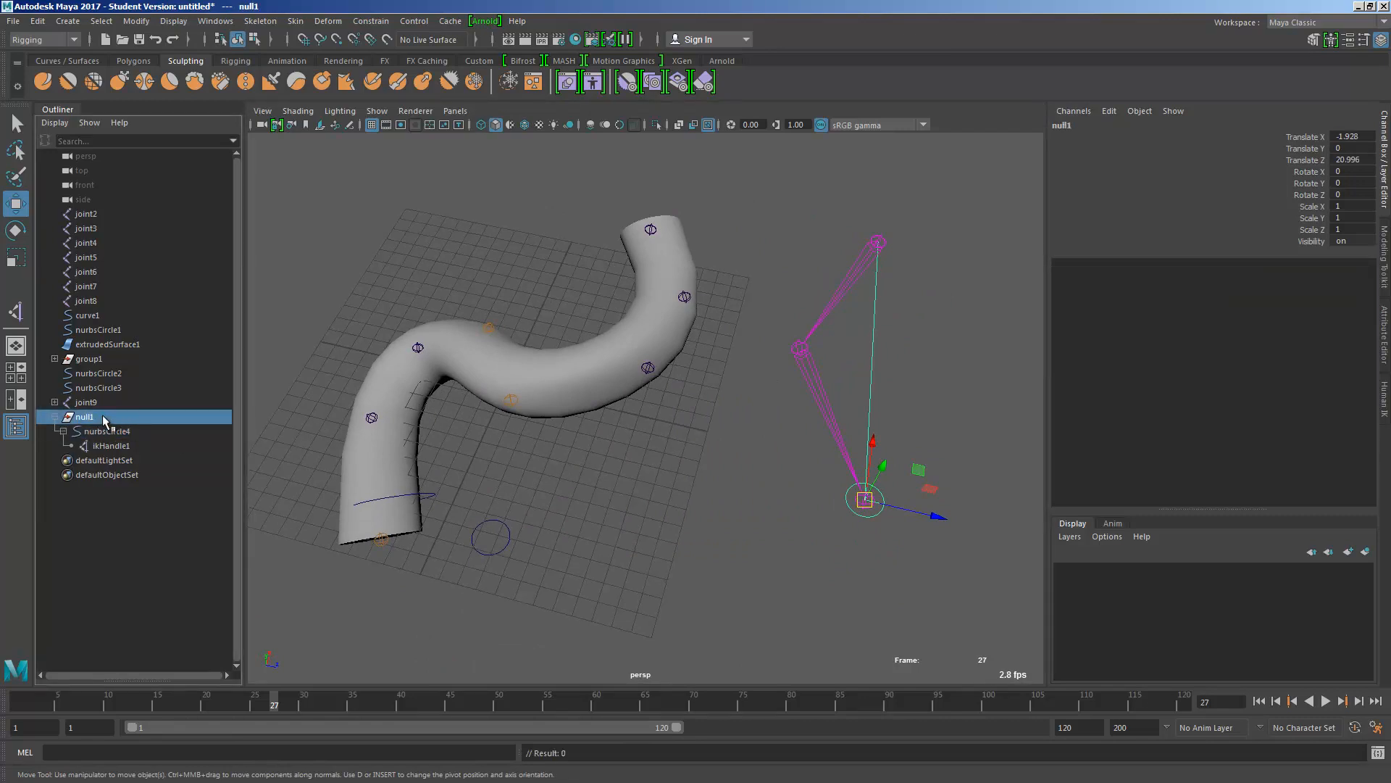
{"action": "left_click", "coordinate": [110, 431]}
{"action": "left_click", "coordinate": [92, 419]}
{"action": "left_click", "coordinate": [116, 433]}
{"action": "left_click", "coordinate": [107, 420]}
{"action": "left_click", "coordinate": [122, 432]}
{"action": "left_click", "coordinate": [110, 443]}
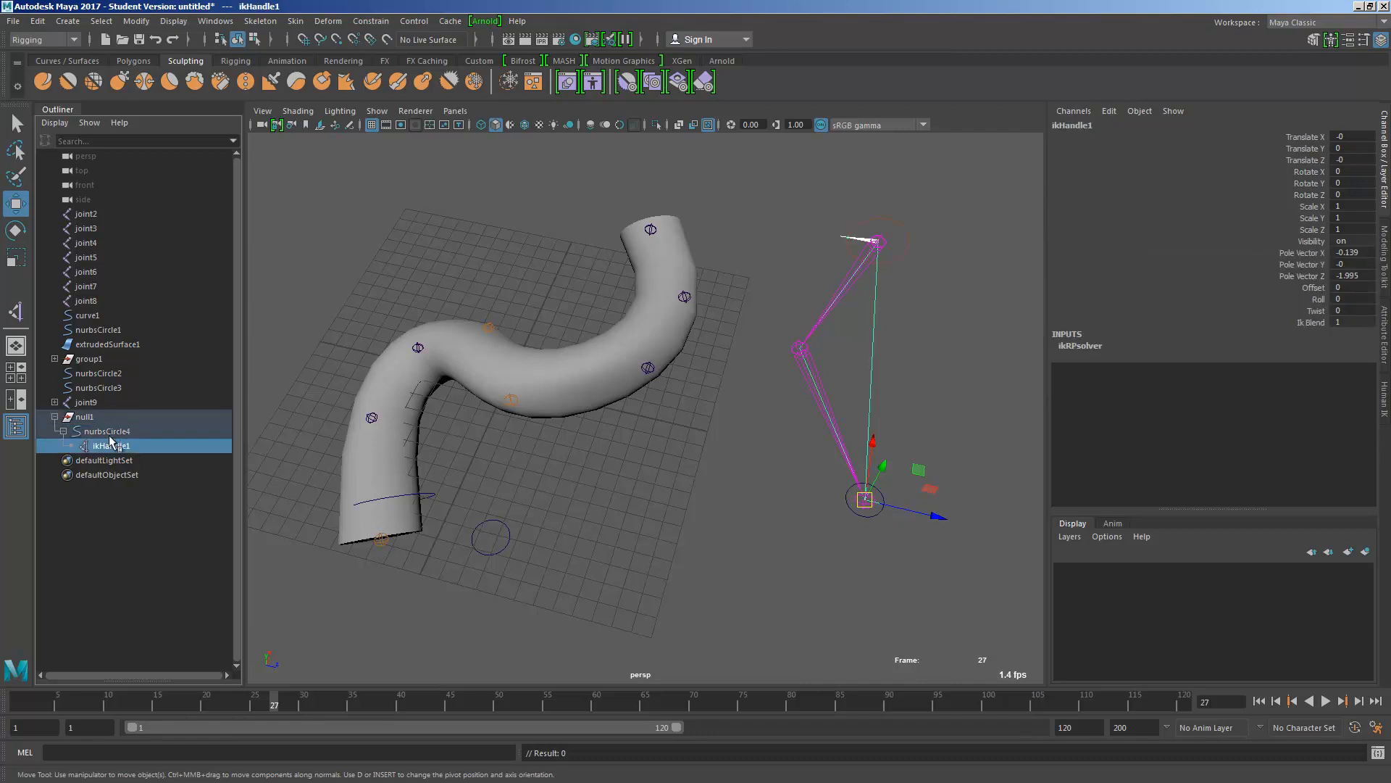
{"action": "left_click_drag", "start_coordinate": [840, 483], "coordinate": [901, 460], "text": "alt"}
{"action": "right_click_drag", "start_coordinate": [901, 460], "coordinate": [723, 505], "text": "alt"}
{"action": "middle_click_drag", "start_coordinate": [723, 505], "coordinate": [520, 518], "text": "alt"}
{"action": "left_click_drag", "start_coordinate": [687, 424], "coordinate": [683, 462], "text": "alt"}
{"action": "key", "text": "space"}
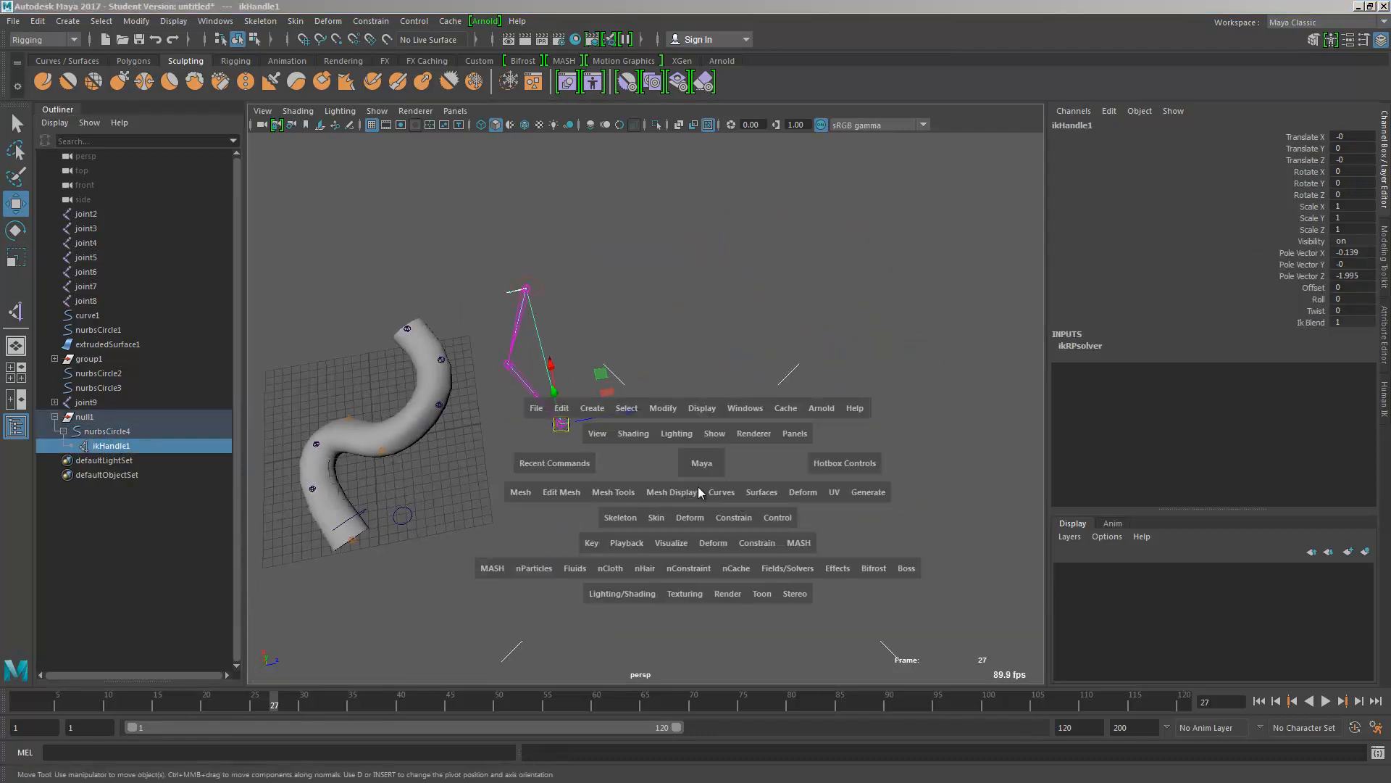
{"action": "key", "text": "space"}
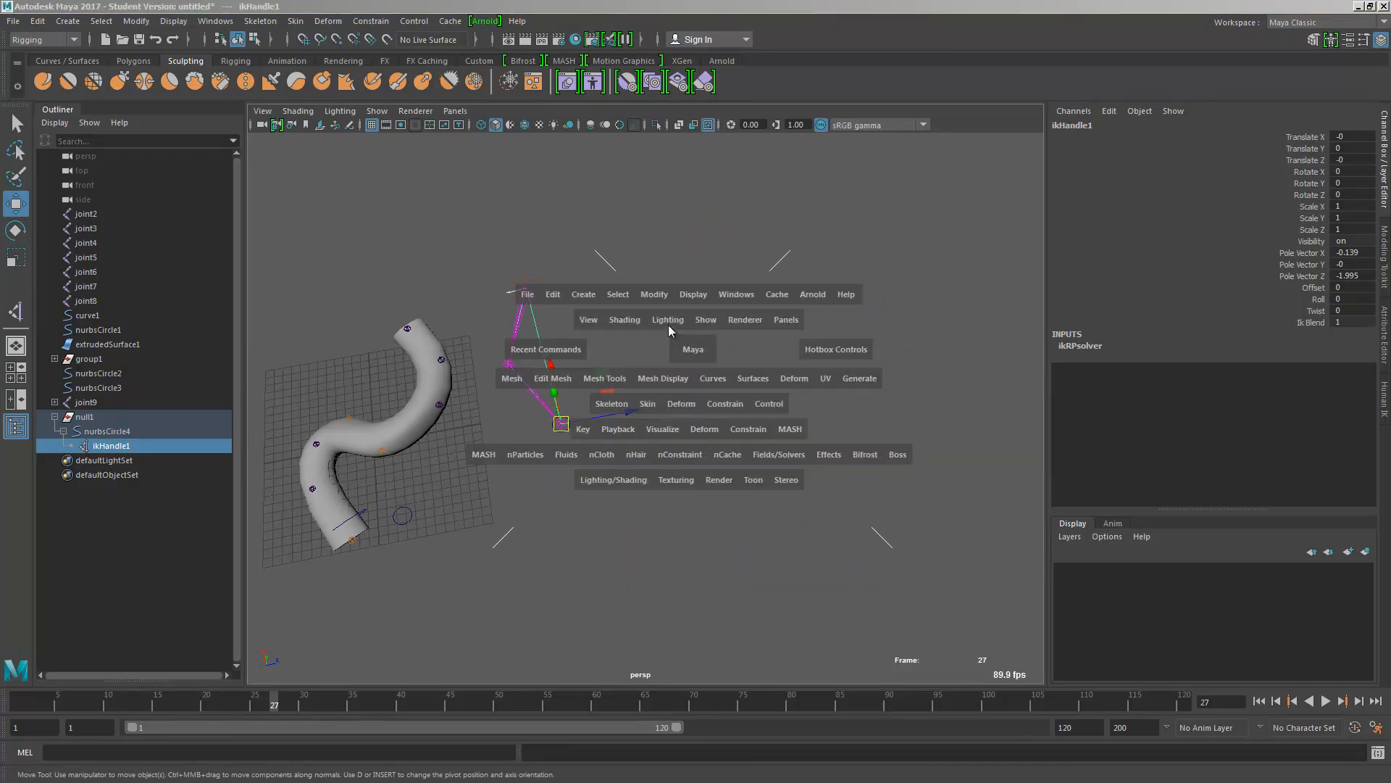
{"action": "left_click", "coordinate": [713, 379]}
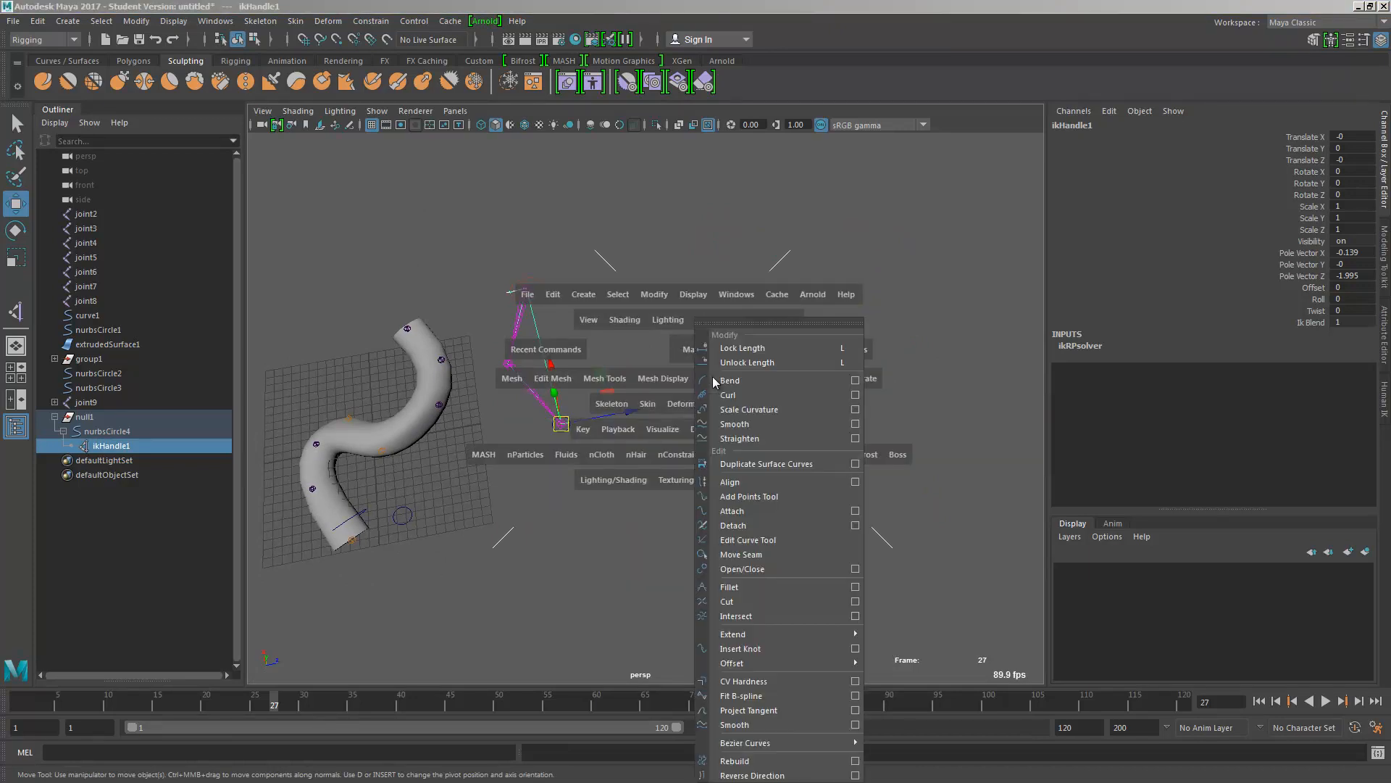
{"action": "left_click", "coordinate": [720, 166]}
{"action": "left_click", "coordinate": [726, 254]}
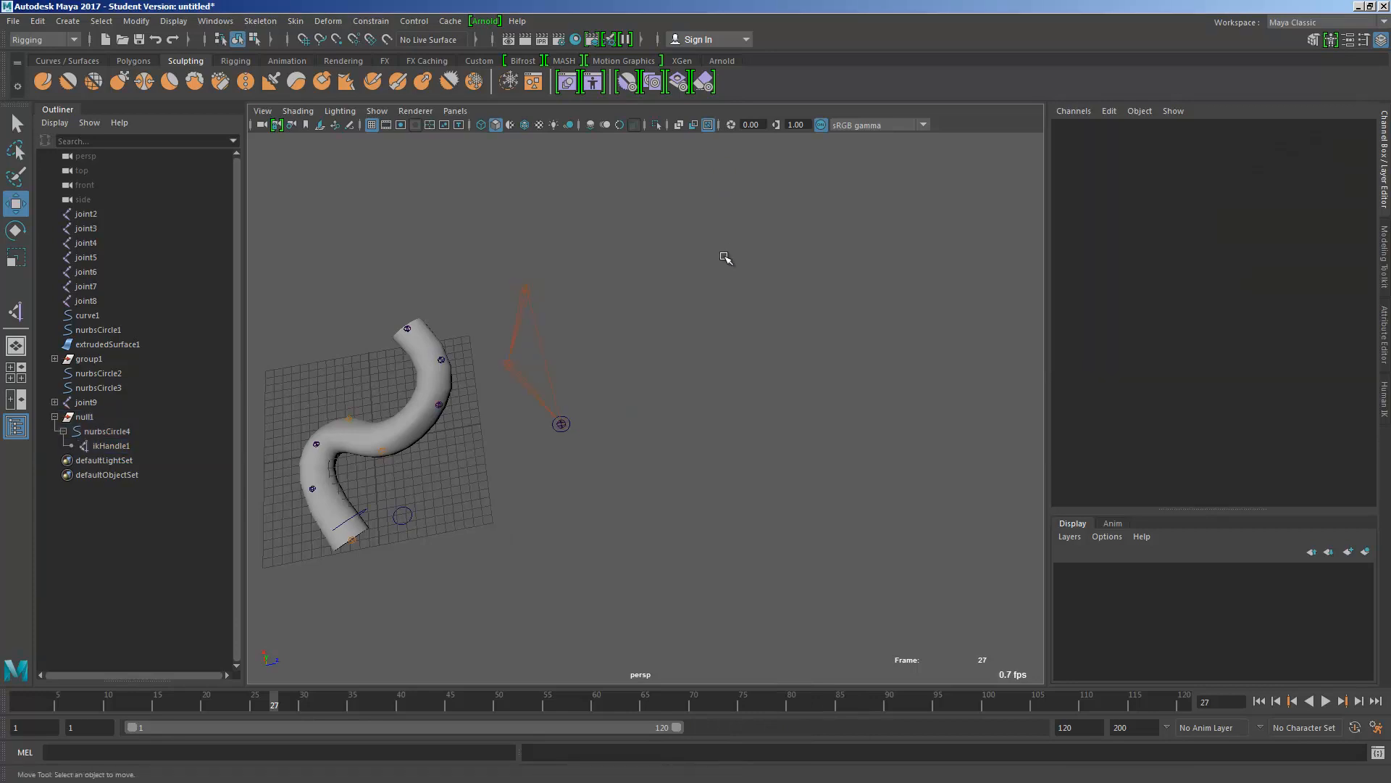
Draw a new winding chain of seven joints in the empty area beside the IK-driven chain
{"action": "key", "text": "space"}
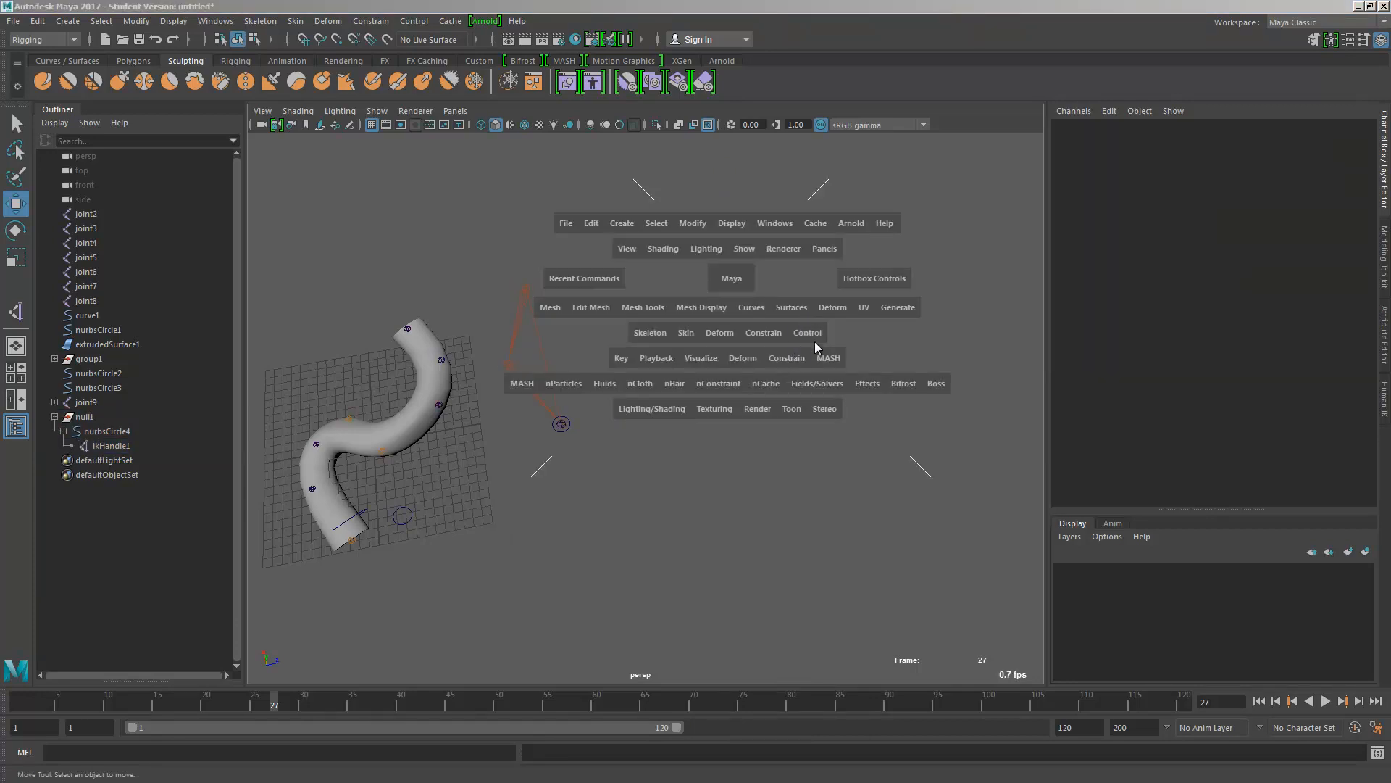
{"action": "left_click", "coordinate": [654, 336]}
{"action": "left_click", "coordinate": [673, 368]}
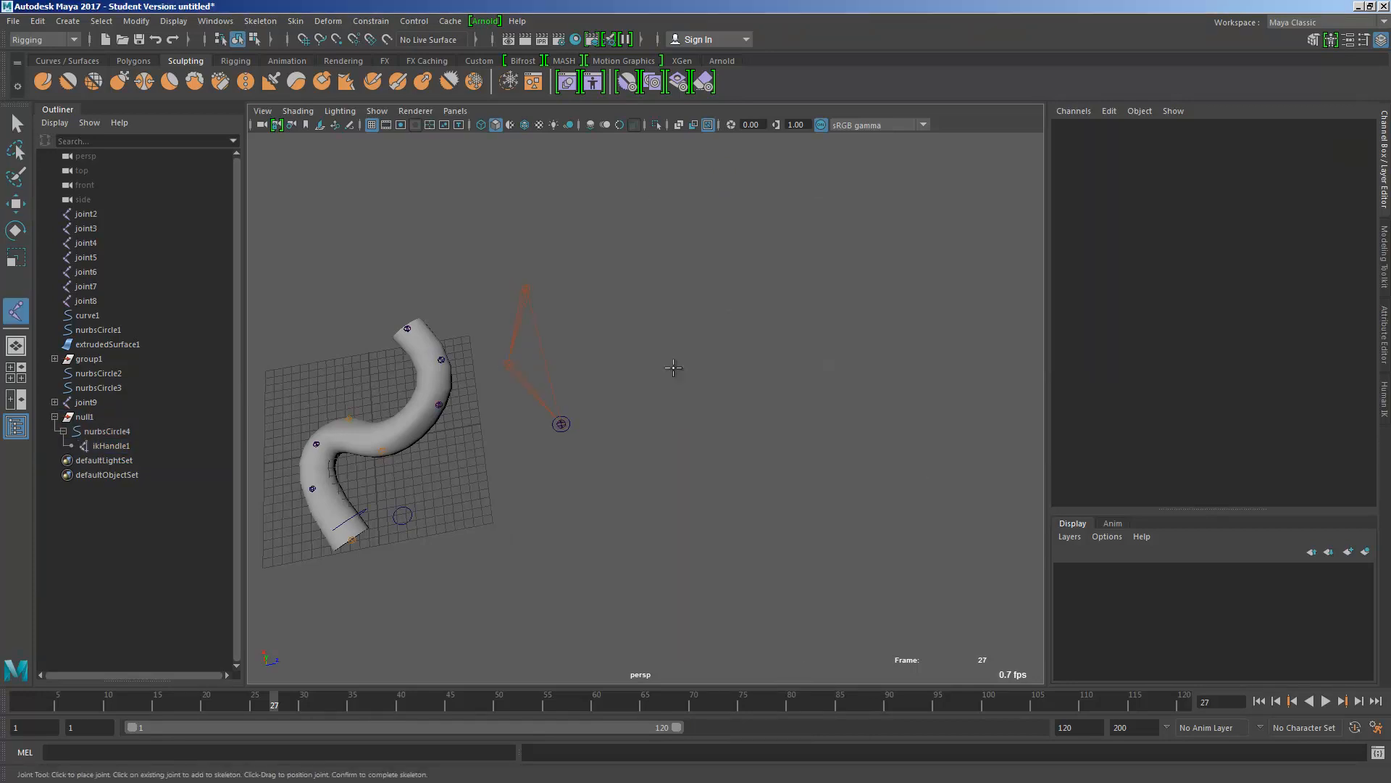
{"action": "left_click", "coordinate": [669, 279]}
{"action": "left_click", "coordinate": [645, 313]}
{"action": "left_click", "coordinate": [661, 341]}
{"action": "left_click", "coordinate": [709, 369]}
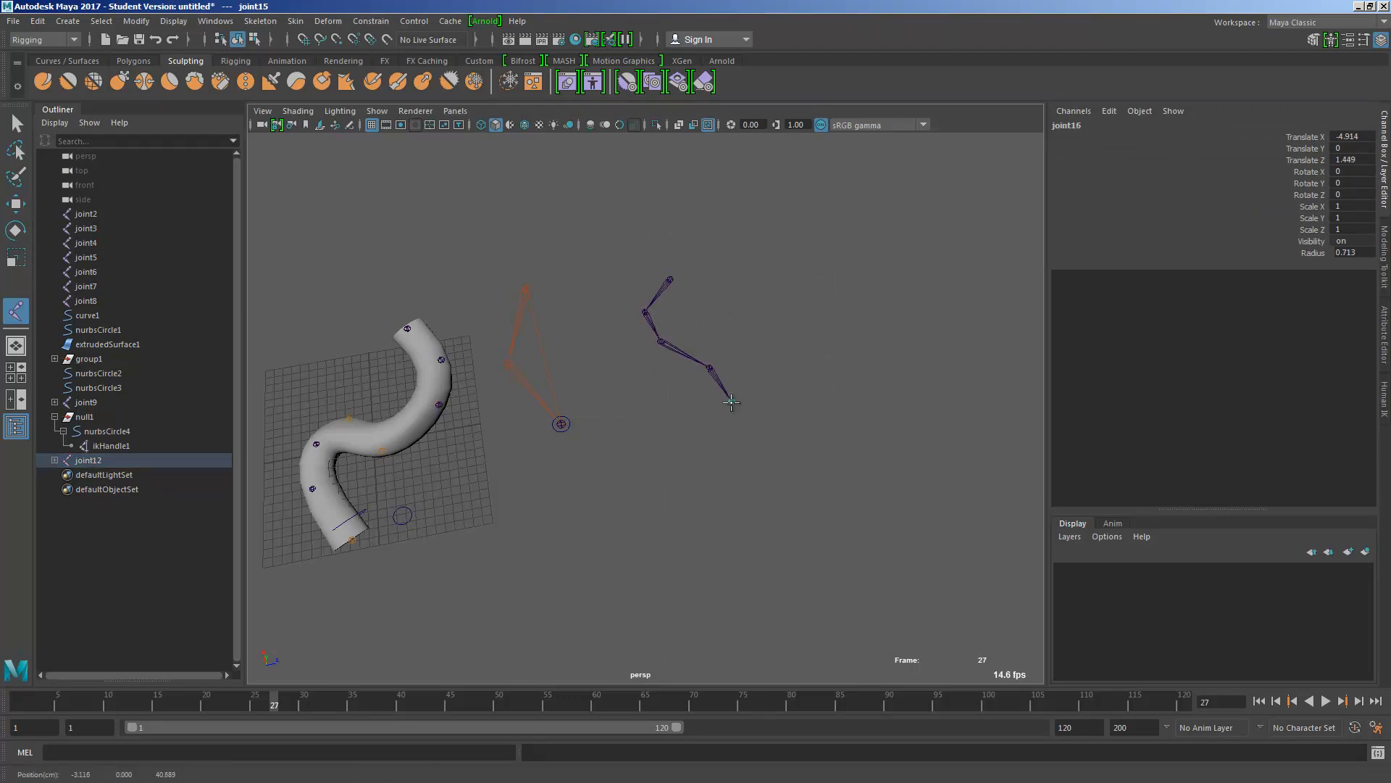
{"action": "left_click", "coordinate": [735, 412]}
{"action": "left_click", "coordinate": [739, 461]}
{"action": "left_click", "coordinate": [708, 497]}
{"action": "key", "text": "Return"}
{"action": "key", "text": "w"}
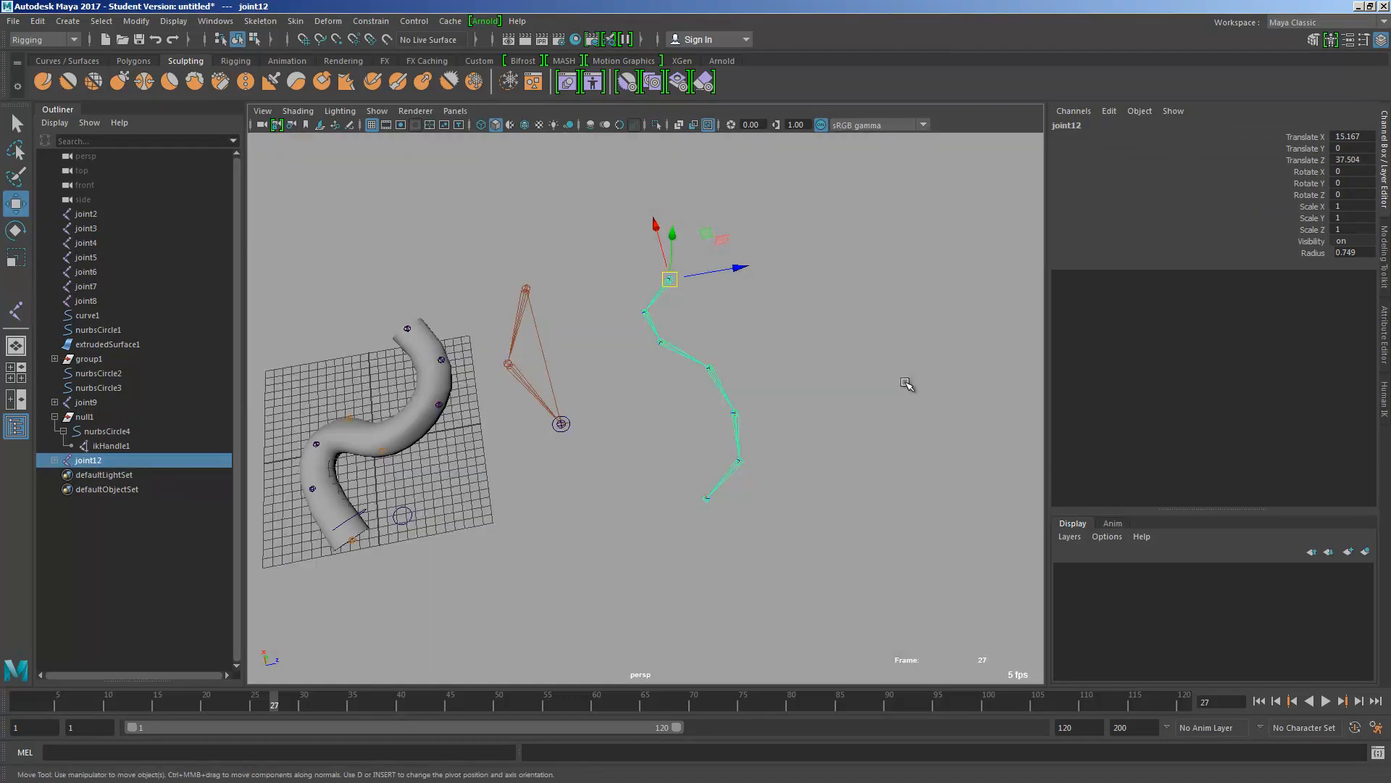
Reset the IK Spline Handle Tool to its defaults and create a spline IK handle from the new chain's root to its end joint
{"action": "left_click_drag", "start_coordinate": [701, 383], "coordinate": [593, 285], "text": "alt"}
{"action": "key", "text": "q"}
{"action": "left_click", "coordinate": [885, 444]}
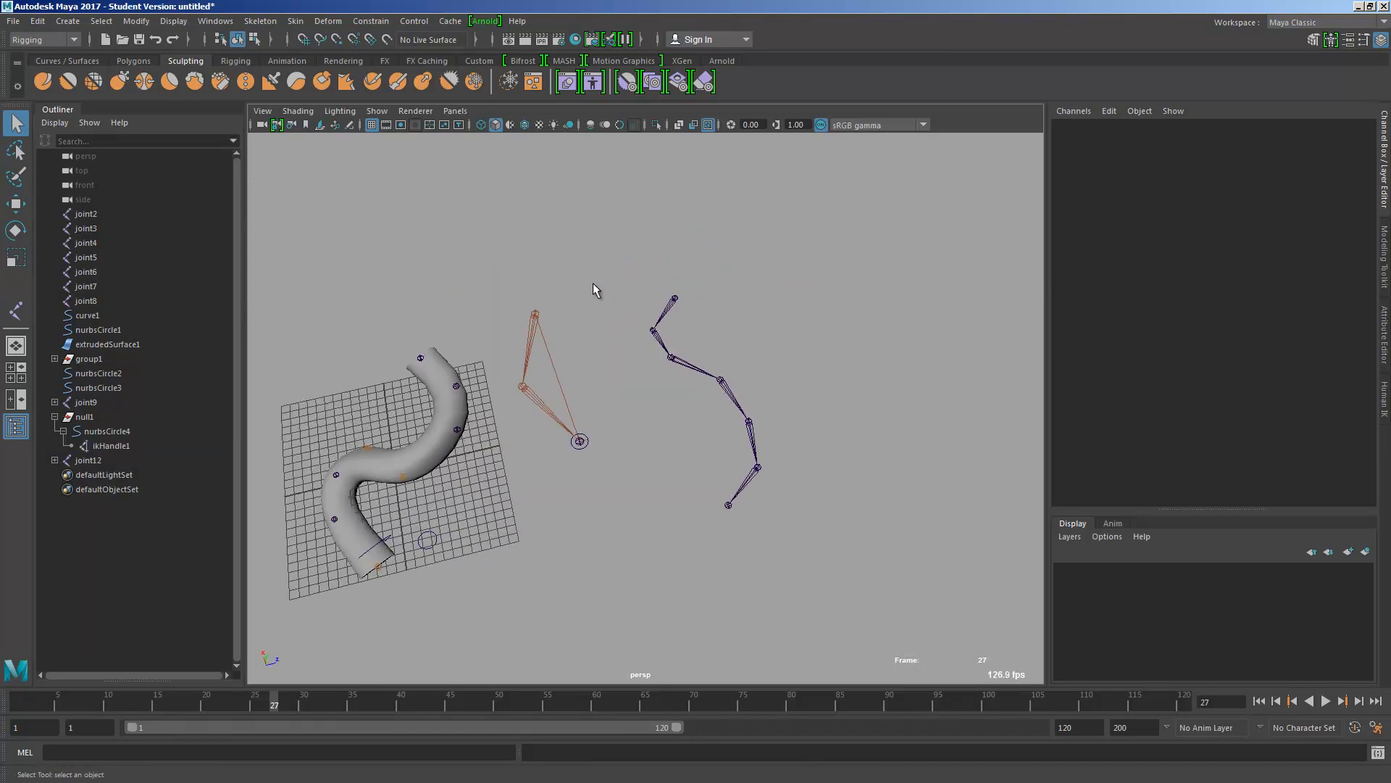
{"action": "key", "text": "space"}
{"action": "left_click", "coordinate": [275, 25]}
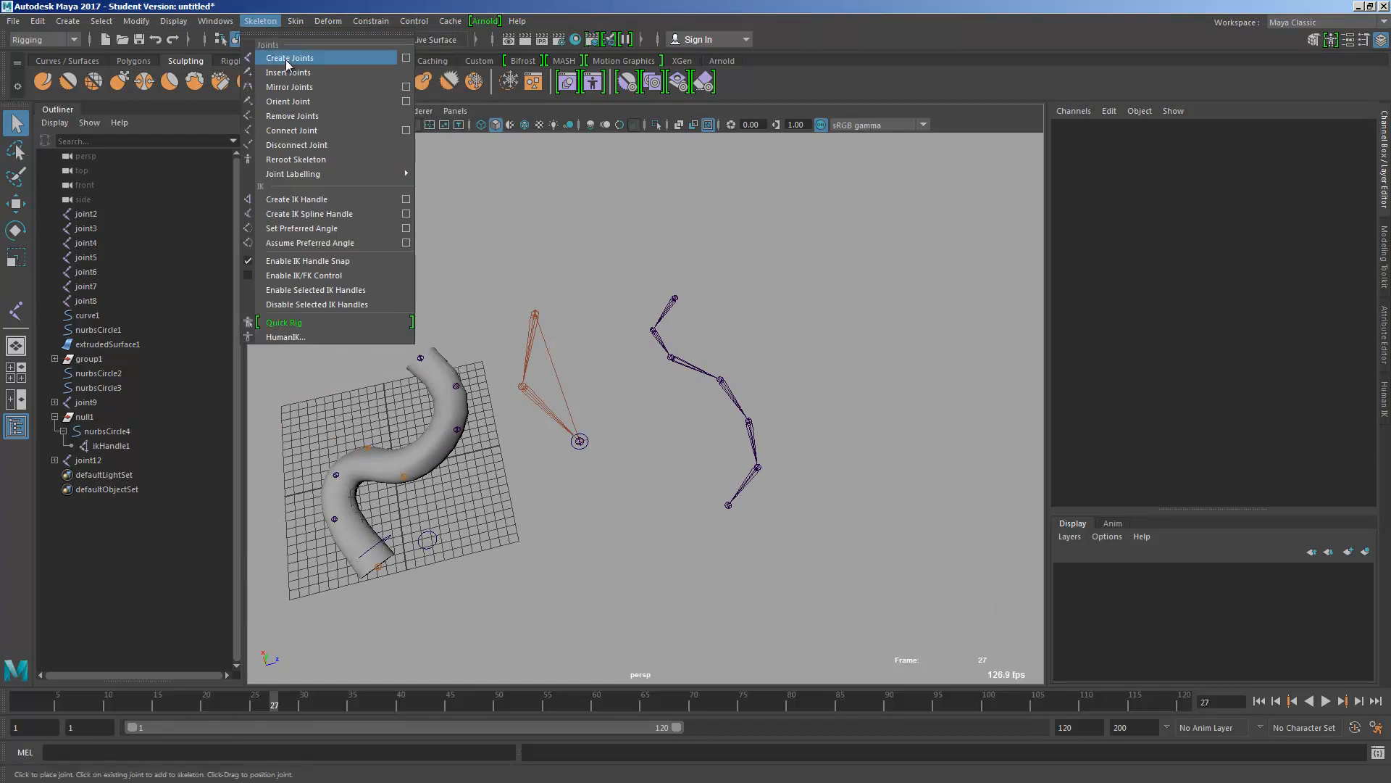
{"action": "mouse_move", "coordinate": [260, 21]}
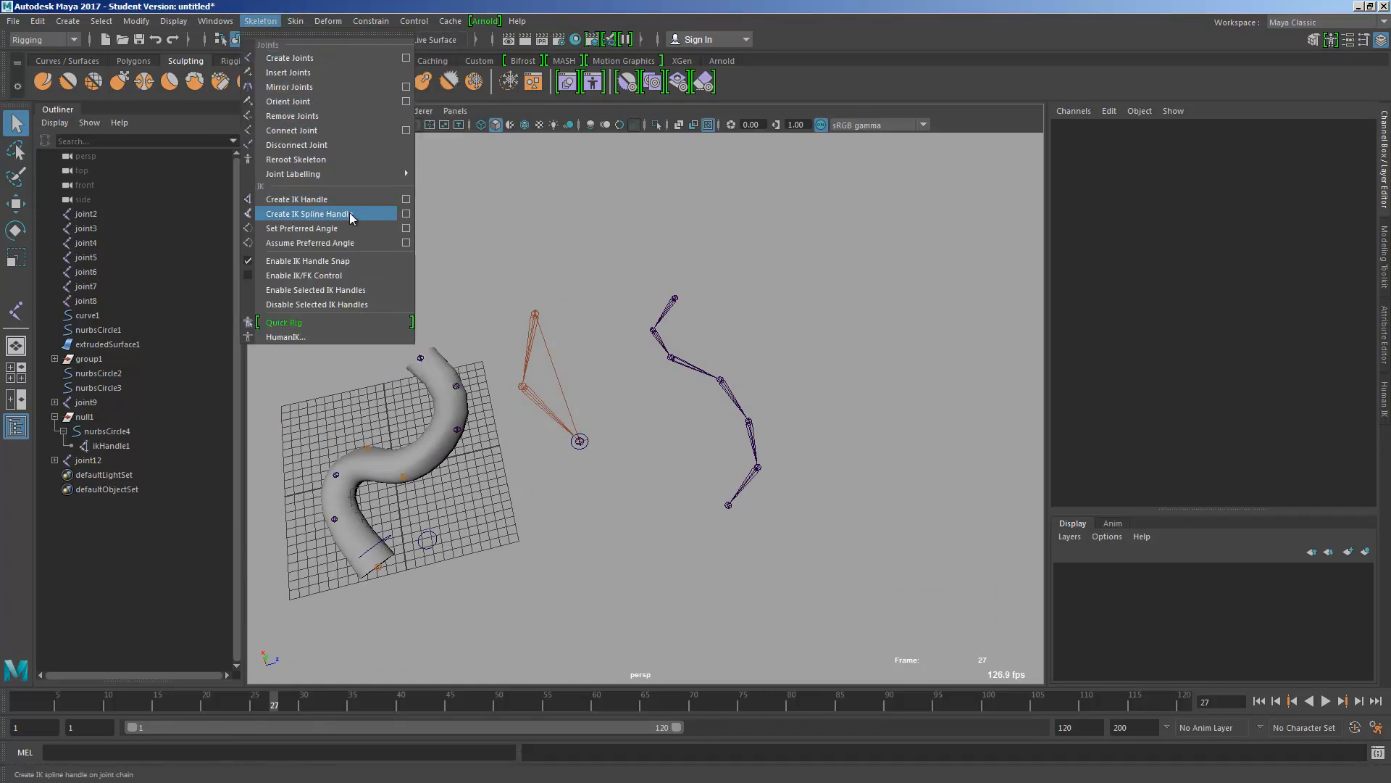
{"action": "left_click", "coordinate": [405, 213]}
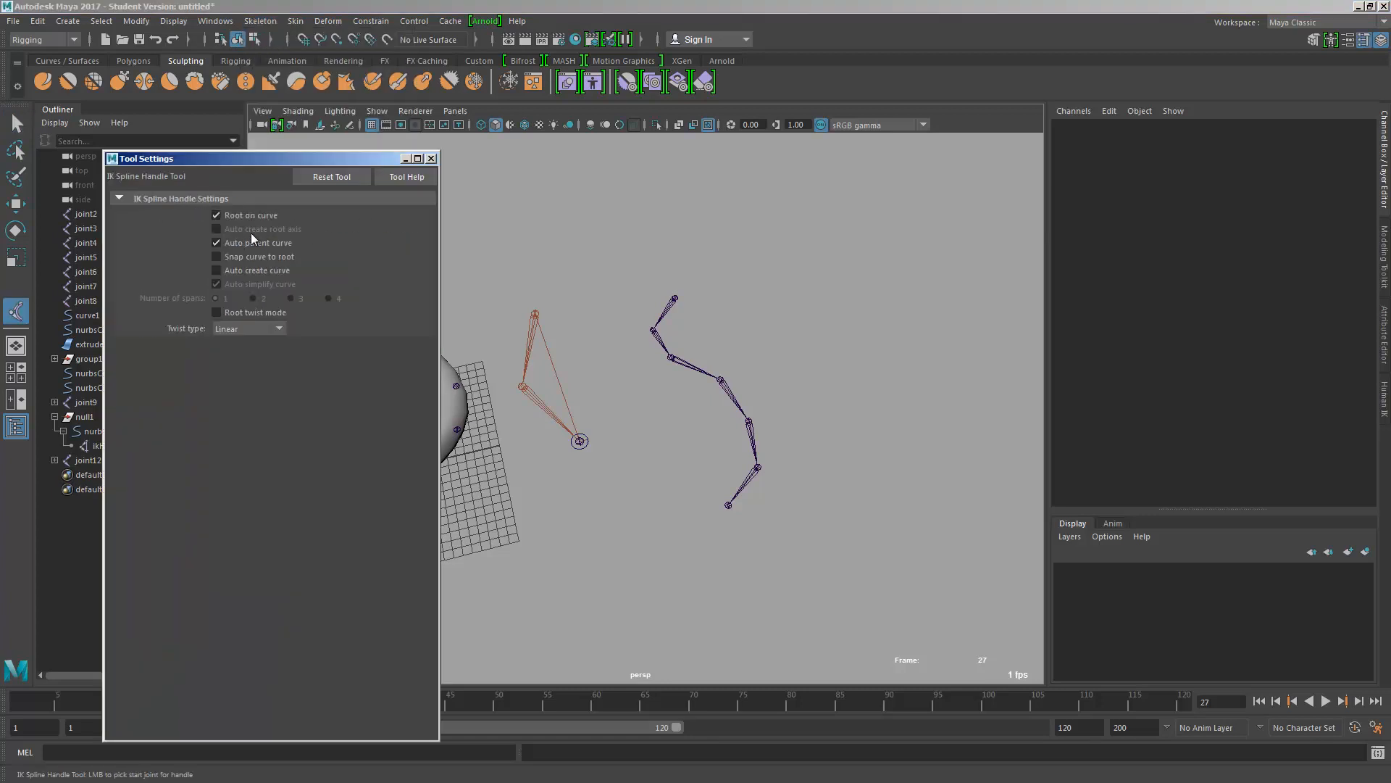
{"action": "left_click", "coordinate": [316, 180]}
{"action": "left_click", "coordinate": [670, 293]}
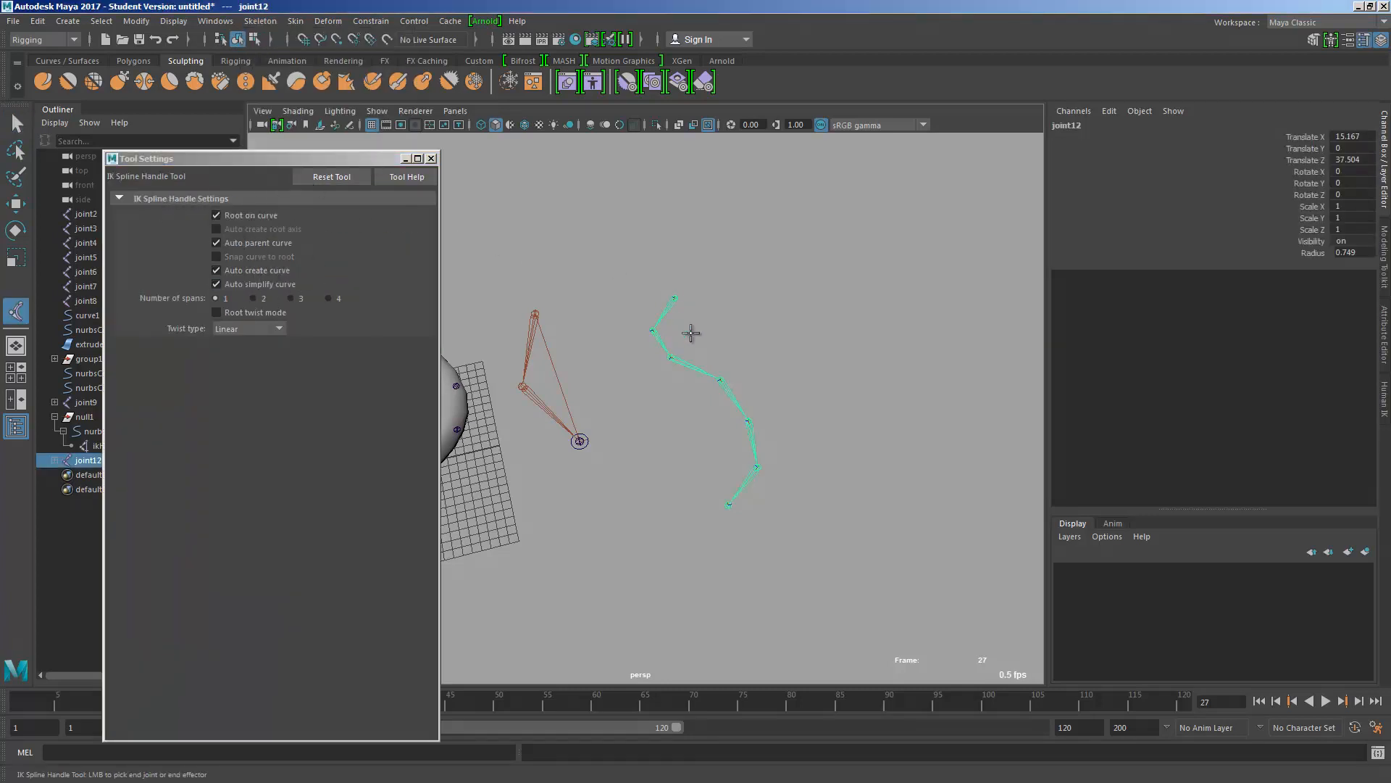
{"action": "left_click", "coordinate": [728, 505]}
{"action": "left_click_drag", "start_coordinate": [735, 376], "coordinate": [723, 341], "text": "alt"}
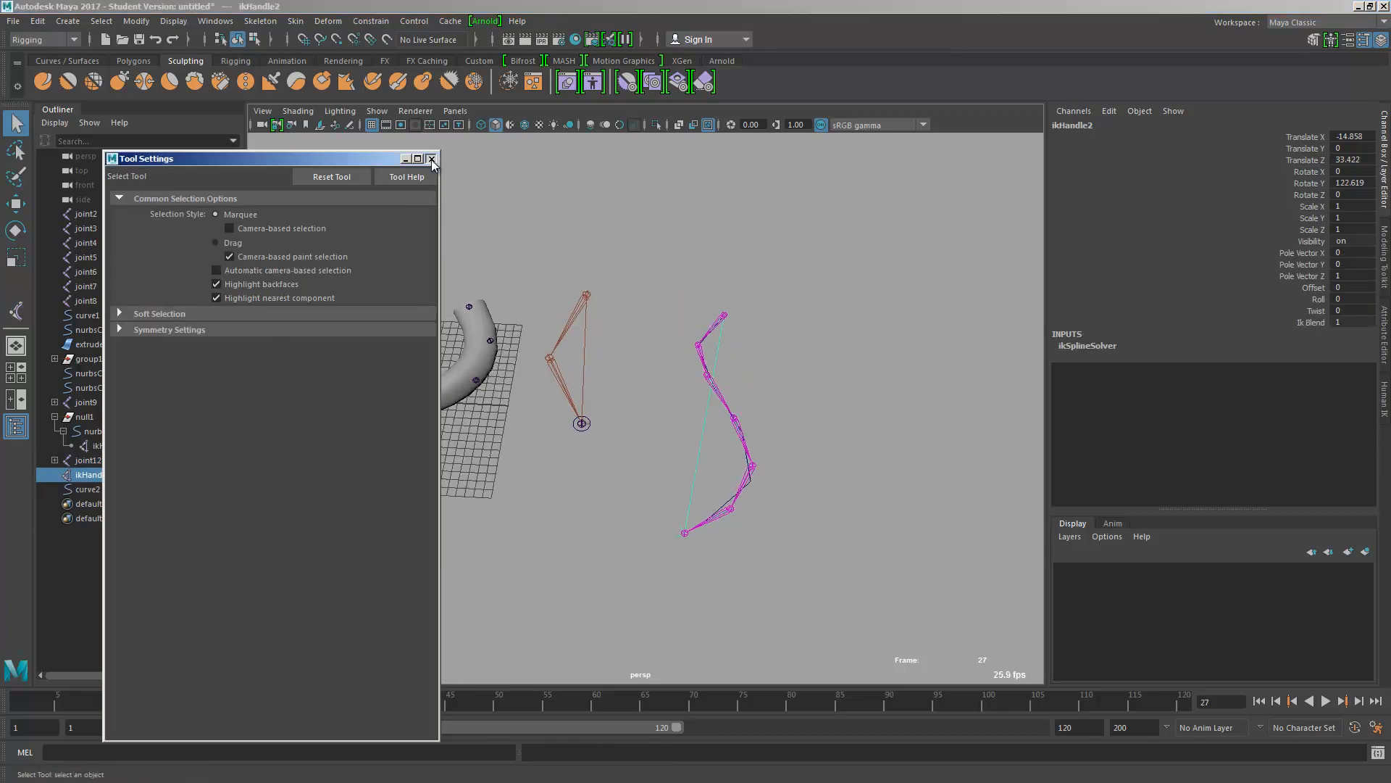
{"action": "left_click", "coordinate": [431, 158]}
Center the pivot of curve2, the curve driving the spline IK chain
{"action": "left_click", "coordinate": [80, 490]}
{"action": "left_click_drag", "start_coordinate": [680, 484], "coordinate": [702, 471], "text": "alt"}
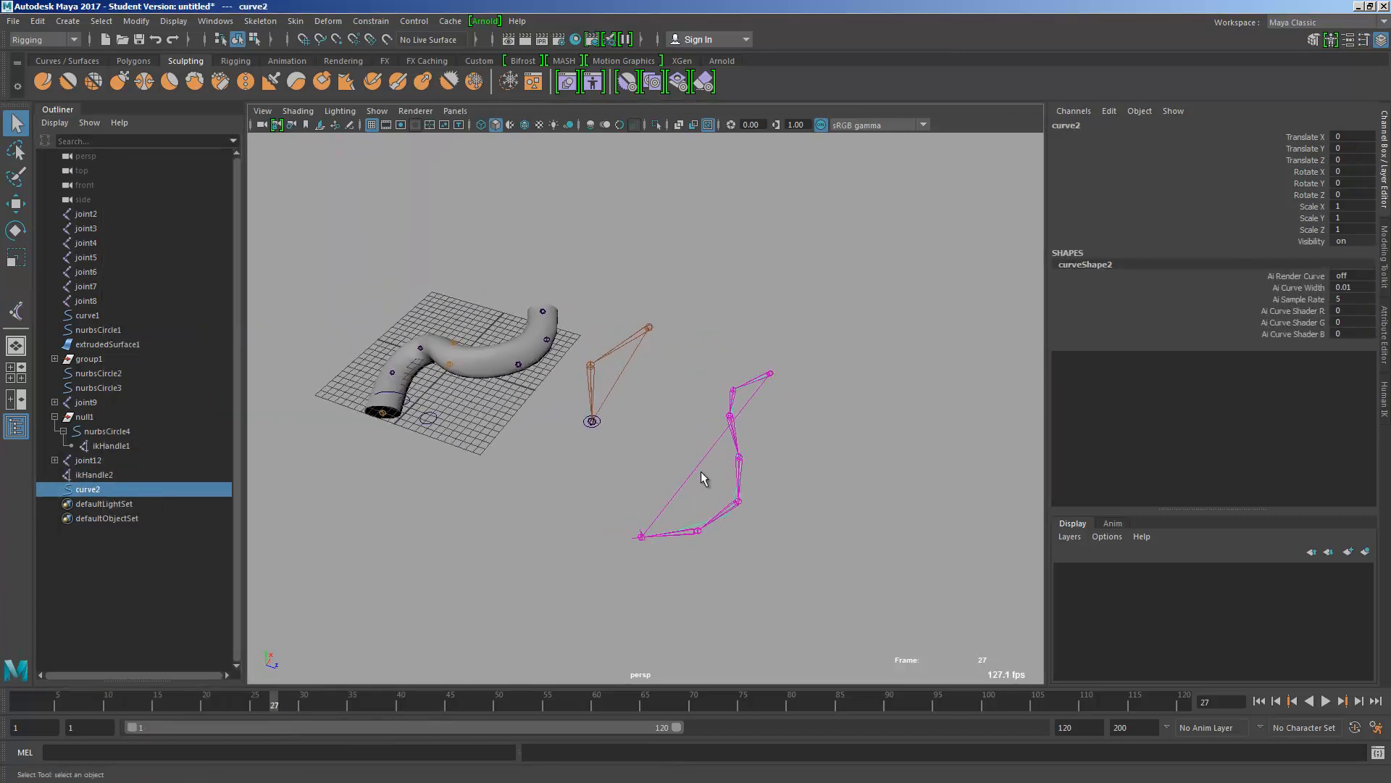
{"action": "key", "text": "w"}
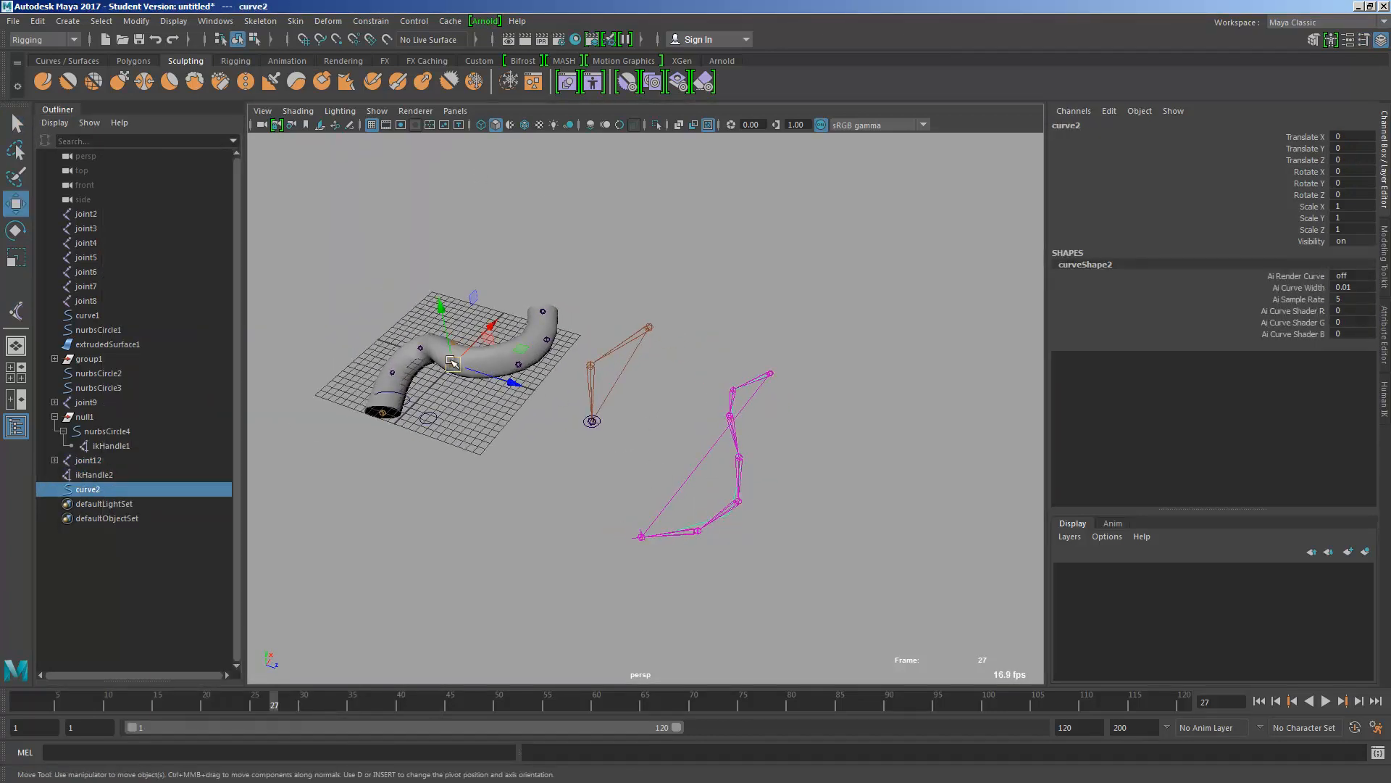
{"action": "left_click", "coordinate": [45, 23]}
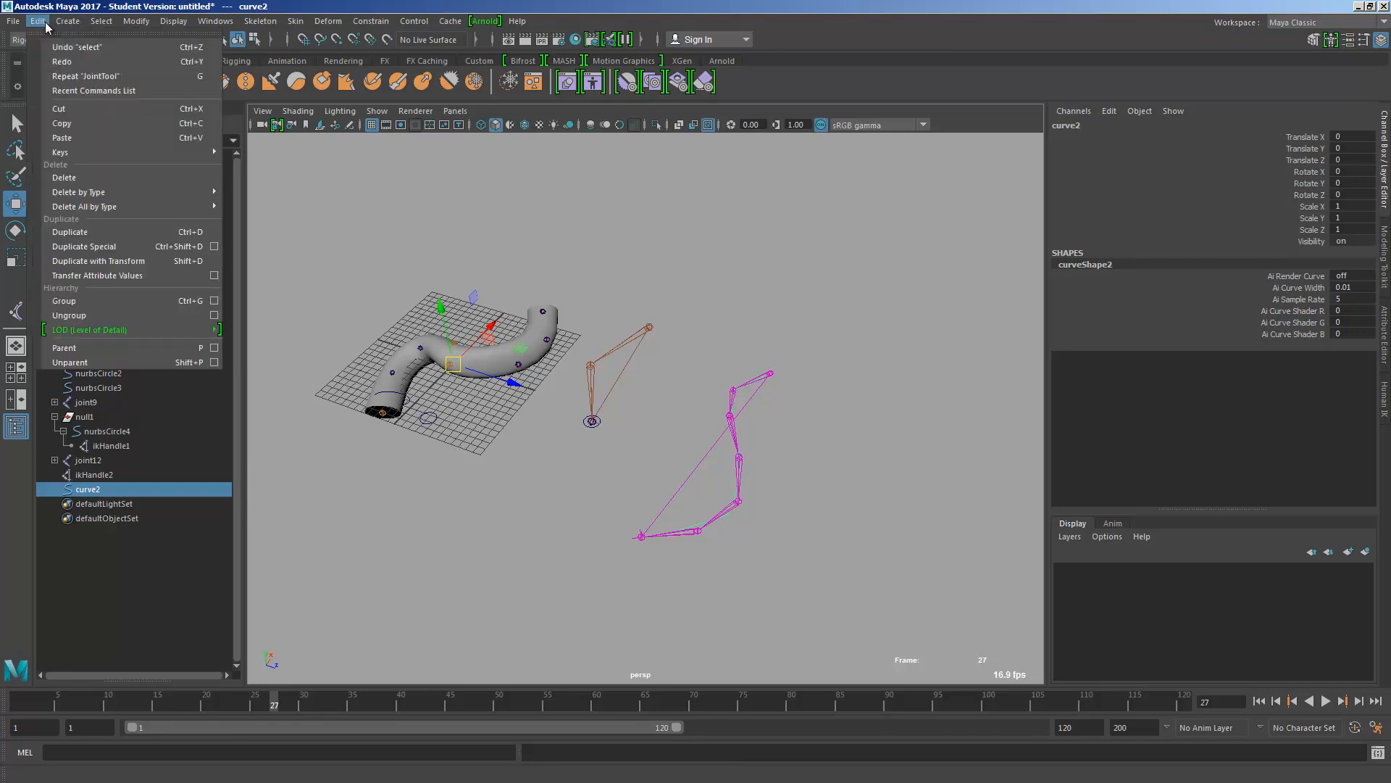
{"action": "mouse_move", "coordinate": [68, 24]}
{"action": "mouse_move", "coordinate": [136, 22]}
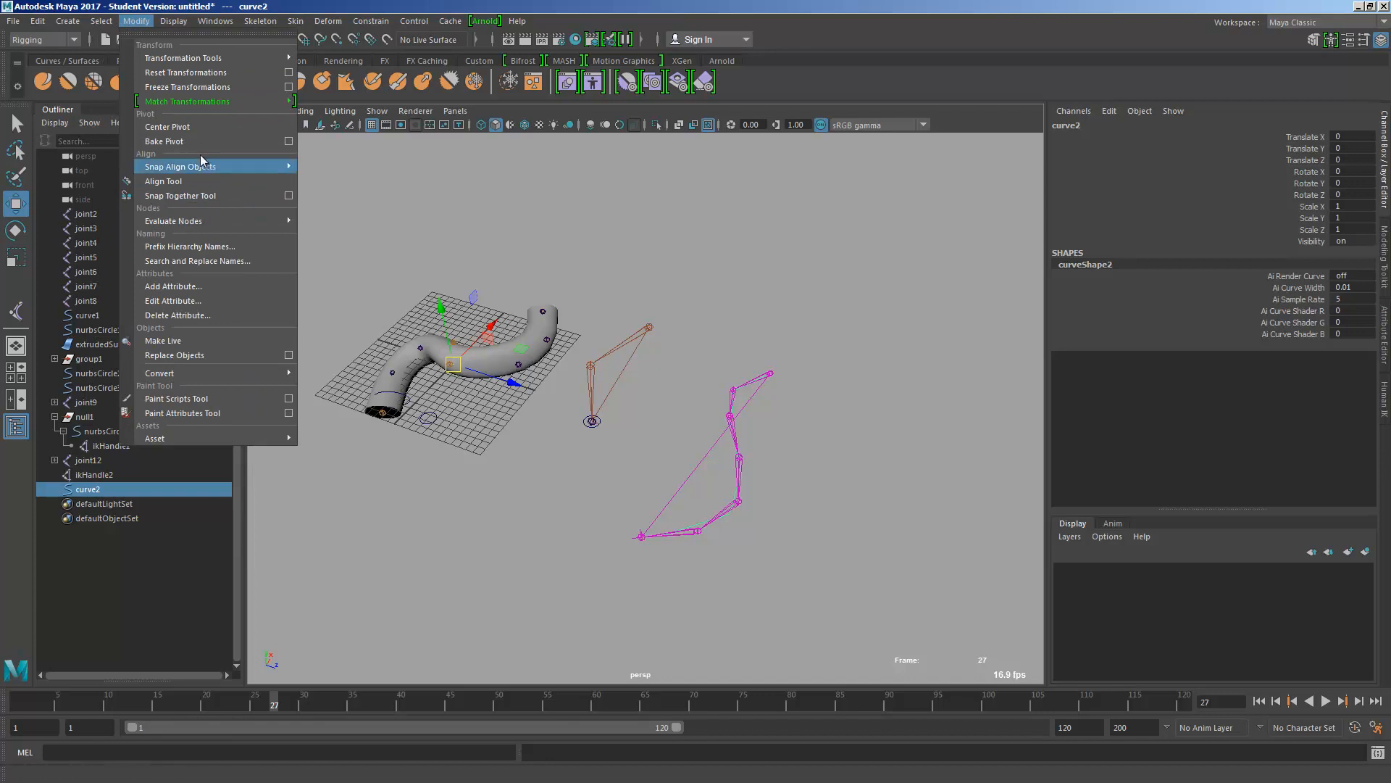
{"action": "left_click", "coordinate": [198, 127]}
{"action": "left_click_drag", "start_coordinate": [724, 421], "coordinate": [616, 353], "text": "alt"}
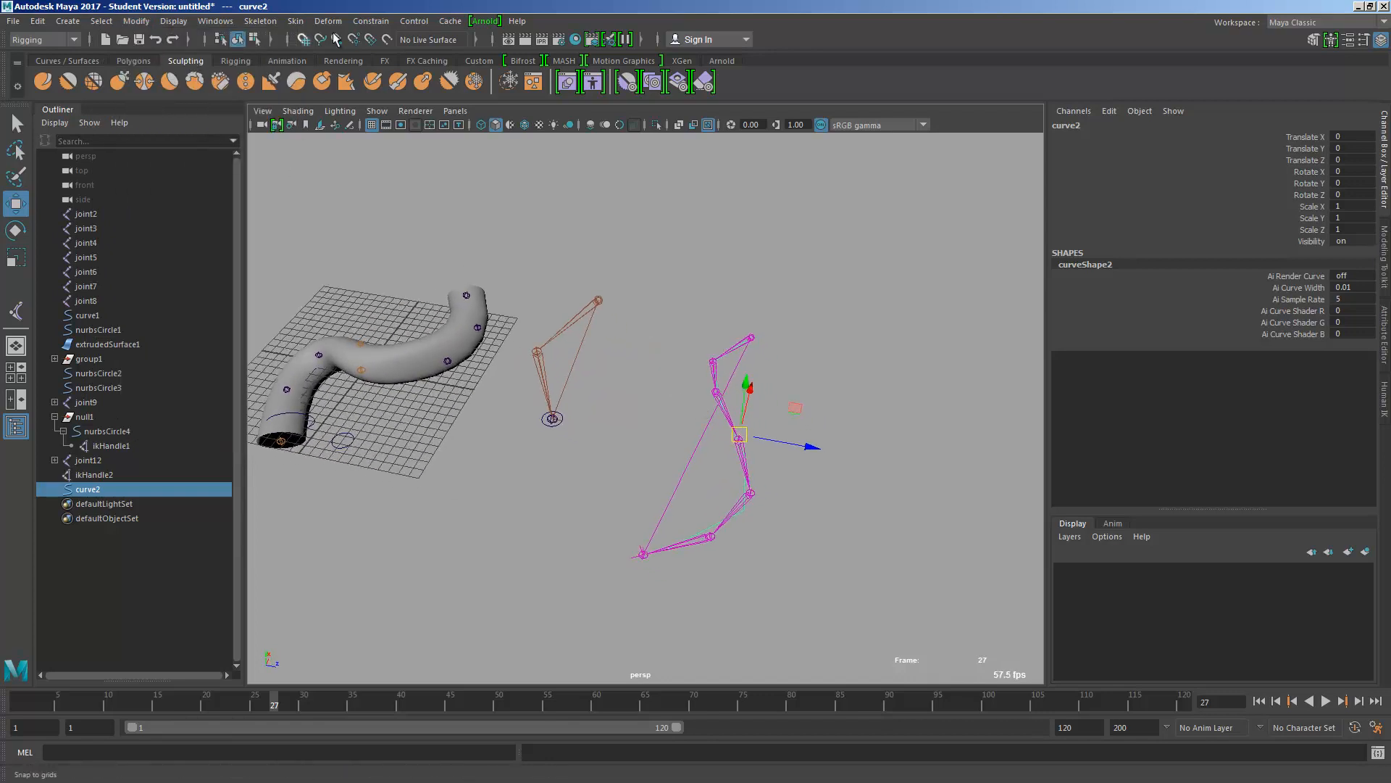
Search the menu commands for "cluster" and highlight the Select->Cluster Curve entry
{"action": "left_click", "coordinate": [517, 21]}
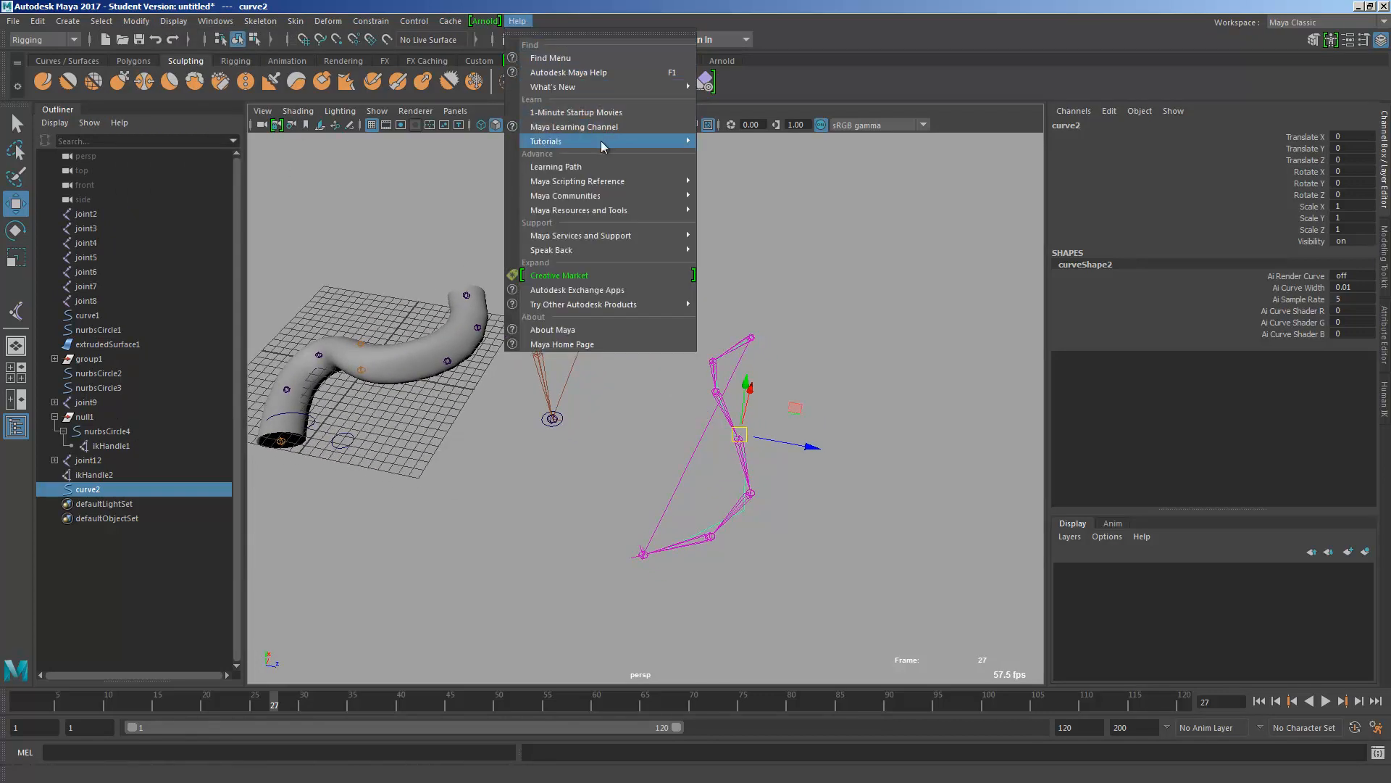
{"action": "mouse_move", "coordinate": [633, 90]}
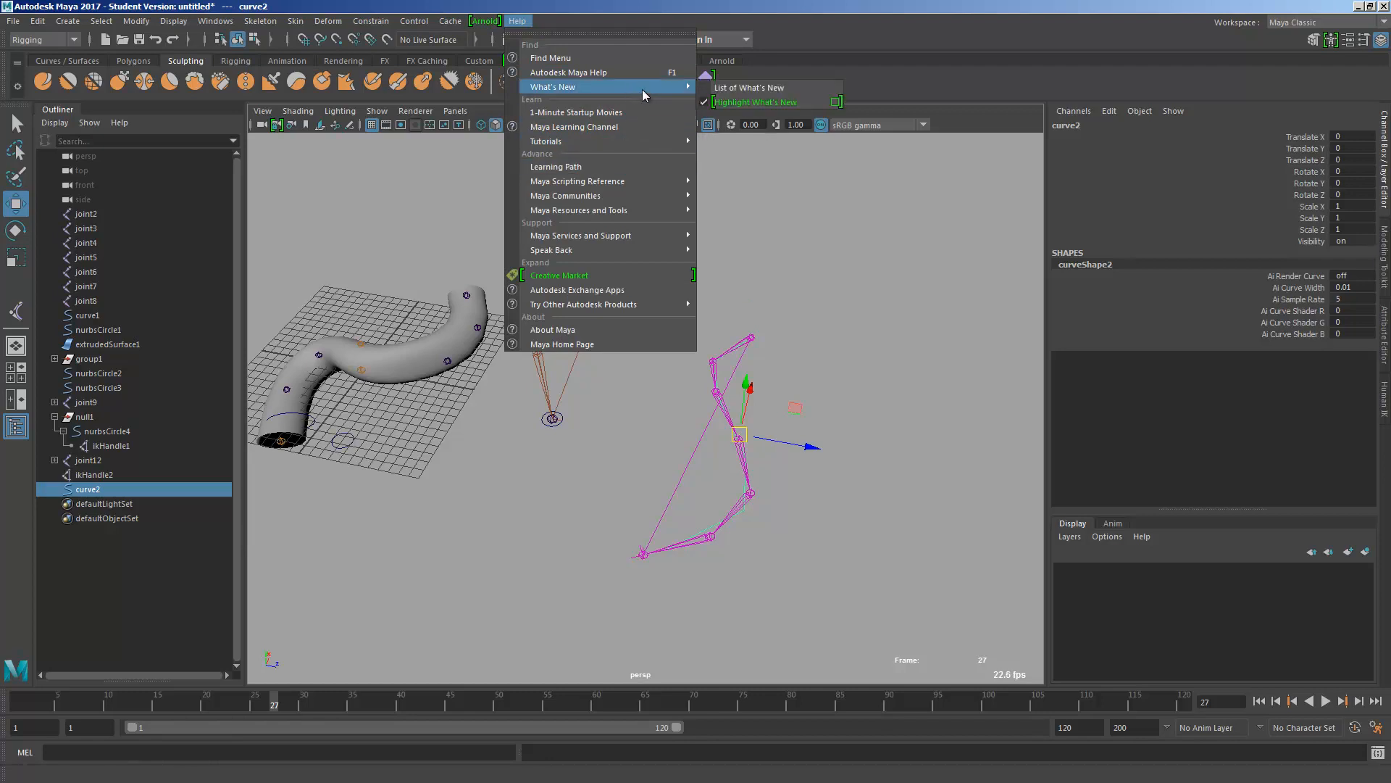
{"action": "left_click", "coordinate": [619, 58]}
{"action": "type", "text": "cluster"}
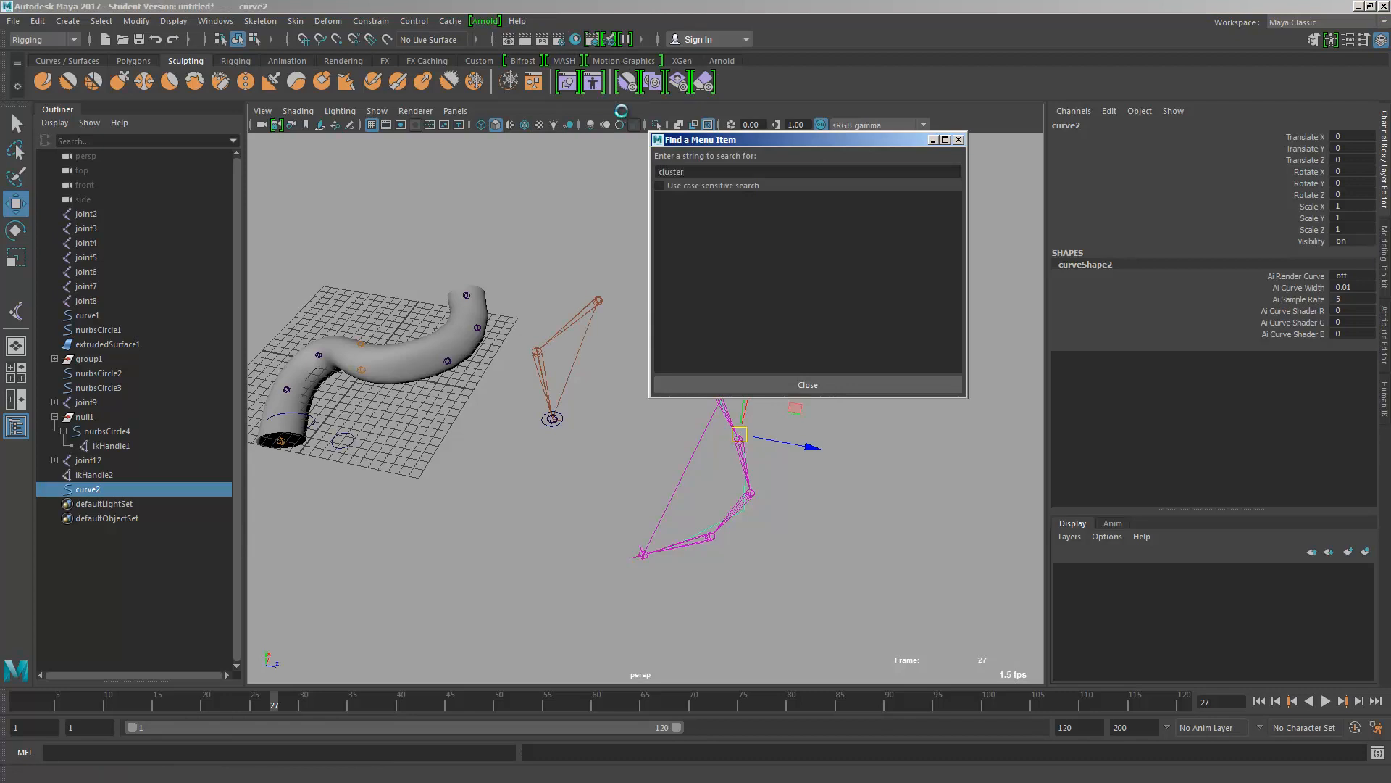
{"action": "key", "text": "Return"}
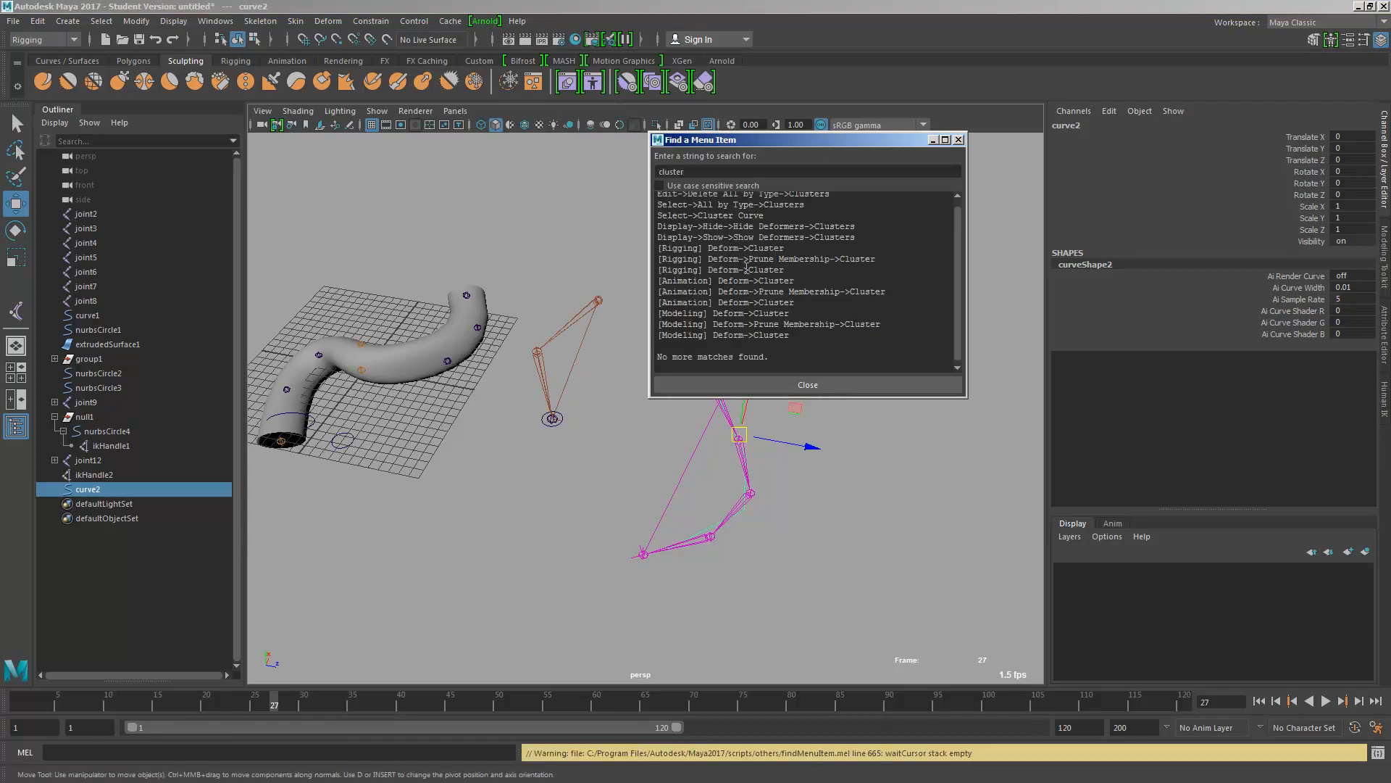
{"action": "scroll", "coordinate": [777, 293], "scroll_direction": "up", "scroll_amount": 1}
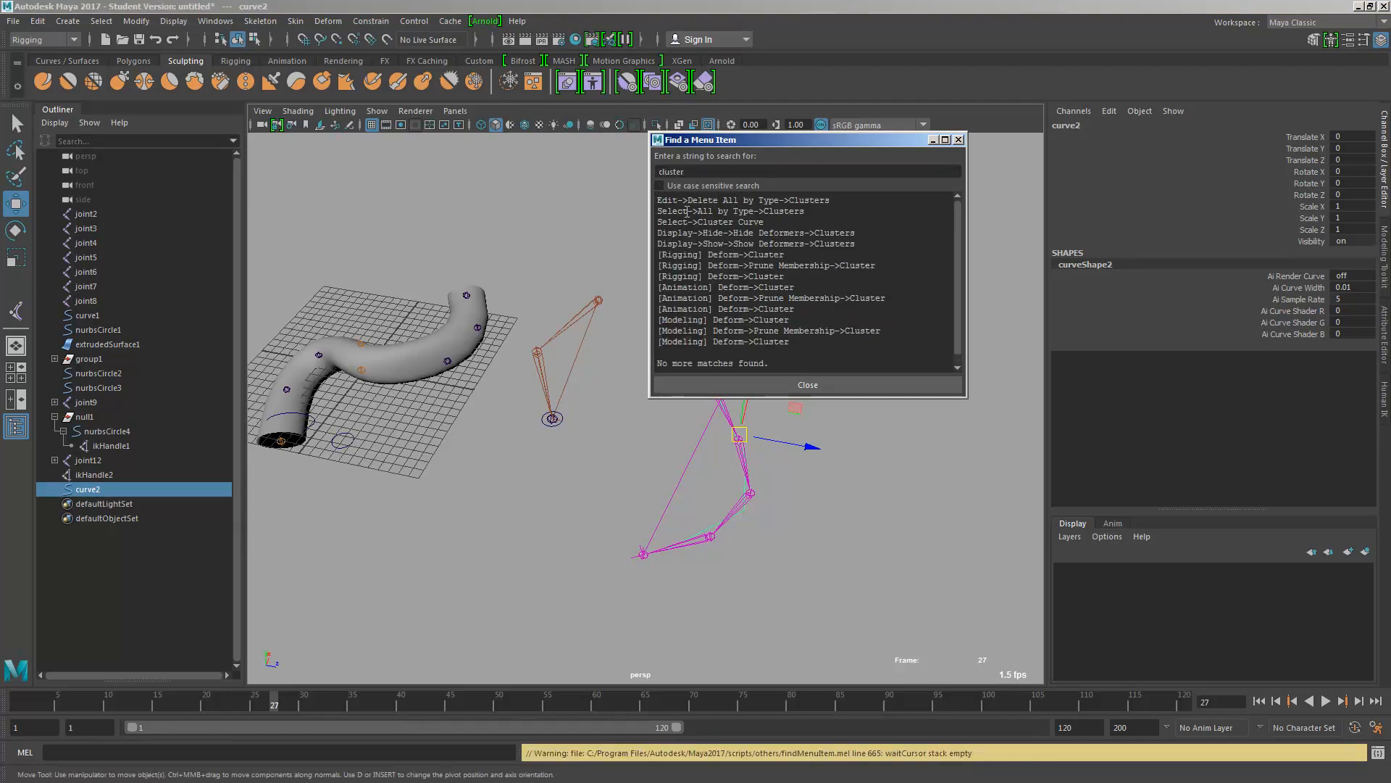
{"action": "left_click_drag", "start_coordinate": [658, 221], "coordinate": [763, 221]}
Create a cluster for every CV of curve2 with Cluster Curve, and close the menu search
{"action": "left_click", "coordinate": [103, 21]}
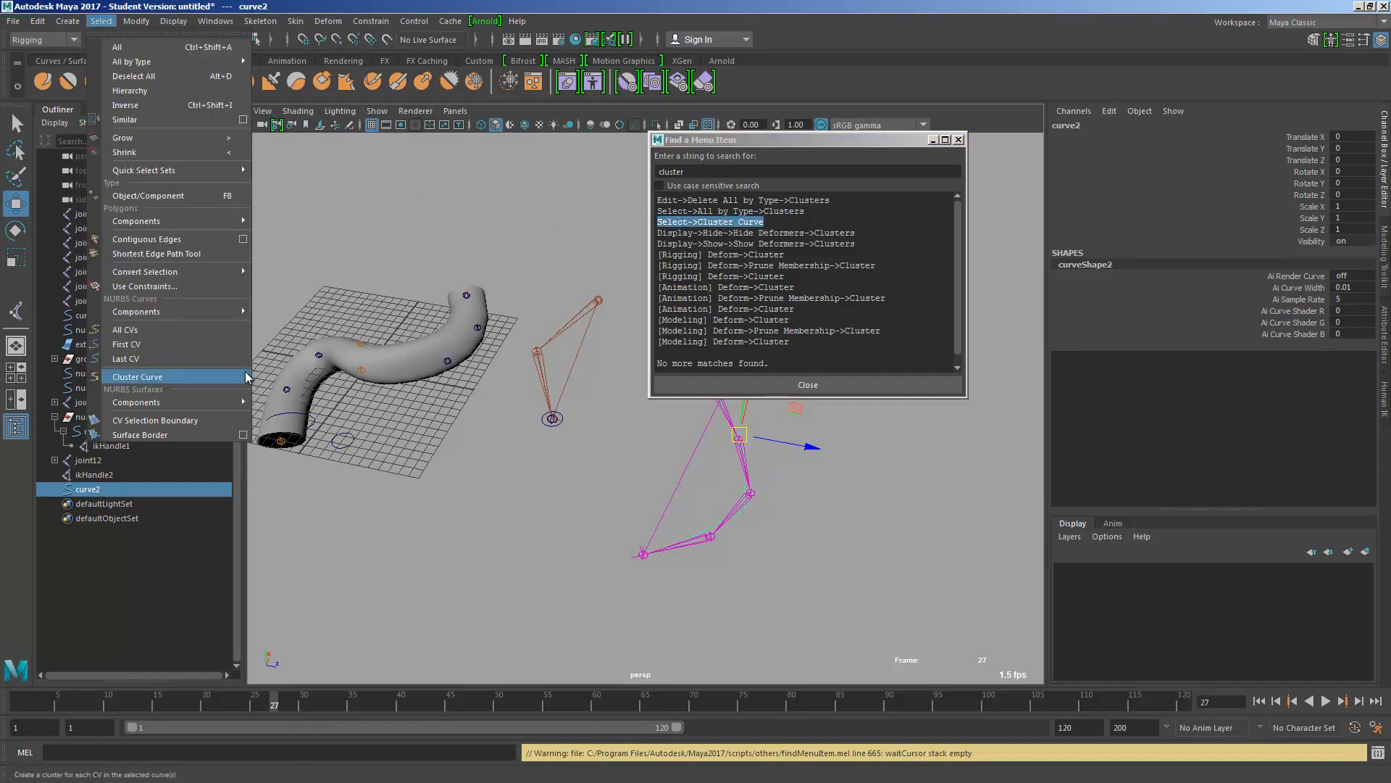
{"action": "left_click", "coordinate": [137, 377]}
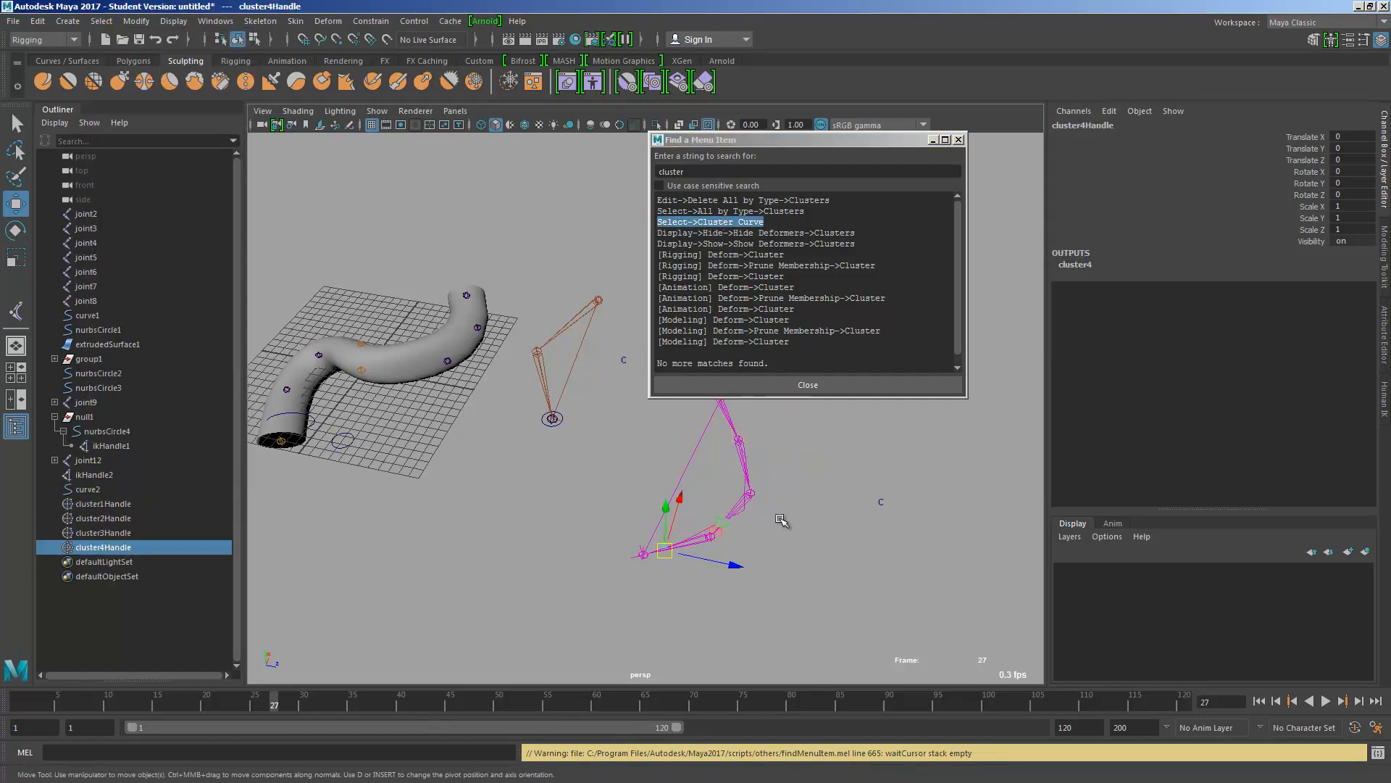
{"action": "left_click", "coordinate": [959, 139]}
Move the middle cluster handles to reshape the spline IK chain, bringing cluster3Handle to about -2.75, 3.34, -9.67
{"action": "left_click_drag", "start_coordinate": [823, 522], "coordinate": [784, 521]}
{"action": "key", "text": "w"}
{"action": "left_click_drag", "start_coordinate": [635, 349], "coordinate": [657, 362]}
{"action": "left_click_drag", "start_coordinate": [644, 359], "coordinate": [671, 388]}
{"action": "left_click_drag", "start_coordinate": [658, 371], "coordinate": [650, 410]}
{"action": "left_click", "coordinate": [149, 533]}
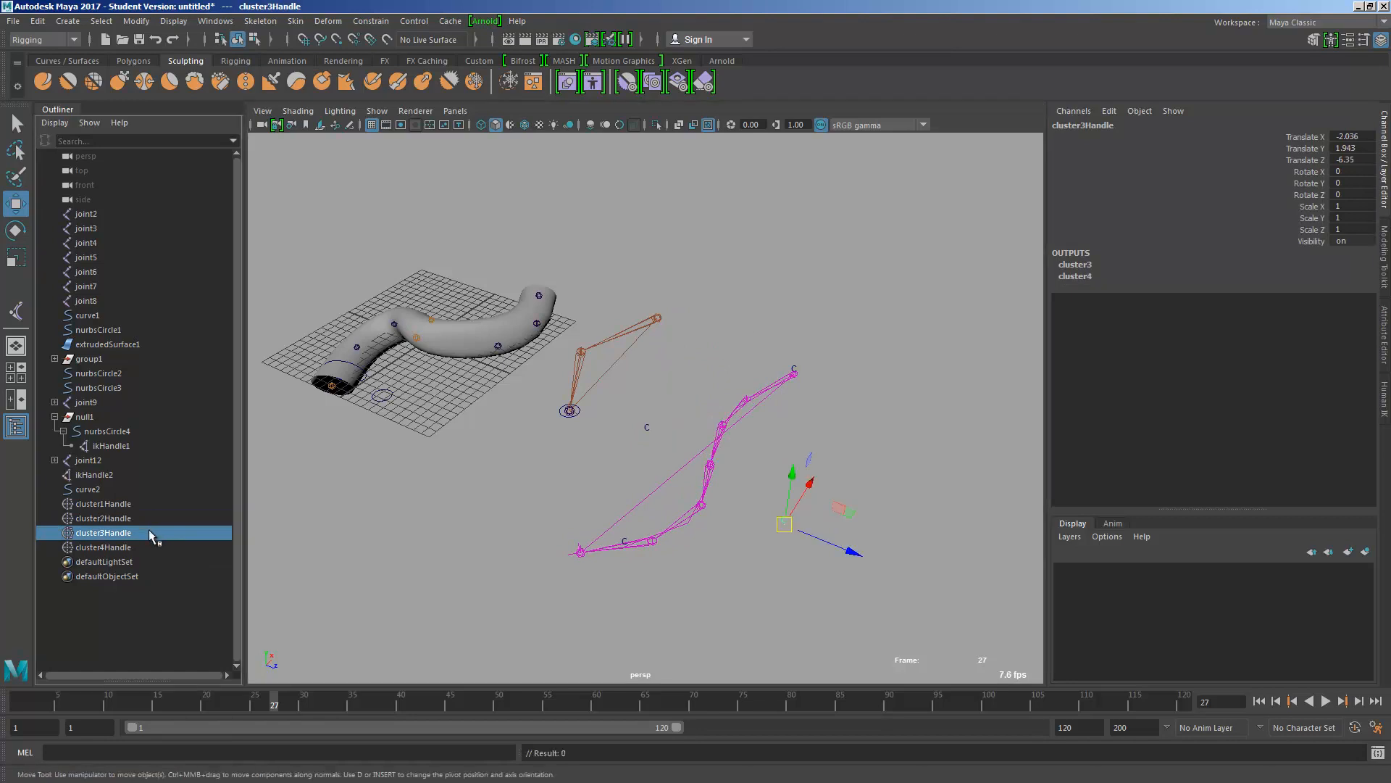
{"action": "left_click_drag", "start_coordinate": [812, 535], "coordinate": [772, 508]}
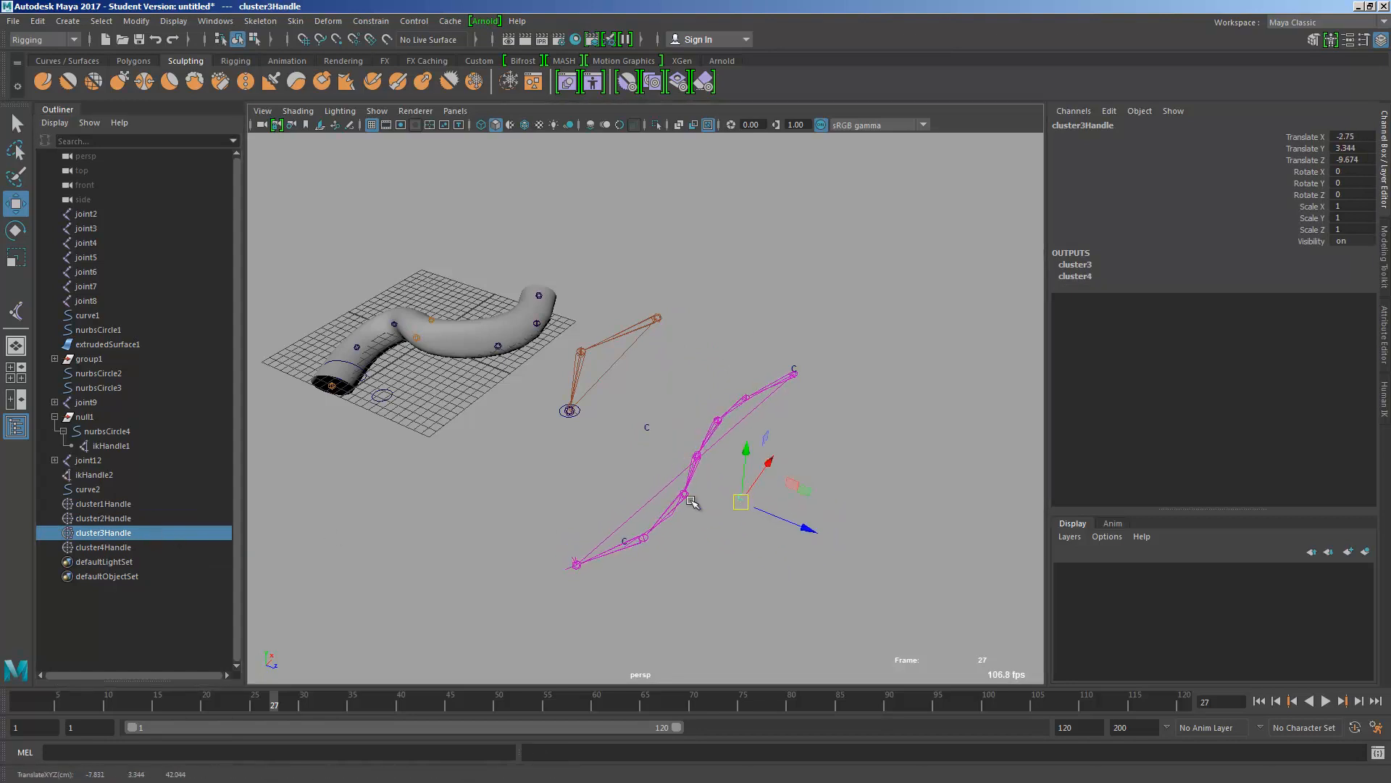
Move cluster4Handle to bend the end of the spline IK chain, and clear the selection
{"action": "left_click", "coordinate": [155, 547]}
{"action": "left_click_drag", "start_coordinate": [615, 561], "coordinate": [574, 581]}
{"action": "left_click_drag", "start_coordinate": [575, 629], "coordinate": [609, 576]}
{"action": "key", "text": "q"}
{"action": "left_click", "coordinate": [541, 461]}
{"action": "left_click_drag", "start_coordinate": [542, 461], "coordinate": [704, 398], "text": "alt"}
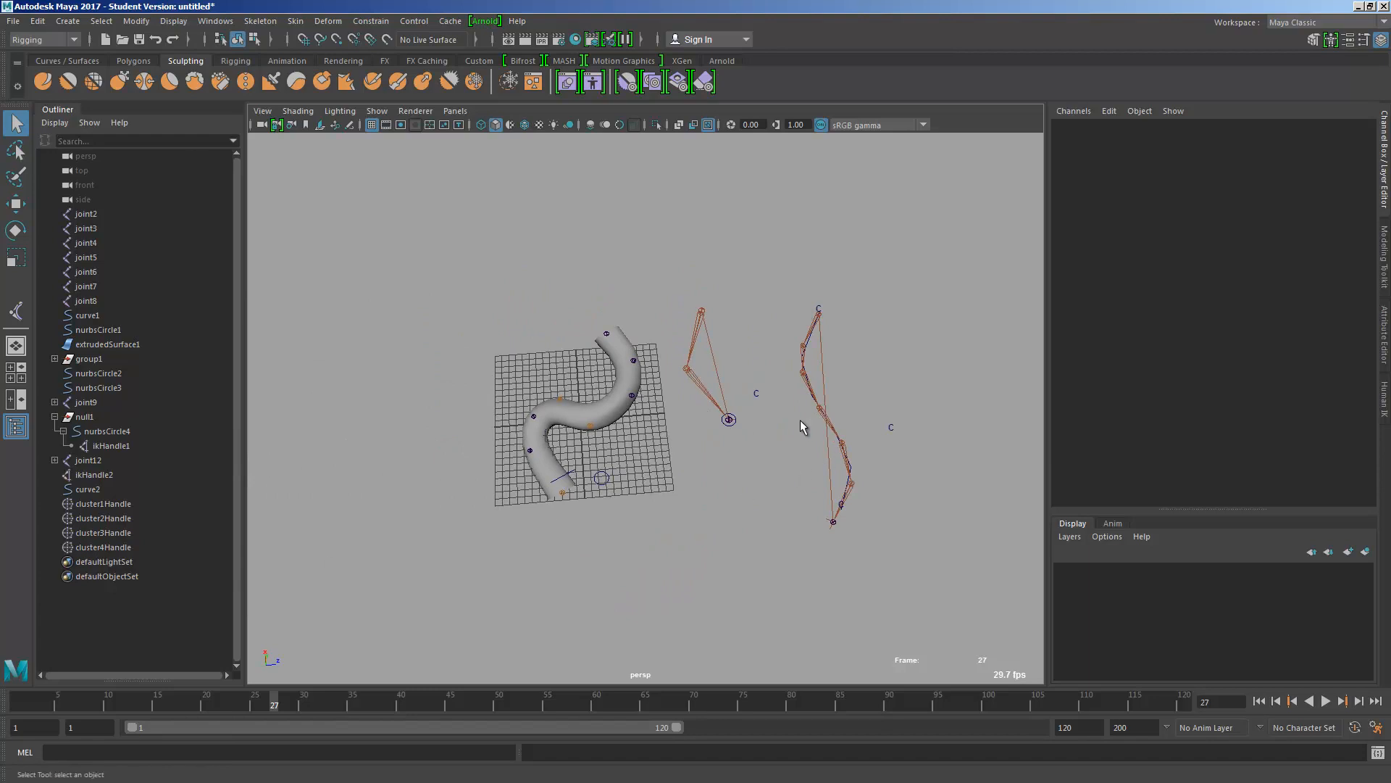
{"action": "left_click_drag", "start_coordinate": [800, 420], "coordinate": [760, 366], "text": "alt"}
{"action": "middle_click_drag", "start_coordinate": [622, 397], "coordinate": [580, 367], "text": "alt"}
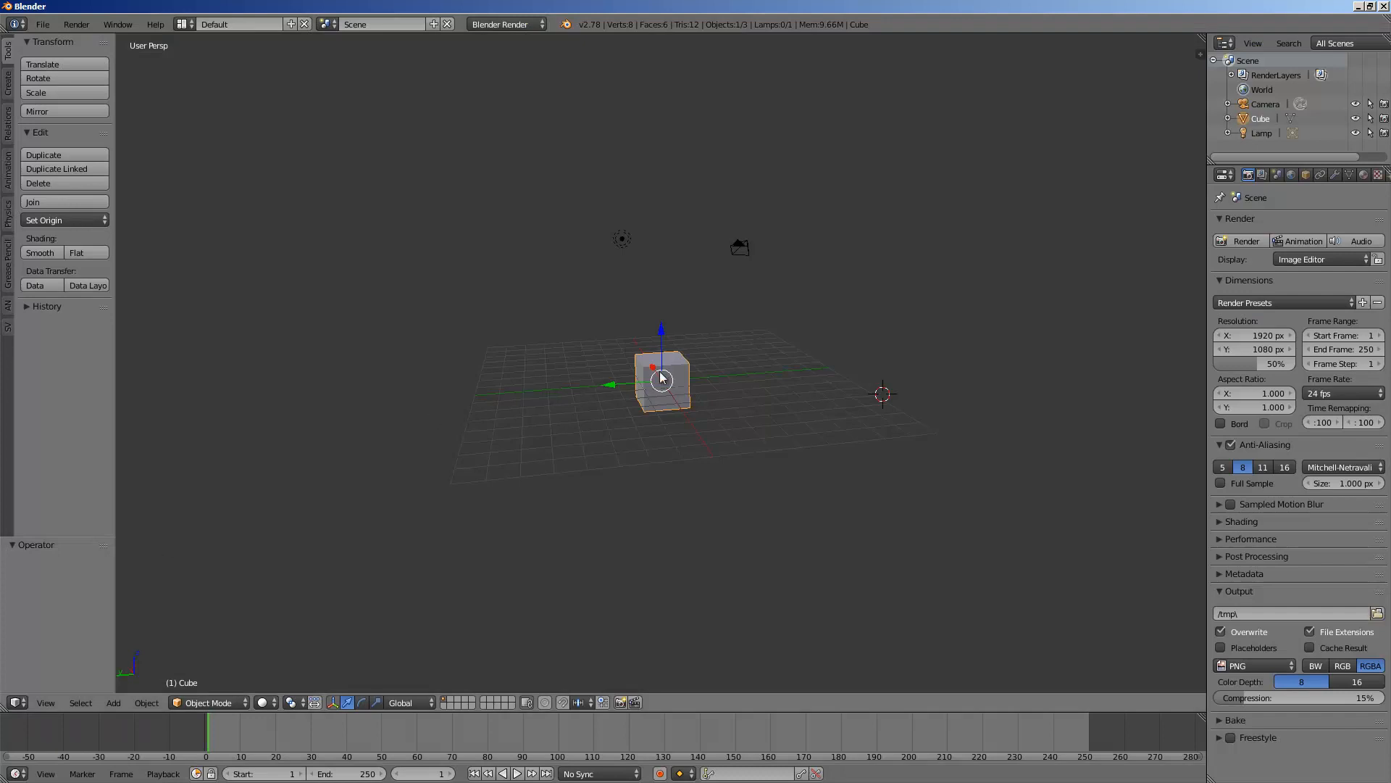
Switch to Blender and delete the default cube
{"action": "middle_click_drag", "start_coordinate": [768, 406], "coordinate": [706, 347]}
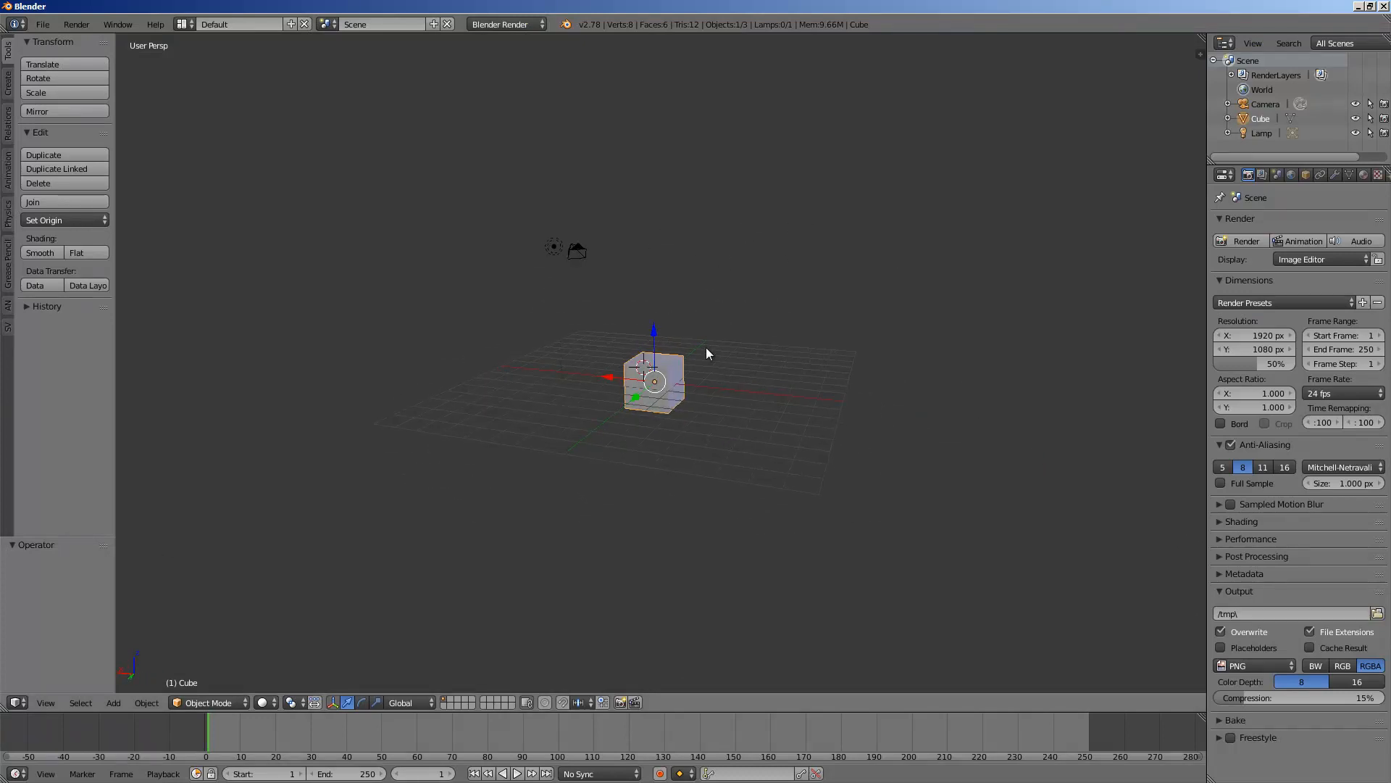
{"action": "scroll", "coordinate": [703, 348], "scroll_direction": "up", "scroll_amount": 2}
{"action": "key", "text": "Delete"}
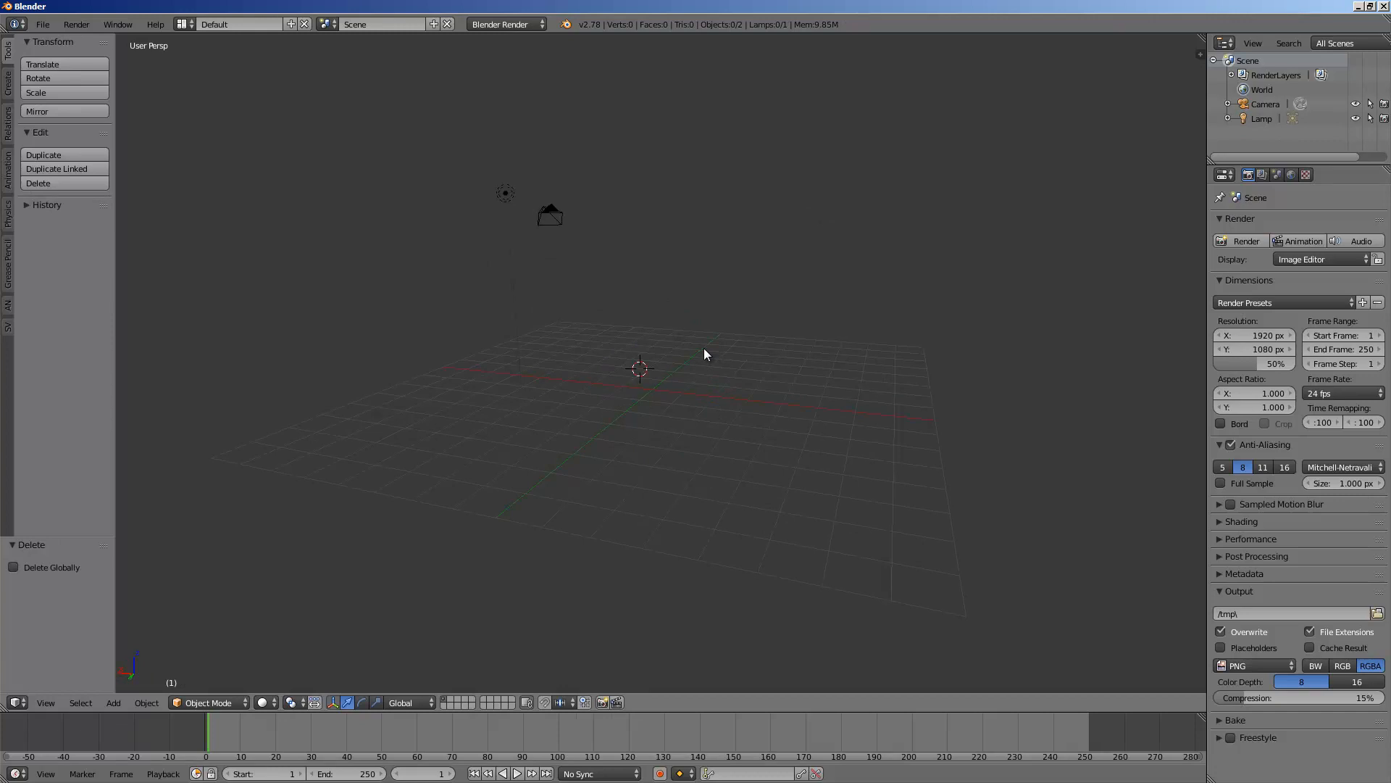
{"action": "left_click", "coordinate": [732, 297]}
{"action": "middle_click_drag", "start_coordinate": [648, 323], "coordinate": [716, 378]}
{"action": "key", "text": "shift+a"}
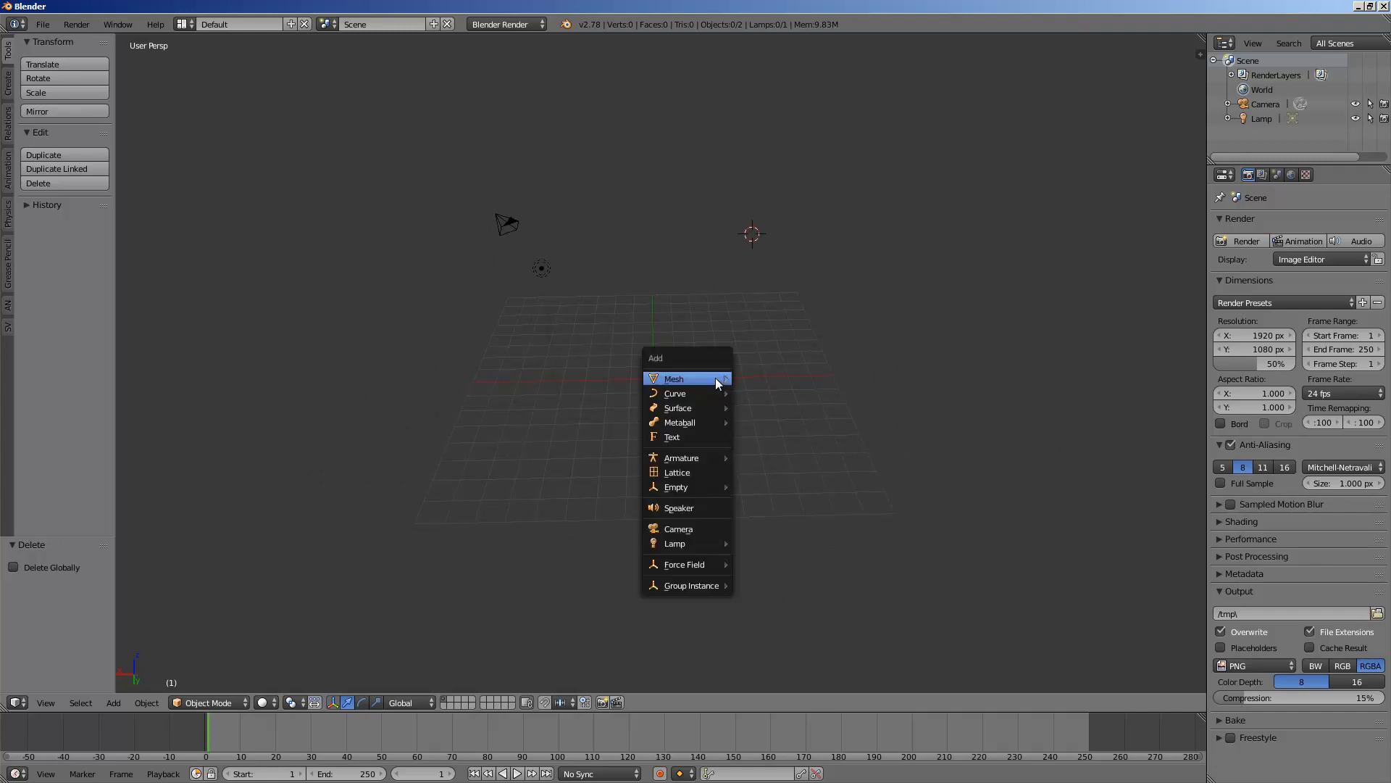
{"action": "mouse_move", "coordinate": [696, 427]}
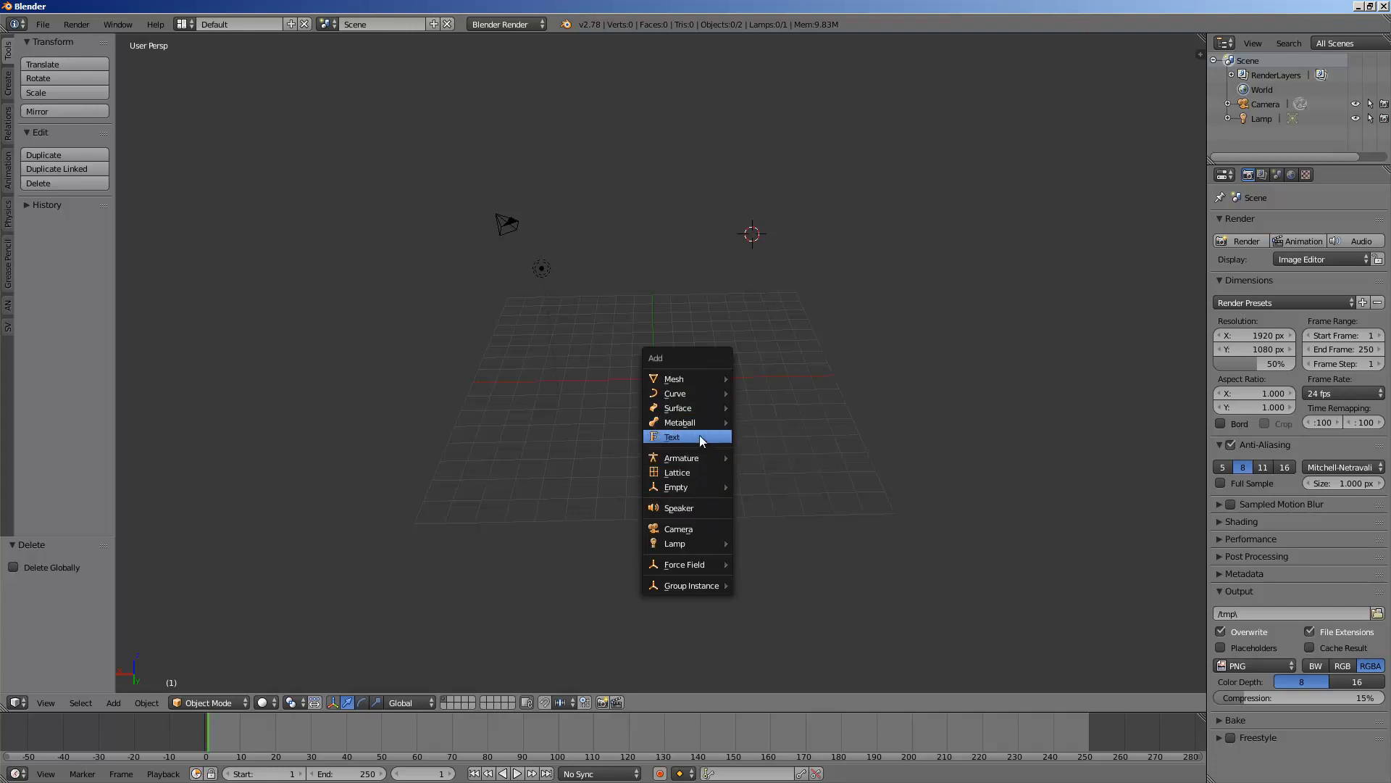
{"action": "mouse_move", "coordinate": [715, 459]}
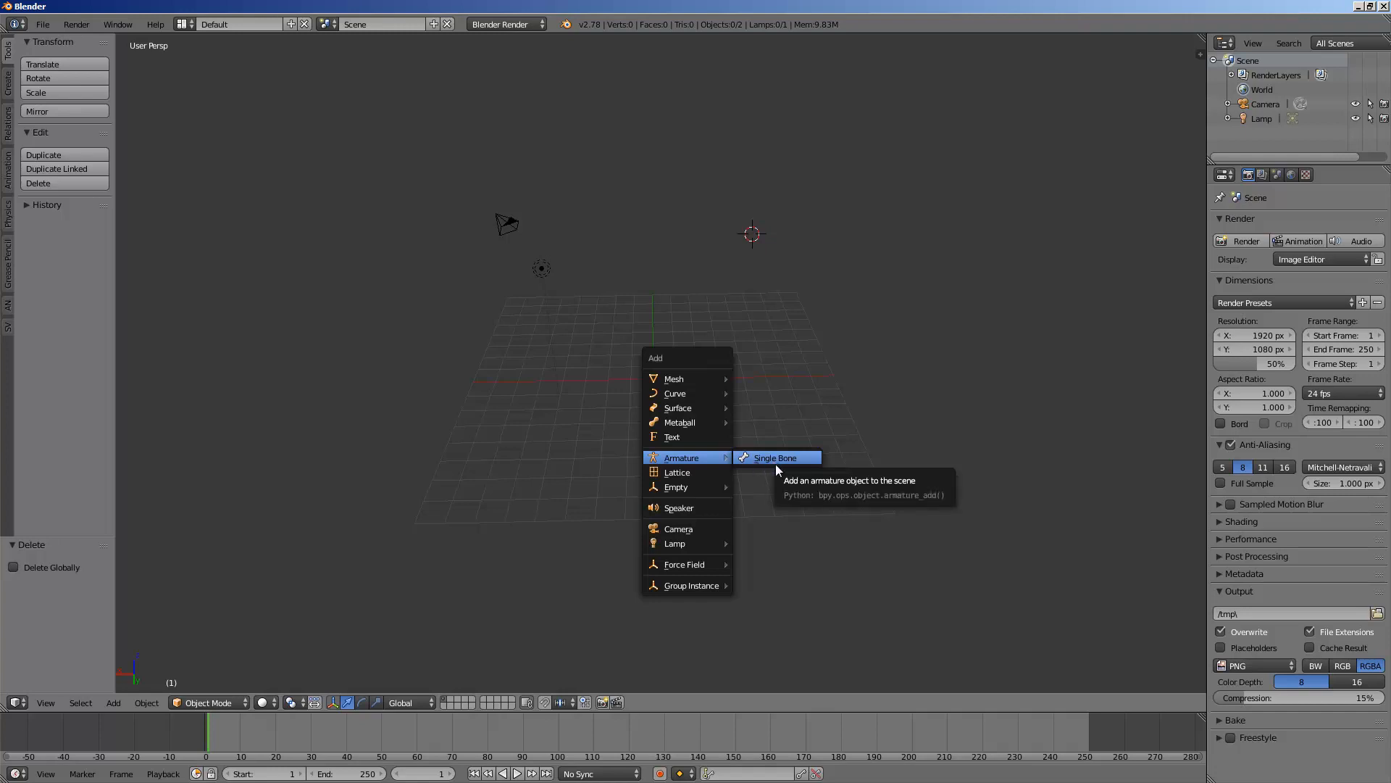
{"action": "mouse_move", "coordinate": [693, 329]}
{"action": "middle_mouse_down"}
{"action": "mouse_move", "coordinate": [719, 316]}
{"action": "mouse_move", "coordinate": [684, 314]}
{"action": "middle_mouse_up"}
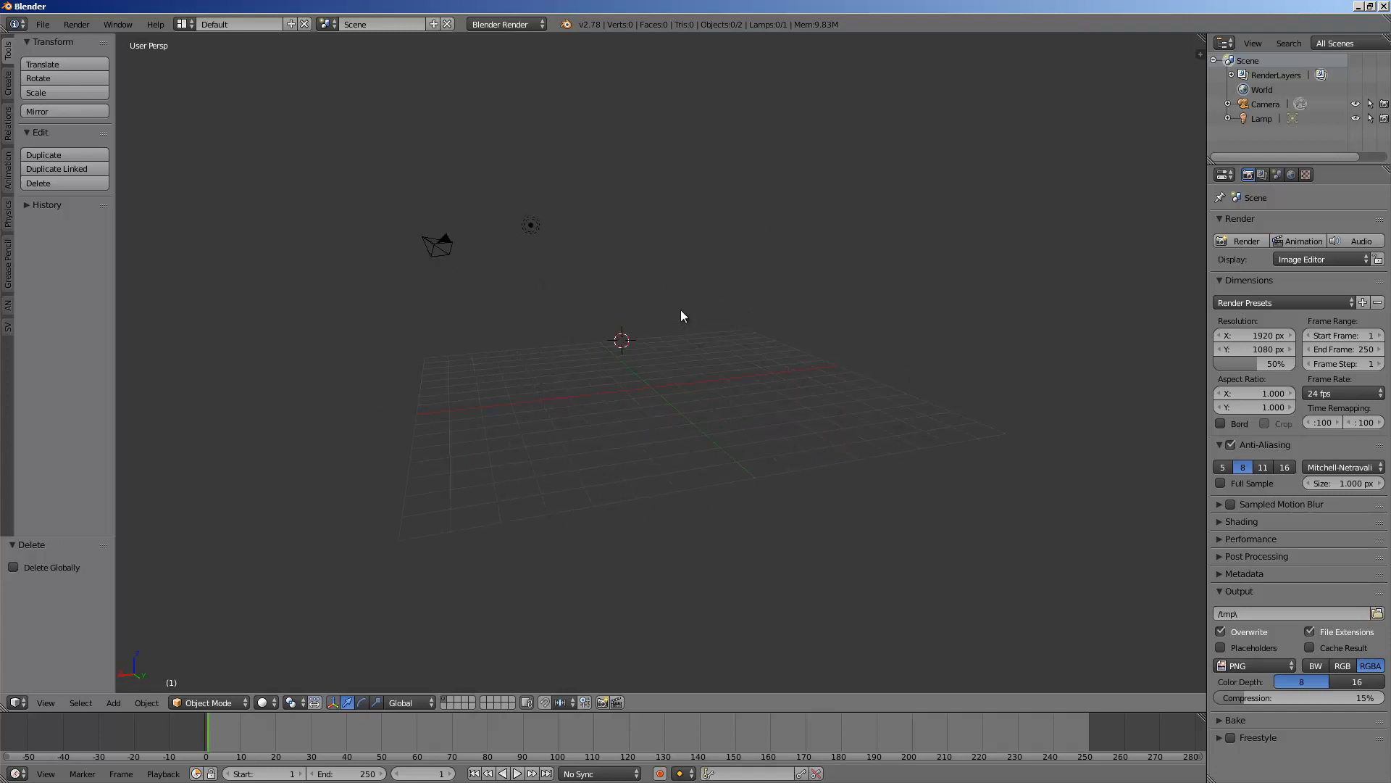
Add a single-bone armature and clear its location so it sits at the world origin
{"action": "left_click", "coordinate": [712, 273]}
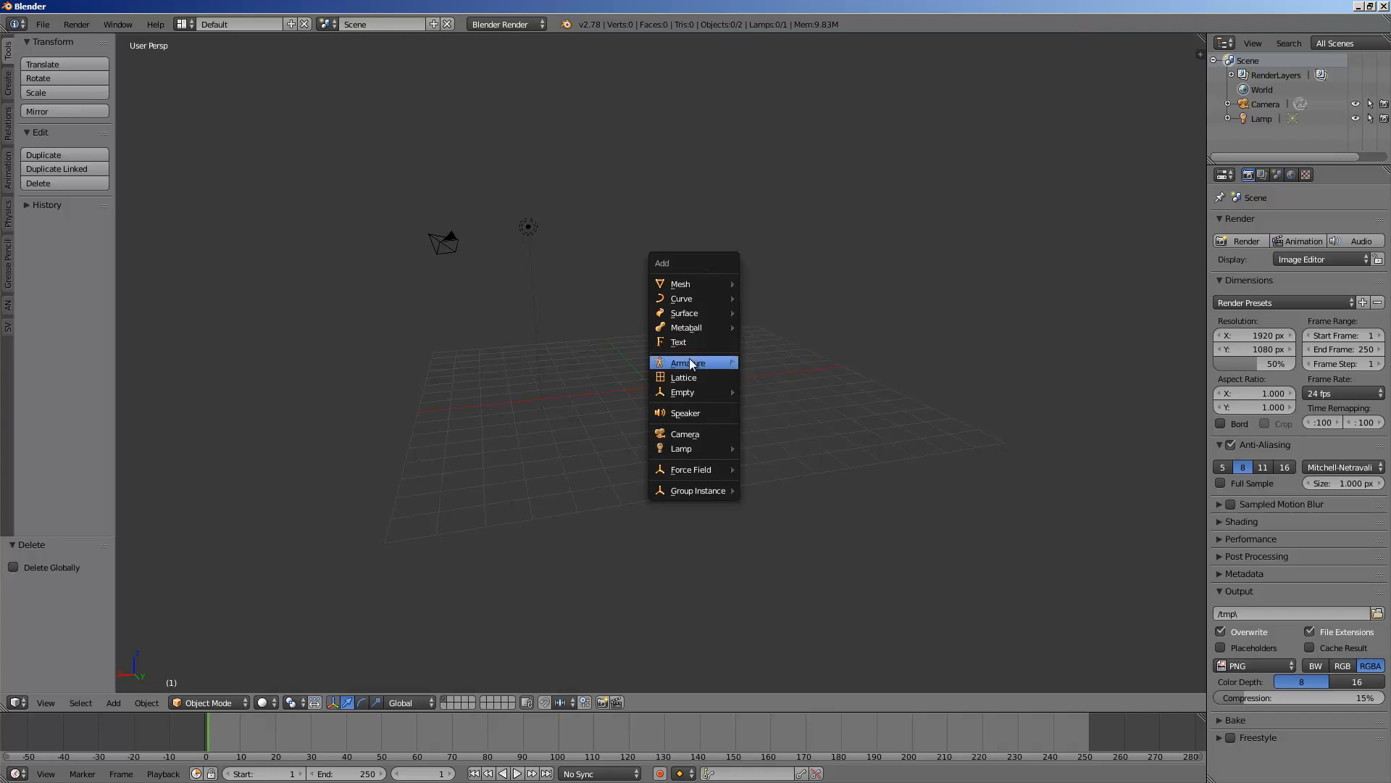
{"action": "mouse_move", "coordinate": [723, 367]}
{"action": "left_click", "coordinate": [765, 362]}
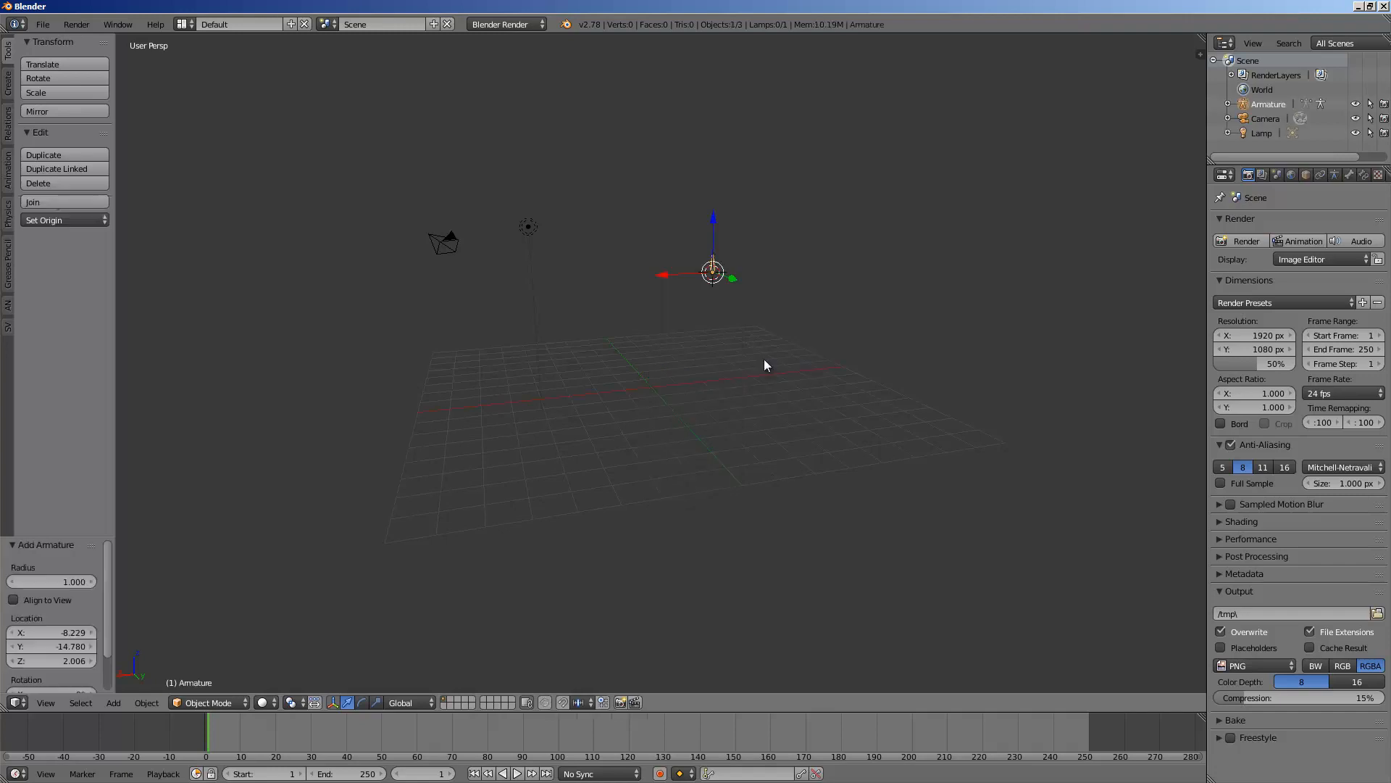
{"action": "mouse_move", "coordinate": [764, 360]}
{"action": "middle_mouse_down"}
{"action": "mouse_move", "coordinate": [761, 335]}
{"action": "mouse_move", "coordinate": [701, 333]}
{"action": "mouse_move", "coordinate": [680, 369]}
{"action": "mouse_move", "coordinate": [742, 380]}
{"action": "mouse_move", "coordinate": [746, 368]}
{"action": "middle_mouse_up"}
{"action": "key", "text": "alt+g"}
{"action": "scroll", "coordinate": [700, 334], "scroll_direction": "up", "scroll_amount": 9}
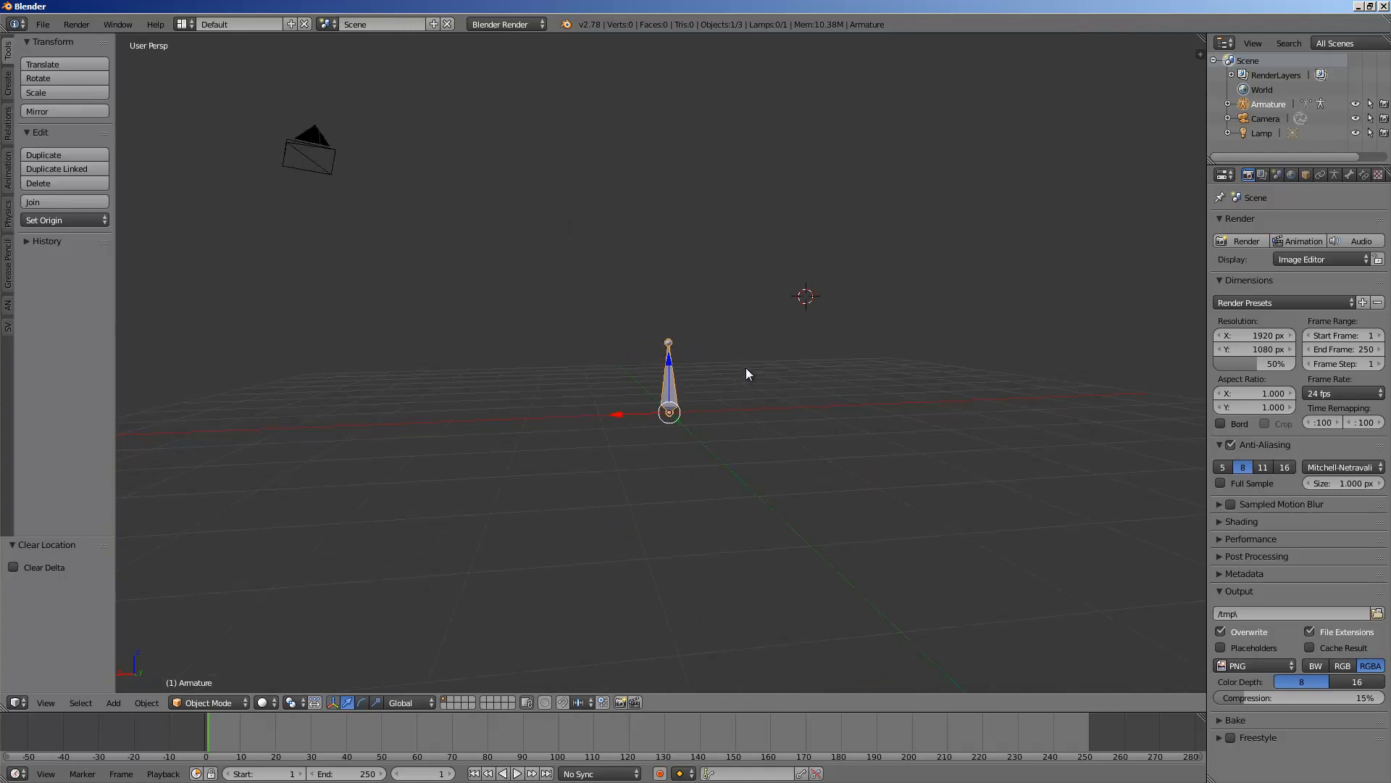
Show the armature's data properties and look at its bone in Edit Mode before returning to Object Mode
{"action": "left_click", "coordinate": [1335, 175]}
{"action": "middle_click_drag", "start_coordinate": [1014, 305], "coordinate": [701, 381]}
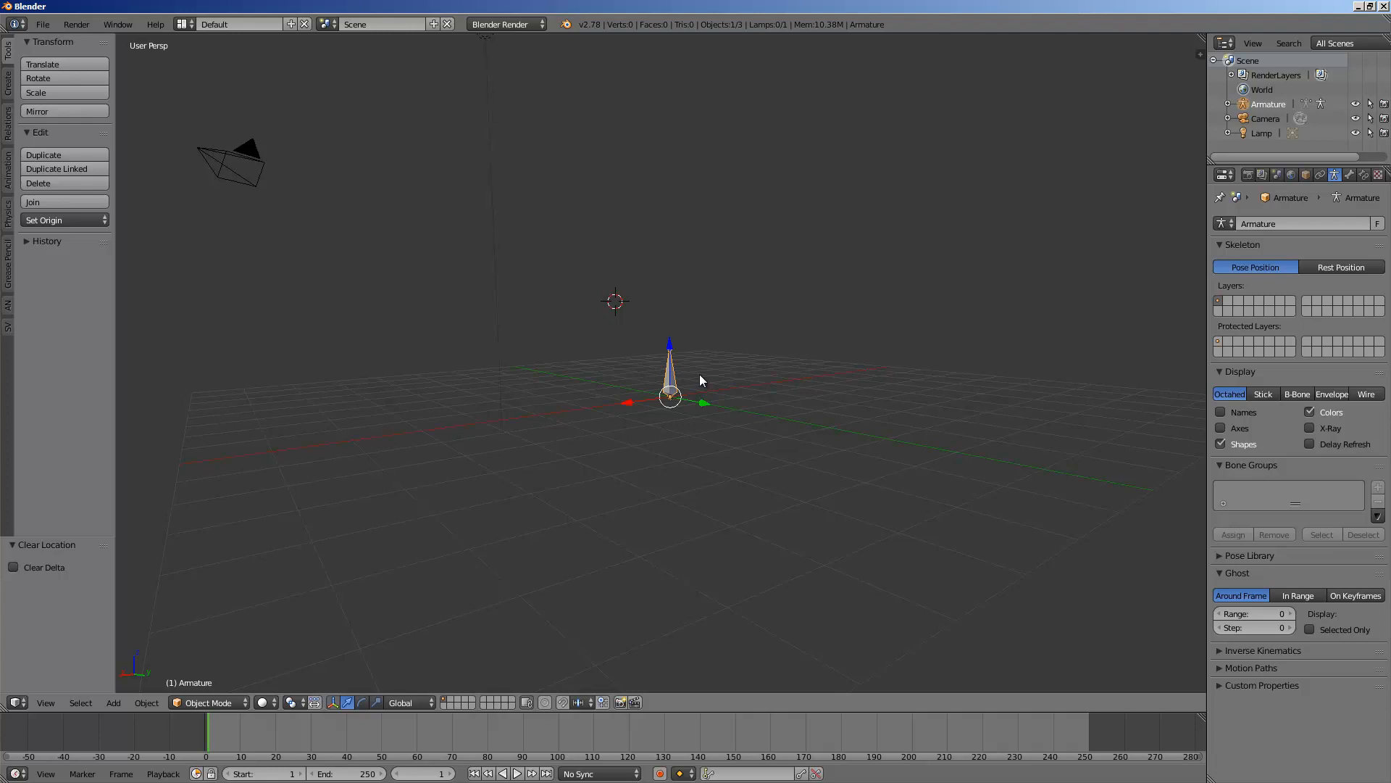
{"action": "mouse_move", "coordinate": [686, 373]}
{"action": "middle_mouse_down"}
{"action": "mouse_move", "coordinate": [716, 368]}
{"action": "mouse_move", "coordinate": [674, 363]}
{"action": "mouse_move", "coordinate": [677, 351]}
{"action": "mouse_move", "coordinate": [645, 387]}
{"action": "mouse_move", "coordinate": [699, 413]}
{"action": "mouse_move", "coordinate": [679, 394]}
{"action": "middle_mouse_up"}
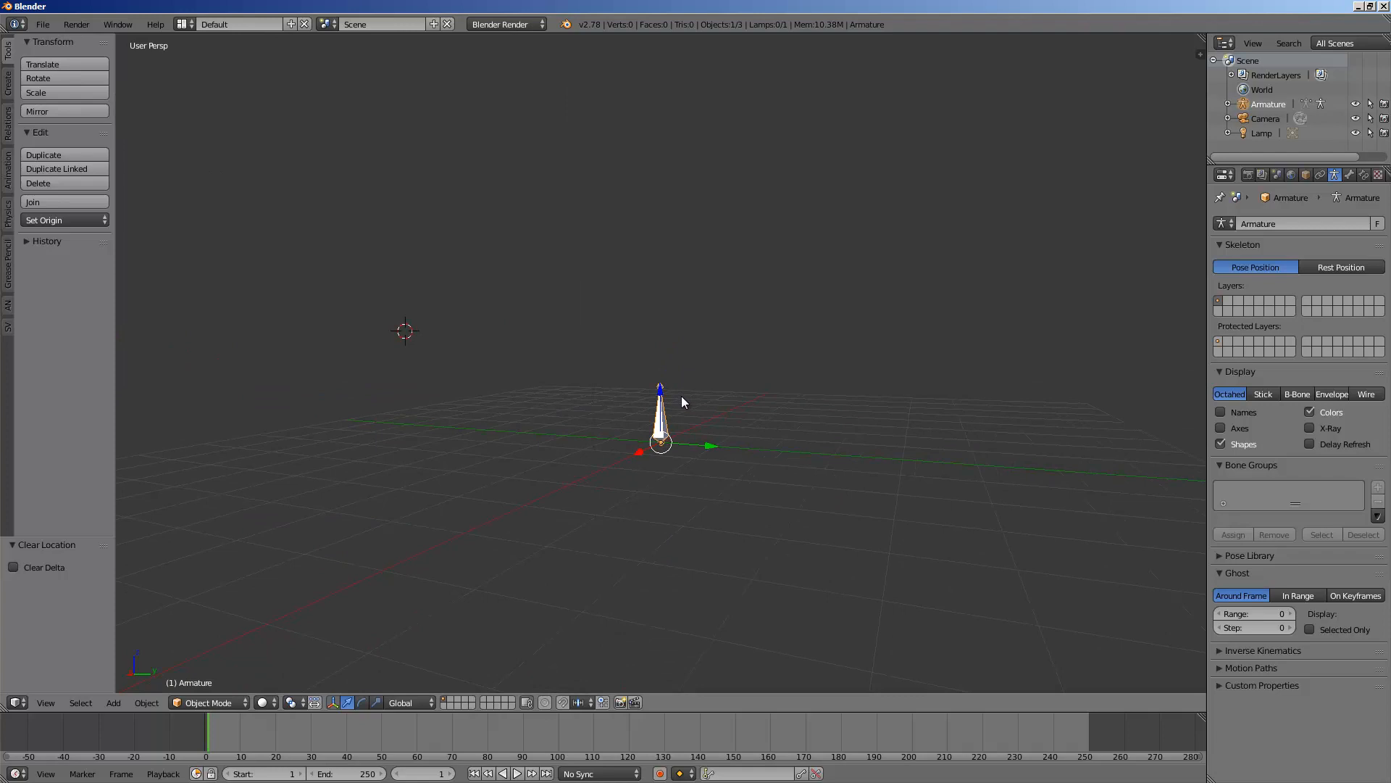
{"action": "key", "text": "Tab"}
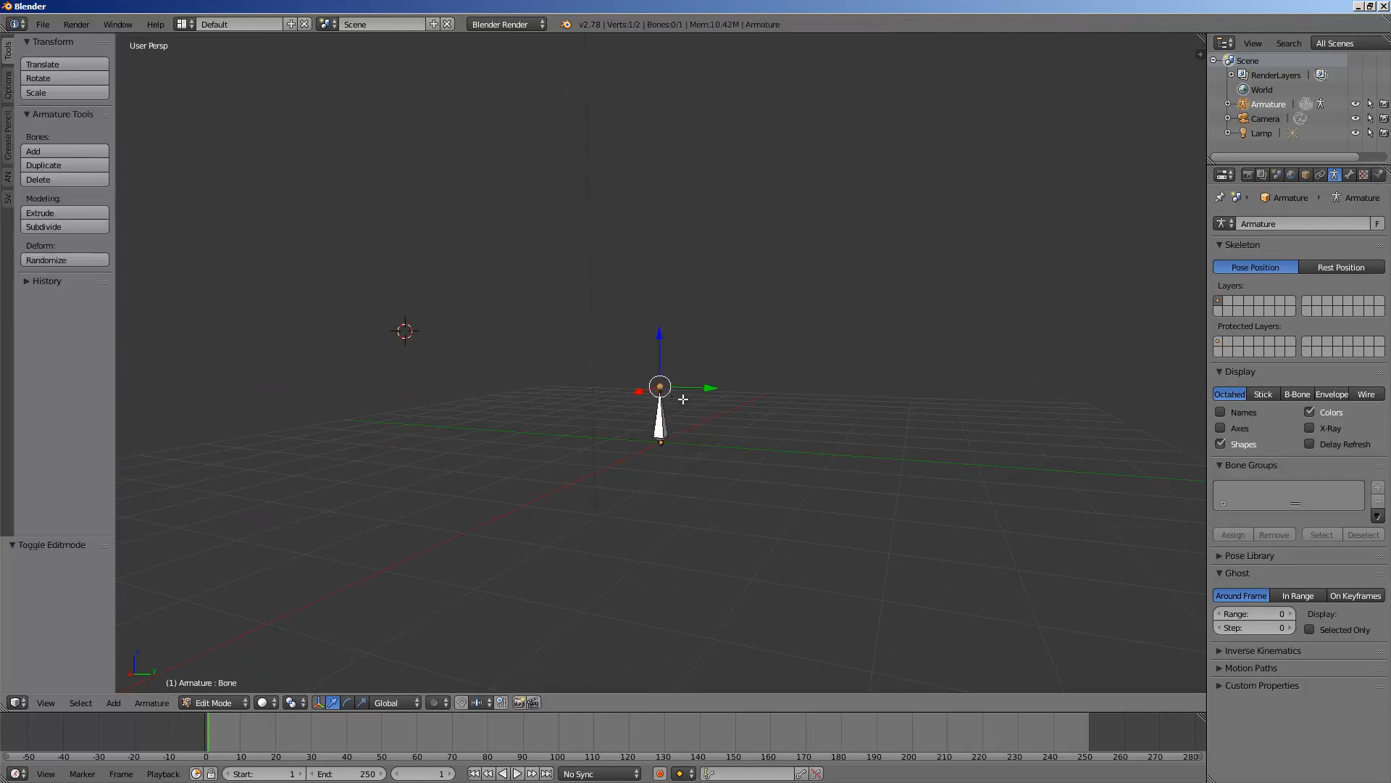
{"action": "key", "text": "Tab"}
{"action": "middle_click_drag", "start_coordinate": [684, 403], "coordinate": [659, 516]}
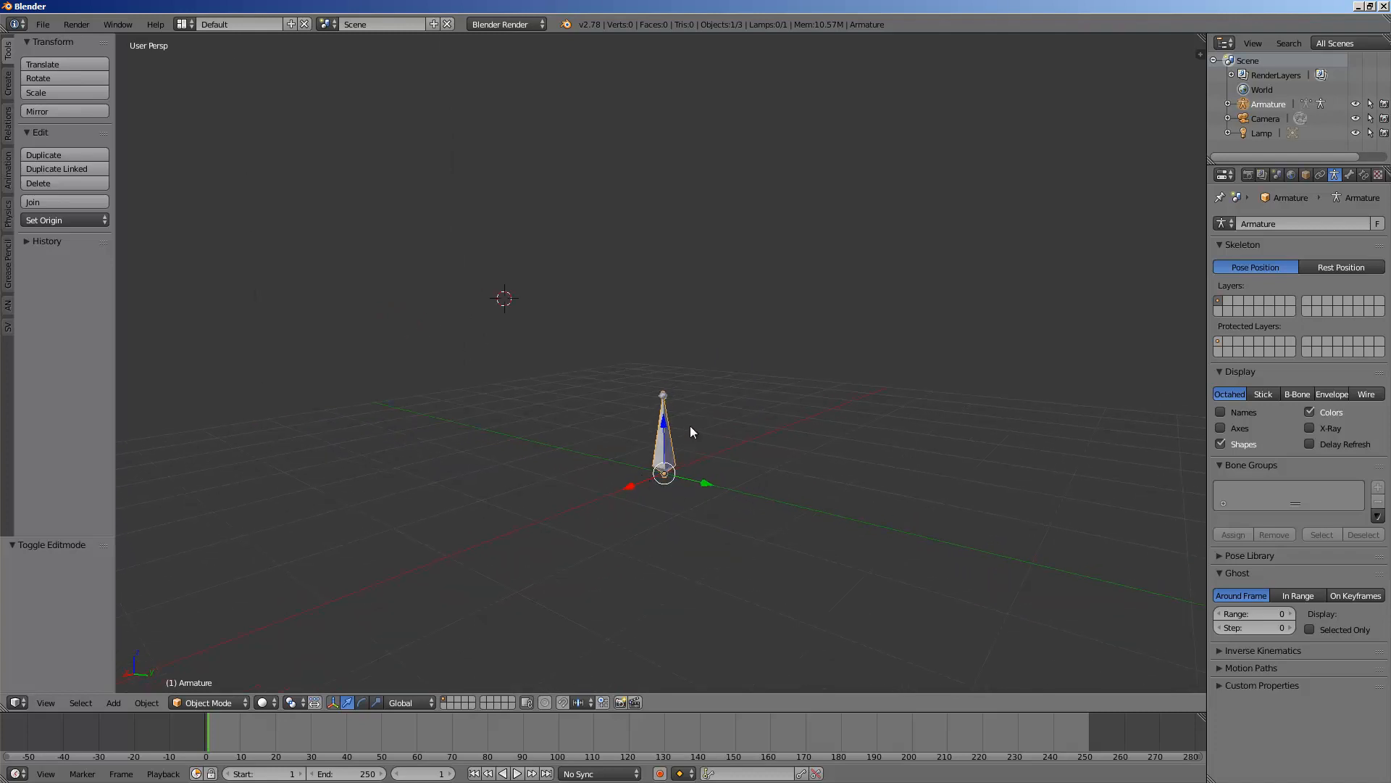
In Edit Mode, extrude three bones upward along Z from the bone's tip, about 1, 0.98 and 0.89 units long
{"action": "key", "text": "Tab"}
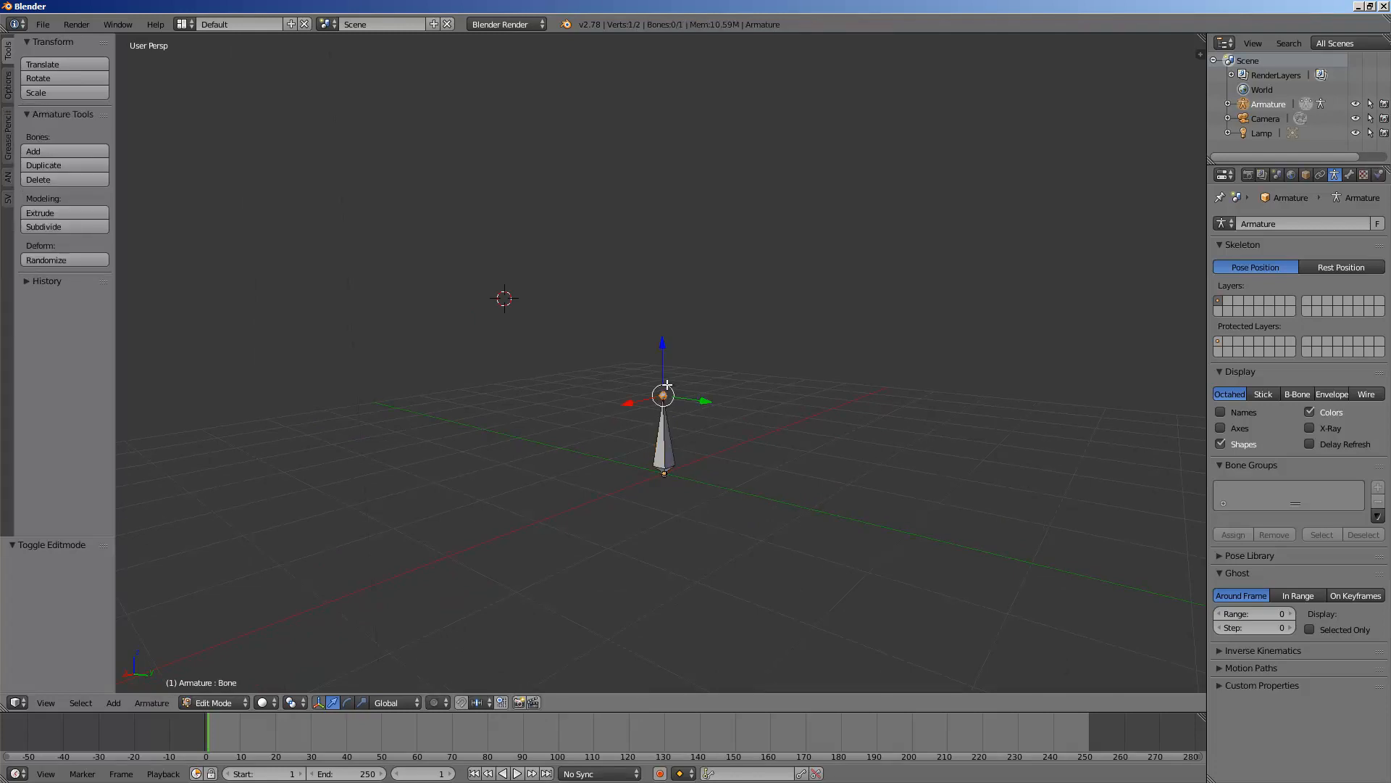
{"action": "middle_click_drag", "start_coordinate": [668, 385], "coordinate": [685, 384]}
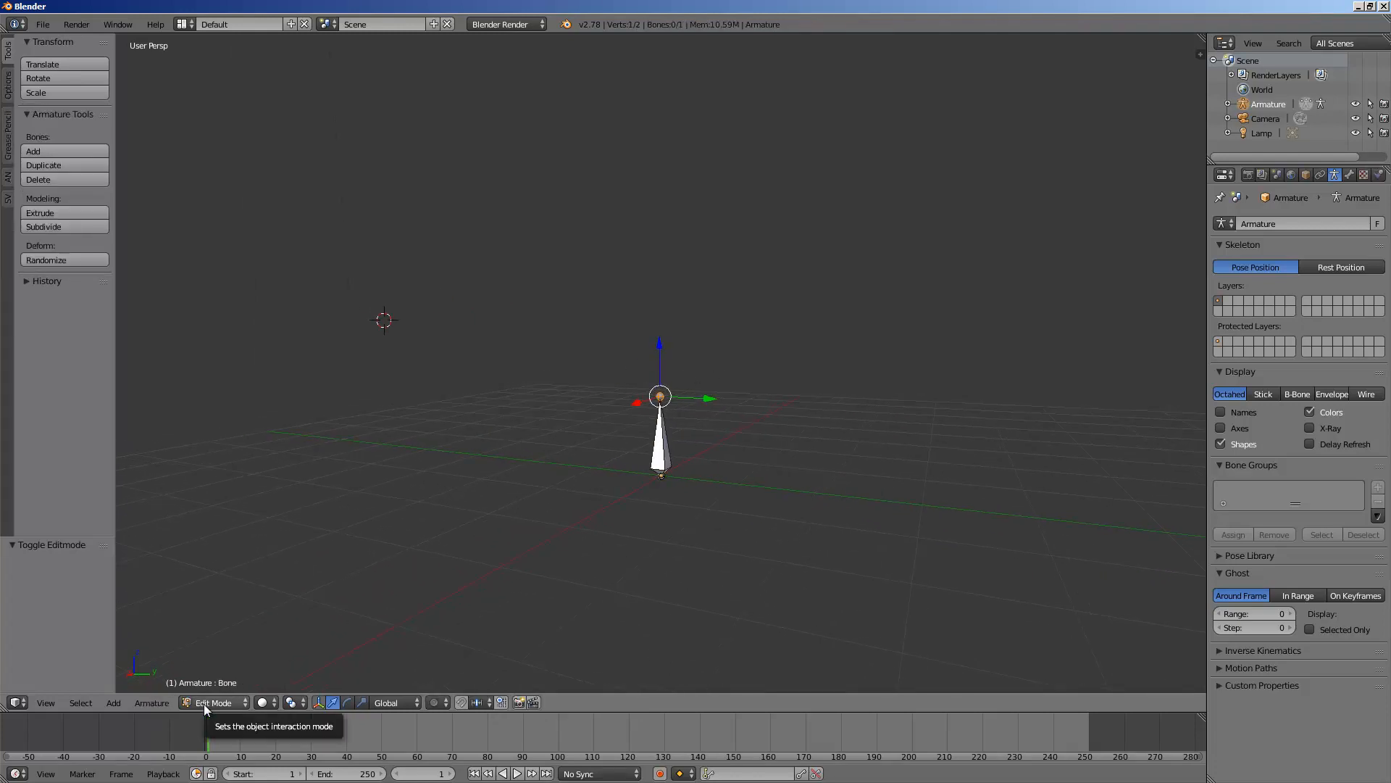
{"action": "middle_click_drag", "start_coordinate": [673, 346], "coordinate": [673, 371]}
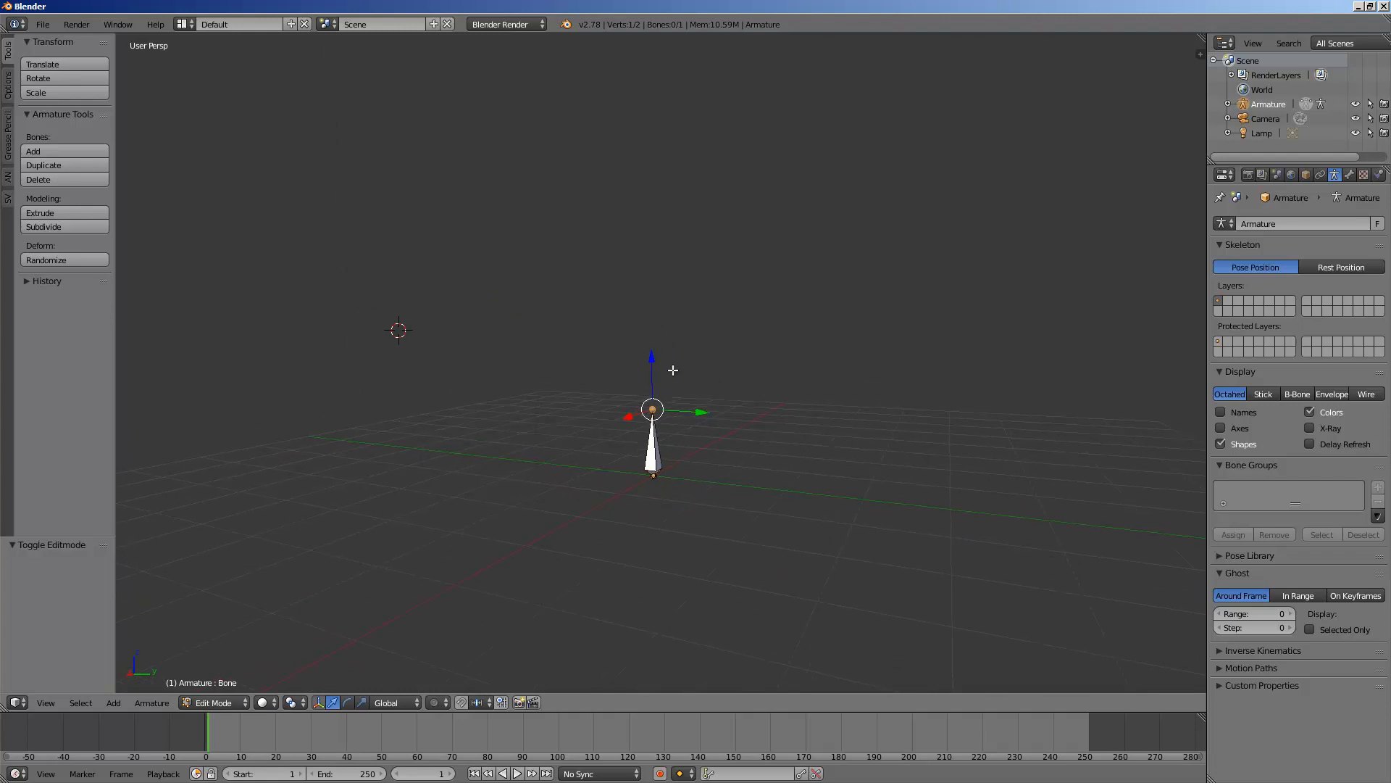
{"action": "key", "text": "e"}
{"action": "key", "text": "z"}
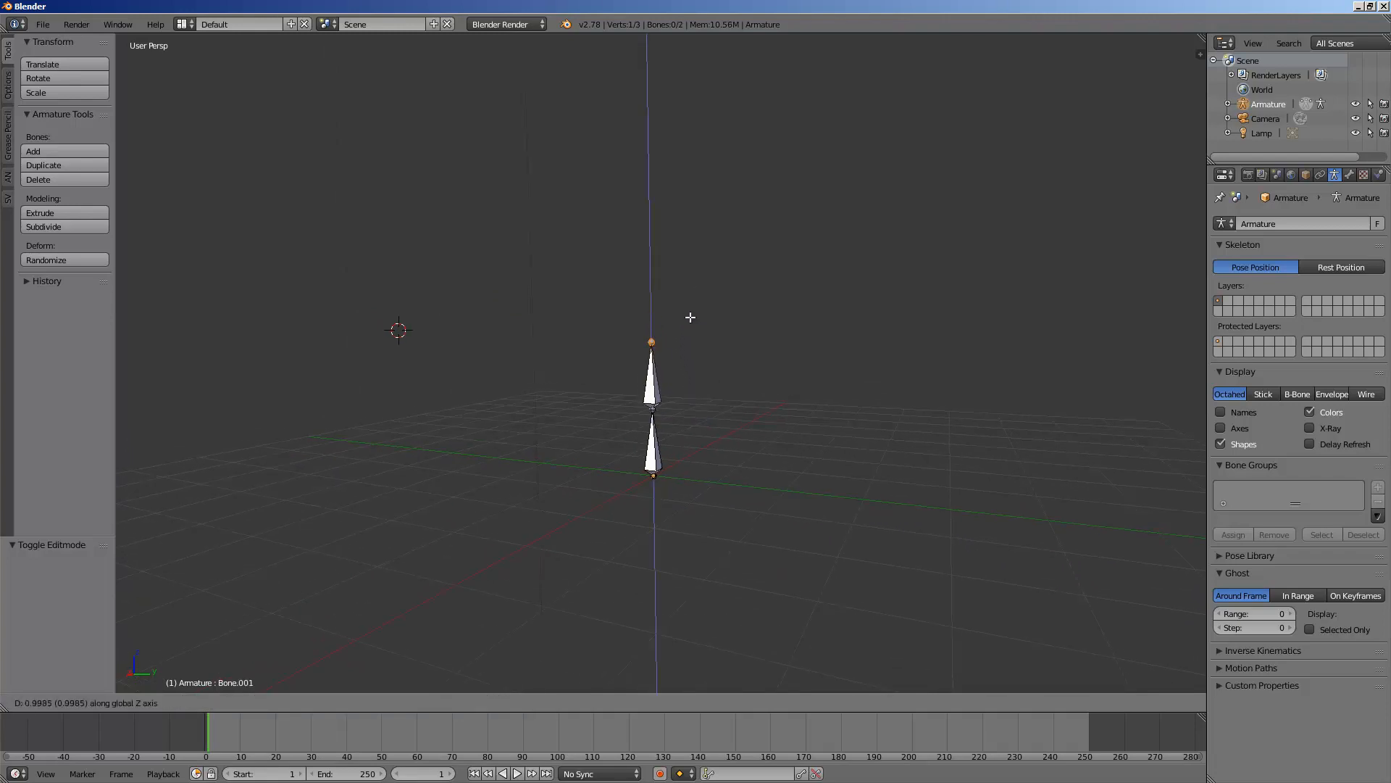
{"action": "left_click", "coordinate": [690, 317]}
{"action": "key", "text": "e"}
{"action": "key", "text": "z"}
{"action": "left_click", "coordinate": [727, 271]}
{"action": "key", "text": "e"}
{"action": "key", "text": "z"}
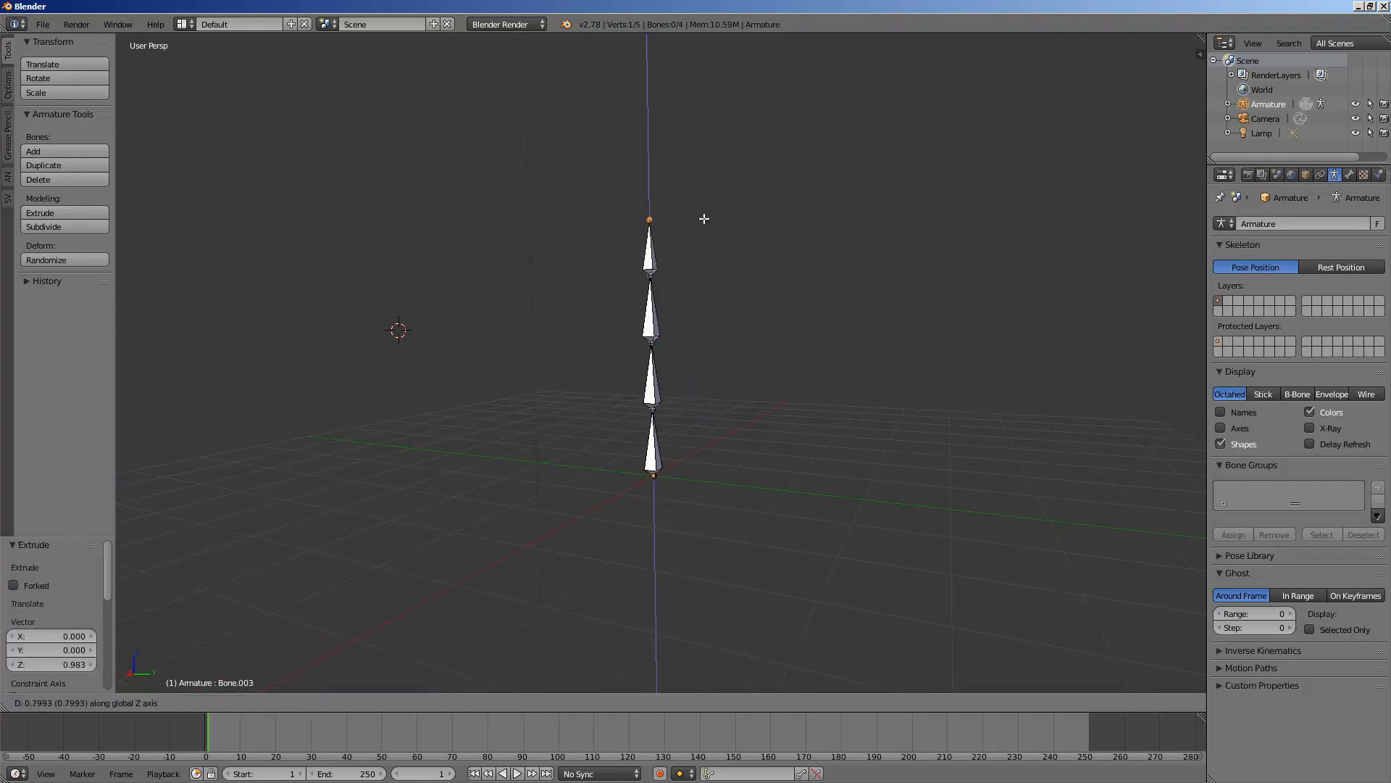
{"action": "left_click", "coordinate": [704, 213]}
Extrude a side bone from each end of the third spine bone, and extend the upper one with two more bones
{"action": "key", "text": "e"}
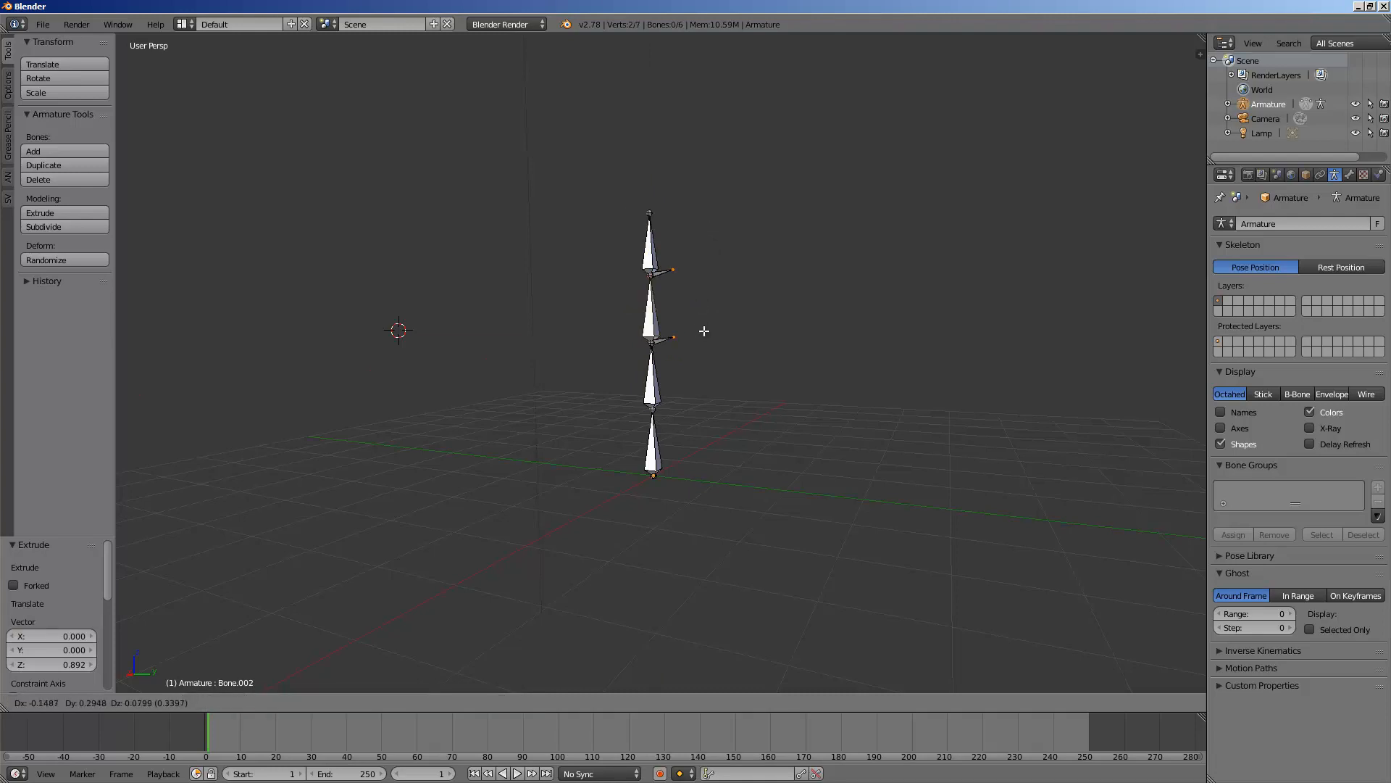
{"action": "left_click", "coordinate": [741, 321]}
{"action": "right_click", "coordinate": [713, 257]}
{"action": "key", "text": "e"}
{"action": "left_click", "coordinate": [769, 216]}
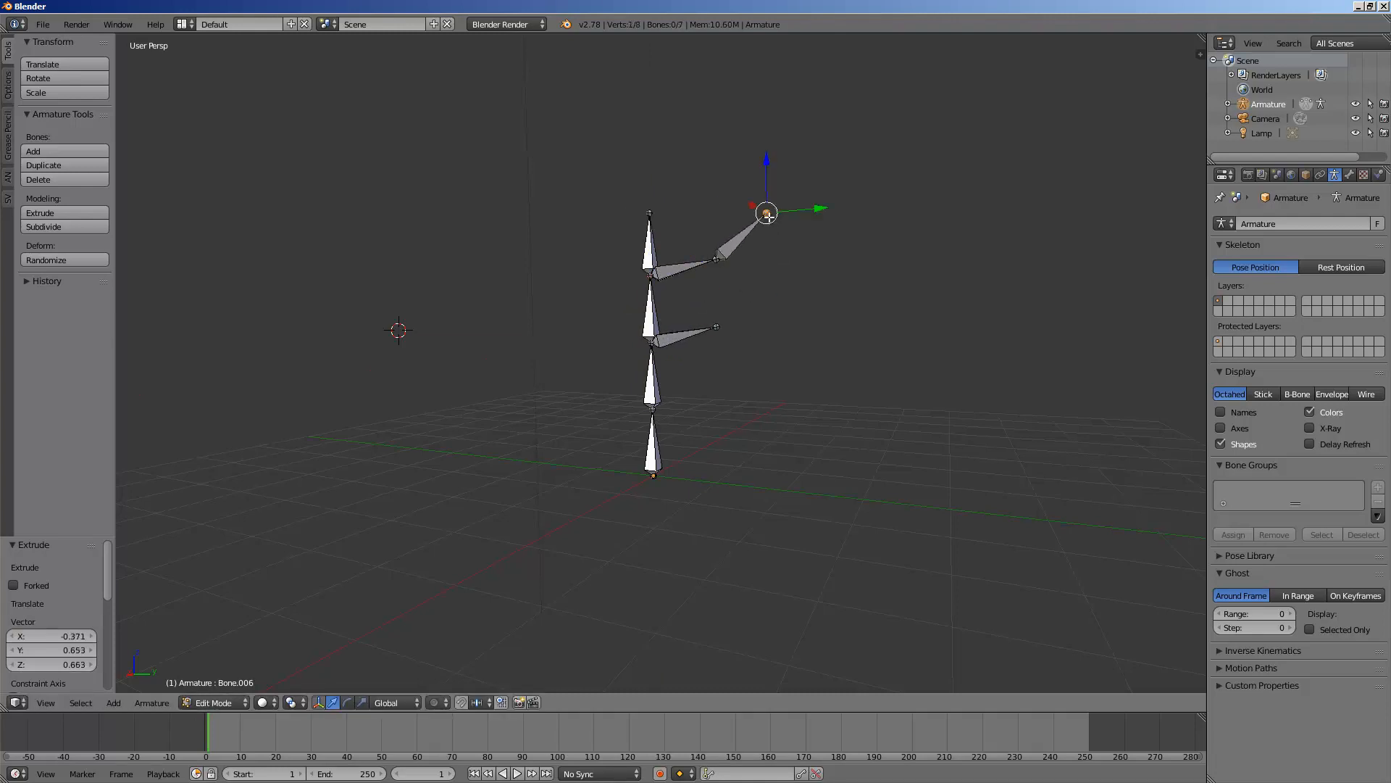
{"action": "key", "text": "e"}
{"action": "left_click", "coordinate": [851, 187]}
Extend the lower side branch with two more bones, angling the last one downward
{"action": "right_click", "coordinate": [720, 332]}
{"action": "key", "text": "e"}
{"action": "left_click", "coordinate": [807, 333]}
{"action": "key", "text": "e"}
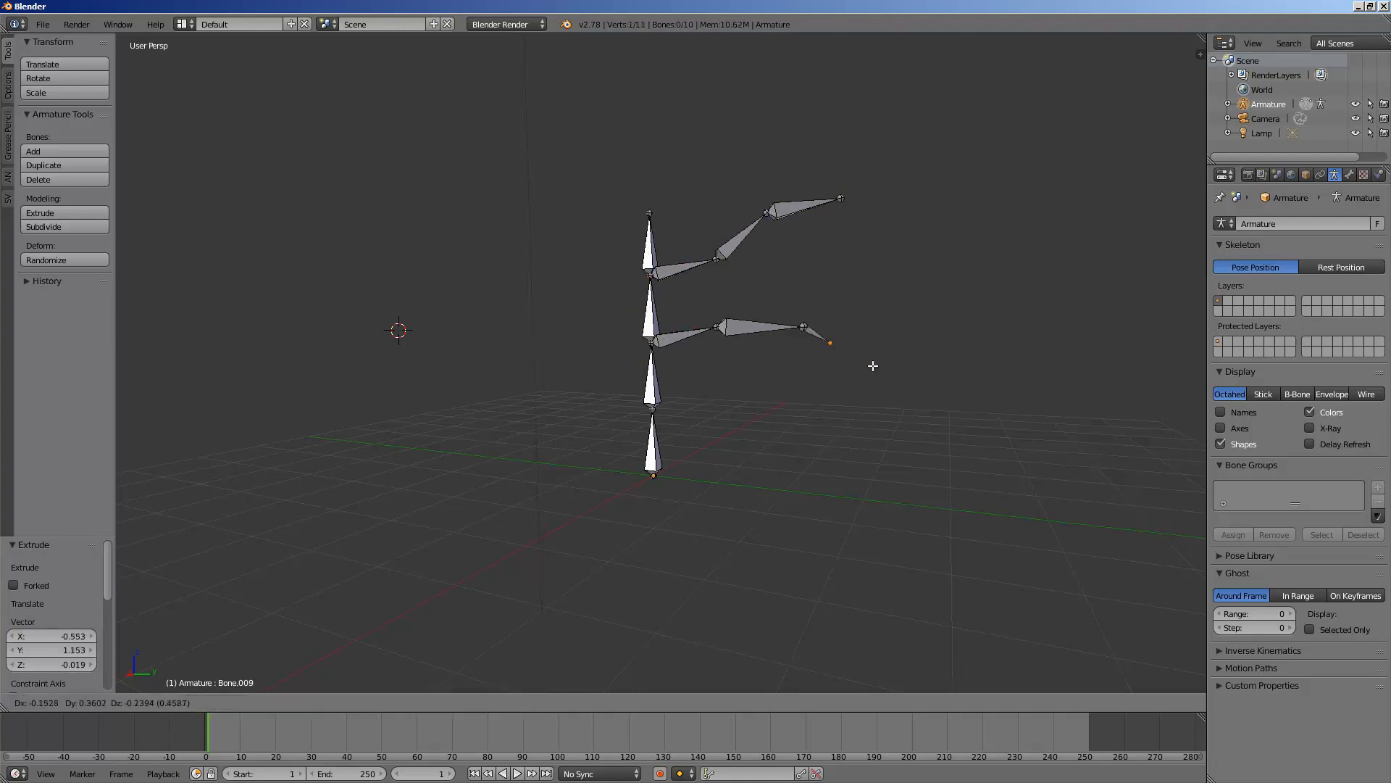
{"action": "left_click", "coordinate": [936, 391]}
Extrude two-bone branches on the opposite side of the spine from the same two spine joints
{"action": "right_click", "coordinate": [651, 272]}
{"action": "key", "text": "e"}
{"action": "left_click", "coordinate": [583, 270]}
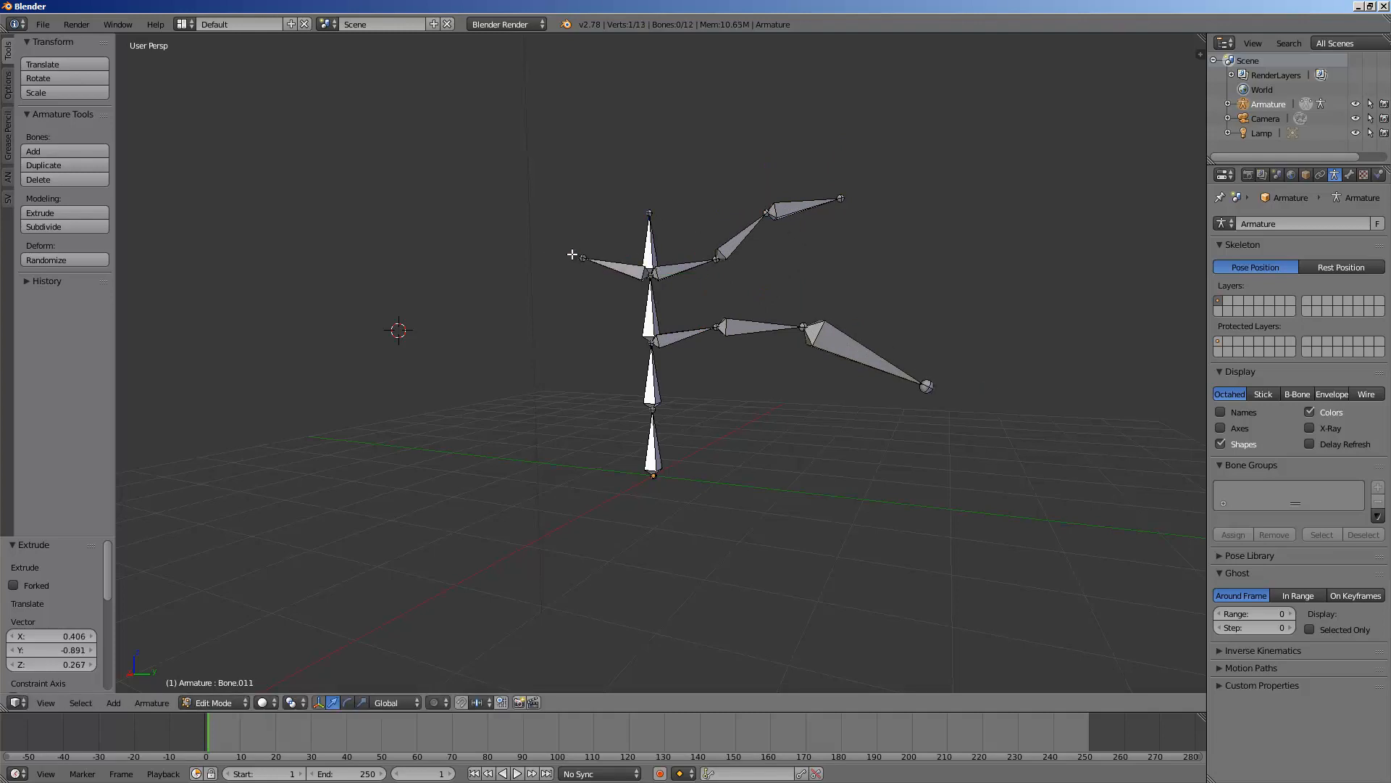
{"action": "key", "text": "e"}
{"action": "left_click", "coordinate": [511, 273]}
{"action": "right_click", "coordinate": [654, 340]}
{"action": "key", "text": "e"}
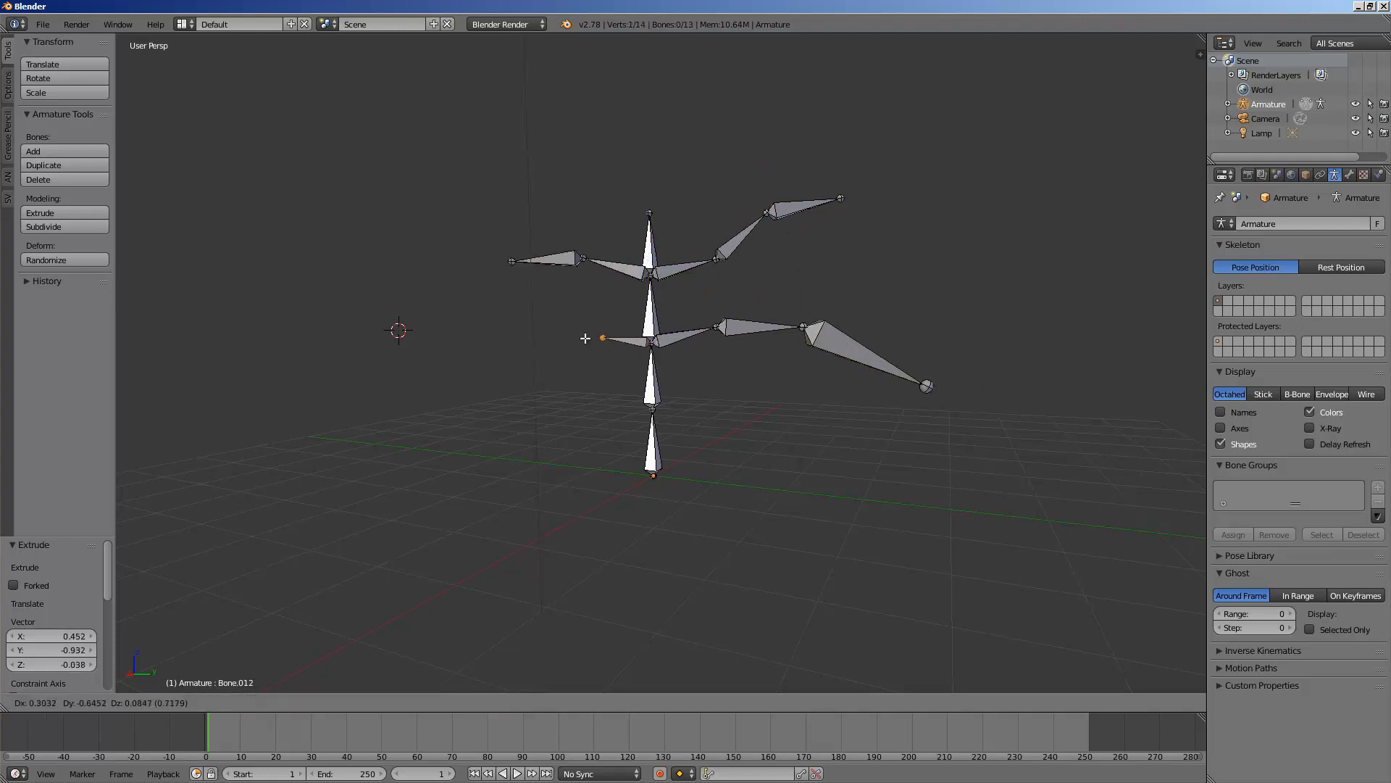
{"action": "left_click", "coordinate": [481, 367]}
{"action": "middle_click_drag", "start_coordinate": [481, 367], "coordinate": [634, 201]}
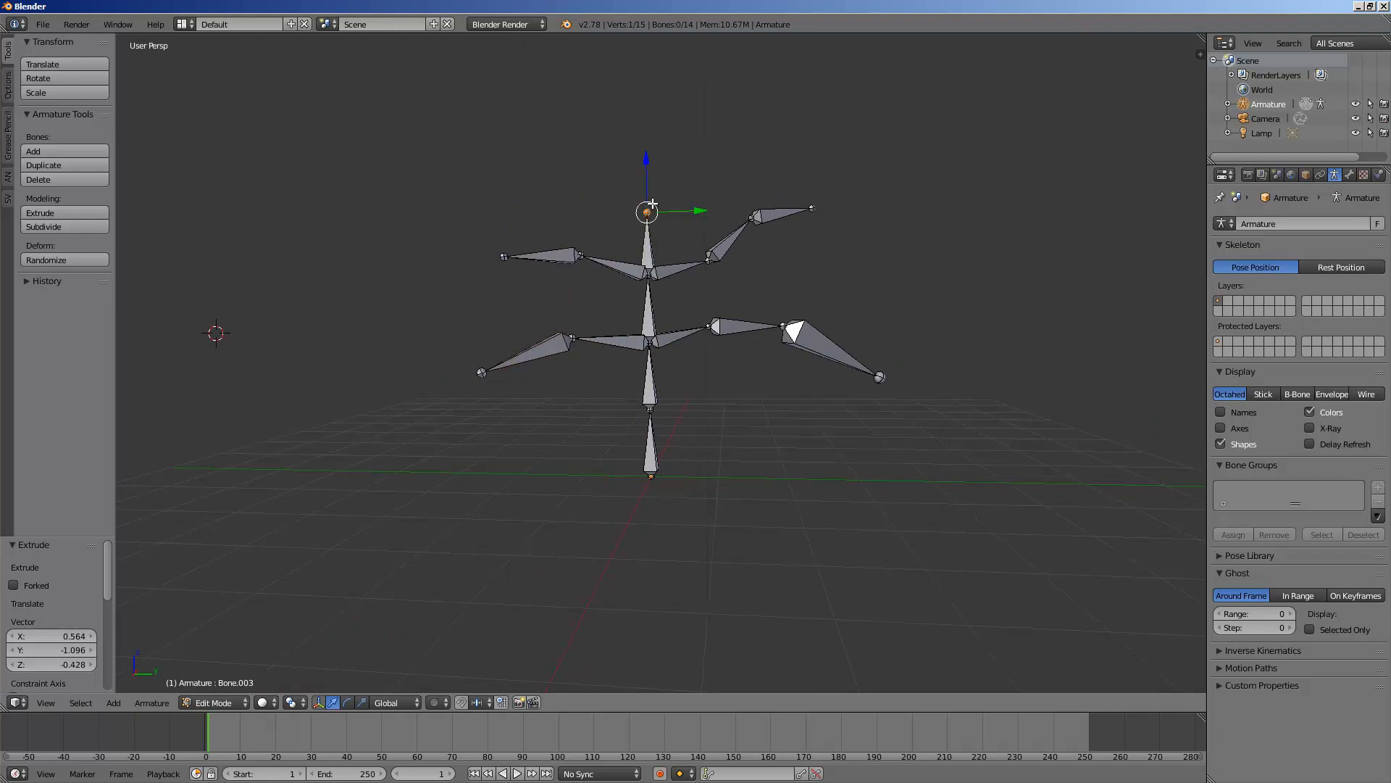
Extrude one bone to each side from the top joint of the spine
{"action": "key", "text": "e"}
{"action": "left_click", "coordinate": [706, 168]}
{"action": "middle_click_drag", "start_coordinate": [707, 168], "coordinate": [754, 173]}
{"action": "right_click", "coordinate": [649, 206]}
{"action": "key", "text": "e"}
{"action": "left_click", "coordinate": [593, 185]}
{"action": "middle_click_drag", "start_coordinate": [593, 186], "coordinate": [650, 186]}
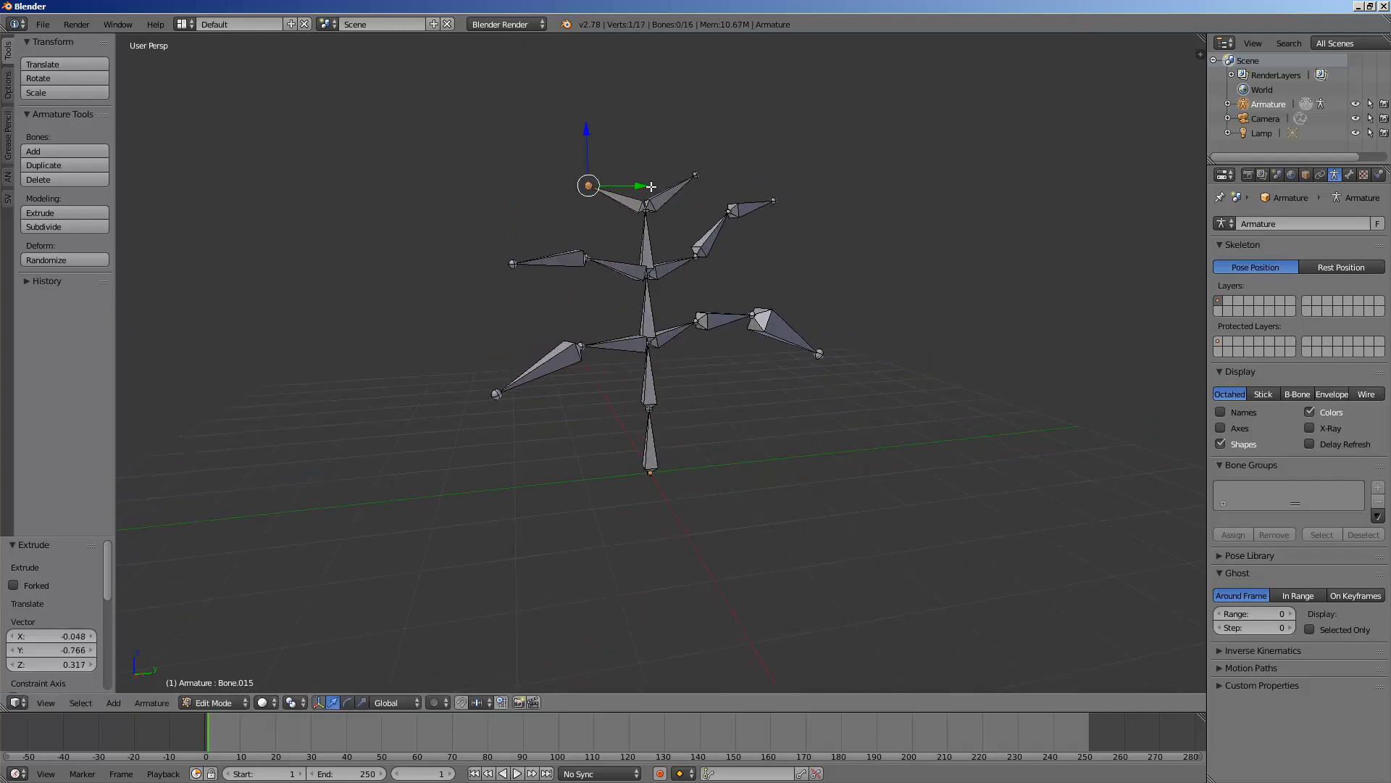
Extend both top branches with another bone, and extrude an additional bone from the spine's top joint
{"action": "key", "text": "e"}
{"action": "left_click", "coordinate": [537, 178]}
{"action": "right_click", "coordinate": [695, 175]}
{"action": "key", "text": "shift+e"}
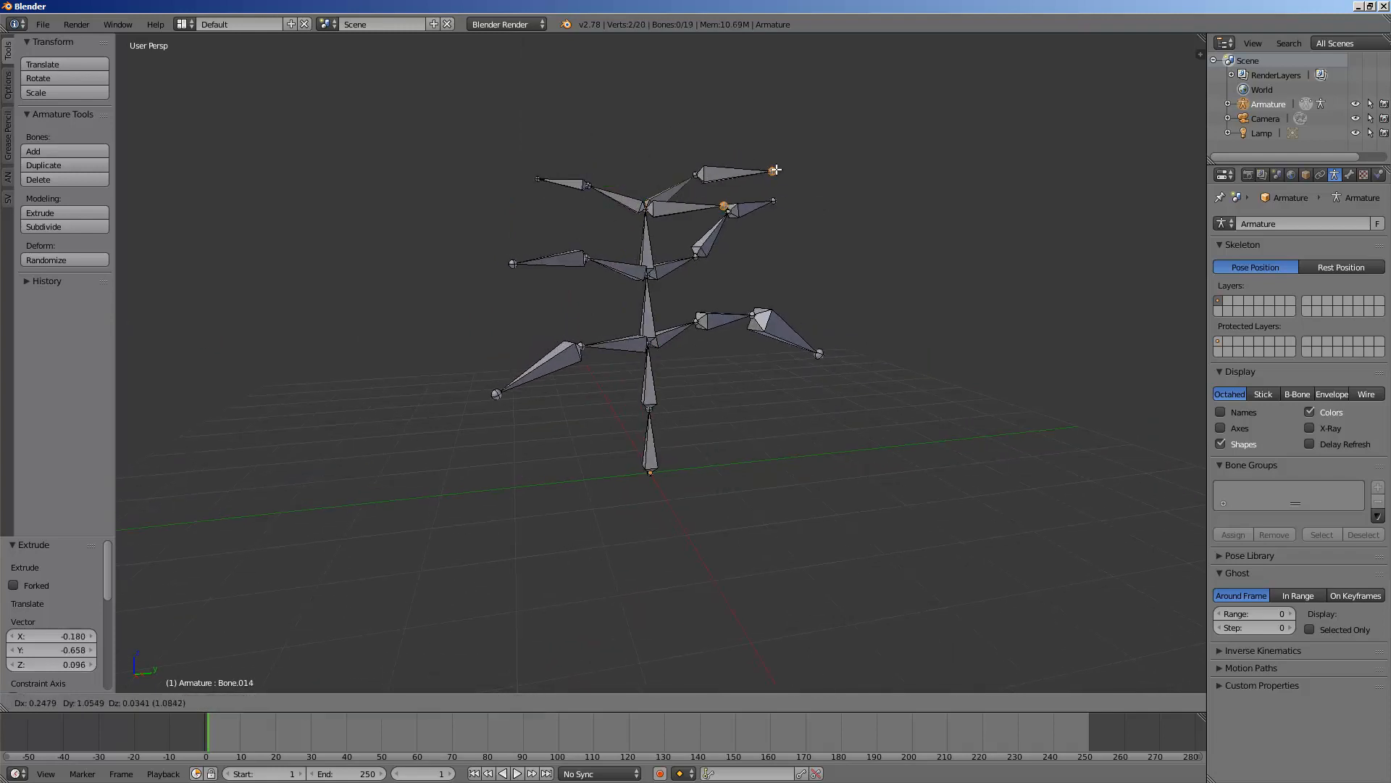
{"action": "left_click", "coordinate": [780, 165]}
{"action": "middle_click_drag", "start_coordinate": [733, 217], "coordinate": [697, 330]}
Move the additional top bone's tip away from the spine and reposition the first joint of the middle side branch
{"action": "key", "text": "g"}
{"action": "left_click", "coordinate": [841, 320]}
{"action": "scroll", "coordinate": [662, 311], "scroll_direction": "down", "scroll_amount": 1}
{"action": "scroll", "coordinate": [637, 355], "scroll_direction": "up", "scroll_amount": 2}
{"action": "scroll", "coordinate": [631, 365], "scroll_direction": "down", "scroll_amount": 1}
{"action": "middle_click_drag", "start_coordinate": [664, 286], "coordinate": [582, 298]}
{"action": "key", "text": "g"}
{"action": "left_click", "coordinate": [550, 297]}
{"action": "middle_click_drag", "start_coordinate": [694, 312], "coordinate": [615, 315]}
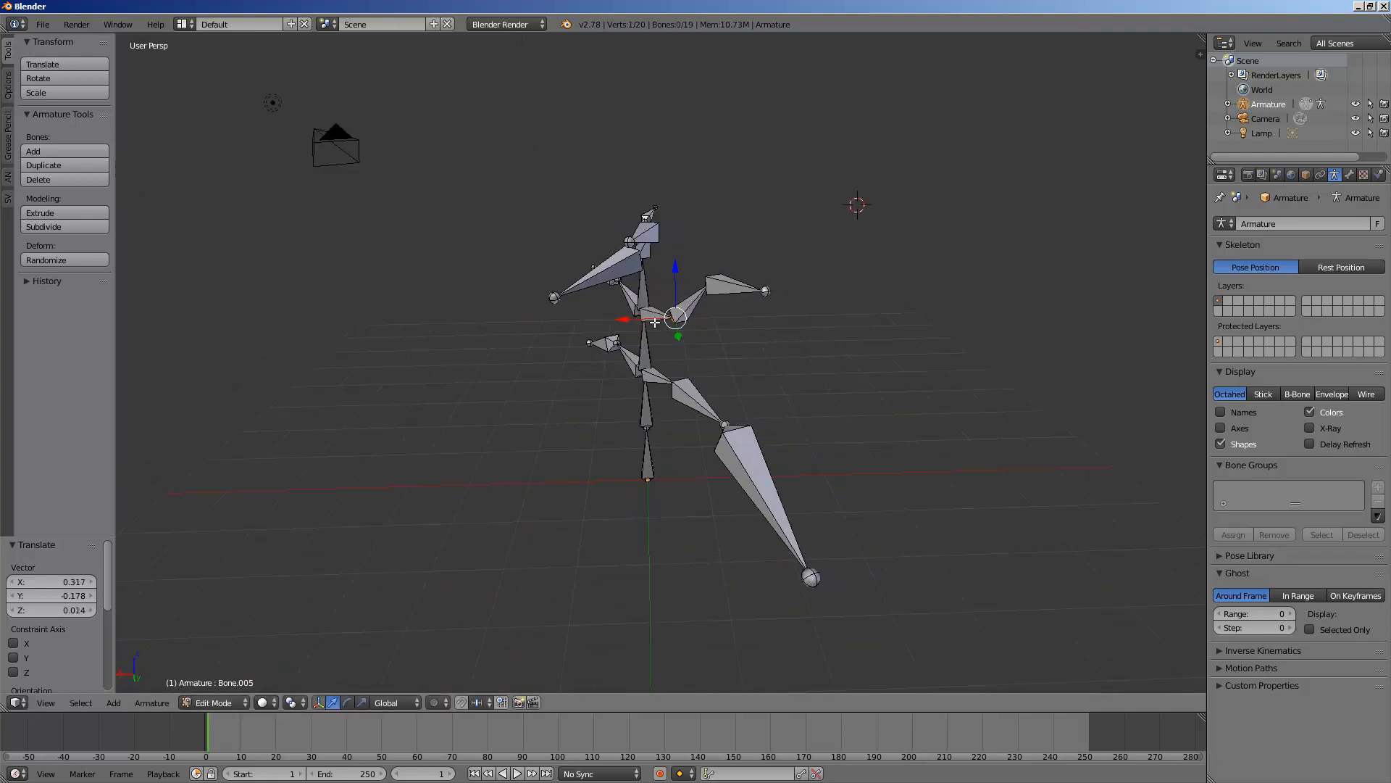
Move the three joints of the middle side branch to stretch it farther away from the spine
{"action": "key", "text": "g"}
{"action": "left_click", "coordinate": [647, 313]}
{"action": "right_click", "coordinate": [715, 282]}
{"action": "key", "text": "g"}
{"action": "left_click", "coordinate": [743, 271]}
{"action": "right_click", "coordinate": [767, 285]}
{"action": "key", "text": "g"}
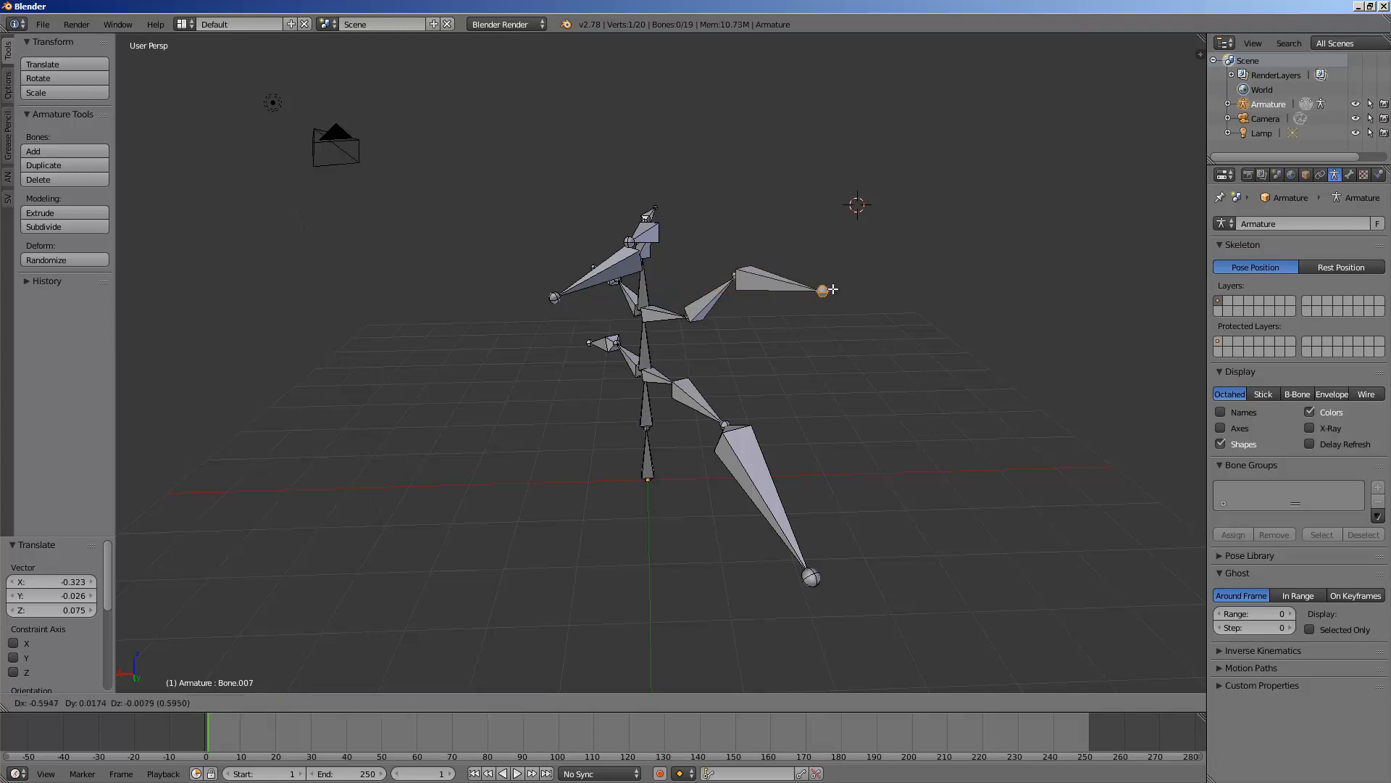
{"action": "left_click", "coordinate": [826, 283]}
{"action": "middle_click_drag", "start_coordinate": [826, 283], "coordinate": [922, 277]}
Reposition the three joints of the long lowest branch, raising its end by about 0.54 units
{"action": "right_click", "coordinate": [698, 384]}
{"action": "key", "text": "g"}
{"action": "left_click", "coordinate": [711, 402]}
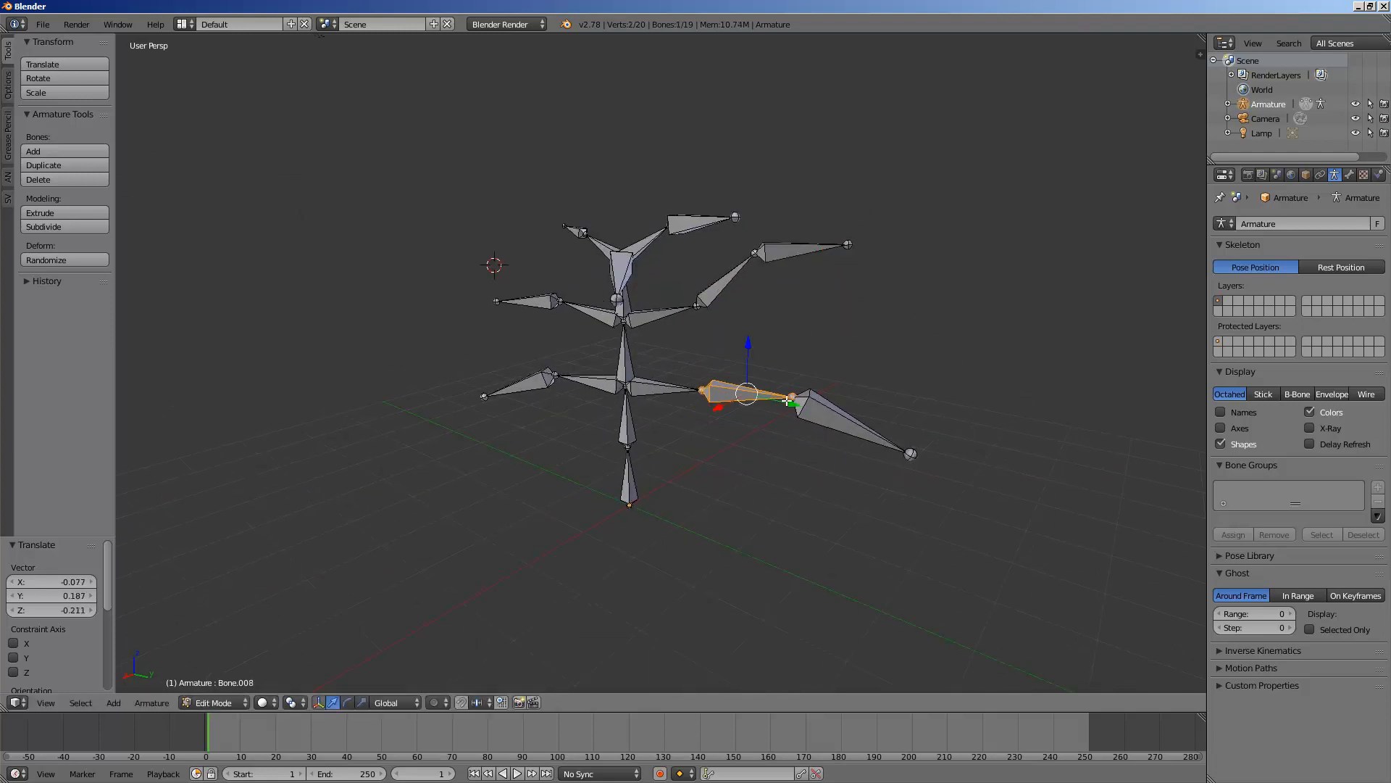
{"action": "right_click", "coordinate": [796, 399]}
{"action": "key", "text": "g"}
{"action": "left_click", "coordinate": [802, 426]}
{"action": "right_click", "coordinate": [917, 448]}
{"action": "key", "text": "g"}
{"action": "left_click", "coordinate": [908, 406]}
{"action": "middle_click_drag", "start_coordinate": [908, 406], "coordinate": [805, 406]}
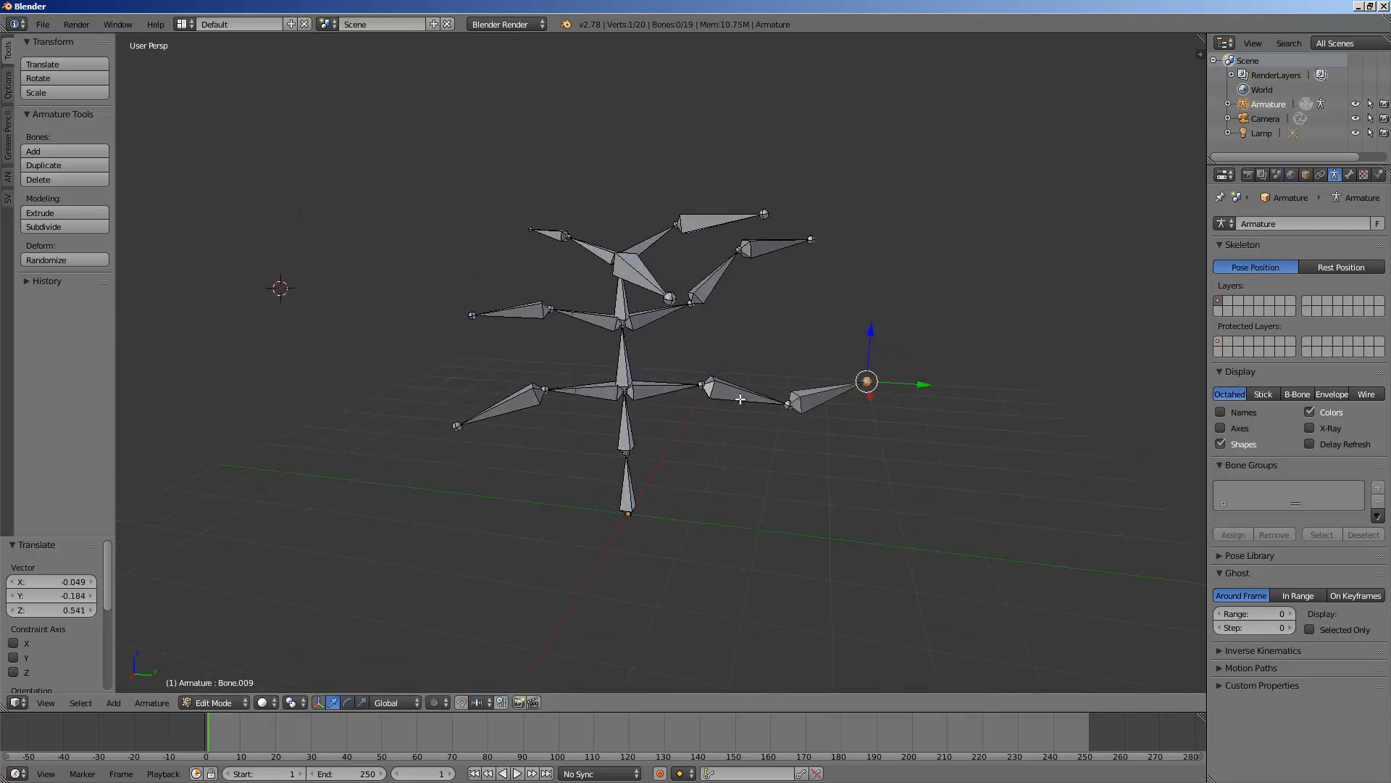
Extrude one more bone from the end of the lowest and middle branches on the opposite side
{"action": "key", "text": "e"}
{"action": "left_click", "coordinate": [383, 418]}
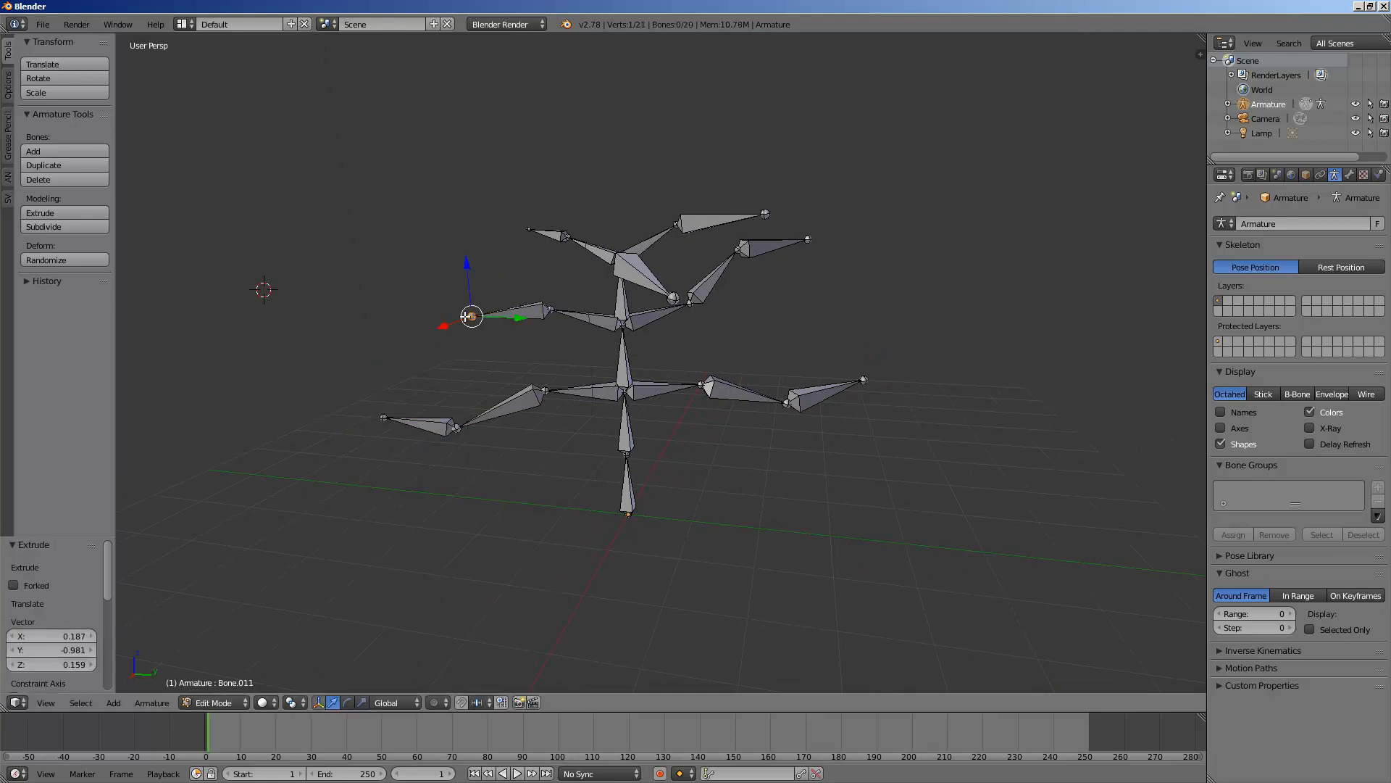
{"action": "key", "text": "e"}
{"action": "left_click", "coordinate": [403, 302]}
{"action": "middle_click_drag", "start_coordinate": [403, 301], "coordinate": [566, 264]}
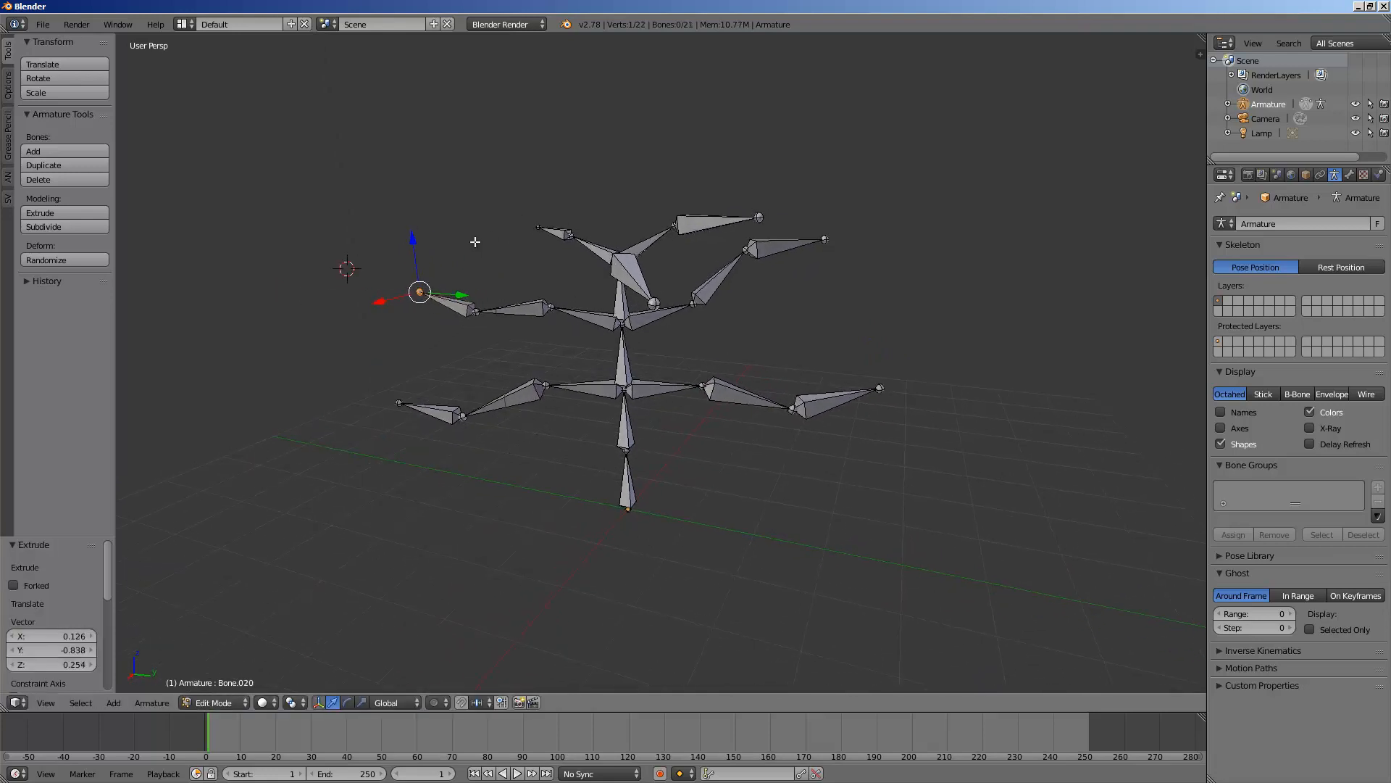
Adjust the last bone of the long lowest branch by moving its base joint and end joint, and return to Object Mode
{"action": "middle_click_drag", "start_coordinate": [475, 241], "coordinate": [642, 373]}
{"action": "key", "text": "g"}
{"action": "left_click", "coordinate": [772, 331]}
{"action": "key", "text": "Tab"}
{"action": "key", "text": "Tab"}
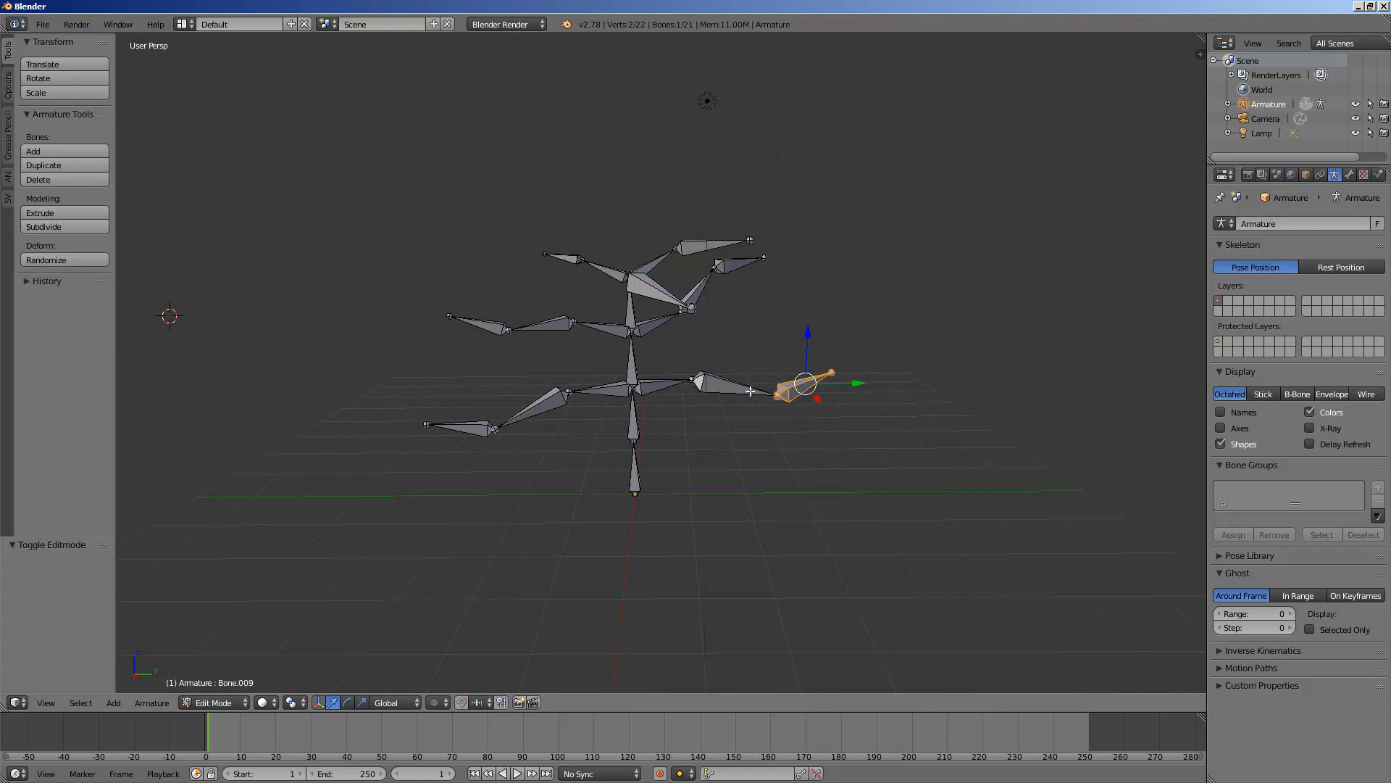
{"action": "right_click", "coordinate": [750, 392]}
{"action": "key", "text": "g"}
{"action": "left_click", "coordinate": [760, 368]}
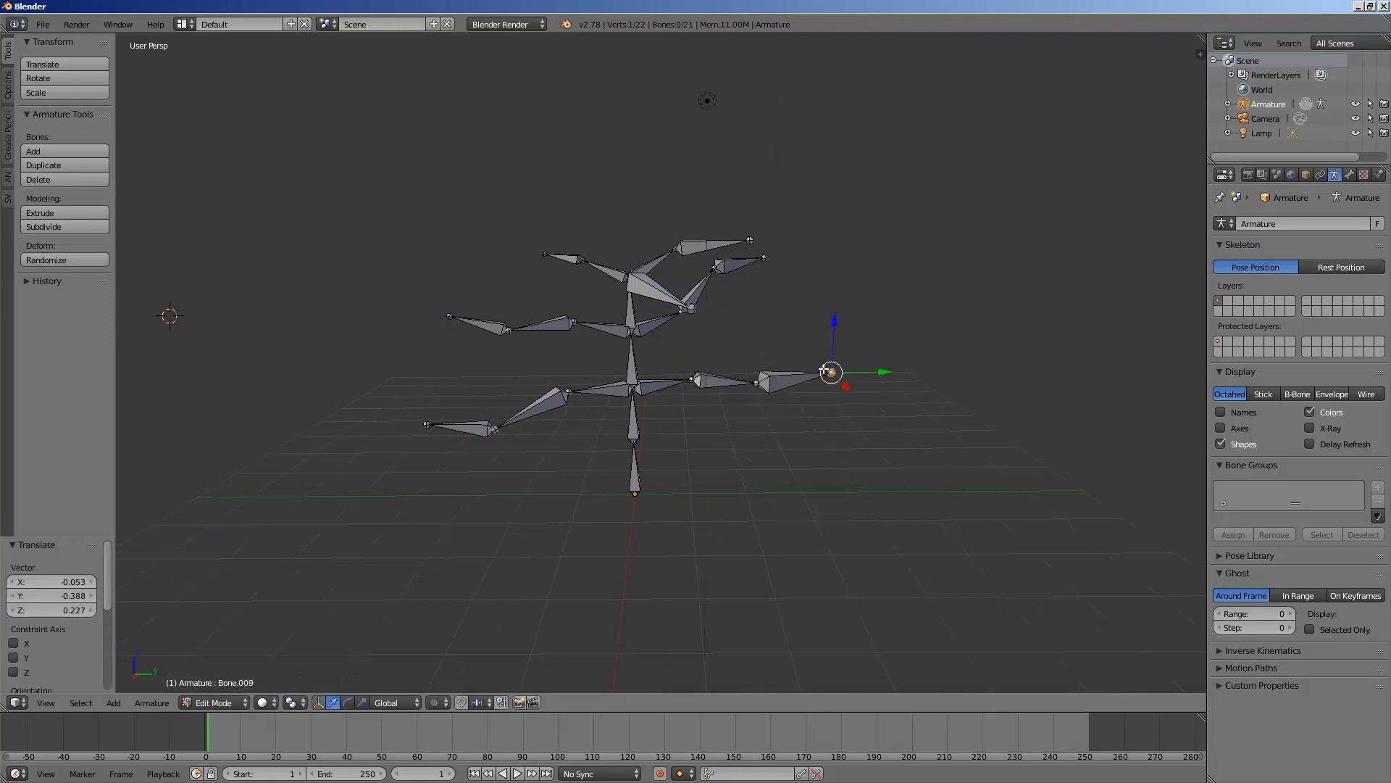
{"action": "key", "text": "g"}
{"action": "left_click", "coordinate": [820, 375]}
{"action": "key", "text": "Tab"}
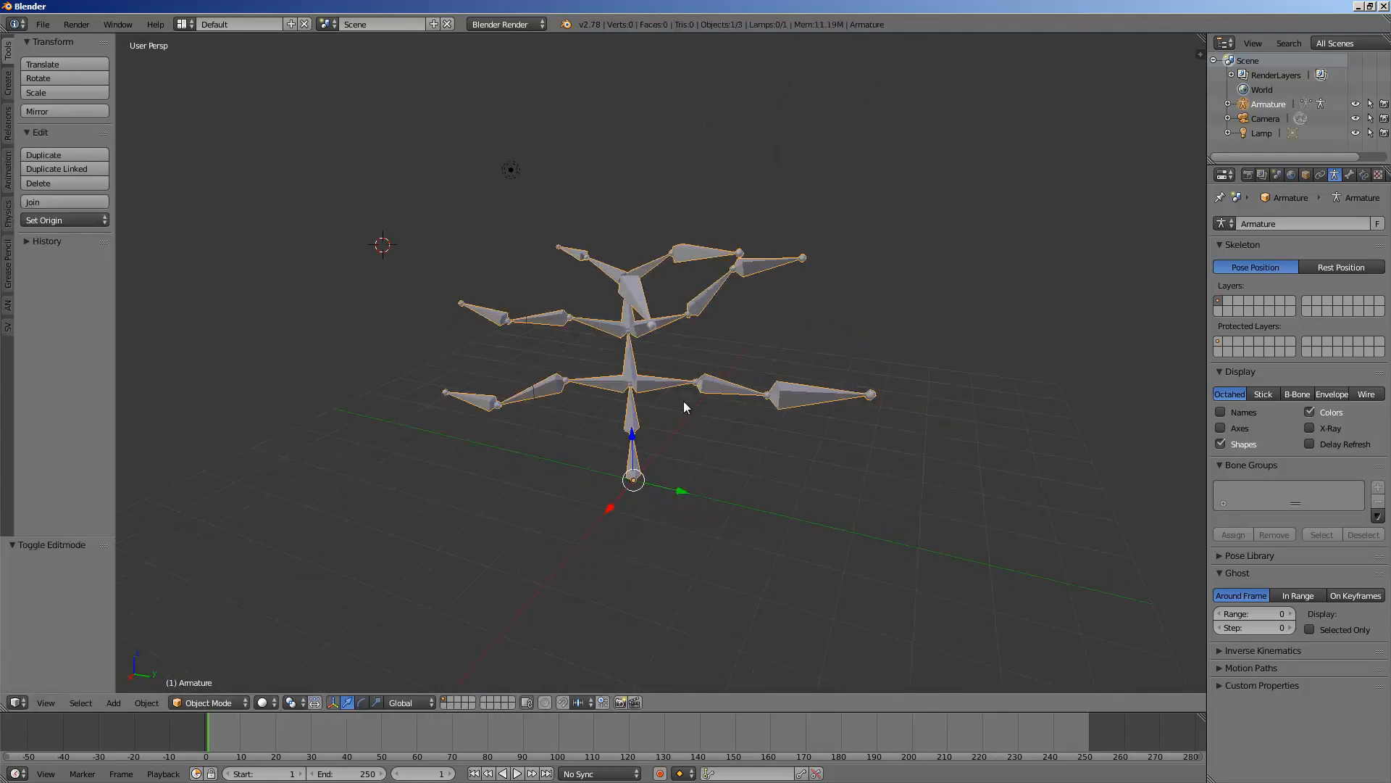
Try moving the whole armature in Object Mode and cancel the move
{"action": "middle_click_drag", "start_coordinate": [684, 401], "coordinate": [674, 443]}
{"action": "key", "text": "g"}
{"action": "right_click", "coordinate": [717, 420]}
Switch the armature from Object Mode to Pose Mode and select all bones
{"action": "scroll", "coordinate": [677, 419], "scroll_direction": "up", "scroll_amount": 3}
{"action": "middle_click_drag", "start_coordinate": [674, 443], "coordinate": [507, 587]}
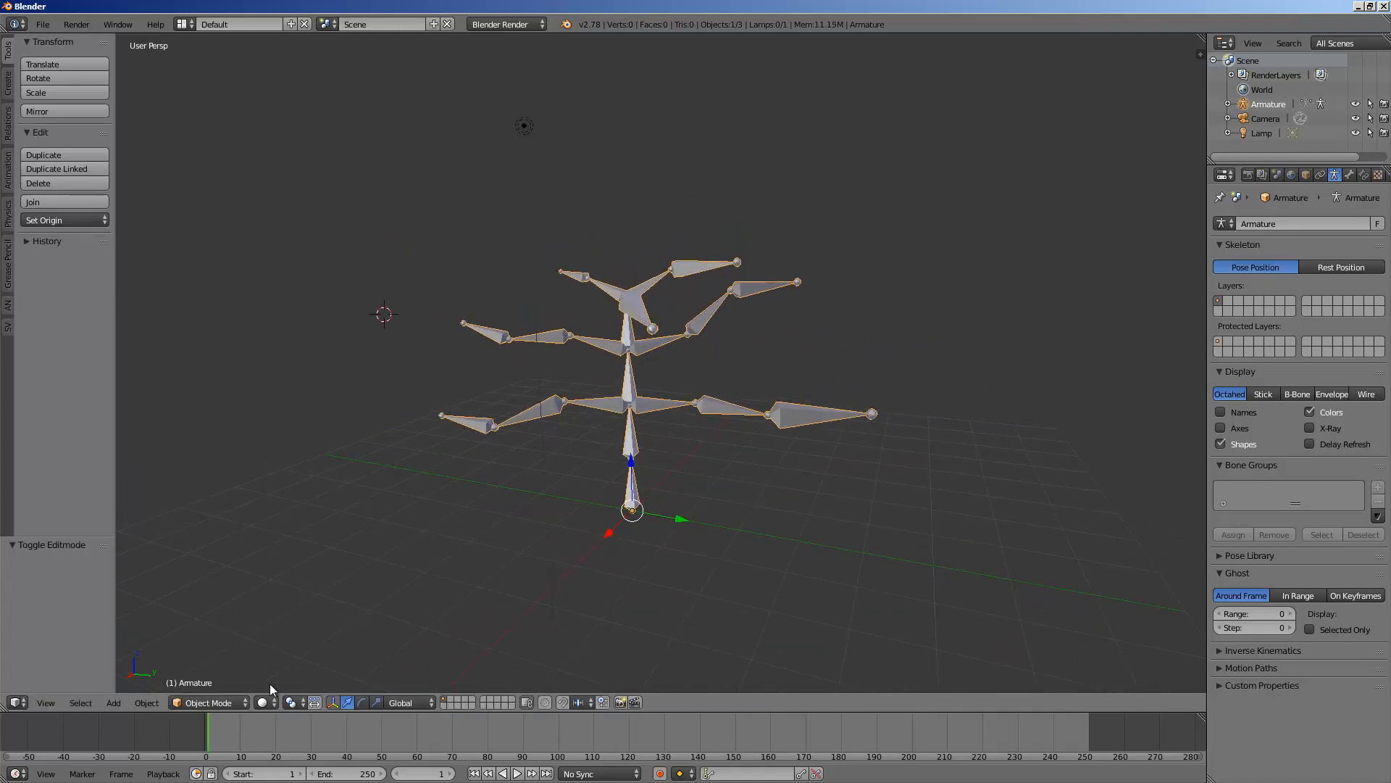
{"action": "left_click", "coordinate": [234, 703]}
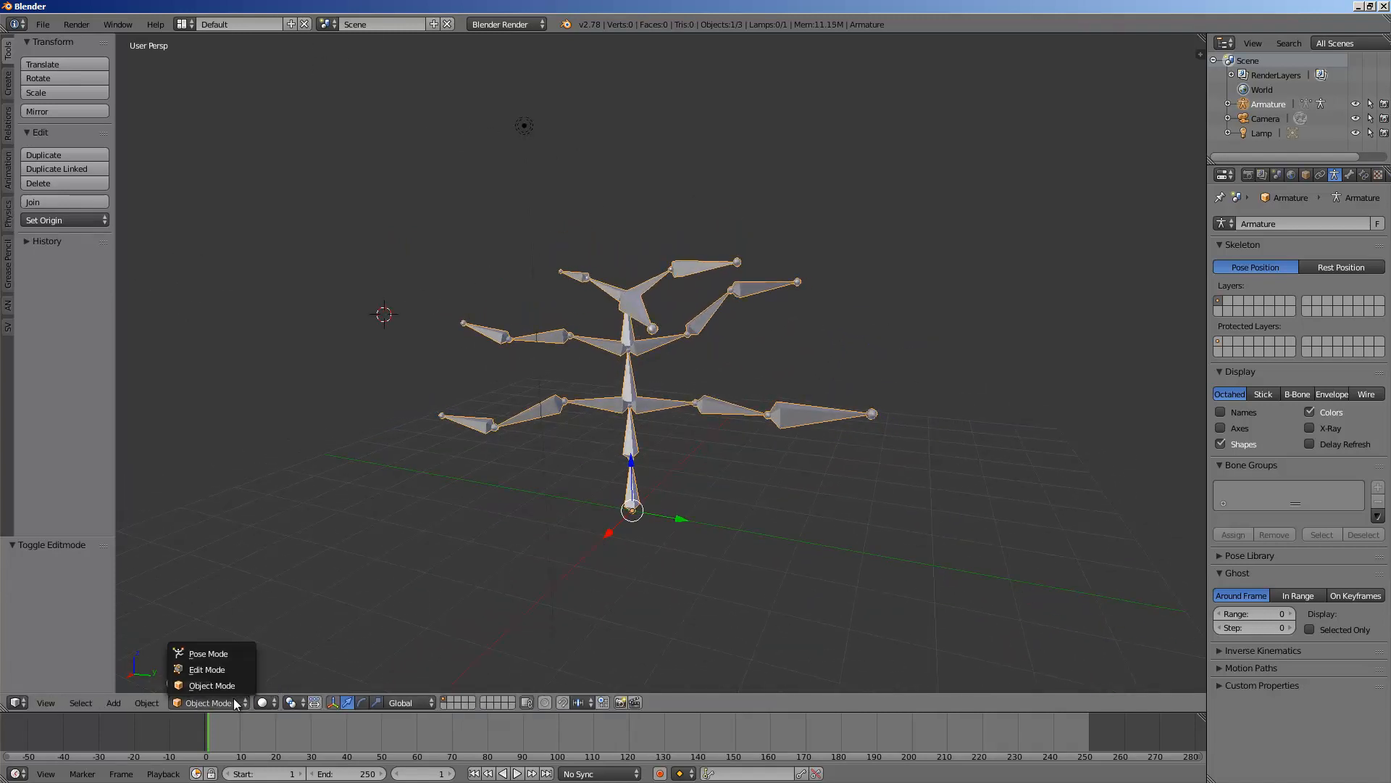
{"action": "left_click", "coordinate": [227, 656]}
{"action": "middle_click_drag", "start_coordinate": [550, 471], "coordinate": [659, 394]}
{"action": "right_click", "coordinate": [640, 436]}
{"action": "key", "text": "a"}
{"action": "key", "text": "a"}
{"action": "middle_click_drag", "start_coordinate": [750, 457], "coordinate": [723, 464]}
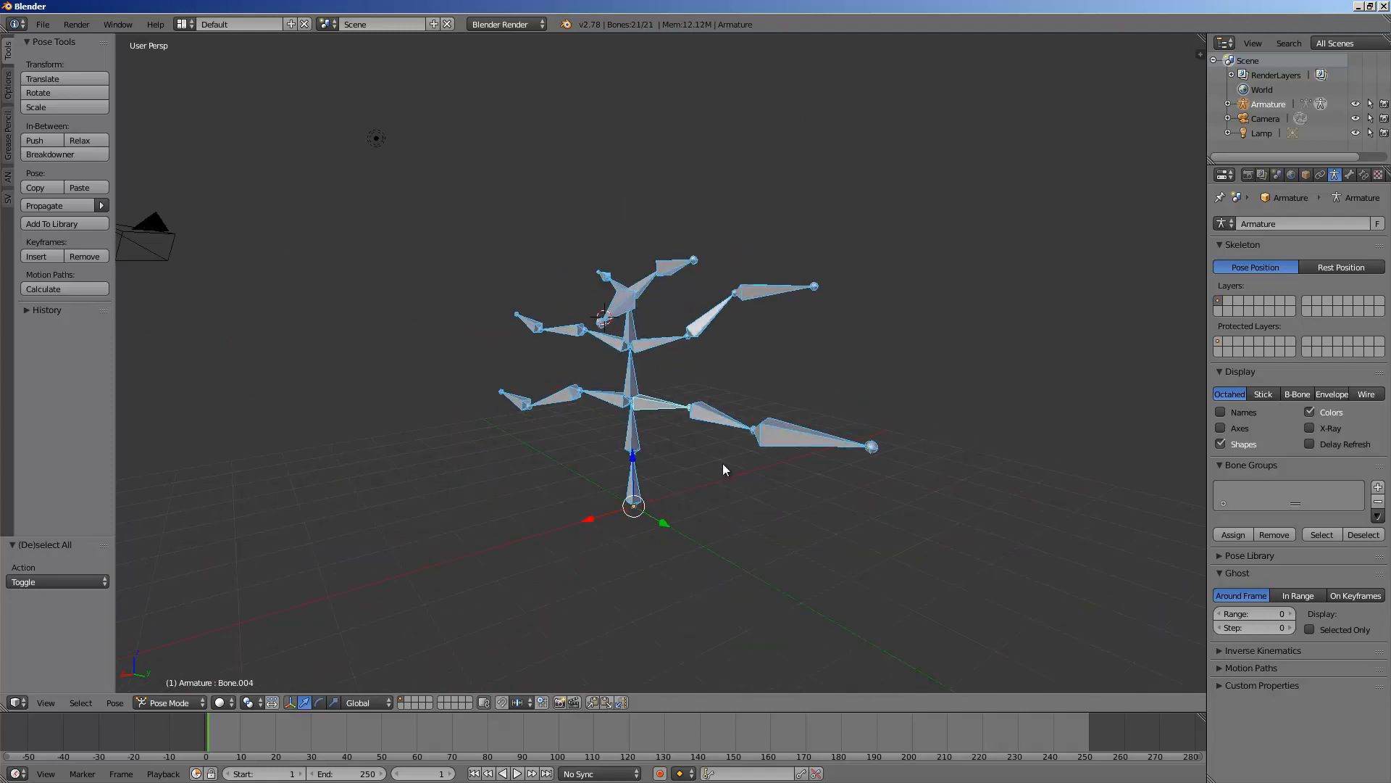
Try selecting single bones of the armature and clearing the selection in Pose Mode
{"action": "right_click", "coordinate": [728, 421]}
{"action": "middle_click_drag", "start_coordinate": [690, 372], "coordinate": [691, 416]}
{"action": "right_click", "coordinate": [662, 338]}
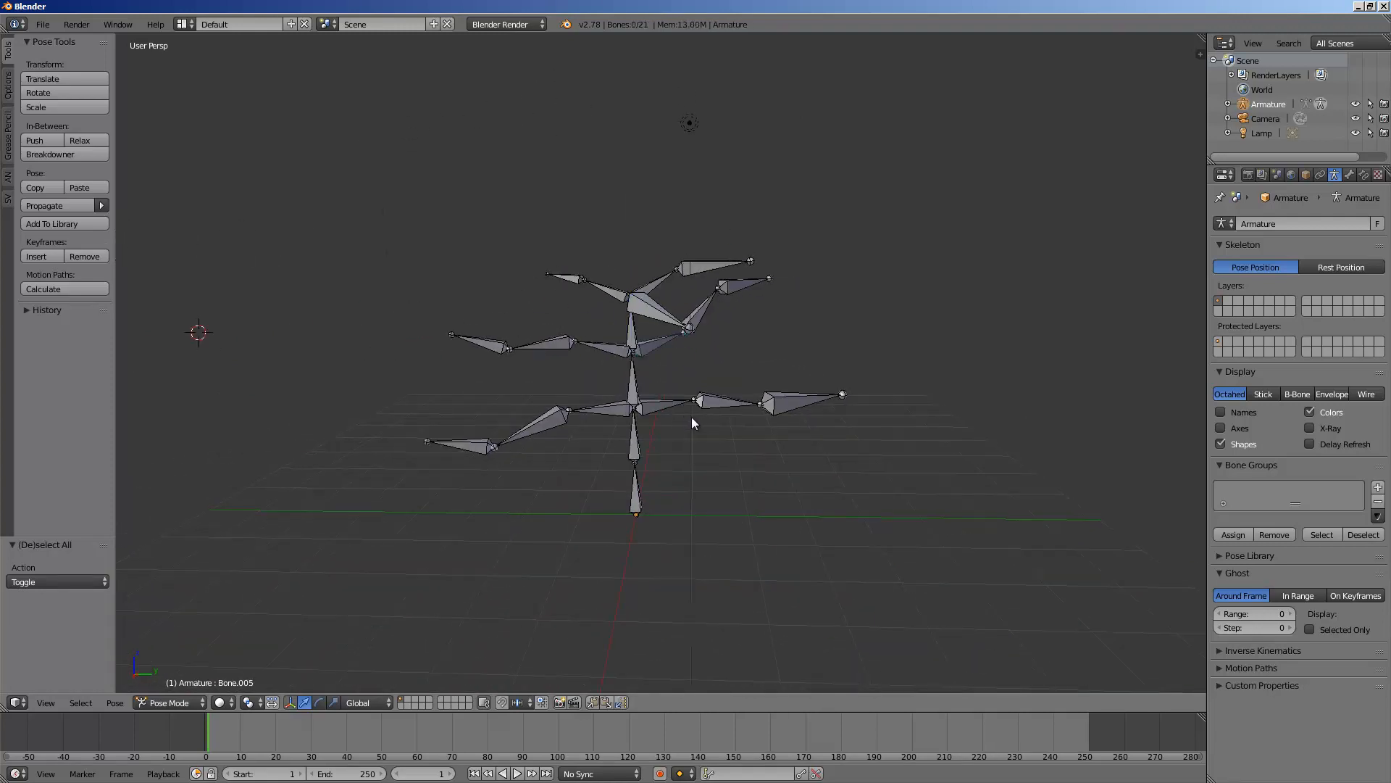
{"action": "key", "text": "a"}
{"action": "key", "text": "a"}
{"action": "key", "text": "a"}
{"action": "right_click", "coordinate": [643, 461]}
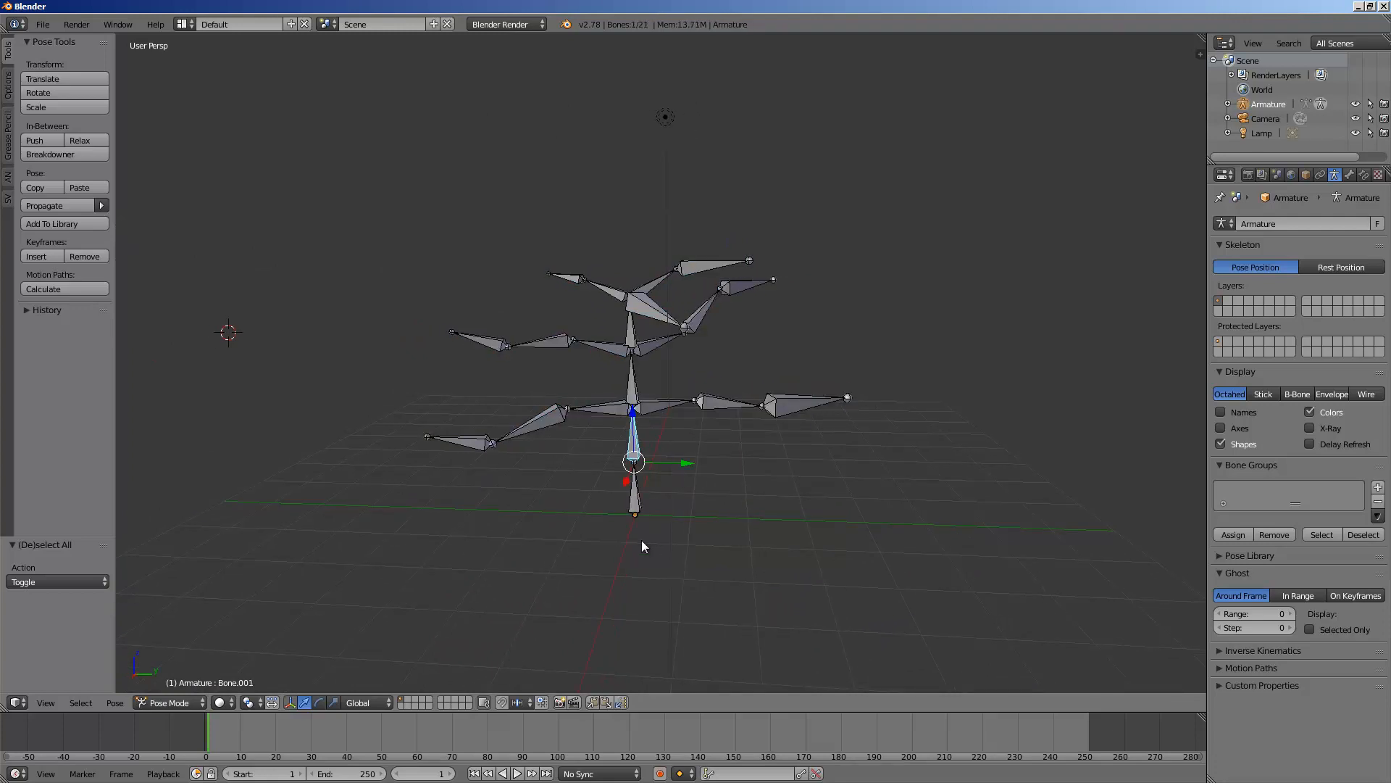
Select all bones and insert a keyframe for them at frame 1
{"action": "key", "text": "a"}
{"action": "key", "text": "a"}
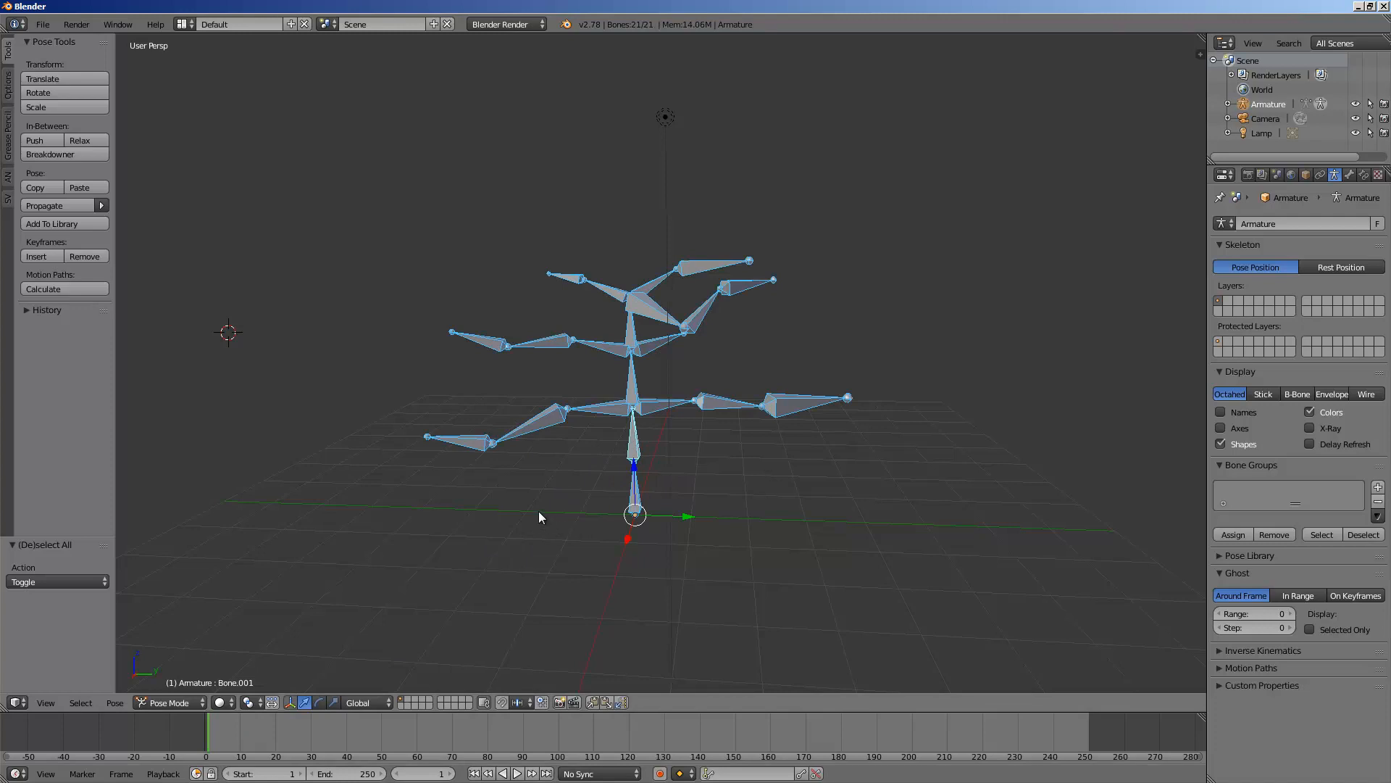
{"action": "middle_click_drag", "start_coordinate": [539, 516], "coordinate": [543, 513]}
{"action": "key", "text": "i"}
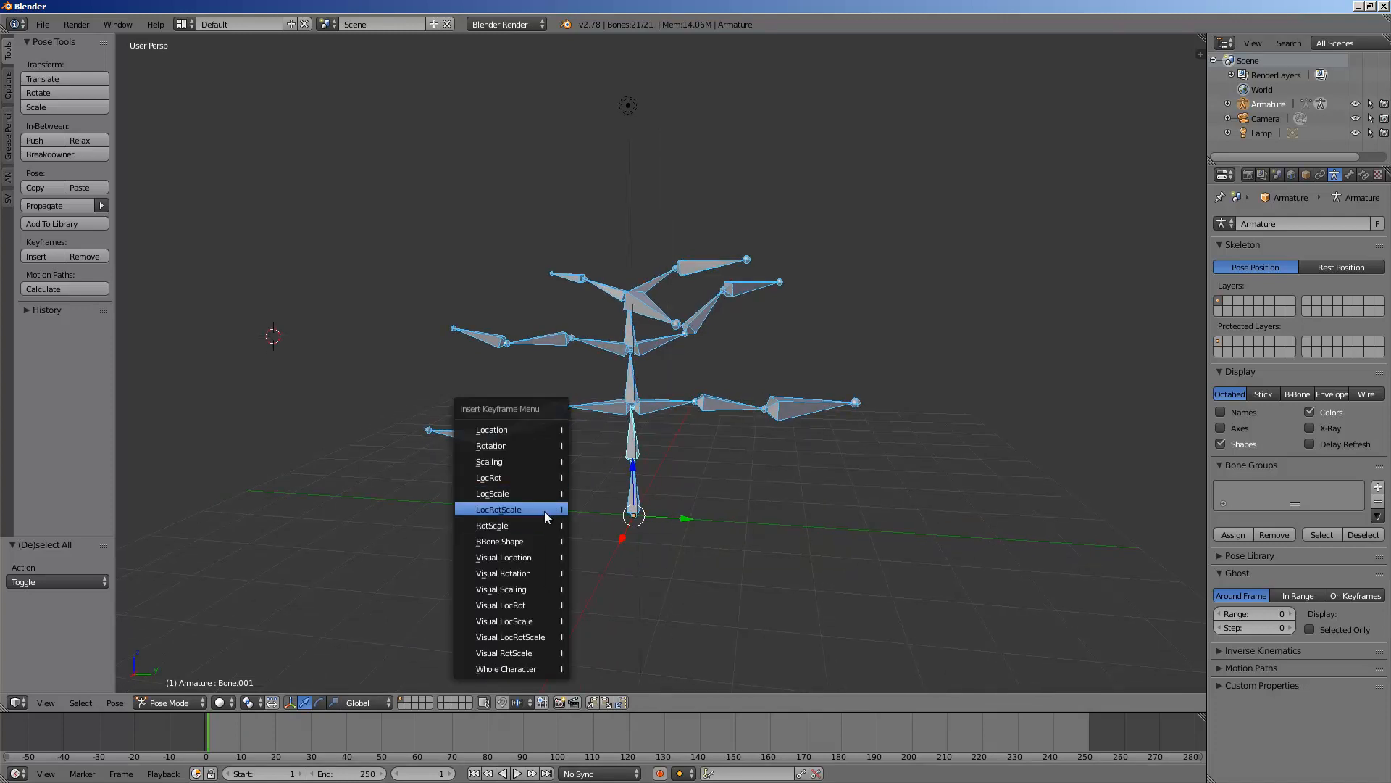
{"action": "left_click", "coordinate": [547, 525]}
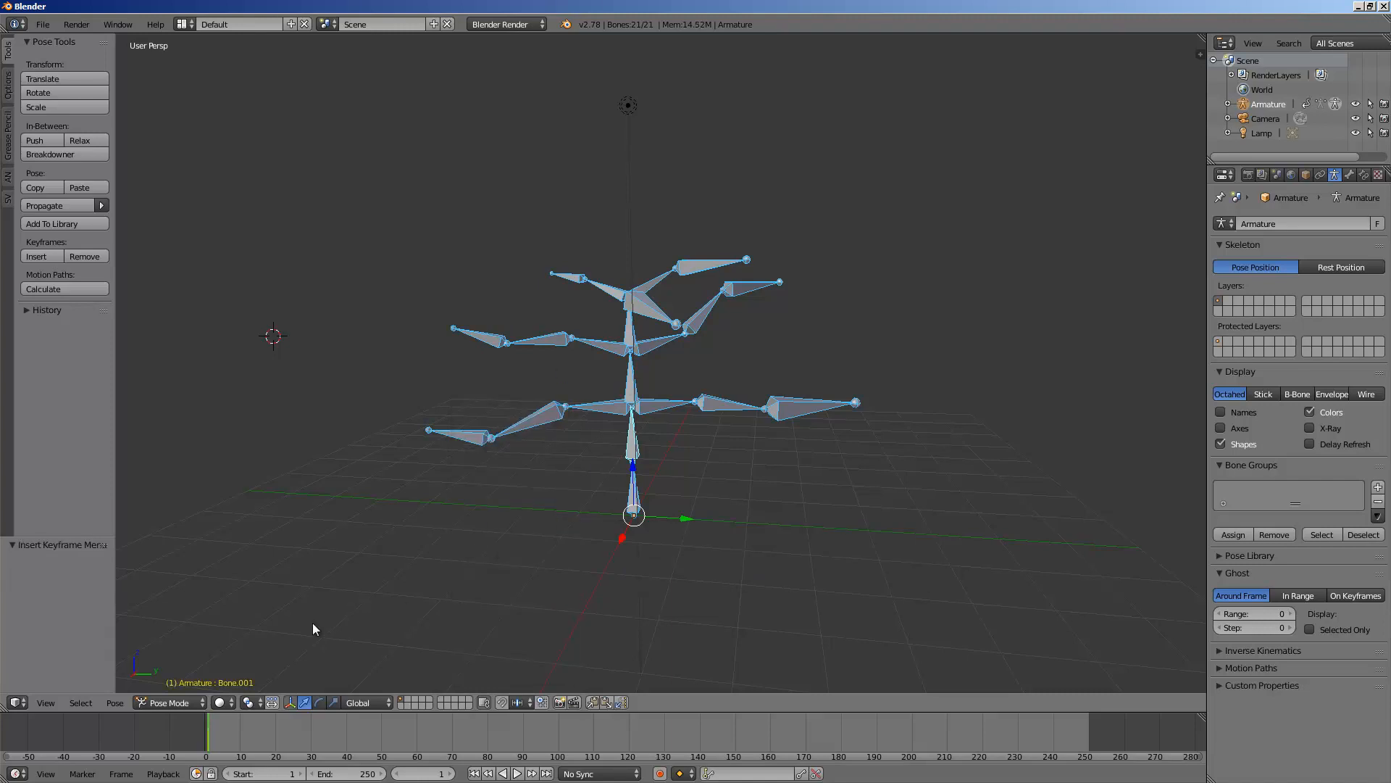
Record a live rotation of the second trunk bone, with auto keying on while the animation plays
{"action": "right_click", "coordinate": [632, 435]}
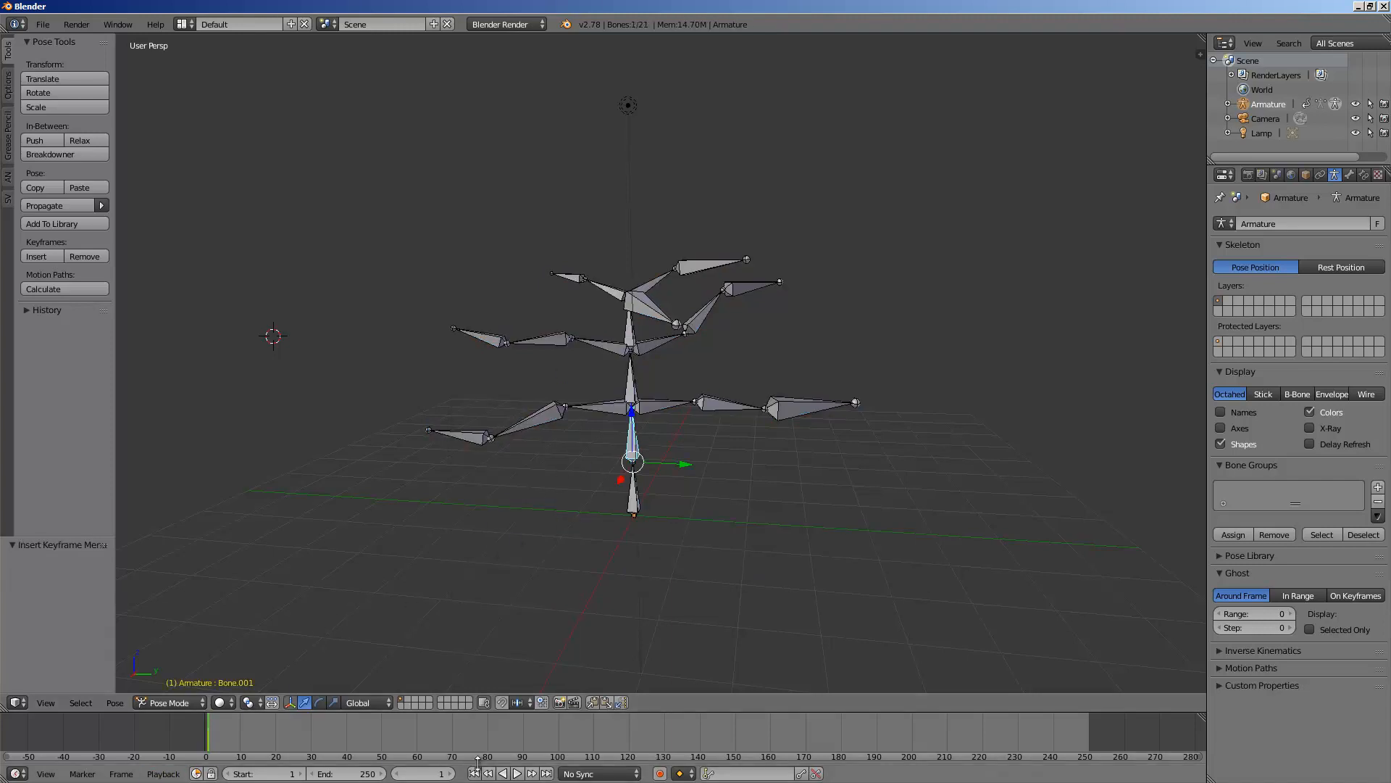
{"action": "left_click", "coordinate": [517, 774]}
{"action": "key", "text": "r"}
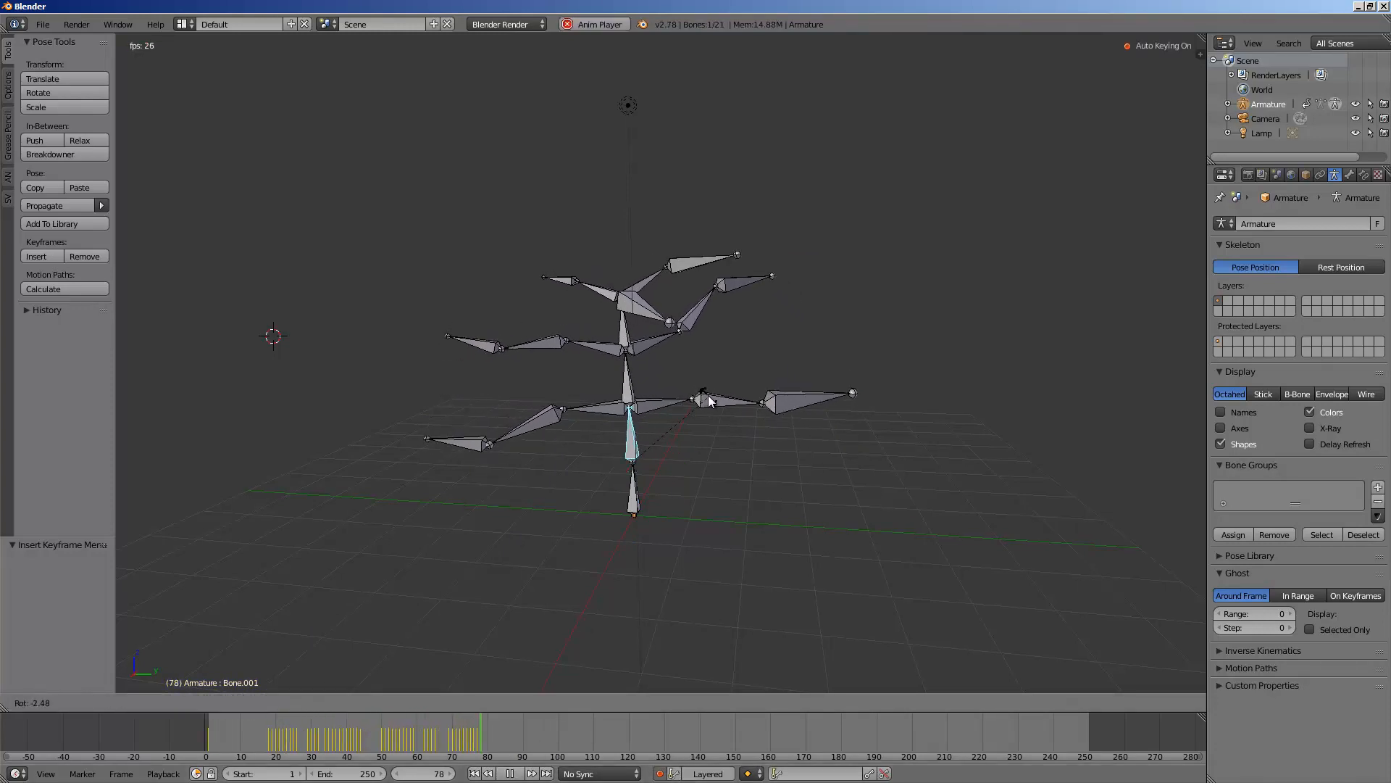
{"action": "left_click", "coordinate": [745, 362]}
Record live rotations of the third and fourth trunk bones while the animation keeps playing
{"action": "right_click", "coordinate": [646, 381]}
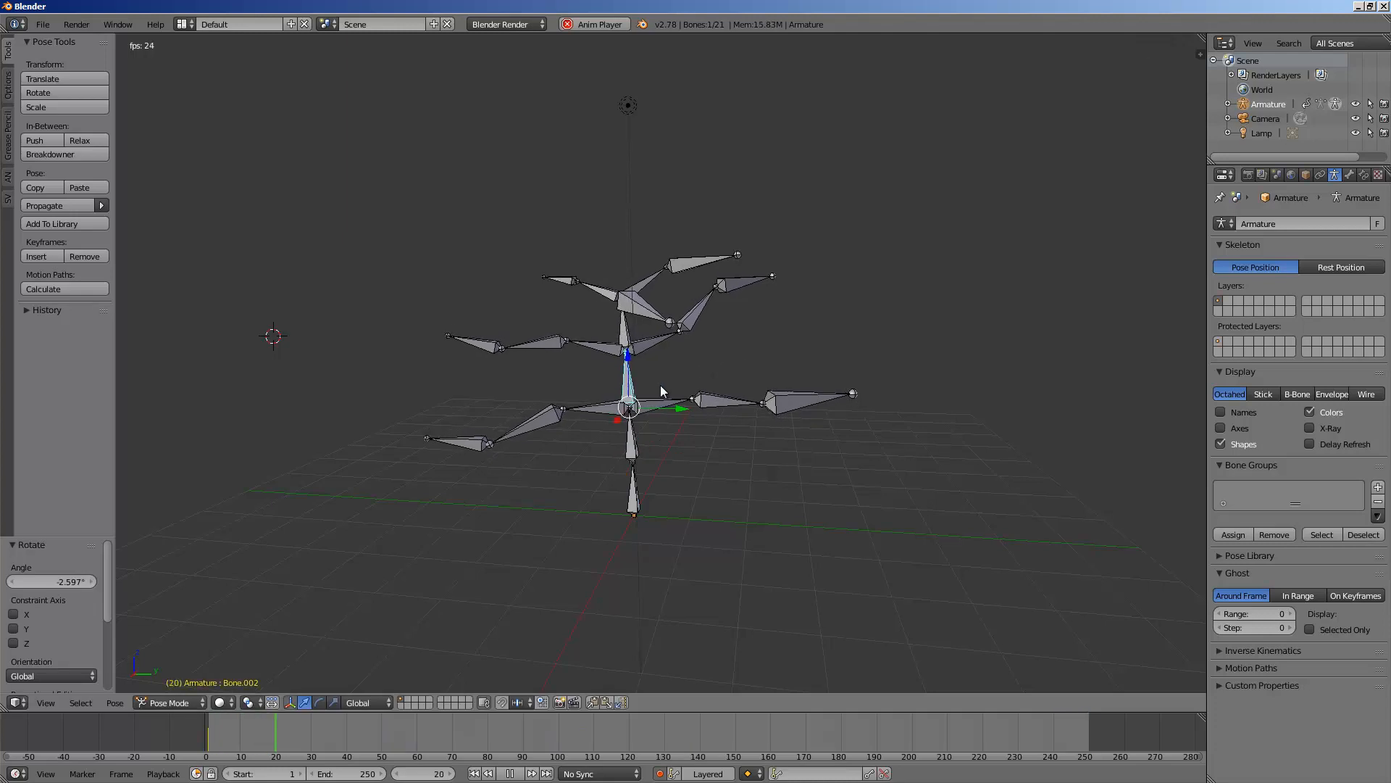
{"action": "key", "text": "r"}
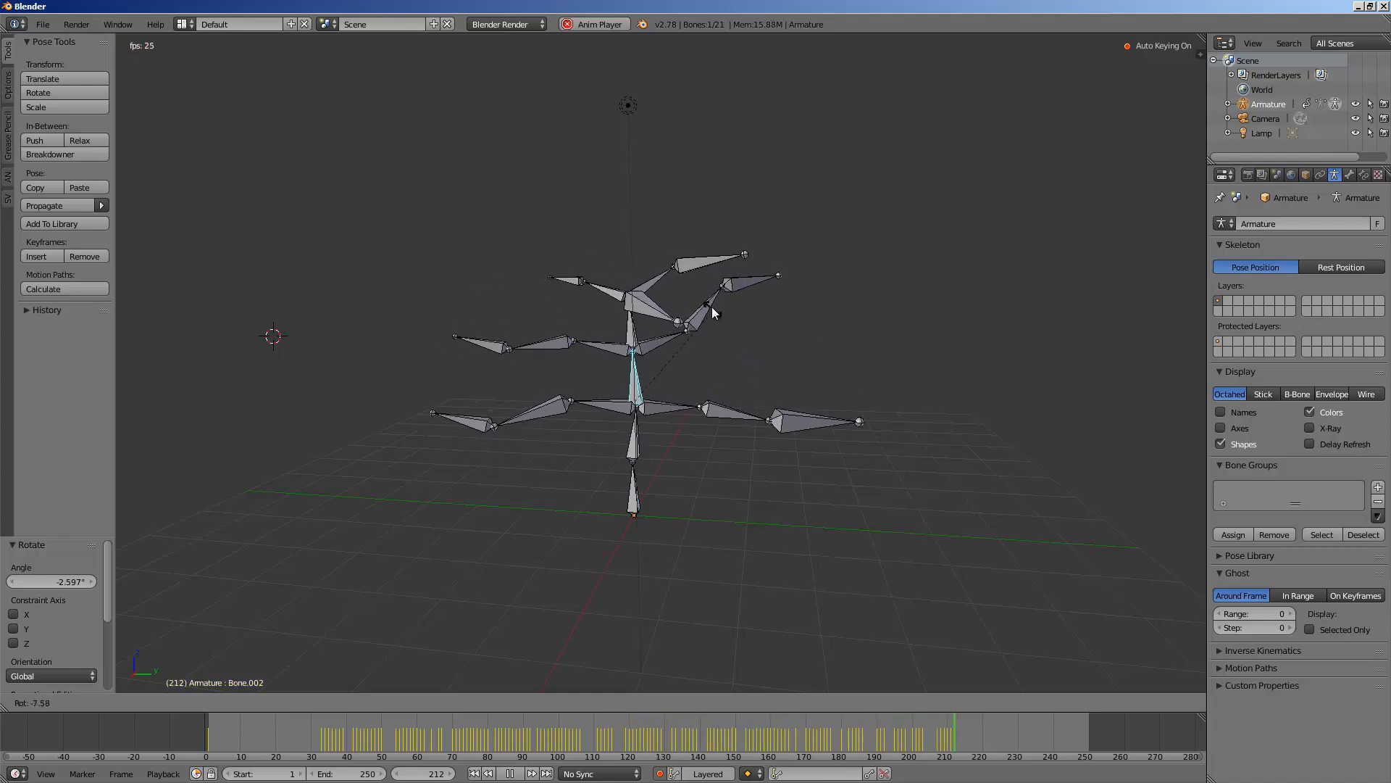
{"action": "left_click", "coordinate": [723, 313]}
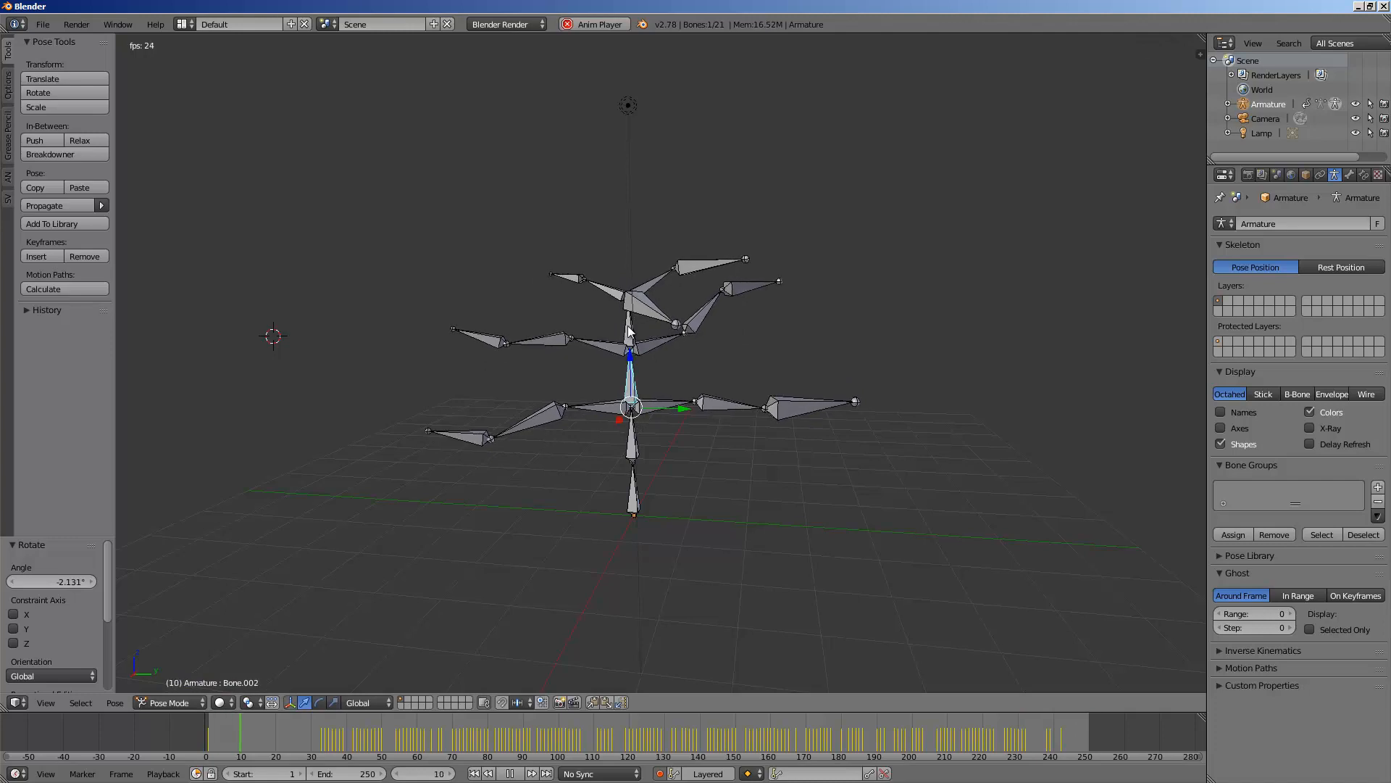
{"action": "right_click", "coordinate": [628, 324]}
{"action": "key", "text": "r"}
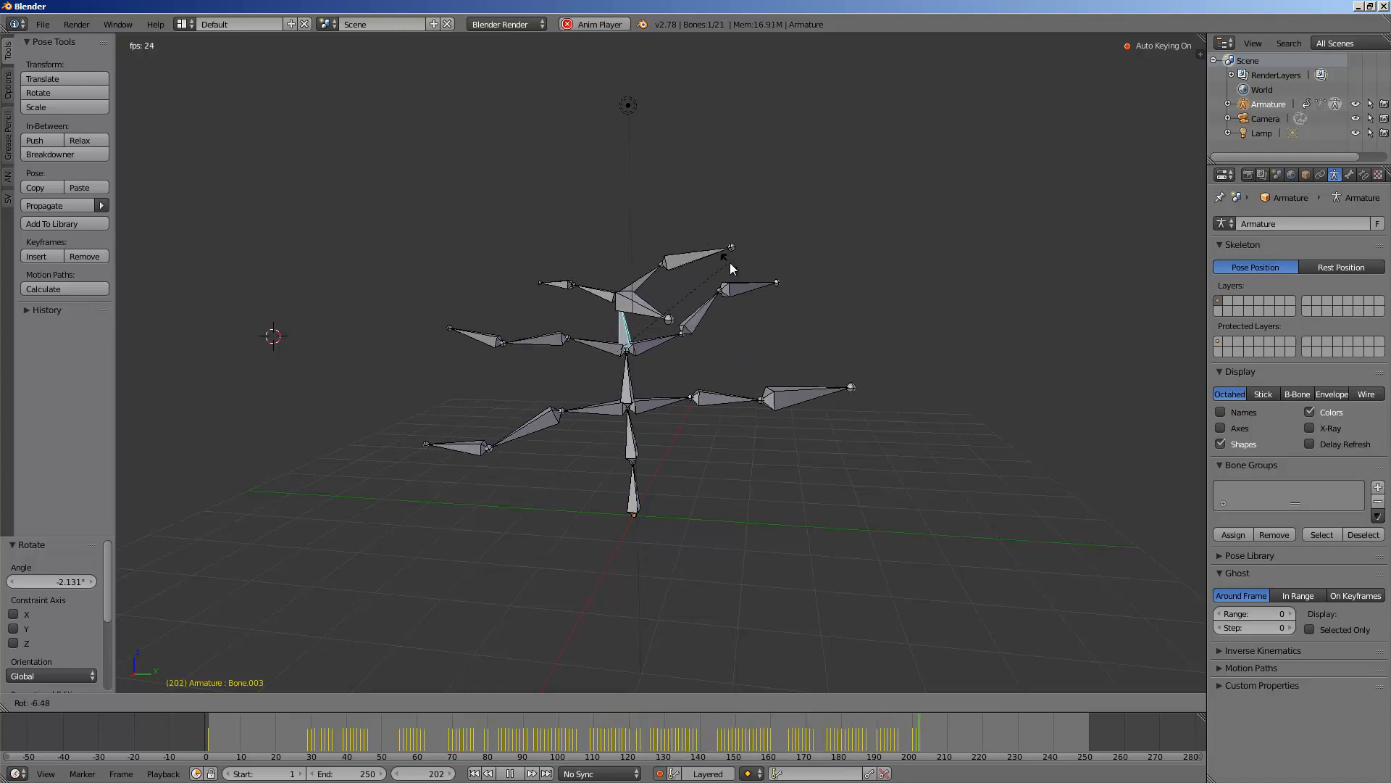
{"action": "right_click", "coordinate": [731, 385]}
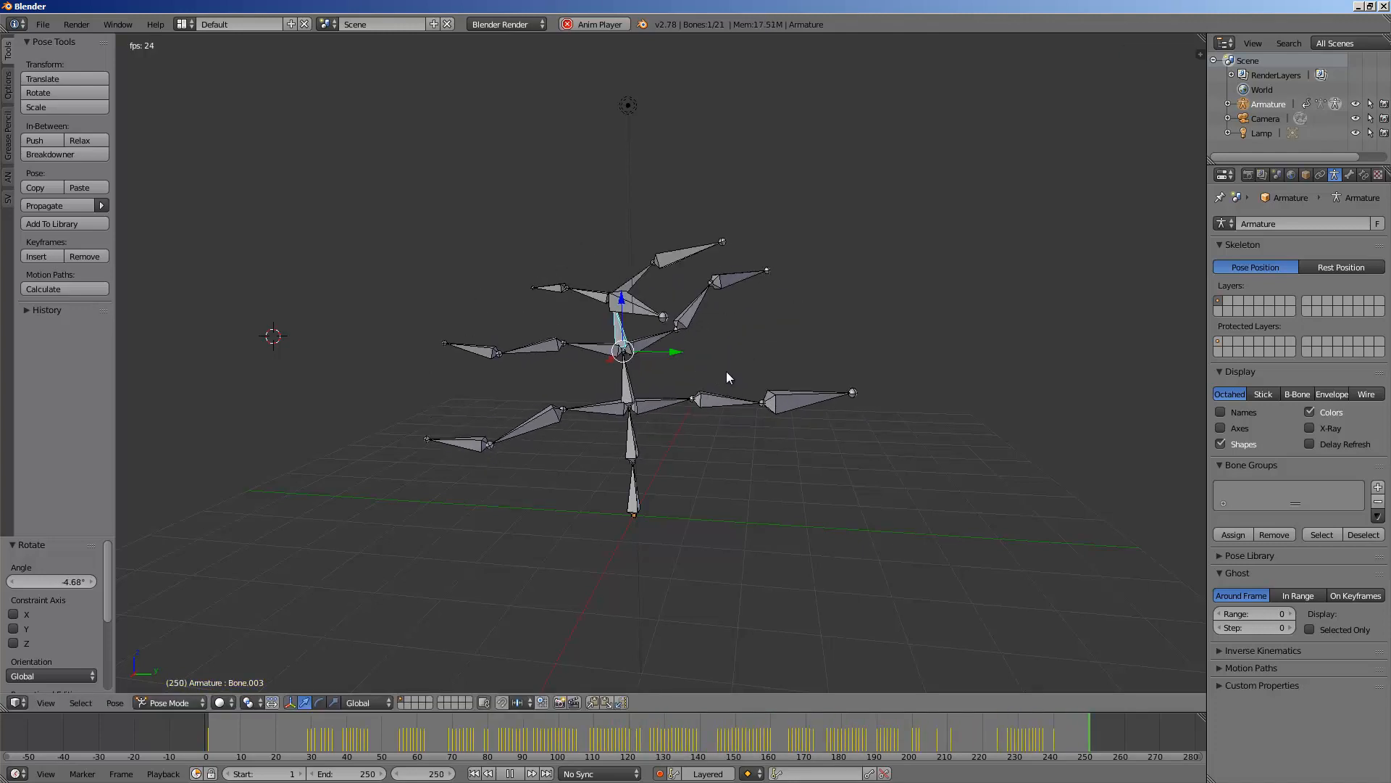
Record live rotations of the second bones of both lowest side branches, ending the short branch's rotation at about -18°
{"action": "right_click", "coordinate": [732, 397]}
{"action": "key", "text": "r"}
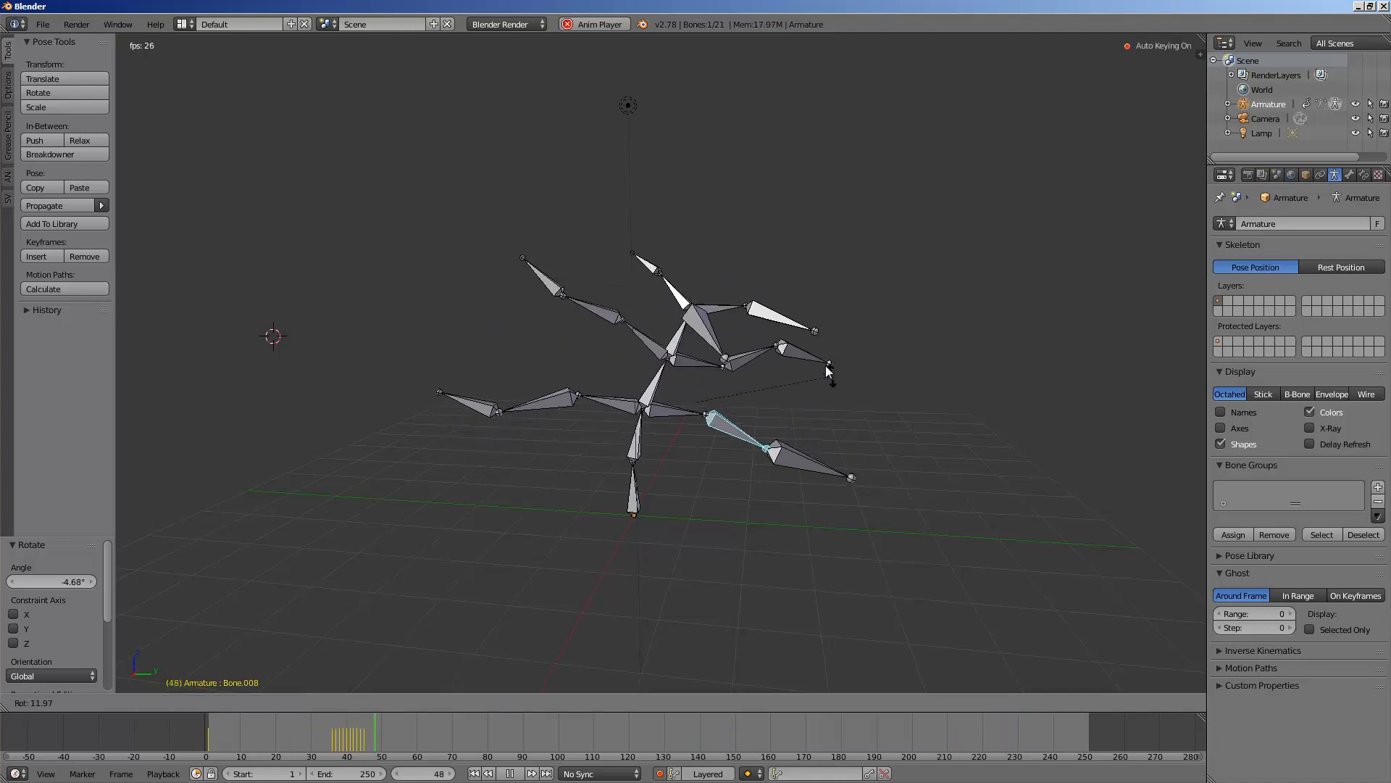
{"action": "left_click", "coordinate": [797, 368]}
{"action": "right_click", "coordinate": [561, 422]}
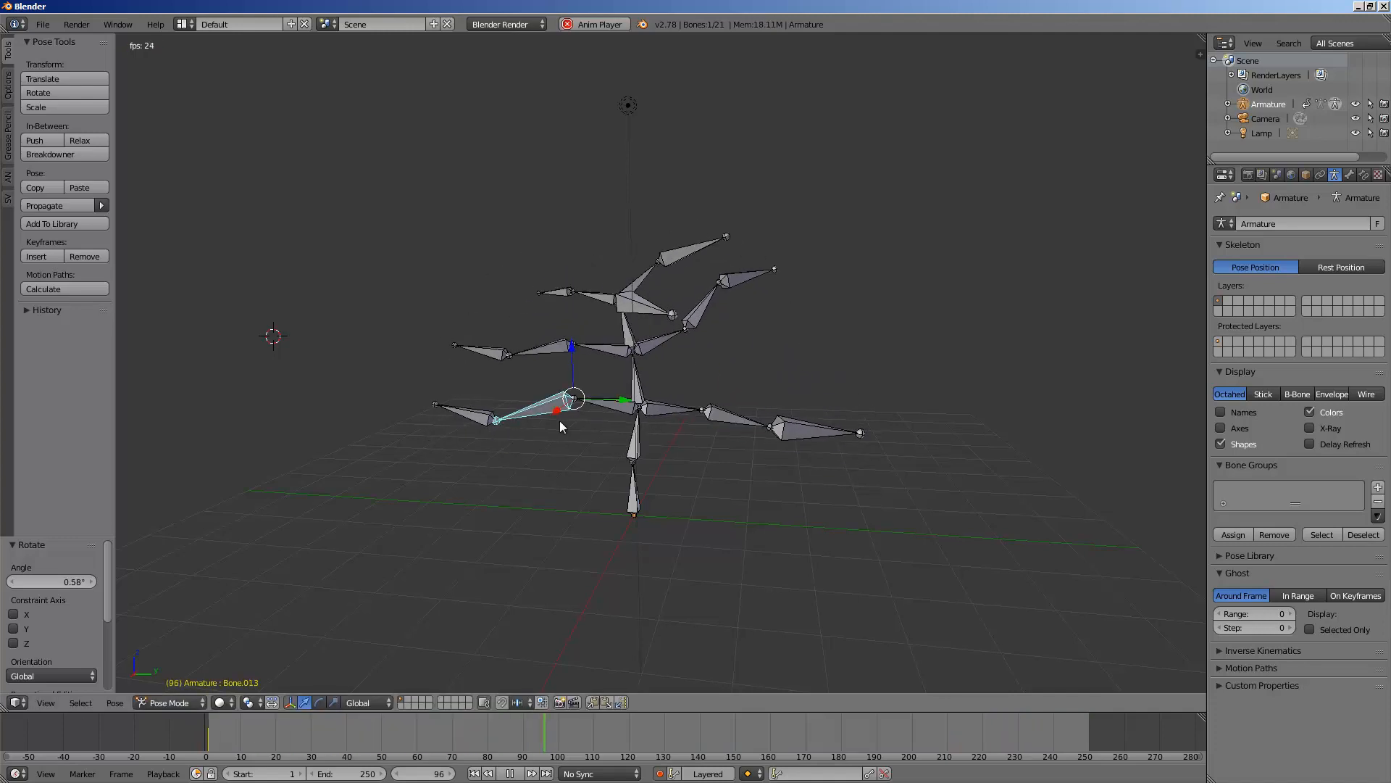
{"action": "key", "text": "r"}
{"action": "left_click", "coordinate": [731, 373]}
Rotate the last bone of the long lowest branch downward by about 33° during playback and refine its angle
{"action": "right_click", "coordinate": [788, 403]}
{"action": "key", "text": "r"}
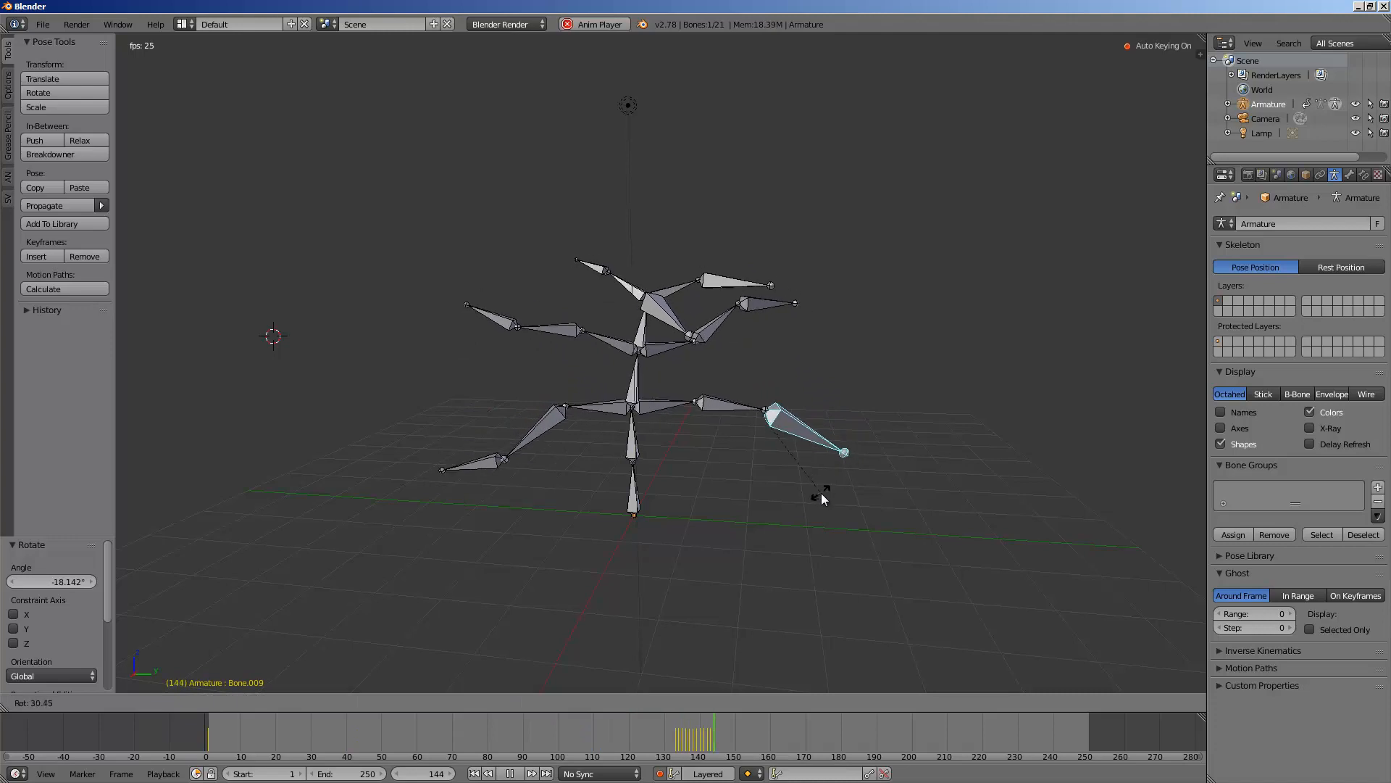
{"action": "left_click", "coordinate": [819, 496]}
{"action": "key", "text": "r"}
{"action": "left_click", "coordinate": [829, 493]}
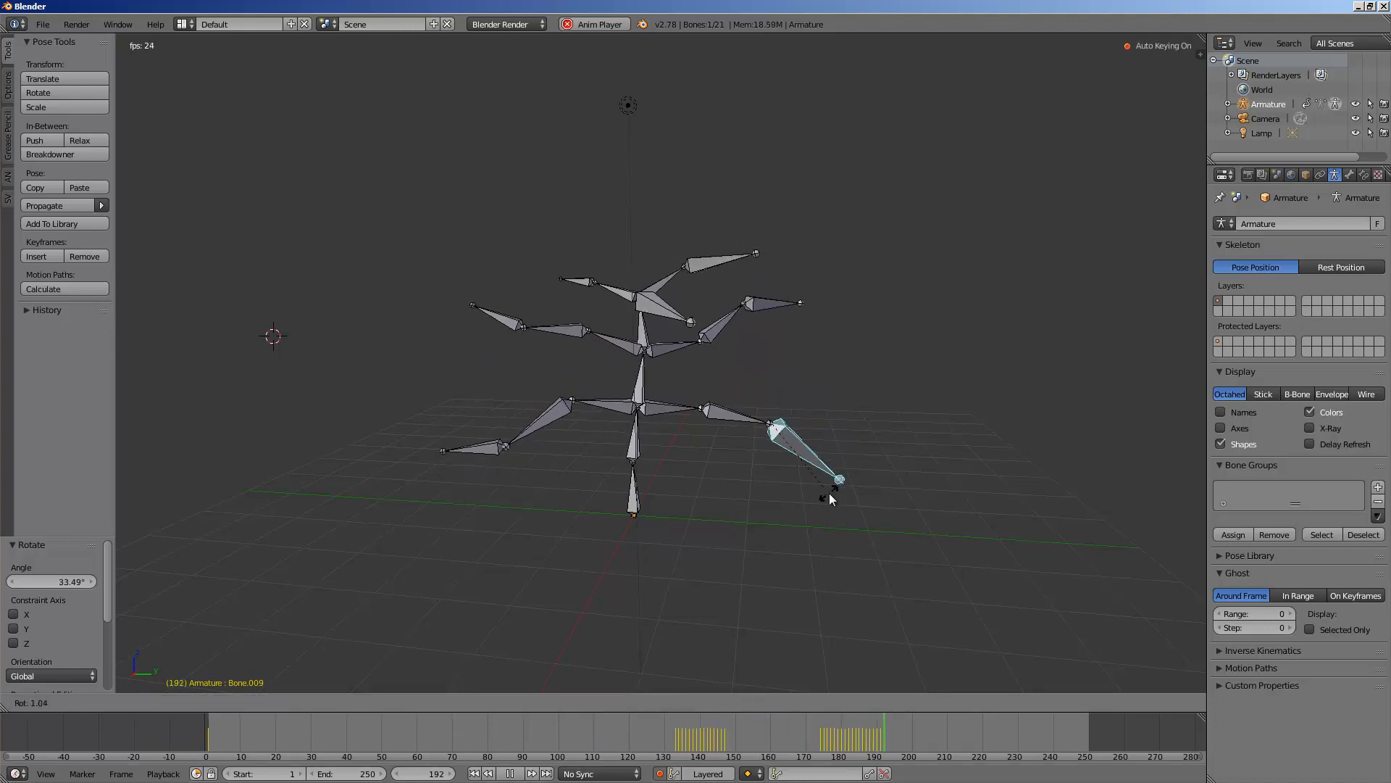
Record live rotations of the second bones of both middle branches, by about 6° and about 23°
{"action": "right_click", "coordinate": [574, 335]}
{"action": "key", "text": "r"}
{"action": "left_click", "coordinate": [557, 323]}
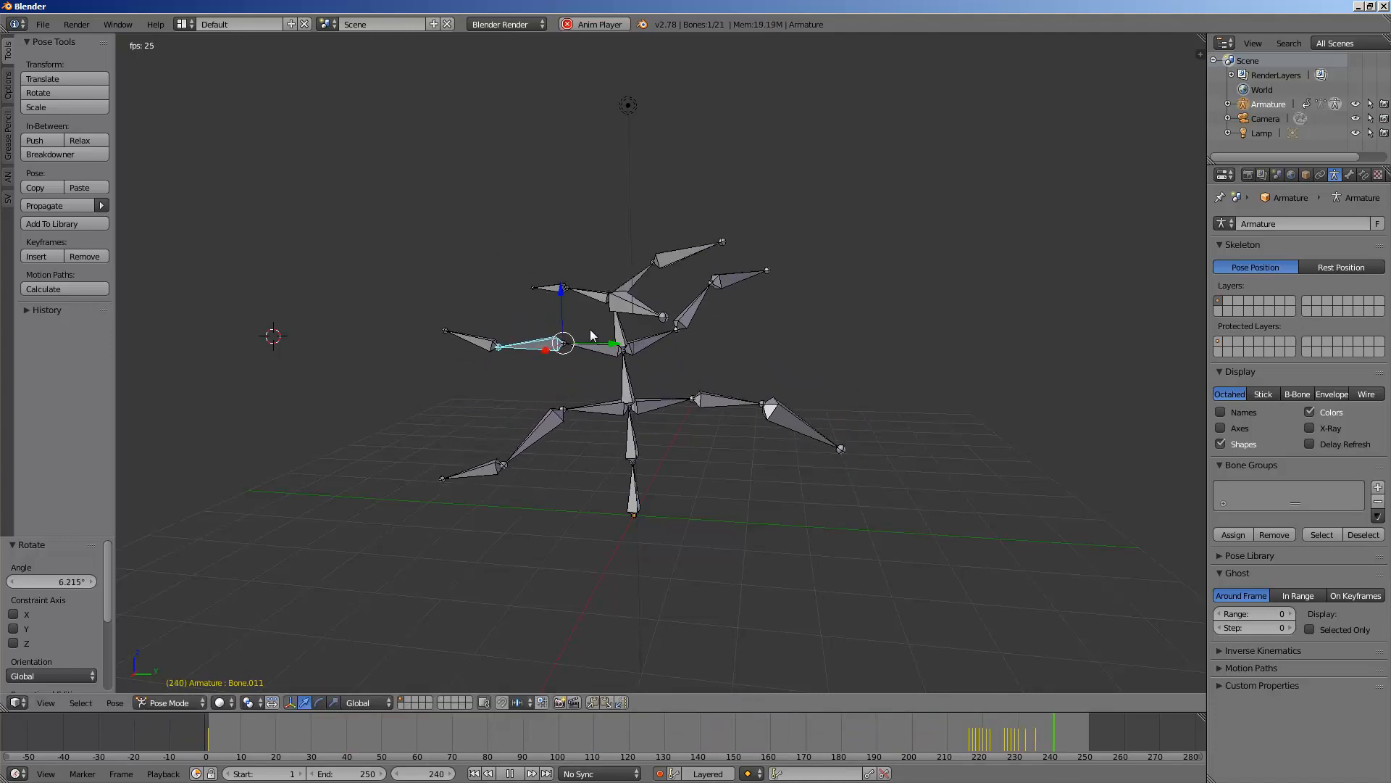
{"action": "right_click", "coordinate": [711, 312]}
{"action": "key", "text": "r"}
{"action": "left_click", "coordinate": [755, 386]}
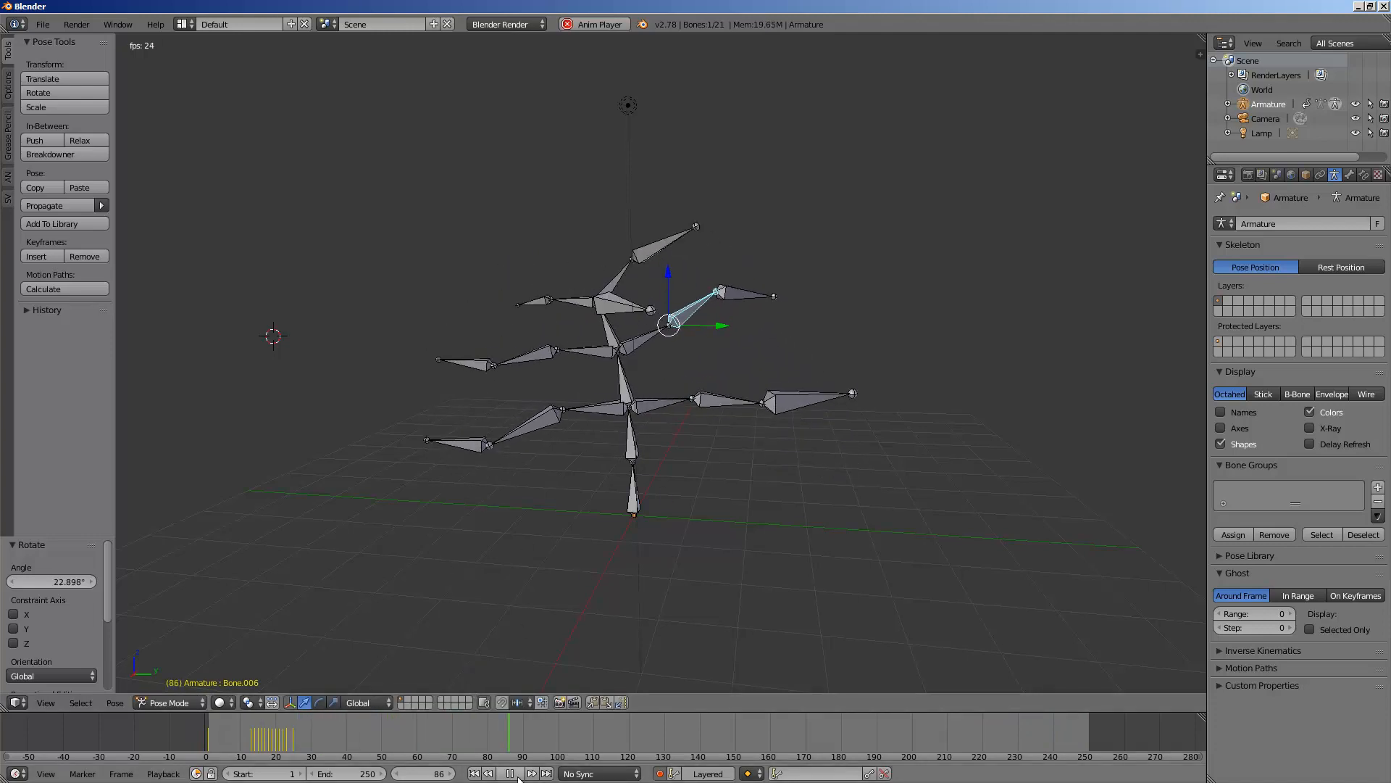
Switch to Edit Mode during playback and move the last two joints of the upward-bent middle branch outward, the end joint about 0.53 along Y
{"action": "key", "text": "ctrl+Tab"}
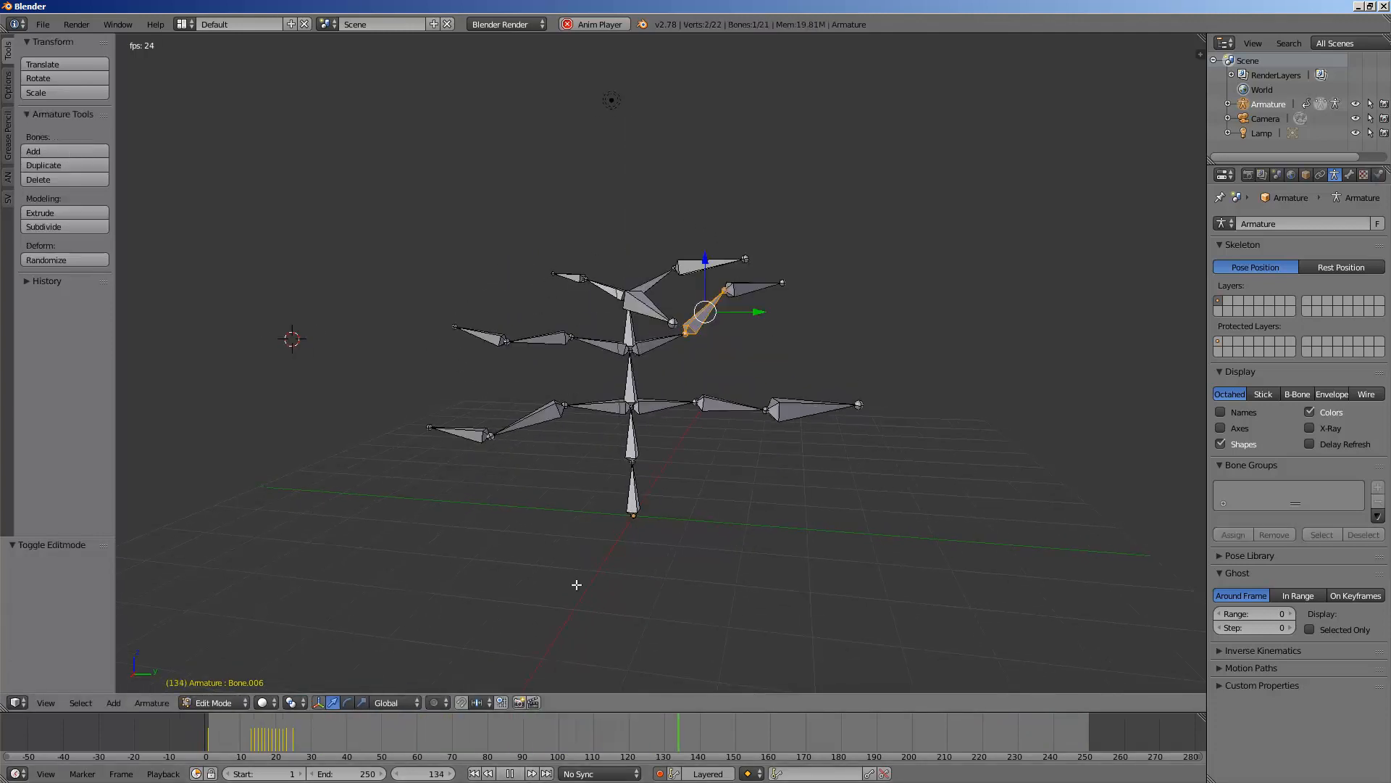
{"action": "key", "text": "ctrl+Tab"}
{"action": "key", "text": "Tab"}
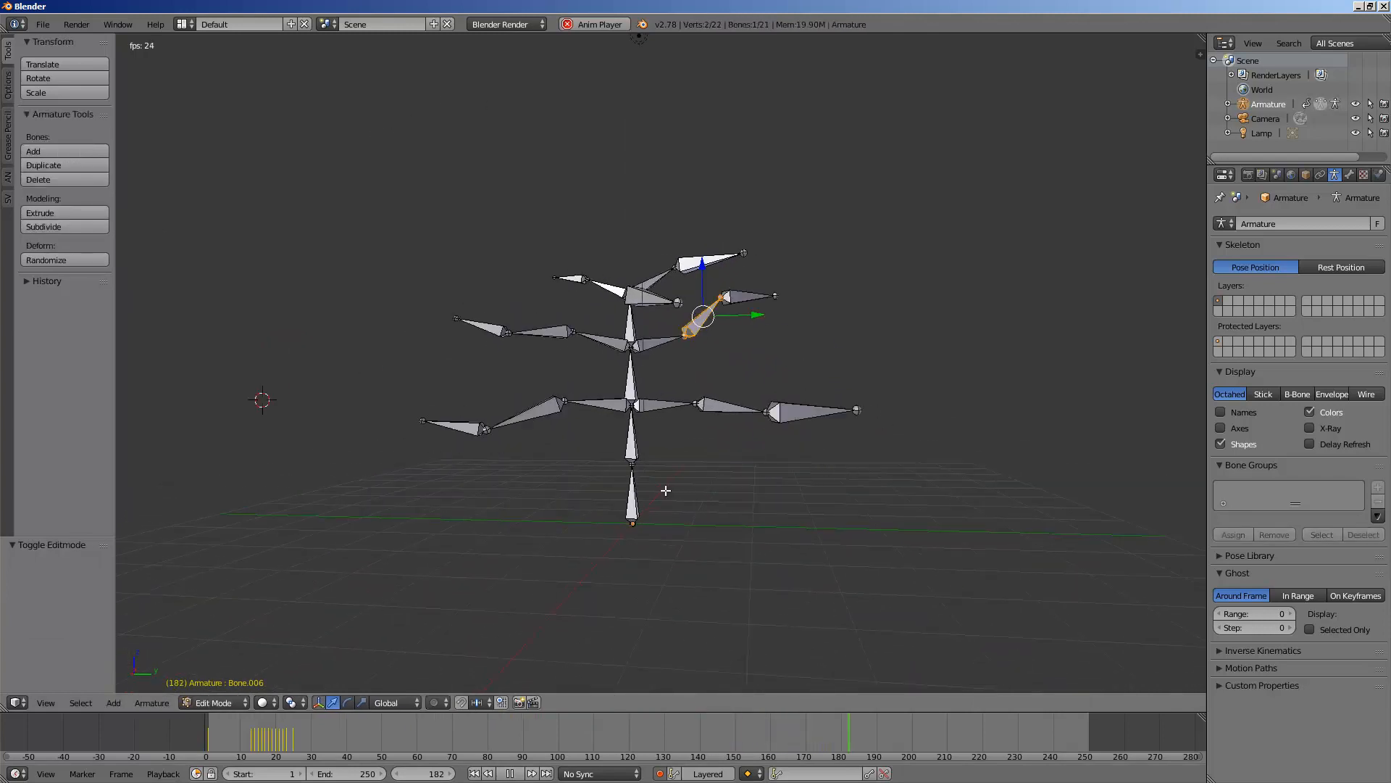
{"action": "key", "text": "Tab"}
{"action": "mouse_move", "coordinate": [666, 491]}
{"action": "middle_mouse_down"}
{"action": "mouse_move", "coordinate": [589, 497]}
{"action": "mouse_move", "coordinate": [638, 491]}
{"action": "middle_mouse_up"}
{"action": "key", "text": "Tab"}
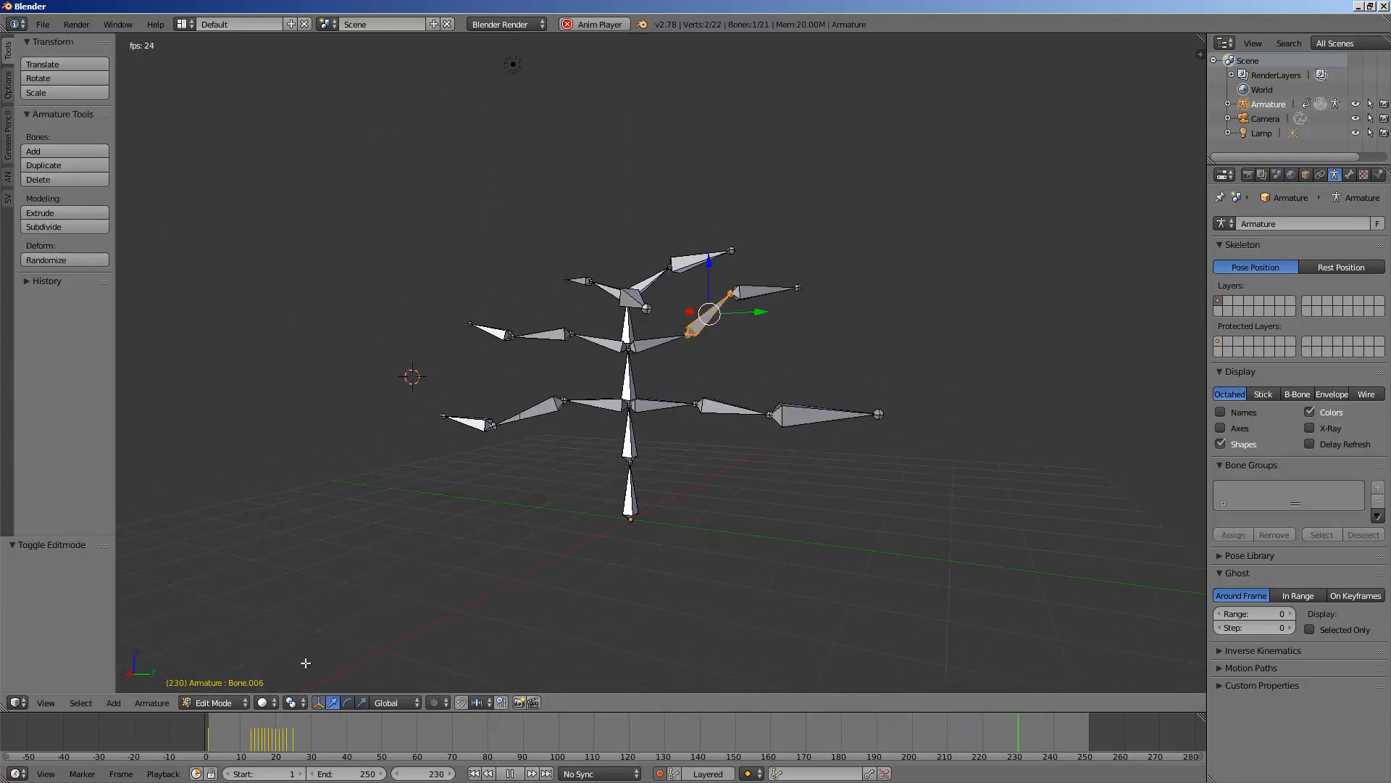
{"action": "mouse_move", "coordinate": [444, 480]}
{"action": "middle_mouse_down"}
{"action": "mouse_move", "coordinate": [426, 485]}
{"action": "mouse_move", "coordinate": [453, 490]}
{"action": "middle_mouse_up"}
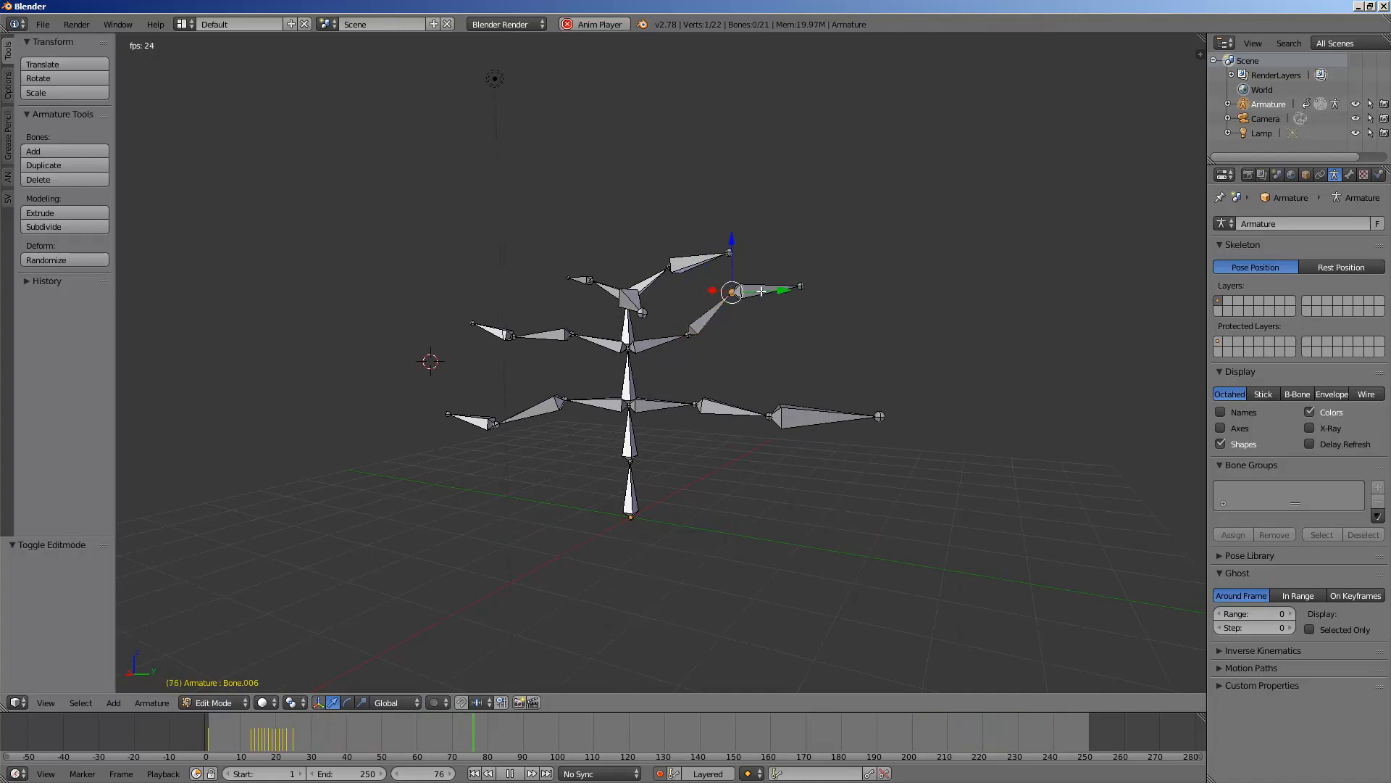
{"action": "key", "text": "g"}
{"action": "left_click", "coordinate": [788, 302]}
{"action": "right_click", "coordinate": [806, 286]}
{"action": "key", "text": "g"}
{"action": "left_click", "coordinate": [852, 279]}
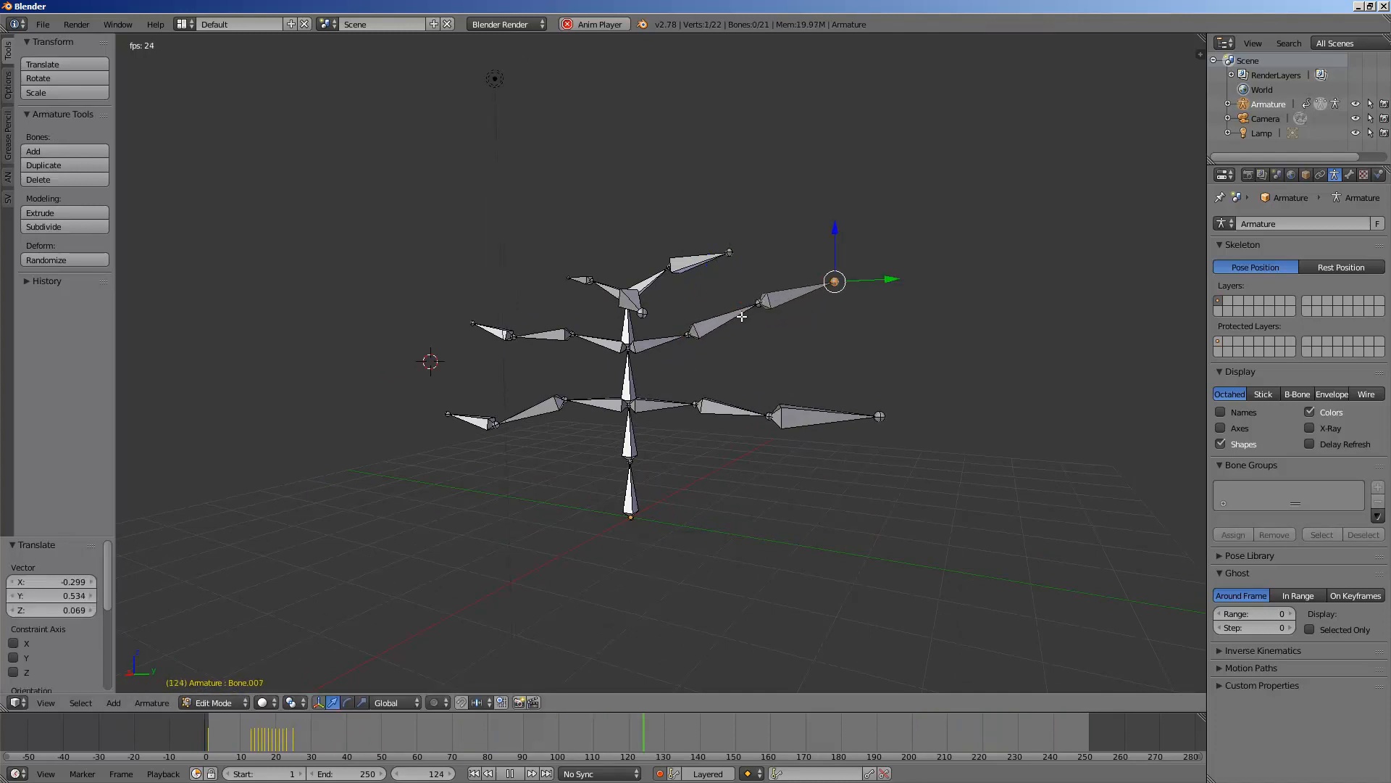
Lower the trunk joint where the lowest branches start and reposition the joints of the top branches
{"action": "right_click", "coordinate": [742, 317]}
{"action": "right_click", "coordinate": [629, 376]}
{"action": "right_click", "coordinate": [629, 413]}
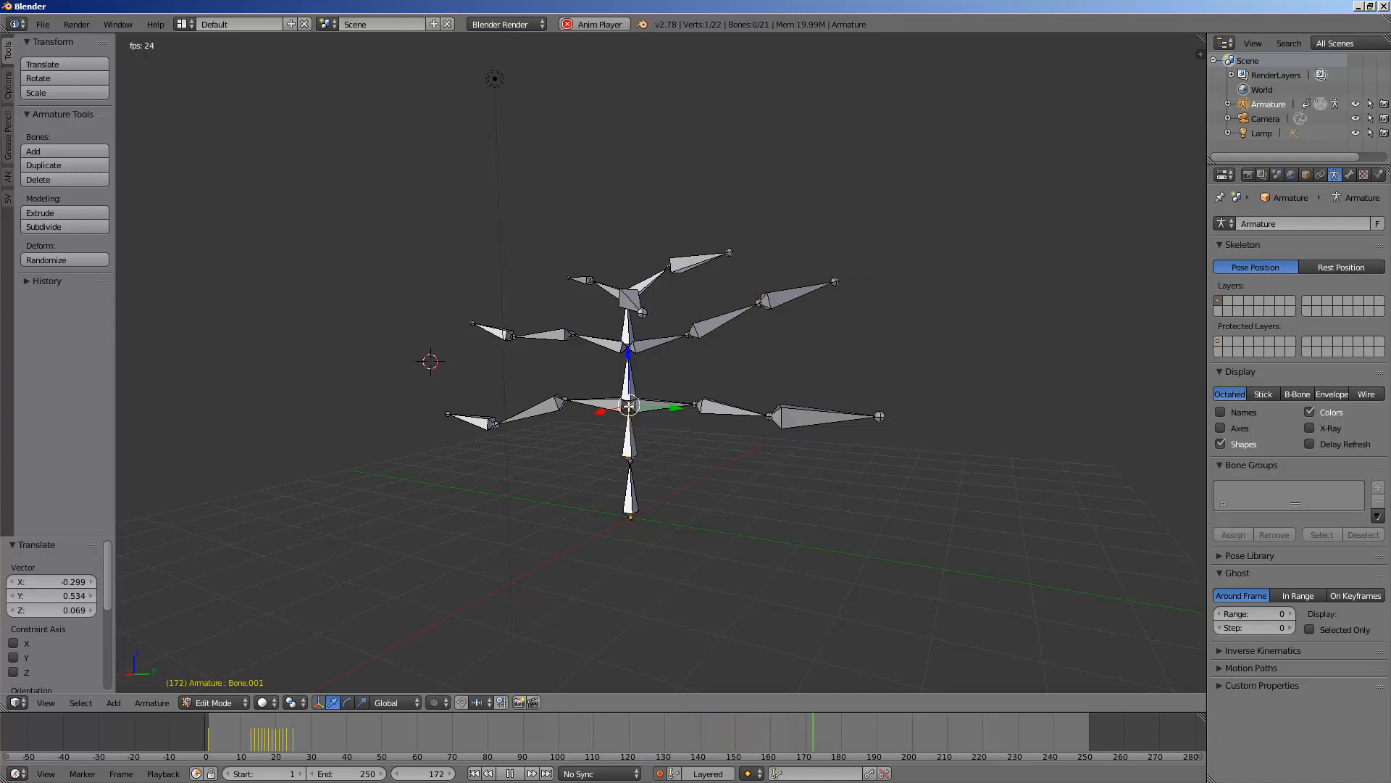
{"action": "key", "text": "g"}
{"action": "left_click", "coordinate": [628, 428]}
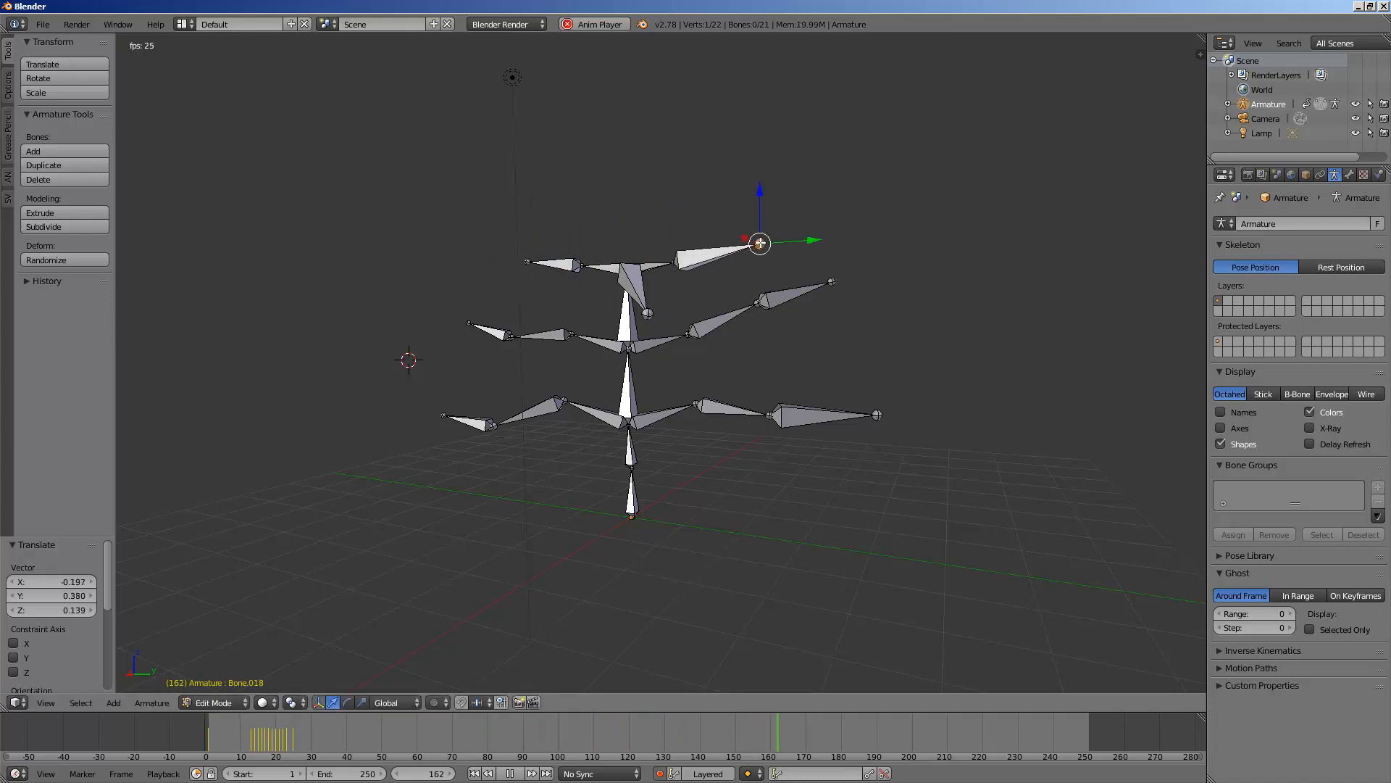
View the edited armature's animation in Pose Mode, return to Object Mode and stop the playback
{"action": "key", "text": "ctrl+Tab"}
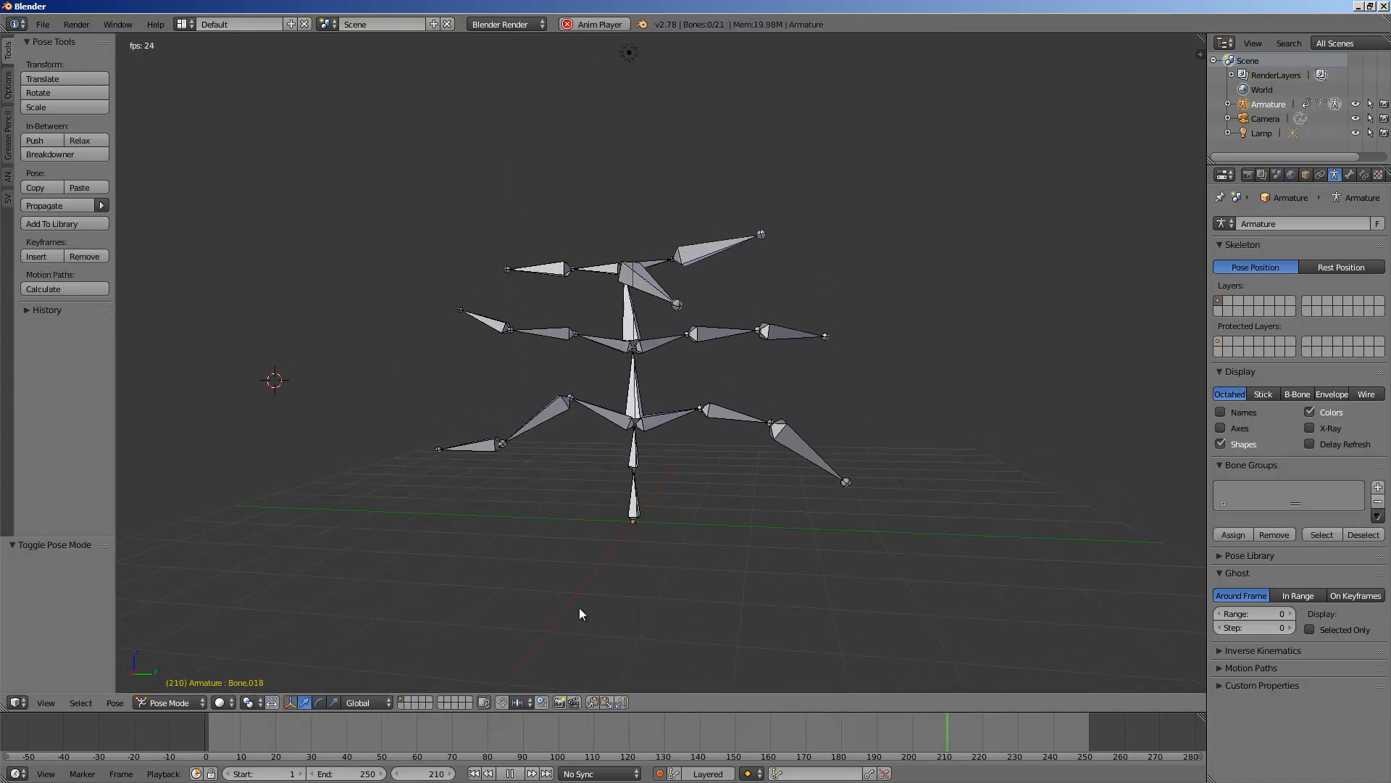
{"action": "left_click", "coordinate": [183, 697]}
{"action": "left_click", "coordinate": [181, 687]}
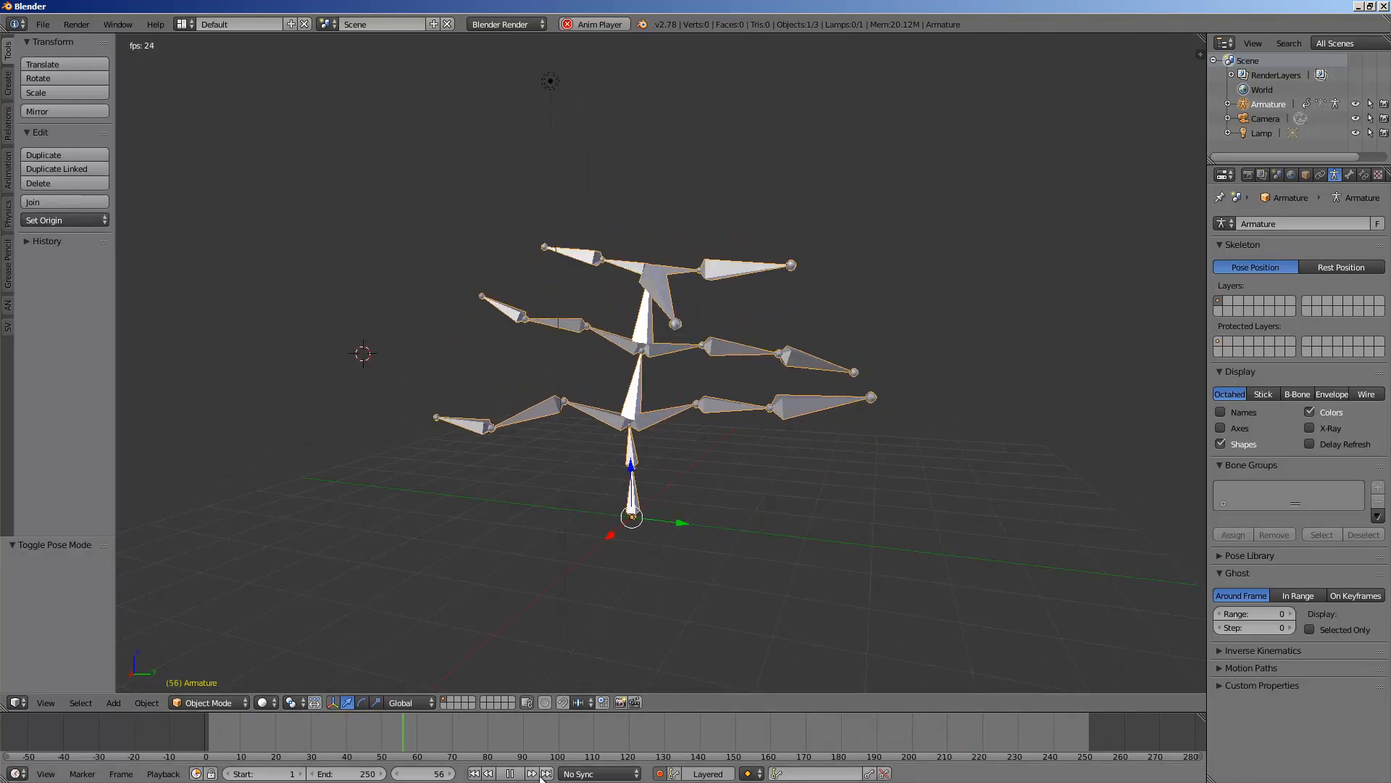
{"action": "key", "text": "Escape"}
{"action": "middle_click_drag", "start_coordinate": [434, 668], "coordinate": [581, 442]}
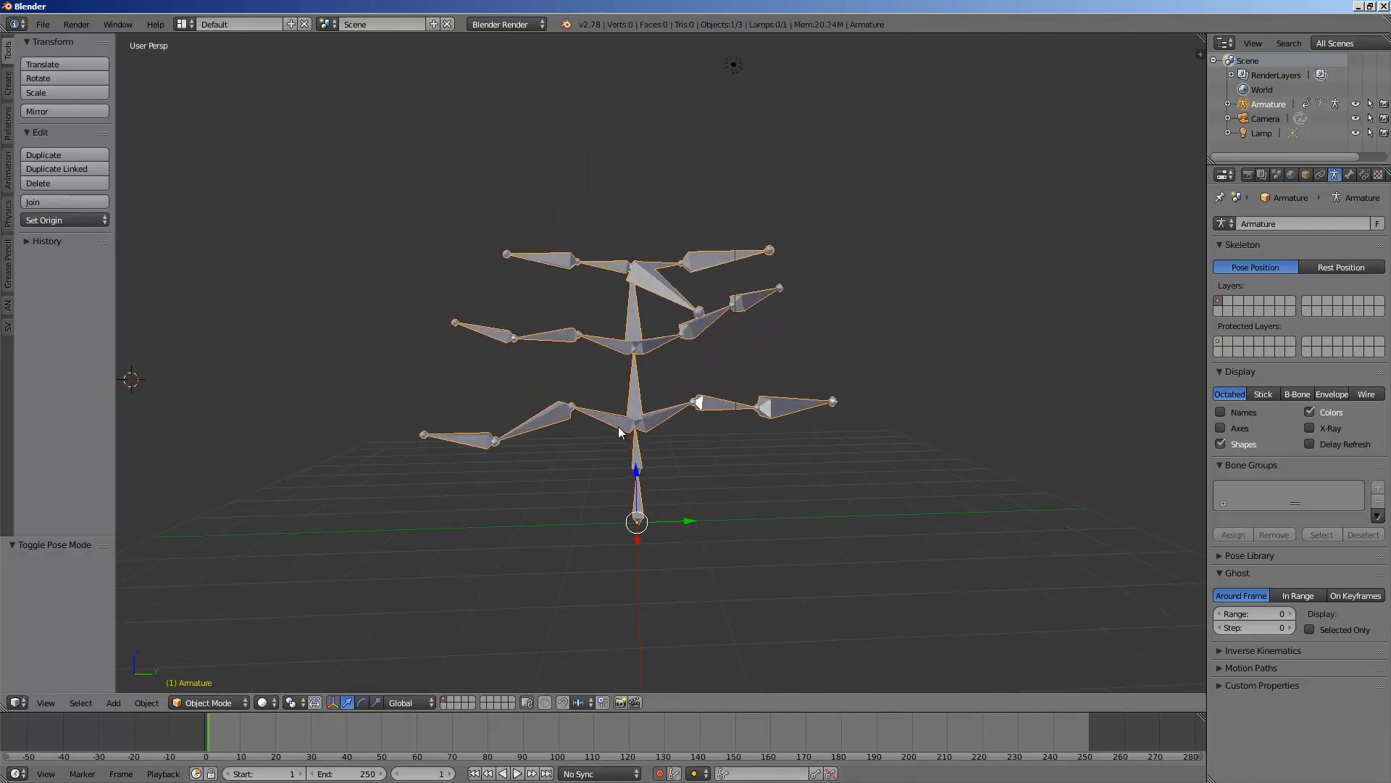
{"action": "middle_click_drag", "start_coordinate": [640, 391], "coordinate": [650, 294]}
{"action": "mouse_move", "coordinate": [645, 421]}
{"action": "middle_mouse_down"}
{"action": "mouse_move", "coordinate": [666, 446]}
{"action": "mouse_move", "coordinate": [427, 425]}
{"action": "mouse_move", "coordinate": [667, 426]}
{"action": "mouse_move", "coordinate": [654, 439]}
{"action": "mouse_move", "coordinate": [673, 419]}
{"action": "mouse_move", "coordinate": [699, 464]}
{"action": "mouse_move", "coordinate": [668, 462]}
{"action": "mouse_move", "coordinate": [668, 447]}
{"action": "mouse_move", "coordinate": [719, 312]}
{"action": "mouse_move", "coordinate": [770, 340]}
{"action": "mouse_move", "coordinate": [702, 411]}
{"action": "mouse_move", "coordinate": [621, 420]}
{"action": "mouse_move", "coordinate": [694, 406]}
{"action": "mouse_move", "coordinate": [658, 415]}
{"action": "middle_mouse_up"}
Show the 3D view's properties shelf and go to its last sections
{"action": "left_click", "coordinate": [1200, 55]}
{"action": "middle_click_drag", "start_coordinate": [942, 451], "coordinate": [1044, 489]}
{"action": "scroll", "coordinate": [1137, 549], "scroll_direction": "down", "scroll_amount": 7}
{"action": "scroll", "coordinate": [1137, 547], "scroll_direction": "down", "scroll_amount": 1}
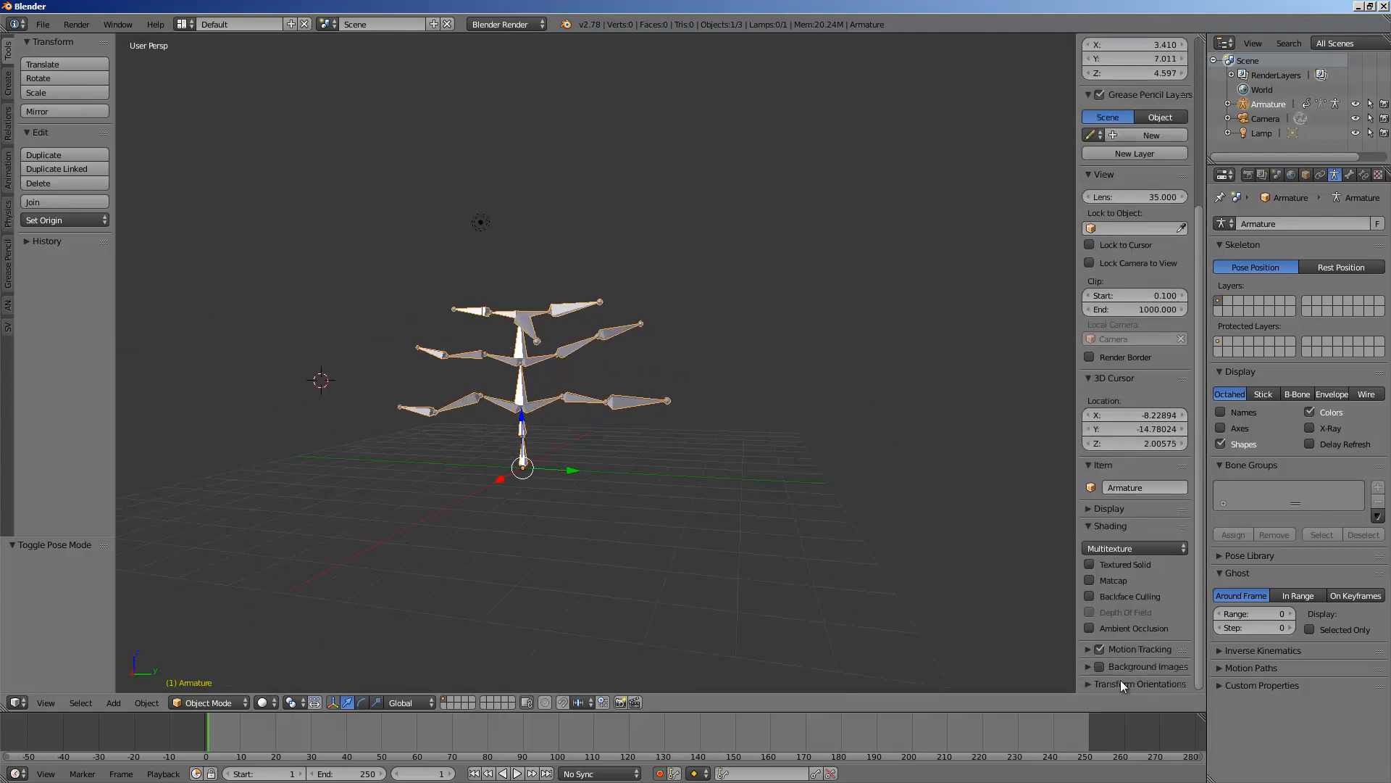
Enter Edit Mode with all bones selected and enable Skeleton Sketching
{"action": "key", "text": "Tab"}
{"action": "key", "text": "a"}
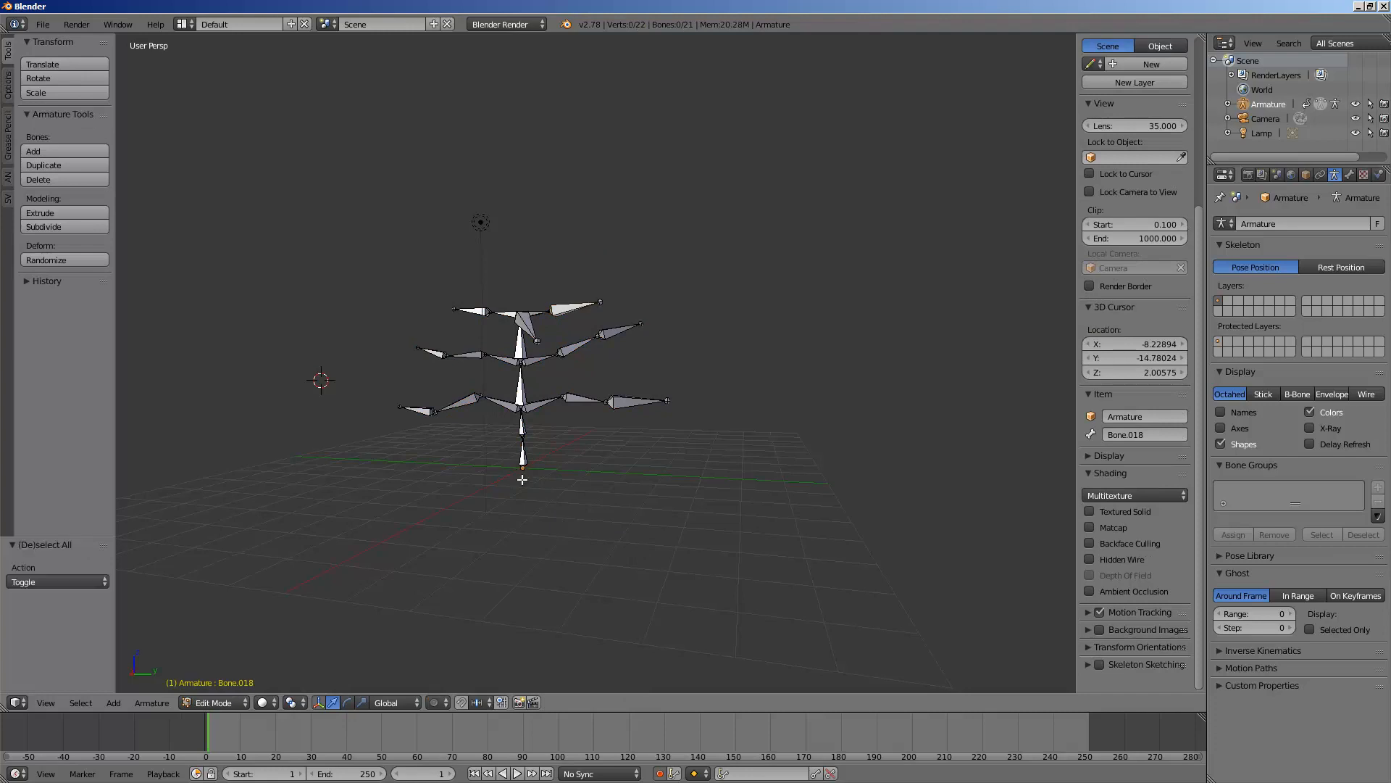
{"action": "key", "text": "a"}
{"action": "middle_click_drag", "start_coordinate": [662, 444], "coordinate": [1011, 537]}
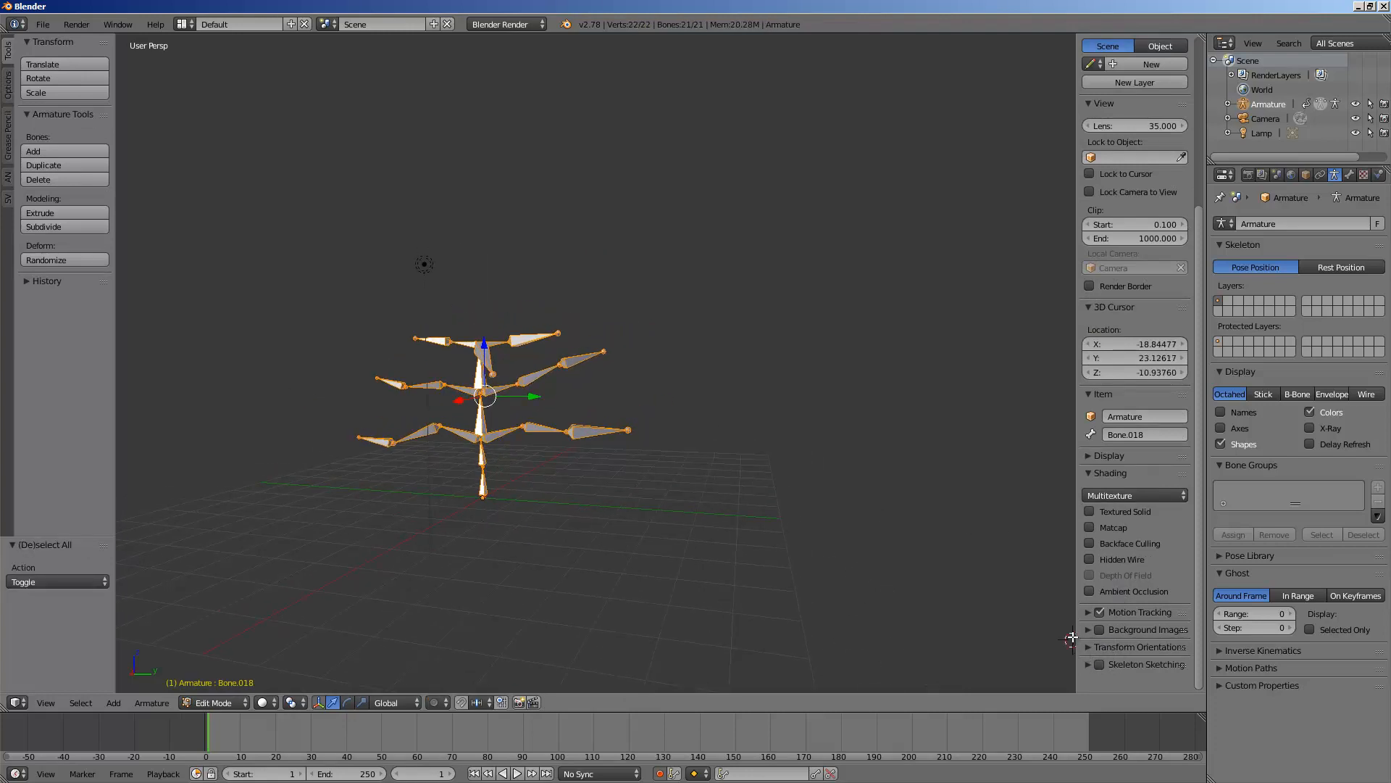
{"action": "left_click_drag", "start_coordinate": [1077, 603], "coordinate": [1015, 601]}
{"action": "middle_click_drag", "start_coordinate": [561, 410], "coordinate": [682, 421], "text": "shift"}
{"action": "scroll", "coordinate": [681, 421], "scroll_direction": "up", "scroll_amount": 2}
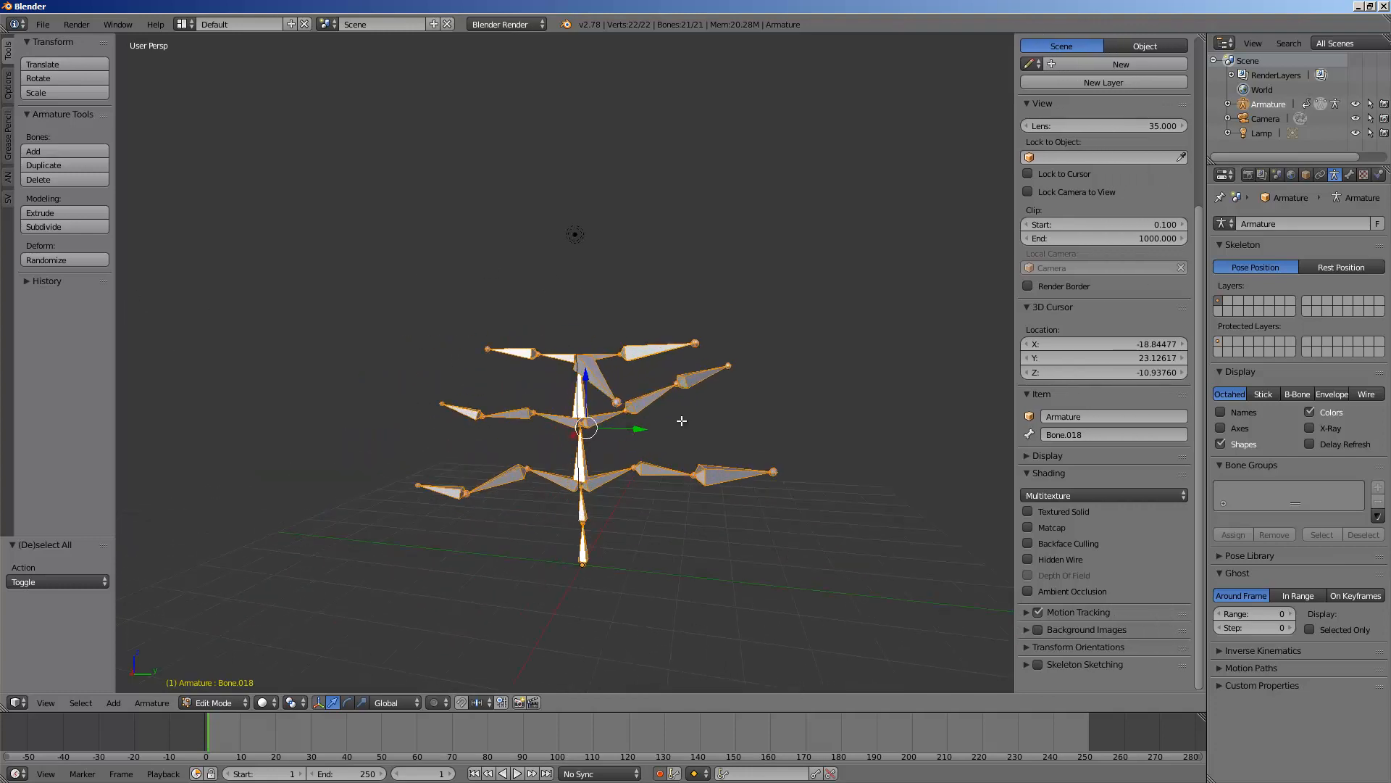
{"action": "left_click", "coordinate": [1038, 664]}
Sketch a skeleton stroke beside the armature, rising from the ground and curling inward into a spiral
{"action": "middle_click_drag", "start_coordinate": [787, 455], "coordinate": [758, 495]}
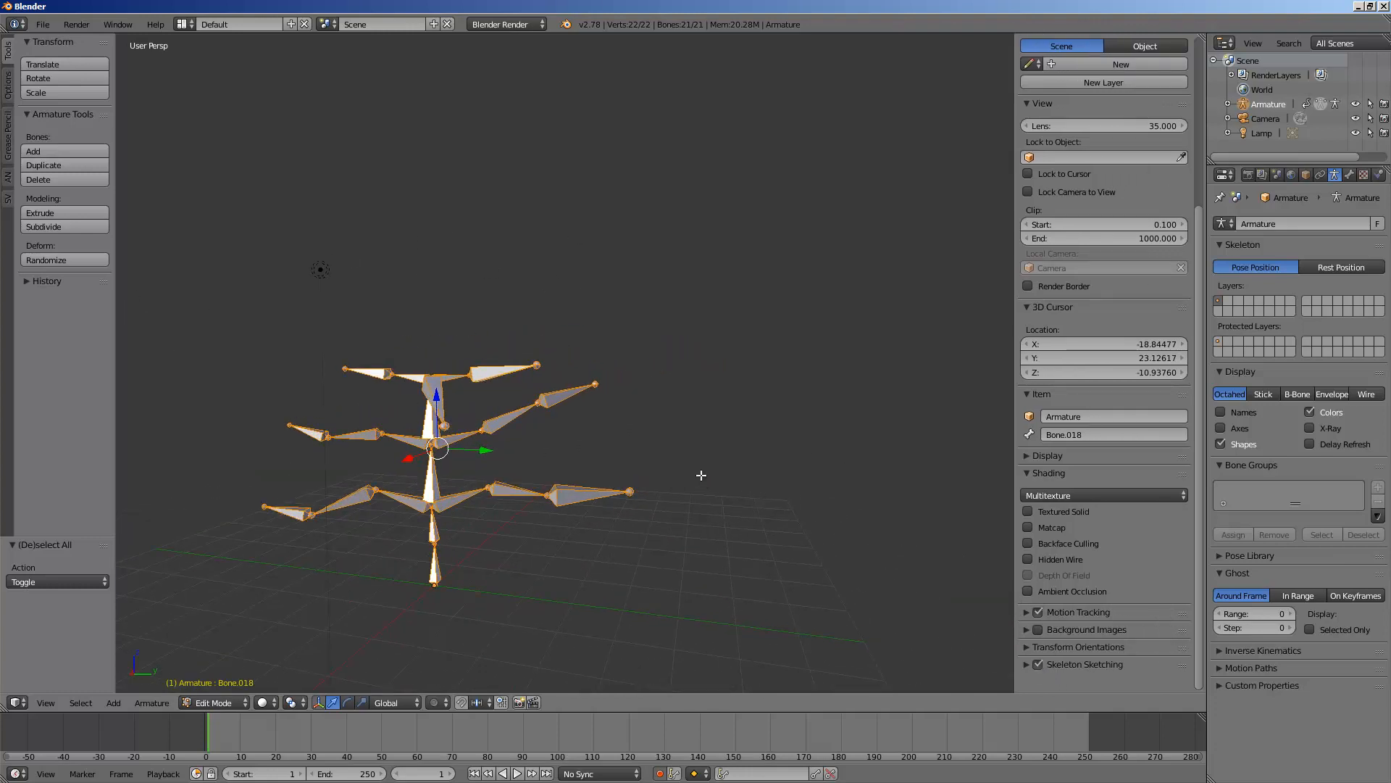
{"action": "mouse_move", "coordinate": [736, 400]}
{"action": "left_mouse_down"}
{"action": "mouse_move", "coordinate": [680, 233]}
{"action": "mouse_move", "coordinate": [801, 122]}
{"action": "mouse_move", "coordinate": [904, 237]}
{"action": "mouse_move", "coordinate": [758, 305]}
{"action": "mouse_move", "coordinate": [743, 212]}
{"action": "mouse_move", "coordinate": [820, 206]}
{"action": "mouse_move", "coordinate": [805, 256]}
{"action": "left_mouse_up"}
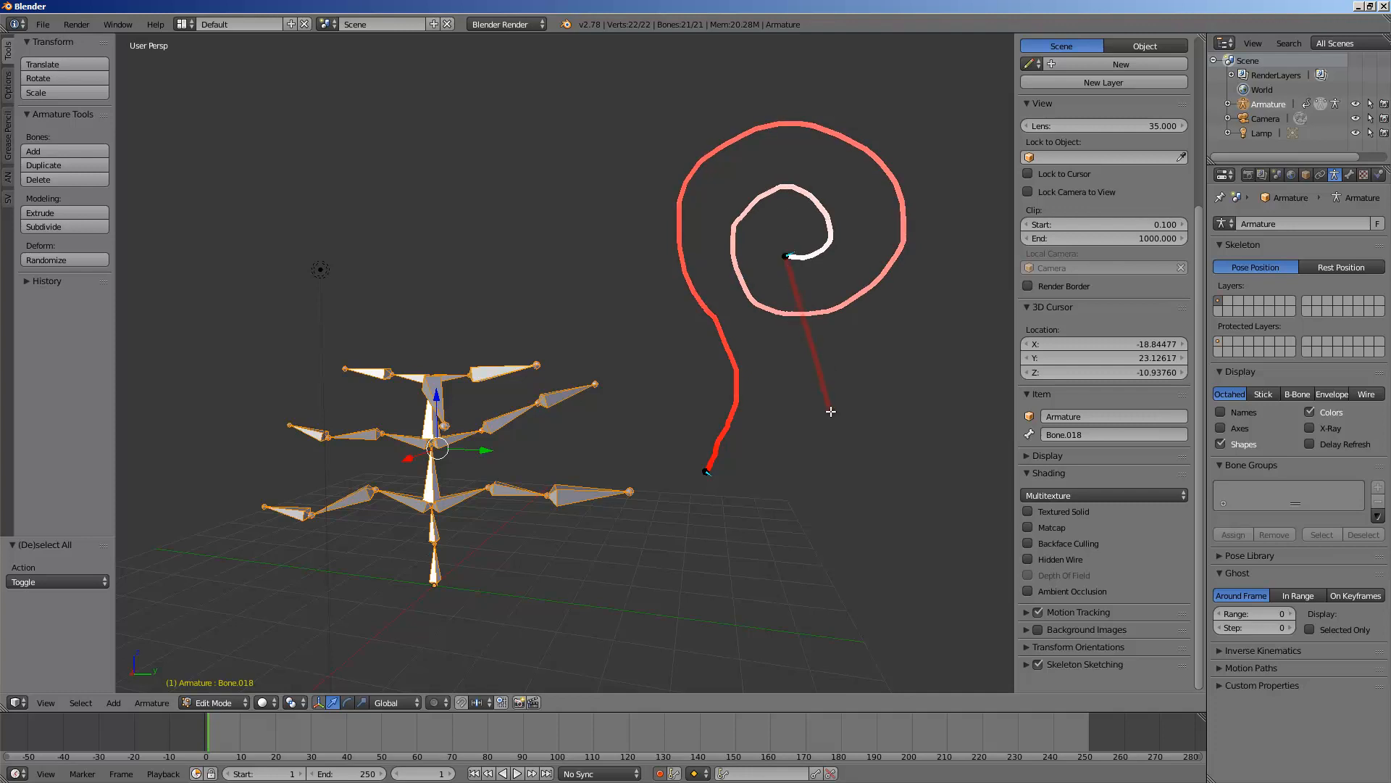
Expand the Skeleton Sketching settings and reposition them directly below the View settings
{"action": "mouse_move", "coordinate": [863, 425]}
{"action": "middle_mouse_down"}
{"action": "mouse_move", "coordinate": [569, 391]}
{"action": "mouse_move", "coordinate": [572, 377]}
{"action": "middle_mouse_up"}
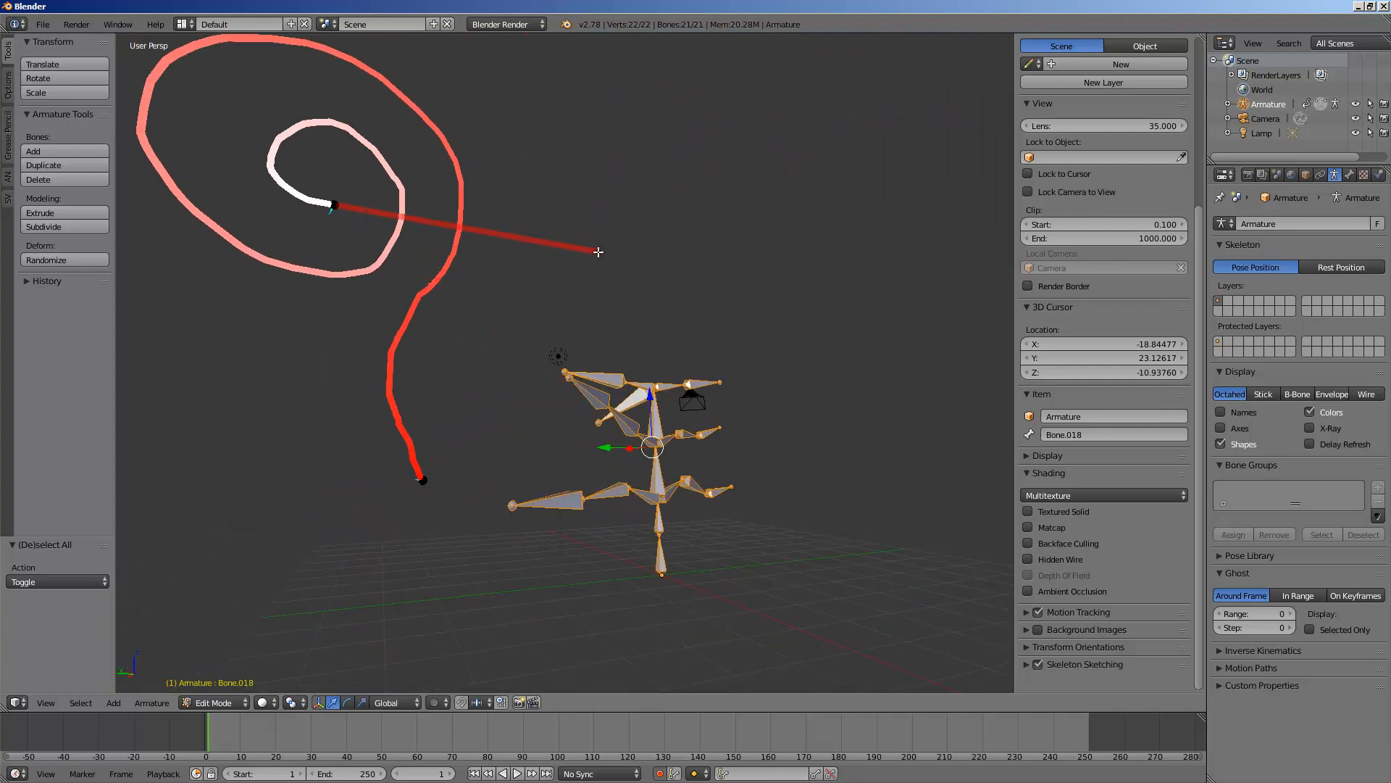
{"action": "mouse_move", "coordinate": [599, 249]}
{"action": "middle_mouse_down"}
{"action": "mouse_move", "coordinate": [839, 273]}
{"action": "mouse_move", "coordinate": [836, 351]}
{"action": "middle_mouse_up"}
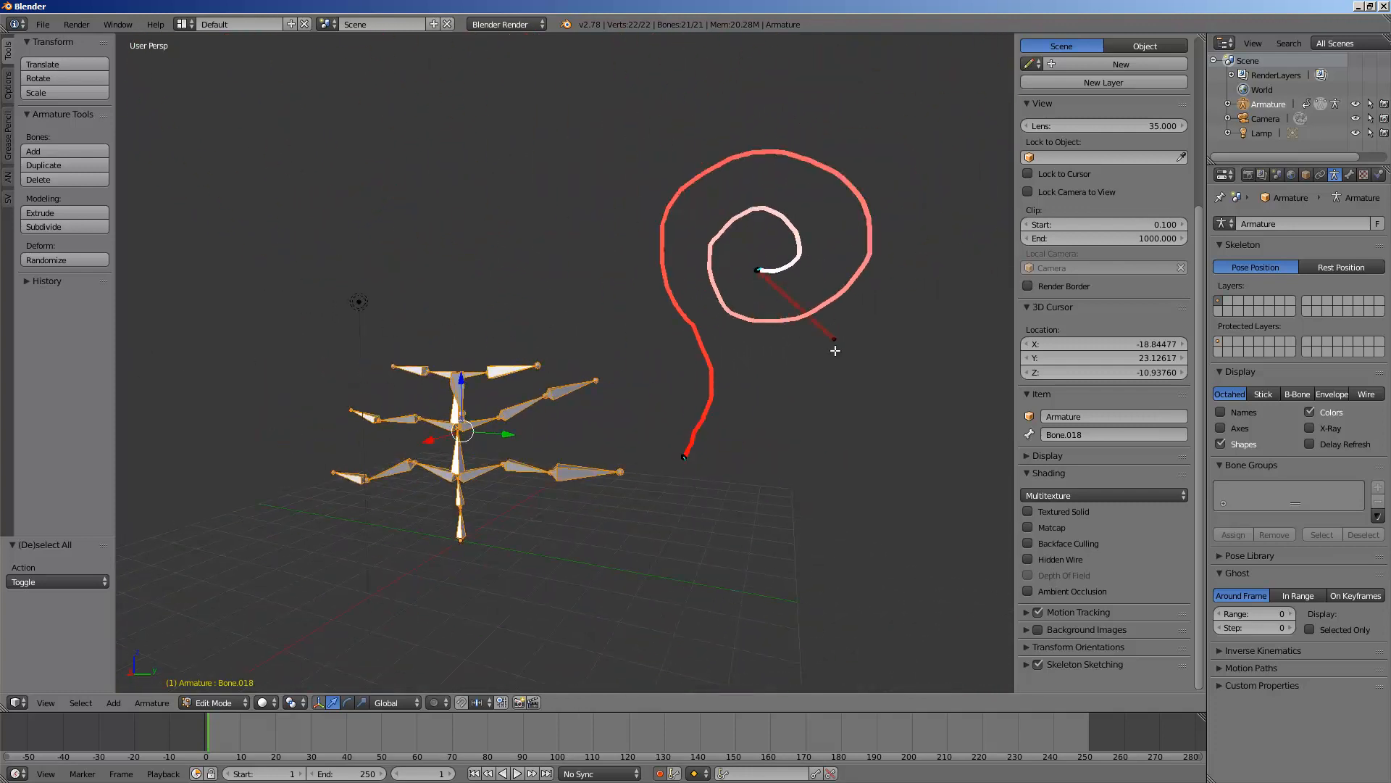
{"action": "left_click", "coordinate": [1027, 664]}
{"action": "scroll", "coordinate": [1132, 658], "scroll_direction": "down", "scroll_amount": 3}
{"action": "mouse_move", "coordinate": [1181, 566]}
{"action": "left_mouse_down"}
{"action": "mouse_move", "coordinate": [1180, 190]}
{"action": "mouse_move", "coordinate": [1181, 212]}
{"action": "left_mouse_up"}
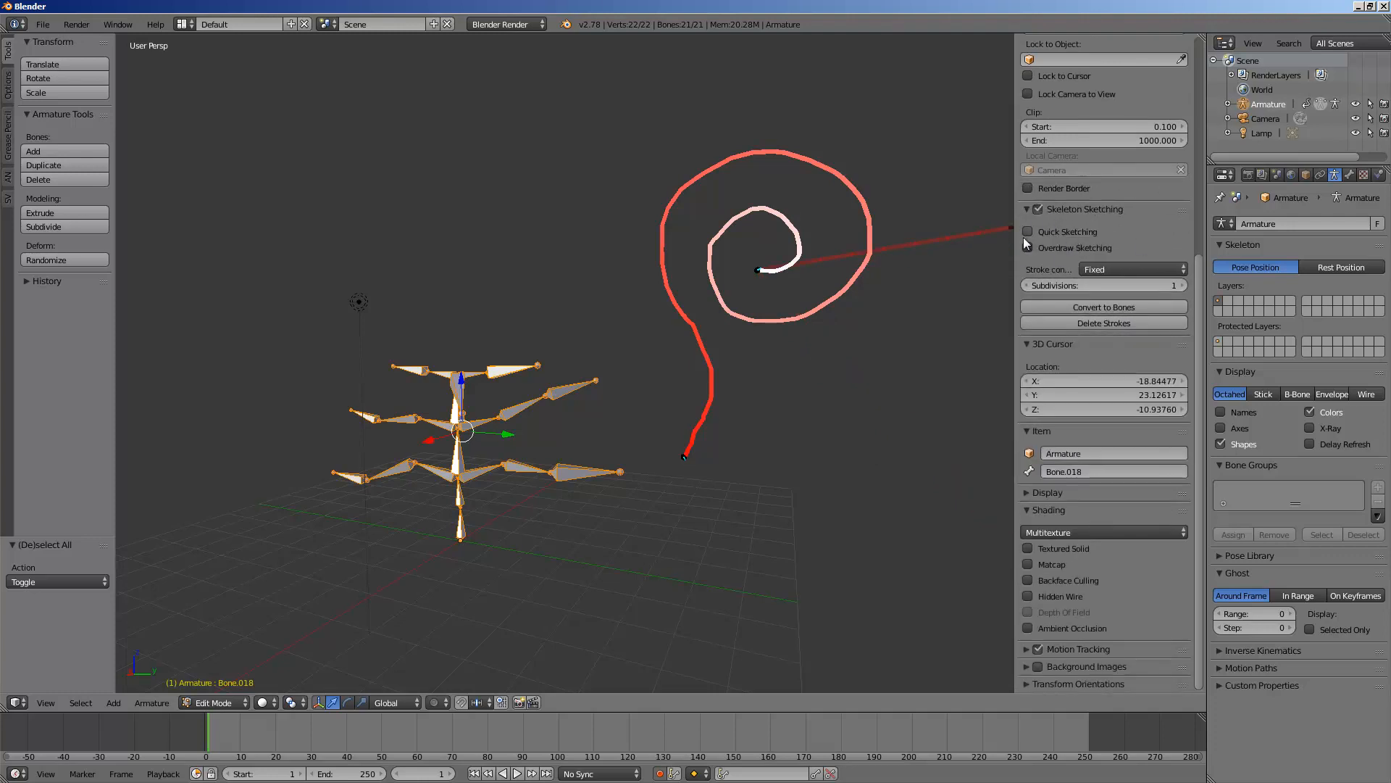
Keep the stroke conversion method at Fixed and set the subdivisions to 14
{"action": "left_click", "coordinate": [1113, 271]}
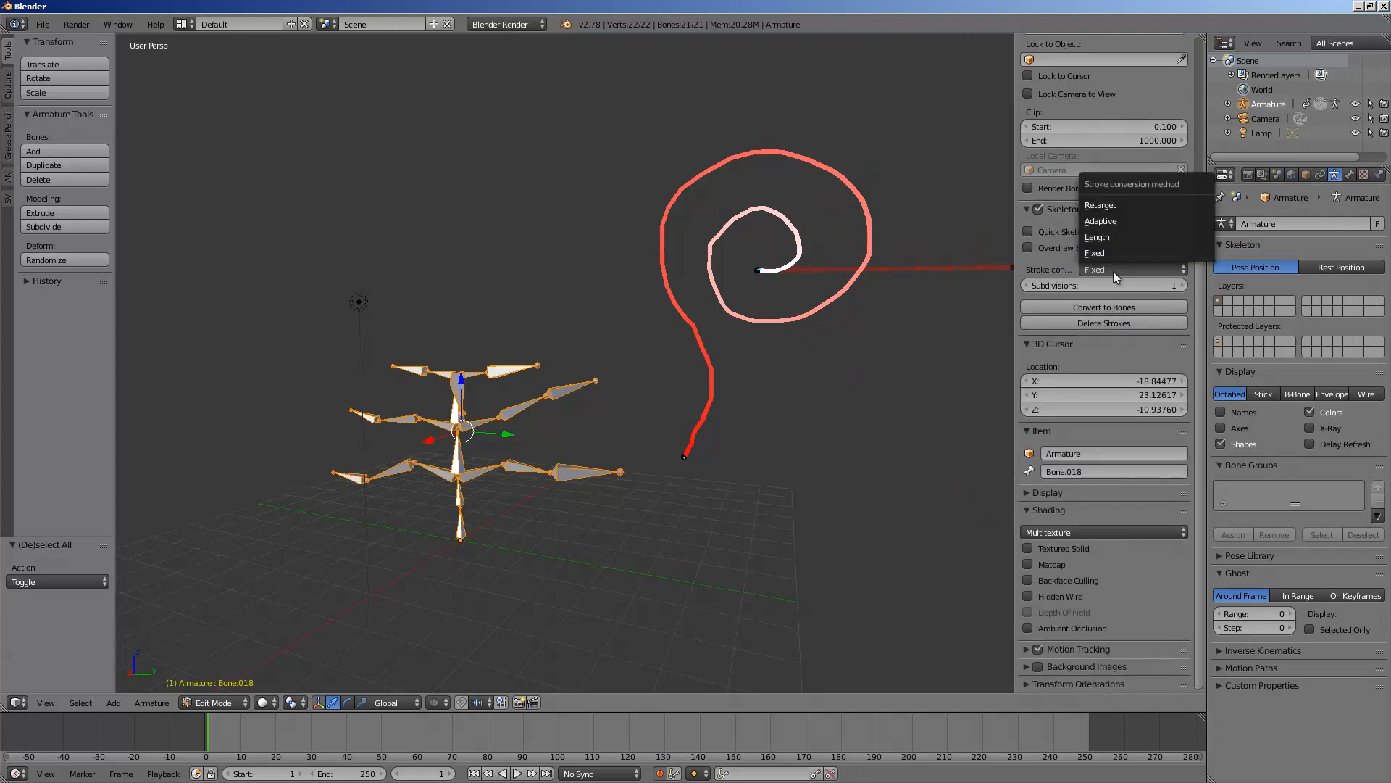
{"action": "left_click", "coordinate": [1113, 268]}
{"action": "triple_click", "coordinate": [1185, 285]}
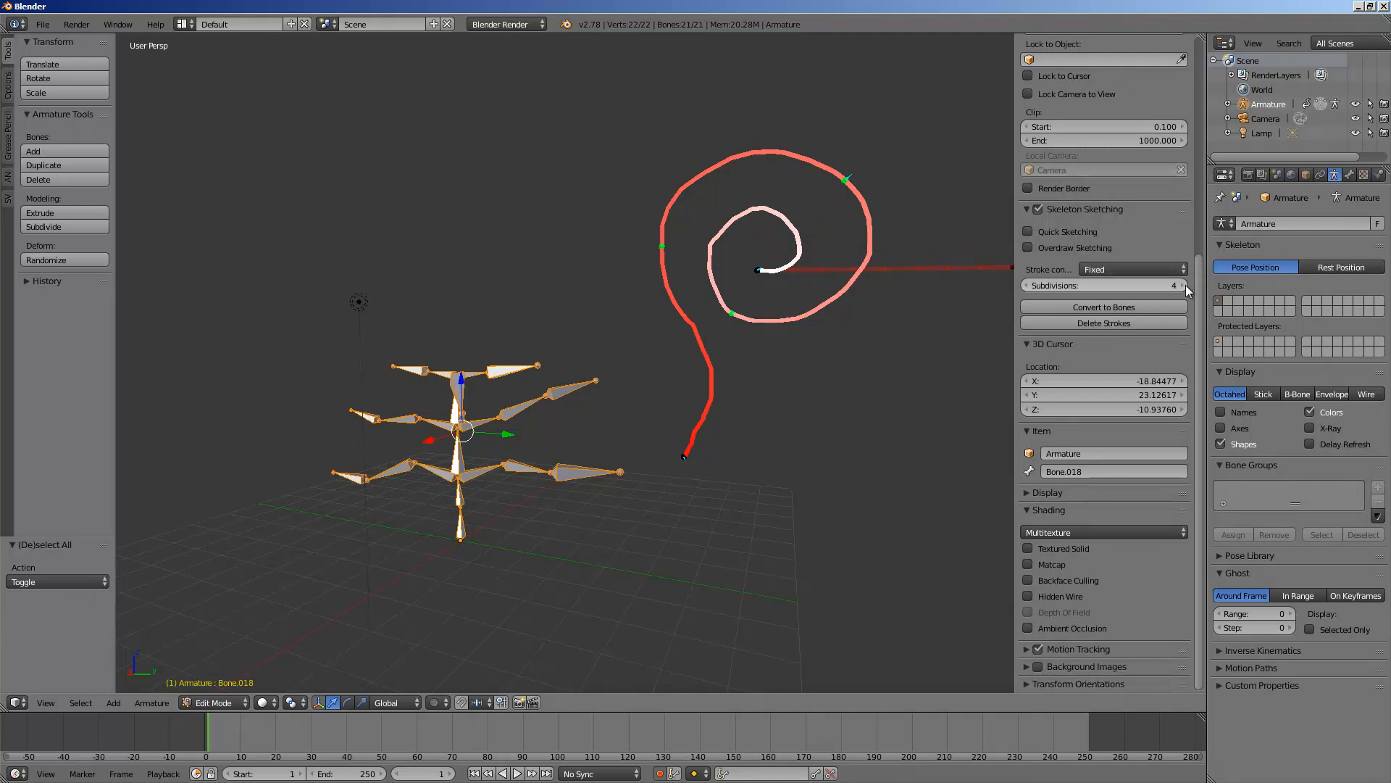
{"action": "triple_click", "coordinate": [1186, 286]}
{"action": "left_click", "coordinate": [1185, 285]}
{"action": "triple_click", "coordinate": [1185, 285]}
{"action": "left_click", "coordinate": [1186, 286]}
{"action": "double_click", "coordinate": [1185, 286]}
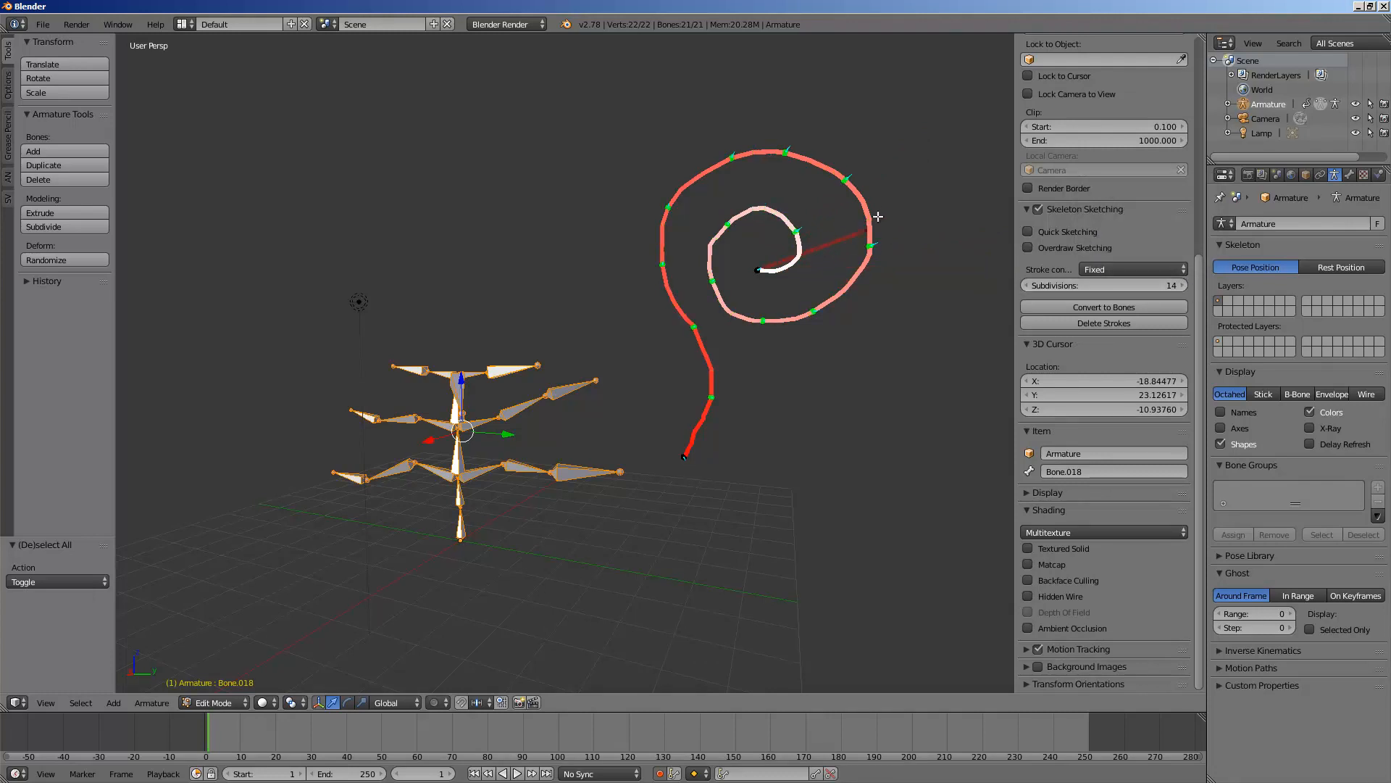
Convert the sketched spiral stroke to bones
{"action": "left_click", "coordinate": [1092, 307]}
{"action": "middle_click_drag", "start_coordinate": [814, 208], "coordinate": [574, 422]}
{"action": "key", "text": "Tab"}
{"action": "scroll", "coordinate": [582, 413], "scroll_direction": "down", "scroll_amount": 2}
{"action": "key", "text": "Tab"}
Deselect all bones and turn off Skeleton Sketching
{"action": "key", "text": "a"}
{"action": "key", "text": "a"}
{"action": "key", "text": "a"}
{"action": "key", "text": "a"}
{"action": "key", "text": "a"}
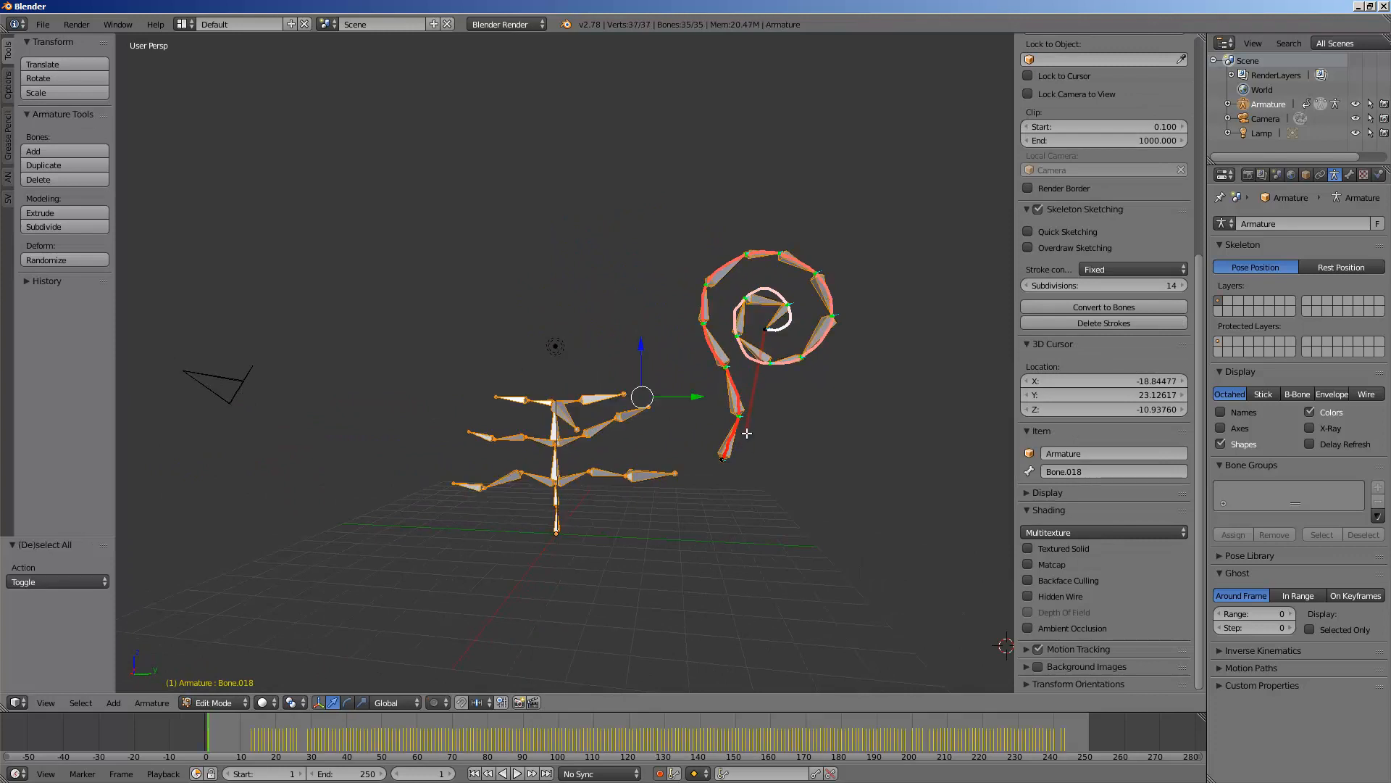
{"action": "middle_click_drag", "start_coordinate": [746, 432], "coordinate": [633, 425]}
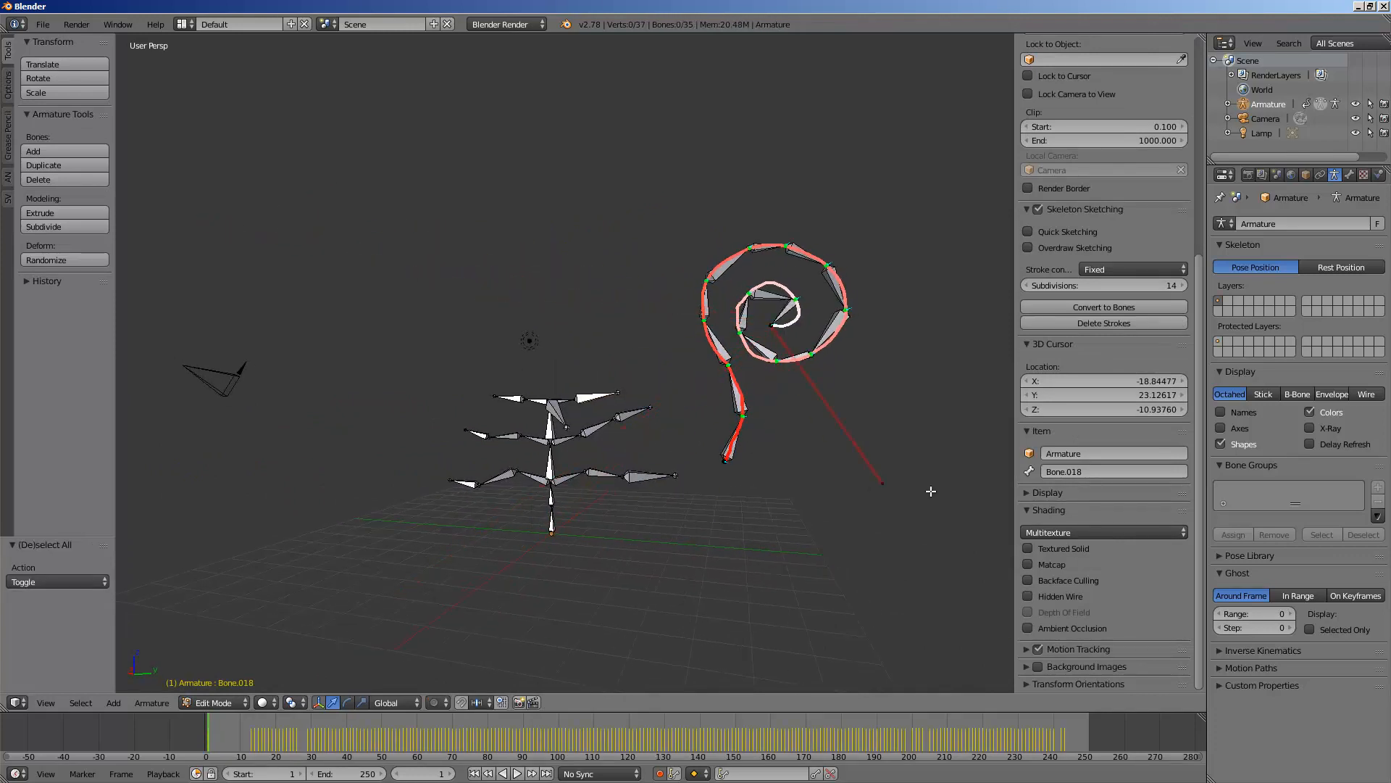
{"action": "left_click", "coordinate": [1038, 208]}
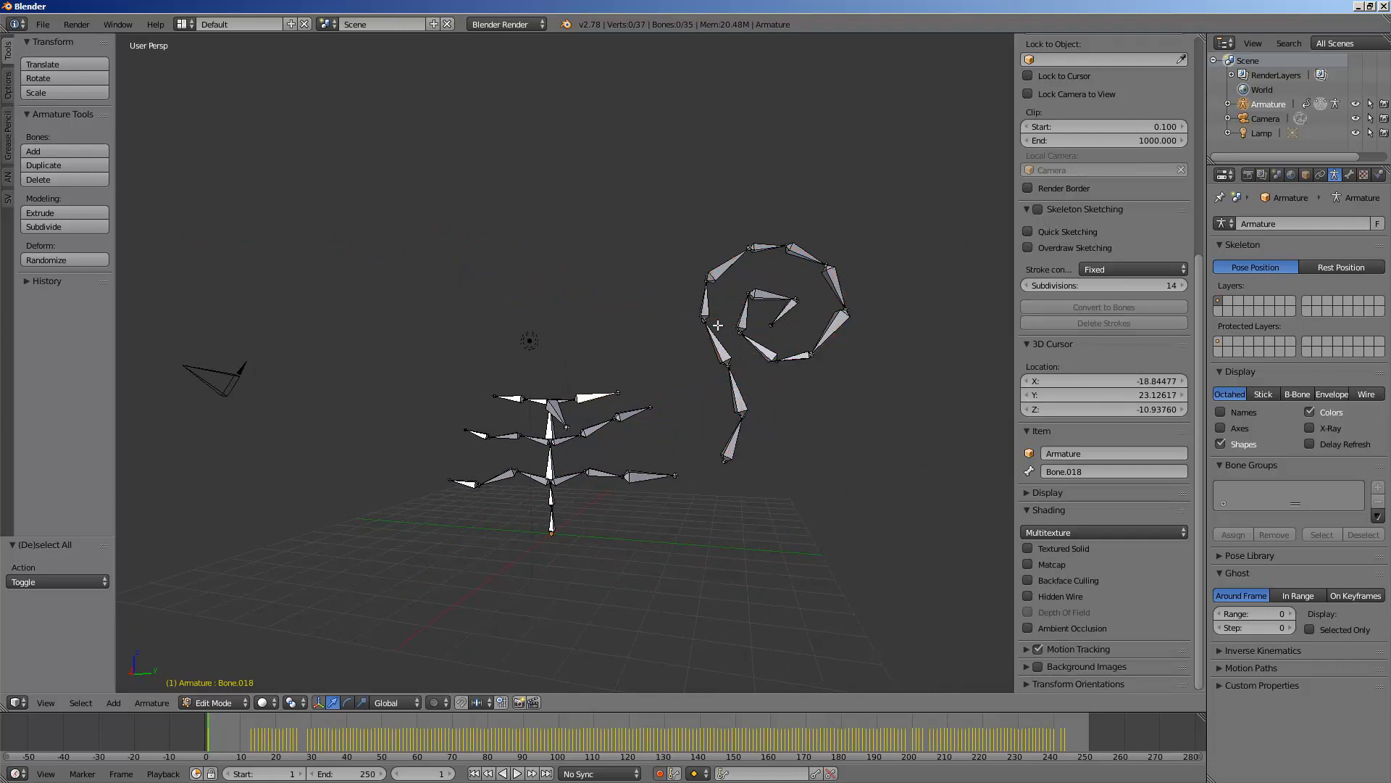
{"action": "middle_click_drag", "start_coordinate": [718, 325], "coordinate": [787, 466]}
{"action": "key", "text": "shift+a"}
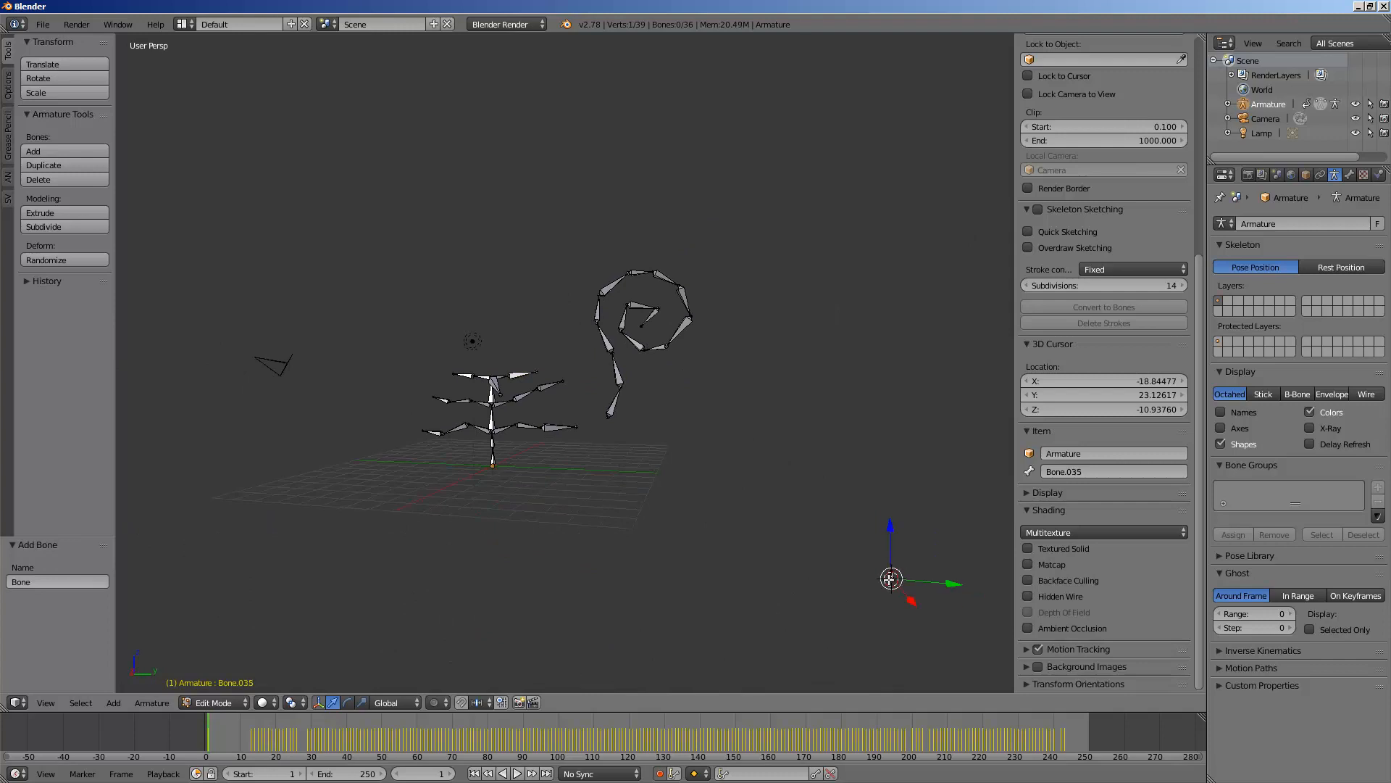
{"action": "right_click", "coordinate": [892, 571]}
{"action": "key", "text": "a"}
{"action": "key", "text": "a"}
{"action": "key", "text": "a"}
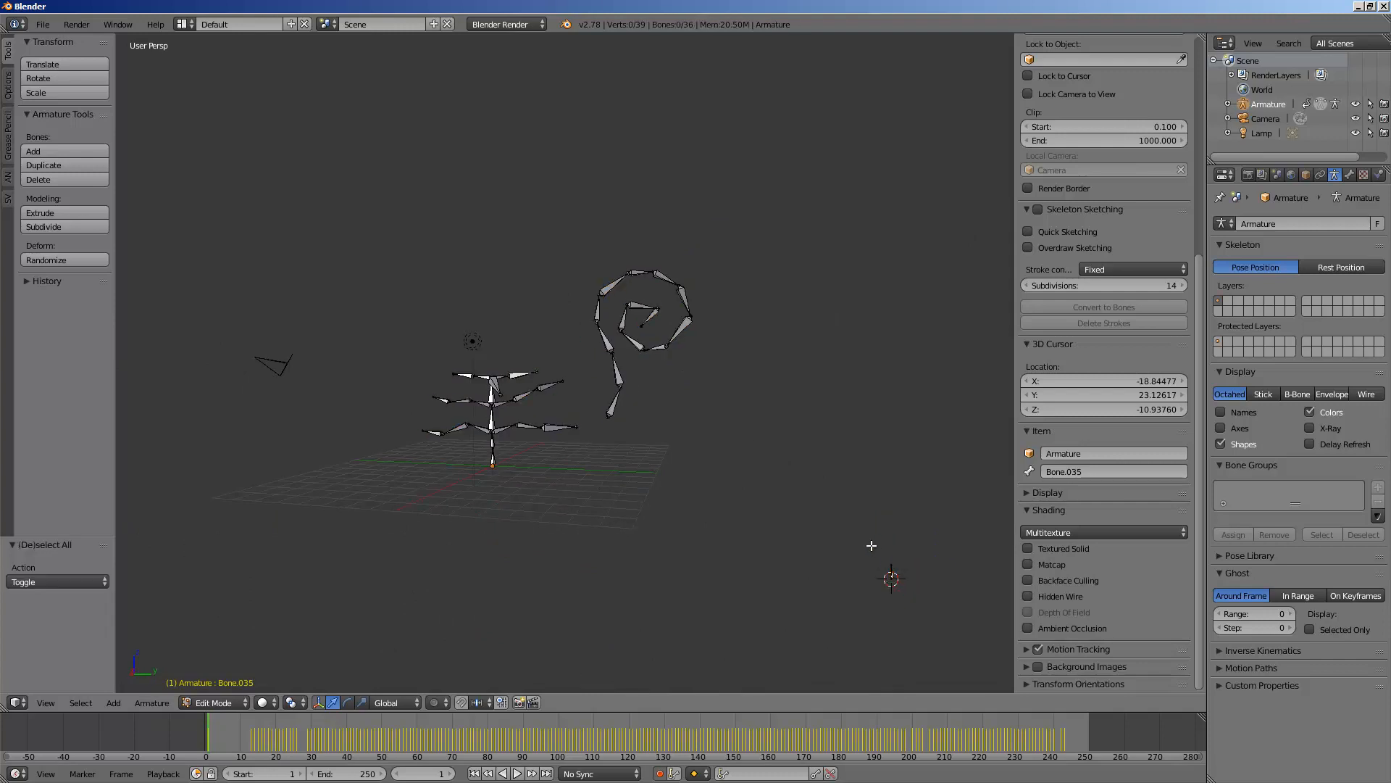
{"action": "key", "text": "b"}
{"action": "left_click_drag", "start_coordinate": [870, 547], "coordinate": [922, 620]}
{"action": "key", "text": "g"}
{"action": "left_click", "coordinate": [746, 448]}
{"action": "key", "text": "x"}
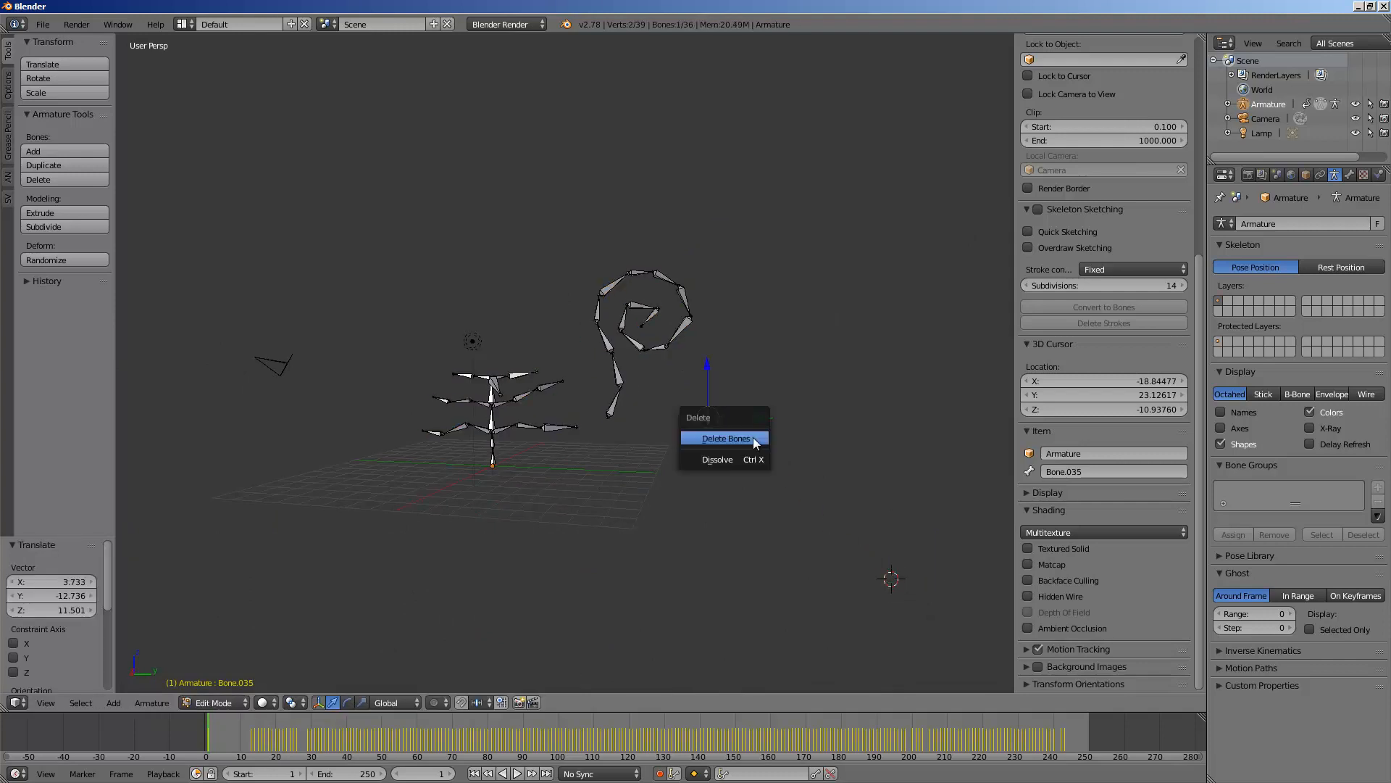
{"action": "left_click", "coordinate": [754, 437]}
Place the 3D cursor in the empty space above the camera and add a new bone there
{"action": "scroll", "coordinate": [724, 433], "scroll_direction": "up", "scroll_amount": 1}
{"action": "left_click", "coordinate": [586, 374]}
{"action": "middle_click_drag", "start_coordinate": [447, 287], "coordinate": [645, 319], "text": "shift"}
{"action": "left_click", "coordinate": [500, 334]}
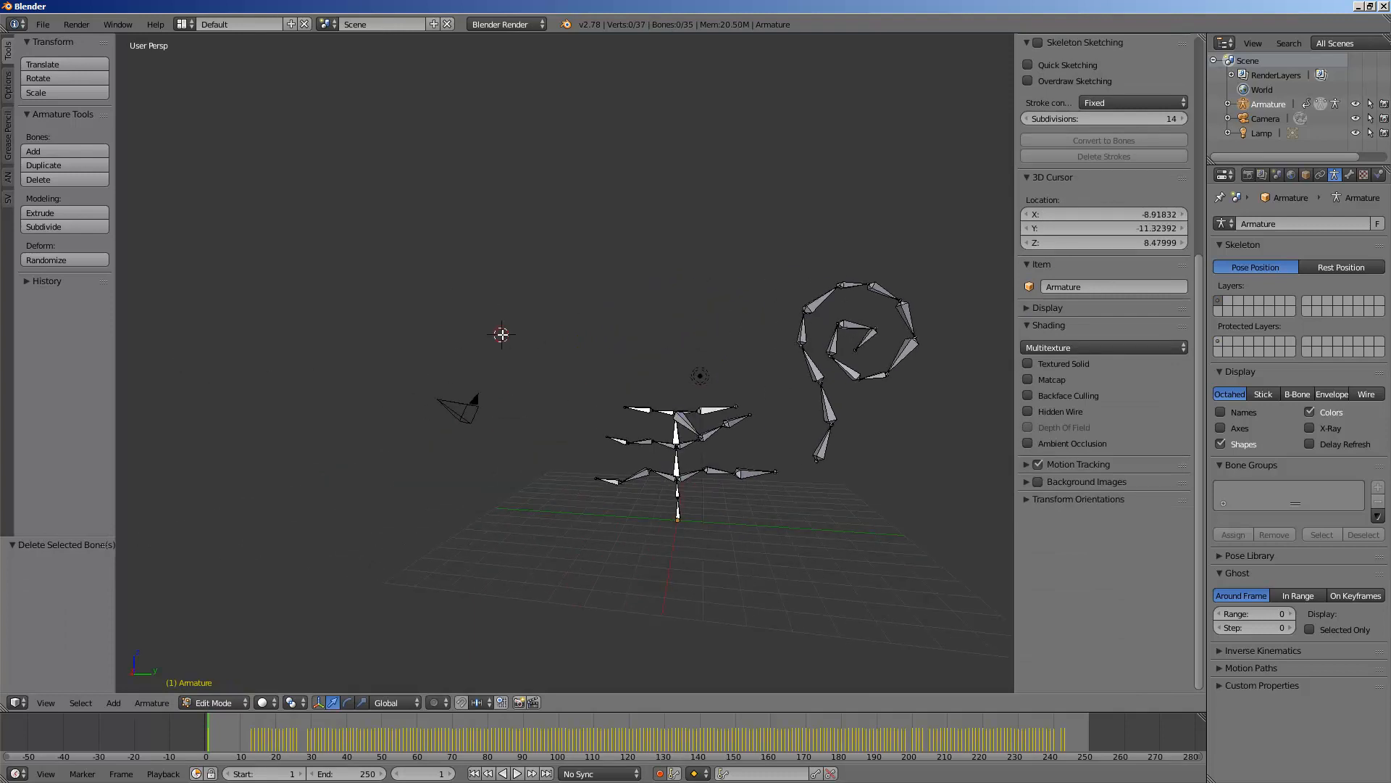
{"action": "left_click", "coordinate": [379, 318]}
{"action": "left_click", "coordinate": [453, 301]}
{"action": "key", "text": "shift+a"}
{"action": "scroll", "coordinate": [468, 355], "scroll_direction": "up", "scroll_amount": 3}
{"action": "middle_click_drag", "start_coordinate": [462, 307], "coordinate": [472, 356], "text": "shift"}
{"action": "right_click", "coordinate": [467, 353]}
Box-select the new bone and move it by about X -1.763, Y 5.826, Z -9.121 toward the armature
{"action": "scroll", "coordinate": [500, 368], "scroll_direction": "down", "scroll_amount": 2}
{"action": "key", "text": "a"}
{"action": "key", "text": "a"}
{"action": "key", "text": "b"}
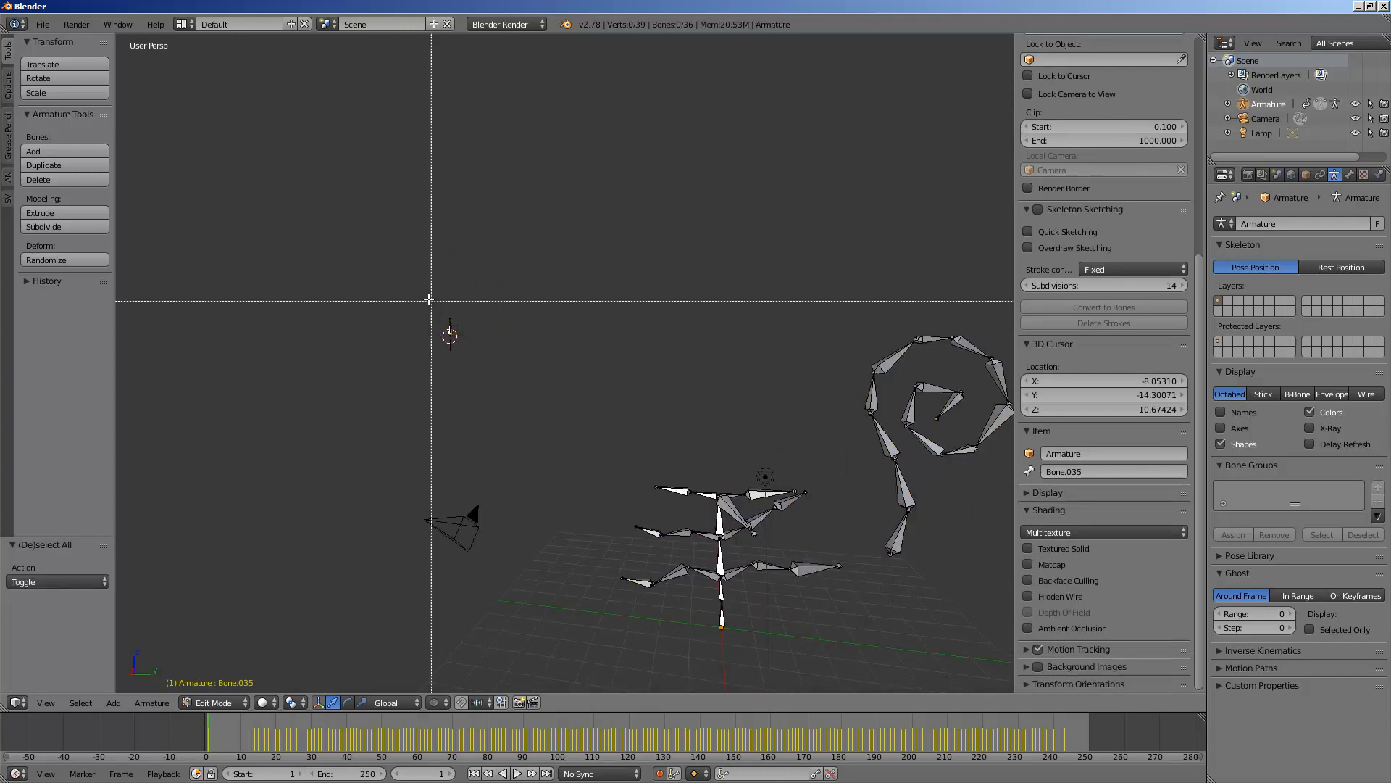
{"action": "left_click_drag", "start_coordinate": [429, 298], "coordinate": [488, 363]}
{"action": "key", "text": "g"}
{"action": "left_click", "coordinate": [600, 524]}
Refine the new bone's position beside the branching skeleton, finally shifting it about X 10.788, Y 2.713, Z 0.165
{"action": "scroll", "coordinate": [507, 412], "scroll_direction": "up", "scroll_amount": 5}
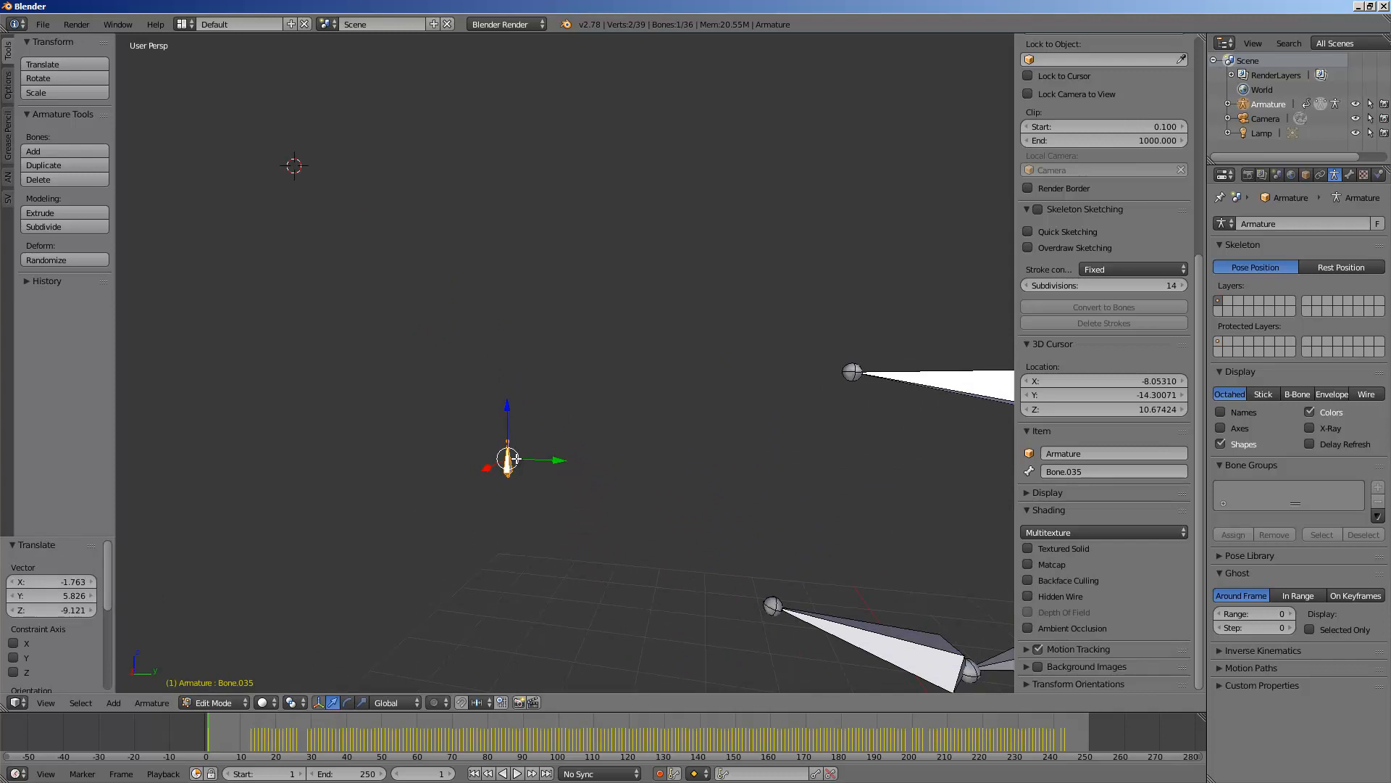
{"action": "key", "text": "g"}
{"action": "left_click", "coordinate": [523, 451]}
{"action": "scroll", "coordinate": [517, 458], "scroll_direction": "down", "scroll_amount": 7}
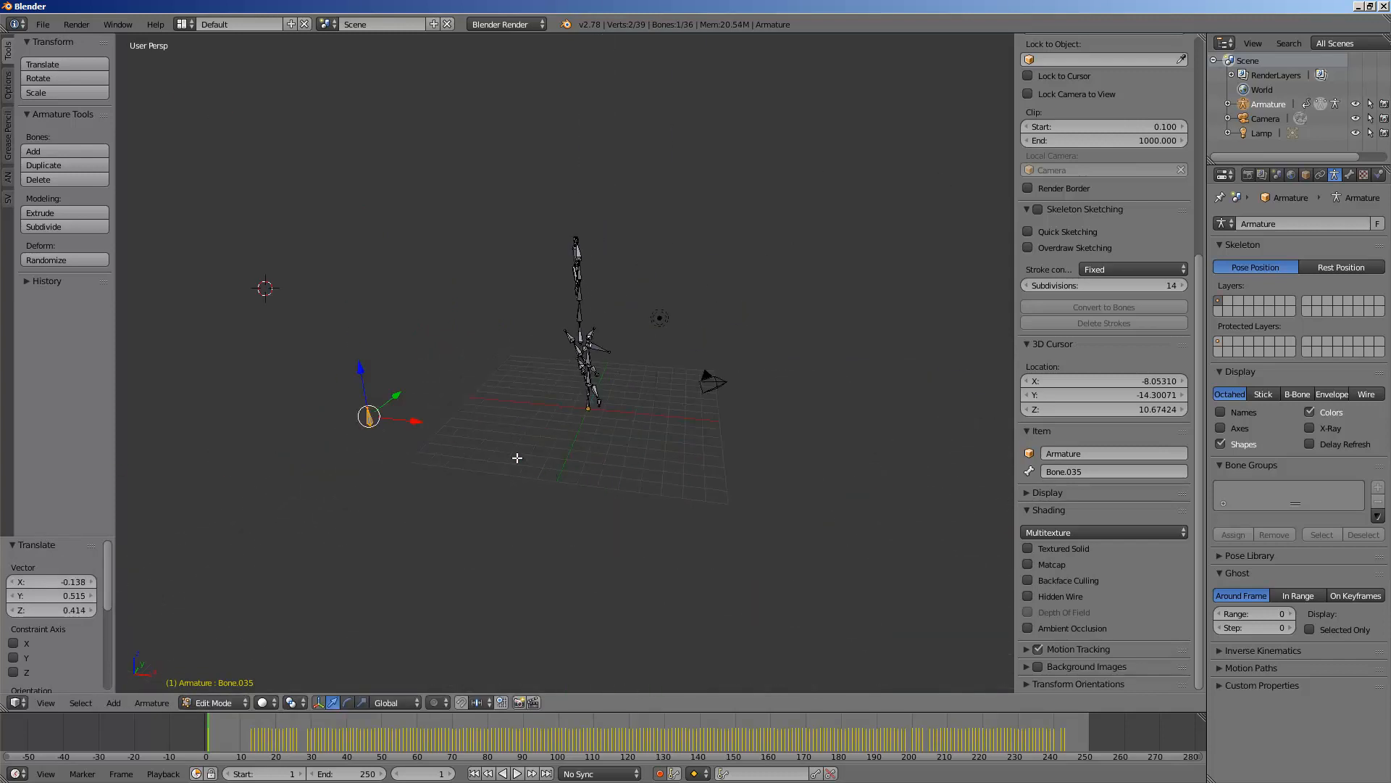
{"action": "key", "text": "g"}
{"action": "left_click", "coordinate": [707, 439]}
{"action": "middle_click_drag", "start_coordinate": [706, 439], "coordinate": [492, 322]}
{"action": "scroll", "coordinate": [435, 505], "scroll_direction": "up", "scroll_amount": 3}
{"action": "right_click", "coordinate": [433, 505]}
{"action": "key", "text": "g"}
{"action": "right_click", "coordinate": [510, 289]}
{"action": "right_click", "coordinate": [468, 469]}
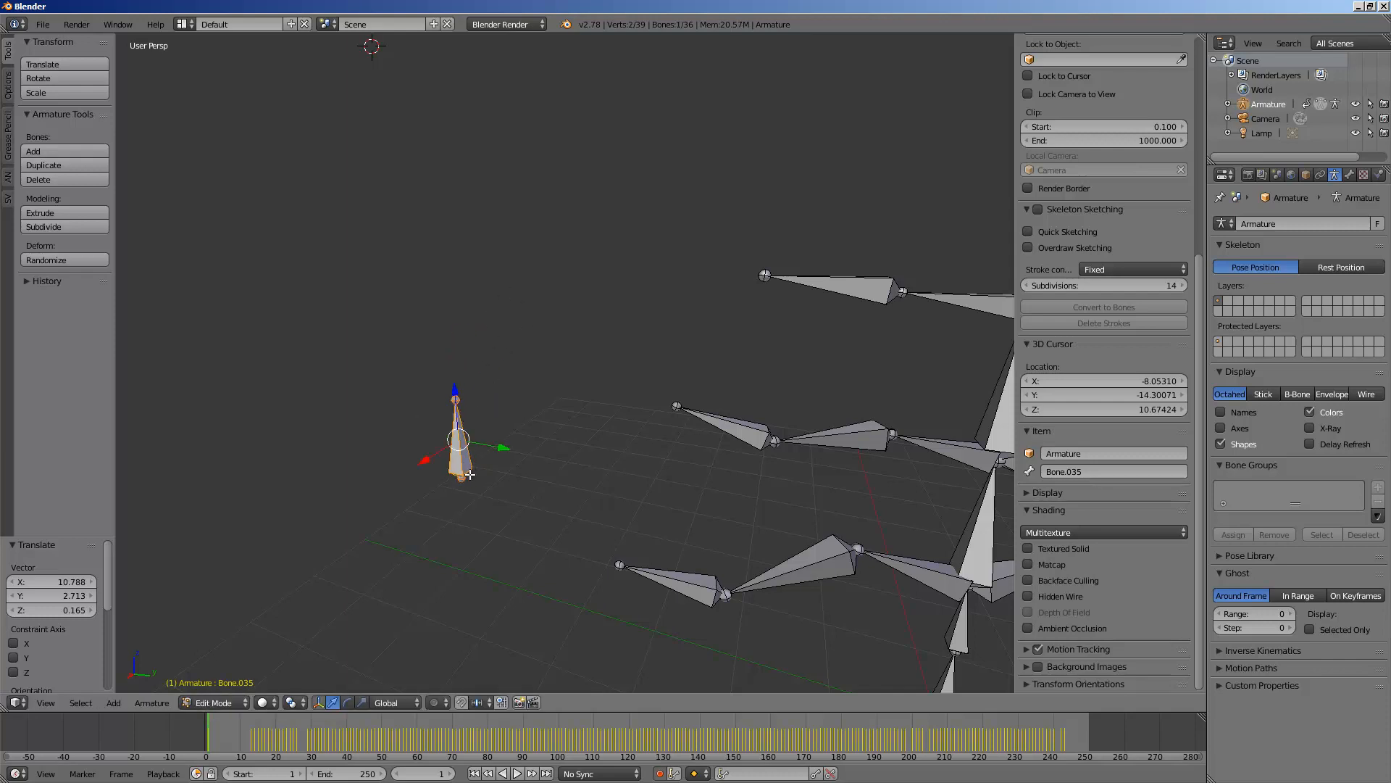
{"action": "key", "text": "g"}
{"action": "right_click", "coordinate": [569, 432]}
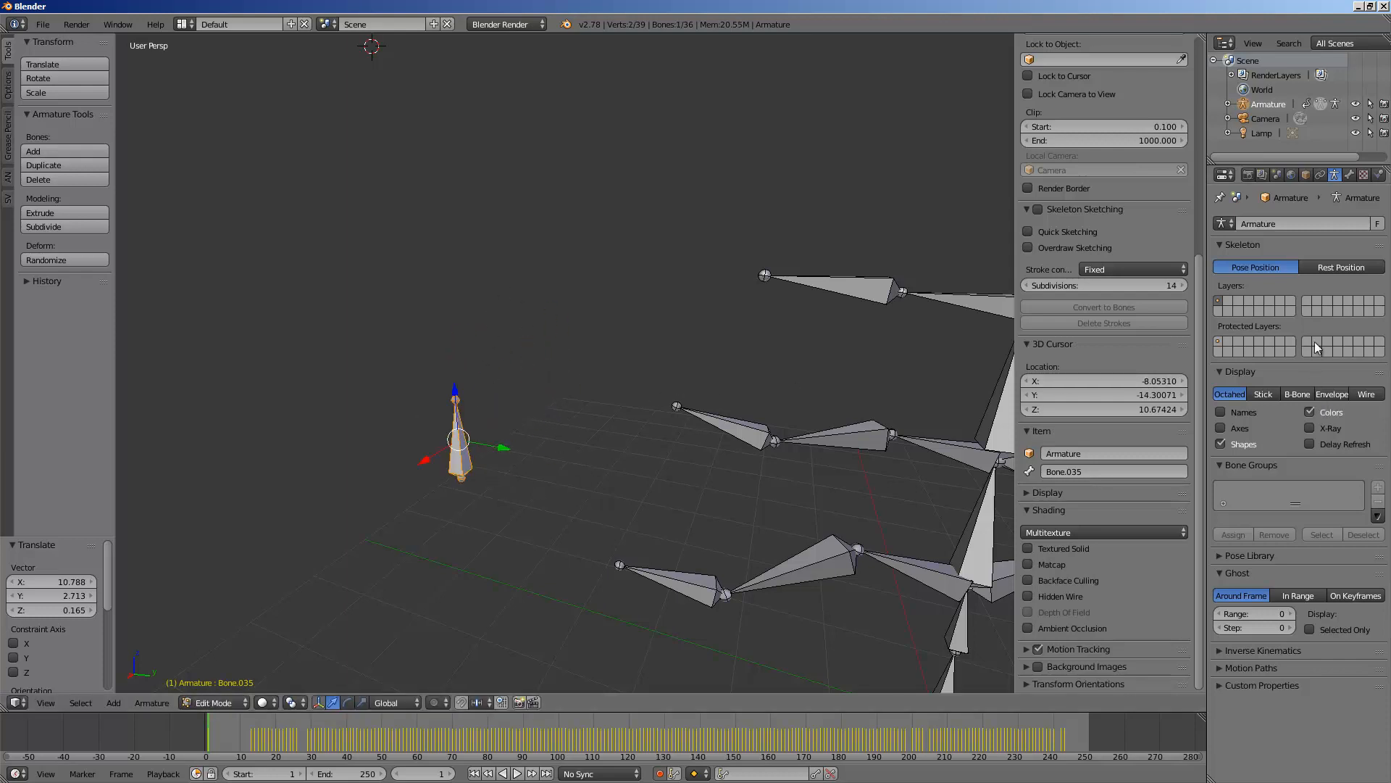
Show the bone properties and lengthen the new bone by raising its tip about 1.826 along the Z axis
{"action": "left_click", "coordinate": [1350, 176]}
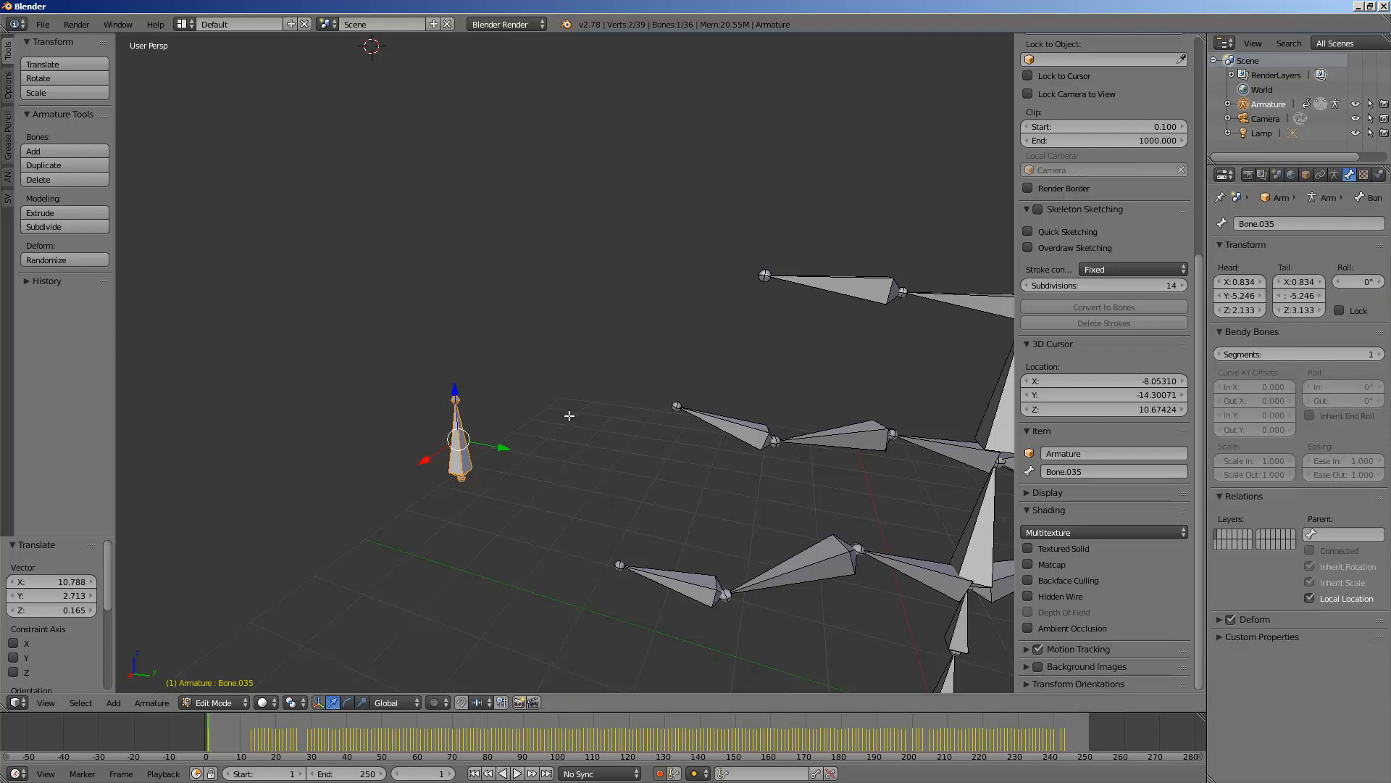
{"action": "middle_click_drag", "start_coordinate": [569, 415], "coordinate": [366, 374]}
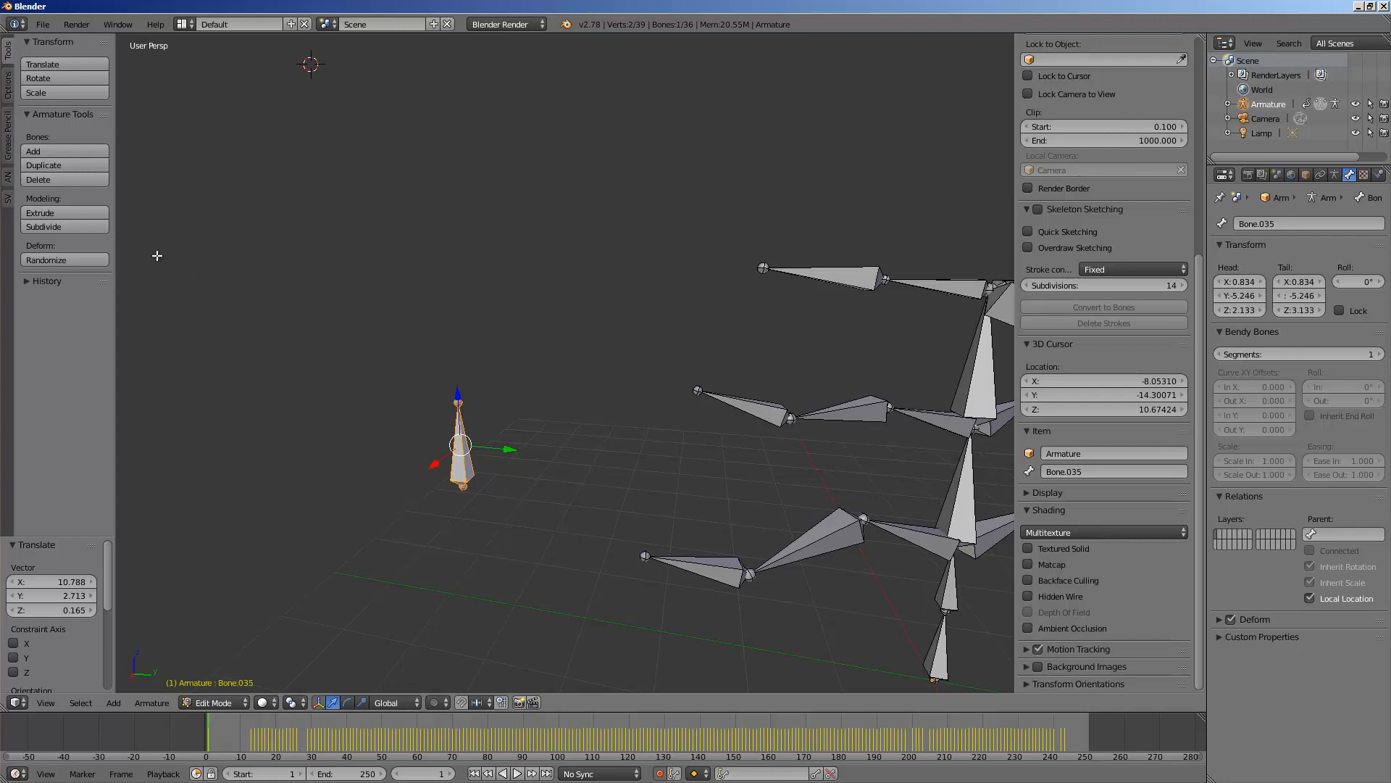
{"action": "right_click", "coordinate": [456, 404]}
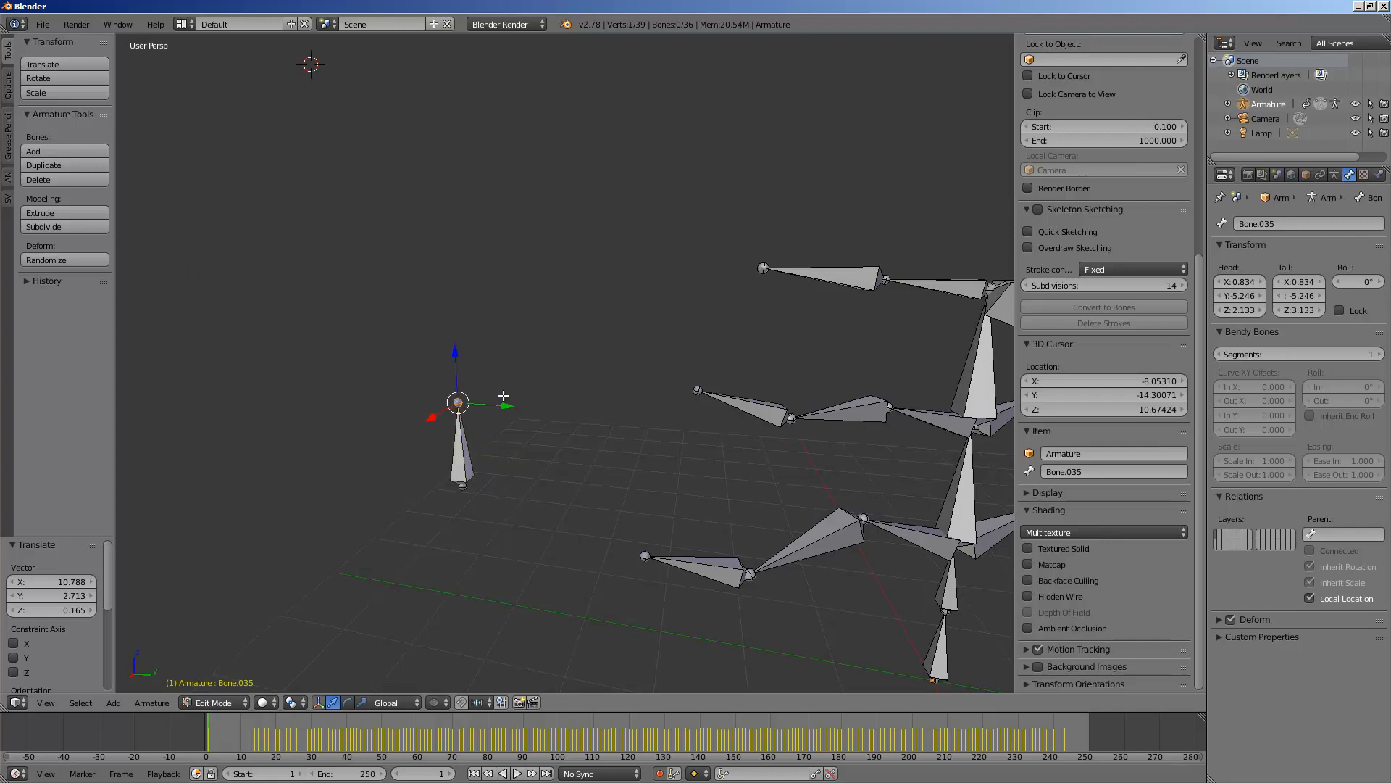
{"action": "key", "text": "g"}
{"action": "key", "text": "Escape"}
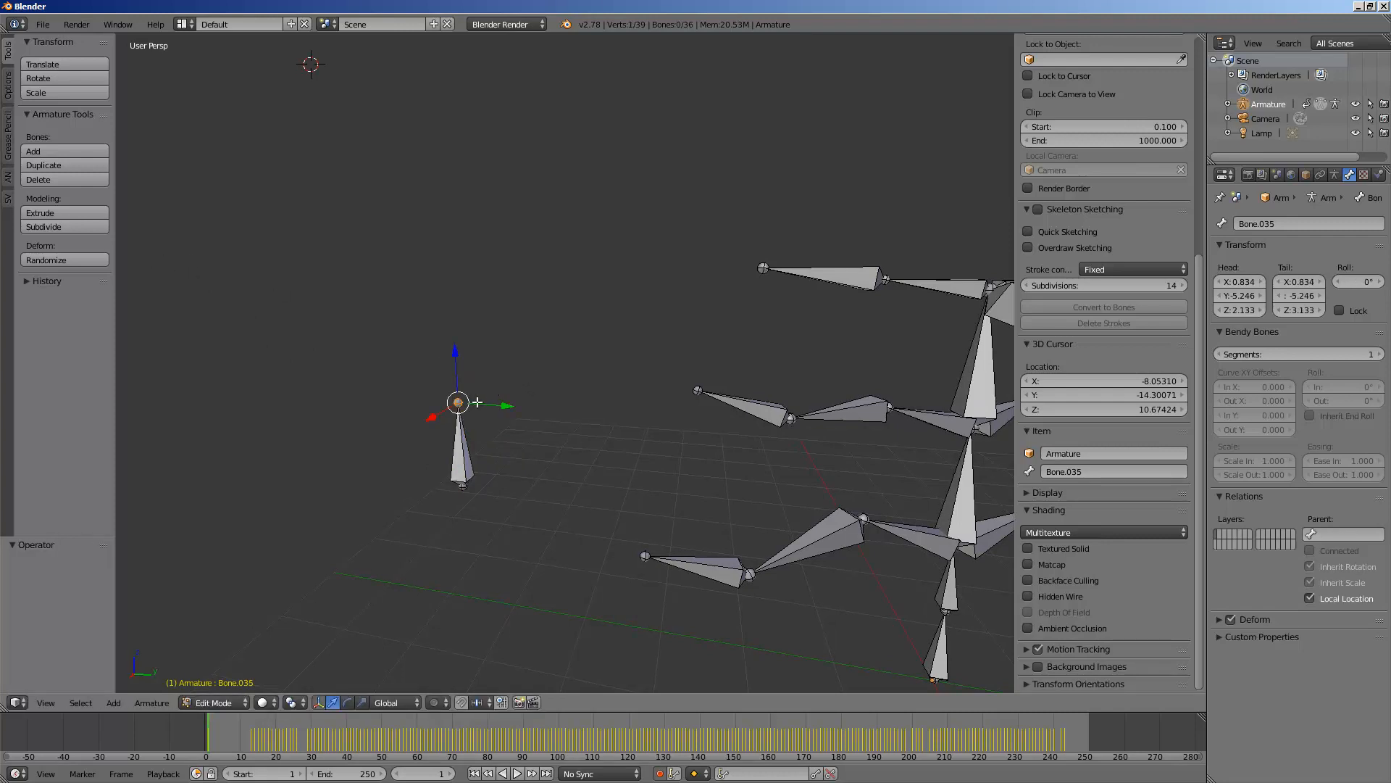
{"action": "key", "text": "g"}
{"action": "key", "text": "z"}
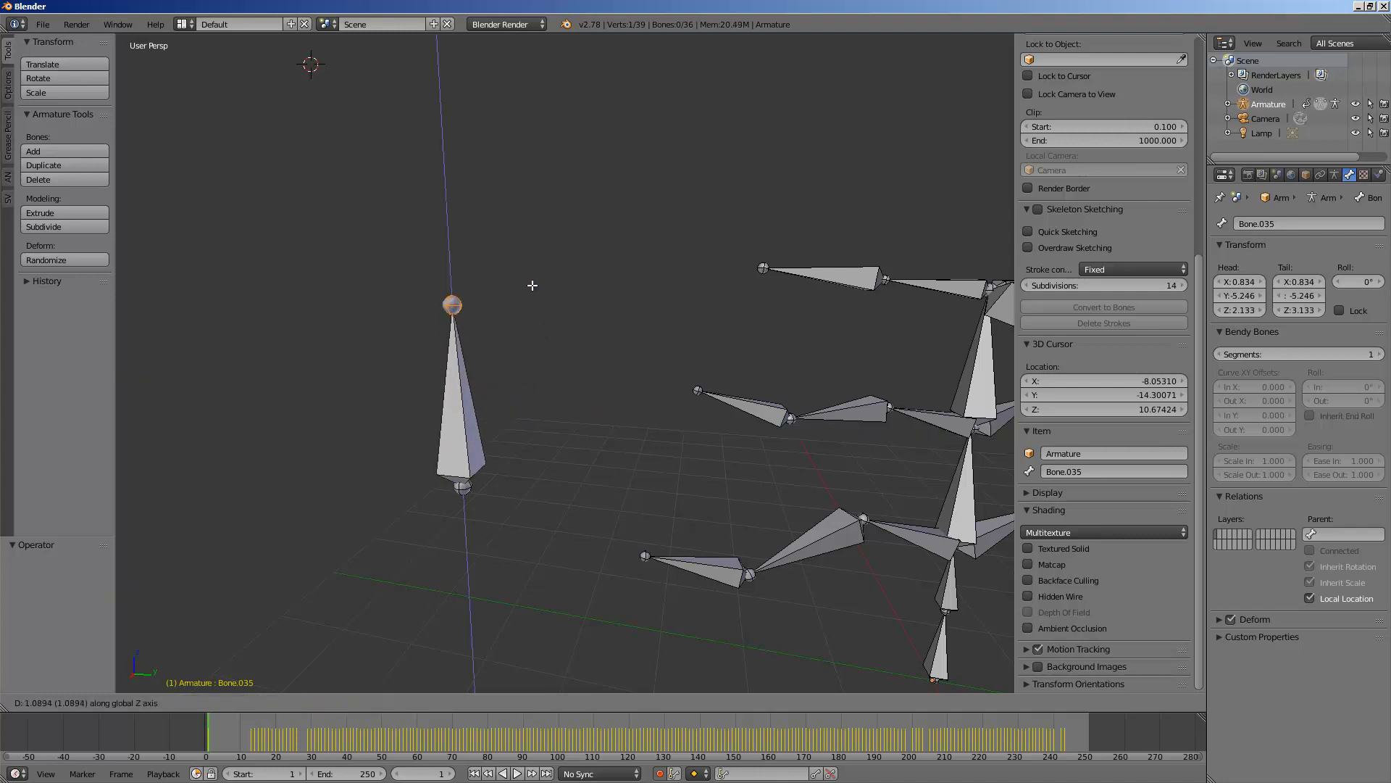
{"action": "left_click", "coordinate": [528, 218]}
{"action": "middle_click_drag", "start_coordinate": [528, 217], "coordinate": [507, 359]}
Subdivide the lengthened bone with several cuts to make a chain of short bones
{"action": "right_click", "coordinate": [507, 360]}
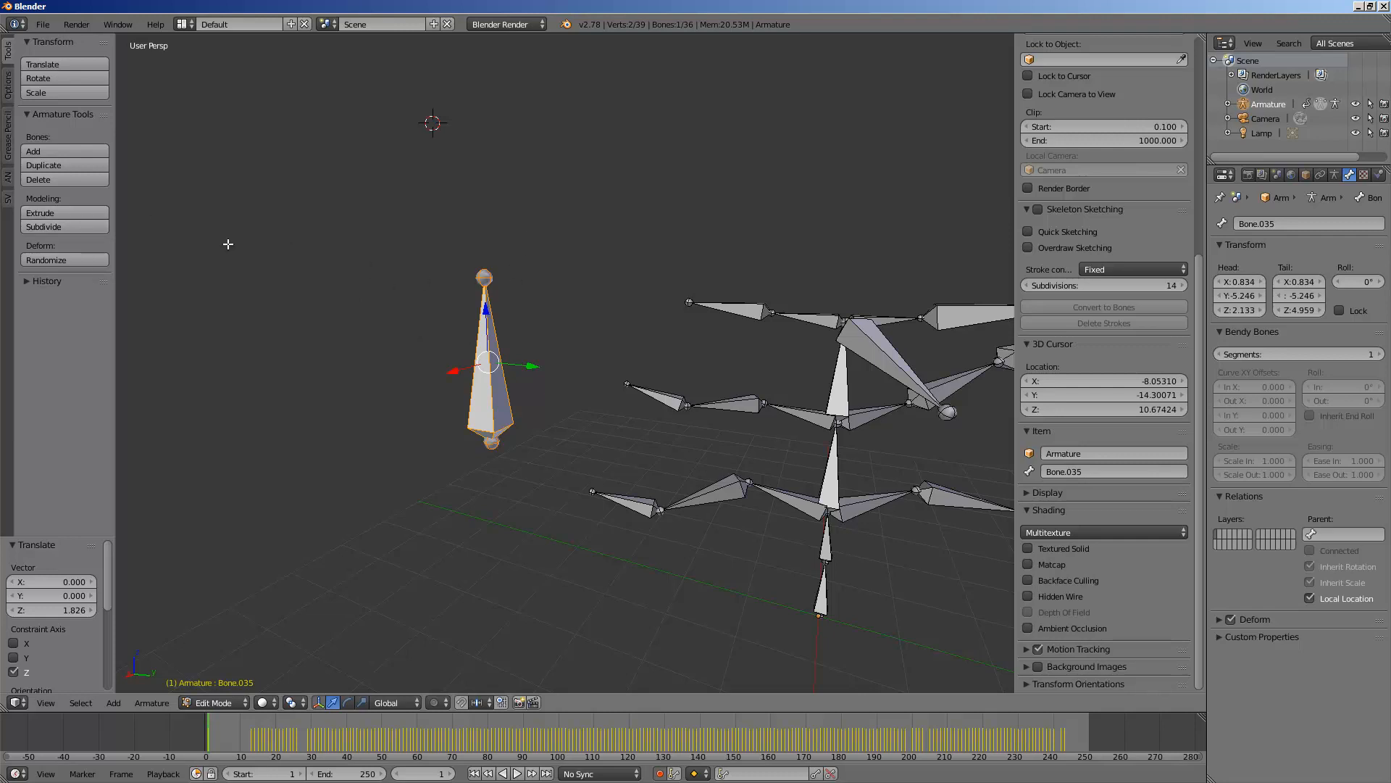
{"action": "left_click", "coordinate": [88, 226]}
{"action": "left_click", "coordinate": [103, 583]}
{"action": "left_click", "coordinate": [103, 582]}
{"action": "left_click", "coordinate": [103, 582]}
{"action": "left_click", "coordinate": [103, 582]}
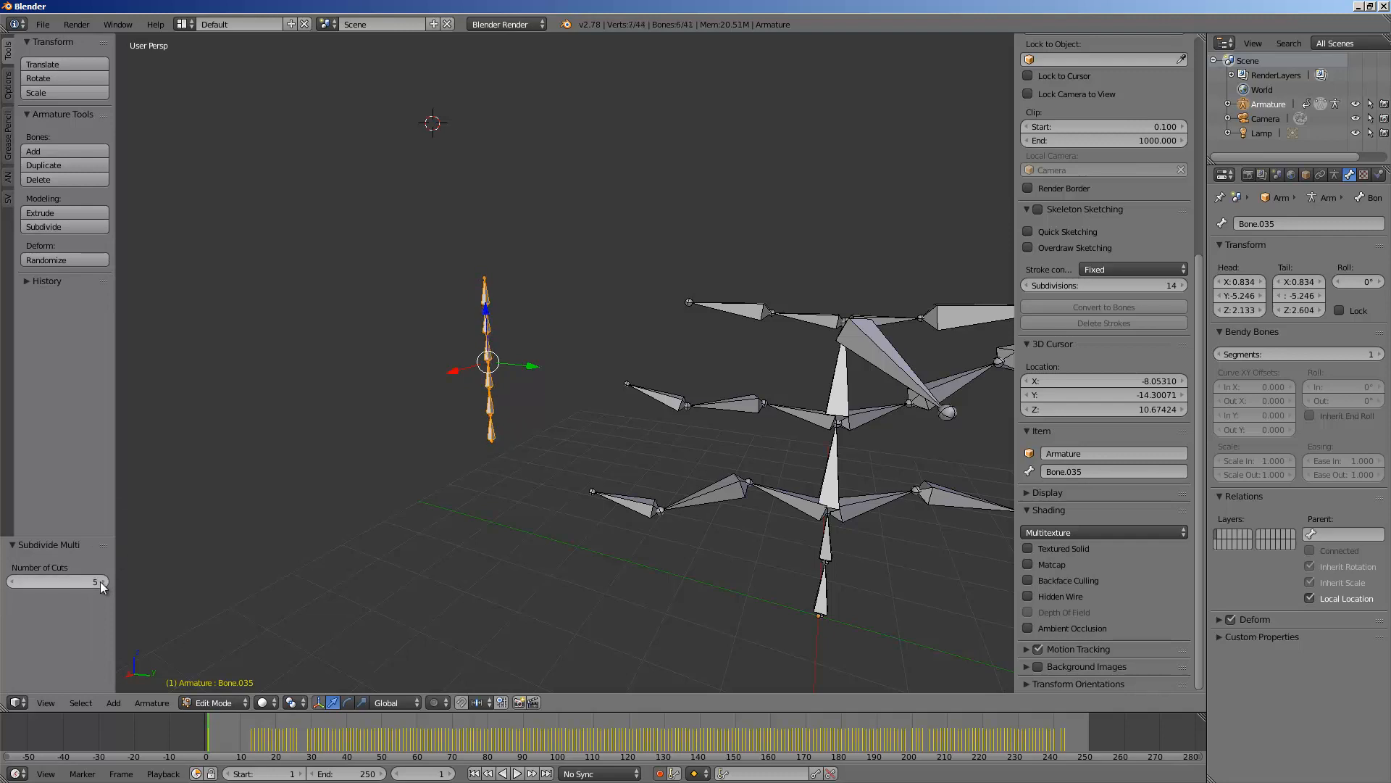
{"action": "left_click", "coordinate": [103, 583]}
Return the armature to Object Mode and review the skeleton, spiral and subdivided chain from several angles
{"action": "middle_click_drag", "start_coordinate": [338, 498], "coordinate": [538, 453]}
{"action": "key", "text": "Tab"}
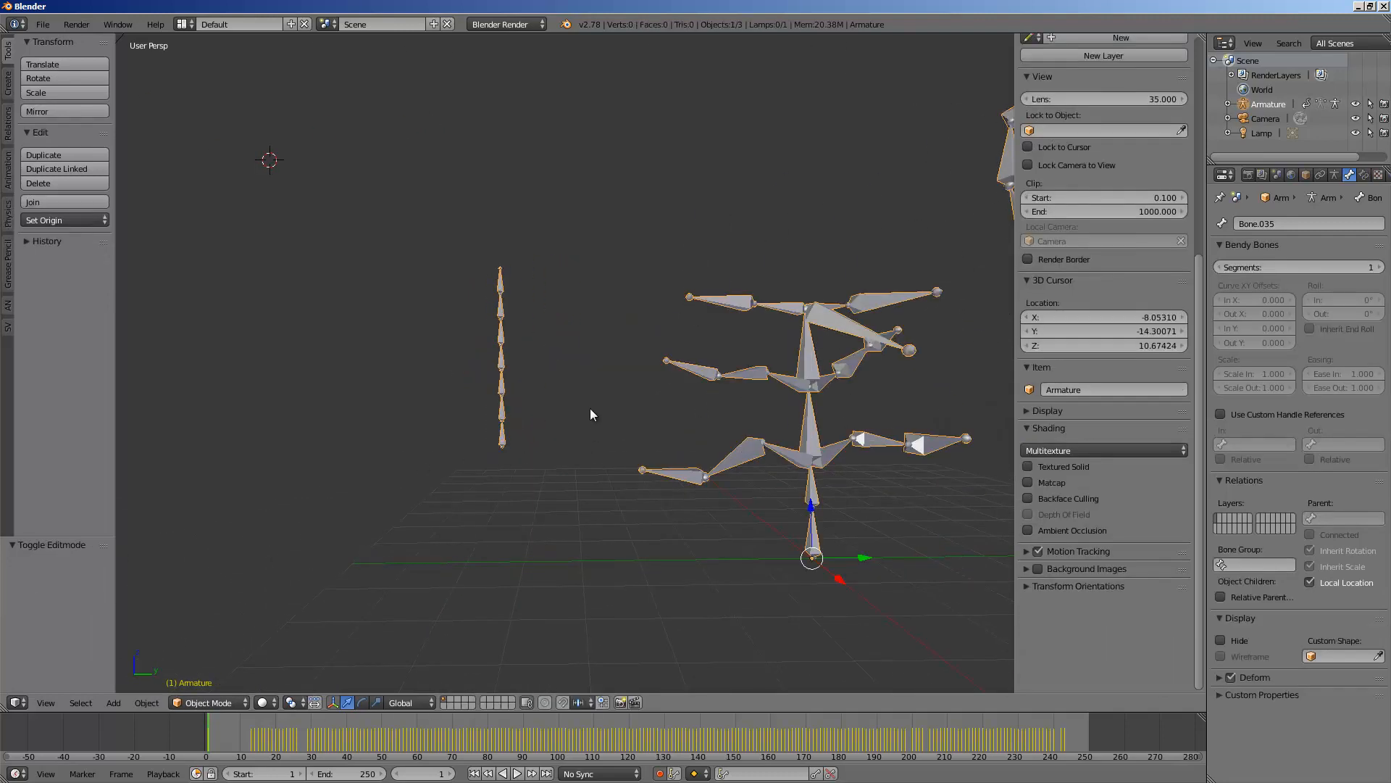
{"action": "mouse_move", "coordinate": [589, 410]}
{"action": "middle_mouse_down"}
{"action": "mouse_move", "coordinate": [430, 396]}
{"action": "mouse_move", "coordinate": [577, 403]}
{"action": "mouse_move", "coordinate": [542, 402]}
{"action": "mouse_move", "coordinate": [572, 419]}
{"action": "middle_mouse_up"}
{"action": "scroll", "coordinate": [431, 392], "scroll_direction": "down", "scroll_amount": 3}
{"action": "scroll", "coordinate": [490, 392], "scroll_direction": "up", "scroll_amount": 2}
{"action": "scroll", "coordinate": [490, 393], "scroll_direction": "down", "scroll_amount": 2}
{"action": "scroll", "coordinate": [555, 407], "scroll_direction": "down", "scroll_amount": 1}
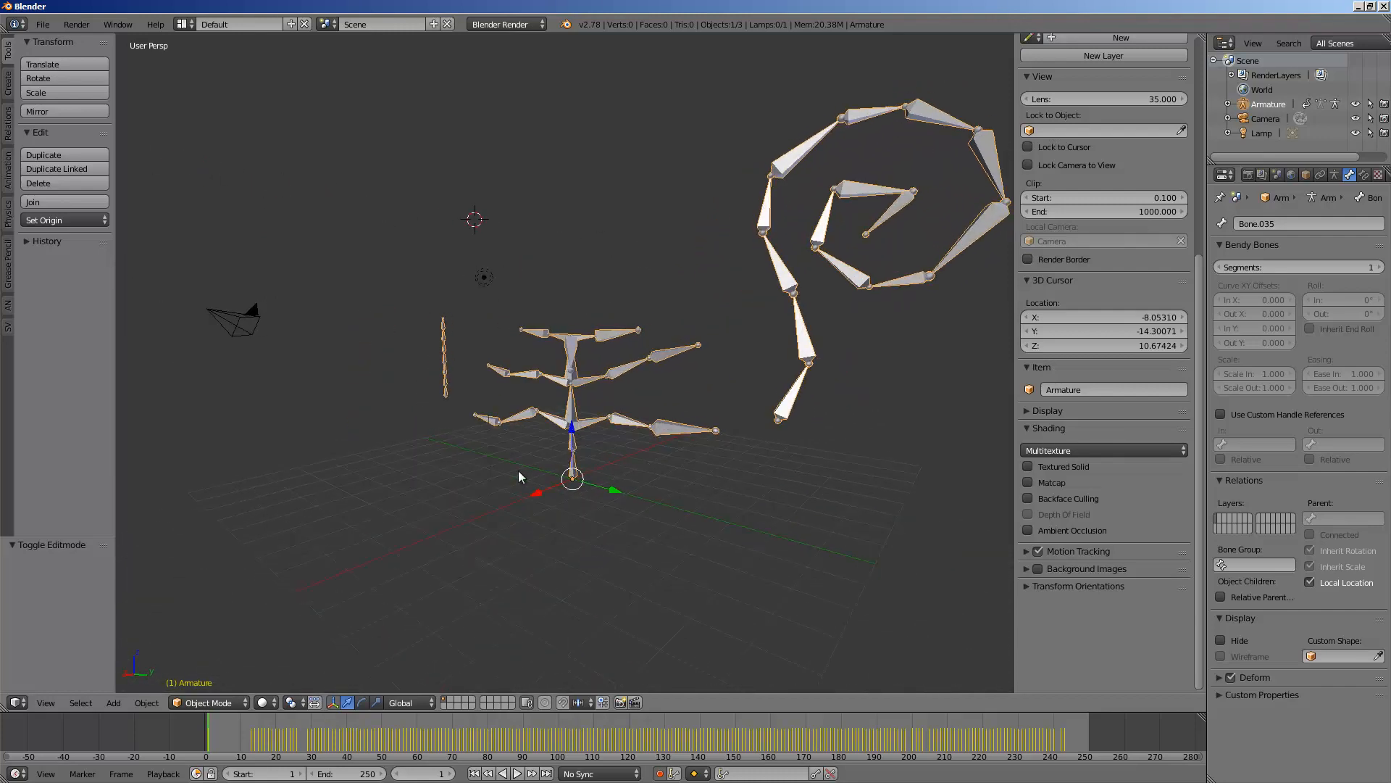
{"action": "scroll", "coordinate": [519, 474], "scroll_direction": "down", "scroll_amount": 1}
{"action": "middle_click_drag", "start_coordinate": [529, 472], "coordinate": [609, 437]}
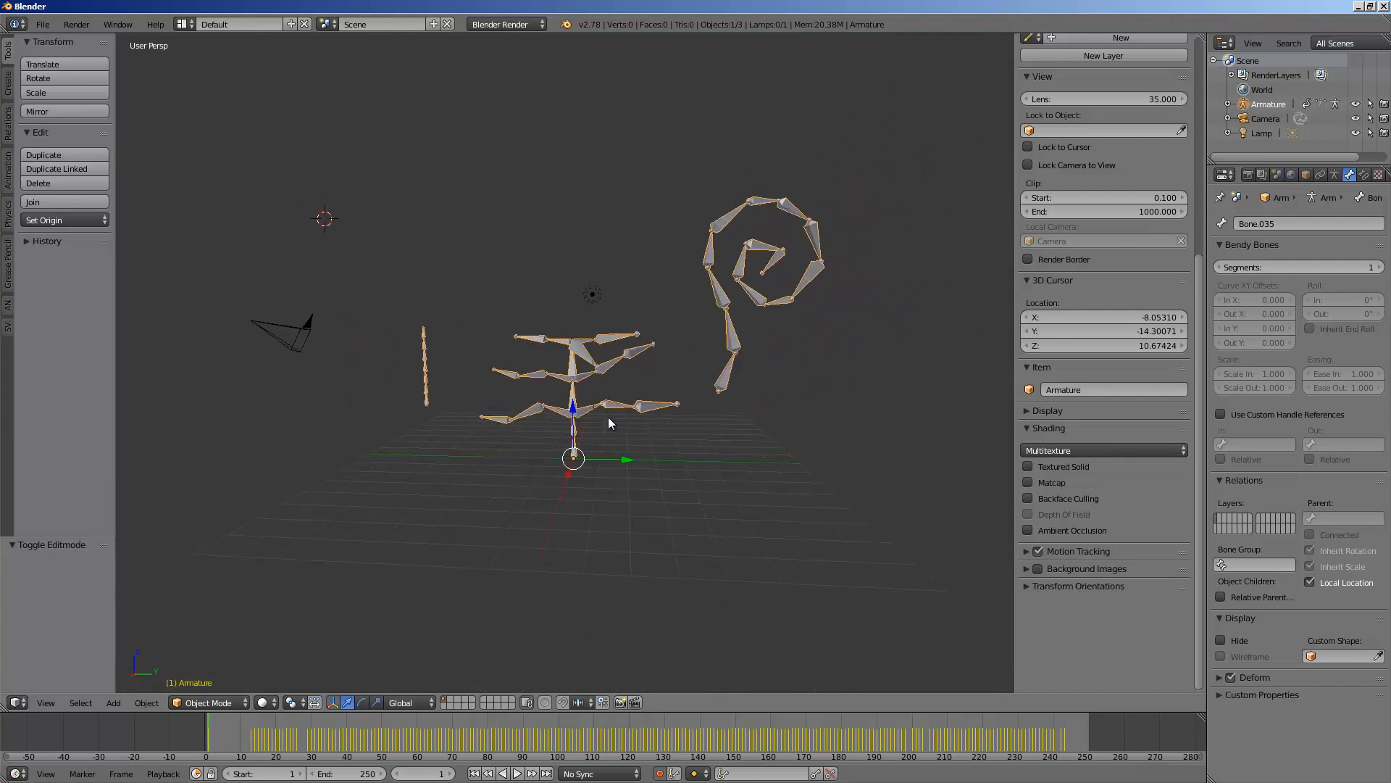
Delete the whole armature from the scene
{"action": "key", "text": "ctrl+z"}
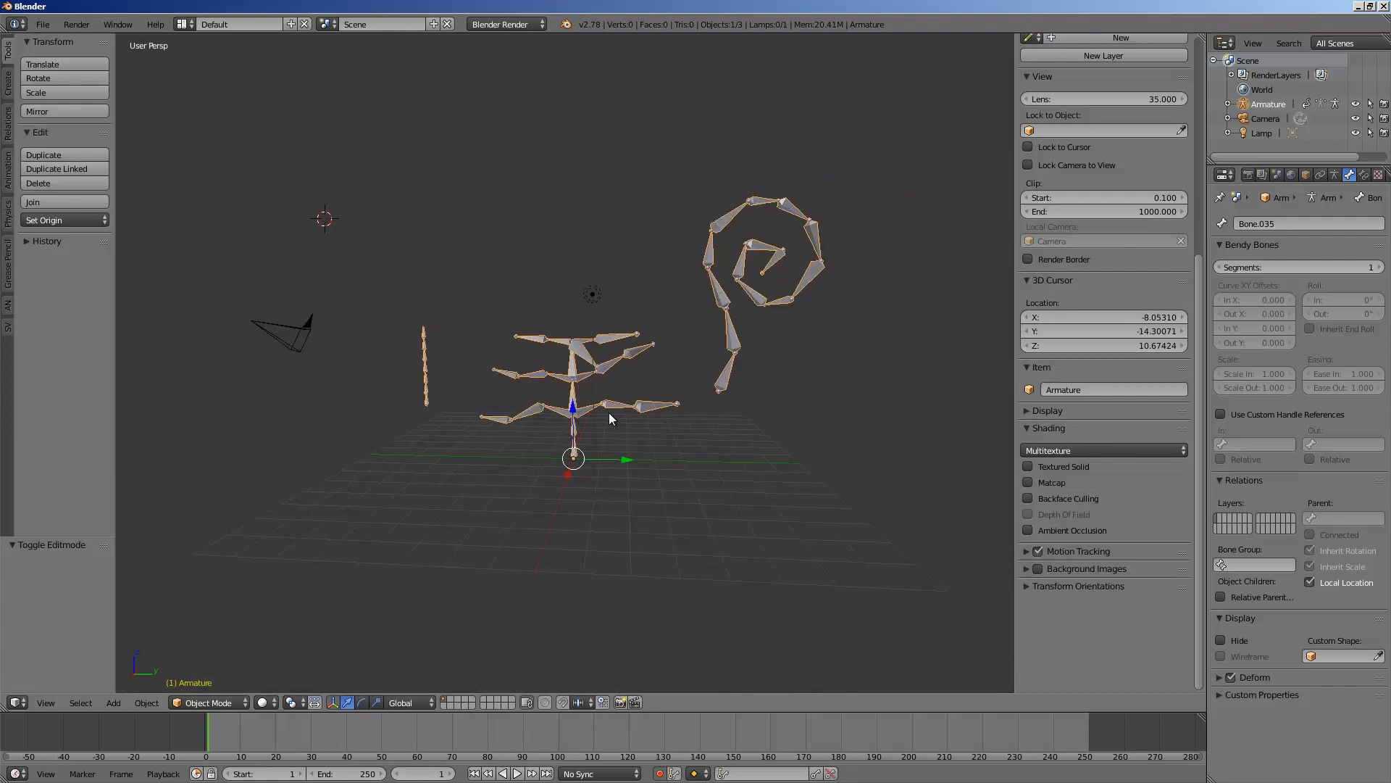
{"action": "middle_click_drag", "start_coordinate": [609, 418], "coordinate": [555, 399]}
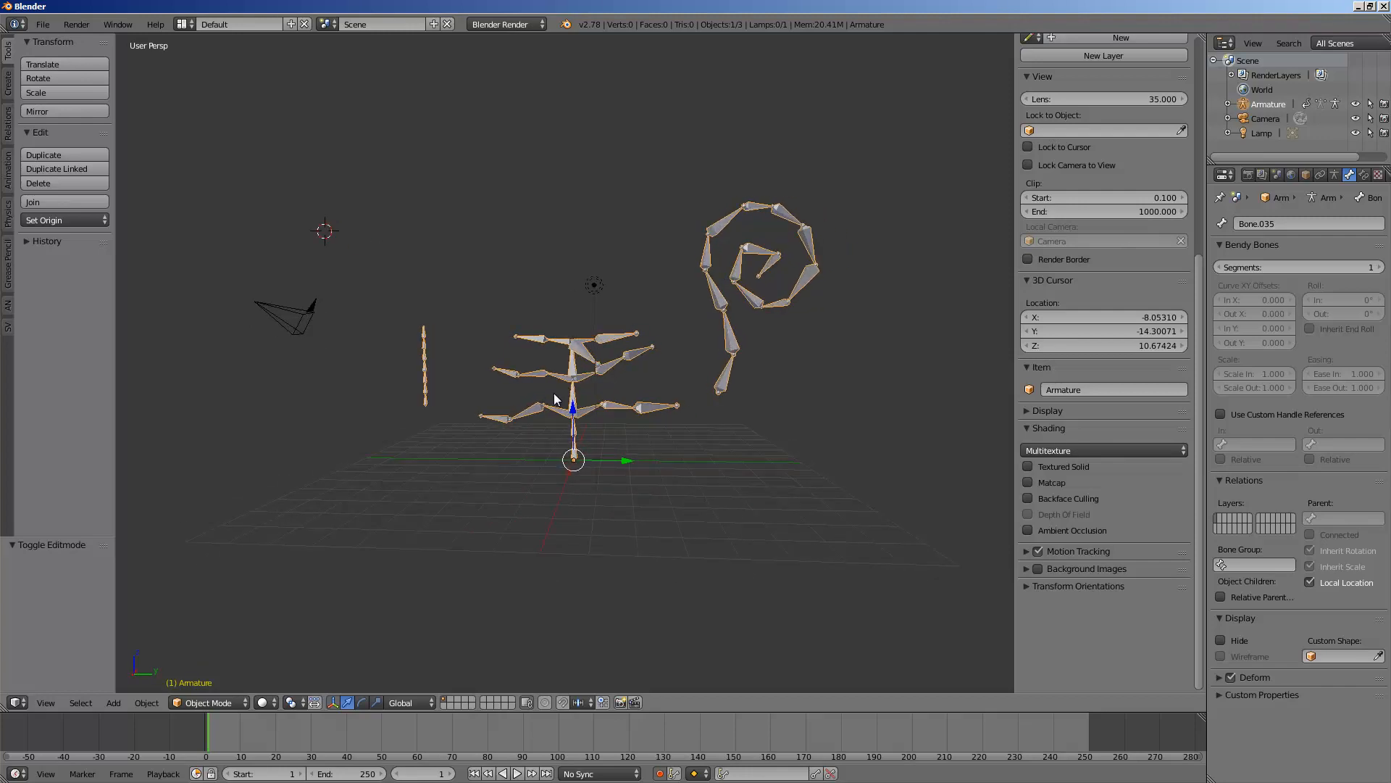
{"action": "key", "text": "x"}
{"action": "left_click", "coordinate": [555, 397]}
{"action": "scroll", "coordinate": [575, 442], "scroll_direction": "up", "scroll_amount": 3}
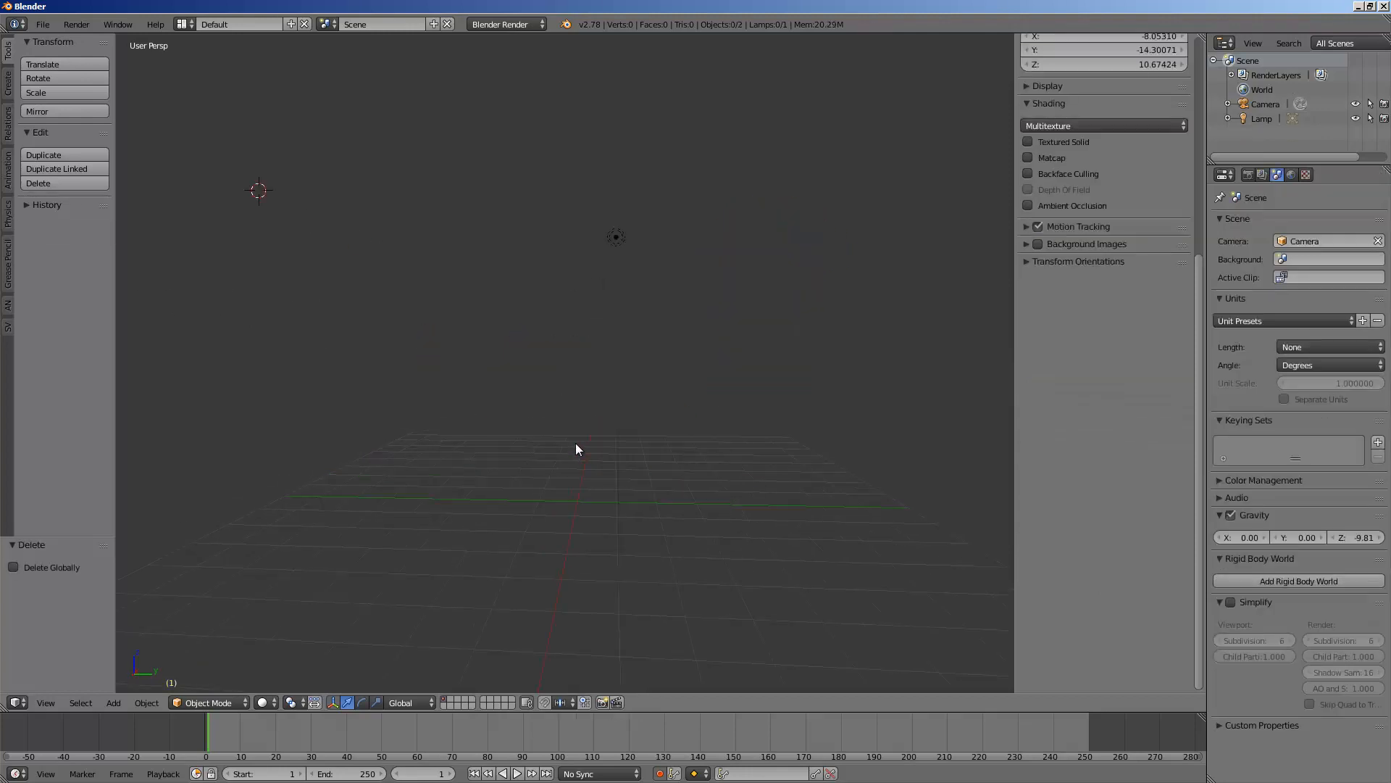
Add a single-bone armature at the world origin and enter Edit Mode on it
{"action": "key", "text": "shift+a"}
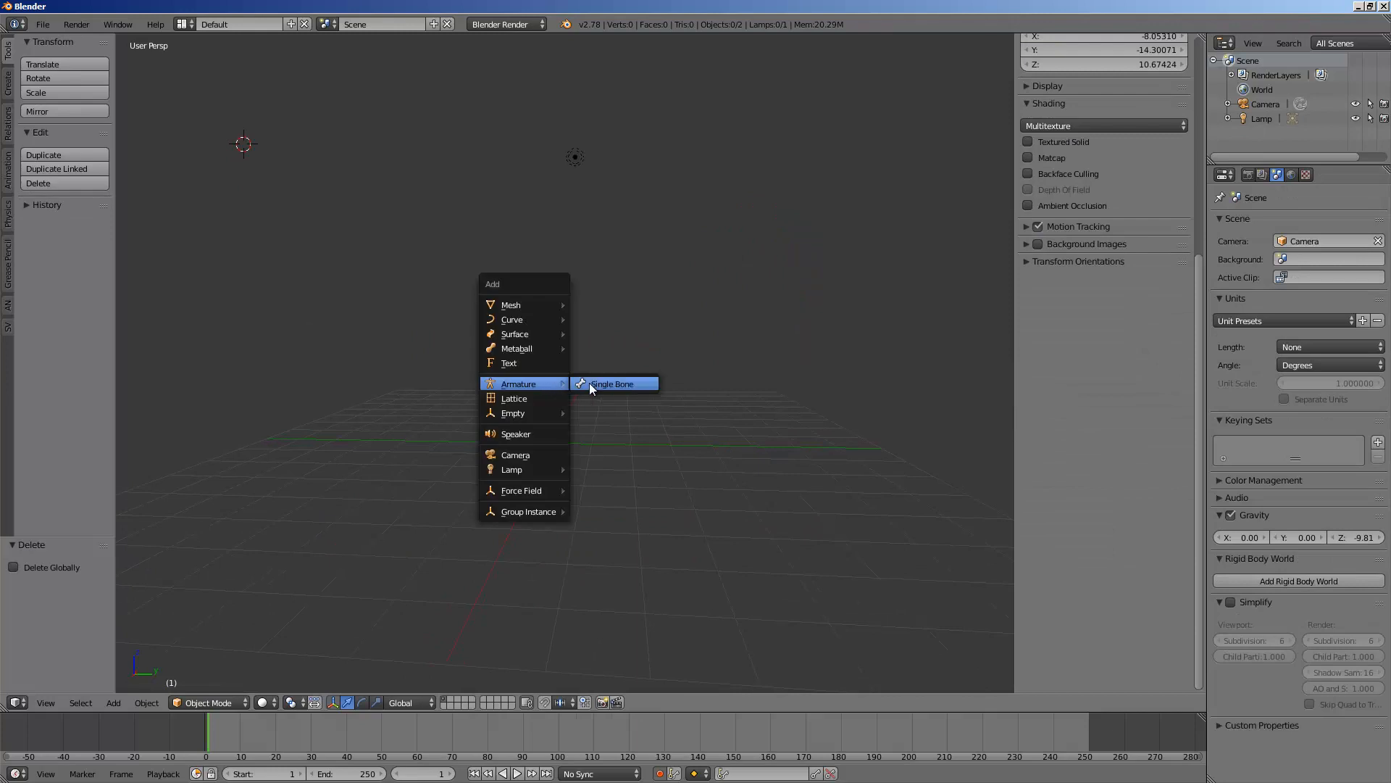
{"action": "left_click", "coordinate": [589, 383]}
{"action": "key", "text": "alt+g"}
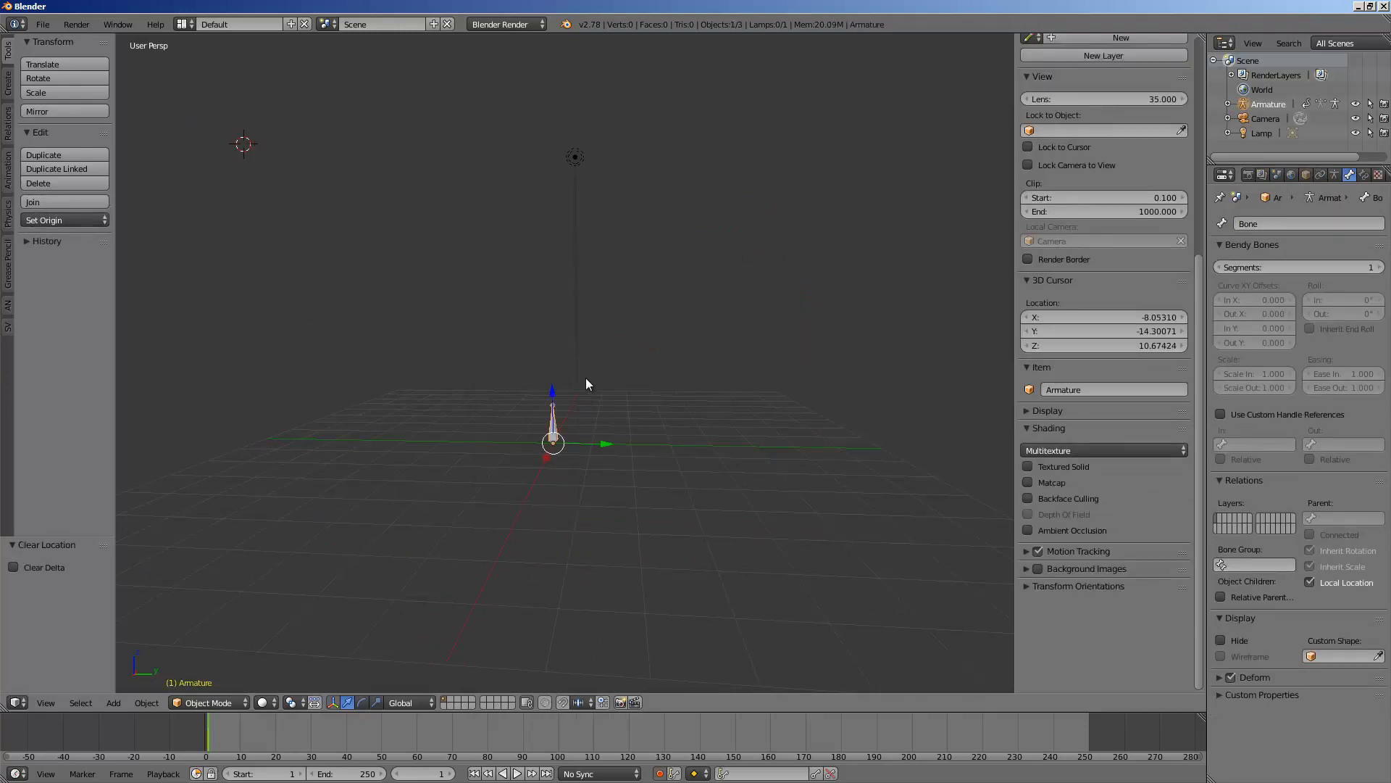
{"action": "mouse_move", "coordinate": [572, 402]}
{"action": "middle_mouse_down"}
{"action": "mouse_move", "coordinate": [559, 385]}
{"action": "mouse_move", "coordinate": [577, 390]}
{"action": "middle_mouse_up"}
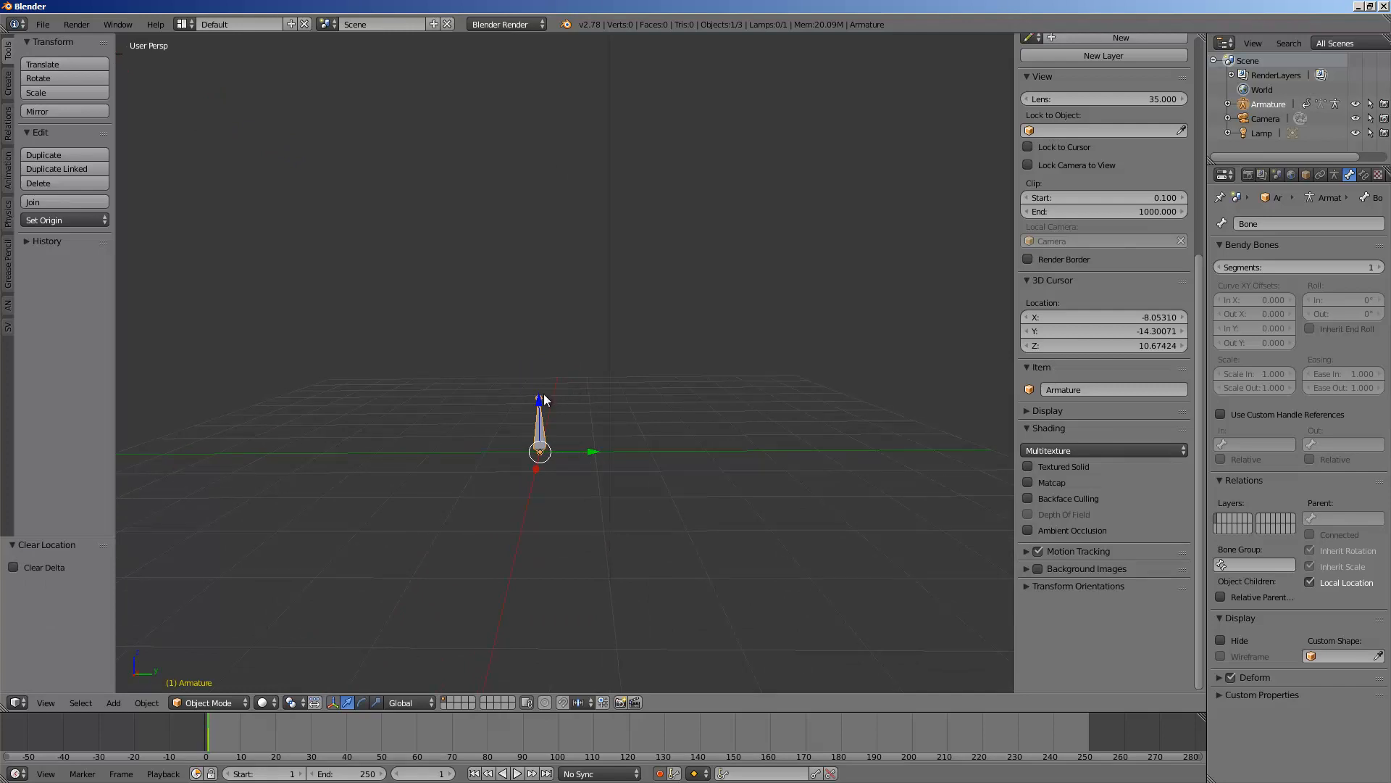
{"action": "key", "text": "Tab"}
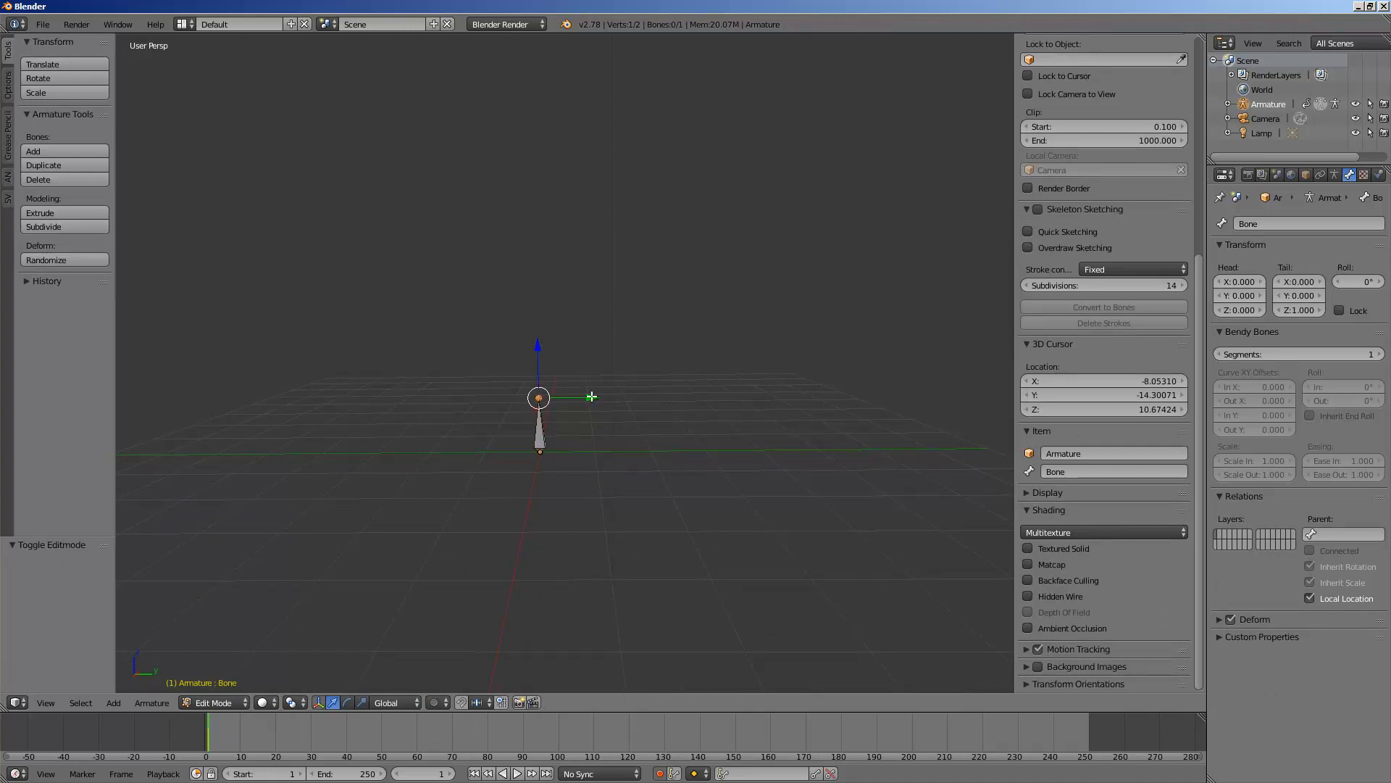
{"action": "left_click_drag", "start_coordinate": [592, 397], "coordinate": [577, 395]}
{"action": "mouse_move", "coordinate": [532, 353]}
{"action": "left_mouse_down"}
{"action": "mouse_move", "coordinate": [527, 332]}
{"action": "mouse_move", "coordinate": [537, 334]}
{"action": "left_mouse_up"}
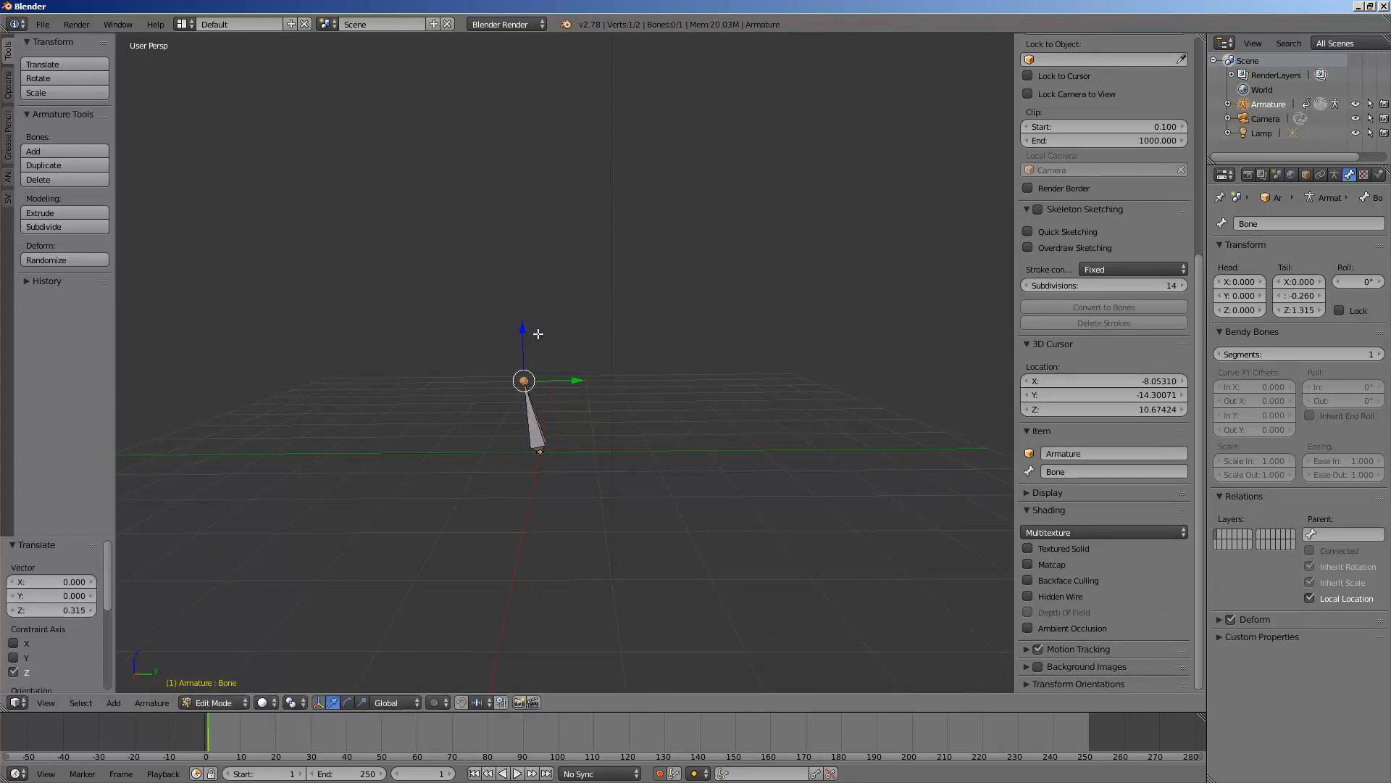
{"action": "key", "text": "e"}
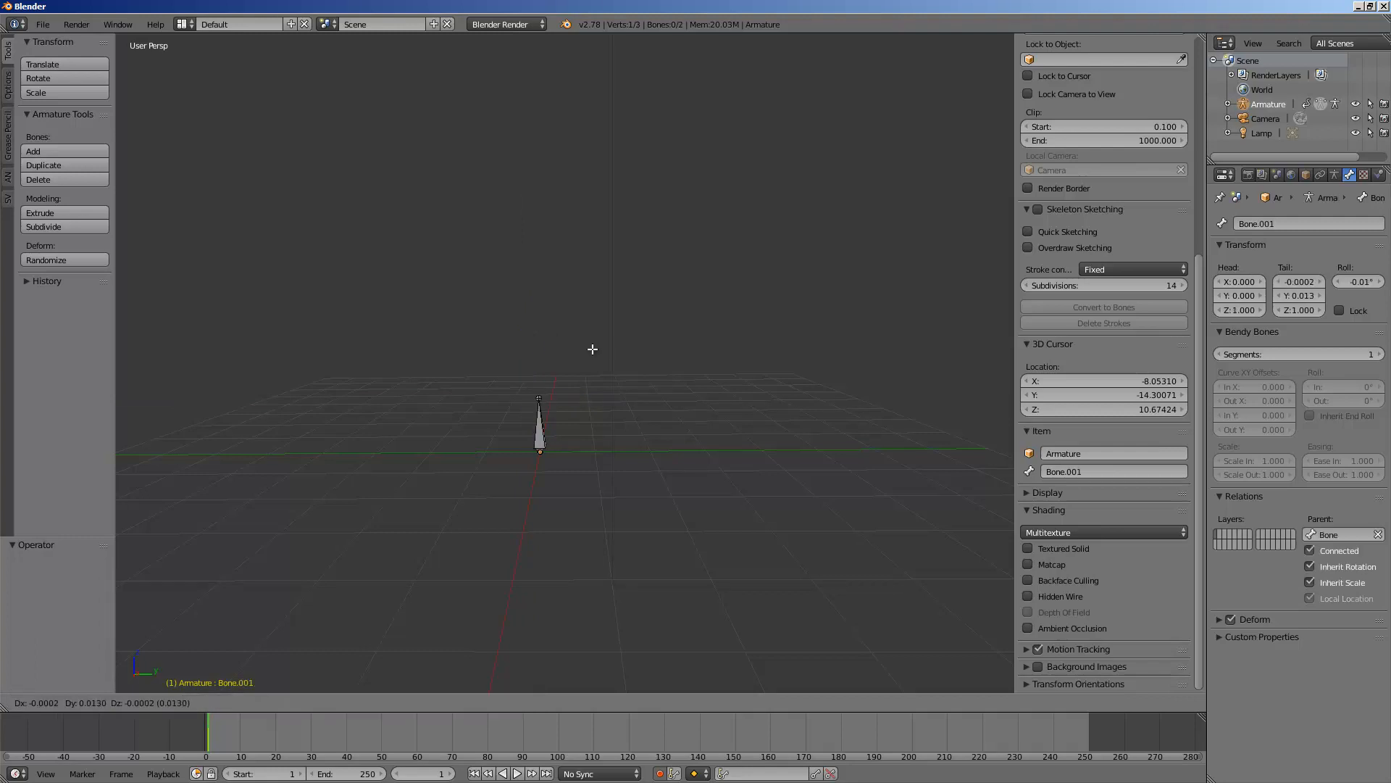
{"action": "key", "text": "Escape"}
{"action": "key", "text": "ctrl+z"}
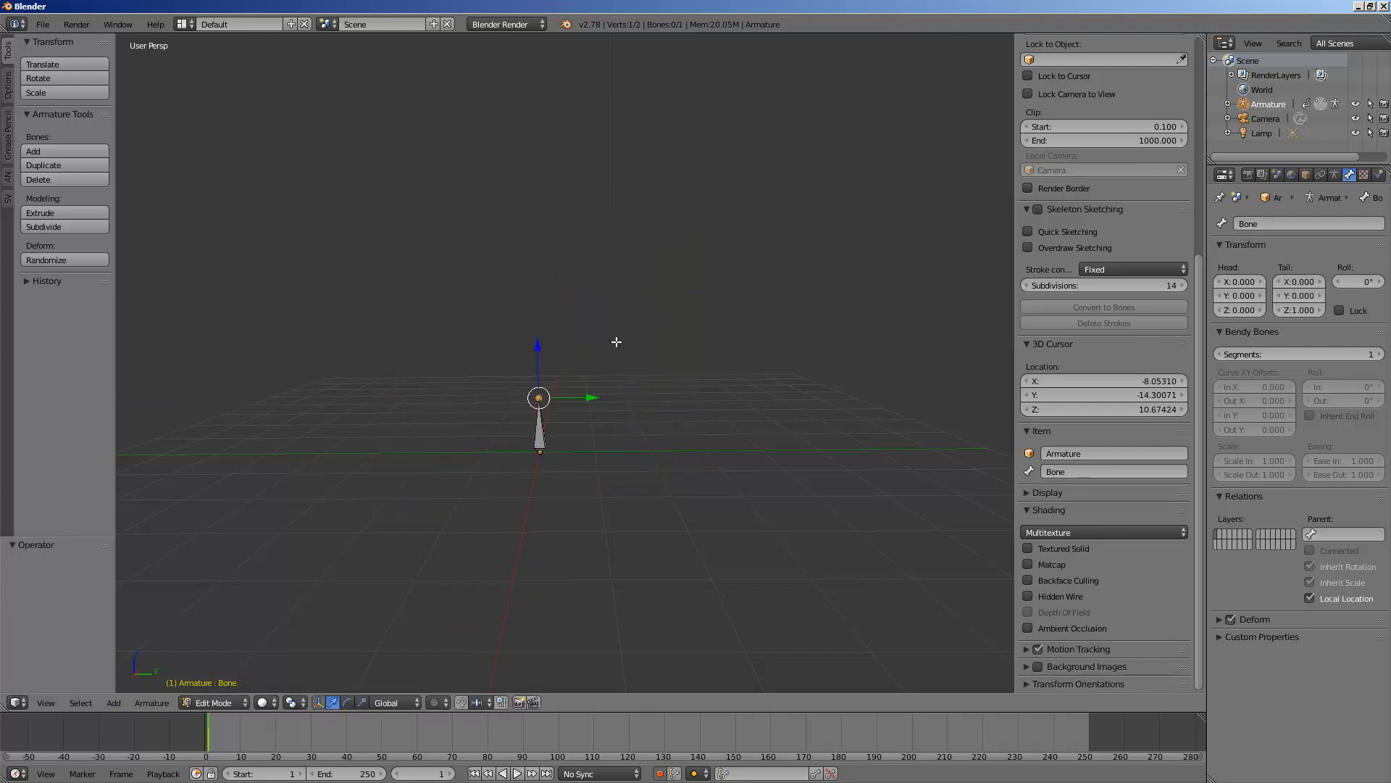
Extrude a second bone about 1.27 units straight up along the global Z axis from the first bone's tip
{"action": "key", "text": "e"}
{"action": "key", "text": "z"}
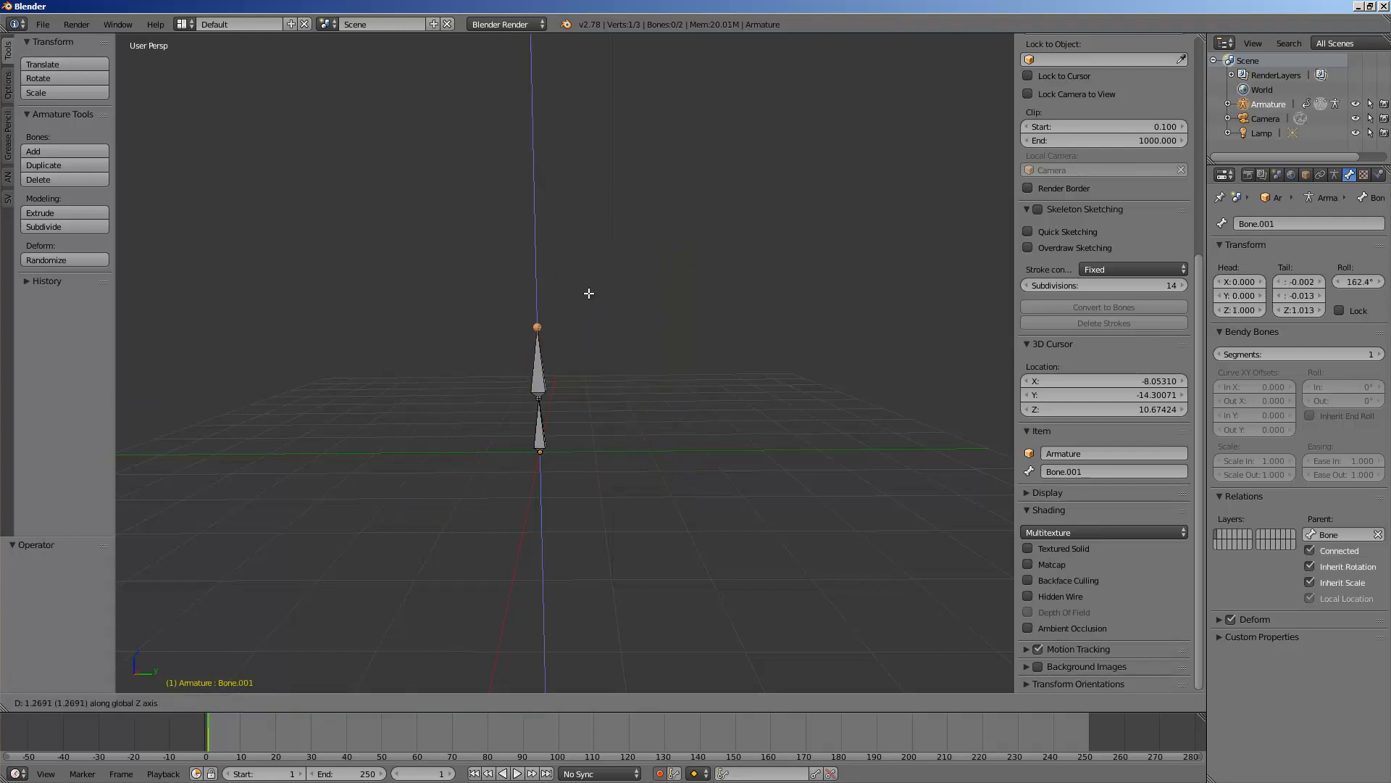
{"action": "left_click", "coordinate": [588, 292]}
Move the joint between the two bones about -0.35 along Y and about 0.19 upward to bend the chain
{"action": "right_click", "coordinate": [542, 395]}
{"action": "key", "text": "g"}
{"action": "key", "text": "y"}
{"action": "left_click", "coordinate": [573, 396]}
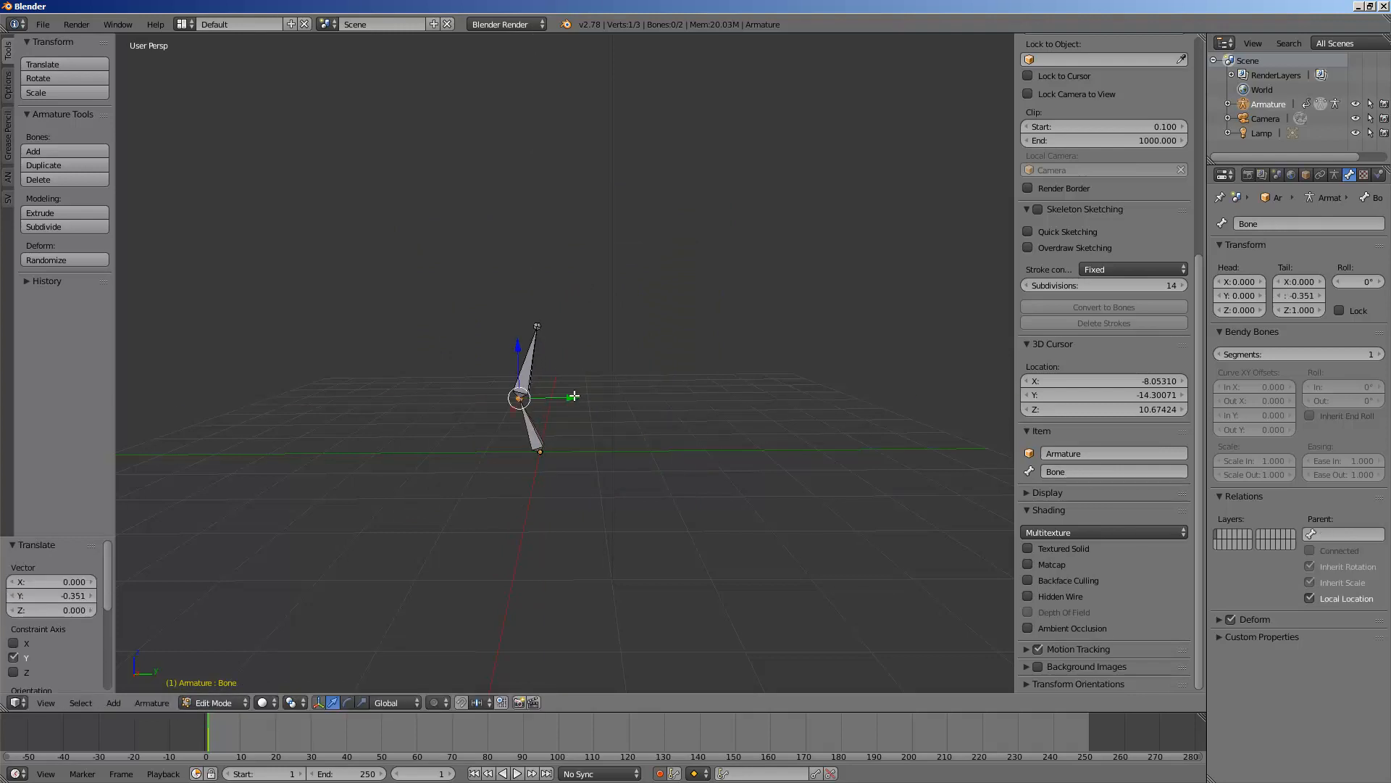
{"action": "key", "text": "g"}
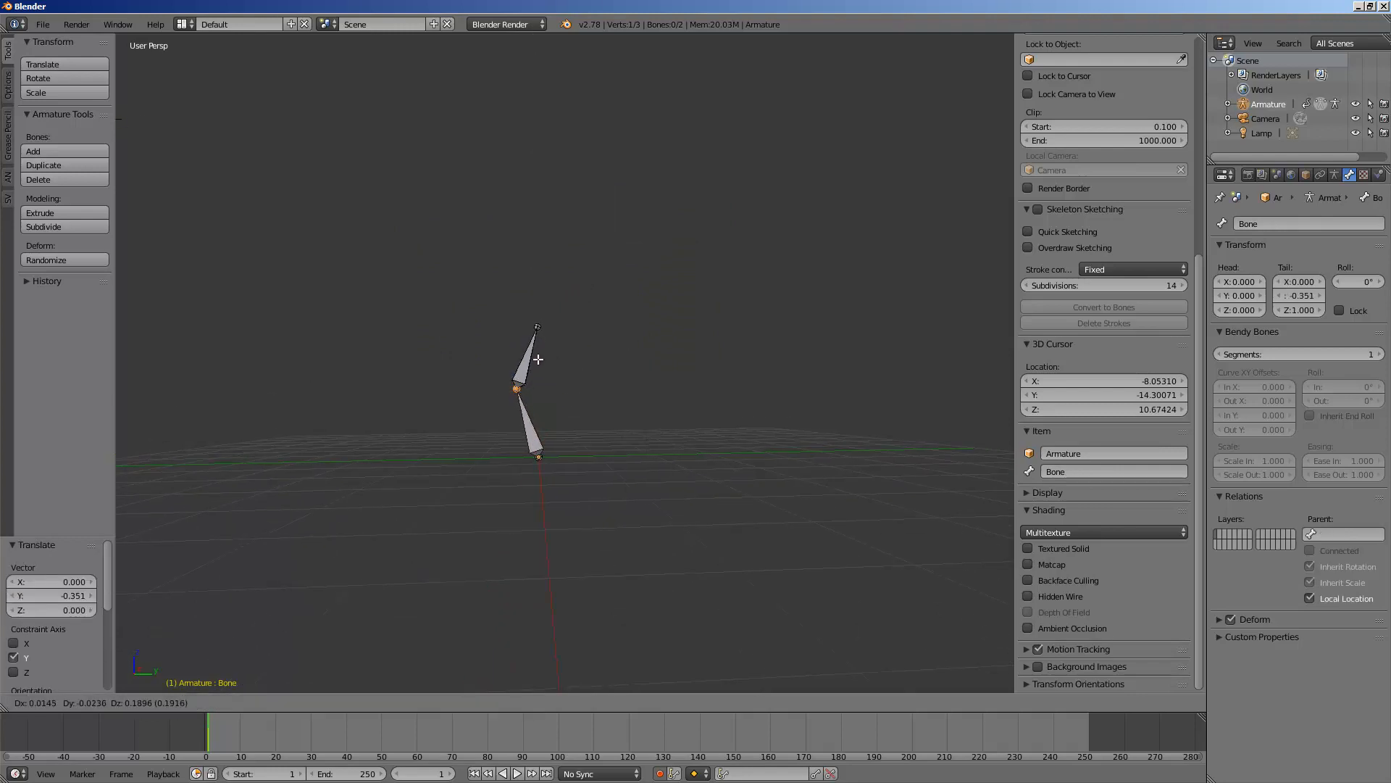
{"action": "left_click", "coordinate": [538, 360]}
Raise the upper bone's tip to a height of about 2.55 and return the armature to Object Mode
{"action": "right_click", "coordinate": [542, 327]}
{"action": "key", "text": "g"}
{"action": "left_click", "coordinate": [542, 310]}
{"action": "mouse_move", "coordinate": [574, 374]}
{"action": "middle_mouse_down"}
{"action": "mouse_move", "coordinate": [645, 375]}
{"action": "mouse_move", "coordinate": [515, 391]}
{"action": "mouse_move", "coordinate": [613, 382]}
{"action": "mouse_move", "coordinate": [516, 363]}
{"action": "mouse_move", "coordinate": [625, 368]}
{"action": "mouse_move", "coordinate": [576, 393]}
{"action": "middle_mouse_up"}
{"action": "key", "text": "Tab"}
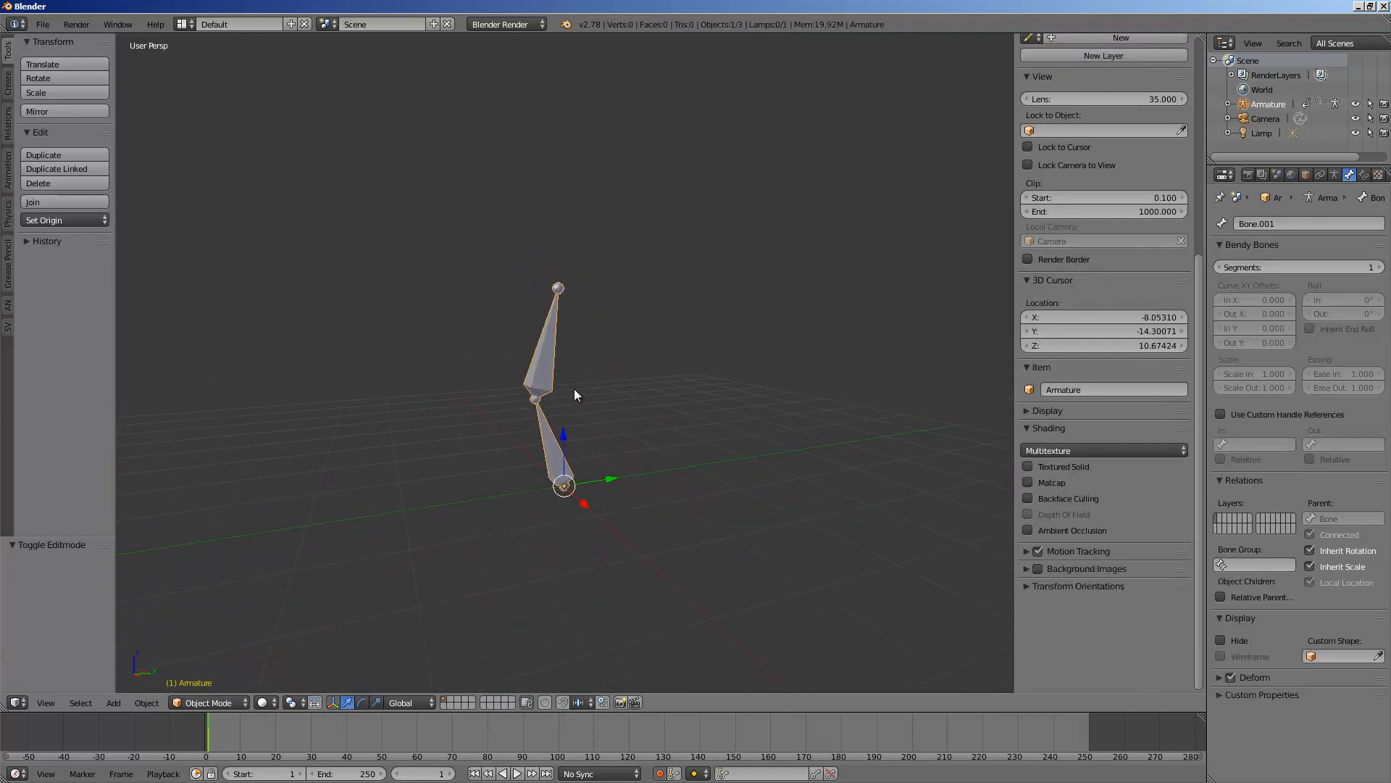
Switch the two-bone armature into Pose Mode
{"action": "middle_click_drag", "start_coordinate": [549, 338], "coordinate": [388, 537]}
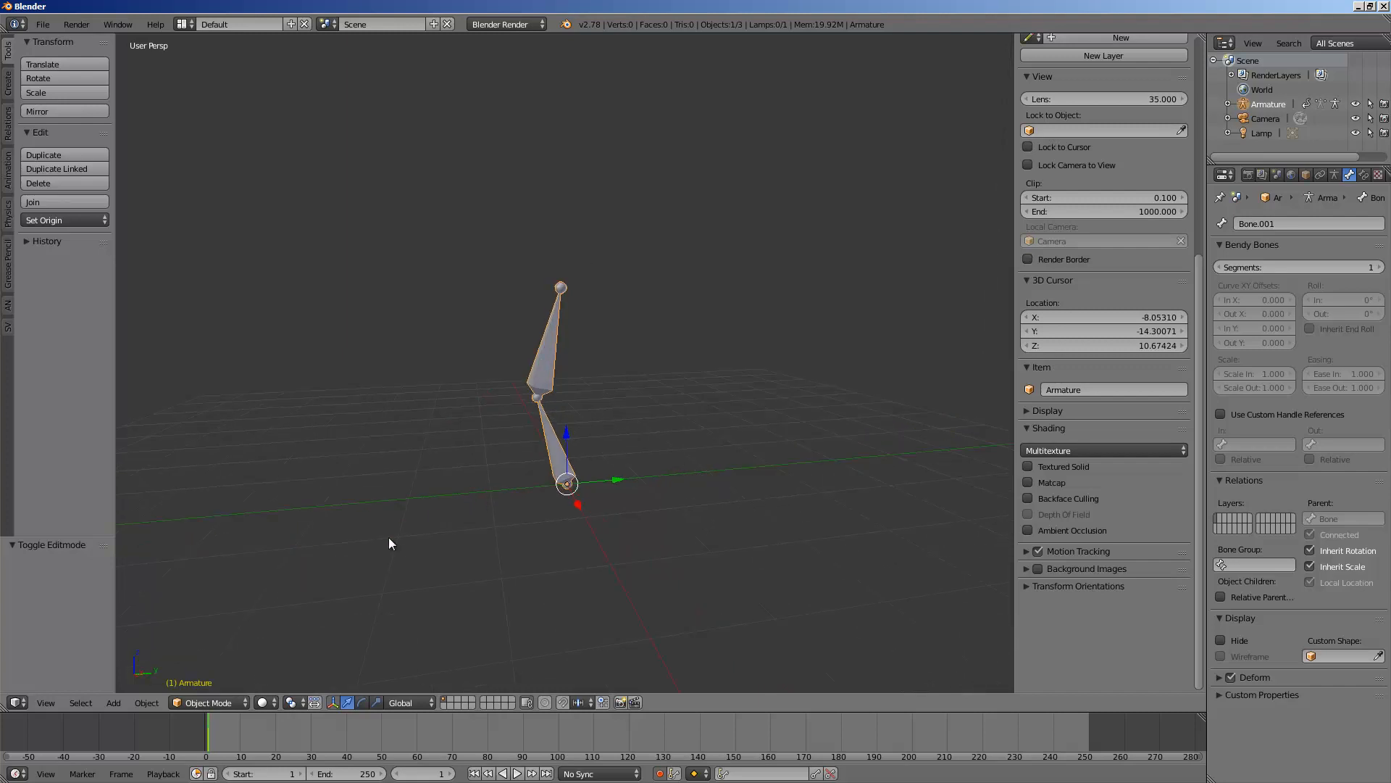
{"action": "left_click", "coordinate": [263, 702]}
{"action": "key", "text": "Tab"}
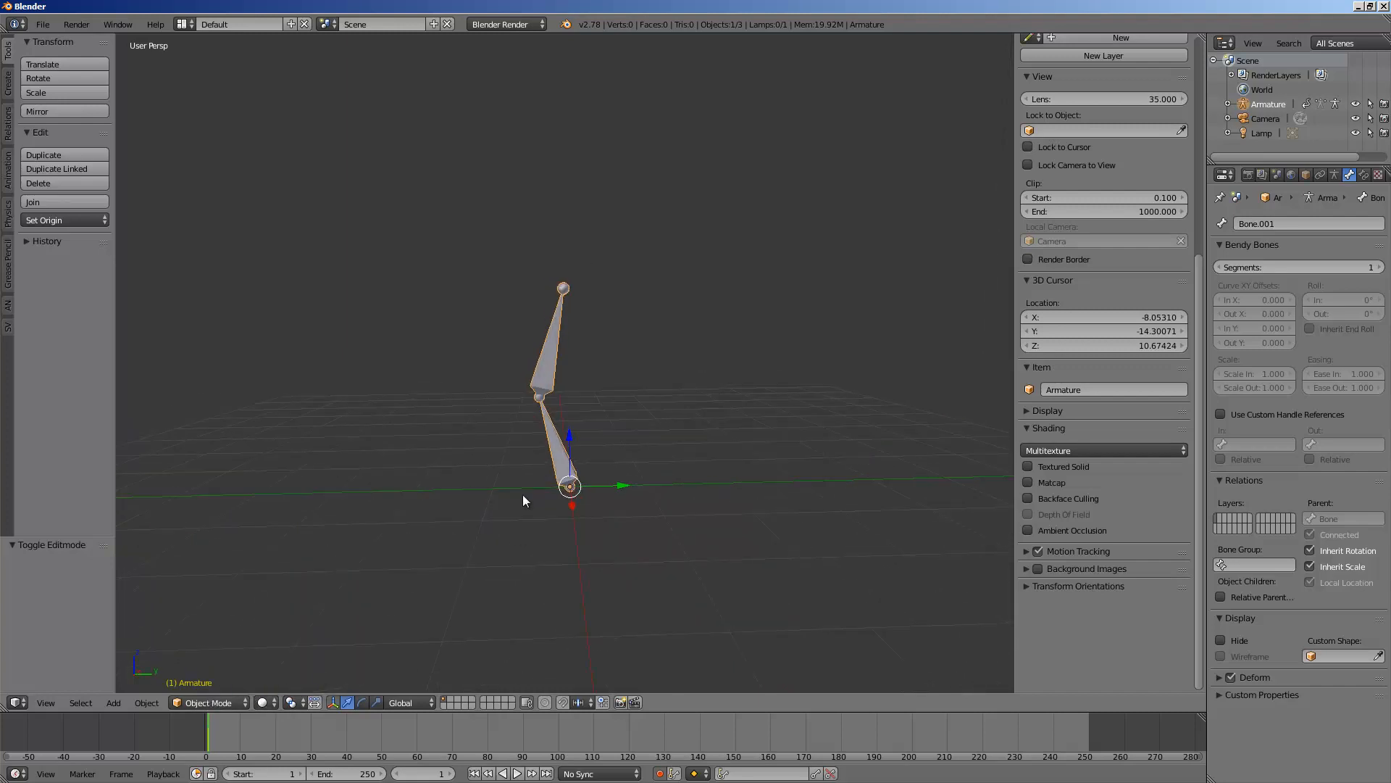
{"action": "left_click", "coordinate": [230, 702]}
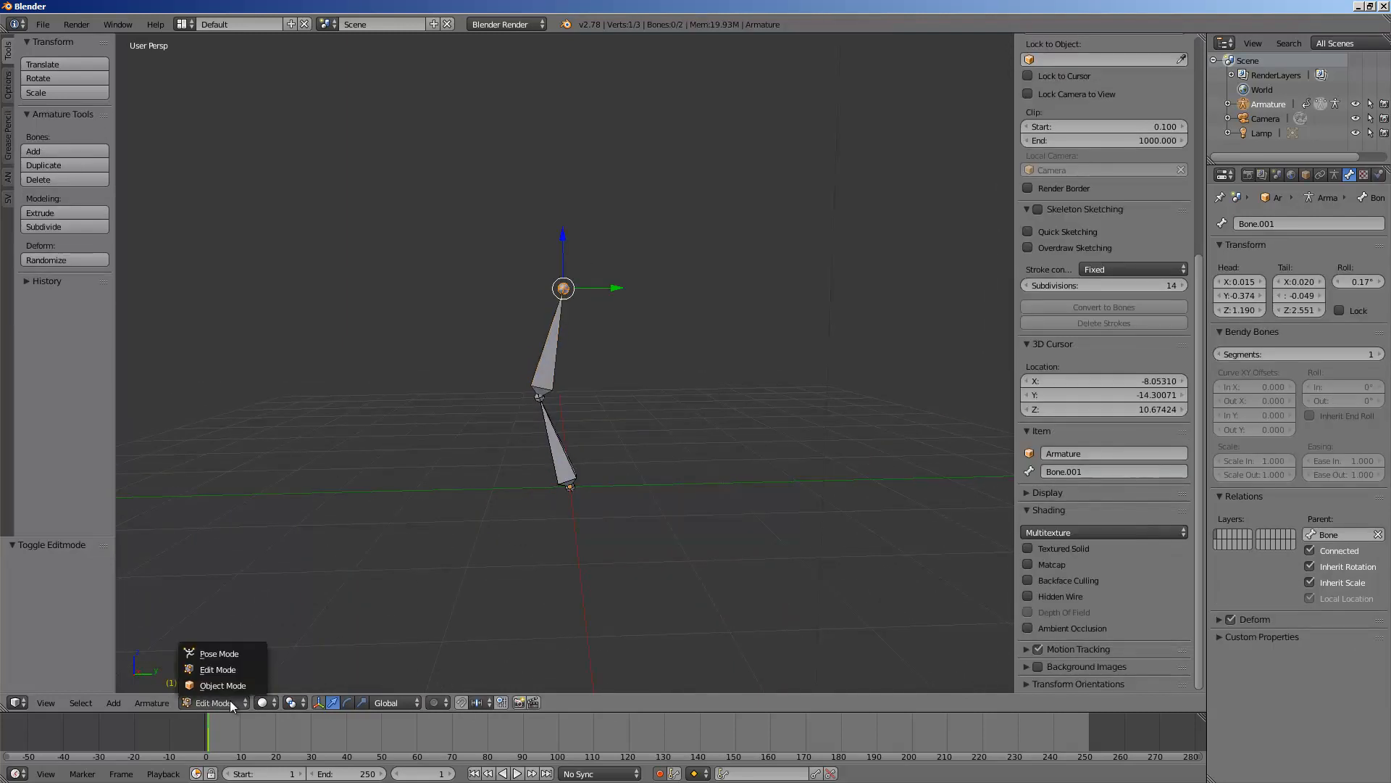
{"action": "left_click", "coordinate": [219, 653]}
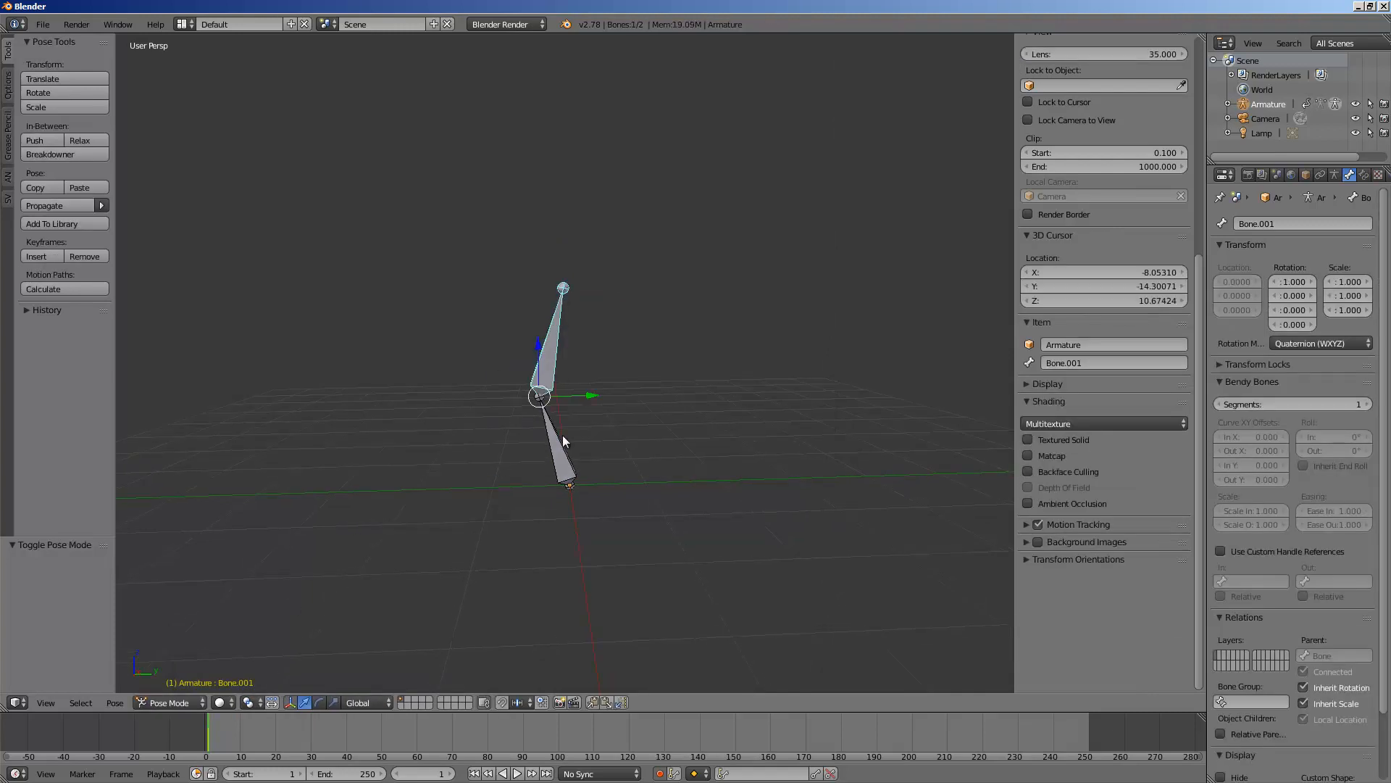
Widen the properties editor and examine the constraints available for the upper bone, including Inverse Kinematics
{"action": "middle_click_drag", "start_coordinate": [563, 439], "coordinate": [552, 455]}
{"action": "left_click_drag", "start_coordinate": [1207, 236], "coordinate": [1001, 235]}
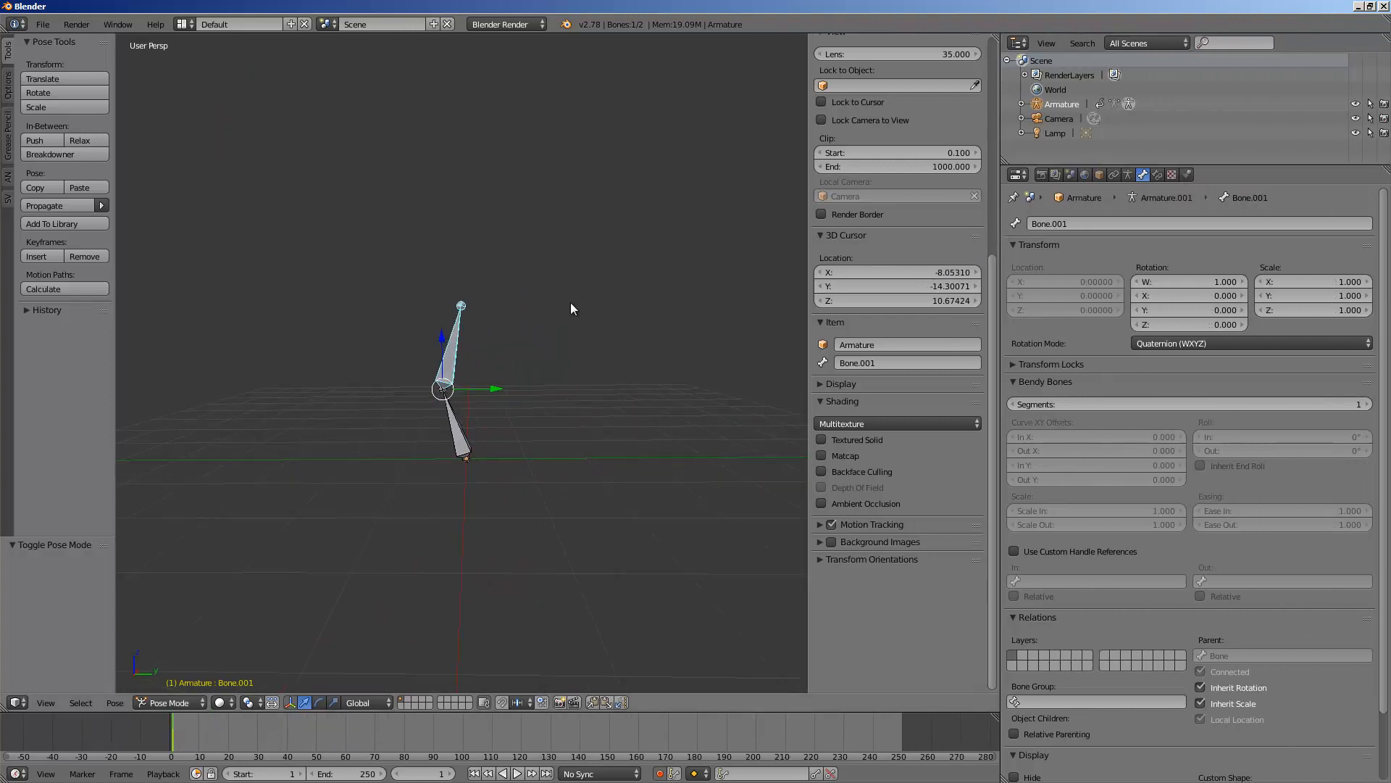
{"action": "left_click", "coordinate": [1158, 174]}
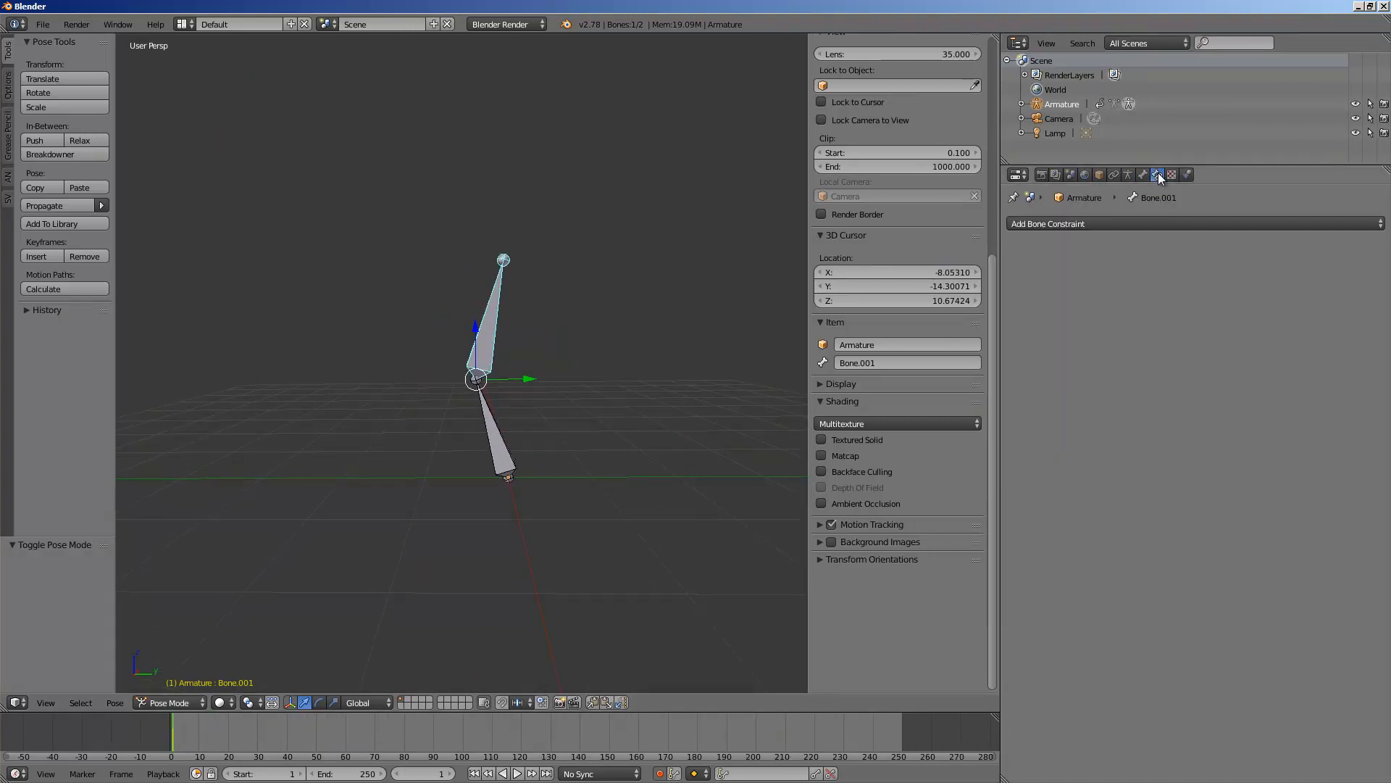
{"action": "left_click", "coordinate": [1159, 220]}
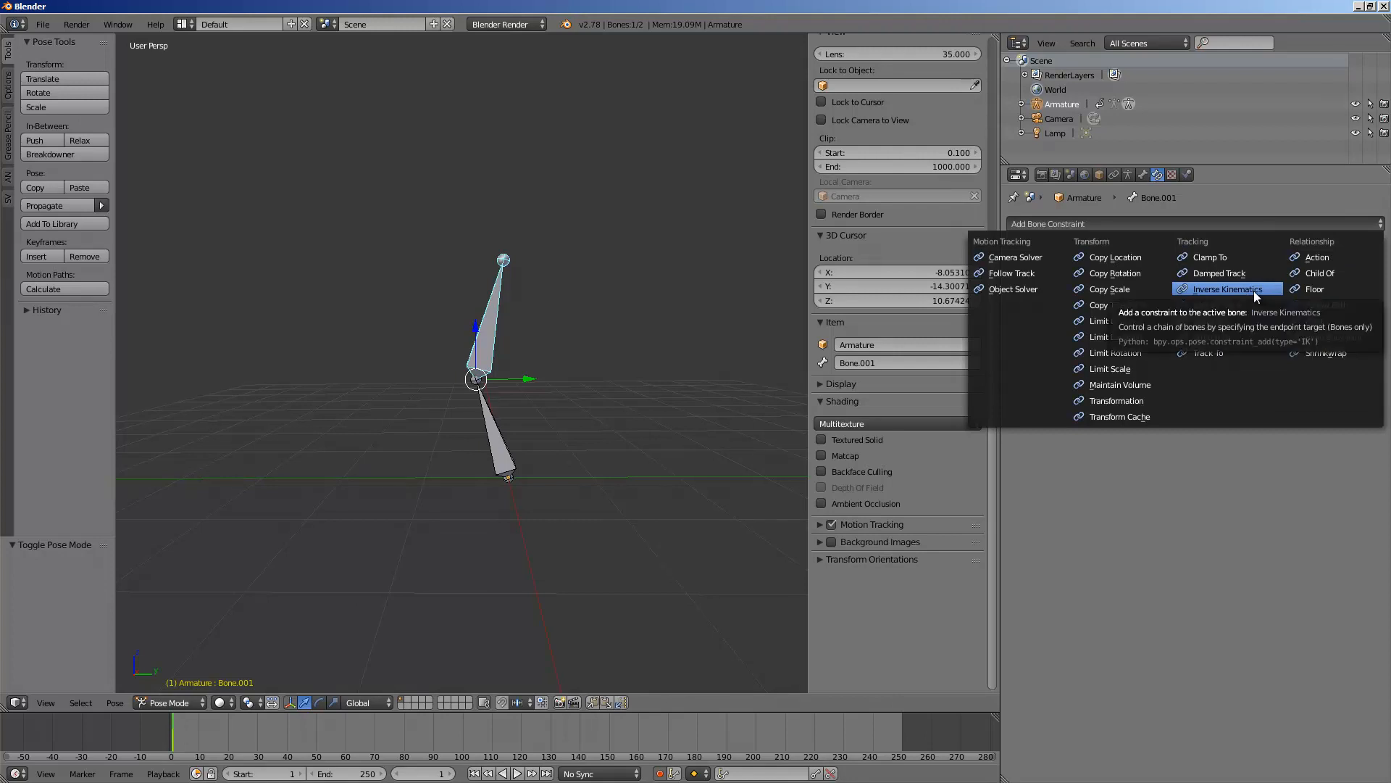
{"action": "middle_click_drag", "start_coordinate": [625, 331], "coordinate": [514, 327]}
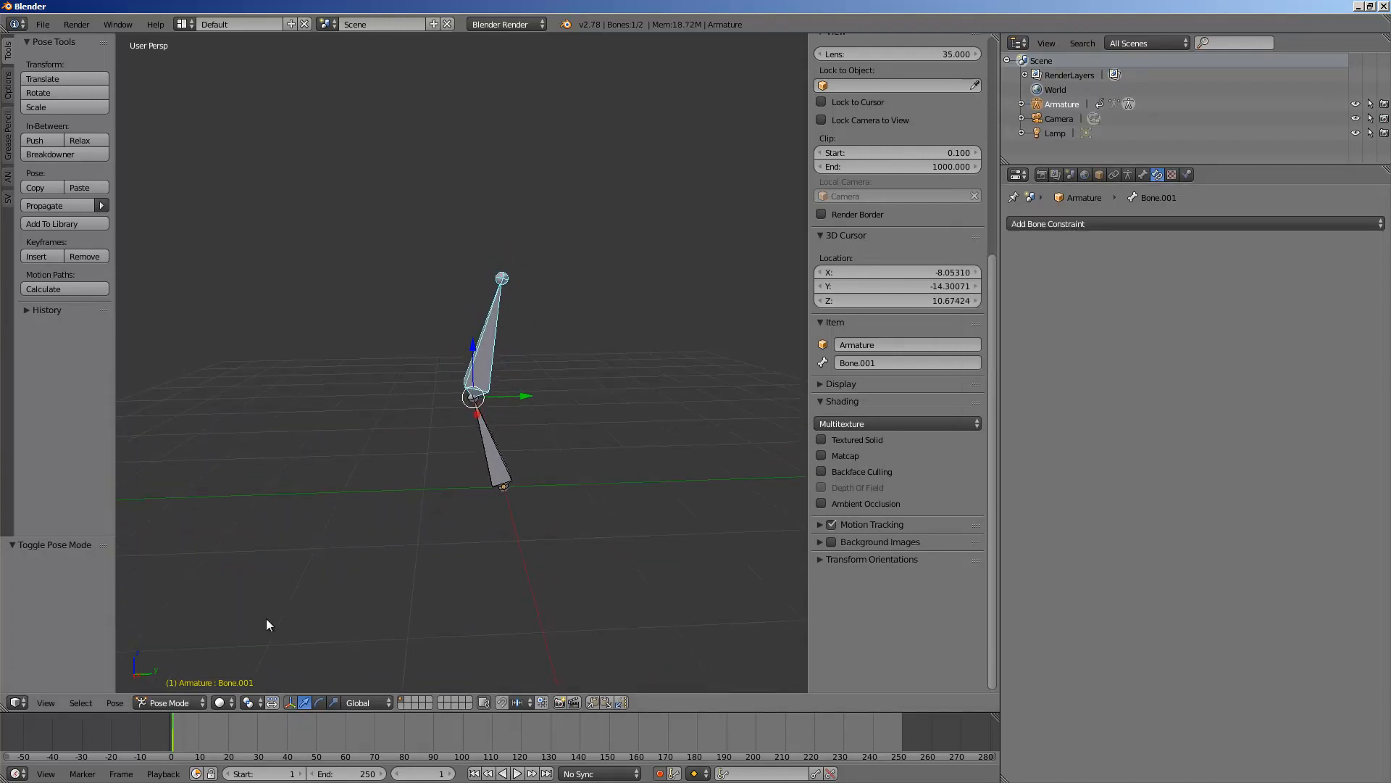
Switch the armature to Edit Mode and return it to Object Mode
{"action": "left_click", "coordinate": [219, 702]}
{"action": "left_click", "coordinate": [238, 659]}
{"action": "left_click", "coordinate": [178, 701]}
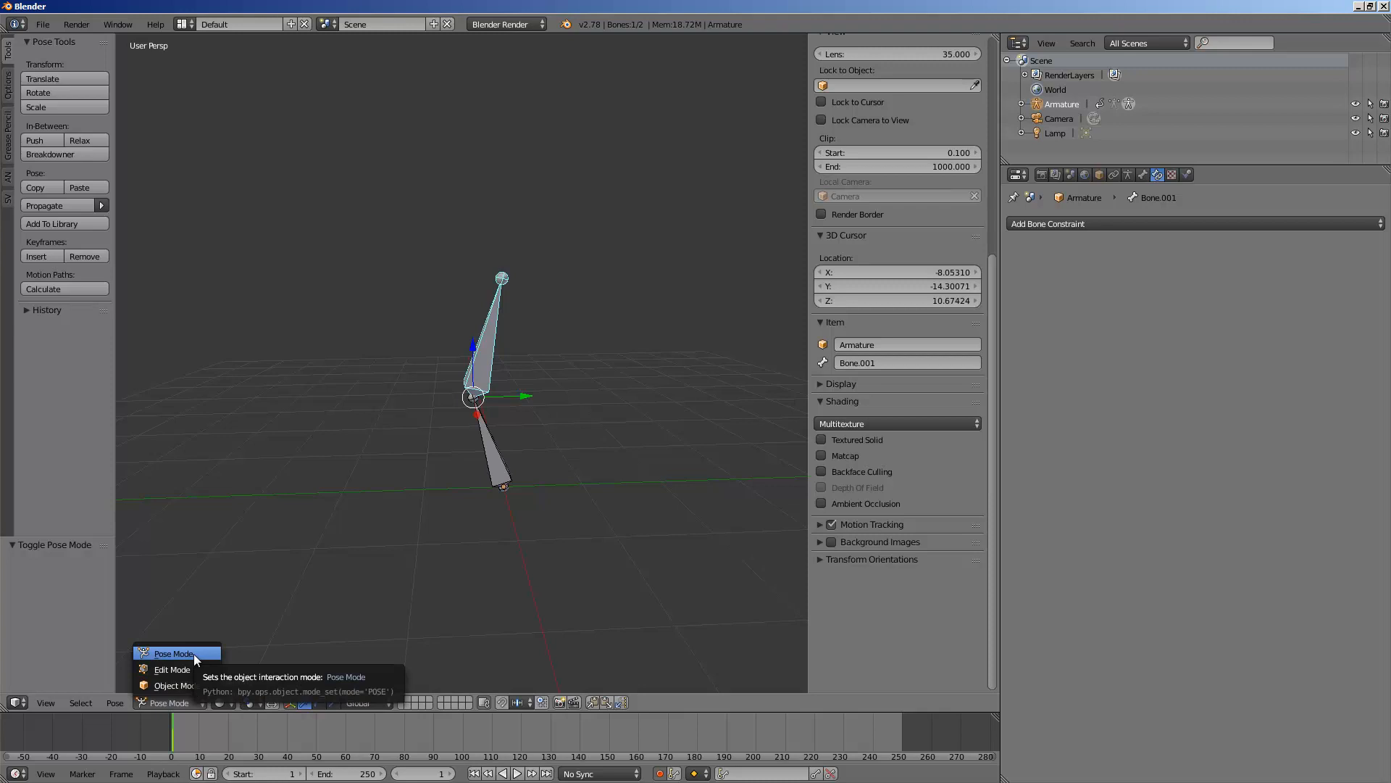
{"action": "left_click", "coordinate": [171, 669]}
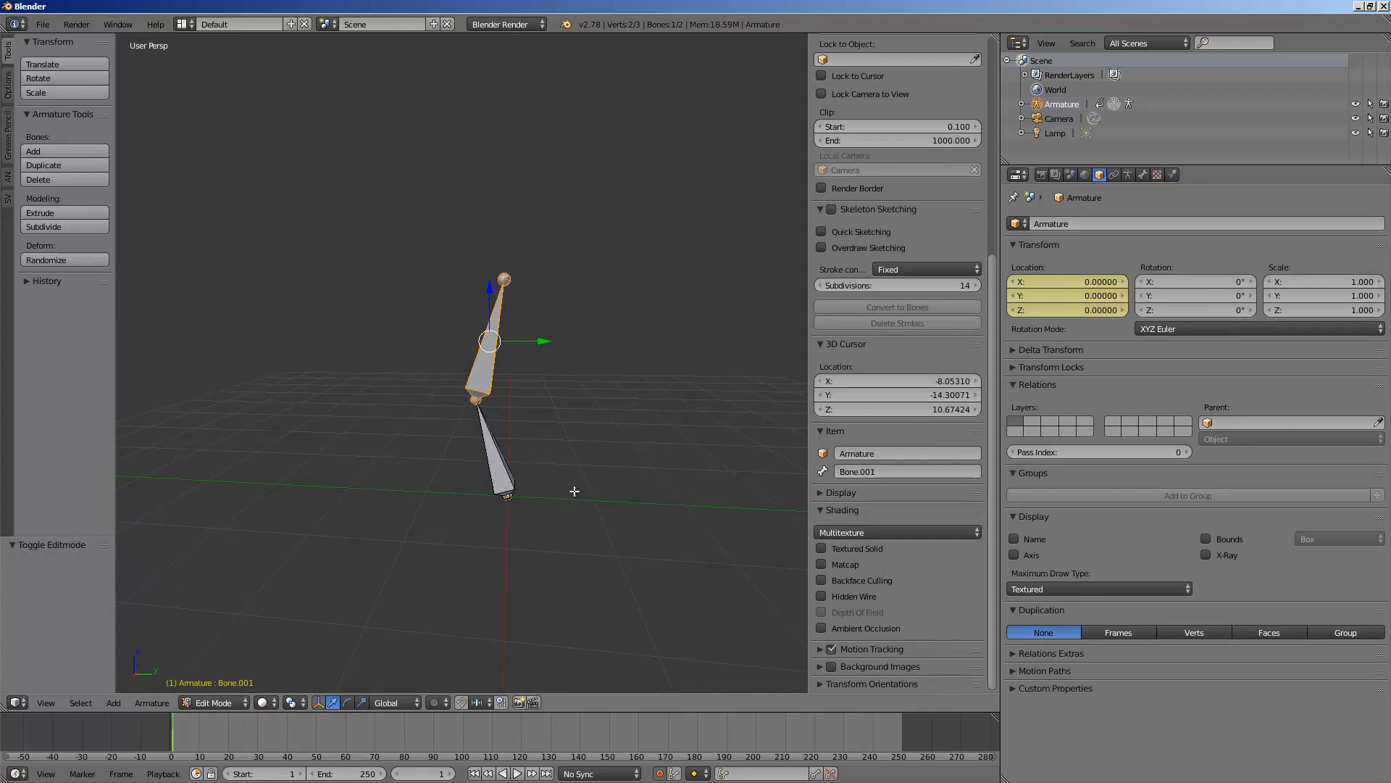
{"action": "left_click", "coordinate": [217, 702]}
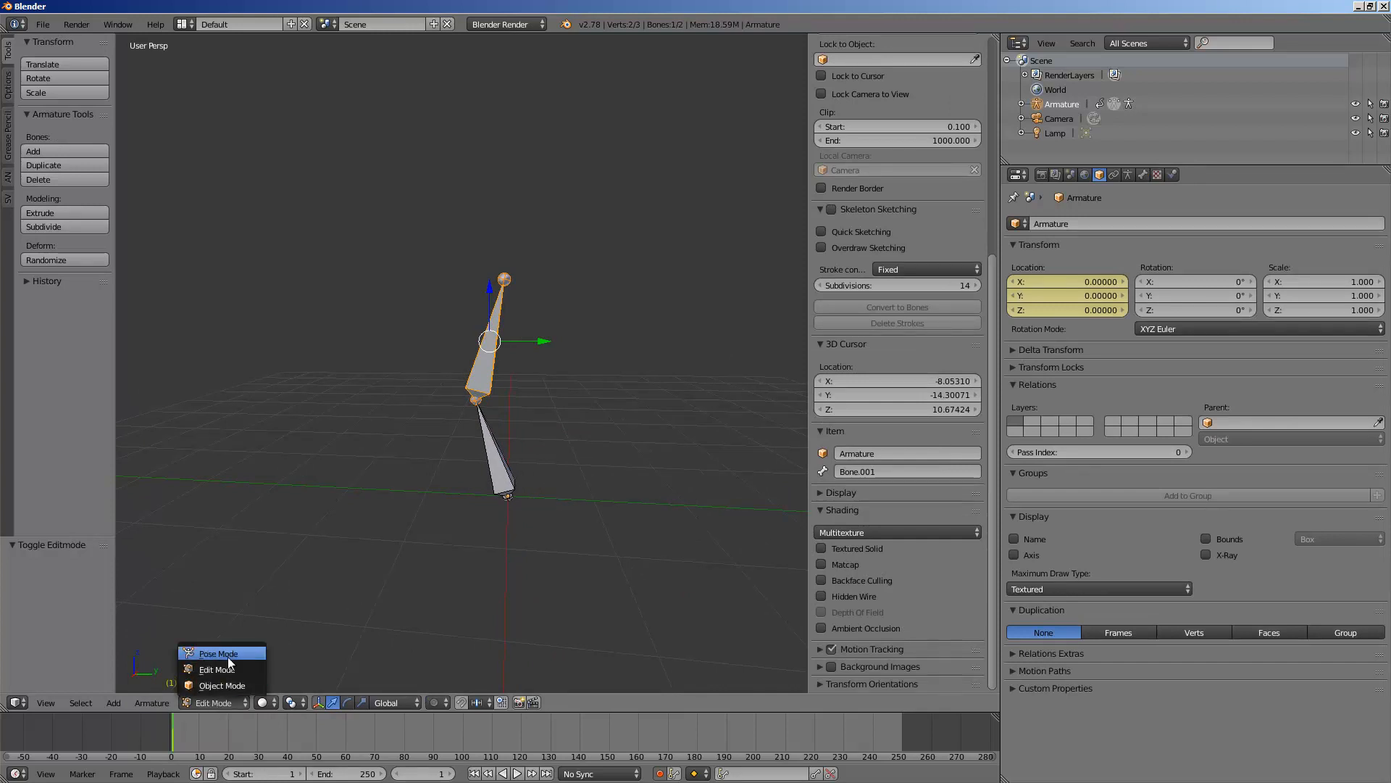
{"action": "left_click", "coordinate": [232, 684]}
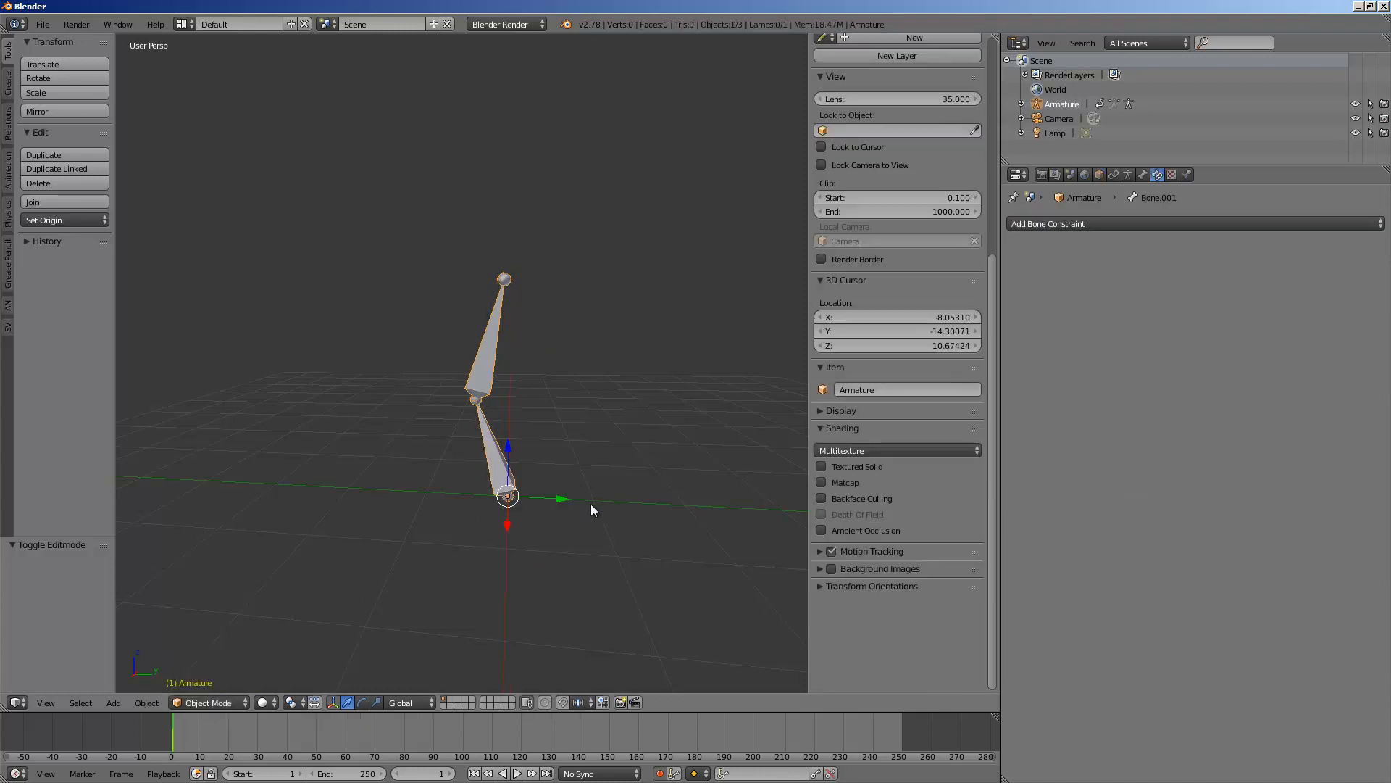
Sketch a grease pencil diagram beside the armature showing a bent two-bone chain, its joints, a separate bone above and an arrow
{"action": "mouse_move", "coordinate": [592, 503]}
{"action": "left_mouse_down"}
{"action": "mouse_move", "coordinate": [550, 395]}
{"action": "mouse_move", "coordinate": [589, 279]}
{"action": "mouse_move", "coordinate": [547, 395]}
{"action": "mouse_move", "coordinate": [551, 384]}
{"action": "left_mouse_up"}
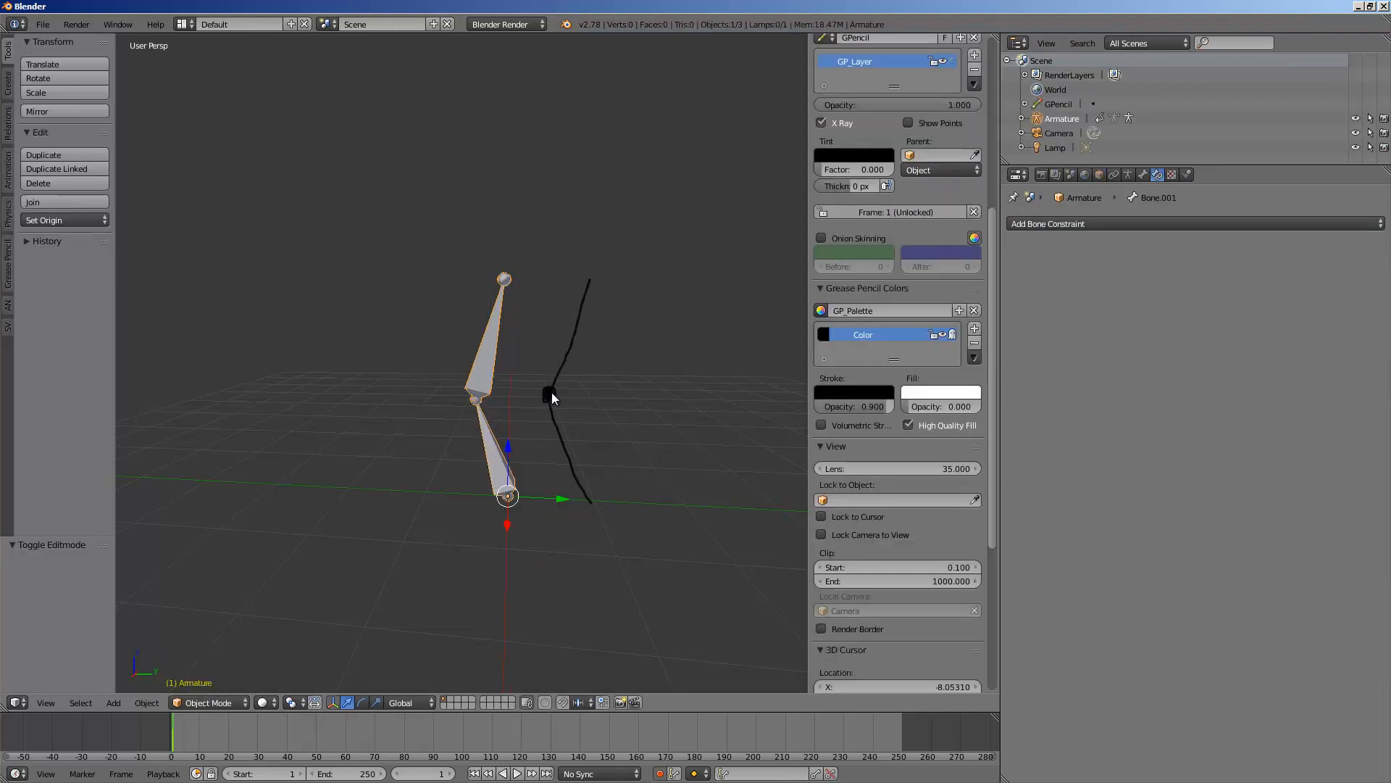
{"action": "left_click_drag", "start_coordinate": [591, 500], "coordinate": [590, 499]}
{"action": "mouse_move", "coordinate": [588, 282]}
{"action": "left_mouse_down"}
{"action": "mouse_move", "coordinate": [624, 264]}
{"action": "mouse_move", "coordinate": [620, 168]}
{"action": "left_mouse_up"}
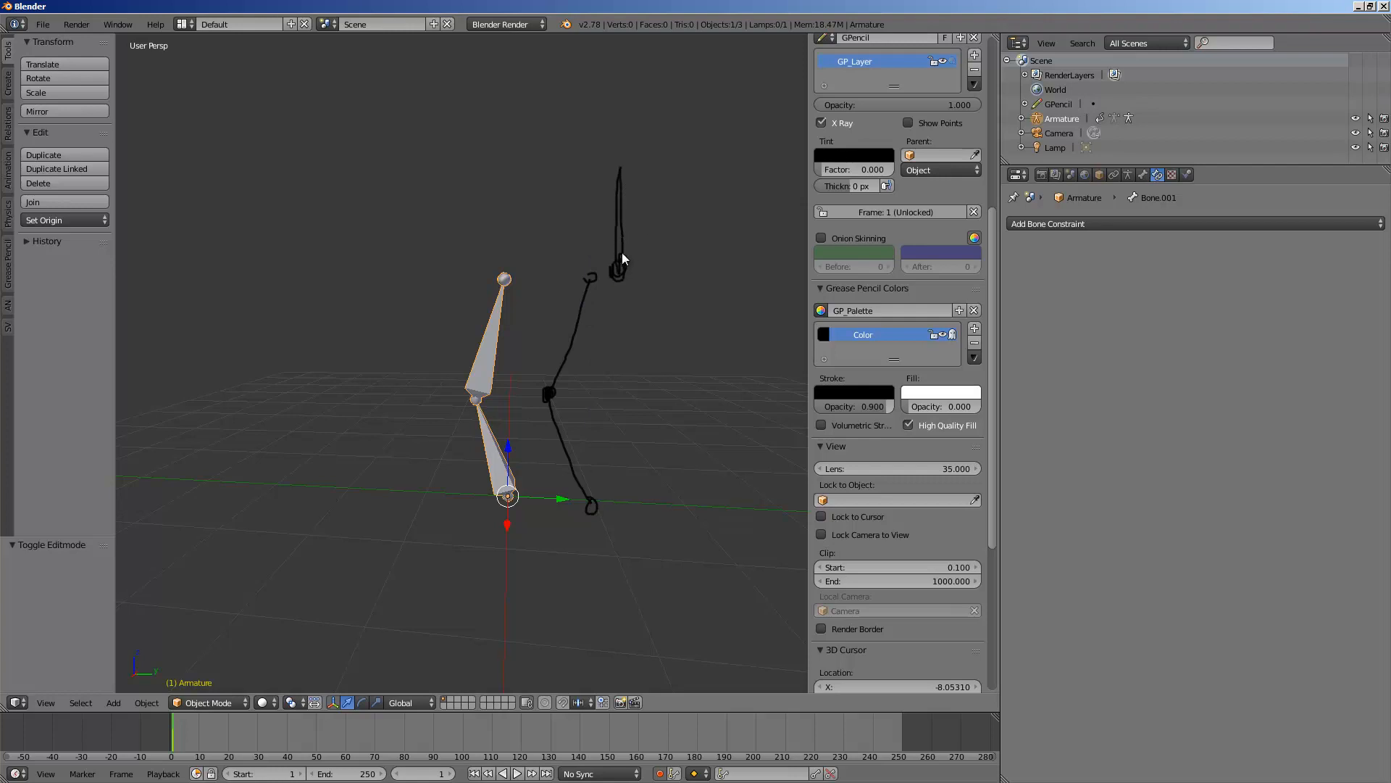
{"action": "left_click_drag", "start_coordinate": [621, 258], "coordinate": [622, 160]}
{"action": "mouse_move", "coordinate": [590, 244]}
{"action": "left_mouse_down"}
{"action": "mouse_move", "coordinate": [594, 262]}
{"action": "mouse_move", "coordinate": [603, 248]}
{"action": "left_mouse_up"}
Enter Edit Mode and extrude a new bone about 0.6 units up along Z from the chain's top tip
{"action": "mouse_move", "coordinate": [498, 308]}
{"action": "middle_mouse_down"}
{"action": "mouse_move", "coordinate": [555, 294]}
{"action": "mouse_move", "coordinate": [463, 304]}
{"action": "mouse_move", "coordinate": [522, 320]}
{"action": "mouse_move", "coordinate": [496, 329]}
{"action": "middle_mouse_up"}
{"action": "left_click", "coordinate": [209, 702]}
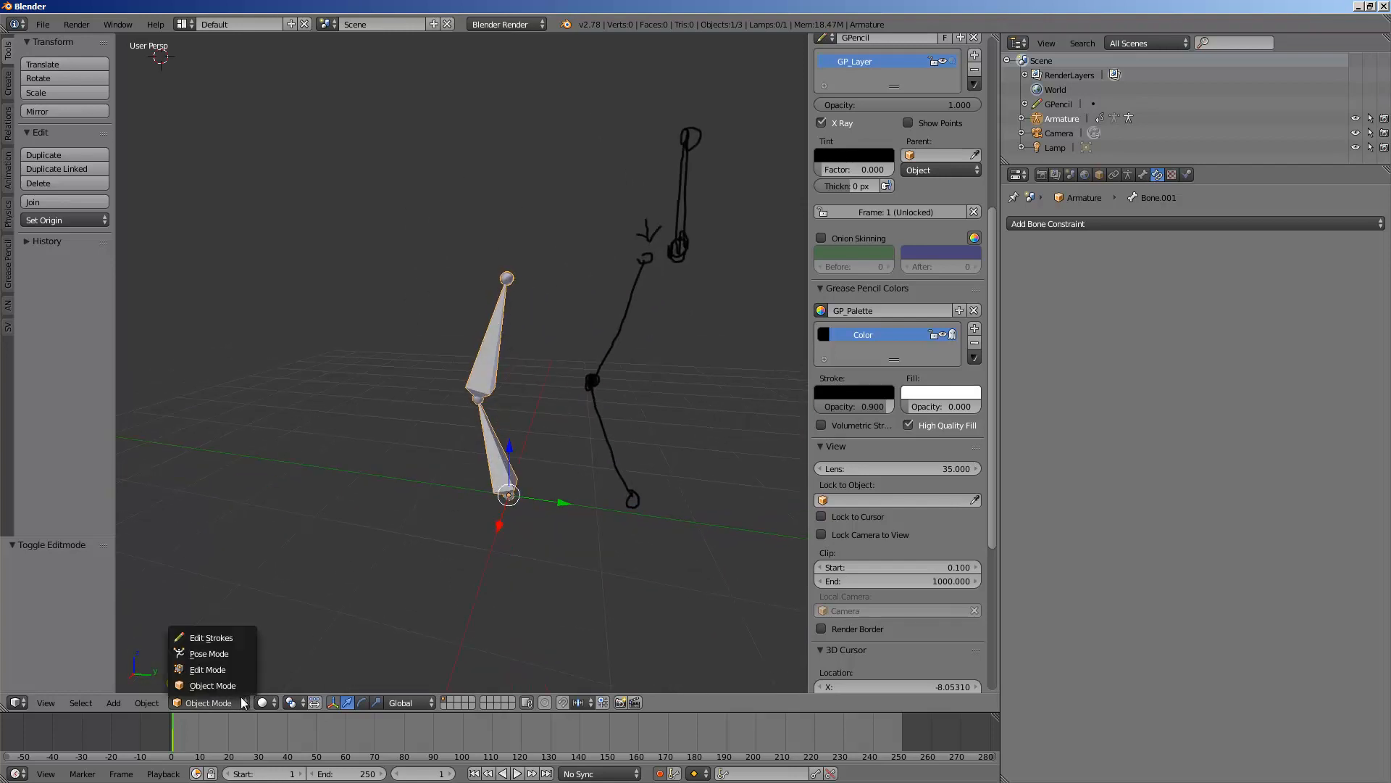
{"action": "left_click", "coordinate": [210, 649]}
{"action": "middle_click_drag", "start_coordinate": [437, 414], "coordinate": [476, 308]}
{"action": "left_click", "coordinate": [186, 700]}
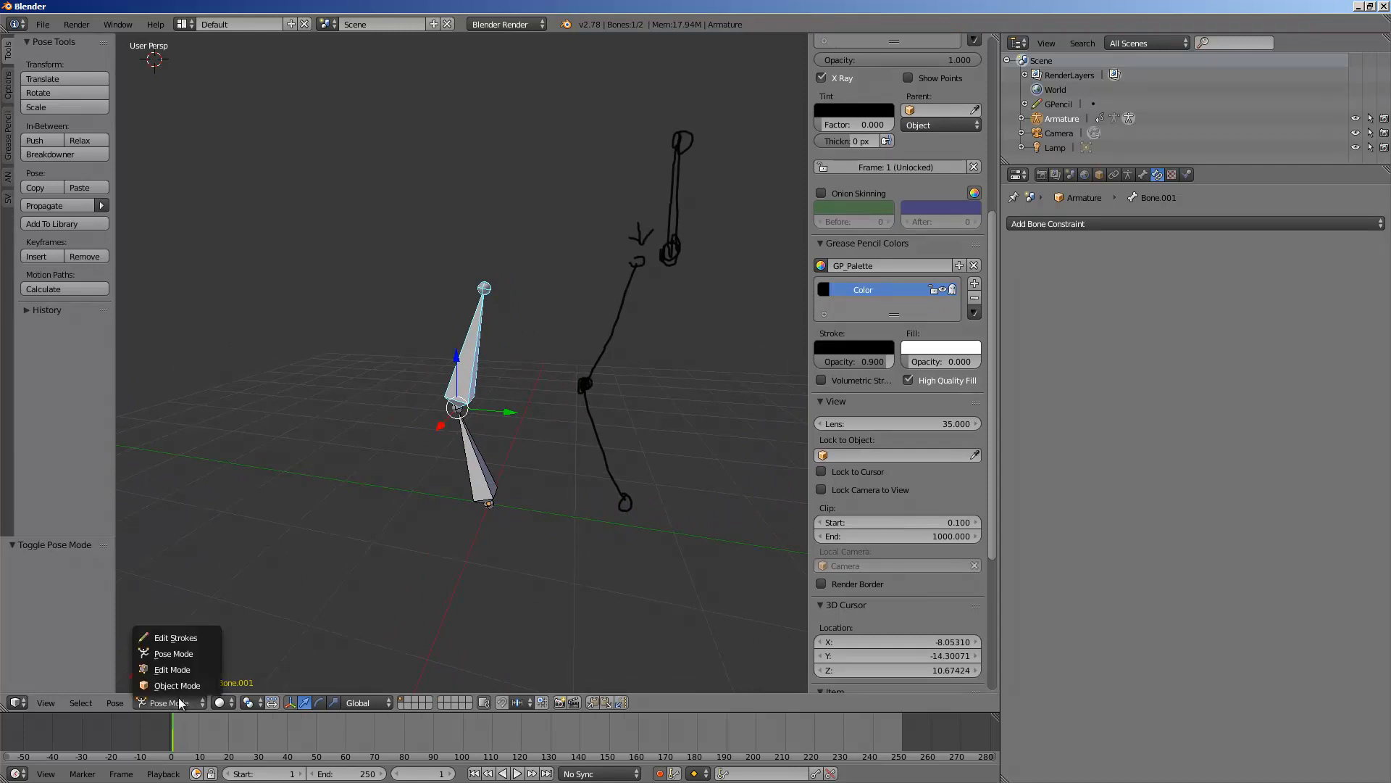
{"action": "left_click", "coordinate": [196, 669]}
{"action": "right_click", "coordinate": [484, 288]}
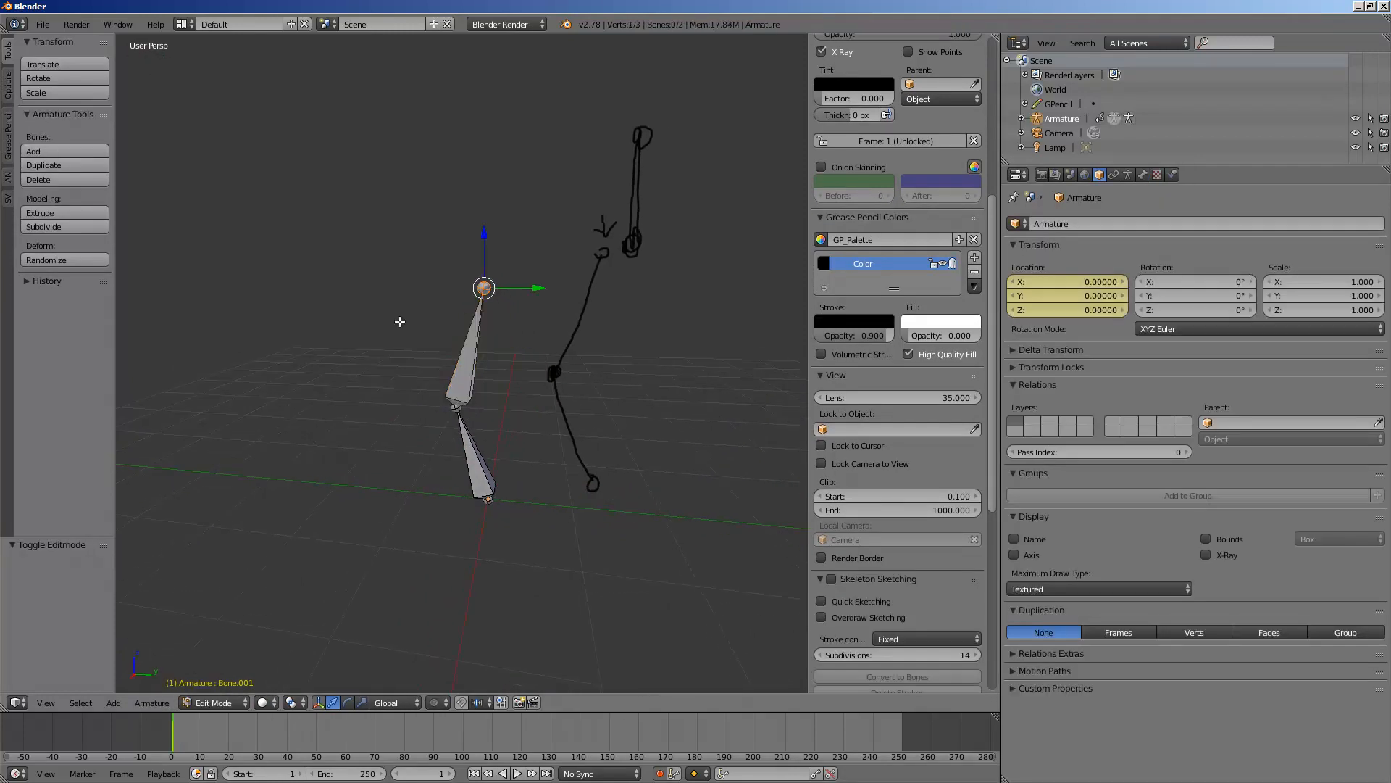
{"action": "mouse_move", "coordinate": [400, 320]}
{"action": "middle_mouse_down"}
{"action": "mouse_move", "coordinate": [581, 320]}
{"action": "mouse_move", "coordinate": [461, 320]}
{"action": "middle_mouse_up"}
{"action": "key", "text": "e"}
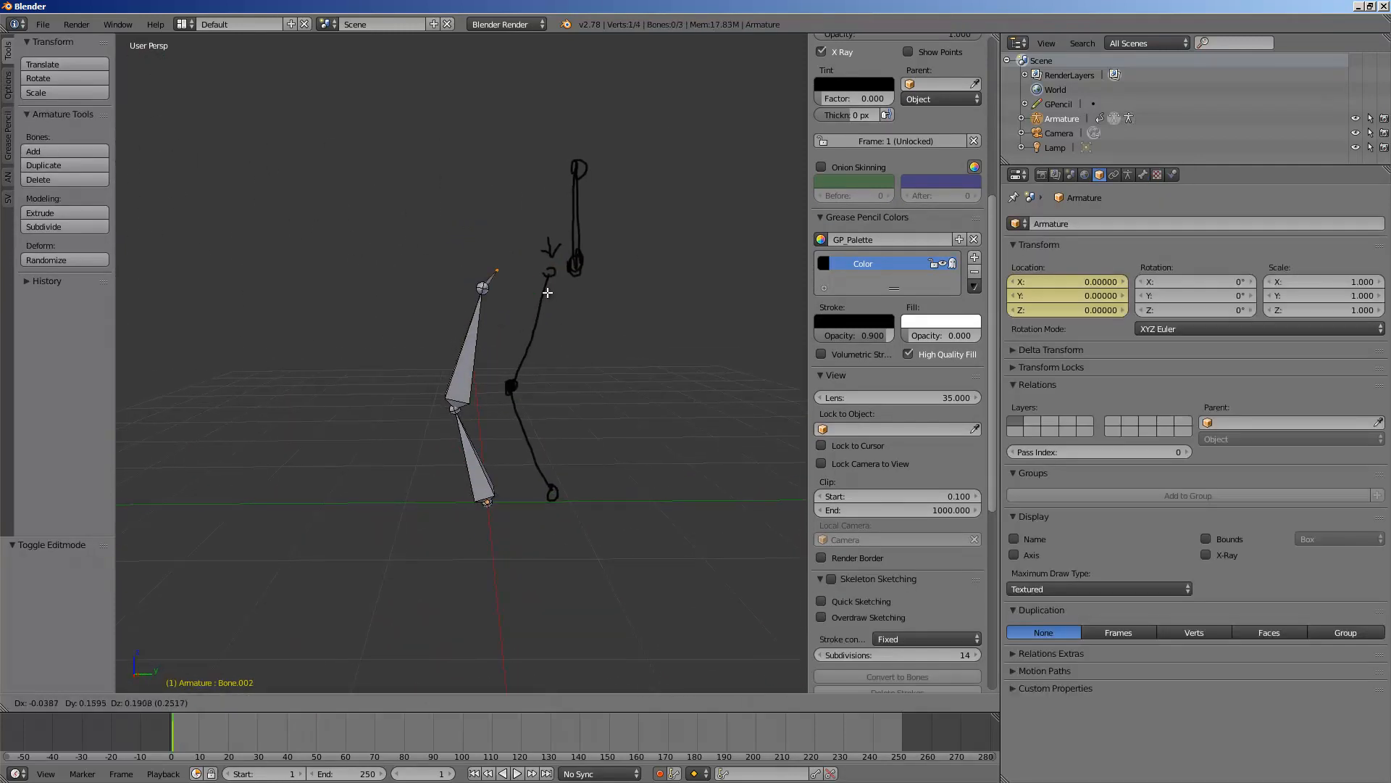
{"action": "key", "text": "z"}
{"action": "left_click", "coordinate": [543, 251]}
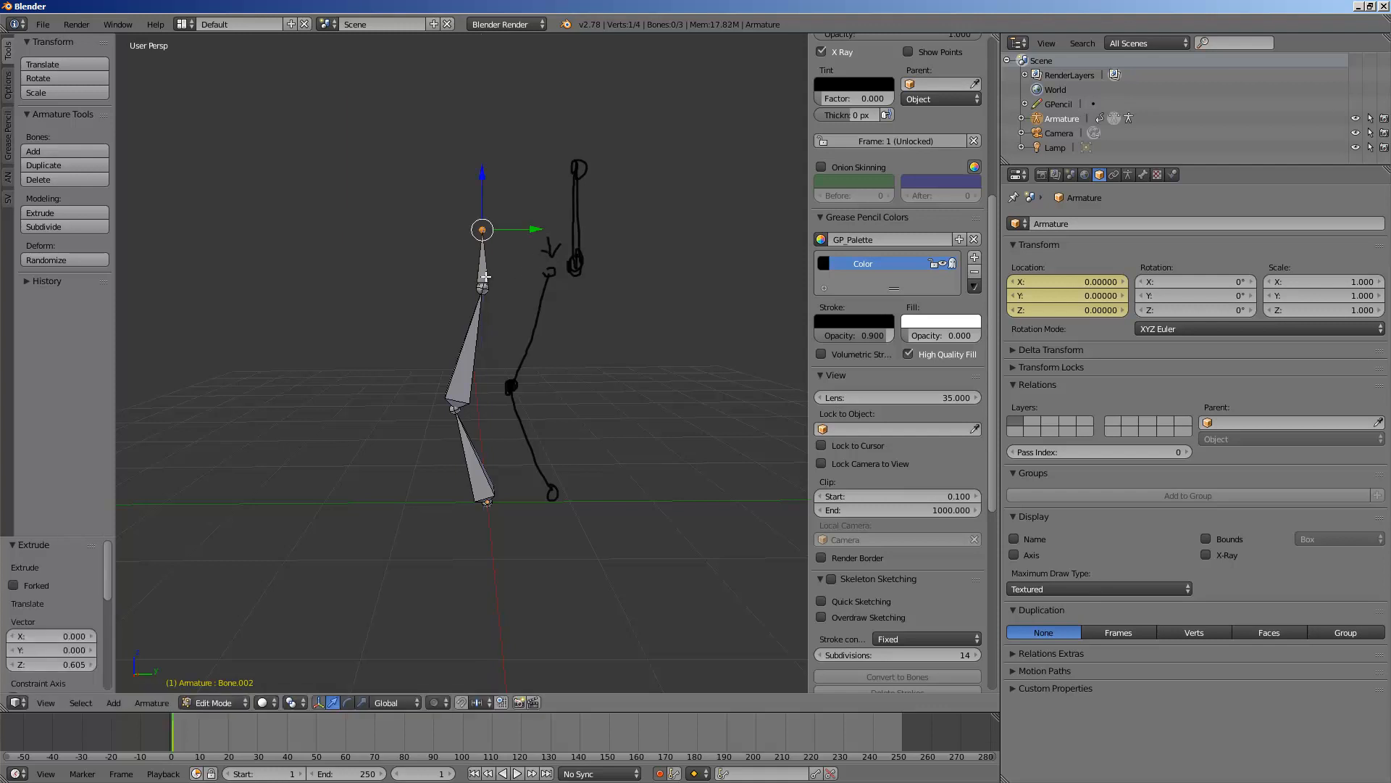
Extrude a bone from the chain's middle joint about -0.56 units along the global Y axis
{"action": "mouse_move", "coordinate": [547, 265]}
{"action": "middle_mouse_down"}
{"action": "mouse_move", "coordinate": [556, 285]}
{"action": "mouse_move", "coordinate": [537, 289]}
{"action": "mouse_move", "coordinate": [482, 384]}
{"action": "mouse_move", "coordinate": [523, 388]}
{"action": "middle_mouse_up"}
{"action": "right_click", "coordinate": [458, 407]}
{"action": "key", "text": "e"}
{"action": "key", "text": "y"}
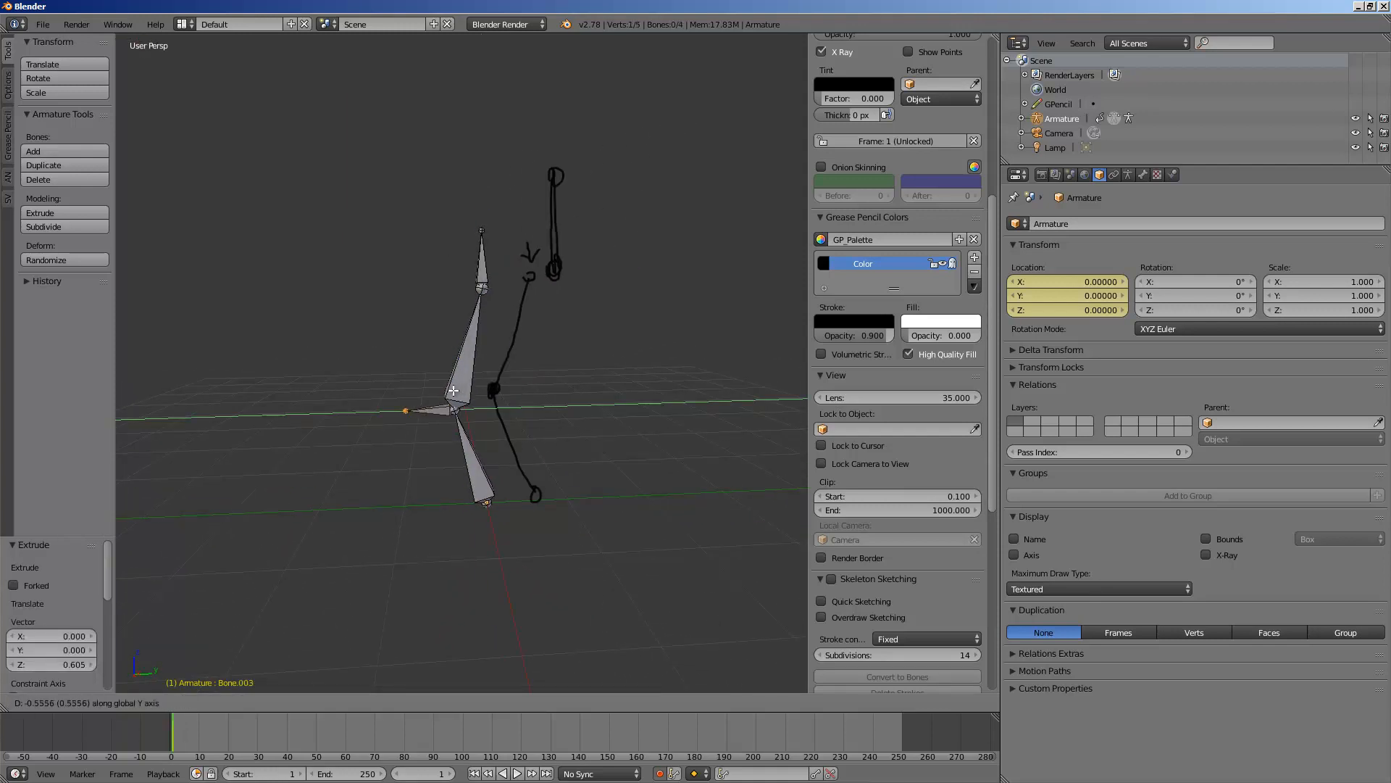
{"action": "left_click", "coordinate": [455, 392]}
Select the short top bone and turn off its Connected option to detach it from its parent bone
{"action": "middle_click_drag", "start_coordinate": [434, 392], "coordinate": [426, 400]}
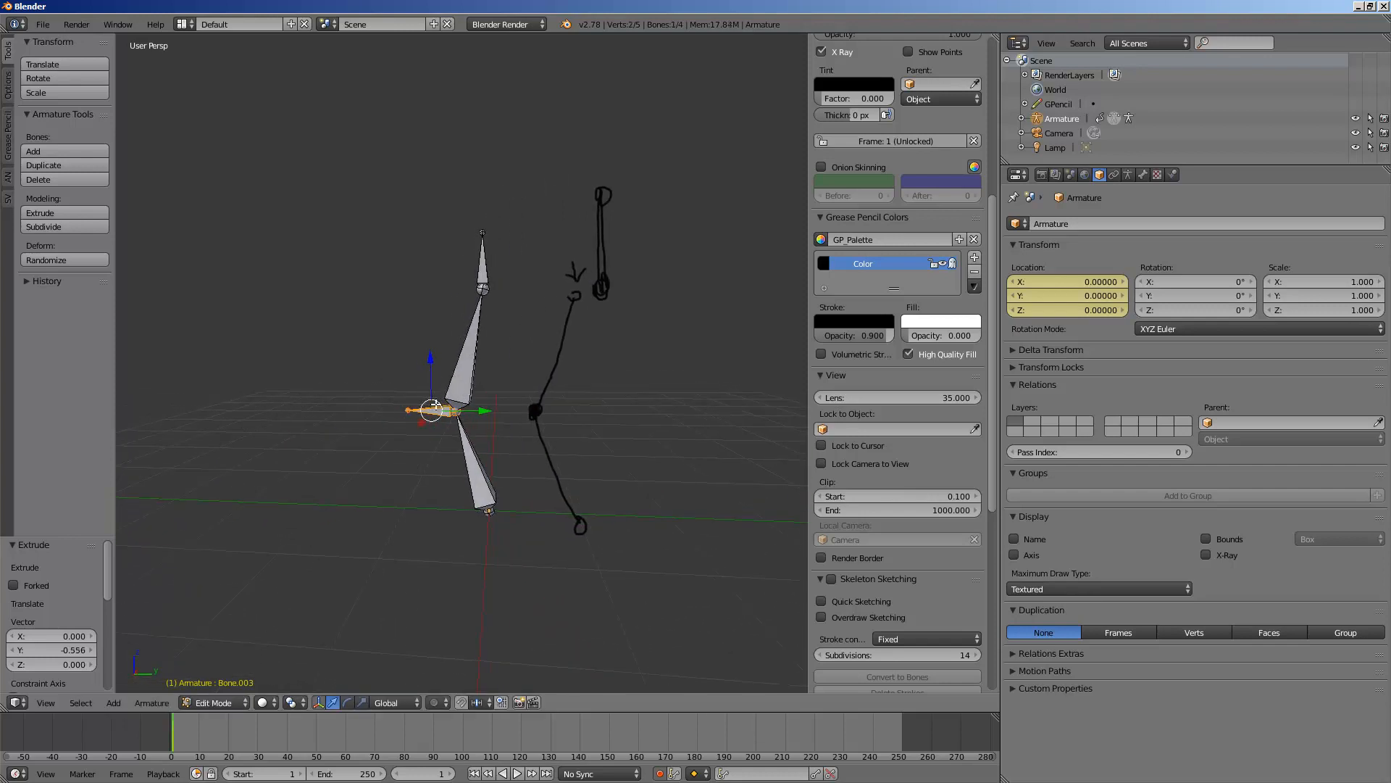
{"action": "right_click", "coordinate": [487, 265]}
{"action": "middle_click_drag", "start_coordinate": [518, 280], "coordinate": [485, 379]}
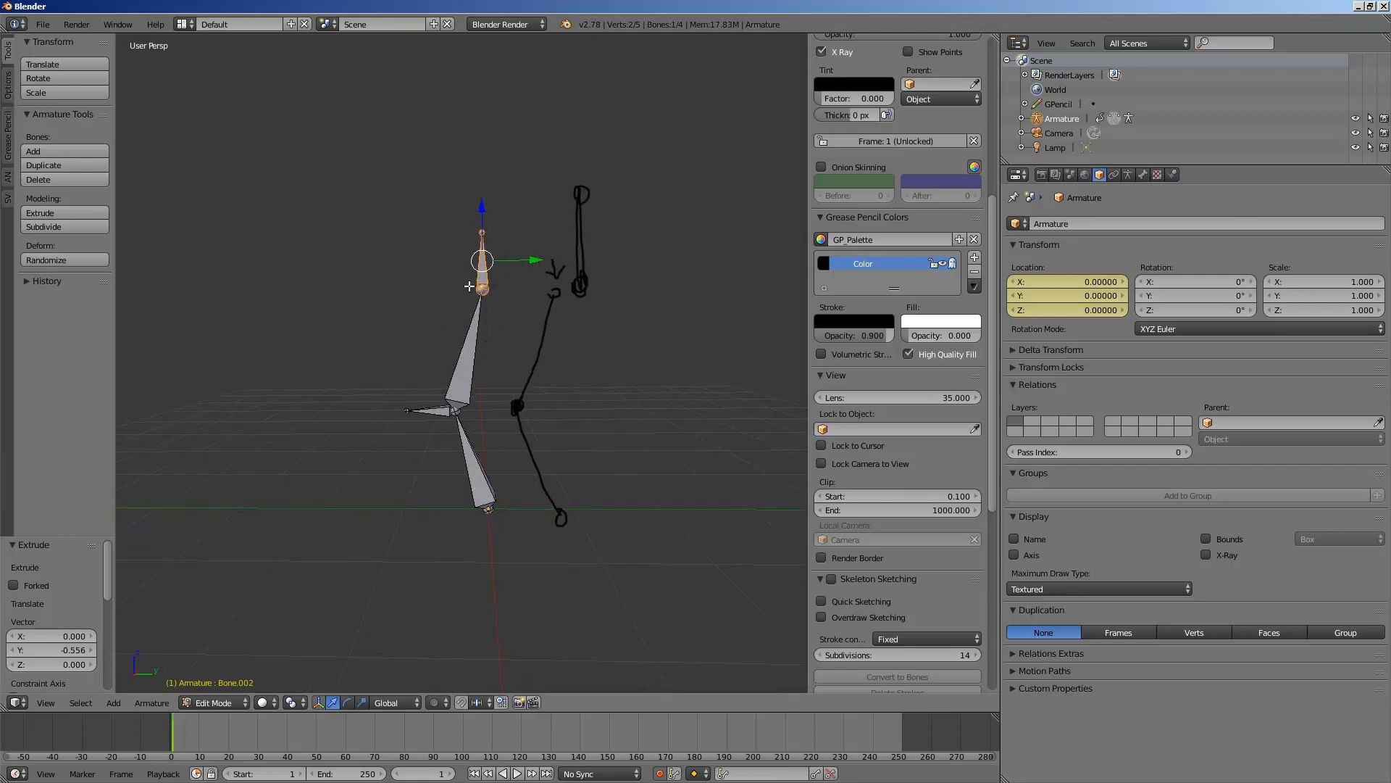
{"action": "right_click", "coordinate": [493, 508]}
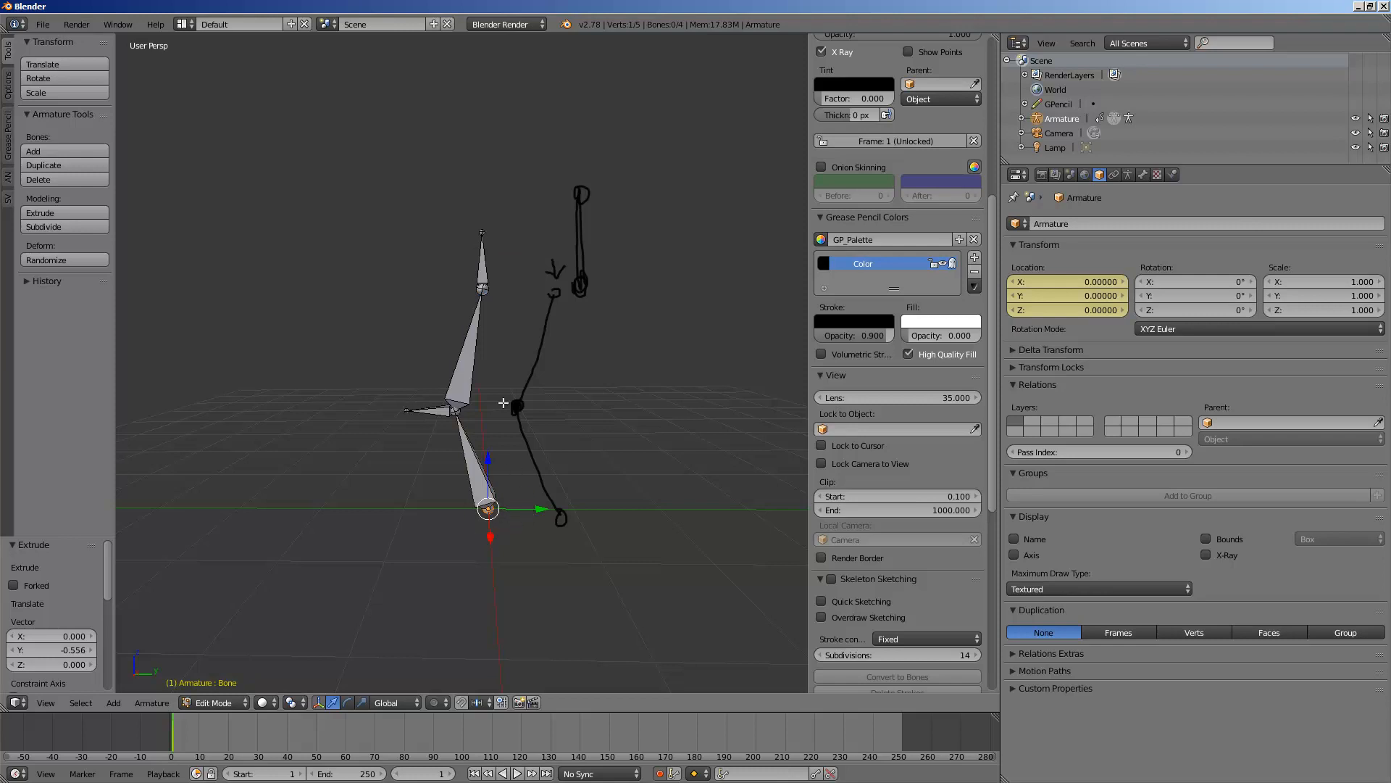
{"action": "right_click", "coordinate": [440, 403]}
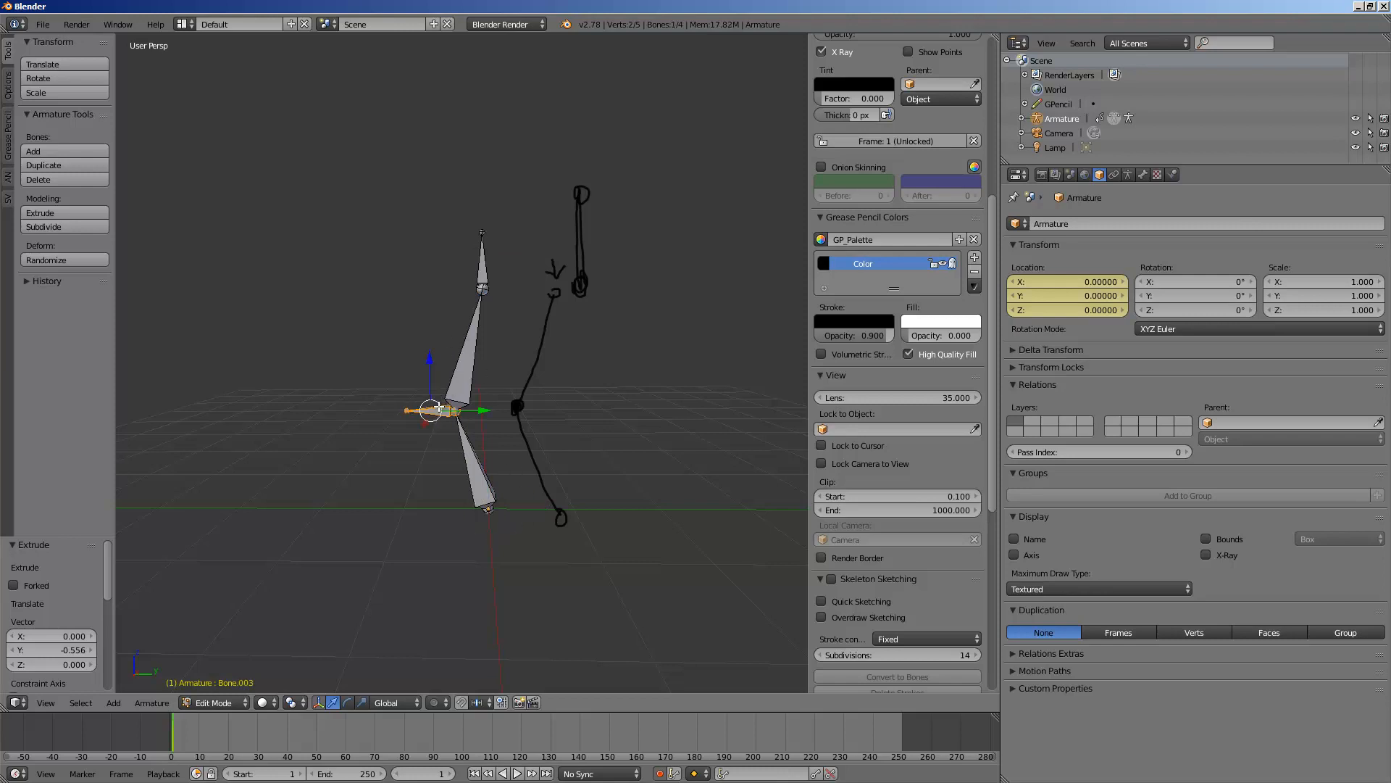
{"action": "right_click", "coordinate": [479, 275]}
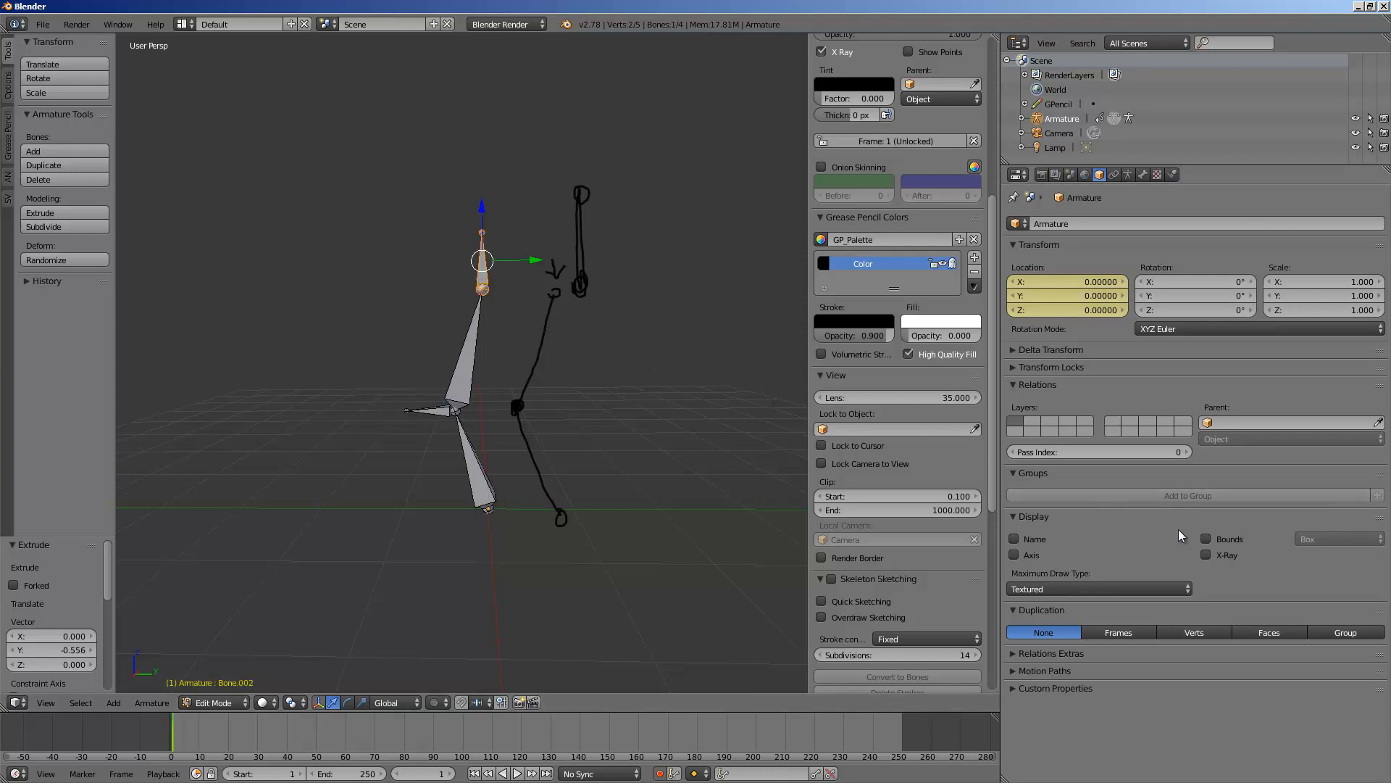
{"action": "left_click", "coordinate": [1129, 174]}
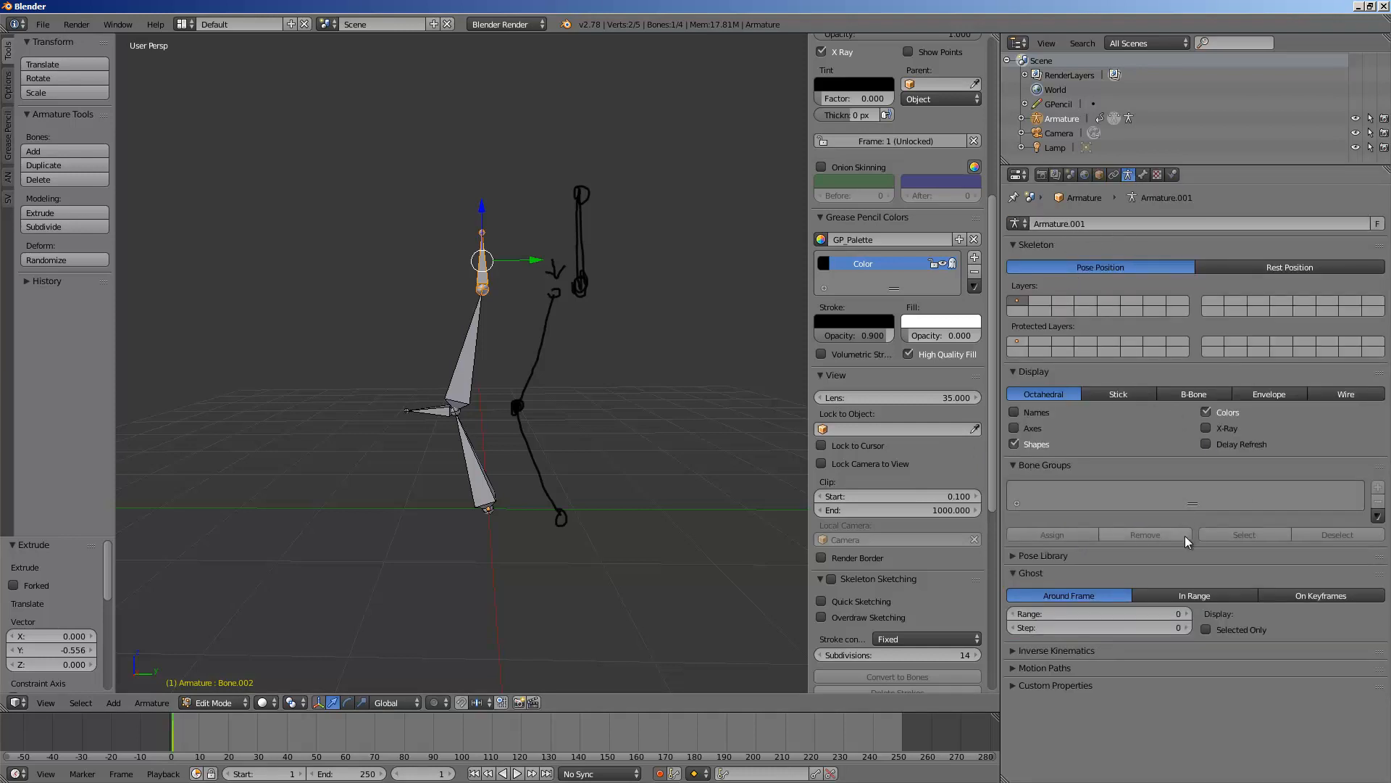
{"action": "left_click", "coordinate": [1143, 174]}
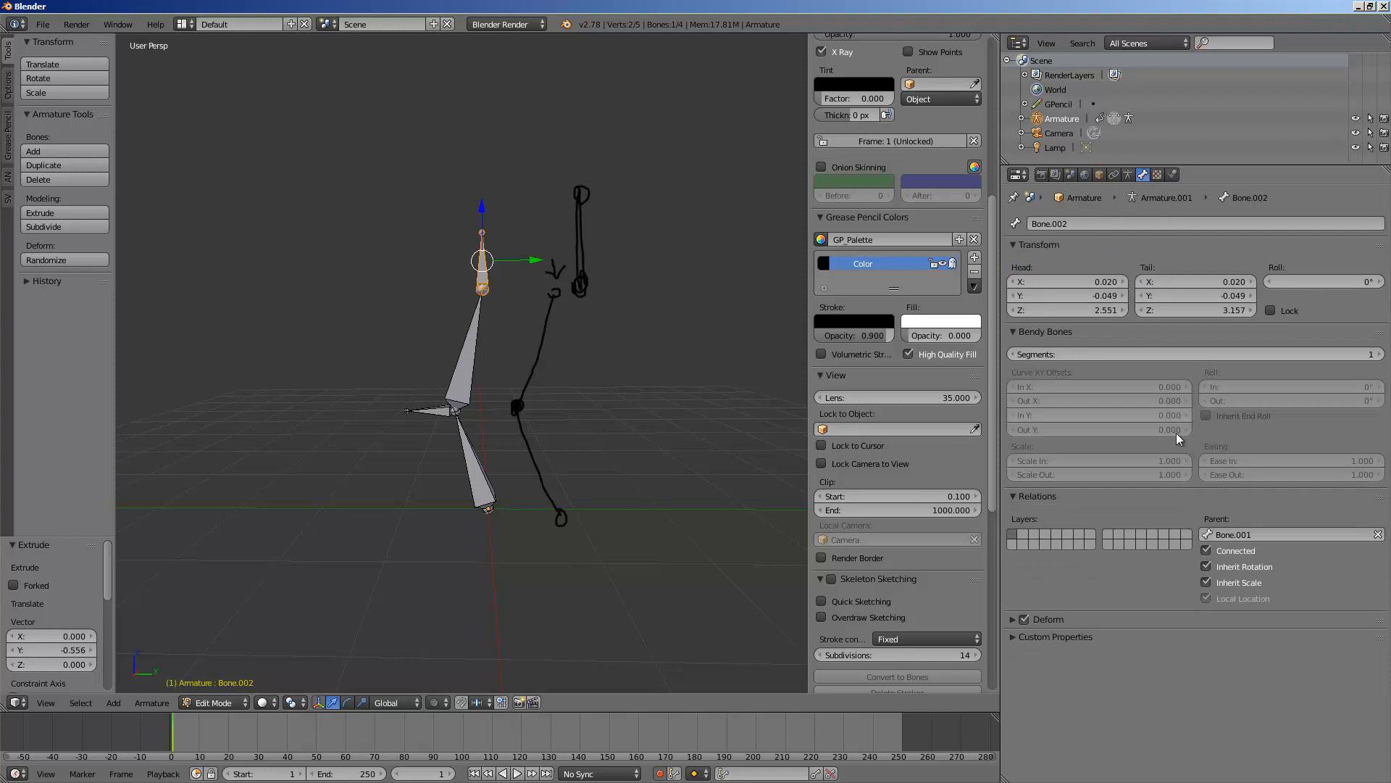
{"action": "left_click", "coordinate": [1242, 553]}
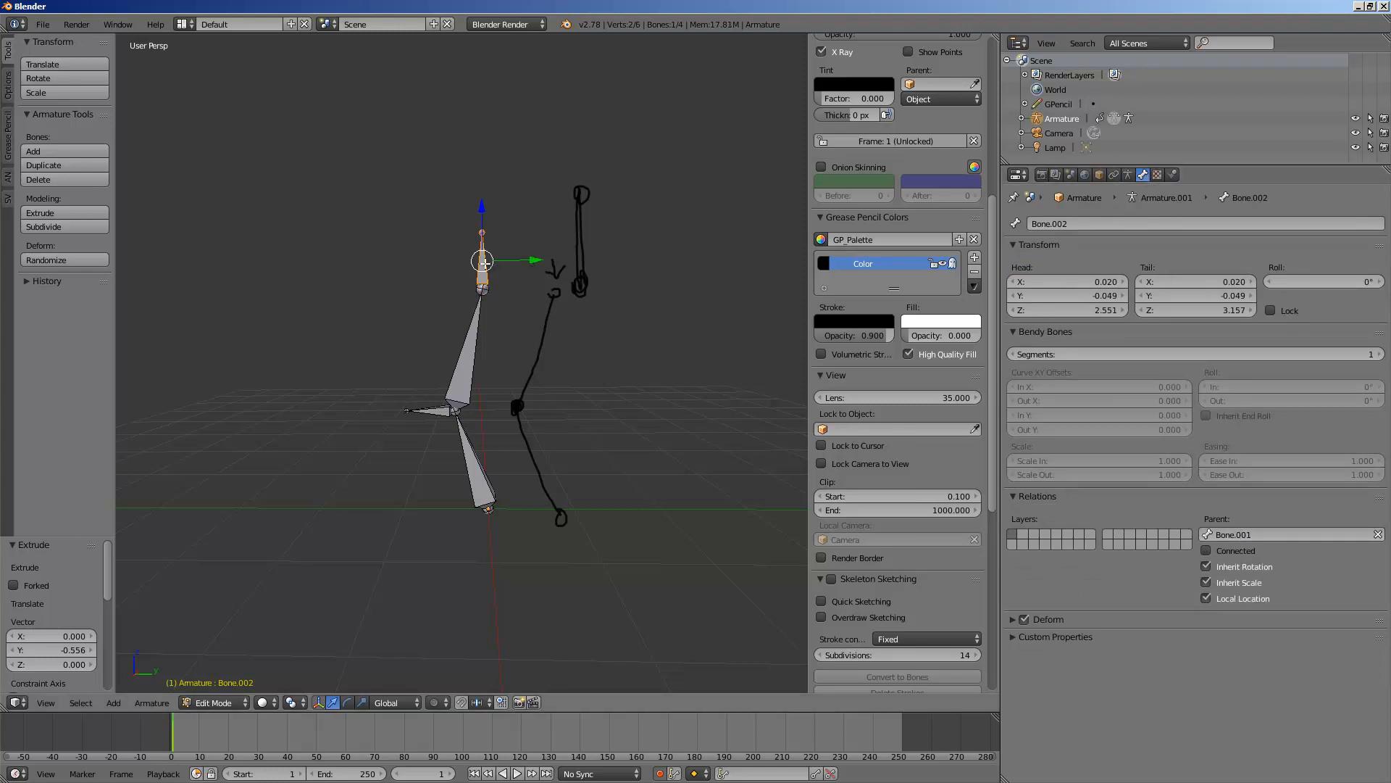
Select the short horizontal bone at the chain's middle joint and turn off its Connected option
{"action": "key", "text": "g"}
{"action": "key", "text": "Escape"}
{"action": "right_click", "coordinate": [442, 410]}
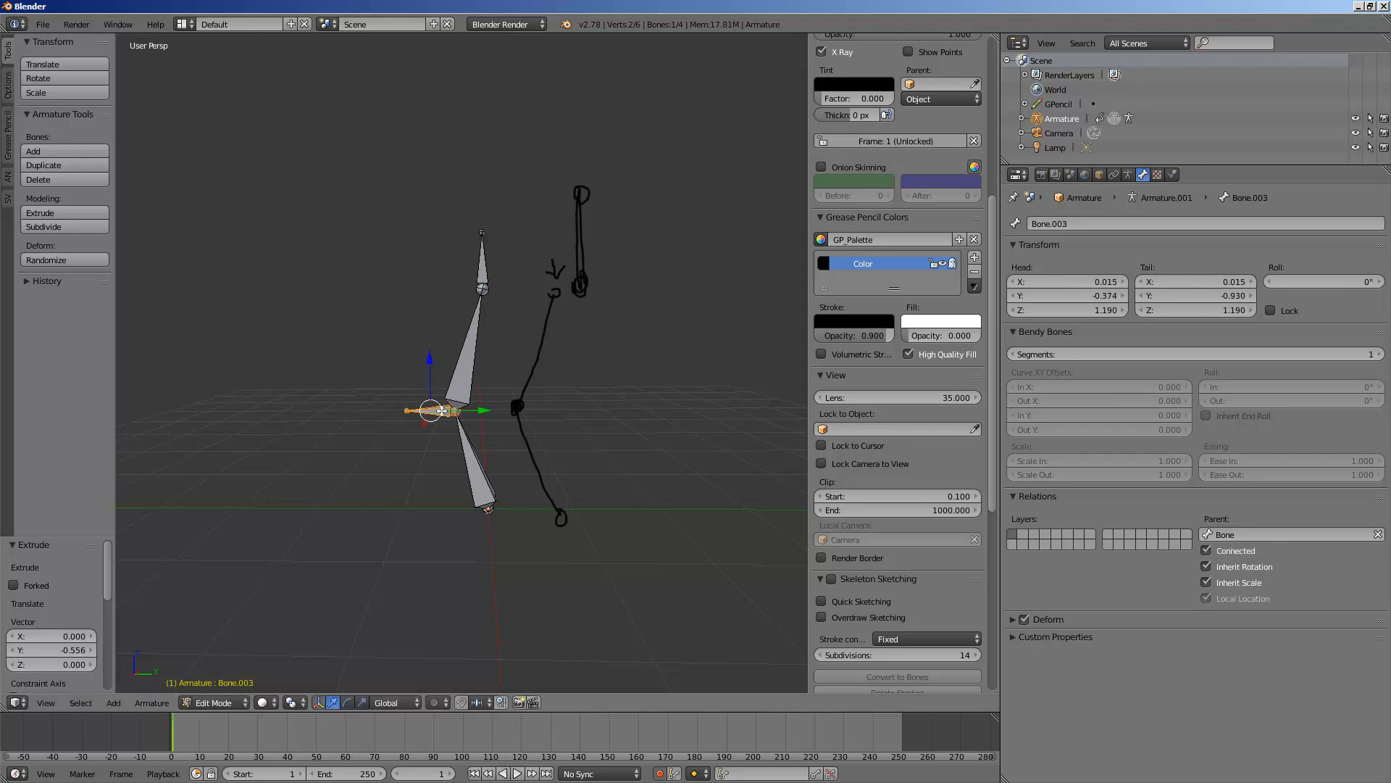
{"action": "left_click", "coordinate": [1207, 551]}
{"action": "middle_click_drag", "start_coordinate": [587, 454], "coordinate": [494, 338]}
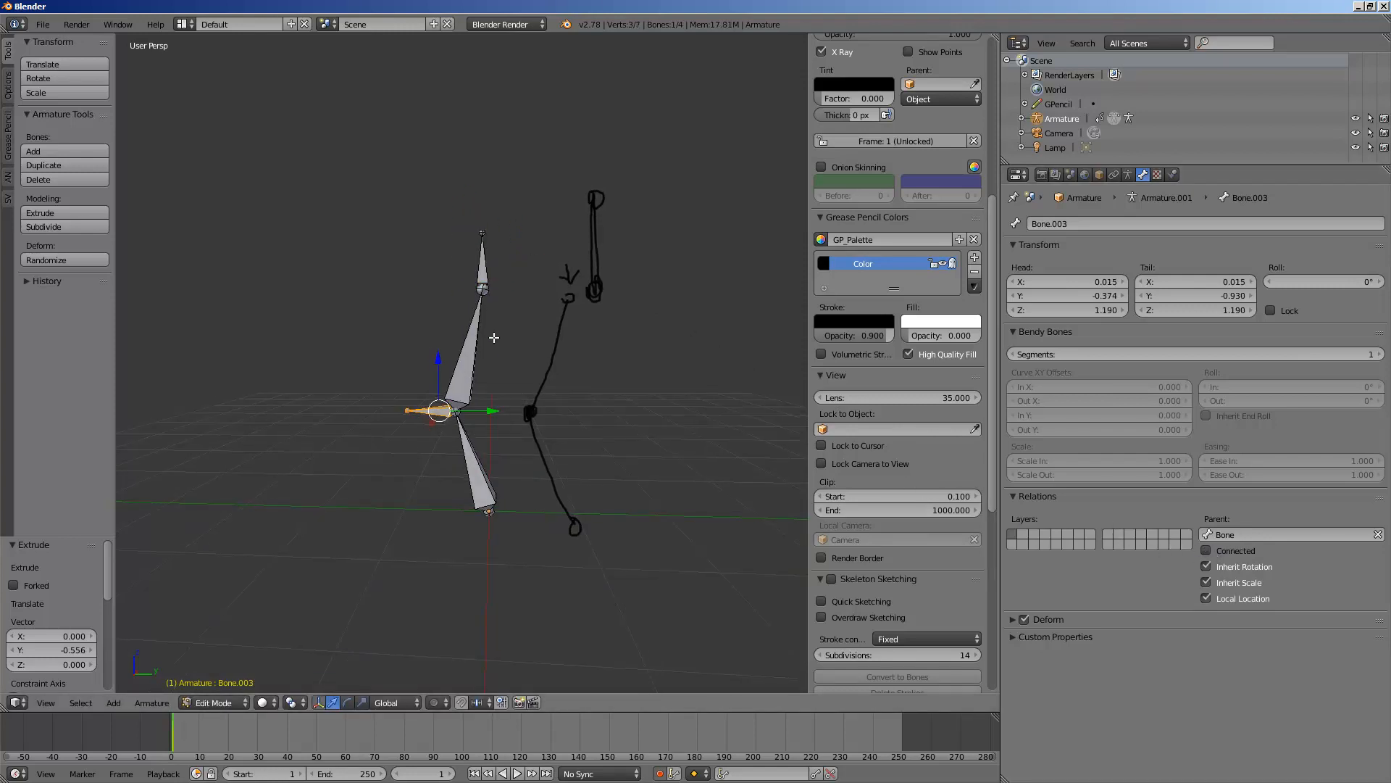
Try rotating the upper chain bone and moving the short top bone to test the armature's connections
{"action": "right_click", "coordinate": [482, 290]}
{"action": "right_click", "coordinate": [476, 341]}
{"action": "key", "text": "r"}
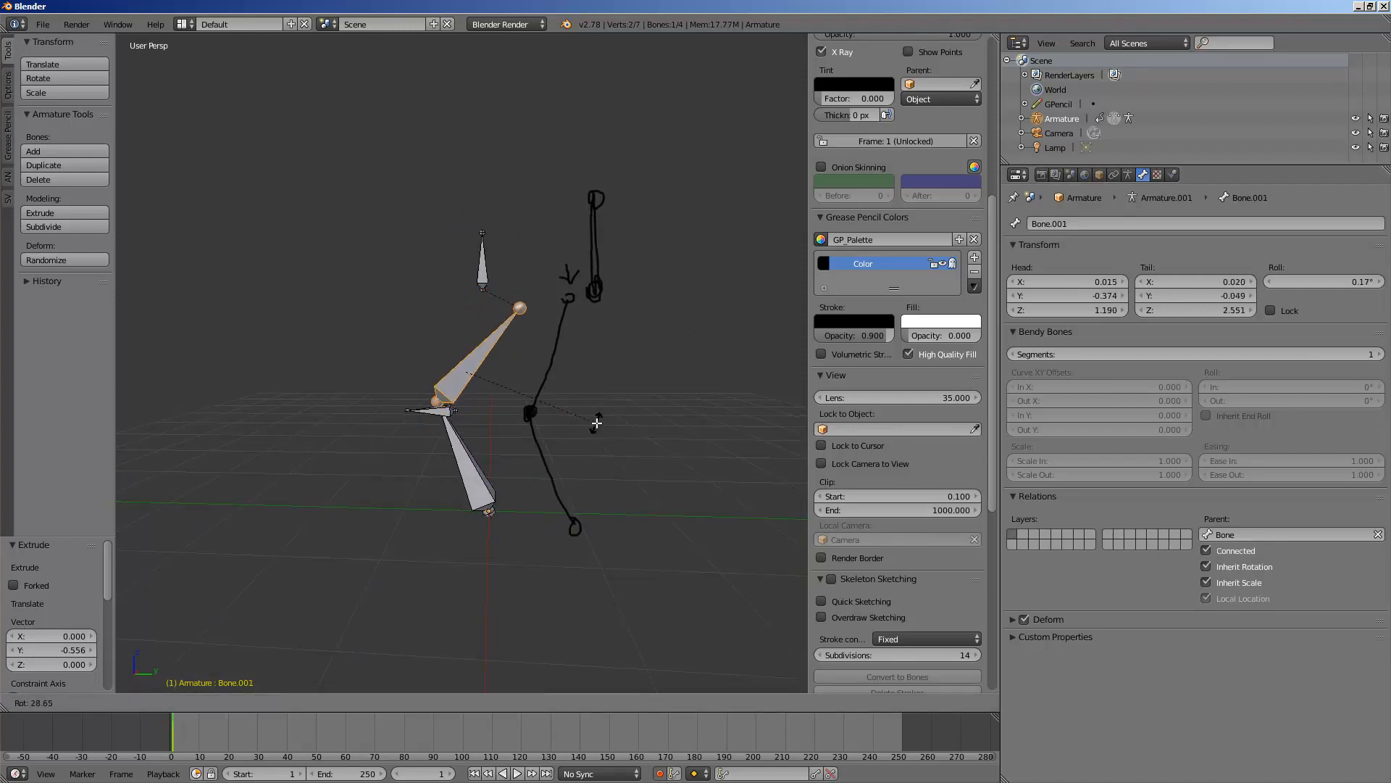
{"action": "key", "text": "Escape"}
{"action": "right_click", "coordinate": [482, 261]}
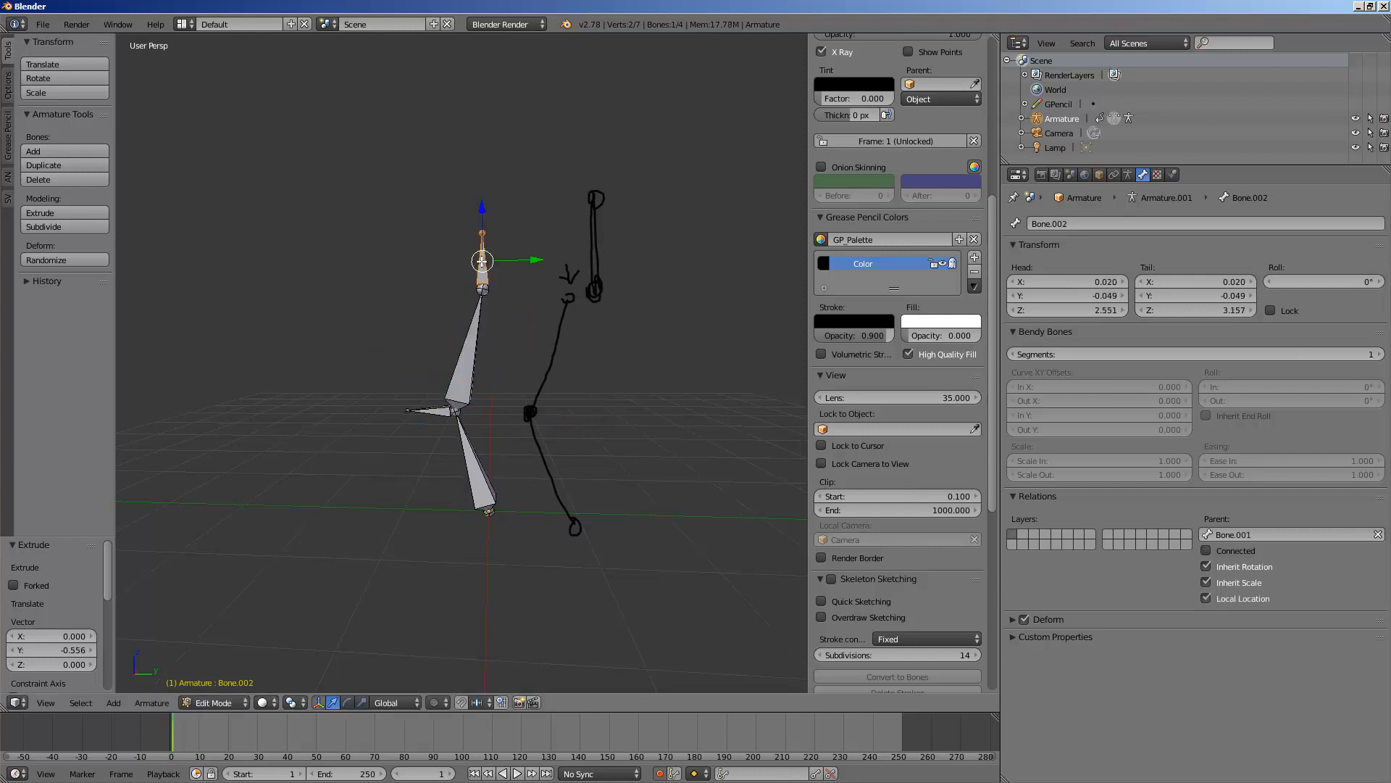
{"action": "key", "text": "g"}
{"action": "right_click", "coordinate": [556, 212]}
{"action": "middle_click_drag", "start_coordinate": [502, 254], "coordinate": [533, 270]}
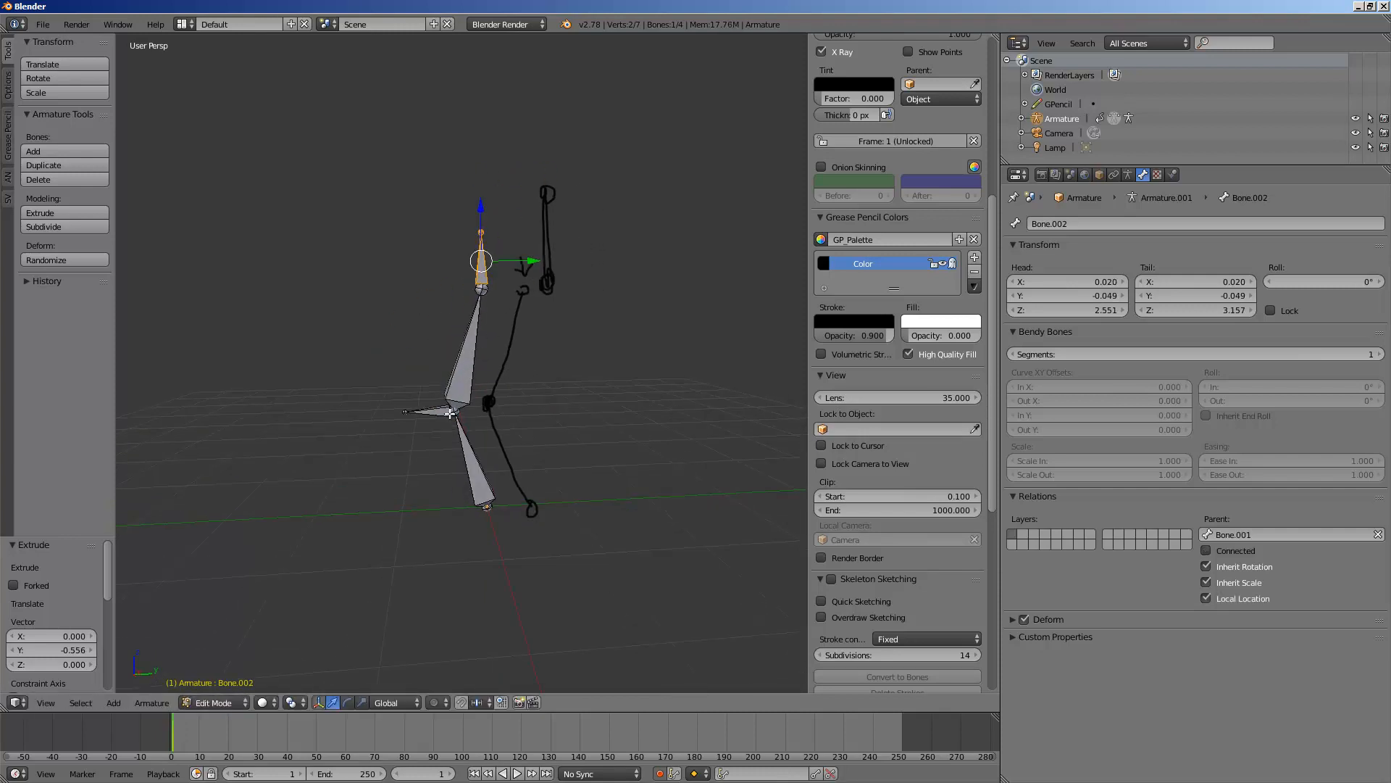
Switch the armature to Pose Mode and select the upper bone of the chain
{"action": "left_click", "coordinate": [214, 703]}
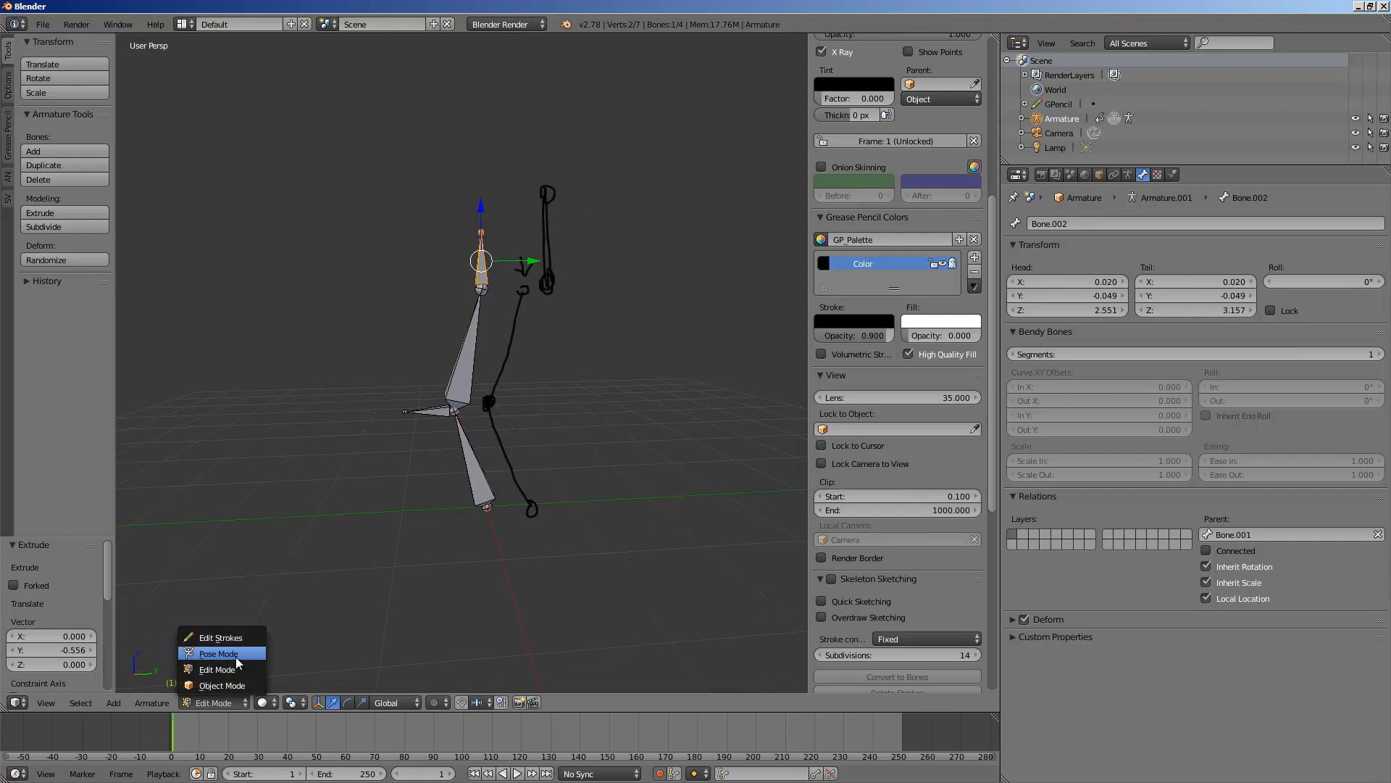
{"action": "left_click", "coordinate": [232, 656]}
{"action": "right_click", "coordinate": [462, 363]}
{"action": "middle_click_drag", "start_coordinate": [462, 363], "coordinate": [474, 424]}
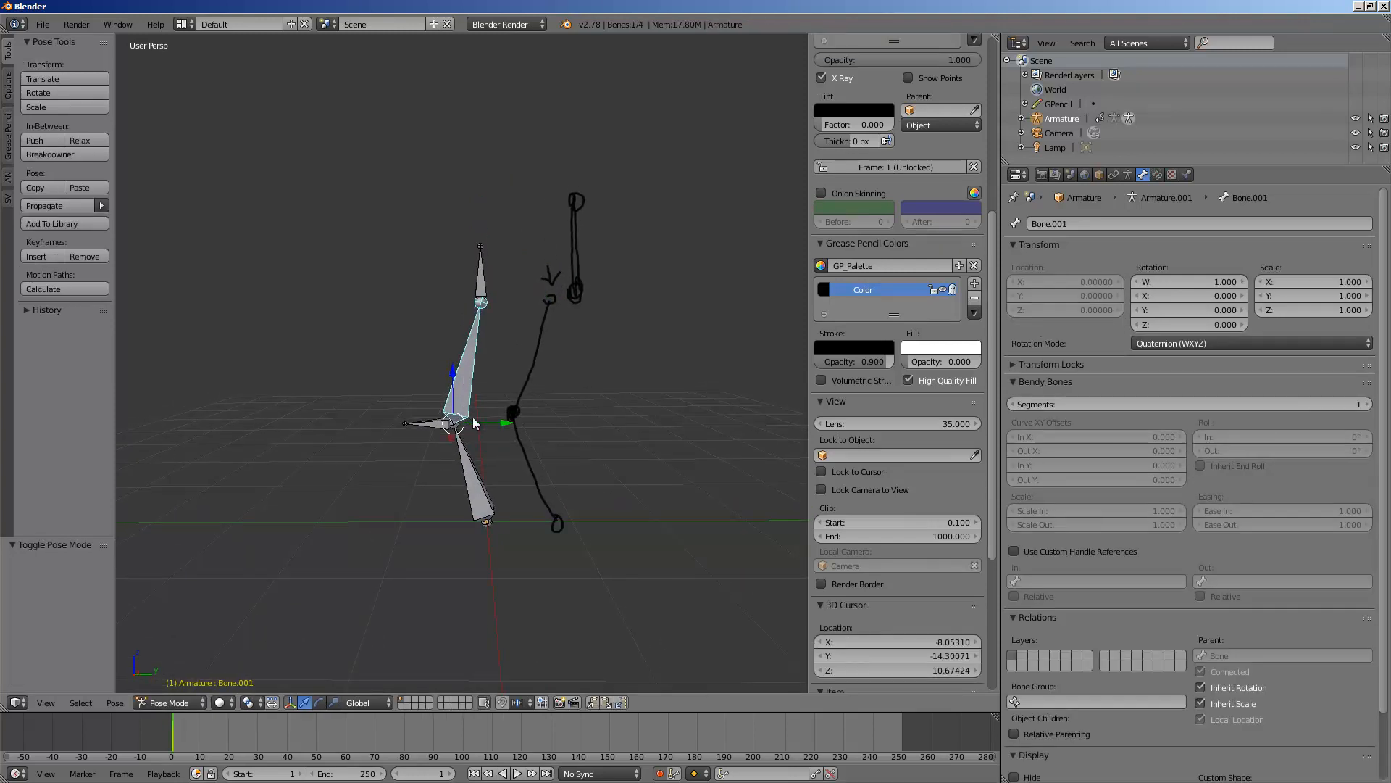
{"action": "right_click", "coordinate": [481, 444]}
{"action": "right_click", "coordinate": [472, 350]}
{"action": "right_click", "coordinate": [480, 447]}
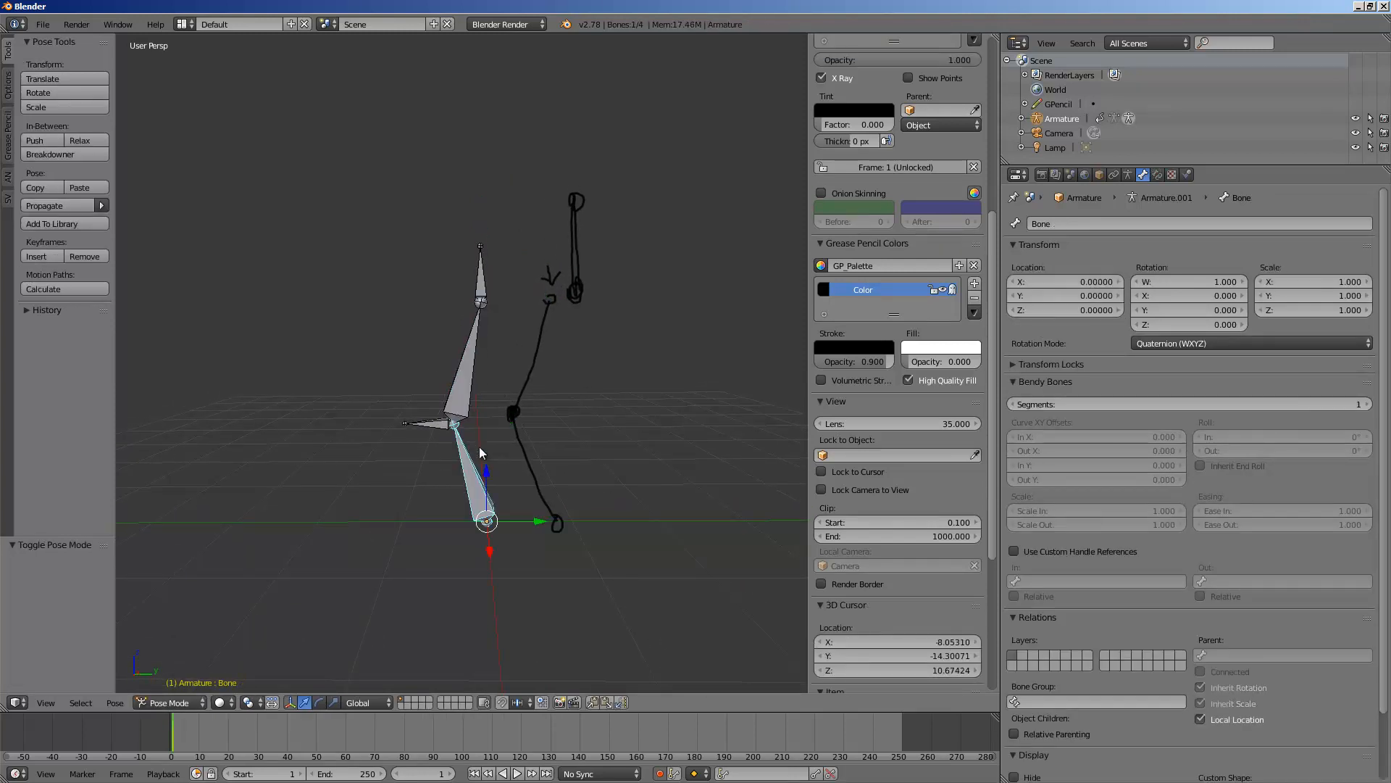
{"action": "right_click", "coordinate": [463, 348]}
{"action": "mouse_move", "coordinate": [516, 364]}
{"action": "middle_mouse_down"}
{"action": "mouse_move", "coordinate": [472, 449]}
{"action": "mouse_move", "coordinate": [444, 423]}
{"action": "middle_mouse_up"}
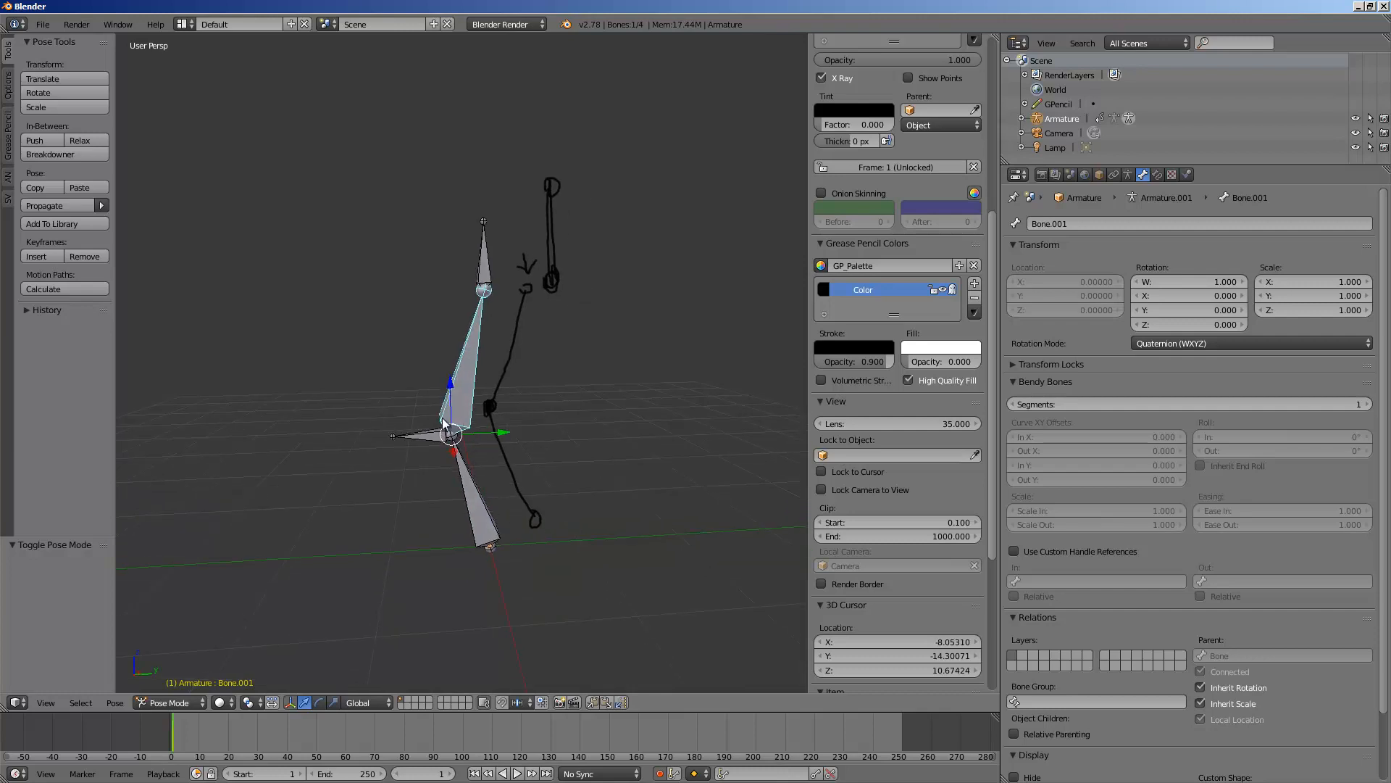
Add an Inverse Kinematics bone constraint to the upper chain bone
{"action": "left_click", "coordinate": [1158, 174]}
{"action": "left_click", "coordinate": [1135, 224]}
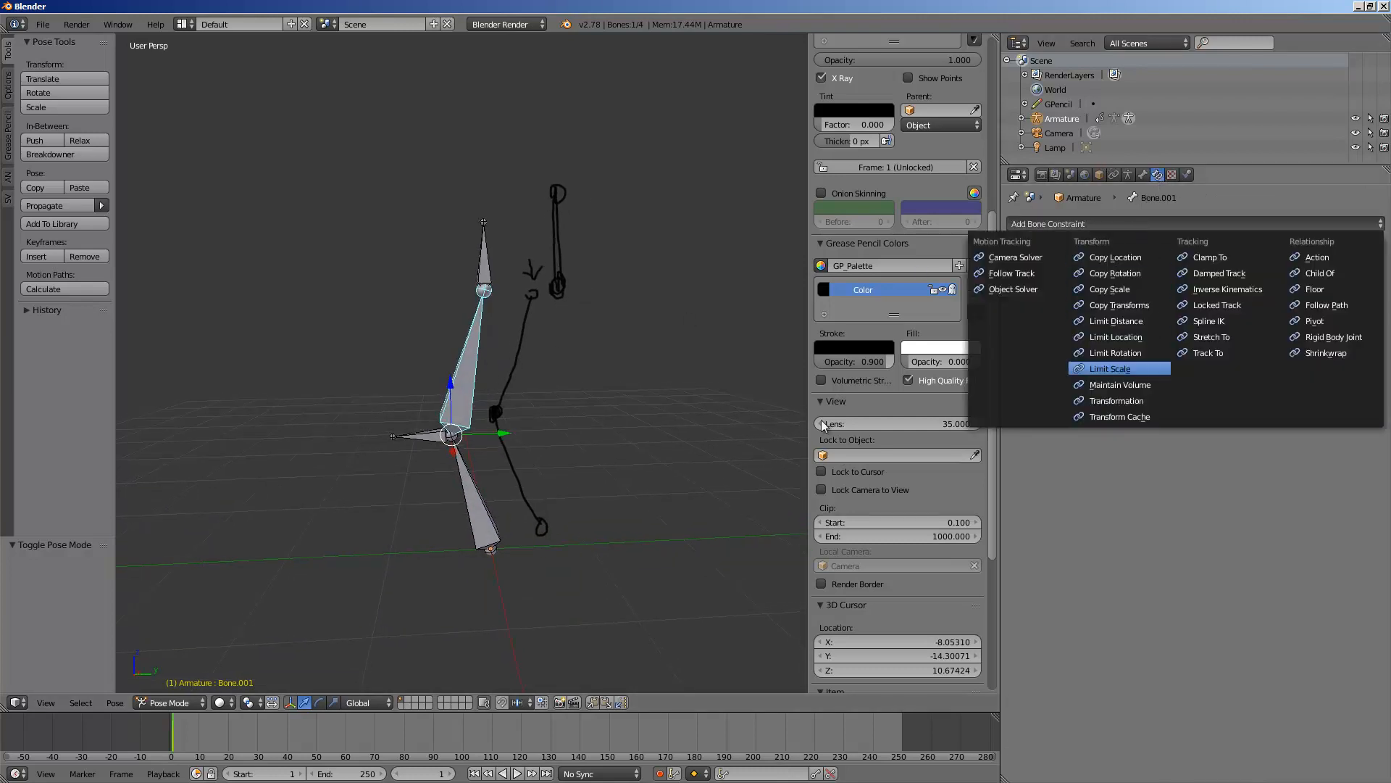
{"action": "left_click", "coordinate": [1132, 225]}
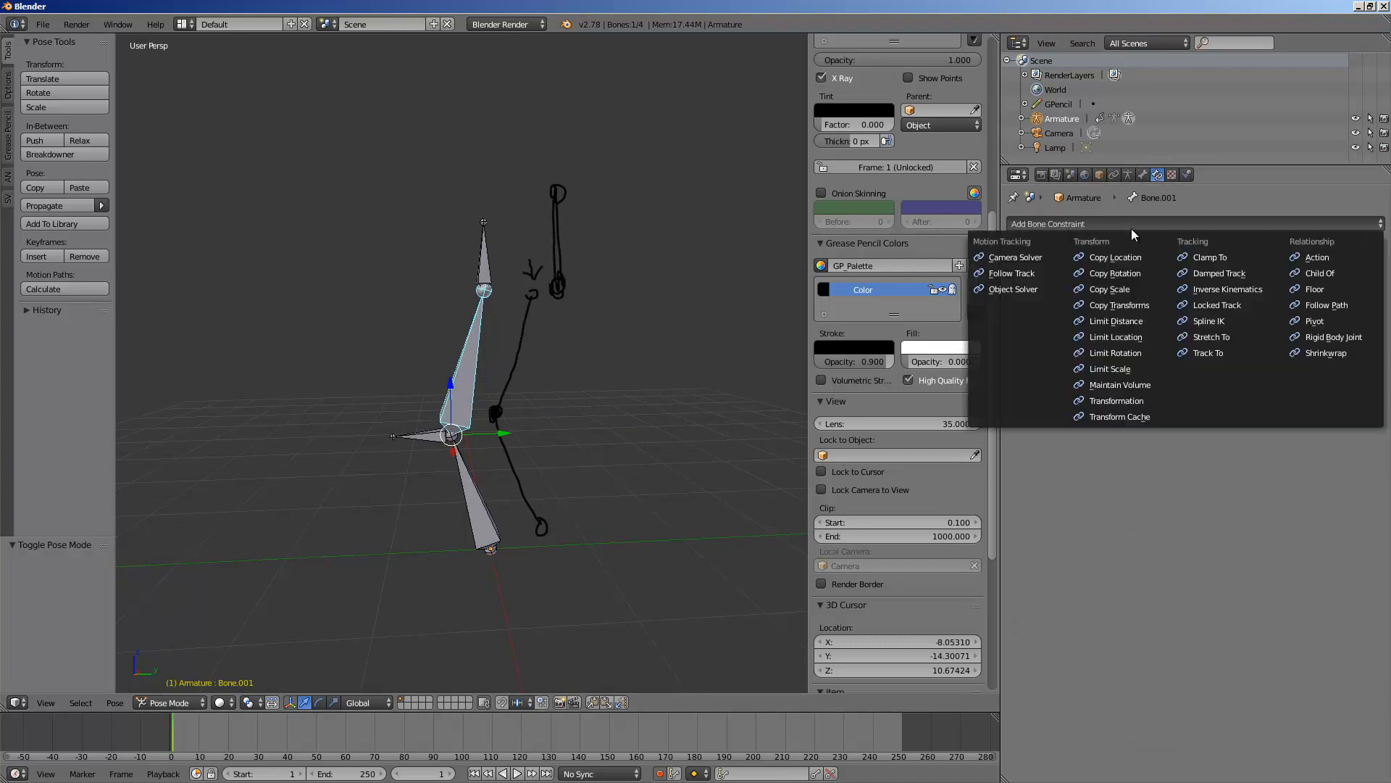
{"action": "left_click", "coordinate": [1207, 287]}
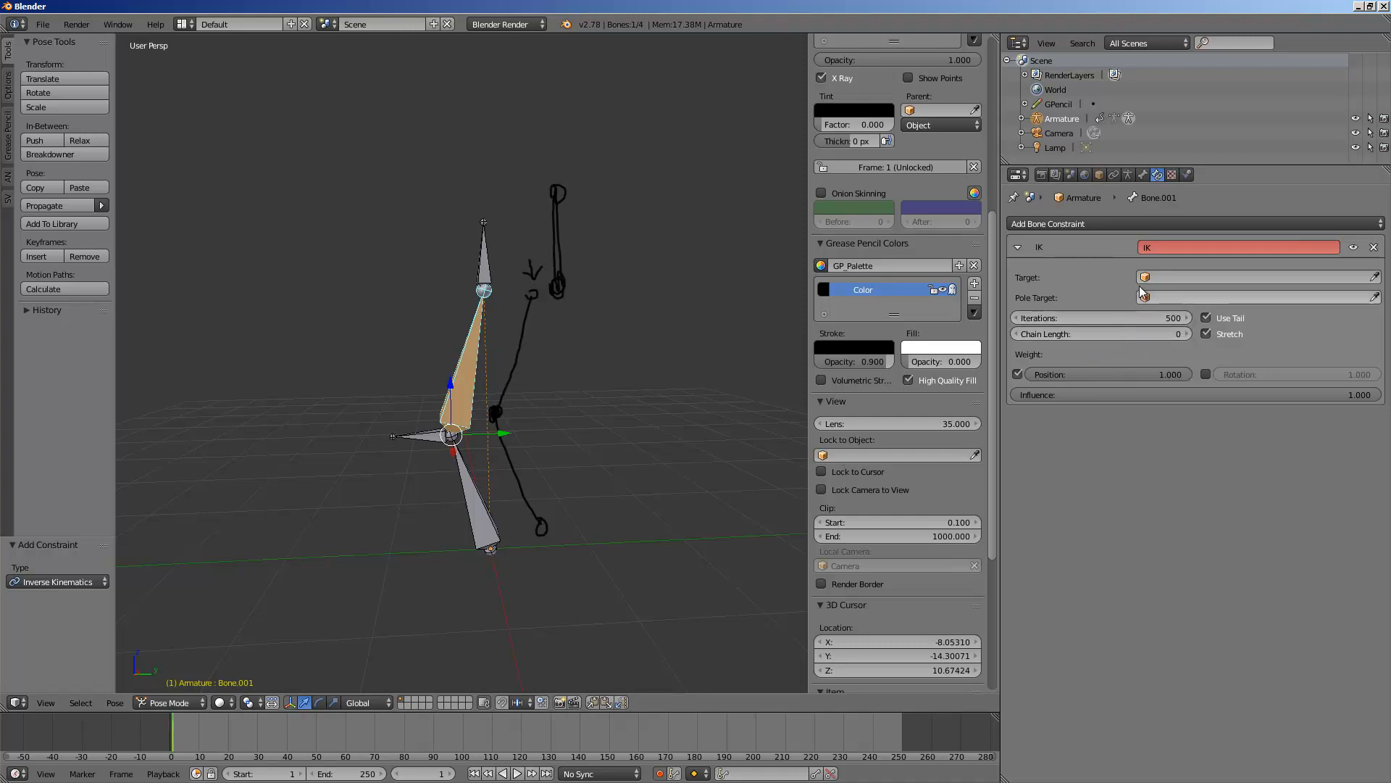
{"action": "left_click", "coordinate": [1200, 278]}
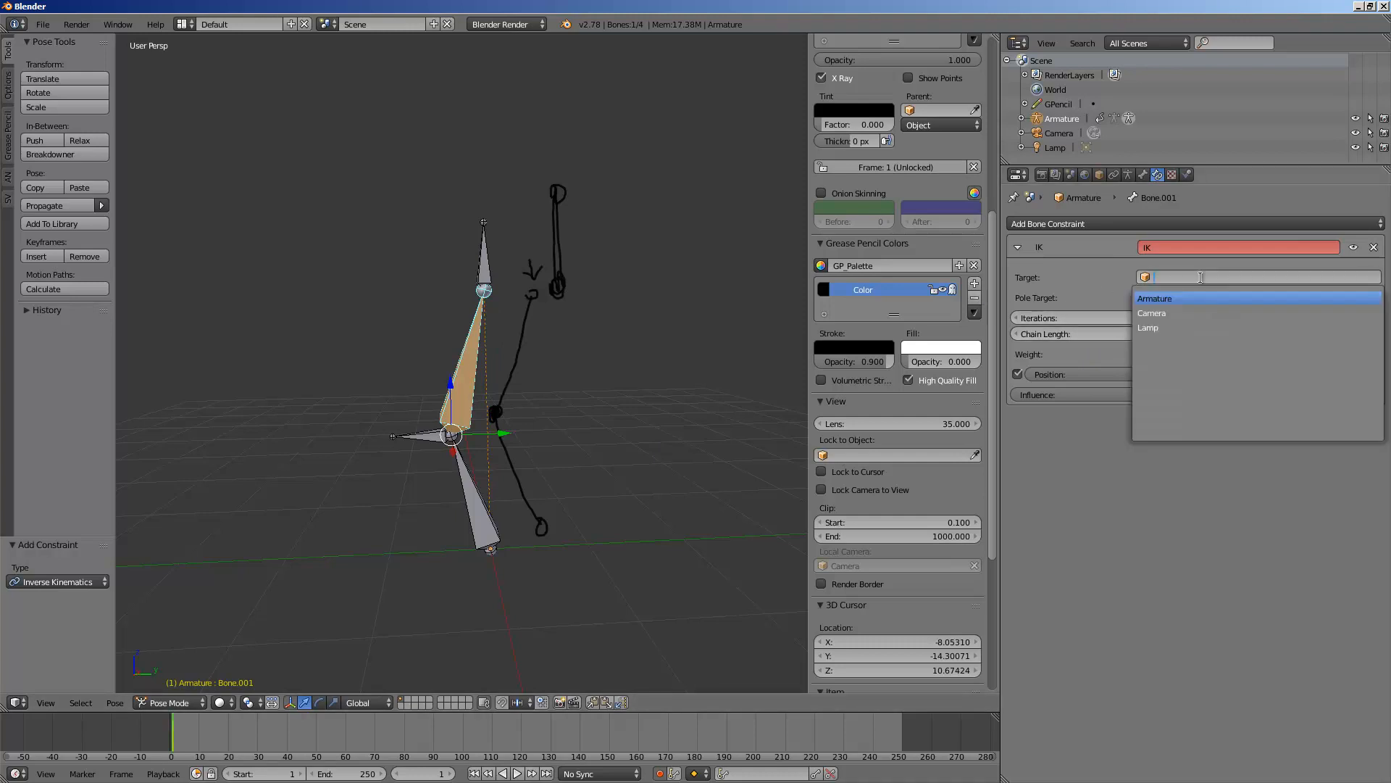
{"action": "key", "text": "Escape"}
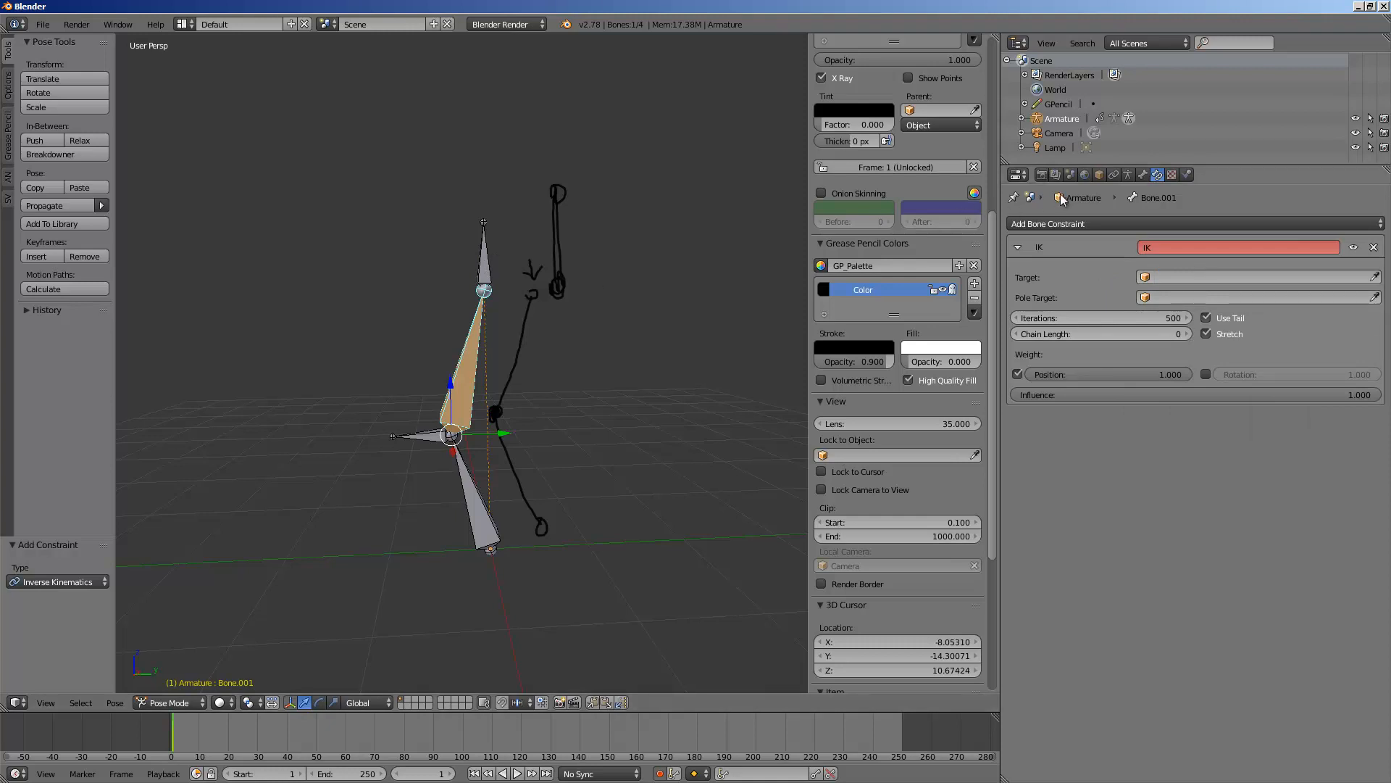
Turn on the Name display for the armature object
{"action": "left_click", "coordinate": [1098, 175]}
{"action": "left_click", "coordinate": [1037, 538]}
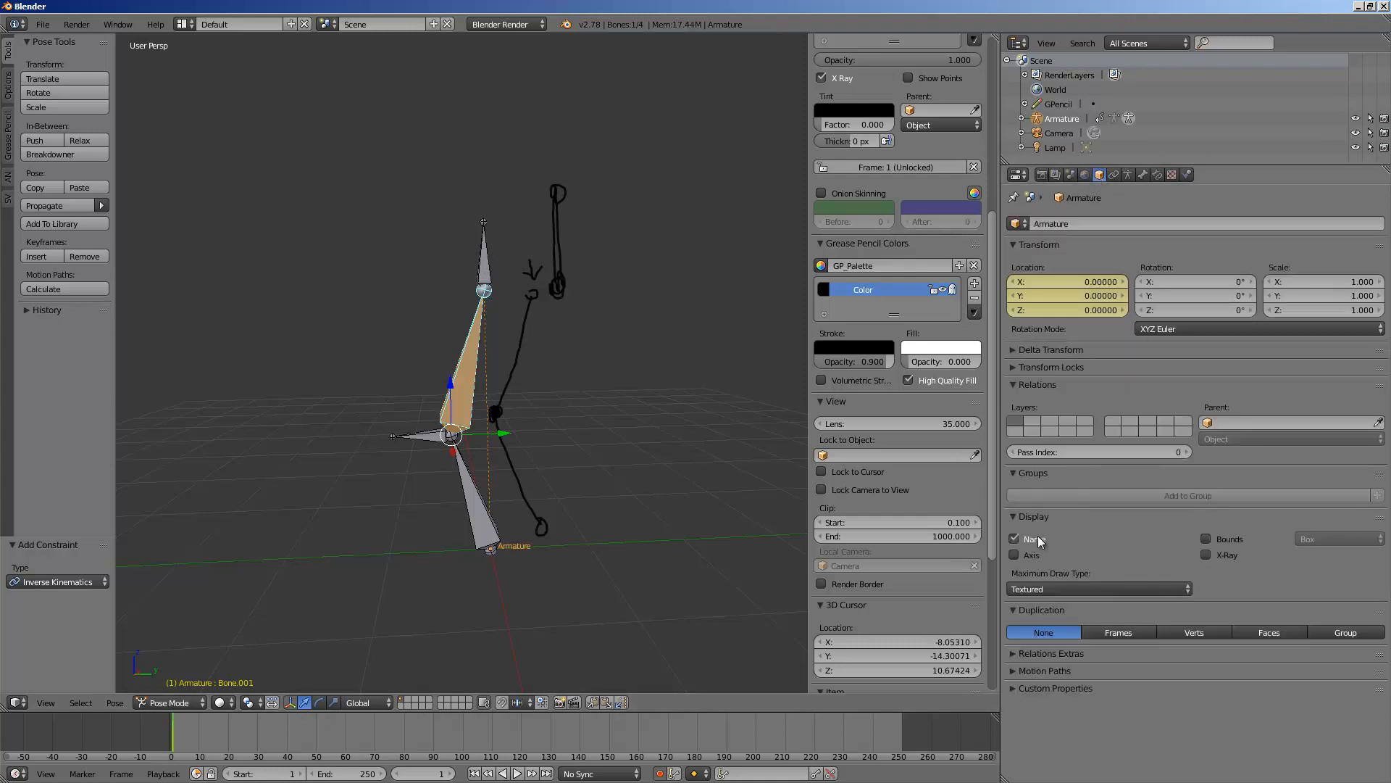
{"action": "middle_click_drag", "start_coordinate": [593, 418], "coordinate": [635, 401]}
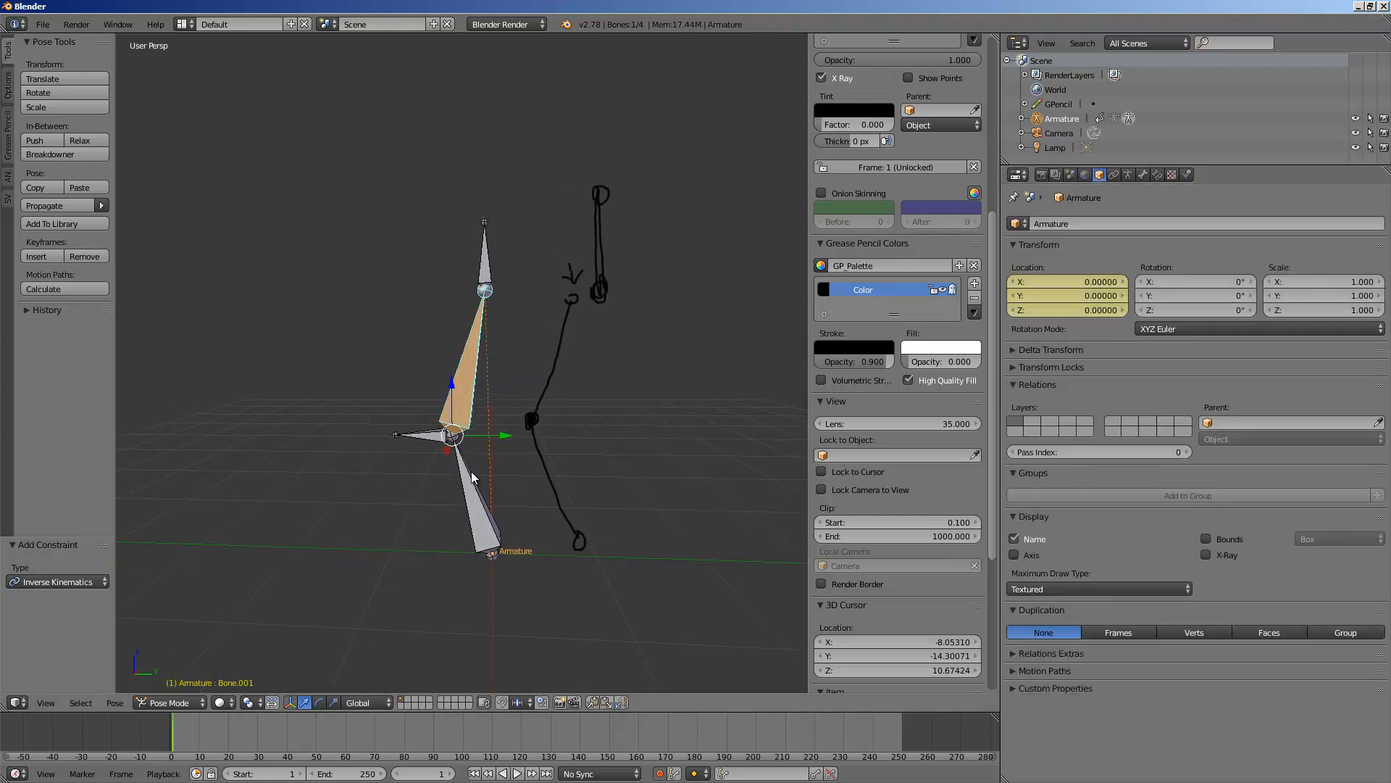
Enter Edit Mode and turn on the display of bone Names in the armature's data settings
{"action": "key", "text": "Tab"}
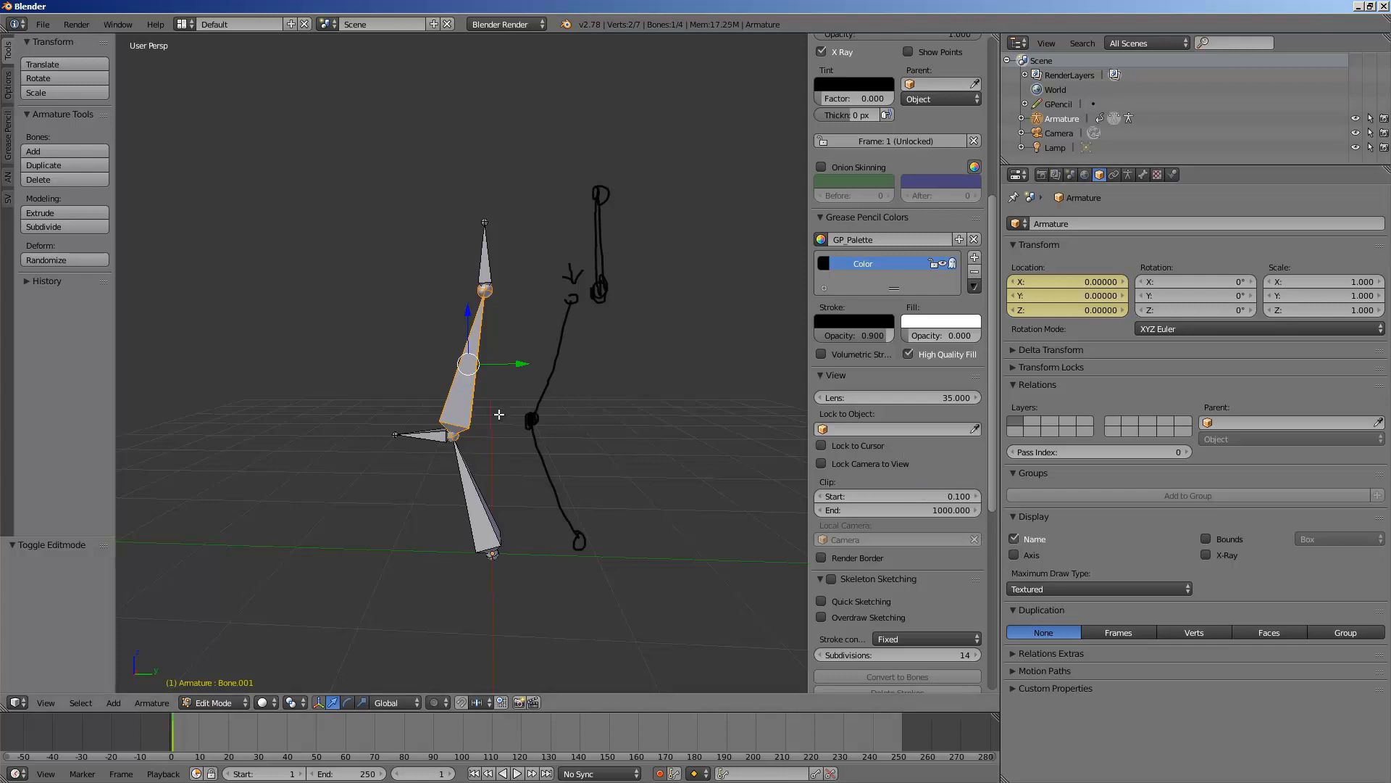
{"action": "left_click", "coordinate": [1143, 175]}
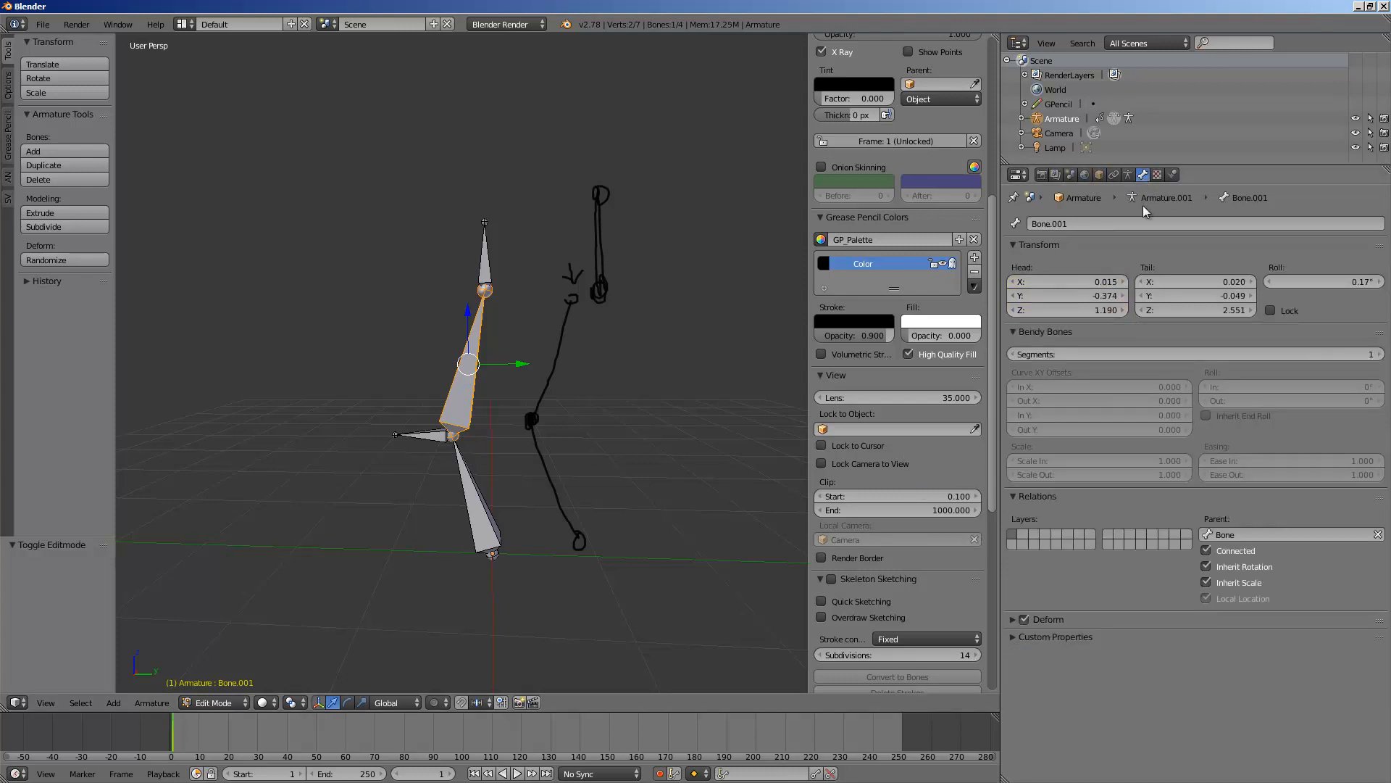
{"action": "left_click", "coordinate": [1129, 175]}
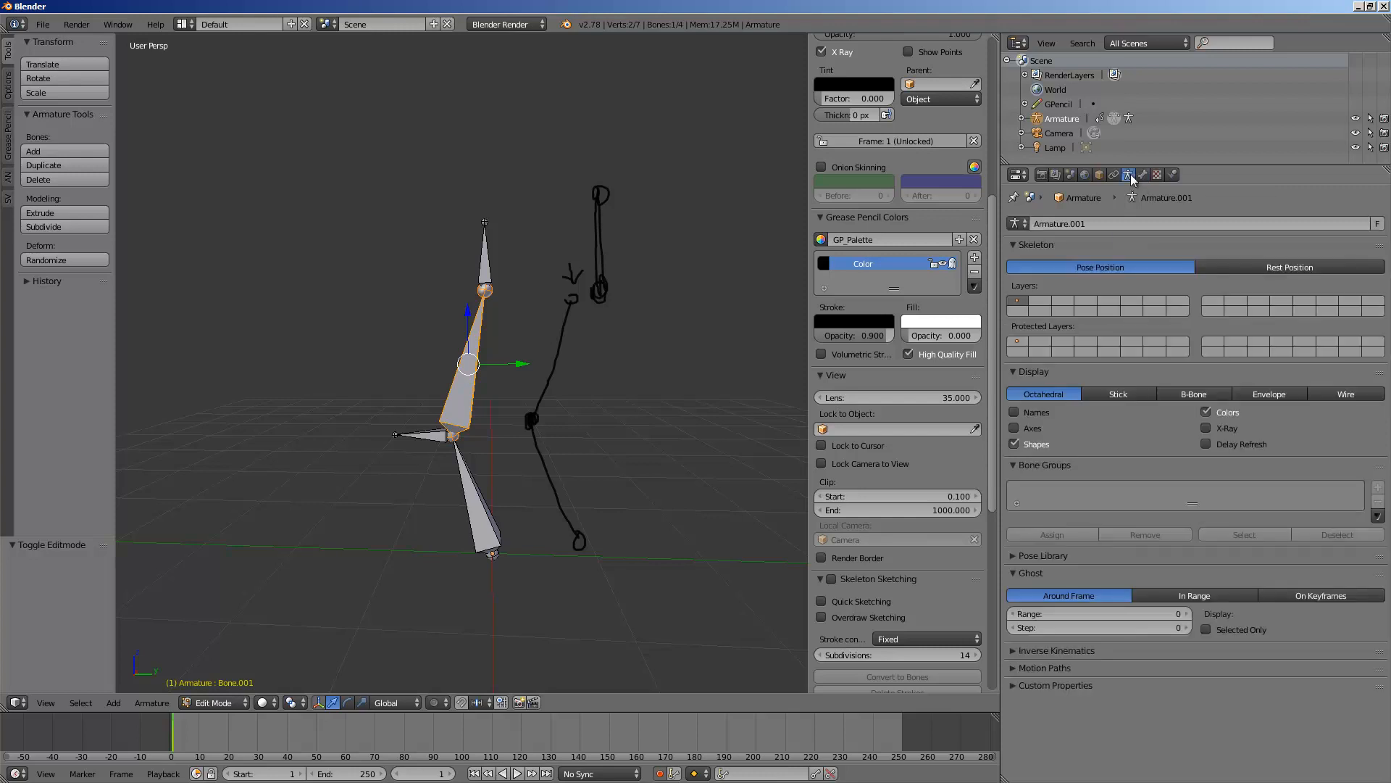
{"action": "left_click", "coordinate": [1014, 411]}
{"action": "middle_click_drag", "start_coordinate": [746, 391], "coordinate": [688, 372]}
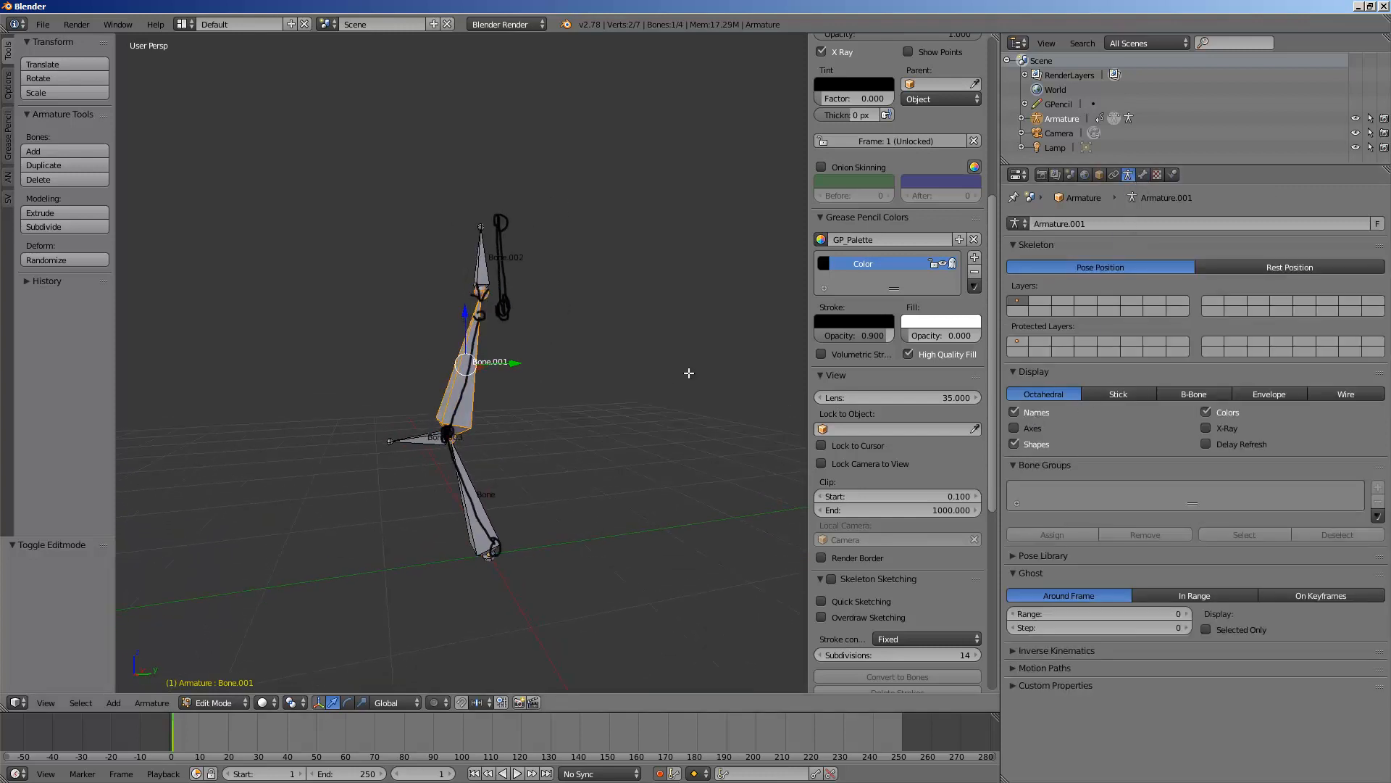
{"action": "mouse_move", "coordinate": [612, 406]}
{"action": "middle_mouse_down"}
{"action": "mouse_move", "coordinate": [636, 391]}
{"action": "mouse_move", "coordinate": [579, 378]}
{"action": "mouse_move", "coordinate": [511, 284]}
{"action": "middle_mouse_up"}
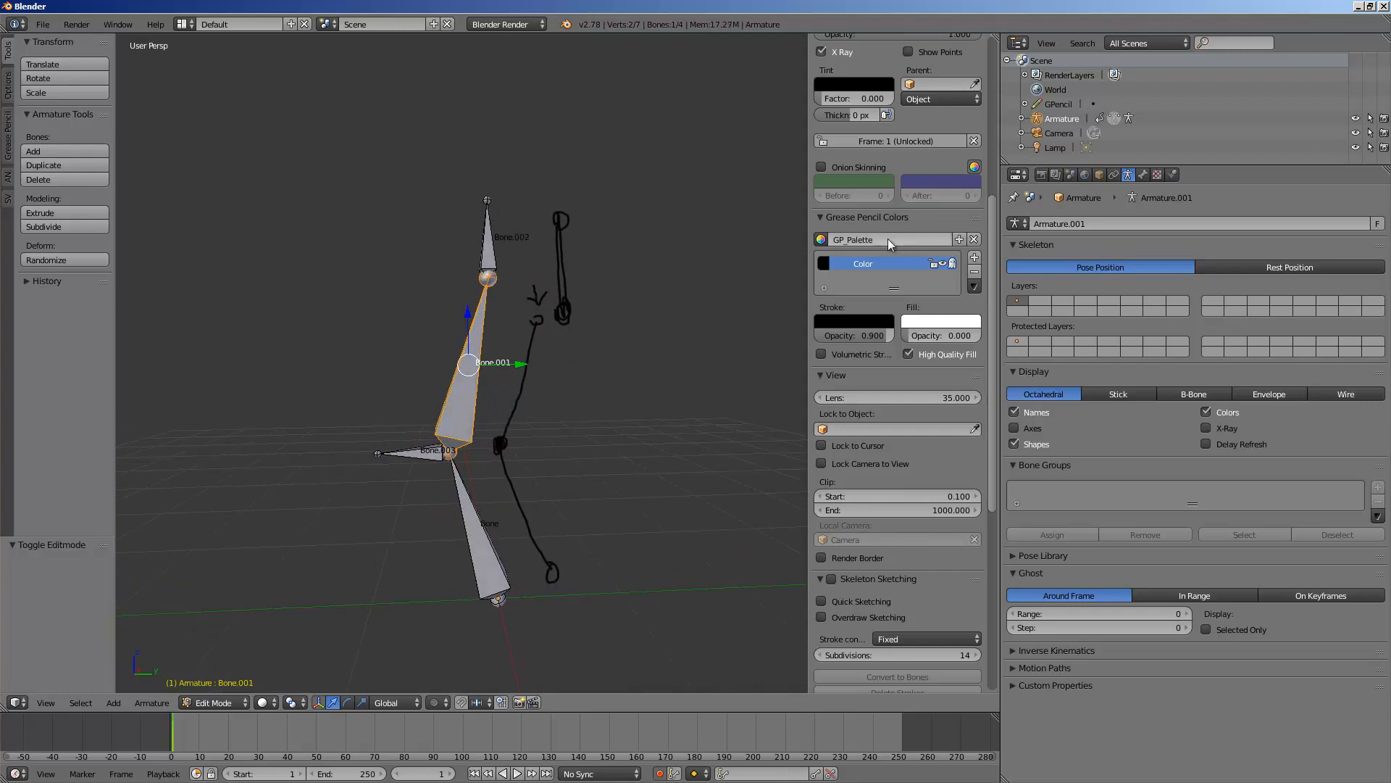
Return to Pose Mode and set the IK constraint's target to Armature with Bone.002 as the target bone
{"action": "left_click", "coordinate": [212, 702]}
{"action": "left_click", "coordinate": [219, 653]}
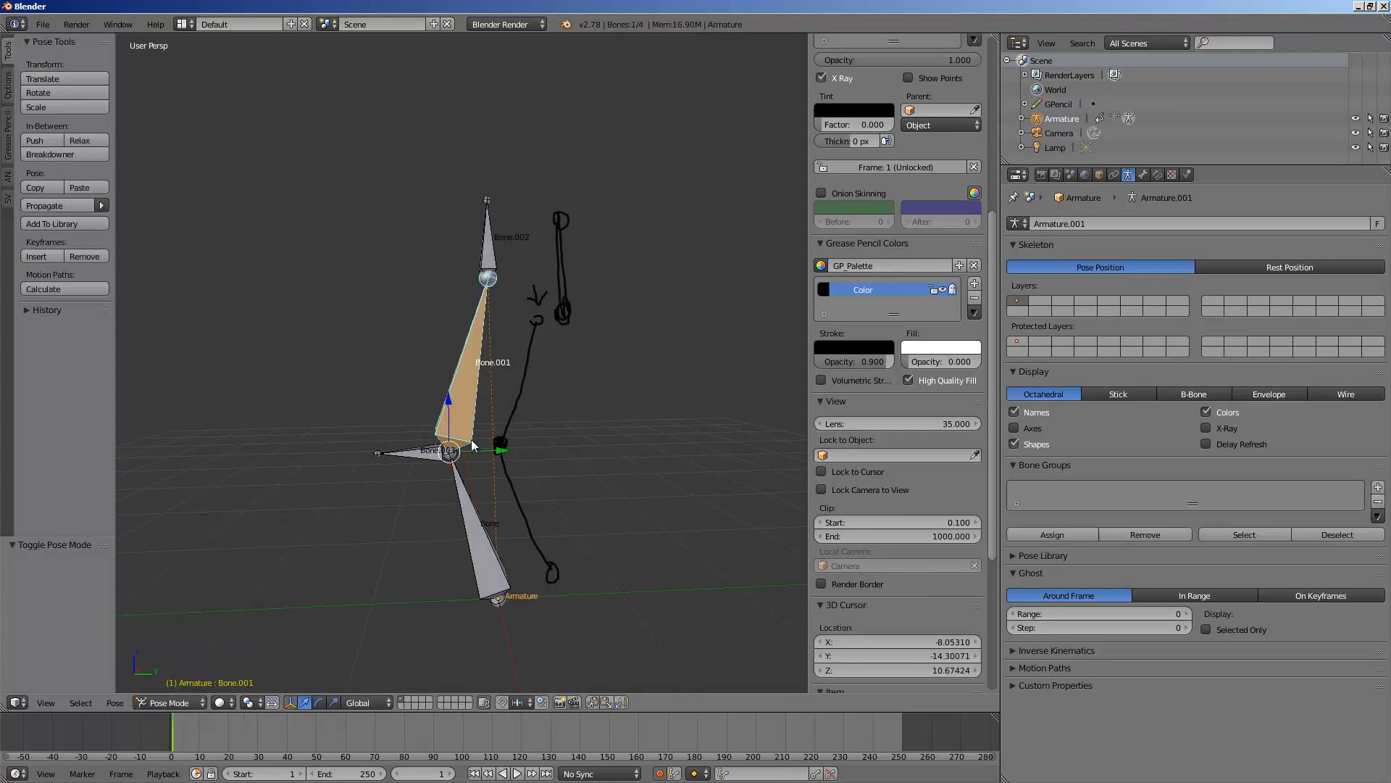
{"action": "left_click", "coordinate": [1157, 174]}
{"action": "left_click", "coordinate": [1158, 278]}
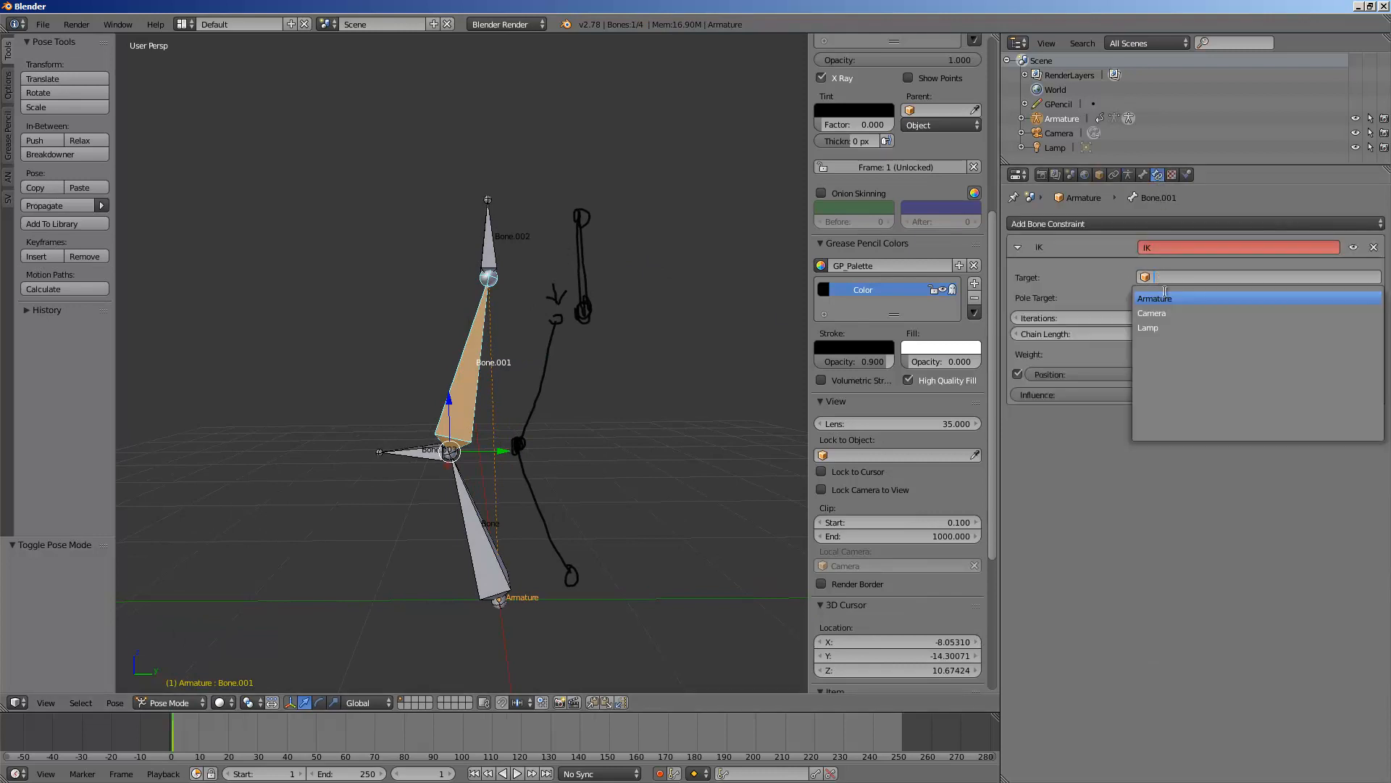
{"action": "left_click", "coordinate": [1166, 299]}
{"action": "left_click", "coordinate": [1175, 297]}
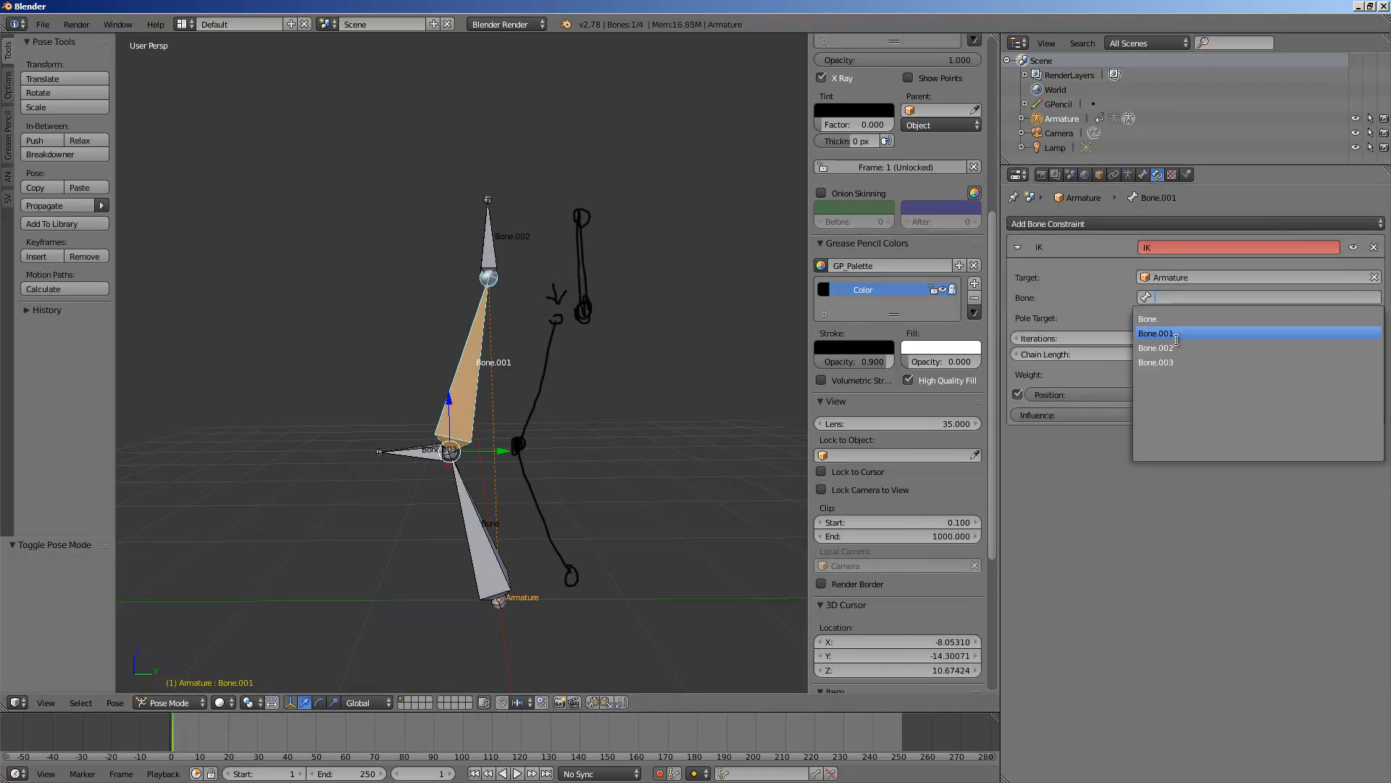
{"action": "left_click", "coordinate": [1159, 340]}
Set the IK constraint's pole target to Armature with Bone.003 as the pole bone
{"action": "middle_click_drag", "start_coordinate": [429, 455], "coordinate": [473, 468]}
{"action": "scroll", "coordinate": [923, 467], "scroll_direction": "down", "scroll_amount": 1}
{"action": "left_click", "coordinate": [1218, 319]}
{"action": "left_click", "coordinate": [1211, 338]}
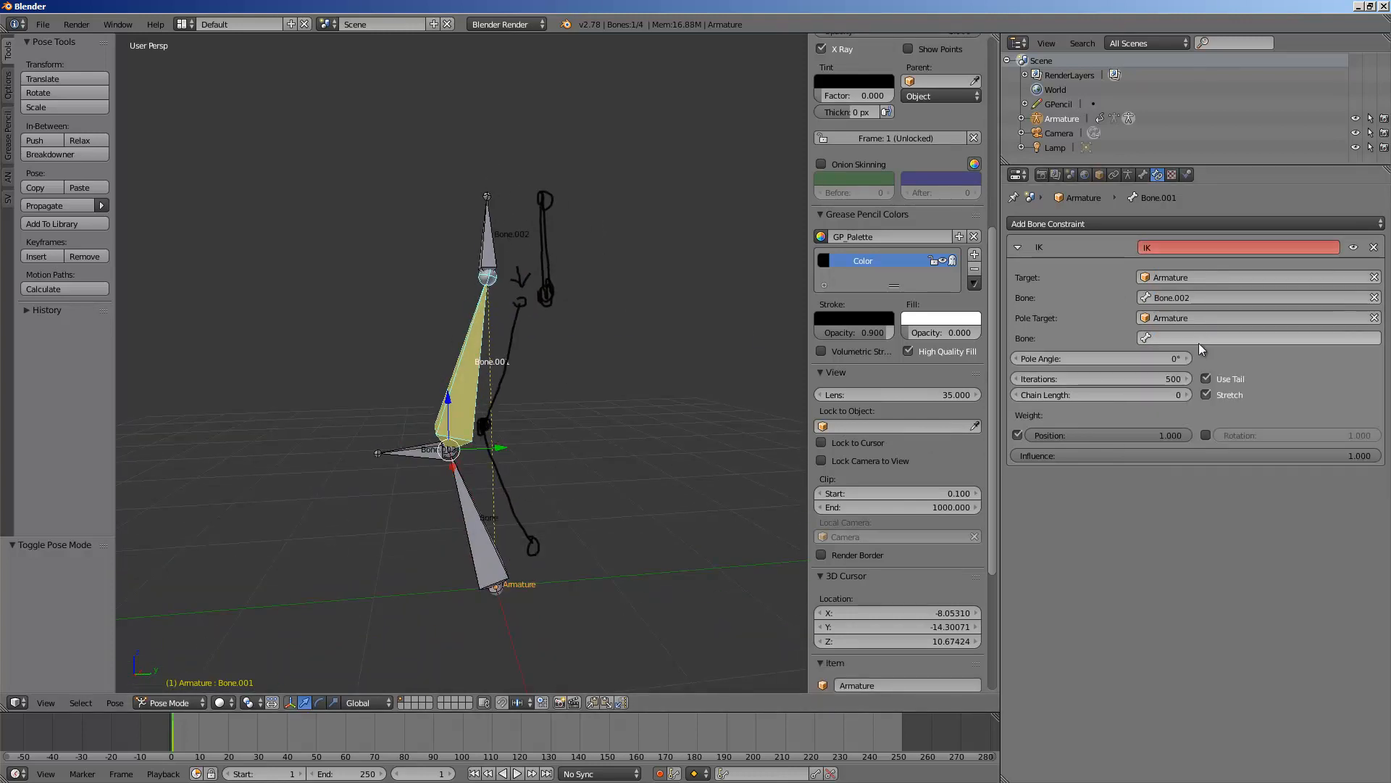
{"action": "left_click", "coordinate": [1203, 339]}
{"action": "left_click", "coordinate": [1174, 403]}
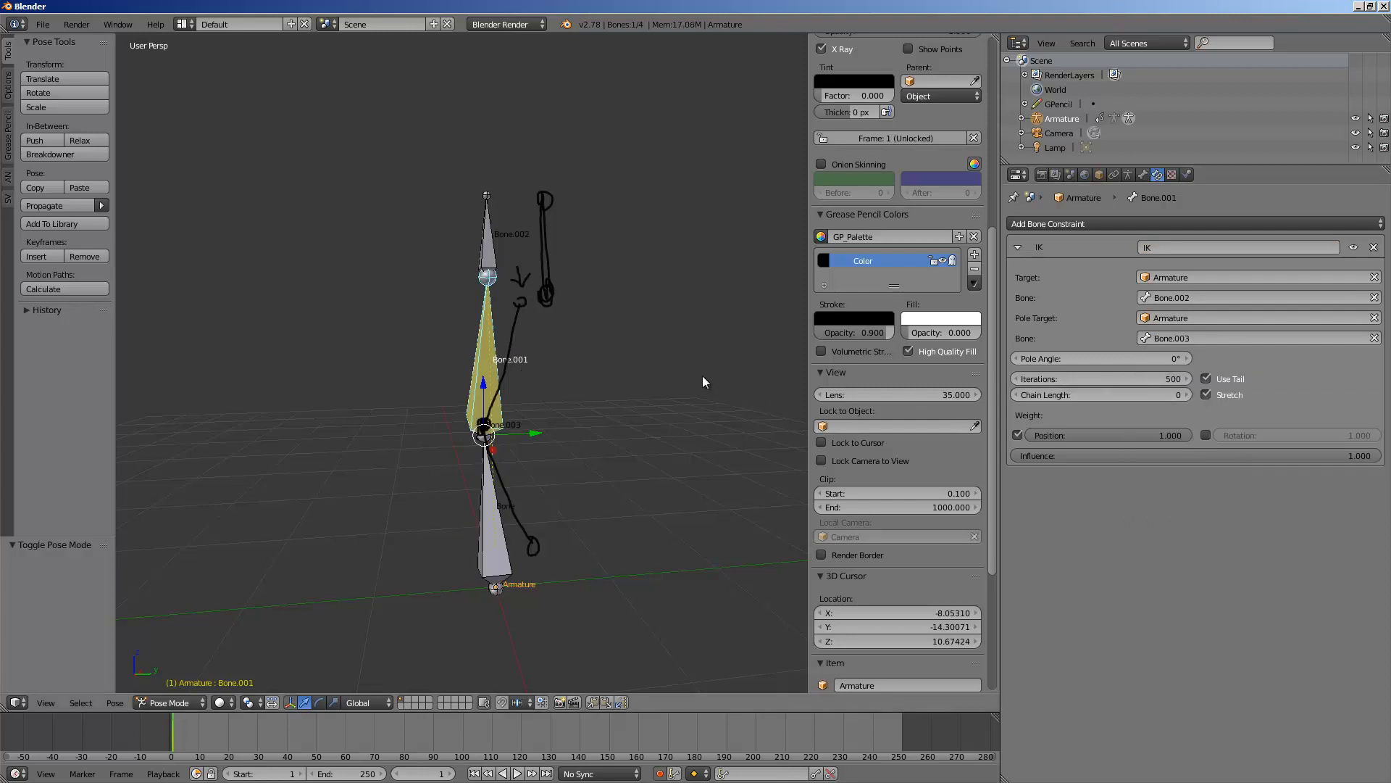
Adjust the IK constraint's pole angle, first to 2.3° and then further
{"action": "middle_click_drag", "start_coordinate": [702, 375], "coordinate": [677, 421]}
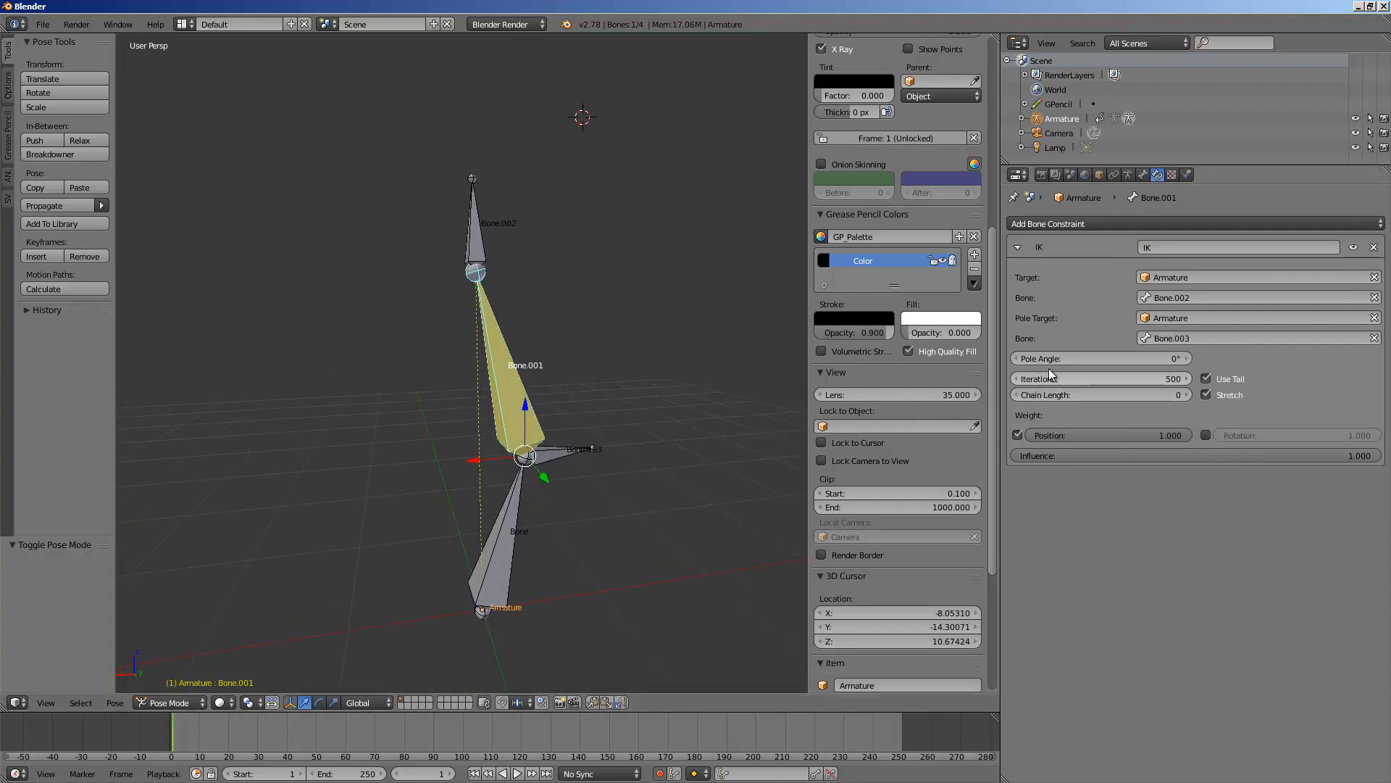
{"action": "left_click_drag", "start_coordinate": [1079, 359], "coordinate": [1087, 358]}
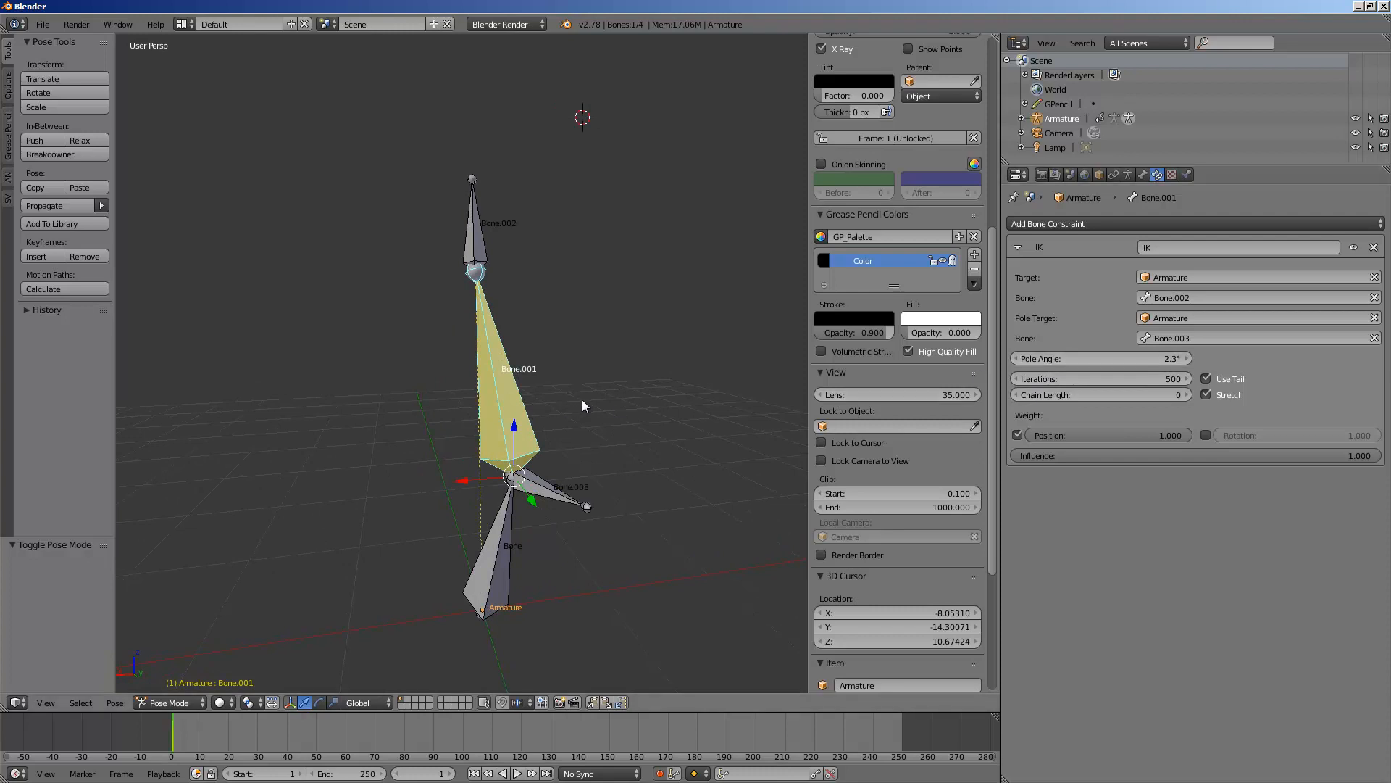
{"action": "middle_click_drag", "start_coordinate": [581, 398], "coordinate": [696, 398]}
{"action": "left_click_drag", "start_coordinate": [1073, 358], "coordinate": [1129, 360]}
{"action": "mouse_move", "coordinate": [761, 391]}
{"action": "middle_mouse_down"}
{"action": "mouse_move", "coordinate": [554, 409]}
{"action": "mouse_move", "coordinate": [463, 473]}
{"action": "middle_mouse_up"}
Select Bone.003 and try moving it to test how the pole bone affects the IK chain
{"action": "right_click", "coordinate": [430, 424]}
{"action": "middle_click_drag", "start_coordinate": [431, 425], "coordinate": [441, 448]}
{"action": "key", "text": "g"}
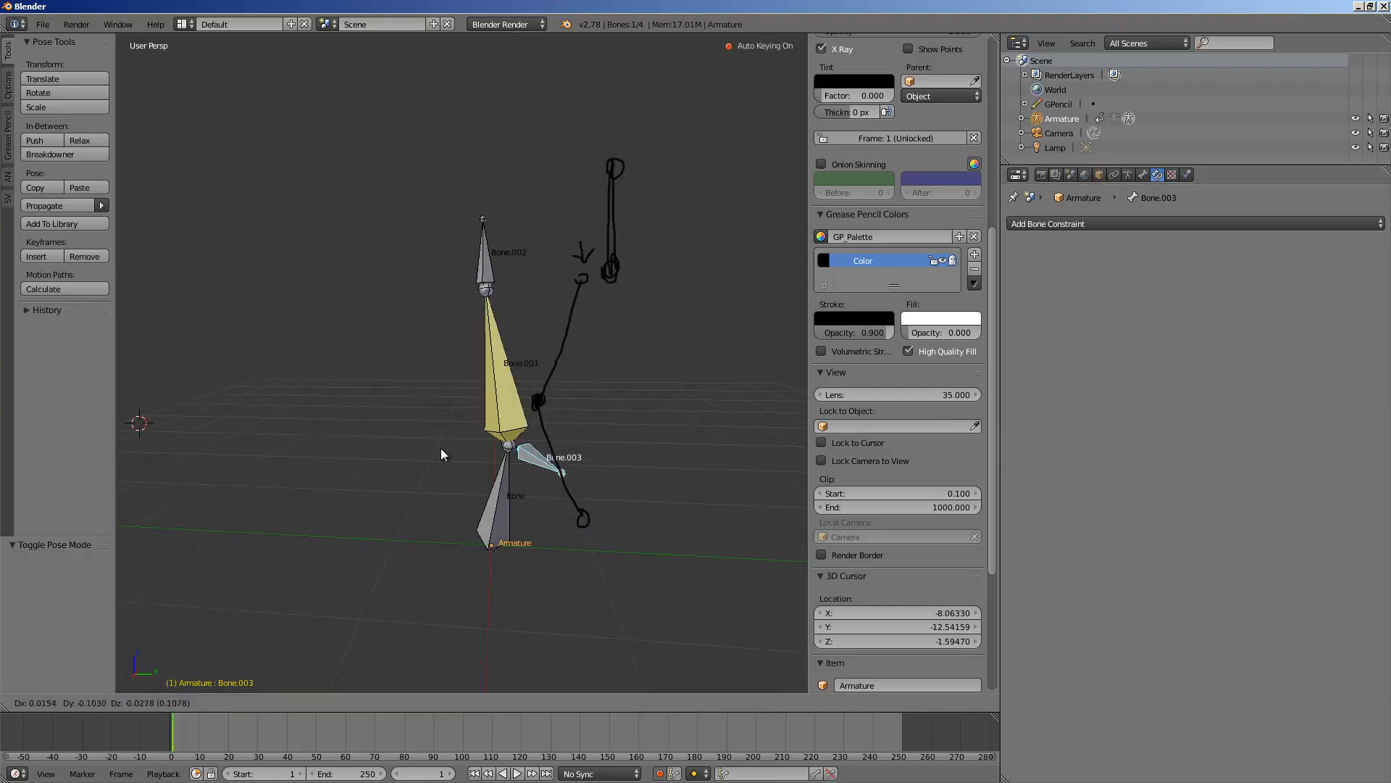
{"action": "right_click", "coordinate": [457, 441]}
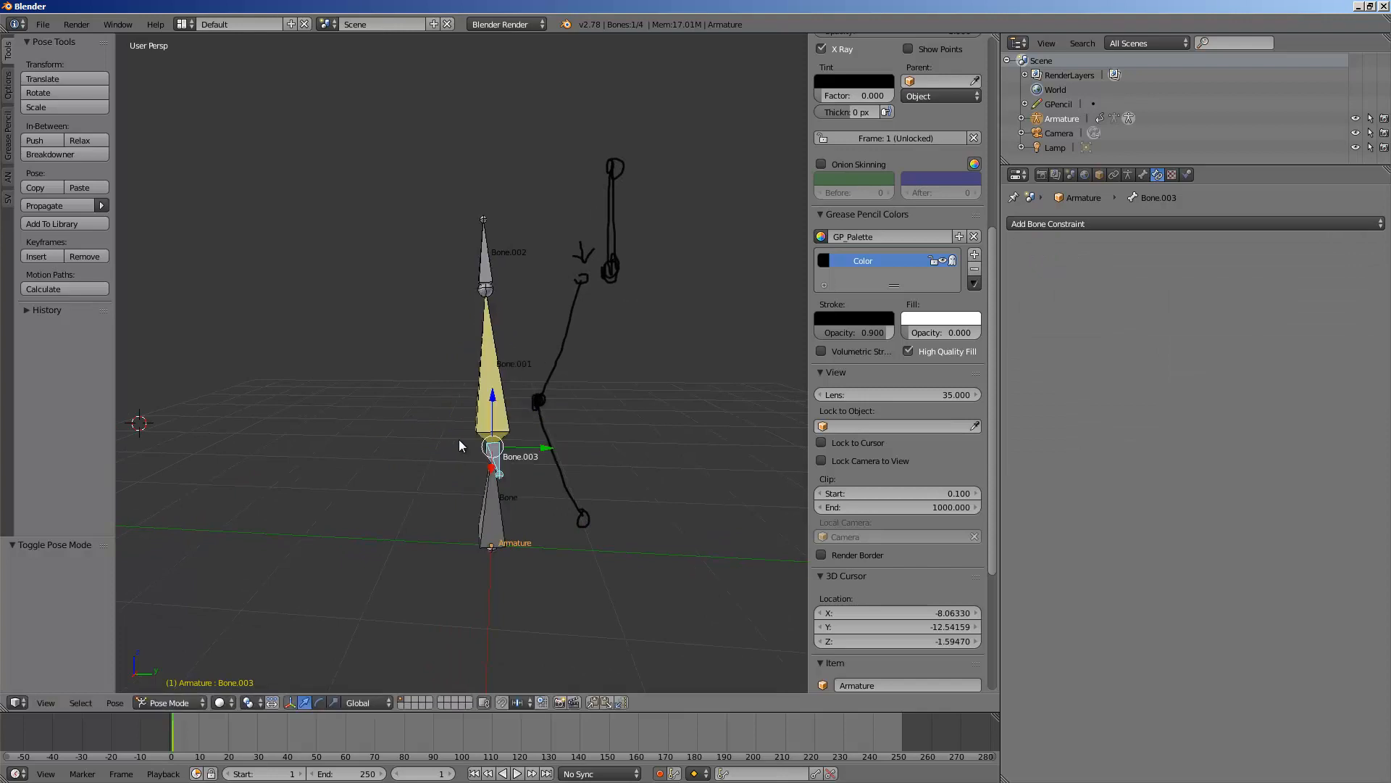
{"action": "middle_click_drag", "start_coordinate": [540, 455], "coordinate": [453, 445]}
{"action": "mouse_move", "coordinate": [469, 464]}
{"action": "middle_mouse_down"}
{"action": "mouse_move", "coordinate": [416, 454]}
{"action": "mouse_move", "coordinate": [479, 464]}
{"action": "middle_mouse_up"}
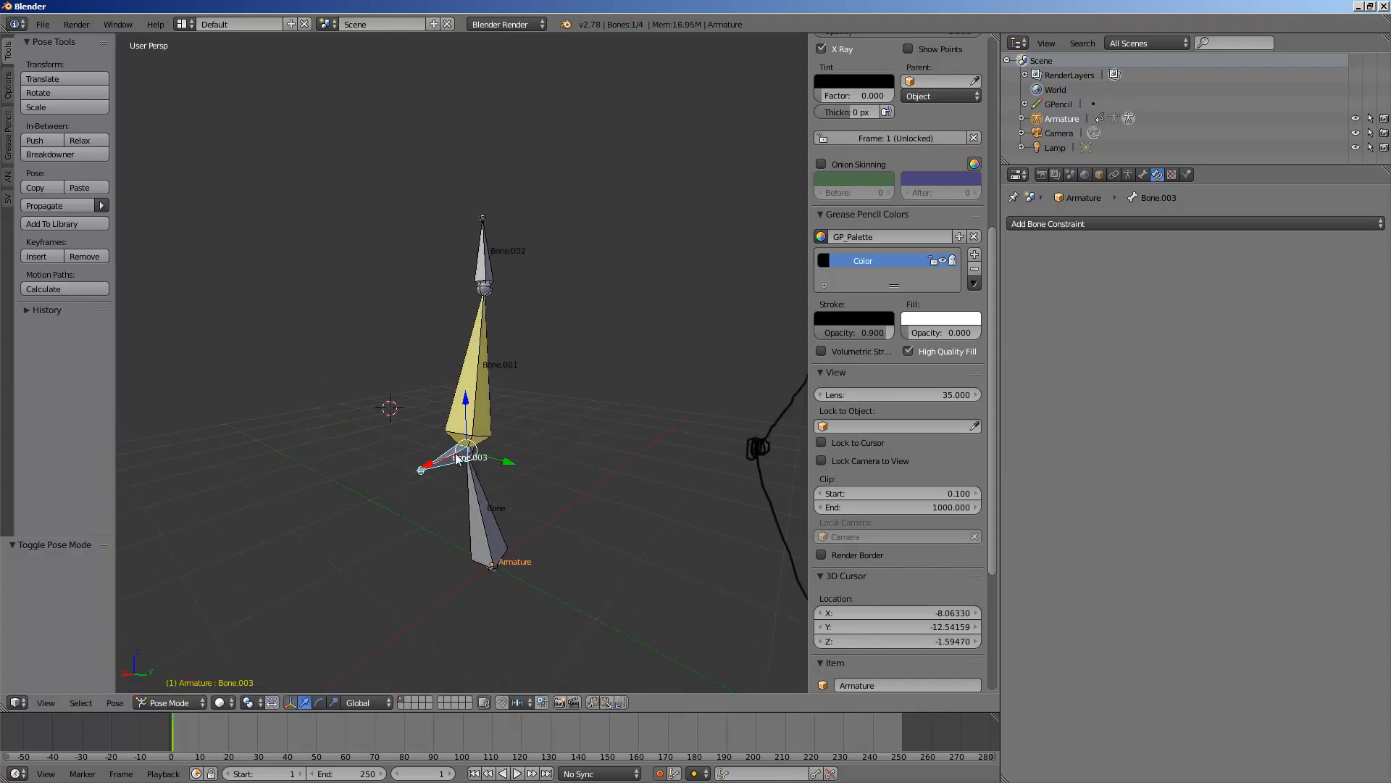
Enter Edit Mode and clear the Parent of Bone.003 in its relations
{"action": "left_click", "coordinate": [190, 699]}
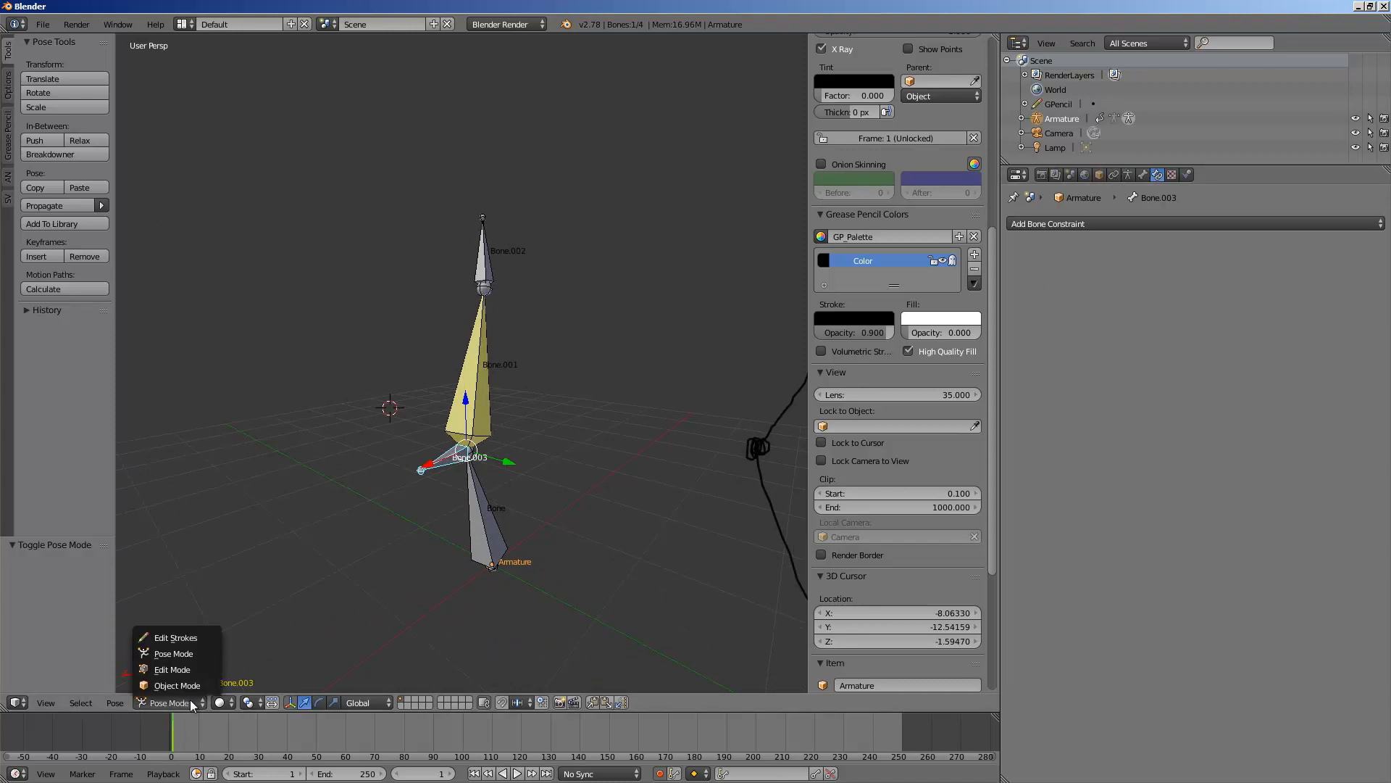
{"action": "left_click", "coordinate": [194, 665]}
{"action": "middle_click_drag", "start_coordinate": [449, 493], "coordinate": [526, 463]}
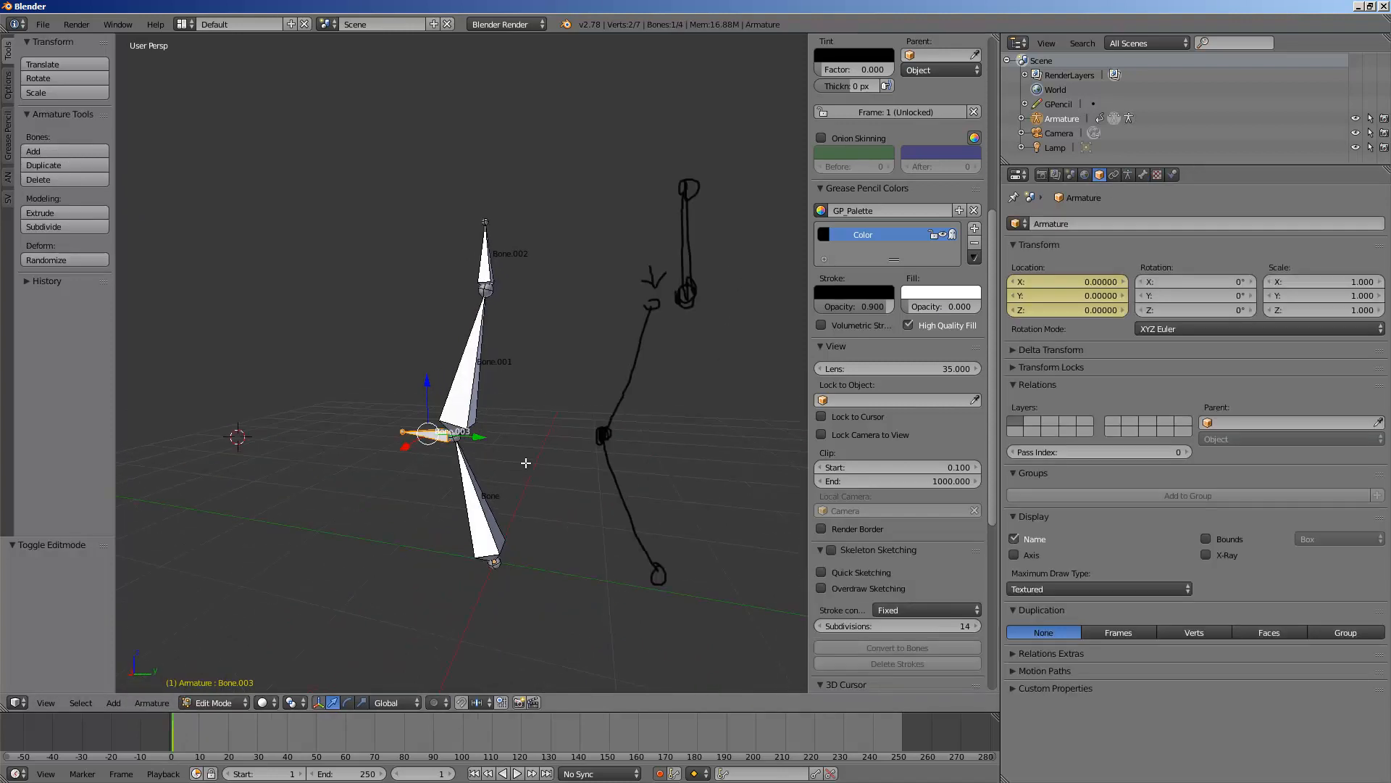
{"action": "left_click", "coordinate": [1143, 174]}
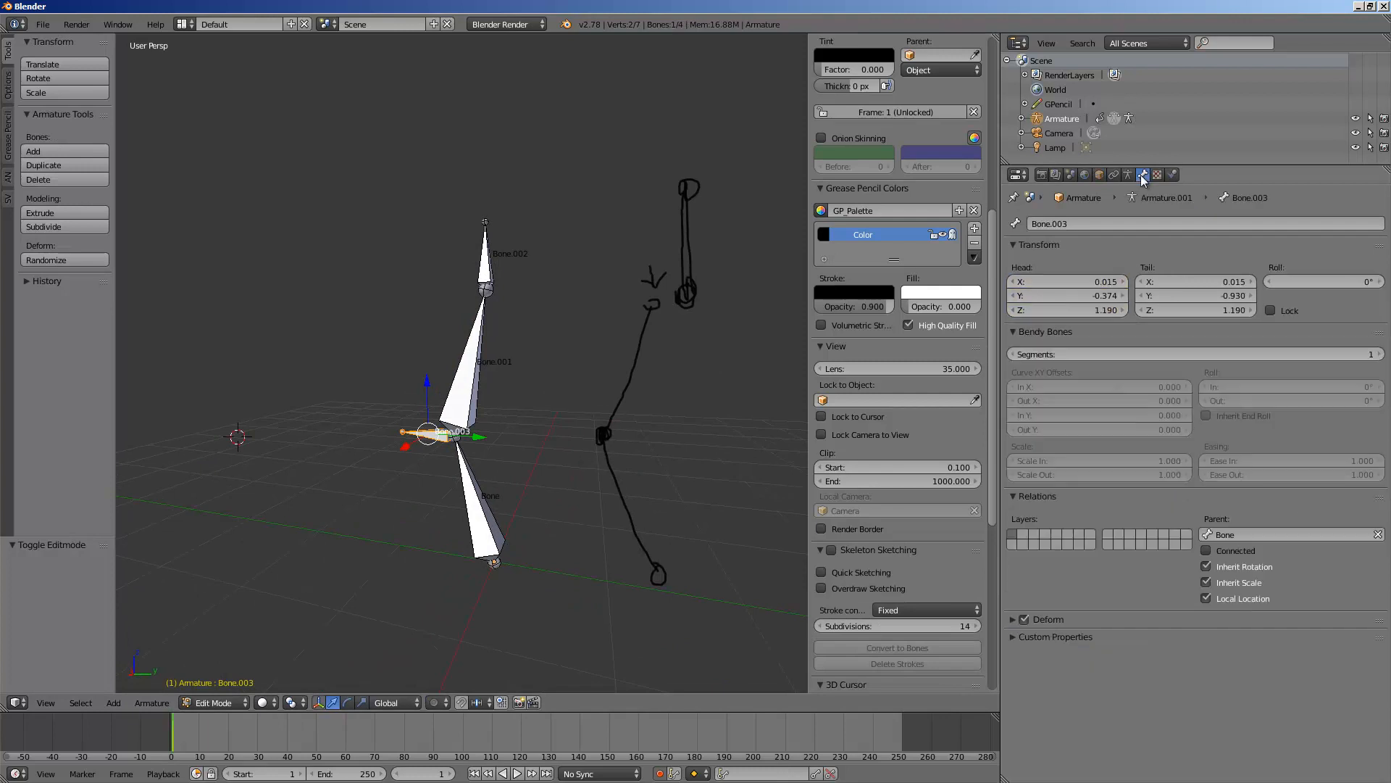
{"action": "left_click", "coordinate": [1378, 534]}
{"action": "middle_click_drag", "start_coordinate": [387, 453], "coordinate": [426, 446]}
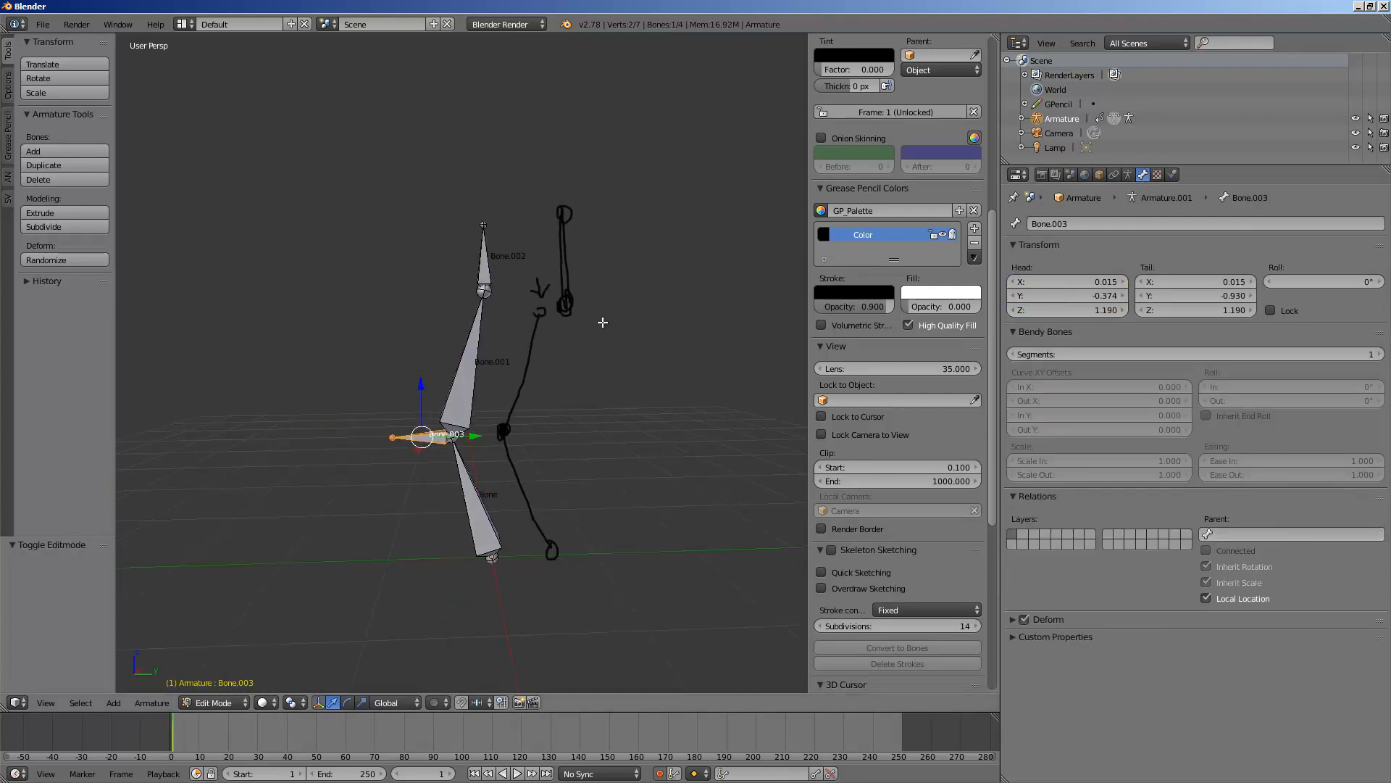
Select Bone.002 in Edit Mode and clear its Parent in the bone relations
{"action": "right_click", "coordinate": [500, 275]}
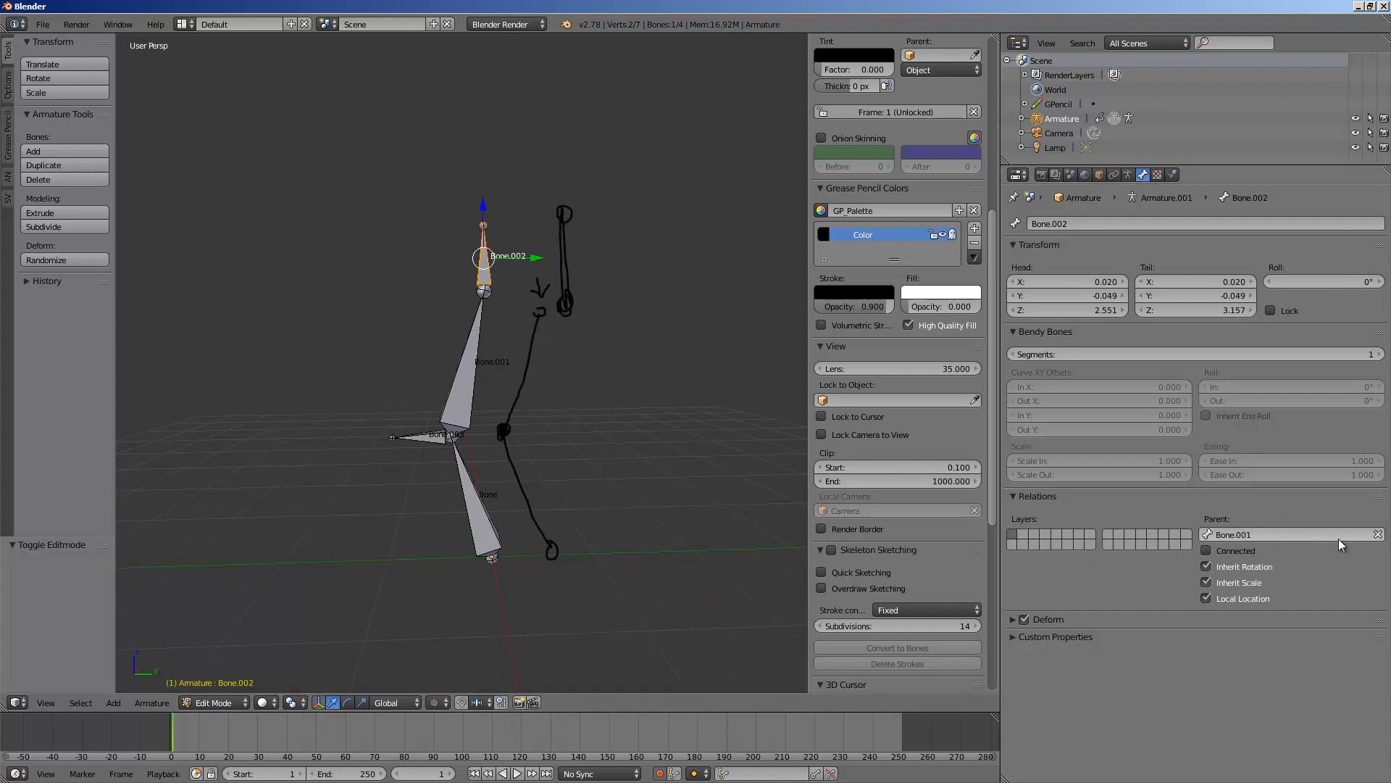
{"action": "left_click", "coordinate": [1377, 534]}
{"action": "middle_click_drag", "start_coordinate": [589, 416], "coordinate": [601, 413]}
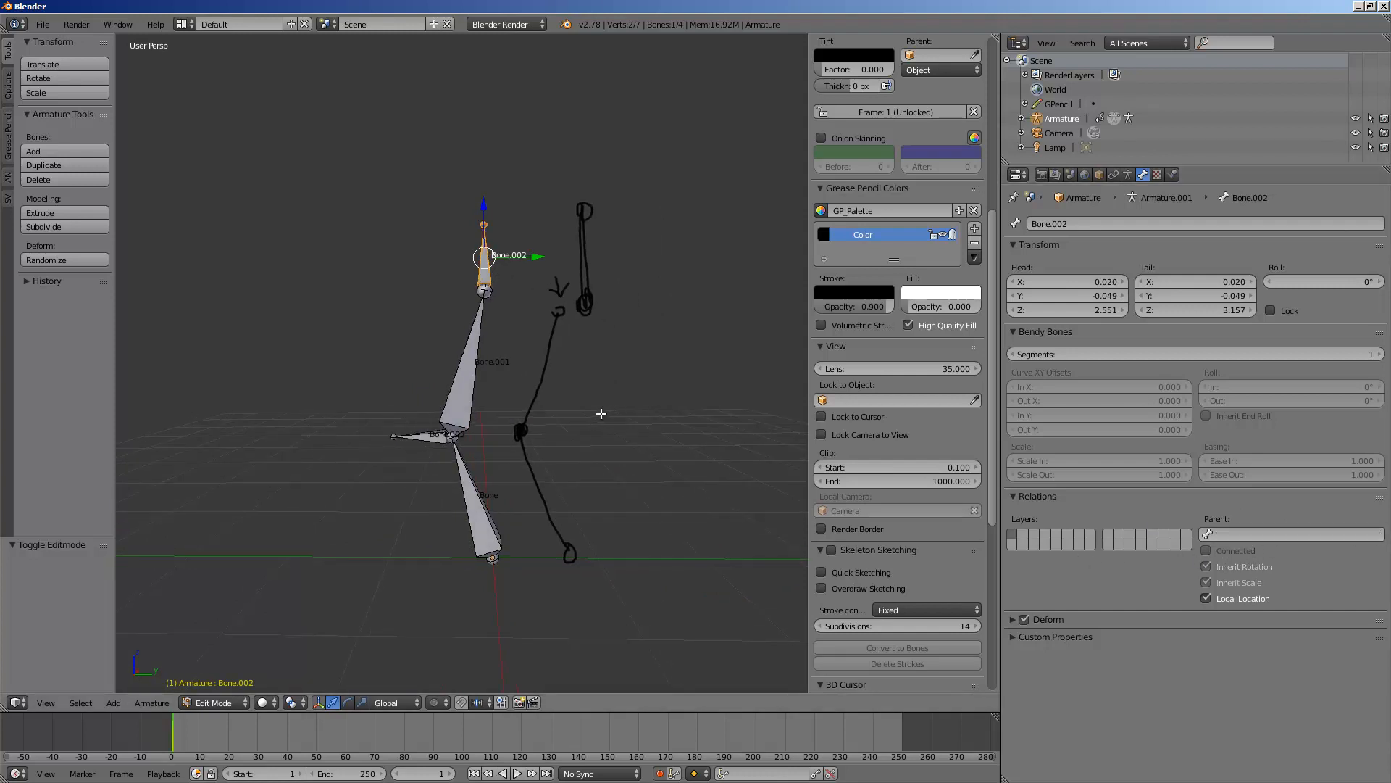
Switch the armature to Pose Mode and move Bone.002 downward to bend the IK chain
{"action": "right_click", "coordinate": [471, 367]}
{"action": "left_click", "coordinate": [212, 703]}
{"action": "left_click", "coordinate": [227, 663]}
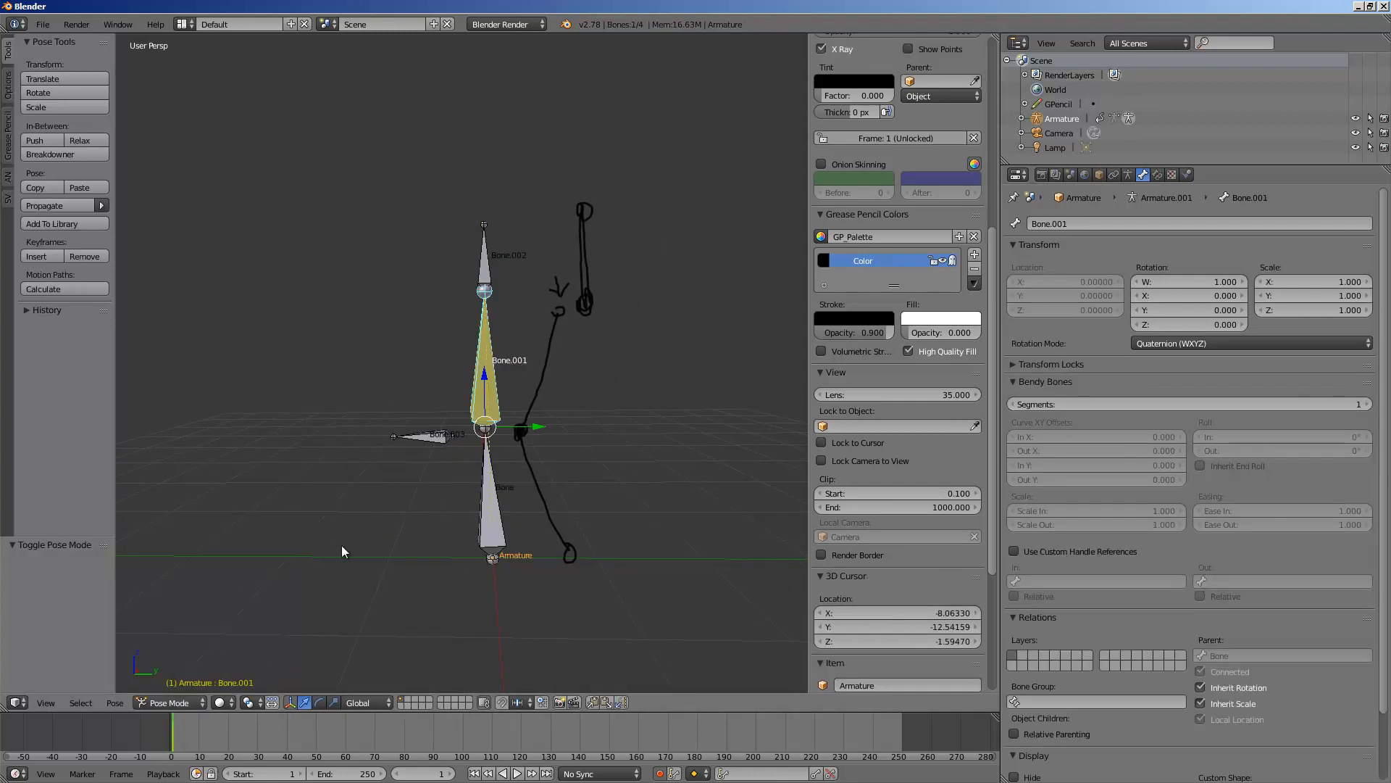
{"action": "right_click", "coordinate": [430, 442]}
{"action": "mouse_move", "coordinate": [430, 442]}
{"action": "middle_mouse_down"}
{"action": "mouse_move", "coordinate": [497, 312]}
{"action": "mouse_move", "coordinate": [469, 380]}
{"action": "middle_mouse_up"}
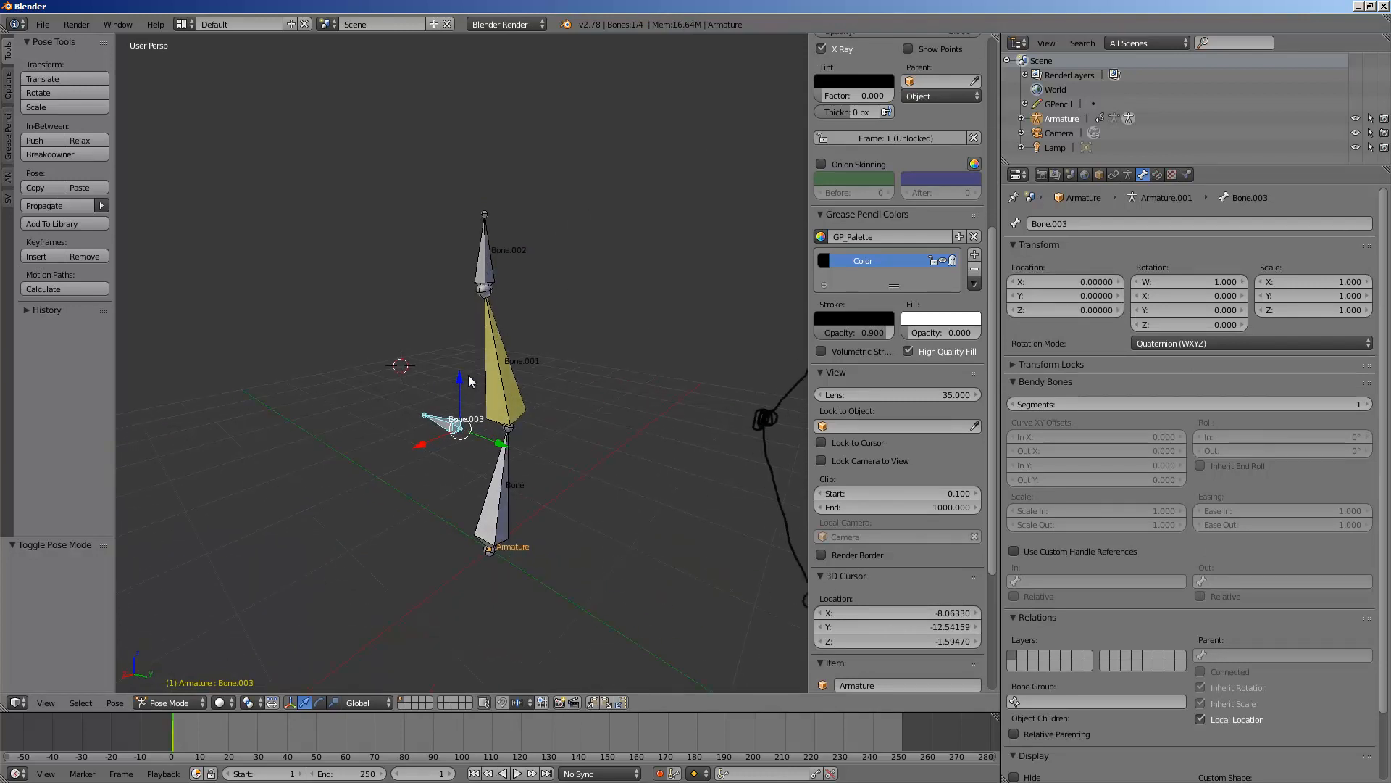
{"action": "right_click", "coordinate": [472, 270]}
{"action": "key", "text": "g"}
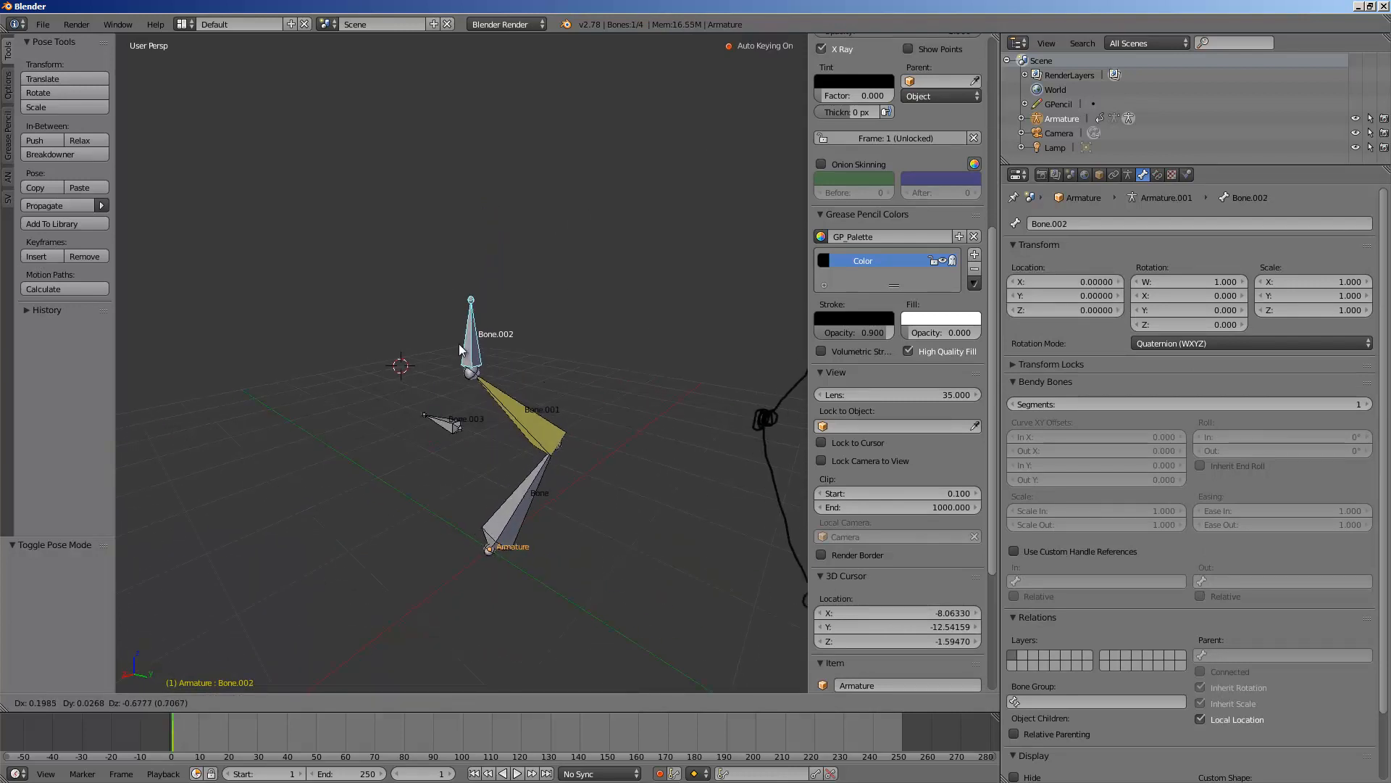
{"action": "left_click", "coordinate": [457, 331]}
Show Bone.001's IK constraint and set its pole angle to 0°
{"action": "right_click", "coordinate": [445, 422]}
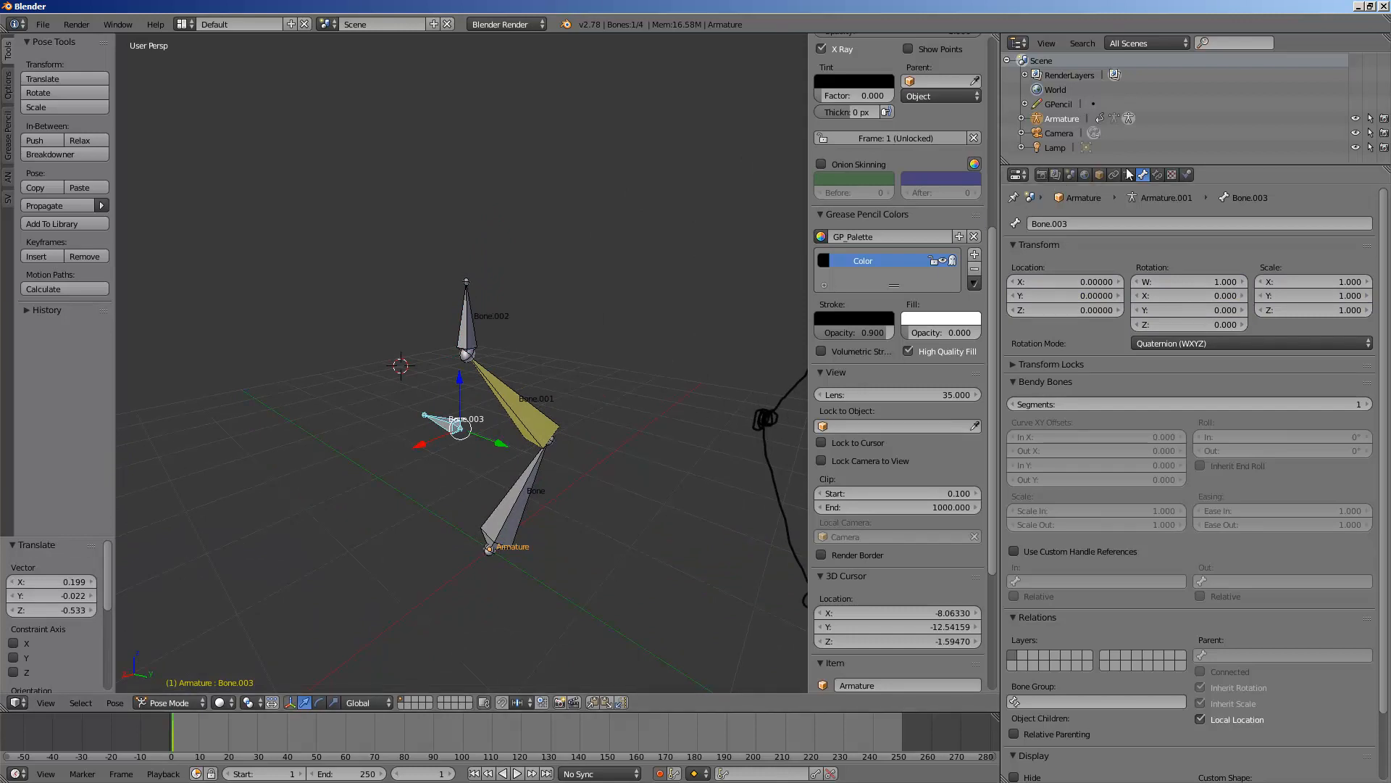
{"action": "left_click", "coordinate": [1158, 175]}
{"action": "right_click", "coordinate": [523, 426]}
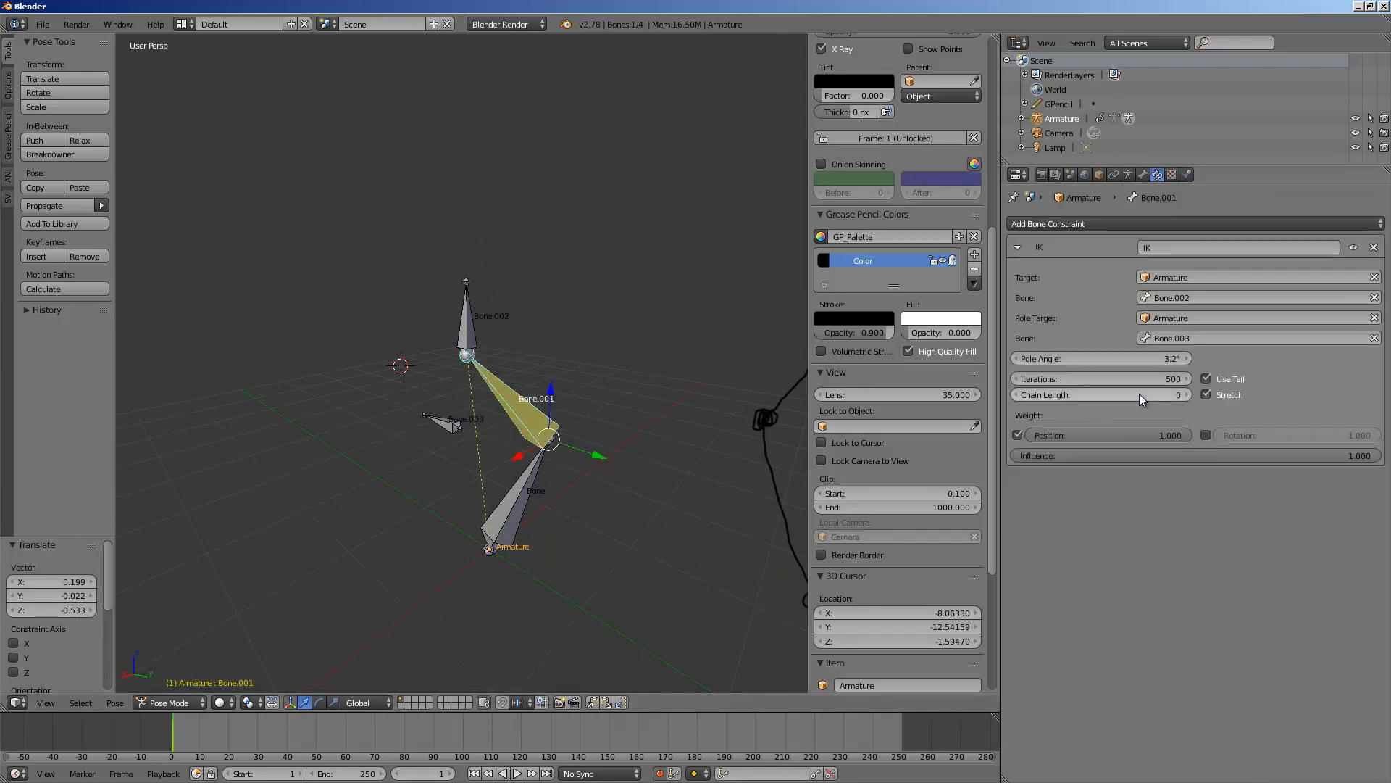
{"action": "mouse_move", "coordinate": [1136, 358]}
{"action": "left_mouse_down"}
{"action": "mouse_move", "coordinate": [1307, 376]}
{"action": "mouse_move", "coordinate": [74, 400]}
{"action": "mouse_move", "coordinate": [632, 430]}
{"action": "mouse_move", "coordinate": [1127, 358]}
{"action": "left_mouse_up"}
{"action": "left_click", "coordinate": [1125, 357]}
{"action": "type", "text": "0"}
{"action": "key", "text": "Return"}
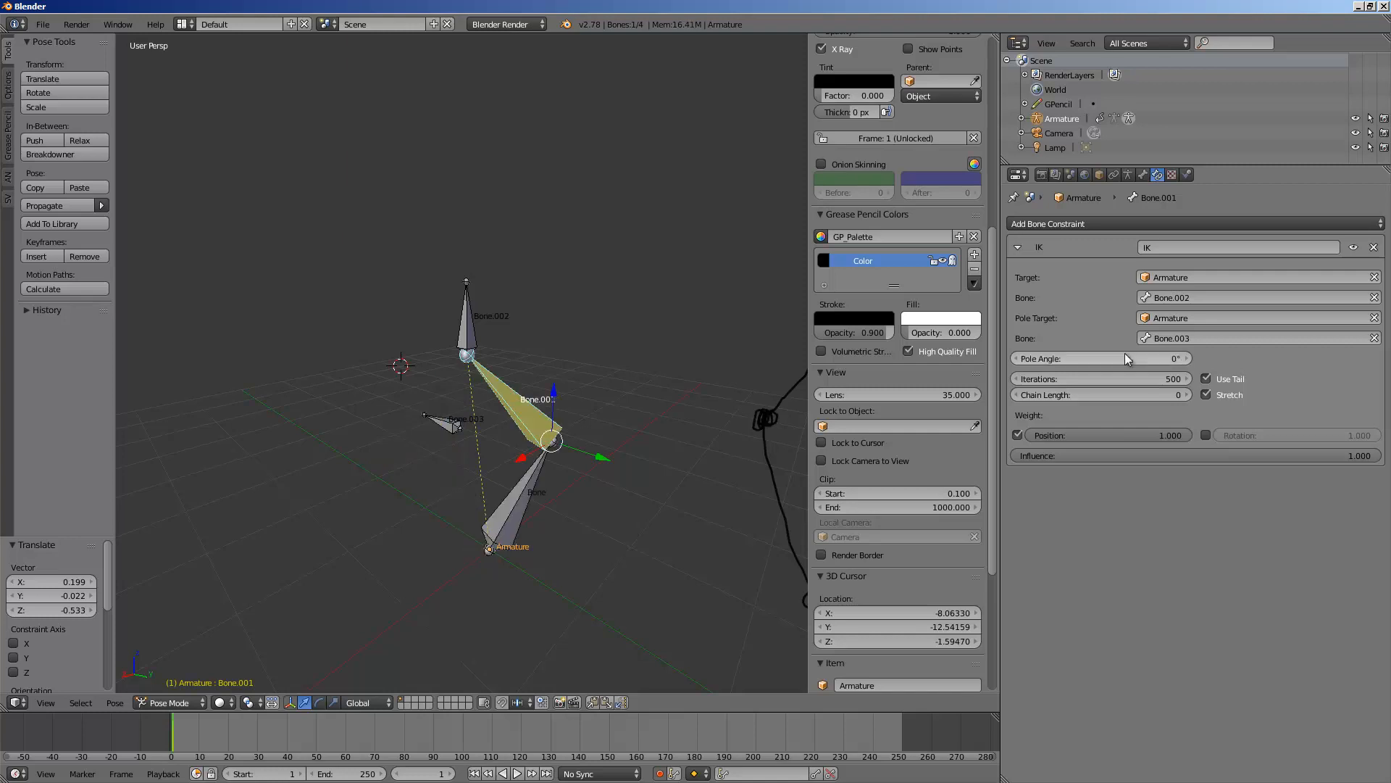
Try a pole angle of -90° on Bone.001's IK constraint
{"action": "left_click", "coordinate": [1125, 358]}
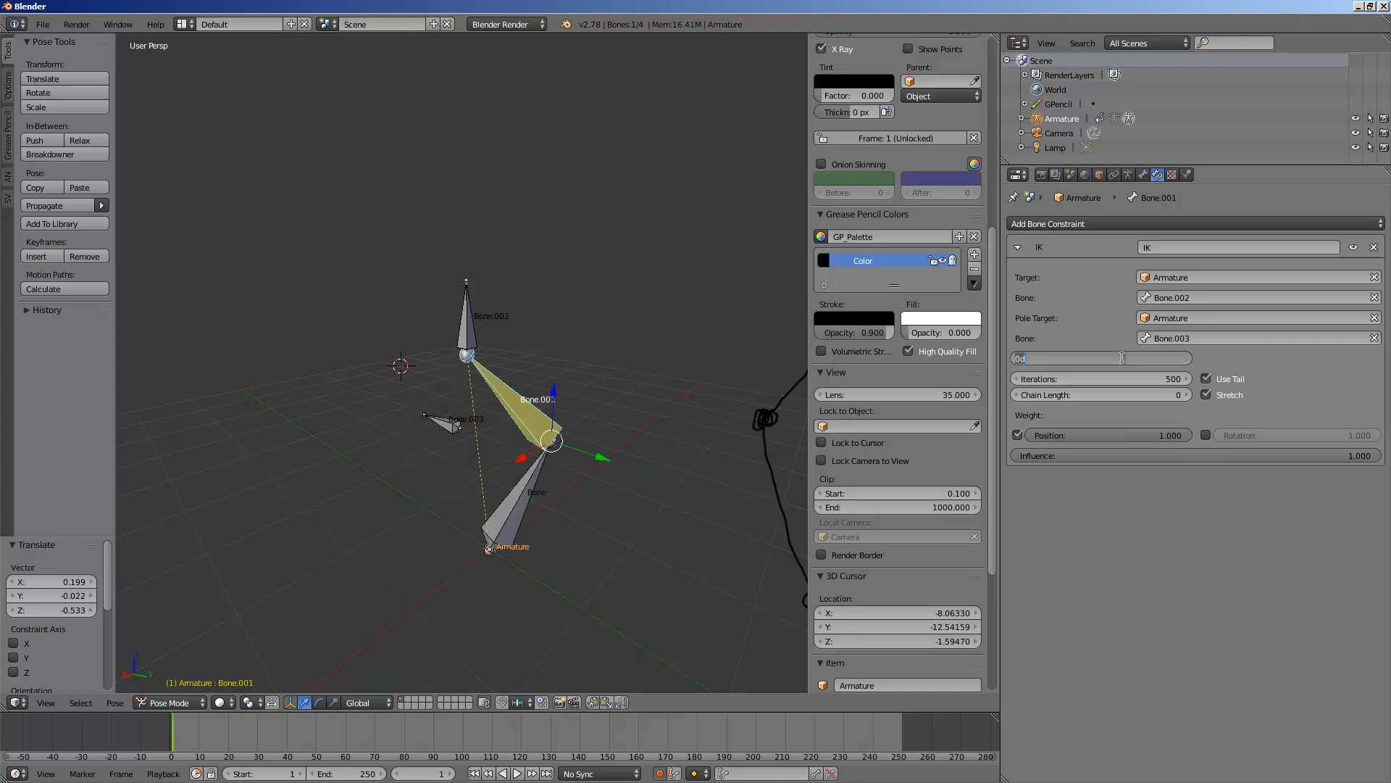
{"action": "type", "text": "-90"}
{"action": "key", "text": "Return"}
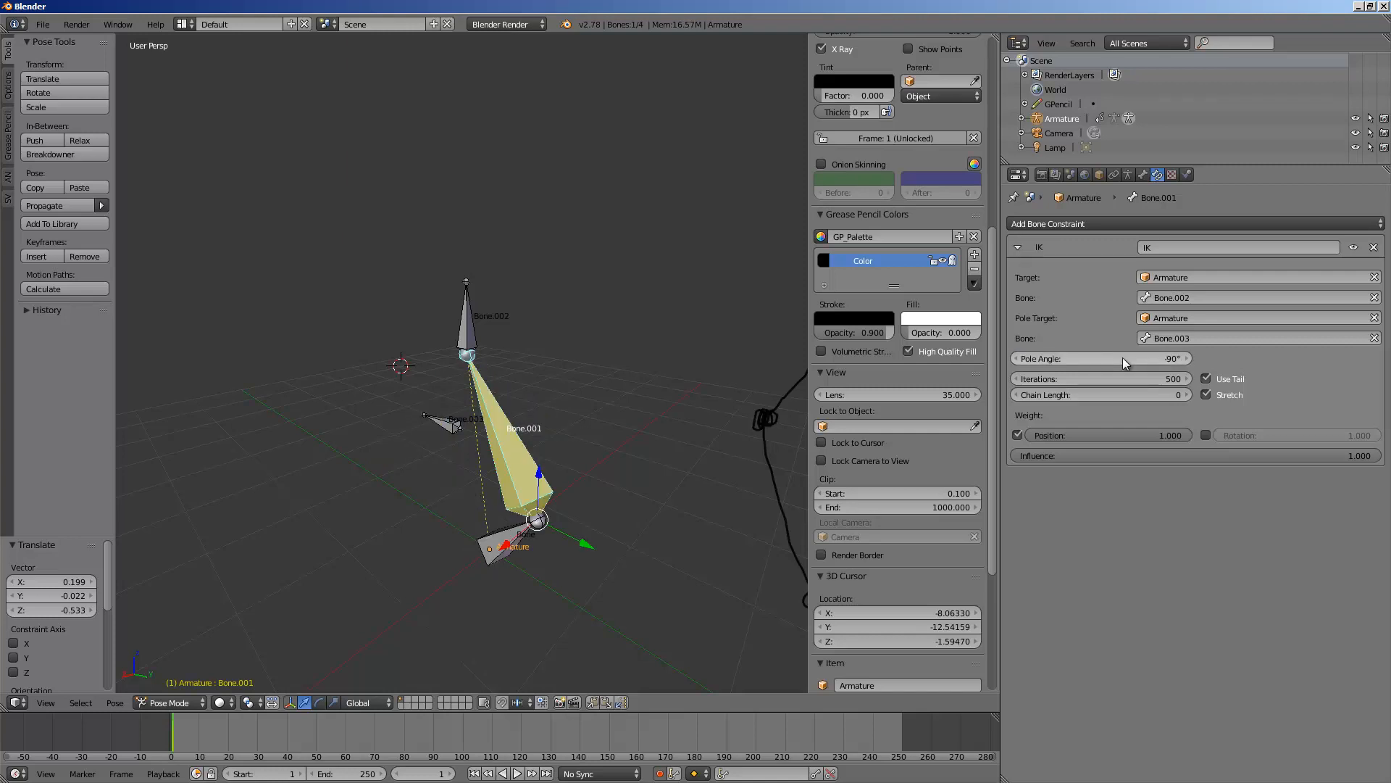
Set the pole angle of Bone.001's IK constraint to 90°
{"action": "left_click", "coordinate": [1123, 358]}
{"action": "type", "text": "90"}
{"action": "key", "text": "Return"}
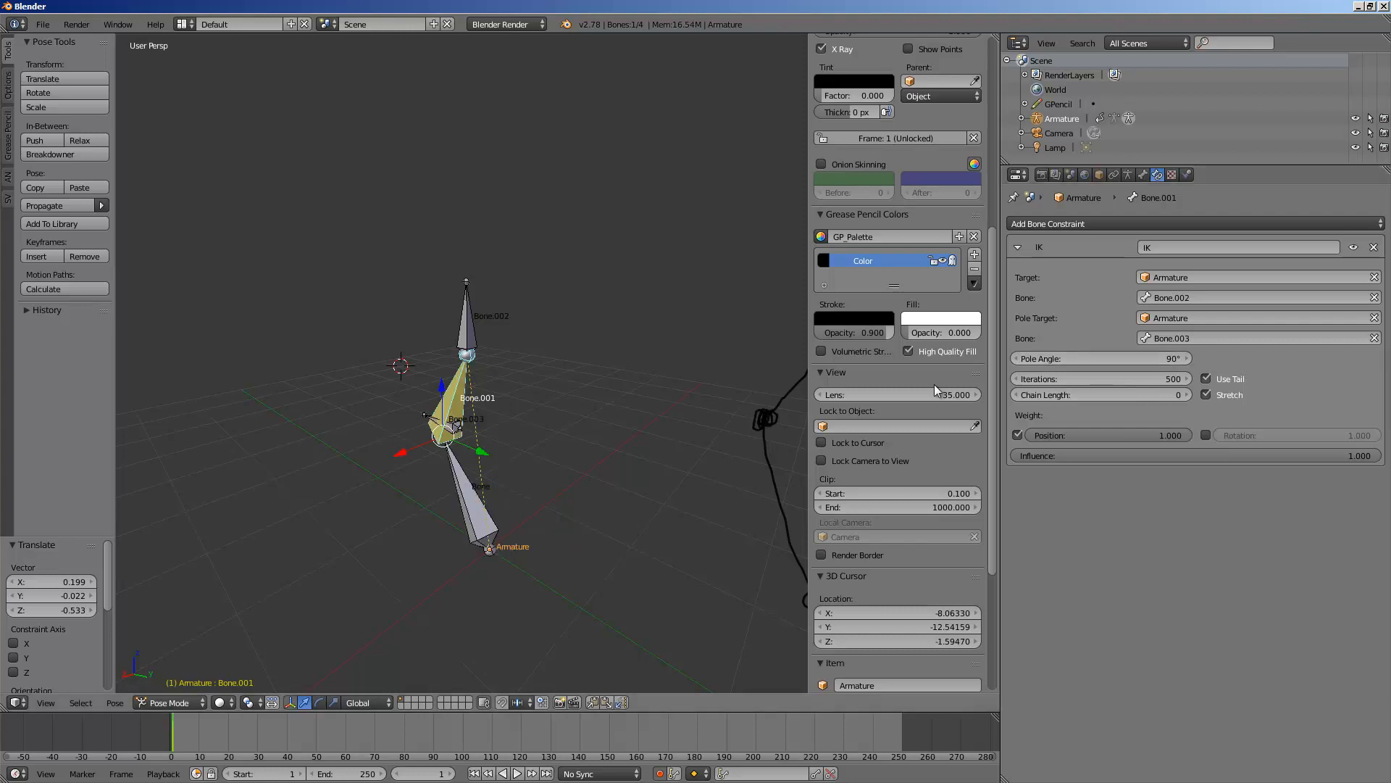
Select the pole bone Bone.003 and move it to several positions around the chain to test the bend direction
{"action": "middle_click_drag", "start_coordinate": [409, 440], "coordinate": [473, 445]}
{"action": "right_click", "coordinate": [444, 433]}
{"action": "key", "text": "g"}
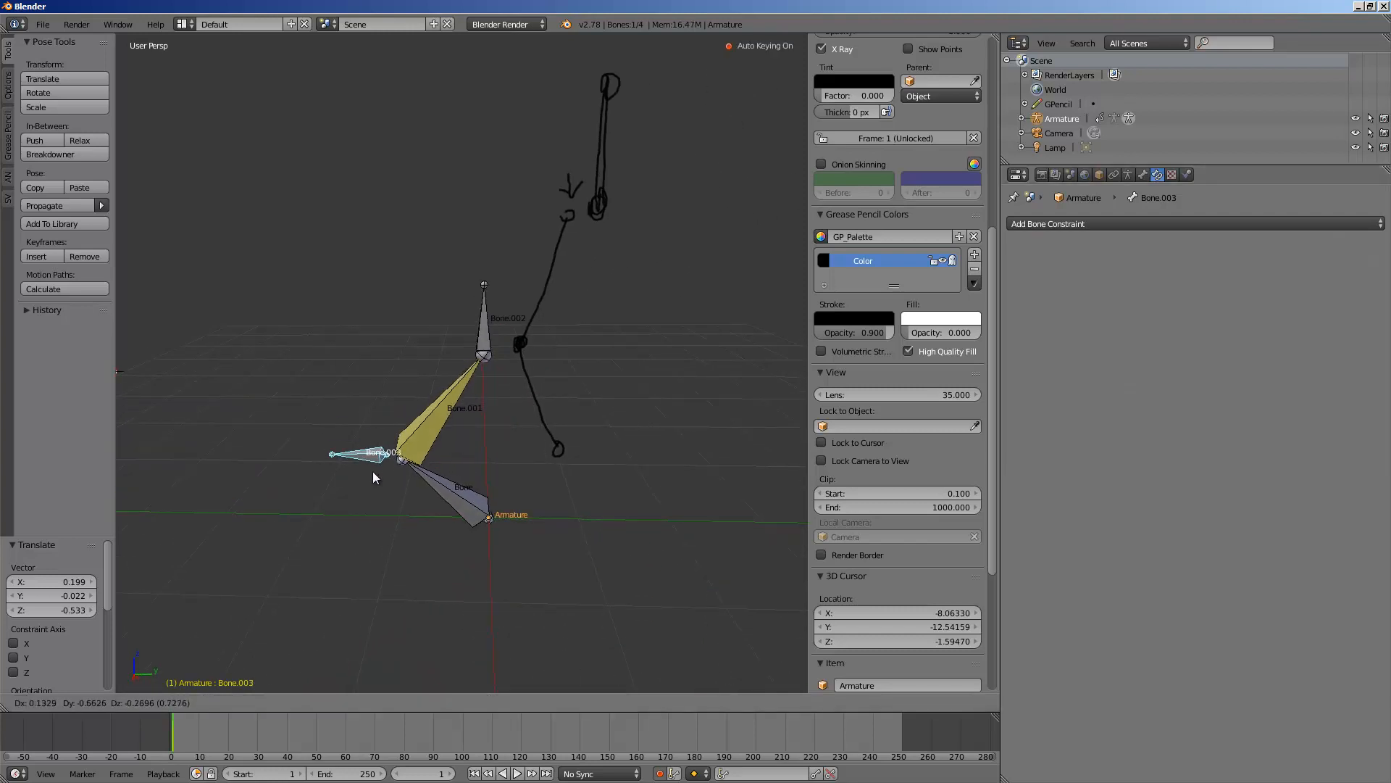
{"action": "left_click", "coordinate": [361, 469]}
{"action": "middle_click_drag", "start_coordinate": [361, 468], "coordinate": [389, 427]}
{"action": "key", "text": "g"}
{"action": "left_click", "coordinate": [561, 421]}
{"action": "key", "text": "g"}
{"action": "left_click", "coordinate": [422, 339]}
Move the target Bone.002 slightly upward and reposition the pole Bone.003 beside the bend to test both controls
{"action": "right_click", "coordinate": [482, 333]}
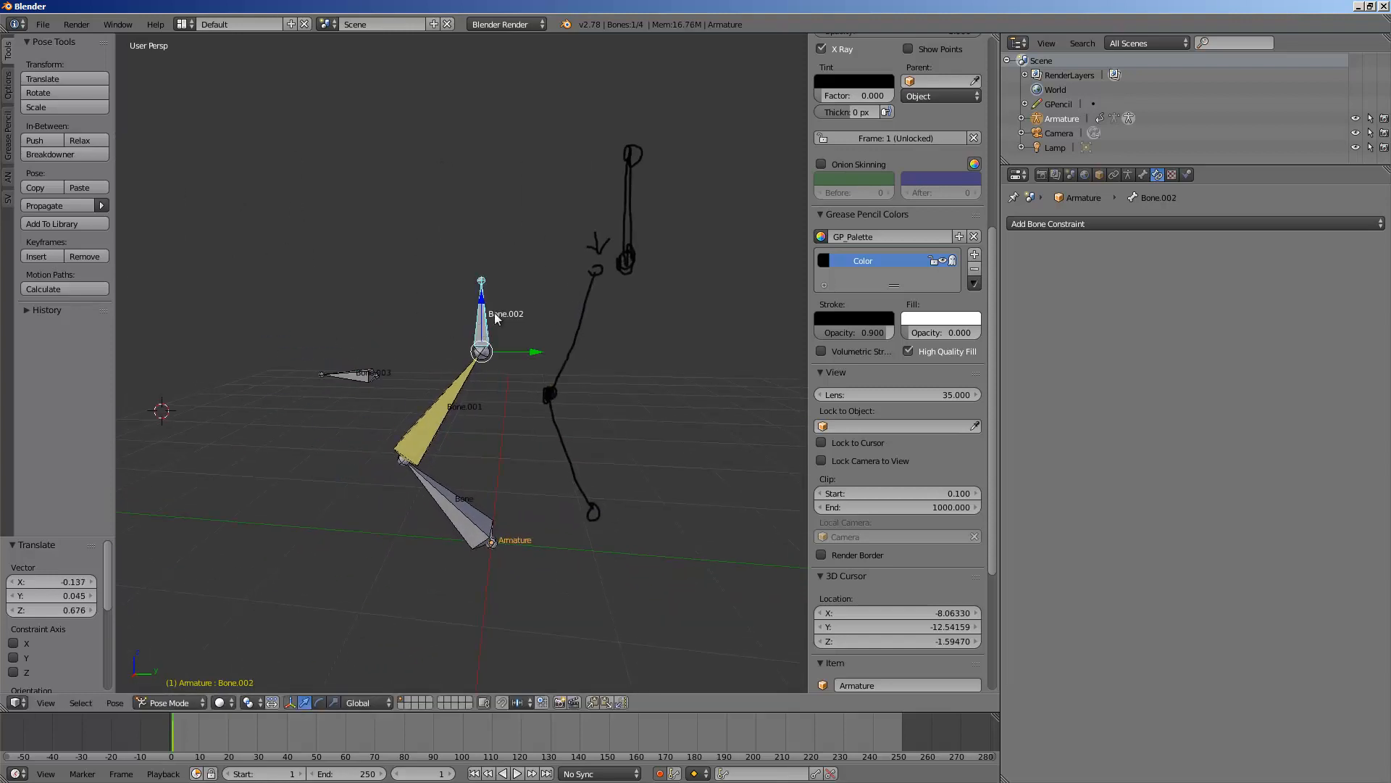
{"action": "key", "text": "g"}
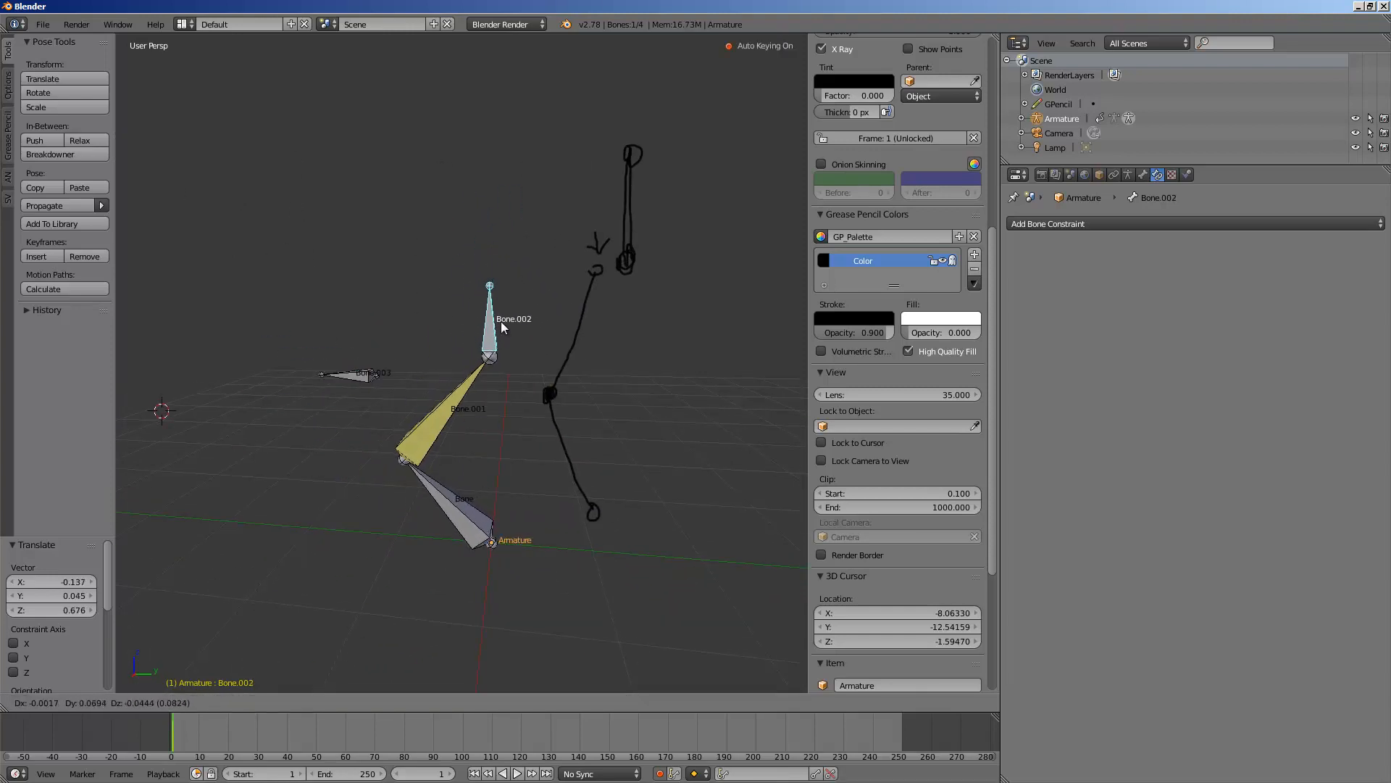
{"action": "left_click", "coordinate": [507, 304]}
{"action": "right_click", "coordinate": [382, 377]}
{"action": "key", "text": "g"}
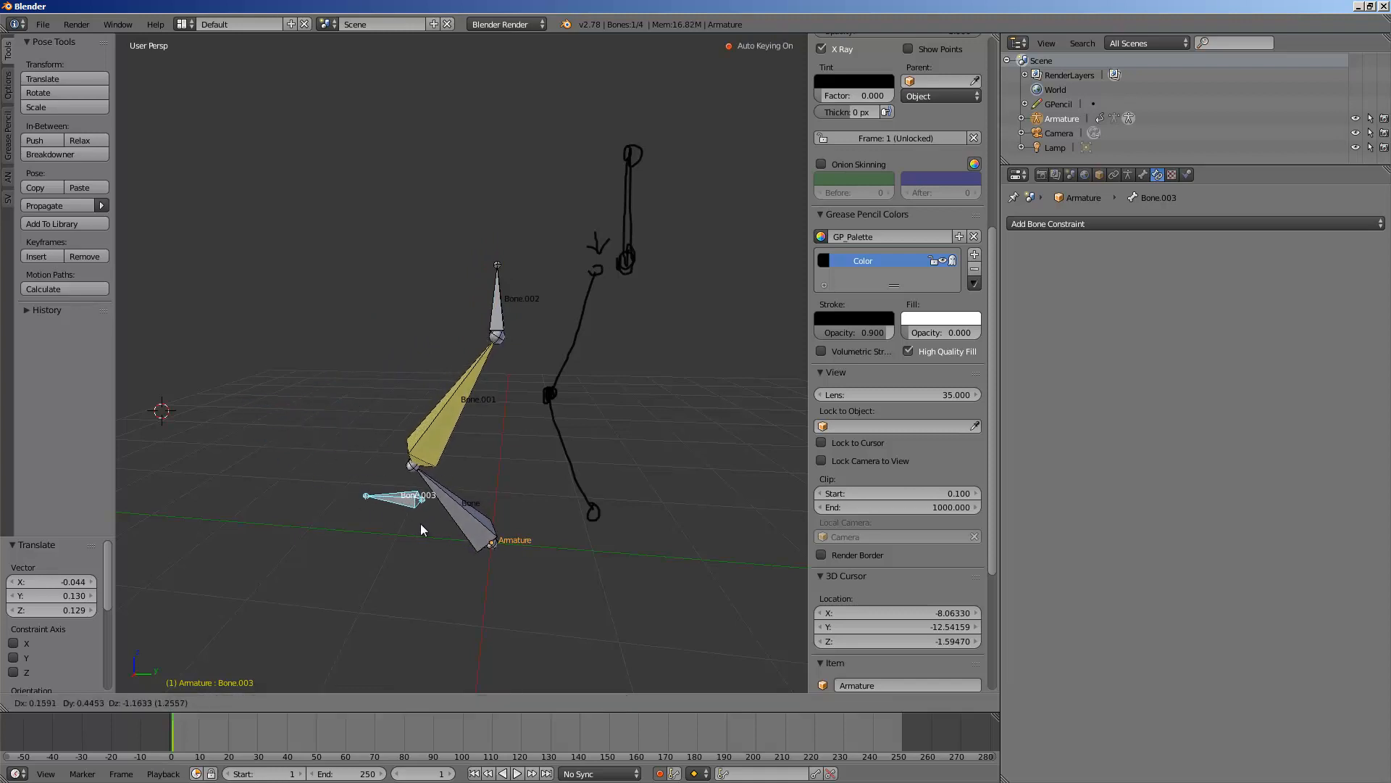
{"action": "left_click", "coordinate": [345, 473]}
{"action": "middle_click_drag", "start_coordinate": [345, 473], "coordinate": [628, 476]}
{"action": "key", "text": "g"}
{"action": "left_click", "coordinate": [513, 458]}
Switch to Object Mode and add a torus mesh to the scene
{"action": "key", "text": "shift+a"}
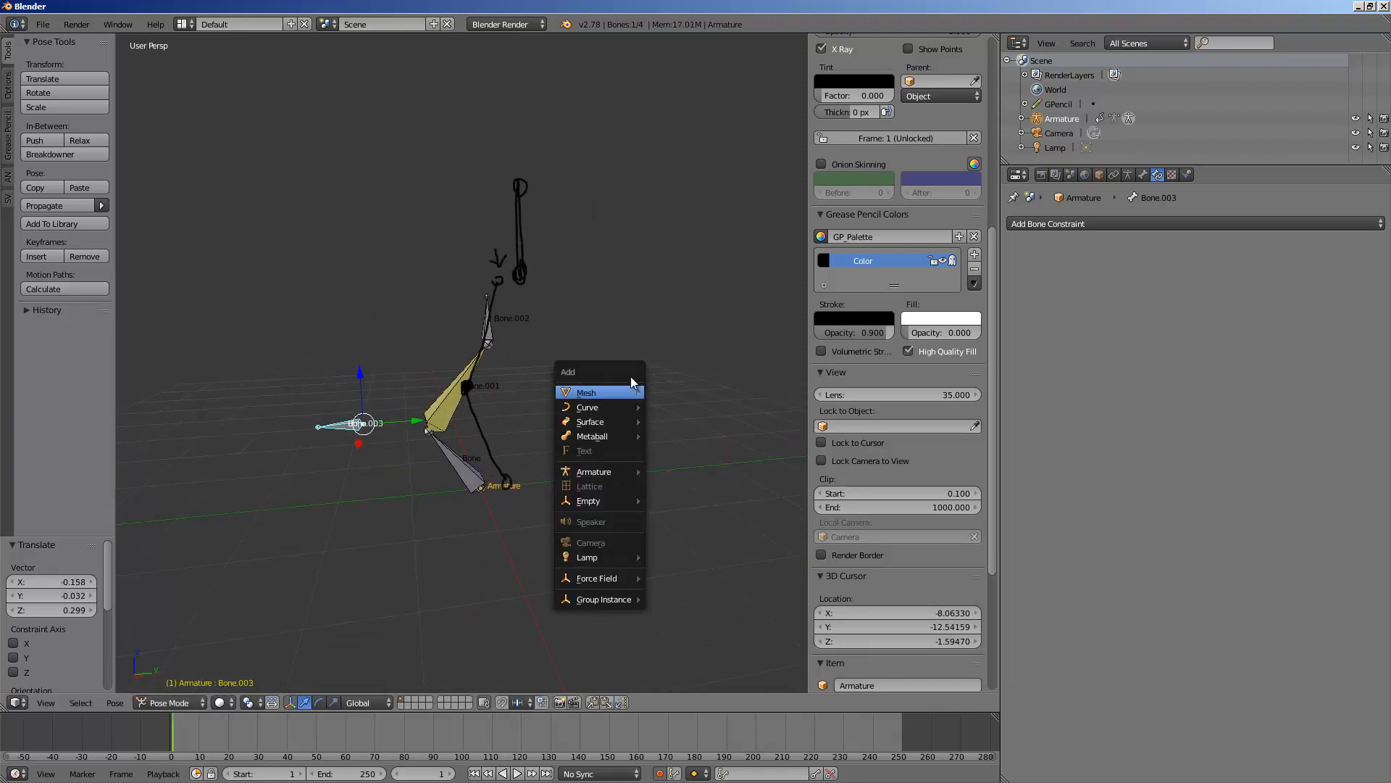
{"action": "left_click", "coordinate": [199, 706]}
{"action": "left_click", "coordinate": [195, 690]}
{"action": "middle_click_drag", "start_coordinate": [500, 464], "coordinate": [551, 433]}
{"action": "key", "text": "shift+a"}
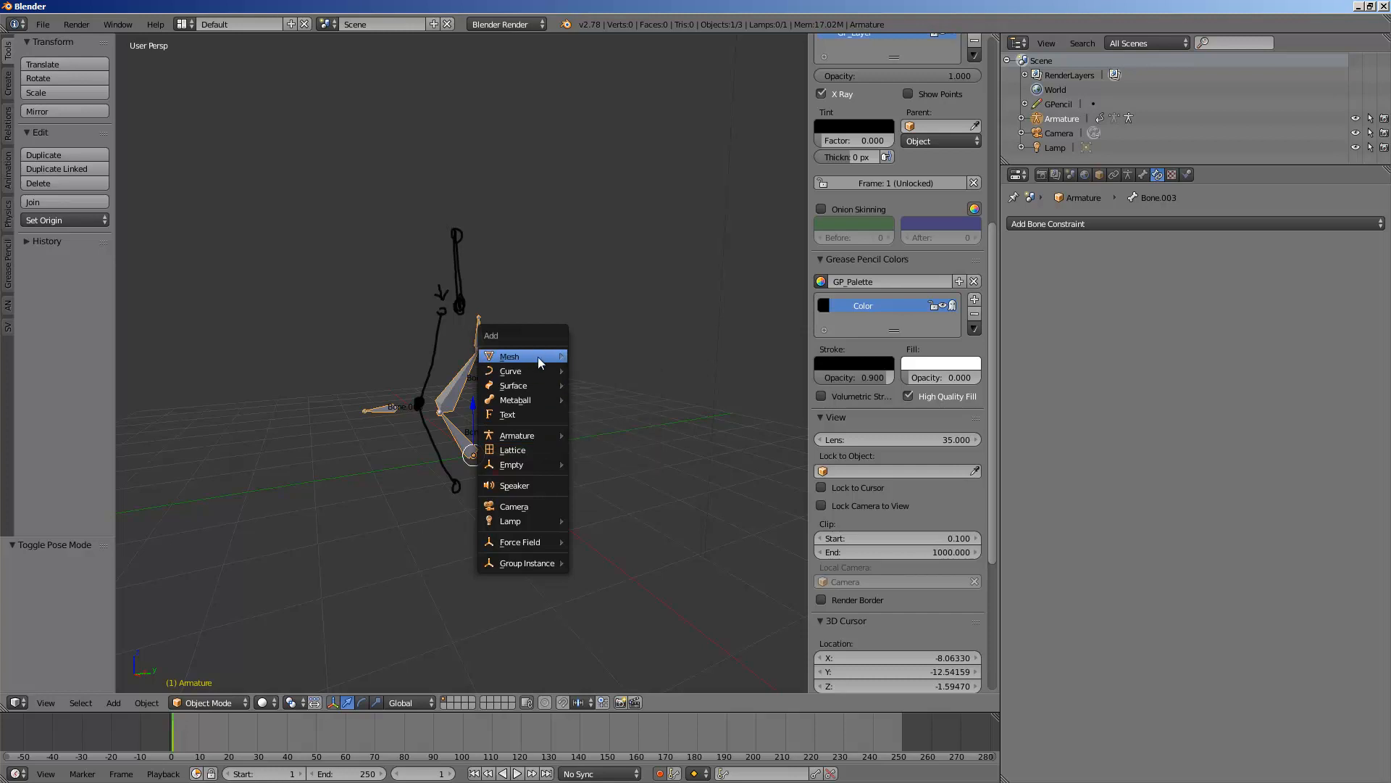
{"action": "mouse_move", "coordinate": [540, 357]}
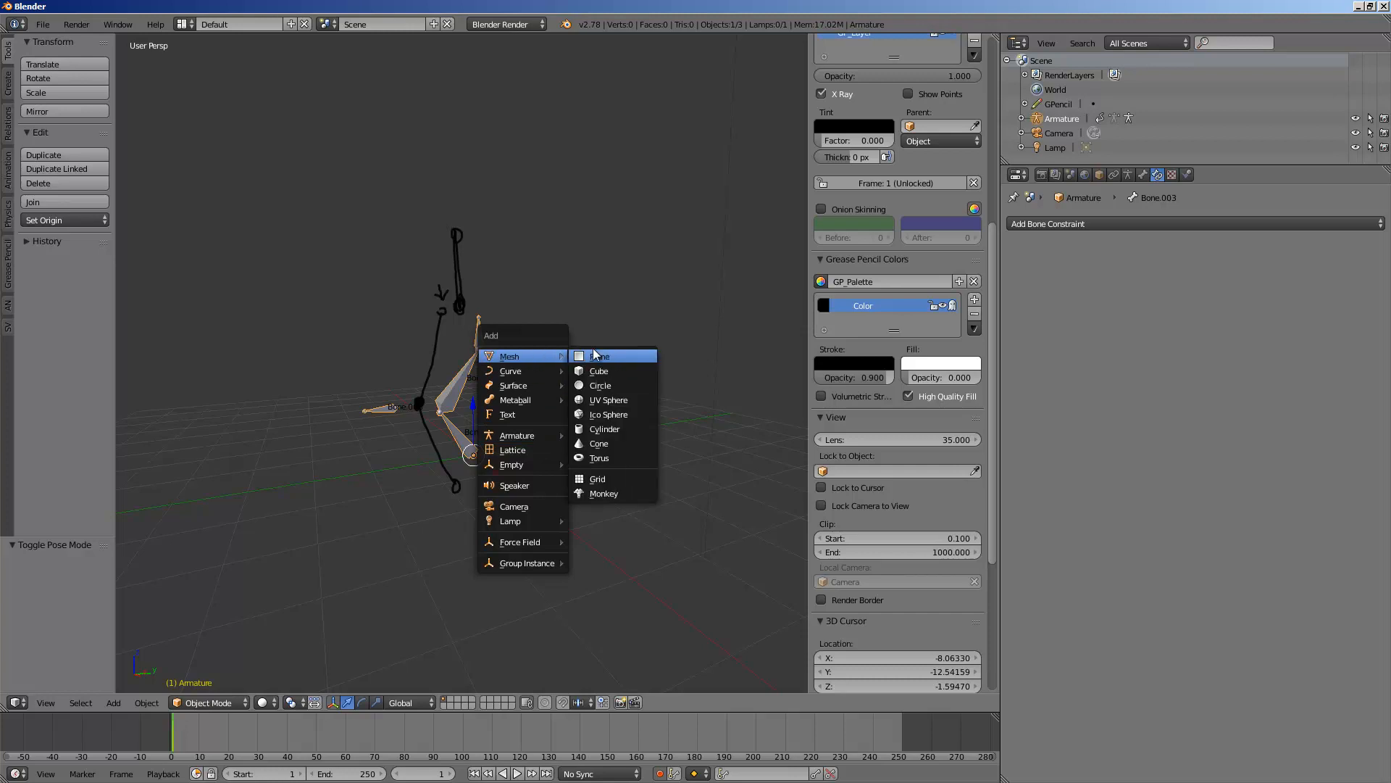
{"action": "left_click", "coordinate": [630, 454]}
Clear the torus's location and move it about 5 units along Y, away from the armature
{"action": "middle_click_drag", "start_coordinate": [560, 419], "coordinate": [451, 419]}
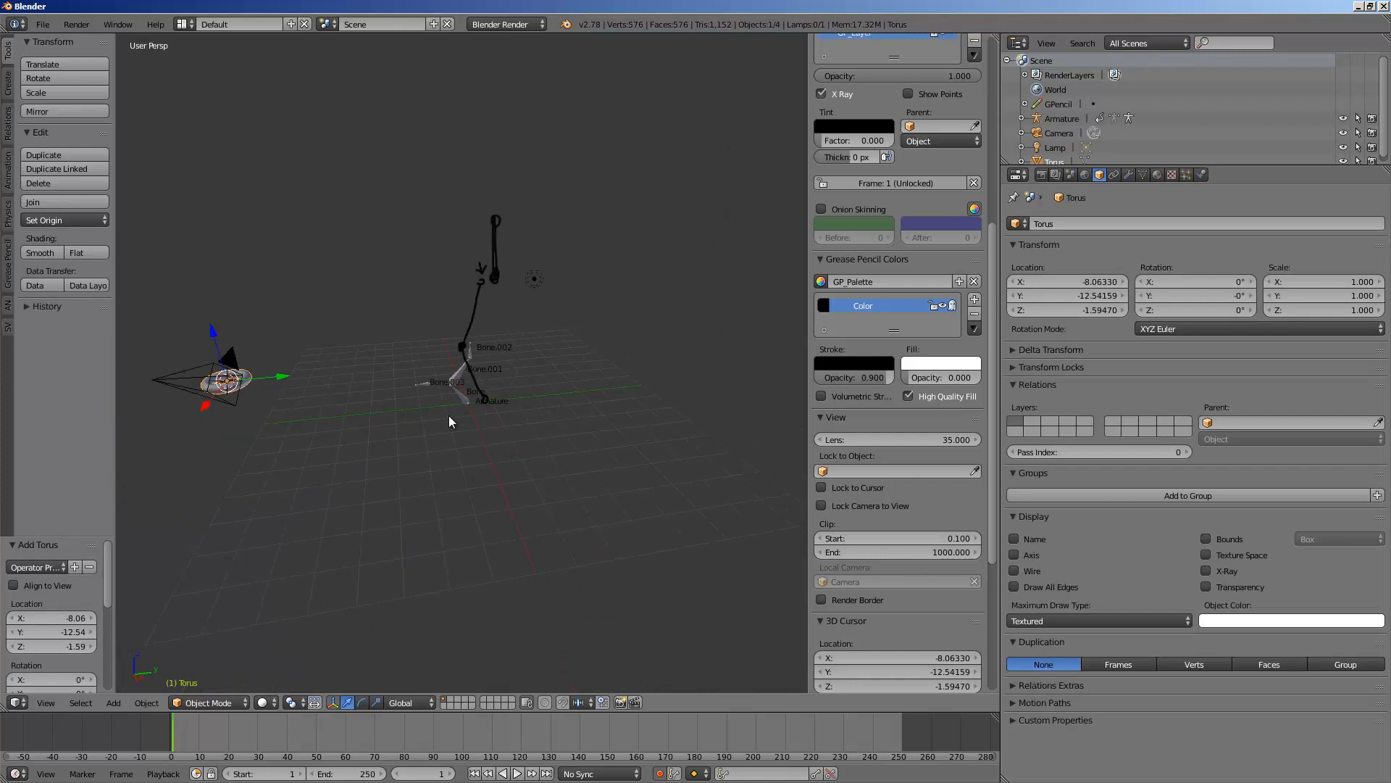
{"action": "key", "text": "alt+g"}
{"action": "key", "text": "g"}
{"action": "left_click", "coordinate": [603, 396]}
{"action": "scroll", "coordinate": [603, 396], "scroll_direction": "up", "scroll_amount": 6}
{"action": "scroll", "coordinate": [481, 336], "scroll_direction": "down", "scroll_amount": 1}
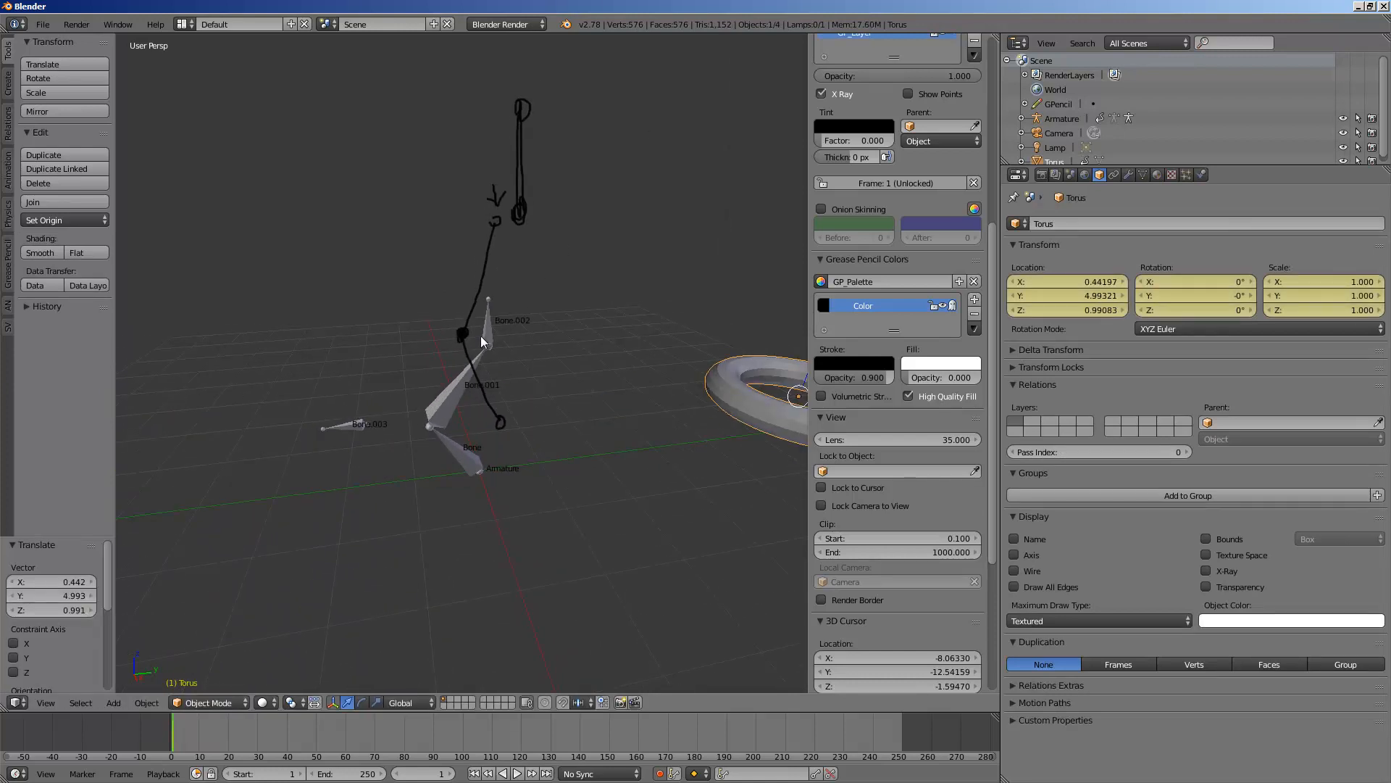
Select the armature, enter Edit Mode and select Bone.002
{"action": "right_click", "coordinate": [480, 337]}
{"action": "middle_click_drag", "start_coordinate": [481, 336], "coordinate": [365, 506]}
{"action": "left_click", "coordinate": [199, 703]}
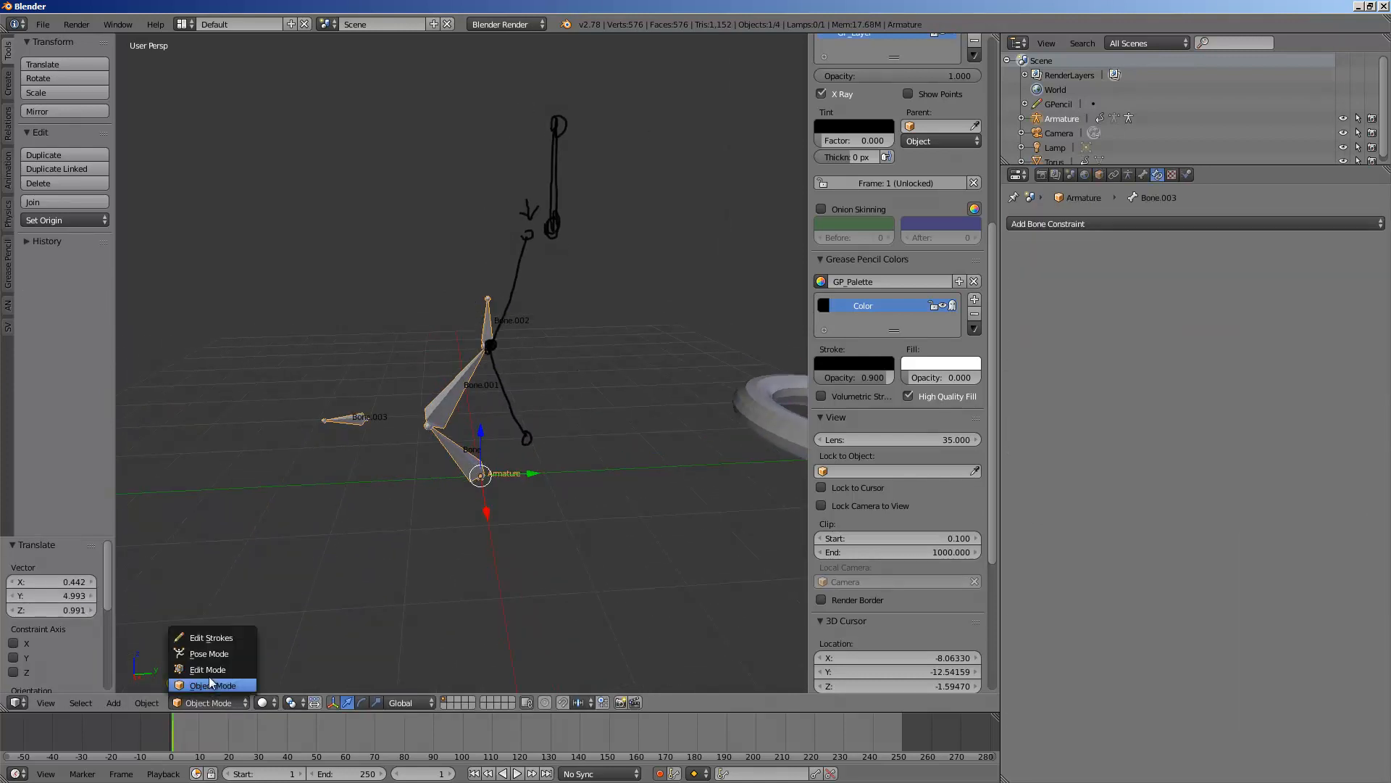
{"action": "left_click", "coordinate": [208, 674]}
{"action": "middle_click_drag", "start_coordinate": [406, 464], "coordinate": [424, 433]}
{"action": "right_click", "coordinate": [479, 313]}
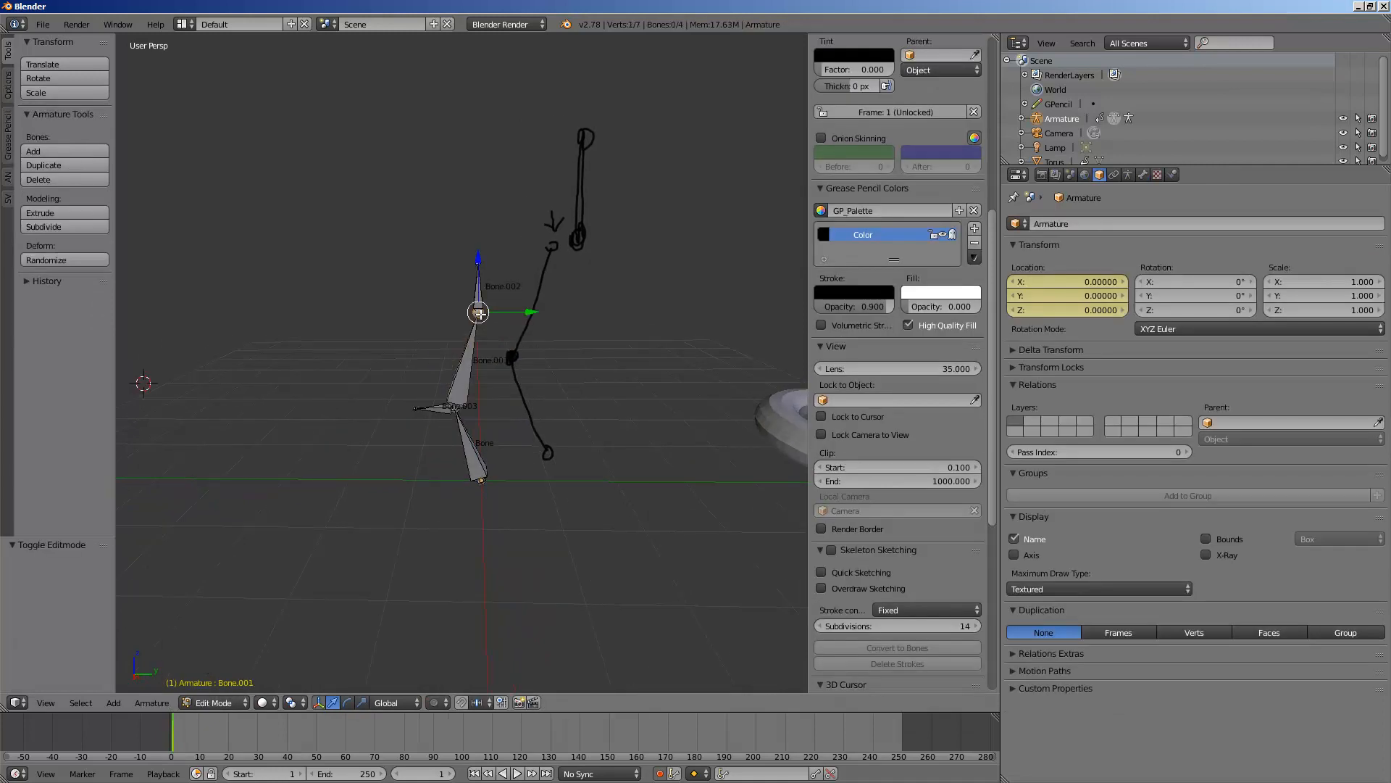
{"action": "right_click", "coordinate": [479, 295]}
{"action": "left_click", "coordinate": [1143, 175]}
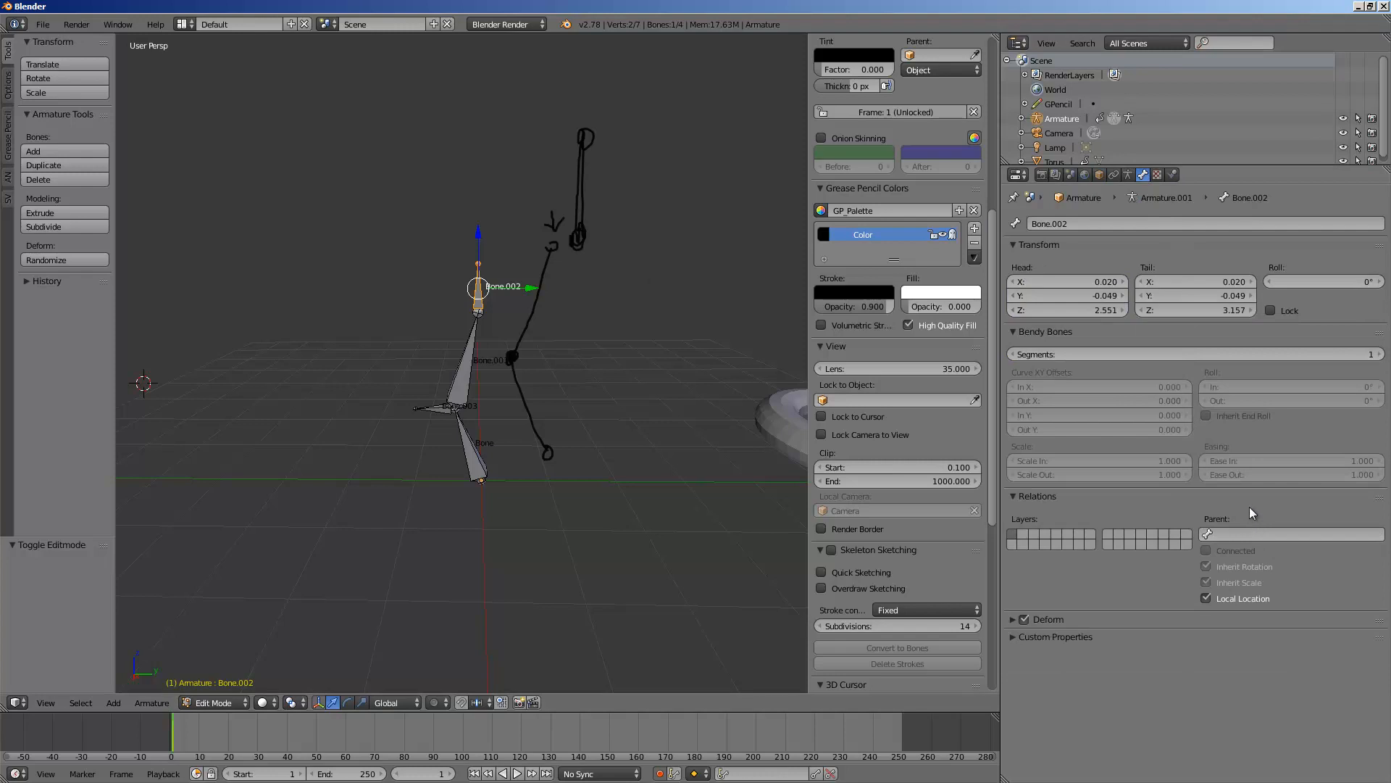
{"action": "left_click", "coordinate": [1133, 176]}
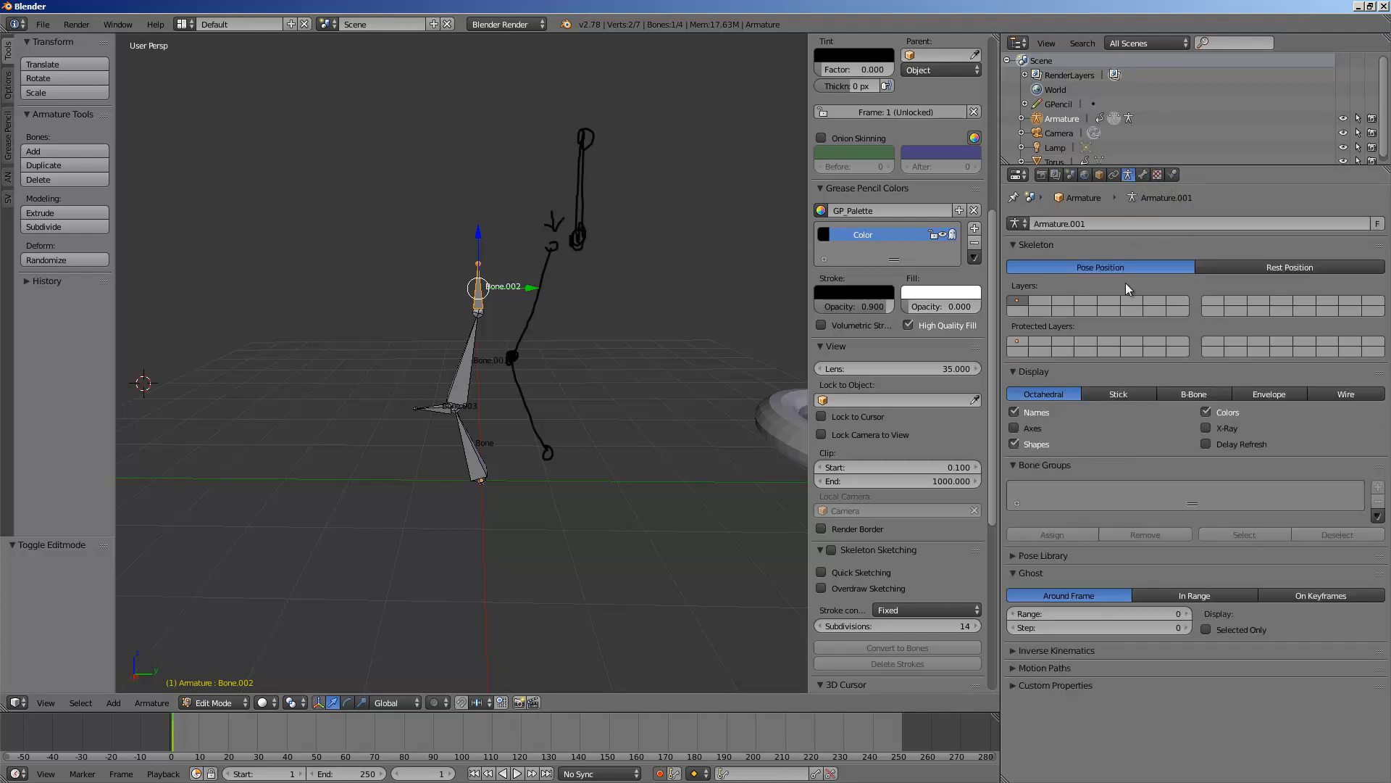
{"action": "left_click", "coordinate": [1144, 175]}
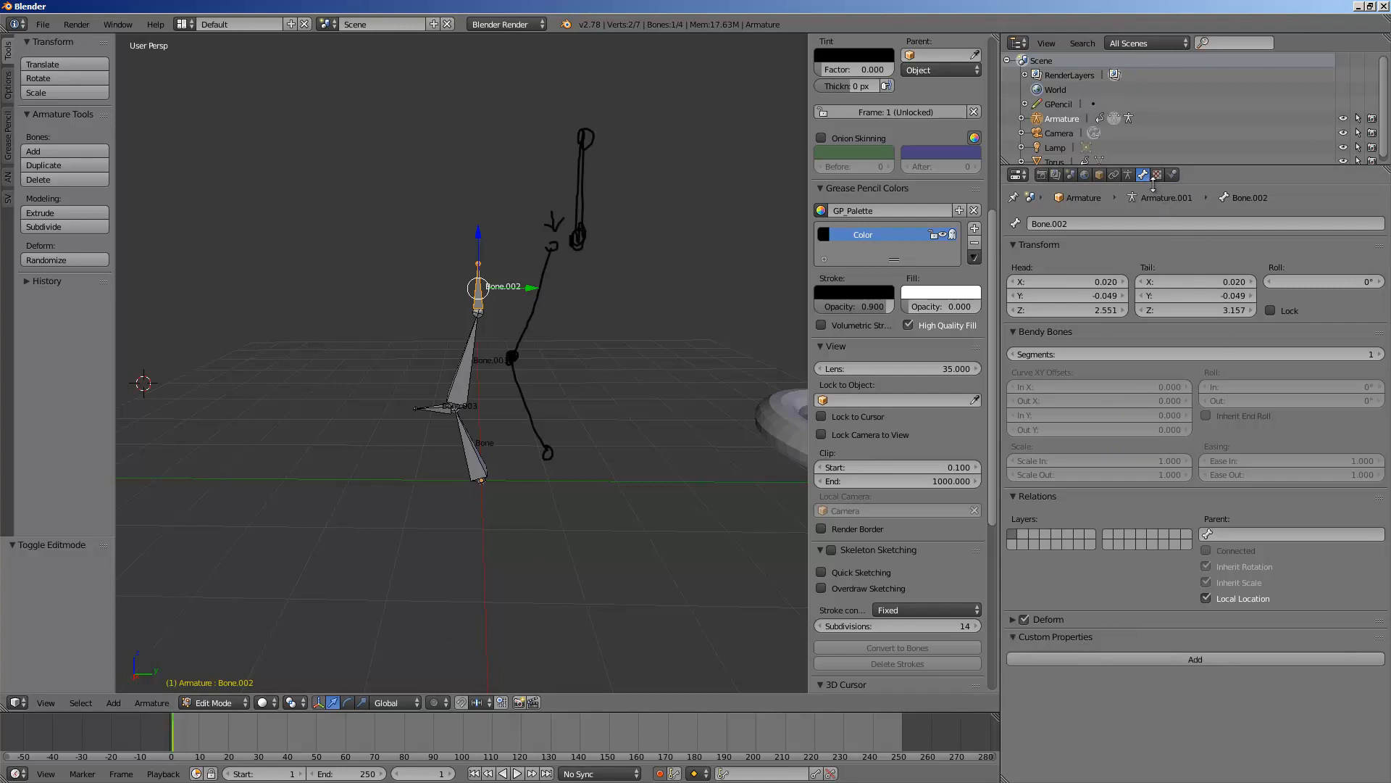
{"action": "left_click", "coordinate": [1128, 177]}
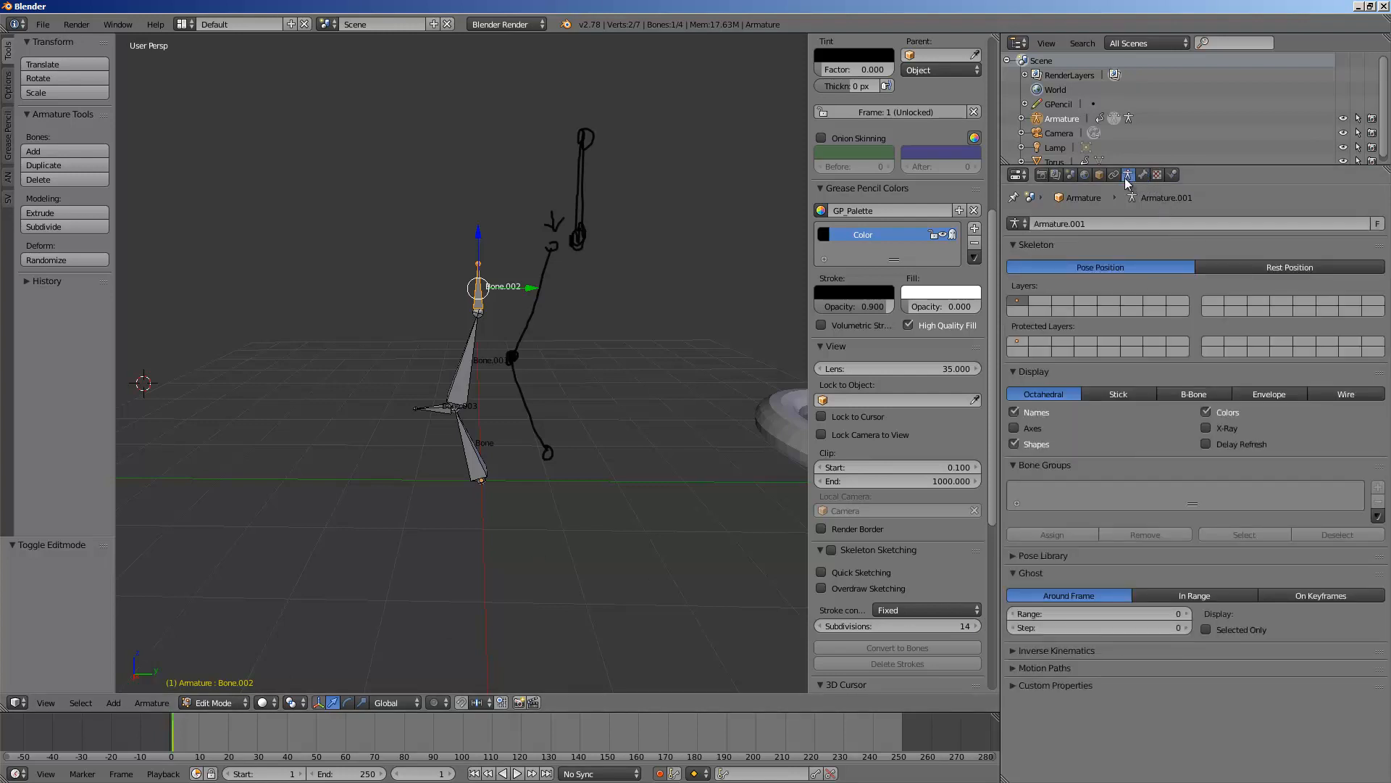
Switch to Pose Mode and set Torus as the custom shape in Bone.002's display settings
{"action": "left_click", "coordinate": [194, 703]}
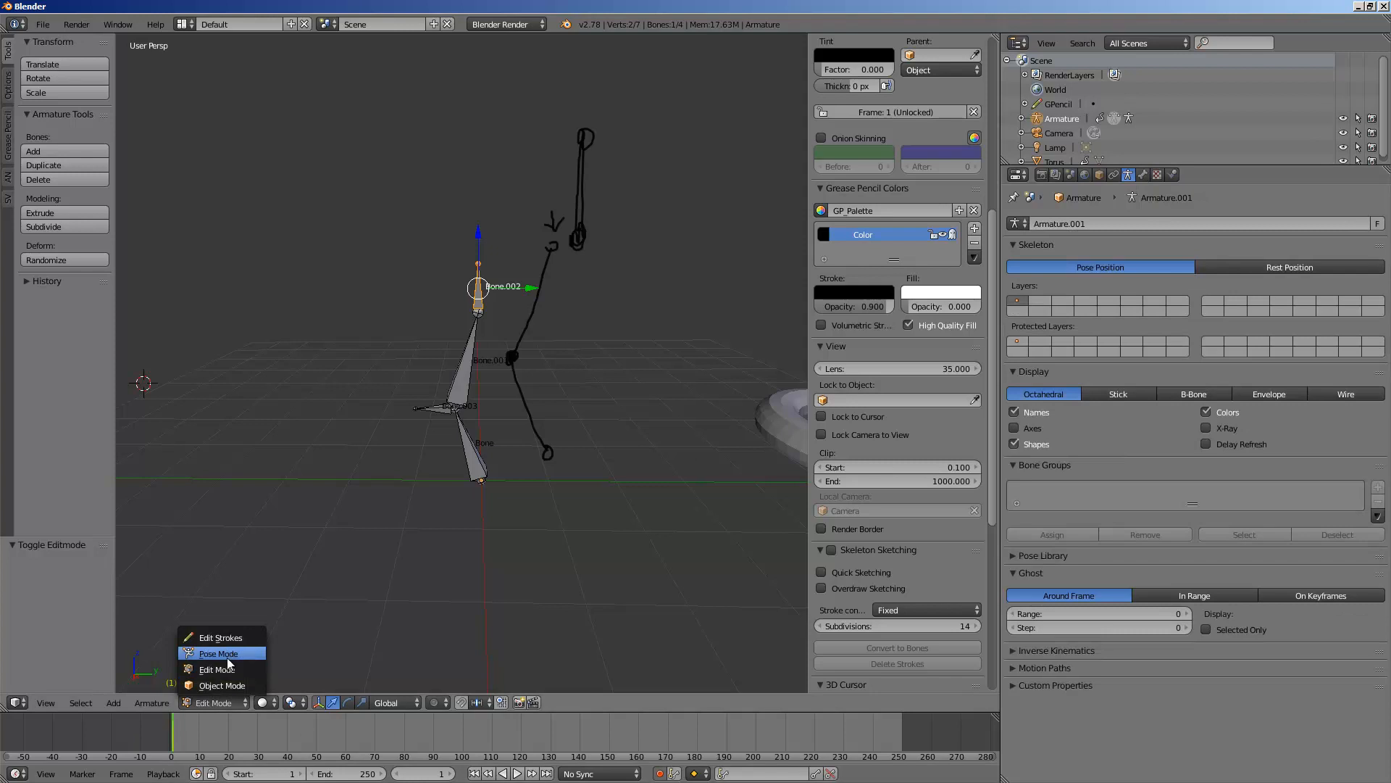
{"action": "left_click", "coordinate": [228, 655]}
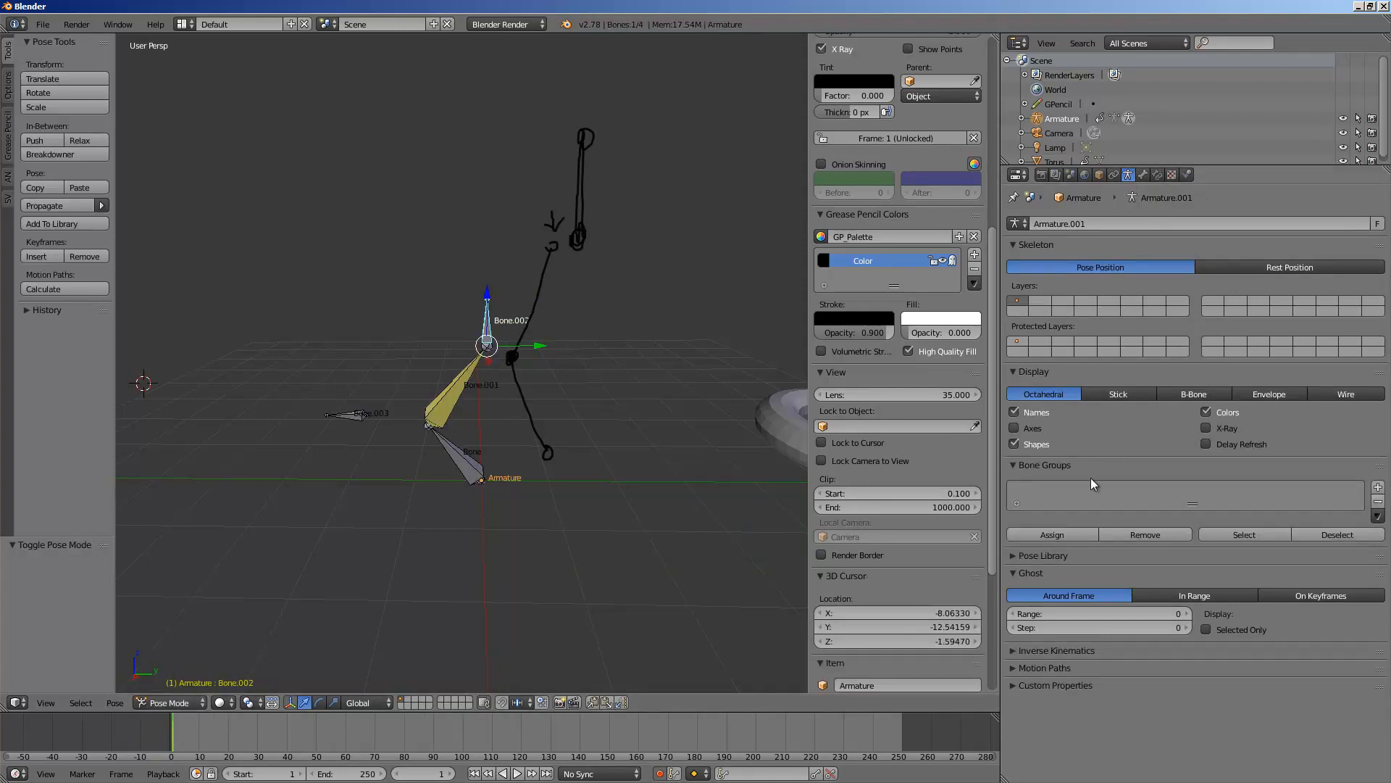
{"action": "left_click", "coordinate": [1114, 175]}
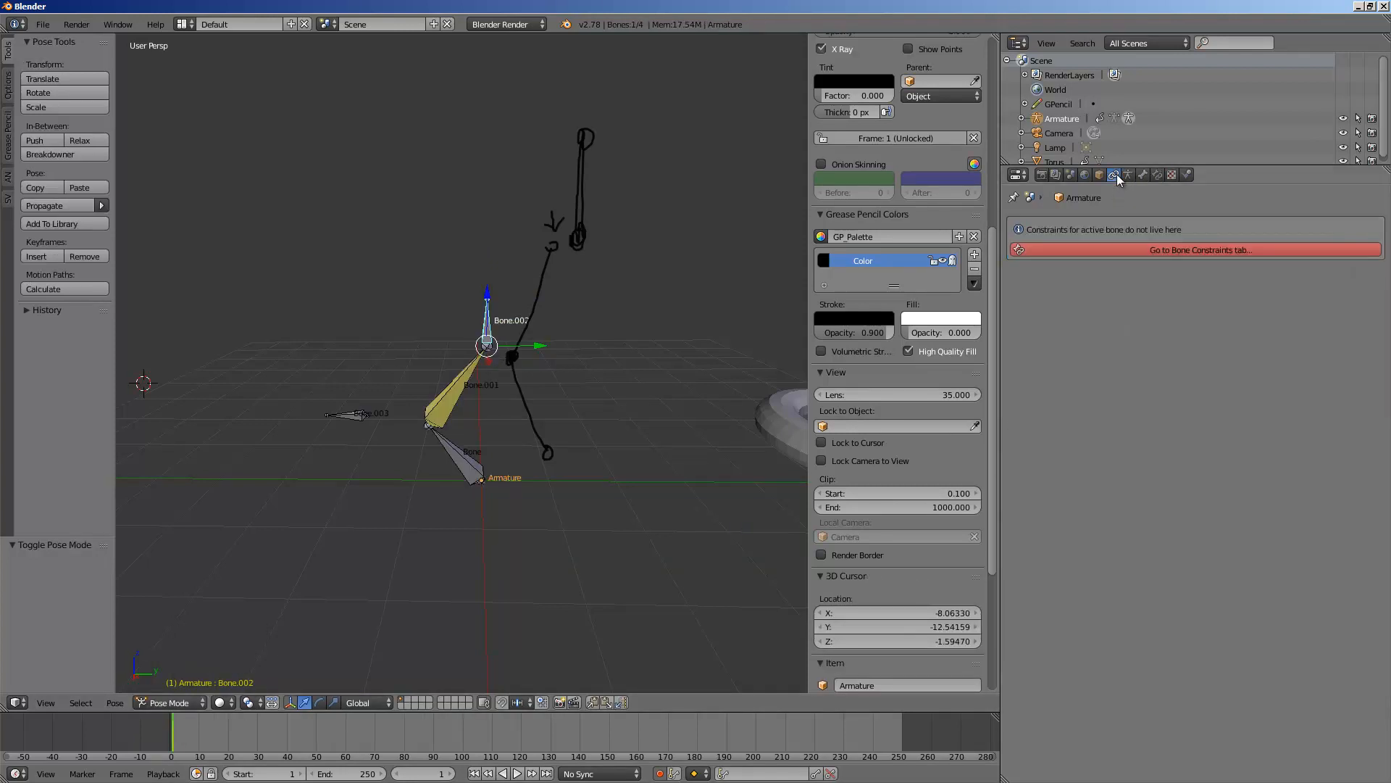
{"action": "left_click", "coordinate": [1128, 174]}
{"action": "left_click", "coordinate": [1142, 175]}
{"action": "left_click", "coordinate": [1157, 174]}
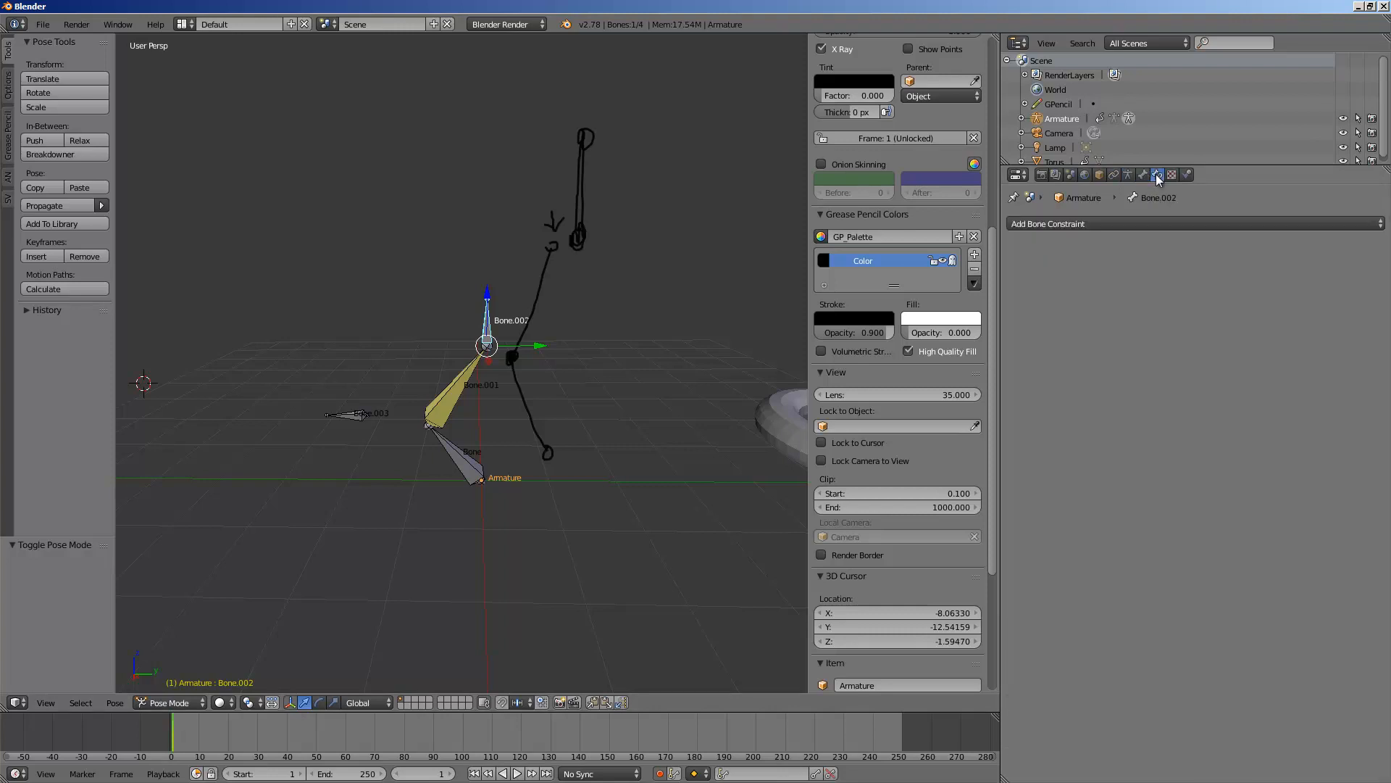
{"action": "left_click", "coordinate": [1149, 173]}
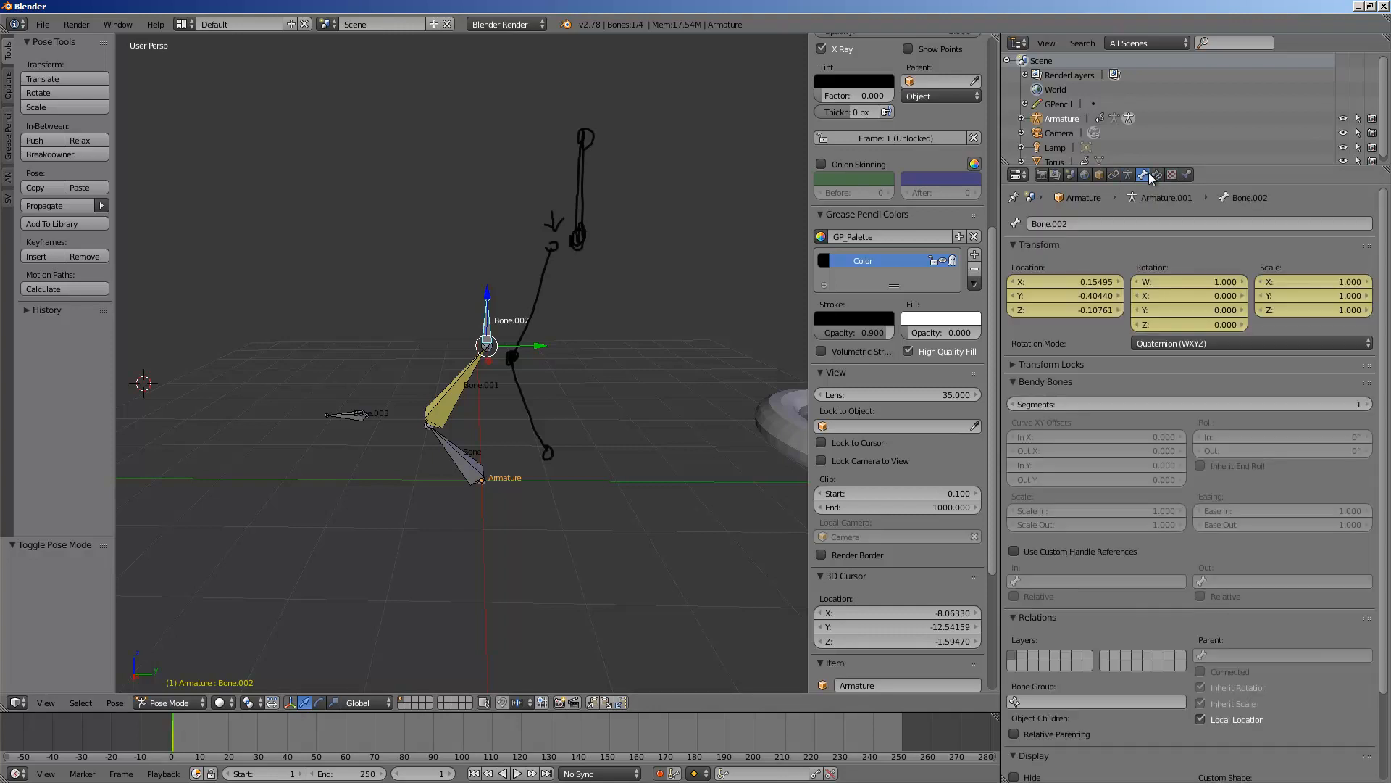
{"action": "left_click", "coordinate": [1054, 380]}
{"action": "left_click", "coordinate": [1051, 398]}
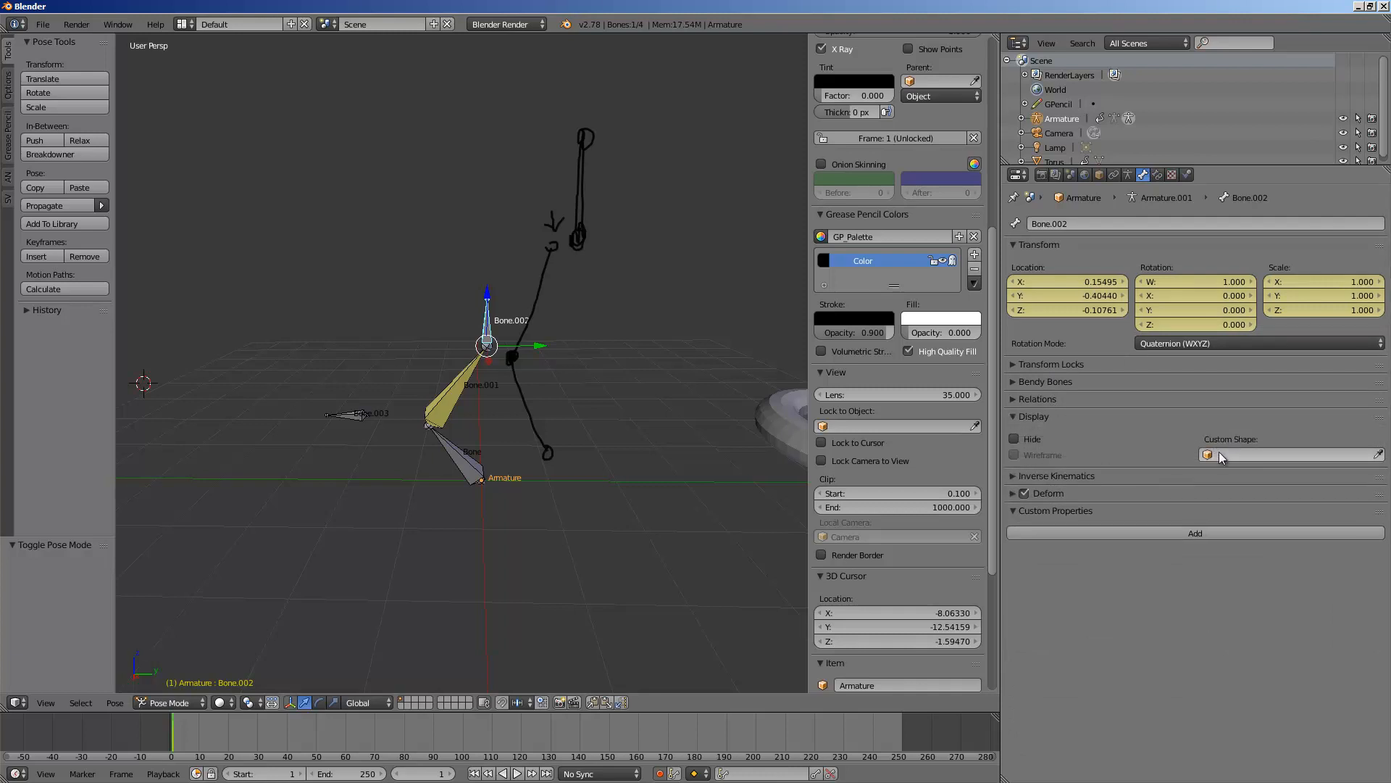
{"action": "left_click", "coordinate": [1253, 455]}
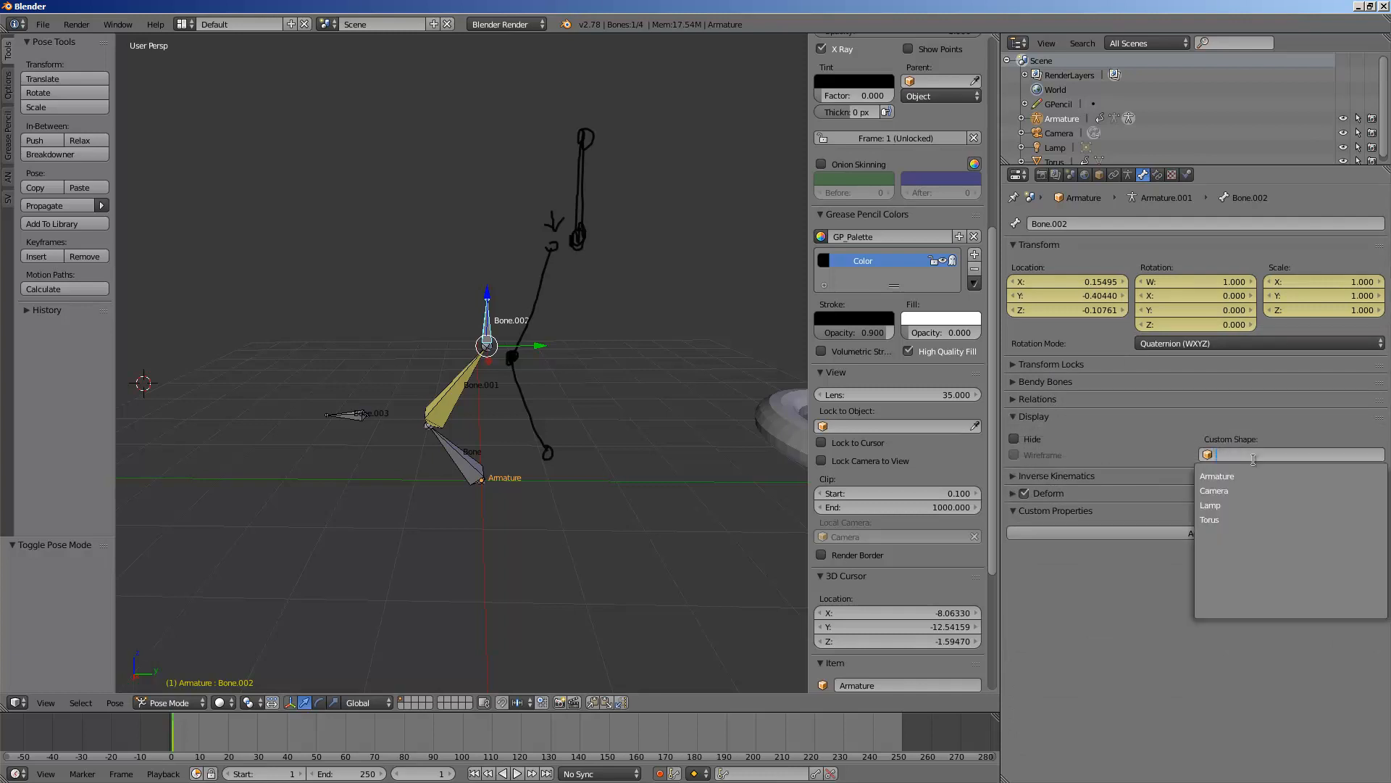
{"action": "left_click", "coordinate": [1253, 515]}
{"action": "mouse_move", "coordinate": [513, 447]}
{"action": "middle_mouse_down"}
{"action": "mouse_move", "coordinate": [567, 414]}
{"action": "mouse_move", "coordinate": [397, 407]}
{"action": "middle_mouse_up"}
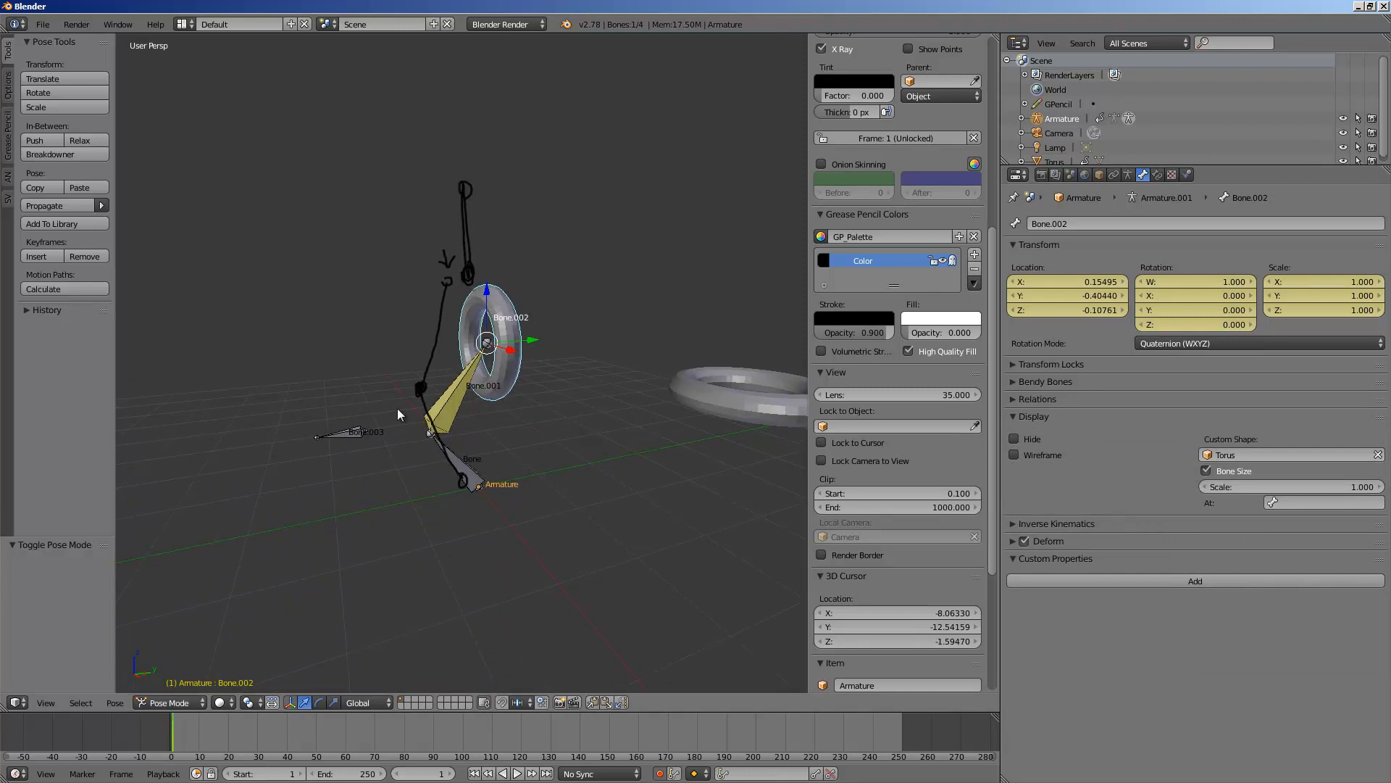
Select Bone.003, switch to Object Mode, add a monkey mesh and move it slightly away from the 3D cursor
{"action": "right_click", "coordinate": [367, 436]}
{"action": "middle_click_drag", "start_coordinate": [530, 453], "coordinate": [626, 432]}
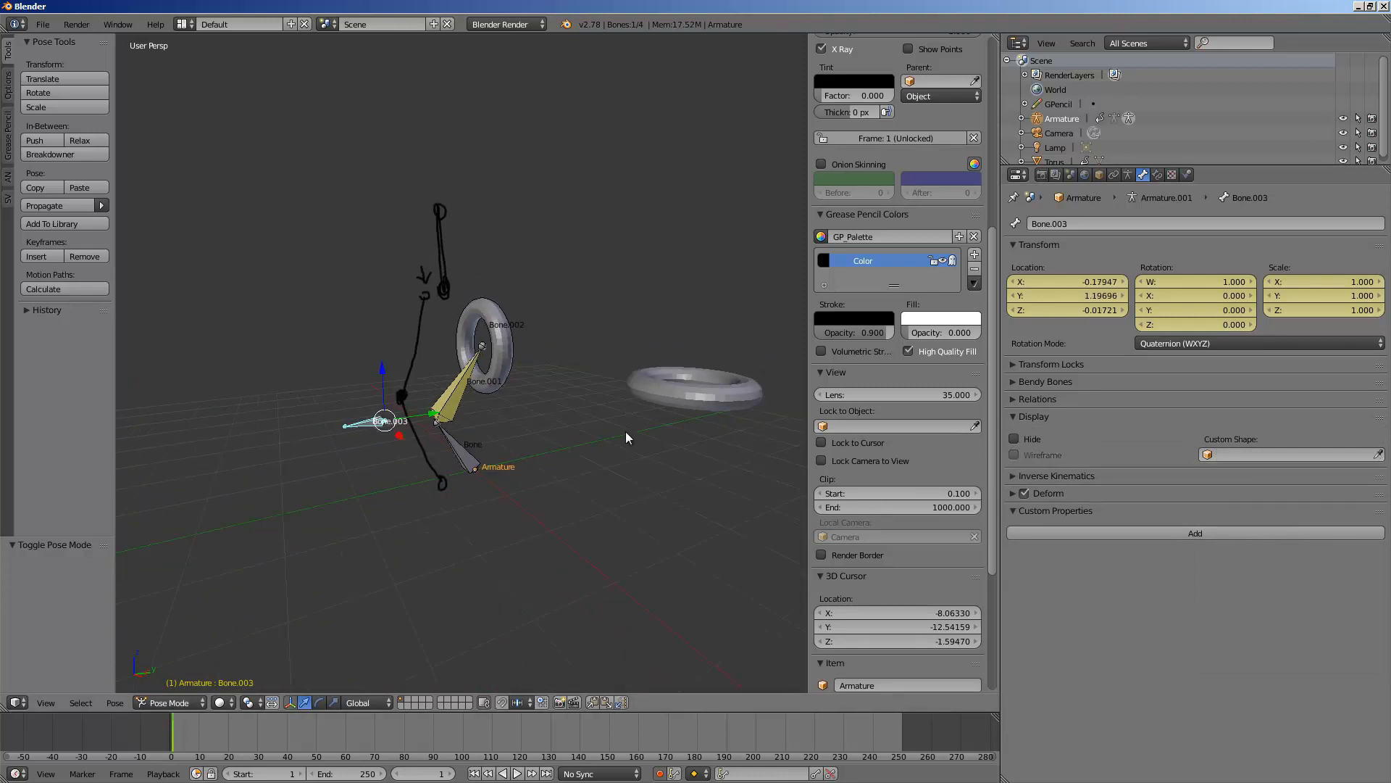
{"action": "key", "text": "ctrl+Tab"}
{"action": "key", "text": "shift+a"}
{"action": "mouse_move", "coordinate": [628, 428]}
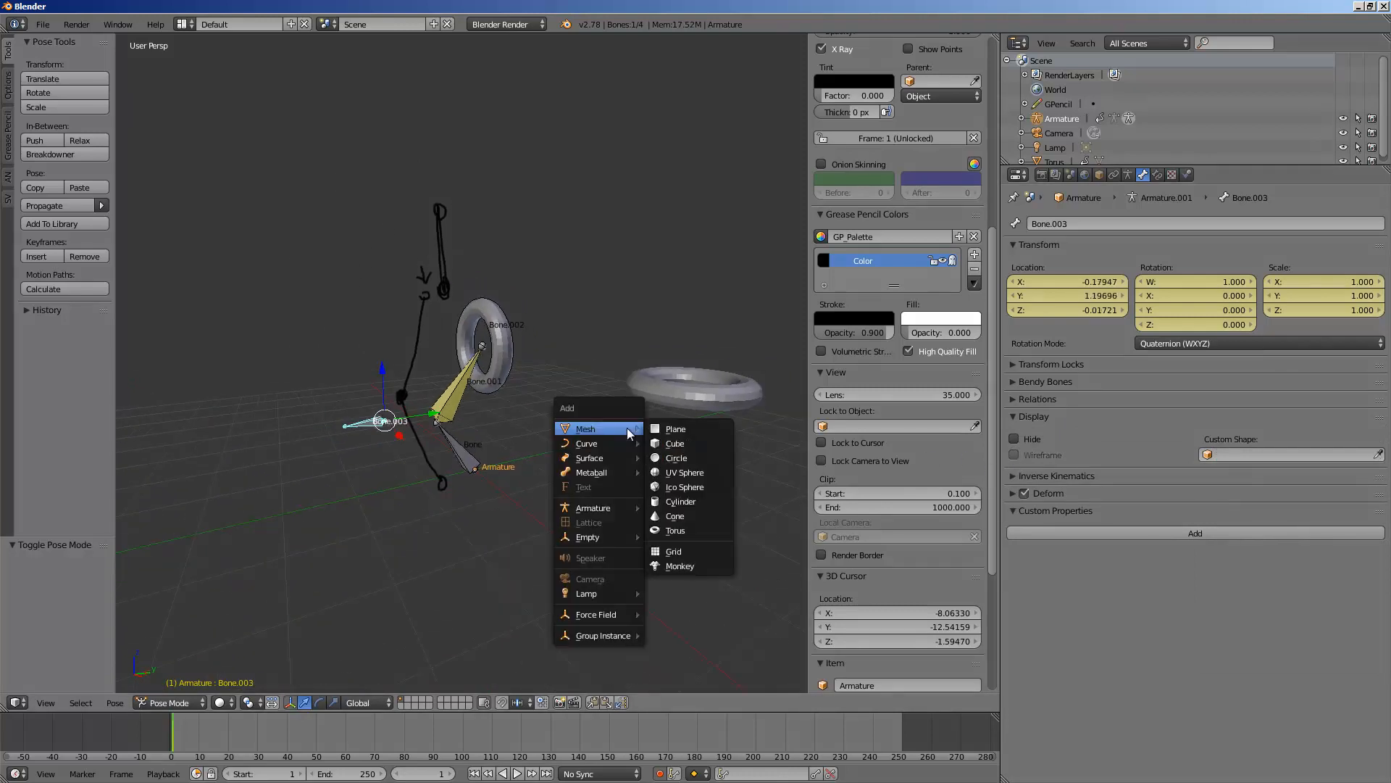
{"action": "left_click", "coordinate": [684, 564]}
{"action": "scroll", "coordinate": [510, 425], "scroll_direction": "down", "scroll_amount": 7}
{"action": "key", "text": "g"}
{"action": "left_click", "coordinate": [416, 392]}
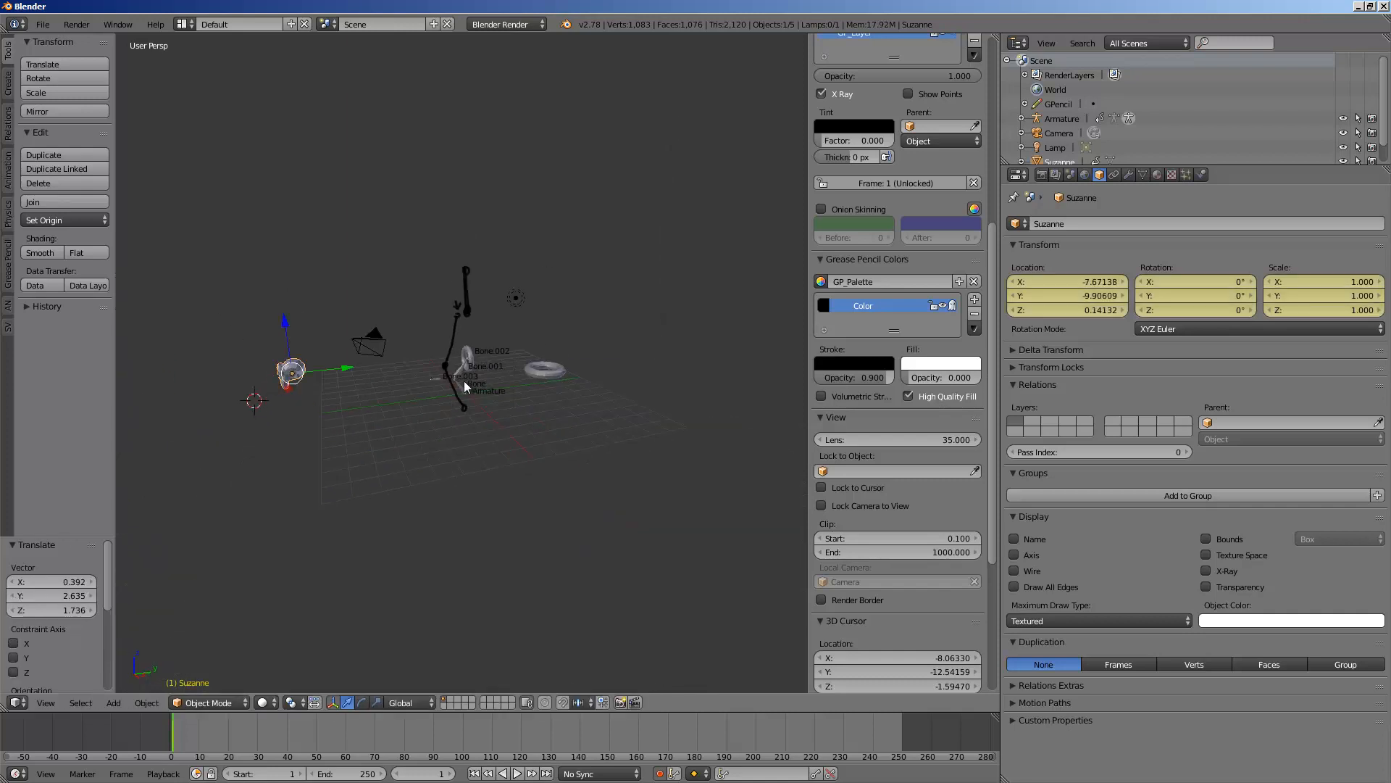
Select the armature and set Suzanne as the custom shape in Bone.003's display settings
{"action": "scroll", "coordinate": [415, 391], "scroll_direction": "up", "scroll_amount": 4}
{"action": "right_click", "coordinate": [415, 391]}
{"action": "scroll", "coordinate": [415, 392], "scroll_direction": "up", "scroll_amount": 1}
{"action": "left_click", "coordinate": [1240, 455]}
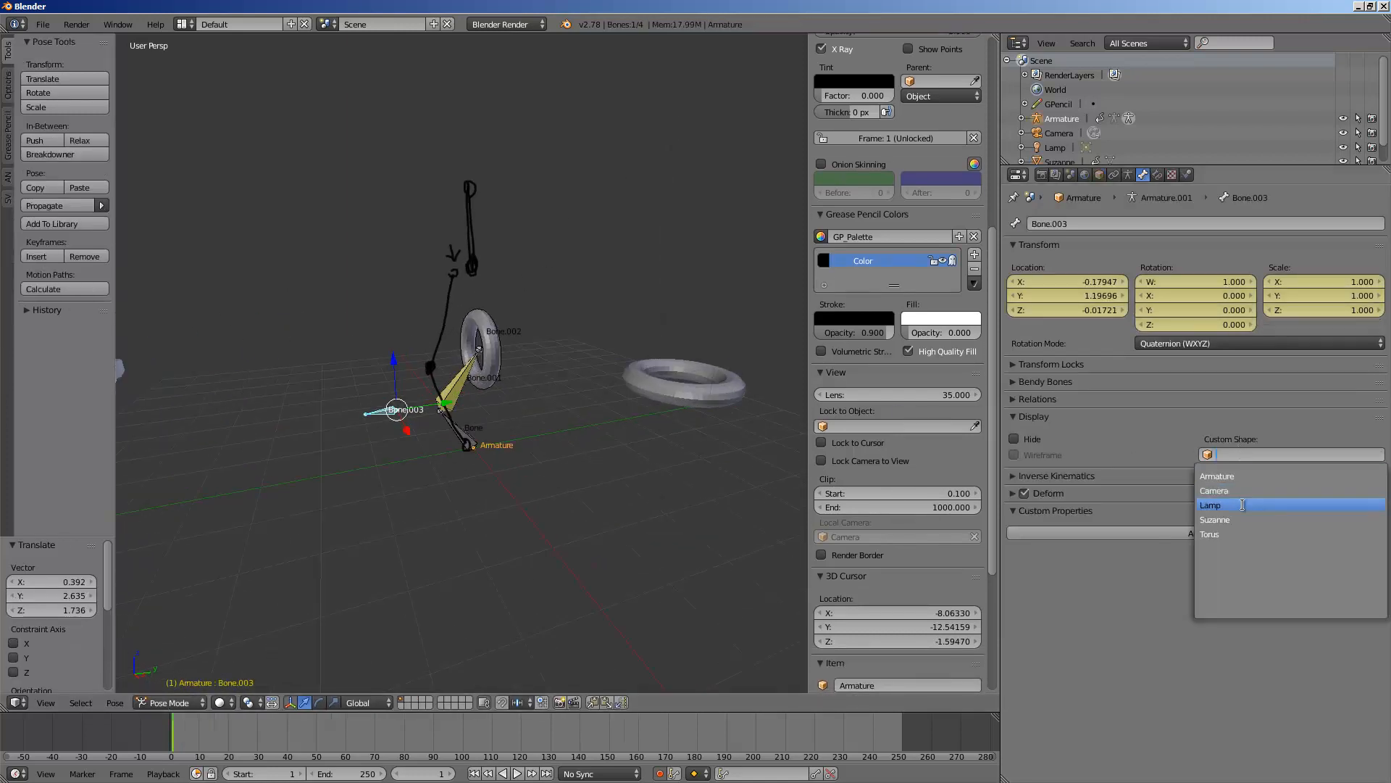
{"action": "left_click", "coordinate": [1241, 520]}
{"action": "middle_click_drag", "start_coordinate": [267, 434], "coordinate": [236, 418]}
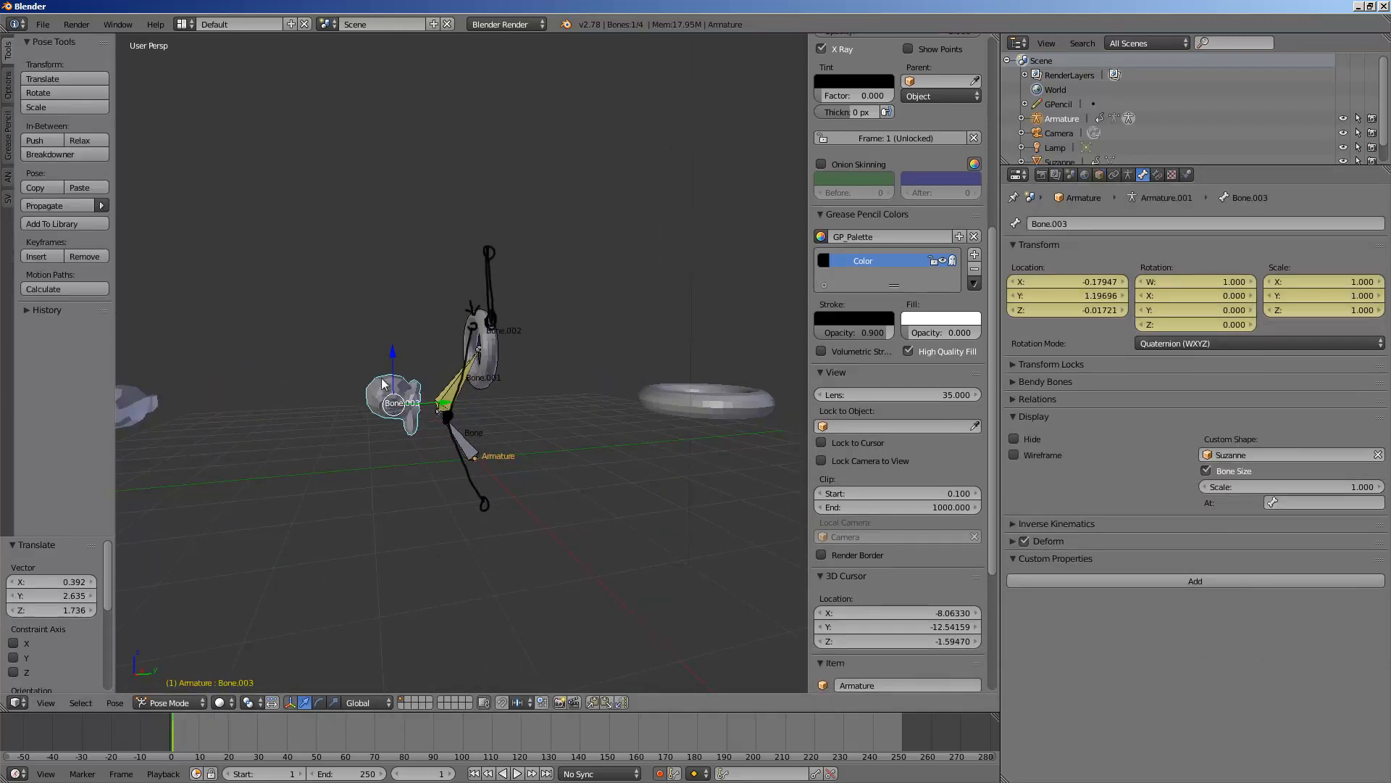
{"action": "mouse_move", "coordinate": [450, 456]}
{"action": "middle_mouse_down"}
{"action": "mouse_move", "coordinate": [374, 458]}
{"action": "mouse_move", "coordinate": [406, 420]}
{"action": "middle_mouse_up"}
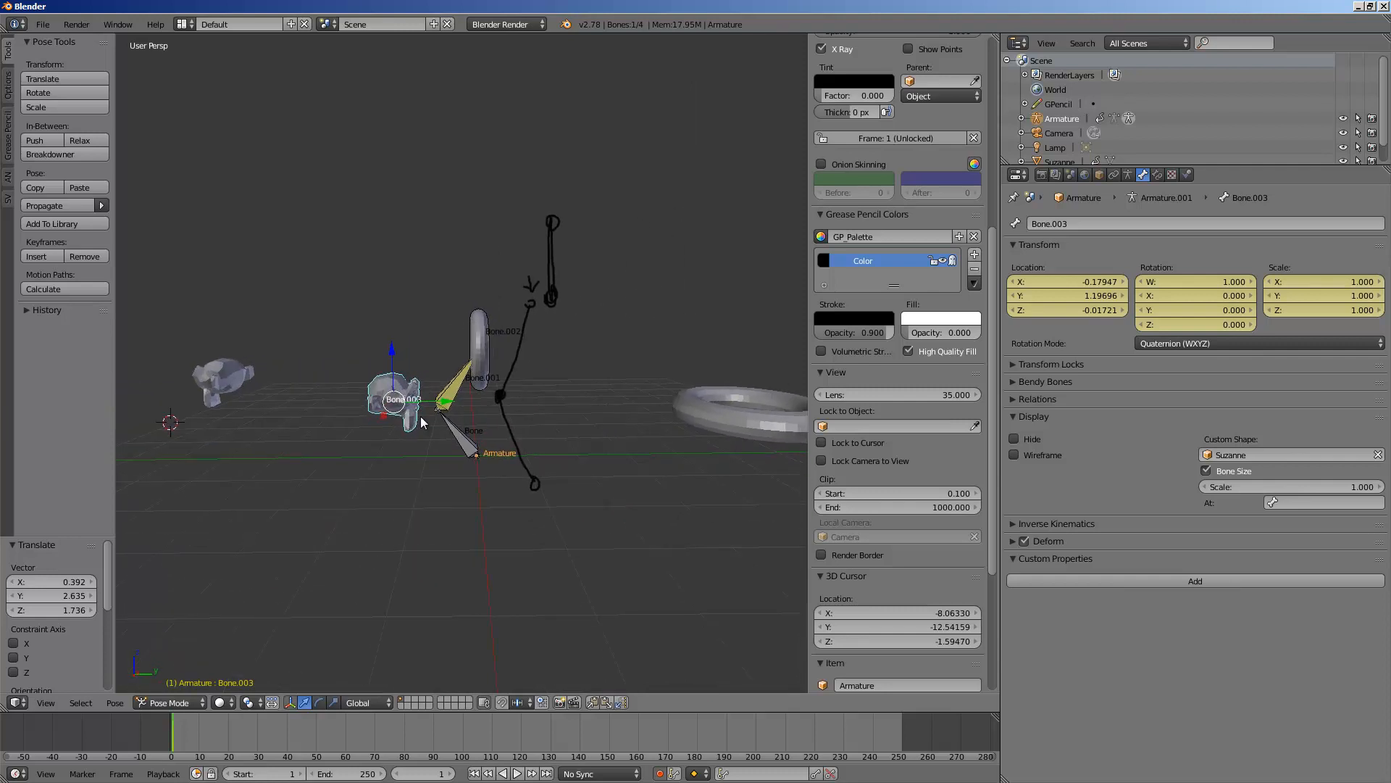
Scale the monkey-shaped Bone.003 to about 0.55 and move it slightly beside the armature
{"action": "key", "text": "g"}
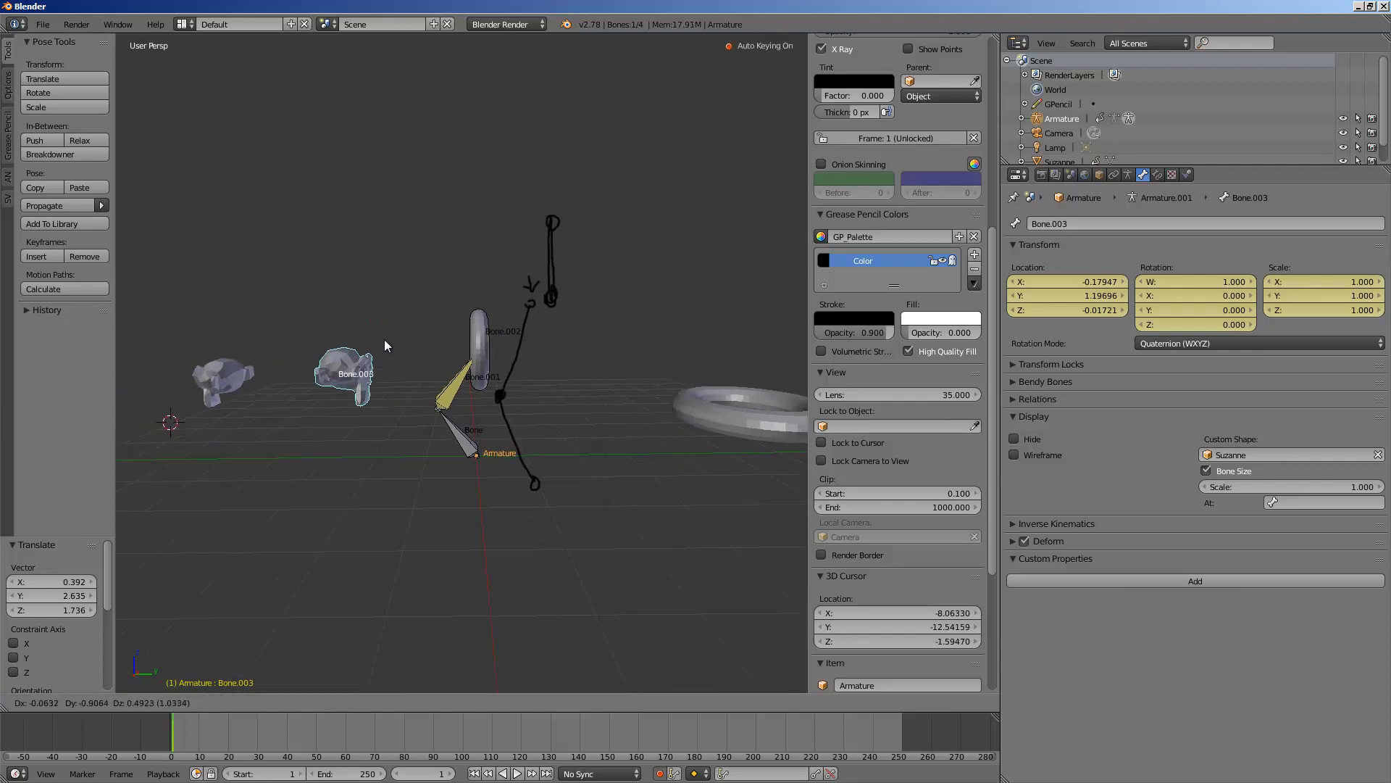
{"action": "right_click", "coordinate": [397, 362]}
{"action": "middle_click_drag", "start_coordinate": [404, 367], "coordinate": [452, 413]}
{"action": "key", "text": "s"}
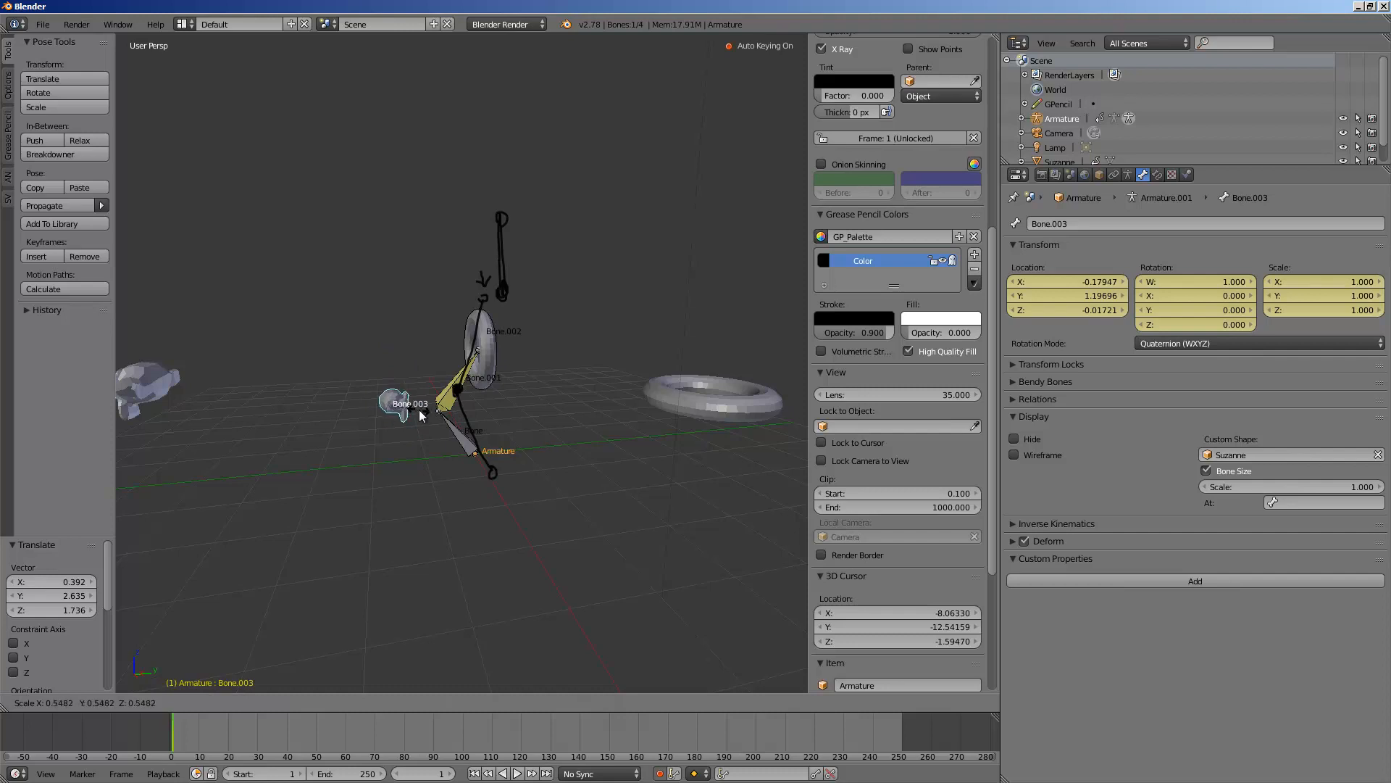
{"action": "left_click", "coordinate": [419, 410]}
{"action": "key", "text": "g"}
{"action": "left_click", "coordinate": [445, 424]}
Select the torus-shaped Bone.002 and move it around to pose the inverse kinematics chain
{"action": "right_click", "coordinate": [482, 348]}
{"action": "key", "text": "g"}
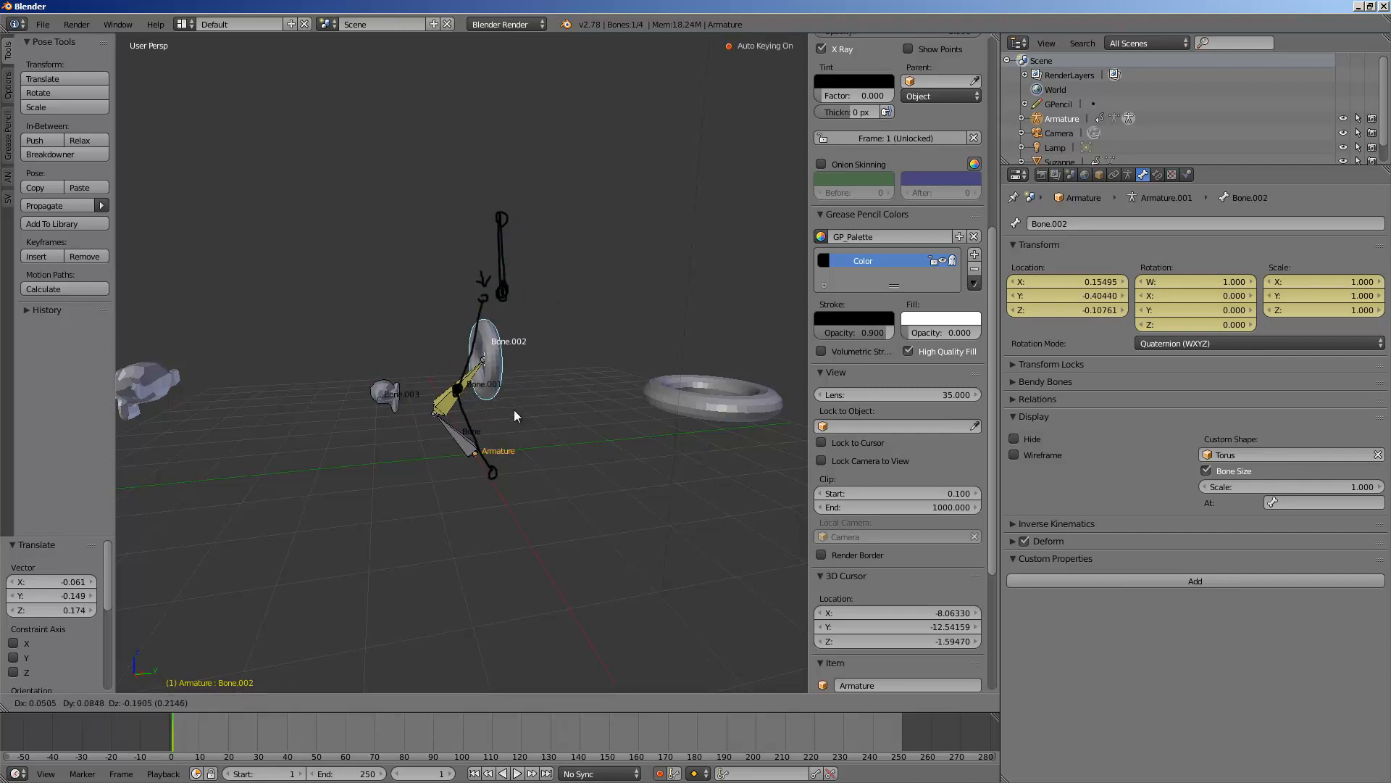
{"action": "left_click", "coordinate": [527, 377]}
{"action": "key", "text": "g"}
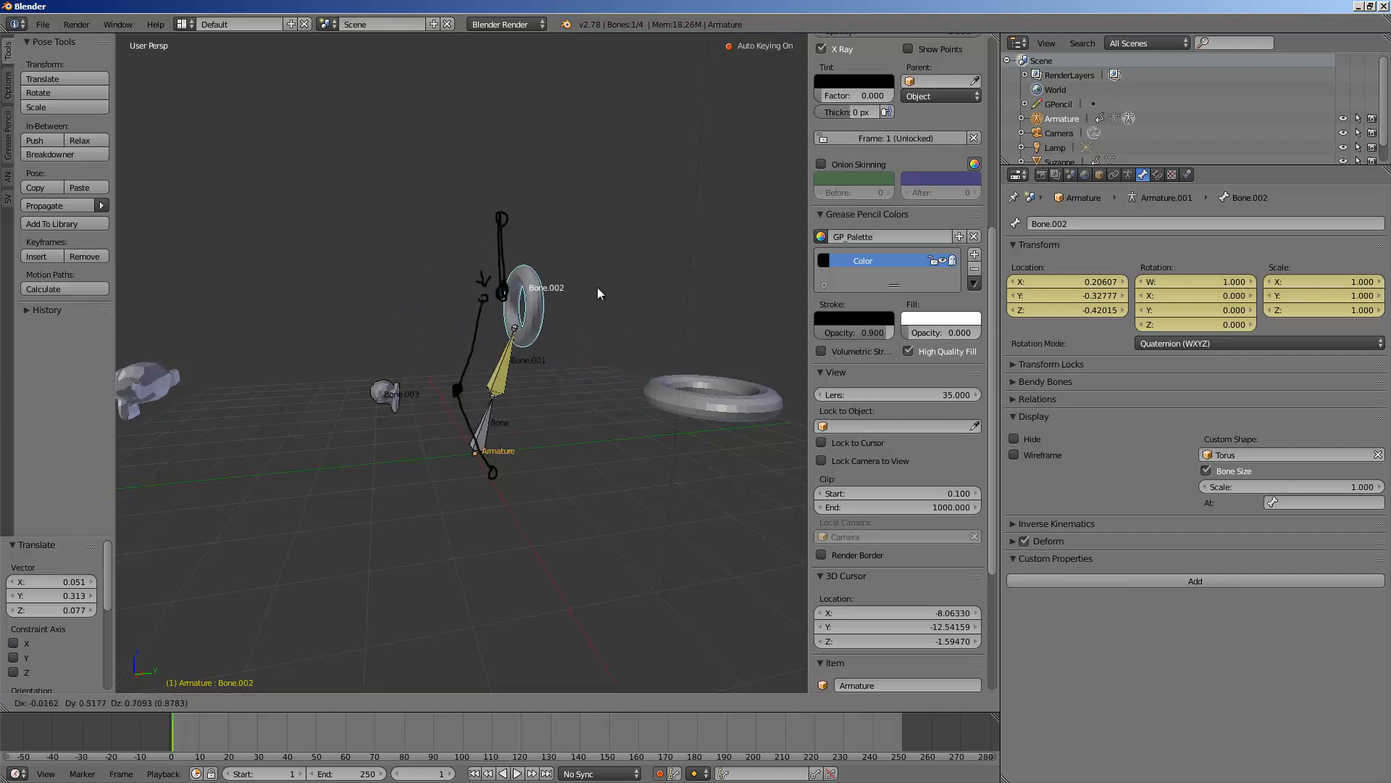
{"action": "left_click", "coordinate": [530, 357]}
{"action": "mouse_move", "coordinate": [529, 357]}
{"action": "middle_mouse_down"}
{"action": "mouse_move", "coordinate": [565, 364]}
{"action": "mouse_move", "coordinate": [484, 394]}
{"action": "mouse_move", "coordinate": [545, 393]}
{"action": "mouse_move", "coordinate": [390, 386]}
{"action": "mouse_move", "coordinate": [422, 345]}
{"action": "middle_mouse_up"}
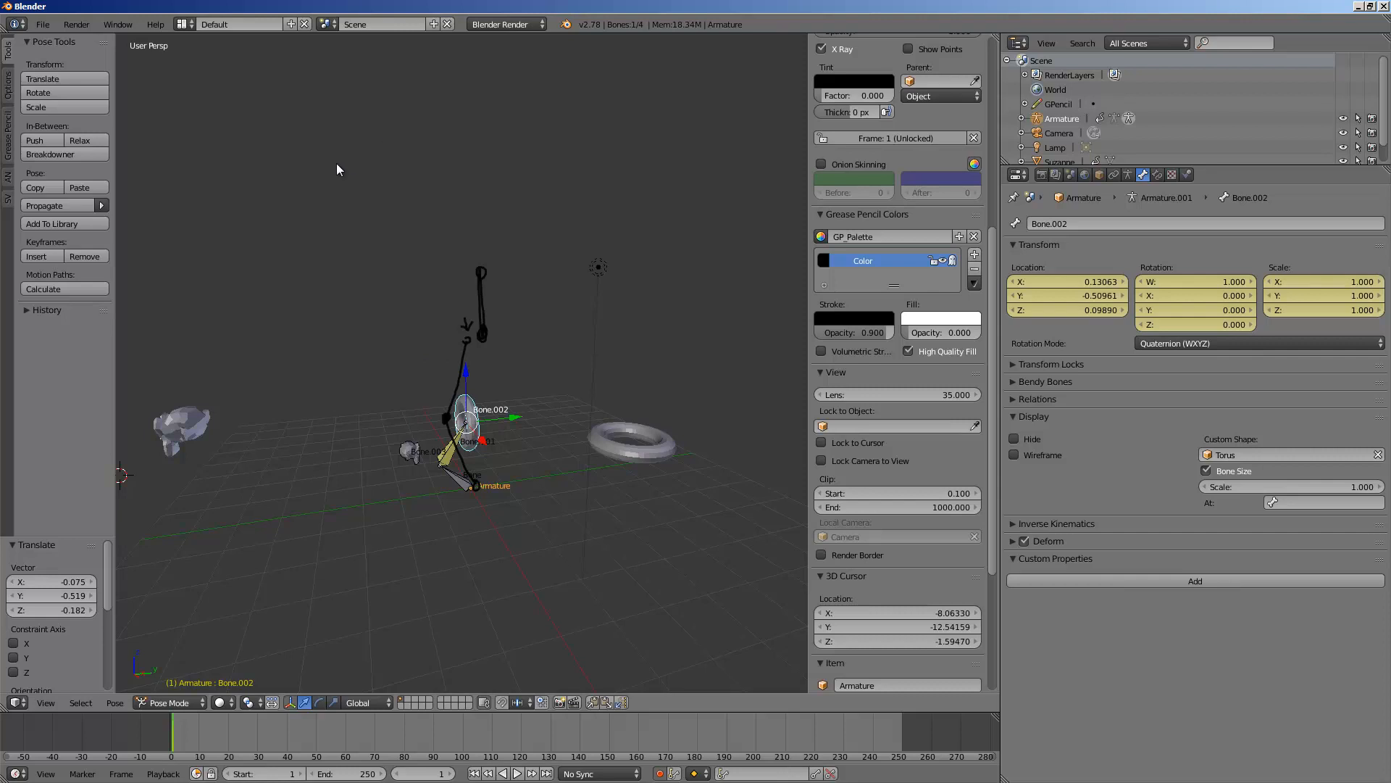
Select Bone.001, enter Edit Mode and open the armature's data properties with its bone display types
{"action": "mouse_move", "coordinate": [336, 168]}
{"action": "middle_mouse_down"}
{"action": "mouse_move", "coordinate": [404, 351]}
{"action": "mouse_move", "coordinate": [166, 108]}
{"action": "middle_mouse_up"}
{"action": "middle_click_drag", "start_coordinate": [499, 439], "coordinate": [462, 472]}
{"action": "right_click", "coordinate": [462, 473]}
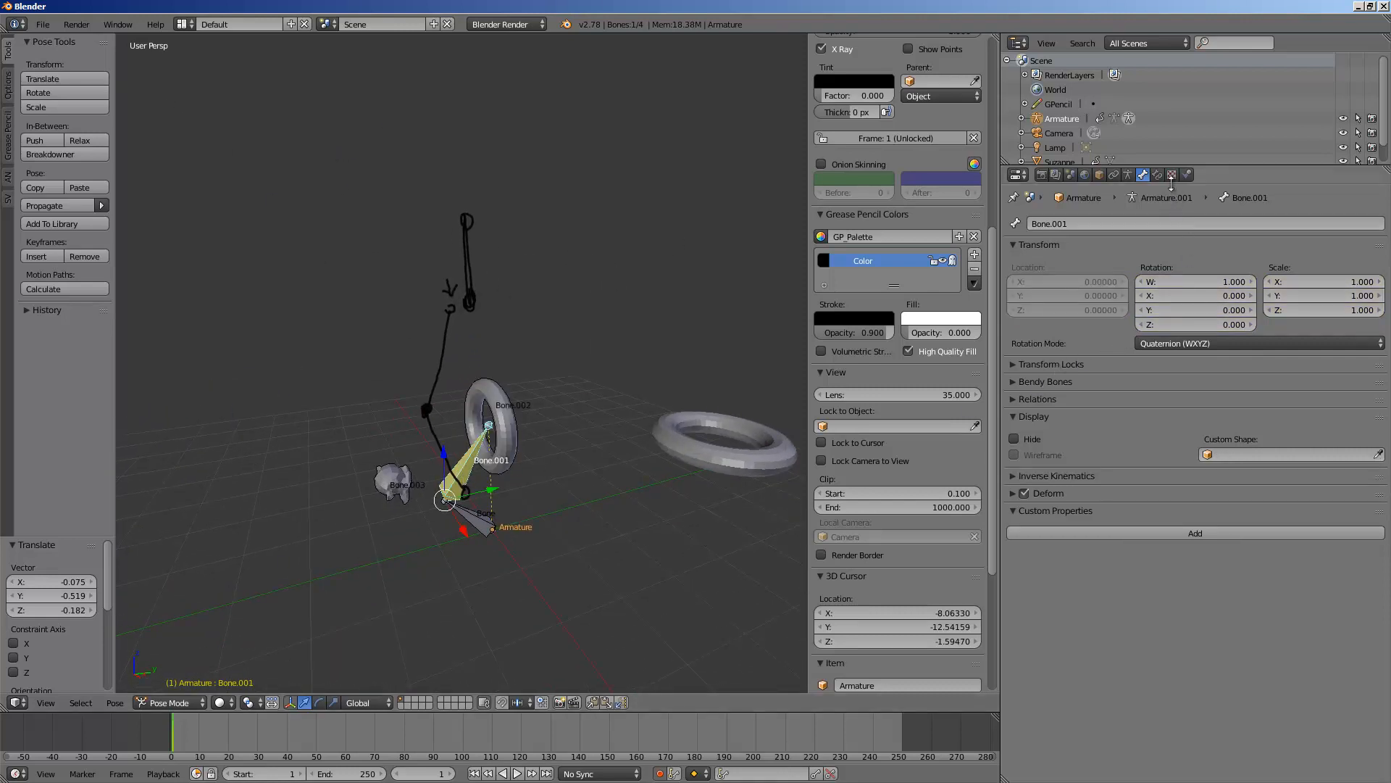
{"action": "left_click", "coordinate": [174, 702]}
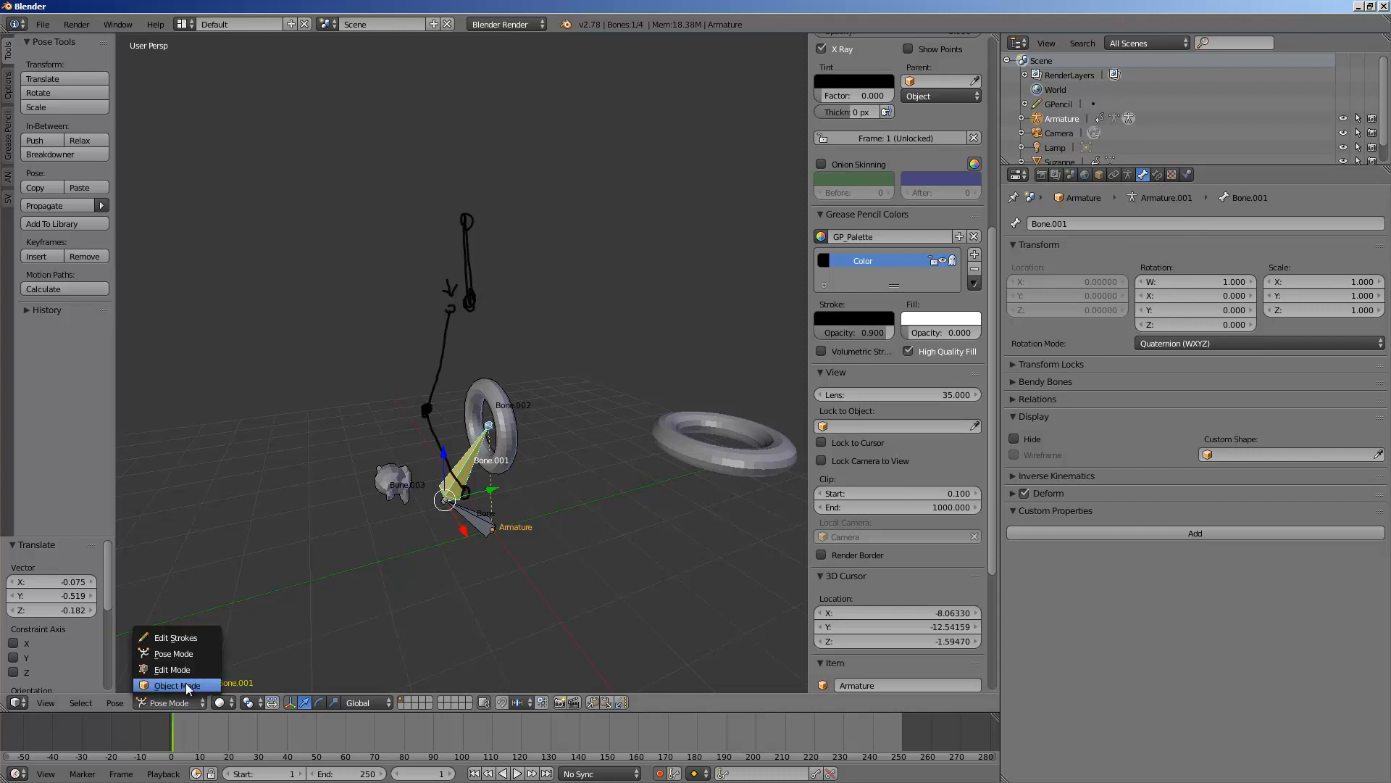
{"action": "left_click", "coordinate": [187, 668]}
{"action": "left_click", "coordinate": [1129, 175]}
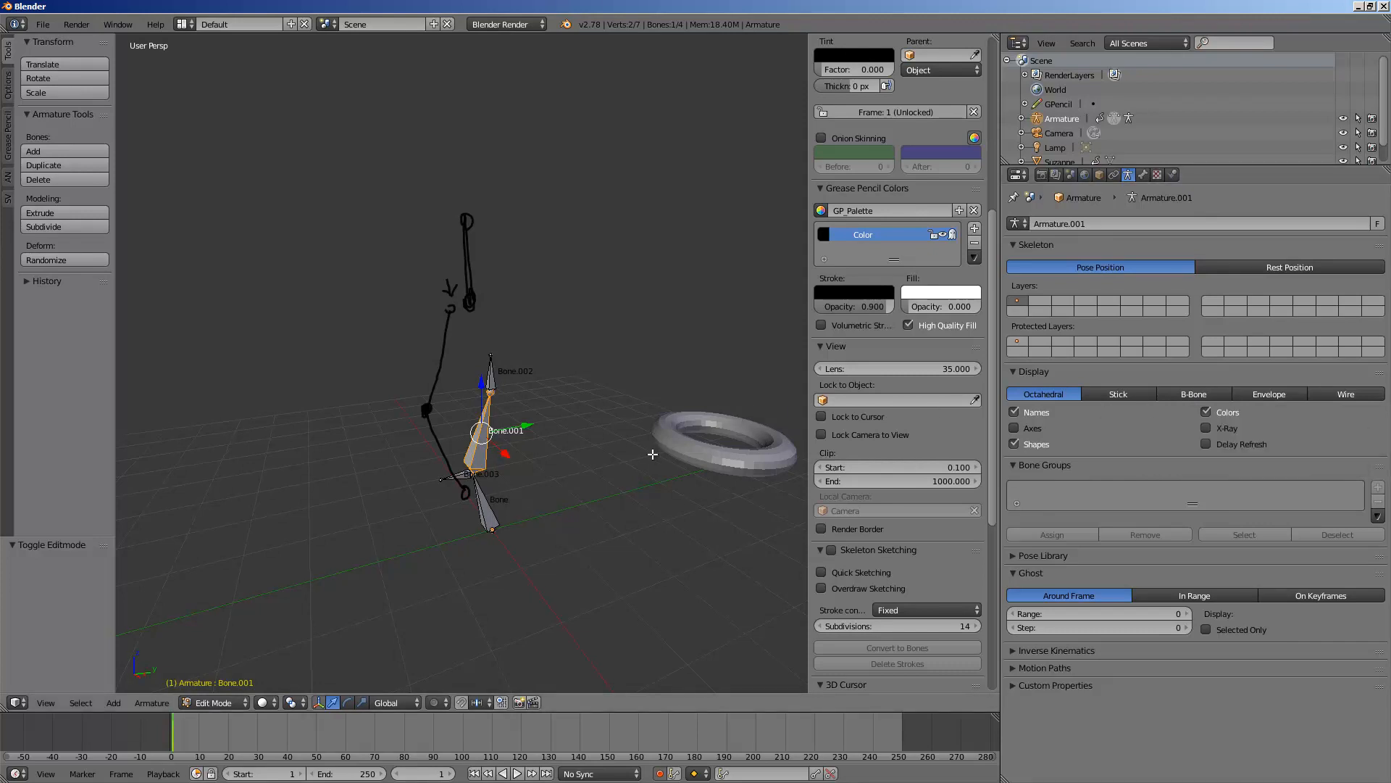
Sketch a segmented vertical line, two opposing arcs and an S-shaped curve with Grease Pencil beside the armature
{"action": "mouse_move", "coordinate": [533, 420]}
{"action": "middle_mouse_down"}
{"action": "mouse_move", "coordinate": [434, 408]}
{"action": "mouse_move", "coordinate": [448, 408]}
{"action": "middle_mouse_up"}
{"action": "middle_click_drag", "start_coordinate": [362, 406], "coordinate": [432, 412]}
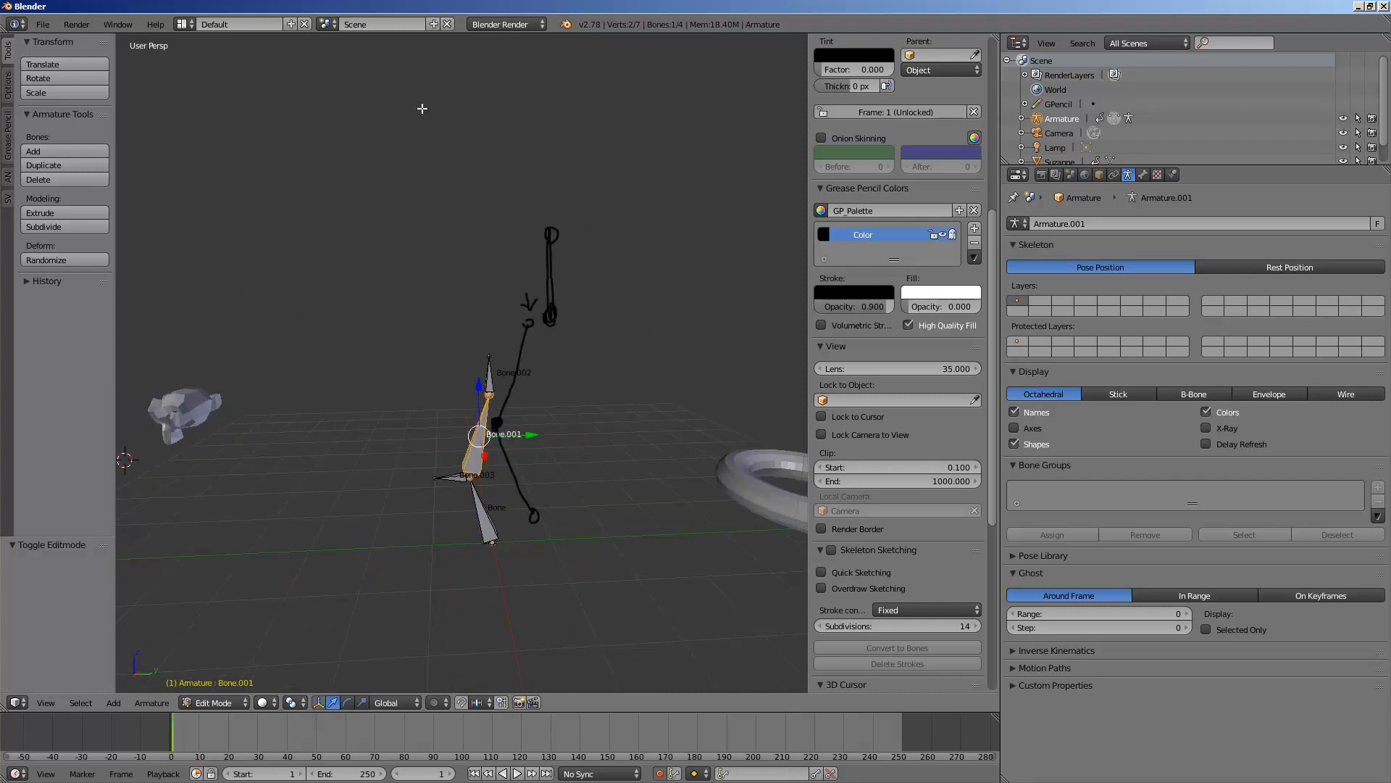
{"action": "mouse_move", "coordinate": [422, 108]}
{"action": "middle_mouse_down"}
{"action": "mouse_move", "coordinate": [490, 494]}
{"action": "mouse_move", "coordinate": [411, 381]}
{"action": "mouse_move", "coordinate": [530, 402]}
{"action": "mouse_move", "coordinate": [506, 367]}
{"action": "middle_mouse_up"}
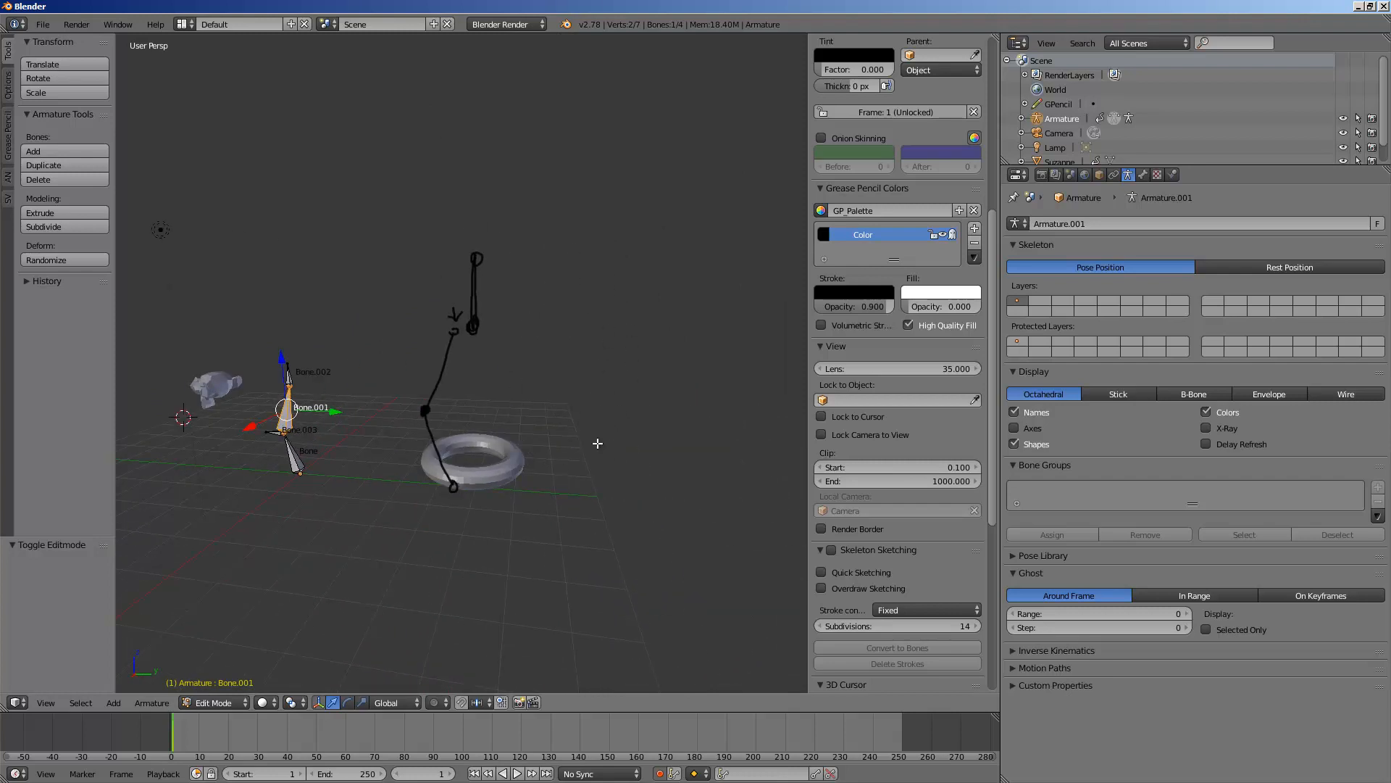
{"action": "mouse_move", "coordinate": [606, 490]}
{"action": "middle_mouse_down"}
{"action": "mouse_move", "coordinate": [580, 333]}
{"action": "mouse_move", "coordinate": [510, 304]}
{"action": "middle_mouse_up"}
{"action": "mouse_move", "coordinate": [539, 283]}
{"action": "left_mouse_down"}
{"action": "mouse_move", "coordinate": [547, 468]}
{"action": "mouse_move", "coordinate": [540, 241]}
{"action": "left_mouse_up"}
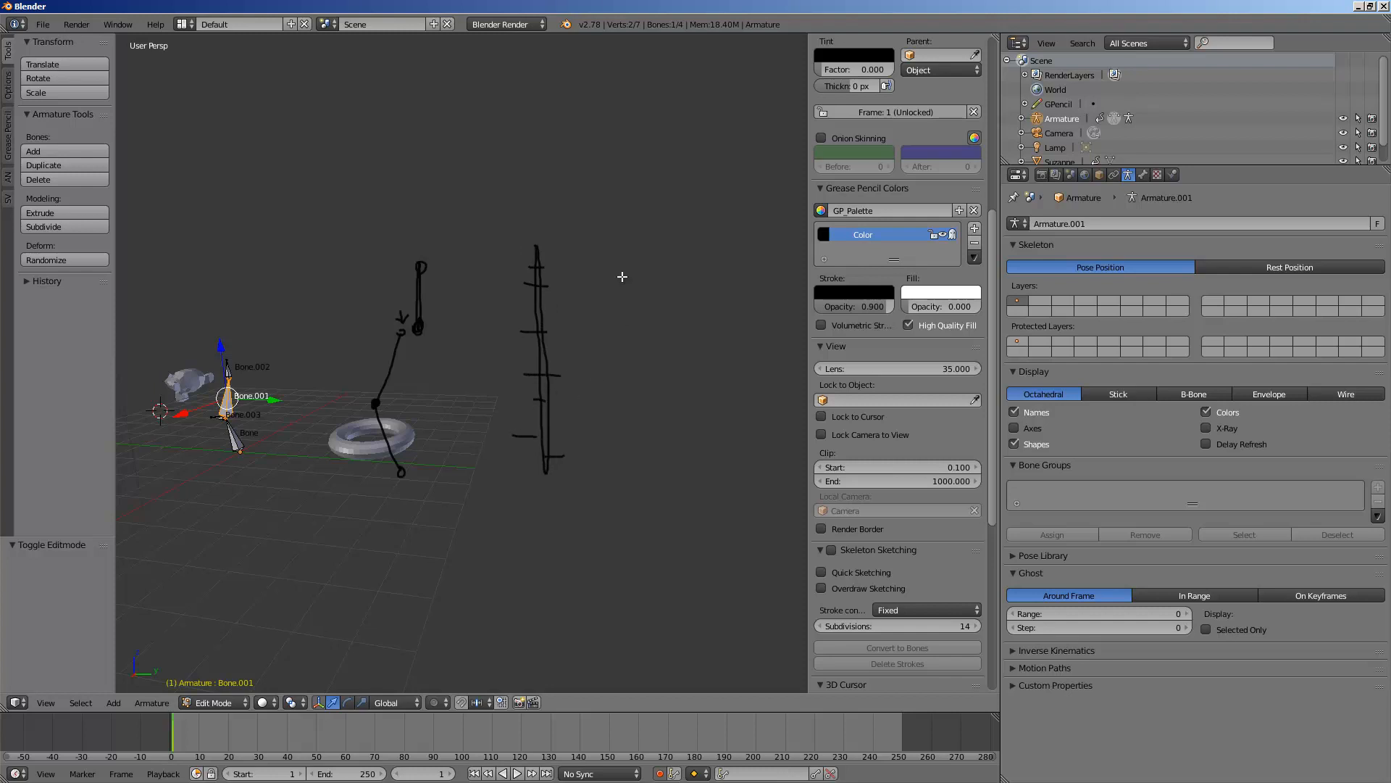
{"action": "mouse_move", "coordinate": [635, 248]}
{"action": "left_mouse_down"}
{"action": "mouse_move", "coordinate": [655, 264]}
{"action": "mouse_move", "coordinate": [681, 369]}
{"action": "mouse_move", "coordinate": [651, 470]}
{"action": "mouse_move", "coordinate": [681, 395]}
{"action": "mouse_move", "coordinate": [638, 248]}
{"action": "left_mouse_up"}
{"action": "mouse_move", "coordinate": [729, 242]}
{"action": "left_mouse_down"}
{"action": "mouse_move", "coordinate": [712, 391]}
{"action": "mouse_move", "coordinate": [750, 430]}
{"action": "mouse_move", "coordinate": [722, 276]}
{"action": "mouse_move", "coordinate": [705, 309]}
{"action": "mouse_move", "coordinate": [714, 392]}
{"action": "left_mouse_up"}
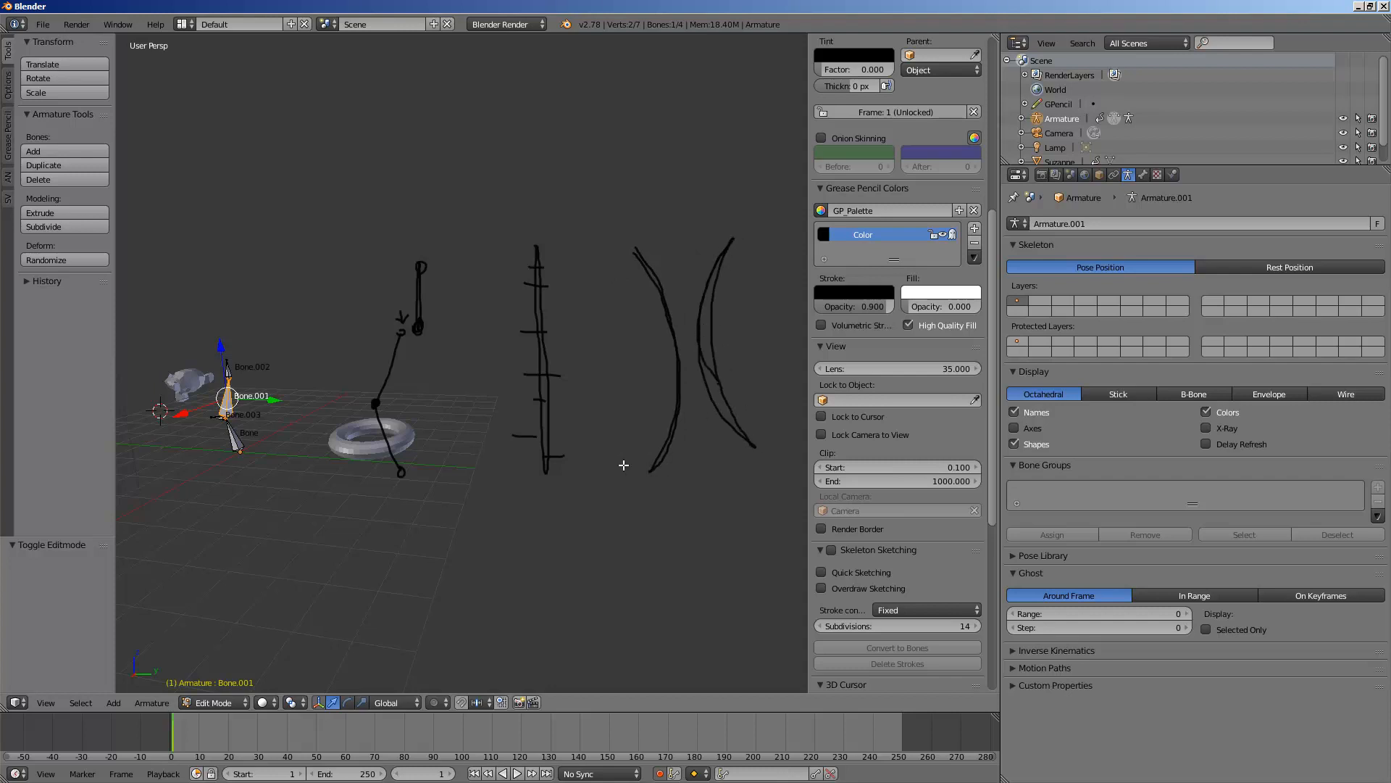
{"action": "mouse_move", "coordinate": [621, 523]}
{"action": "left_mouse_down"}
{"action": "mouse_move", "coordinate": [576, 622]}
{"action": "mouse_move", "coordinate": [613, 645]}
{"action": "mouse_move", "coordinate": [622, 557]}
{"action": "mouse_move", "coordinate": [605, 500]}
{"action": "mouse_move", "coordinate": [573, 601]}
{"action": "mouse_move", "coordinate": [607, 646]}
{"action": "mouse_move", "coordinate": [629, 529]}
{"action": "mouse_move", "coordinate": [598, 495]}
{"action": "mouse_move", "coordinate": [566, 613]}
{"action": "mouse_move", "coordinate": [598, 488]}
{"action": "left_mouse_up"}
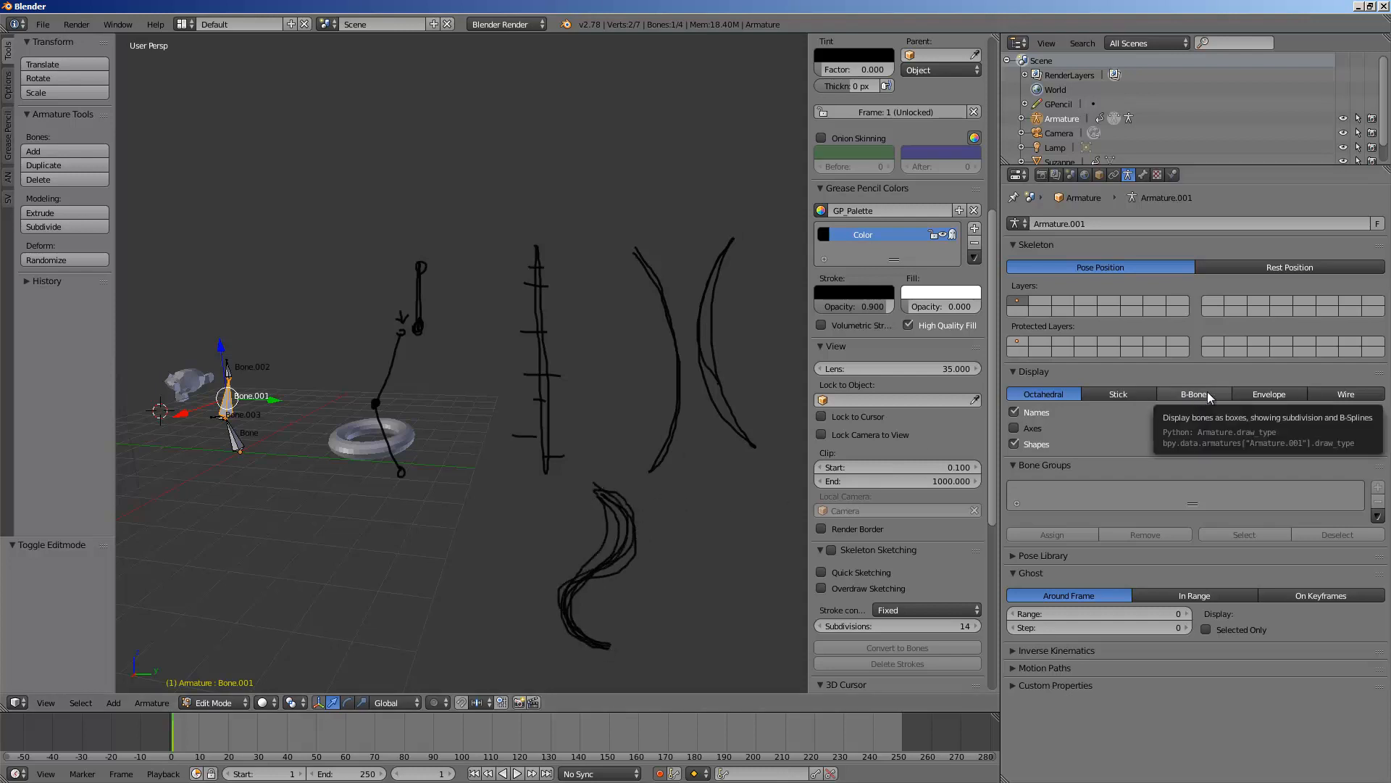
Start a new file by reloading the start-up file
{"action": "scroll", "coordinate": [319, 255], "scroll_direction": "down", "scroll_amount": 2}
{"action": "middle_click_drag", "start_coordinate": [280, 245], "coordinate": [290, 248], "text": "shift"}
{"action": "left_click", "coordinate": [46, 26]}
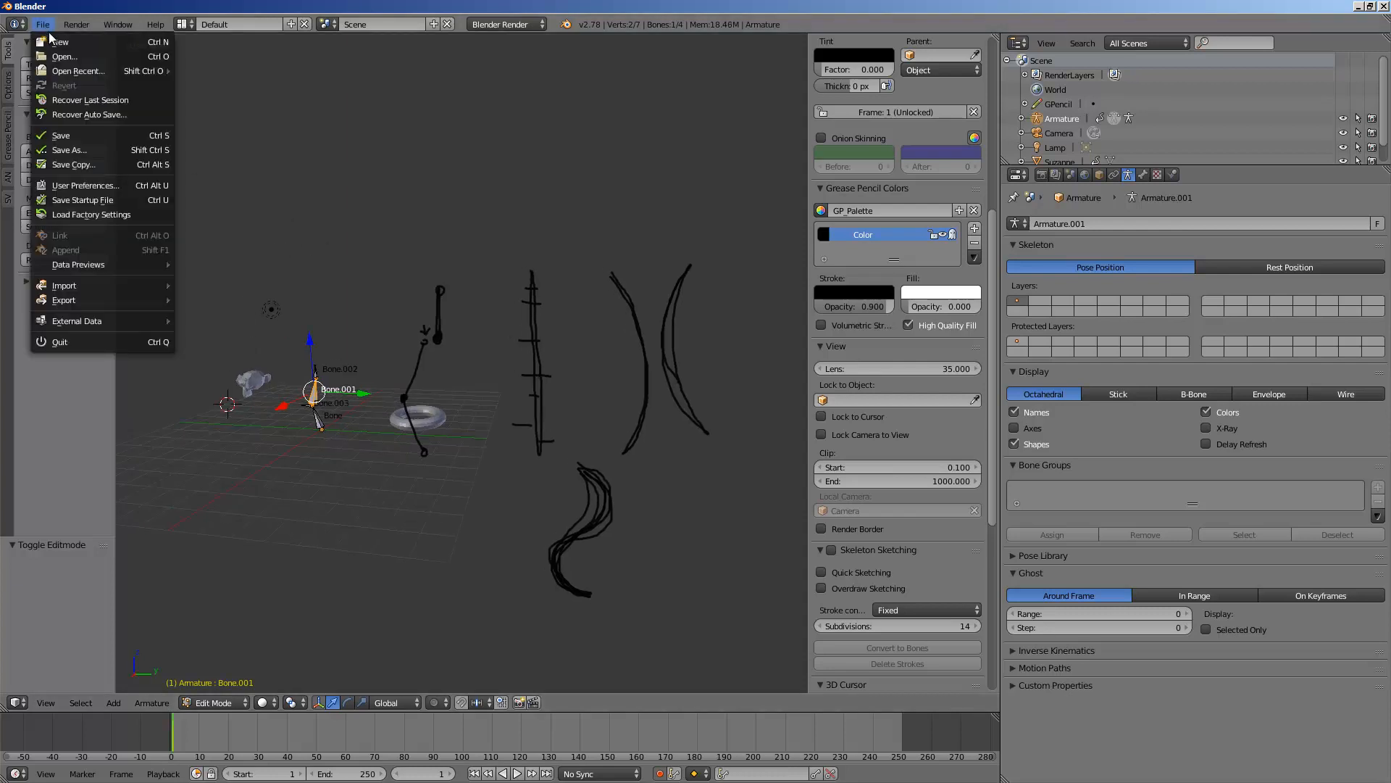
{"action": "left_click", "coordinate": [43, 24]}
{"action": "left_click", "coordinate": [61, 41]}
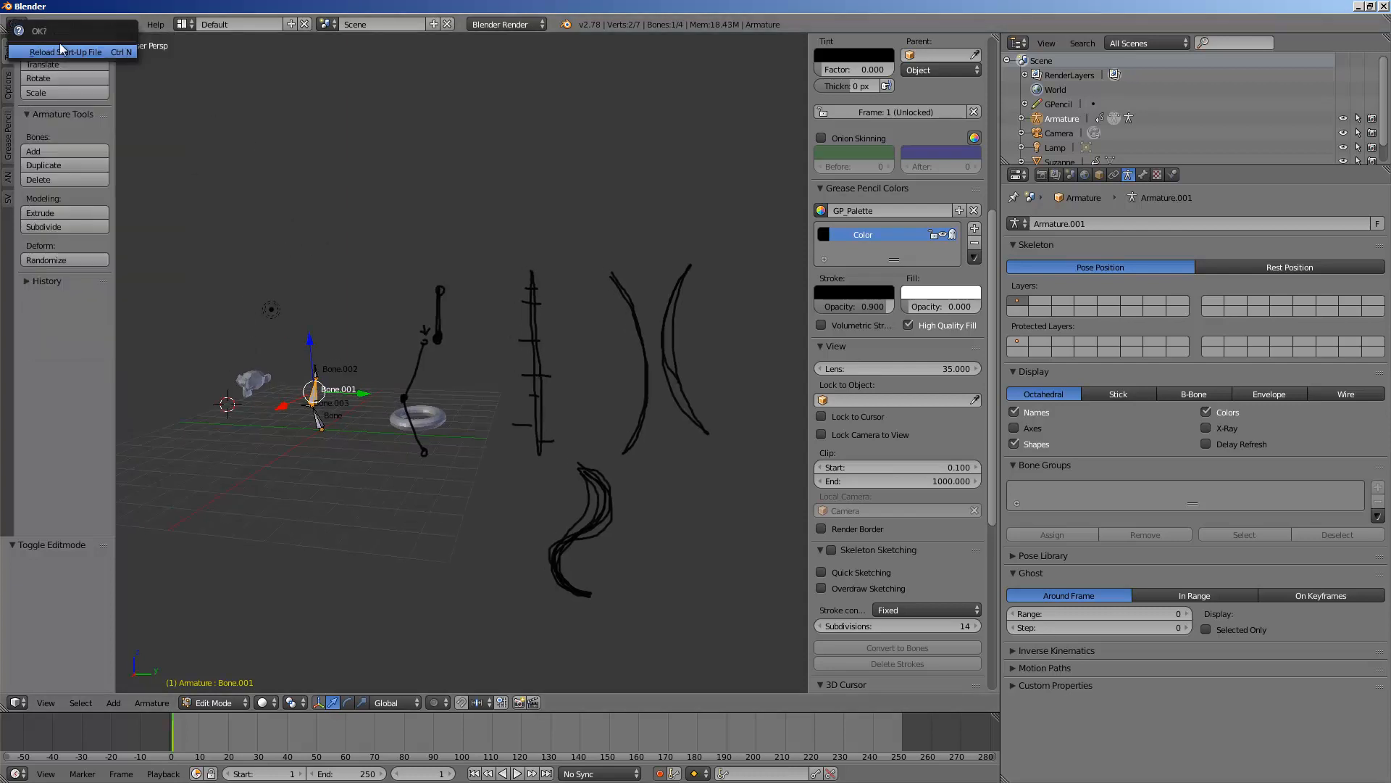
{"action": "left_click", "coordinate": [62, 50]}
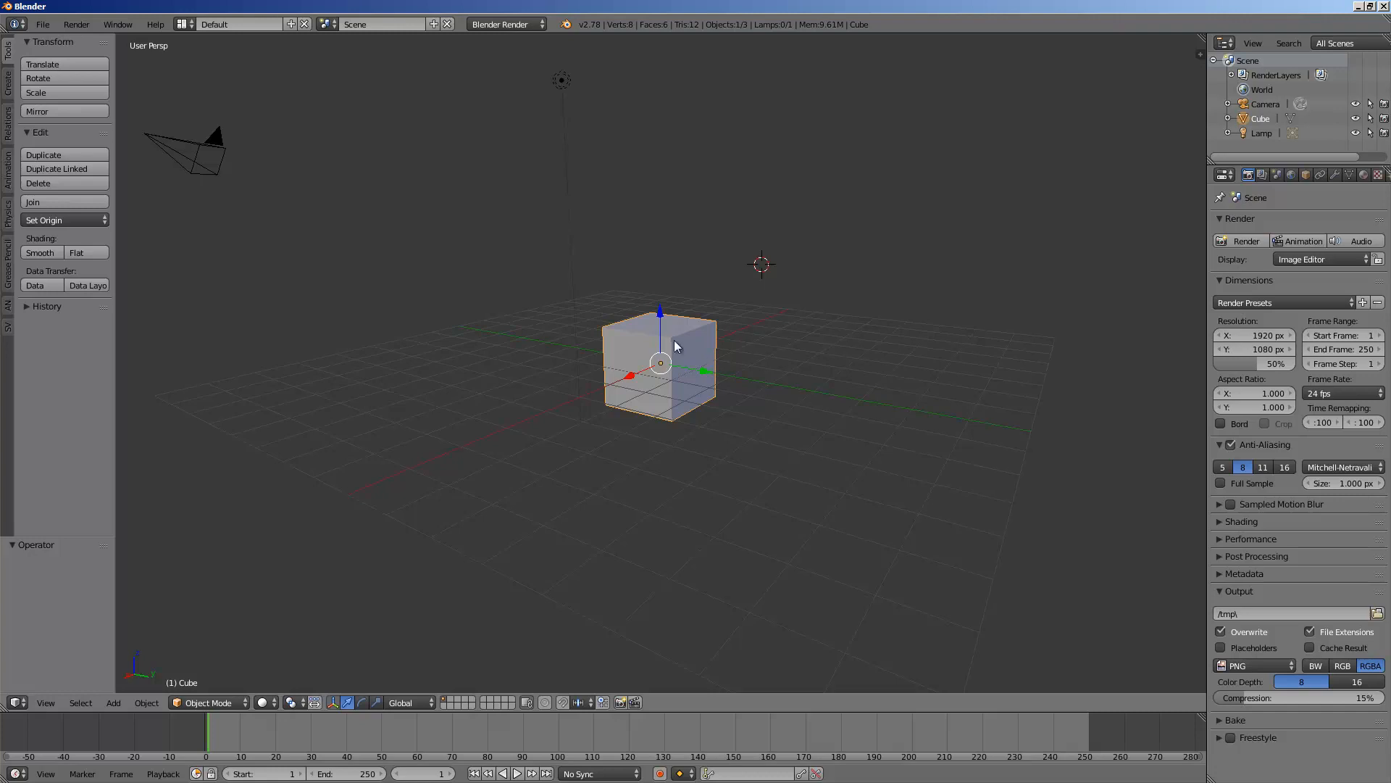
Delete the default cube
{"action": "middle_click_drag", "start_coordinate": [674, 340], "coordinate": [714, 330]}
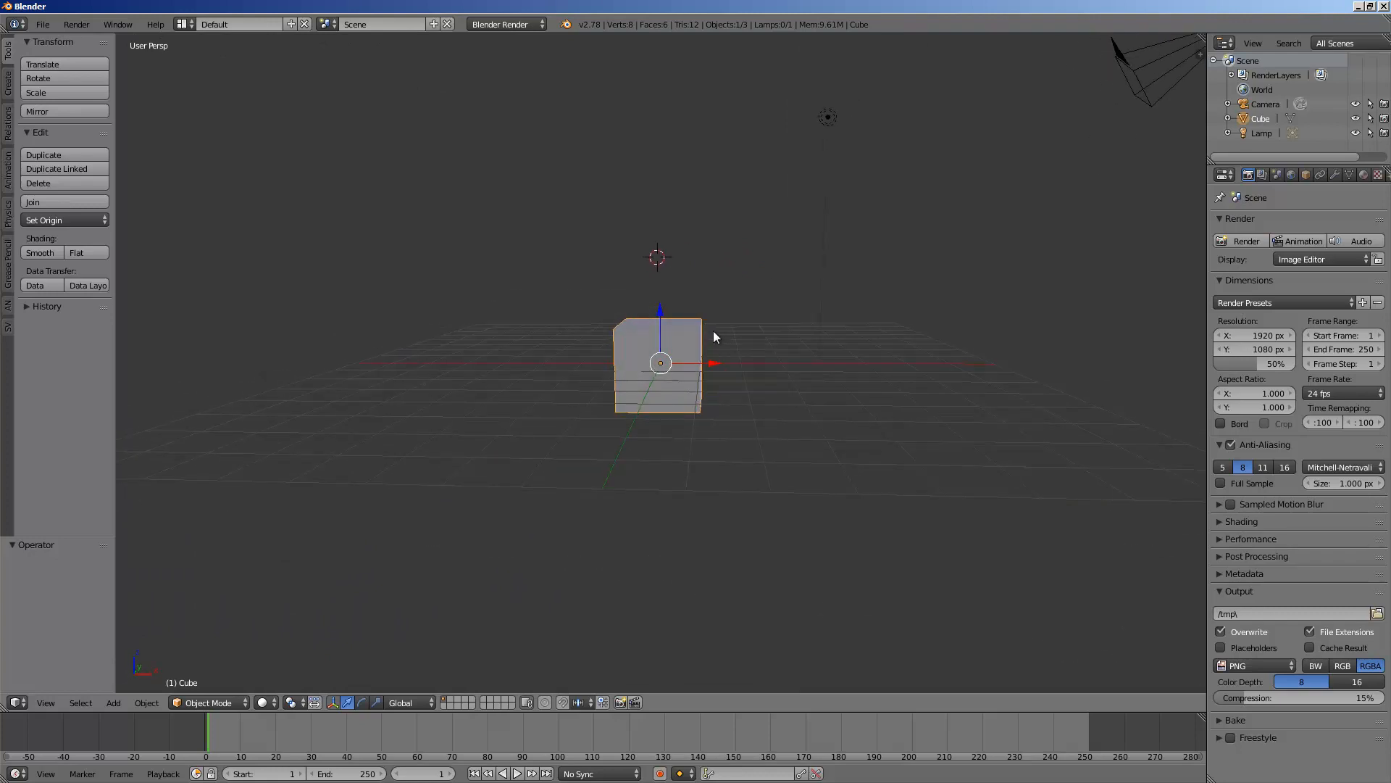
{"action": "key", "text": "Tab"}
{"action": "key", "text": "Tab"}
{"action": "key", "text": "Delete"}
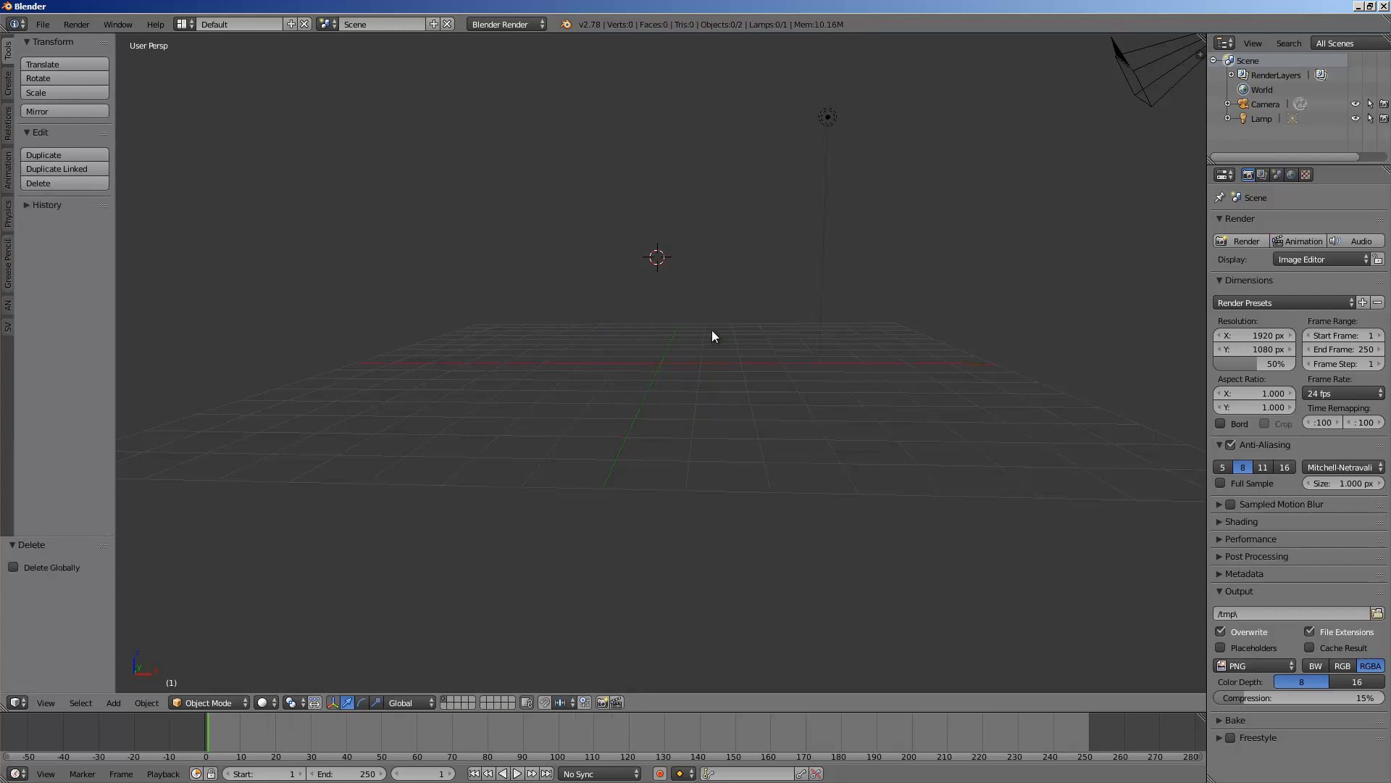
Add a single-bone armature and clear its location to the world origin
{"action": "key", "text": "shift+a"}
{"action": "mouse_move", "coordinate": [717, 439]}
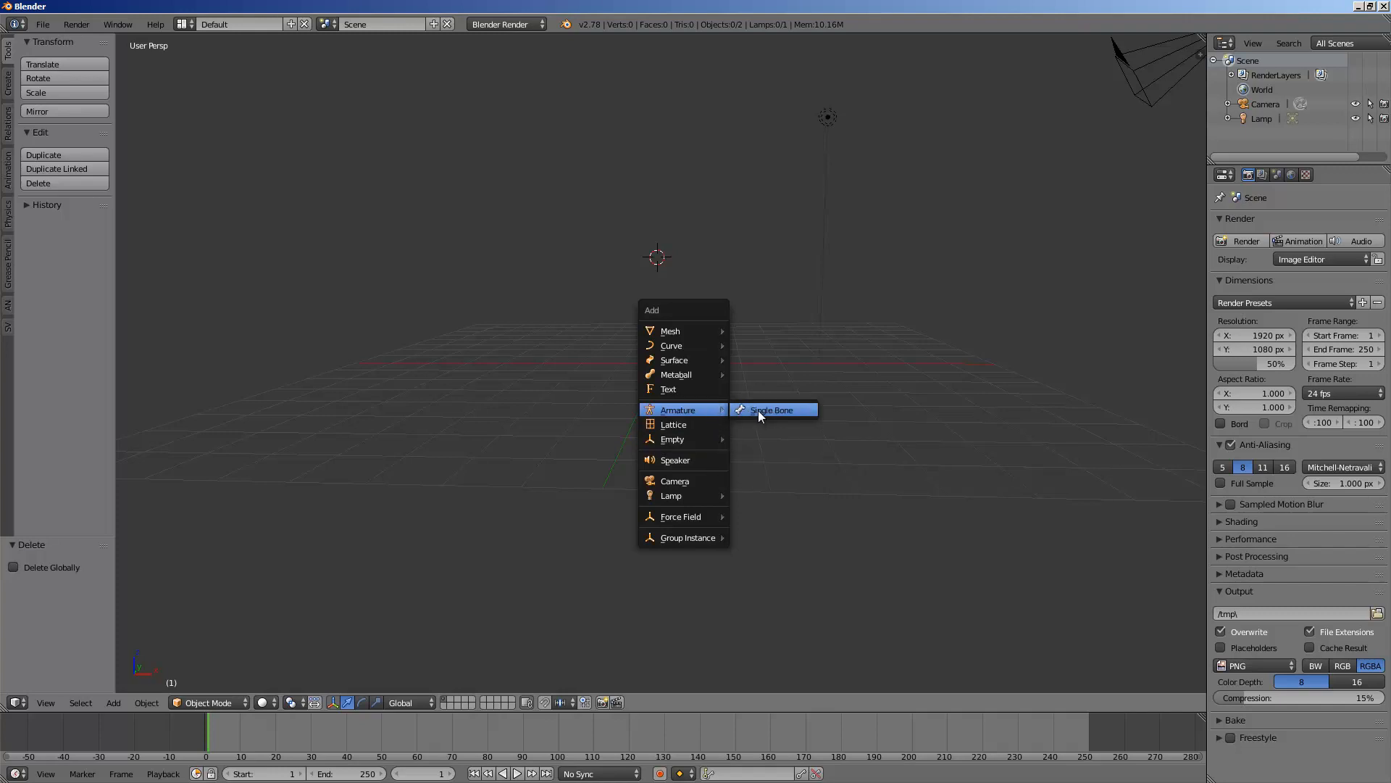
{"action": "left_click", "coordinate": [760, 409]}
{"action": "key", "text": "alt+g"}
{"action": "middle_click_drag", "start_coordinate": [698, 325], "coordinate": [691, 381]}
{"action": "scroll", "coordinate": [683, 308], "scroll_direction": "up", "scroll_amount": 4}
{"action": "scroll", "coordinate": [646, 411], "scroll_direction": "down", "scroll_amount": 3}
{"action": "scroll", "coordinate": [655, 397], "scroll_direction": "up", "scroll_amount": 3}
Enter Edit Mode and raise the bone's tip about 1.8 units along Z
{"action": "key", "text": "Tab"}
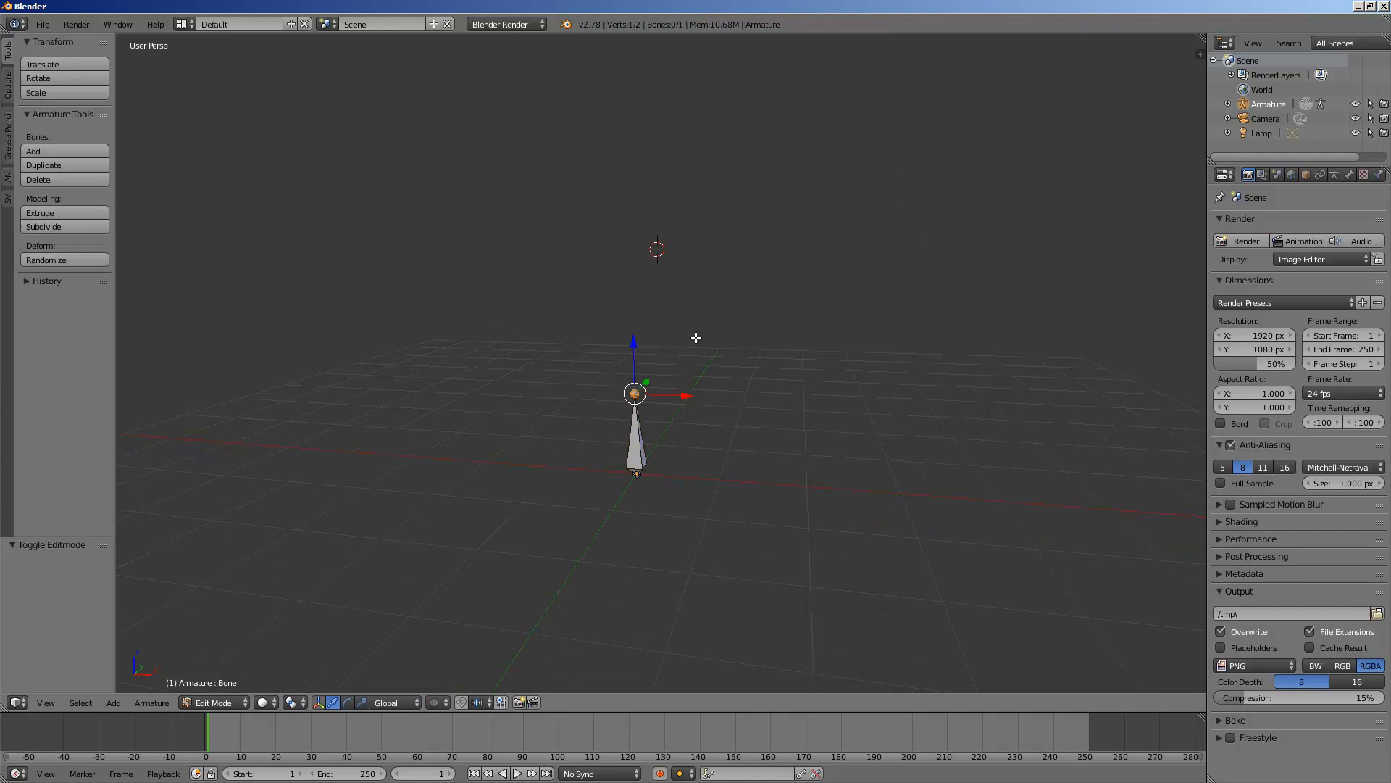
{"action": "key", "text": "g"}
{"action": "key", "text": "z"}
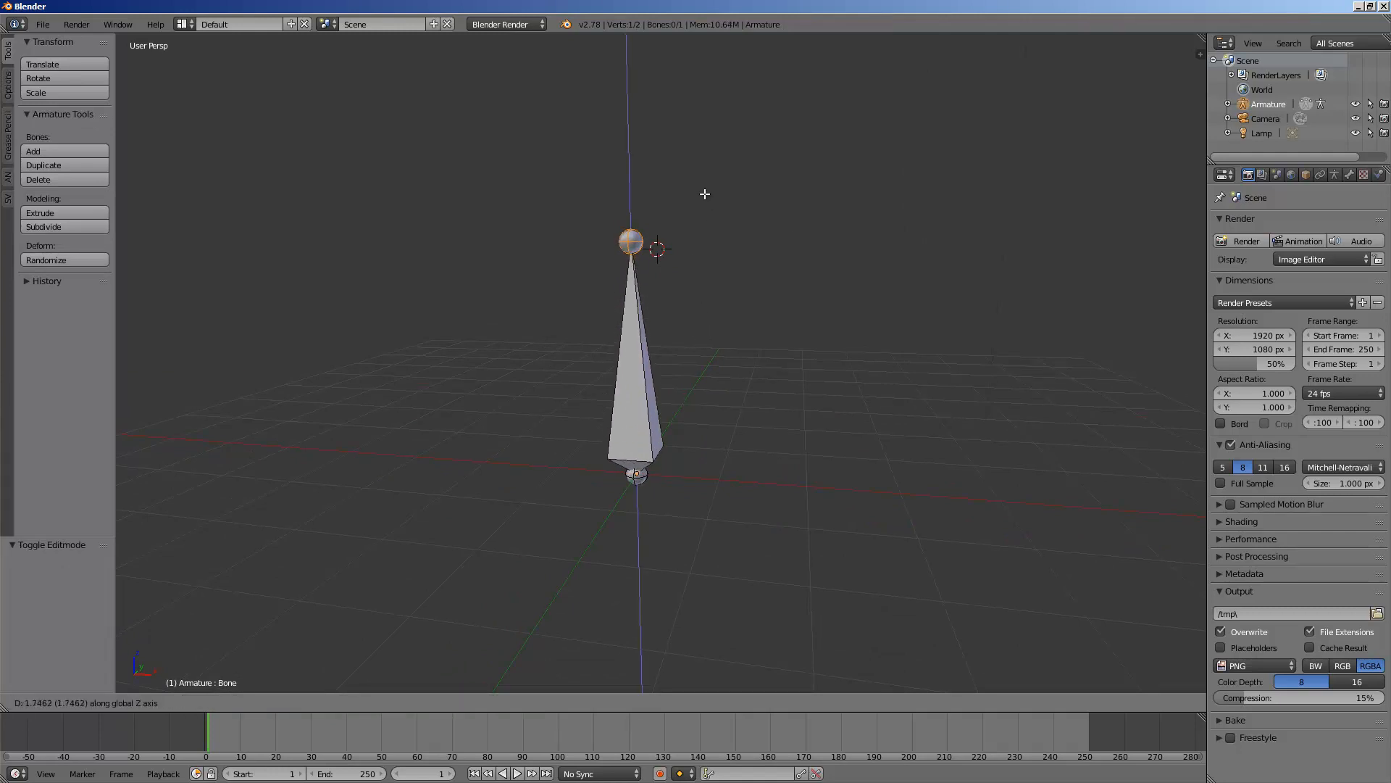
{"action": "left_click", "coordinate": [705, 180]}
Select the whole bone and subdivide it with 2 cuts
{"action": "right_click", "coordinate": [626, 364]}
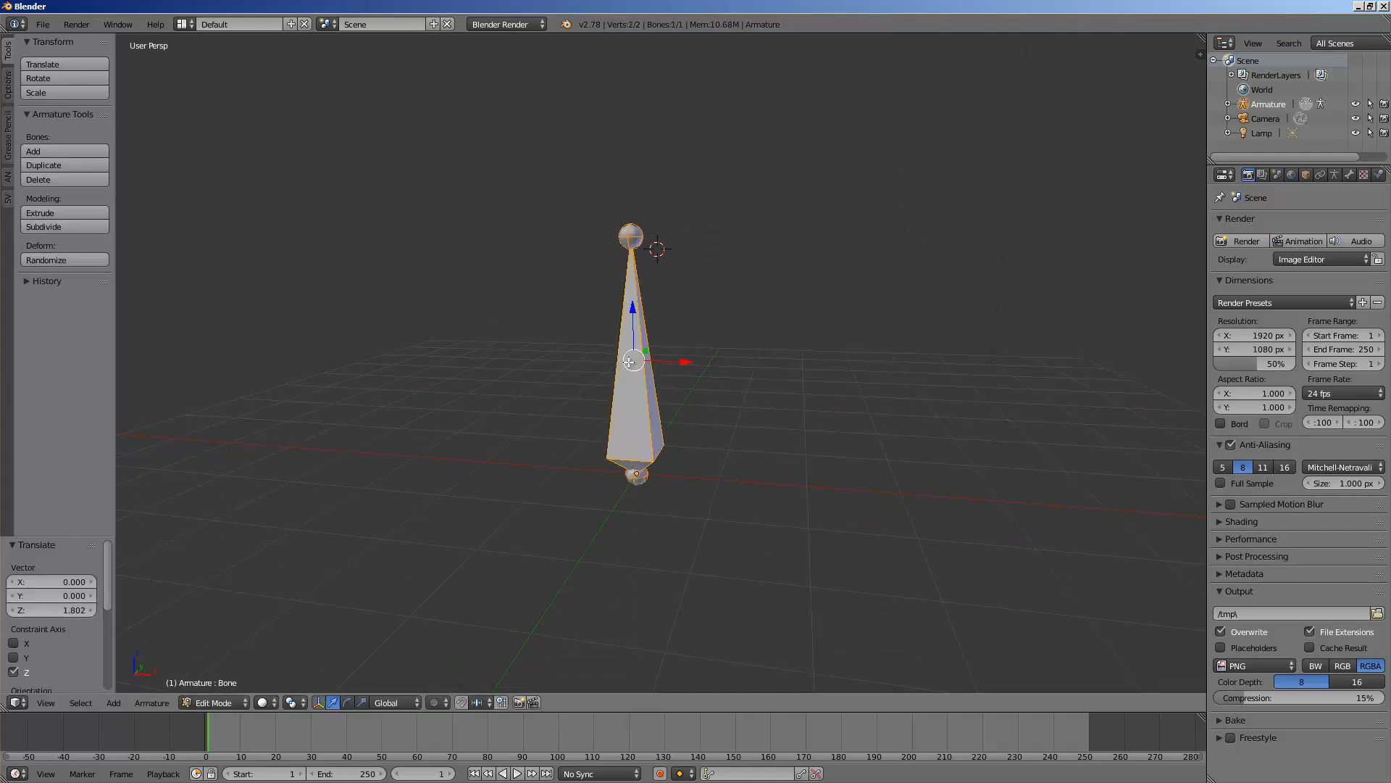
{"action": "scroll", "coordinate": [687, 358], "scroll_direction": "down", "scroll_amount": 2}
{"action": "middle_click_drag", "start_coordinate": [687, 358], "coordinate": [675, 351]}
{"action": "left_click", "coordinate": [43, 226]}
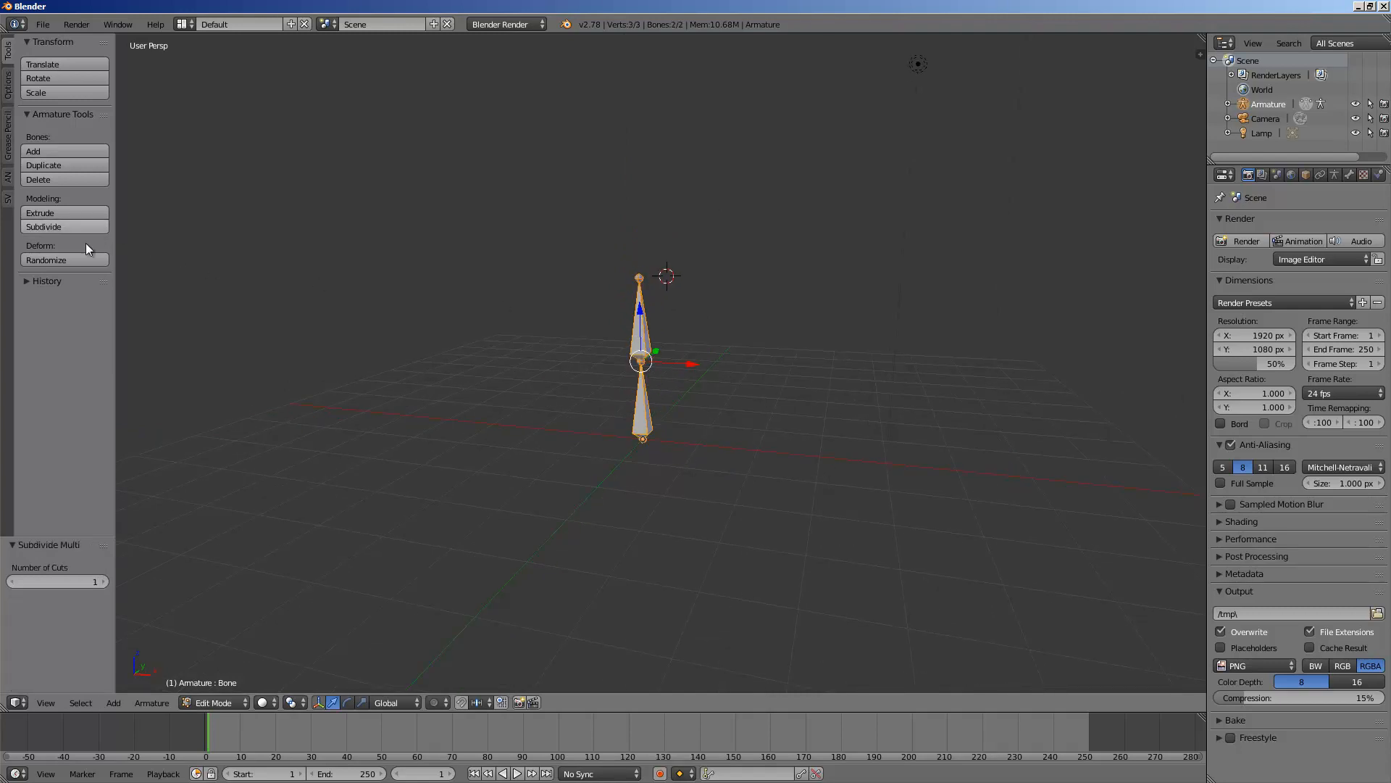
{"action": "left_click", "coordinate": [105, 581]}
{"action": "middle_click_drag", "start_coordinate": [301, 490], "coordinate": [469, 440]}
{"action": "scroll", "coordinate": [493, 425], "scroll_direction": "up", "scroll_amount": 2}
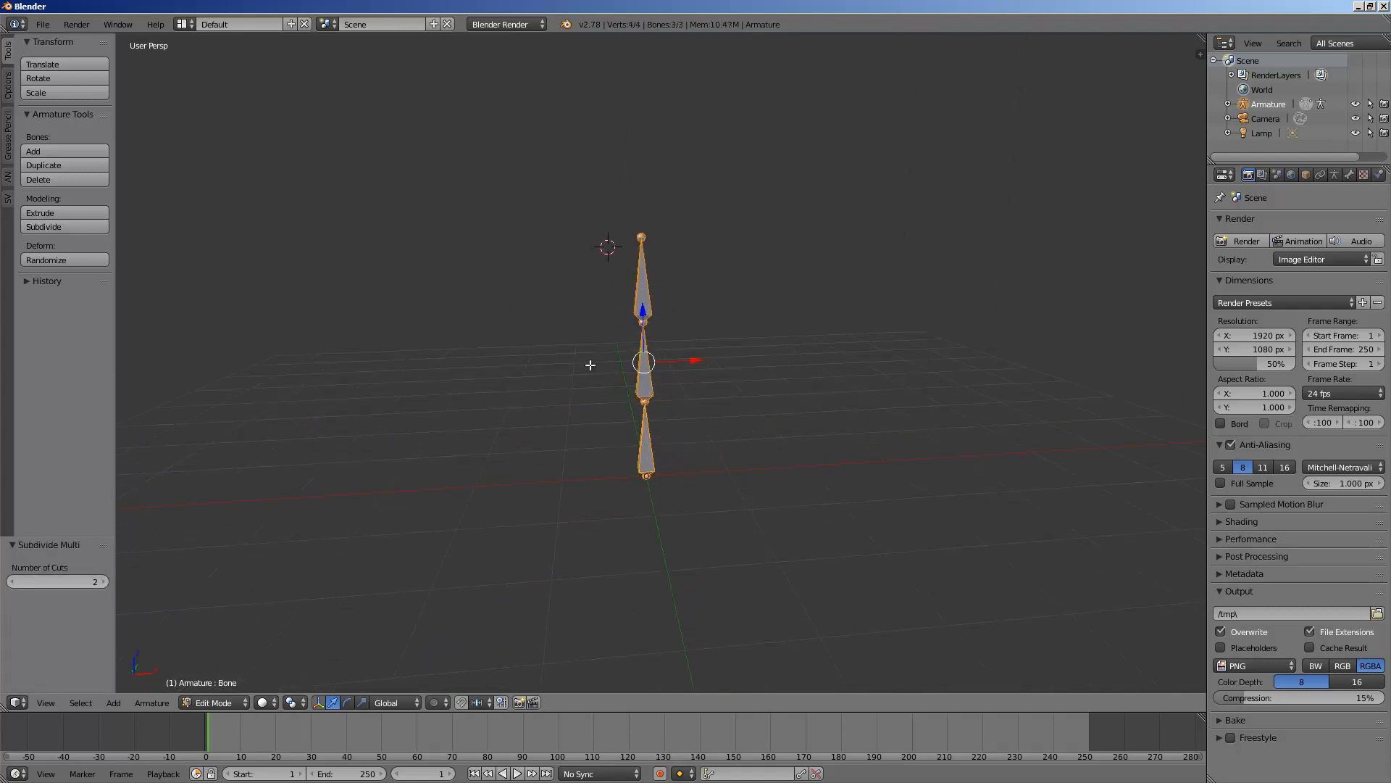
Lengthen the middle bone by raising its upper joint and lowering its lower joint, and return to Object Mode
{"action": "middle_click_drag", "start_coordinate": [589, 363], "coordinate": [566, 342]}
{"action": "right_click", "coordinate": [634, 326]}
{"action": "left_click_drag", "start_coordinate": [632, 269], "coordinate": [632, 236]}
{"action": "right_click", "coordinate": [633, 398]}
{"action": "left_click_drag", "start_coordinate": [634, 357], "coordinate": [635, 396]}
{"action": "middle_click_drag", "start_coordinate": [634, 396], "coordinate": [581, 374]}
{"action": "key", "text": "Tab"}
{"action": "scroll", "coordinate": [612, 341], "scroll_direction": "up", "scroll_amount": 2}
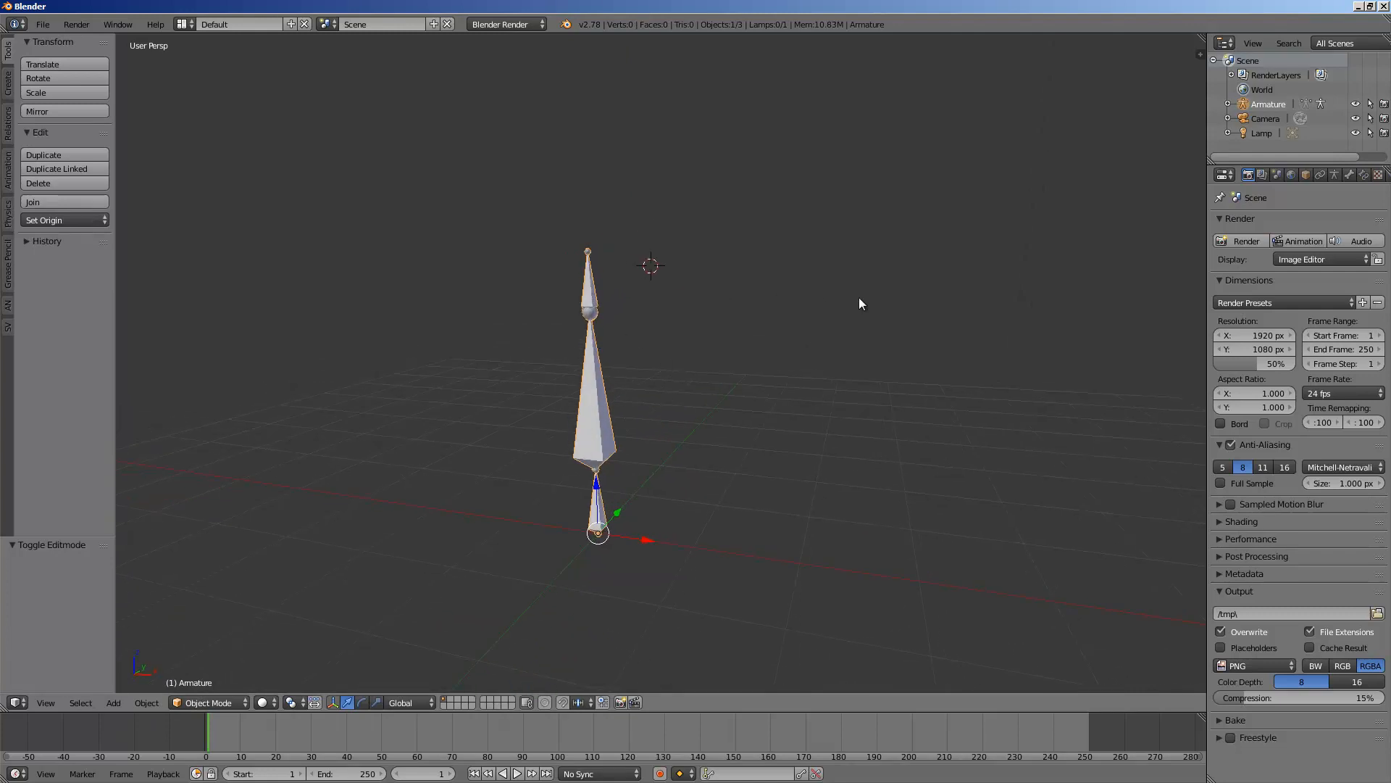
Widen the Properties editor and open the armature's data properties with its skeleton and display settings
{"action": "left_click", "coordinate": [1210, 219]}
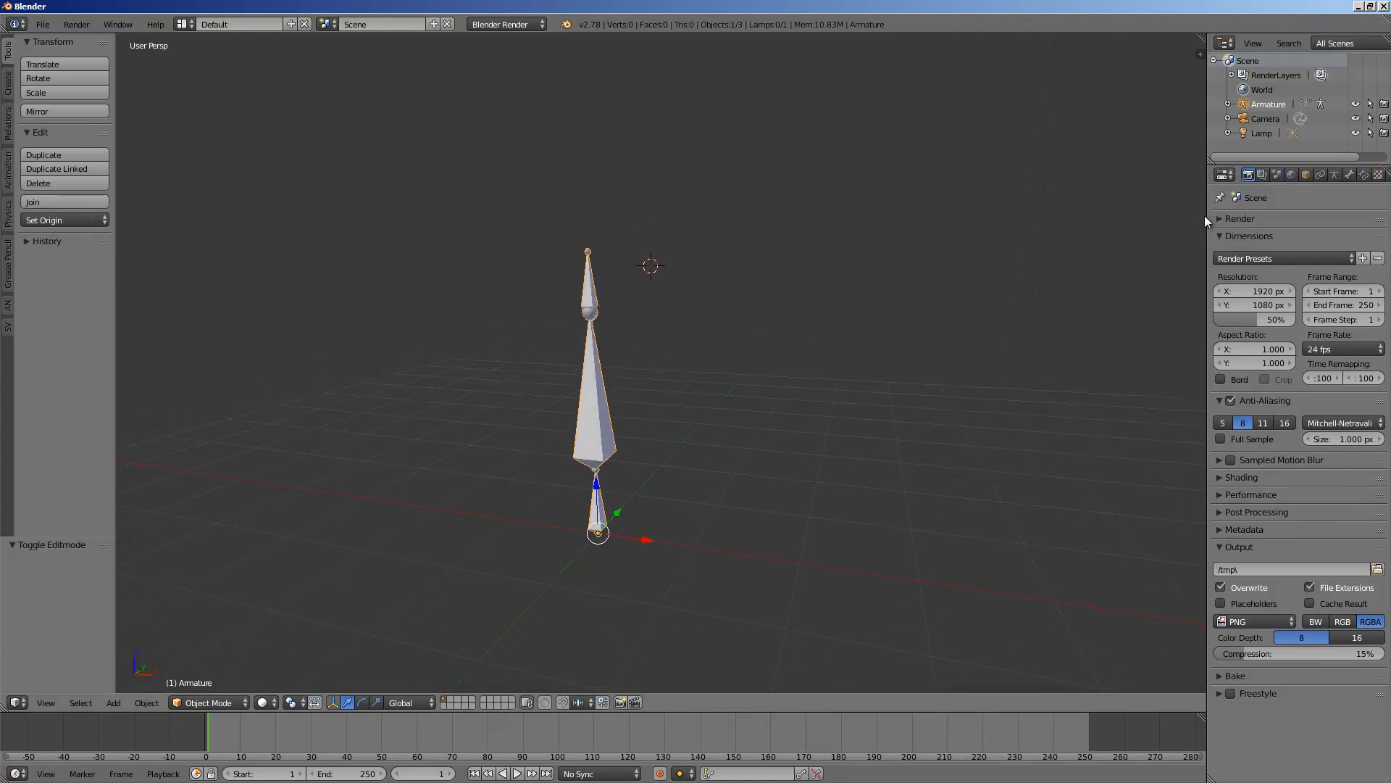
{"action": "left_click", "coordinate": [1210, 216]}
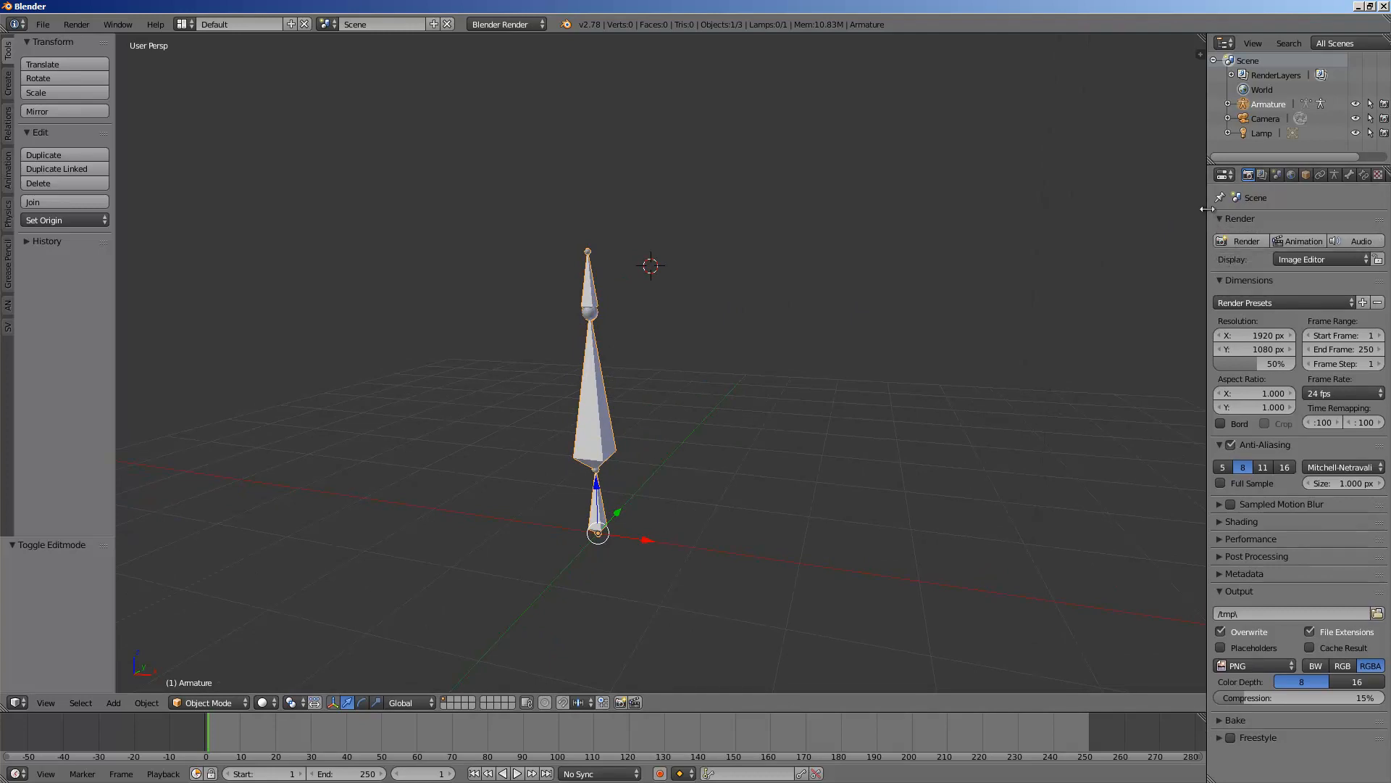
{"action": "left_click_drag", "start_coordinate": [1208, 210], "coordinate": [1055, 218]}
{"action": "left_click", "coordinate": [1197, 174]}
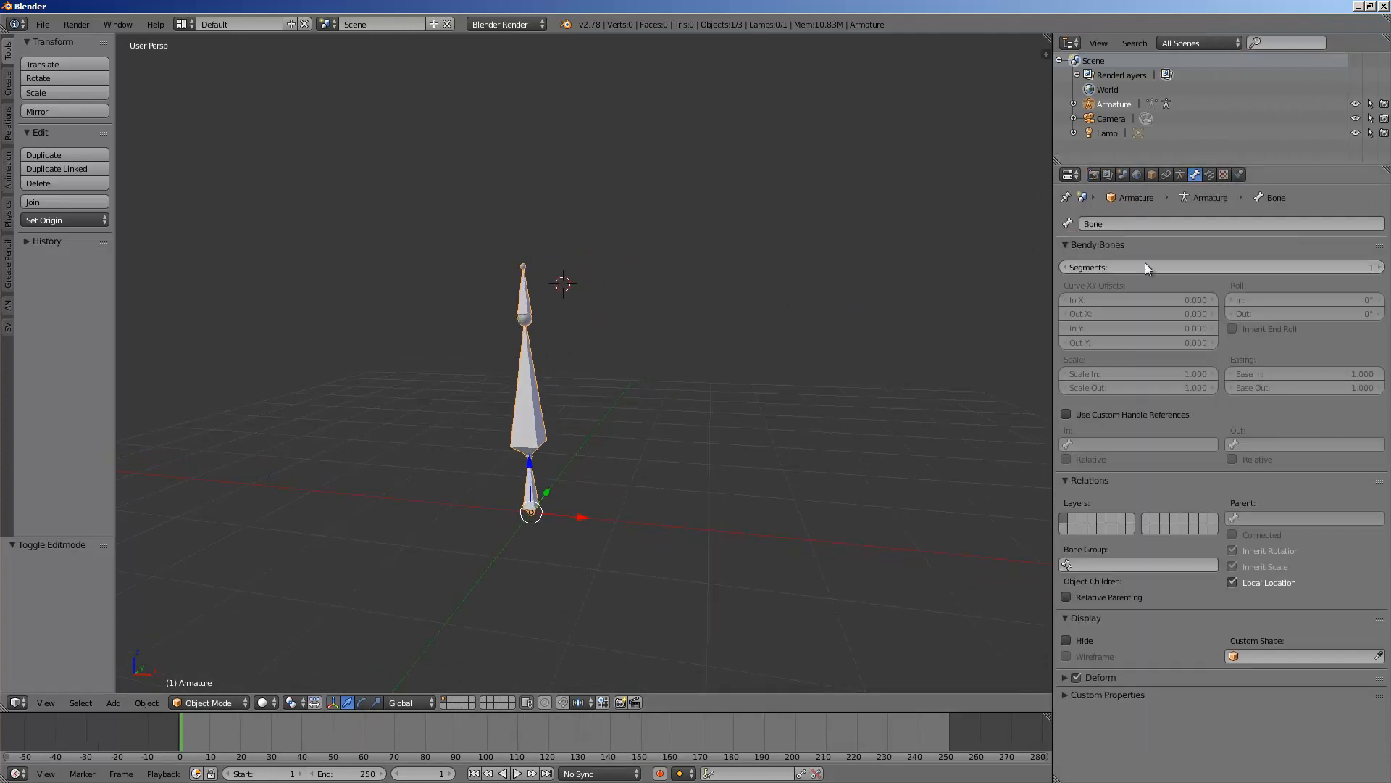
{"action": "left_click", "coordinate": [1208, 175]}
{"action": "left_click", "coordinate": [1202, 175]}
{"action": "left_click", "coordinate": [1181, 174]}
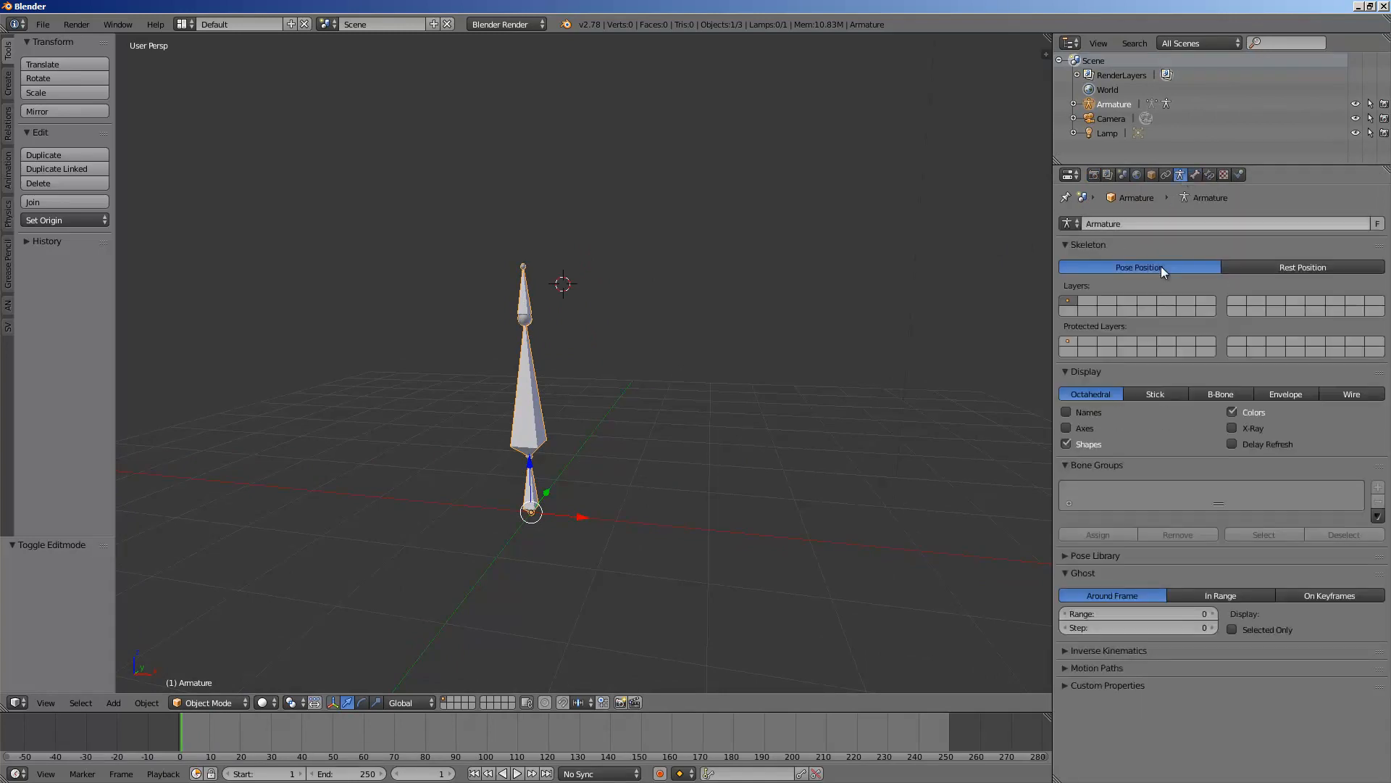
Turn on the display of bone names for the armature
{"action": "left_click", "coordinate": [1090, 411]}
{"action": "scroll", "coordinate": [589, 351], "scroll_direction": "up", "scroll_amount": 3}
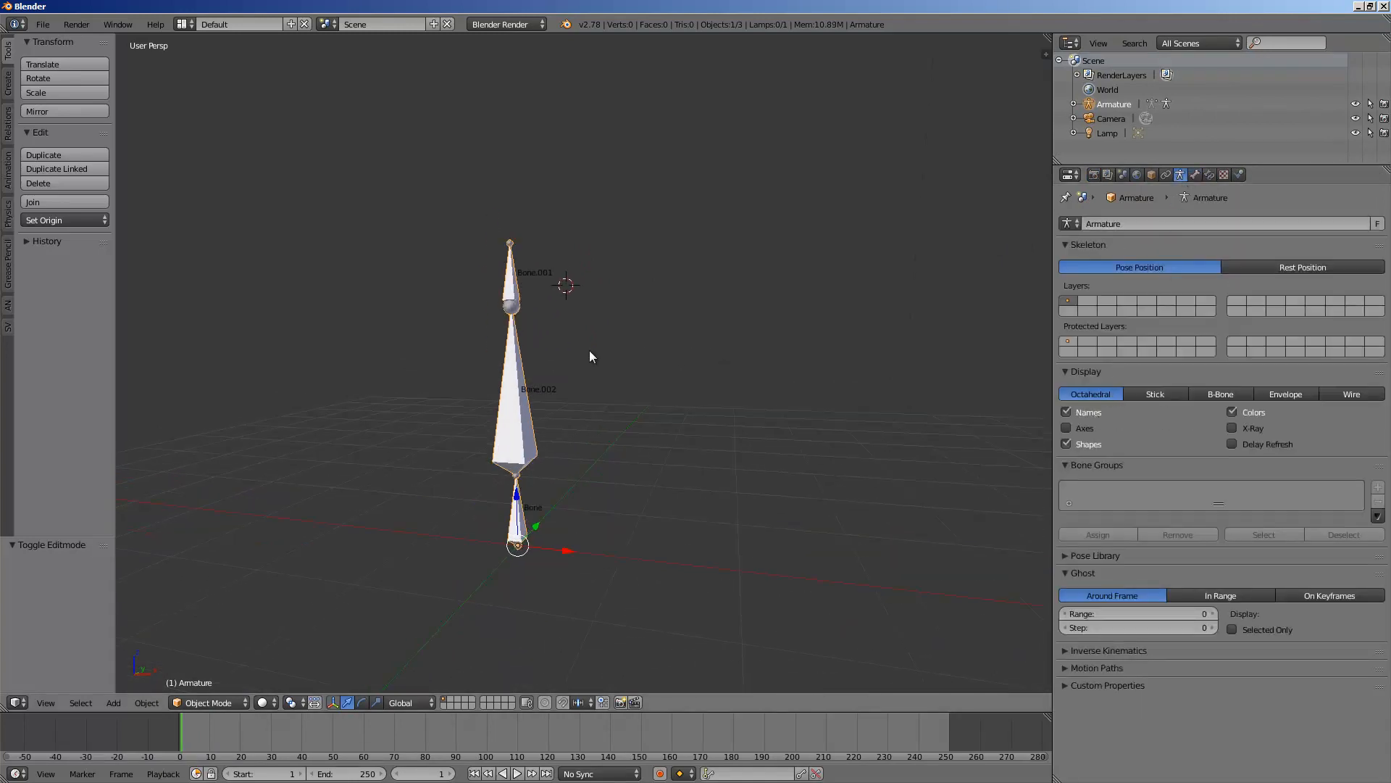
{"action": "middle_click_drag", "start_coordinate": [528, 510], "coordinate": [566, 406]}
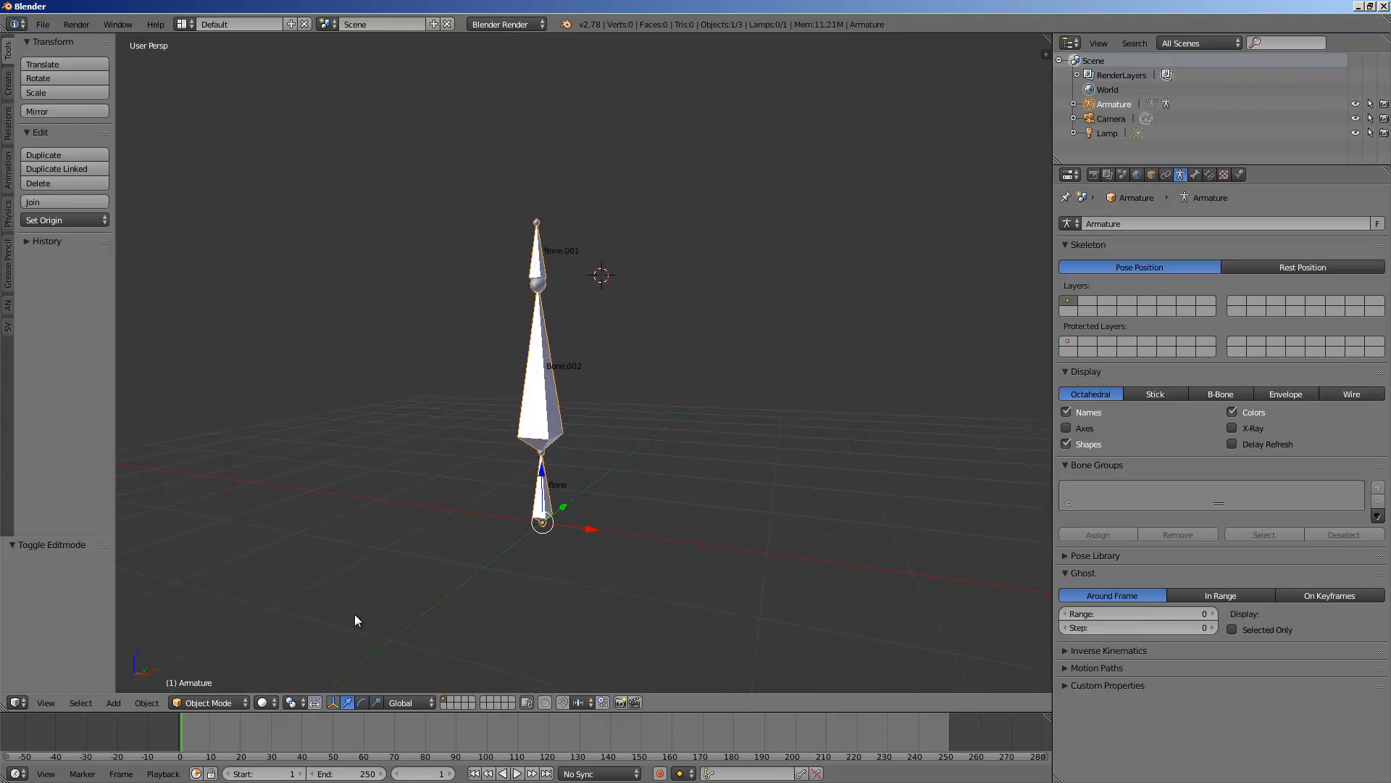
Enter Edit Mode, select the middle bone Bone.002, and switch the armature's display type to B-Bone
{"action": "left_click", "coordinate": [226, 701]}
{"action": "left_click", "coordinate": [215, 671]}
{"action": "right_click", "coordinate": [520, 394]}
{"action": "middle_click_drag", "start_coordinate": [668, 384], "coordinate": [688, 394], "text": "shift"}
{"action": "left_click", "coordinate": [1195, 175]}
{"action": "left_click", "coordinate": [1181, 175]}
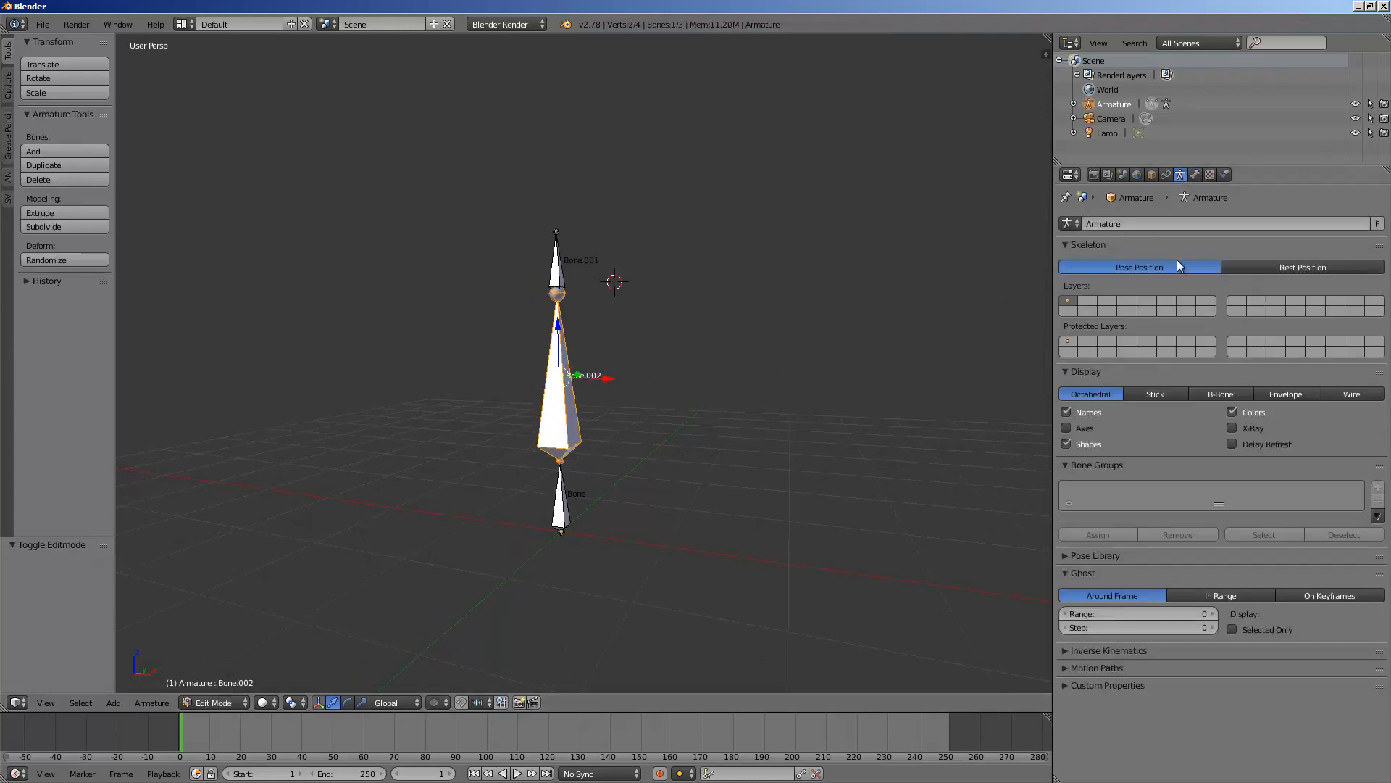
{"action": "left_click", "coordinate": [1215, 394]}
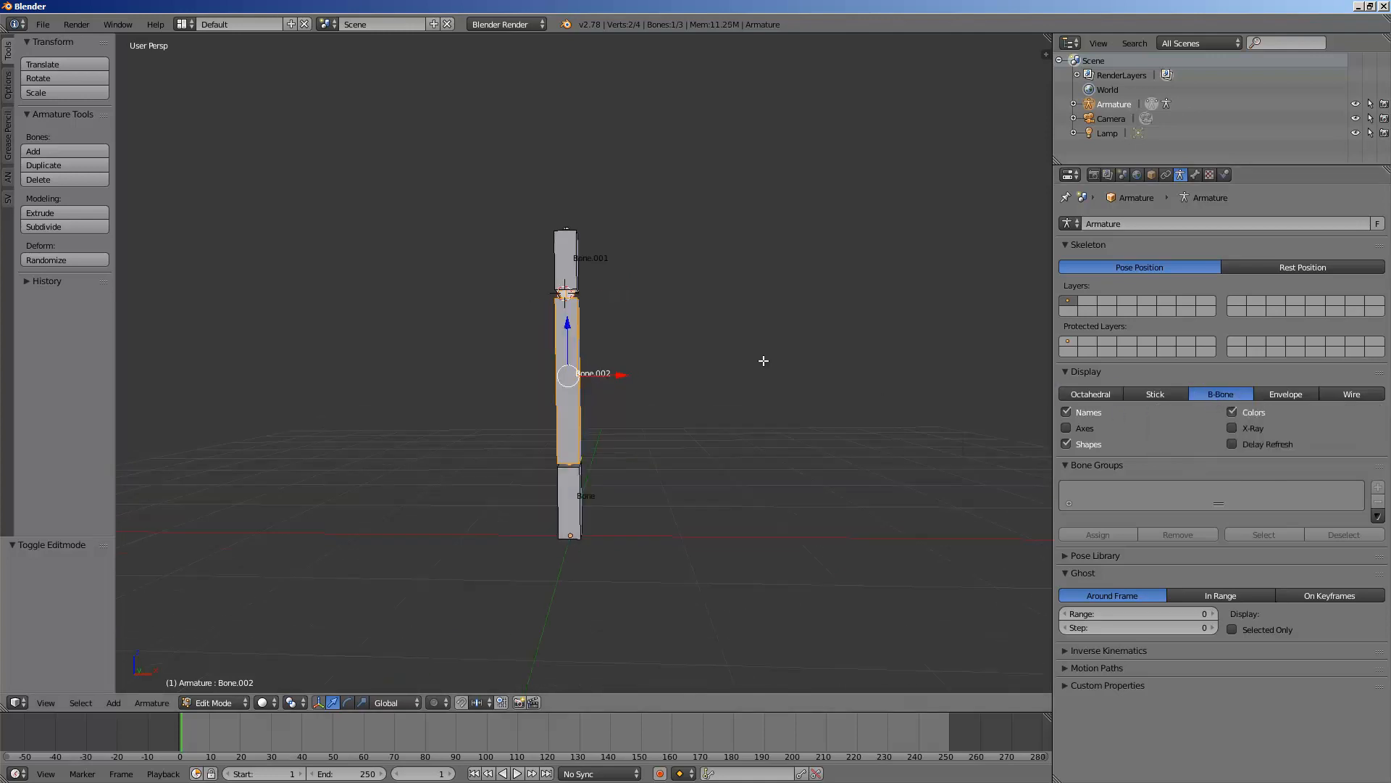
{"action": "middle_click_drag", "start_coordinate": [761, 360], "coordinate": [594, 335]}
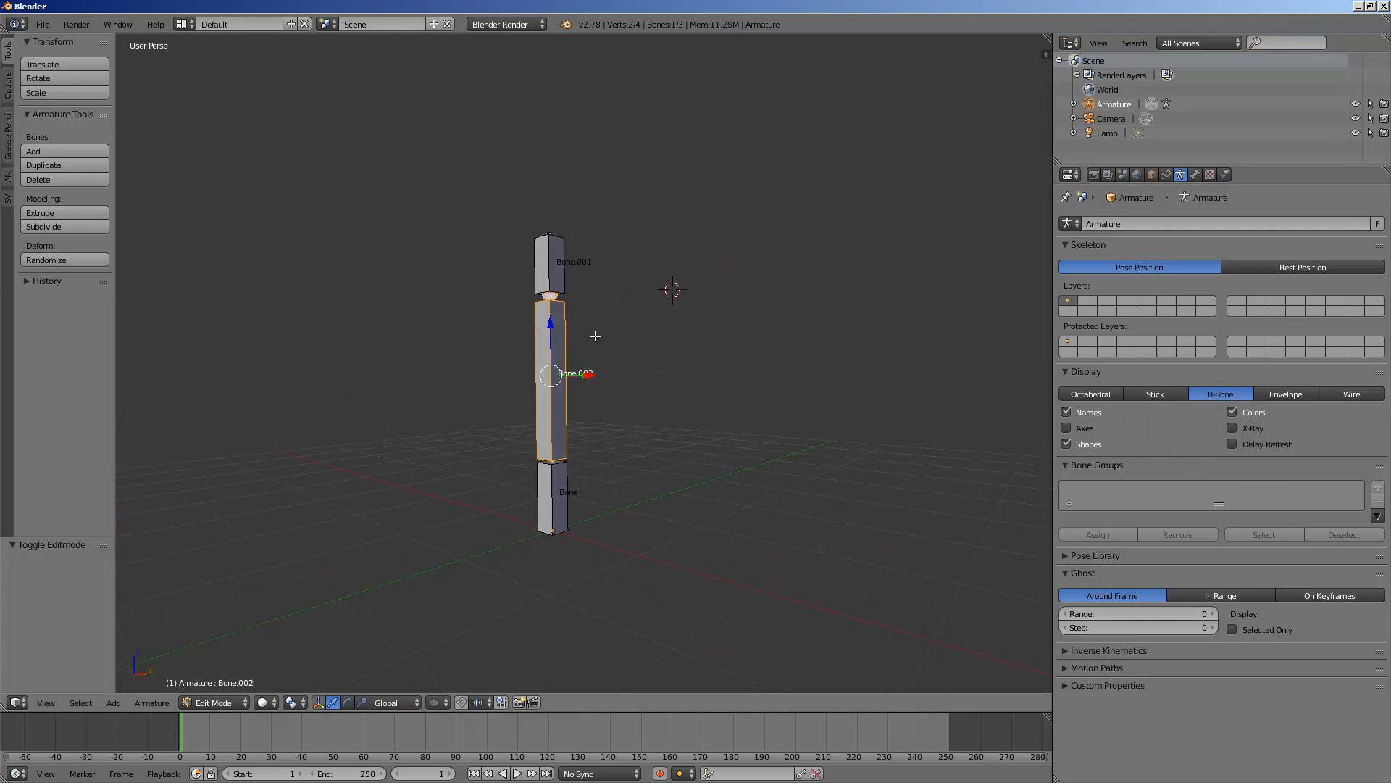
Set Bone.002's Bendy Bones segments to 8
{"action": "left_click", "coordinate": [1195, 174]}
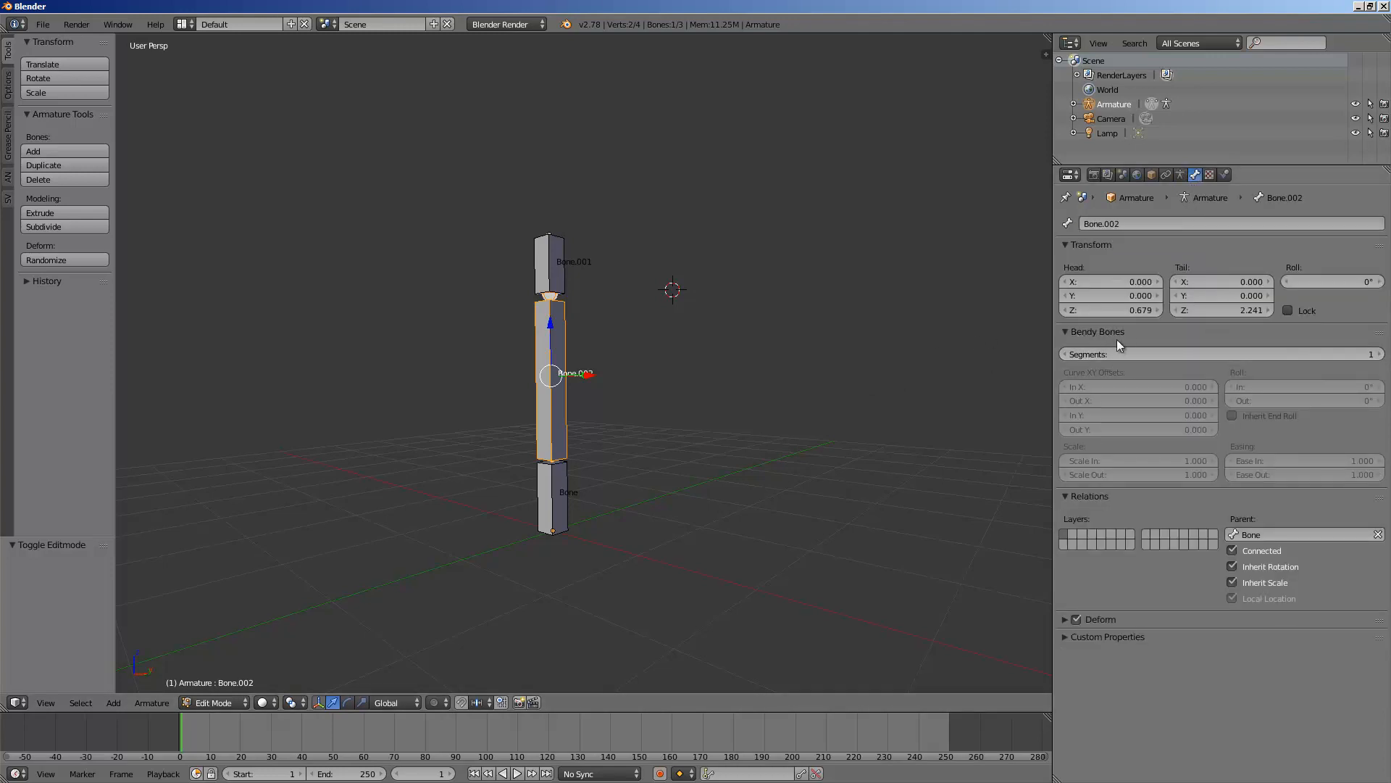
{"action": "left_click", "coordinate": [1382, 354]}
{"action": "left_click", "coordinate": [1381, 355]}
{"action": "left_click", "coordinate": [1382, 355]}
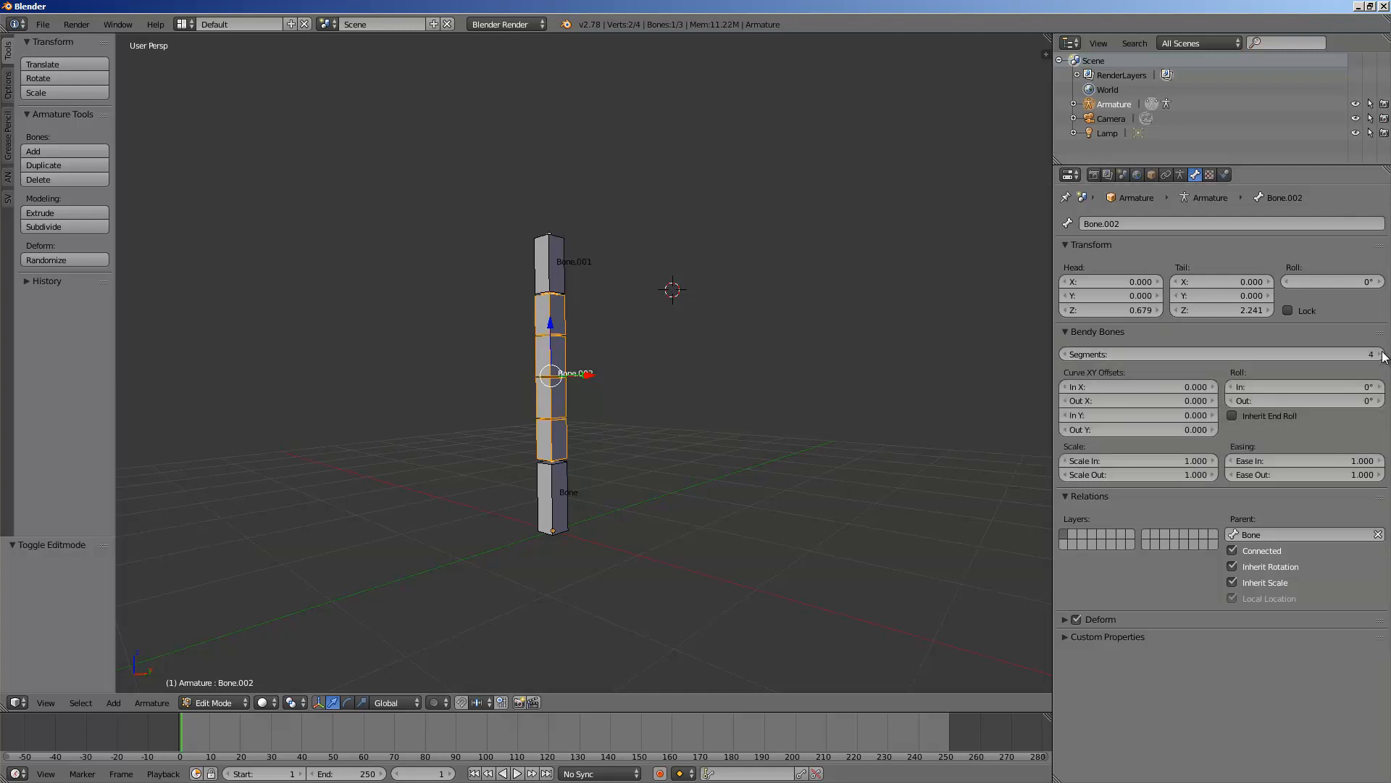
{"action": "left_click", "coordinate": [1381, 355]}
{"action": "left_click", "coordinate": [1382, 354]}
{"action": "left_click", "coordinate": [1381, 354]}
{"action": "left_click", "coordinate": [1381, 354]}
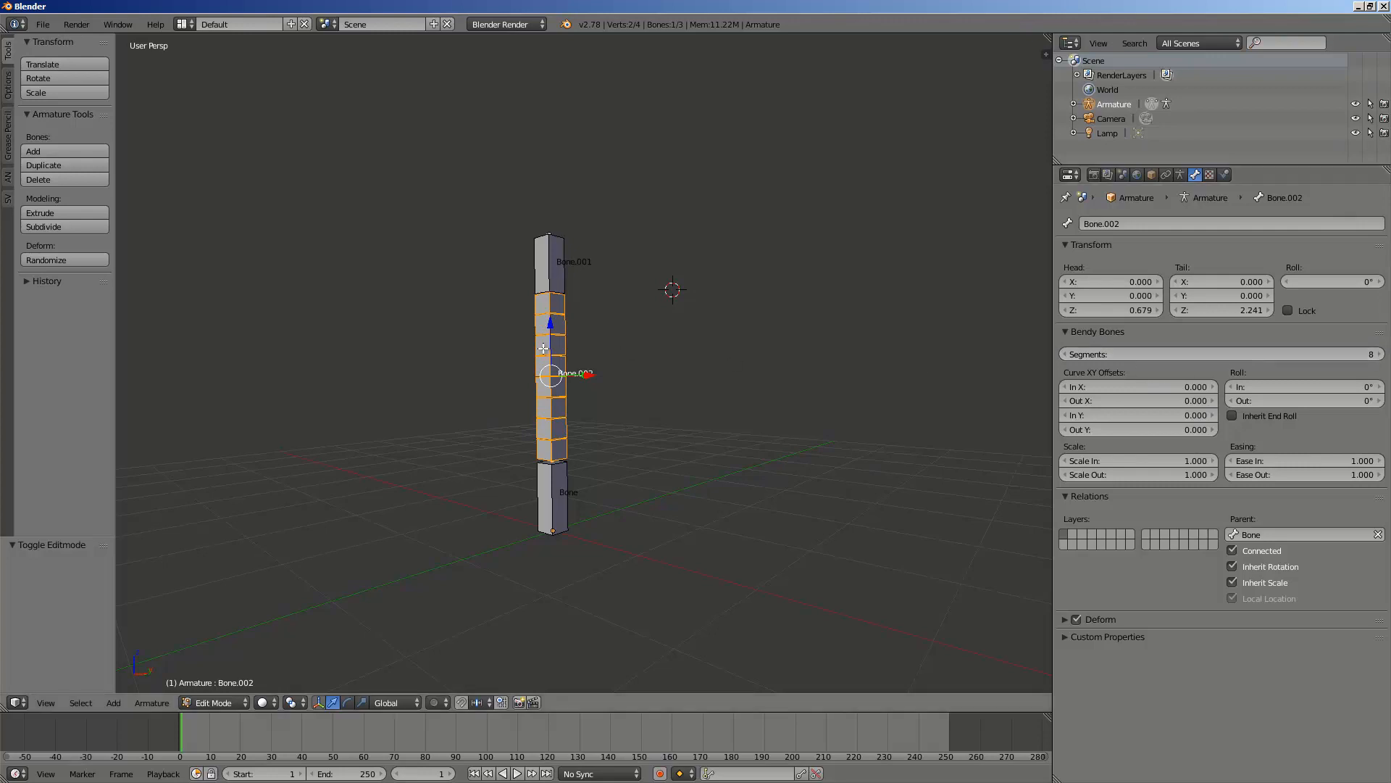
{"action": "mouse_move", "coordinate": [574, 351]}
{"action": "middle_mouse_down"}
{"action": "mouse_move", "coordinate": [611, 355]}
{"action": "mouse_move", "coordinate": [569, 368]}
{"action": "mouse_move", "coordinate": [566, 338]}
{"action": "middle_mouse_up"}
{"action": "scroll", "coordinate": [570, 361], "scroll_direction": "up", "scroll_amount": 1}
{"action": "scroll", "coordinate": [568, 343], "scroll_direction": "up", "scroll_amount": 1}
{"action": "scroll", "coordinate": [575, 343], "scroll_direction": "down", "scroll_amount": 1}
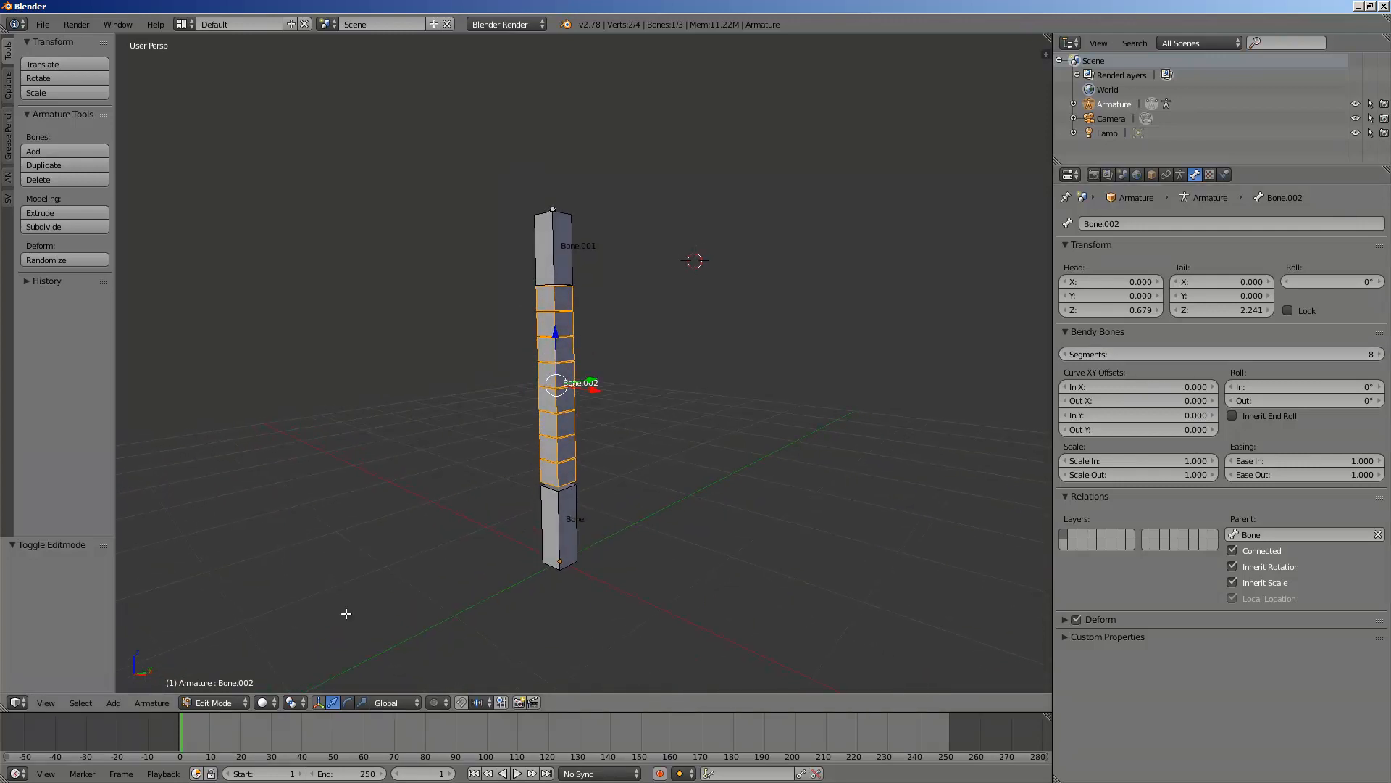
Switch to Pose Mode, select the top bone Bone.001, and show its bone properties
{"action": "left_click", "coordinate": [228, 702]}
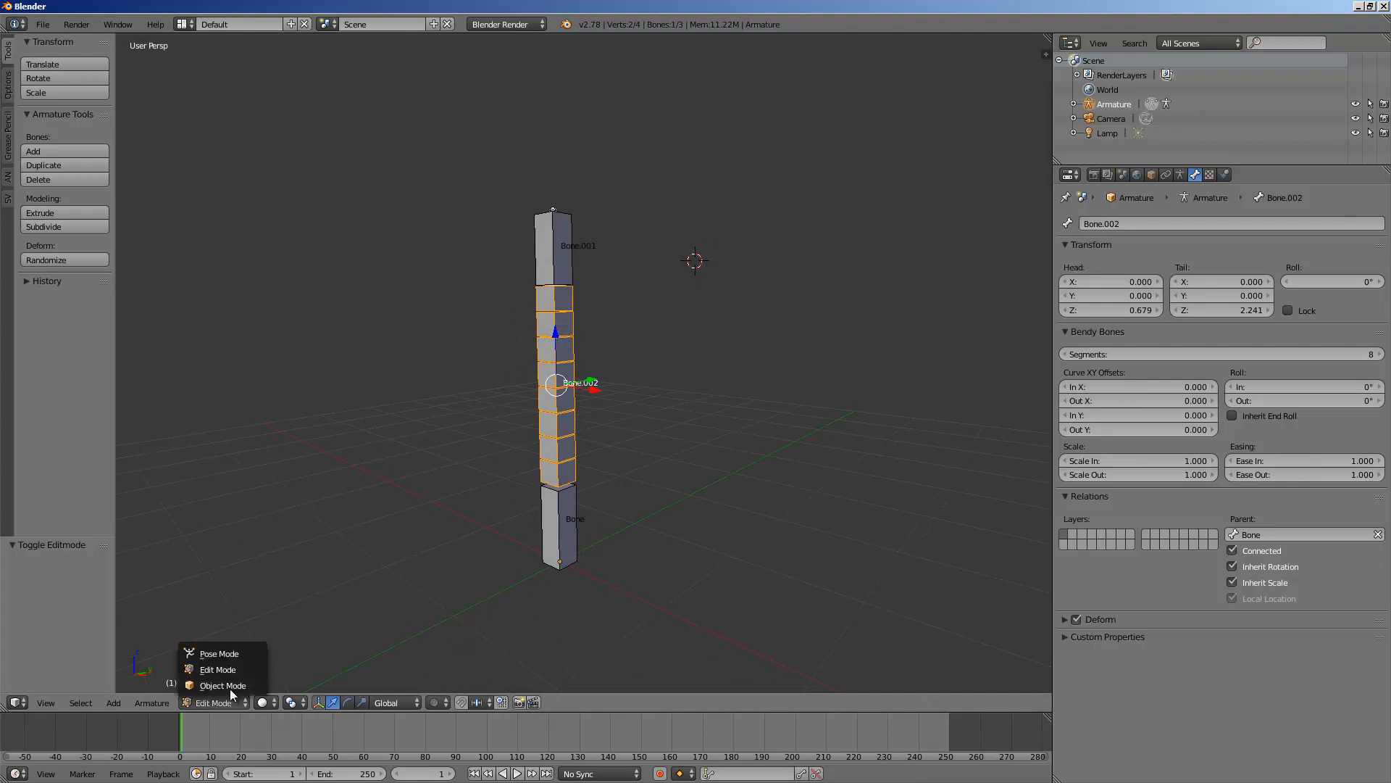
{"action": "middle_click_drag", "start_coordinate": [645, 351], "coordinate": [666, 344]}
{"action": "left_click", "coordinate": [224, 702]}
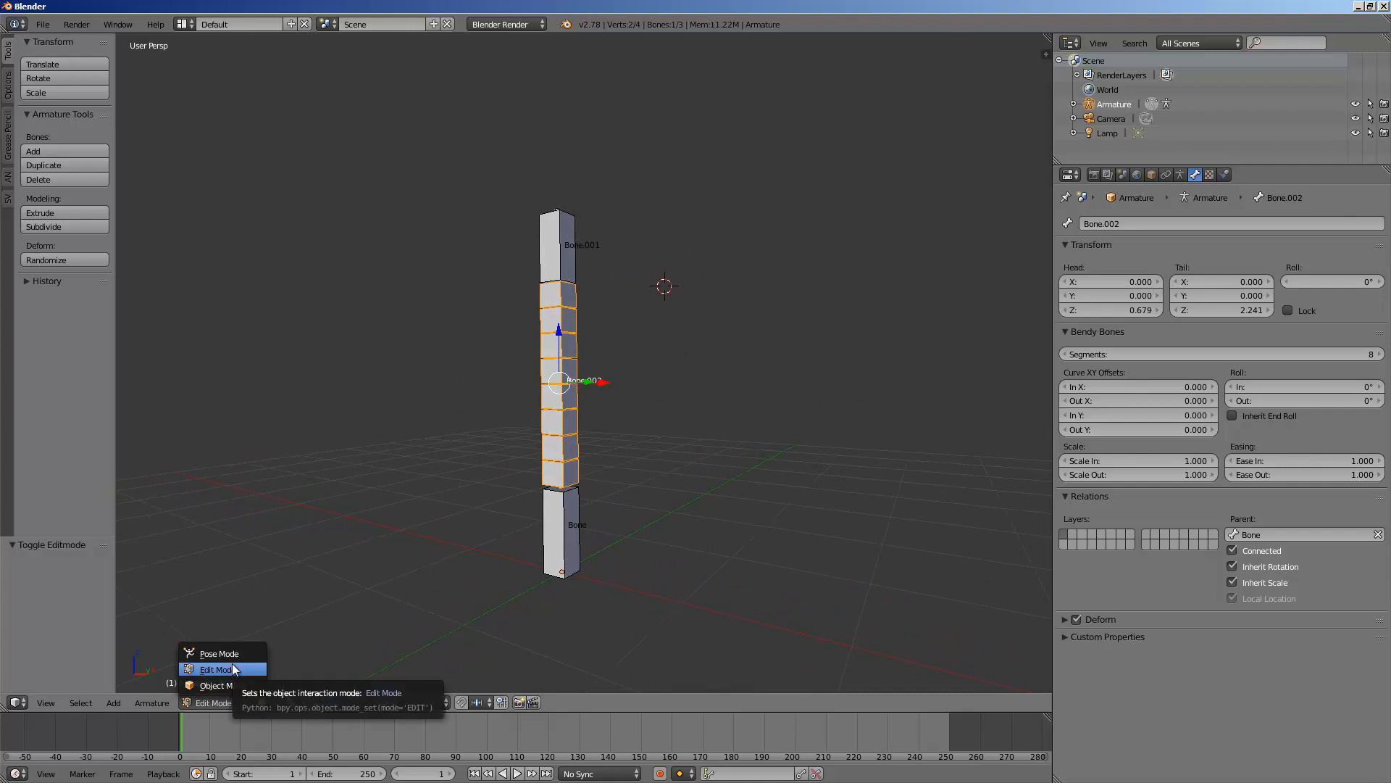
{"action": "left_click", "coordinate": [218, 652]}
{"action": "right_click", "coordinate": [553, 261]}
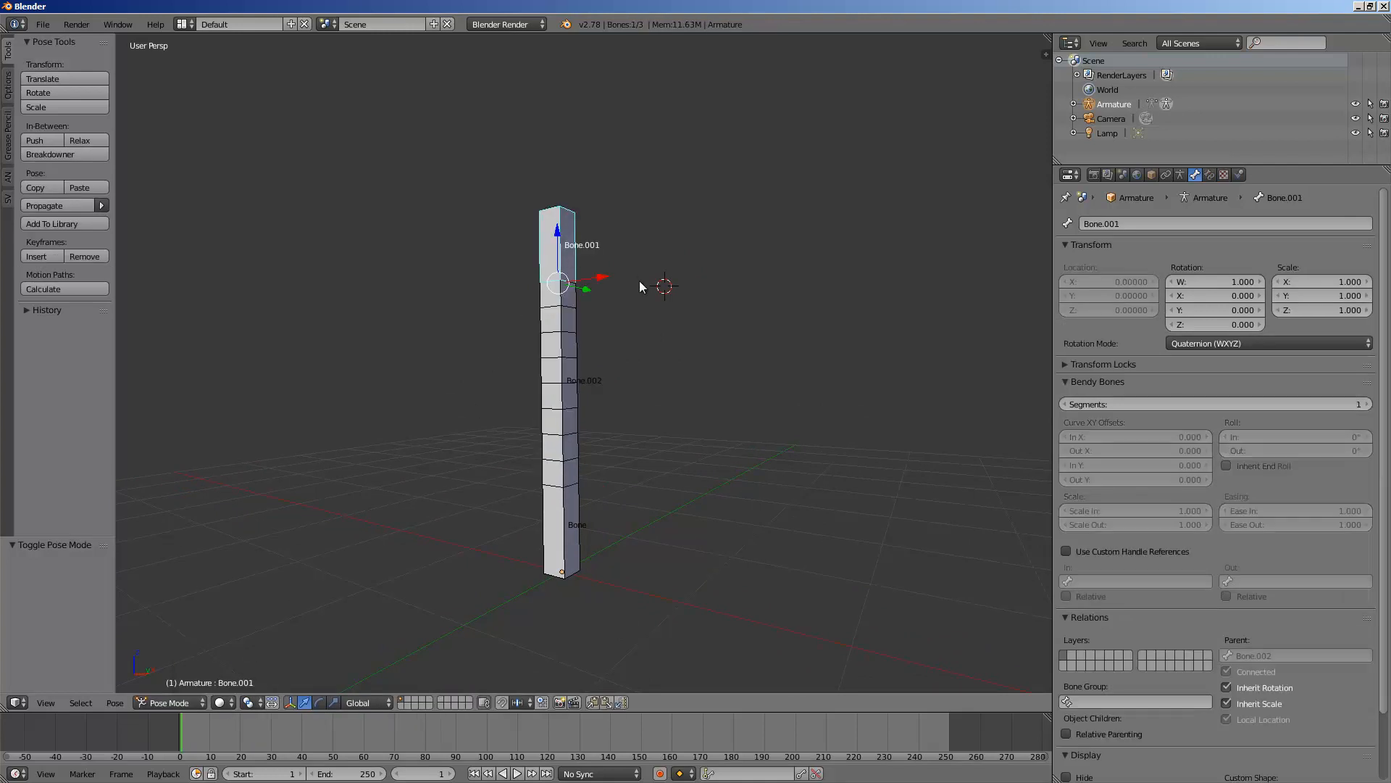
{"action": "middle_click_drag", "start_coordinate": [639, 280], "coordinate": [663, 329]}
{"action": "left_click", "coordinate": [1180, 175]}
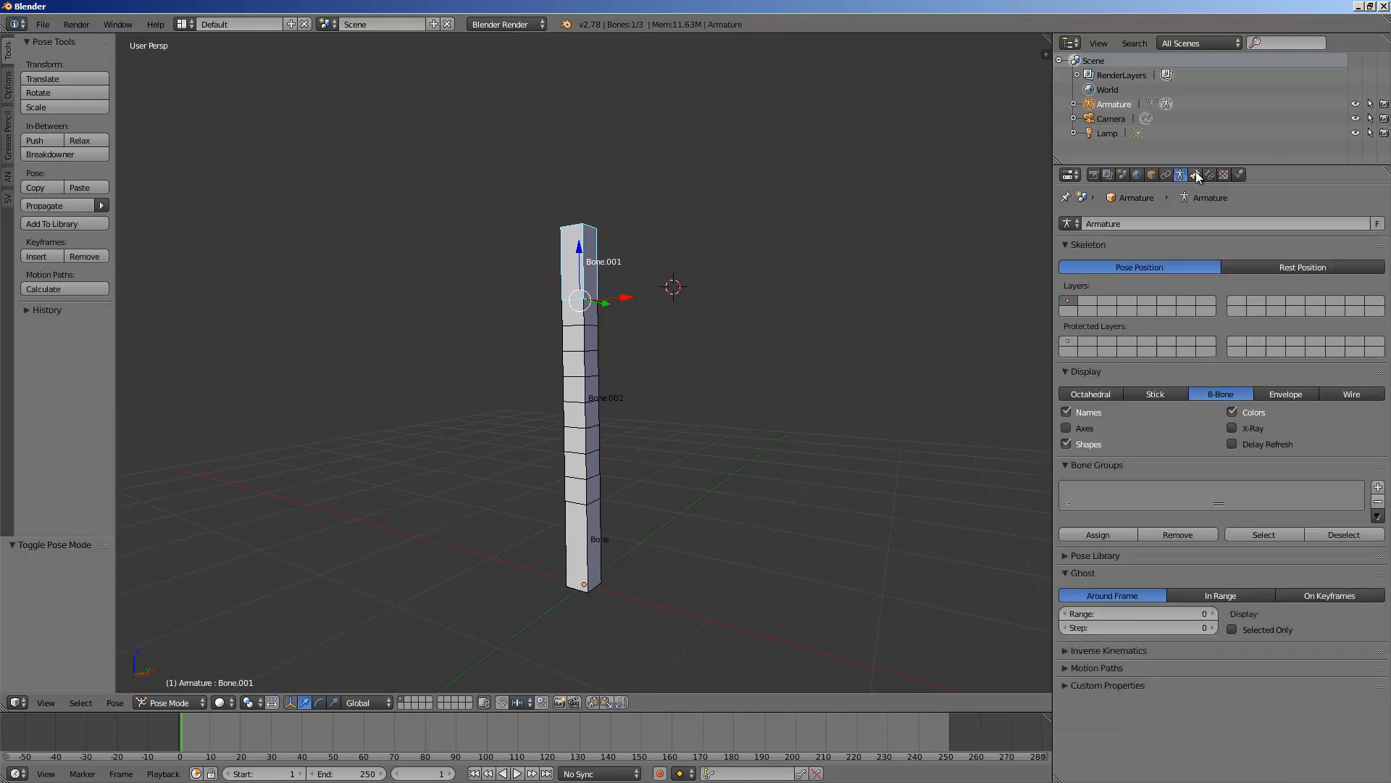
{"action": "left_click", "coordinate": [1209, 174]}
{"action": "left_click", "coordinate": [1195, 175]}
{"action": "middle_click_drag", "start_coordinate": [819, 305], "coordinate": [850, 317]}
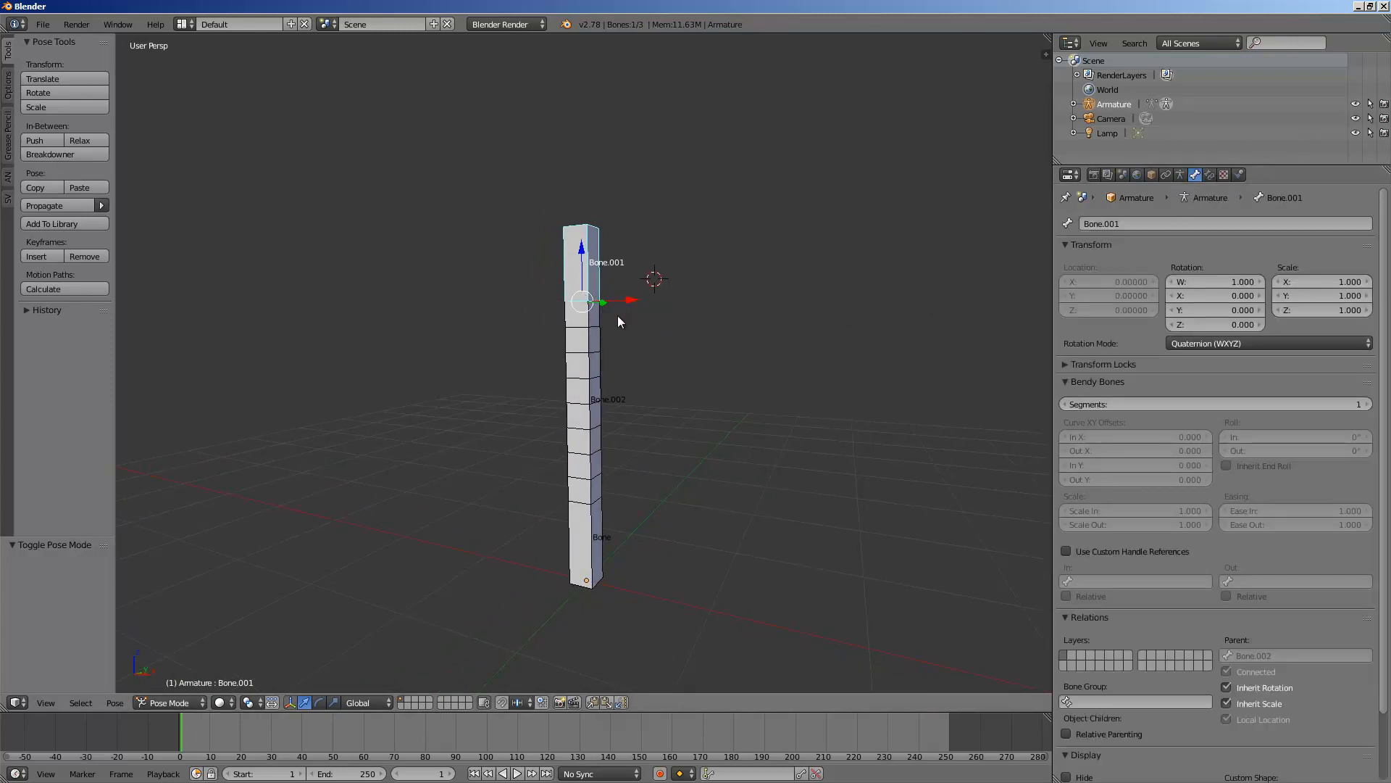
{"action": "middle_click_drag", "start_coordinate": [618, 315], "coordinate": [572, 328]}
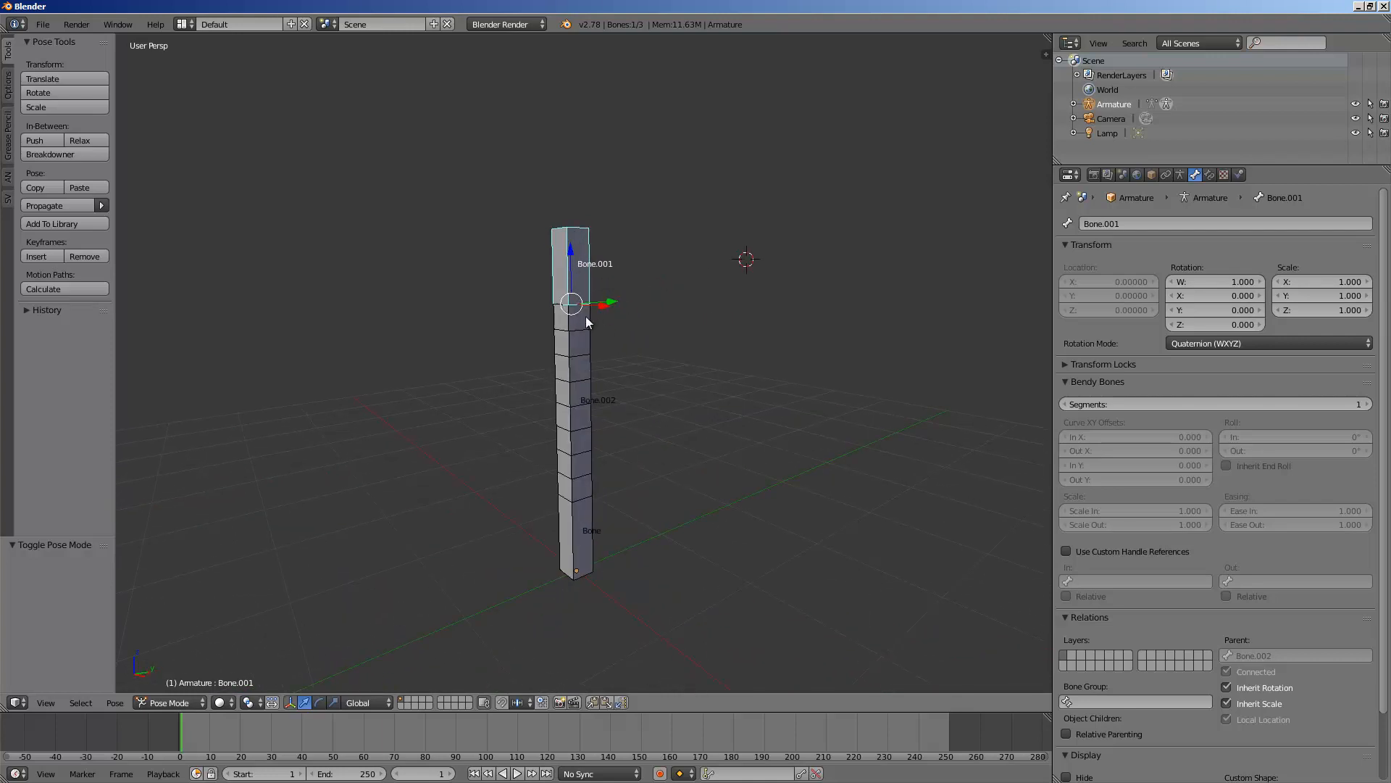
Return to Edit Mode and clear Bone.001's parent so it can move freely from Bone.002
{"action": "left_click", "coordinate": [198, 705]}
{"action": "left_click", "coordinate": [190, 673]}
{"action": "middle_click_drag", "start_coordinate": [515, 396], "coordinate": [526, 395]}
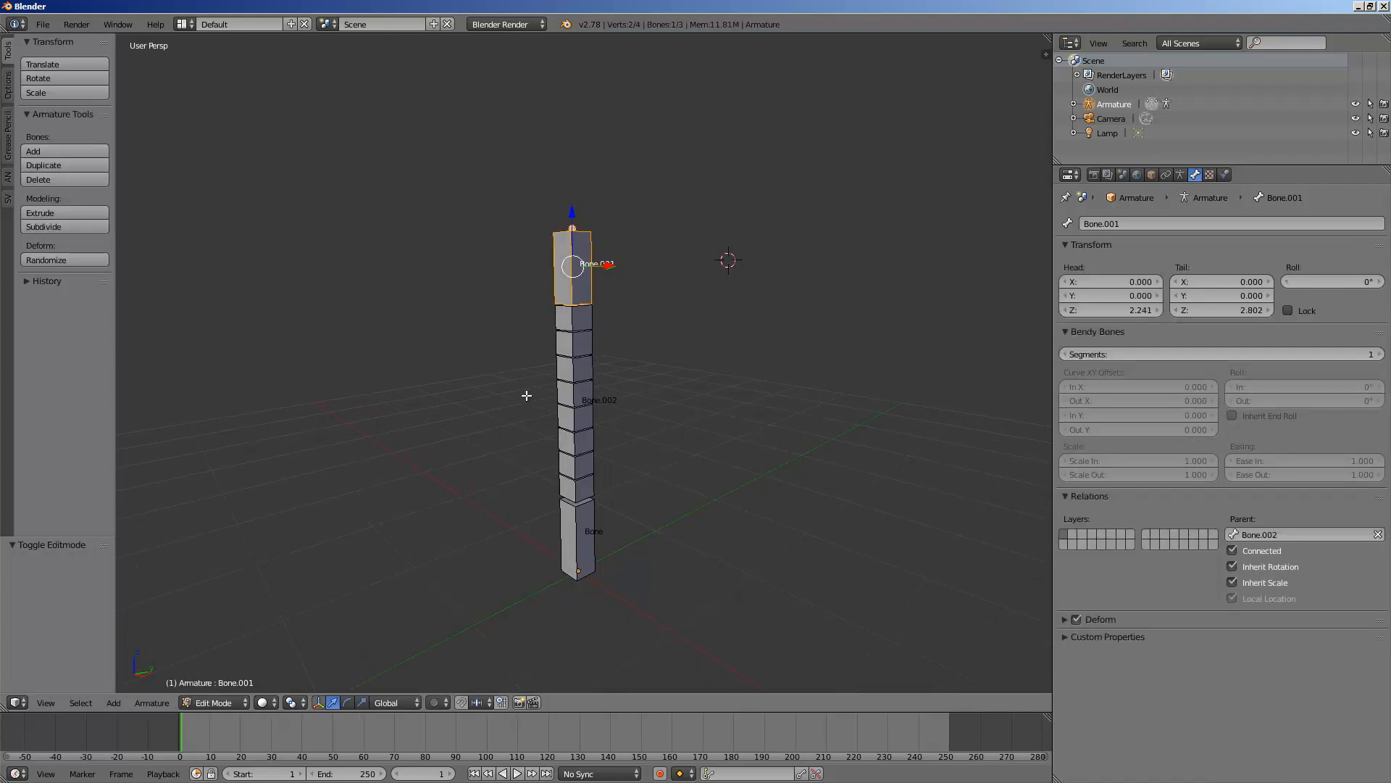
{"action": "middle_click_drag", "start_coordinate": [591, 291], "coordinate": [603, 287]}
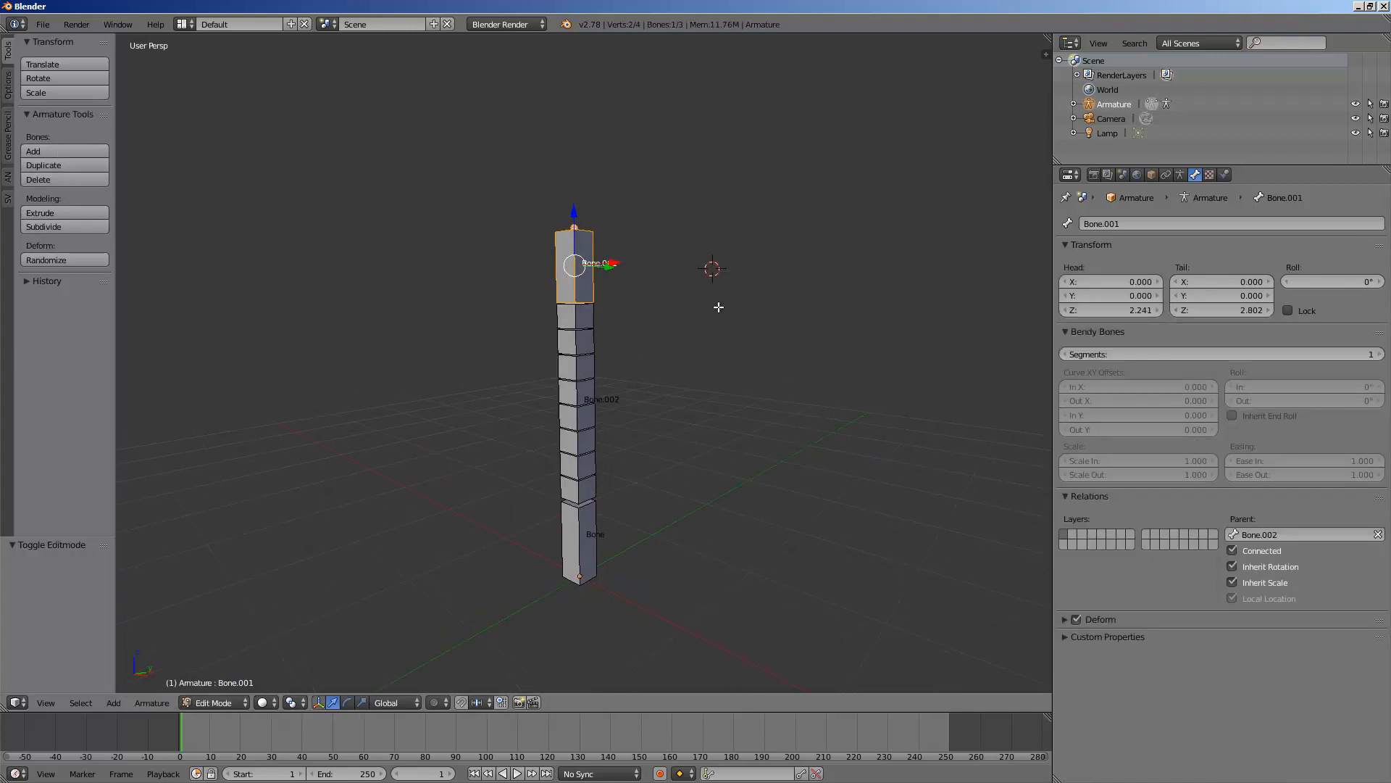
{"action": "left_click", "coordinate": [1378, 534]}
{"action": "middle_click_drag", "start_coordinate": [739, 426], "coordinate": [753, 419]}
{"action": "key", "text": "g"}
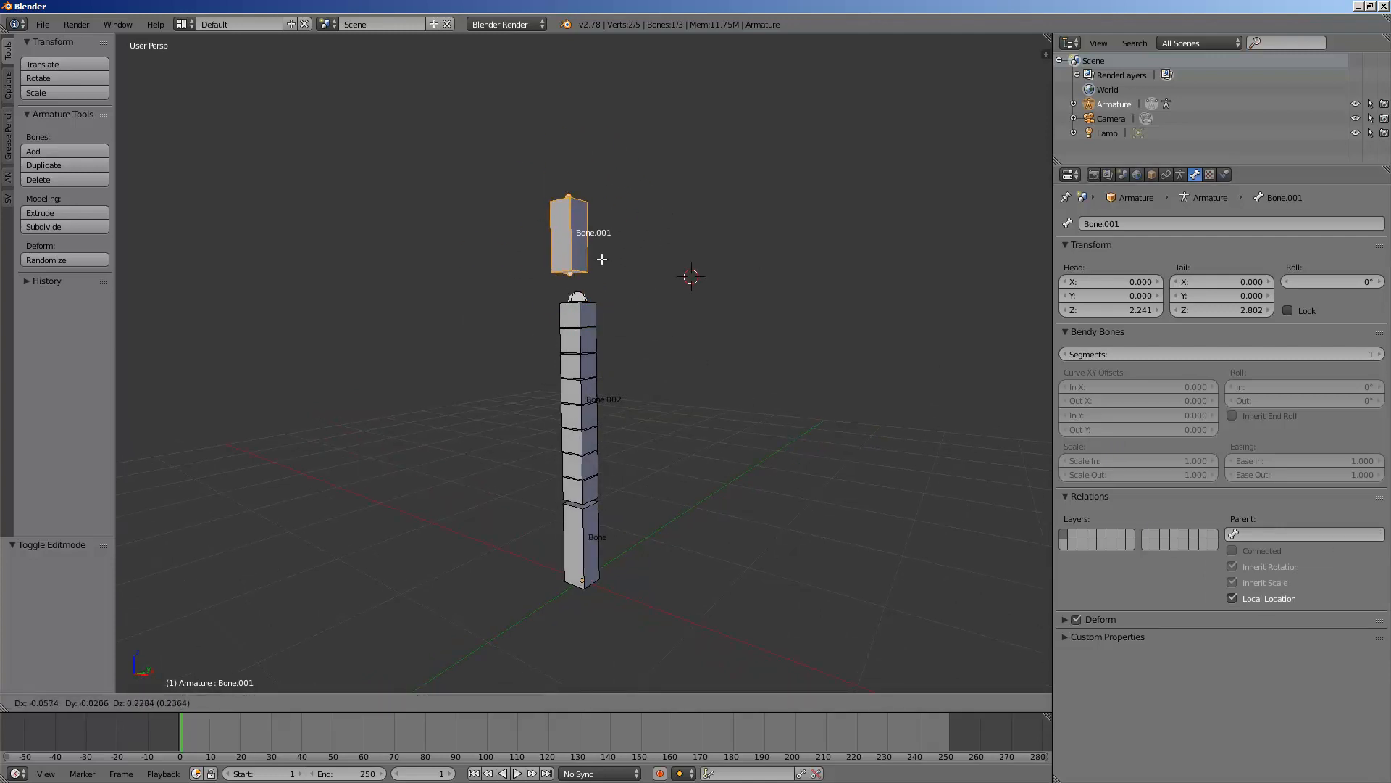
{"action": "key", "text": "Escape"}
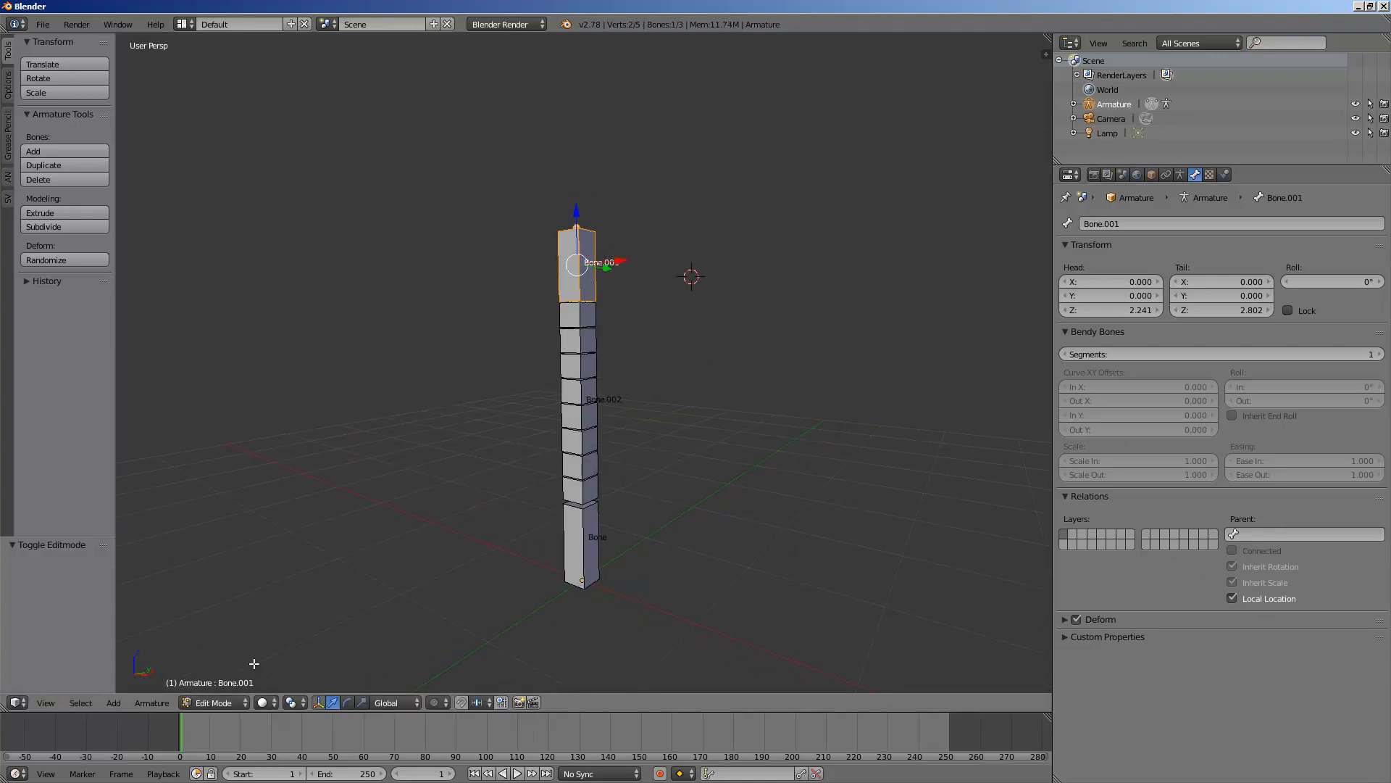
Switch to Pose Mode and add a Stretch To constraint to the middle bone Bone.002
{"action": "left_click", "coordinate": [244, 703]}
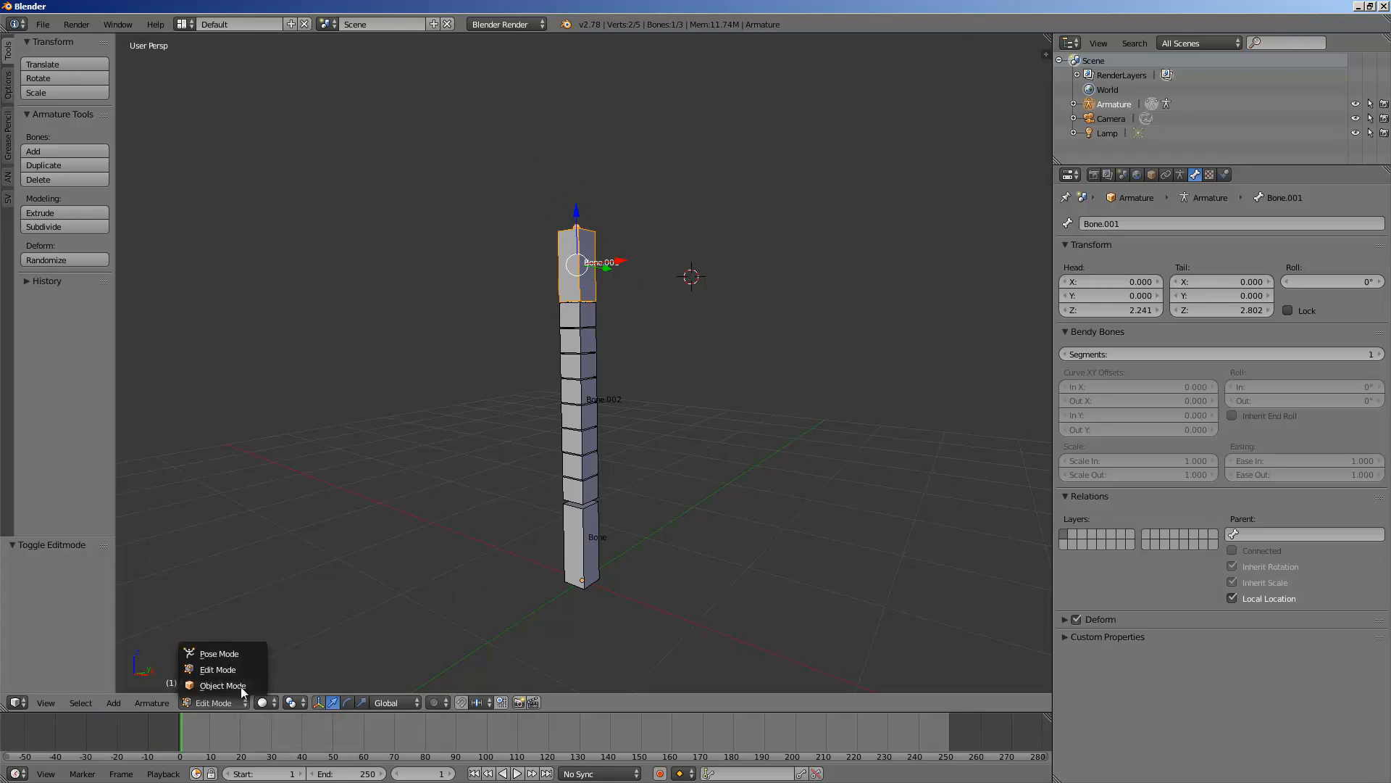
{"action": "left_click", "coordinate": [240, 654]}
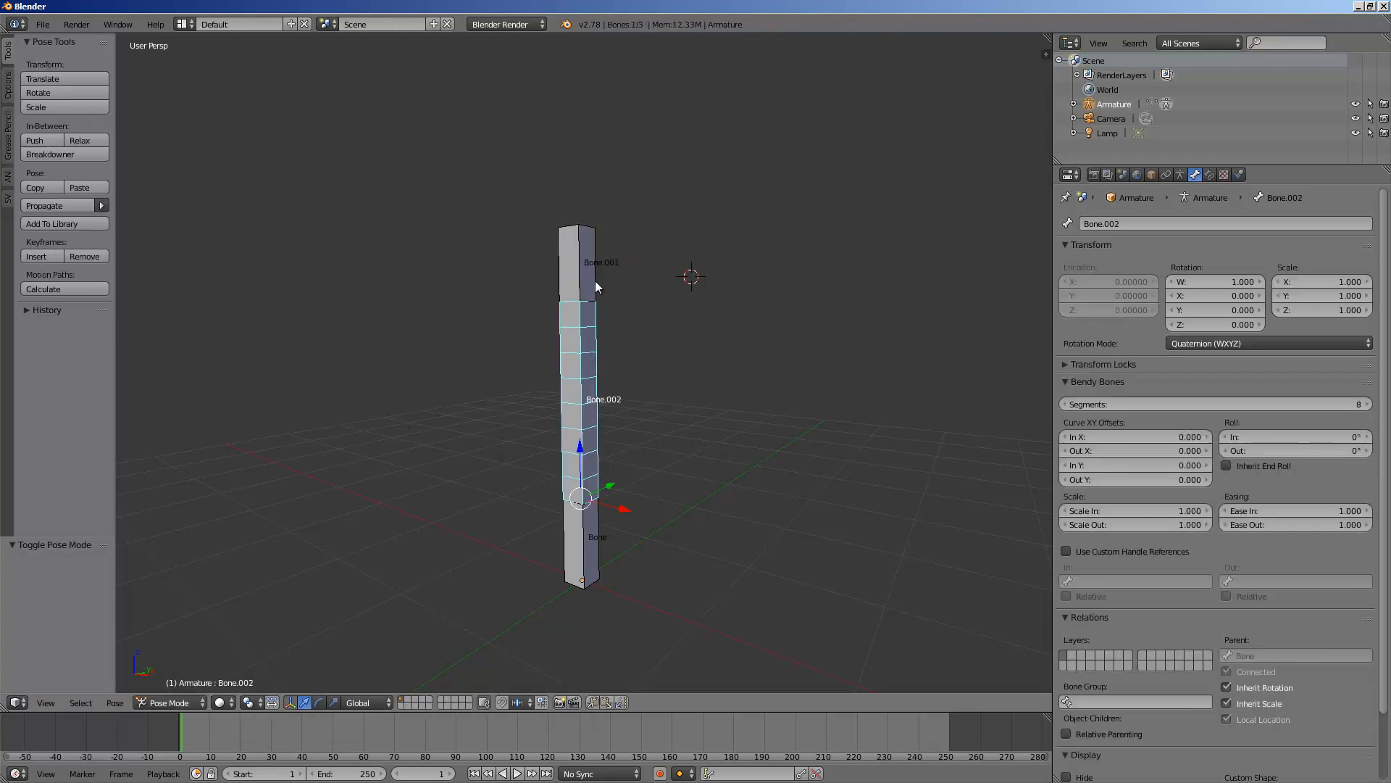
{"action": "right_click", "coordinate": [596, 329]}
{"action": "left_click", "coordinate": [1209, 175]}
{"action": "left_click", "coordinate": [1216, 221]}
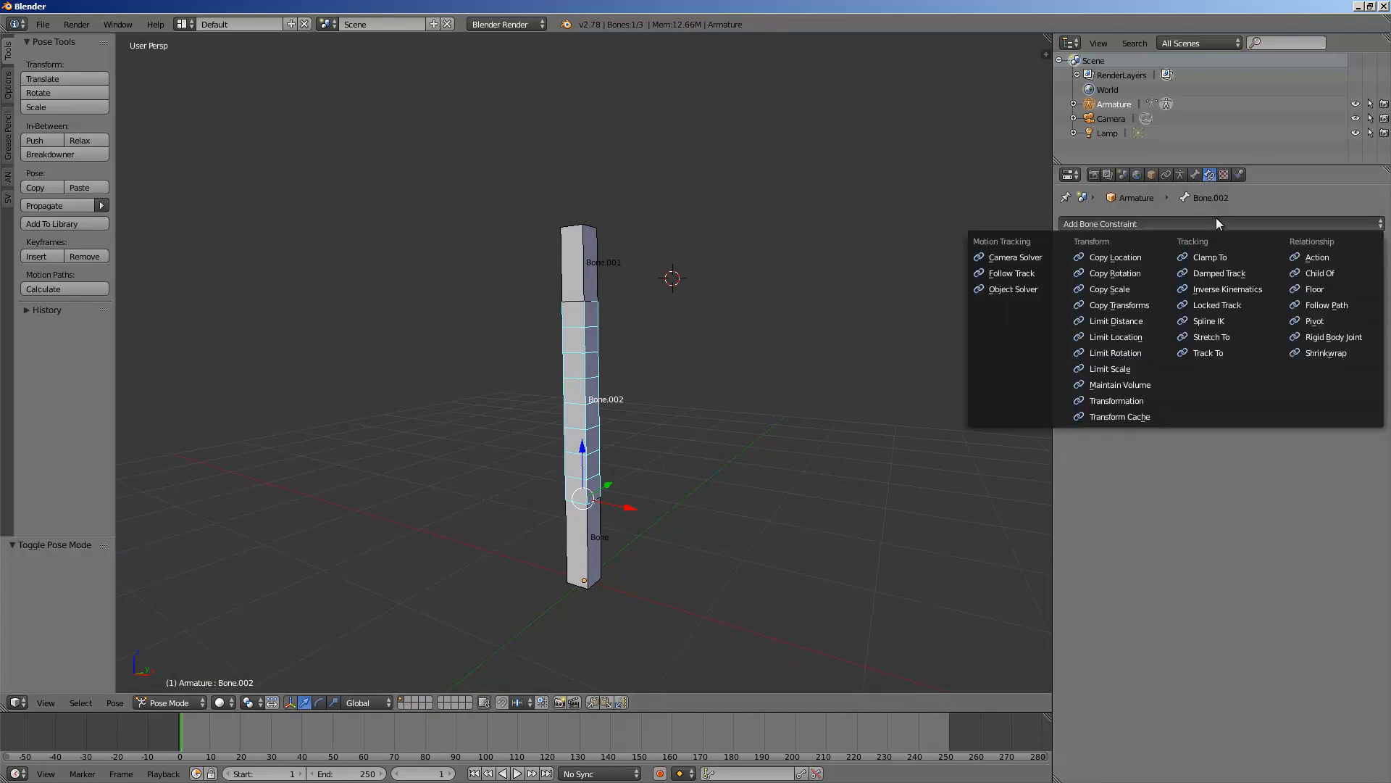
{"action": "left_click", "coordinate": [1230, 337]}
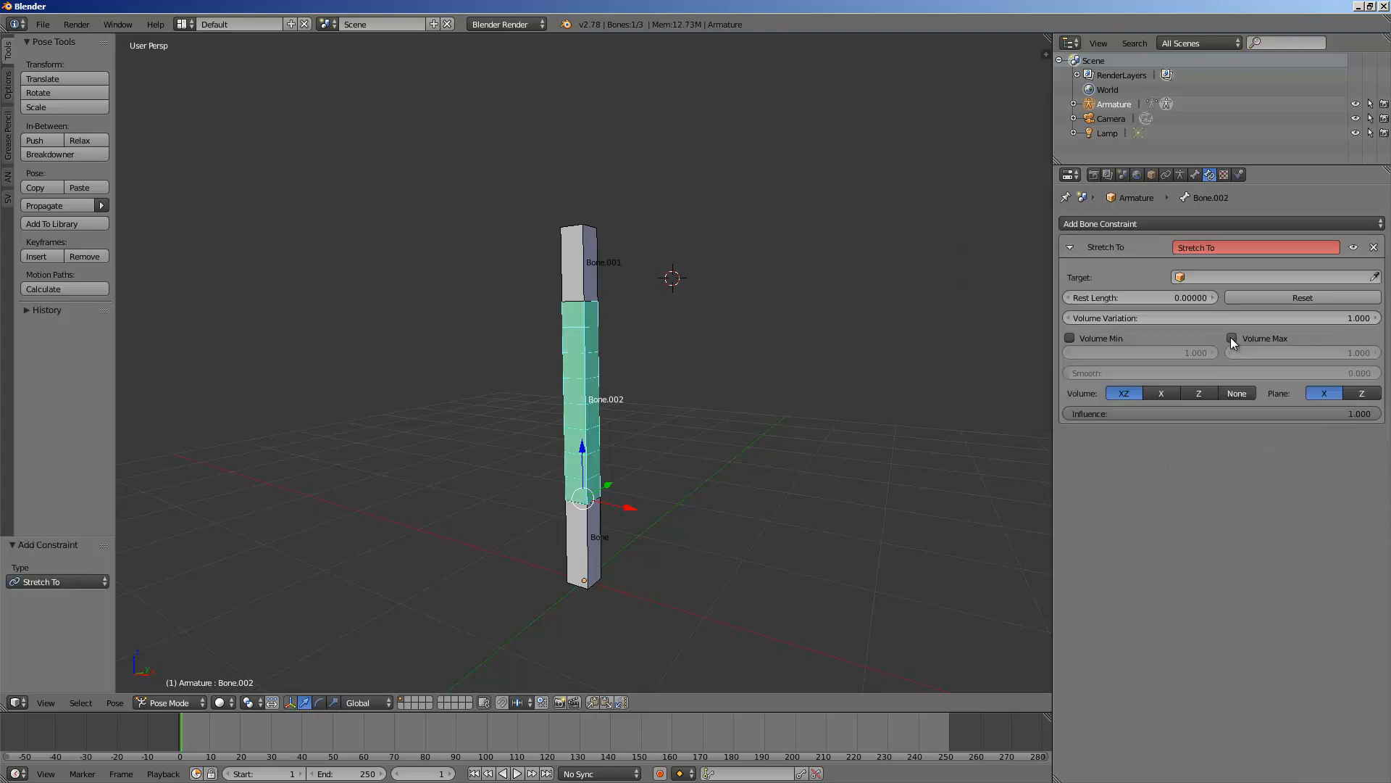
Set the Stretch To constraint's target to Armature and its bone to Bone.001
{"action": "left_click", "coordinate": [1224, 276]}
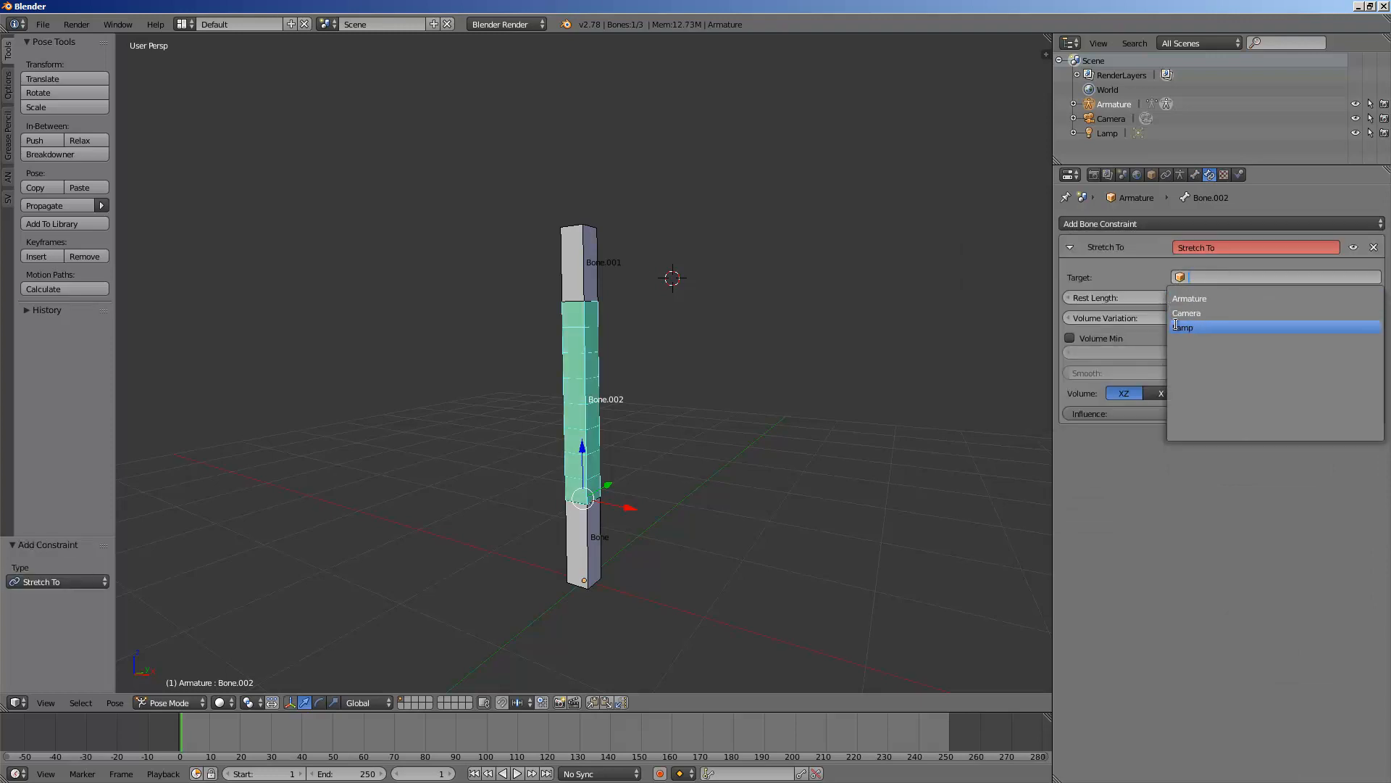
{"action": "left_click", "coordinate": [1210, 298]}
{"action": "left_click", "coordinate": [1214, 296]}
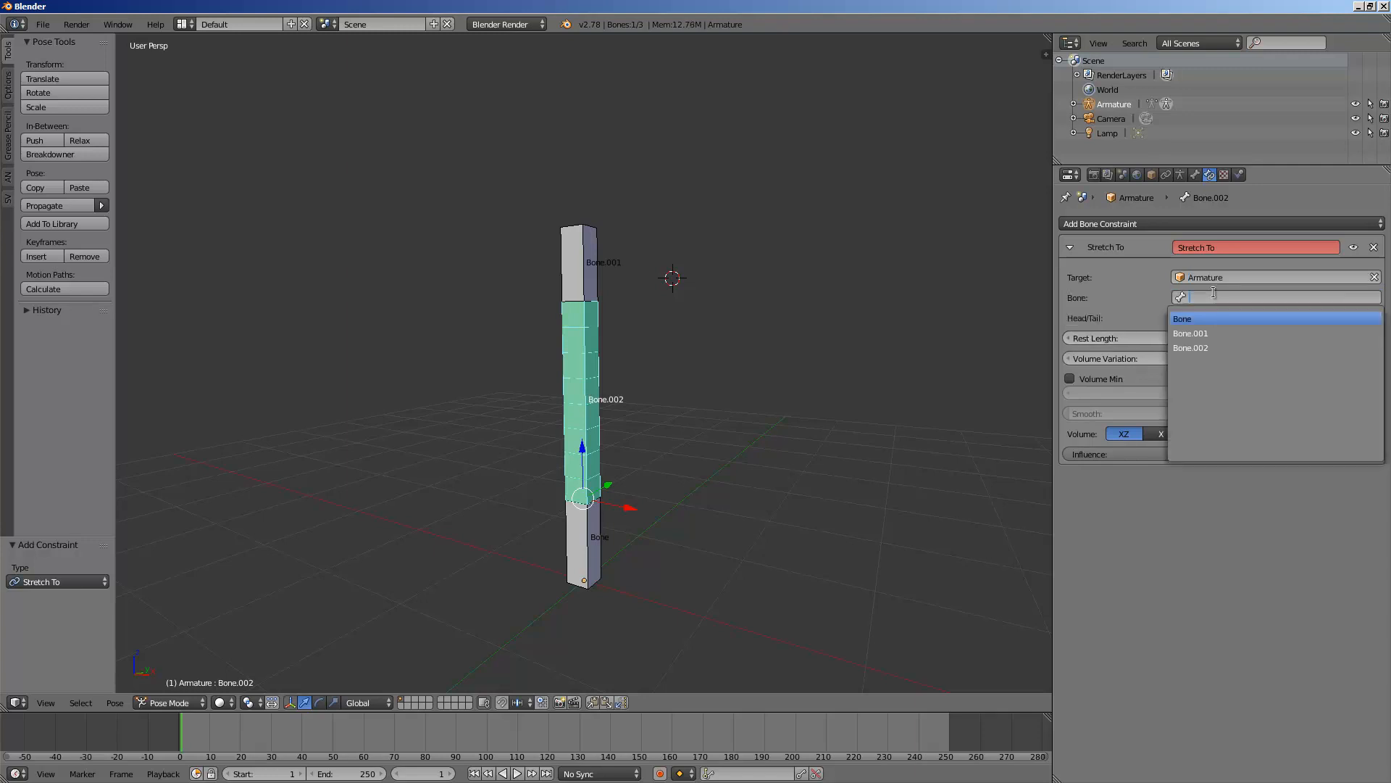
{"action": "left_click", "coordinate": [1224, 333]}
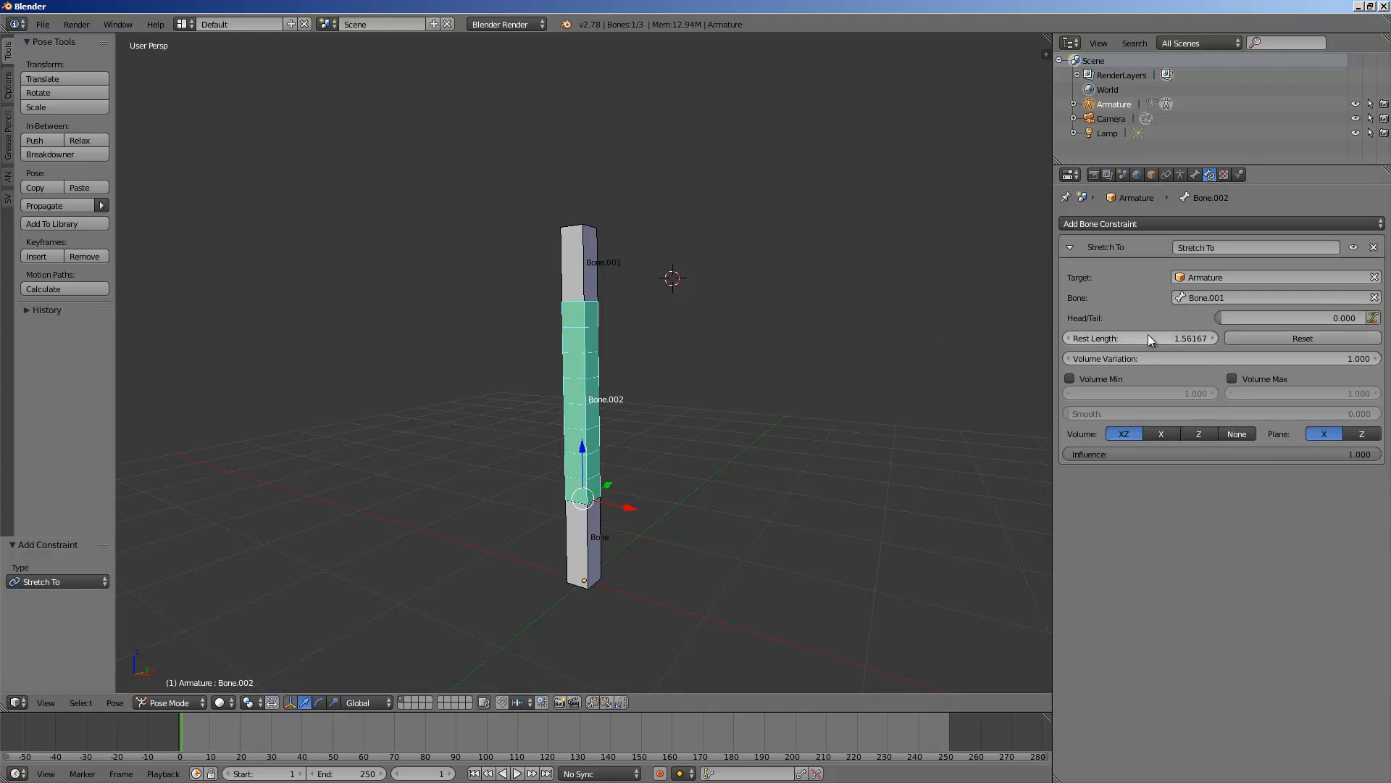
Test the bending by moving Bone.001 out to each side, clearing its pose location after each move
{"action": "right_click", "coordinate": [595, 256]}
{"action": "key", "text": "g"}
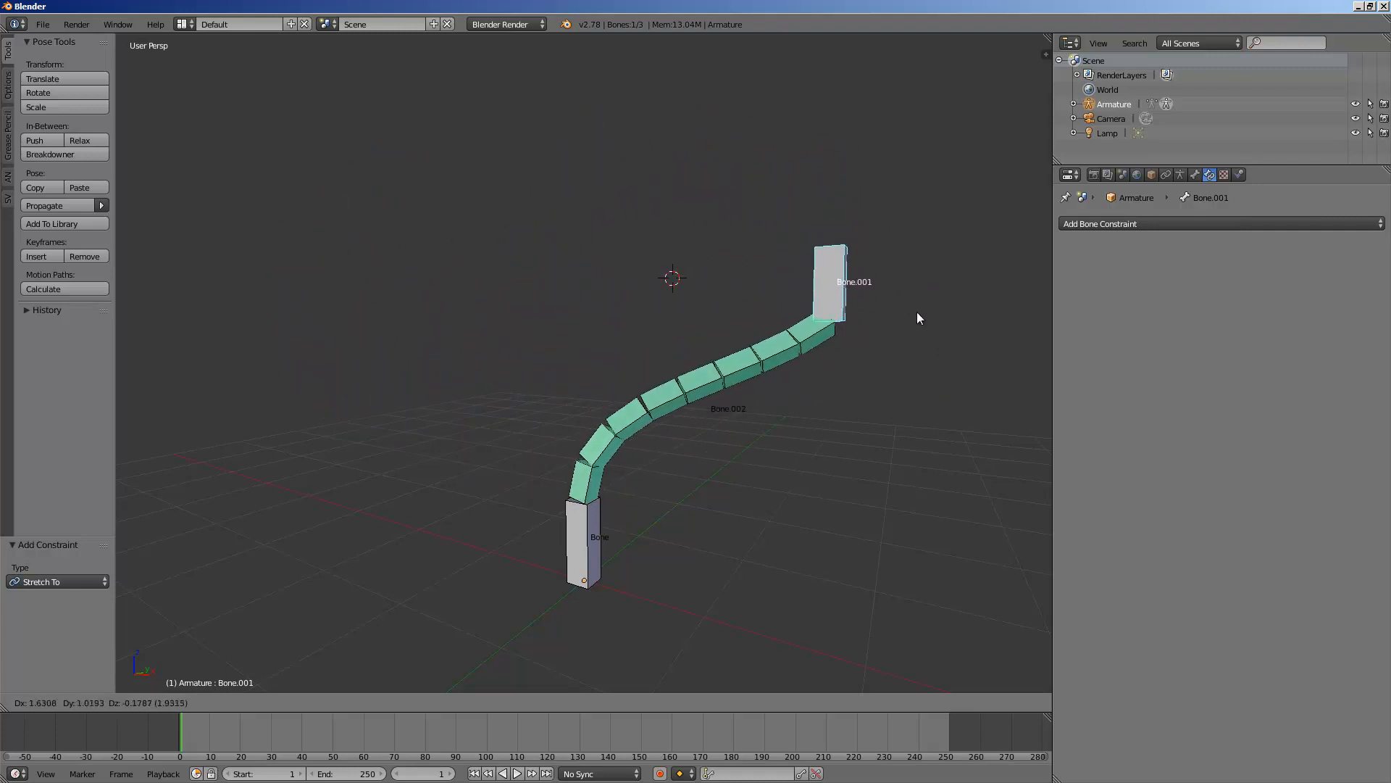
{"action": "left_click", "coordinate": [880, 358]}
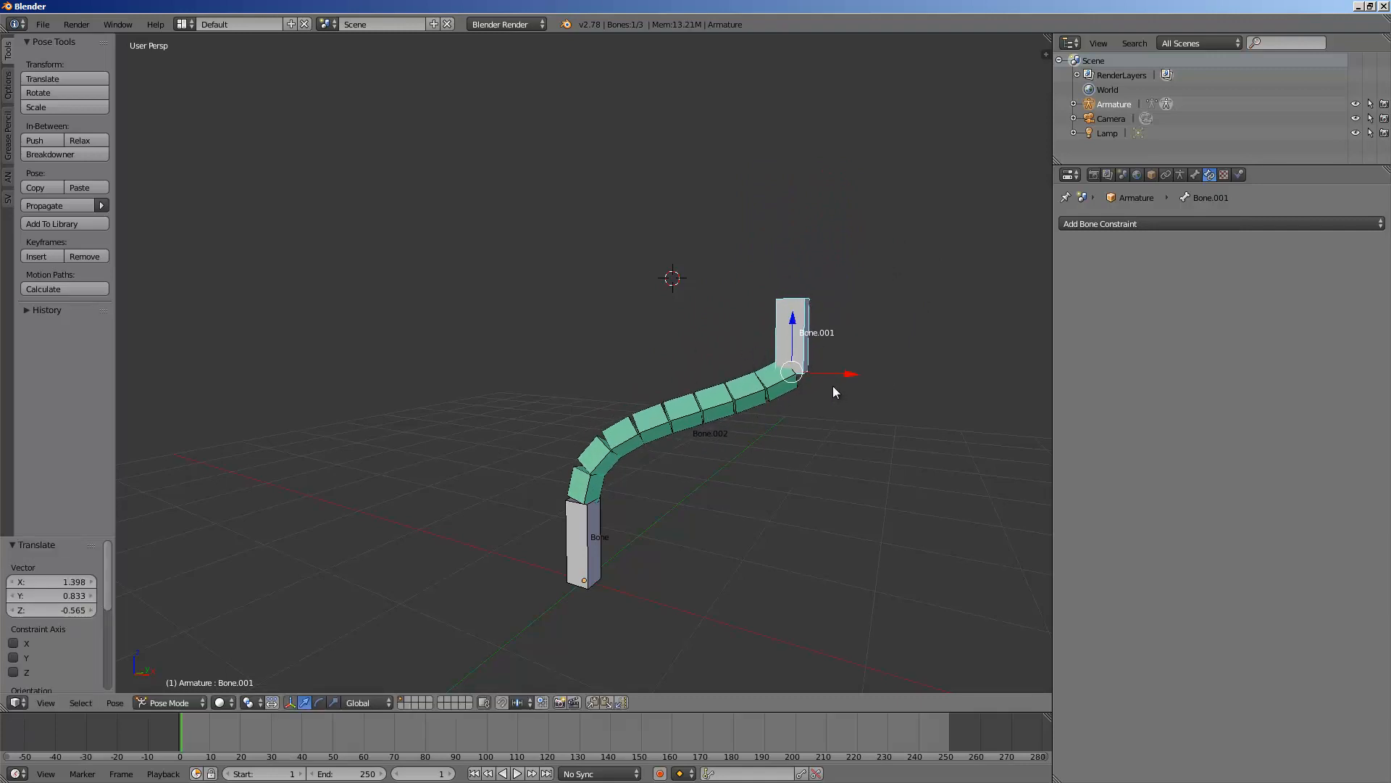
{"action": "key", "text": "alt+g"}
{"action": "middle_click_drag", "start_coordinate": [822, 388], "coordinate": [615, 284]}
{"action": "key", "text": "g"}
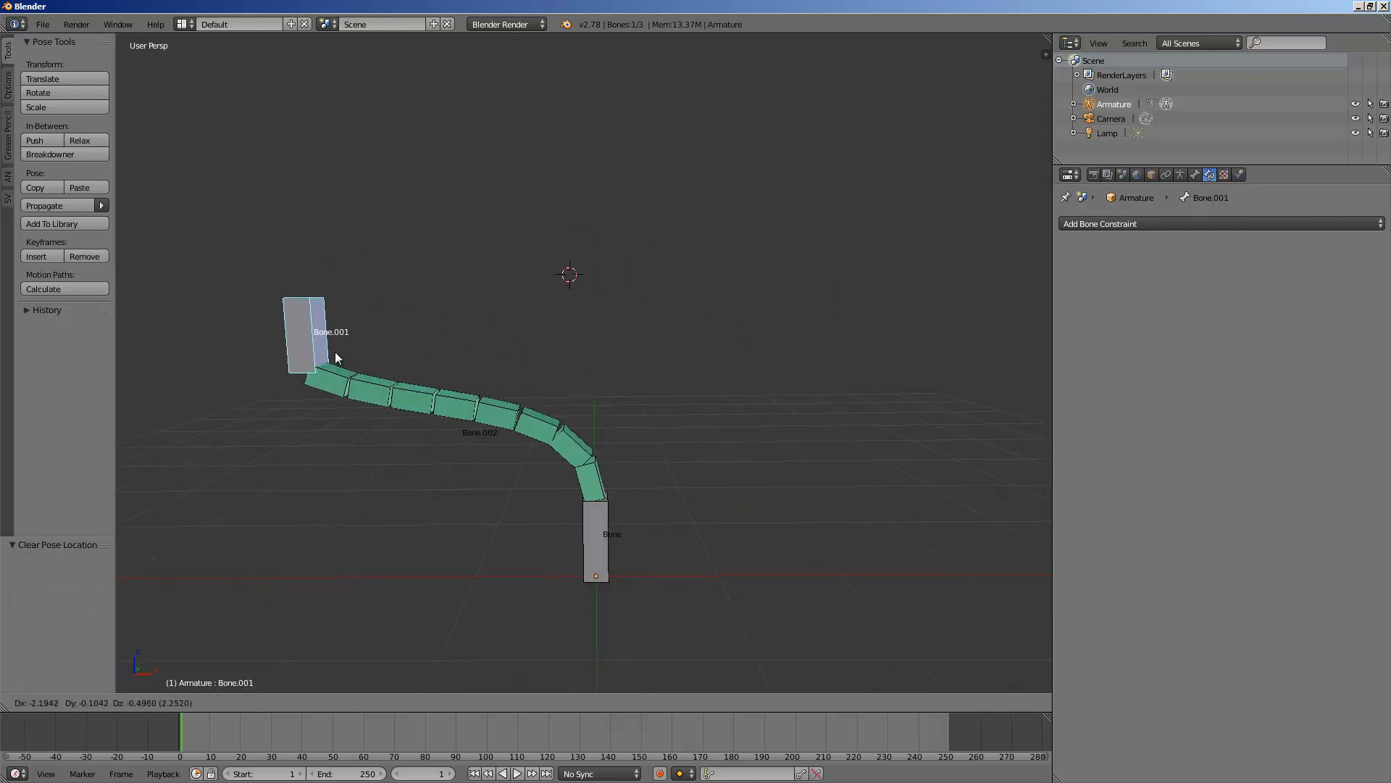
{"action": "left_click", "coordinate": [337, 353]}
{"action": "key", "text": "alt+g"}
{"action": "middle_click_drag", "start_coordinate": [764, 372], "coordinate": [408, 537]}
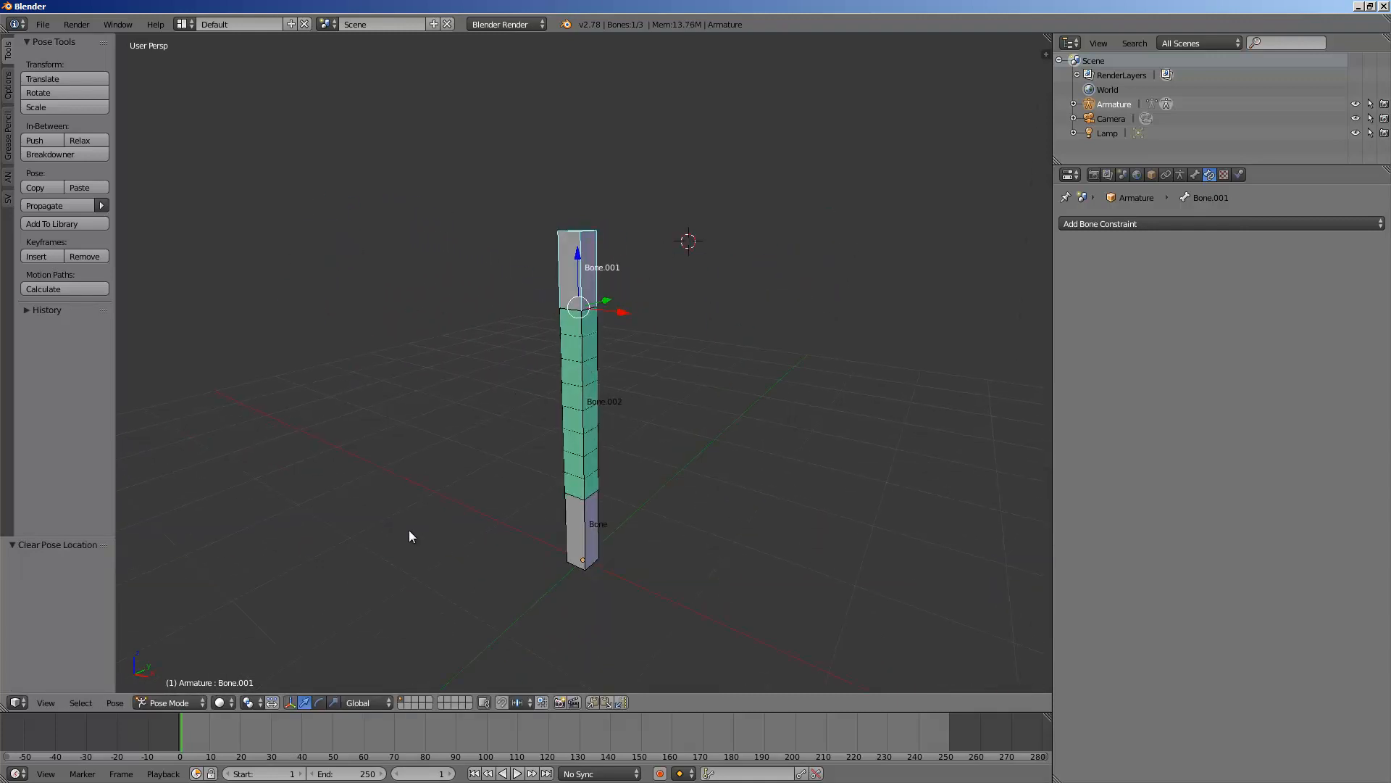
Enable custom handle references in the Bendy Bones settings of the middle bone Bone.002
{"action": "left_click", "coordinate": [185, 706]}
{"action": "middle_click_drag", "start_coordinate": [605, 459], "coordinate": [696, 366]}
{"action": "right_click", "coordinate": [597, 360]}
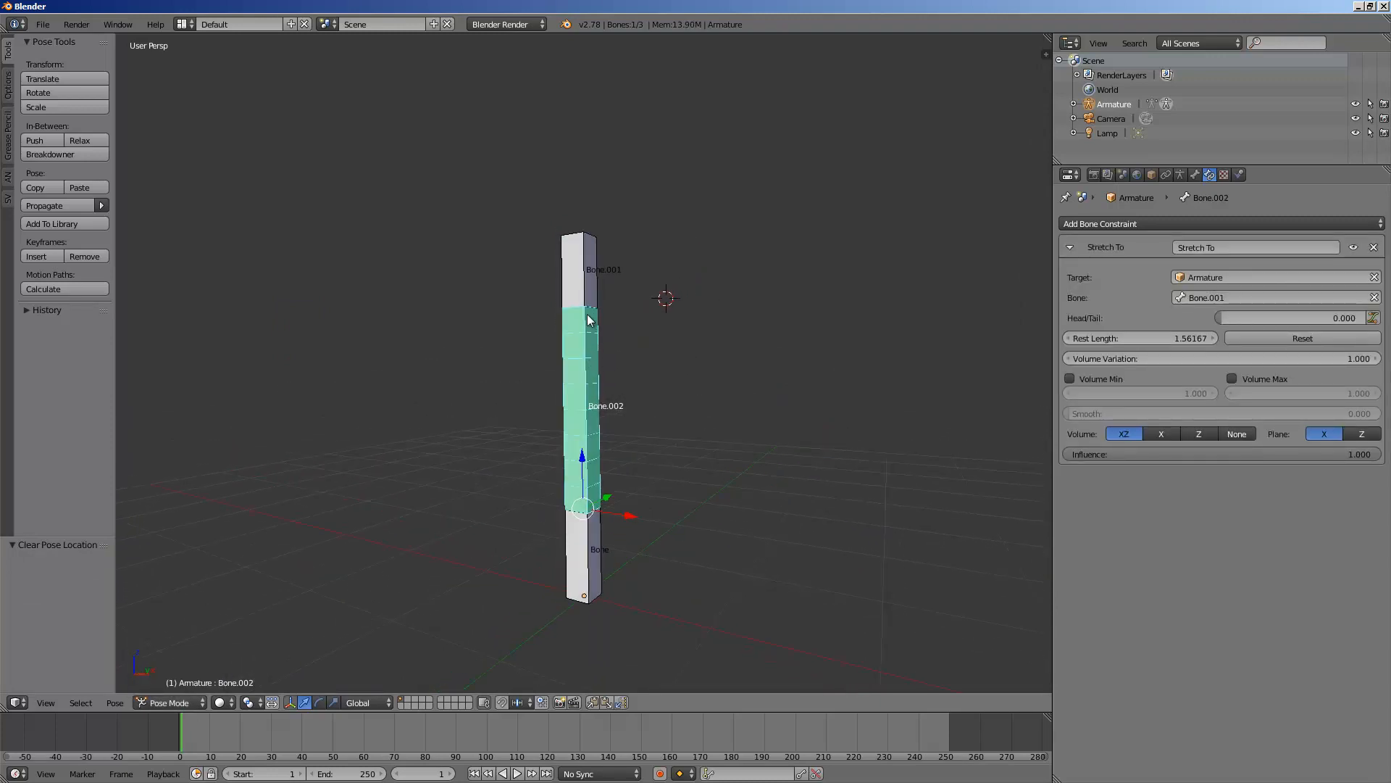
{"action": "left_click", "coordinate": [1195, 174]}
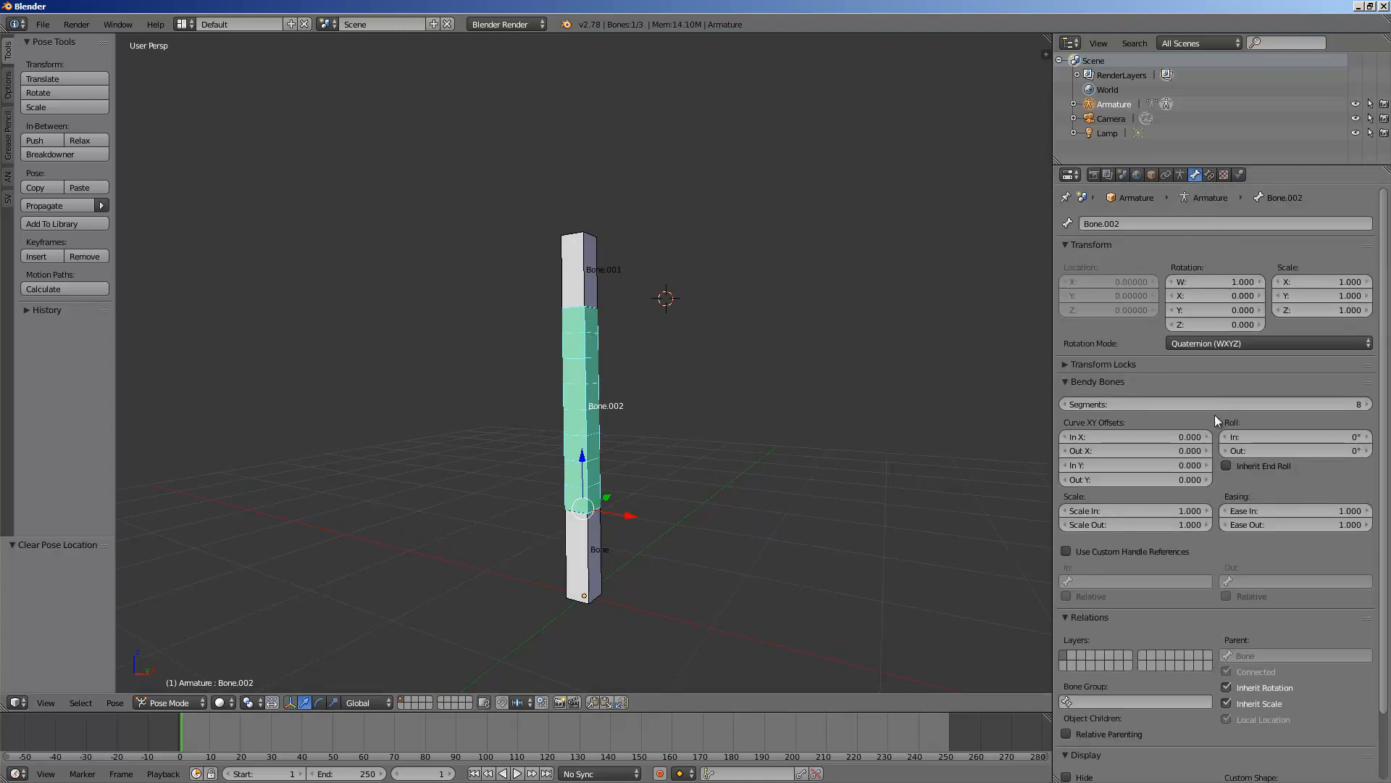
{"action": "scroll", "coordinate": [1160, 536], "scroll_direction": "down", "scroll_amount": 3}
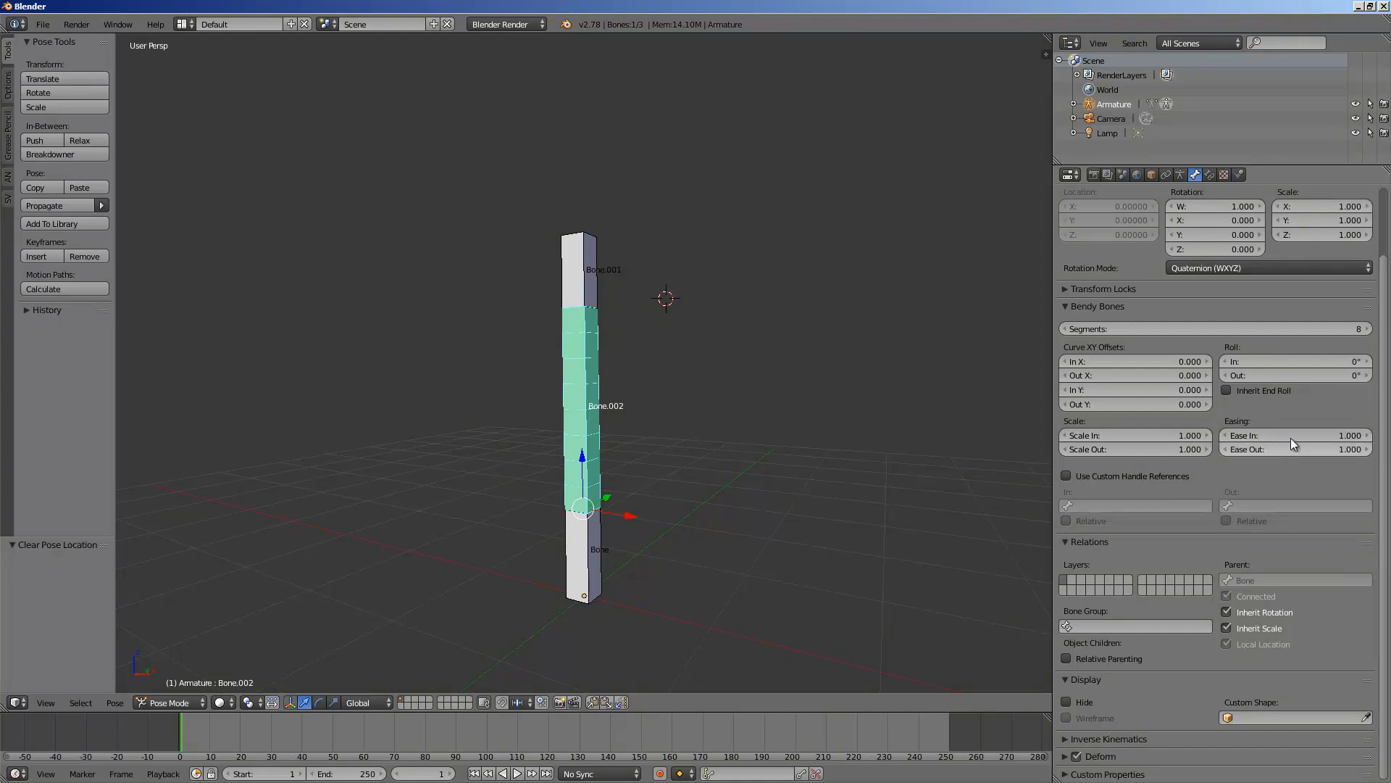
{"action": "left_click", "coordinate": [1136, 478]}
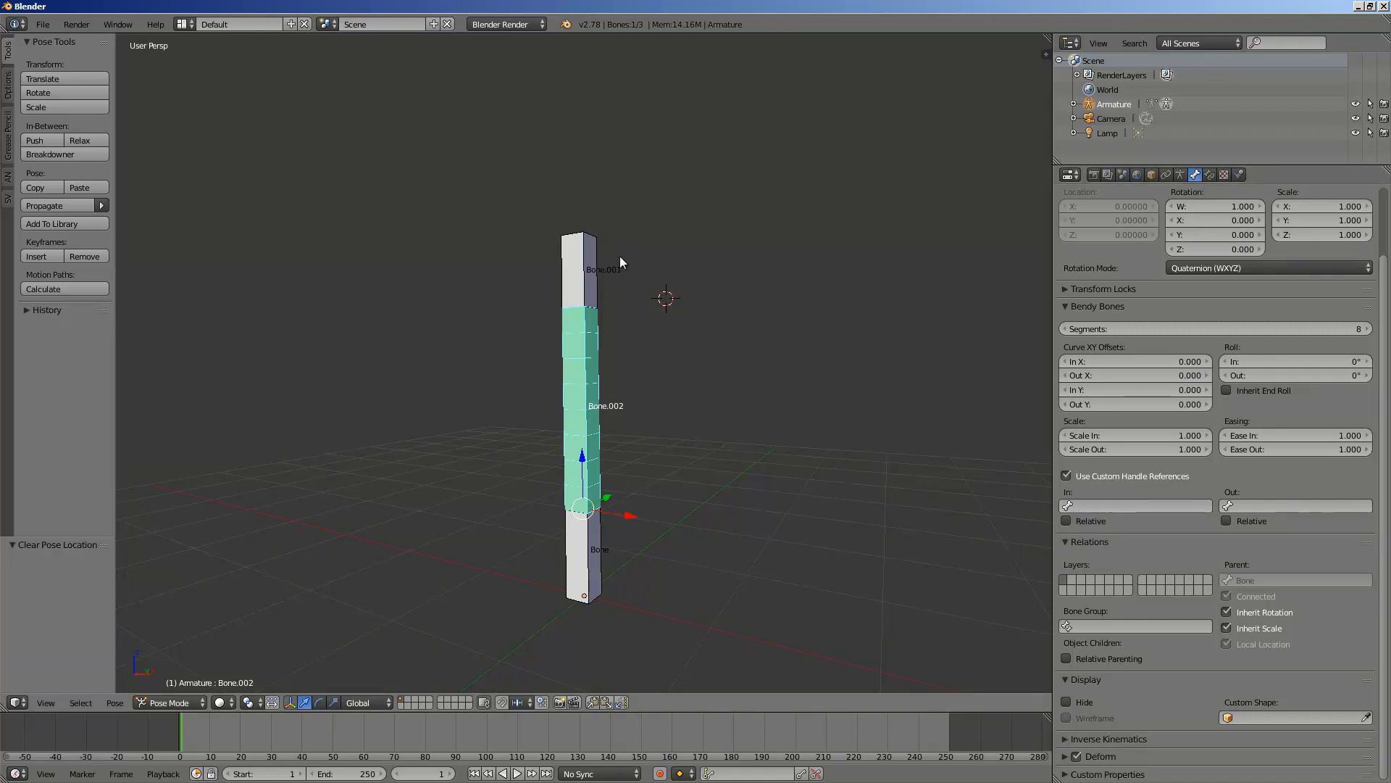
Set Bone.002's custom In handle to Bone.002 and its Out handle to Bone.001
{"action": "left_click", "coordinate": [1094, 505]}
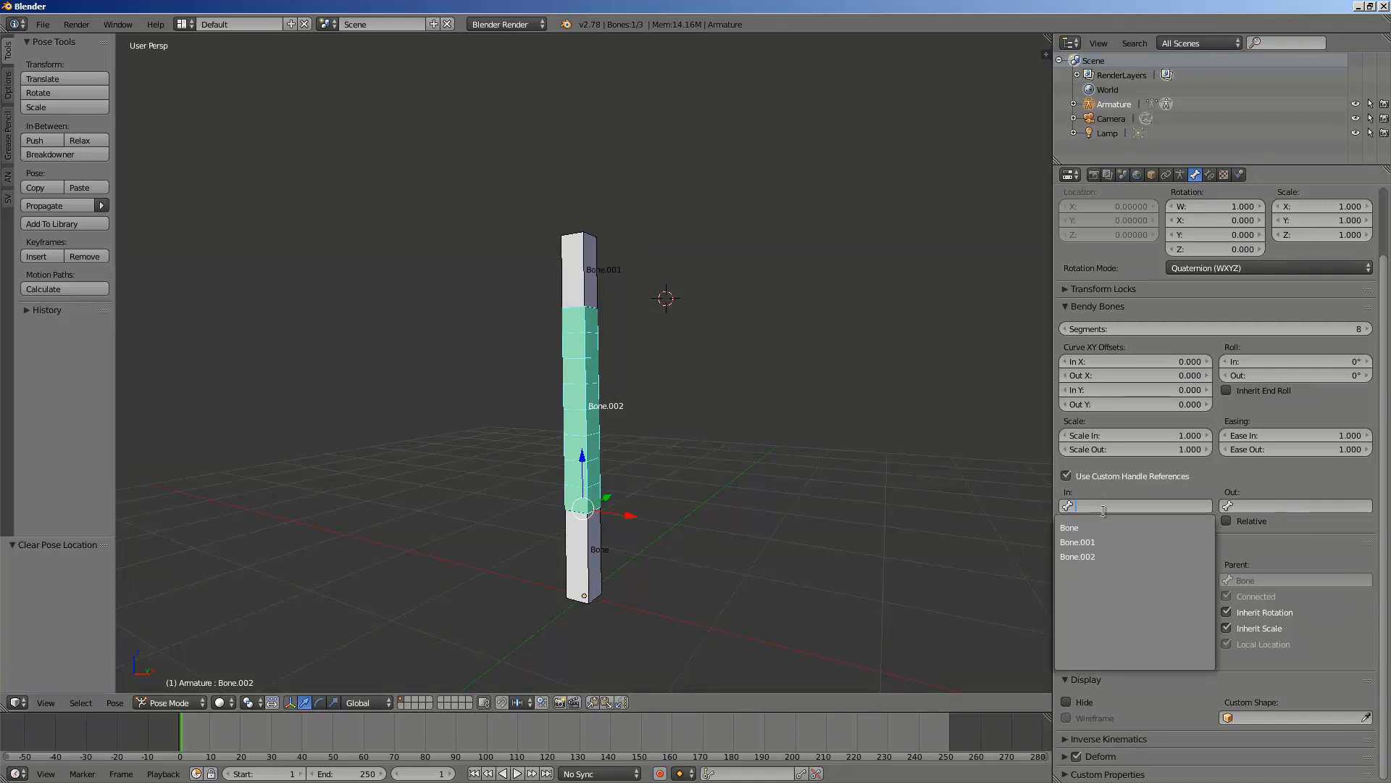
{"action": "left_click", "coordinate": [1109, 556]}
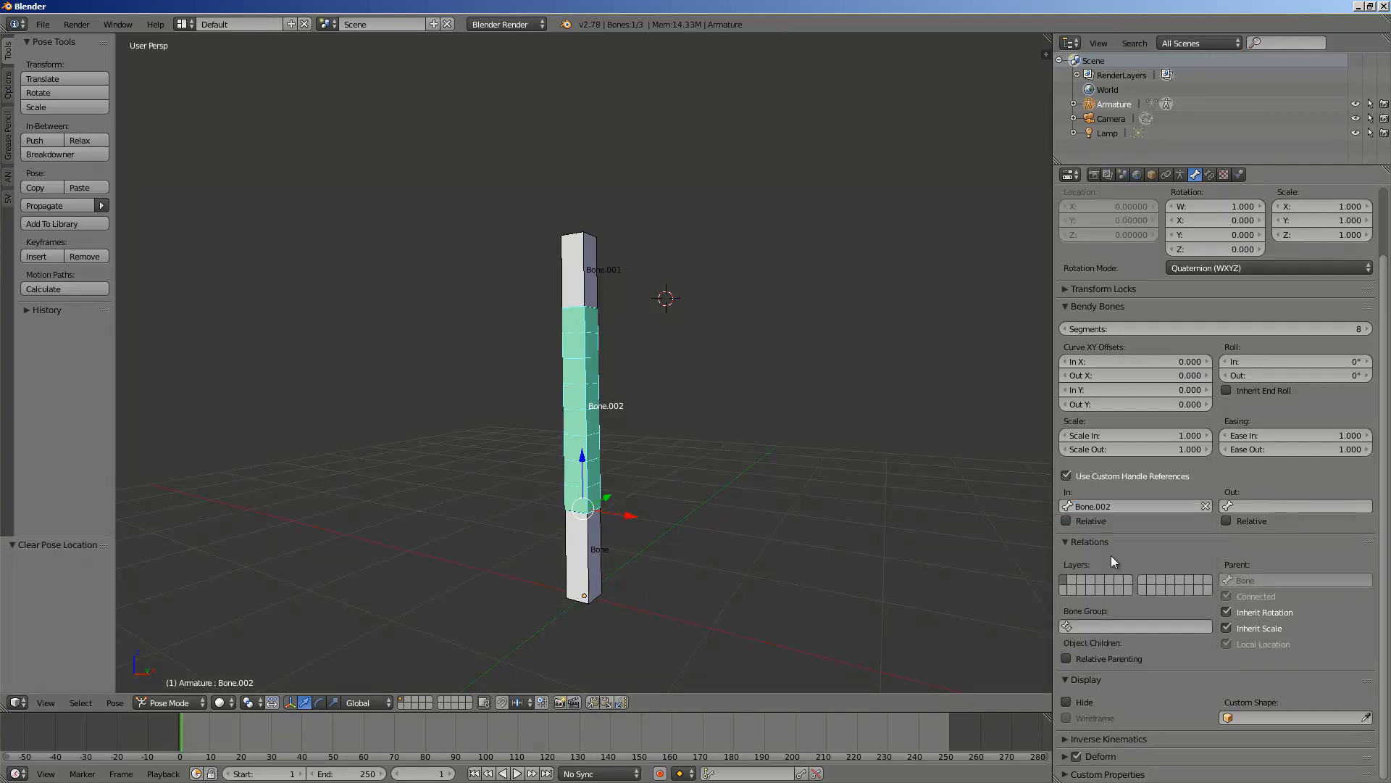
{"action": "left_click", "coordinate": [1229, 506]}
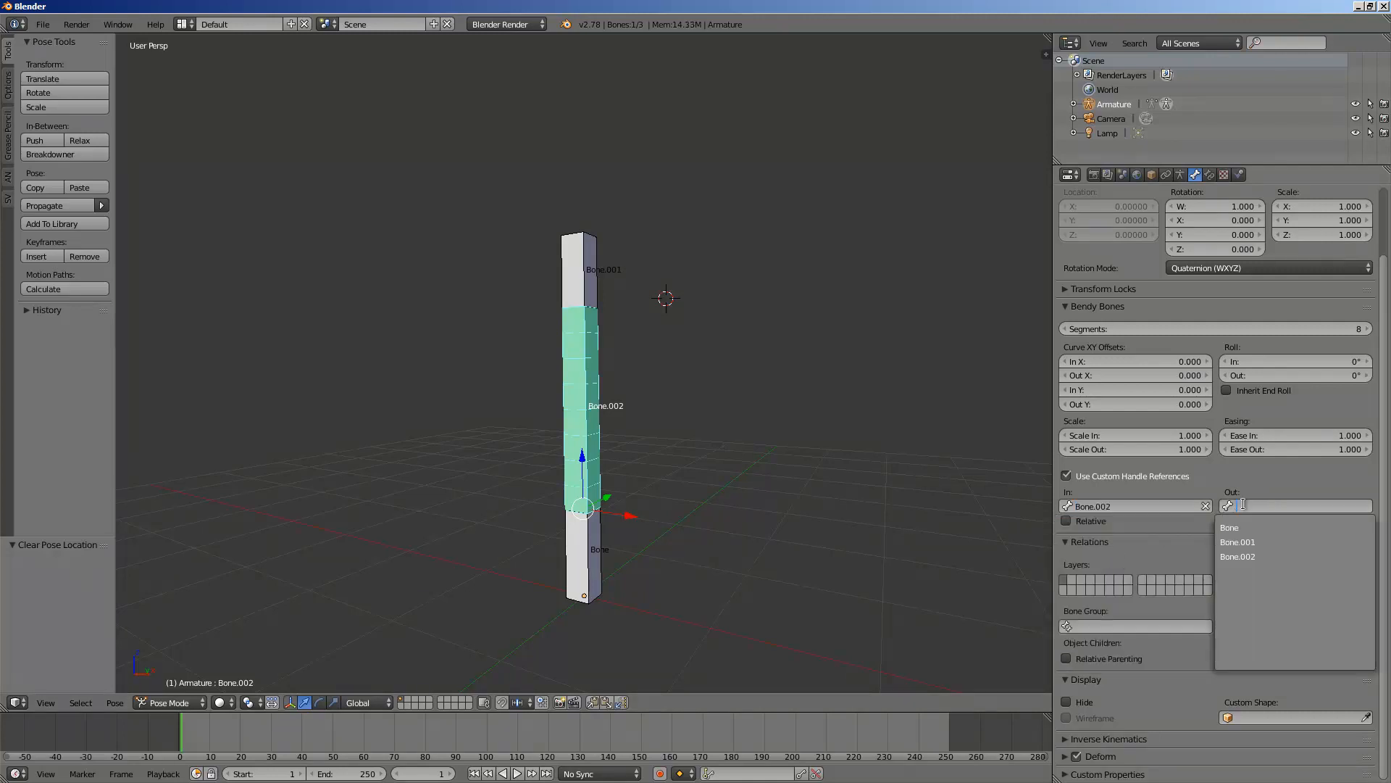
{"action": "left_click", "coordinate": [1238, 542]}
{"action": "right_click", "coordinate": [599, 287]}
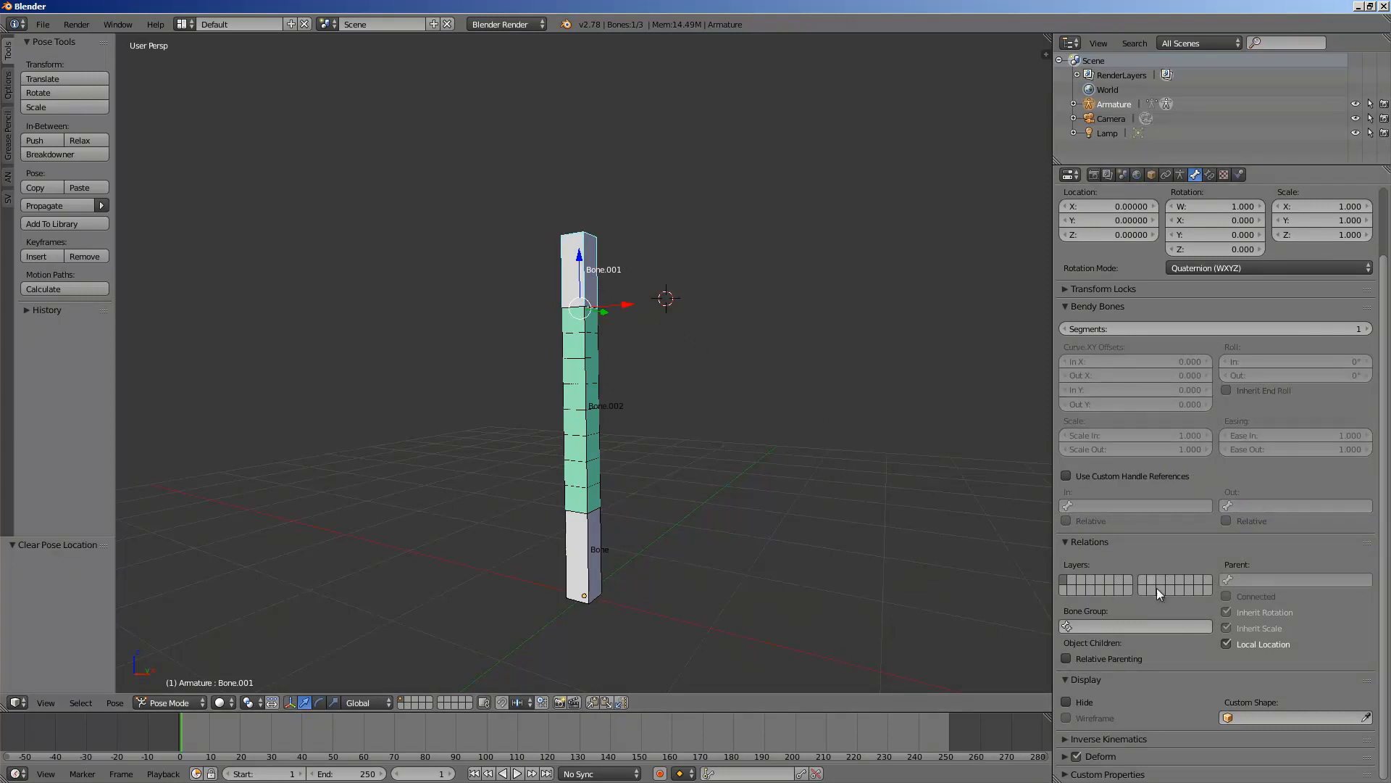
Annotate the middle bone Bone.002 in the viewport with a freehand arrow and the handwritten label "B-bone"
{"action": "right_click", "coordinate": [593, 408]}
{"action": "mouse_move", "coordinate": [597, 373]}
{"action": "middle_mouse_down"}
{"action": "mouse_move", "coordinate": [656, 377]}
{"action": "mouse_move", "coordinate": [735, 352]}
{"action": "middle_mouse_up"}
{"action": "key", "text": "d"}
{"action": "left_click_drag", "start_coordinate": [736, 352], "coordinate": [622, 379]}
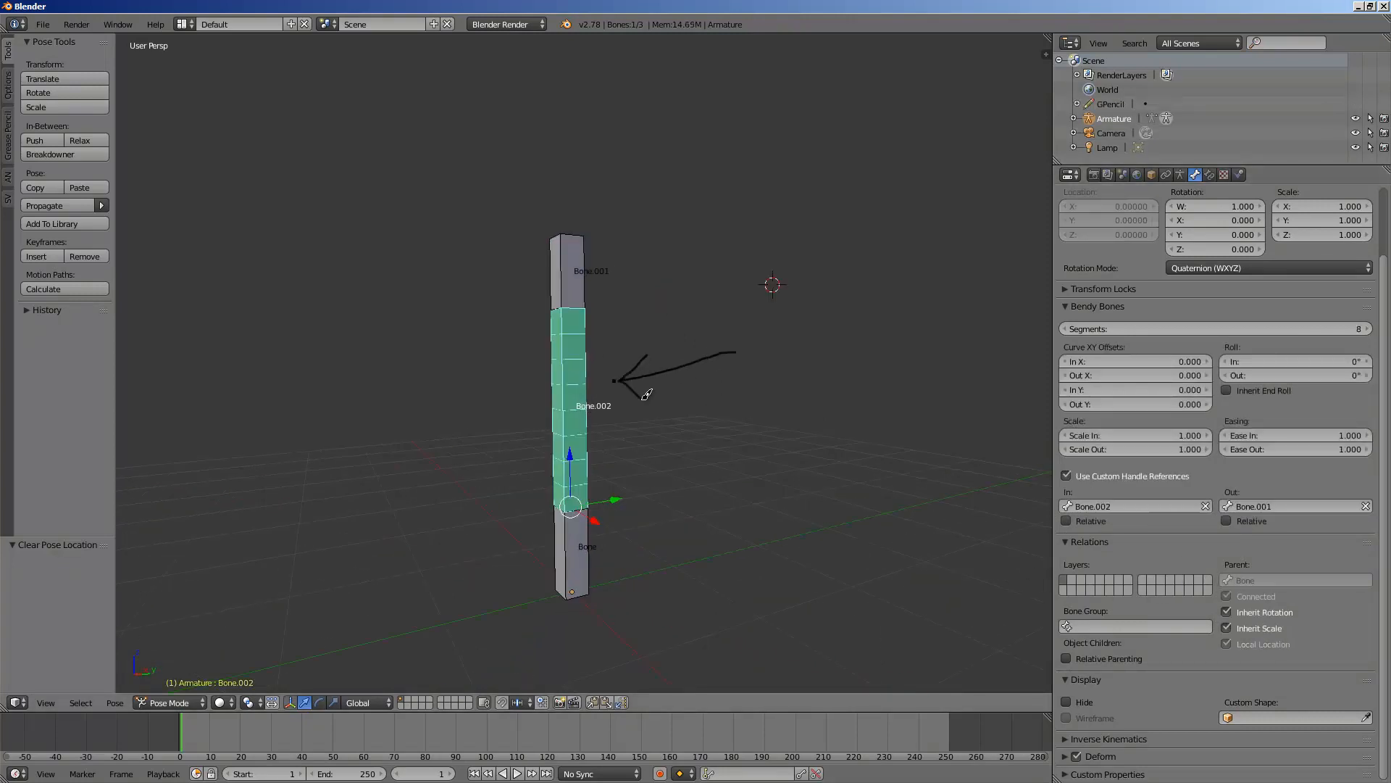
{"action": "left_click_drag", "start_coordinate": [758, 328], "coordinate": [763, 357]}
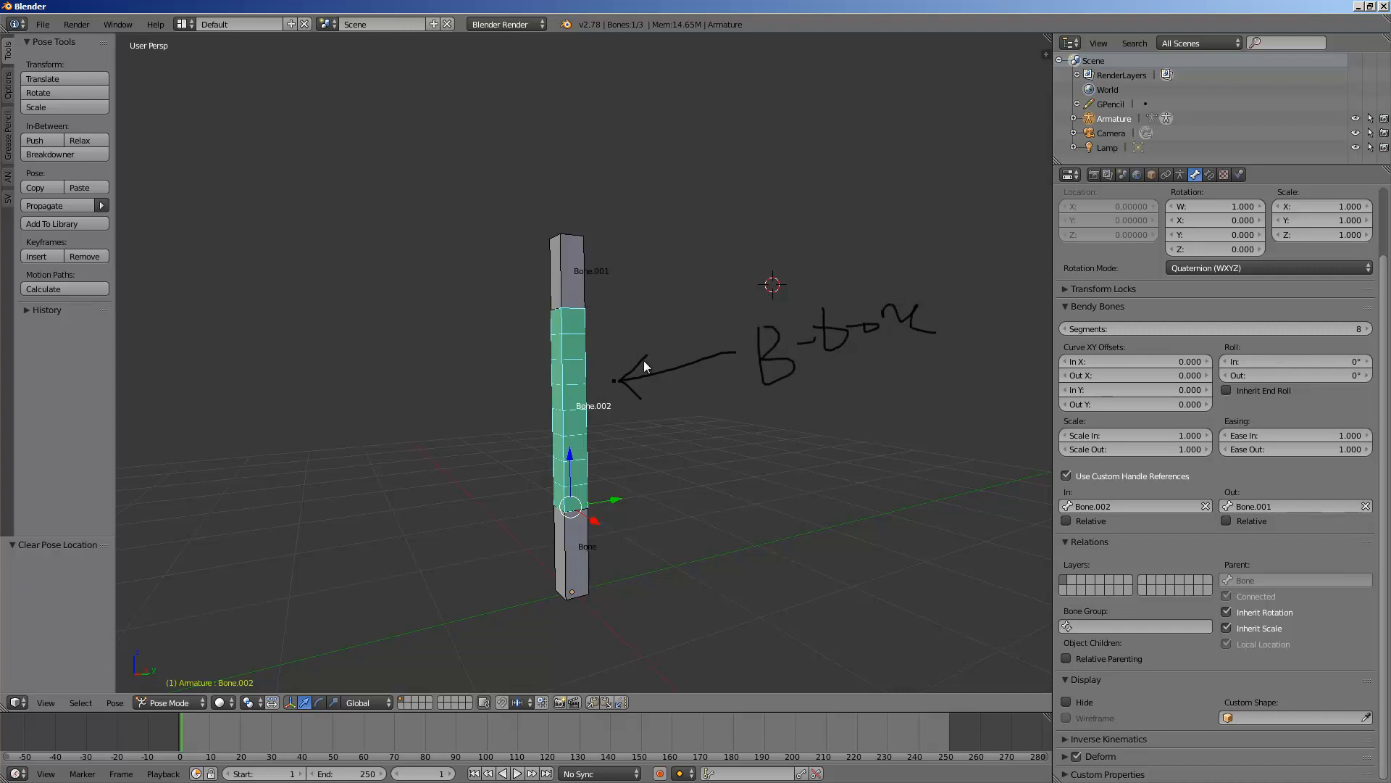
Test the custom handles by moving Bone.001 out to each side, cancelling each move
{"action": "middle_click_drag", "start_coordinate": [644, 362], "coordinate": [703, 362]}
{"action": "right_click", "coordinate": [604, 290]}
{"action": "mouse_move", "coordinate": [604, 290]}
{"action": "middle_mouse_down"}
{"action": "mouse_move", "coordinate": [566, 279]}
{"action": "mouse_move", "coordinate": [599, 324]}
{"action": "middle_mouse_up"}
{"action": "key", "text": "g"}
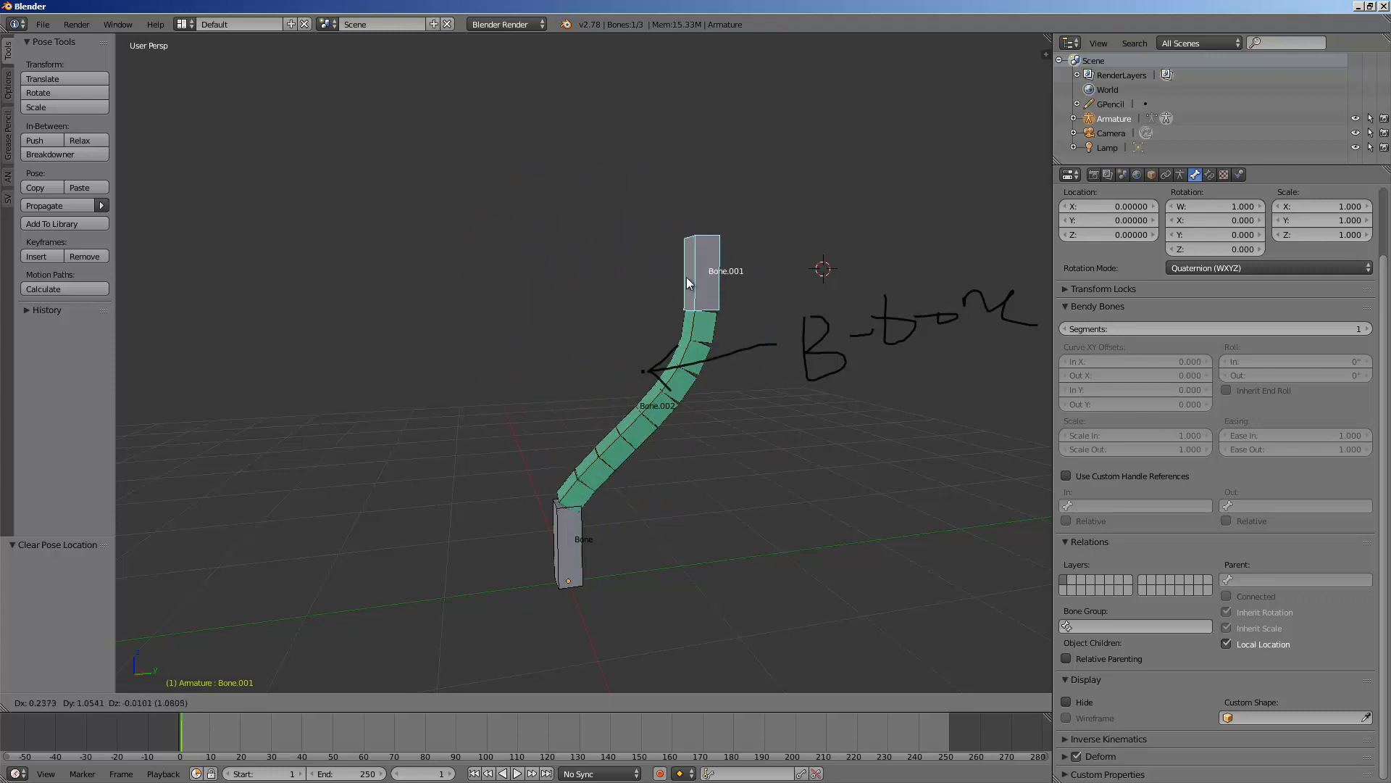
{"action": "right_click", "coordinate": [580, 328]}
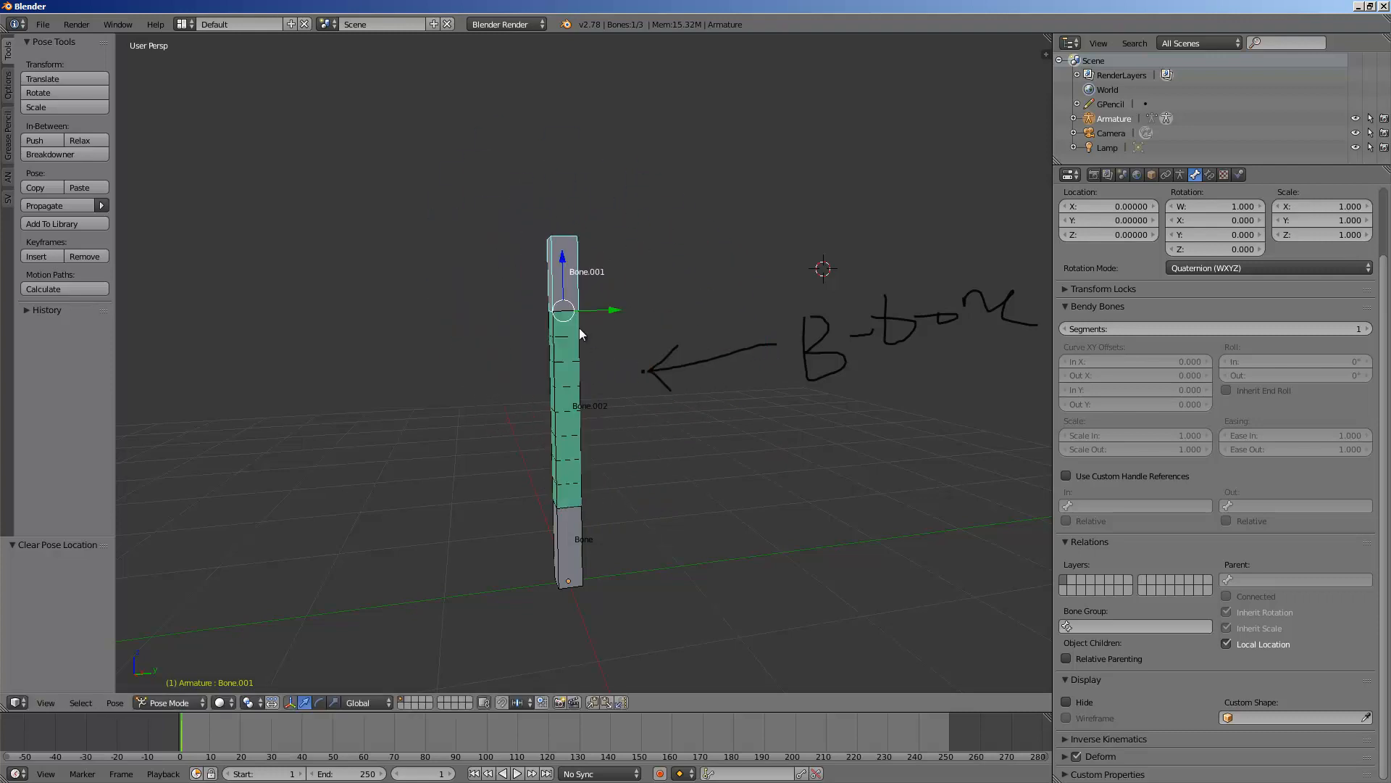
{"action": "middle_click_drag", "start_coordinate": [580, 328], "coordinate": [547, 306]}
{"action": "key", "text": "g"}
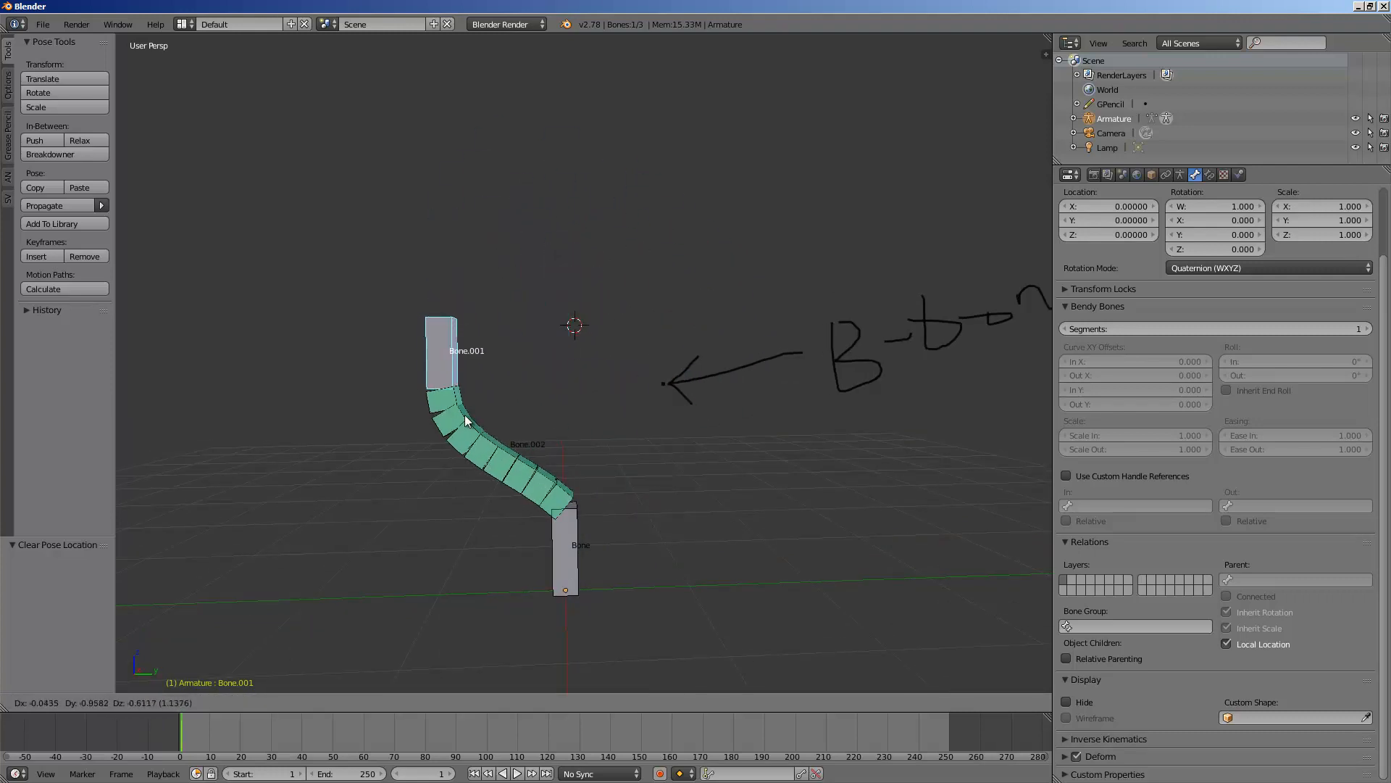
{"action": "right_click", "coordinate": [467, 419]}
{"action": "right_click", "coordinate": [564, 441]}
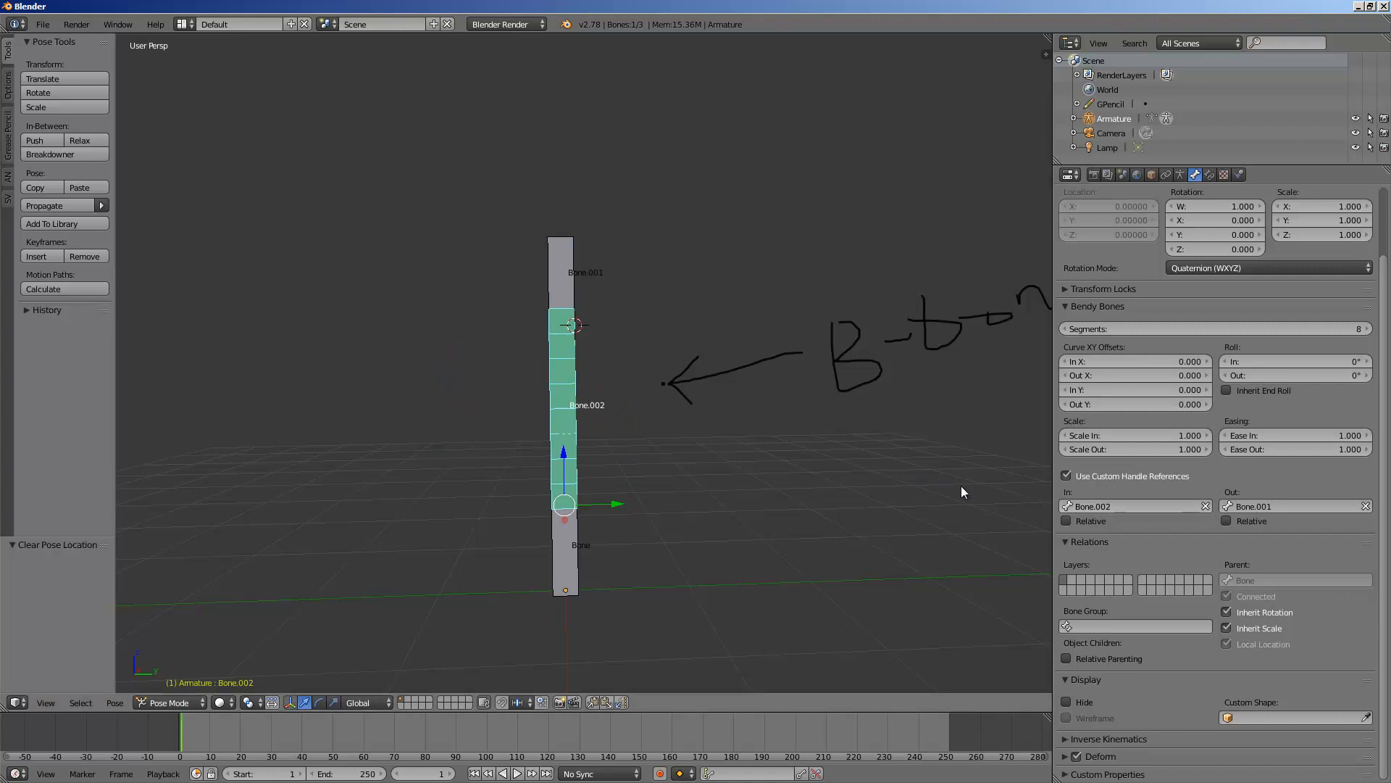
{"action": "left_click", "coordinate": [1267, 506]}
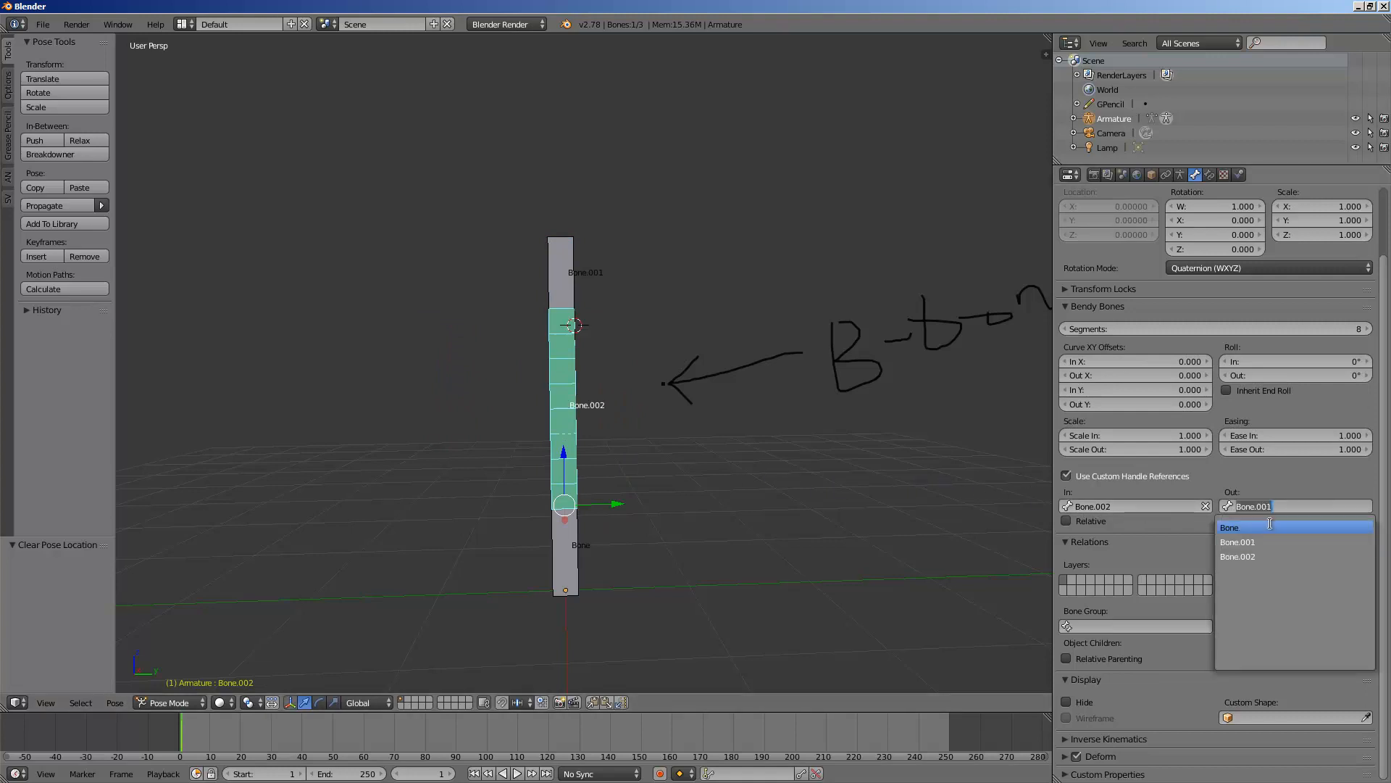
{"action": "left_click", "coordinate": [1271, 524]}
{"action": "middle_click_drag", "start_coordinate": [735, 426], "coordinate": [786, 402]}
{"action": "right_click", "coordinate": [572, 282]}
{"action": "left_click", "coordinate": [1160, 506]}
Select Bone.002 again and set its custom In handle to Bone
{"action": "right_click", "coordinate": [584, 403]}
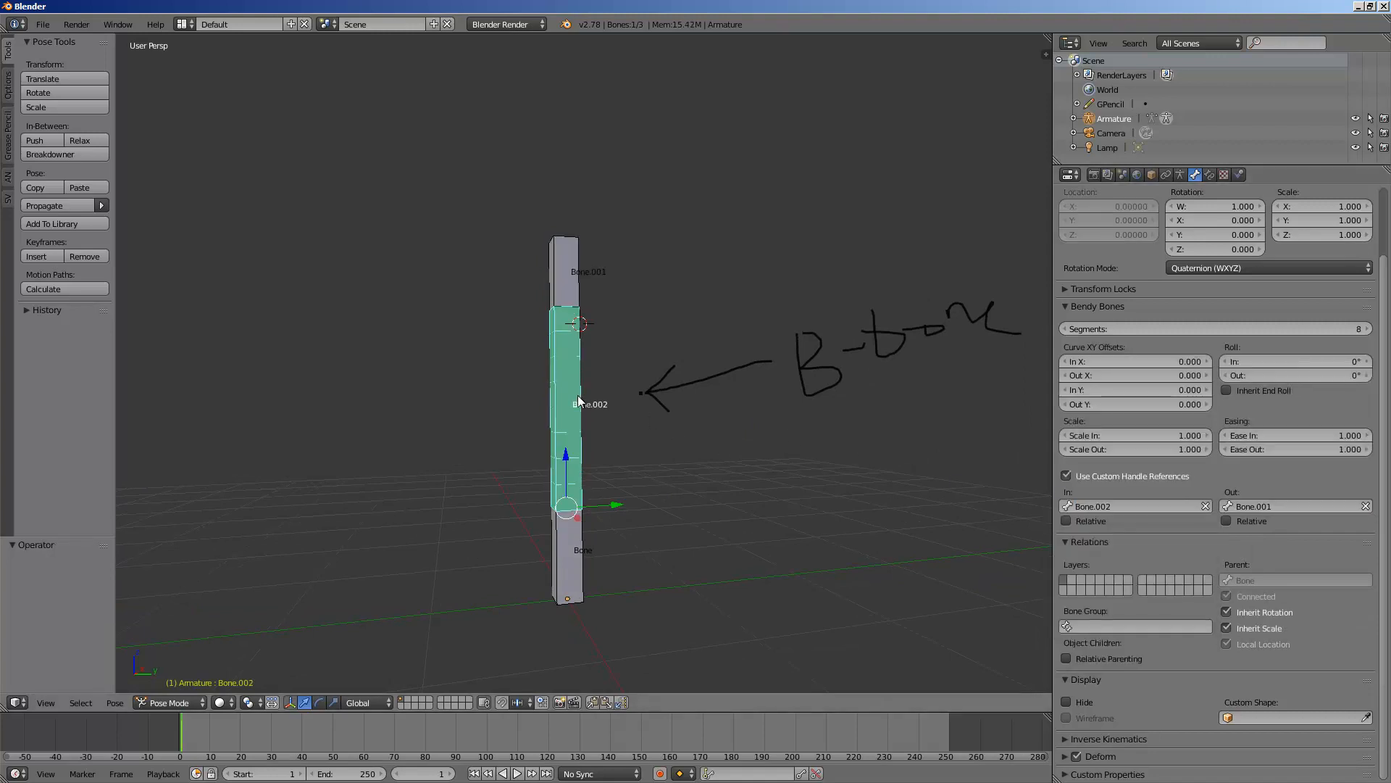
{"action": "middle_click_drag", "start_coordinate": [585, 403], "coordinate": [598, 485]}
{"action": "left_click", "coordinate": [1087, 506]}
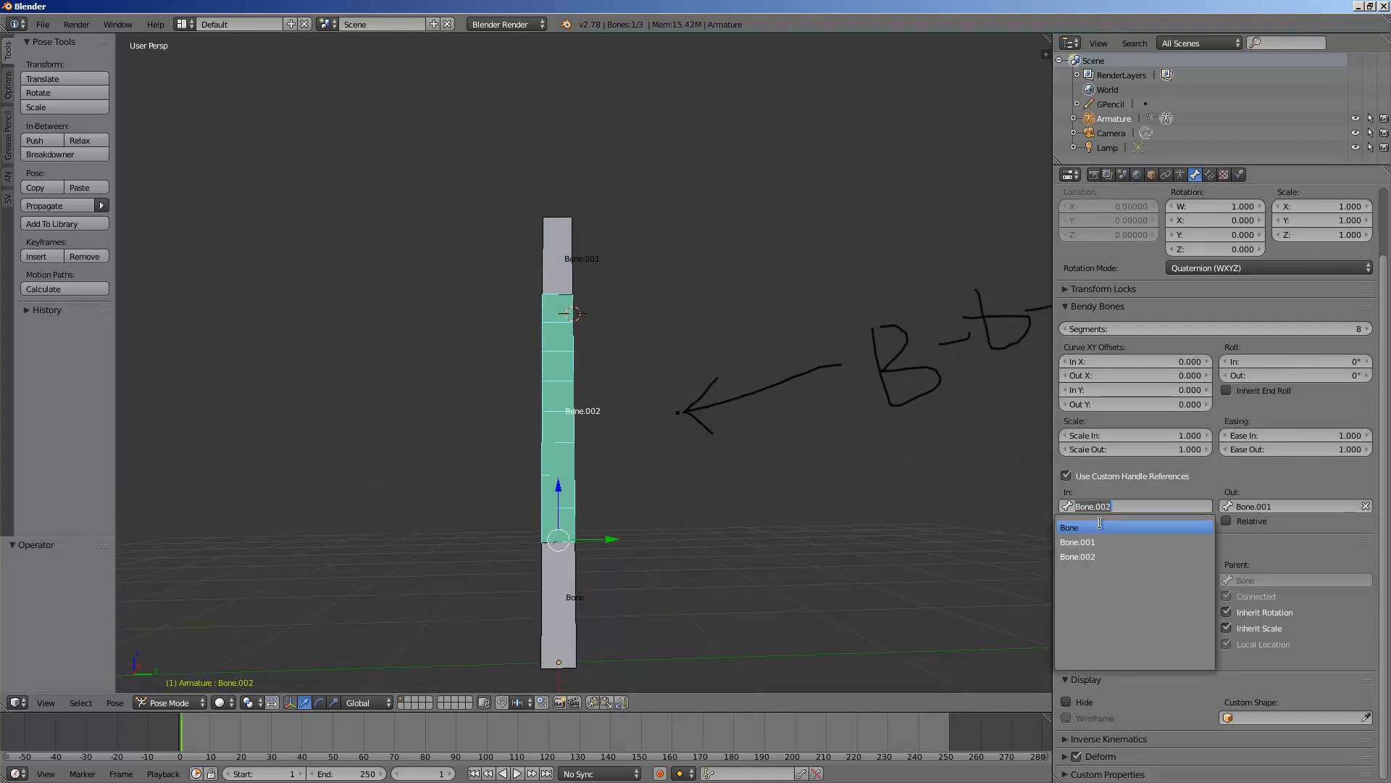
{"action": "left_click", "coordinate": [1076, 528]}
Test the bending again by moving Bone.001 from different views, cancelling each move, and review Bone.002's handle settings in between
{"action": "scroll", "coordinate": [695, 407], "scroll_direction": "down", "scroll_amount": 1}
{"action": "middle_click_drag", "start_coordinate": [667, 406], "coordinate": [736, 419]}
{"action": "right_click", "coordinate": [589, 275]}
{"action": "key", "text": "g"}
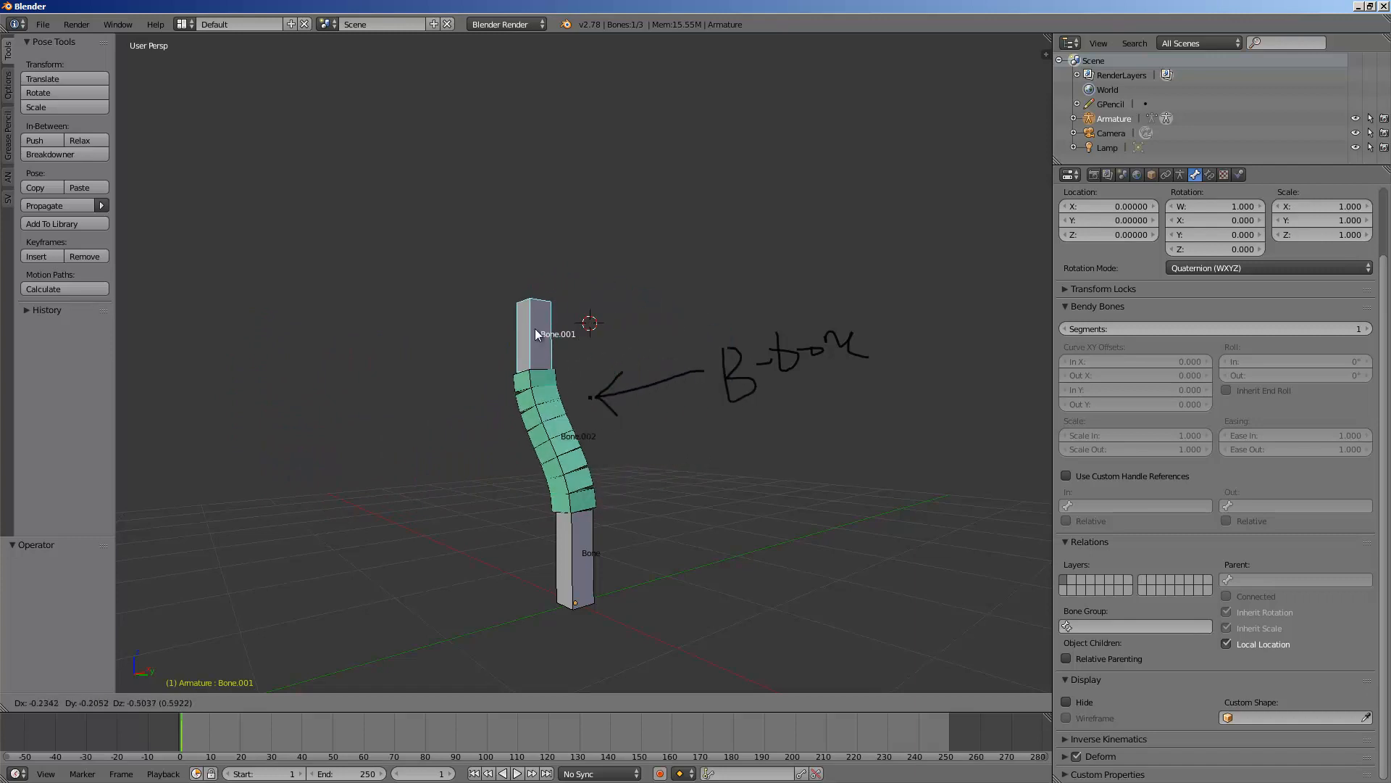
{"action": "right_click", "coordinate": [696, 277]}
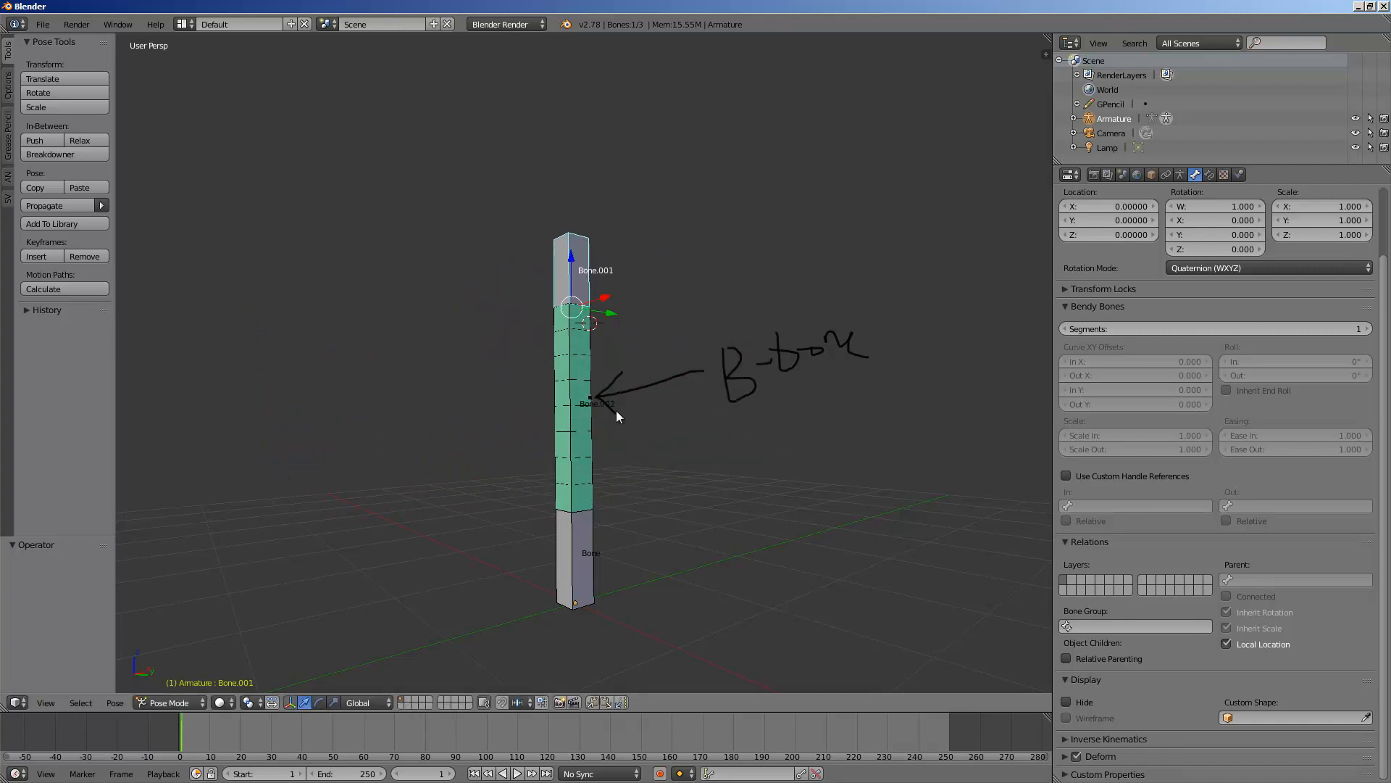
{"action": "right_click", "coordinate": [580, 392]}
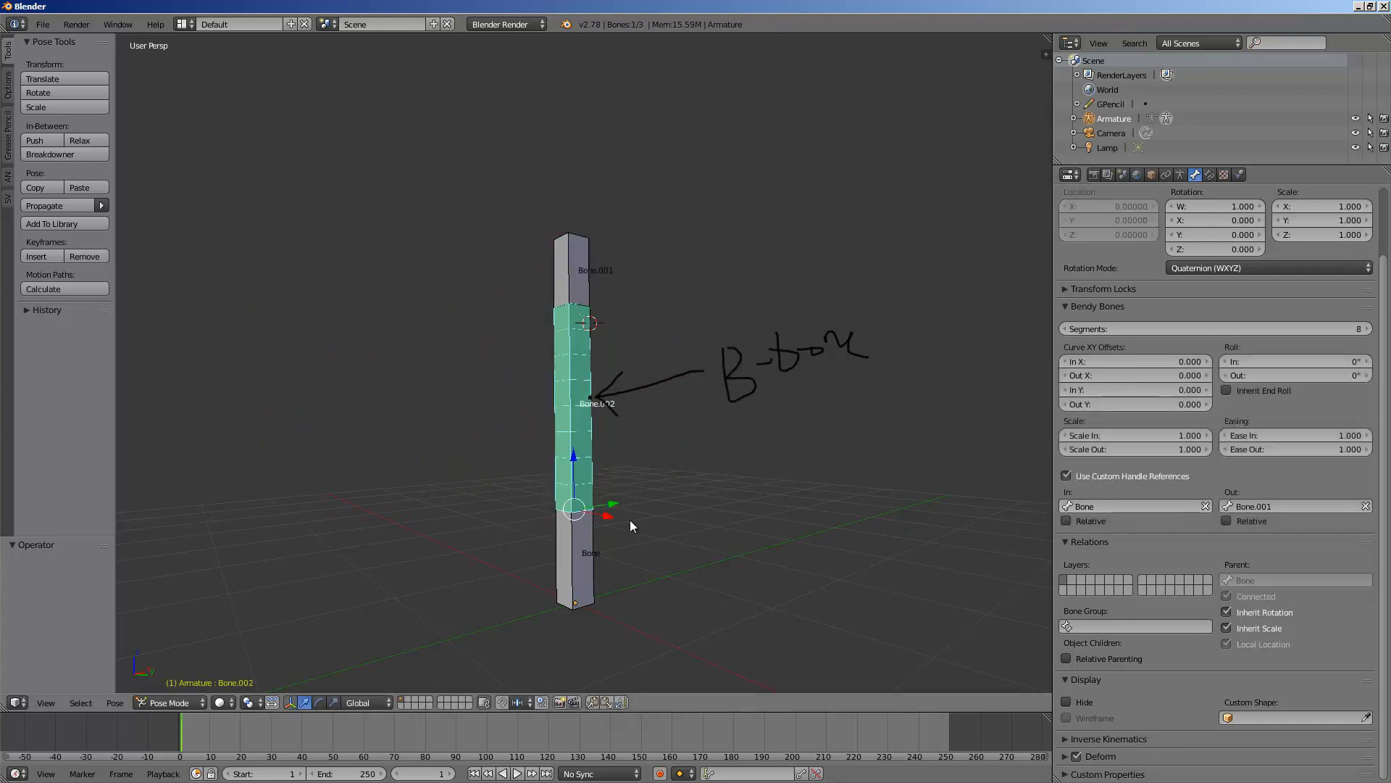
{"action": "middle_click_drag", "start_coordinate": [629, 520], "coordinate": [580, 516]}
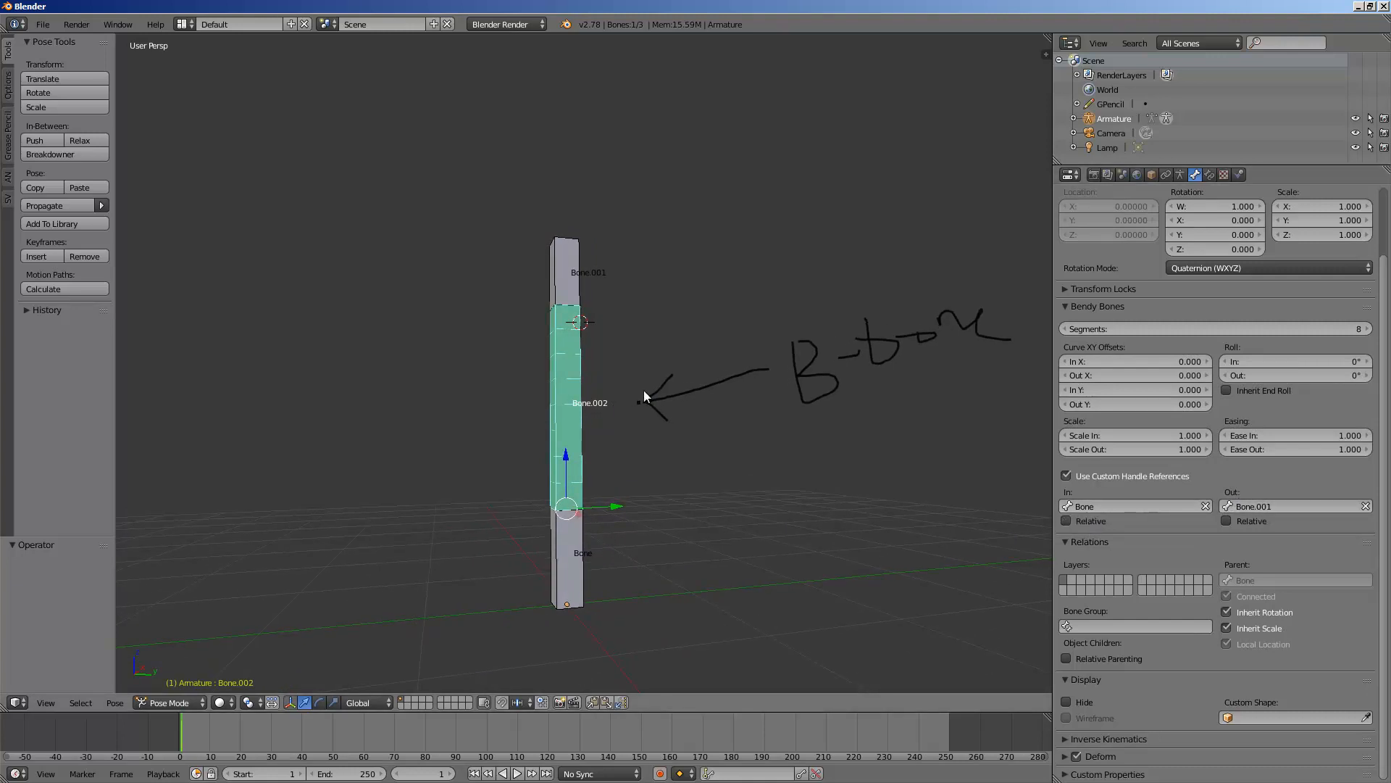
{"action": "right_click", "coordinate": [566, 283]}
{"action": "key", "text": "g"}
{"action": "right_click", "coordinate": [622, 300]}
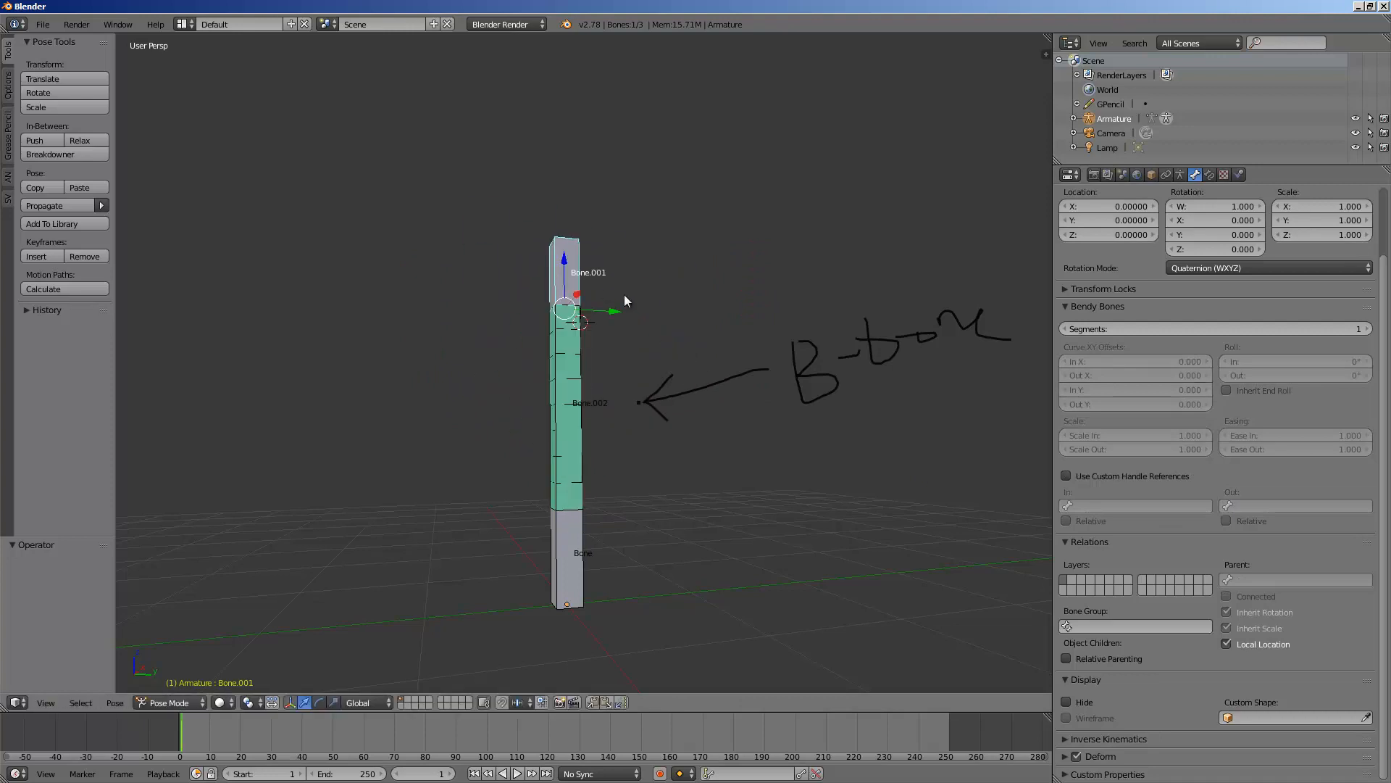
Test the lowest bone's influence on the bendy bone by scaling and moving it, cancelling each transform
{"action": "middle_click_drag", "start_coordinate": [624, 297], "coordinate": [659, 477]}
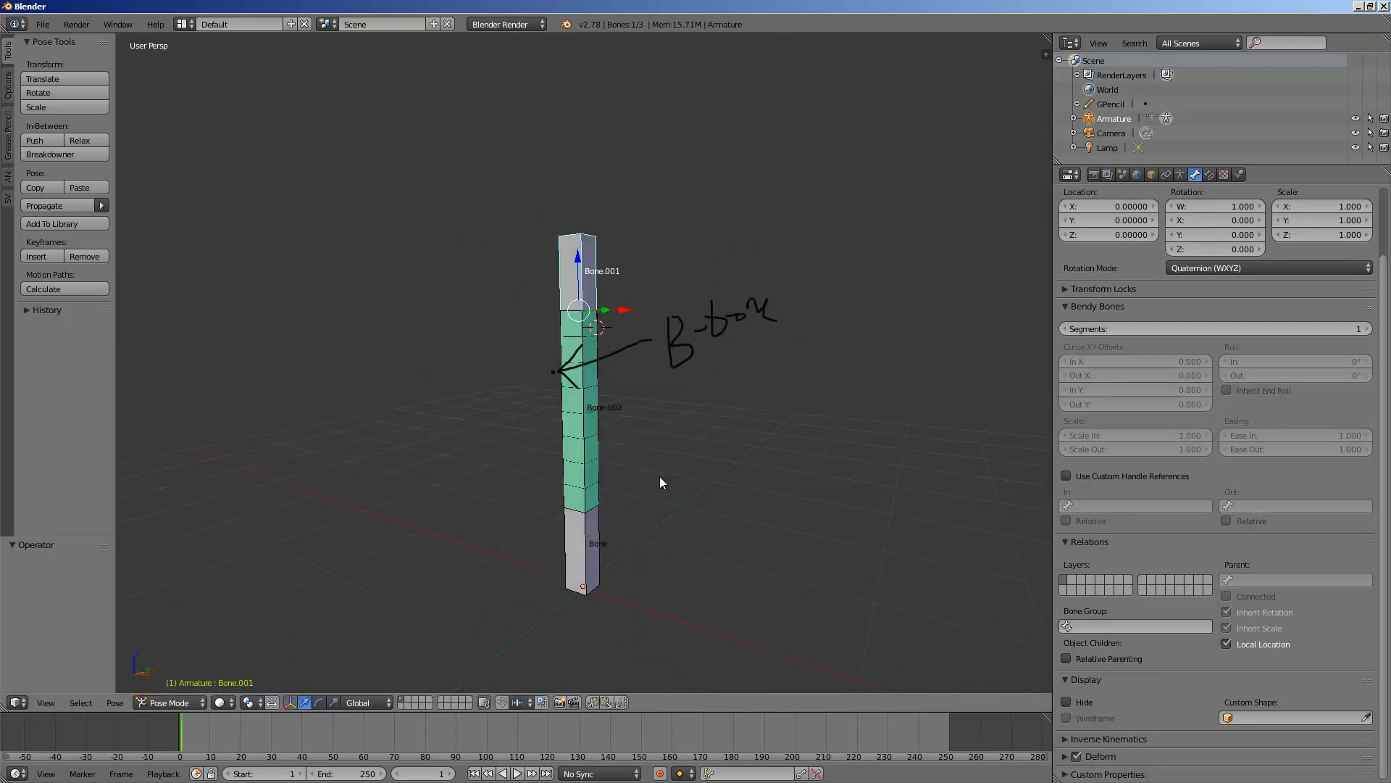
{"action": "right_click", "coordinate": [597, 516]}
{"action": "key", "text": "s"}
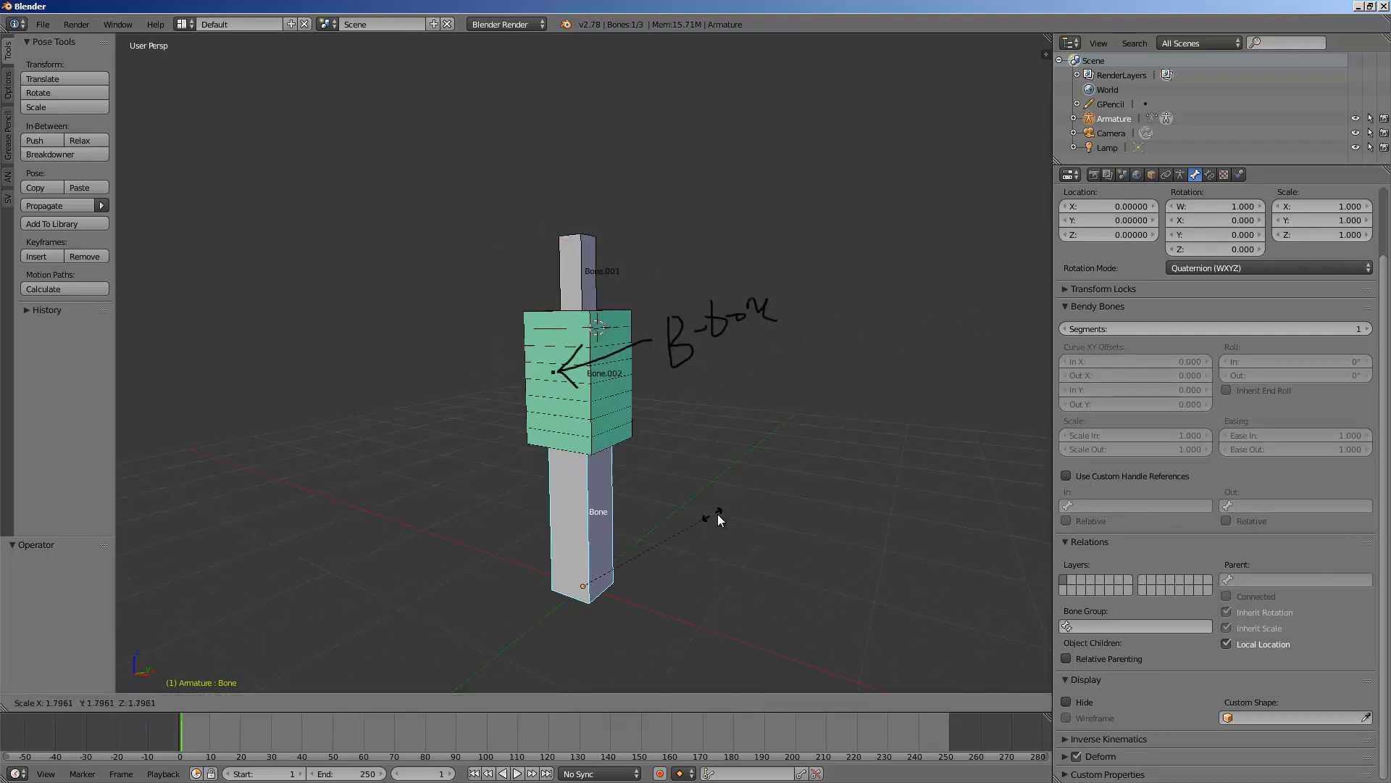
{"action": "right_click", "coordinate": [605, 452]}
{"action": "key", "text": "g"}
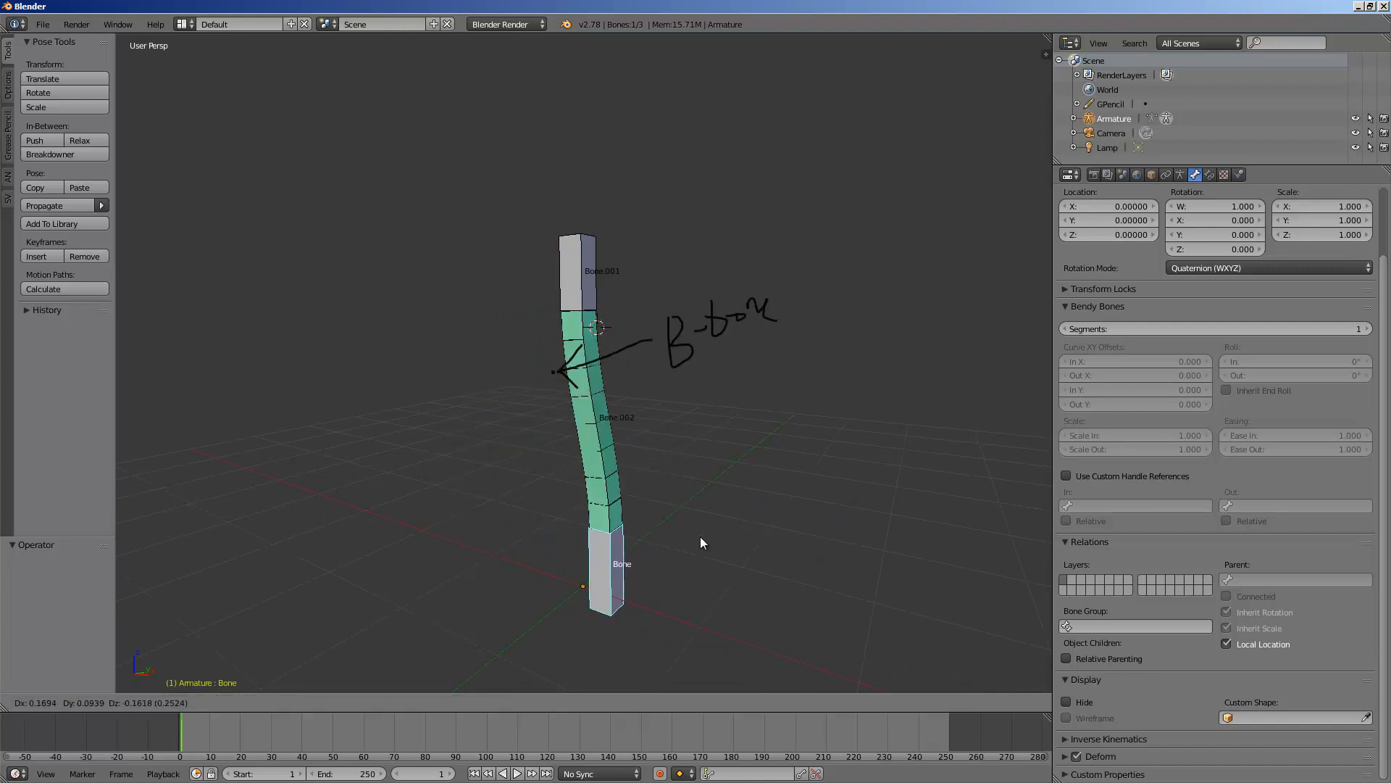
{"action": "right_click", "coordinate": [632, 476]}
{"action": "mouse_move", "coordinate": [629, 472]}
{"action": "middle_mouse_down"}
{"action": "mouse_move", "coordinate": [699, 483]}
{"action": "mouse_move", "coordinate": [661, 430]}
{"action": "mouse_move", "coordinate": [568, 438]}
{"action": "mouse_move", "coordinate": [645, 449]}
{"action": "mouse_move", "coordinate": [382, 435]}
{"action": "mouse_move", "coordinate": [498, 451]}
{"action": "mouse_move", "coordinate": [439, 450]}
{"action": "mouse_move", "coordinate": [630, 399]}
{"action": "mouse_move", "coordinate": [637, 381]}
{"action": "mouse_move", "coordinate": [613, 390]}
{"action": "mouse_move", "coordinate": [655, 377]}
{"action": "mouse_move", "coordinate": [581, 395]}
{"action": "middle_mouse_up"}
{"action": "key", "text": "g"}
{"action": "right_click", "coordinate": [667, 426]}
Add a cube mesh and clear its location so it sits at the world origin
{"action": "key", "text": "shift+a"}
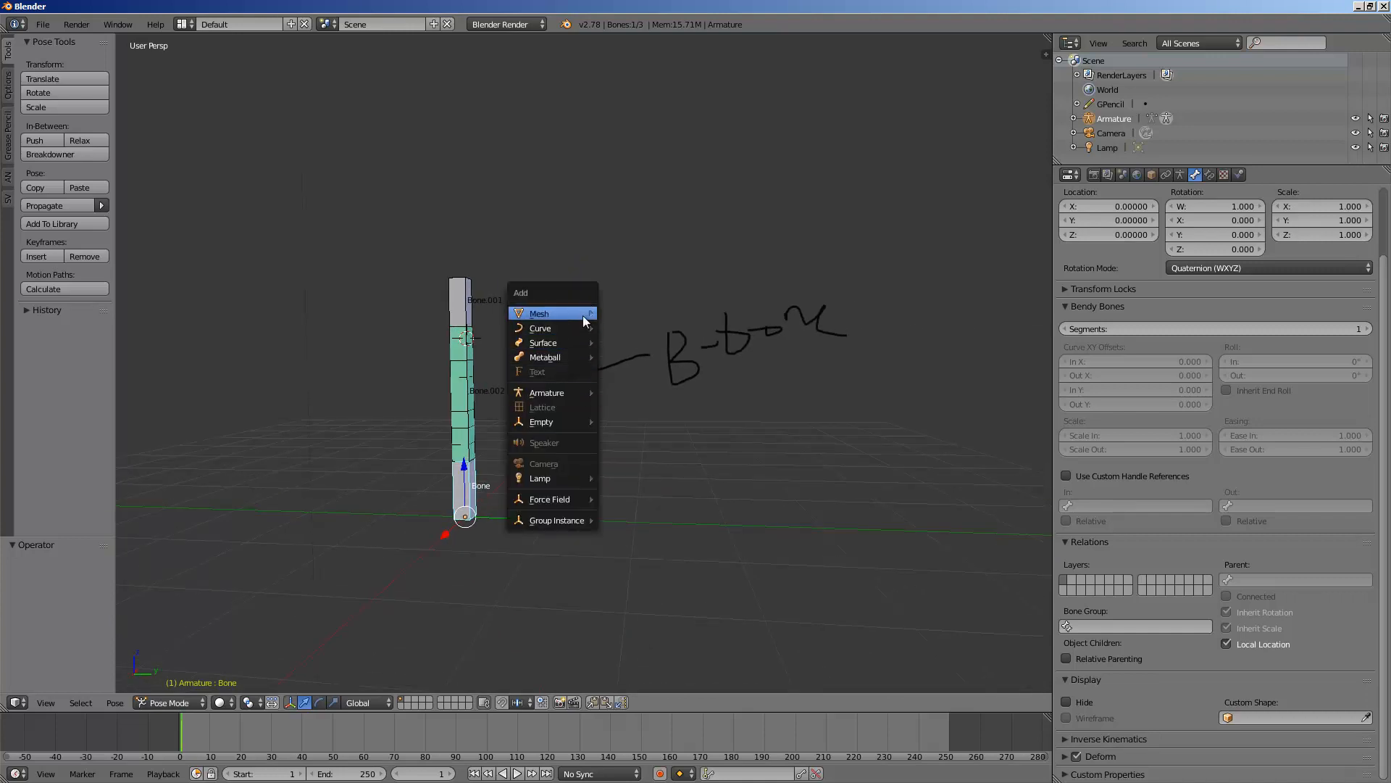
{"action": "mouse_move", "coordinate": [582, 315]}
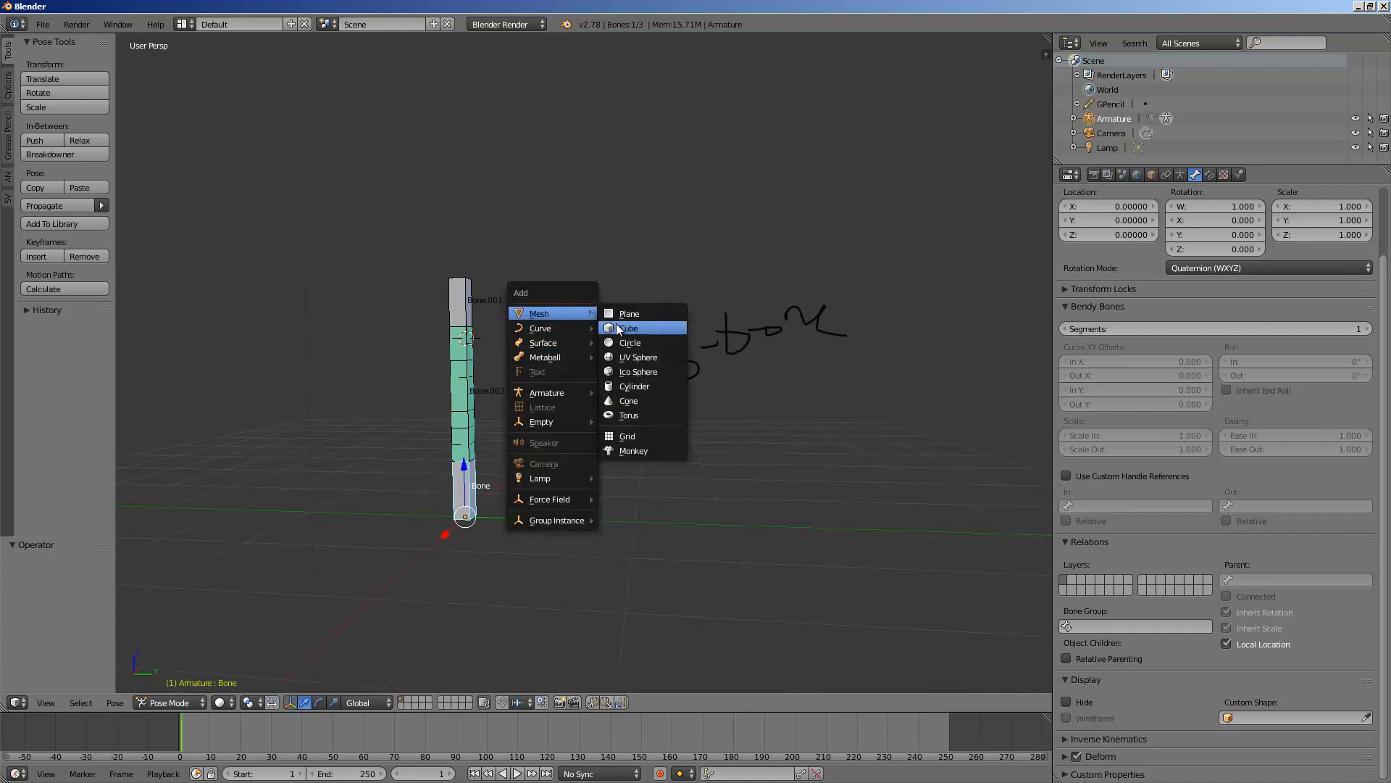
{"action": "left_click", "coordinate": [617, 327]}
{"action": "key", "text": "alt+g"}
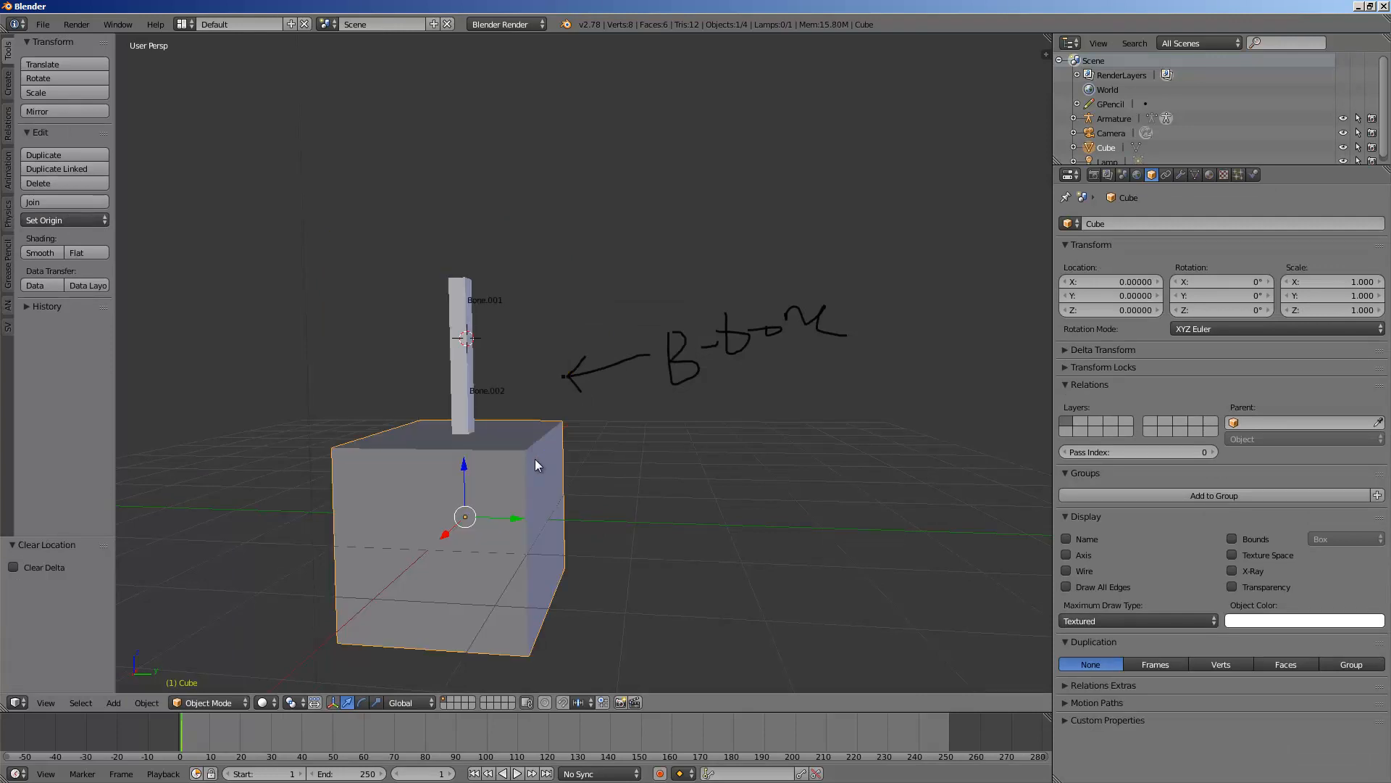
Enter Edit Mode on the cube and merge all its vertices at the center
{"action": "middle_click_drag", "start_coordinate": [534, 459], "coordinate": [637, 416]}
{"action": "key", "text": "Tab"}
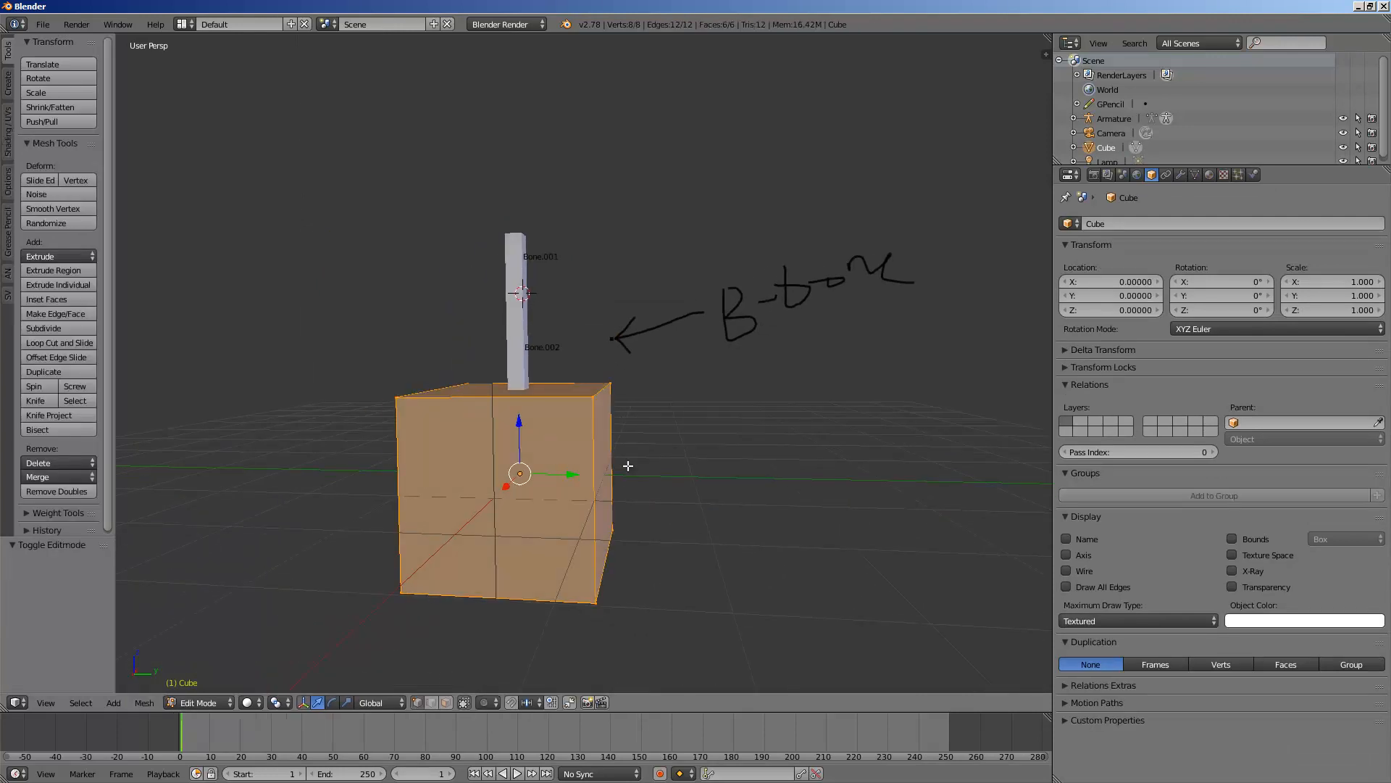
{"action": "key", "text": "space"}
{"action": "type", "text": "merge"}
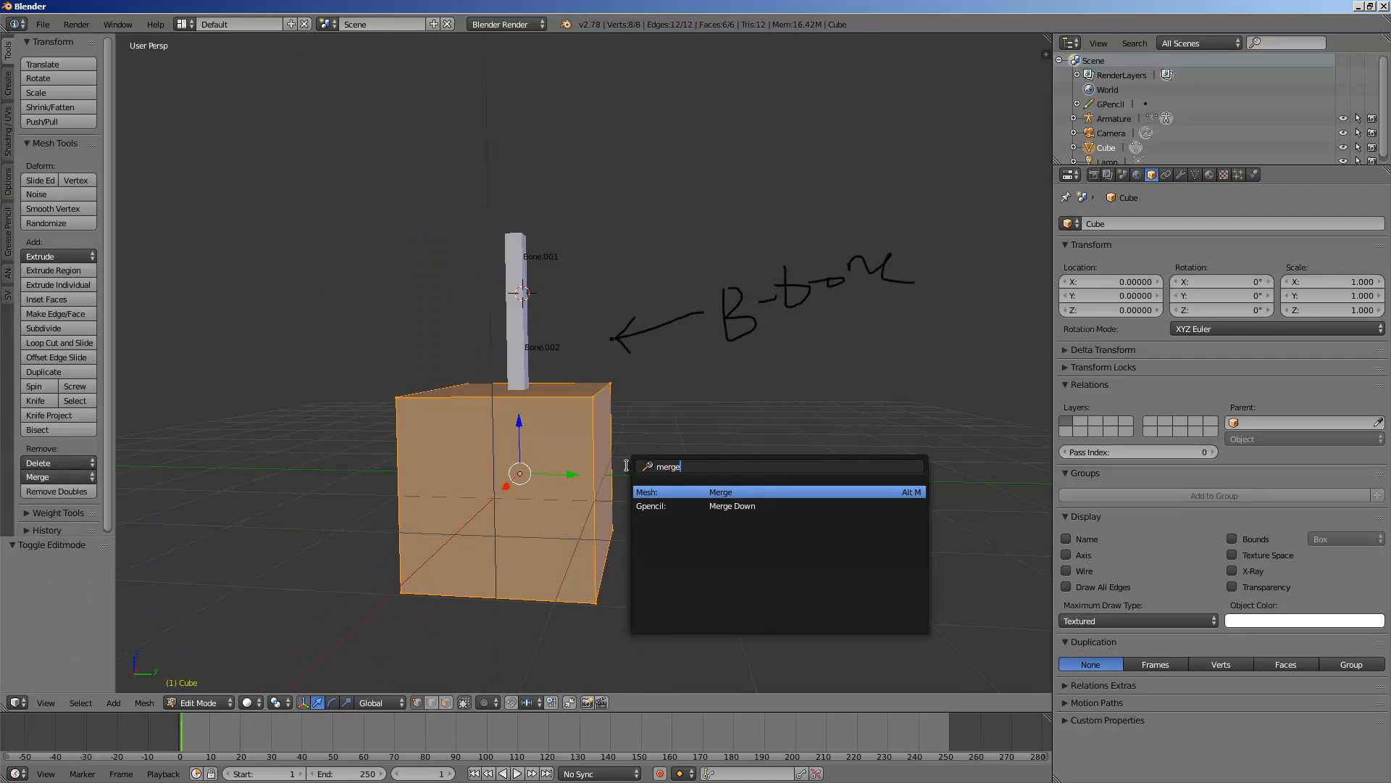
{"action": "key", "text": "Return"}
{"action": "left_click", "coordinate": [626, 464]}
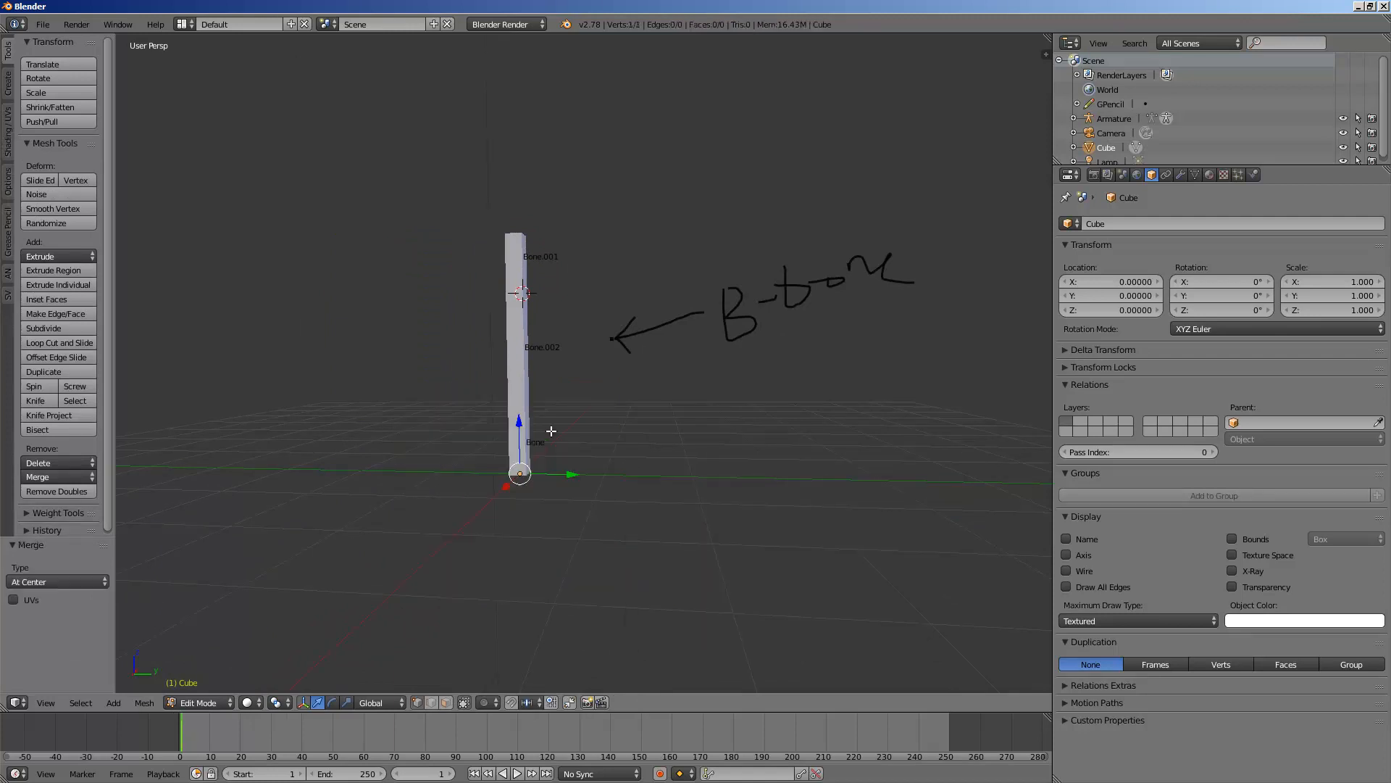
Extrude the merged vertex straight up along Z by about 2.9 units, just past the top of the armature
{"action": "key", "text": "e"}
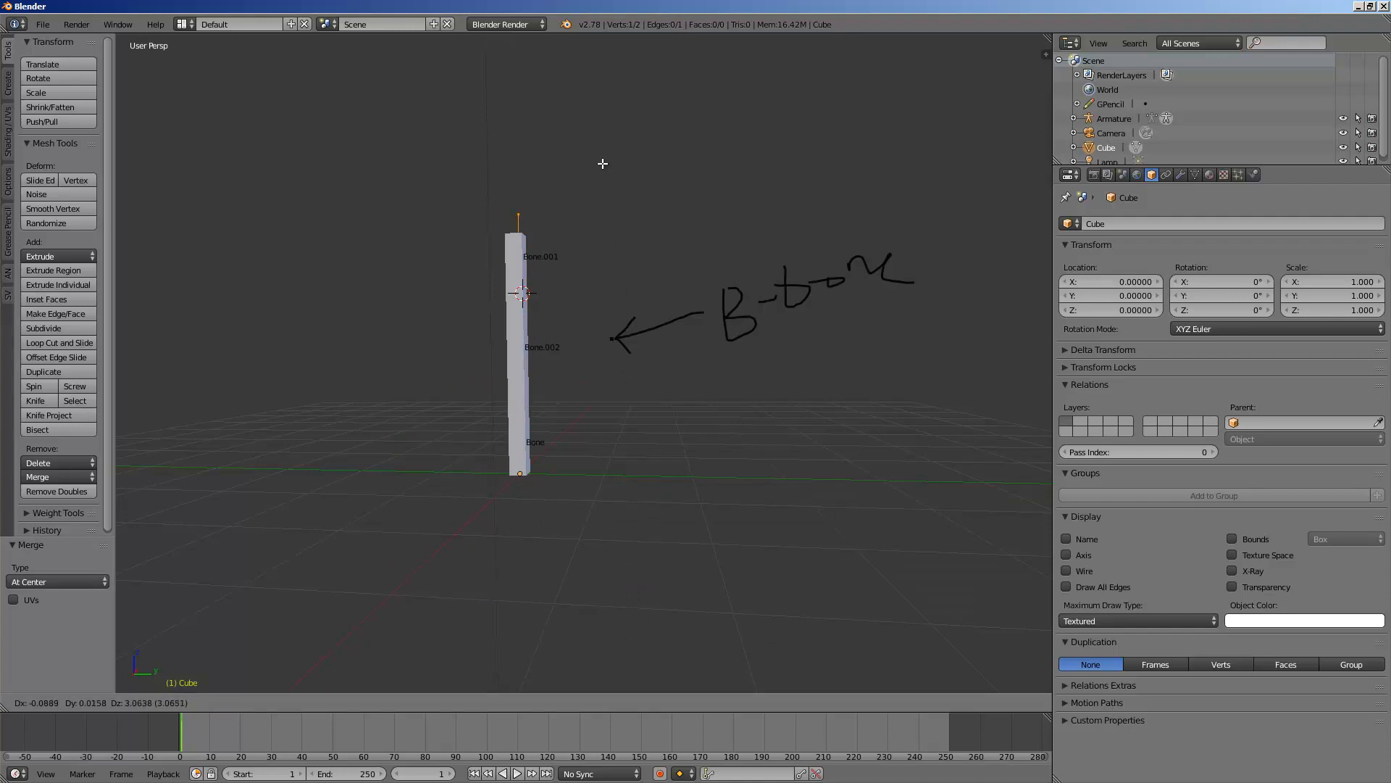
{"action": "key", "text": "z"}
{"action": "left_click", "coordinate": [601, 175]}
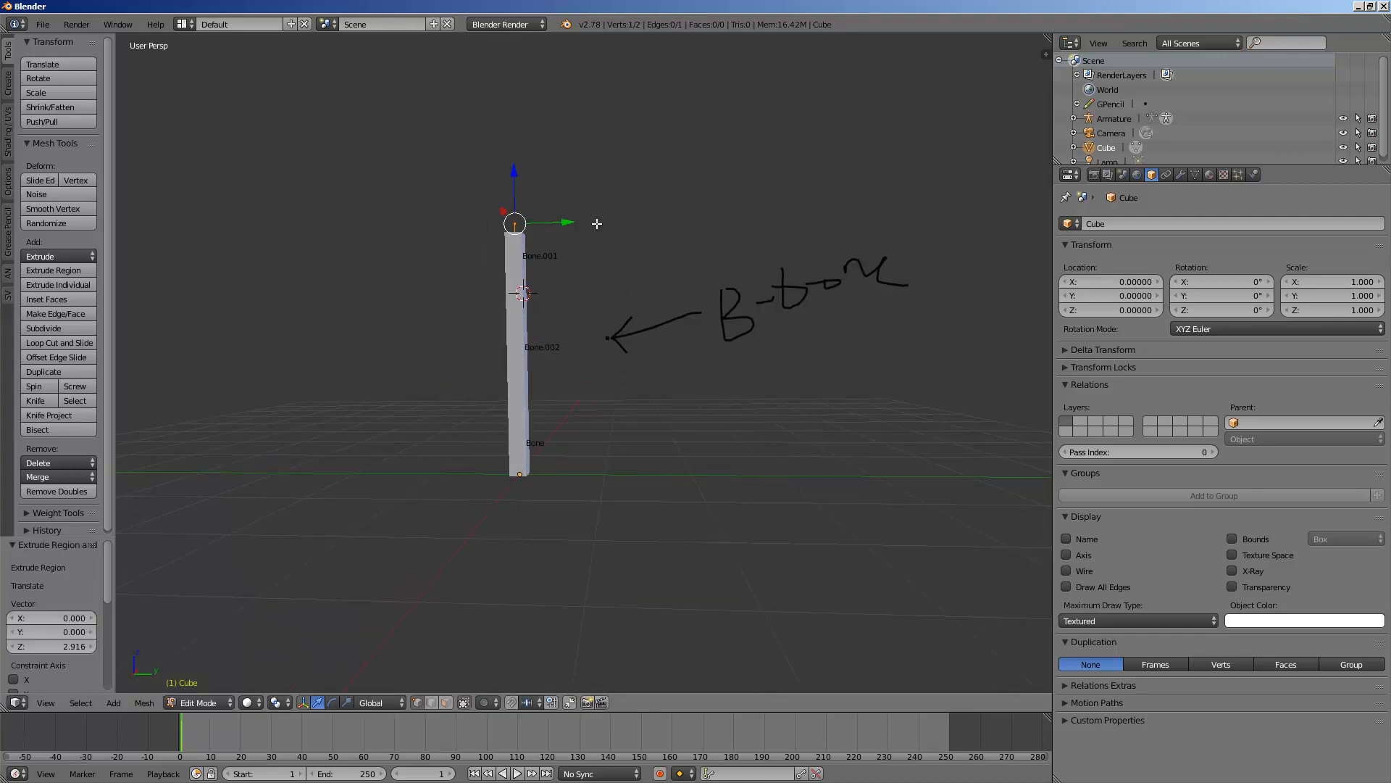
Select both vertices of the vertical edge and subdivide it with 7 cuts
{"action": "key", "text": "a"}
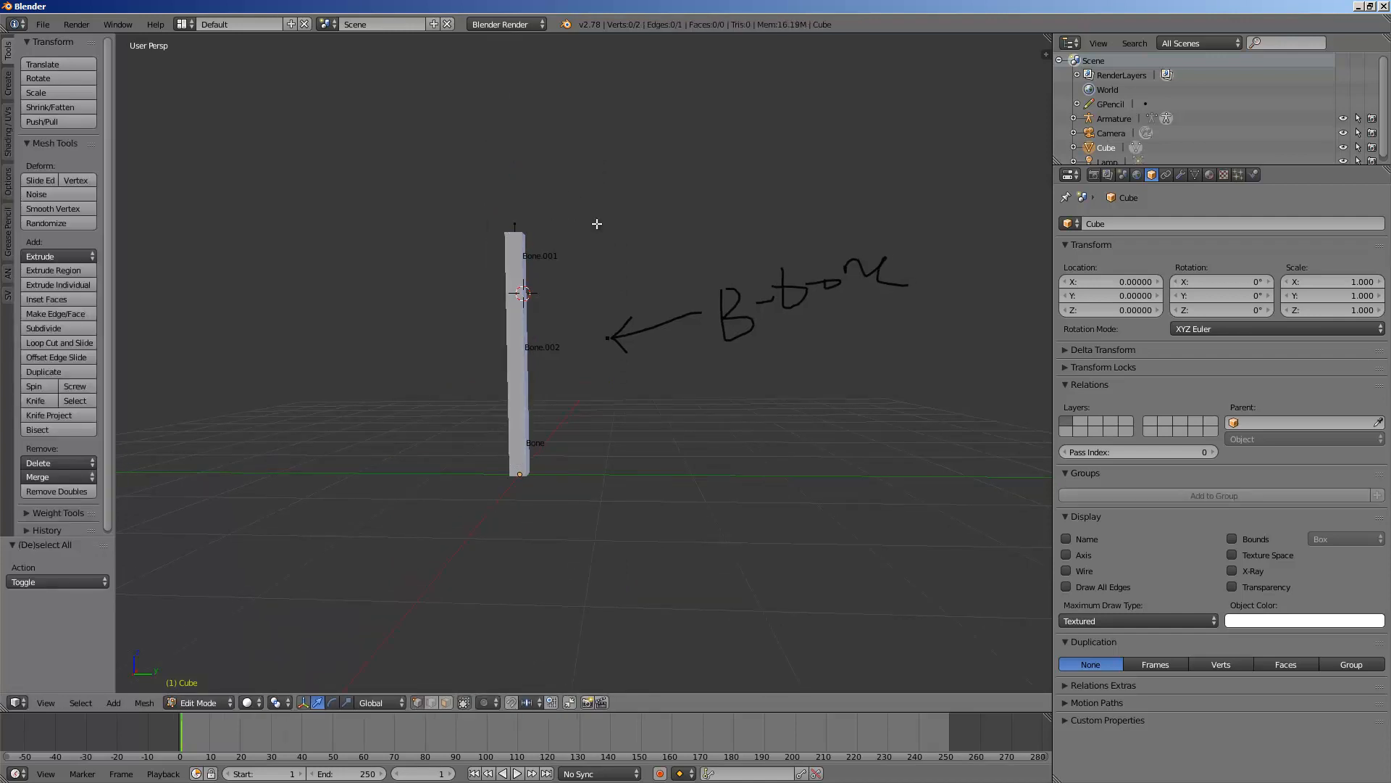
{"action": "middle_click_drag", "start_coordinate": [597, 224], "coordinate": [602, 247], "text": "shift"}
{"action": "key", "text": "space"}
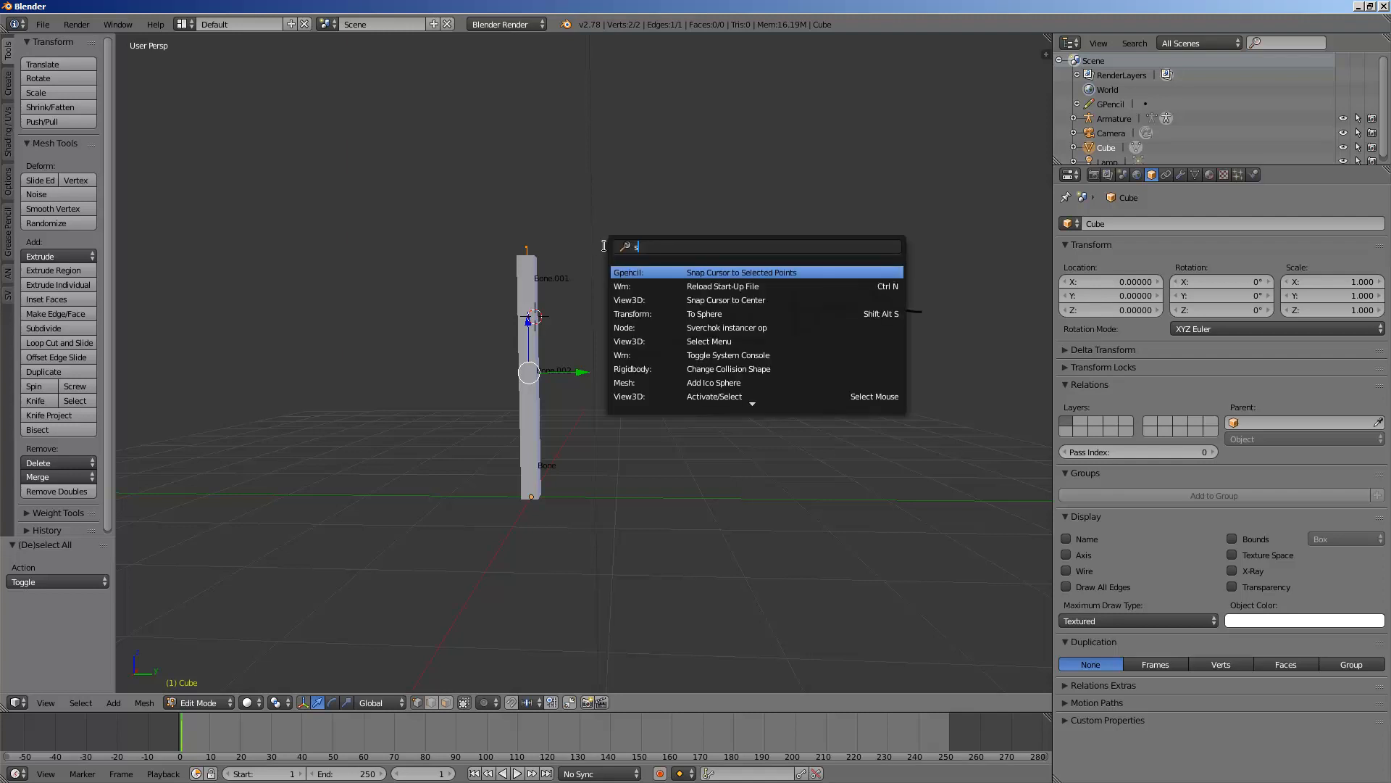
{"action": "type", "text": "sub"}
{"action": "key", "text": "Down"}
{"action": "key", "text": "Down"}
{"action": "key", "text": "Down"}
{"action": "key", "text": "Down"}
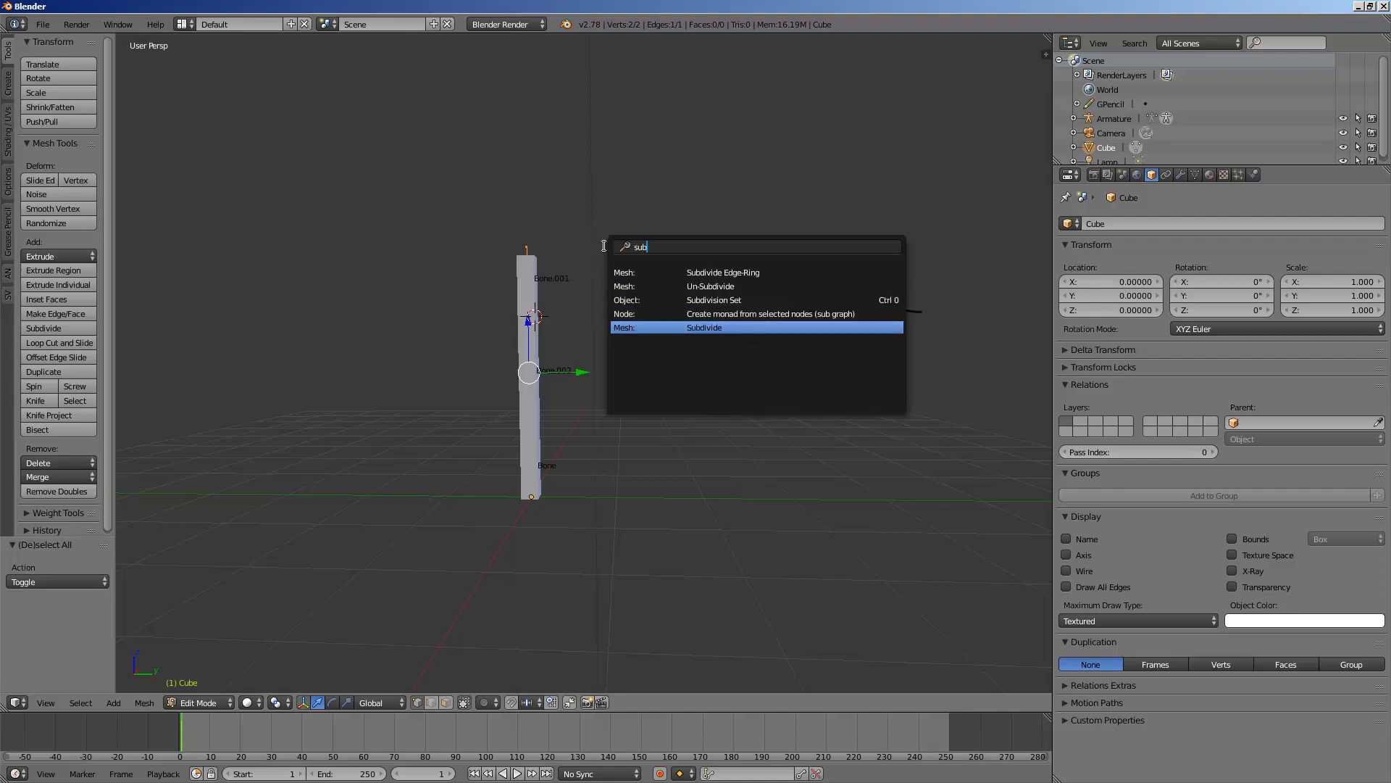
{"action": "key", "text": "Return"}
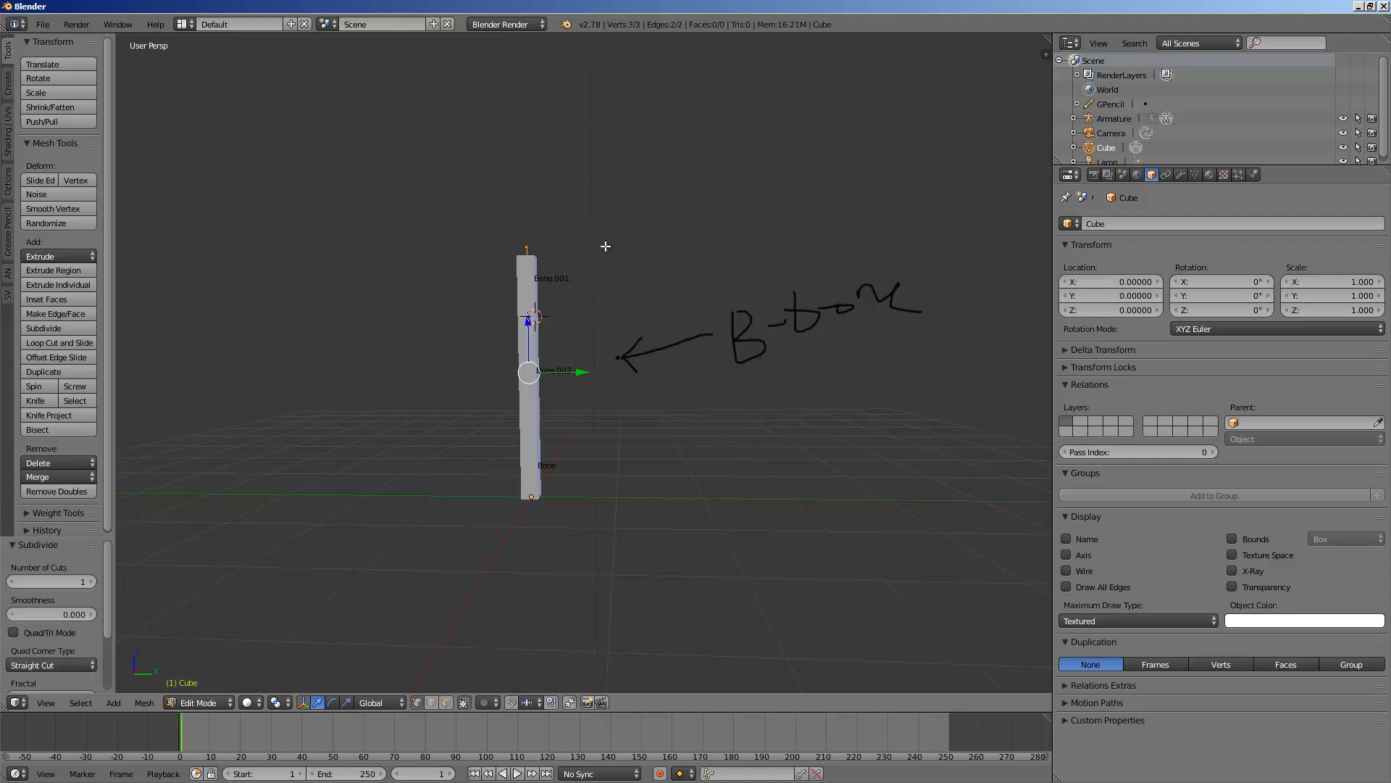
{"action": "left_click", "coordinate": [85, 582]}
{"action": "type", "text": "7"}
{"action": "key", "text": "Return"}
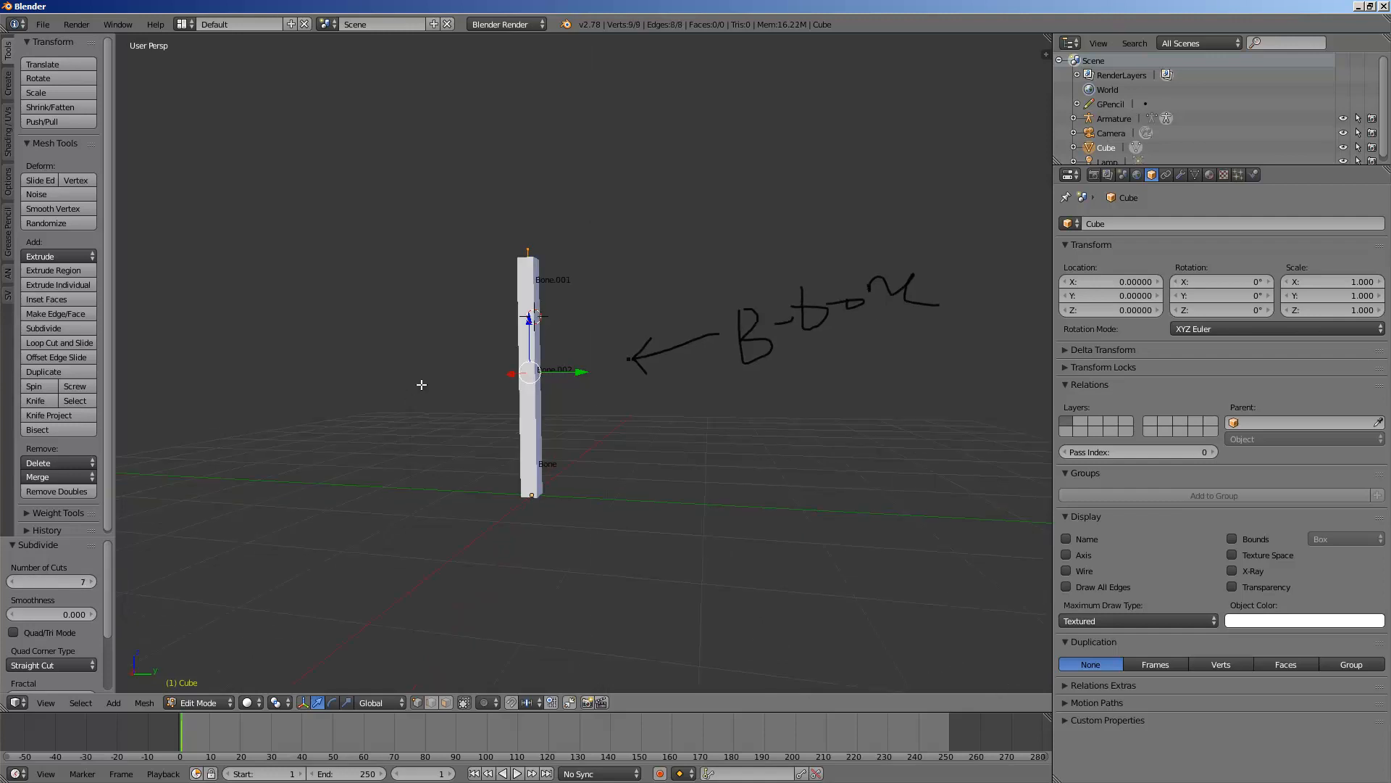
Leave Edit Mode on the cube and switch the armature from Pose Mode to Object Mode, cancelling a trial move
{"action": "key", "text": "Tab"}
{"action": "key", "text": "Tab"}
{"action": "key", "text": "Tab"}
{"action": "middle_click_drag", "start_coordinate": [487, 391], "coordinate": [520, 393]}
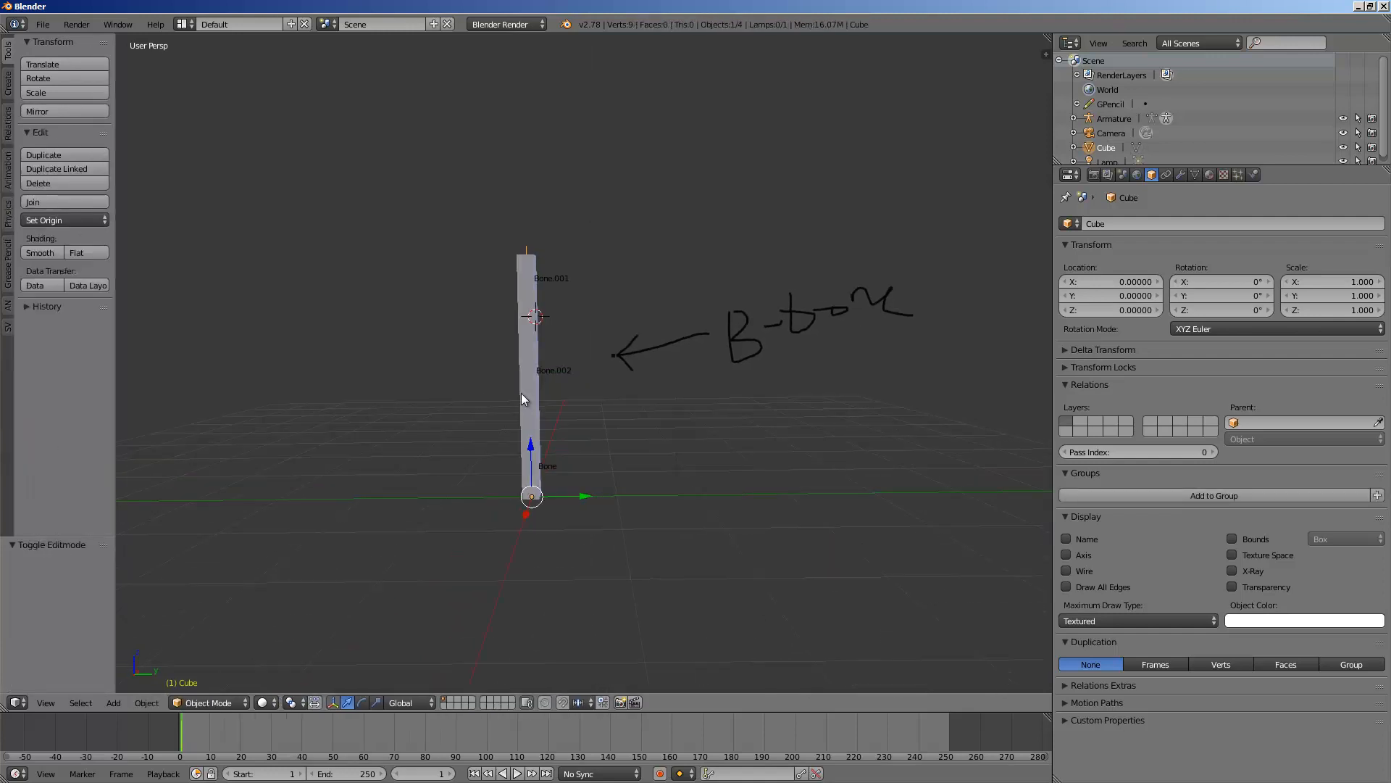
{"action": "right_click", "coordinate": [538, 382]}
{"action": "left_click", "coordinate": [188, 702]}
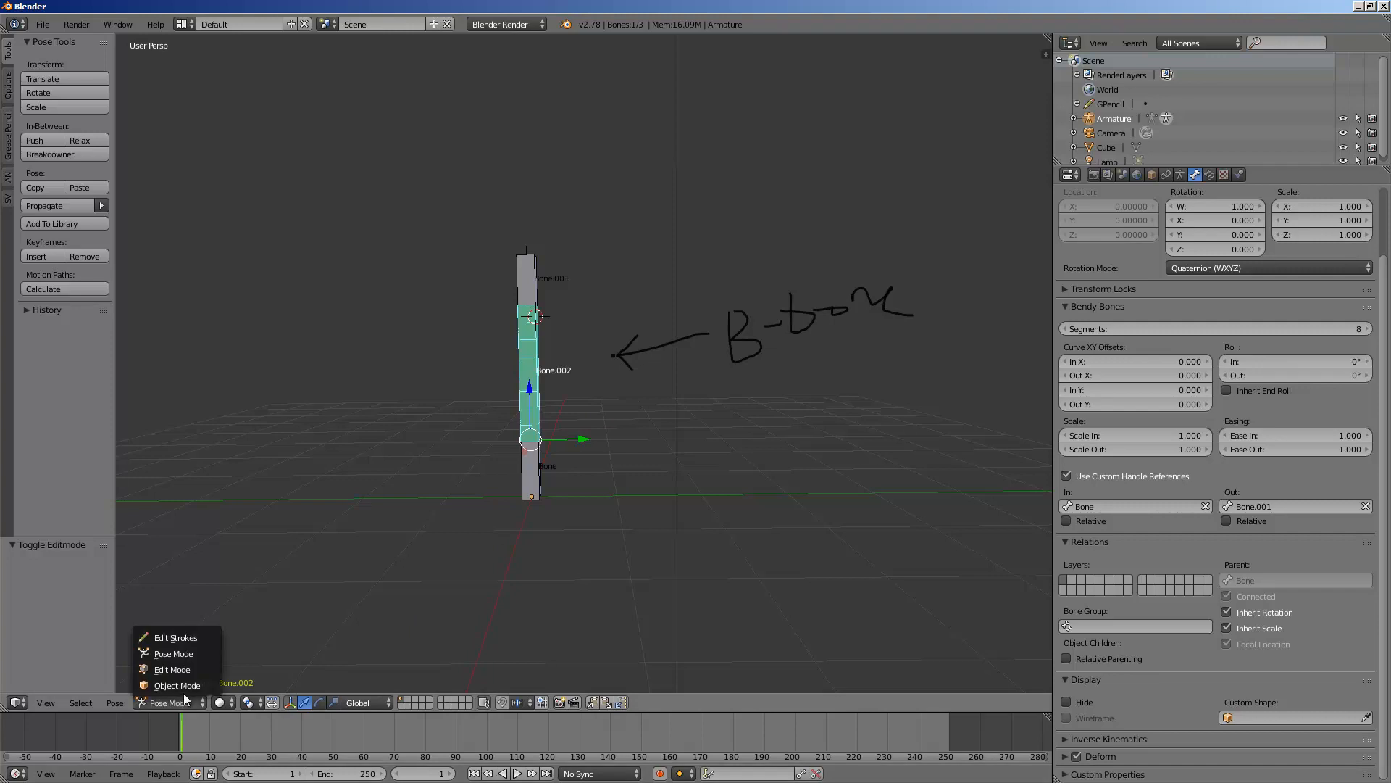
{"action": "left_click", "coordinate": [186, 677]}
{"action": "middle_click_drag", "start_coordinate": [387, 571], "coordinate": [595, 434]}
{"action": "key", "text": "g"}
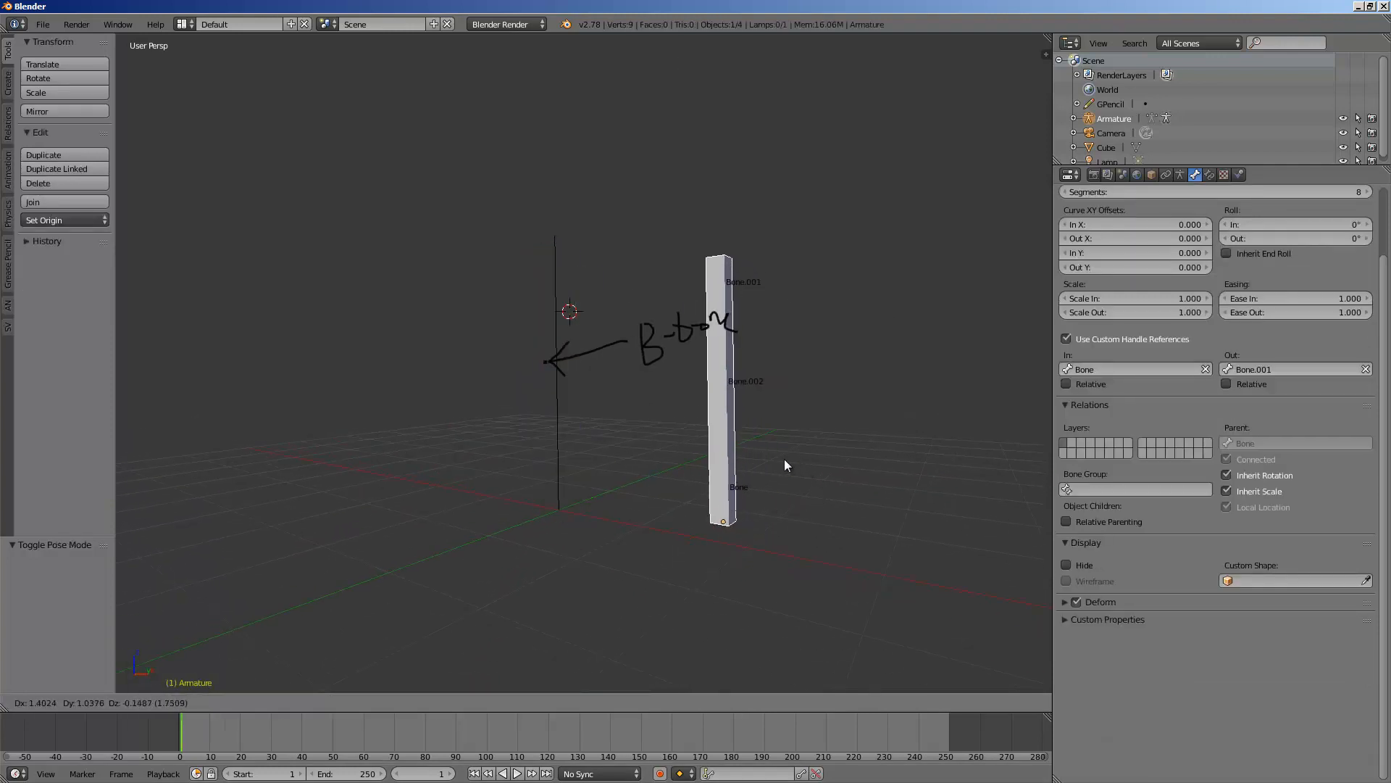
{"action": "right_click", "coordinate": [775, 457]}
Add a Skin modifier and a Subdivision Surface modifier to the cube mesh, cancelling a trial move of the result
{"action": "right_click", "coordinate": [559, 325]}
{"action": "middle_click_drag", "start_coordinate": [559, 328], "coordinate": [571, 346]}
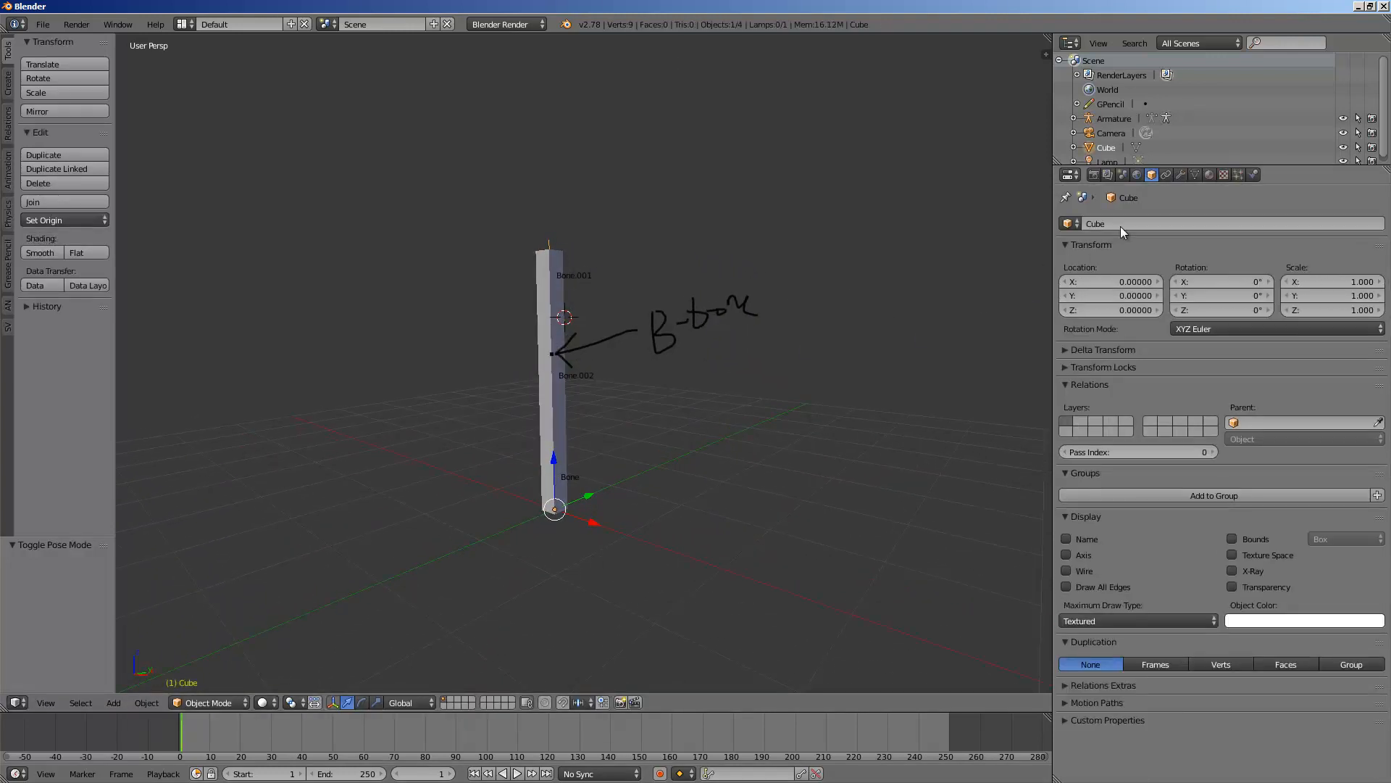
{"action": "left_click", "coordinate": [1182, 177]}
{"action": "left_click", "coordinate": [1172, 223]}
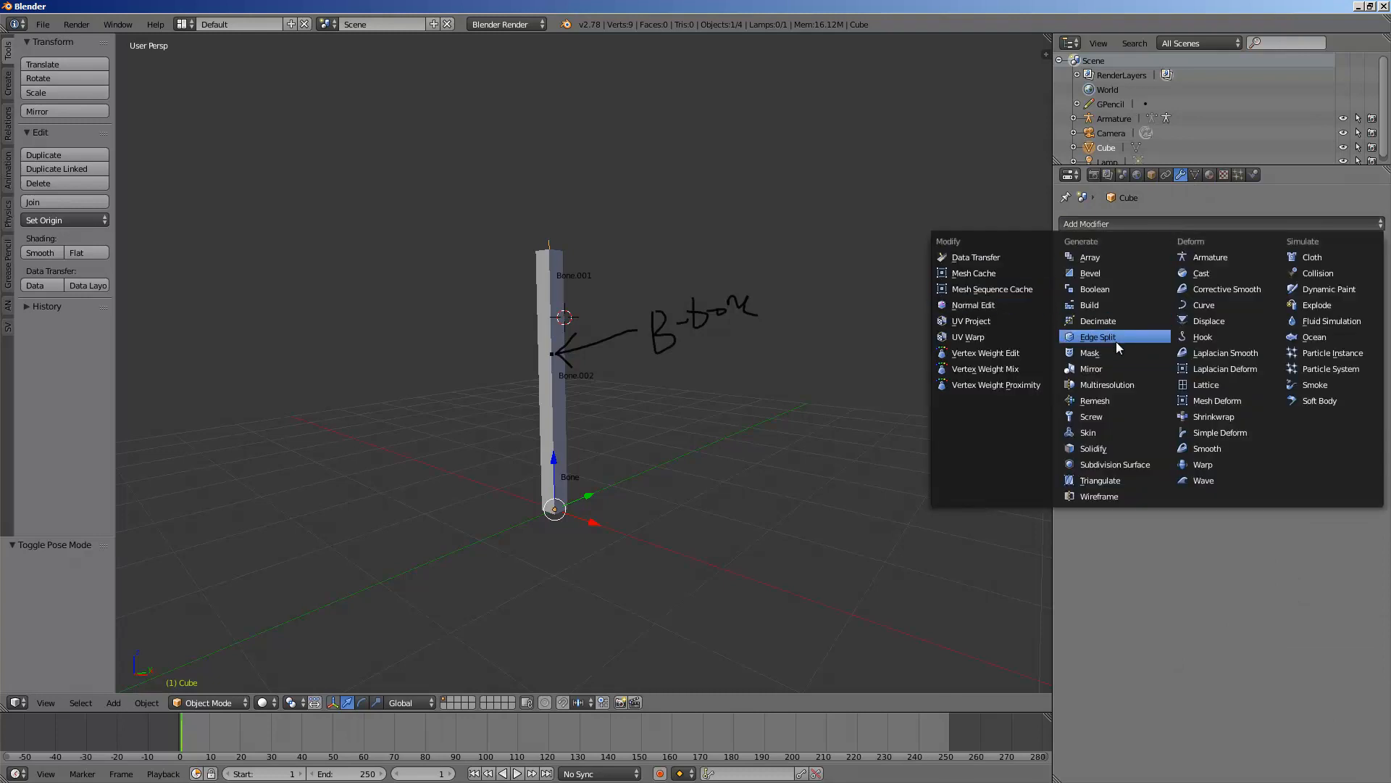
{"action": "left_click", "coordinate": [1118, 431]}
{"action": "middle_click_drag", "start_coordinate": [732, 373], "coordinate": [710, 367]}
{"action": "left_click", "coordinate": [1101, 224]}
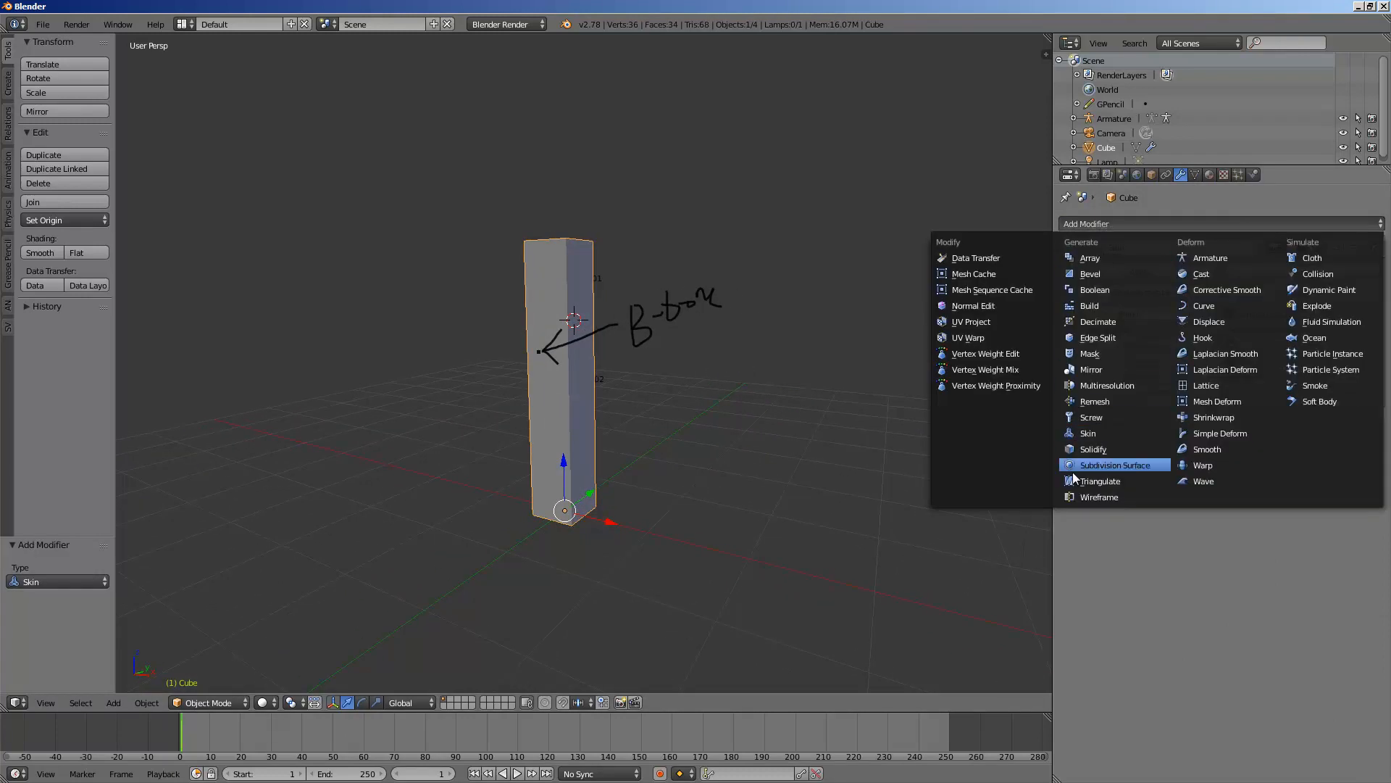
{"action": "left_click", "coordinate": [1095, 464]}
{"action": "middle_click_drag", "start_coordinate": [754, 406], "coordinate": [627, 387]}
{"action": "key", "text": "g"}
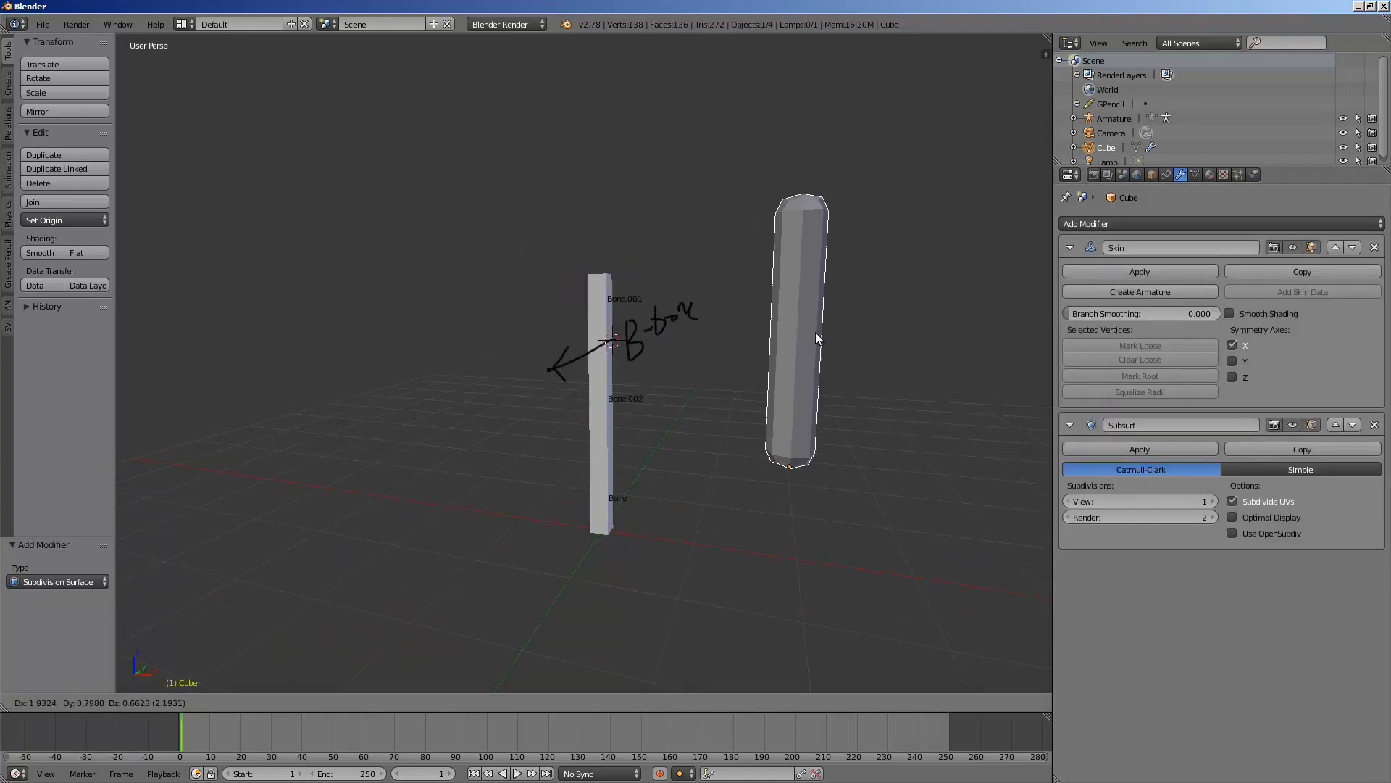
{"action": "right_click", "coordinate": [815, 332]}
{"action": "right_click", "coordinate": [609, 365], "text": "shift"}
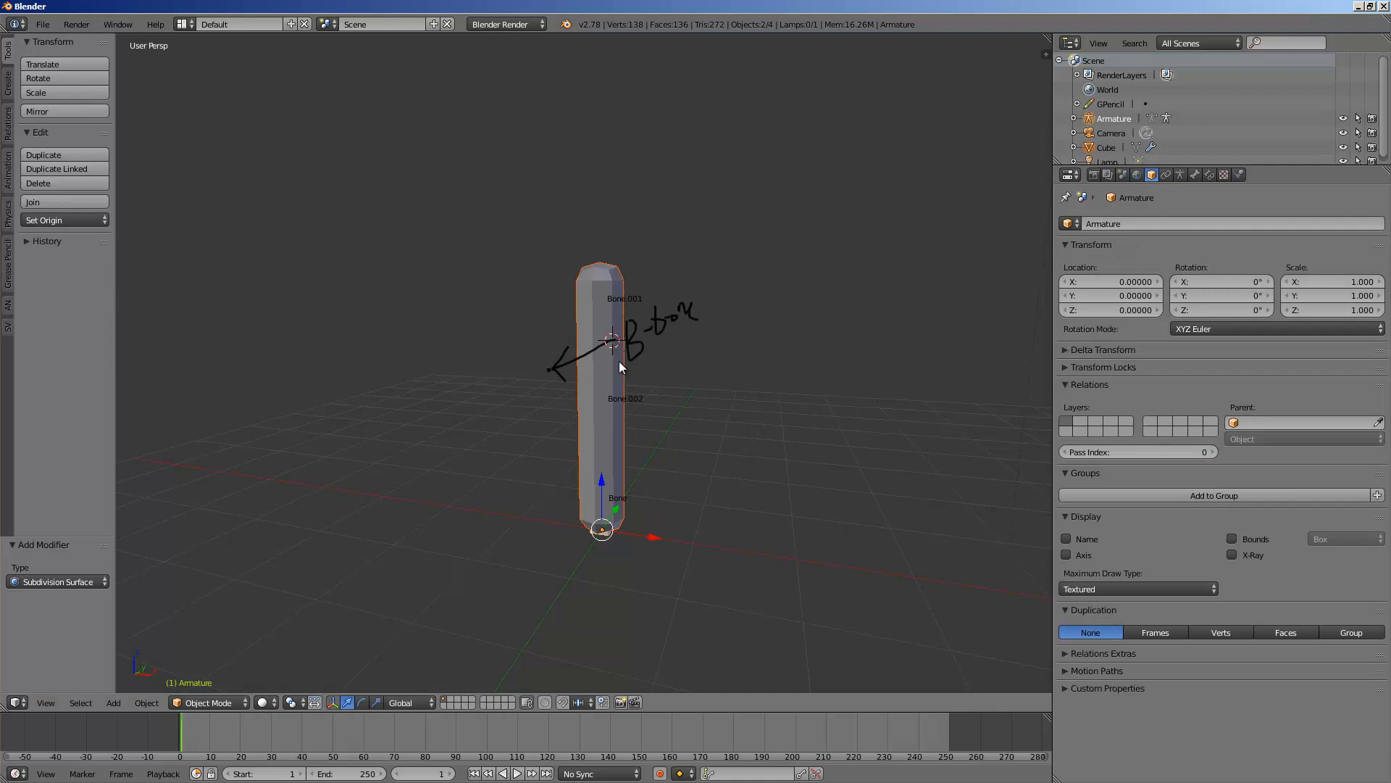
{"action": "key", "text": "ctrl+p"}
{"action": "left_click", "coordinate": [619, 361]}
{"action": "mouse_move", "coordinate": [758, 360]}
{"action": "middle_mouse_down"}
{"action": "mouse_move", "coordinate": [676, 328]}
{"action": "mouse_move", "coordinate": [694, 373]}
{"action": "mouse_move", "coordinate": [507, 342]}
{"action": "mouse_move", "coordinate": [1011, 76]}
{"action": "middle_mouse_up"}
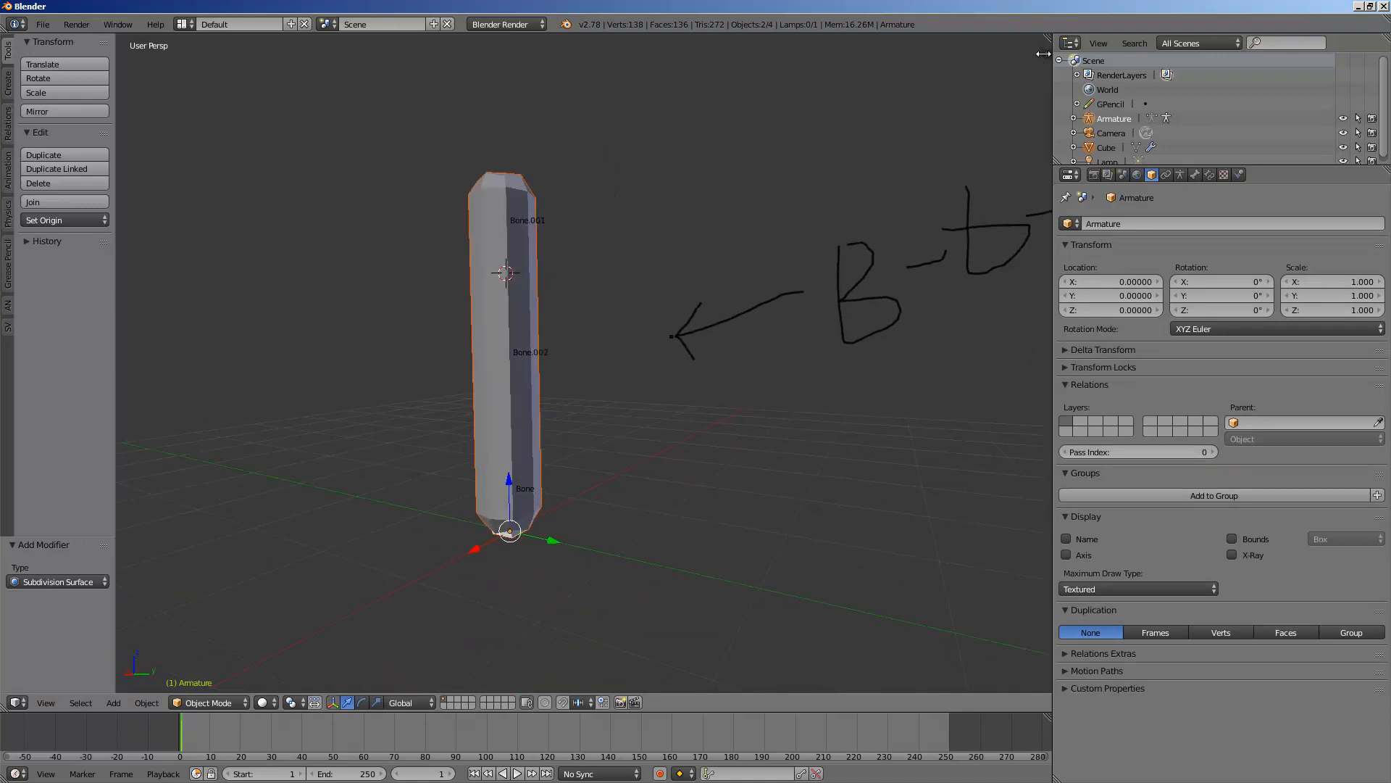
Open the viewport's properties sidebar, remove the Grease Pencil layer holding the handwritten annotation, and hide the sidebar again
{"action": "left_click_drag", "start_coordinate": [1042, 54], "coordinate": [923, 87]}
{"action": "left_click", "coordinate": [1028, 310]}
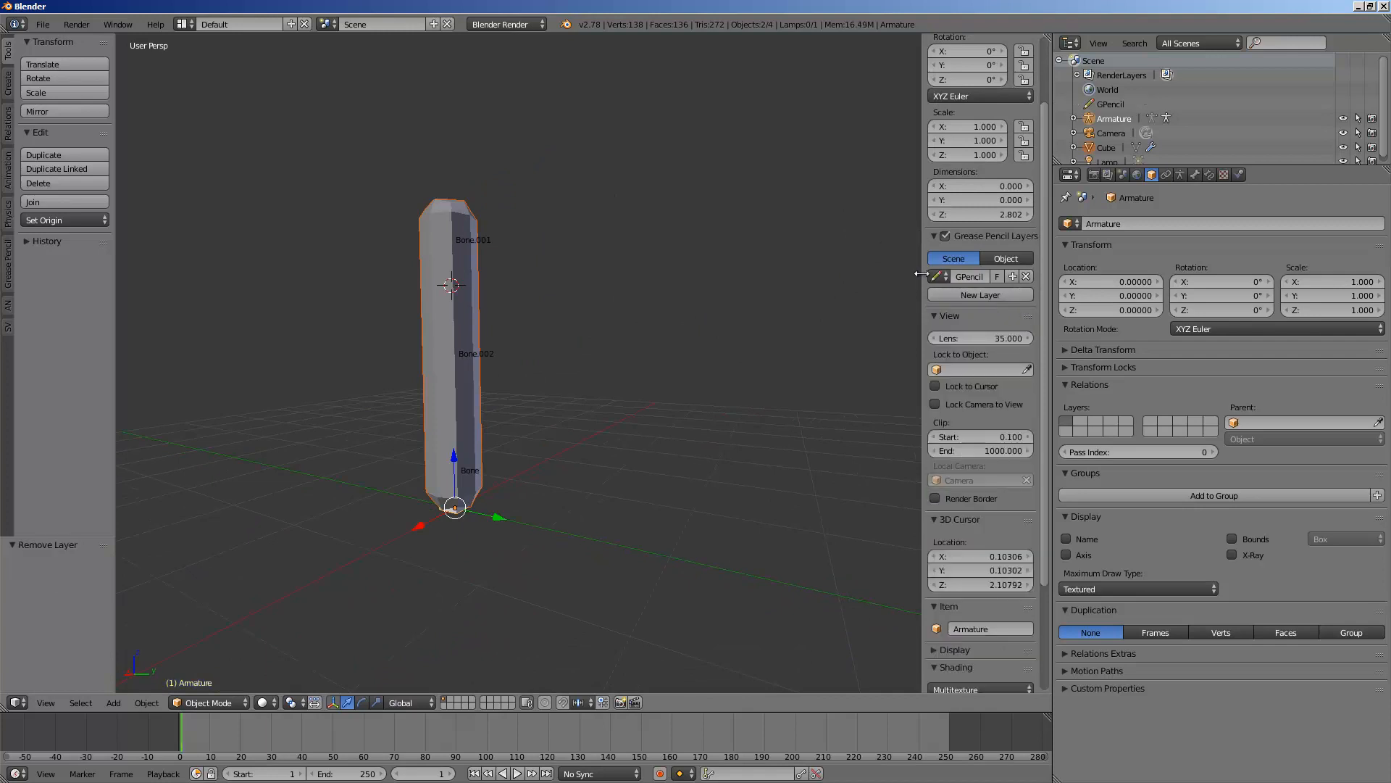
{"action": "left_click_drag", "start_coordinate": [922, 265], "coordinate": [1124, 279]}
In wireframe display, select the cube mesh and the armature and parent the mesh to it With Automatic Weights
{"action": "scroll", "coordinate": [551, 311], "scroll_direction": "down", "scroll_amount": 3}
{"action": "middle_click_drag", "start_coordinate": [544, 313], "coordinate": [598, 316]}
{"action": "right_click", "coordinate": [552, 323]}
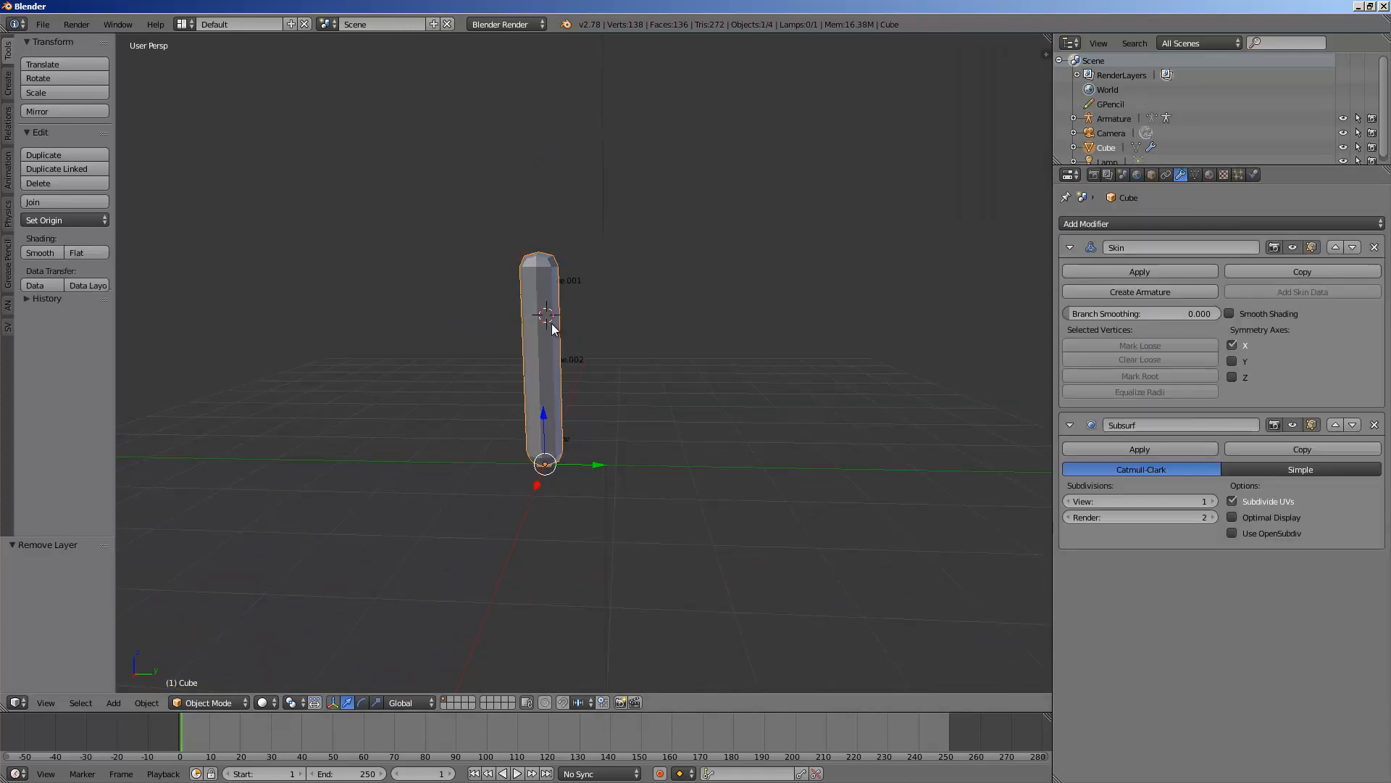
{"action": "scroll", "coordinate": [557, 324], "scroll_direction": "up", "scroll_amount": 2}
{"action": "key", "text": "z"}
{"action": "right_click", "coordinate": [521, 359]}
{"action": "middle_click_drag", "start_coordinate": [520, 359], "coordinate": [698, 344]}
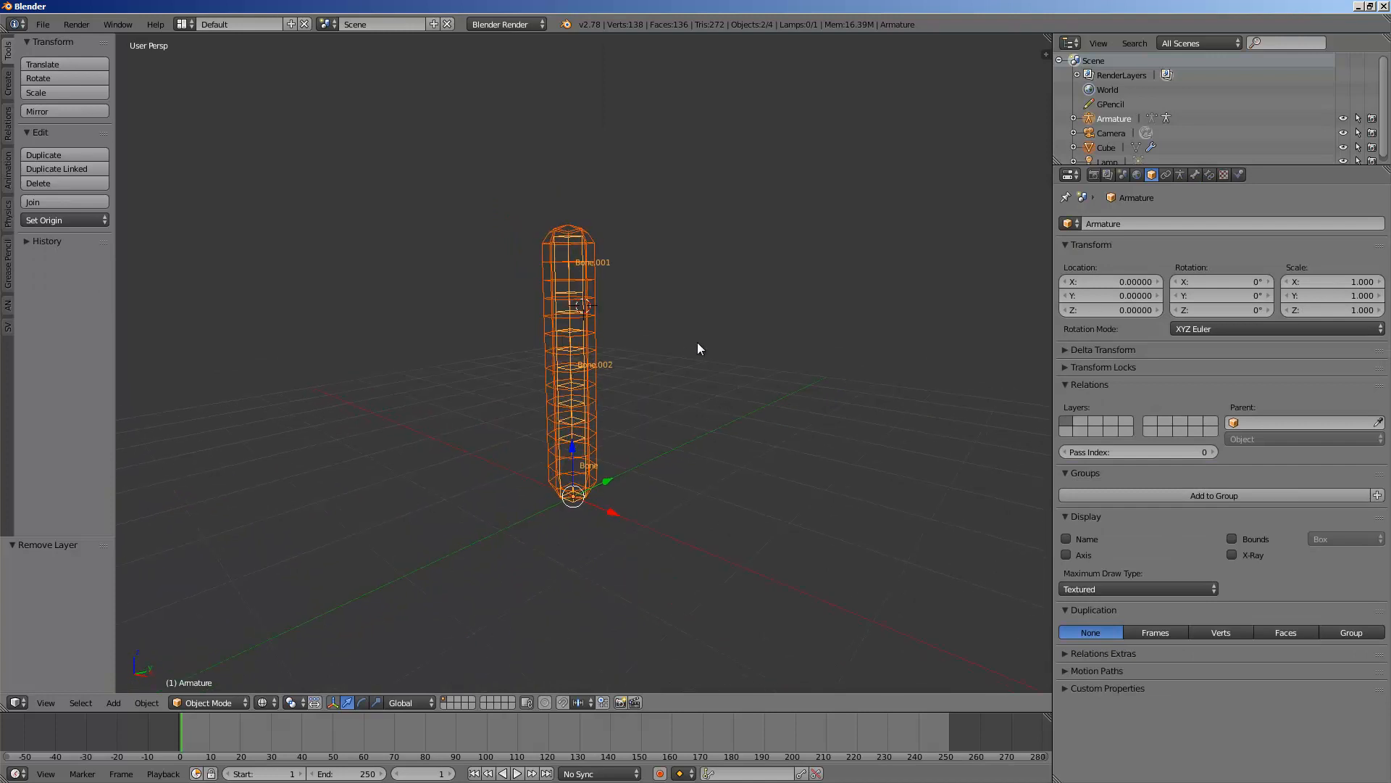
{"action": "key", "text": "ctrl+p"}
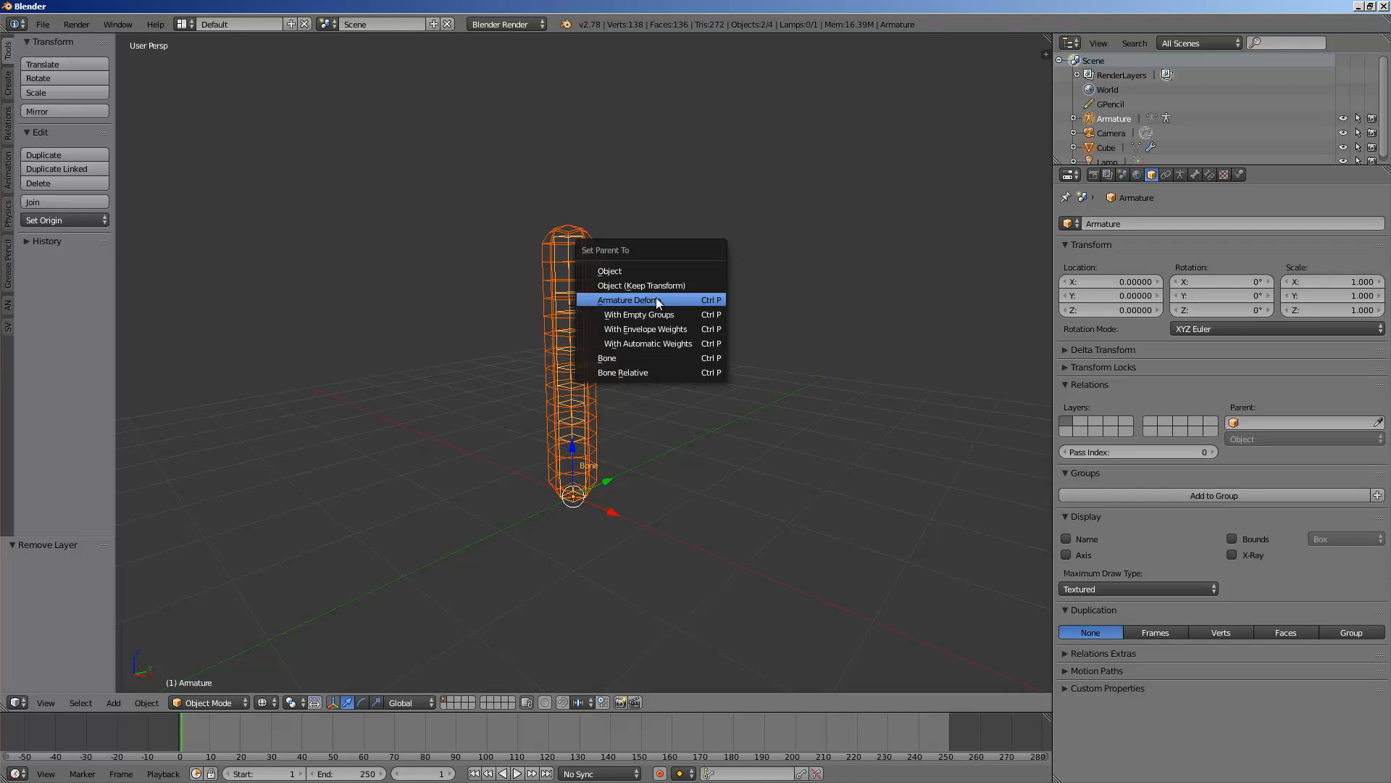
{"action": "left_click", "coordinate": [673, 344]}
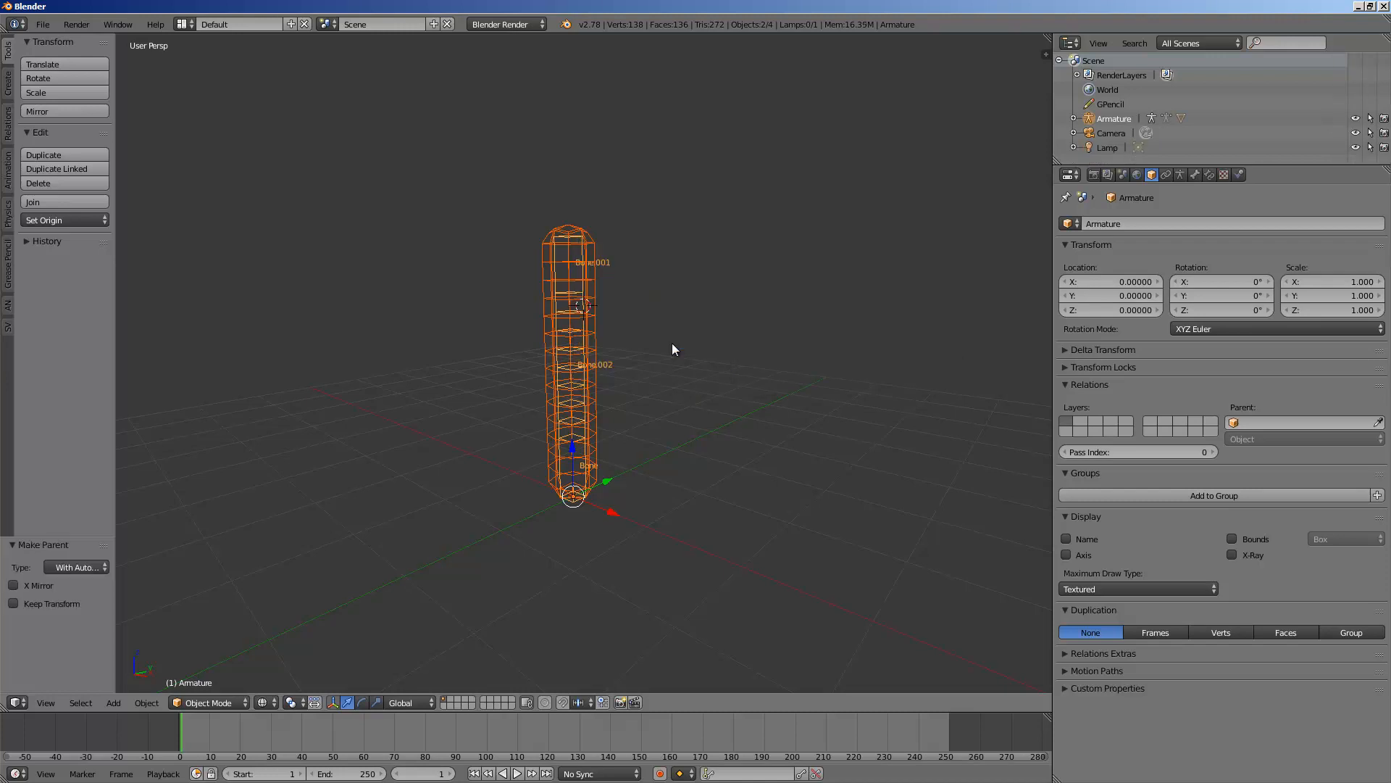
Select the parented cube mesh and try moving it, cancelling the move
{"action": "right_click", "coordinate": [584, 299]}
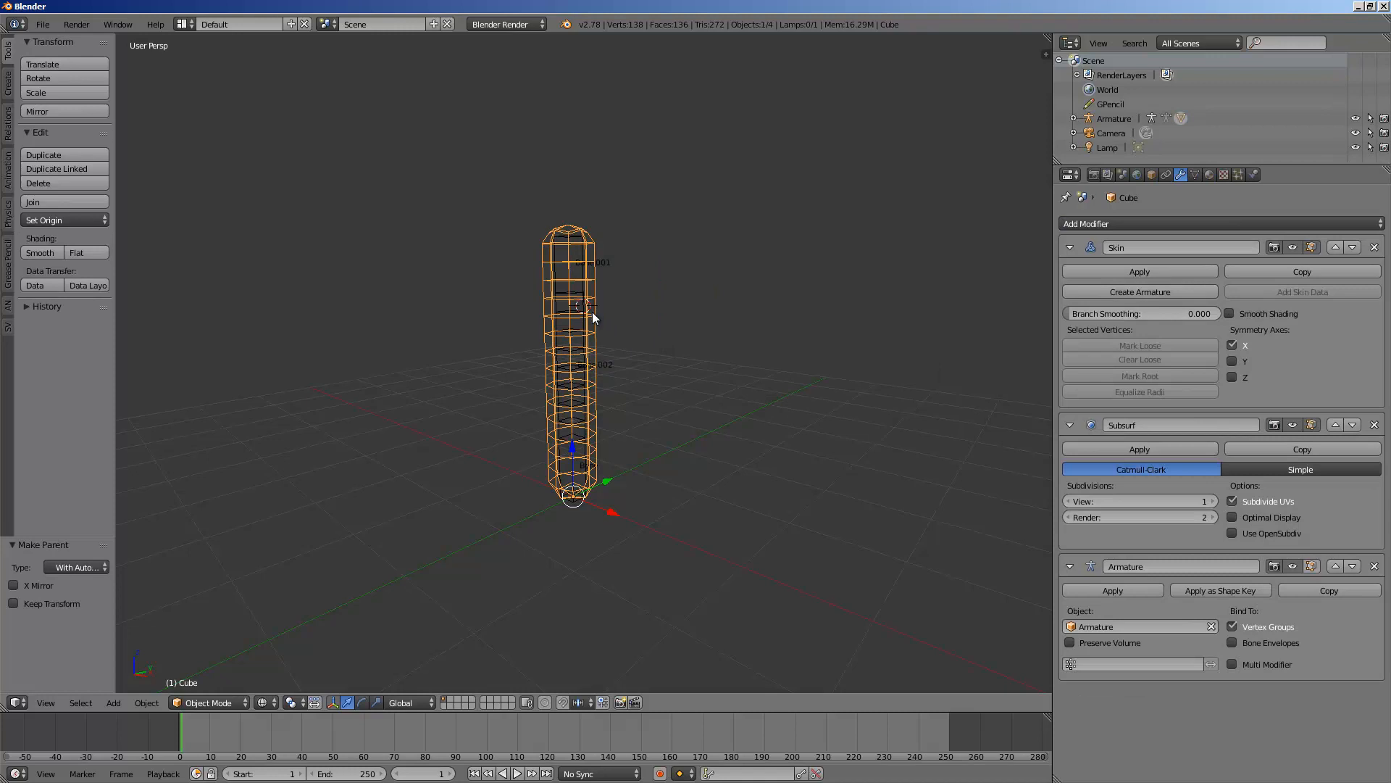
{"action": "right_click", "coordinate": [593, 312]}
{"action": "middle_click_drag", "start_coordinate": [585, 340], "coordinate": [593, 412], "text": "shift"}
{"action": "scroll", "coordinate": [592, 412], "scroll_direction": "up", "scroll_amount": 1}
{"action": "right_click", "coordinate": [581, 366]}
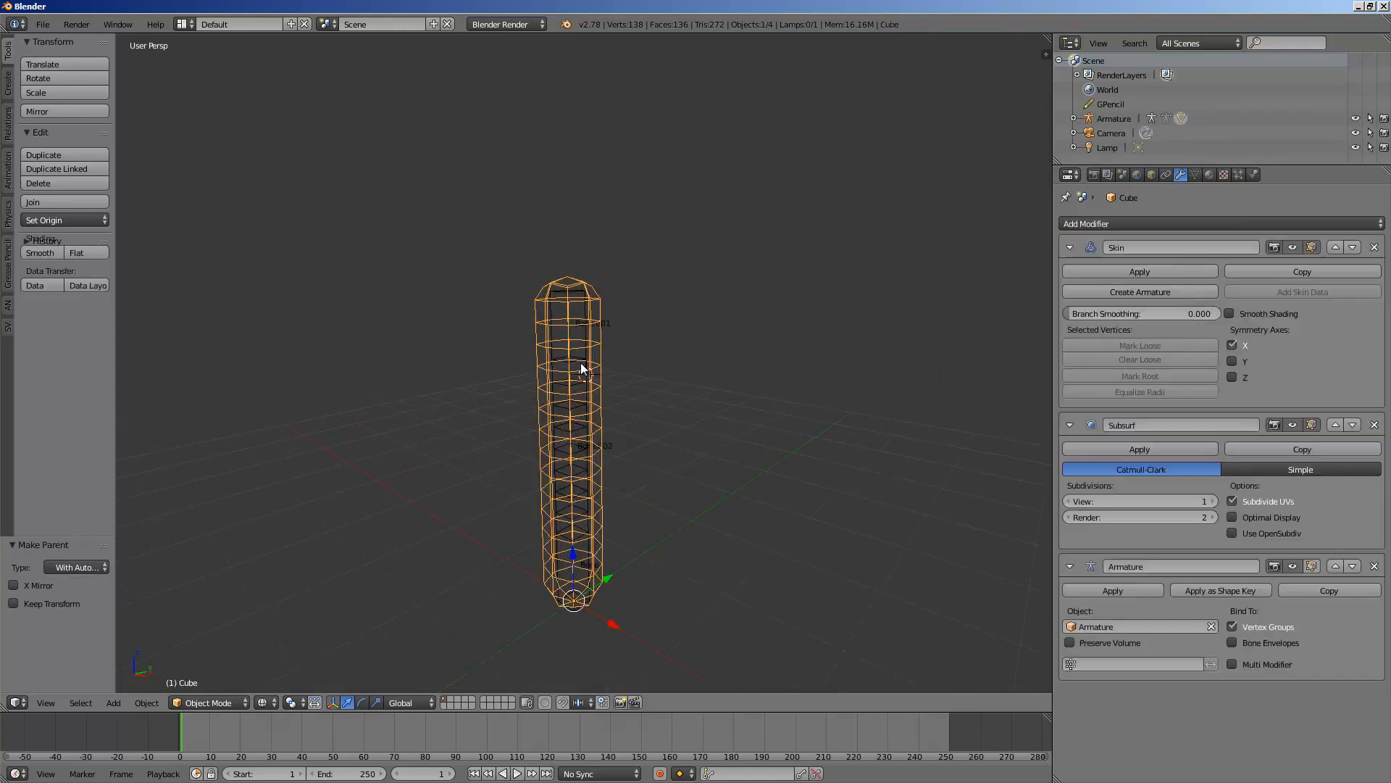
{"action": "key", "text": "g"}
{"action": "right_click", "coordinate": [607, 332]}
Select the armature, pick its top bone and switch to Pose Mode
{"action": "right_click", "coordinate": [581, 331]}
{"action": "middle_click_drag", "start_coordinate": [582, 330], "coordinate": [624, 323], "text": "shift"}
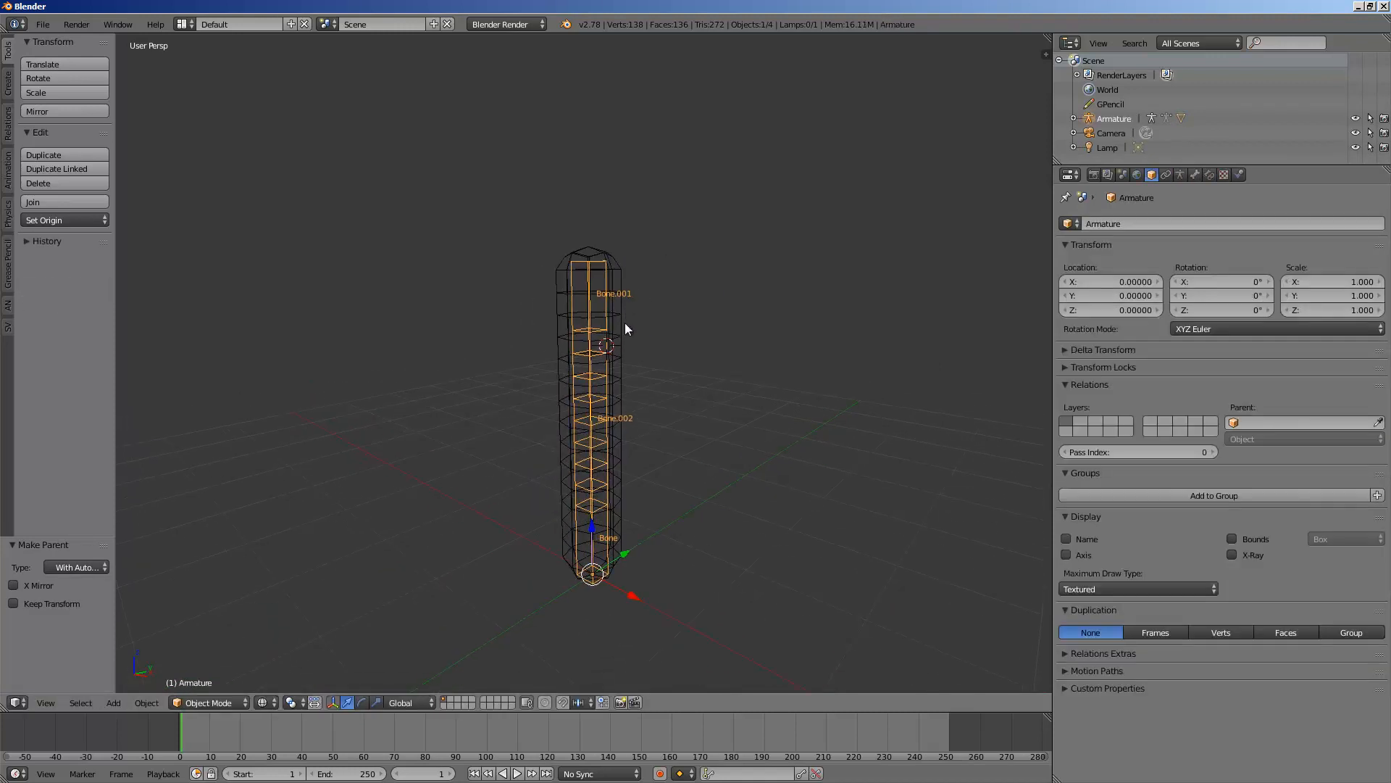
{"action": "key", "text": "Tab"}
{"action": "right_click", "coordinate": [609, 319]}
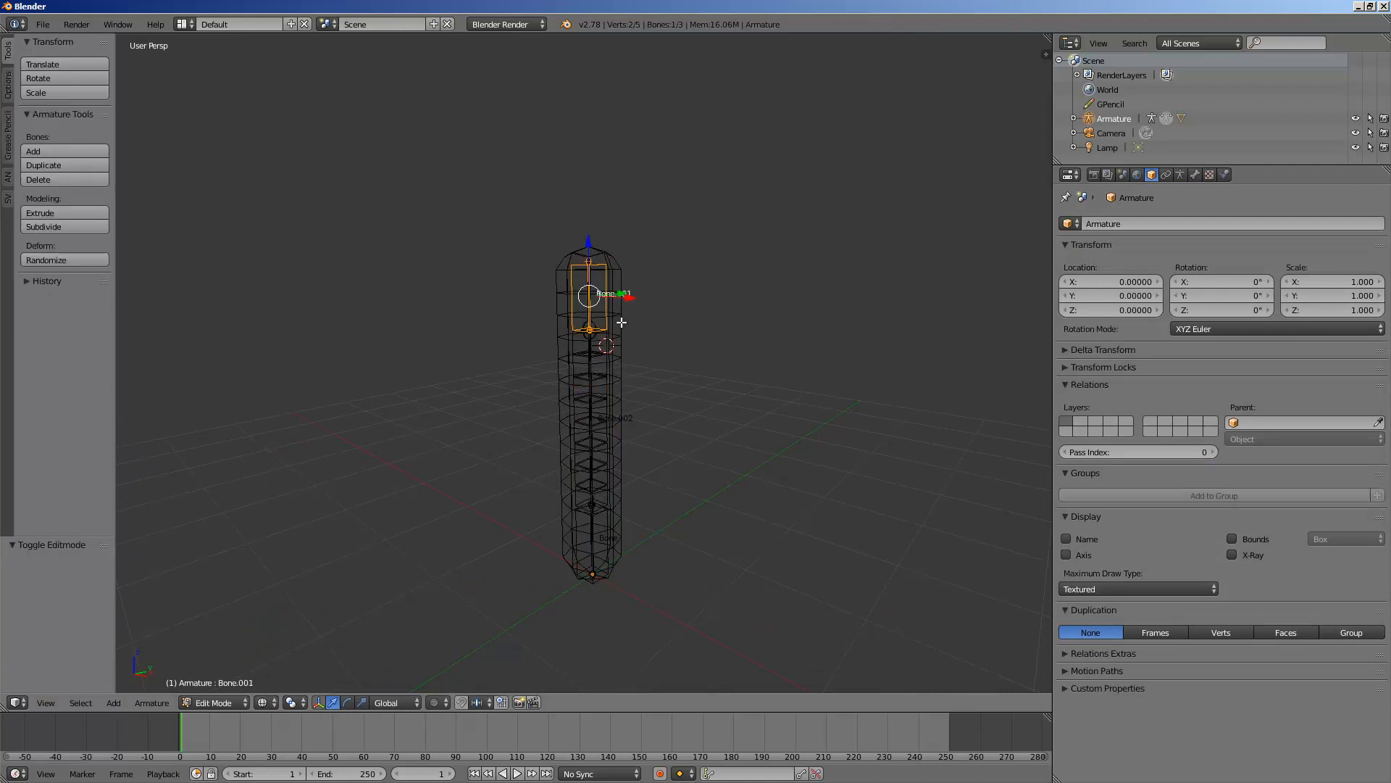
{"action": "key", "text": "g"}
{"action": "right_click", "coordinate": [656, 345]}
{"action": "left_click", "coordinate": [219, 703]}
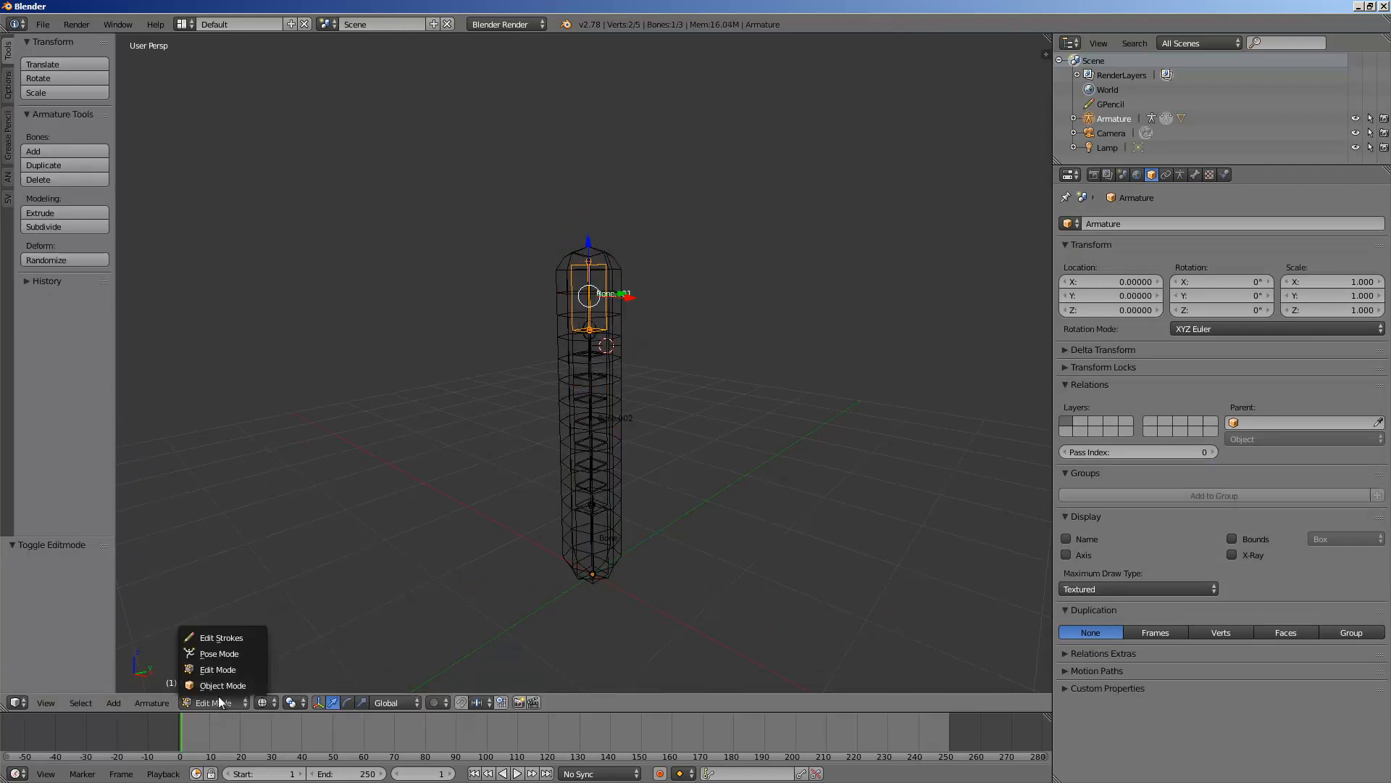
{"action": "left_click", "coordinate": [232, 654]}
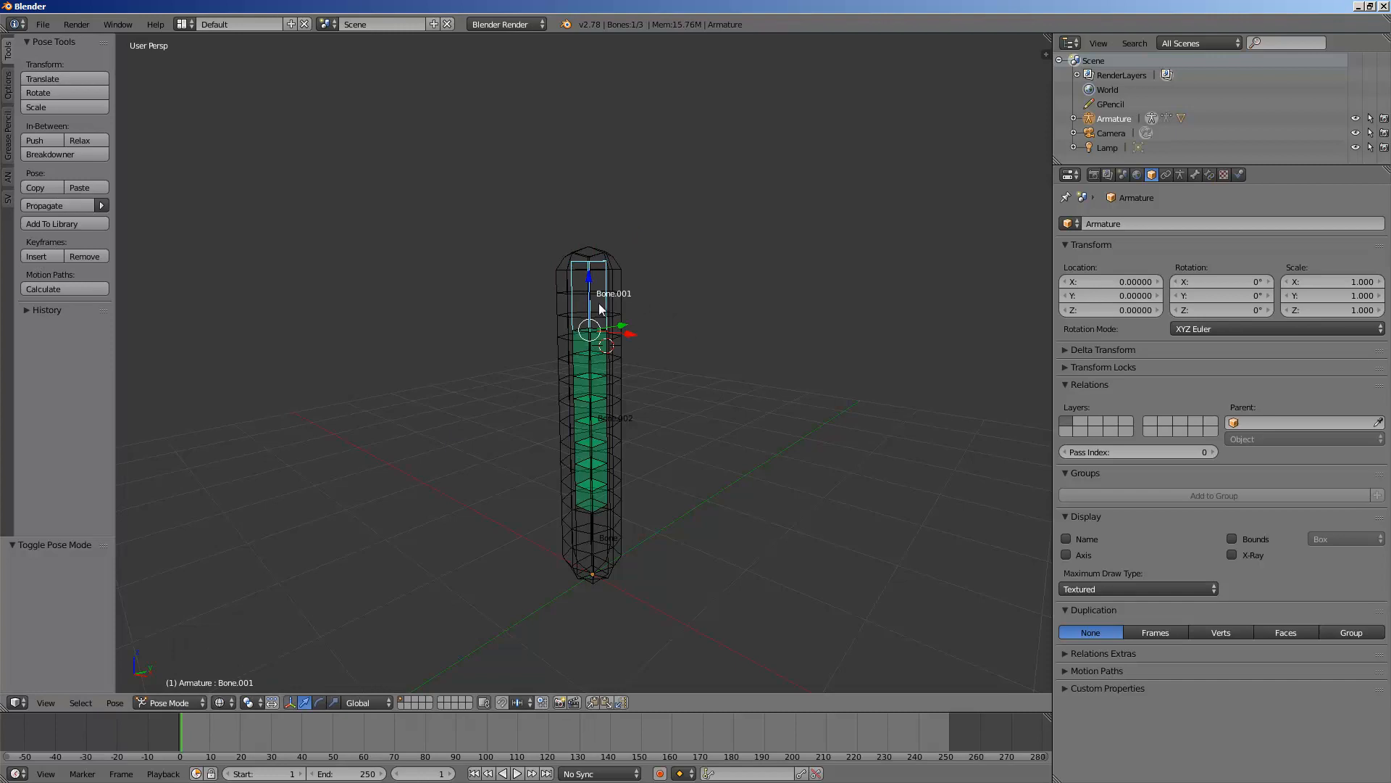
Return to solid shading and test the mesh deformation by moving the top bone several times, cancelling each move
{"action": "key", "text": "g"}
{"action": "right_click", "coordinate": [632, 310]}
{"action": "middle_click_drag", "start_coordinate": [620, 312], "coordinate": [642, 307]}
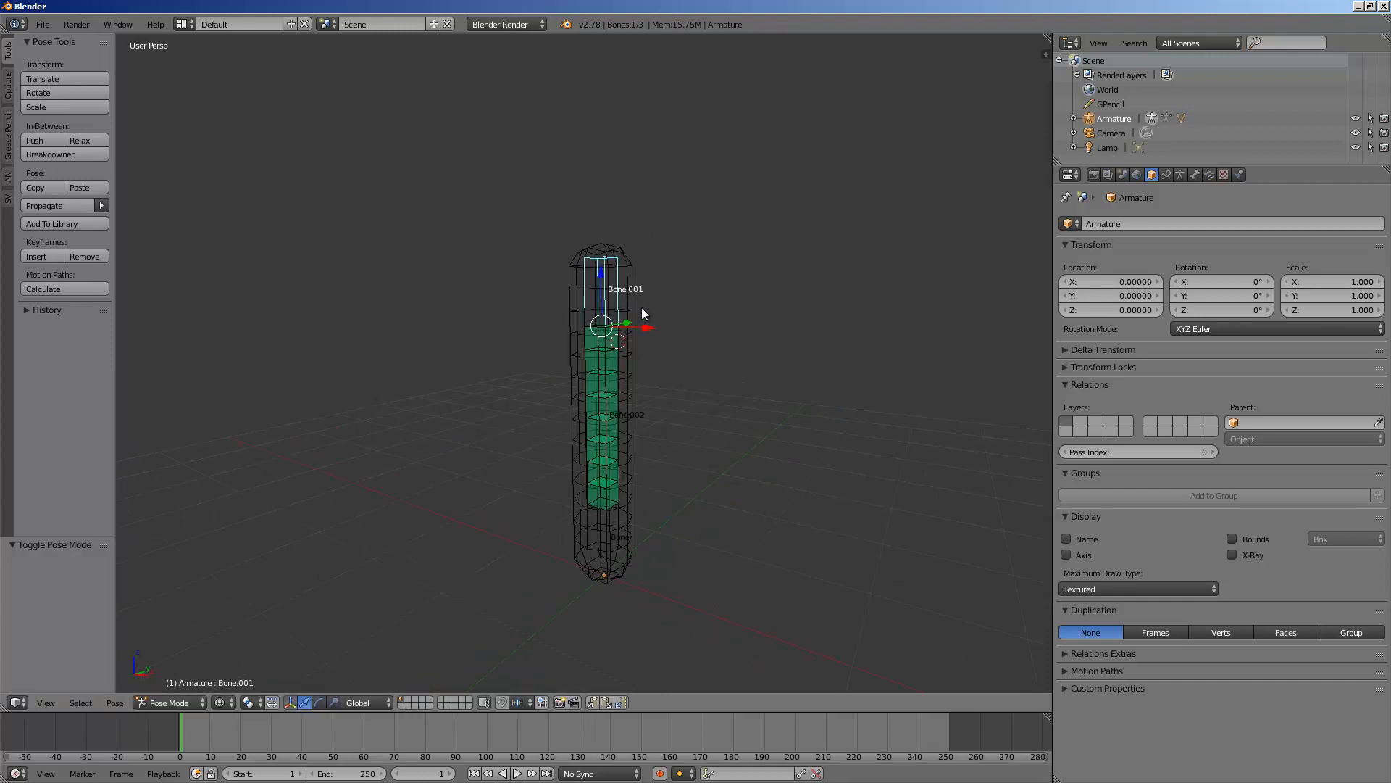
{"action": "key", "text": "z"}
{"action": "key", "text": "g"}
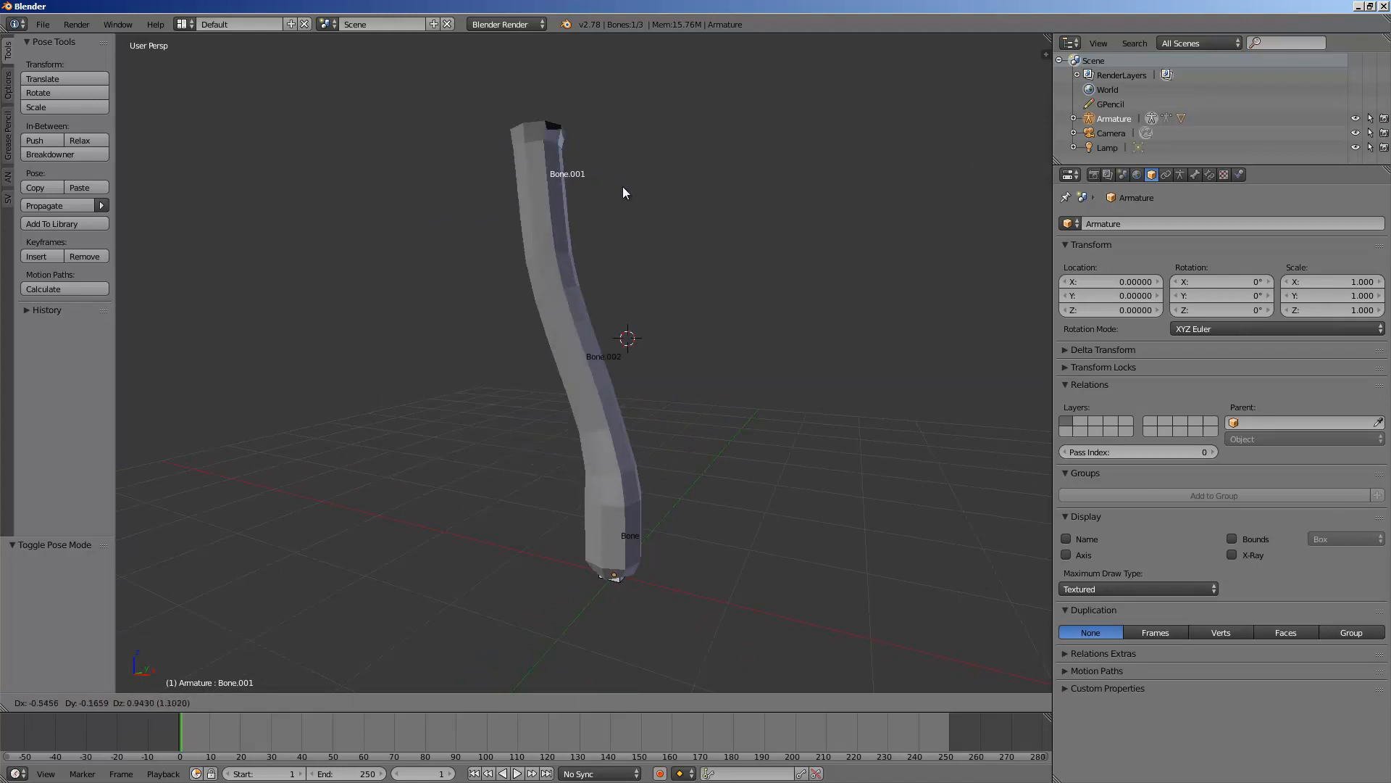
{"action": "right_click", "coordinate": [684, 400]}
{"action": "scroll", "coordinate": [684, 404], "scroll_direction": "down", "scroll_amount": 3}
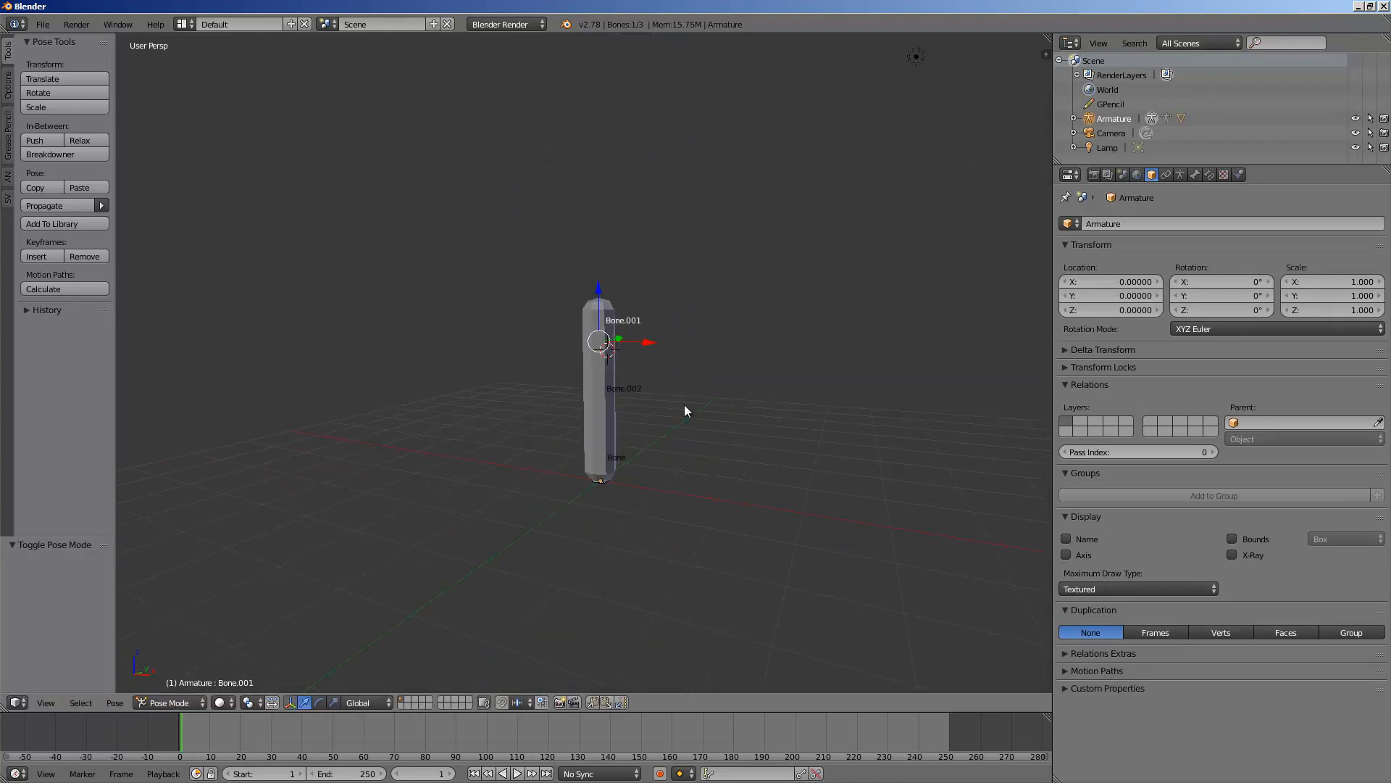
{"action": "key", "text": "g"}
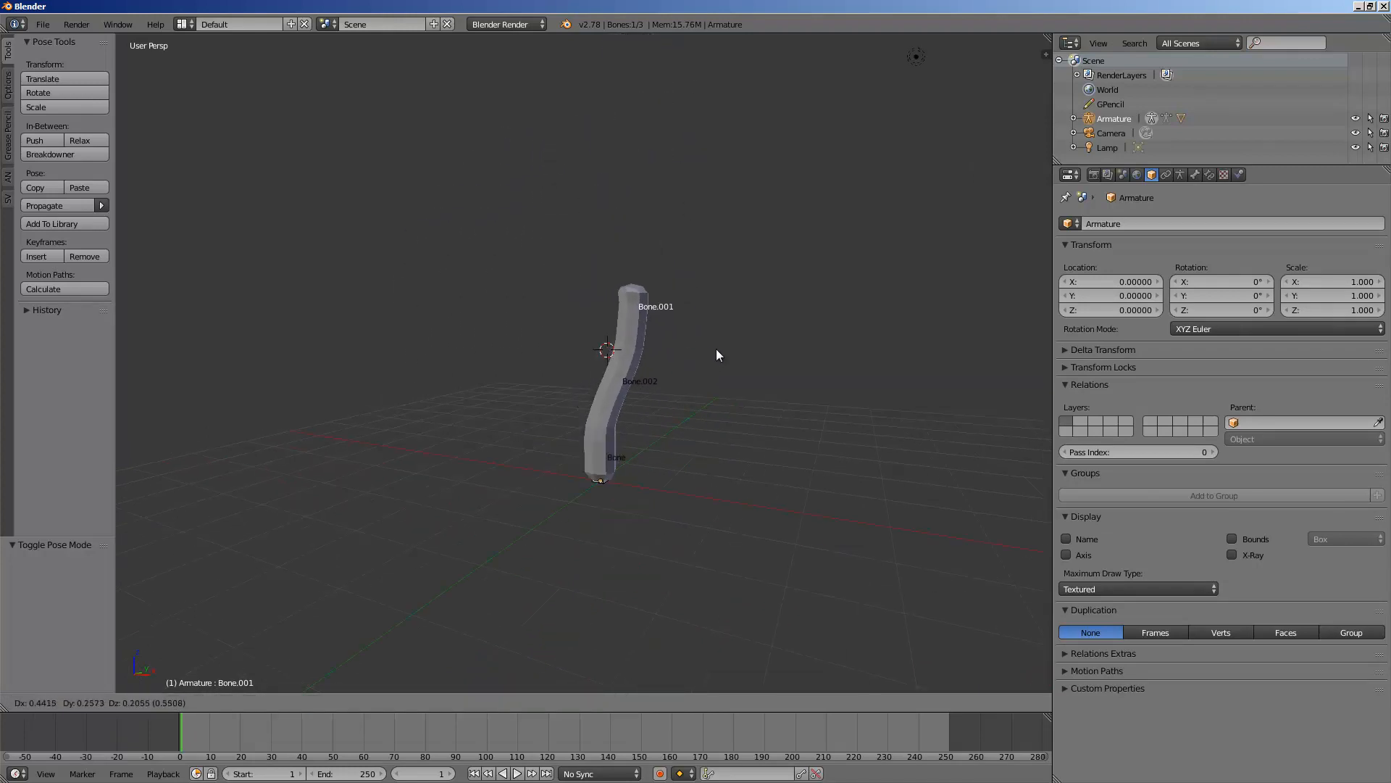
{"action": "right_click", "coordinate": [694, 337]}
{"action": "scroll", "coordinate": [657, 316], "scroll_direction": "up", "scroll_amount": 2}
{"action": "key", "text": "g"}
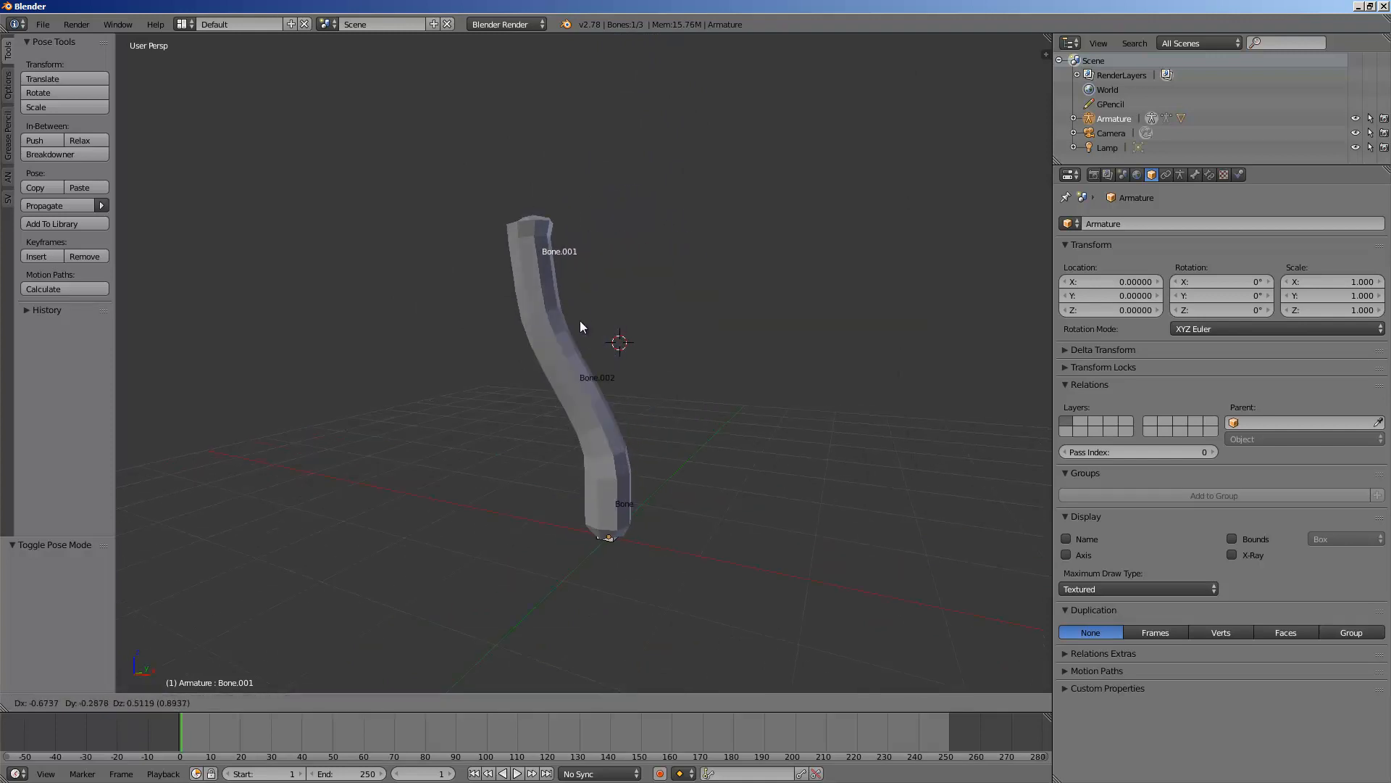
{"action": "right_click", "coordinate": [680, 326]}
Play the animation briefly, stop it and scrub the timeline to frame 33
{"action": "key", "text": "alt+a"}
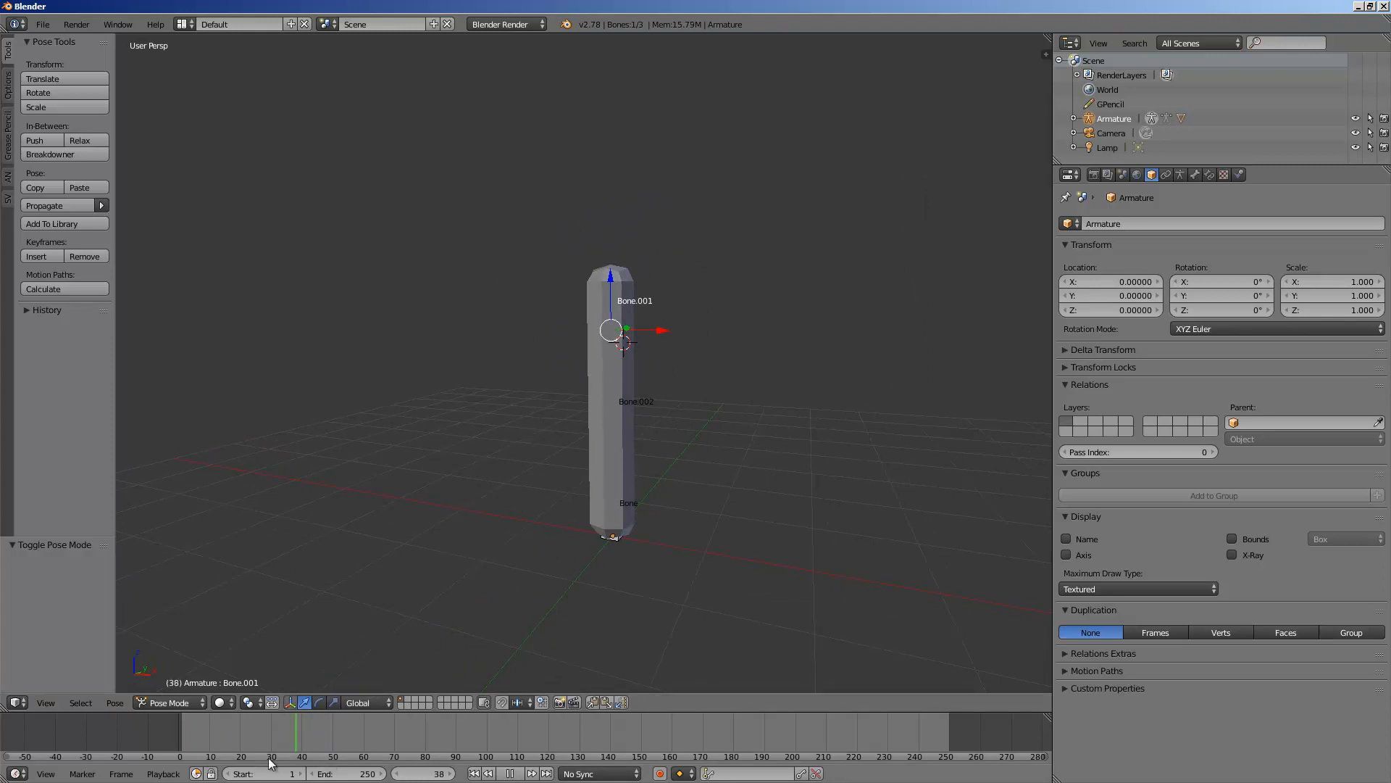
{"action": "key", "text": "Escape"}
{"action": "left_click_drag", "start_coordinate": [212, 748], "coordinate": [281, 741]}
Move the top bone by about -0.44 in X, -0.03 in Y and 1.13 in Z to stretch and bend the mesh
{"action": "middle_click_drag", "start_coordinate": [645, 411], "coordinate": [655, 407]}
{"action": "key", "text": "g"}
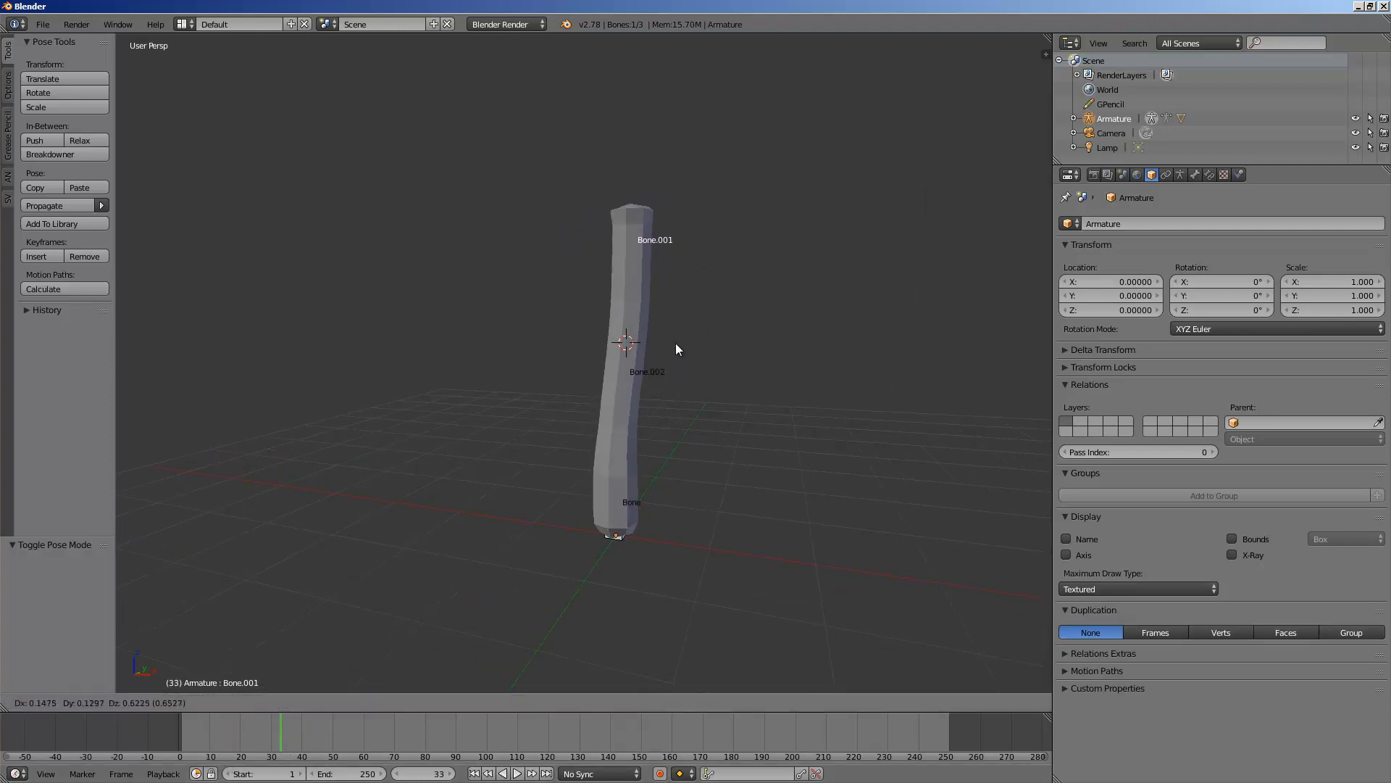
{"action": "left_click", "coordinate": [616, 300]}
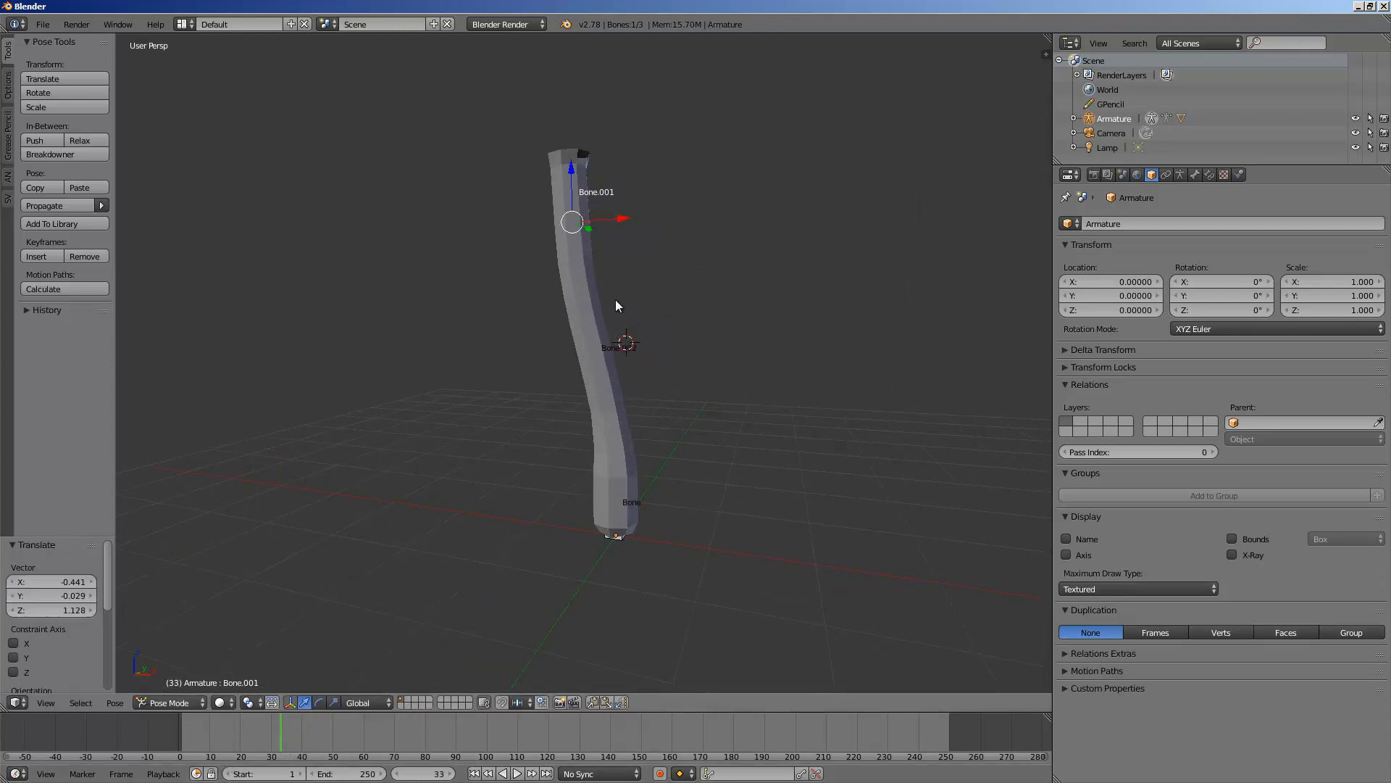
Select the deformed cube mesh and switch the viewport to wireframe display
{"action": "right_click", "coordinate": [598, 290]}
{"action": "middle_click_drag", "start_coordinate": [600, 290], "coordinate": [638, 372], "text": "shift"}
{"action": "left_click", "coordinate": [631, 375]}
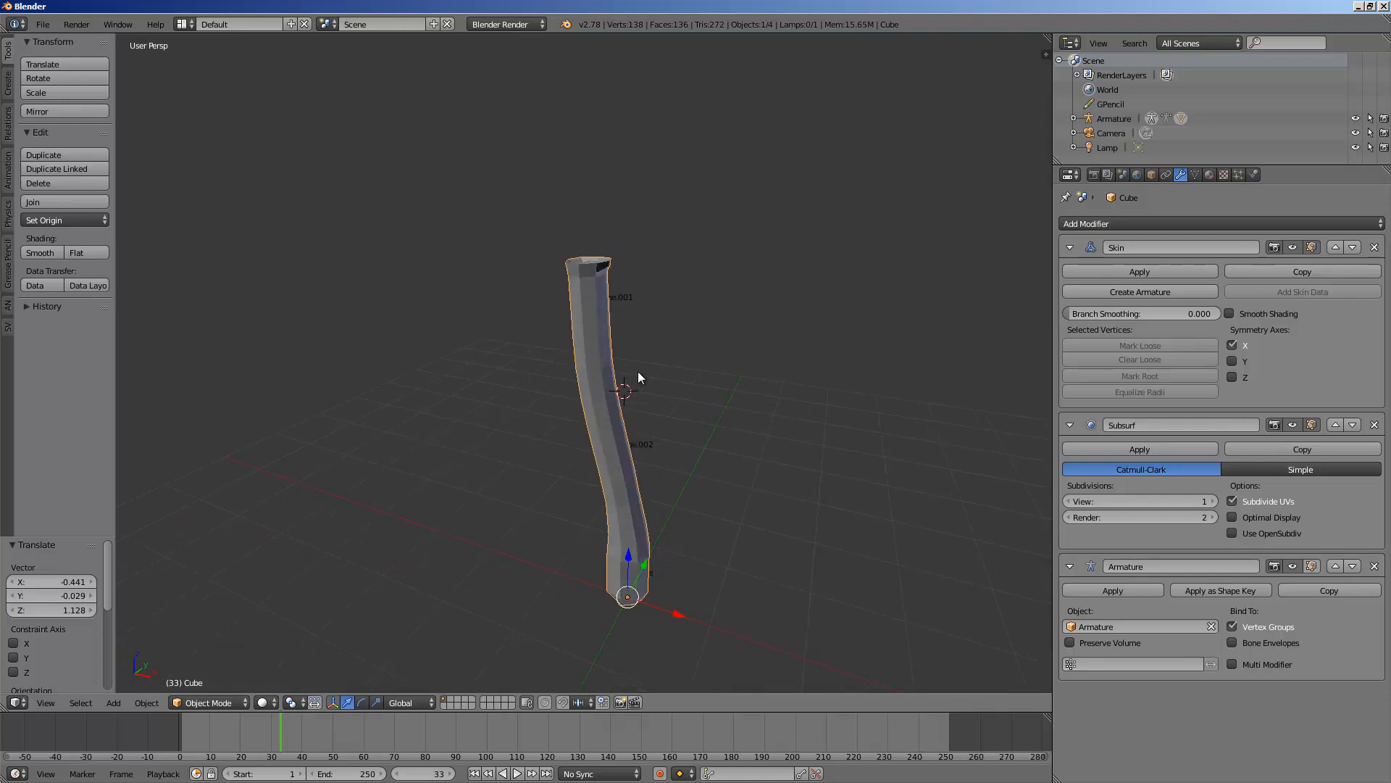
{"action": "key", "text": "z"}
{"action": "key", "text": "z"}
{"action": "key", "text": "z"}
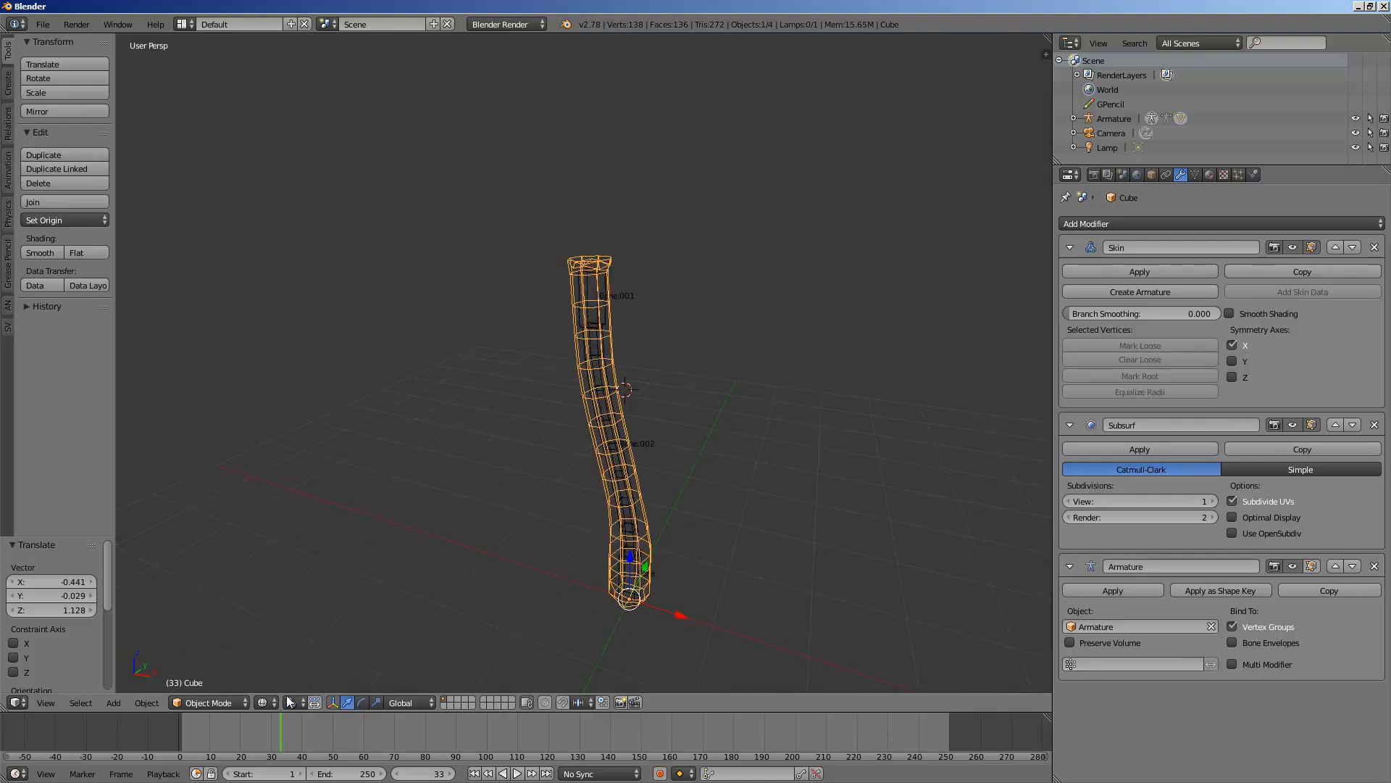
Set the current frame to 24 and reselect the armature's top bone
{"action": "left_click", "coordinate": [247, 725]}
{"action": "key", "text": "alt+a"}
{"action": "left_click_drag", "start_coordinate": [243, 720], "coordinate": [252, 717]}
{"action": "right_click", "coordinate": [604, 312]}
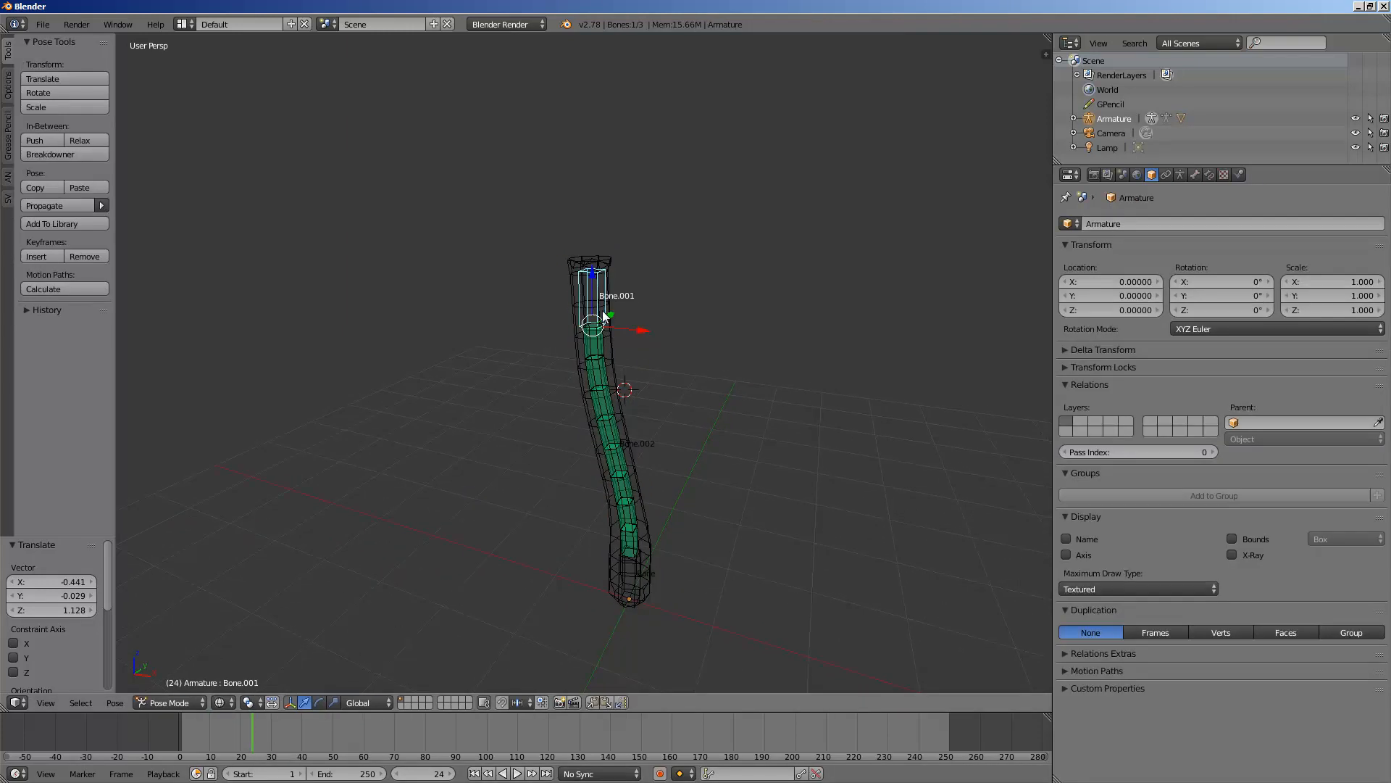
Lower Bone.001 and insert a LocRotScale keyframe for it at frame 25
{"action": "key", "text": "g"}
{"action": "left_click", "coordinate": [667, 419]}
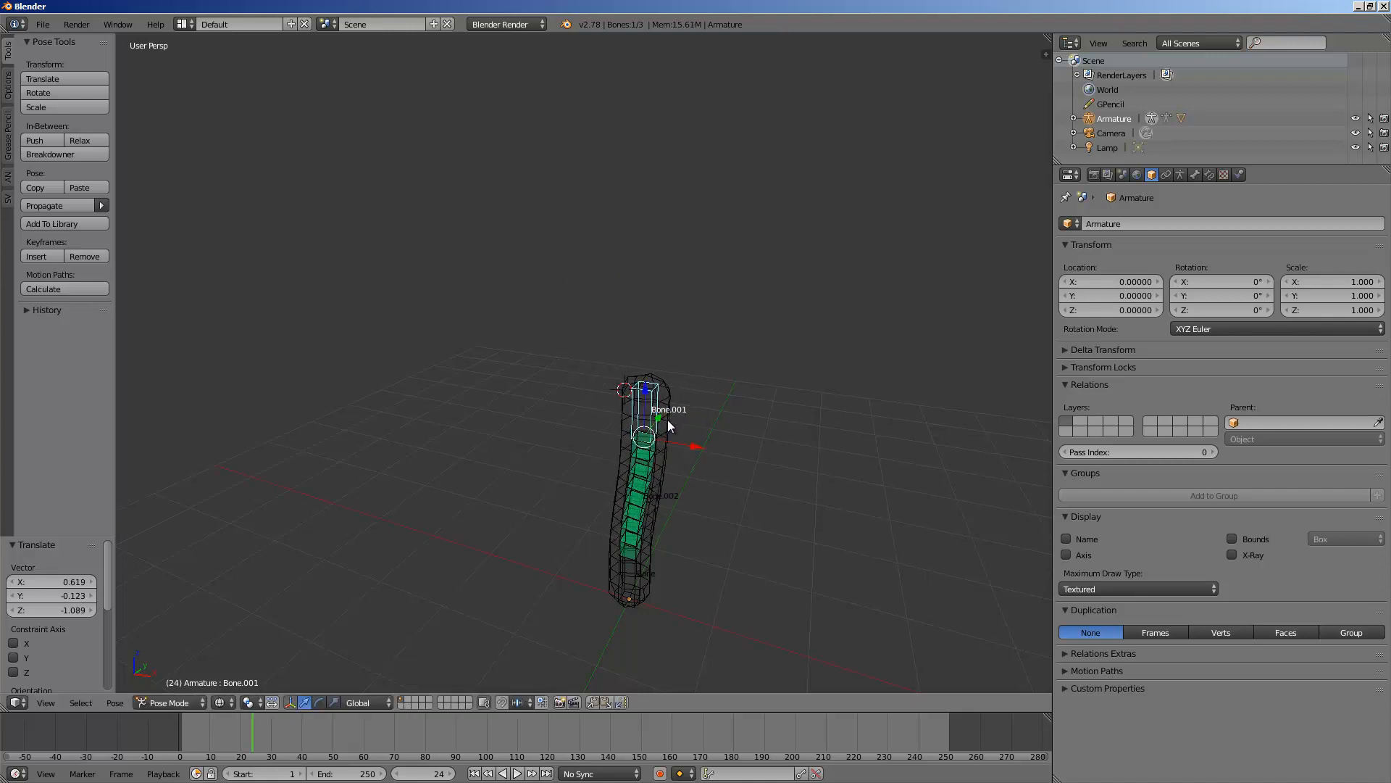
{"action": "left_click", "coordinate": [258, 733]}
{"action": "key", "text": "i"}
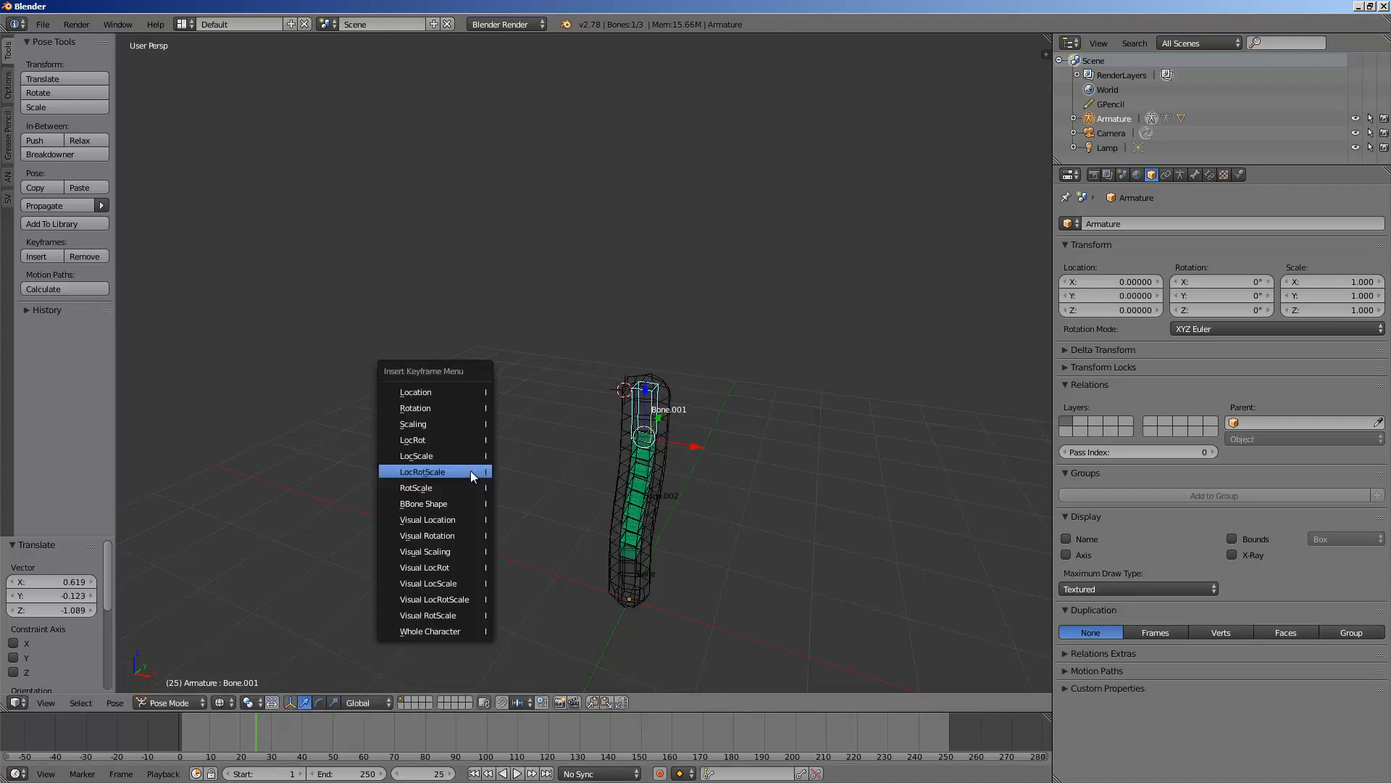
Raise Bone.001 sideways to stretch the tube at frame 48, insert a keyframe, and scrub back through the animation
{"action": "left_click", "coordinate": [328, 731]}
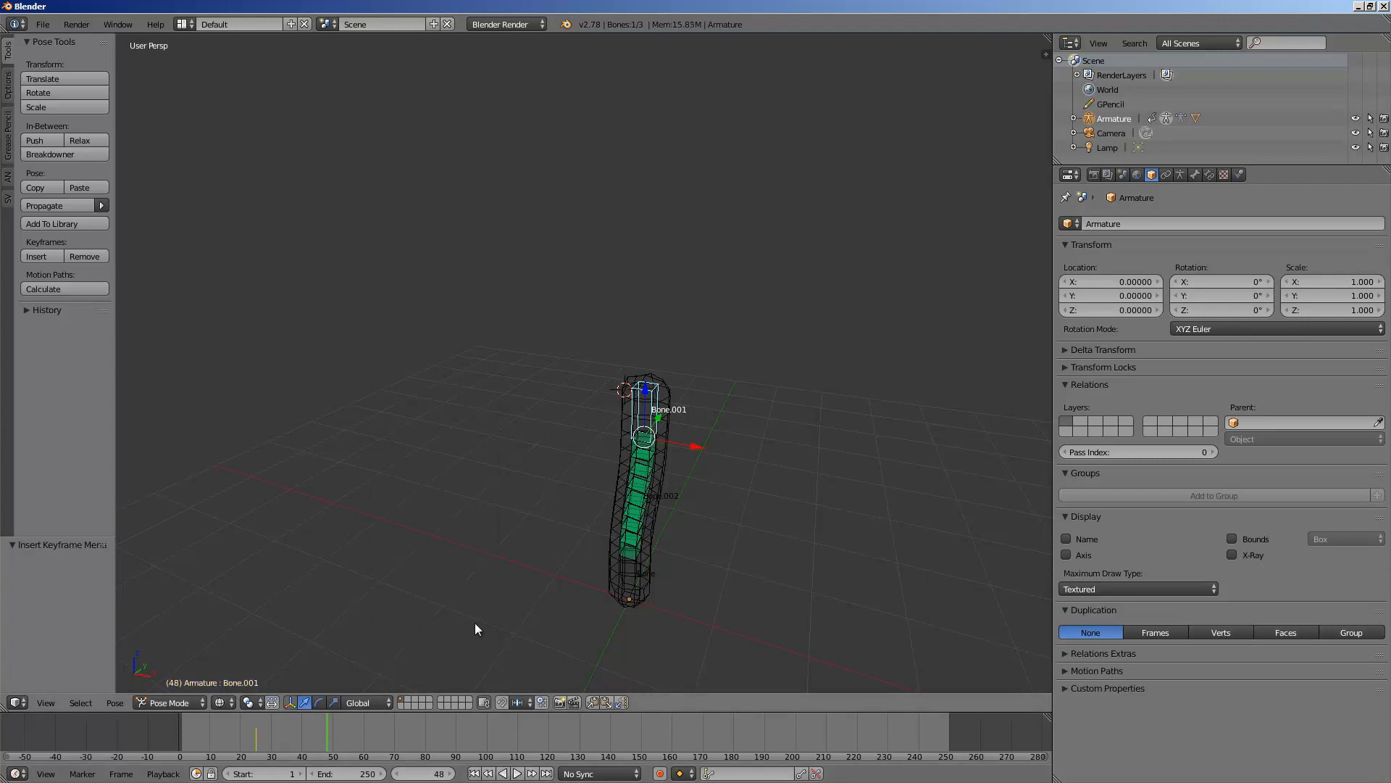
{"action": "key", "text": "g"}
{"action": "left_click", "coordinate": [740, 302]}
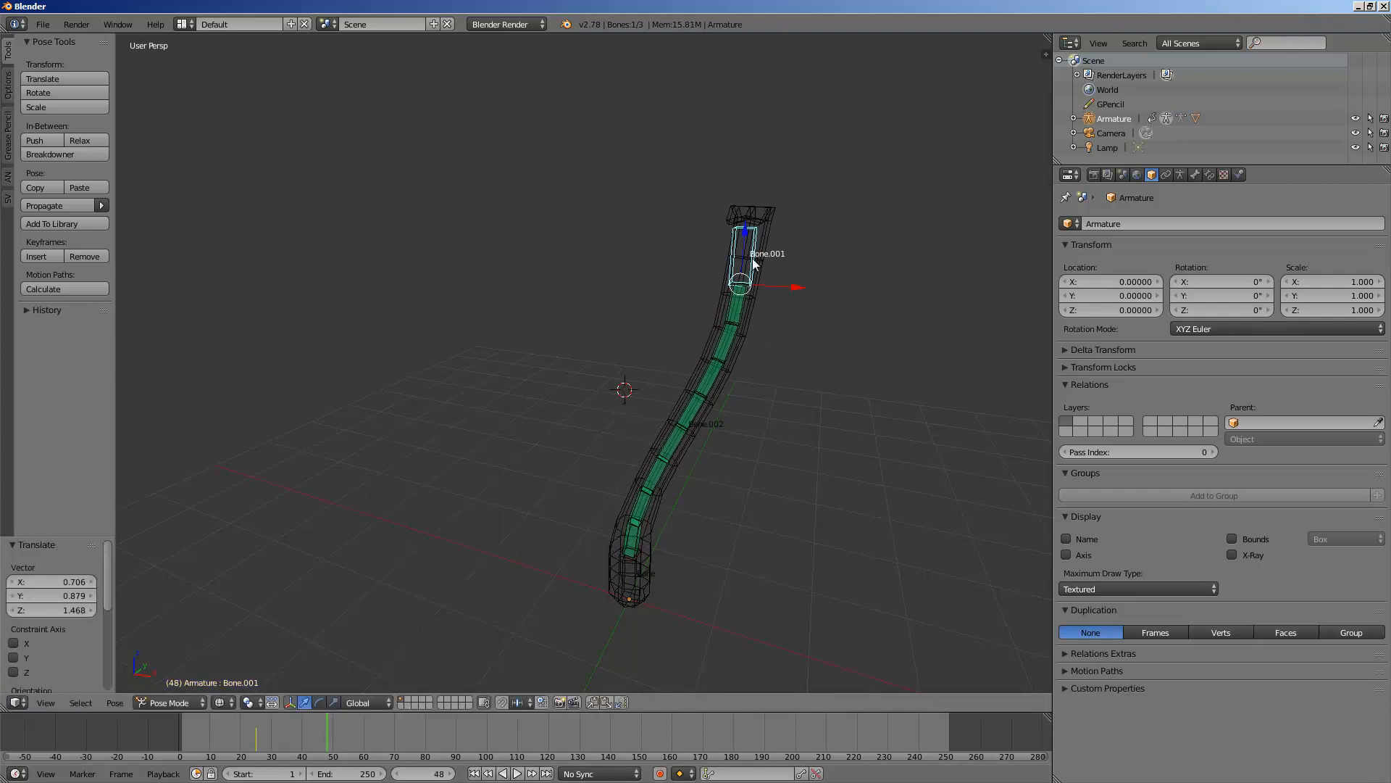
{"action": "key", "text": "i"}
{"action": "left_click", "coordinate": [752, 258]}
{"action": "left_click_drag", "start_coordinate": [367, 719], "coordinate": [275, 728]}
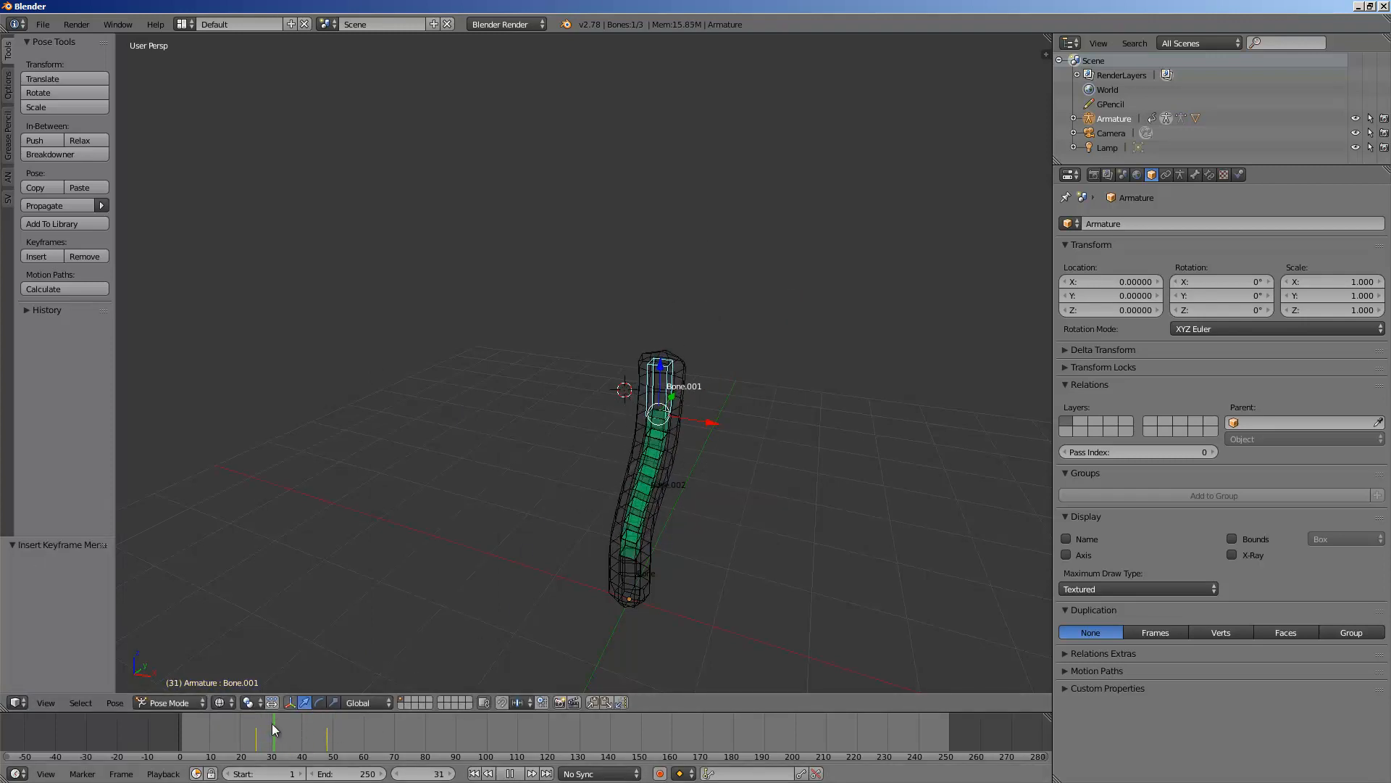
{"action": "key", "text": "Escape"}
Select the tube mesh and switch it to Weight Paint mode
{"action": "right_click", "coordinate": [666, 399]}
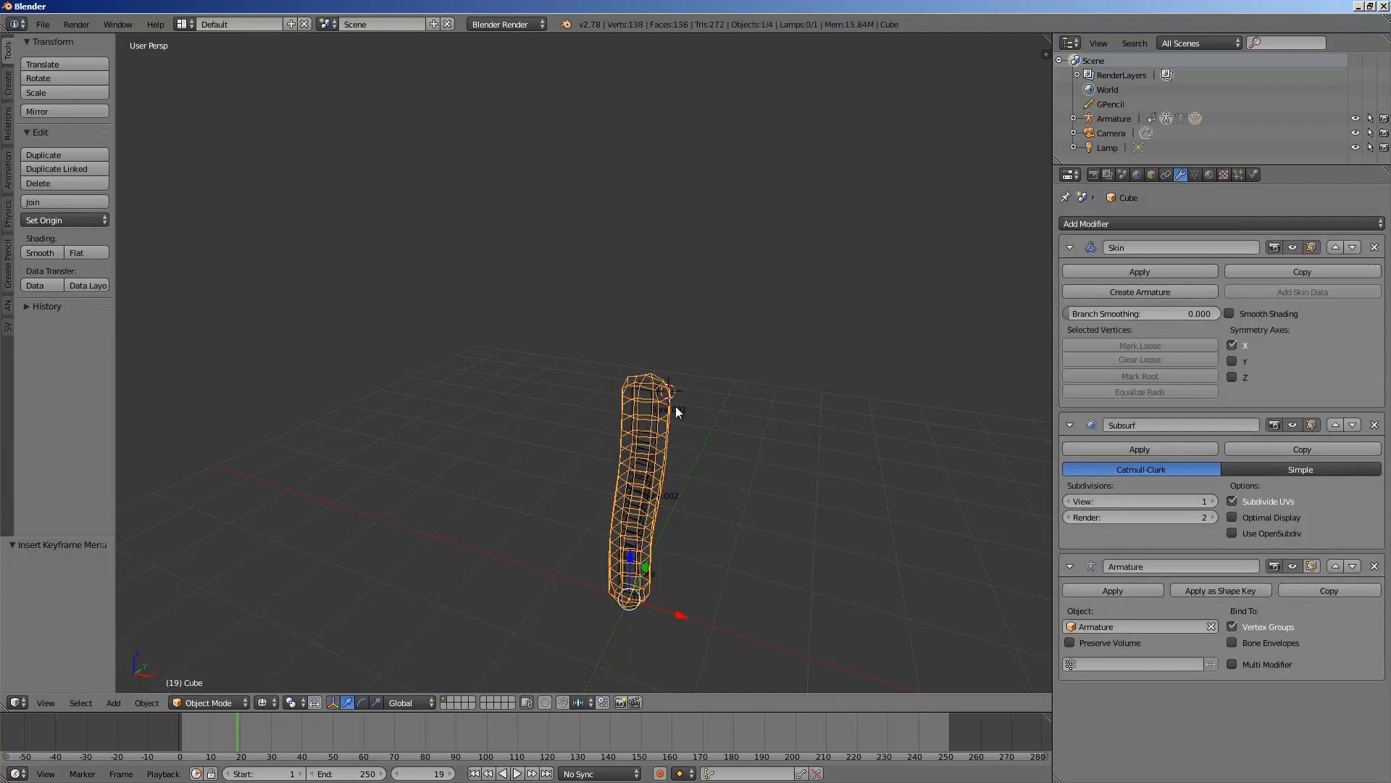
{"action": "left_click", "coordinate": [214, 702]}
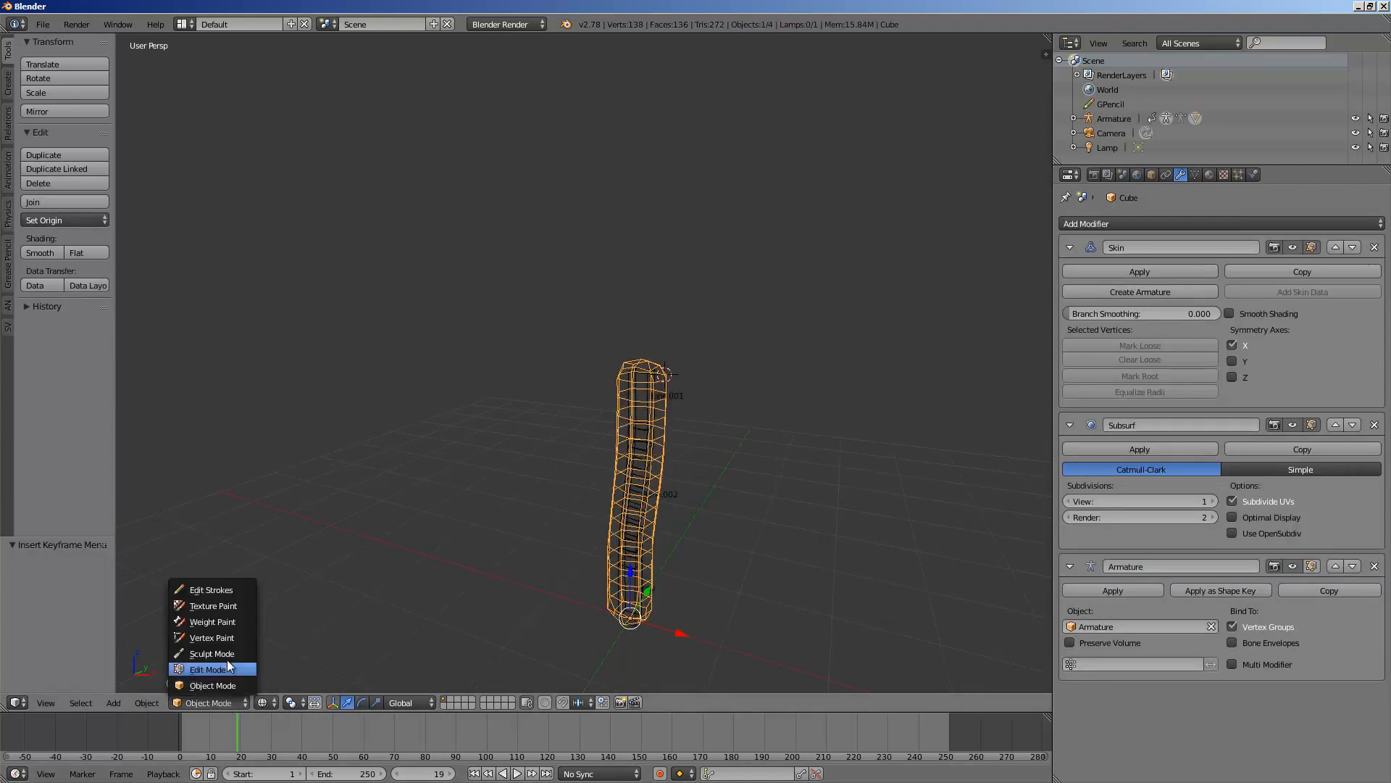
{"action": "left_click", "coordinate": [228, 621]}
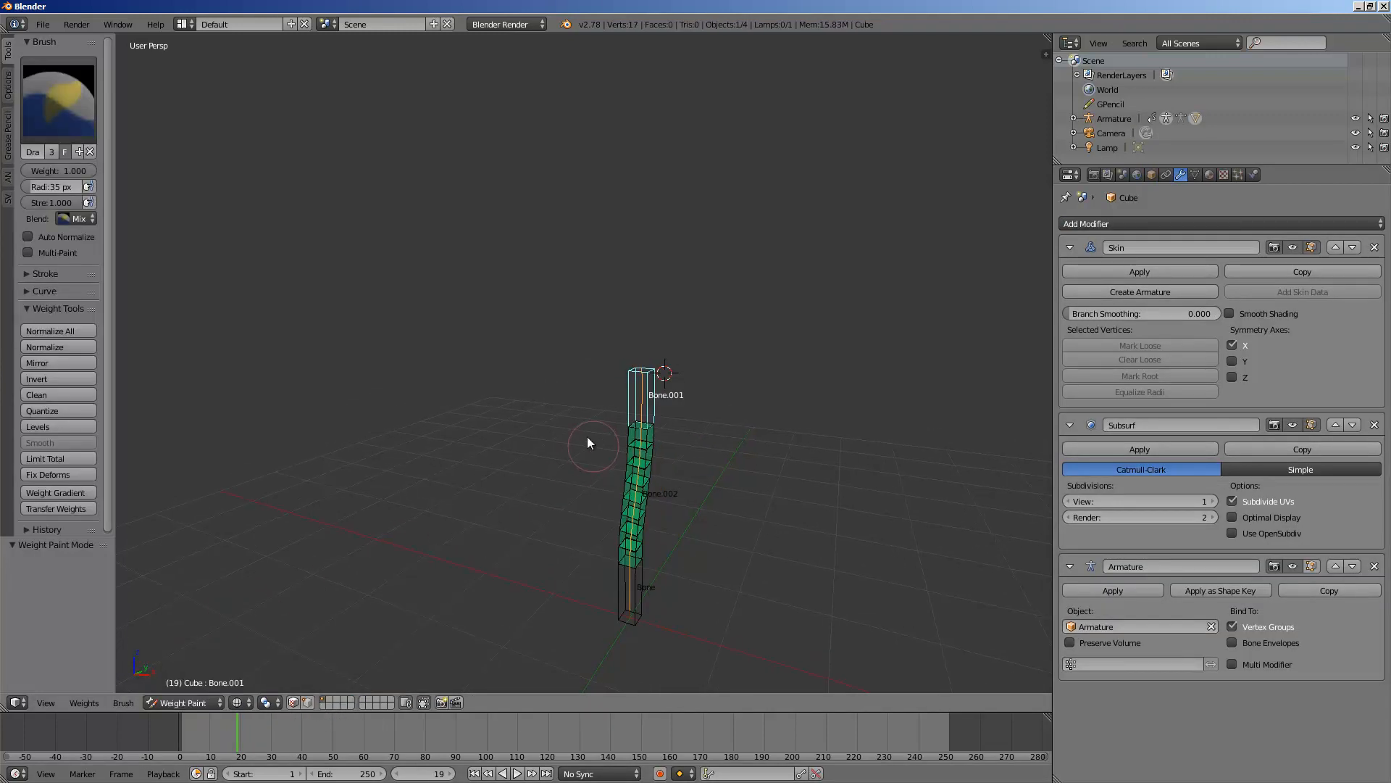
{"action": "mouse_move", "coordinate": [587, 444]}
{"action": "middle_mouse_down"}
{"action": "mouse_move", "coordinate": [599, 425]}
{"action": "mouse_move", "coordinate": [585, 410]}
{"action": "mouse_move", "coordinate": [577, 440]}
{"action": "middle_mouse_up"}
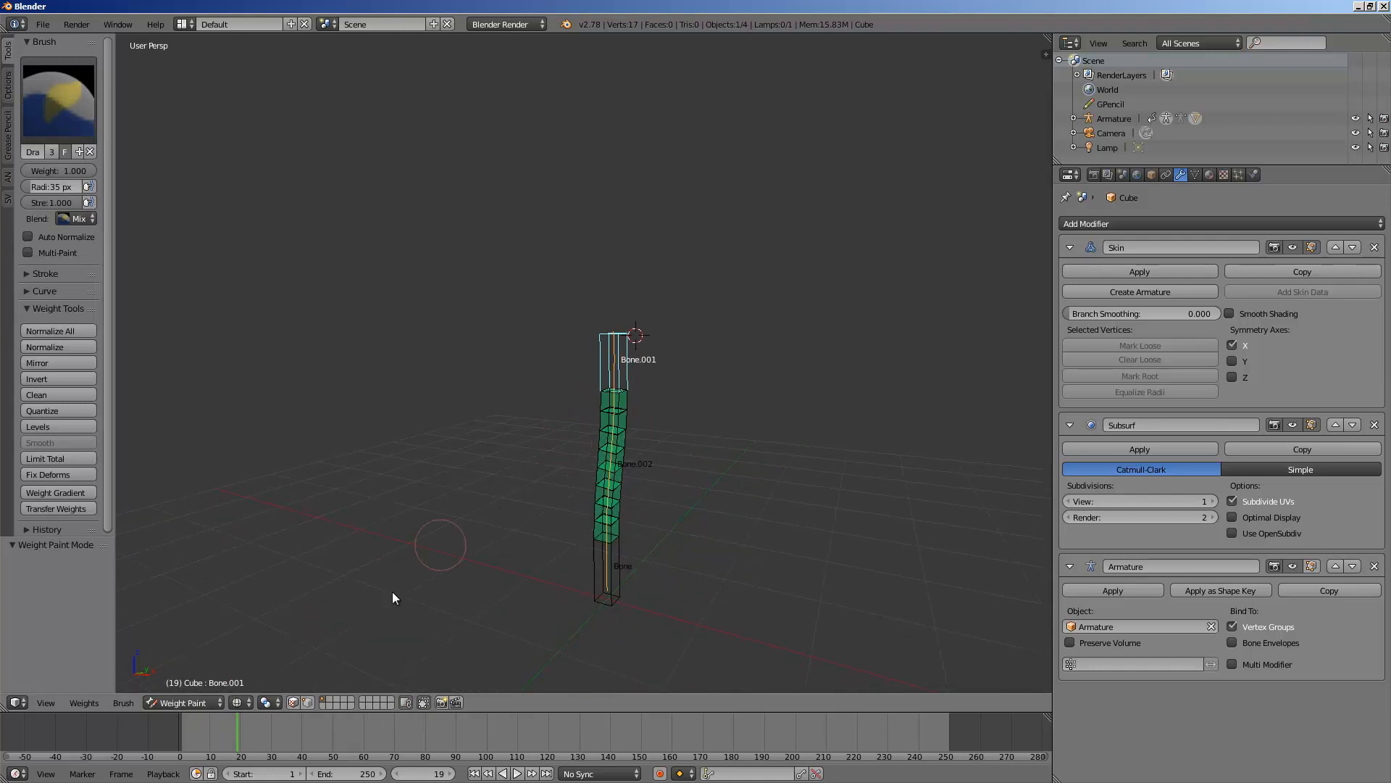
Put the tube mesh in Edit Mode and move its Armature modifier to the top of the stack, above Skin and Subsurf
{"action": "key", "text": "Tab"}
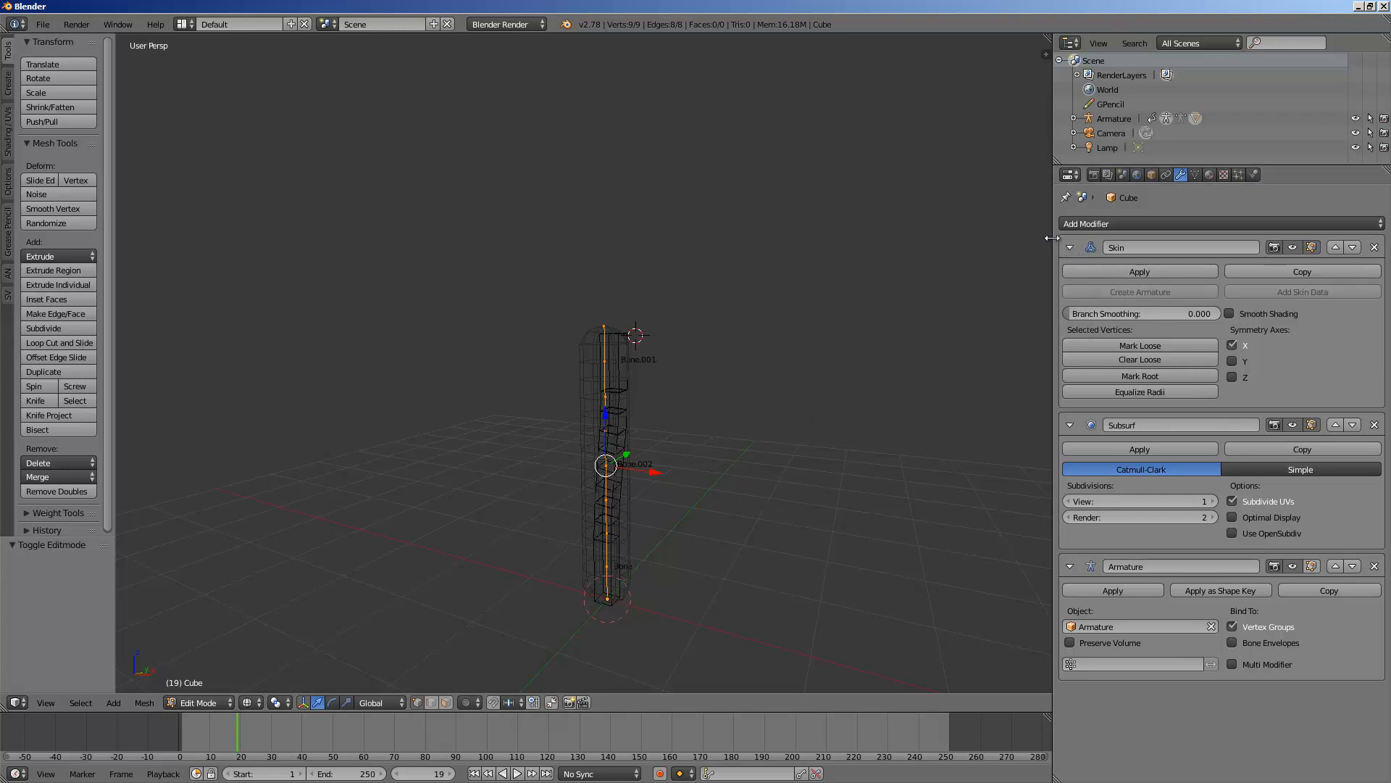
{"action": "left_click_drag", "start_coordinate": [1054, 238], "coordinate": [969, 239]}
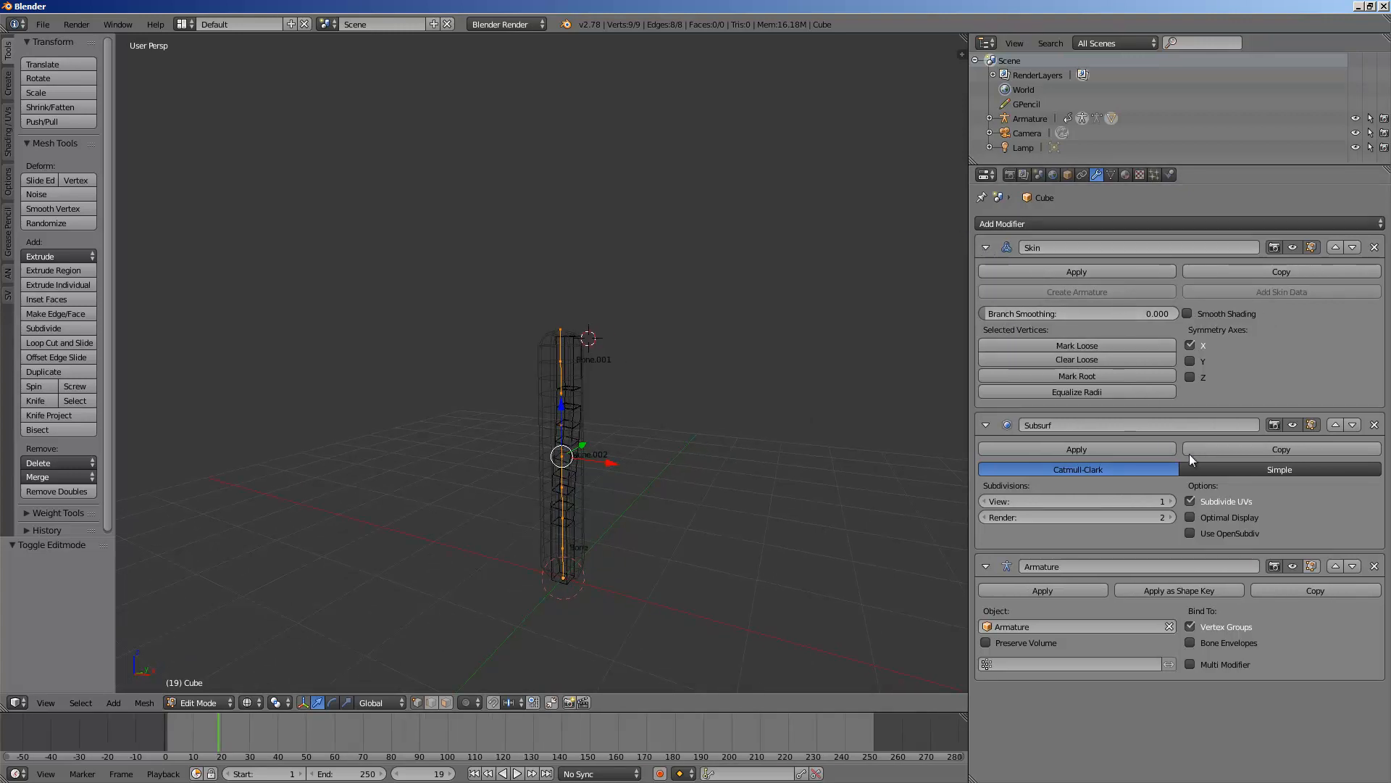
{"action": "left_click", "coordinate": [1335, 566]}
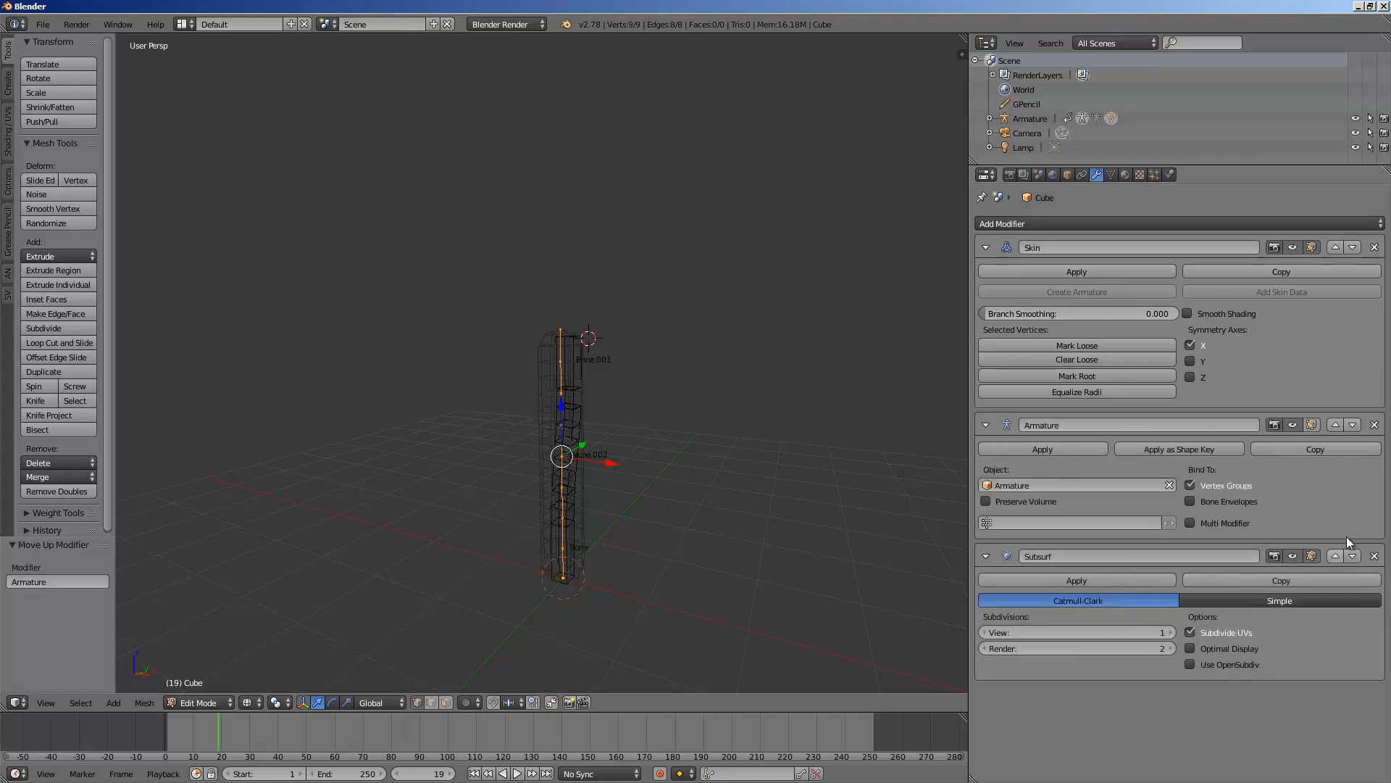
{"action": "left_click", "coordinate": [1335, 425]}
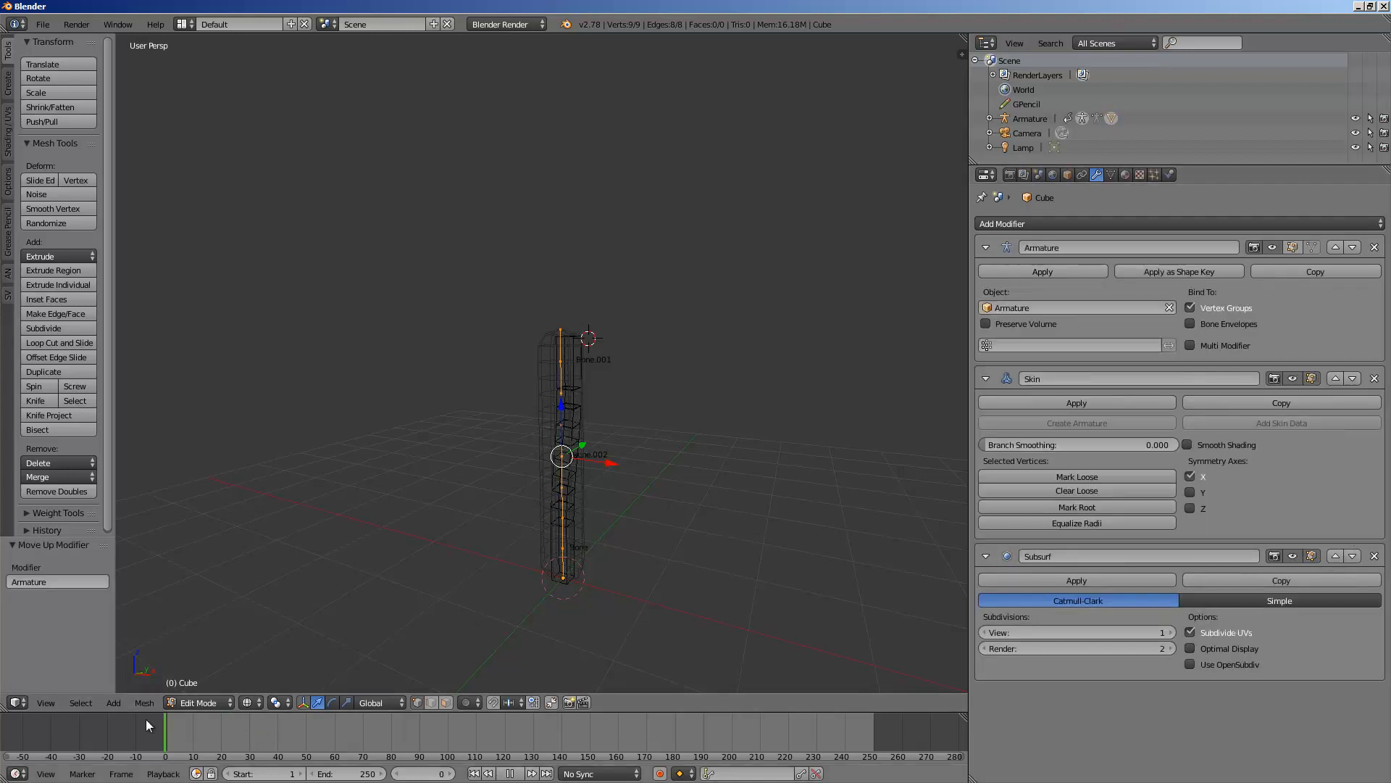
Rewind the timeline to the start and return the tube mesh to Object Mode
{"action": "left_click_drag", "start_coordinate": [145, 719], "coordinate": [169, 754]}
{"action": "middle_click_drag", "start_coordinate": [676, 427], "coordinate": [598, 406]}
{"action": "key", "text": "Tab"}
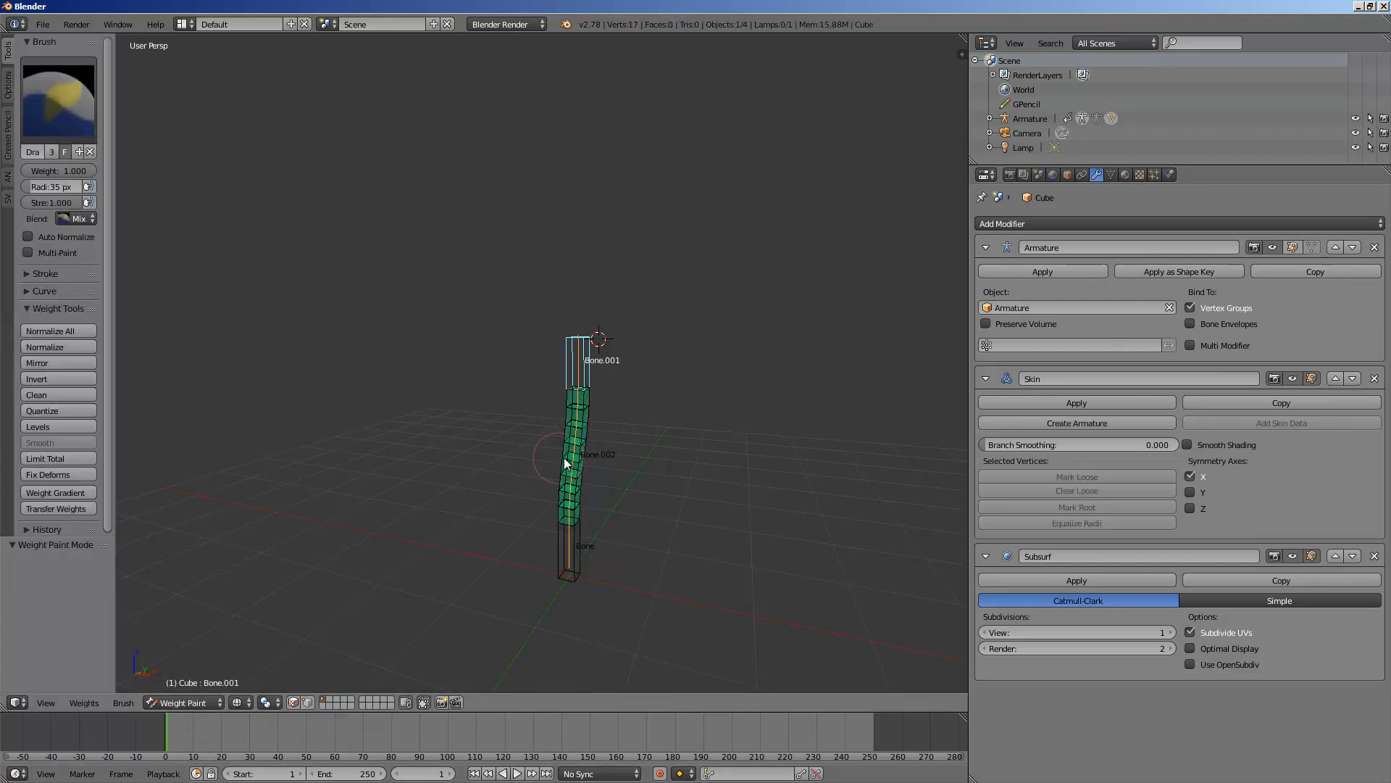
{"action": "middle_click_drag", "start_coordinate": [565, 462], "coordinate": [573, 459]}
{"action": "key", "text": "Tab"}
{"action": "key", "text": "Tab"}
{"action": "left_click", "coordinate": [185, 702]}
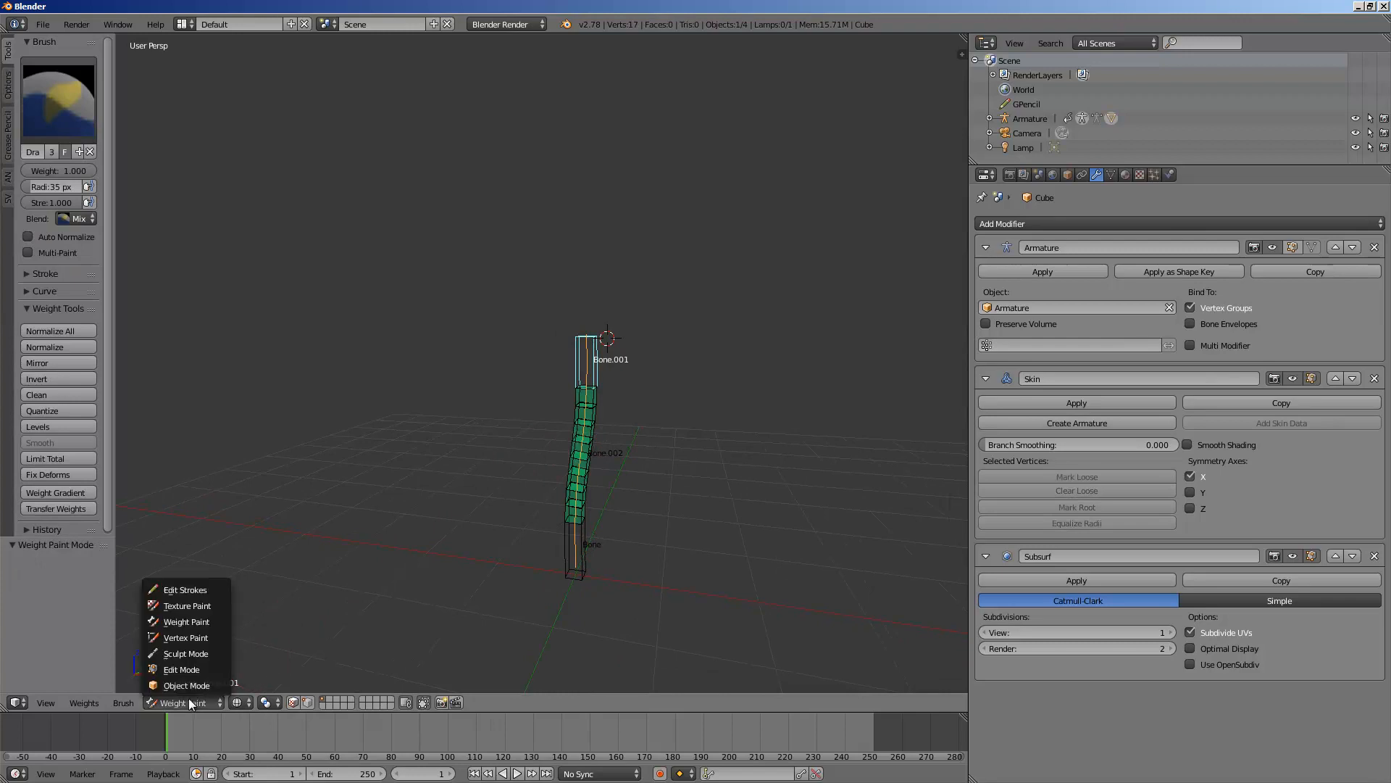
{"action": "left_click", "coordinate": [191, 686]}
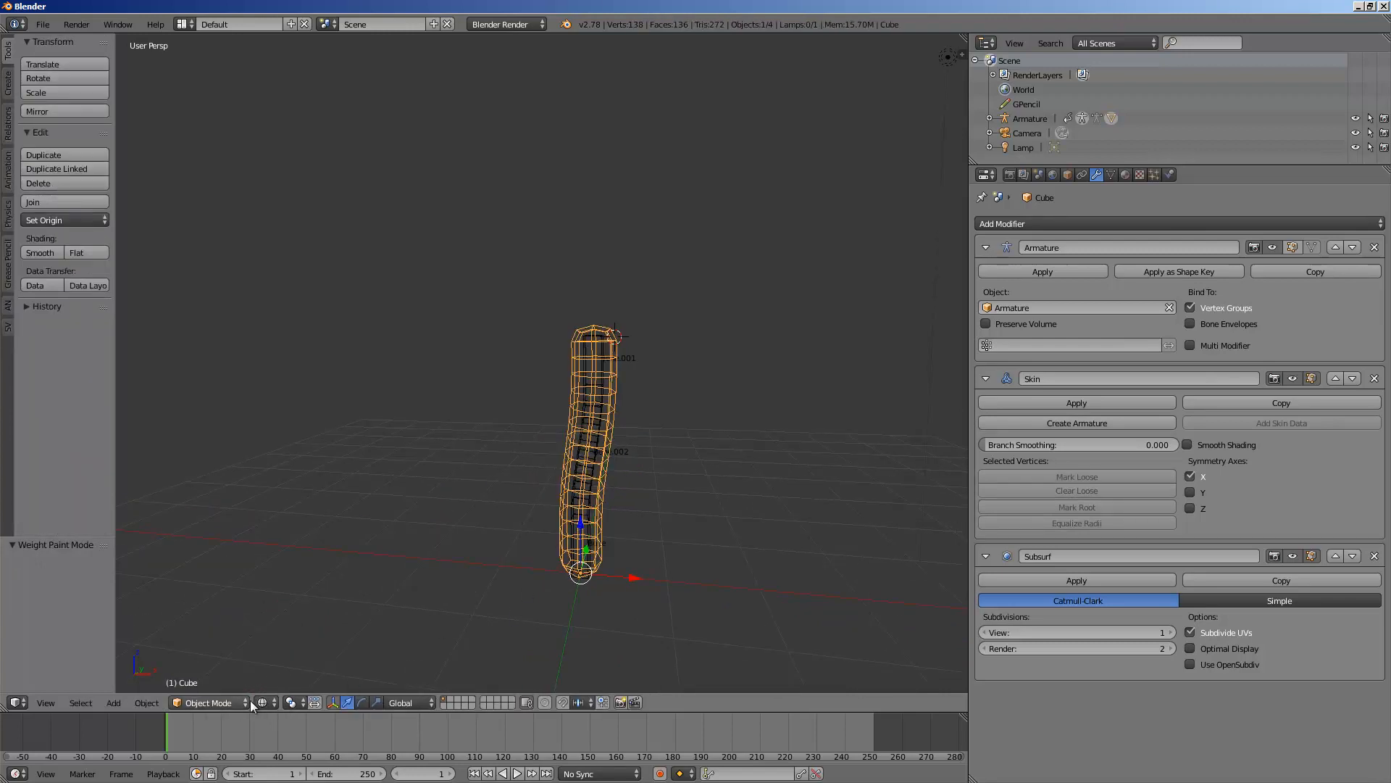
Play the bone animation, examine the tube's deformation in solid shading, and rewind to frame 0
{"action": "key", "text": "alt+a"}
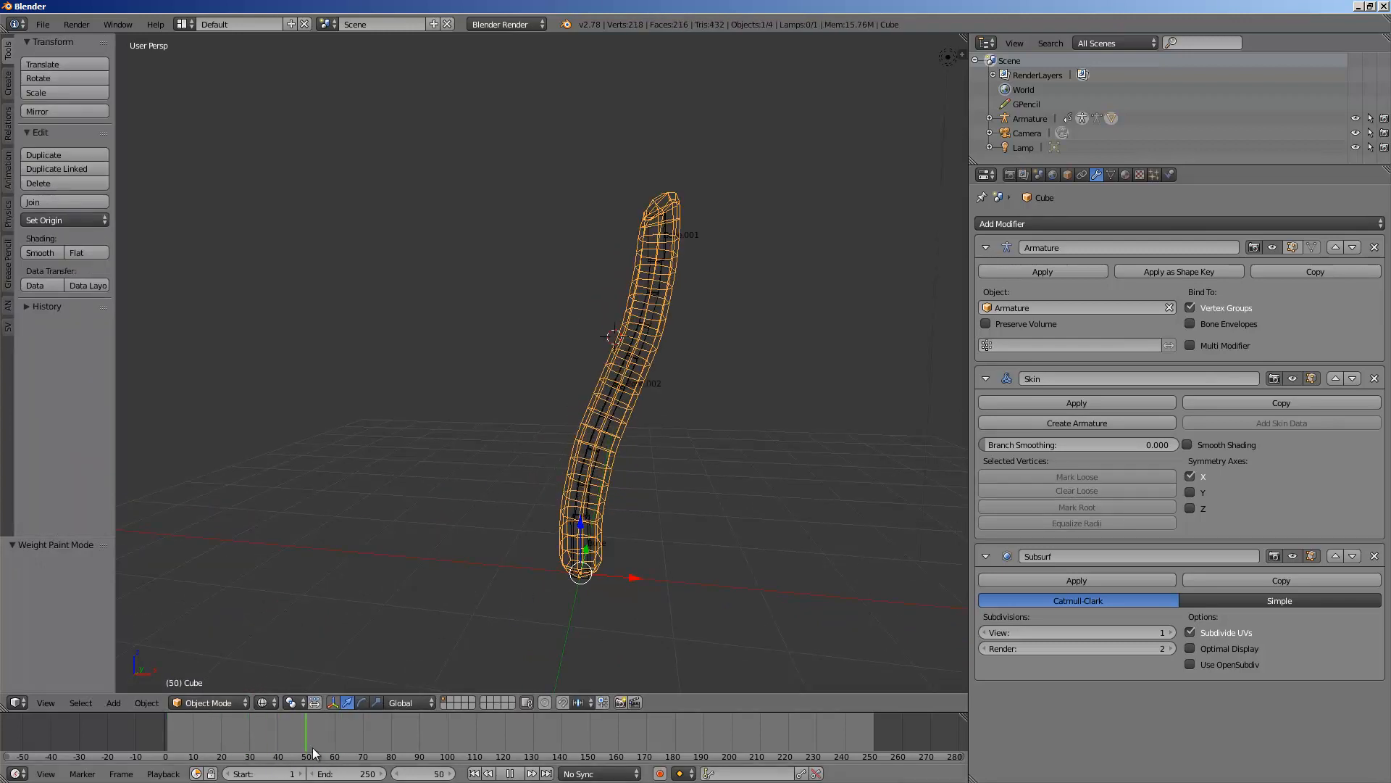
{"action": "key", "text": "alt+a"}
{"action": "key", "text": "z"}
{"action": "middle_click_drag", "start_coordinate": [561, 402], "coordinate": [597, 400]}
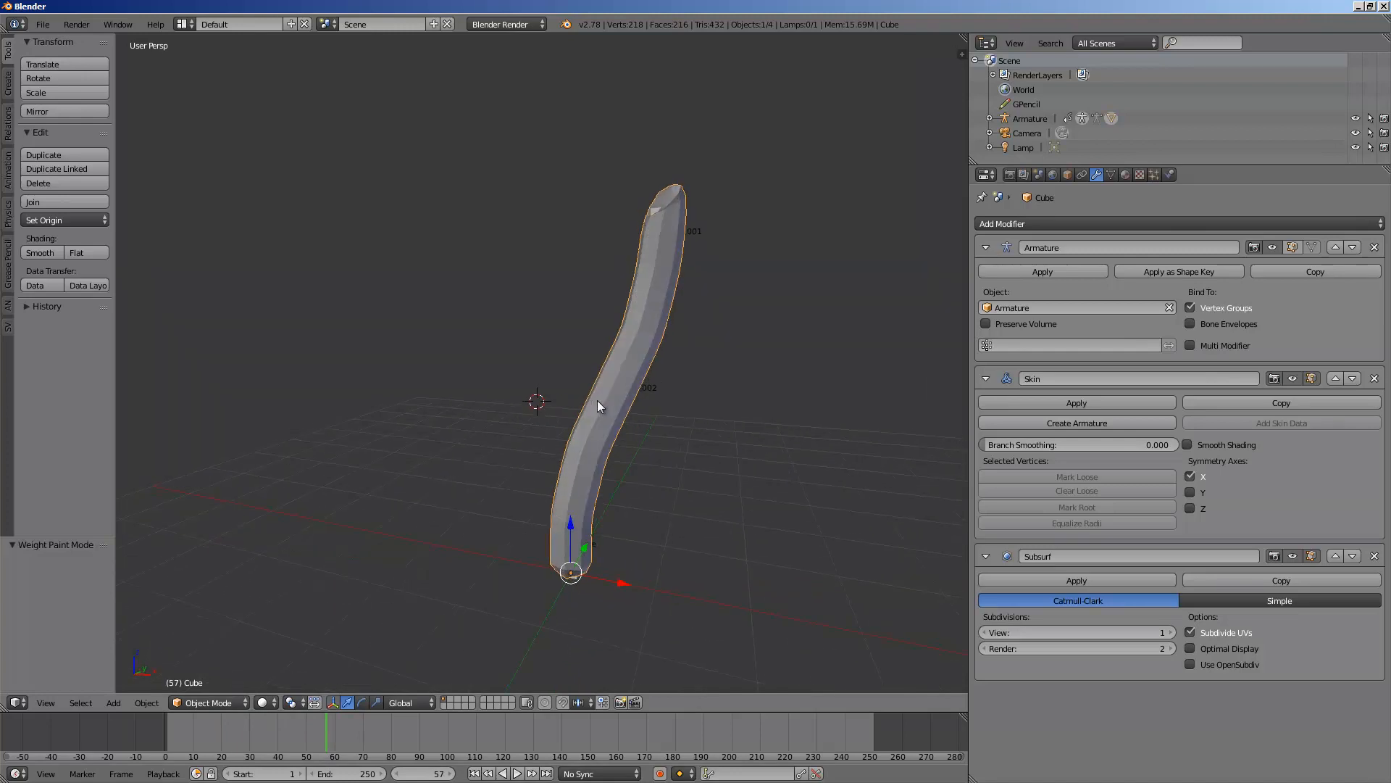
{"action": "mouse_move", "coordinate": [176, 725]}
{"action": "left_mouse_down"}
{"action": "mouse_move", "coordinate": [289, 721]}
{"action": "mouse_move", "coordinate": [159, 723]}
{"action": "left_mouse_up"}
{"action": "mouse_move", "coordinate": [433, 531]}
{"action": "middle_mouse_down"}
{"action": "mouse_move", "coordinate": [454, 525]}
{"action": "mouse_move", "coordinate": [446, 544]}
{"action": "middle_mouse_up"}
{"action": "scroll", "coordinate": [611, 372], "scroll_direction": "up", "scroll_amount": 2}
Check the tube mesh in Edit Mode, then return to Object Mode with wireframe shading
{"action": "key", "text": "Tab"}
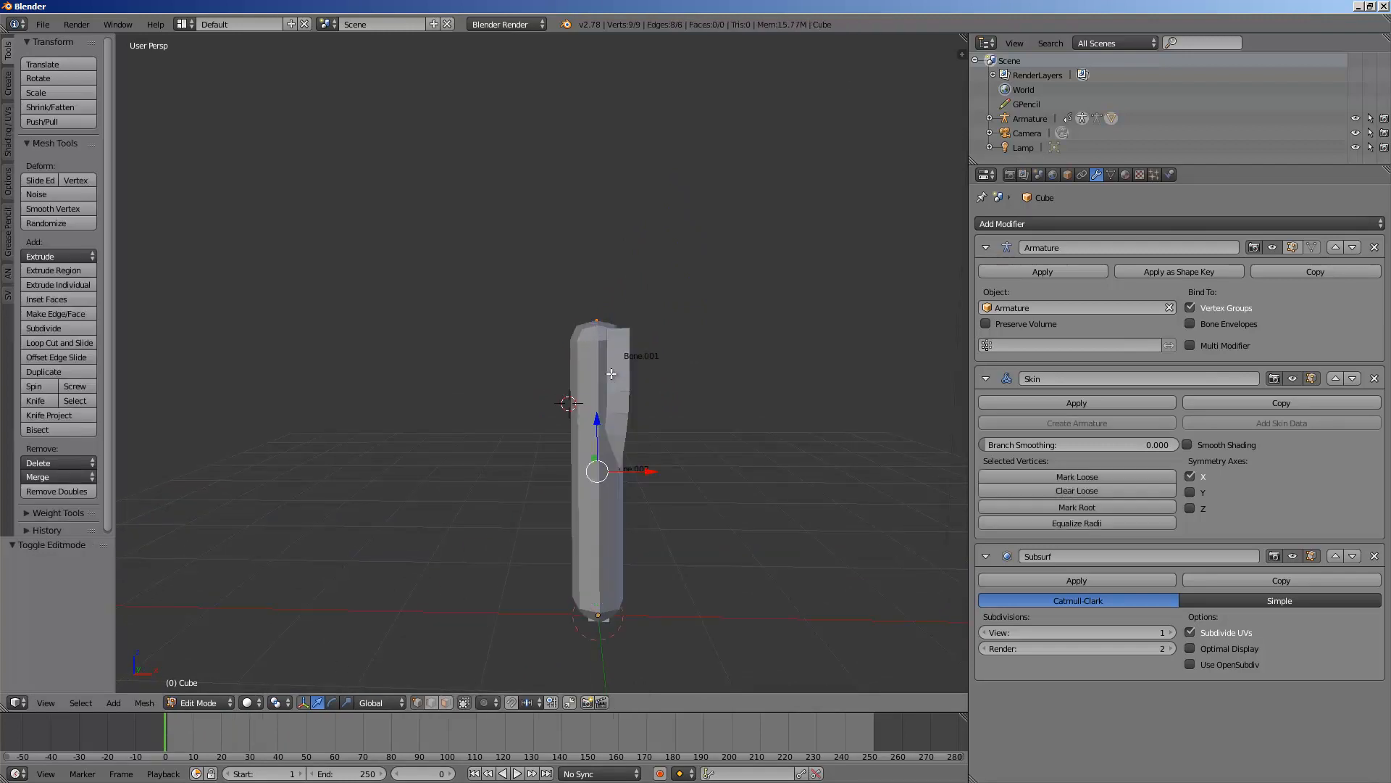
{"action": "key", "text": "Tab"}
{"action": "key", "text": "z"}
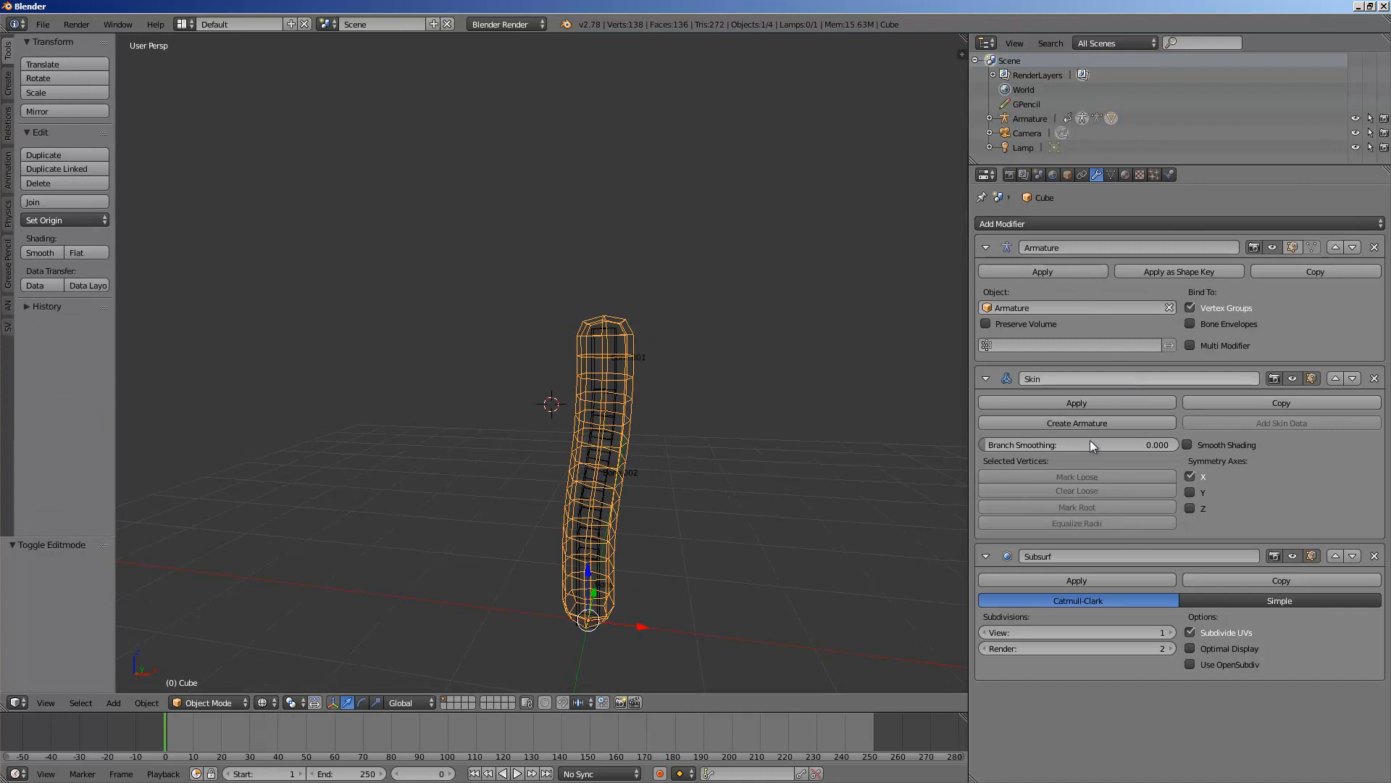
Clear the pose location of Bone.001 at frame 0
{"action": "middle_click_drag", "start_coordinate": [718, 424], "coordinate": [697, 420]}
{"action": "right_click", "coordinate": [601, 346]}
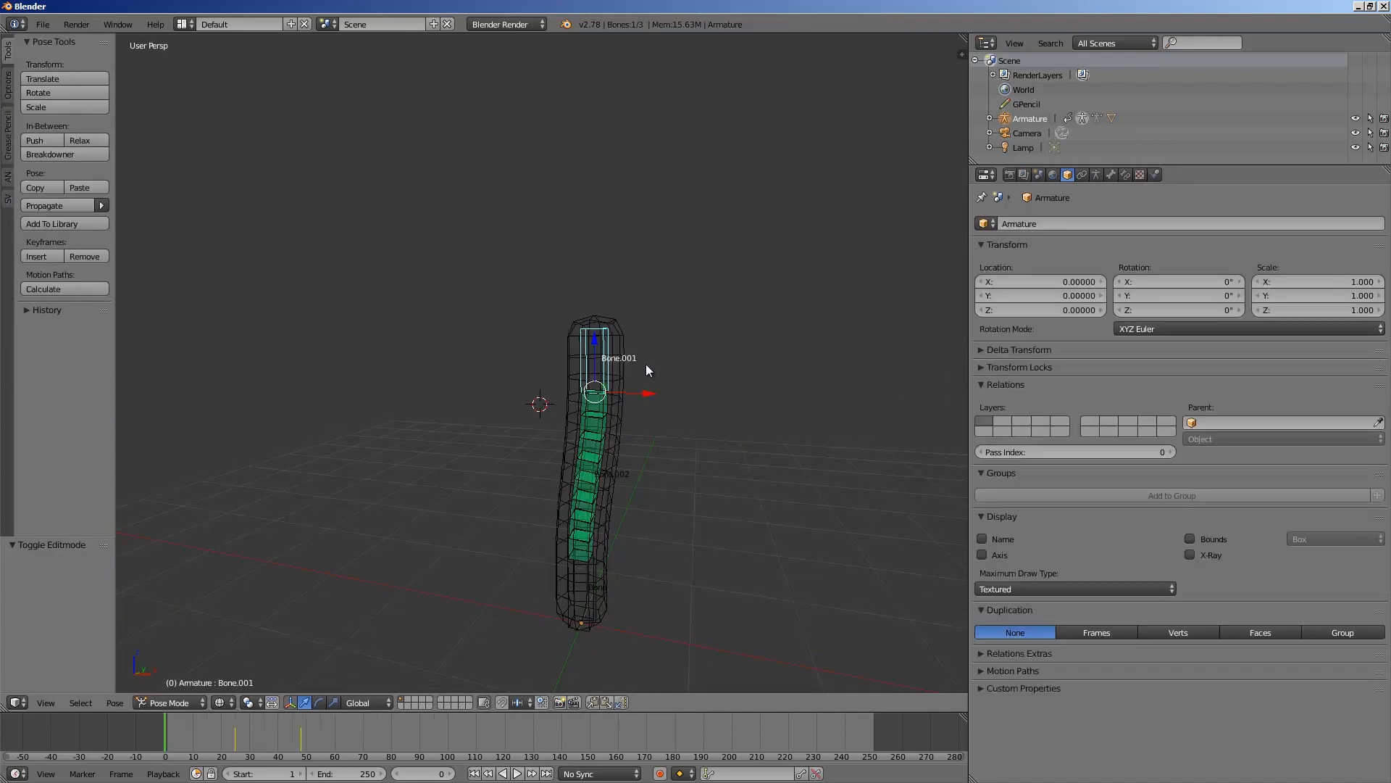
{"action": "key", "text": "alt+g"}
{"action": "middle_click_drag", "start_coordinate": [577, 372], "coordinate": [620, 360]}
Apply the Skin modifier on the tube mesh
{"action": "right_click", "coordinate": [623, 354]}
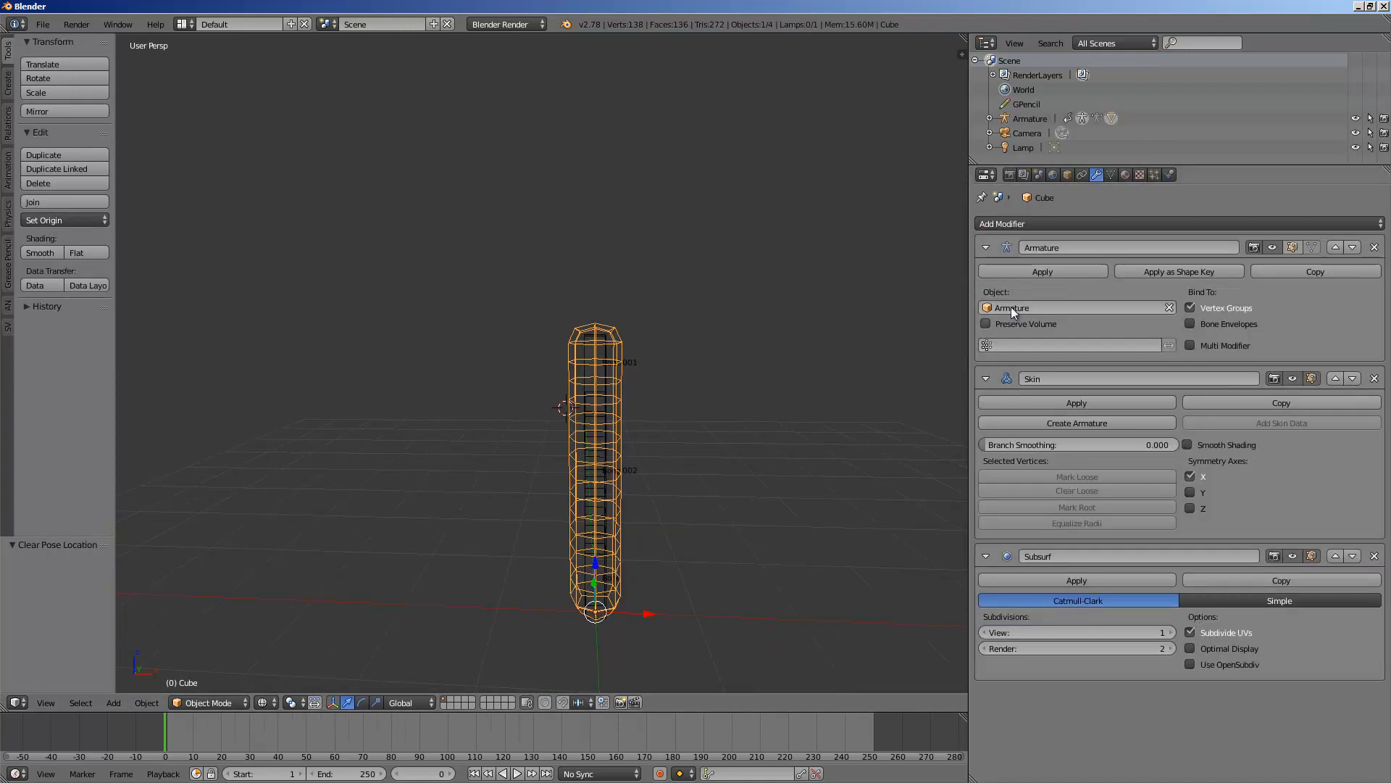
{"action": "left_click", "coordinate": [1065, 403]}
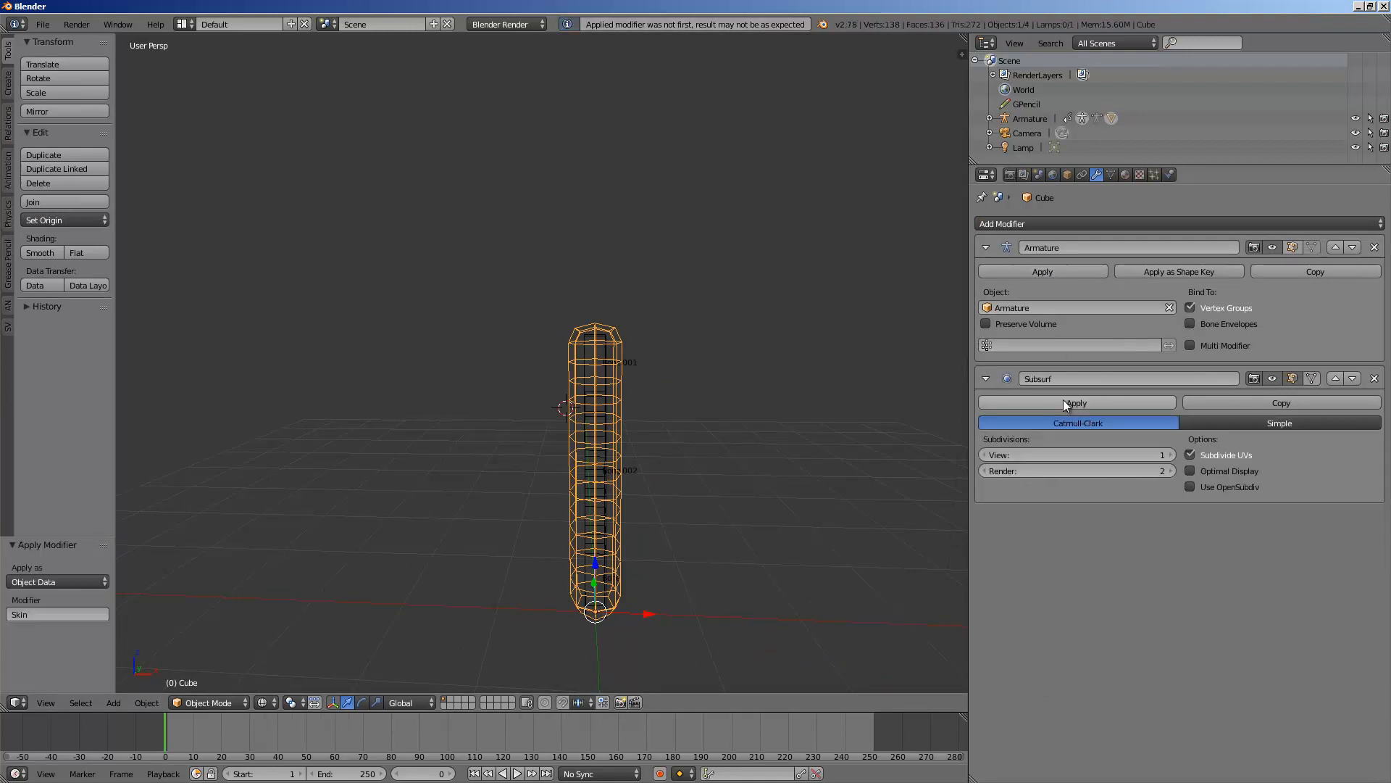
Test how the tube deforms by moving Bone.001 in wireframe and solid shading, cancelling each move
{"action": "middle_click_drag", "start_coordinate": [665, 417], "coordinate": [642, 415]}
{"action": "right_click", "coordinate": [591, 367]}
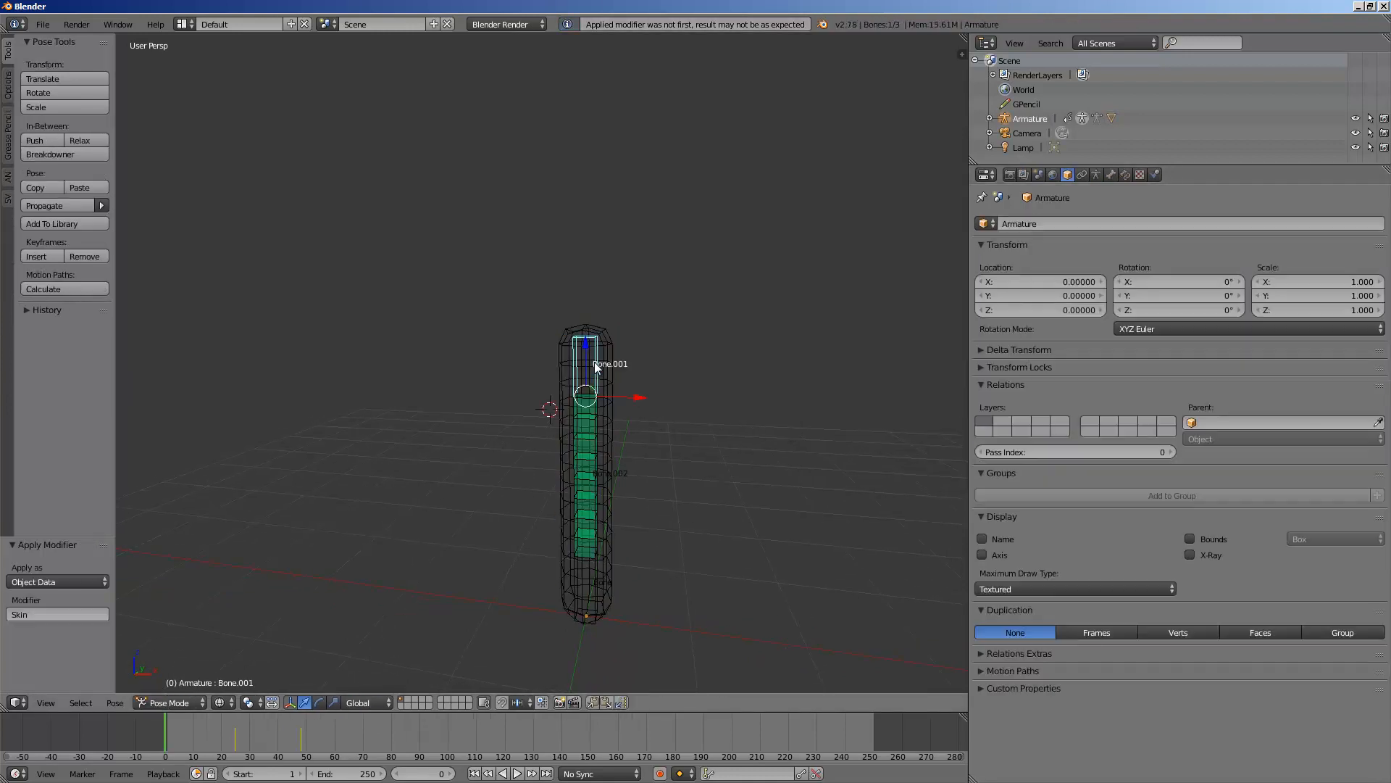
{"action": "key", "text": "g"}
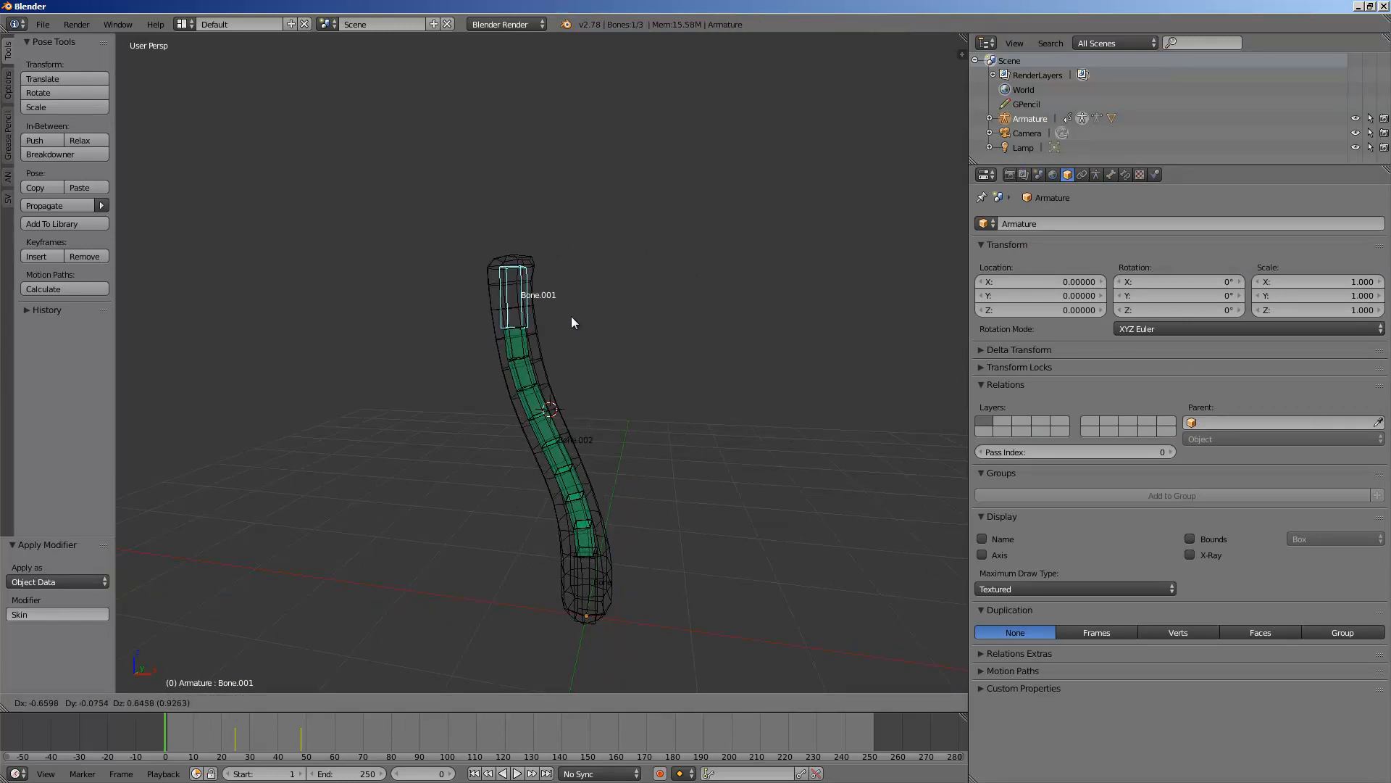
{"action": "right_click", "coordinate": [676, 367]}
{"action": "key", "text": "z"}
{"action": "key", "text": "g"}
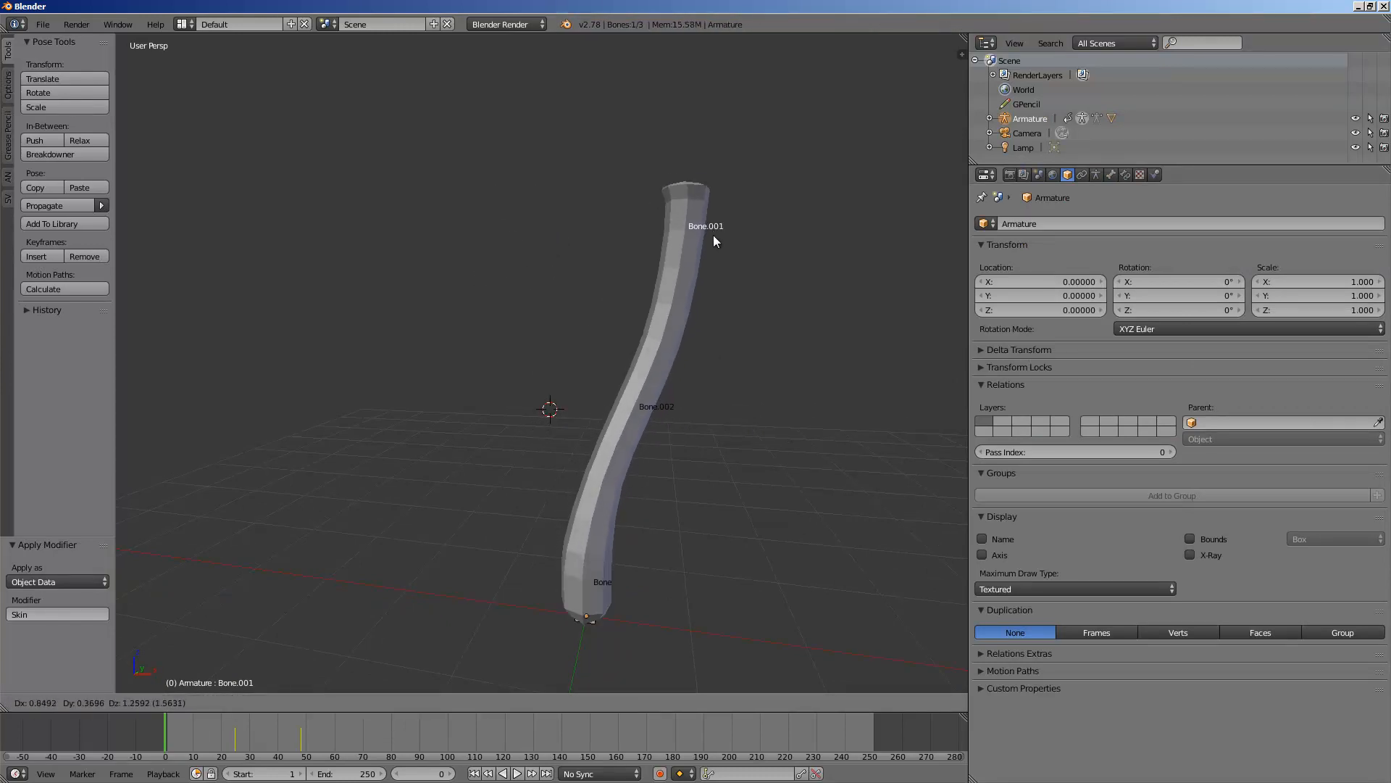
{"action": "right_click", "coordinate": [642, 348]}
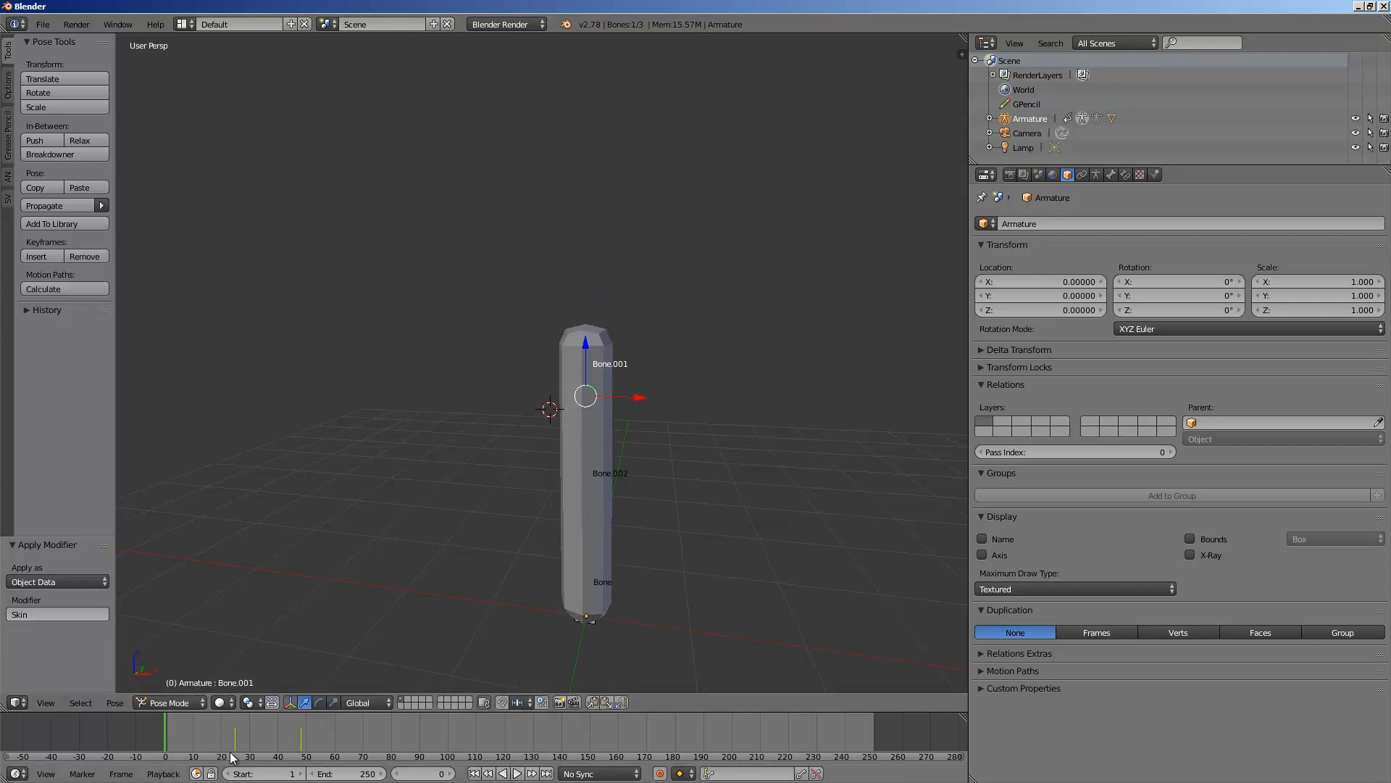
Go to frame 44, select the tube mesh and switch it to Weight Paint mode
{"action": "left_click_drag", "start_coordinate": [231, 752], "coordinate": [289, 727]}
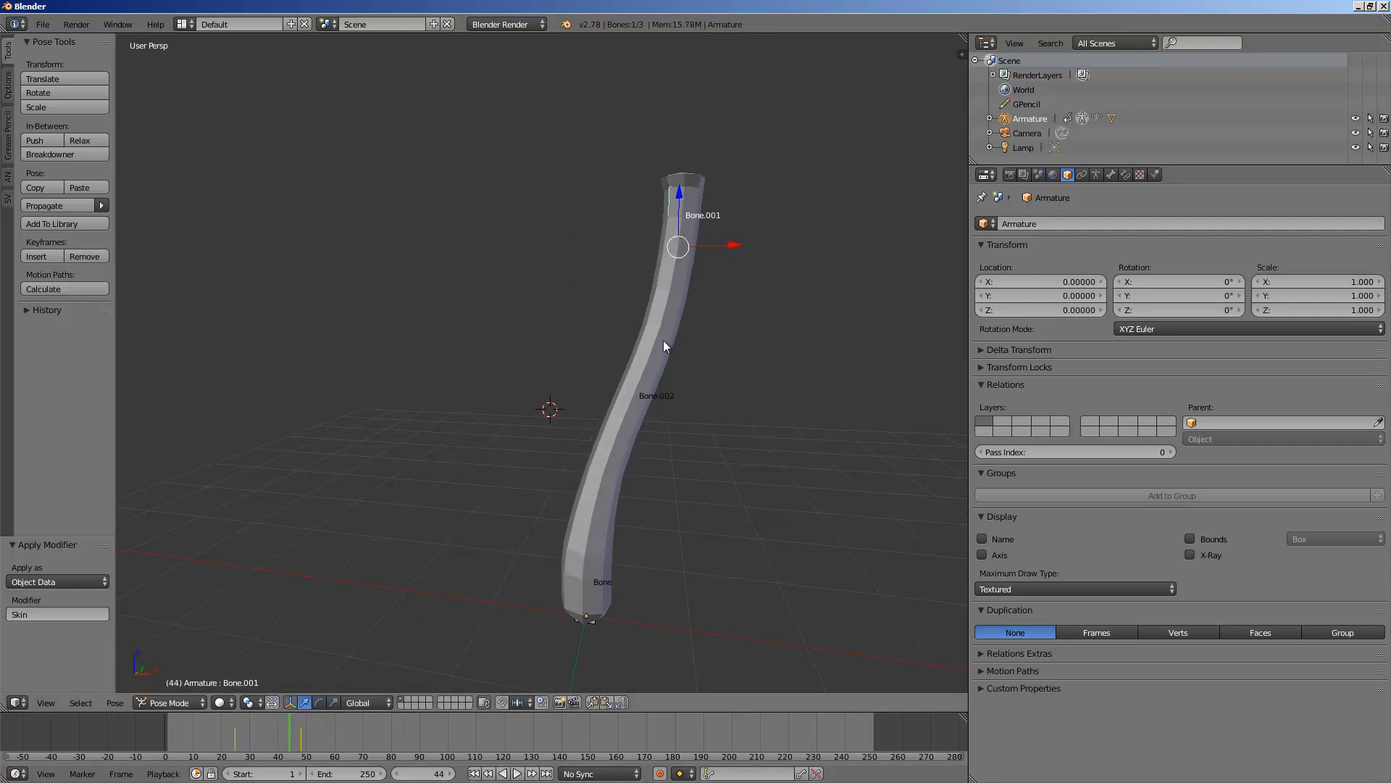
{"action": "right_click", "coordinate": [689, 313]}
{"action": "left_click", "coordinate": [228, 700]}
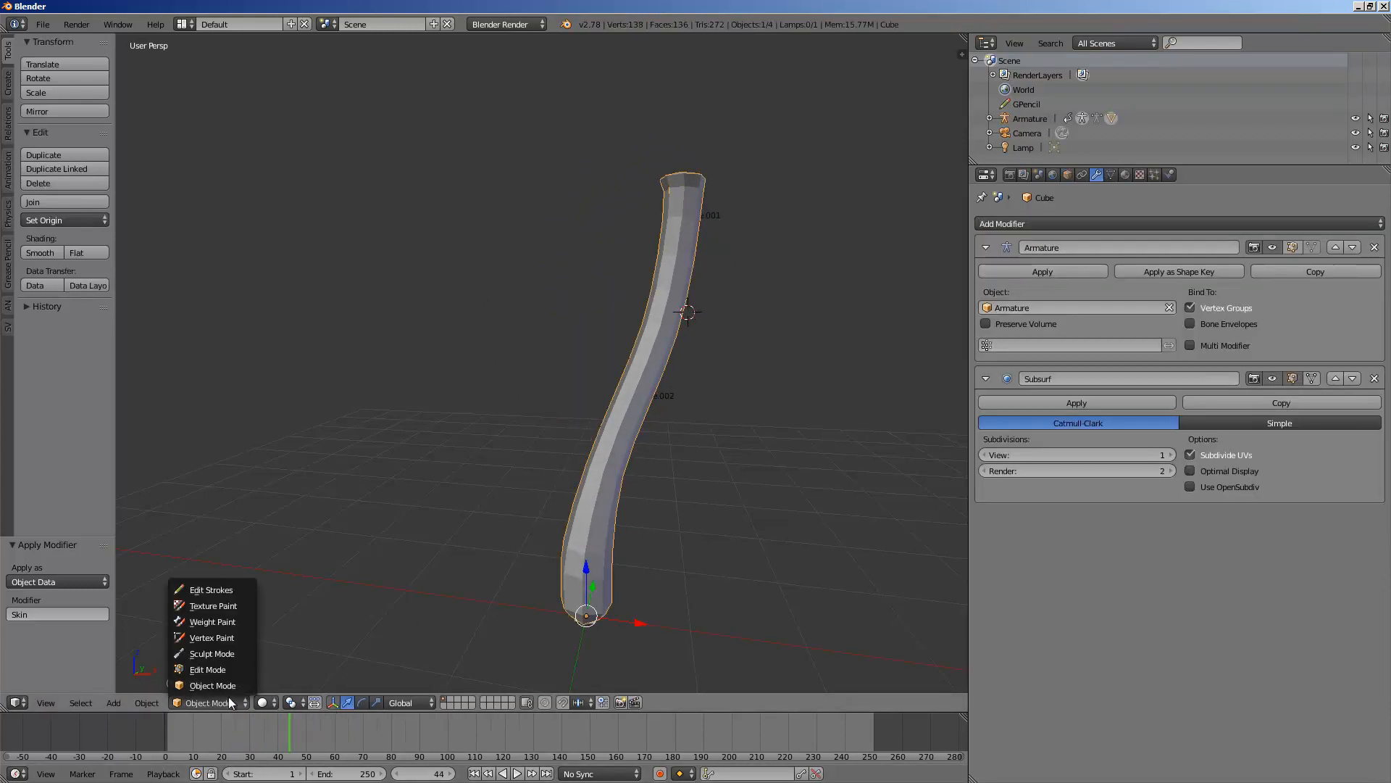
{"action": "left_click", "coordinate": [238, 617]}
{"action": "middle_click_drag", "start_coordinate": [677, 360], "coordinate": [698, 389]}
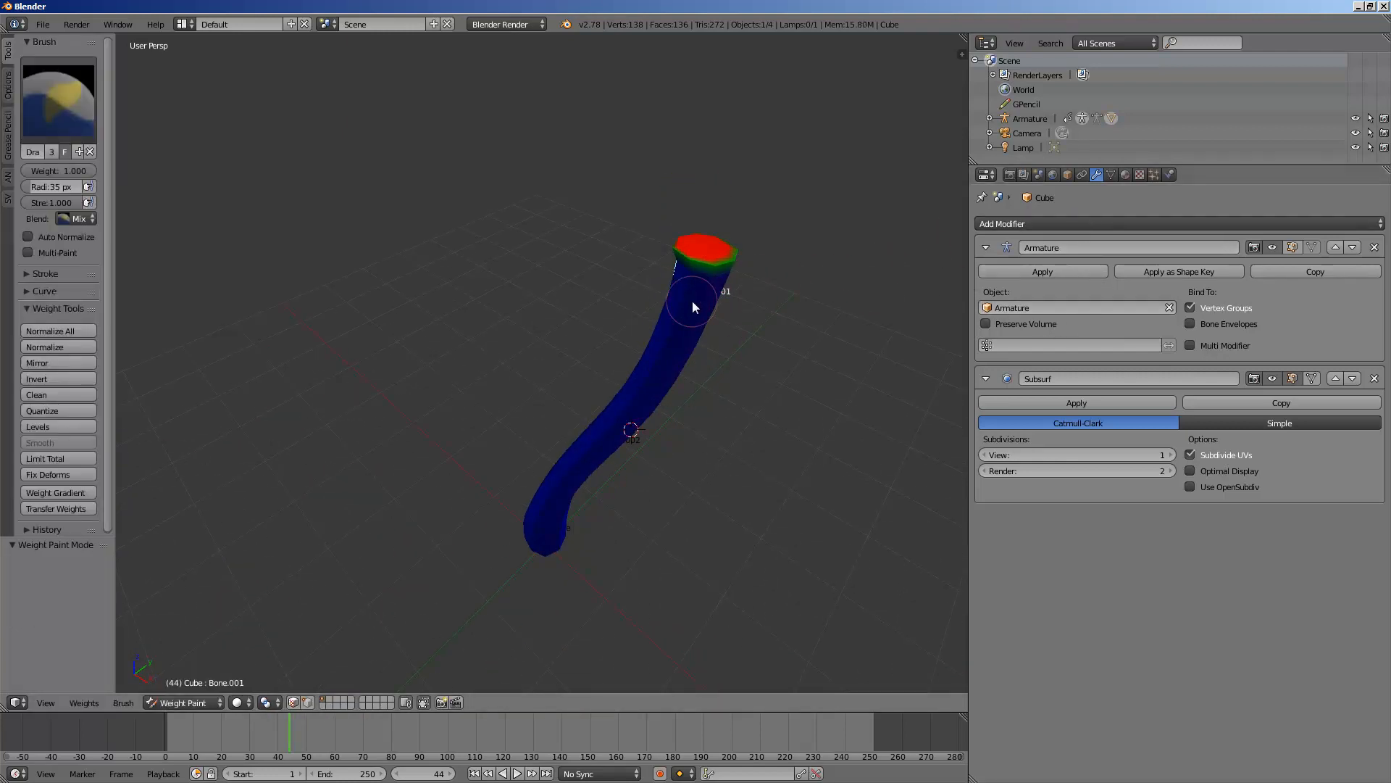
Inspect the weights of the Bone, Bone.002 and Bone.001 vertex groups on the tube mesh
{"action": "left_click", "coordinate": [1111, 175]}
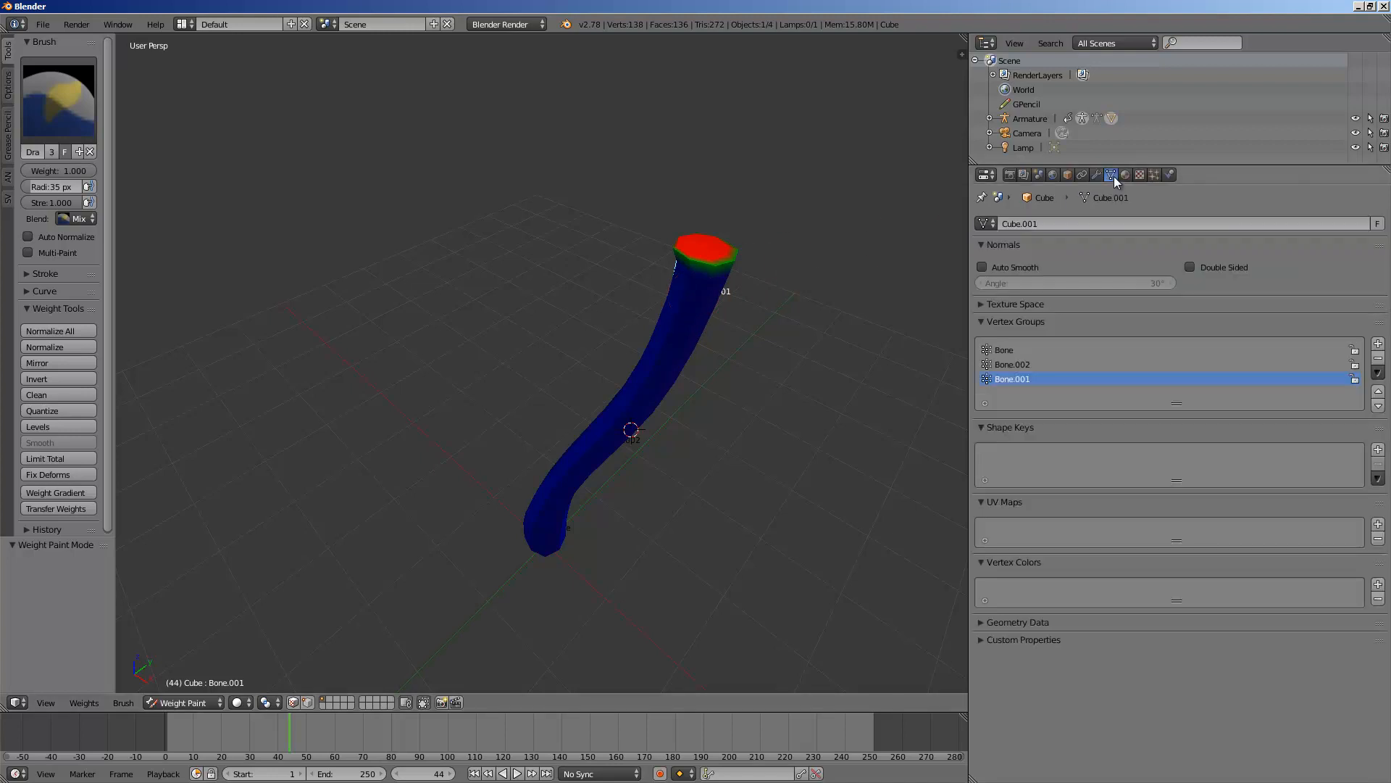
{"action": "left_click", "coordinate": [1050, 352]}
{"action": "left_click", "coordinate": [1050, 364]}
{"action": "left_click", "coordinate": [1051, 376]}
{"action": "left_click", "coordinate": [1033, 363]}
{"action": "left_click", "coordinate": [1033, 377]}
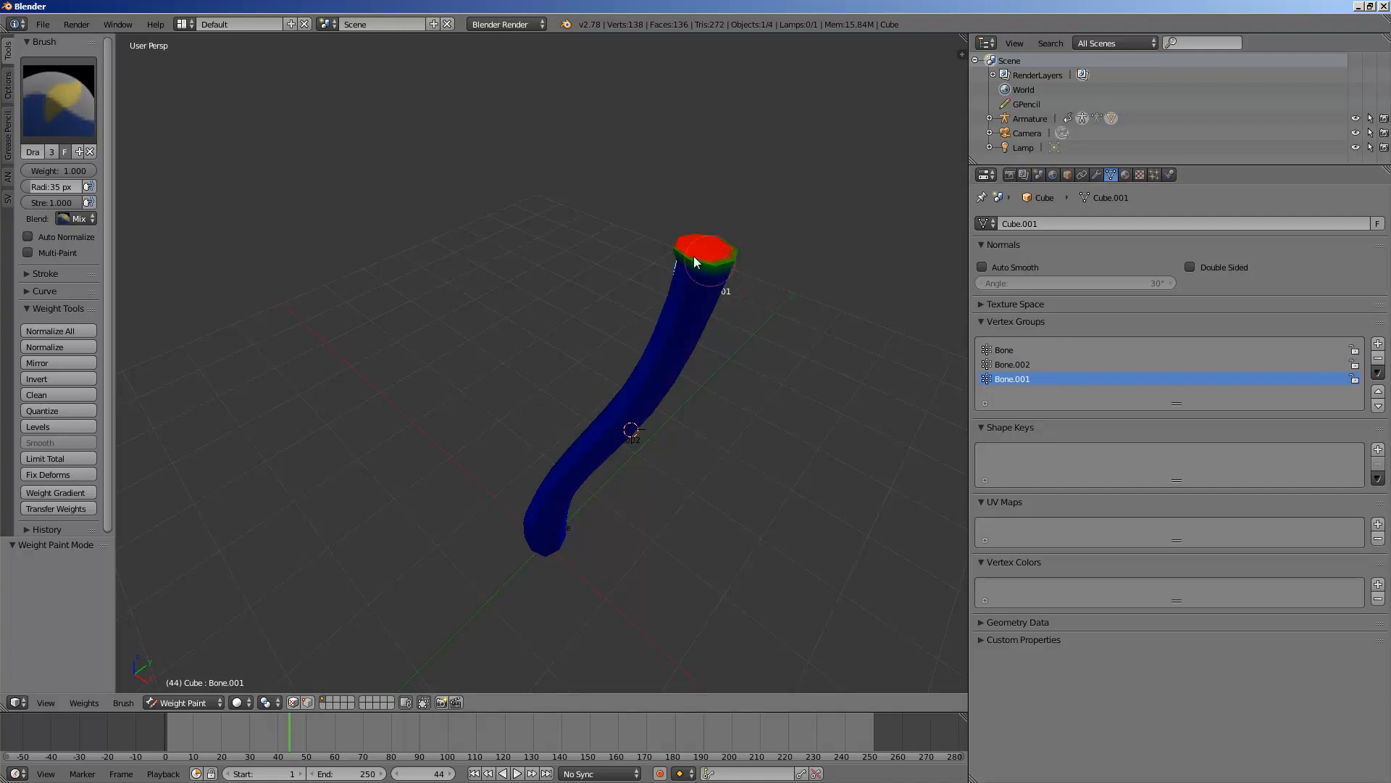
{"action": "key", "text": "ctrl+z"}
{"action": "left_click", "coordinate": [1016, 380]}
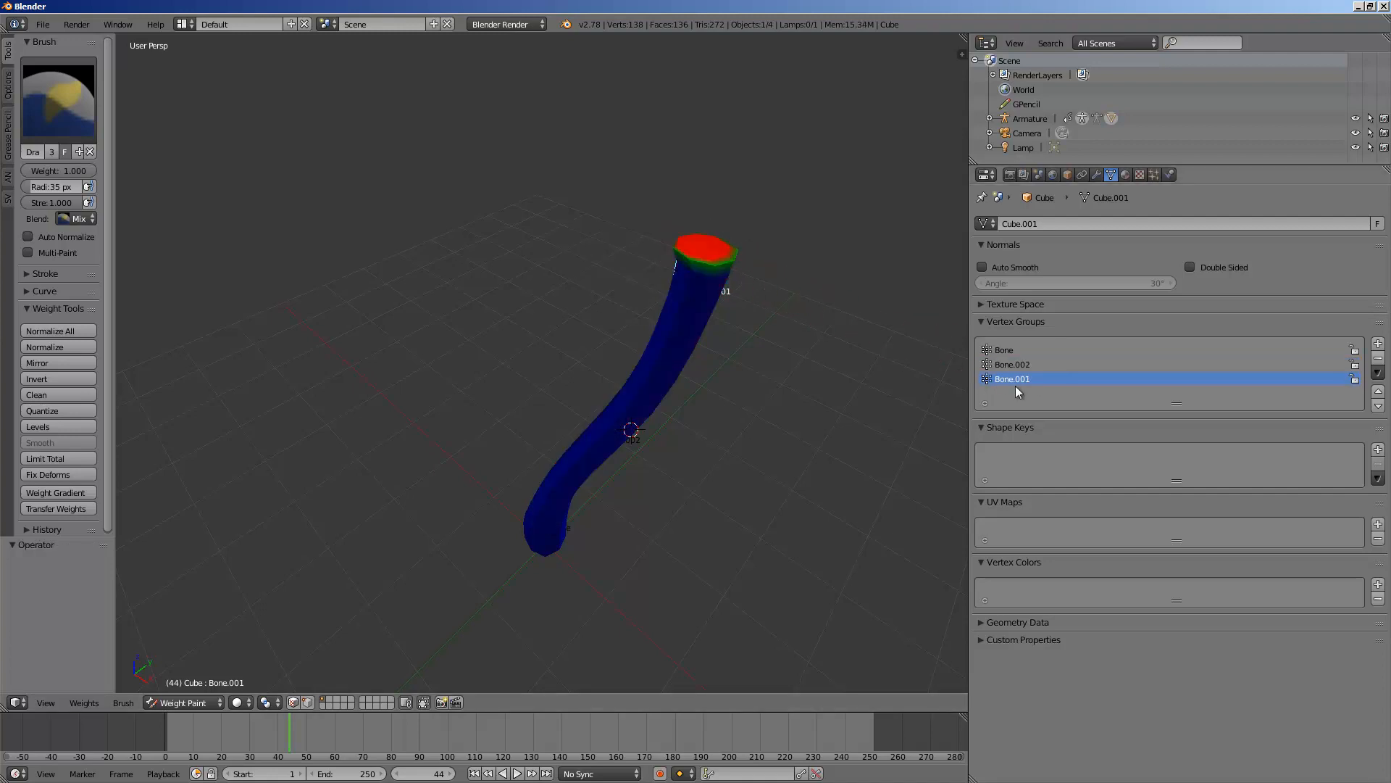
{"action": "key", "text": "ctrl+z"}
{"action": "key", "text": "ctrl+shift+z"}
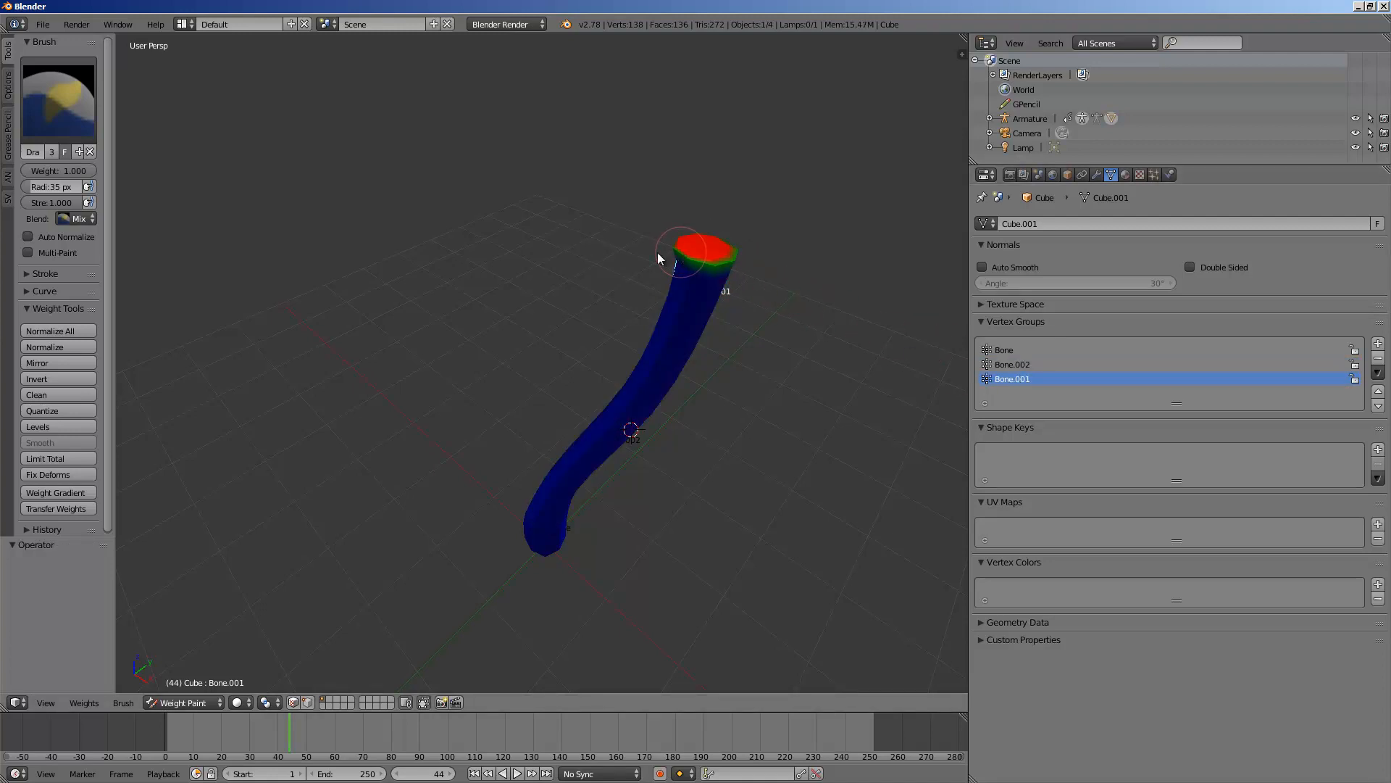
Widen the tool shelf to show the full brush settings
{"action": "left_click_drag", "start_coordinate": [114, 260], "coordinate": [159, 259]}
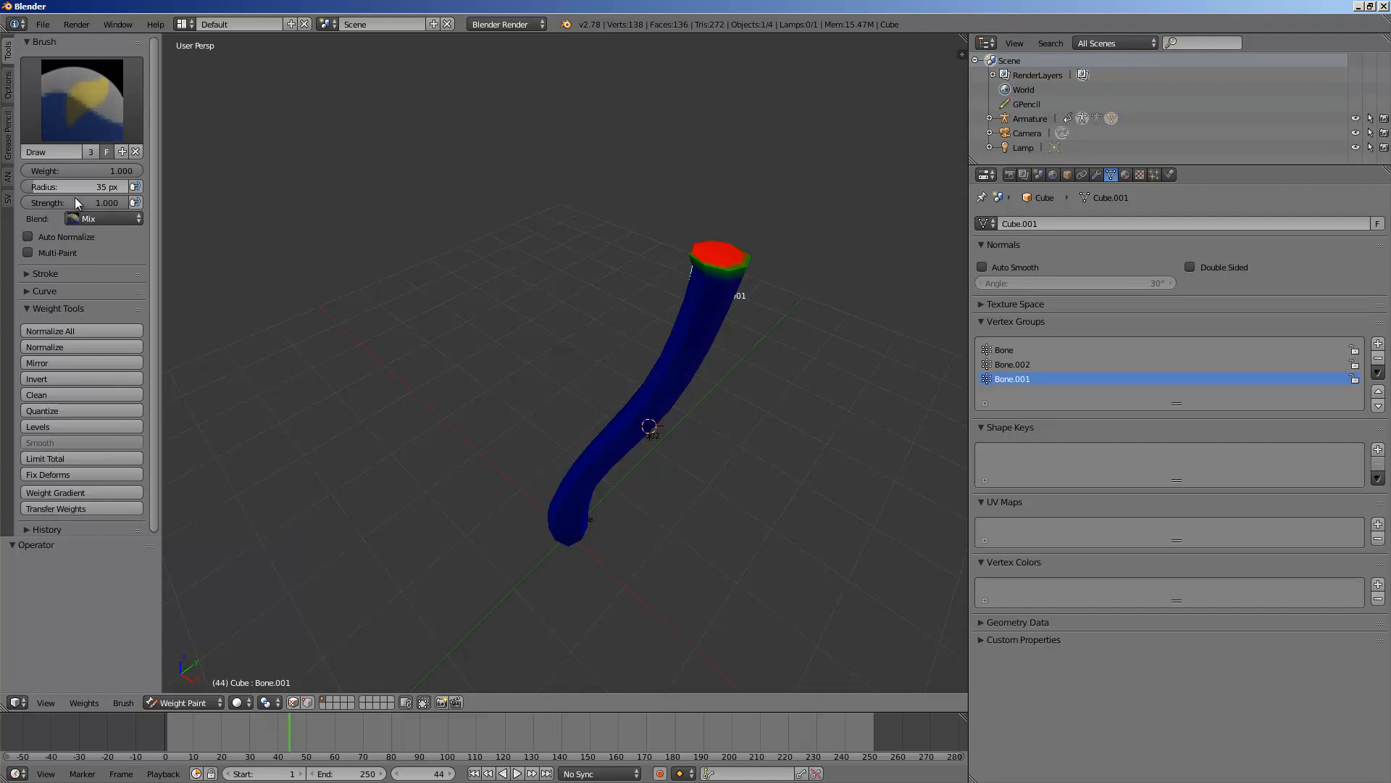
Switch to the Blur brush and soften the Bone.001 weights all around the tube's top end
{"action": "left_click", "coordinate": [87, 100]}
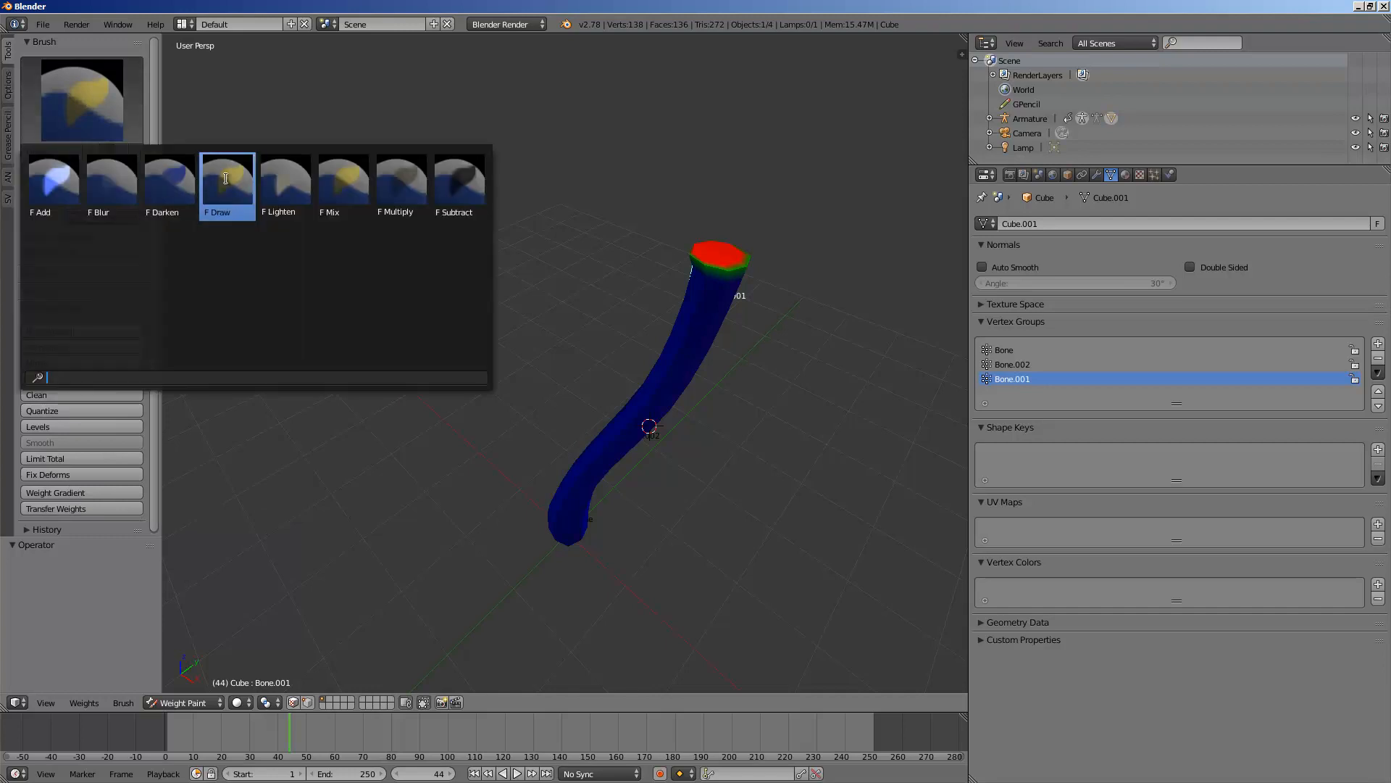
{"action": "left_click", "coordinate": [112, 182]}
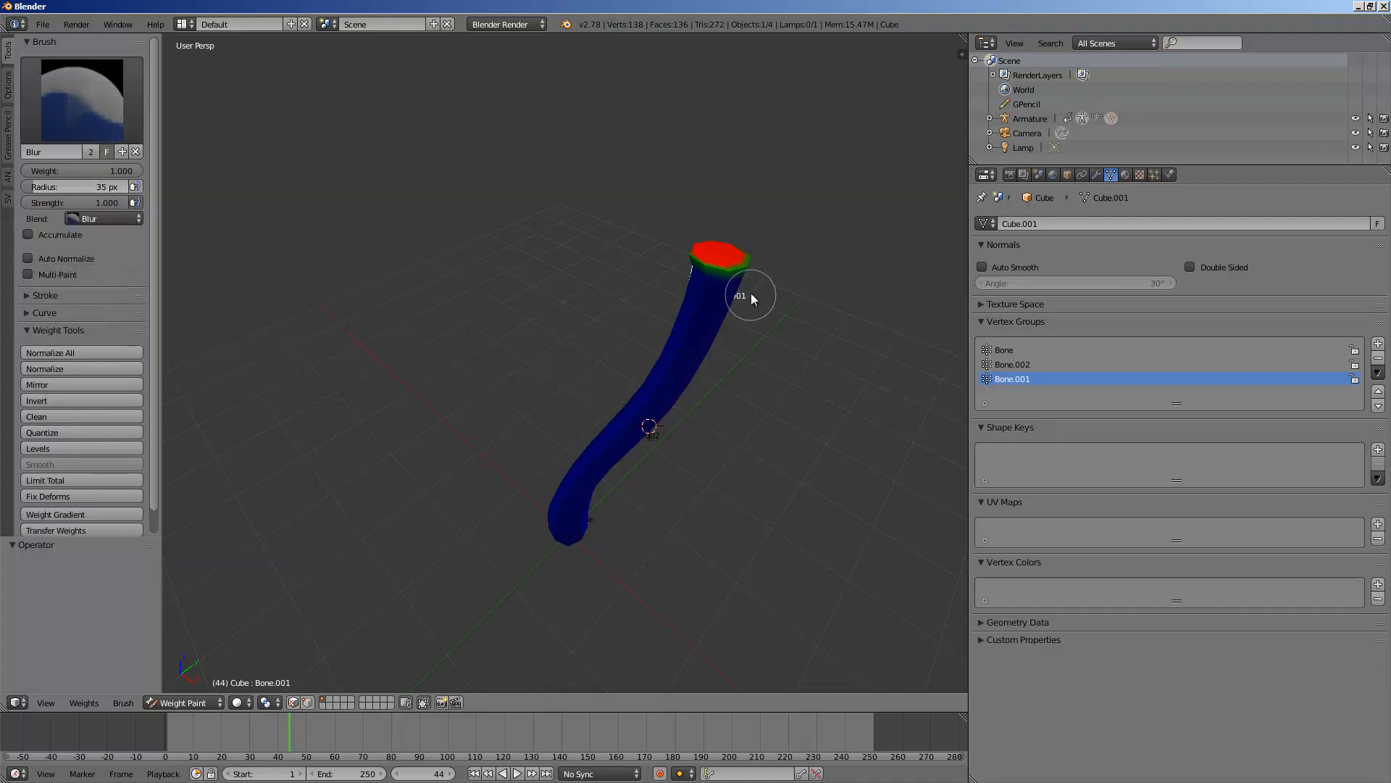
{"action": "left_click_drag", "start_coordinate": [751, 293], "coordinate": [741, 261]}
{"action": "middle_click_drag", "start_coordinate": [689, 266], "coordinate": [701, 305]}
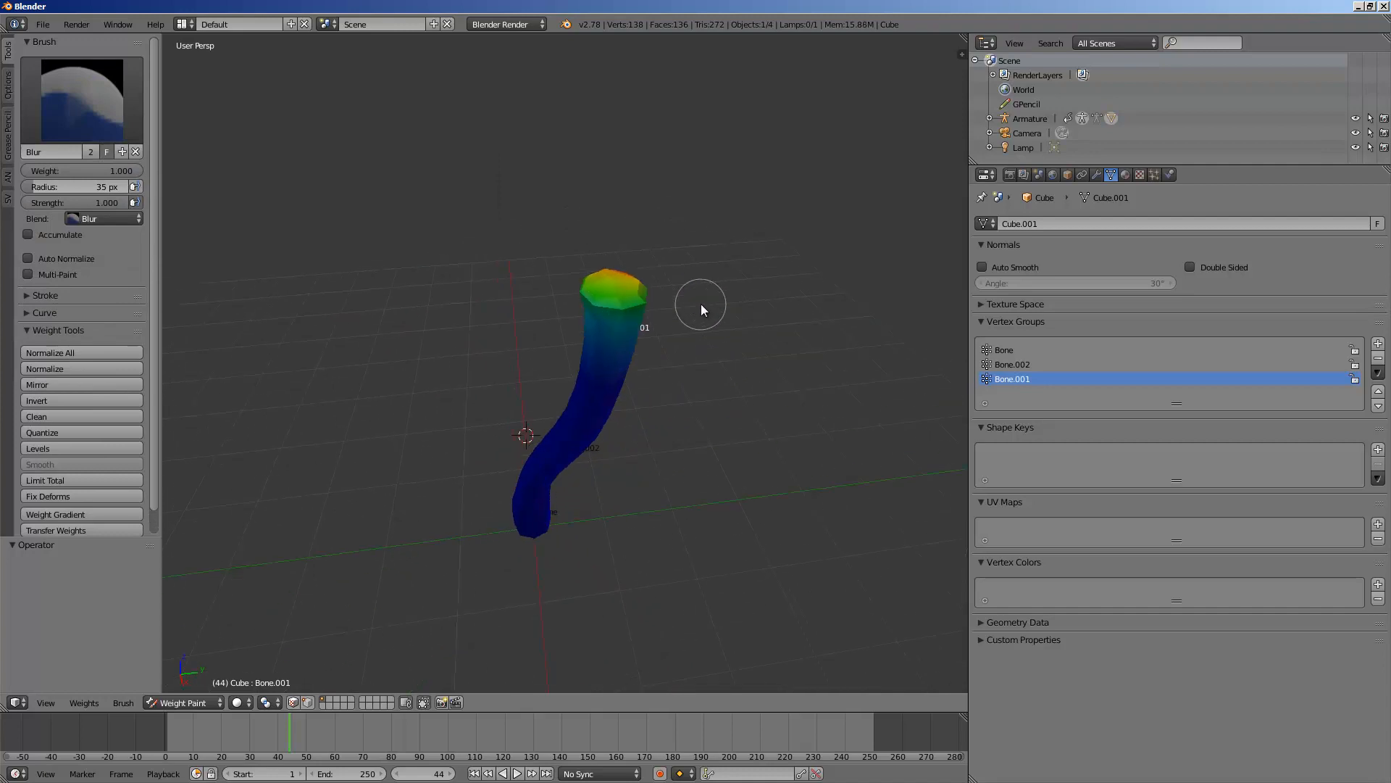
{"action": "mouse_move", "coordinate": [588, 302]}
{"action": "middle_mouse_down"}
{"action": "mouse_move", "coordinate": [741, 221]}
{"action": "mouse_move", "coordinate": [667, 214]}
{"action": "middle_mouse_up"}
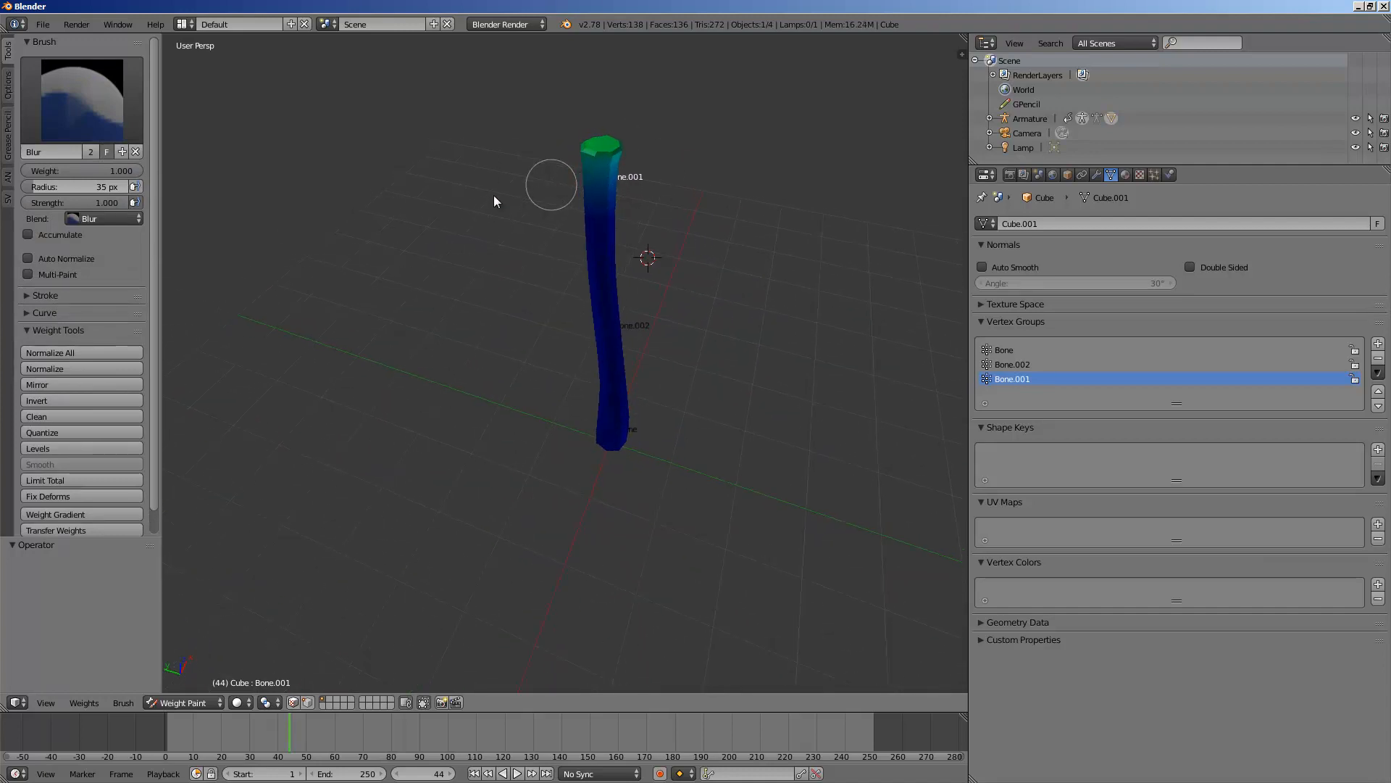
{"action": "middle_click_drag", "start_coordinate": [494, 194], "coordinate": [654, 236]}
{"action": "mouse_move", "coordinate": [829, 357]}
{"action": "middle_mouse_down"}
{"action": "mouse_move", "coordinate": [724, 295]}
{"action": "mouse_move", "coordinate": [591, 297]}
{"action": "mouse_move", "coordinate": [547, 327]}
{"action": "mouse_move", "coordinate": [581, 165]}
{"action": "middle_mouse_up"}
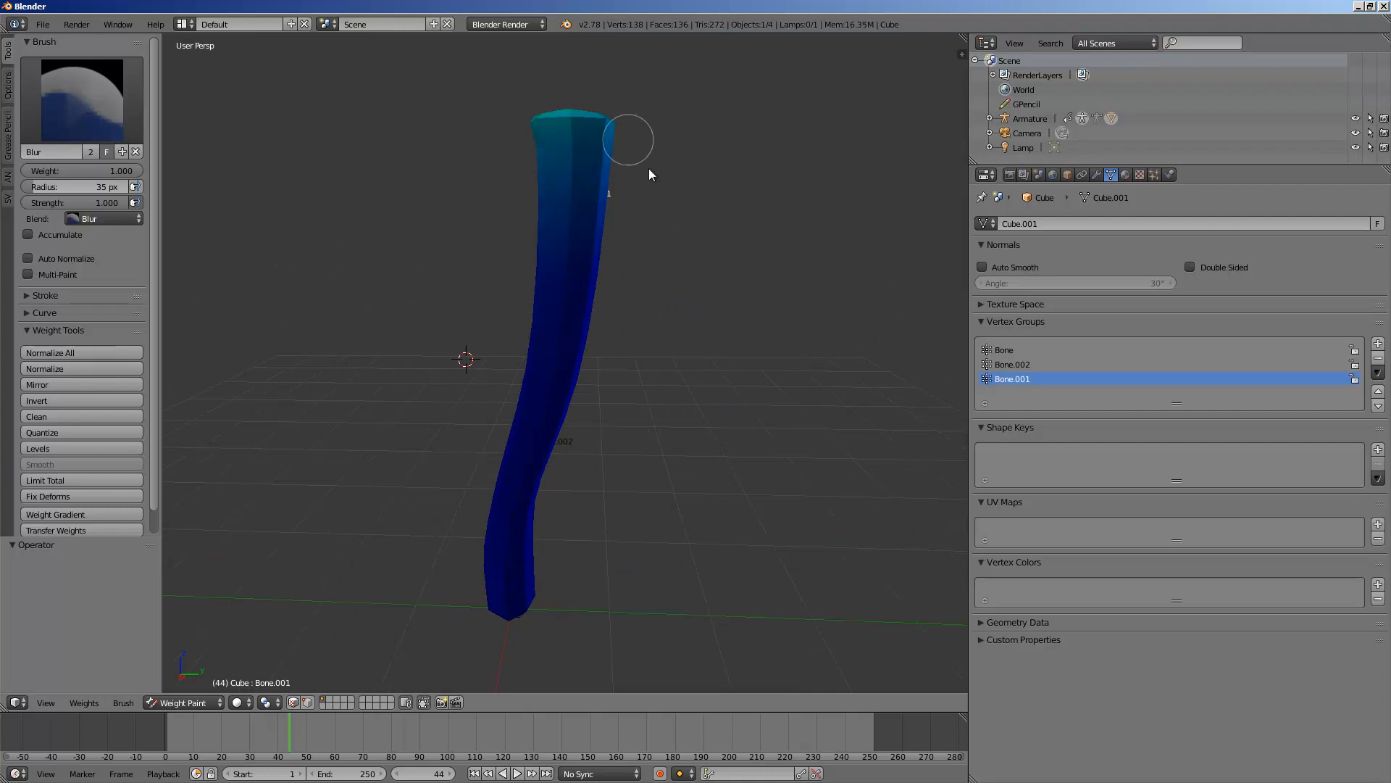
{"action": "middle_click_drag", "start_coordinate": [600, 115], "coordinate": [907, 360]}
Blur the weights of the Bone.002 vertex group all around the tube's top end
{"action": "left_click", "coordinate": [1022, 363]}
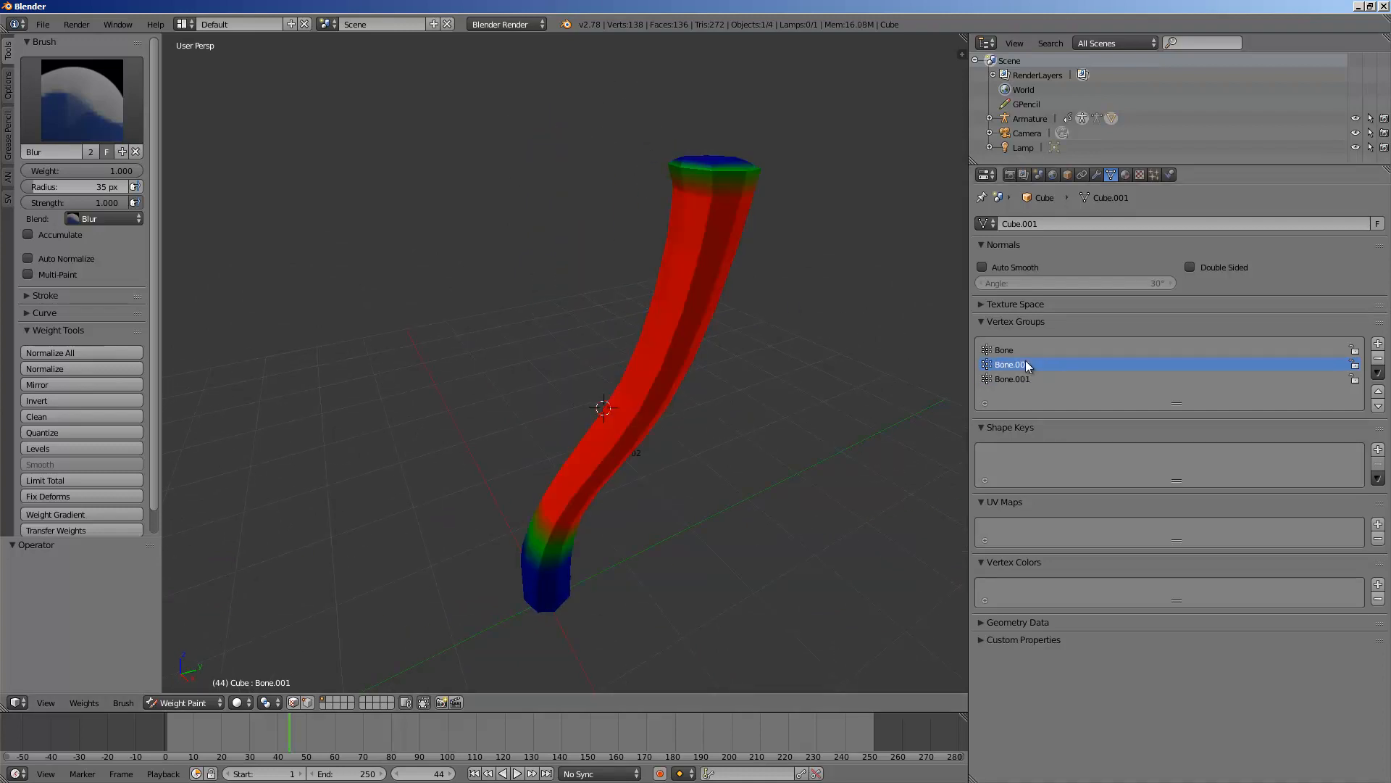
{"action": "mouse_move", "coordinate": [683, 190]}
{"action": "left_mouse_down"}
{"action": "mouse_move", "coordinate": [696, 211]}
{"action": "mouse_move", "coordinate": [758, 193]}
{"action": "mouse_move", "coordinate": [677, 189]}
{"action": "mouse_move", "coordinate": [754, 172]}
{"action": "mouse_move", "coordinate": [757, 118]}
{"action": "left_mouse_up"}
{"action": "mouse_move", "coordinate": [708, 123]}
{"action": "middle_mouse_down"}
{"action": "mouse_move", "coordinate": [741, 246]}
{"action": "mouse_move", "coordinate": [802, 176]}
{"action": "middle_mouse_up"}
{"action": "left_click_drag", "start_coordinate": [801, 176], "coordinate": [871, 175]}
{"action": "middle_click_drag", "start_coordinate": [786, 267], "coordinate": [778, 210]}
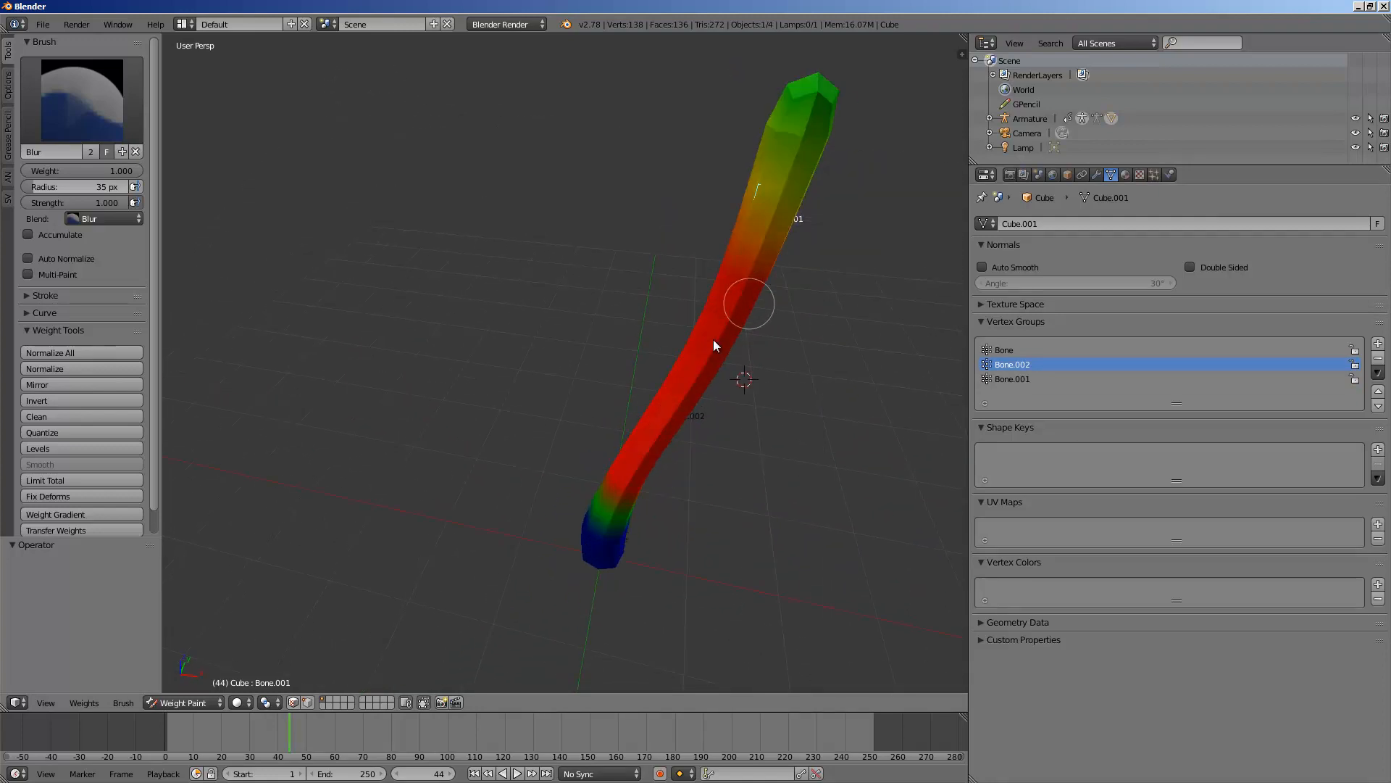
Scrub the animation back to frame 8 and return the tube mesh to Object Mode
{"action": "scroll", "coordinate": [703, 350], "scroll_direction": "down", "scroll_amount": 1}
{"action": "left_click_drag", "start_coordinate": [289, 732], "coordinate": [240, 729]}
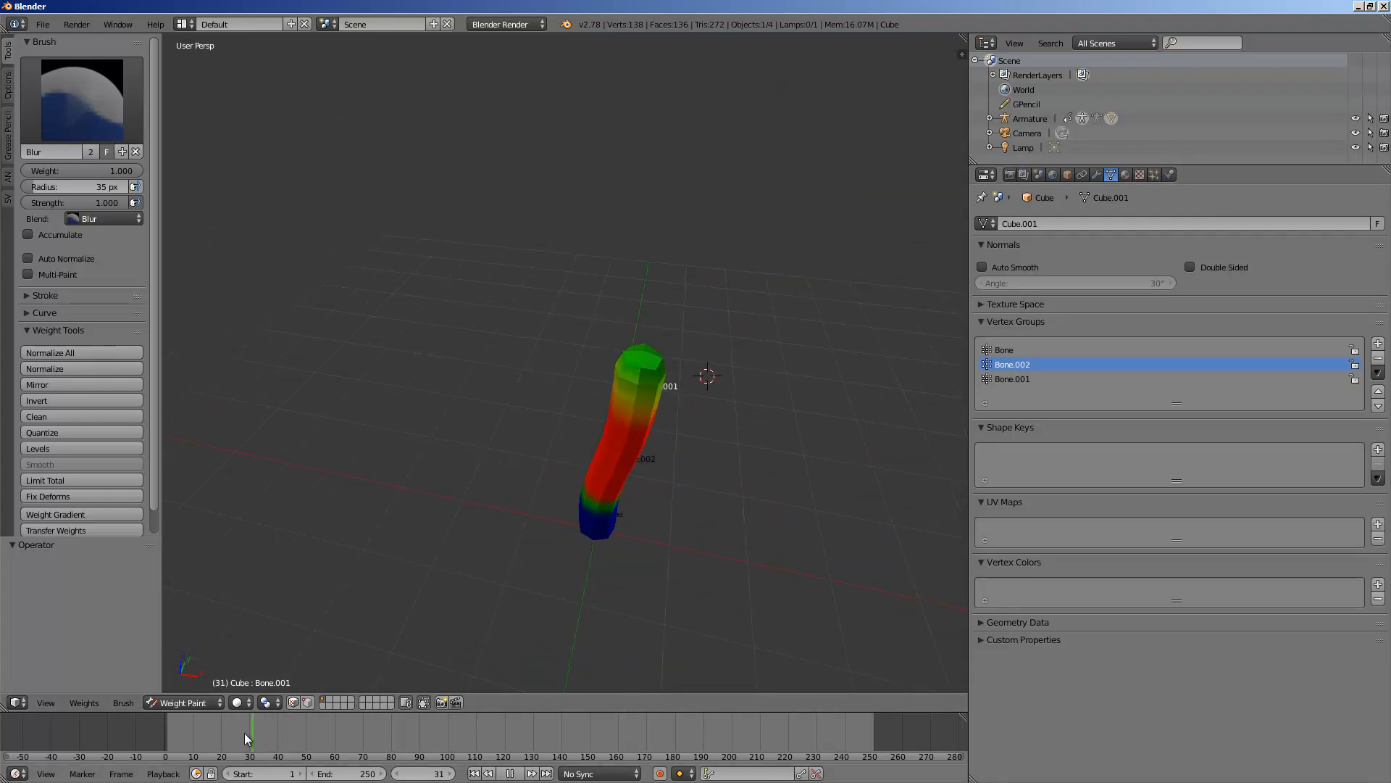
{"action": "key", "text": "Escape"}
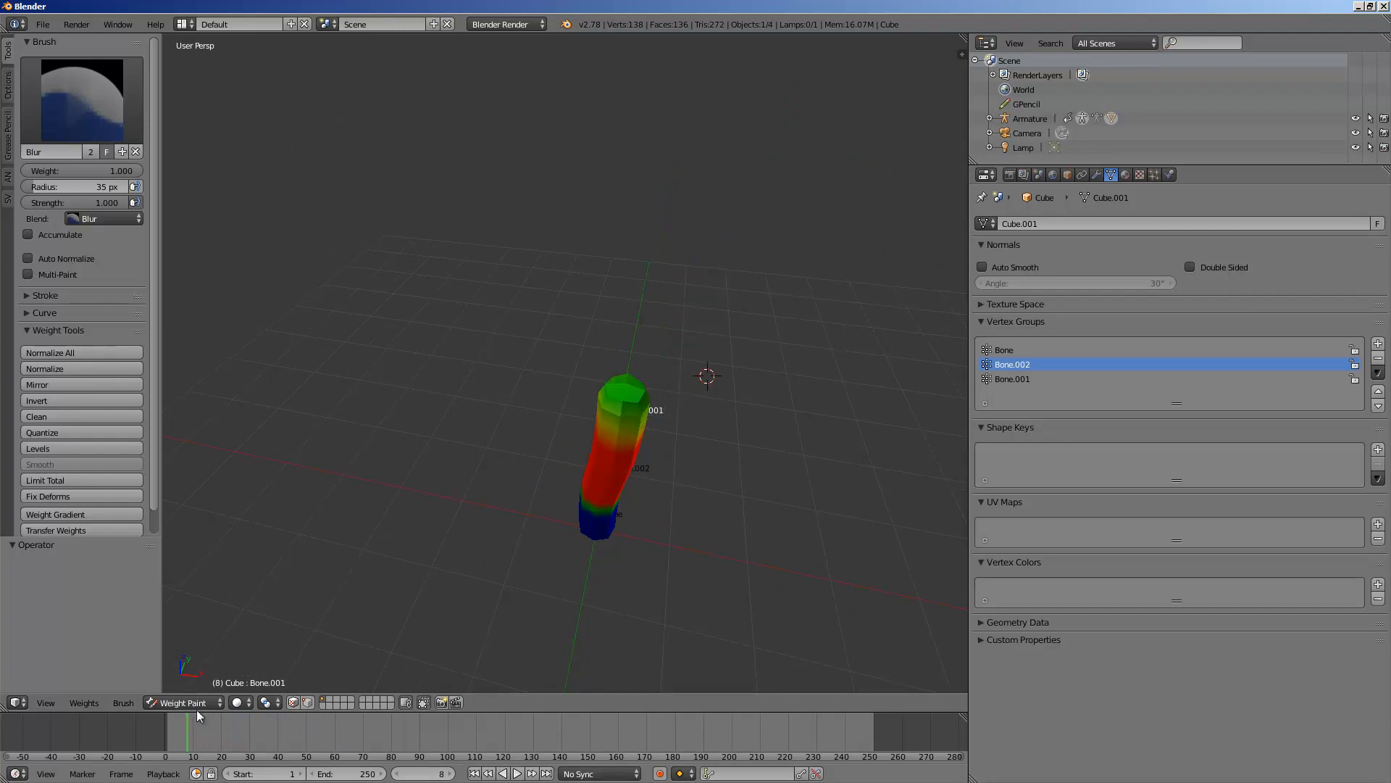
{"action": "left_click", "coordinate": [211, 703]}
{"action": "left_click", "coordinate": [208, 682]}
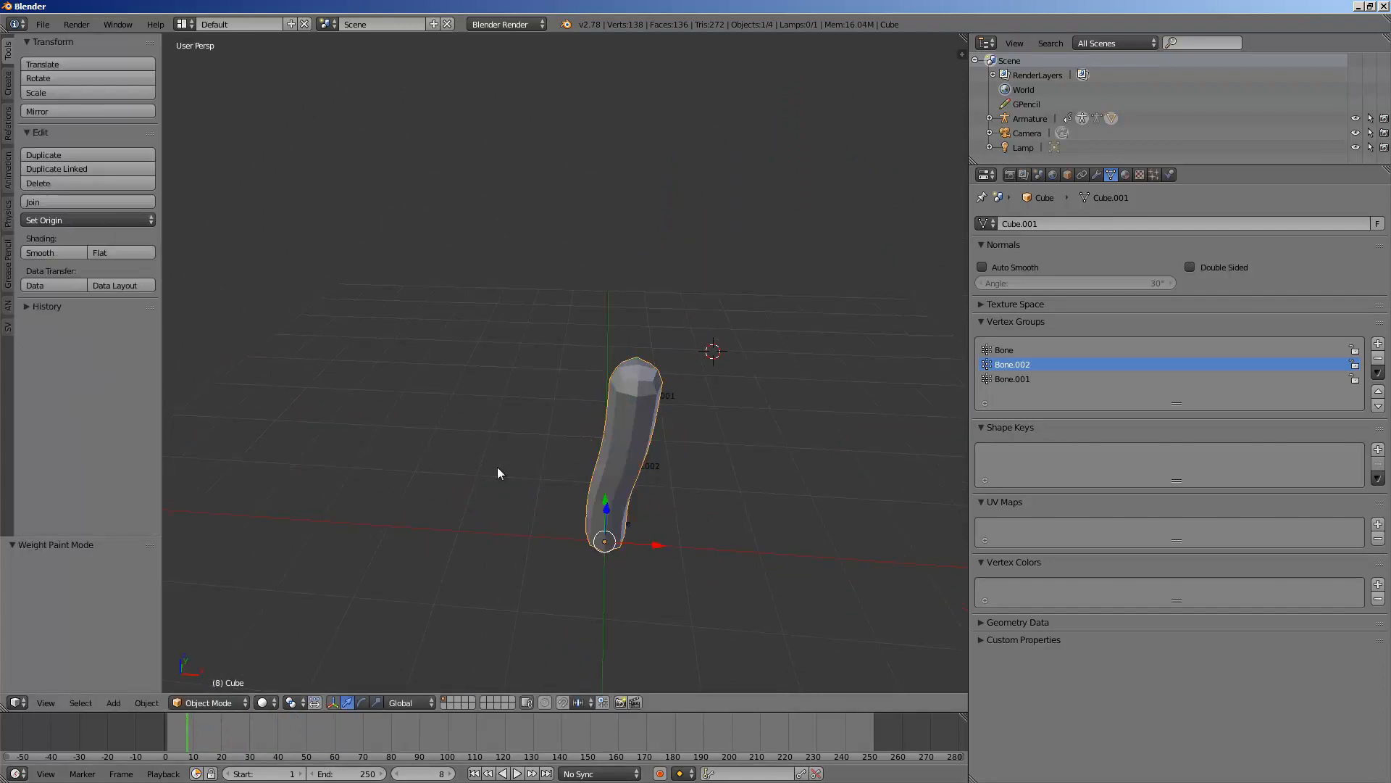
Show the scene in wireframe and clear the pose location of Bone.001
{"action": "middle_click_drag", "start_coordinate": [497, 467], "coordinate": [535, 420]}
{"action": "key", "text": "z"}
{"action": "right_click", "coordinate": [648, 387]}
{"action": "middle_click_drag", "start_coordinate": [649, 393], "coordinate": [661, 380]}
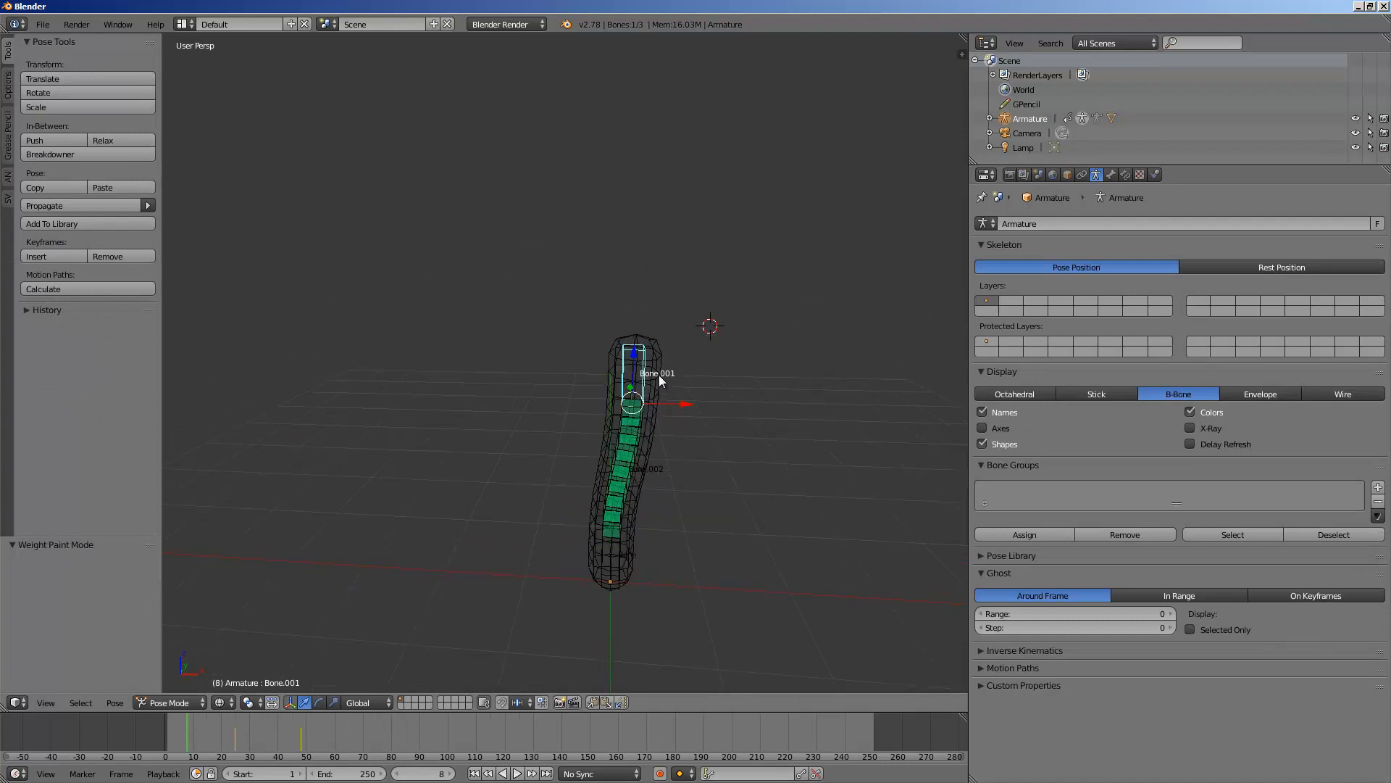
{"action": "key", "text": "alt+g"}
{"action": "key", "text": "ctrl+a"}
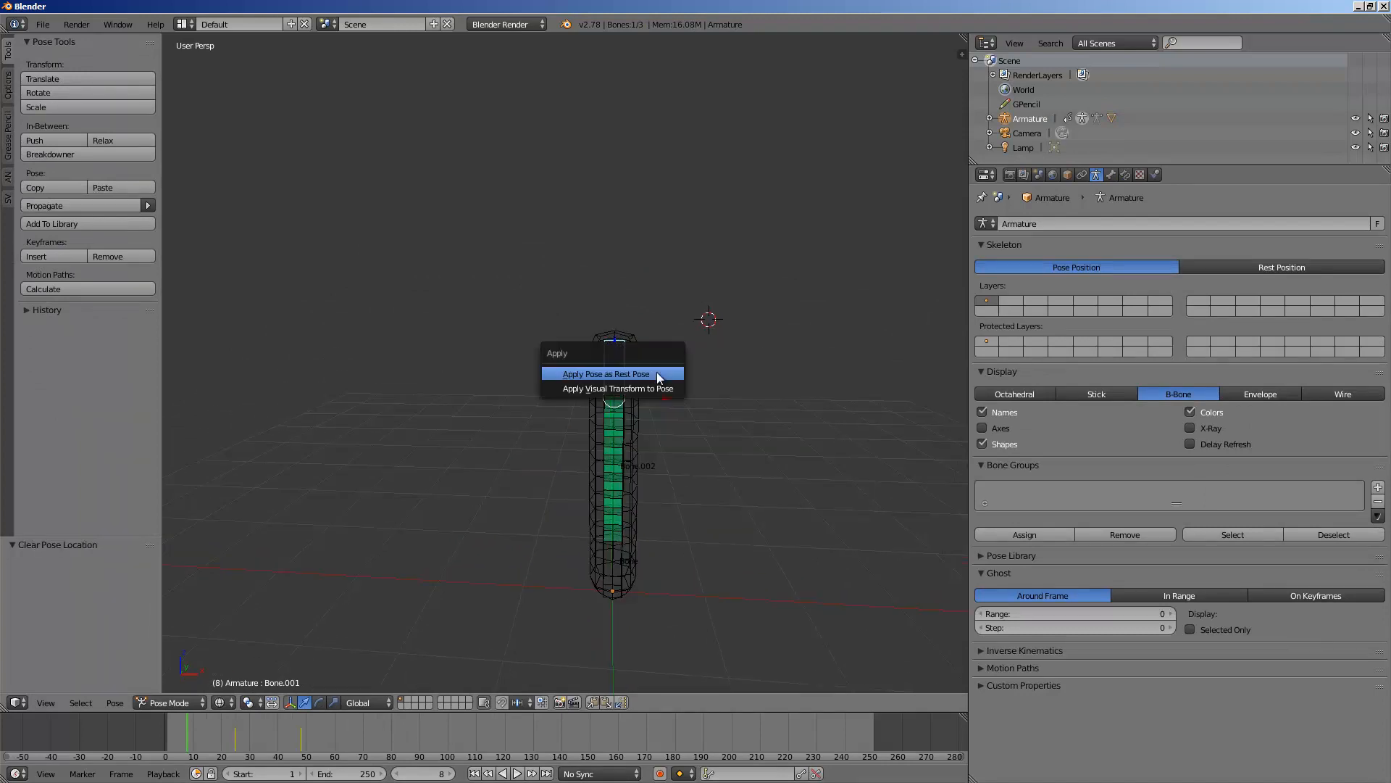
{"action": "left_click", "coordinate": [684, 282]}
Clear the location keyframes of Bone.001 and deselect all bones
{"action": "middle_click_drag", "start_coordinate": [831, 181], "coordinate": [874, 175]}
{"action": "key", "text": "n"}
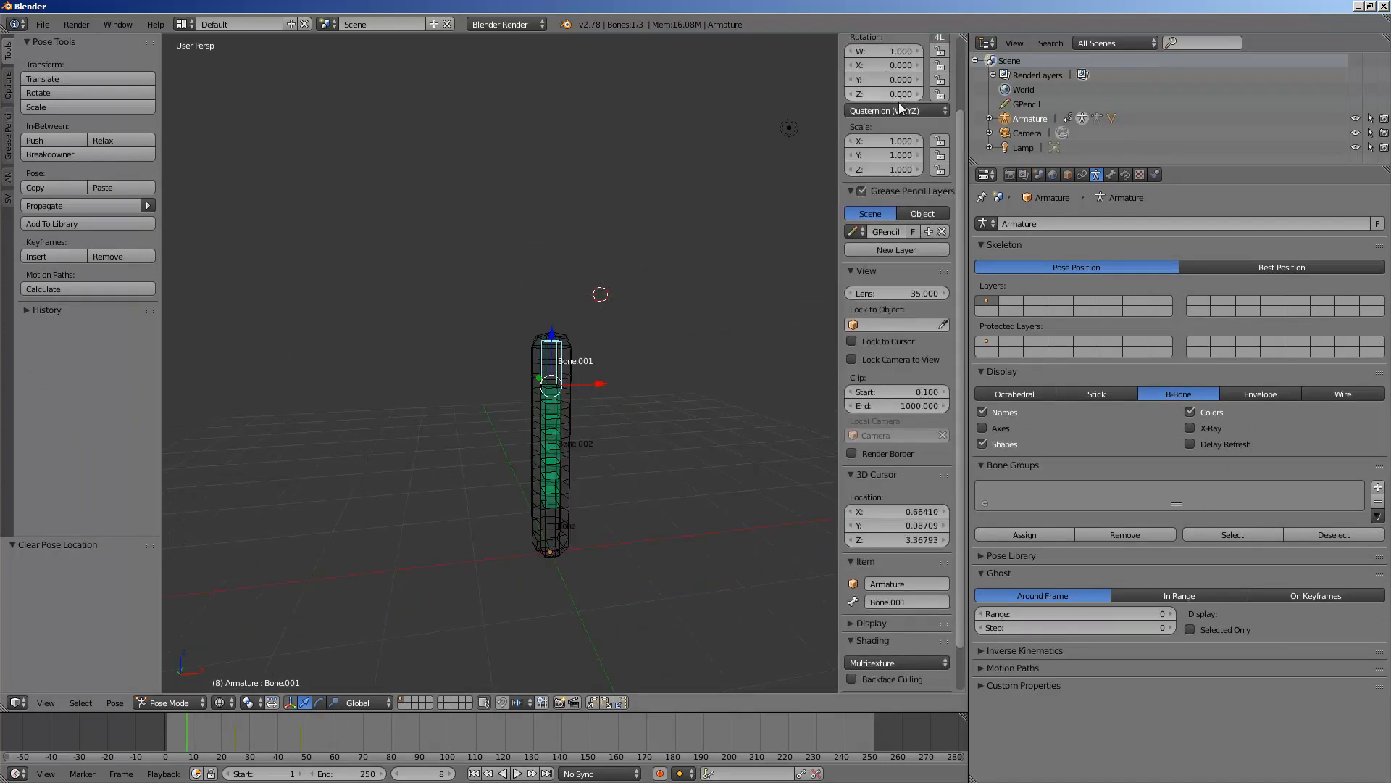
{"action": "middle_click_drag", "start_coordinate": [661, 458], "coordinate": [688, 428]}
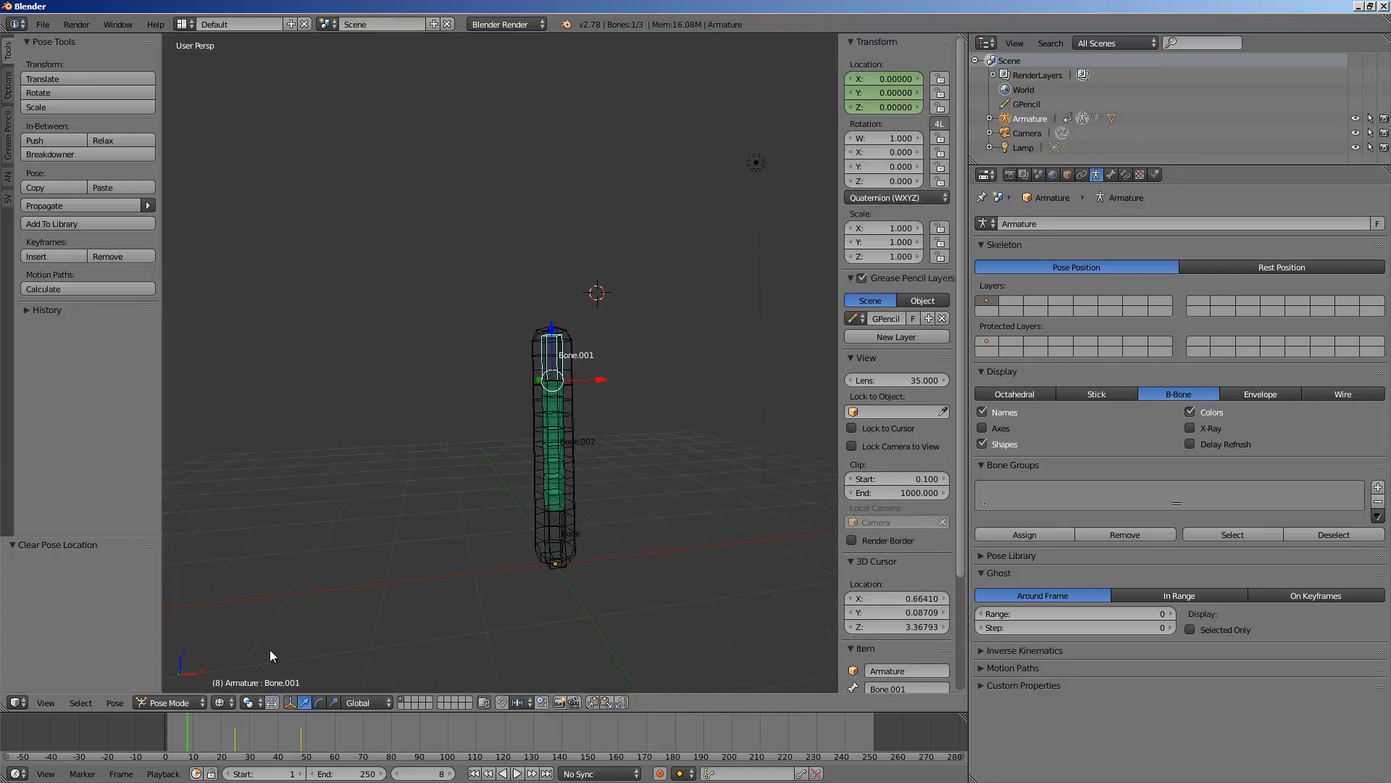
{"action": "right_click", "coordinate": [884, 92]}
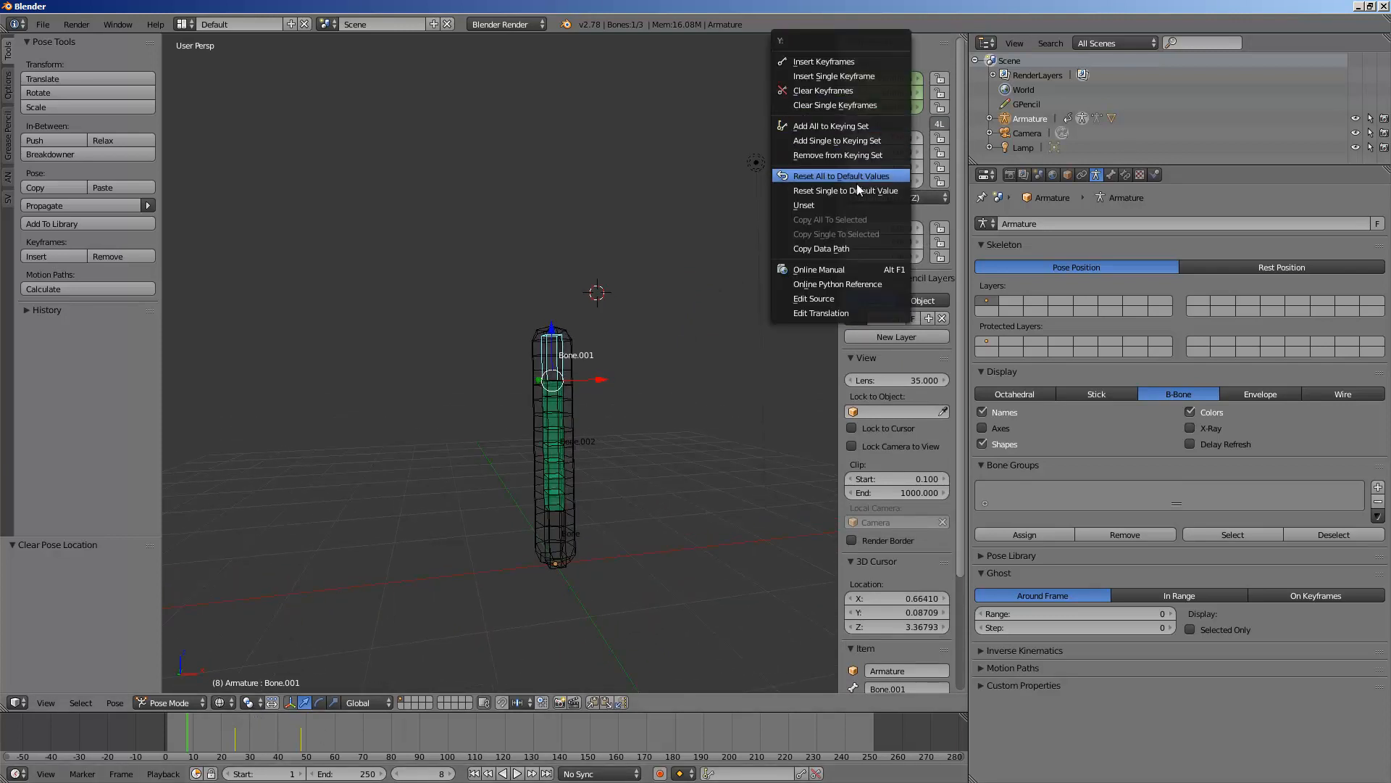
{"action": "left_click", "coordinate": [852, 94]}
{"action": "middle_click_drag", "start_coordinate": [605, 304], "coordinate": [519, 348]}
{"action": "key", "text": "a"}
{"action": "middle_click_drag", "start_coordinate": [578, 407], "coordinate": [619, 389]}
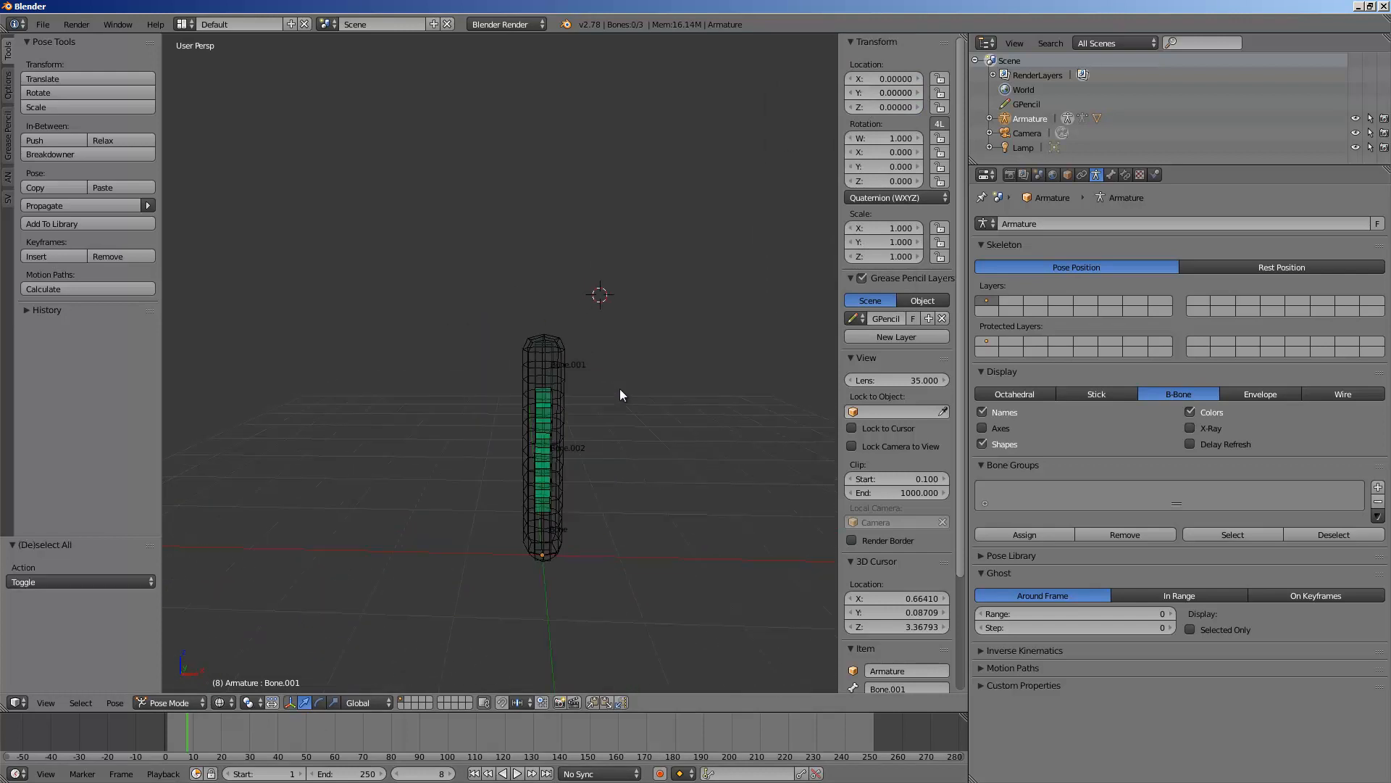
Return to solid shading and stretch the tube by moving Bone.001 about 1.827, -1.950, 2.415 in X, Y and Z
{"action": "key", "text": "z"}
{"action": "middle_click_drag", "start_coordinate": [515, 379], "coordinate": [579, 362]}
{"action": "key", "text": "ctrl+a"}
{"action": "middle_click_drag", "start_coordinate": [525, 281], "coordinate": [540, 377]}
{"action": "right_click", "coordinate": [540, 377]}
{"action": "key", "text": "g"}
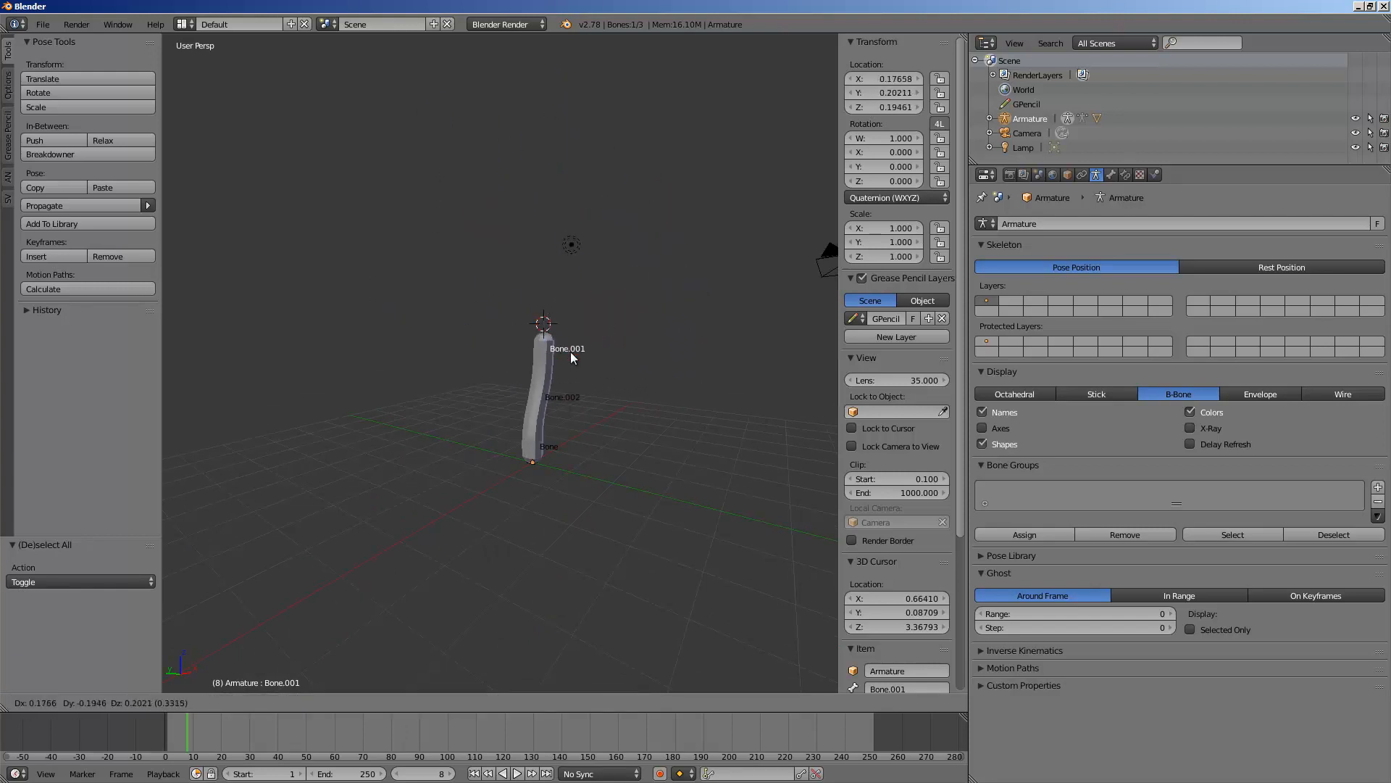
{"action": "left_click", "coordinate": [654, 262]}
Select the tube mesh and its Bone vertex group, and examine the stretched deformation
{"action": "right_click", "coordinate": [667, 235]}
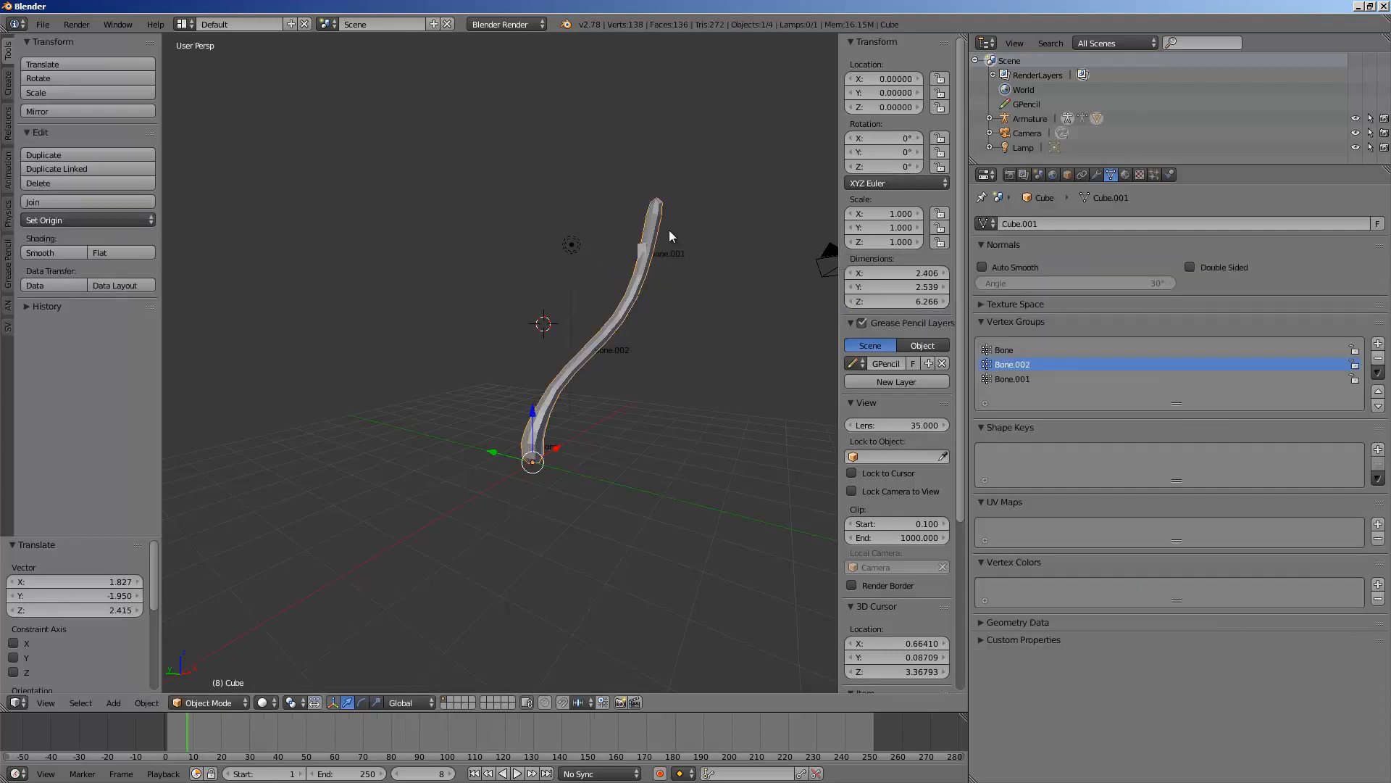
{"action": "middle_click_drag", "start_coordinate": [693, 317], "coordinate": [725, 313]}
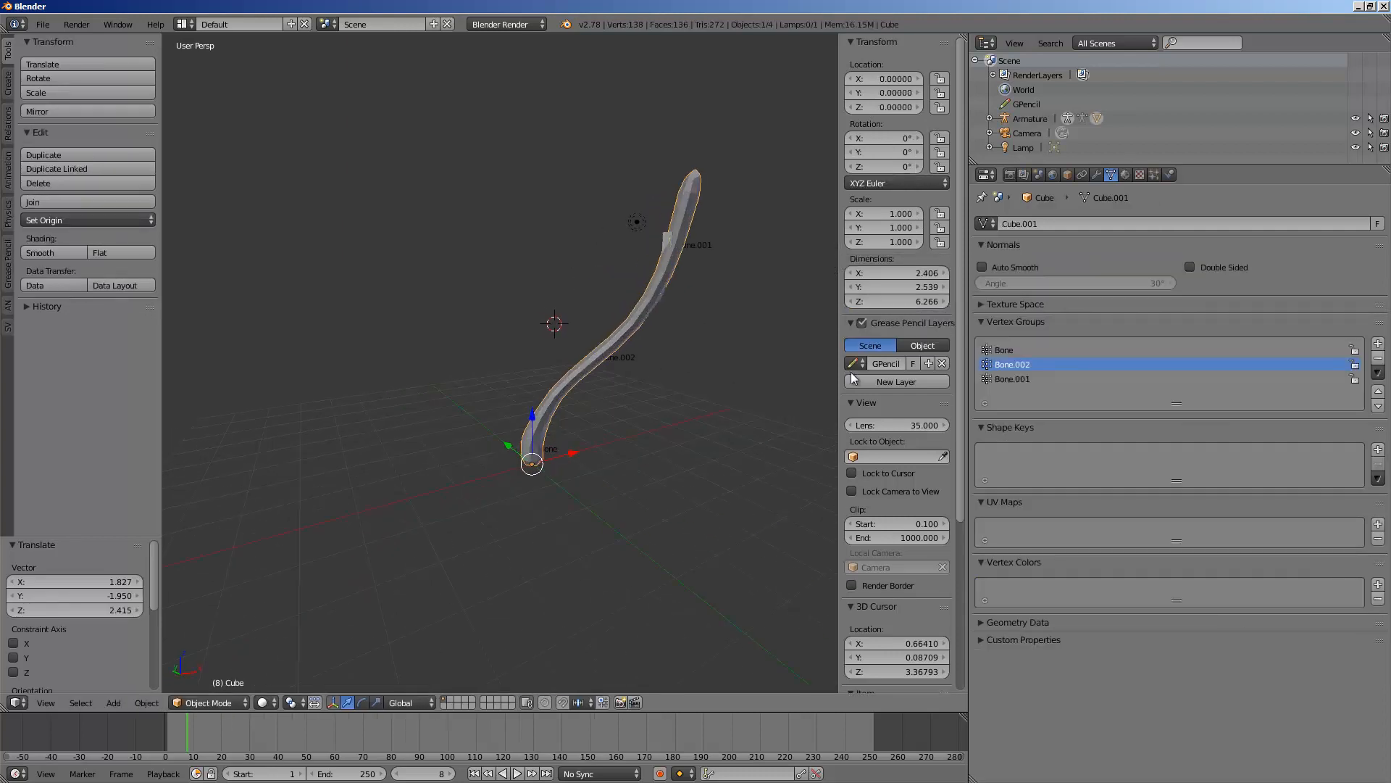
{"action": "left_click", "coordinate": [1022, 352]}
{"action": "middle_click_drag", "start_coordinate": [519, 363], "coordinate": [607, 311]}
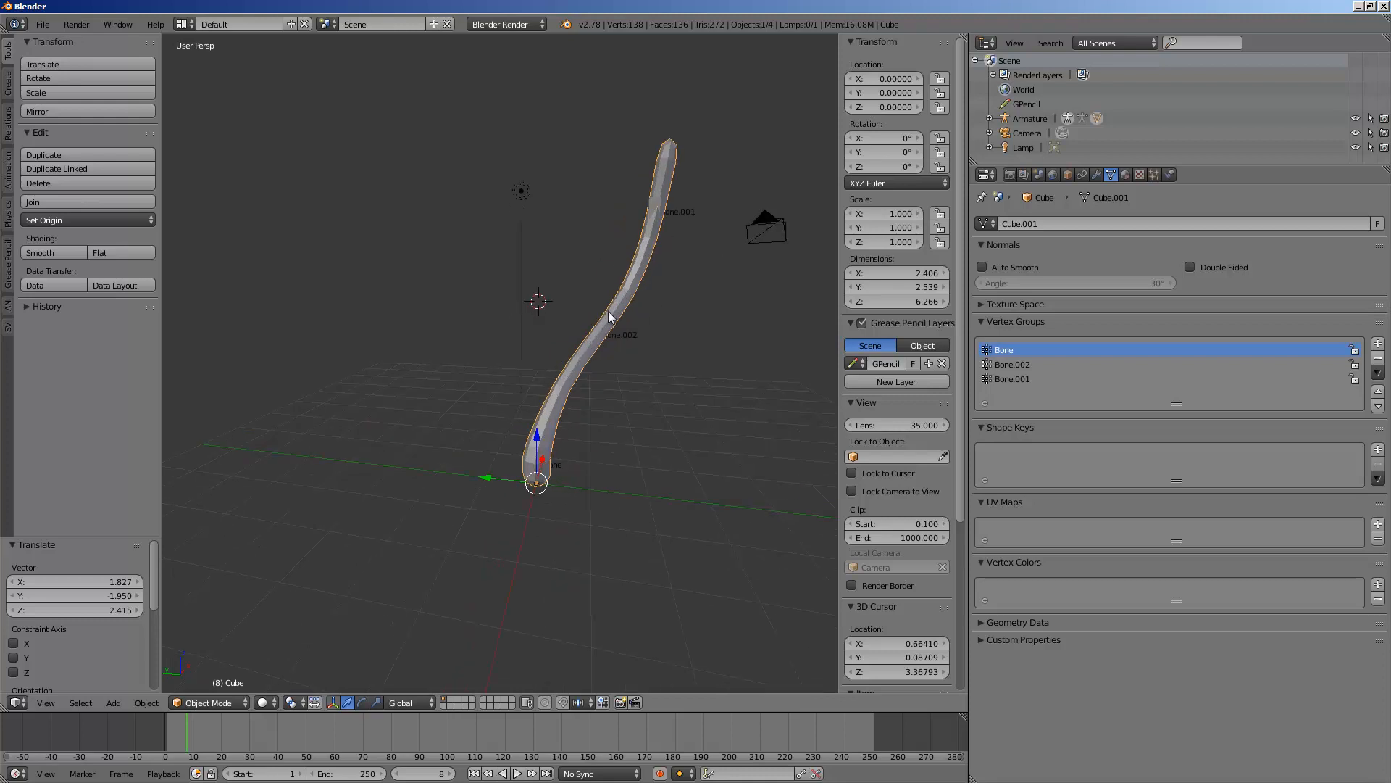
Start a new file from the startup scene and delete the default cube
{"action": "left_click", "coordinate": [38, 25]}
{"action": "left_click", "coordinate": [62, 45]}
{"action": "left_click", "coordinate": [66, 50]}
{"action": "key", "text": "Delete"}
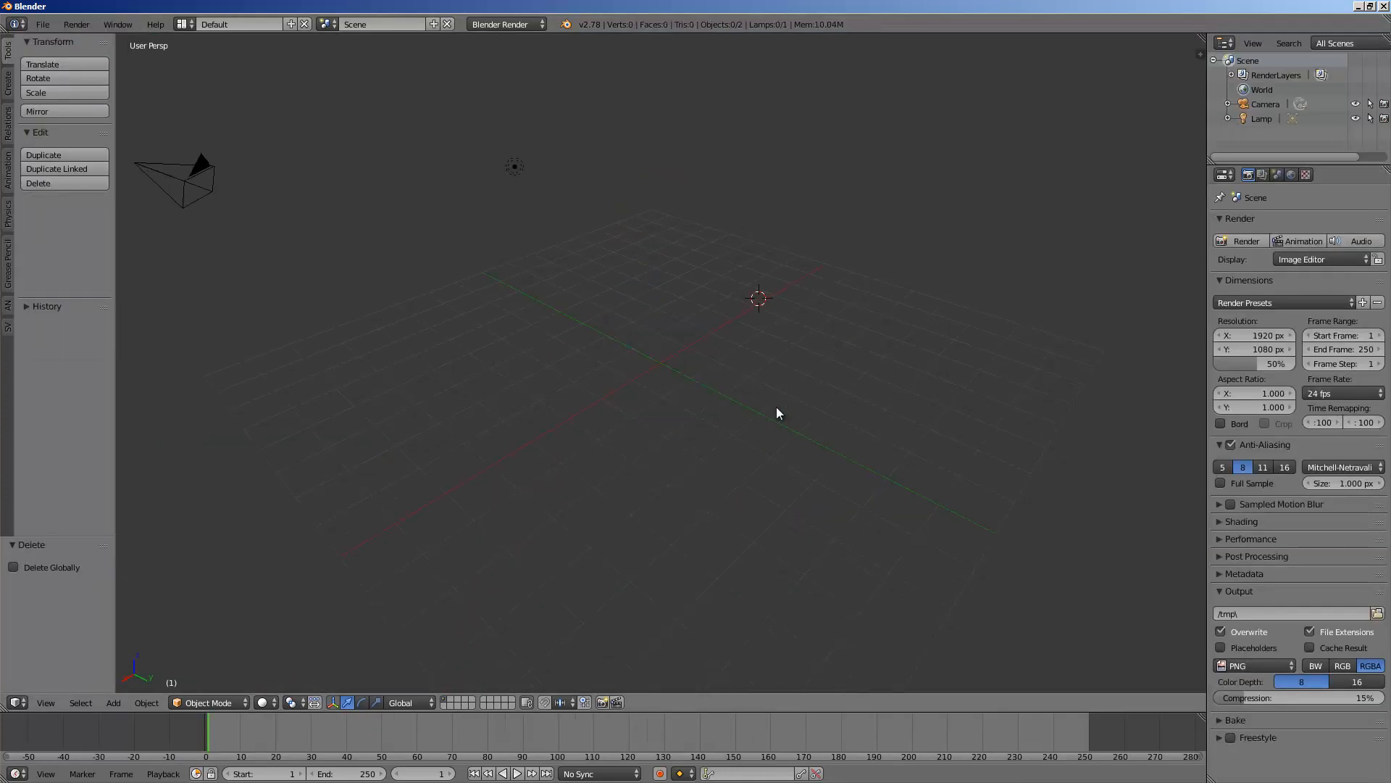
Add a torus mesh and clear its location so it sits at the world origin
{"action": "key", "text": "shift+a"}
{"action": "mouse_move", "coordinate": [753, 400]}
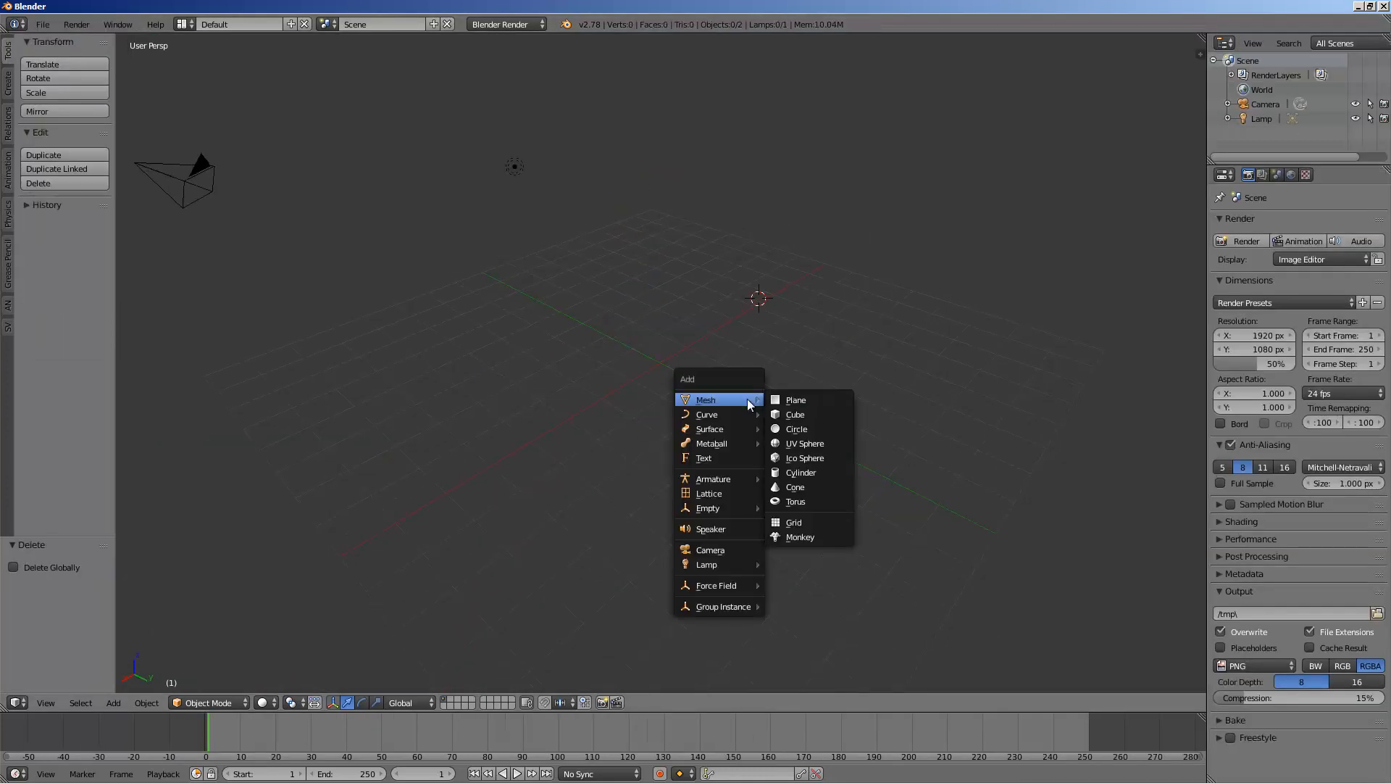
{"action": "left_click", "coordinate": [798, 501]}
{"action": "middle_click_drag", "start_coordinate": [750, 446], "coordinate": [665, 390]}
{"action": "key", "text": "alt+g"}
{"action": "scroll", "coordinate": [692, 385], "scroll_direction": "up", "scroll_amount": 3}
Add a single-bone armature and clear its location so it stands in the torus's centre
{"action": "key", "text": "shift+a"}
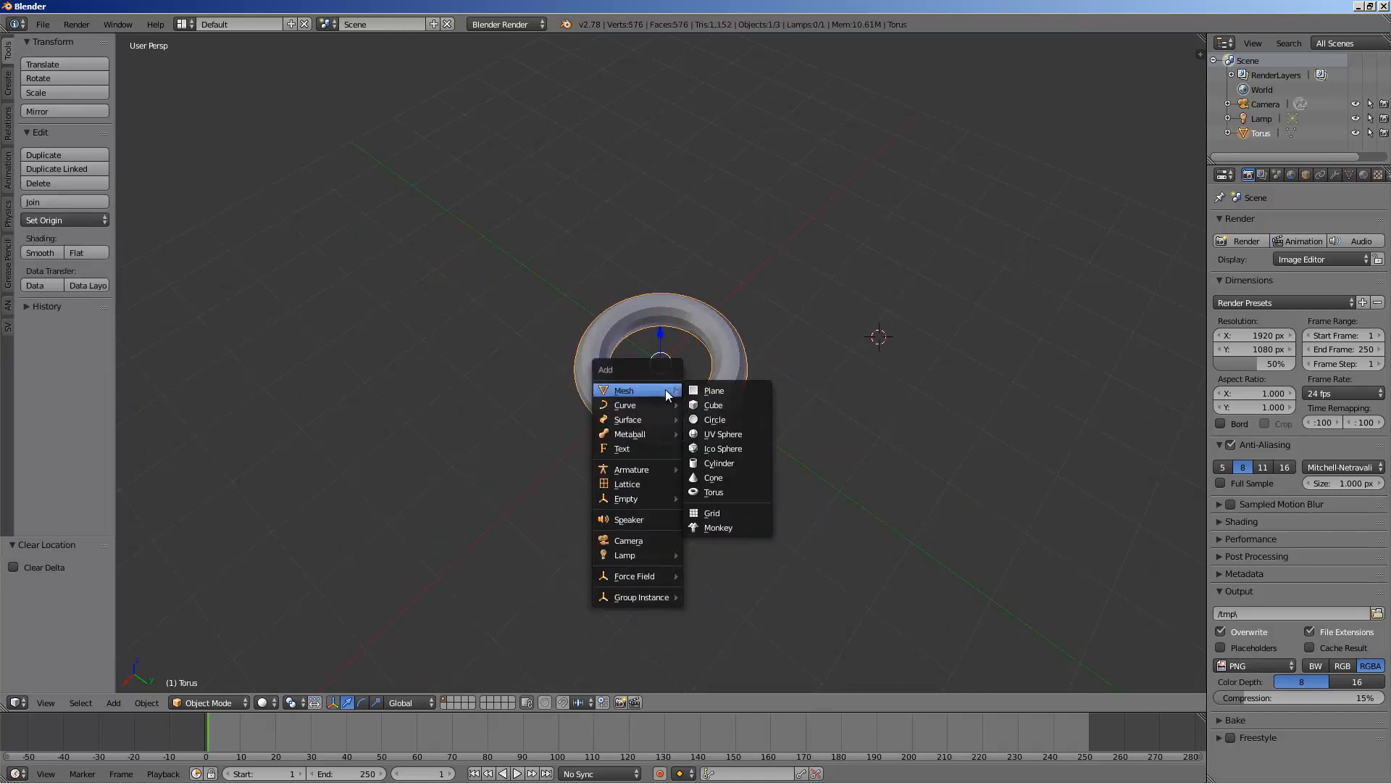
{"action": "mouse_move", "coordinate": [661, 468]}
{"action": "left_click", "coordinate": [719, 470]}
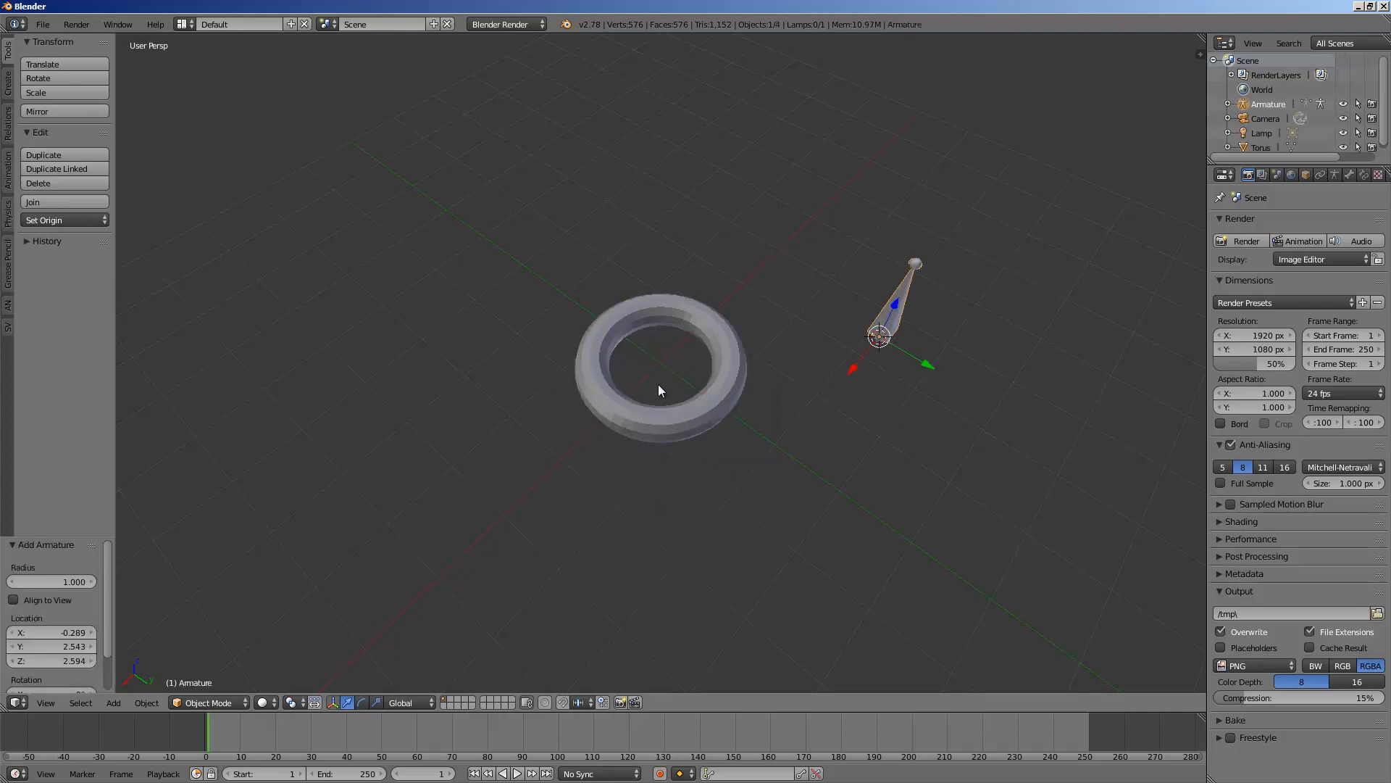
{"action": "key", "text": "alt+g"}
{"action": "scroll", "coordinate": [689, 381], "scroll_direction": "up", "scroll_amount": 2}
{"action": "middle_click_drag", "start_coordinate": [690, 381], "coordinate": [663, 406]}
In the armature's Edit Mode, duplicate the central bone onto the torus's -X side and that copy onto the +X side
{"action": "key", "text": "Tab"}
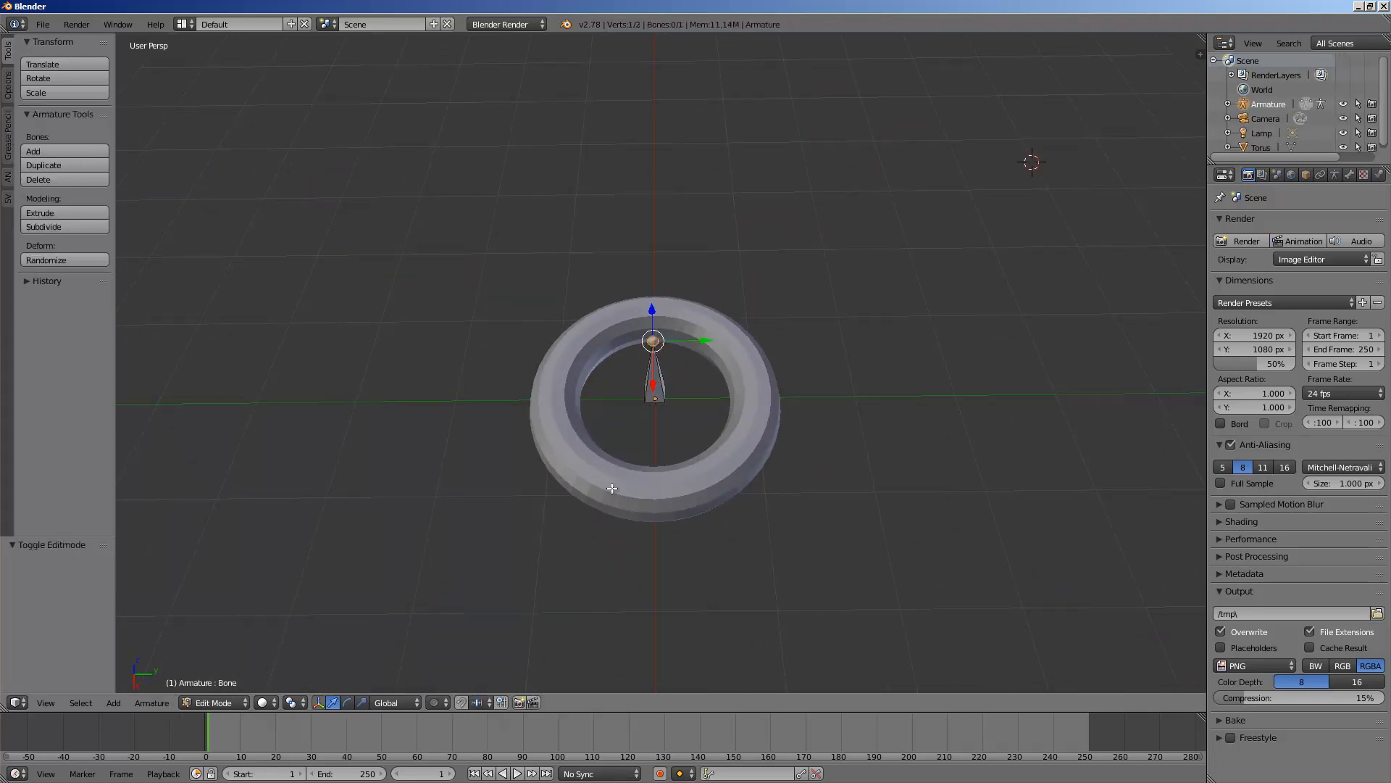
{"action": "right_click", "coordinate": [654, 392]}
{"action": "middle_click_drag", "start_coordinate": [698, 388], "coordinate": [690, 433]}
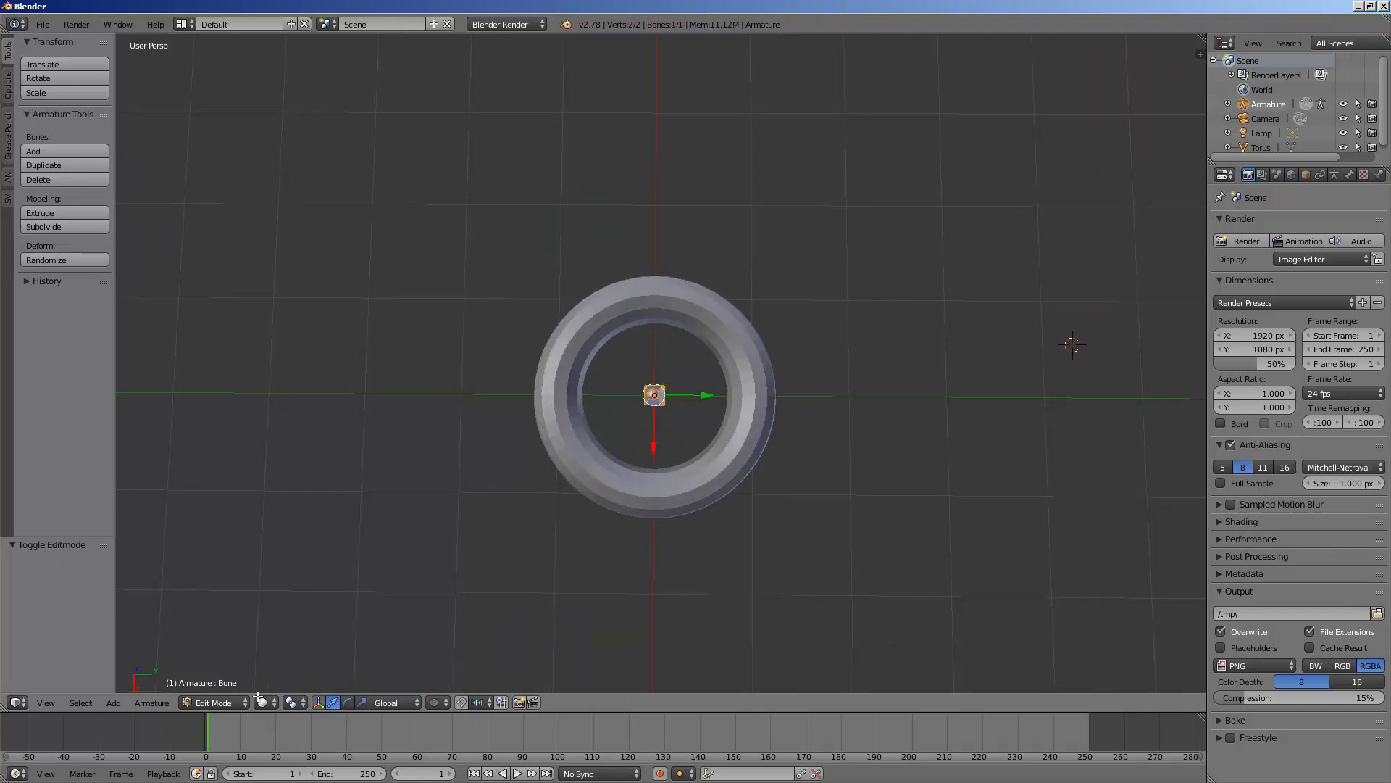
{"action": "left_click", "coordinate": [48, 704]}
{"action": "left_click", "coordinate": [58, 638]}
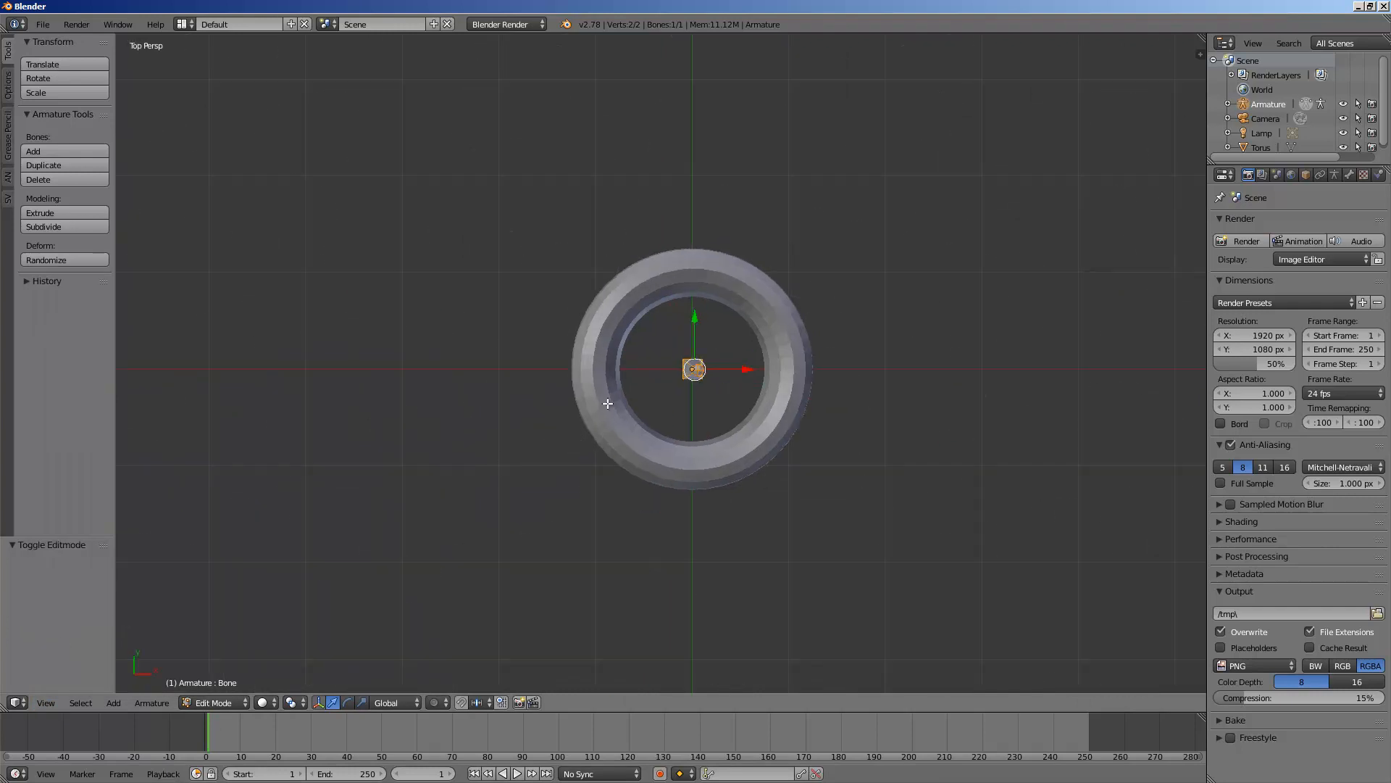
{"action": "key", "text": "shift+d"}
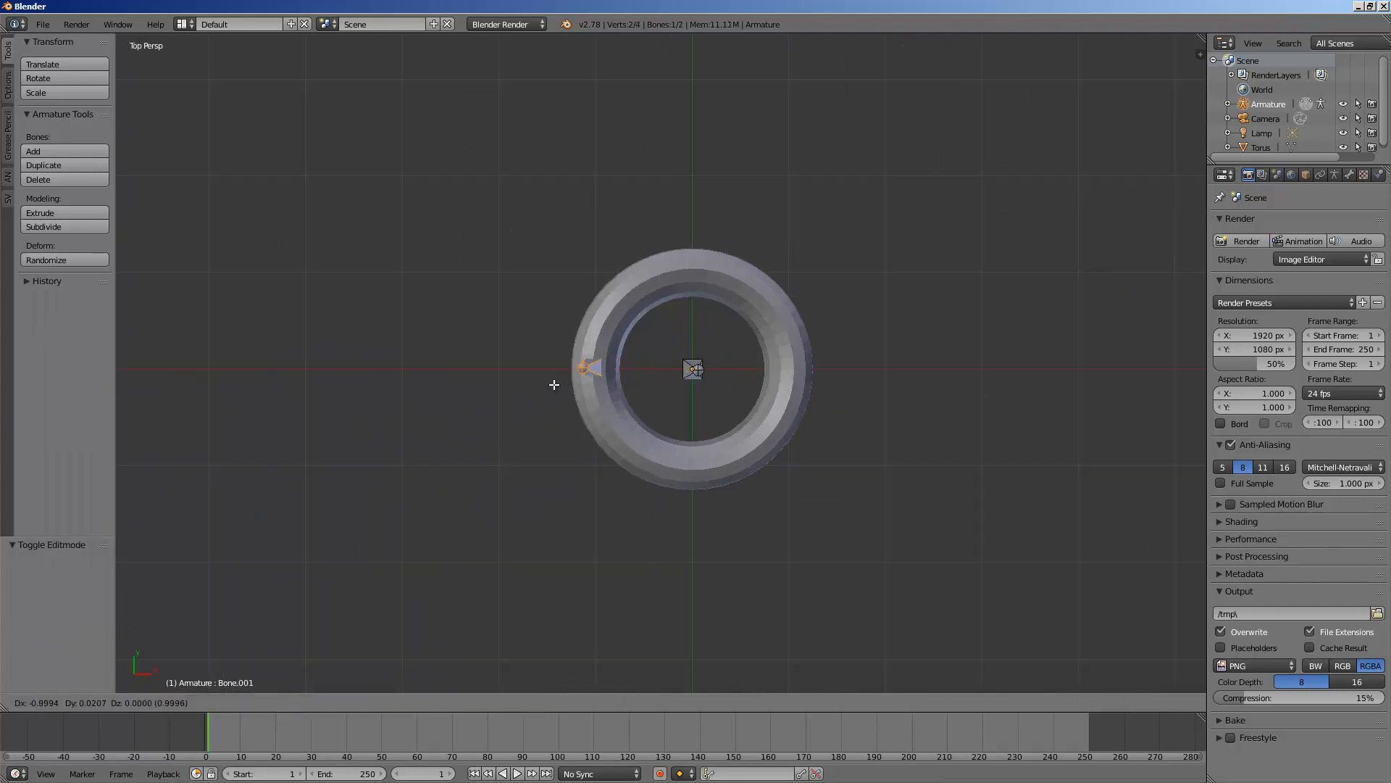
{"action": "left_click", "coordinate": [562, 387]}
{"action": "key", "text": "shift+d"}
{"action": "left_click", "coordinate": [815, 385]}
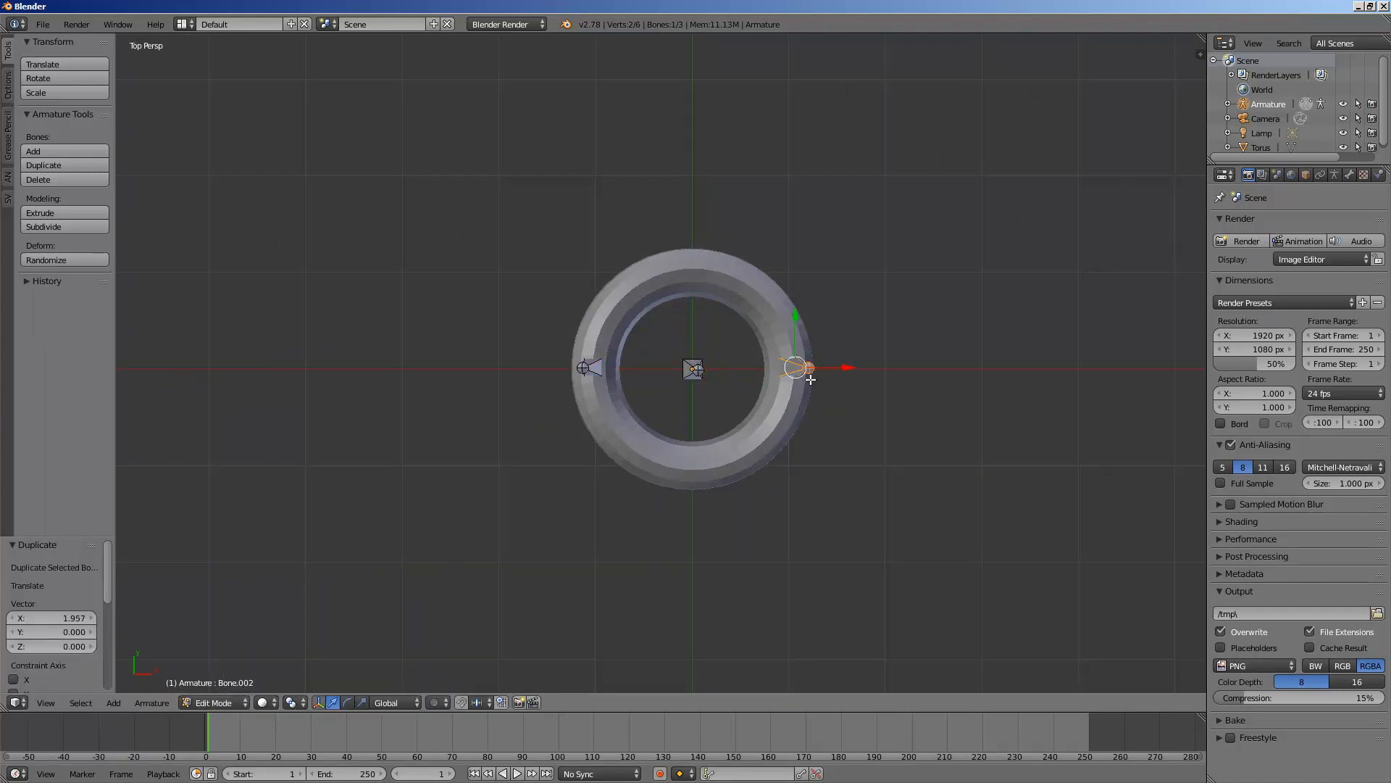
Duplicate the +X side bone onto the torus's +Y side and that copy onto the -Y side
{"action": "key", "text": "shift+d"}
{"action": "left_click", "coordinate": [716, 279]}
{"action": "key", "text": "shift+d"}
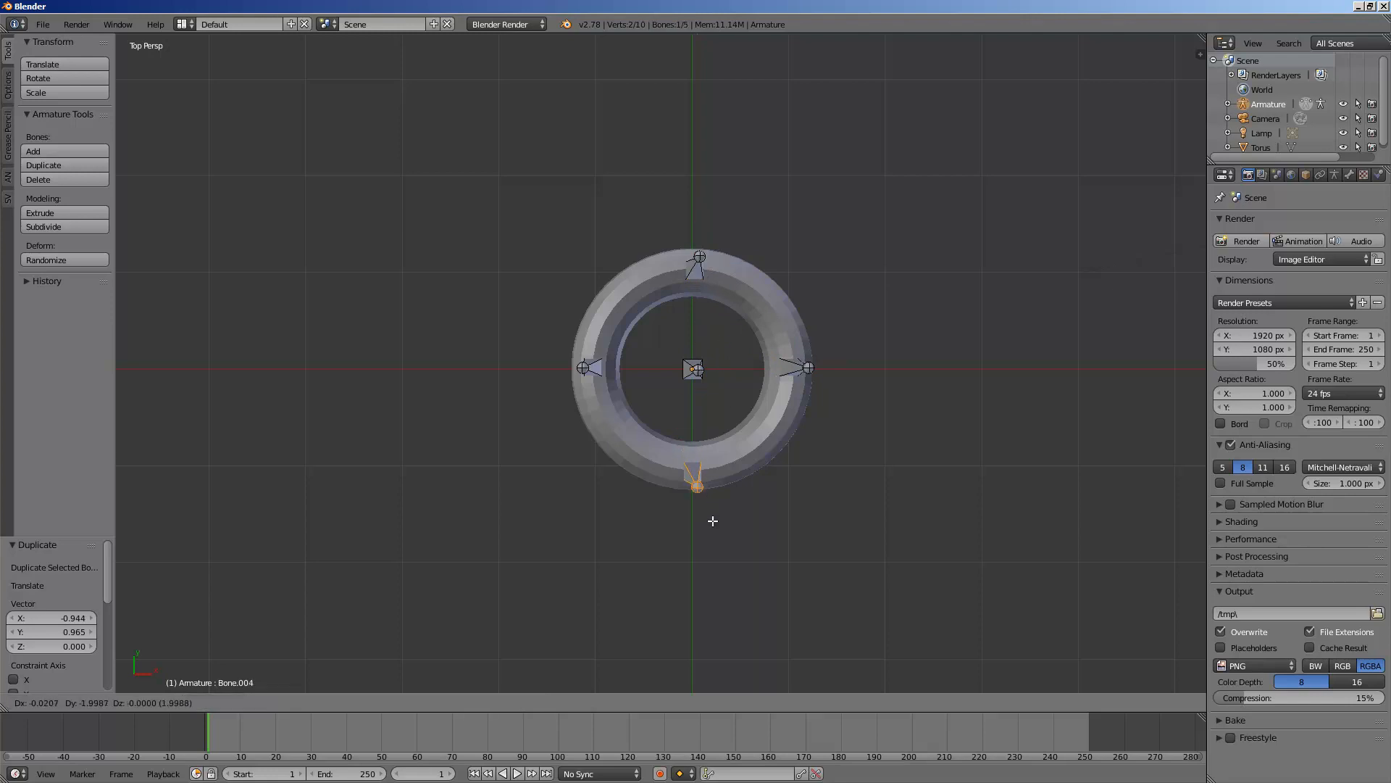
{"action": "left_click", "coordinate": [707, 482]}
Parent the bone on the torus's +X side to the central bone with Keep Offset
{"action": "middle_click_drag", "start_coordinate": [723, 388], "coordinate": [755, 385]}
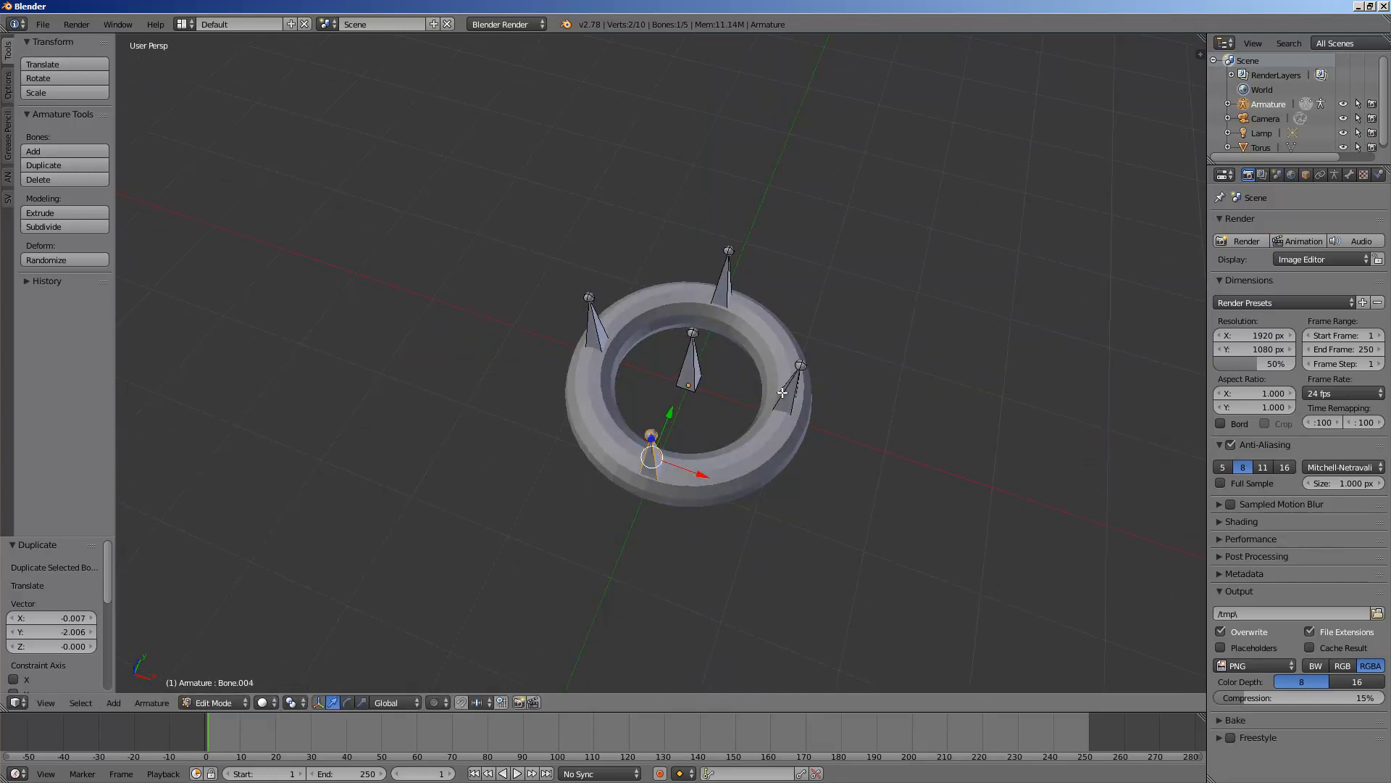
{"action": "right_click", "coordinate": [755, 386]}
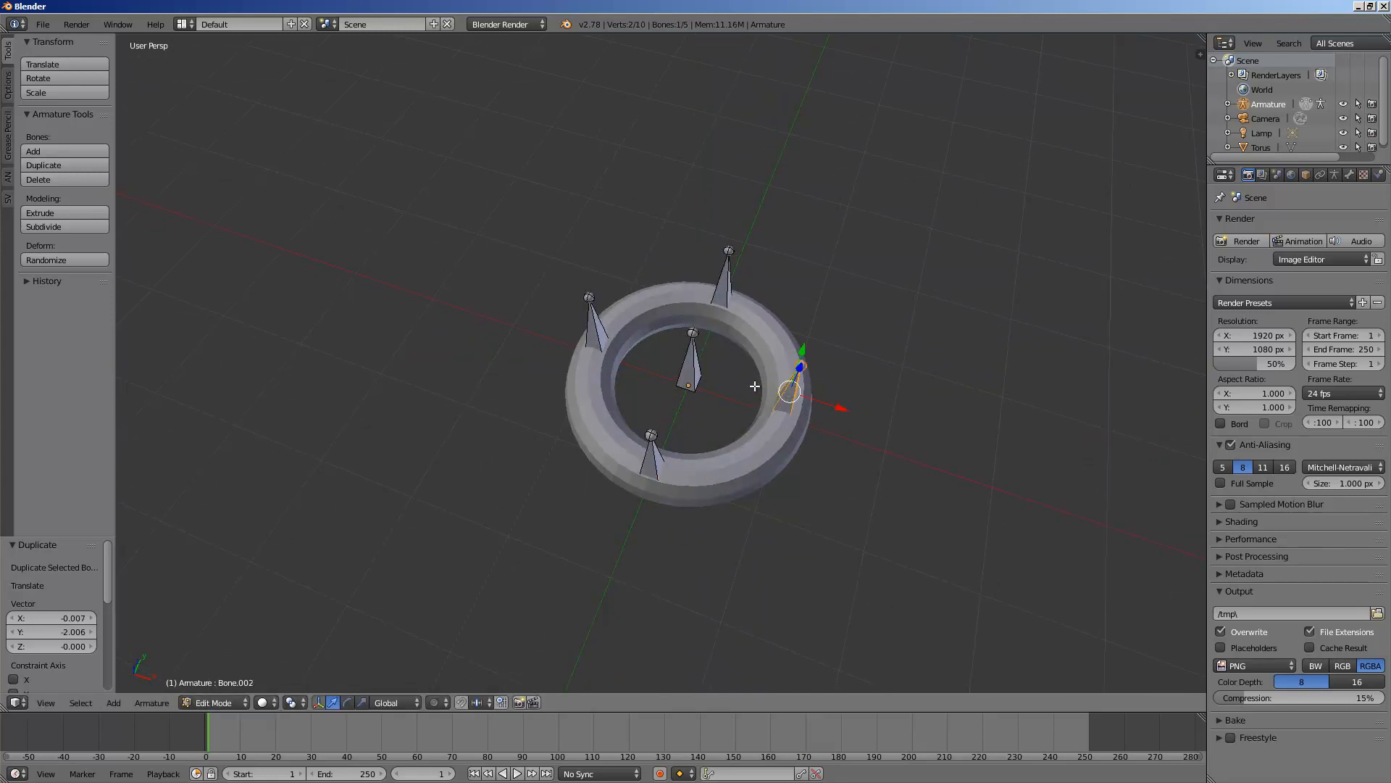
{"action": "right_click", "coordinate": [698, 375]}
{"action": "right_click", "coordinate": [771, 394]}
{"action": "right_click", "coordinate": [694, 375], "text": "shift"}
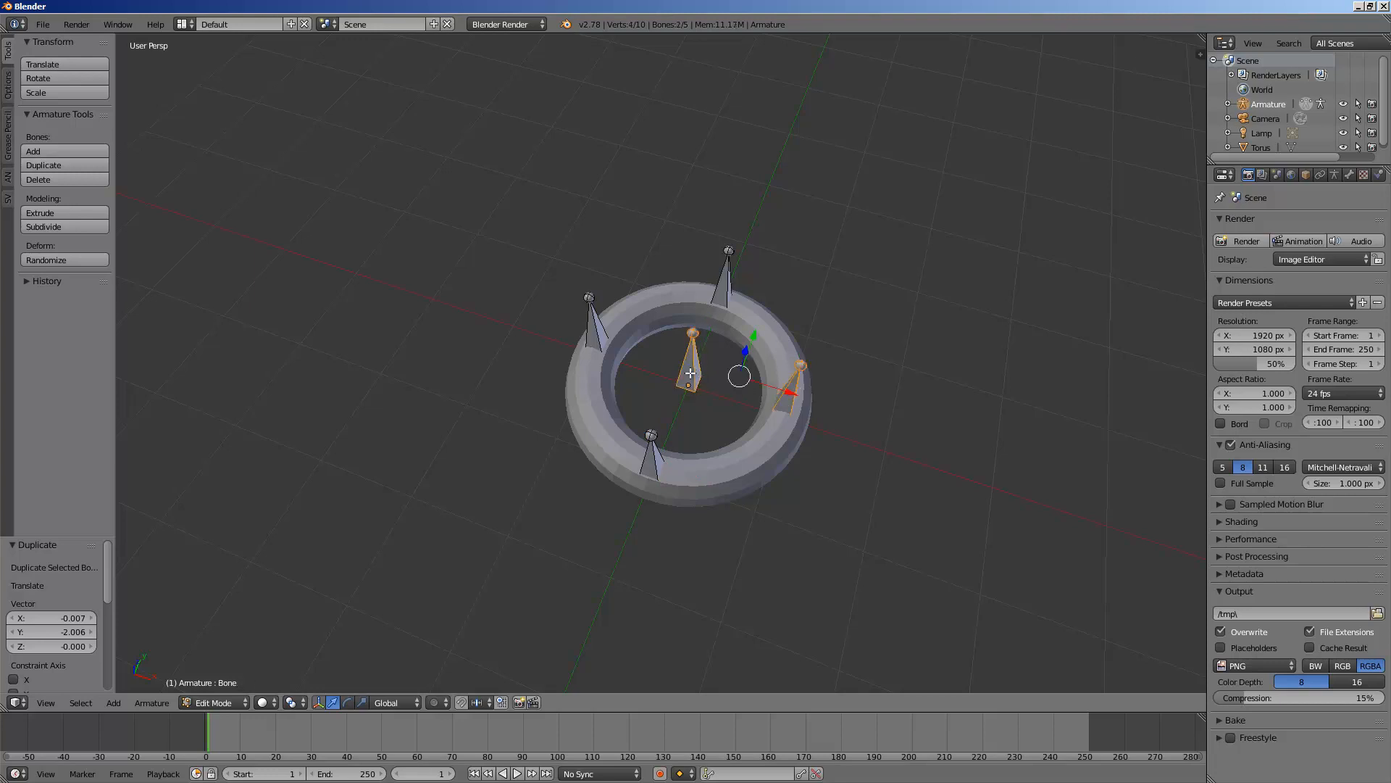
{"action": "key", "text": "ctrl+p"}
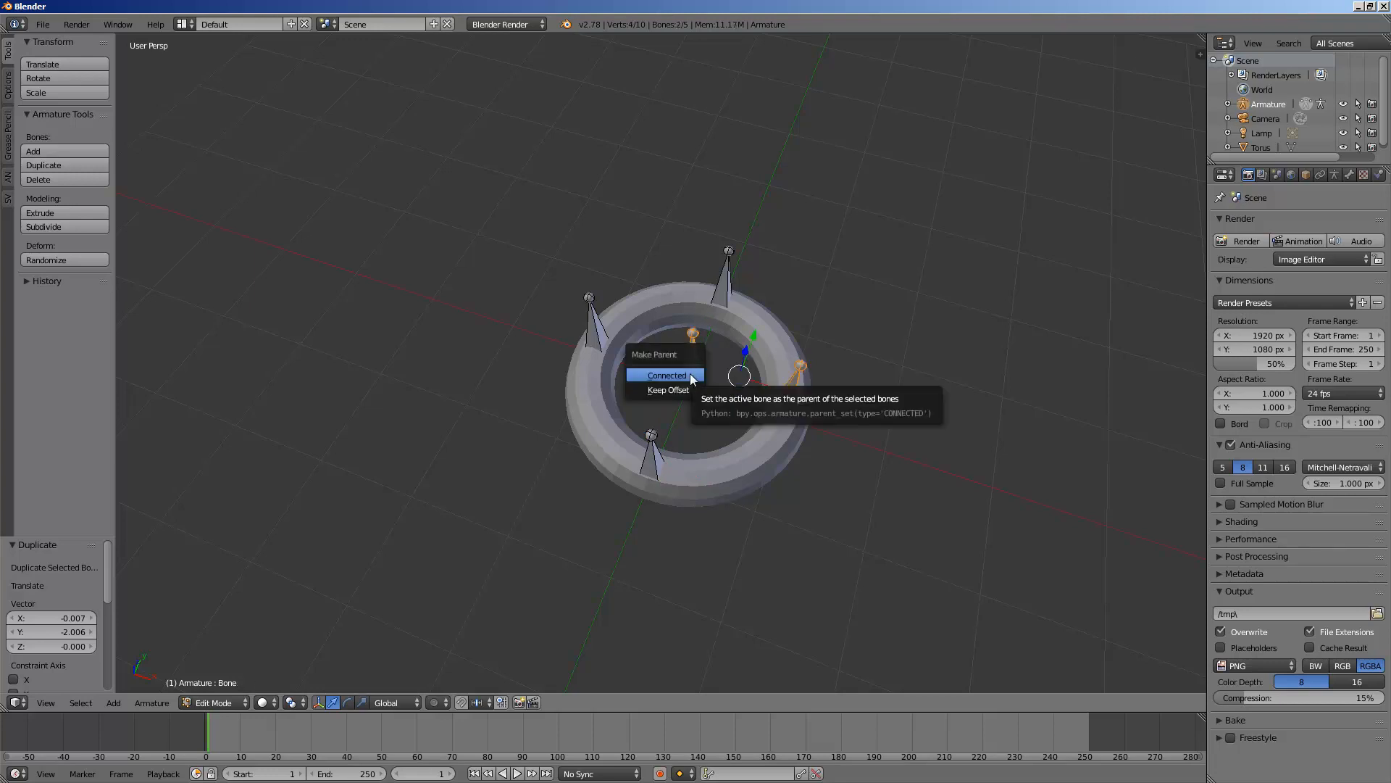
{"action": "left_click", "coordinate": [667, 390]}
Parent the bone on the torus's +Y side to the central bone with Keep Offset
{"action": "right_click", "coordinate": [719, 284]}
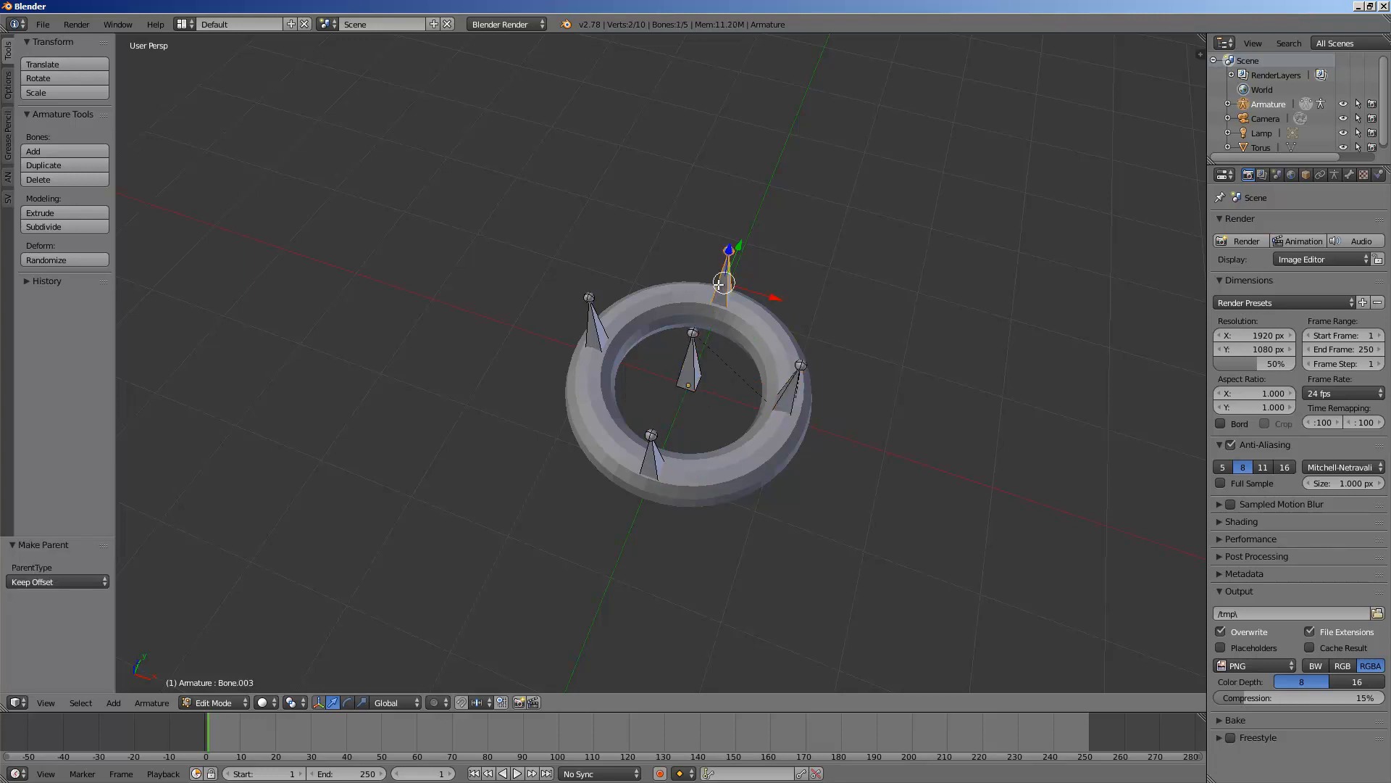
{"action": "right_click", "coordinate": [701, 370], "text": "shift"}
{"action": "key", "text": "ctrl+p"}
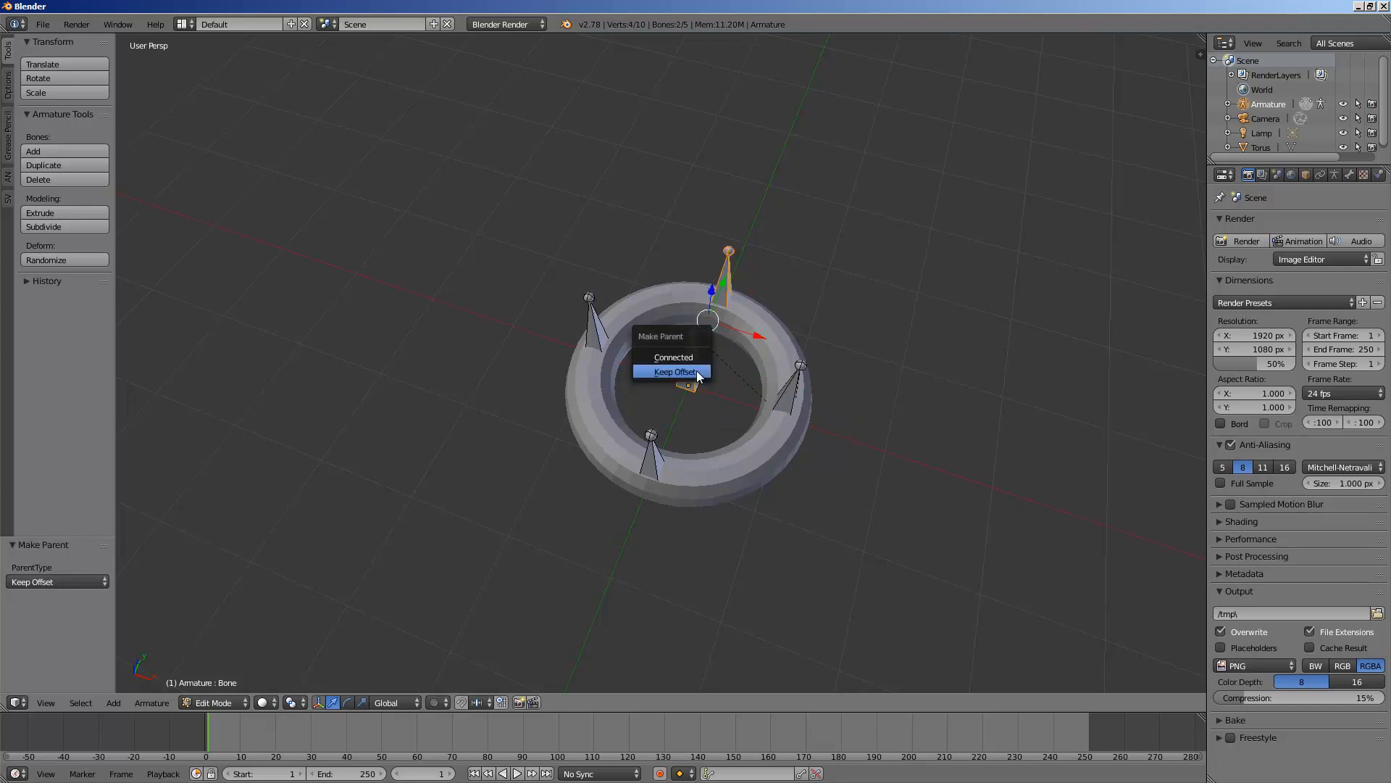
{"action": "left_click", "coordinate": [674, 372]}
Parent the bone on the torus's -X side to the central bone with Keep Offset
{"action": "right_click", "coordinate": [597, 330]}
{"action": "right_click", "coordinate": [694, 373], "text": "shift"}
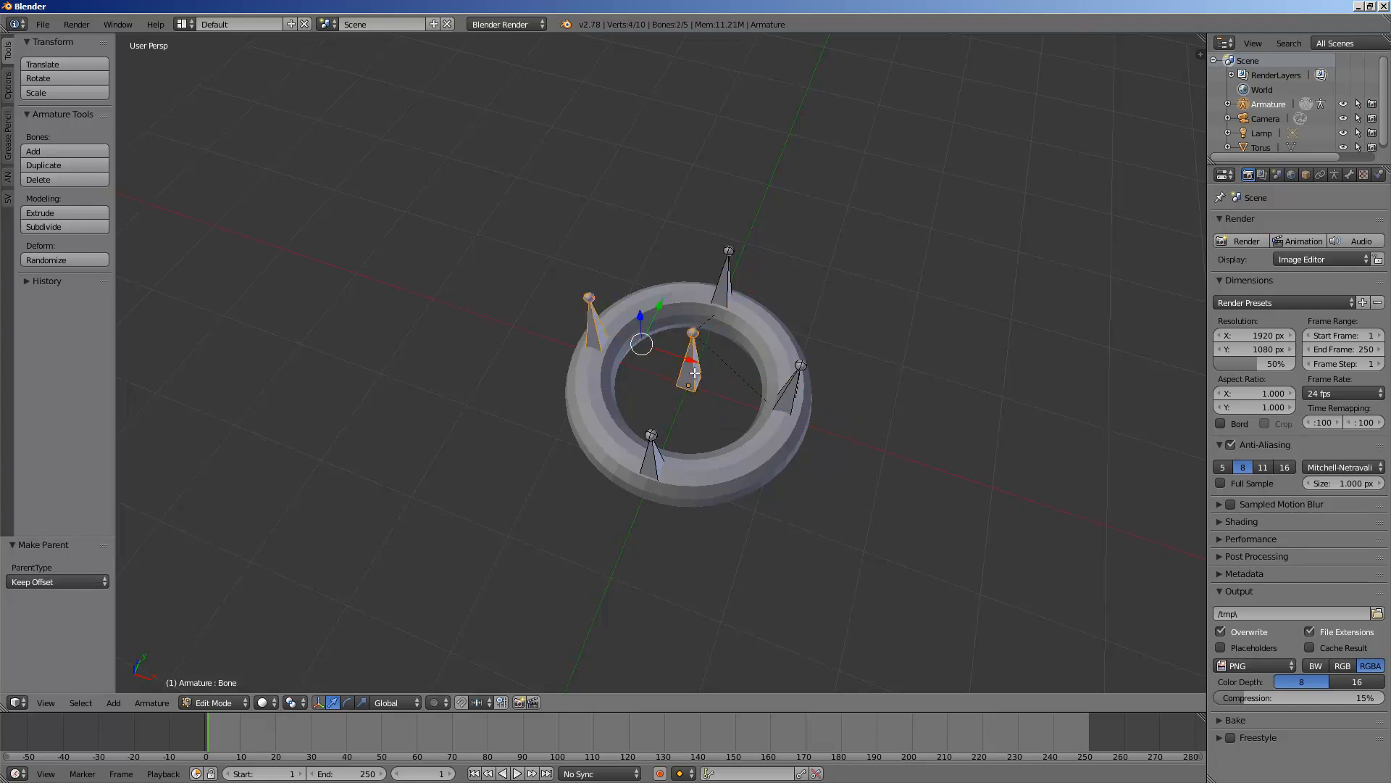
{"action": "key", "text": "ctrl+p"}
{"action": "left_click", "coordinate": [694, 373]}
Parent the bone on the torus's -Y side to the central bone with Keep Offset
{"action": "right_click", "coordinate": [651, 444]}
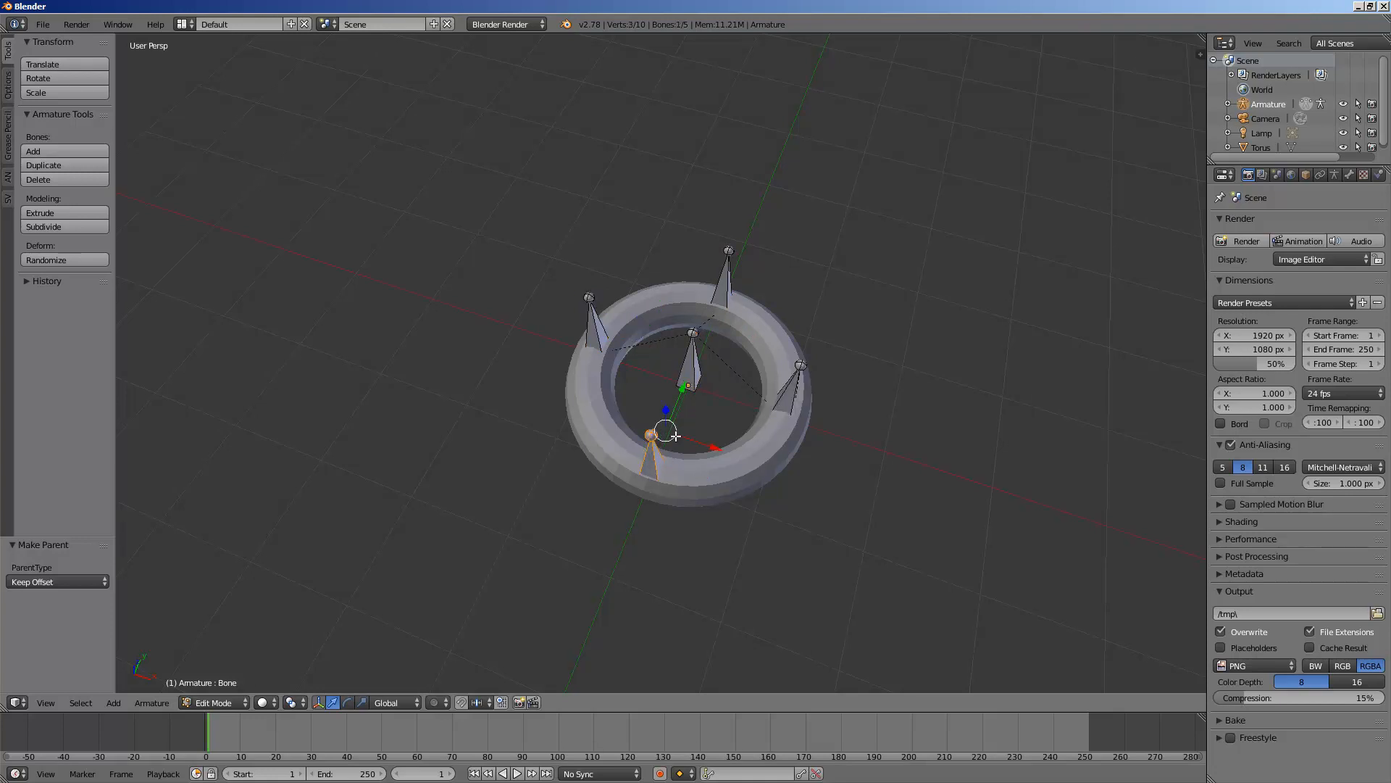
{"action": "key", "text": "ctrl+p"}
{"action": "left_click", "coordinate": [691, 369]}
{"action": "middle_click_drag", "start_coordinate": [701, 387], "coordinate": [693, 353]}
Leave the armature's Edit Mode and switch it to Object Mode
{"action": "right_click", "coordinate": [693, 356]}
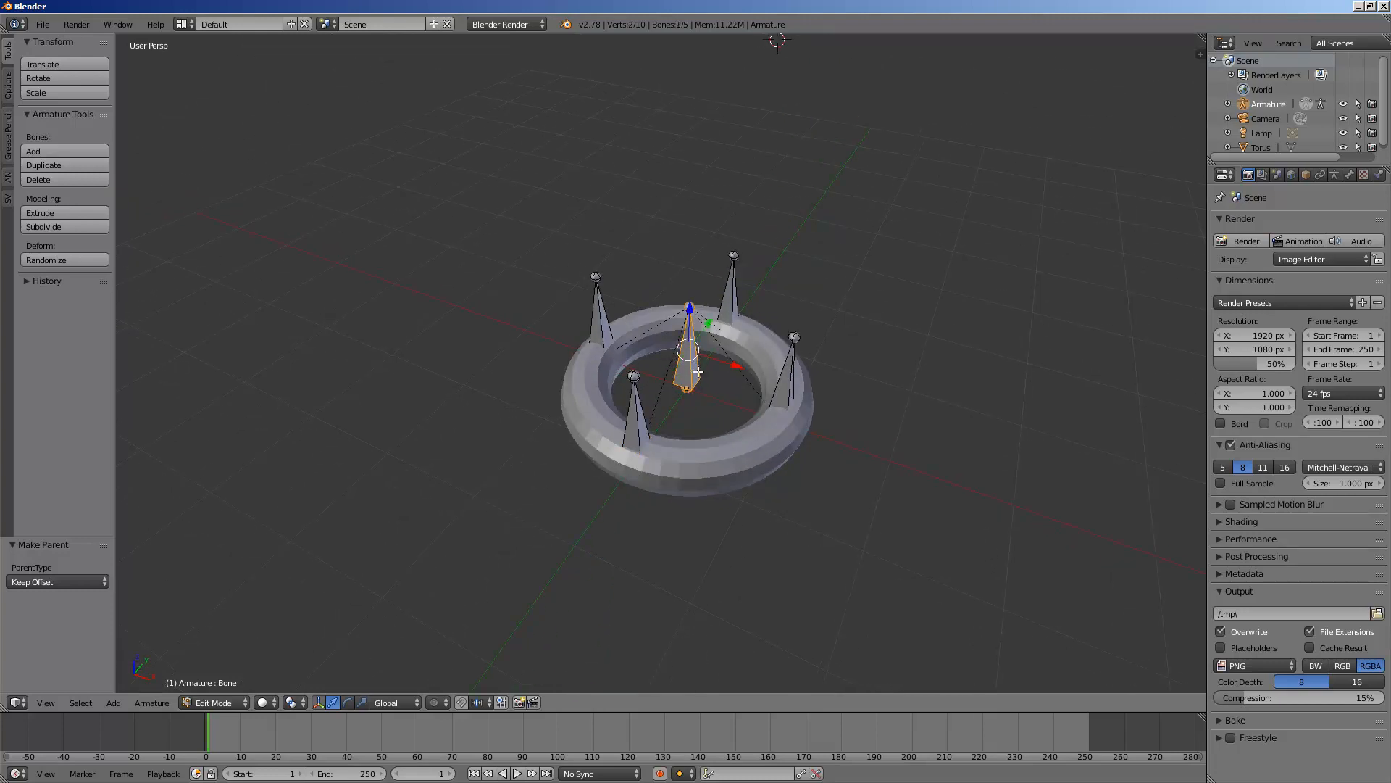
{"action": "left_click", "coordinate": [208, 703]}
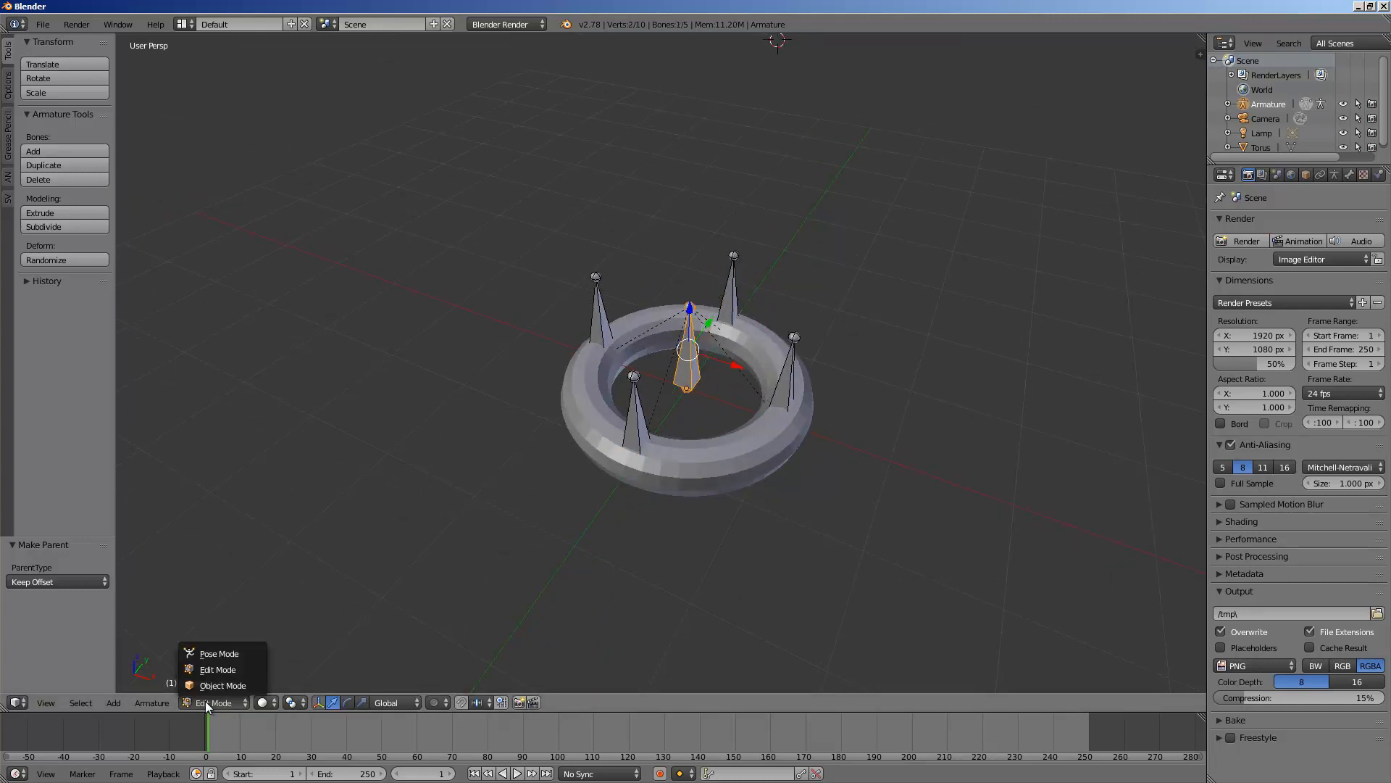
{"action": "left_click", "coordinate": [223, 655]}
{"action": "middle_click_drag", "start_coordinate": [717, 348], "coordinate": [590, 445]}
{"action": "left_click", "coordinate": [184, 699]}
{"action": "left_click", "coordinate": [192, 684]}
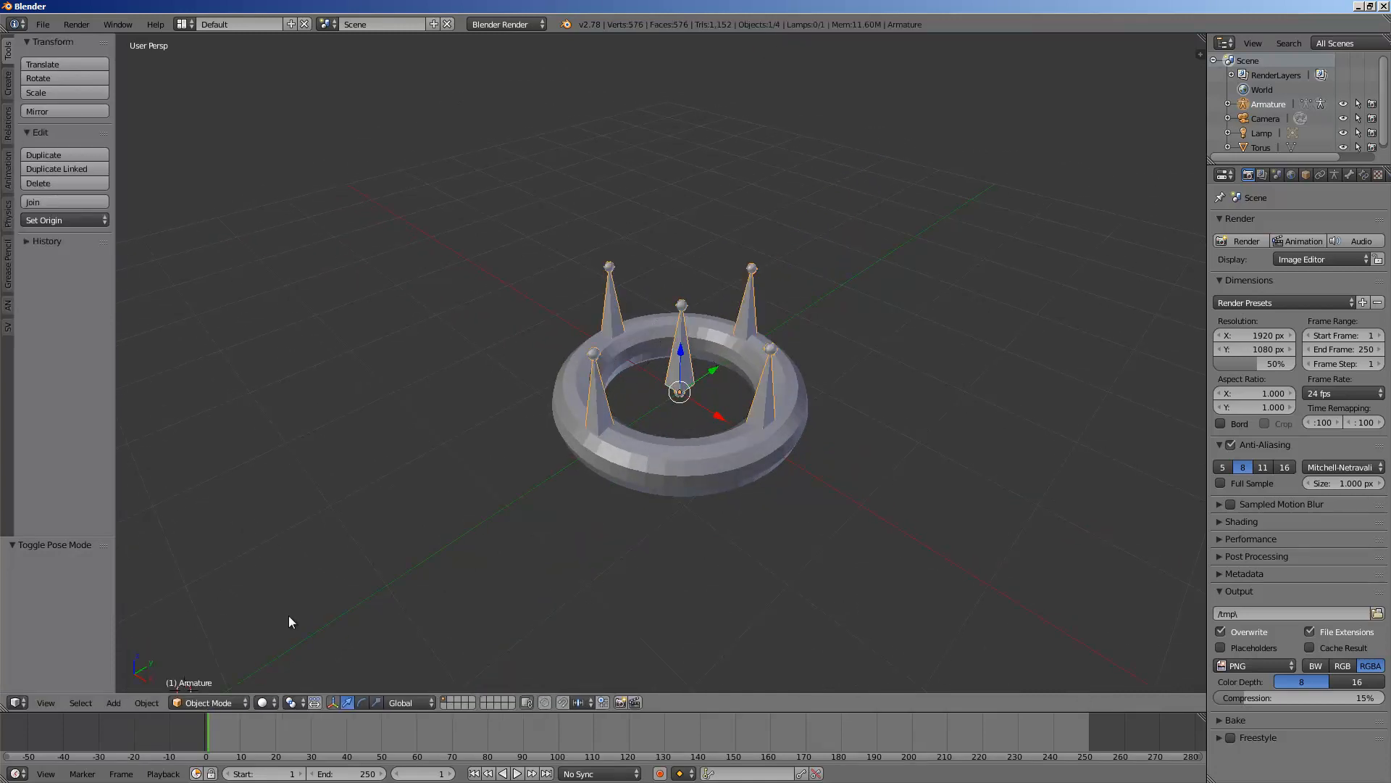
Parent the torus mesh to the armature using With Automatic Weights
{"action": "middle_click_drag", "start_coordinate": [288, 615], "coordinate": [610, 347]}
{"action": "right_click", "coordinate": [739, 390]}
{"action": "middle_click_drag", "start_coordinate": [739, 390], "coordinate": [656, 434]}
{"action": "right_click", "coordinate": [674, 371], "text": "shift"}
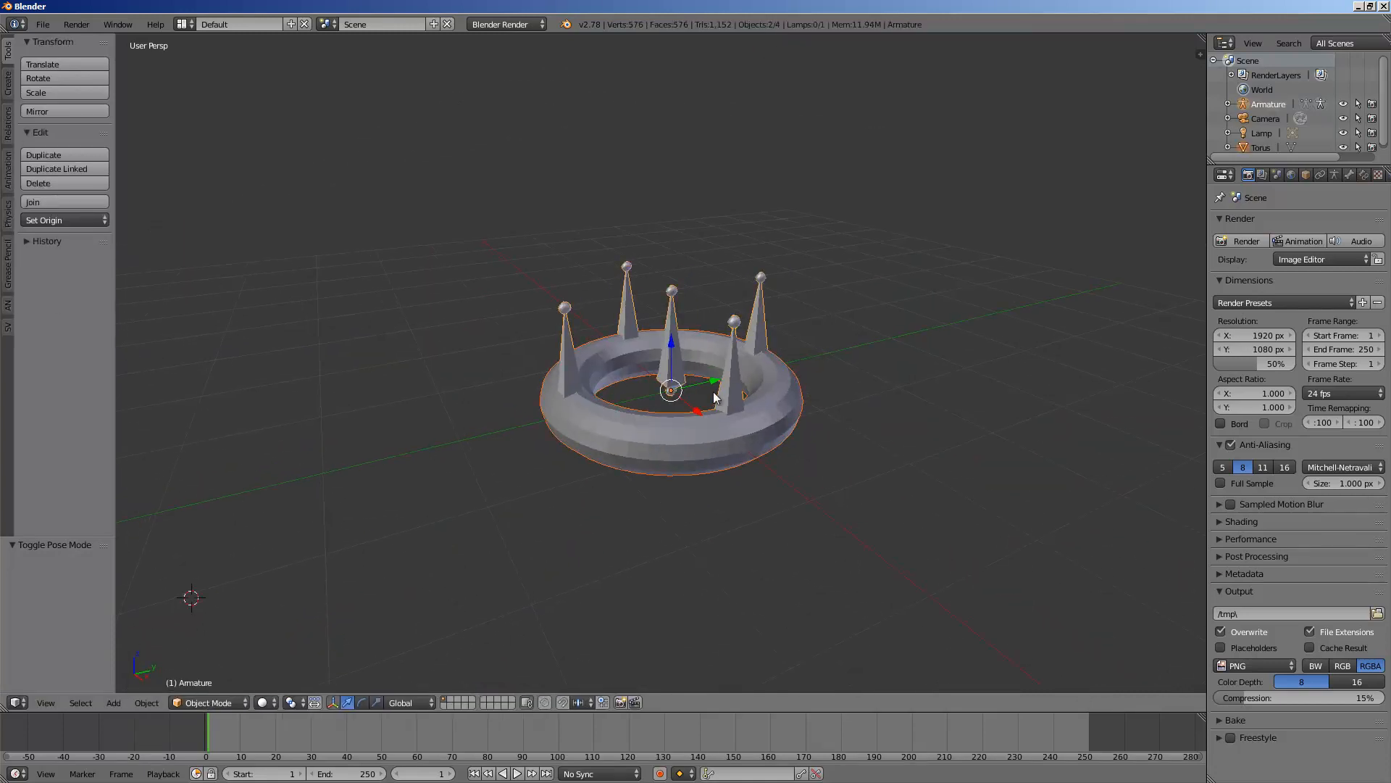
{"action": "middle_click_drag", "start_coordinate": [714, 395], "coordinate": [762, 376]}
{"action": "key", "text": "ctrl+p"}
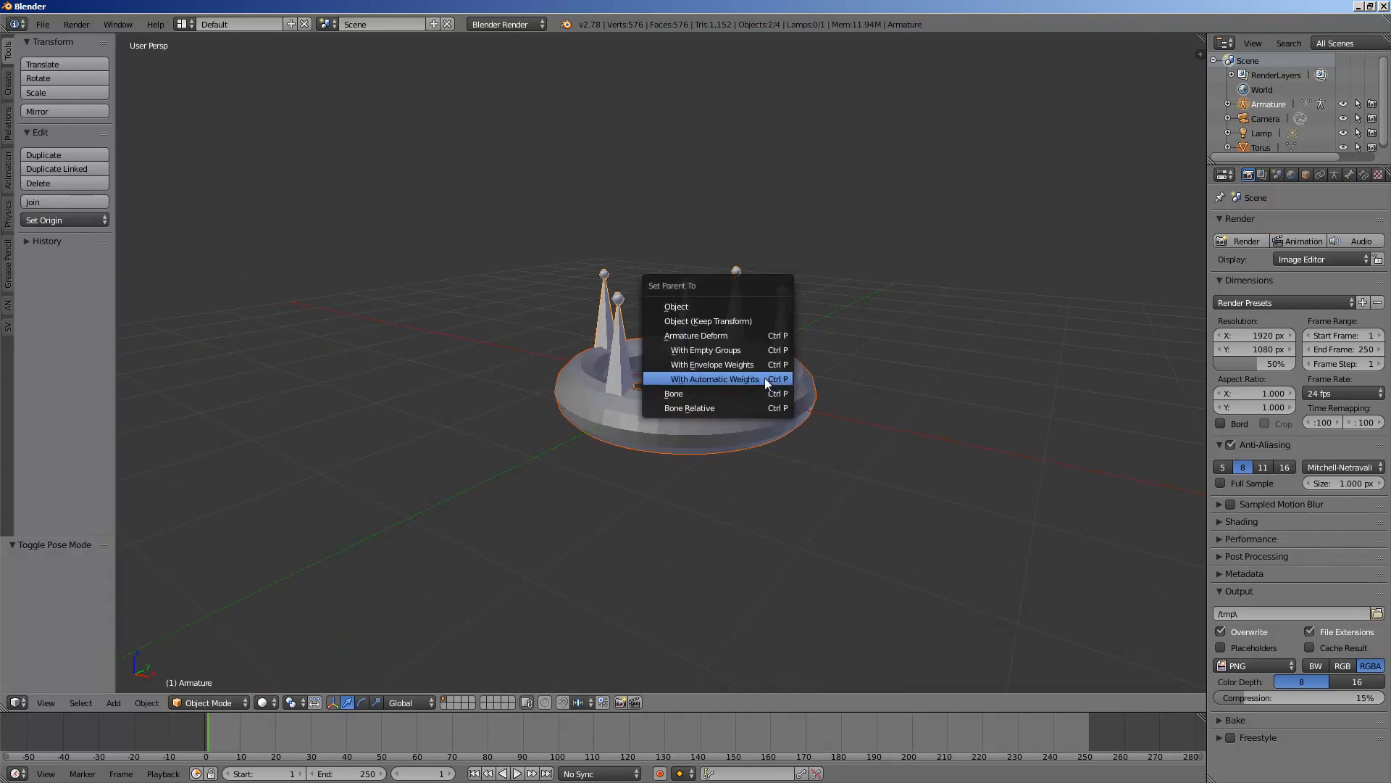
{"action": "left_click", "coordinate": [762, 377]}
Switch the armature to Pose Mode and try moving the bone on the torus's +X side
{"action": "middle_click_drag", "start_coordinate": [762, 376], "coordinate": [359, 608]}
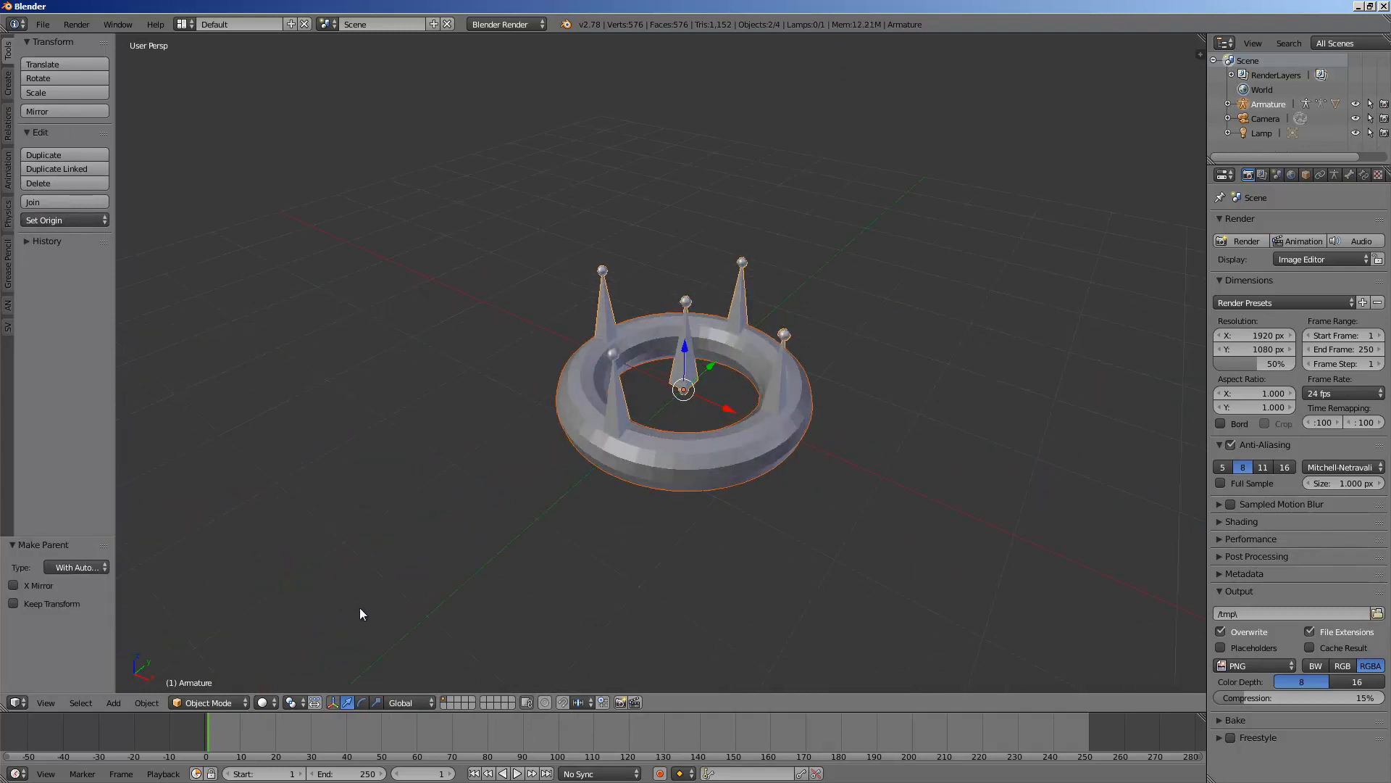
{"action": "left_click", "coordinate": [215, 655]}
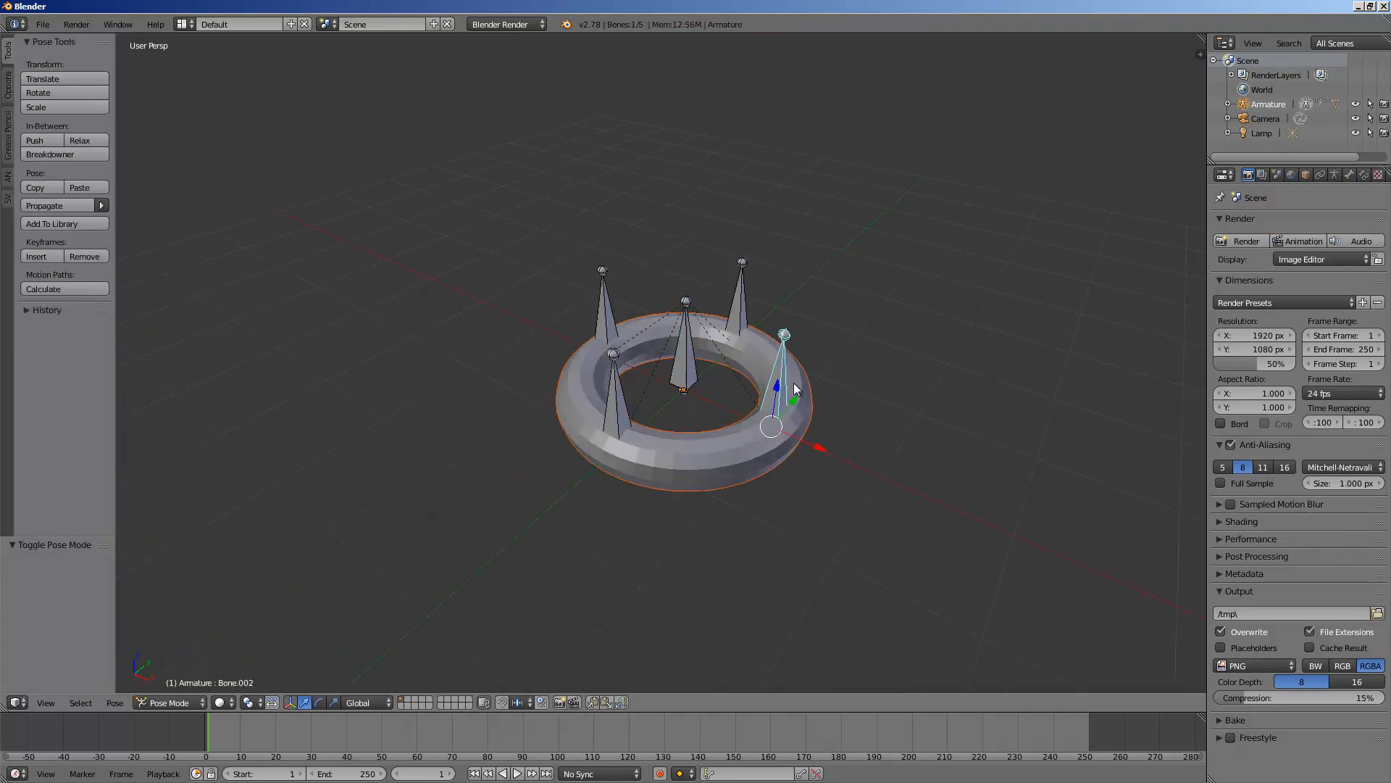
{"action": "key", "text": "g"}
{"action": "right_click", "coordinate": [822, 438]}
{"action": "middle_click_drag", "start_coordinate": [824, 406], "coordinate": [737, 386]}
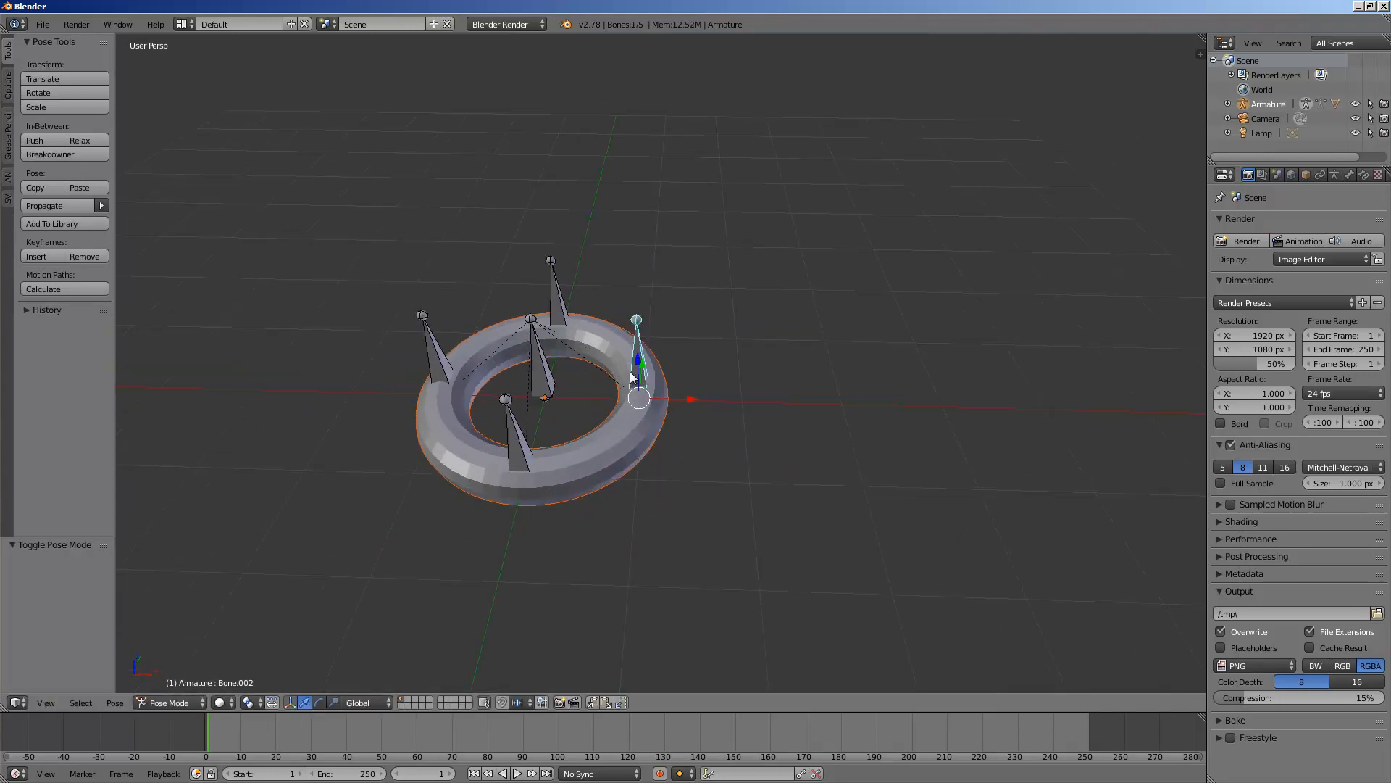
{"action": "key", "text": "g"}
{"action": "right_click", "coordinate": [643, 400]}
Show the transform and Grease Pencil properties in the 3D view with the +X side bone selected
{"action": "middle_click_drag", "start_coordinate": [644, 397], "coordinate": [668, 338]}
{"action": "scroll", "coordinate": [638, 358], "scroll_direction": "down", "scroll_amount": 1}
{"action": "middle_click_drag", "start_coordinate": [594, 380], "coordinate": [524, 385], "text": "shift"}
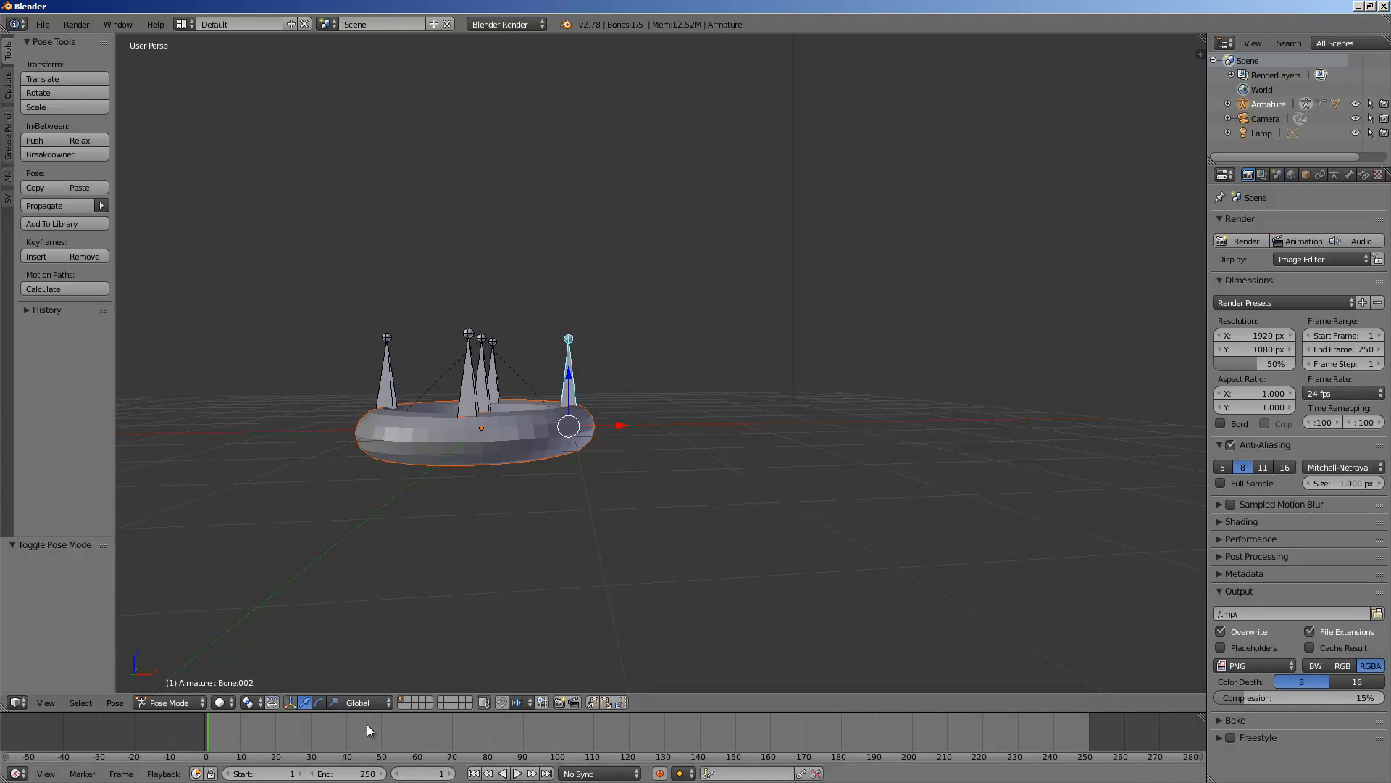
{"action": "middle_click_drag", "start_coordinate": [643, 444], "coordinate": [614, 512]}
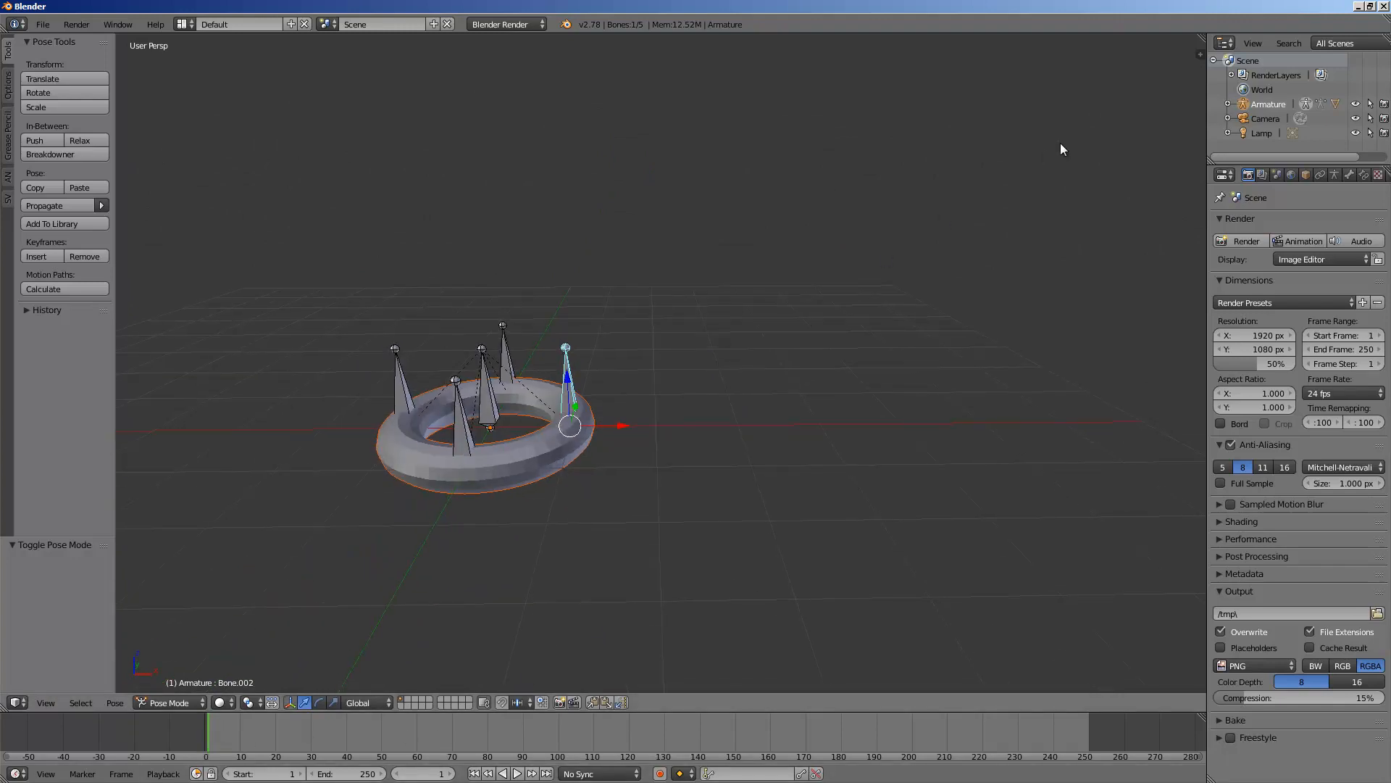
{"action": "left_click", "coordinate": [1197, 51]}
{"action": "middle_click_drag", "start_coordinate": [882, 235], "coordinate": [836, 236]}
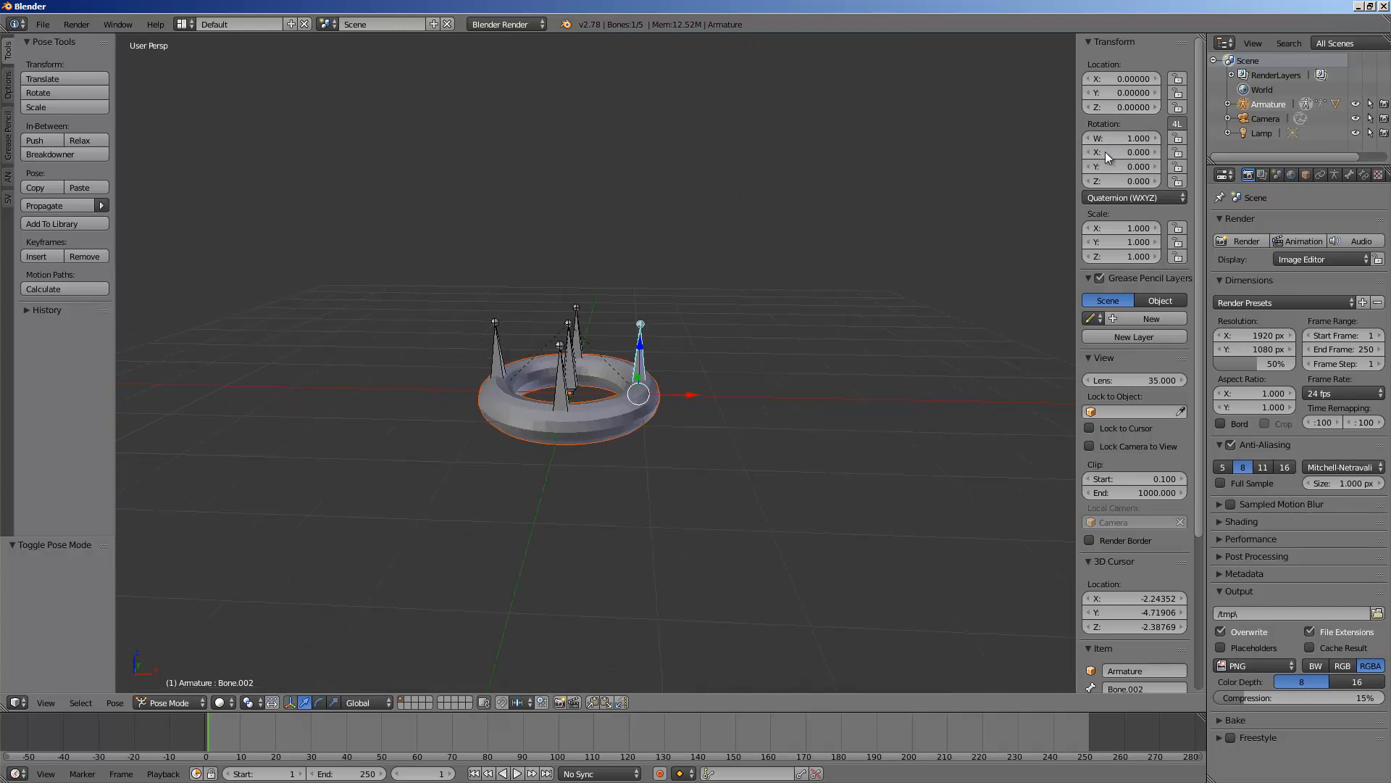
{"action": "middle_click_drag", "start_coordinate": [729, 422], "coordinate": [484, 417]}
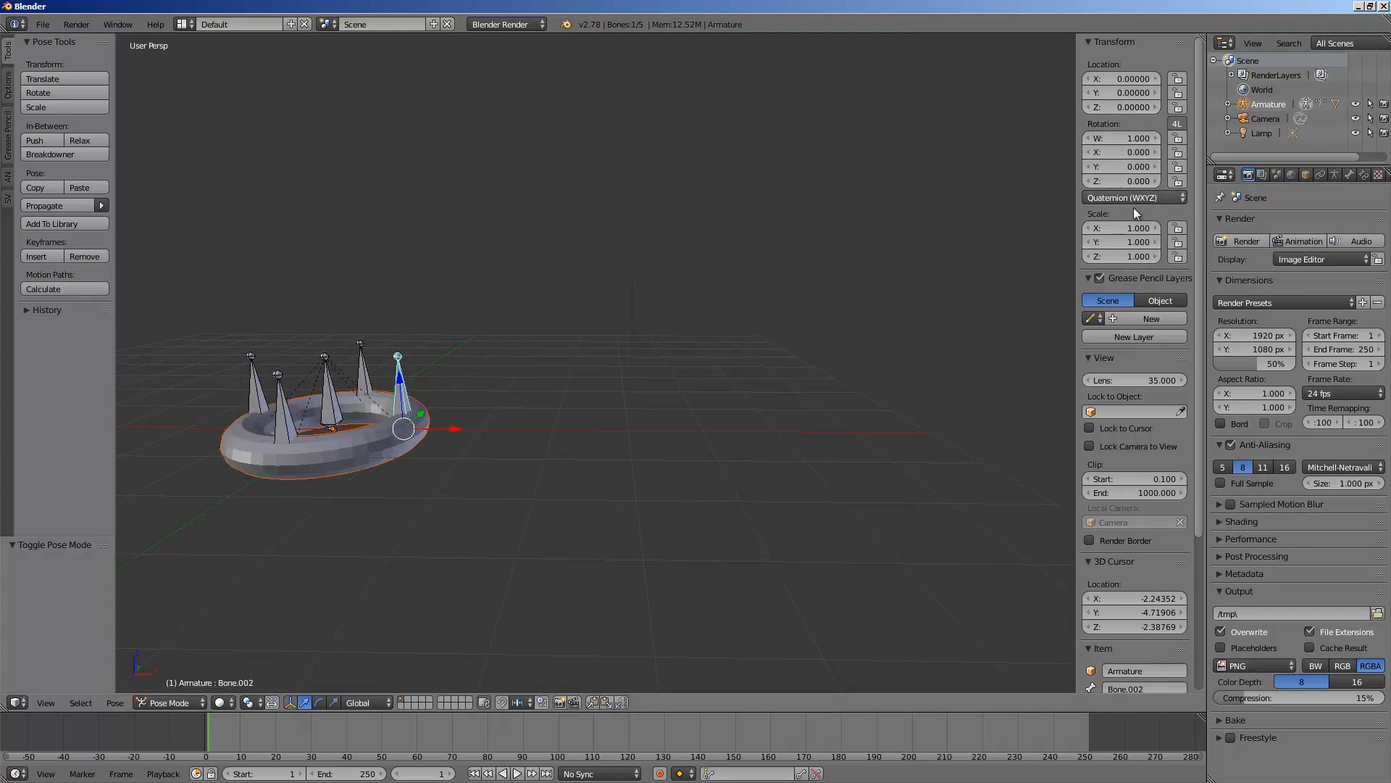
Sketch a path of two arches with Grease Pencil on the +X side of the torus and add a second Grease Pencil layer
{"action": "scroll", "coordinate": [605, 372], "scroll_direction": "down", "scroll_amount": 1}
{"action": "middle_click_drag", "start_coordinate": [633, 288], "coordinate": [588, 395]}
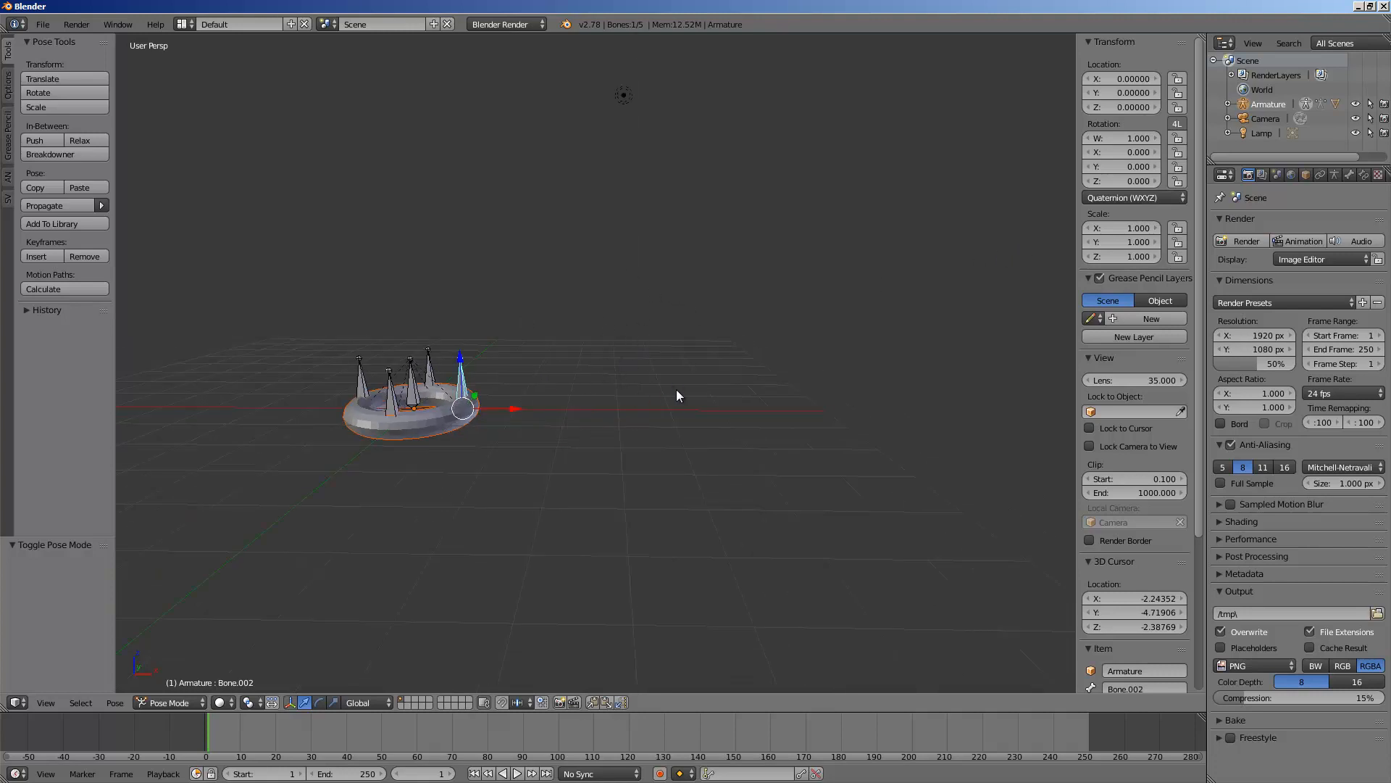
{"action": "middle_click_drag", "start_coordinate": [572, 376], "coordinate": [619, 422]}
{"action": "left_click_drag", "start_coordinate": [627, 415], "coordinate": [616, 271]}
{"action": "mouse_move", "coordinate": [637, 413]}
{"action": "left_mouse_down"}
{"action": "mouse_move", "coordinate": [647, 357]}
{"action": "mouse_move", "coordinate": [724, 293]}
{"action": "left_mouse_up"}
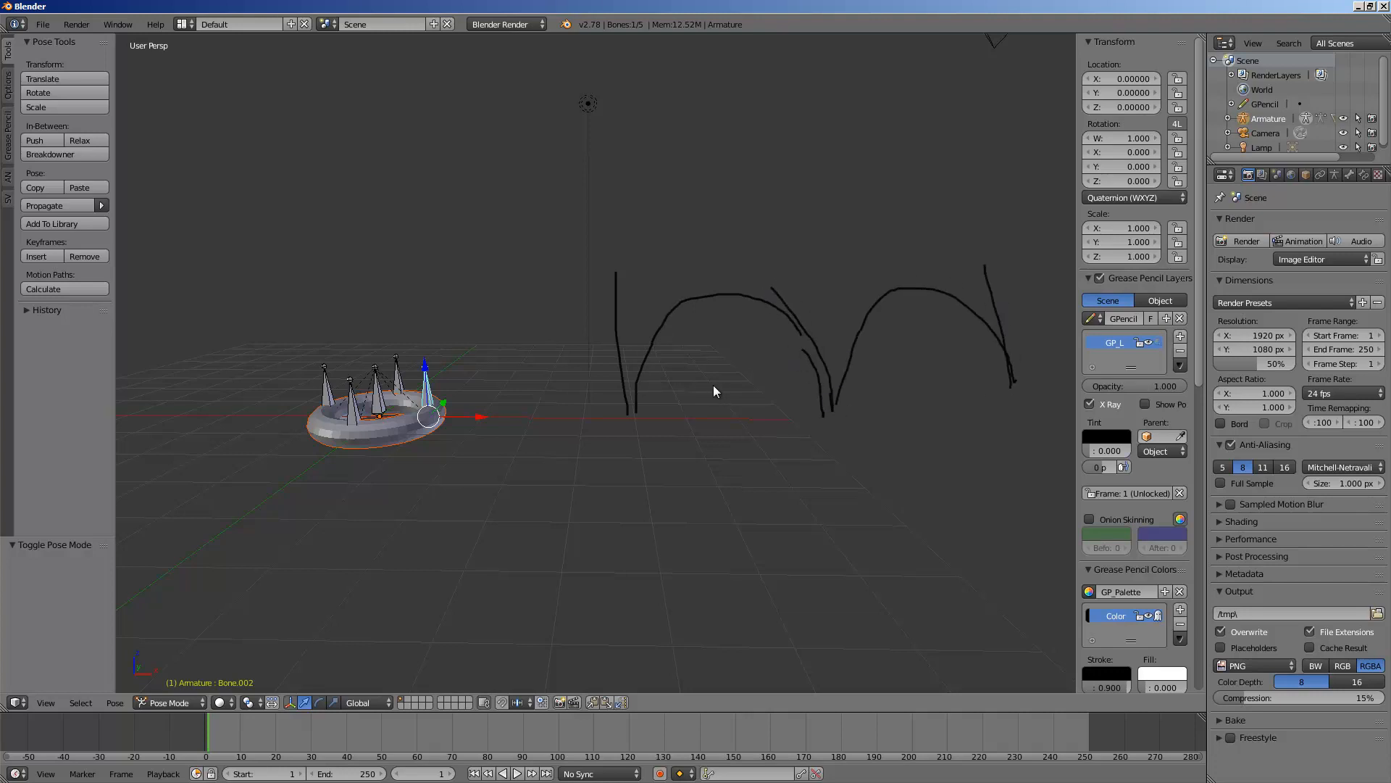
{"action": "mouse_move", "coordinate": [713, 386]}
{"action": "middle_mouse_down"}
{"action": "mouse_move", "coordinate": [685, 388]}
{"action": "mouse_move", "coordinate": [953, 192]}
{"action": "middle_mouse_up"}
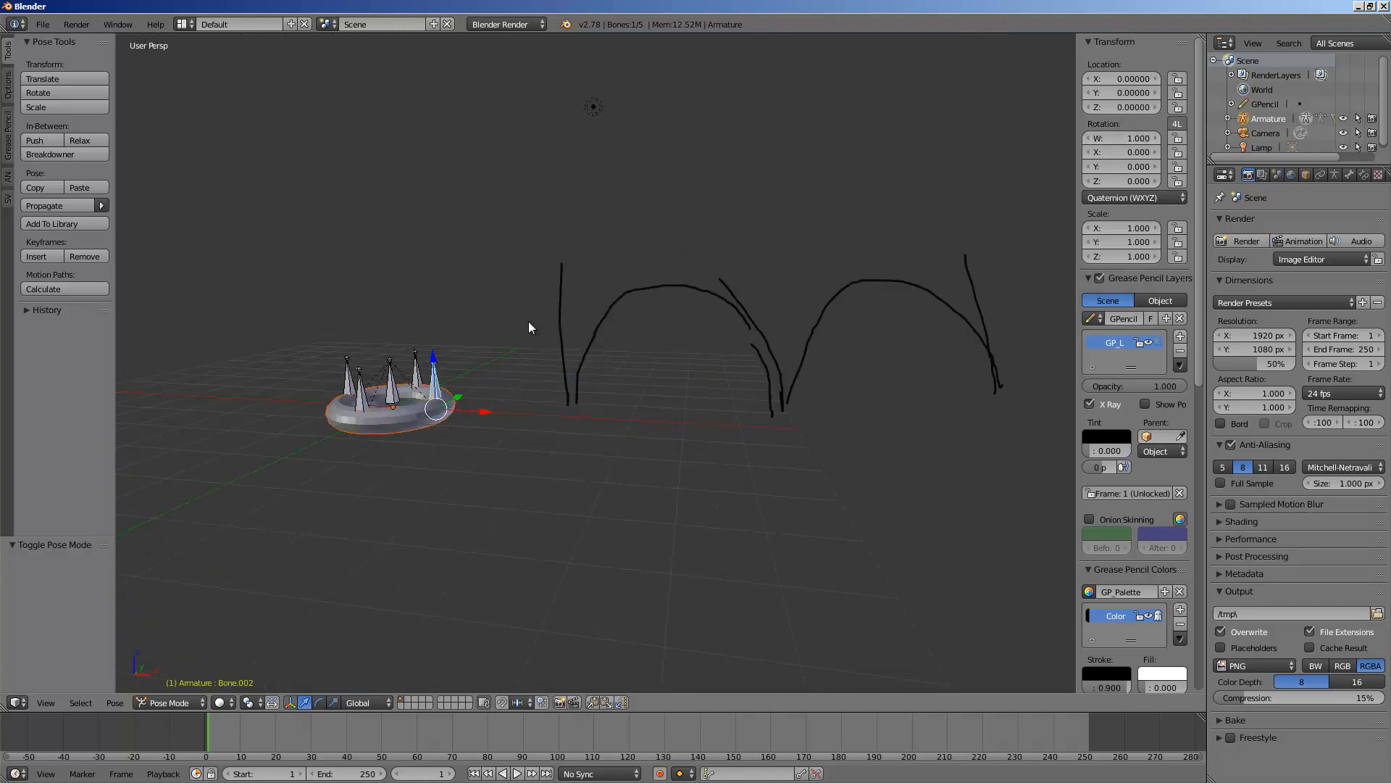
{"action": "middle_click_drag", "start_coordinate": [529, 320], "coordinate": [552, 329]}
{"action": "left_click", "coordinate": [1181, 338]}
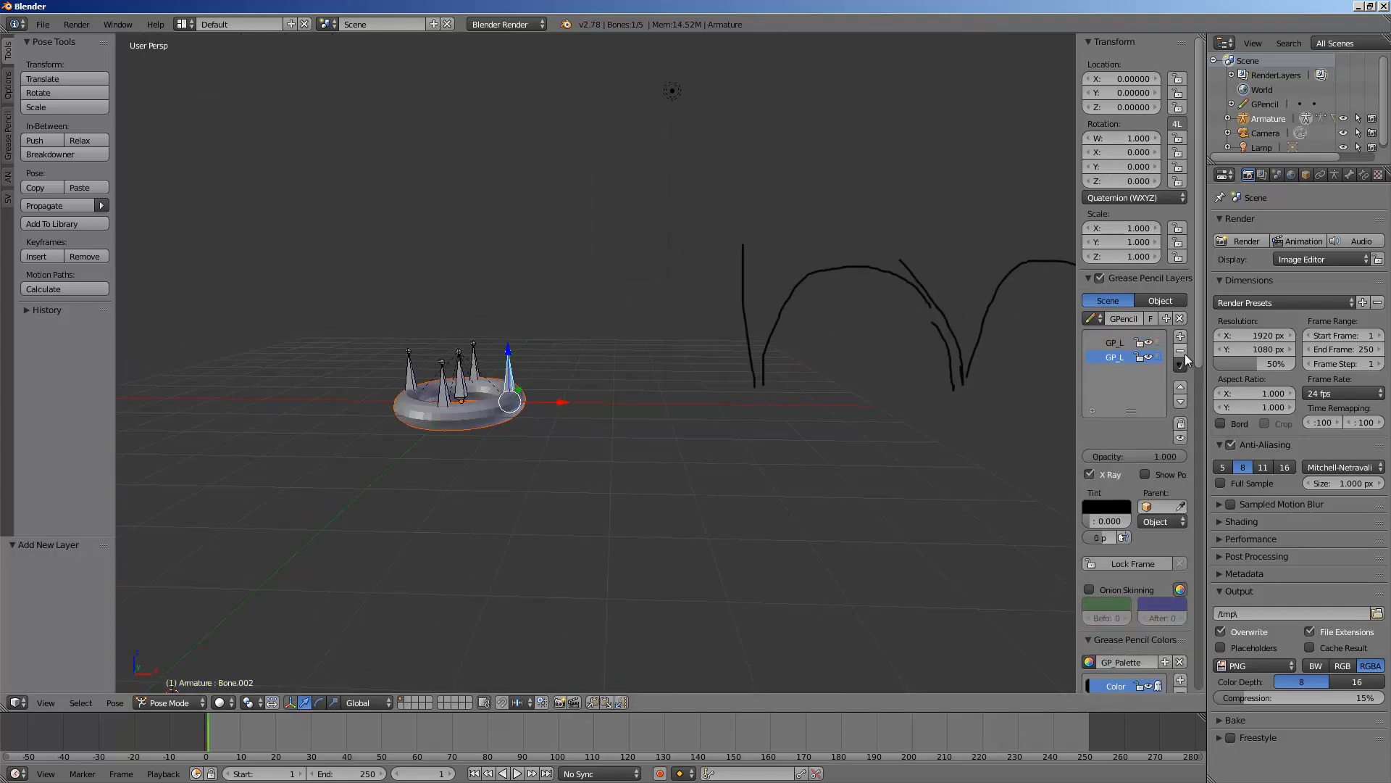
Turn on automatic keyframe recording and start timeline playback
{"action": "mouse_move", "coordinate": [851, 472]}
{"action": "middle_mouse_down"}
{"action": "mouse_move", "coordinate": [487, 407]}
{"action": "mouse_move", "coordinate": [512, 424]}
{"action": "middle_mouse_up"}
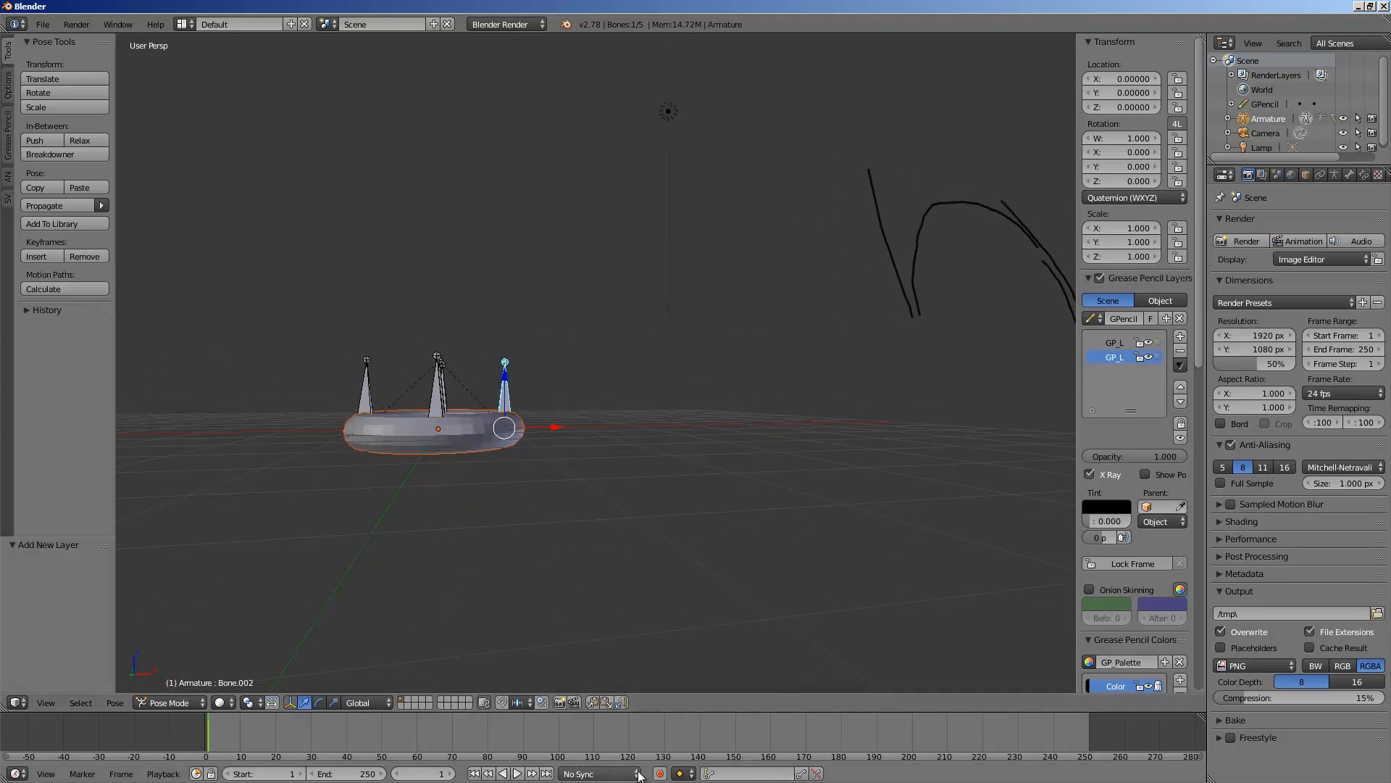
{"action": "middle_click_drag", "start_coordinate": [511, 561], "coordinate": [507, 558]}
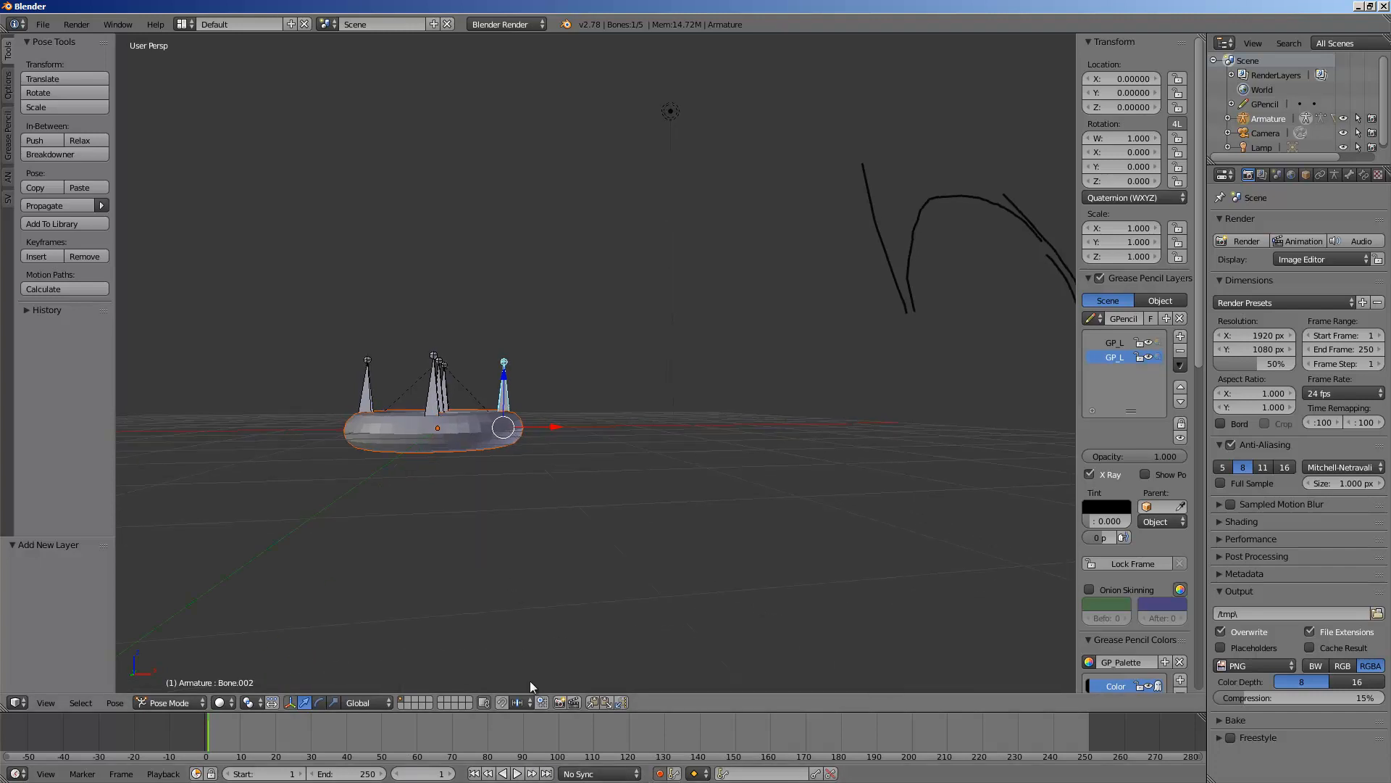
{"action": "left_click", "coordinate": [517, 774]}
During playback, record the torus's +X side bone moving along +X by about 5.95 units
{"action": "middle_click_drag", "start_coordinate": [515, 501], "coordinate": [481, 505]}
{"action": "key", "text": "g"}
{"action": "left_click", "coordinate": [542, 501]}
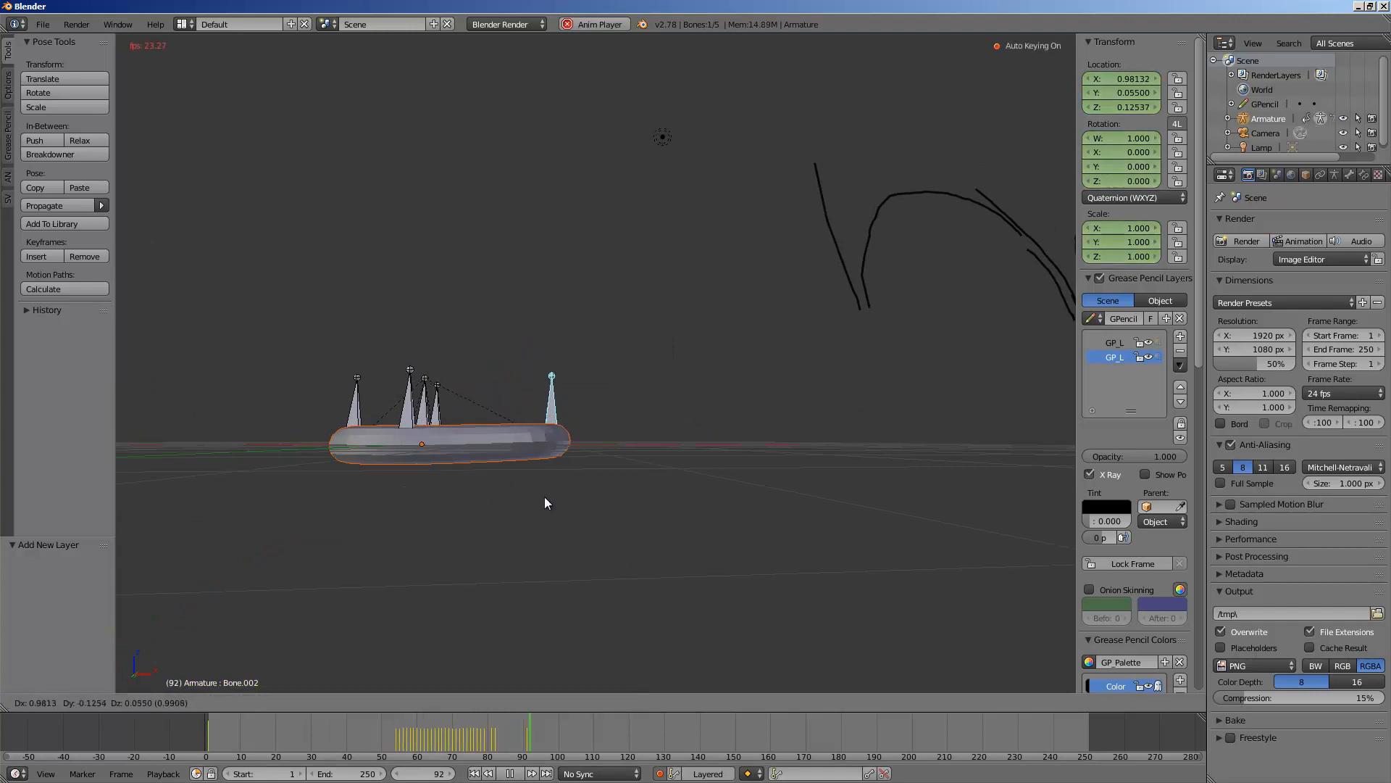
{"action": "key", "text": "g"}
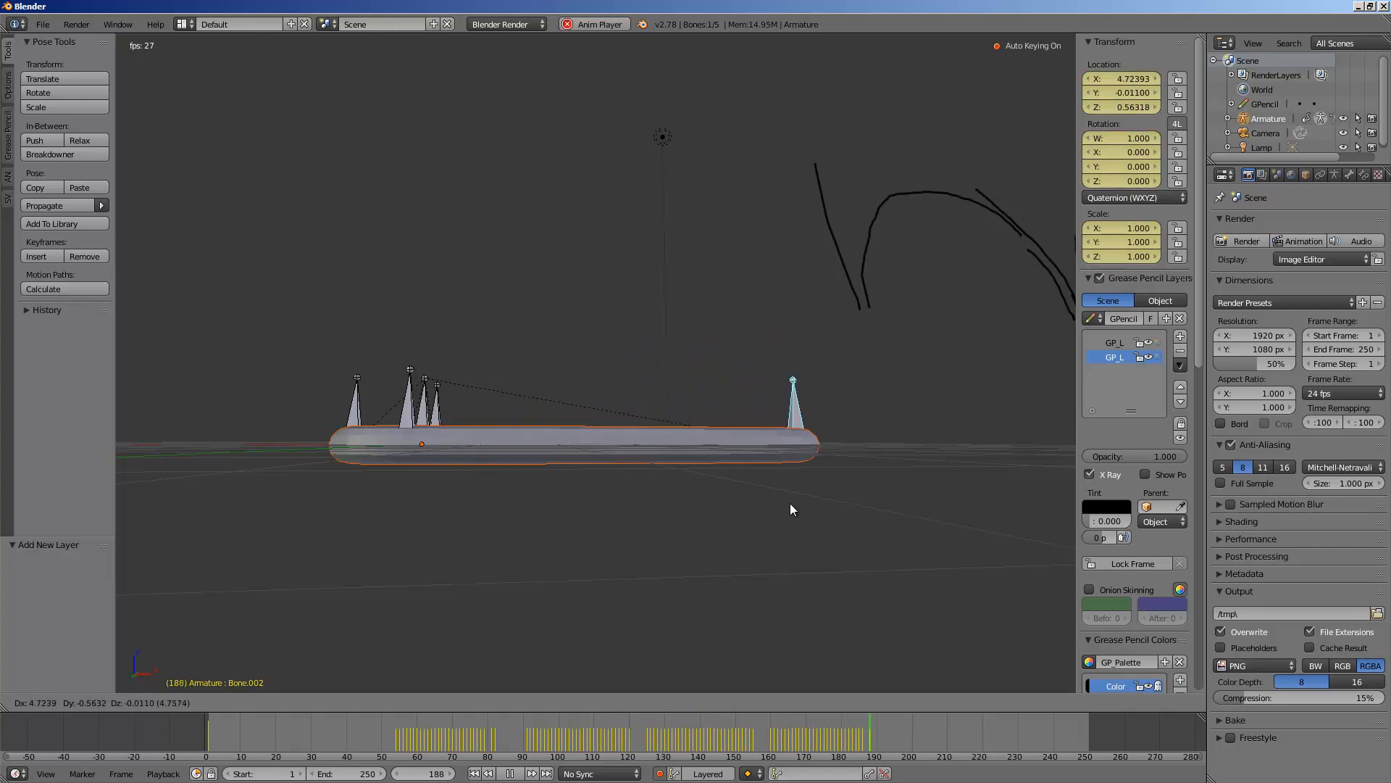
{"action": "left_click", "coordinate": [871, 496]}
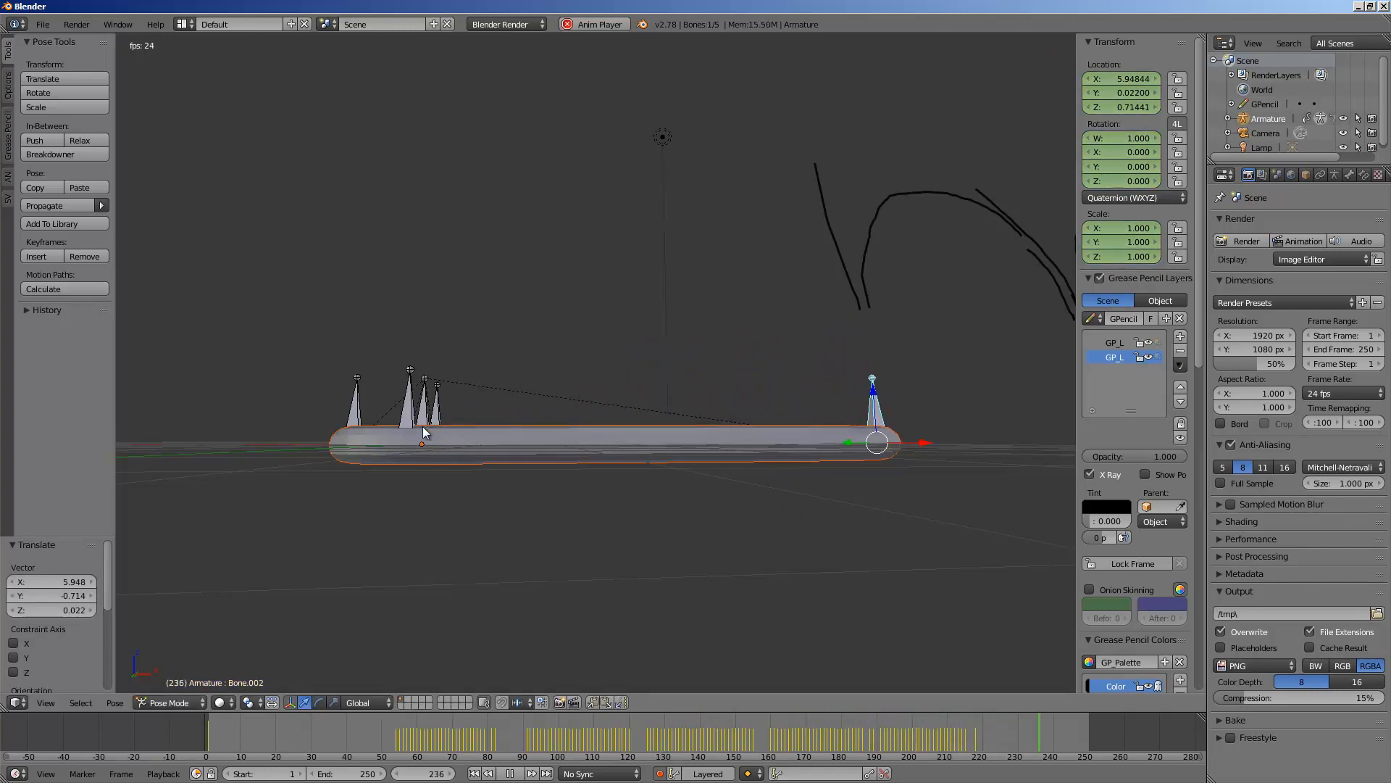
During playback, record the +Y and -Y side bones moving together along +X by about 5 units
{"action": "middle_click_drag", "start_coordinate": [423, 432], "coordinate": [501, 453]}
{"action": "right_click", "coordinate": [444, 422]}
{"action": "right_click", "coordinate": [407, 439], "text": "shift"}
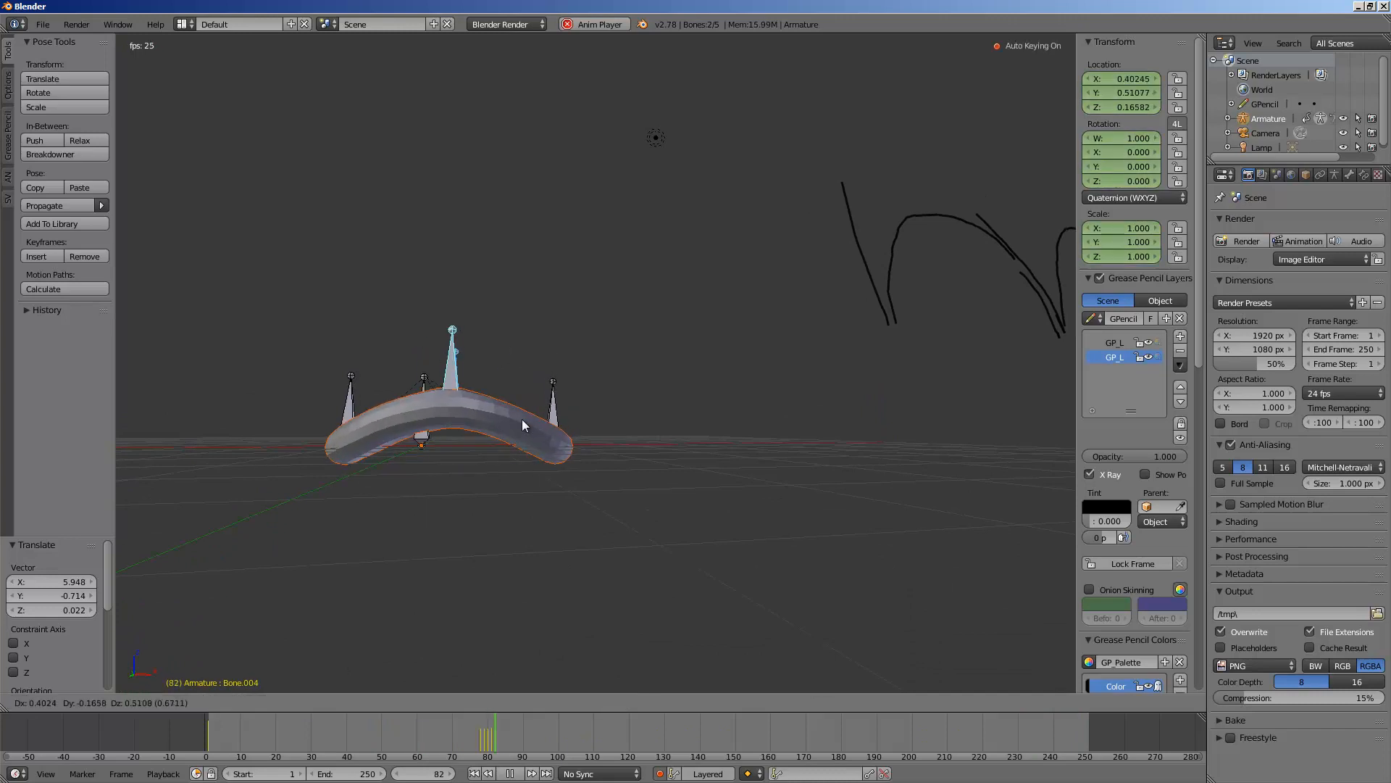
{"action": "key", "text": "g"}
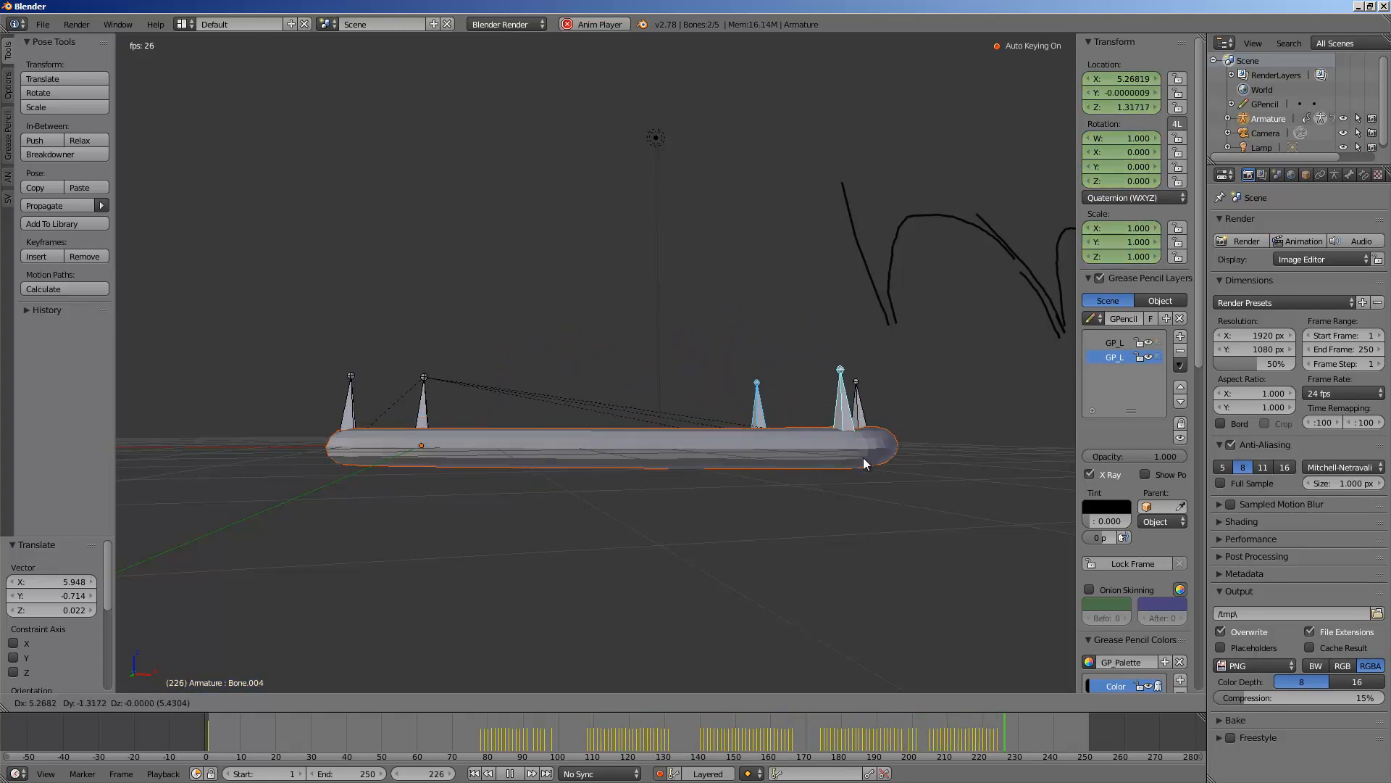
{"action": "left_click", "coordinate": [845, 459]}
During playback, record the torus's -X side bone moving along +X by about 4.57 units
{"action": "right_click", "coordinate": [350, 424]}
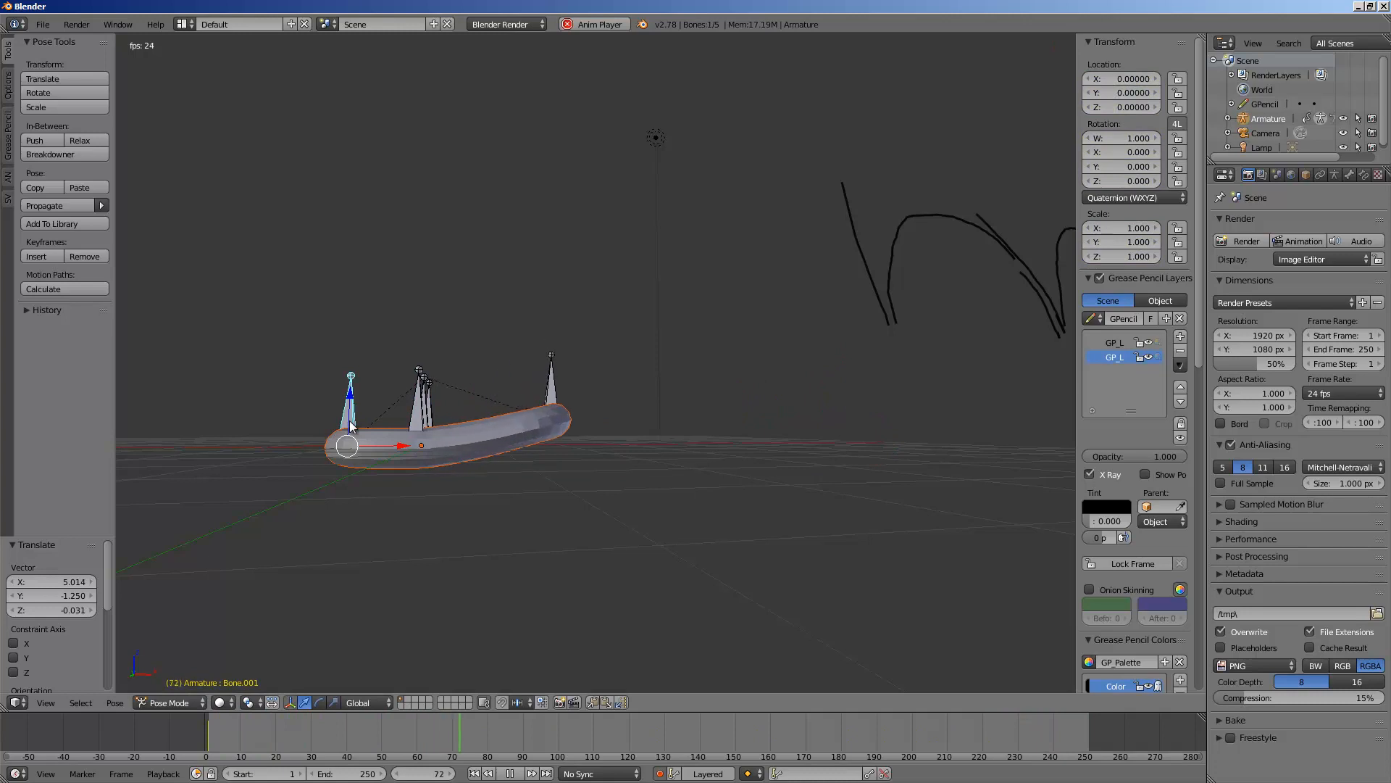
{"action": "key", "text": "g"}
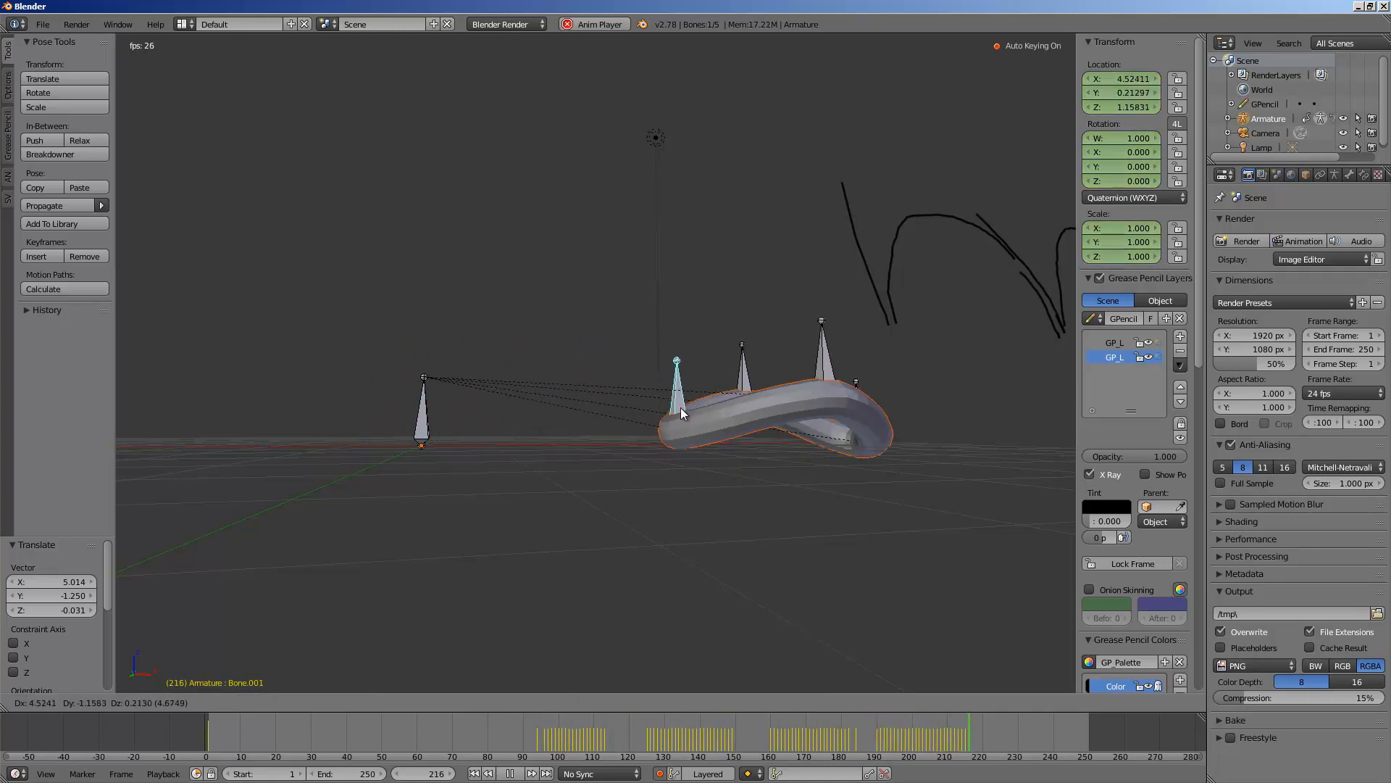
{"action": "left_click", "coordinate": [683, 424]}
{"action": "middle_click_drag", "start_coordinate": [673, 395], "coordinate": [535, 533]}
Switch the armature to Object Mode and review the looping torus animation from different angles
{"action": "left_click", "coordinate": [193, 699]}
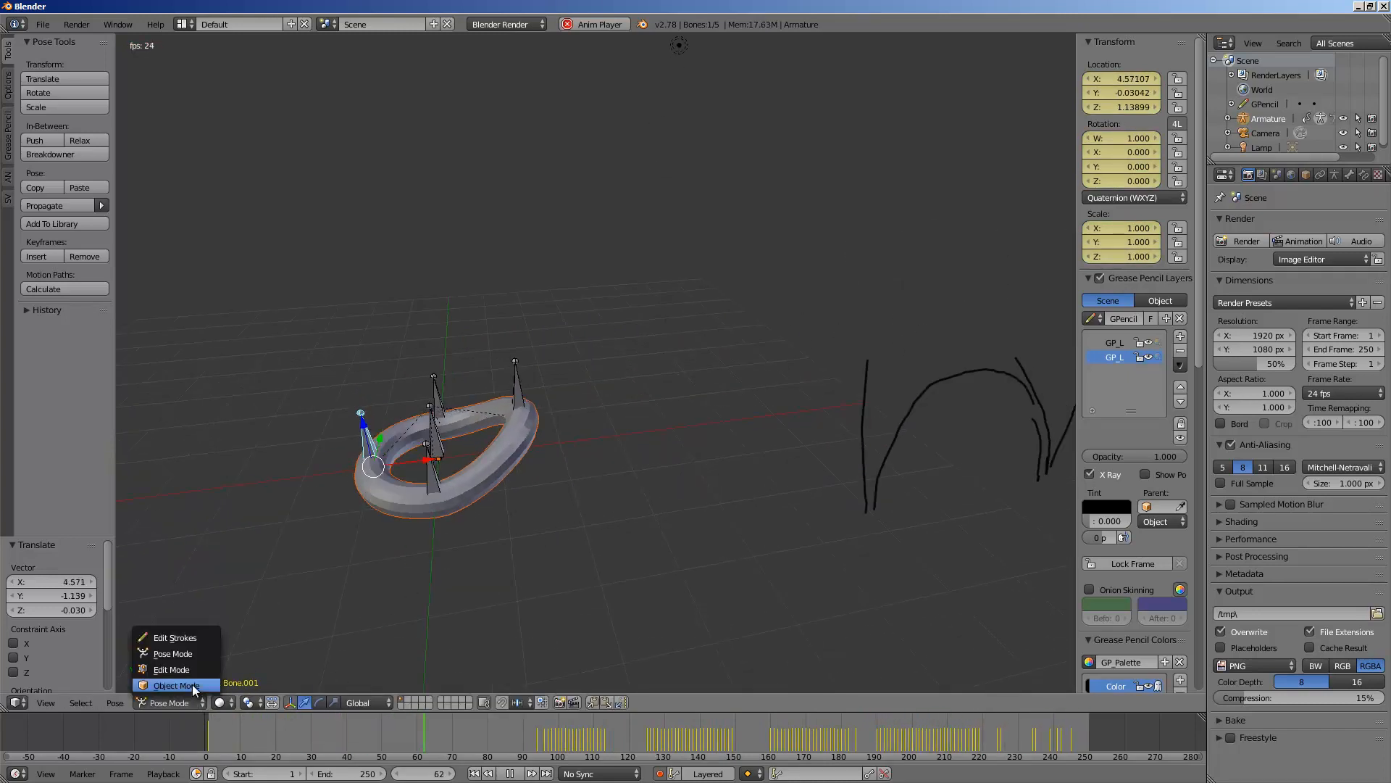
{"action": "left_click", "coordinate": [193, 684]}
{"action": "middle_click_drag", "start_coordinate": [529, 427], "coordinate": [688, 442]}
{"action": "scroll", "coordinate": [511, 373], "scroll_direction": "up", "scroll_amount": 2}
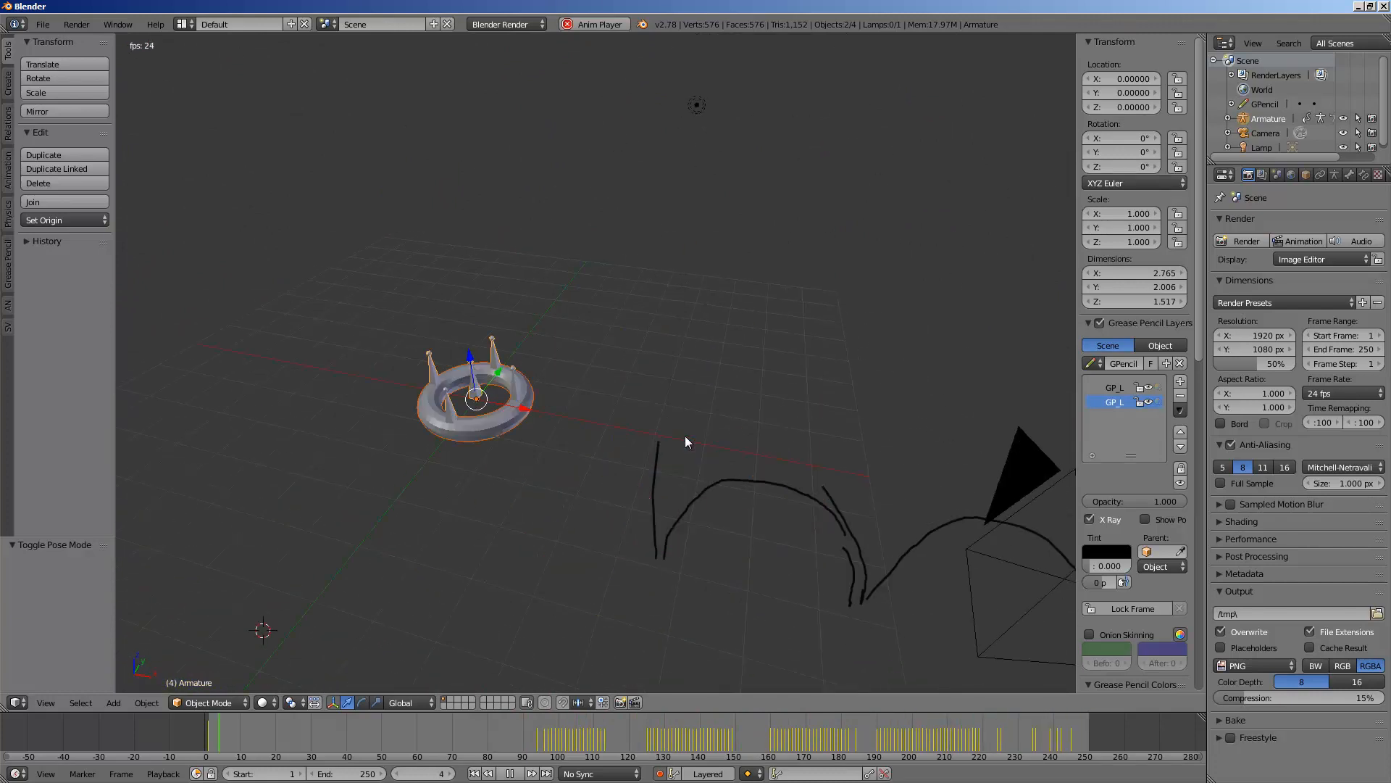
{"action": "mouse_move", "coordinate": [411, 394]}
{"action": "middle_mouse_down"}
{"action": "mouse_move", "coordinate": [491, 341]}
{"action": "mouse_move", "coordinate": [567, 397]}
{"action": "mouse_move", "coordinate": [419, 423]}
{"action": "mouse_move", "coordinate": [479, 371]}
{"action": "middle_mouse_up"}
{"action": "scroll", "coordinate": [597, 366], "scroll_direction": "down", "scroll_amount": 2}
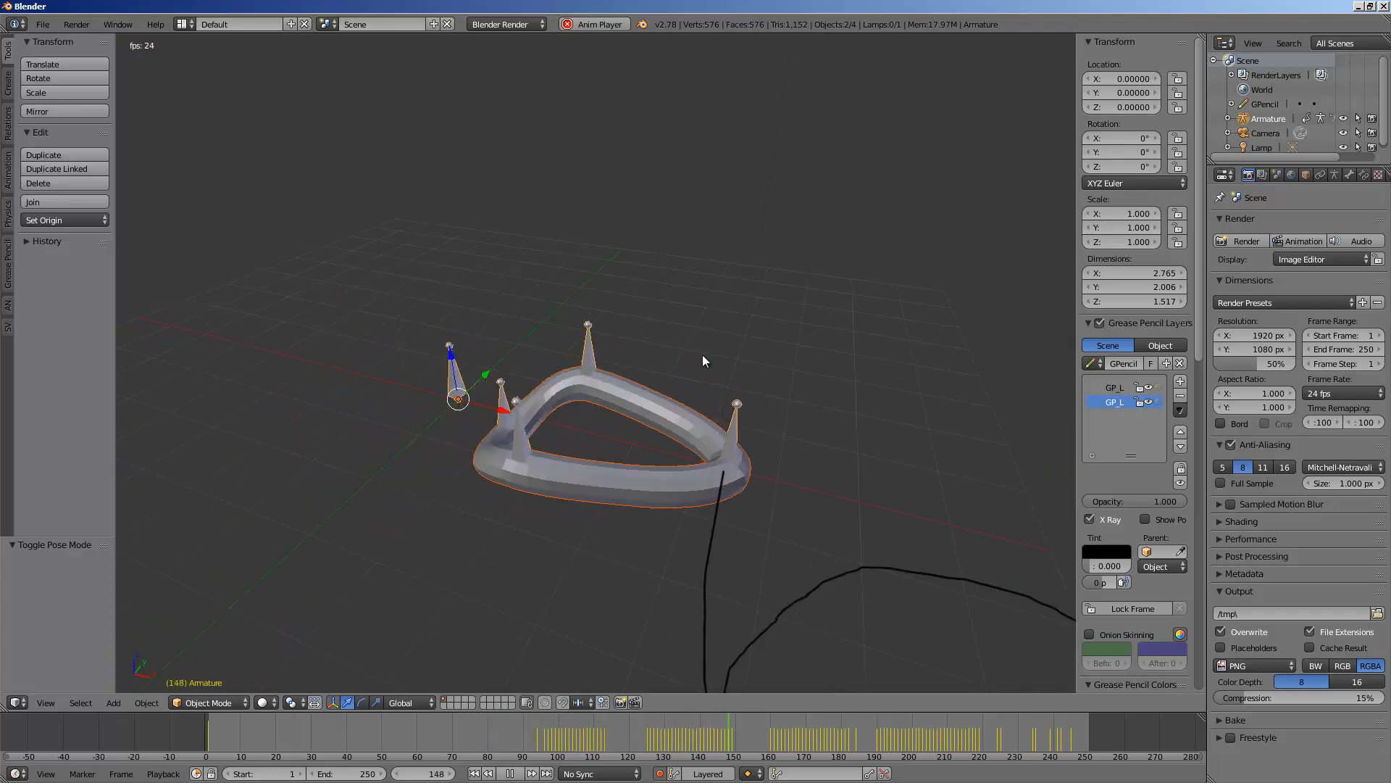
Draw freehand Grease Pencil strokes around and beside the torus on different frames while the animation plays
{"action": "left_click_drag", "start_coordinate": [423, 237], "coordinate": [641, 177]}
{"action": "scroll", "coordinate": [725, 370], "scroll_direction": "down", "scroll_amount": 2}
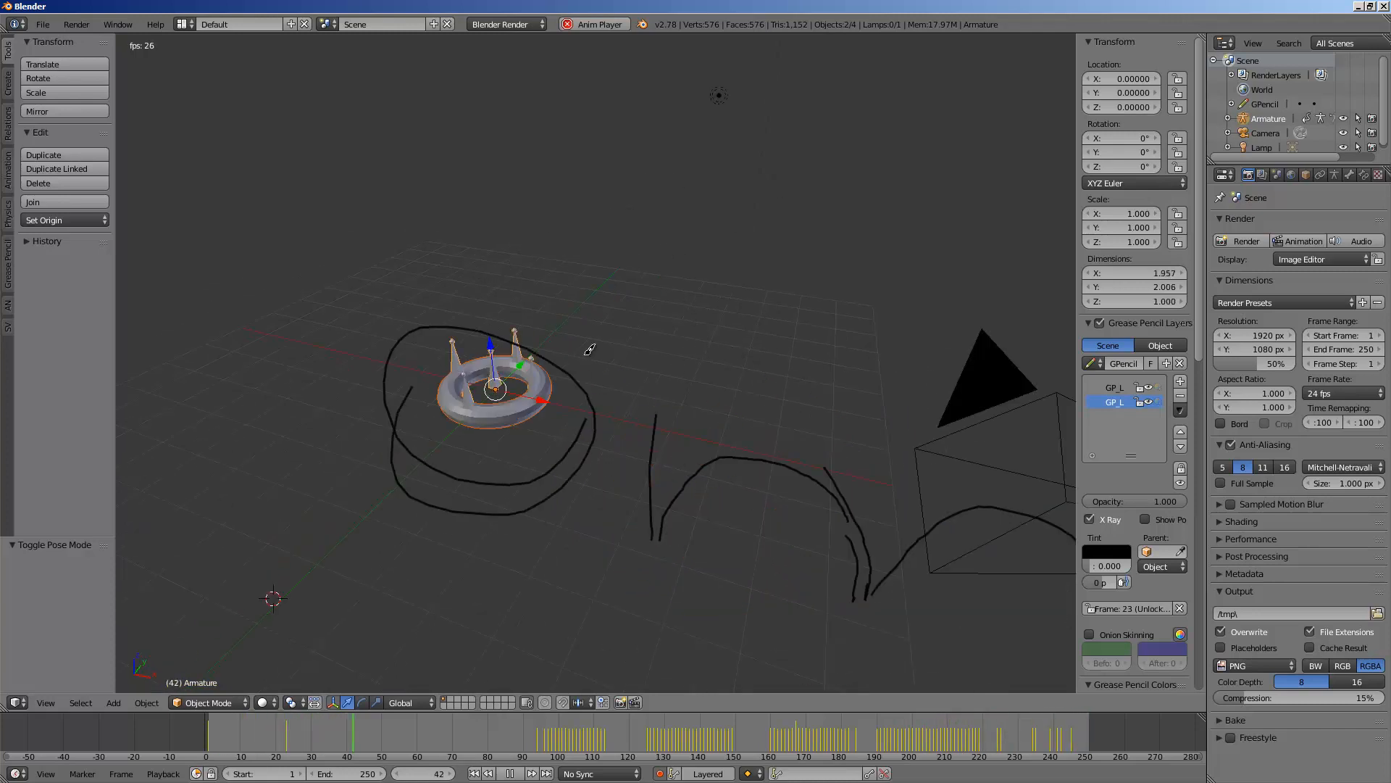
{"action": "mouse_move", "coordinate": [753, 417]}
{"action": "left_mouse_down"}
{"action": "mouse_move", "coordinate": [769, 387]}
{"action": "mouse_move", "coordinate": [767, 438]}
{"action": "left_mouse_up"}
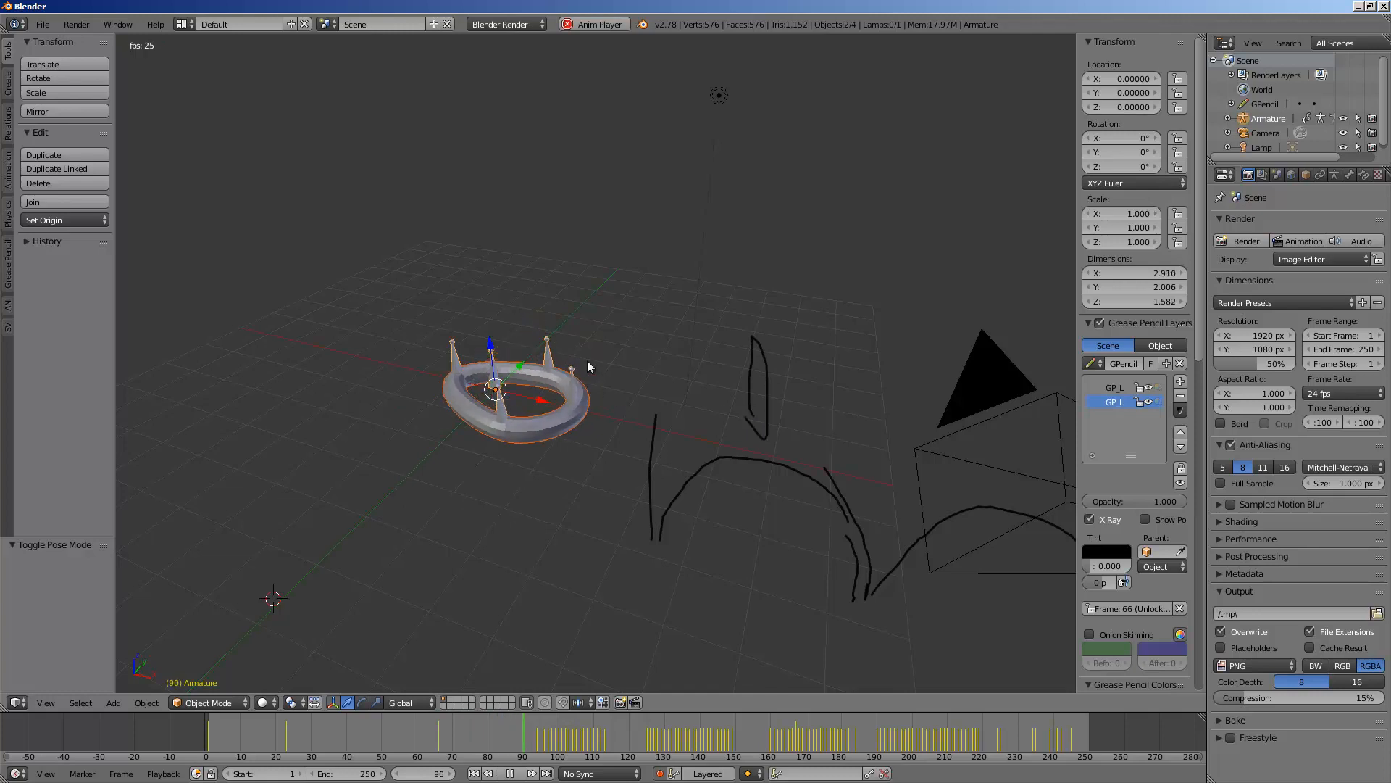
{"action": "mouse_move", "coordinate": [621, 280]}
{"action": "left_mouse_down"}
{"action": "mouse_move", "coordinate": [642, 285]}
{"action": "mouse_move", "coordinate": [646, 333]}
{"action": "mouse_move", "coordinate": [658, 330]}
{"action": "left_mouse_up"}
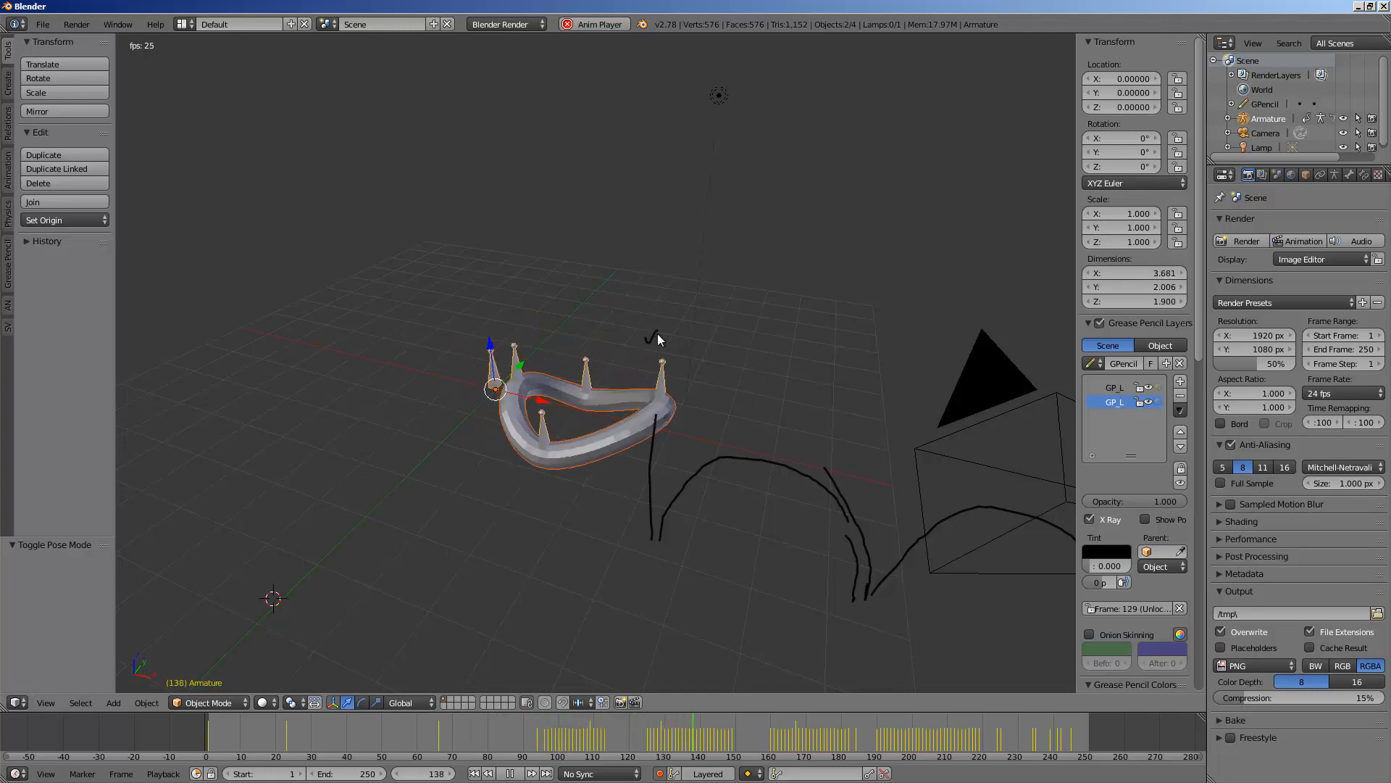
Draw more freehand Grease Pencil strokes around the torus on different frames, viewing the running animation from several angles
{"action": "left_click_drag", "start_coordinate": [480, 276], "coordinate": [625, 237]}
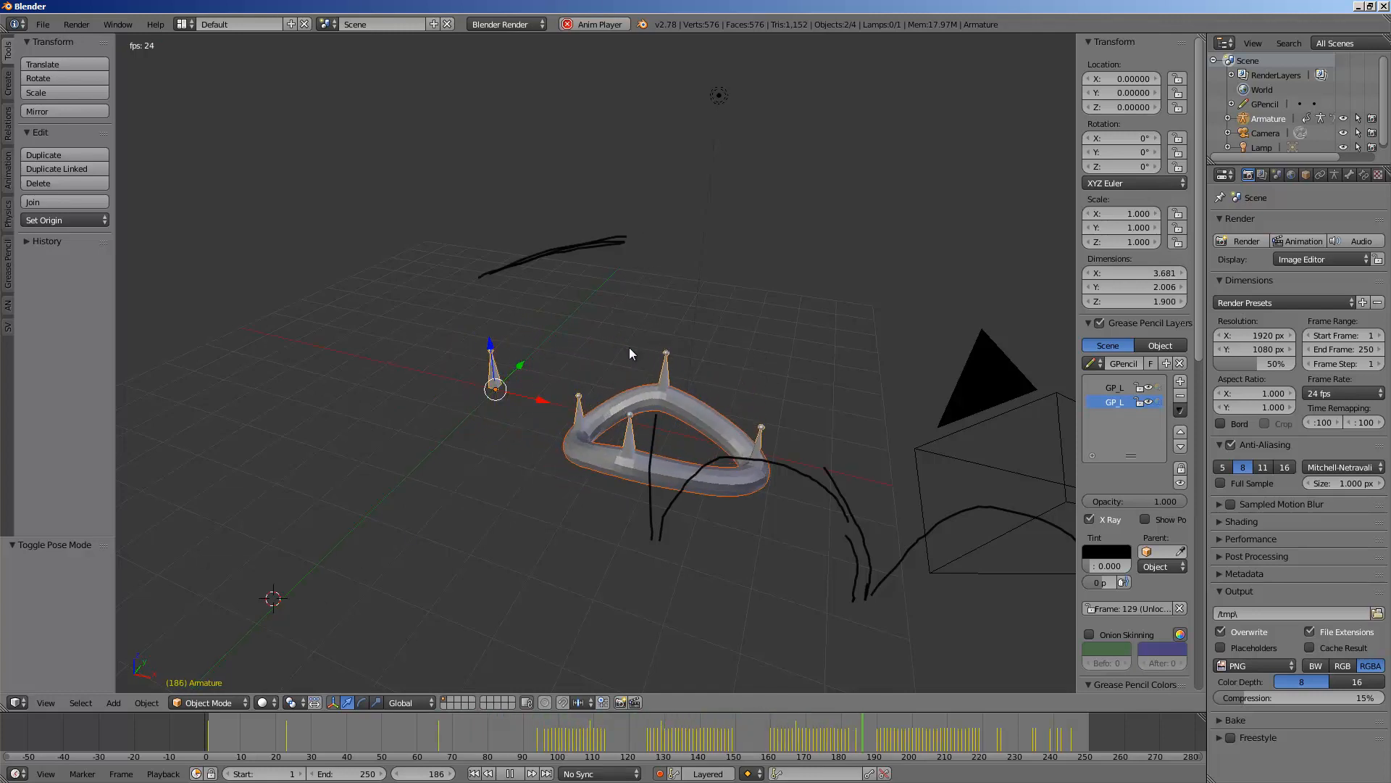
{"action": "left_click_drag", "start_coordinate": [930, 284], "coordinate": [837, 319]}
{"action": "middle_click_drag", "start_coordinate": [646, 381], "coordinate": [720, 415]}
{"action": "scroll", "coordinate": [720, 415], "scroll_direction": "down", "scroll_amount": 4}
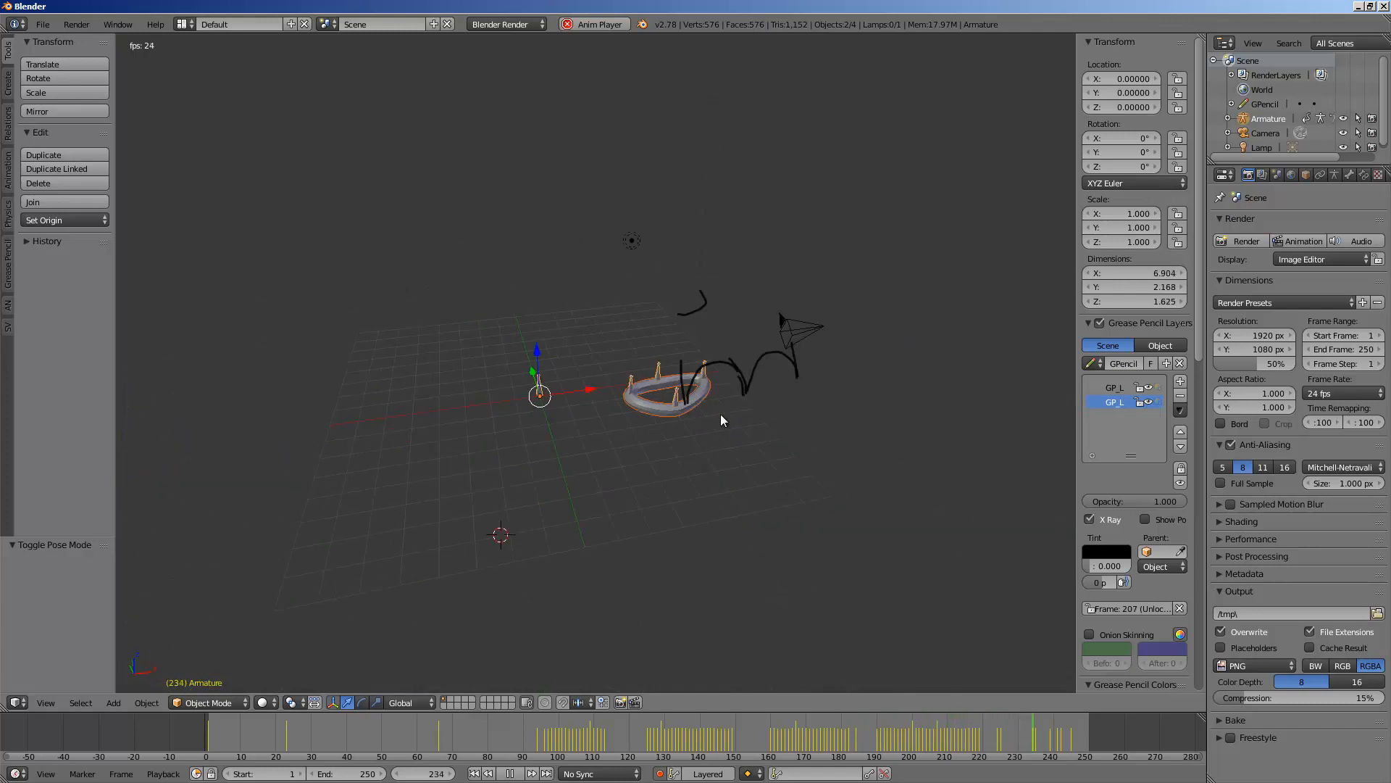
{"action": "middle_click_drag", "start_coordinate": [671, 464], "coordinate": [558, 552]}
{"action": "scroll", "coordinate": [528, 463], "scroll_direction": "up", "scroll_amount": 3}
{"action": "middle_click_drag", "start_coordinate": [499, 410], "coordinate": [534, 393]}
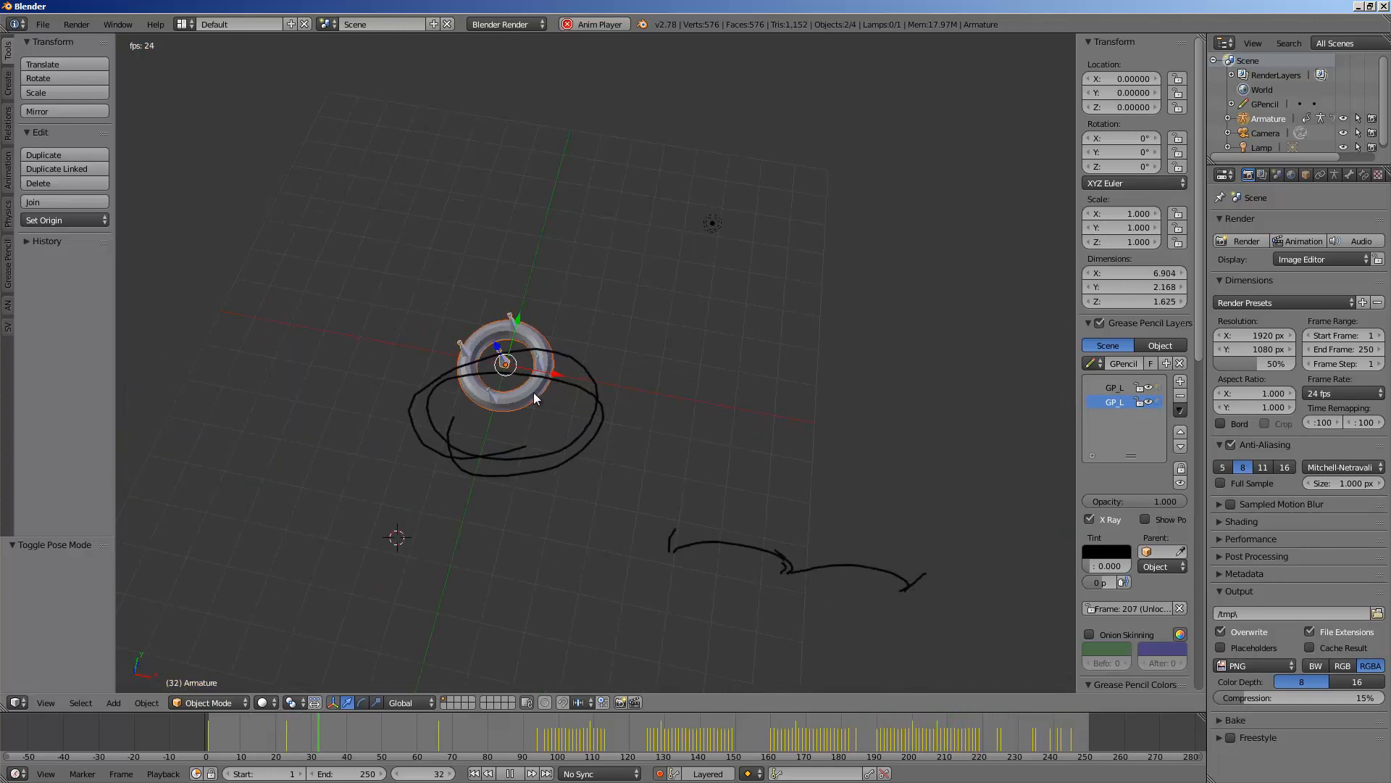
{"action": "middle_click_drag", "start_coordinate": [513, 345], "coordinate": [537, 312]}
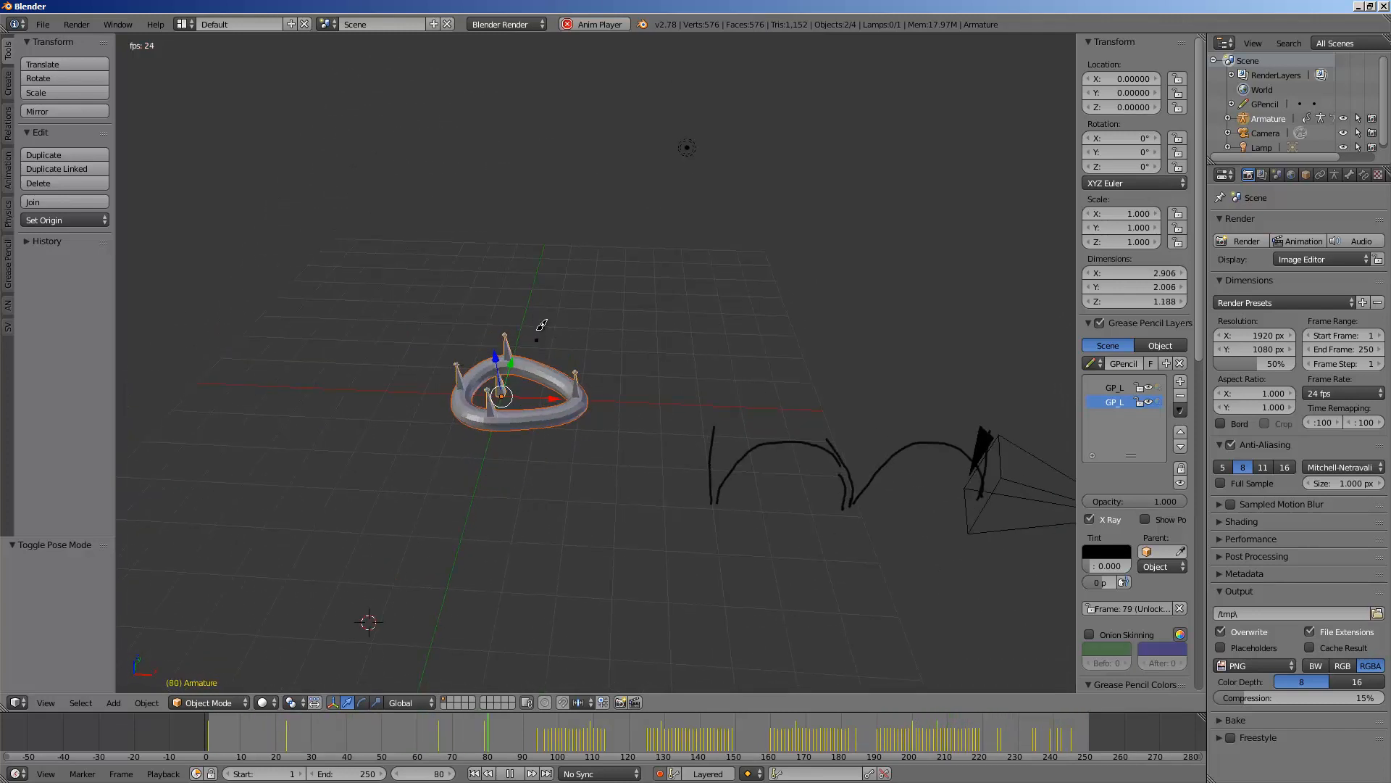
{"action": "mouse_move", "coordinate": [536, 339]}
{"action": "left_mouse_down"}
{"action": "mouse_move", "coordinate": [611, 324]}
{"action": "mouse_move", "coordinate": [633, 333]}
{"action": "mouse_move", "coordinate": [519, 376]}
{"action": "left_mouse_up"}
{"action": "left_click_drag", "start_coordinate": [649, 434], "coordinate": [622, 478]}
Scrub the timeline to frame 219 to review the strokes against the torus motion, and stop the playback
{"action": "mouse_move", "coordinate": [435, 729]}
{"action": "left_mouse_down"}
{"action": "mouse_move", "coordinate": [252, 729]}
{"action": "mouse_move", "coordinate": [832, 717]}
{"action": "mouse_move", "coordinate": [623, 724]}
{"action": "mouse_move", "coordinate": [982, 752]}
{"action": "left_mouse_up"}
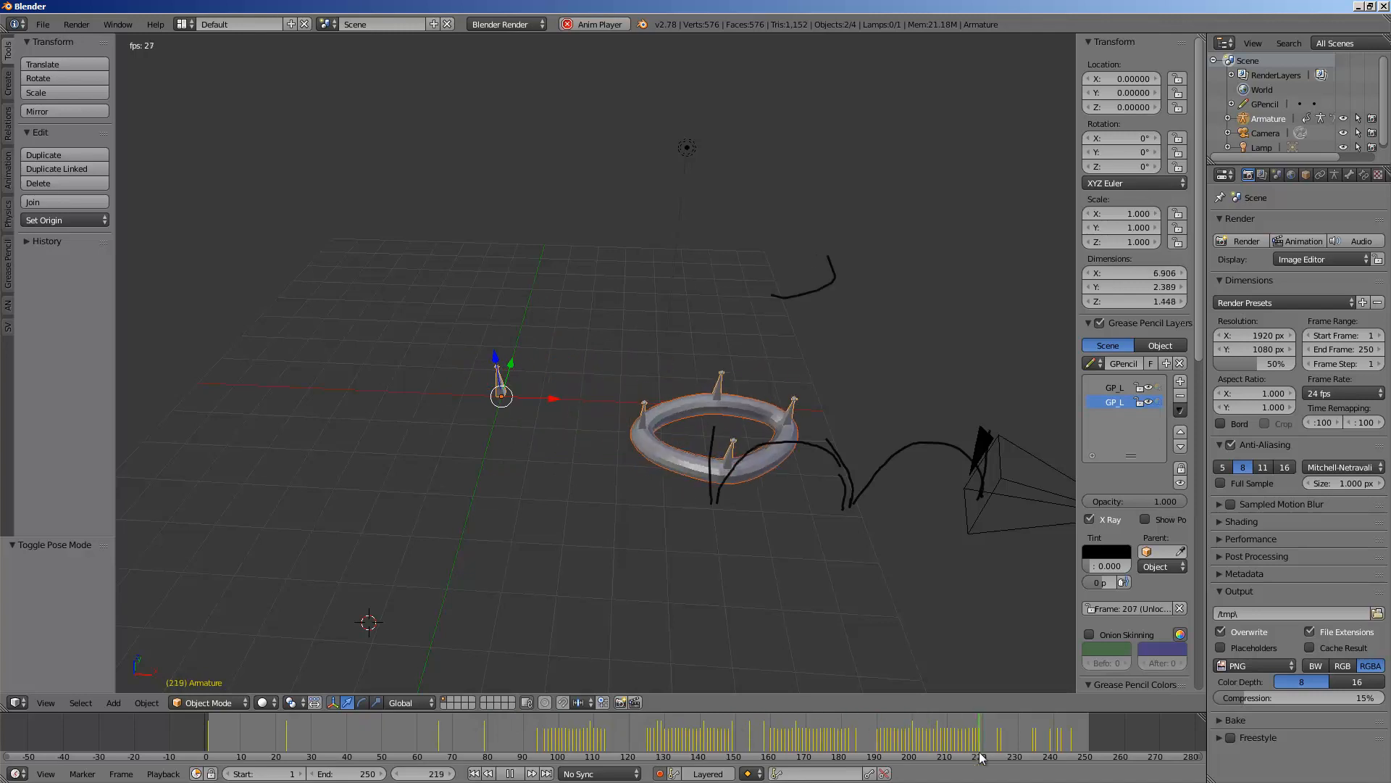
{"action": "middle_click_drag", "start_coordinate": [753, 467], "coordinate": [668, 433]}
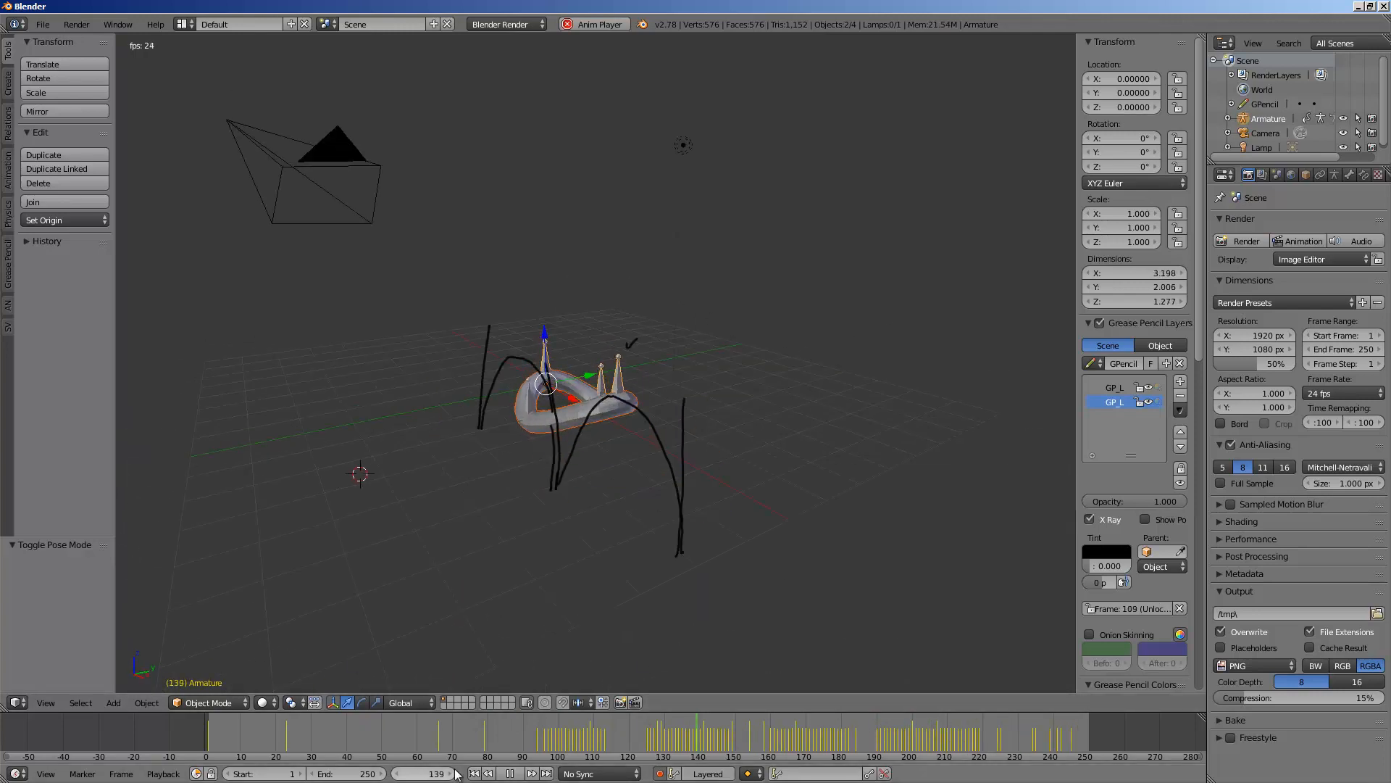
{"action": "left_click", "coordinate": [510, 774]}
{"action": "mouse_move", "coordinate": [533, 464]}
{"action": "middle_mouse_down"}
{"action": "mouse_move", "coordinate": [653, 436]}
{"action": "mouse_move", "coordinate": [211, 650]}
{"action": "middle_mouse_up"}
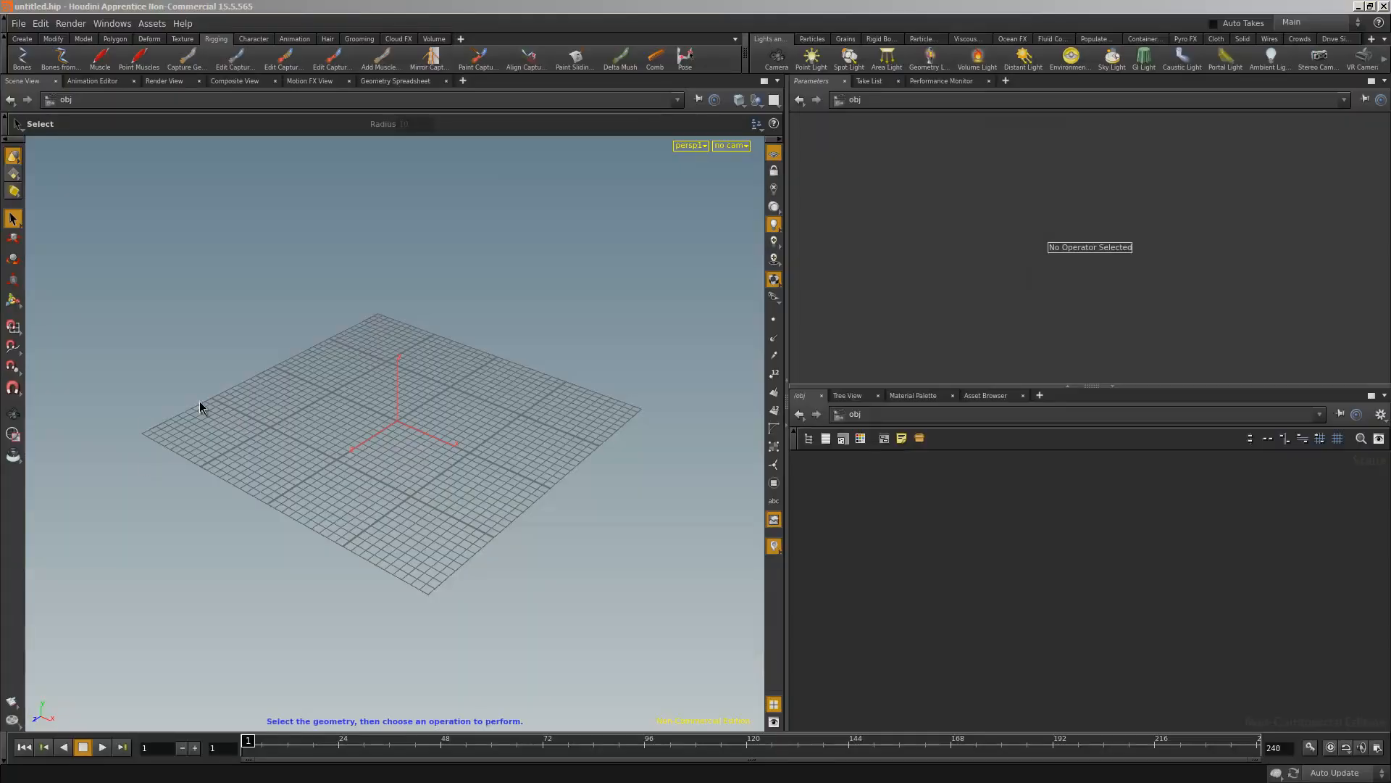
Switch to Houdini Apprentice and widen the scene view pane relative to the parameter and network panes
{"action": "key", "text": "Escape"}
{"action": "left_click_drag", "start_coordinate": [362, 414], "coordinate": [360, 320]}
{"action": "middle_click_drag", "start_coordinate": [359, 355], "coordinate": [348, 389]}
{"action": "mouse_move", "coordinate": [400, 410]}
{"action": "left_mouse_down"}
{"action": "mouse_move", "coordinate": [395, 428]}
{"action": "mouse_move", "coordinate": [419, 429]}
{"action": "left_mouse_up"}
{"action": "middle_click_drag", "start_coordinate": [481, 366], "coordinate": [557, 377]}
{"action": "left_click_drag", "start_coordinate": [787, 239], "coordinate": [940, 239]}
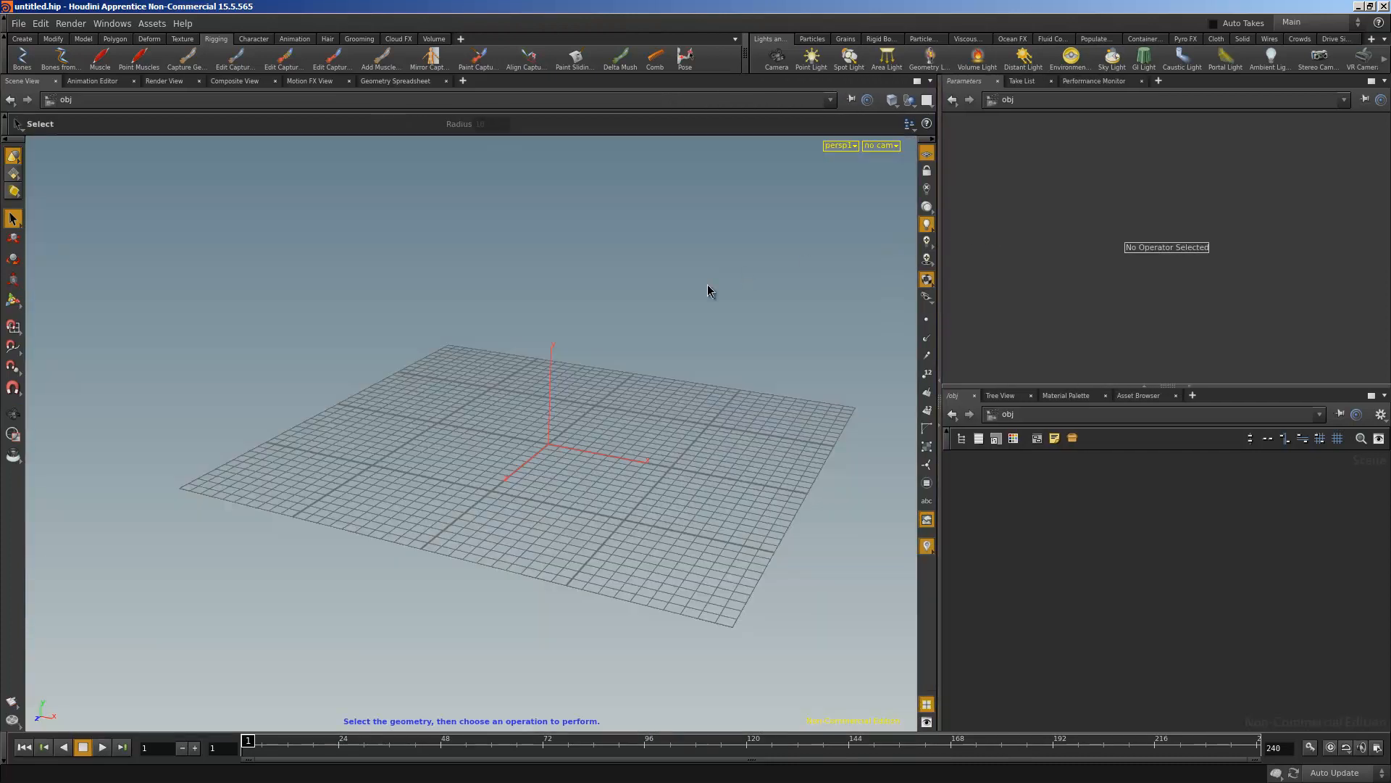
{"action": "key", "text": "Escape"}
{"action": "left_click_drag", "start_coordinate": [708, 288], "coordinate": [529, 312]}
{"action": "key", "text": "s"}
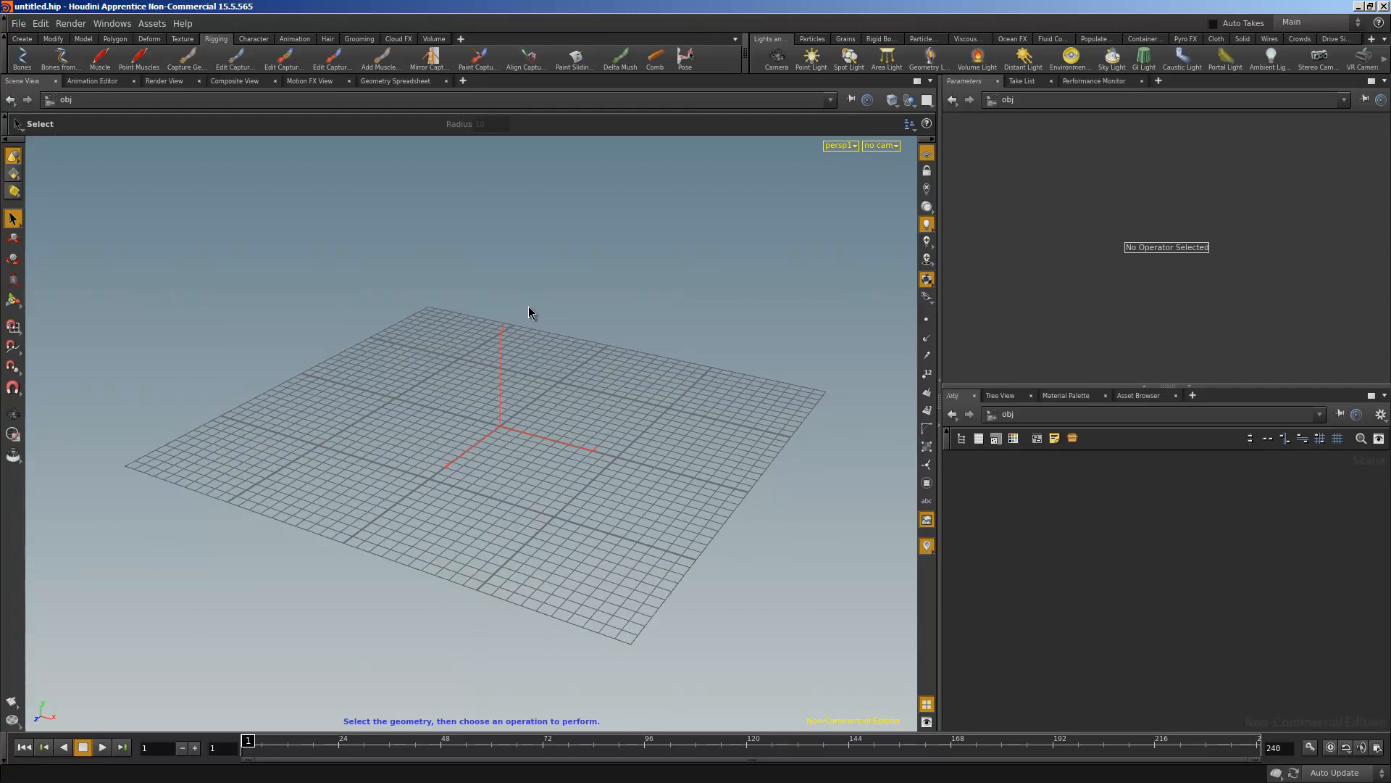
{"action": "key", "text": "Escape"}
{"action": "left_click_drag", "start_coordinate": [528, 289], "coordinate": [541, 437]}
{"action": "key", "text": "Escape"}
{"action": "key", "text": "space"}
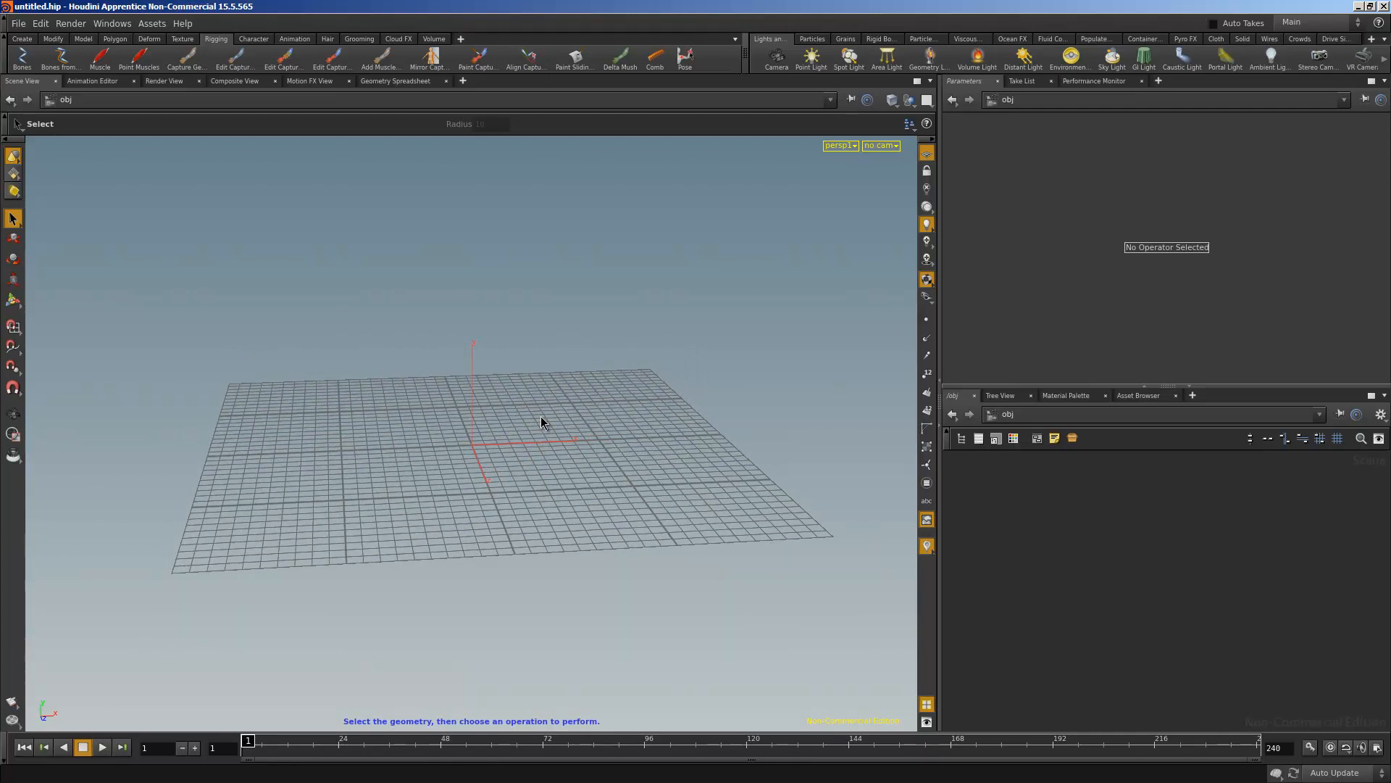
{"action": "key", "text": "Escape"}
{"action": "left_click_drag", "start_coordinate": [478, 390], "coordinate": [461, 354]}
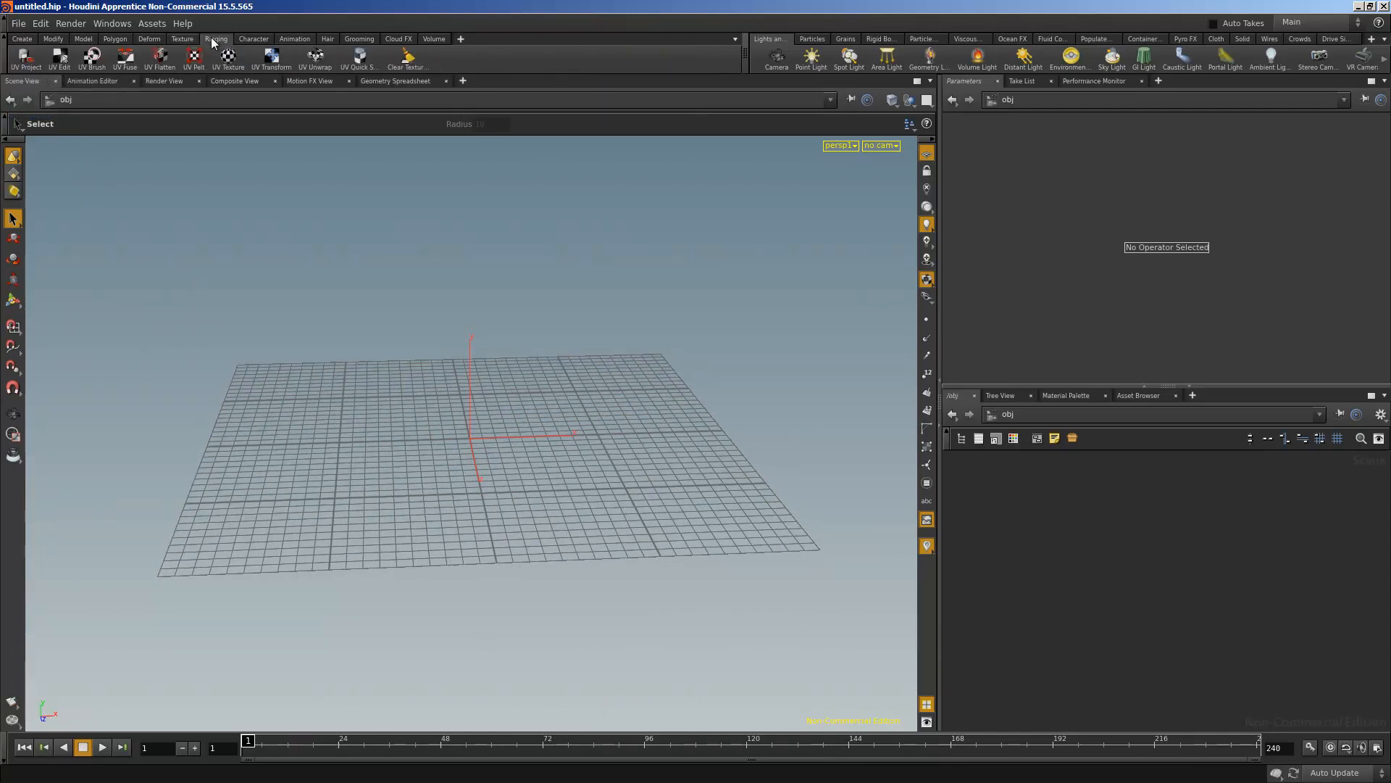
Draw a five-bone chain across the grid with the Bones tool and No Kinematics, and frame its nodes in the network
{"action": "left_click", "coordinate": [26, 61]}
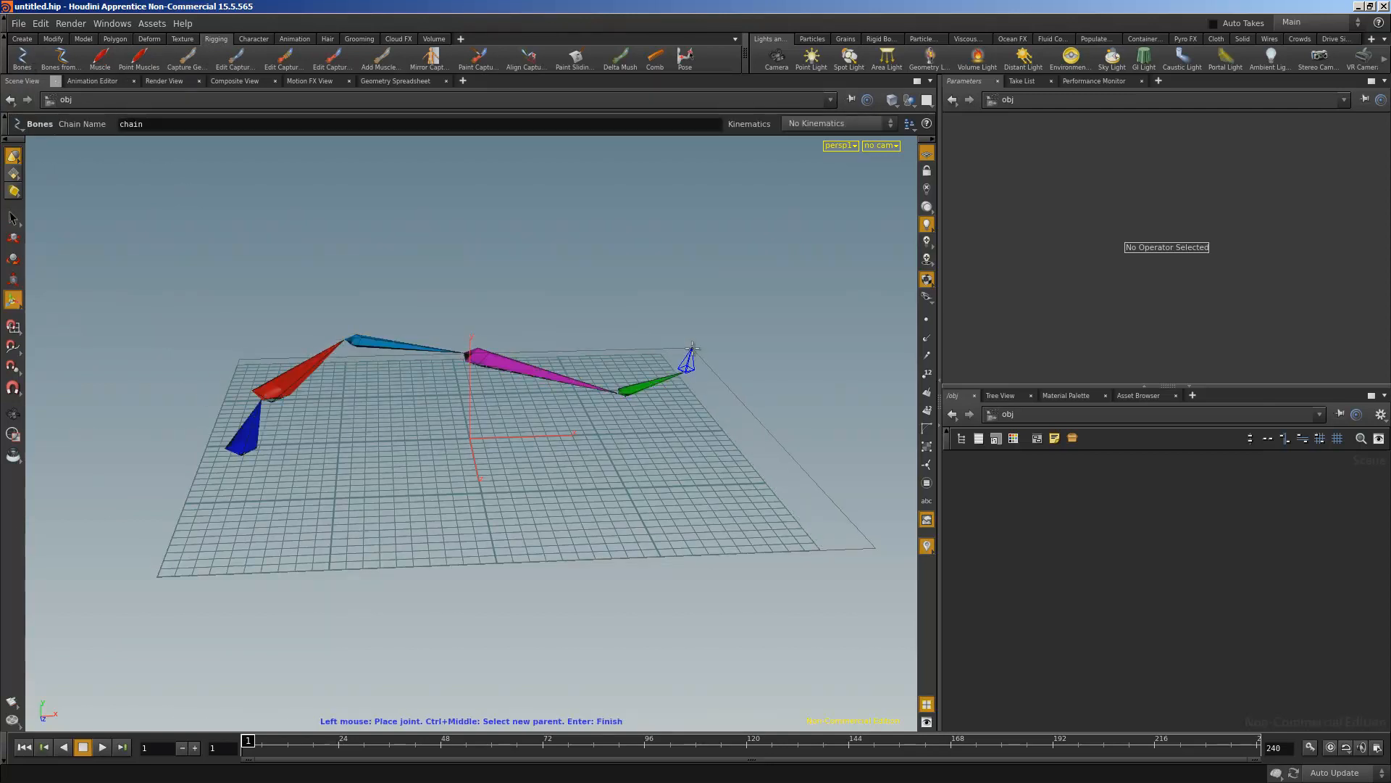
{"action": "key", "text": "Return"}
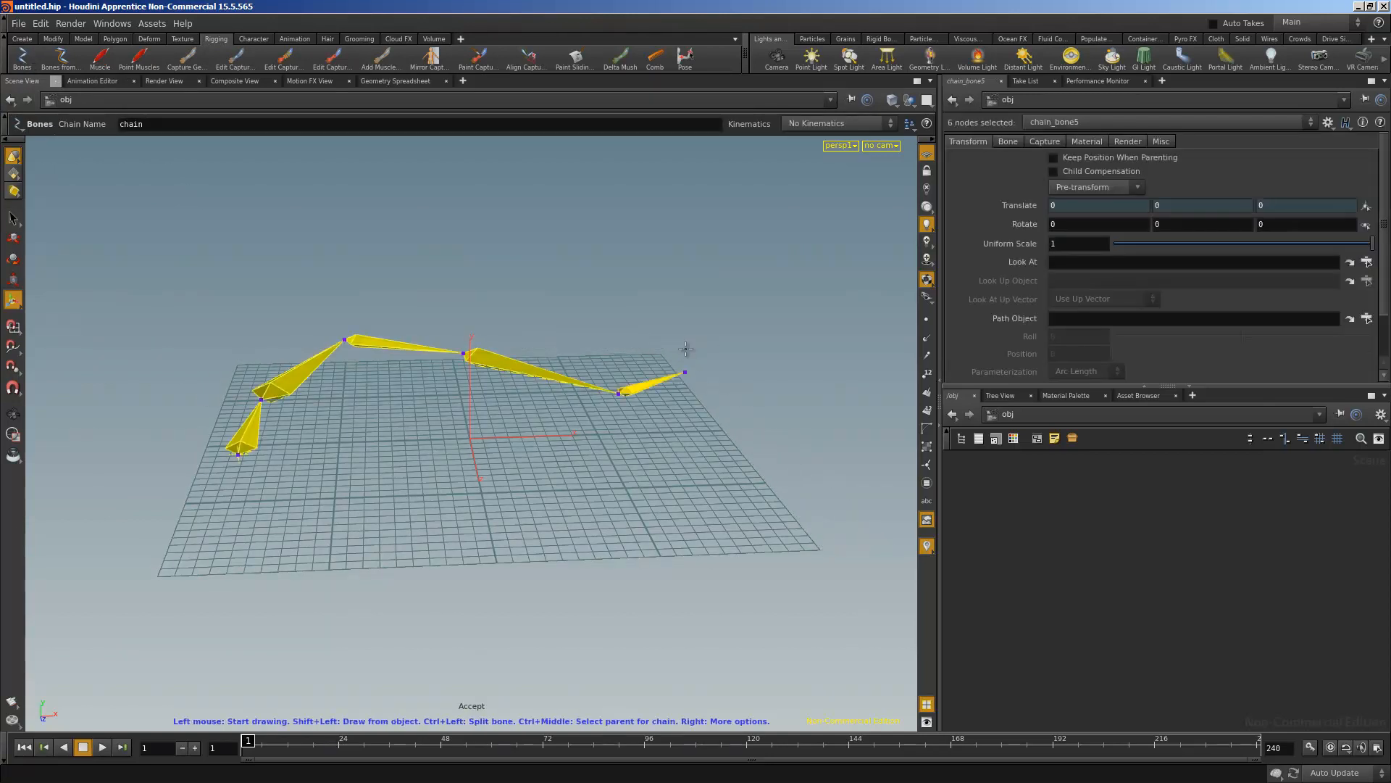
{"action": "left_click", "coordinate": [1016, 415]}
{"action": "left_click", "coordinate": [1186, 515]}
{"action": "key", "text": "h"}
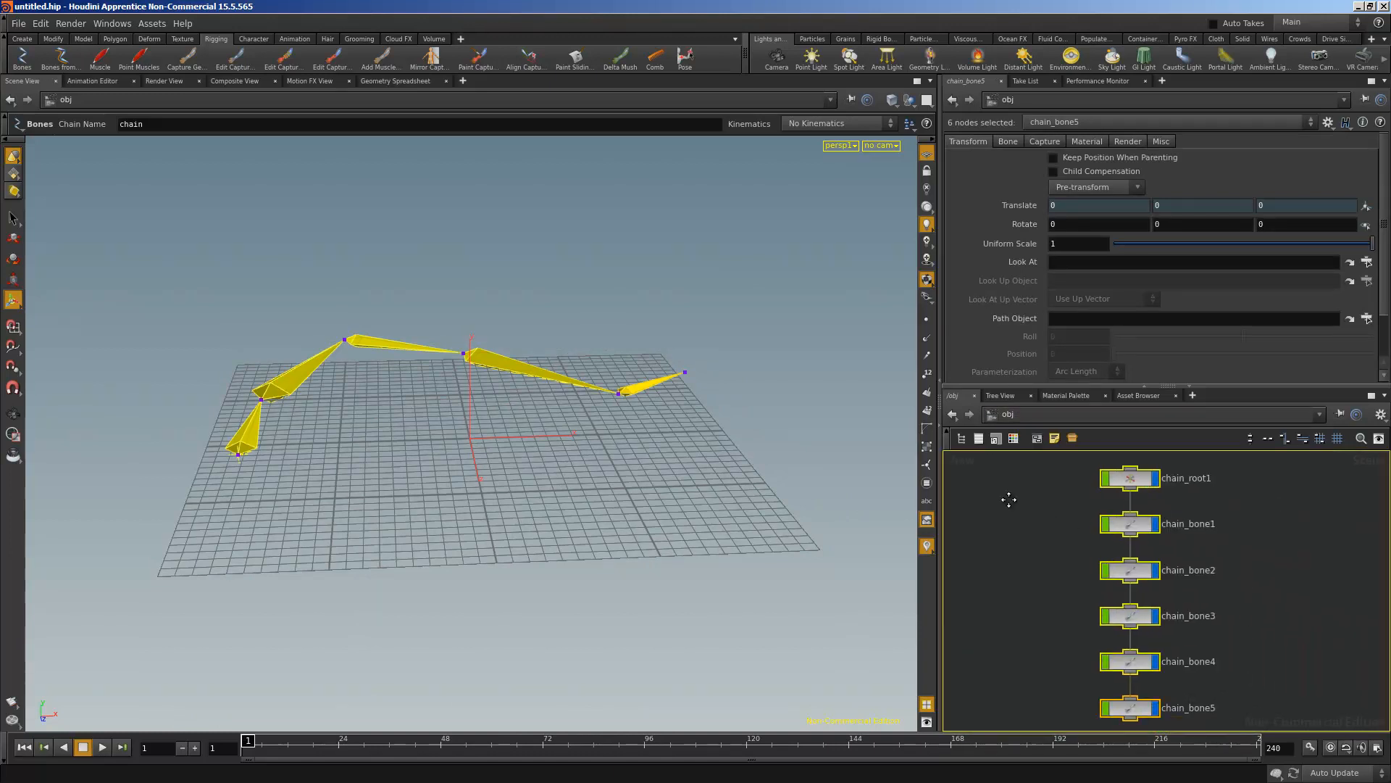
{"action": "left_click", "coordinate": [1174, 499]}
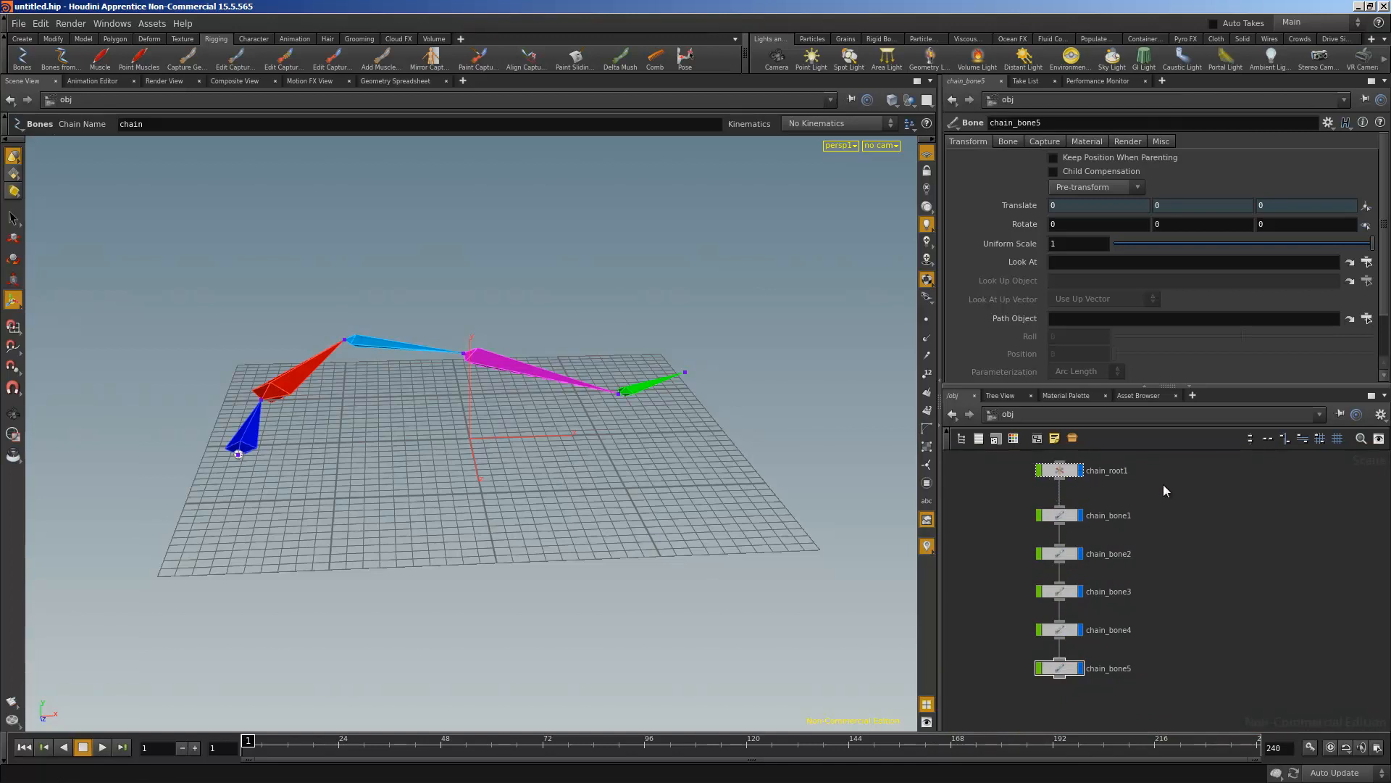
Inspect the control1 and point1 nodes inside chain_root1, return to object level and select chain_bone1
{"action": "double_click", "coordinate": [1060, 471]}
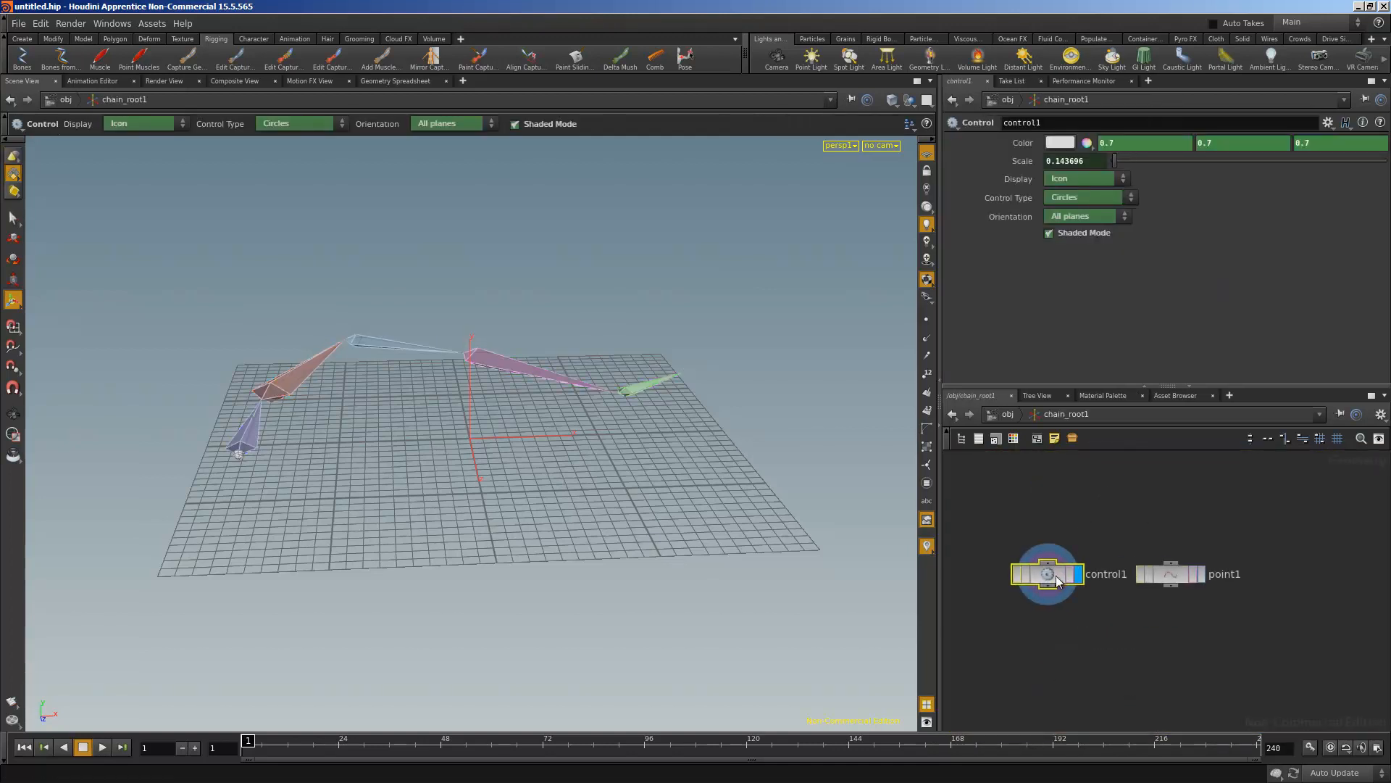
{"action": "left_click_drag", "start_coordinate": [1023, 531], "coordinate": [1023, 535]}
{"action": "left_click_drag", "start_coordinate": [1173, 576], "coordinate": [1275, 513]}
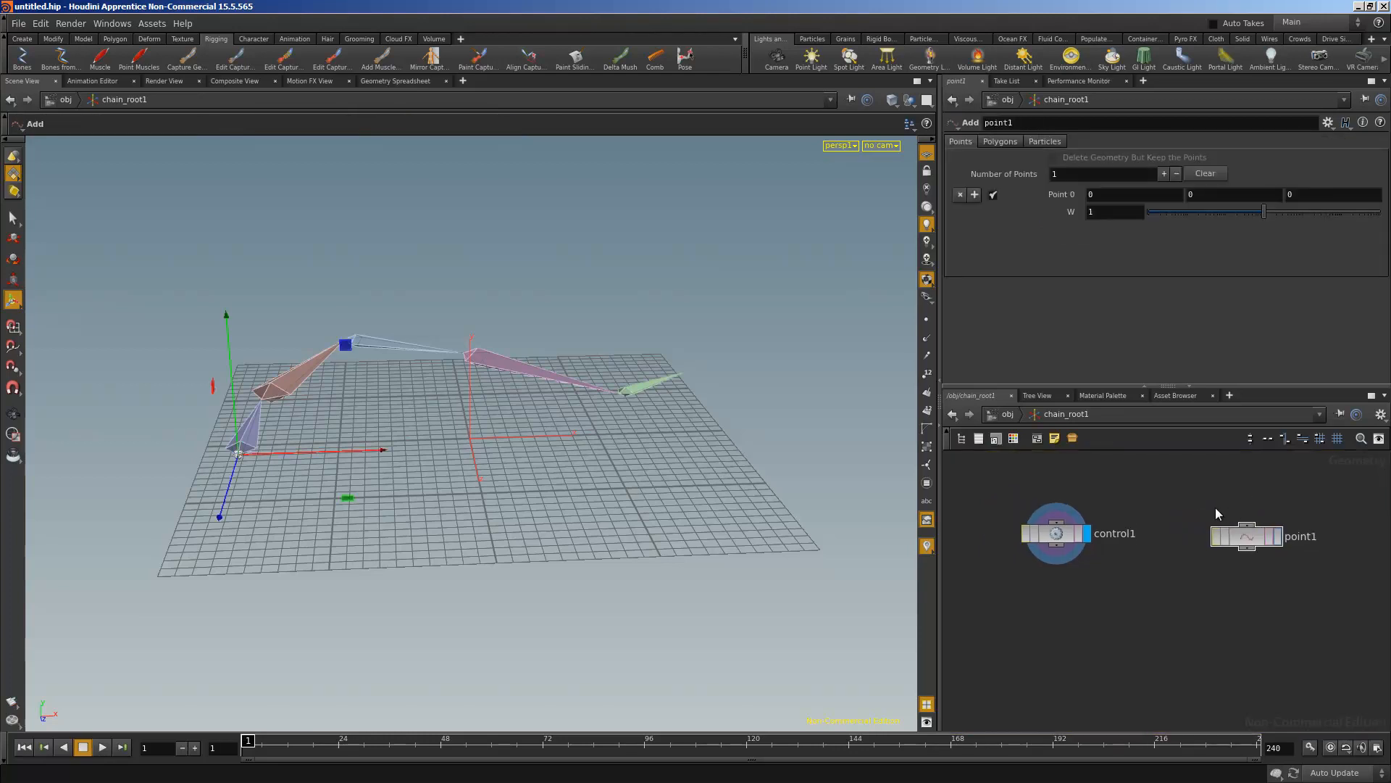
{"action": "left_click", "coordinate": [1011, 416]}
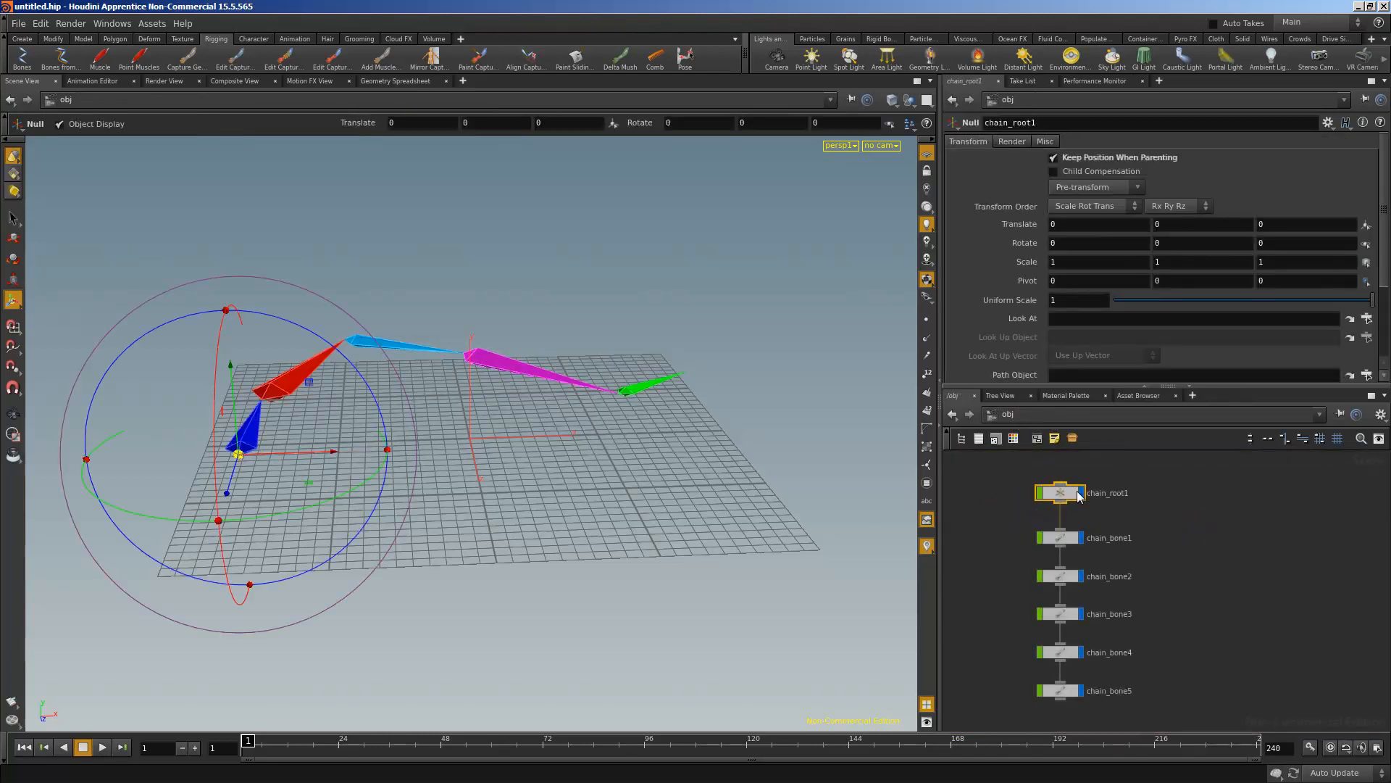
{"action": "left_click_drag", "start_coordinate": [1094, 536], "coordinate": [1096, 538]}
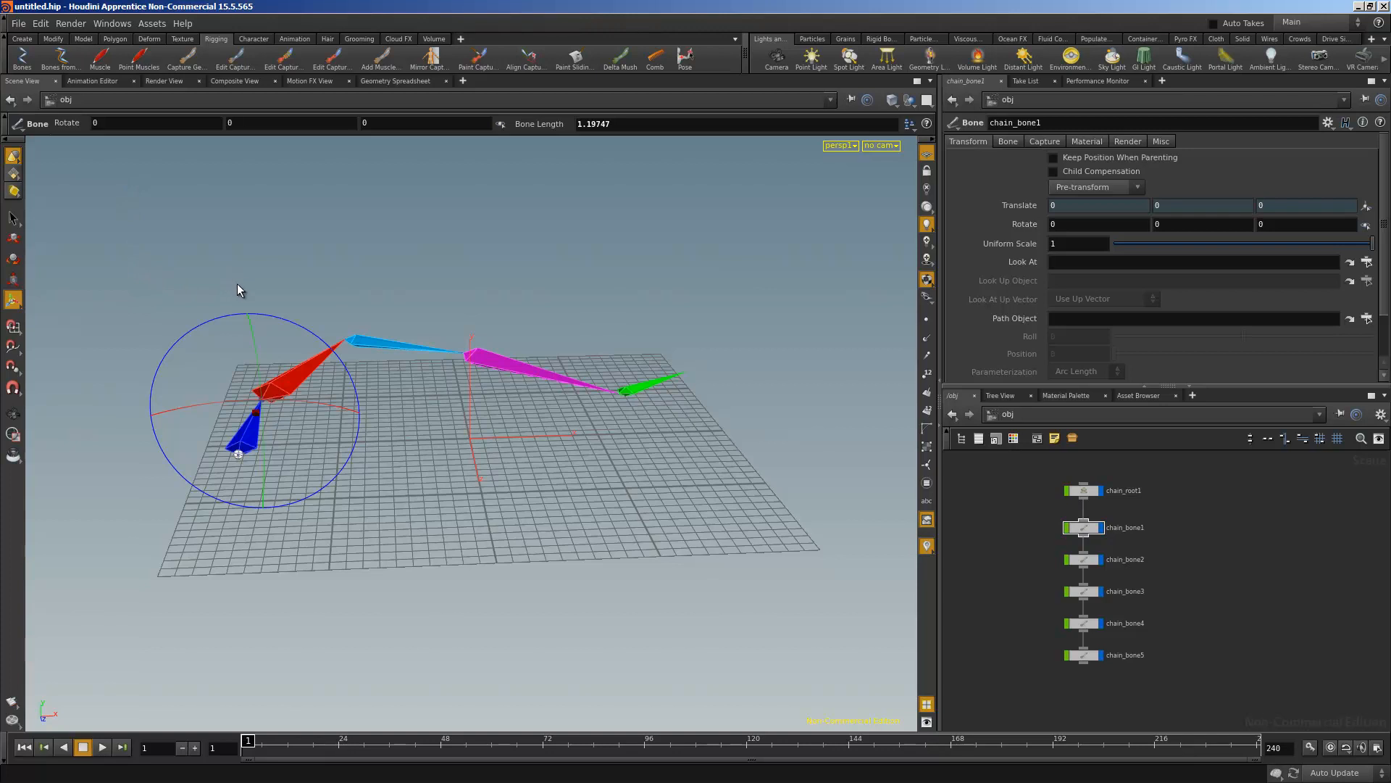
Draw an eight-point S-shaped polygon curve on the construction plane in front of and beside the bone chain
{"action": "left_click_drag", "start_coordinate": [454, 457], "coordinate": [270, 353], "text": "alt"}
{"action": "left_click", "coordinate": [22, 38]}
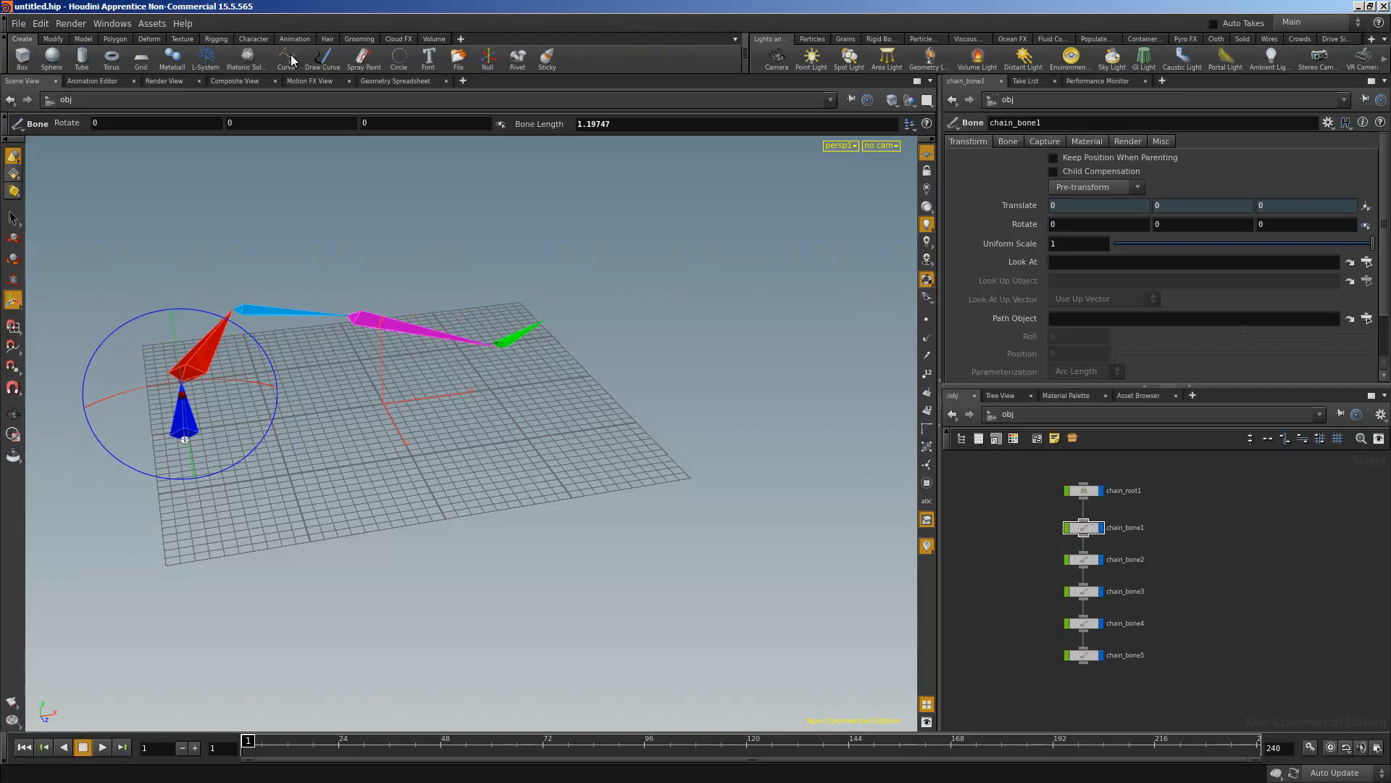
{"action": "left_click", "coordinate": [287, 58]}
{"action": "left_click", "coordinate": [198, 516]}
{"action": "left_click", "coordinate": [356, 615]}
{"action": "left_click", "coordinate": [518, 592]}
{"action": "left_click", "coordinate": [632, 522]}
{"action": "left_click", "coordinate": [647, 454]}
{"action": "left_click", "coordinate": [685, 360]}
{"action": "left_click", "coordinate": [773, 331]}
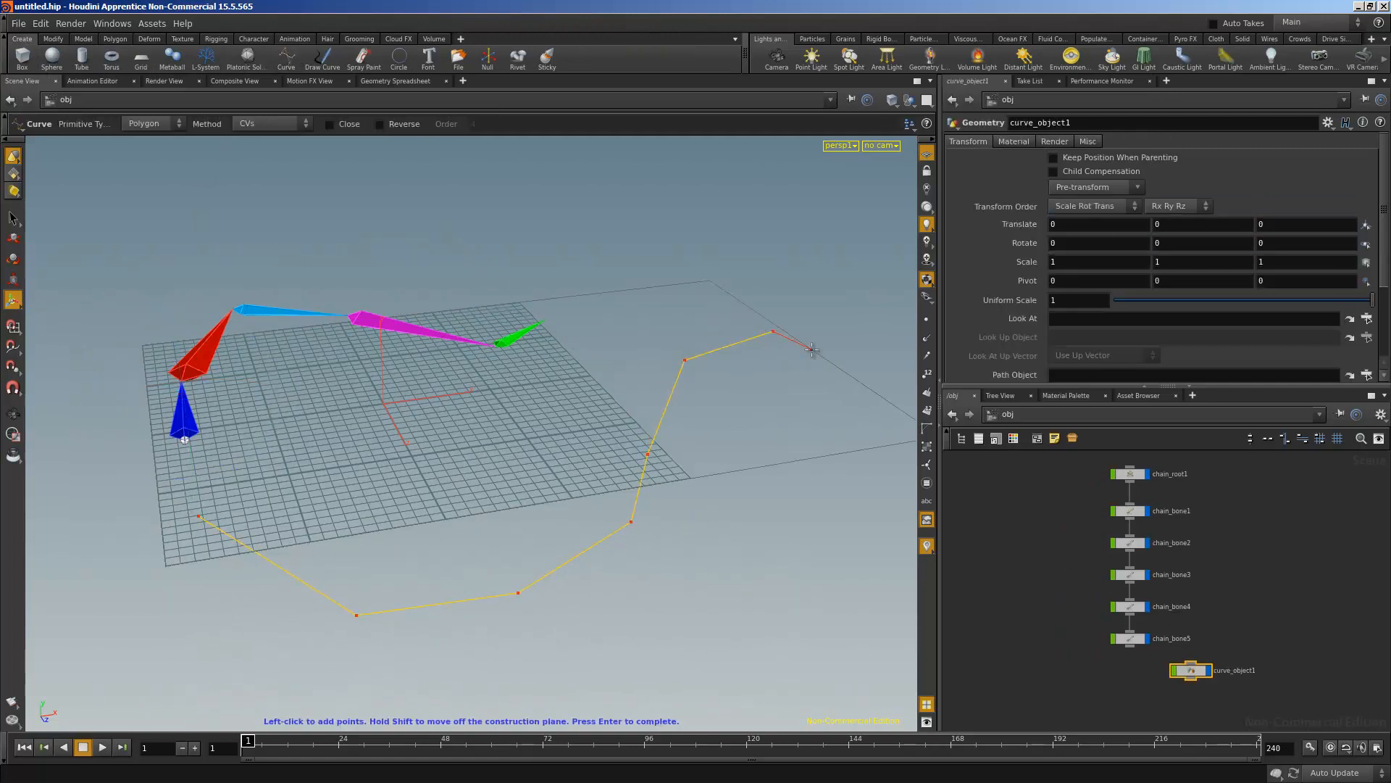
{"action": "left_click", "coordinate": [835, 363]}
{"action": "key", "text": "Return"}
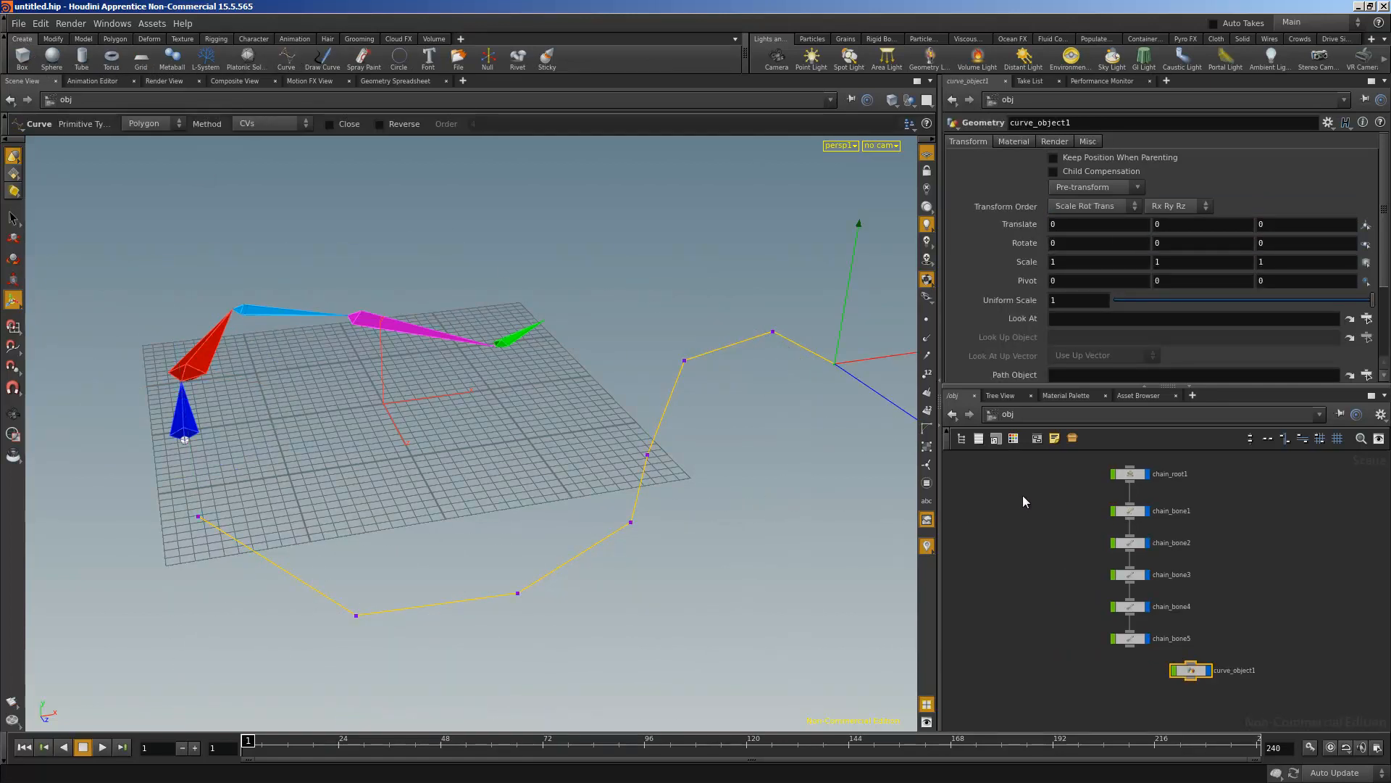
Place the curve_object1 node beside the bone nodes, change its inner curve's primitive type to NURBS, and return to object level
{"action": "scroll", "coordinate": [1174, 634], "scroll_direction": "up", "scroll_amount": 3}
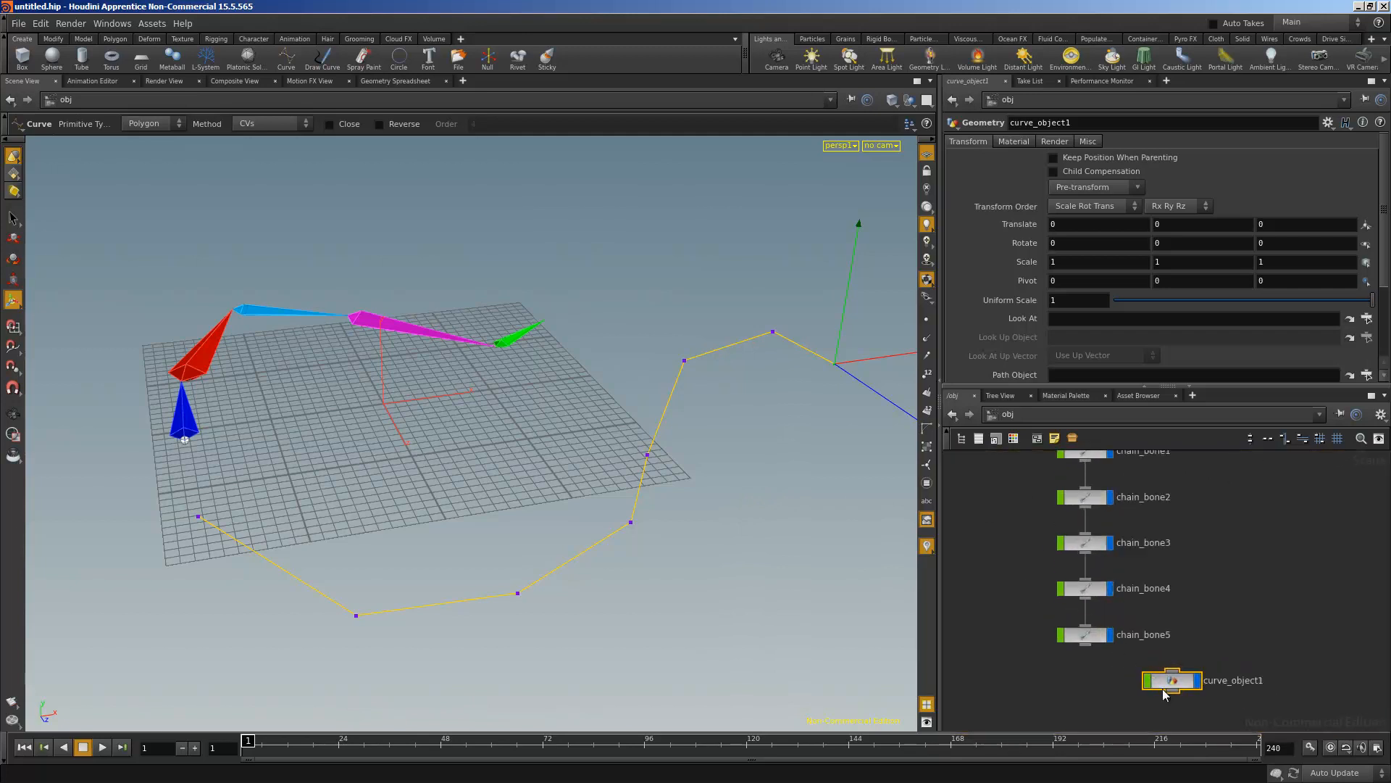
{"action": "left_click_drag", "start_coordinate": [1164, 694], "coordinate": [1281, 600]}
{"action": "middle_click_drag", "start_coordinate": [1281, 600], "coordinate": [1223, 614]}
{"action": "double_click", "coordinate": [1223, 612]}
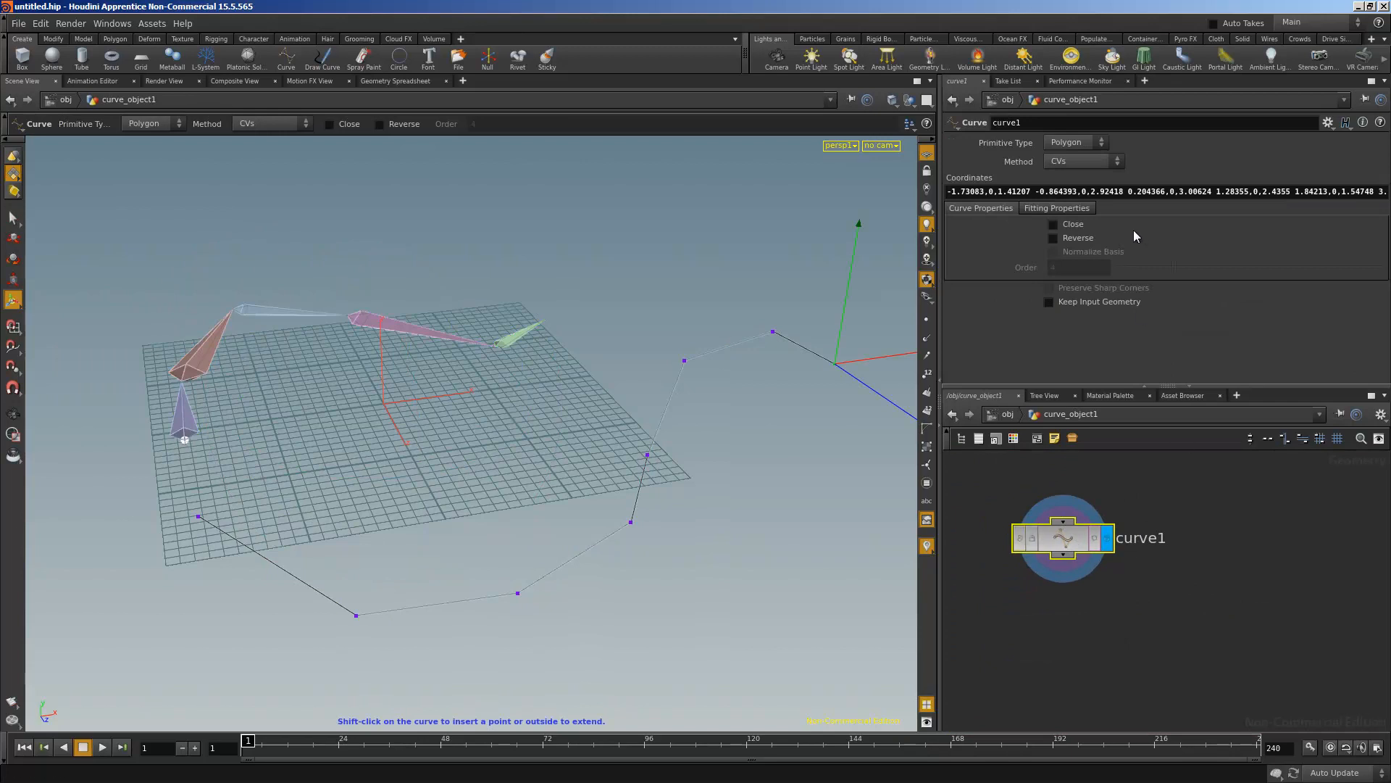
{"action": "left_click", "coordinate": [1077, 163]}
{"action": "left_click", "coordinate": [1078, 141]}
{"action": "left_click", "coordinate": [1078, 142]}
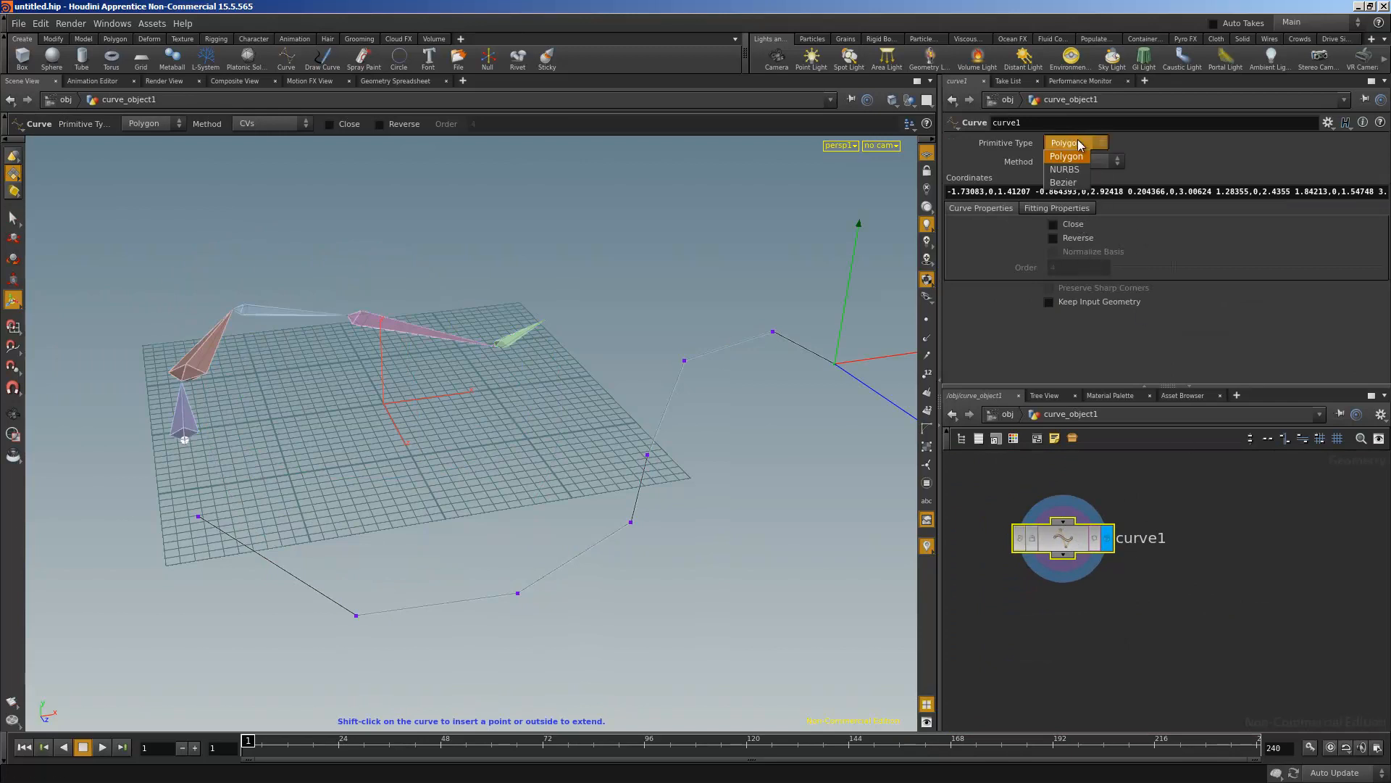
{"action": "left_click", "coordinate": [1065, 169]}
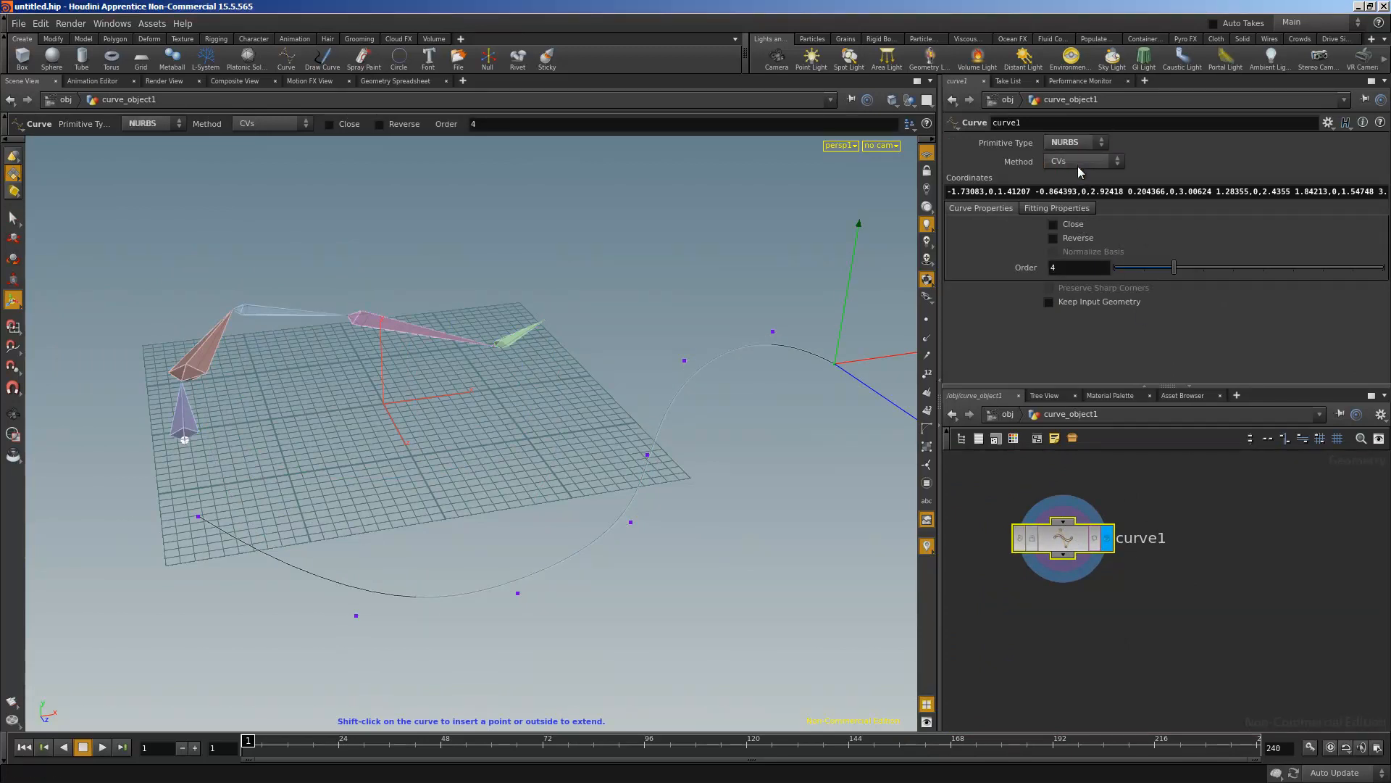
{"action": "left_click", "coordinate": [1007, 414]}
{"action": "left_click_drag", "start_coordinate": [1206, 603], "coordinate": [1221, 590]}
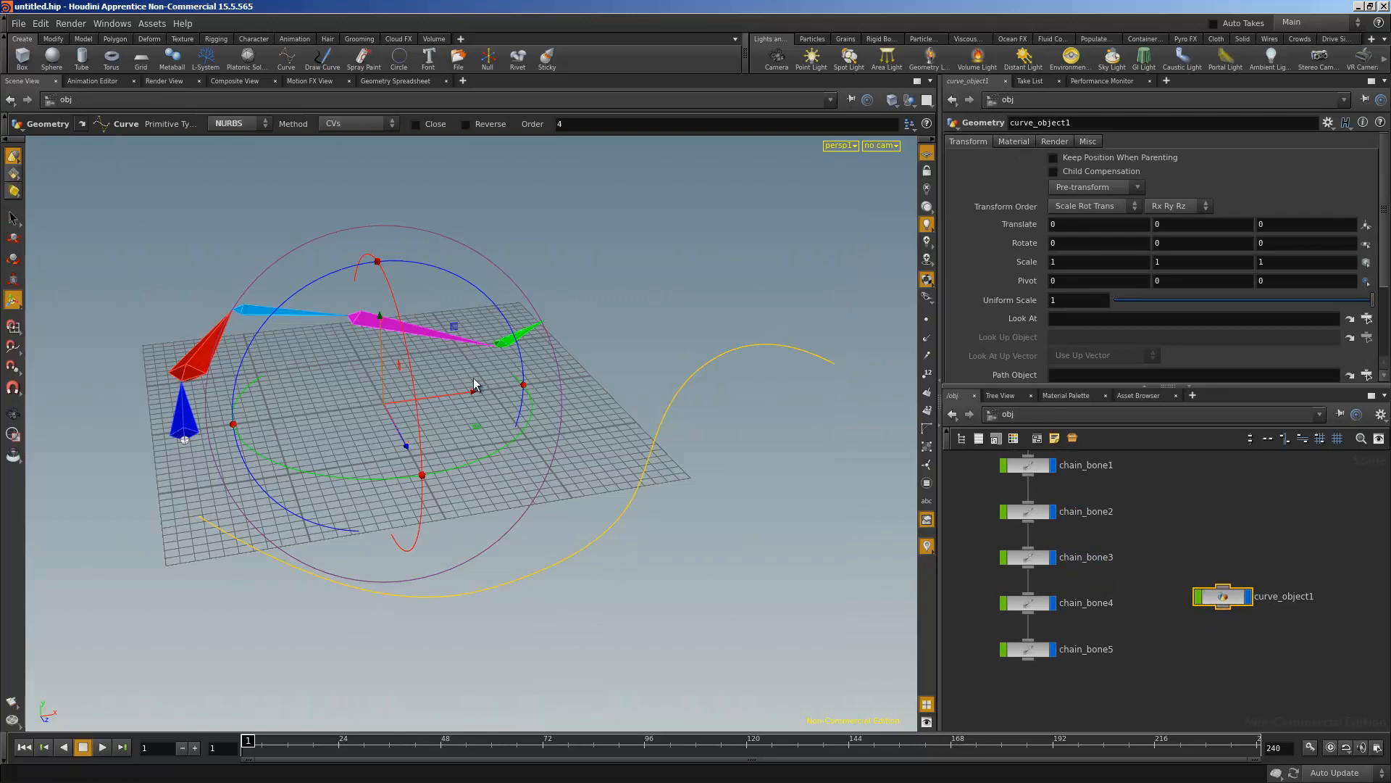
{"action": "left_click", "coordinate": [703, 321]}
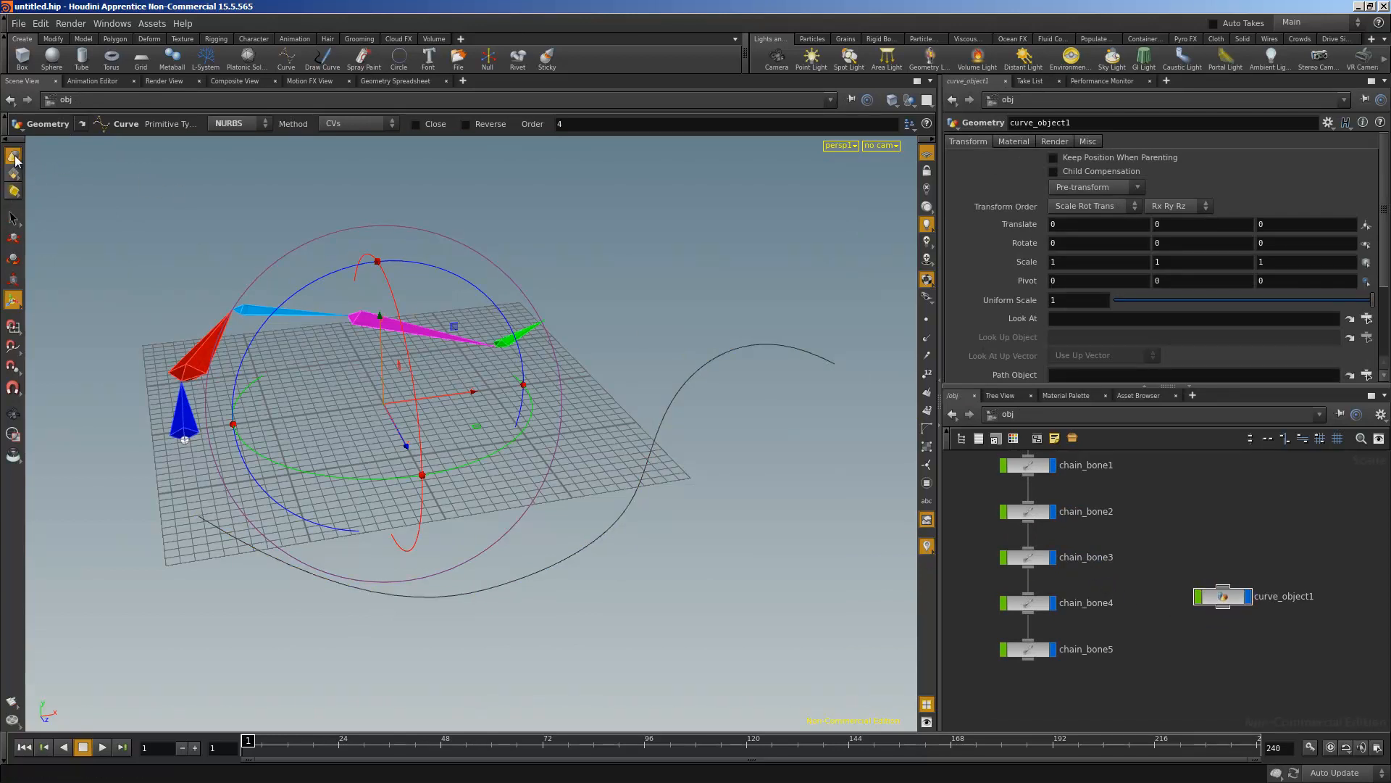
Generate a 12-bone chain from the NURBS curve with Bones from Curve, using Follow Curve kinematics
{"action": "left_click", "coordinate": [216, 40]}
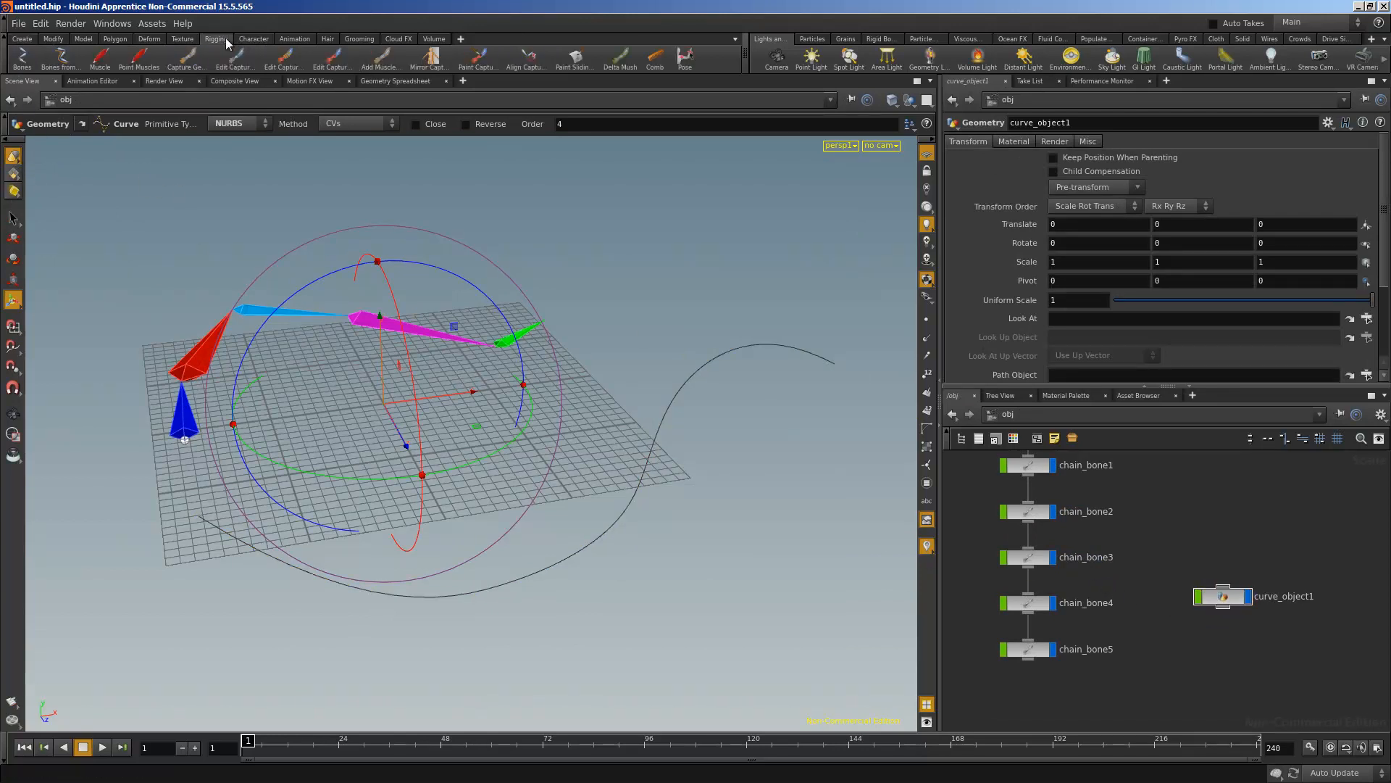
{"action": "left_click", "coordinate": [63, 61]}
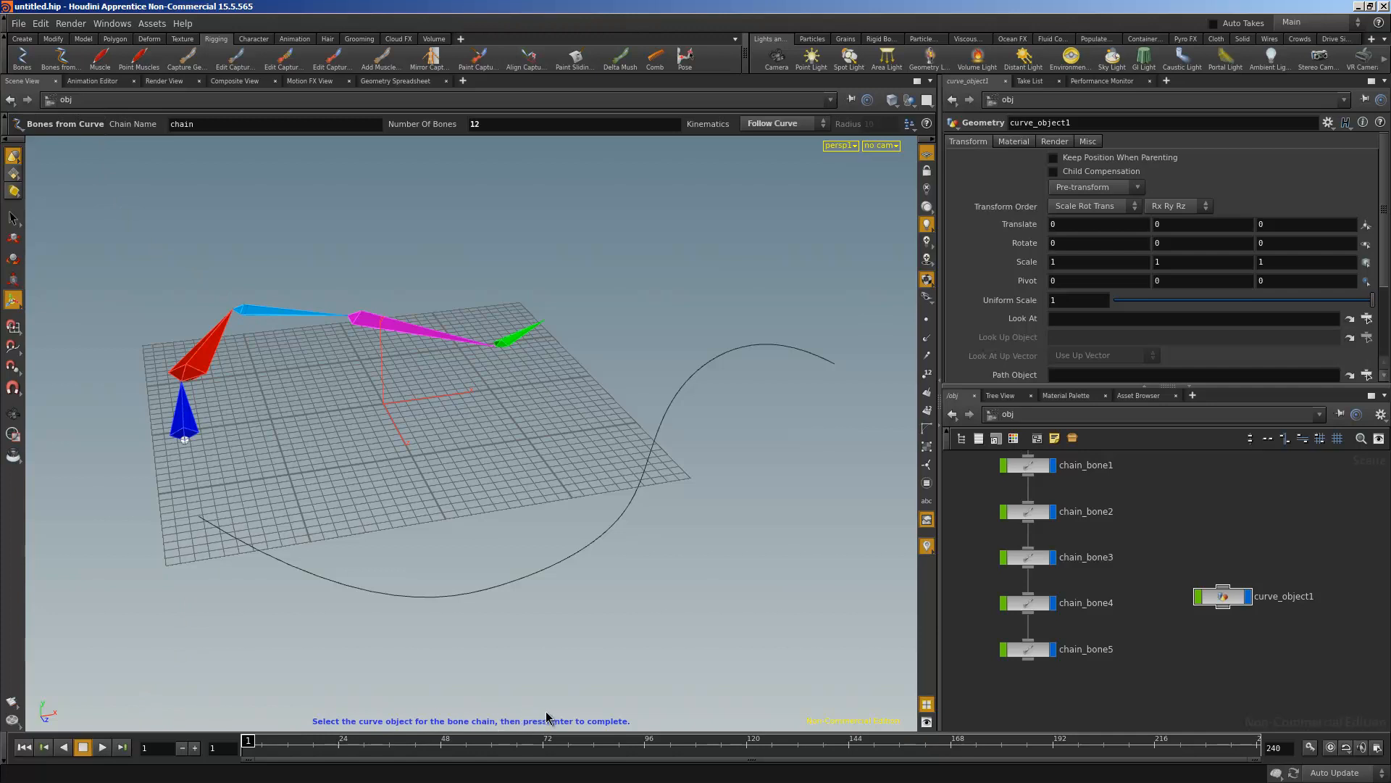
{"action": "left_click", "coordinate": [584, 551]}
{"action": "left_click", "coordinate": [584, 550]}
{"action": "key", "text": "Return"}
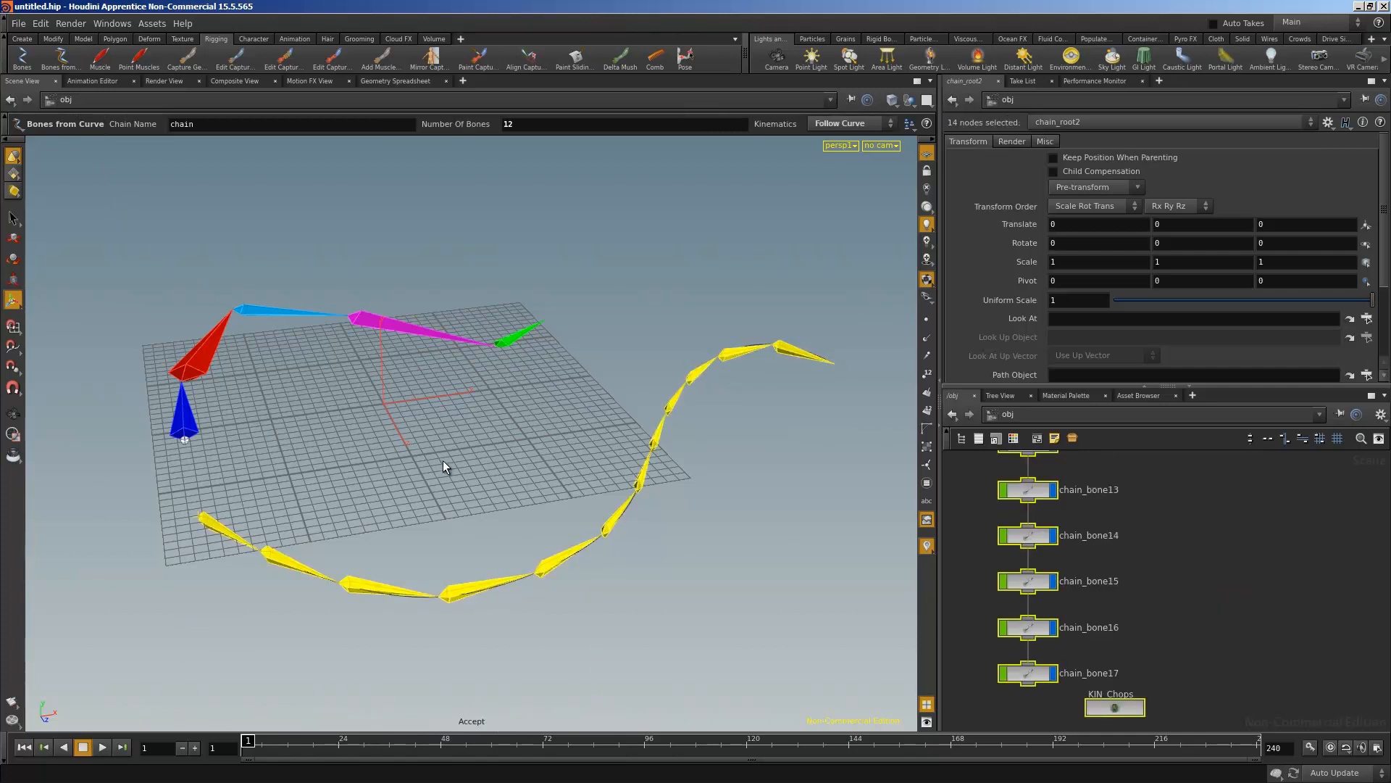
Try adjusting the curve chain's number of bones, ending at 12, and return to the Select tool with the chain deselected
{"action": "middle_click", "coordinate": [515, 120]}
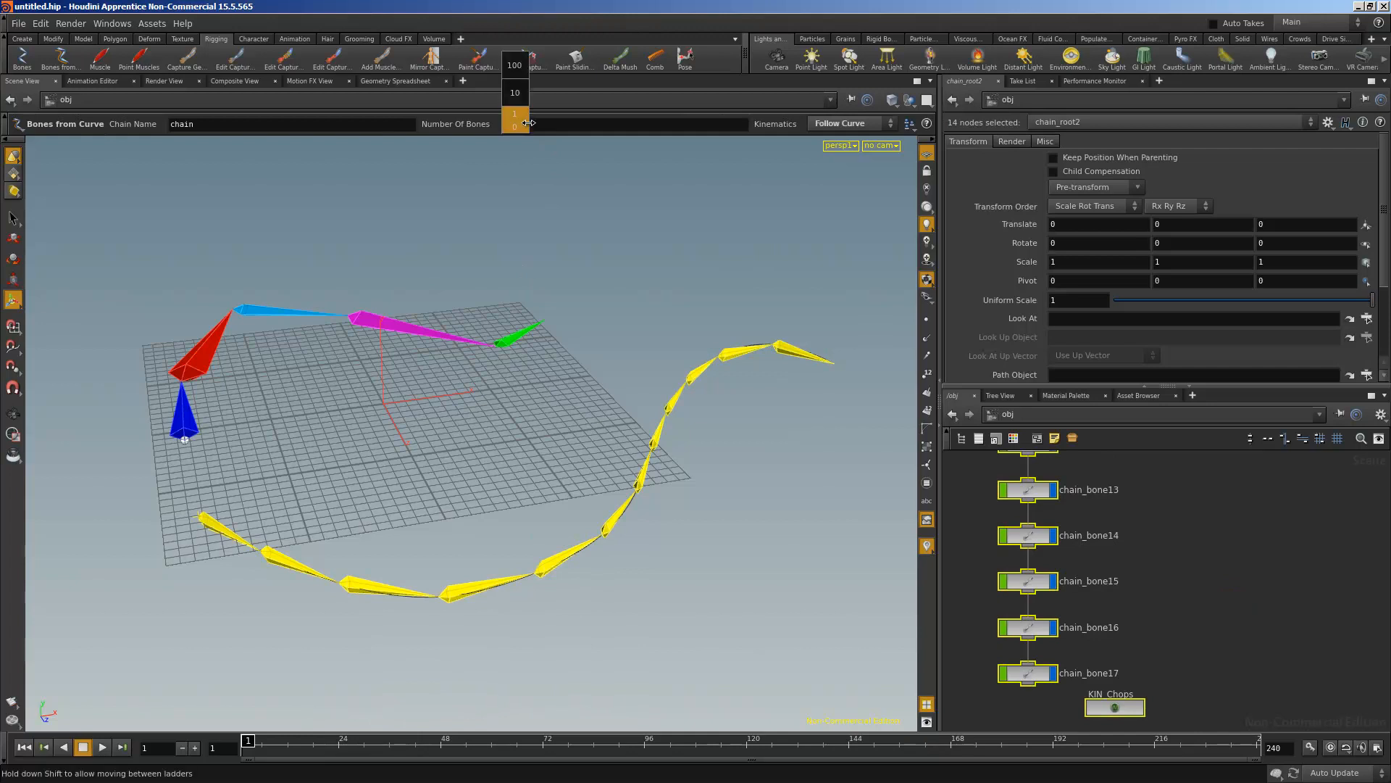
{"action": "mouse_move", "coordinate": [528, 122]}
{"action": "middle_mouse_down"}
{"action": "mouse_move", "coordinate": [458, 128]}
{"action": "mouse_move", "coordinate": [505, 127]}
{"action": "middle_mouse_up"}
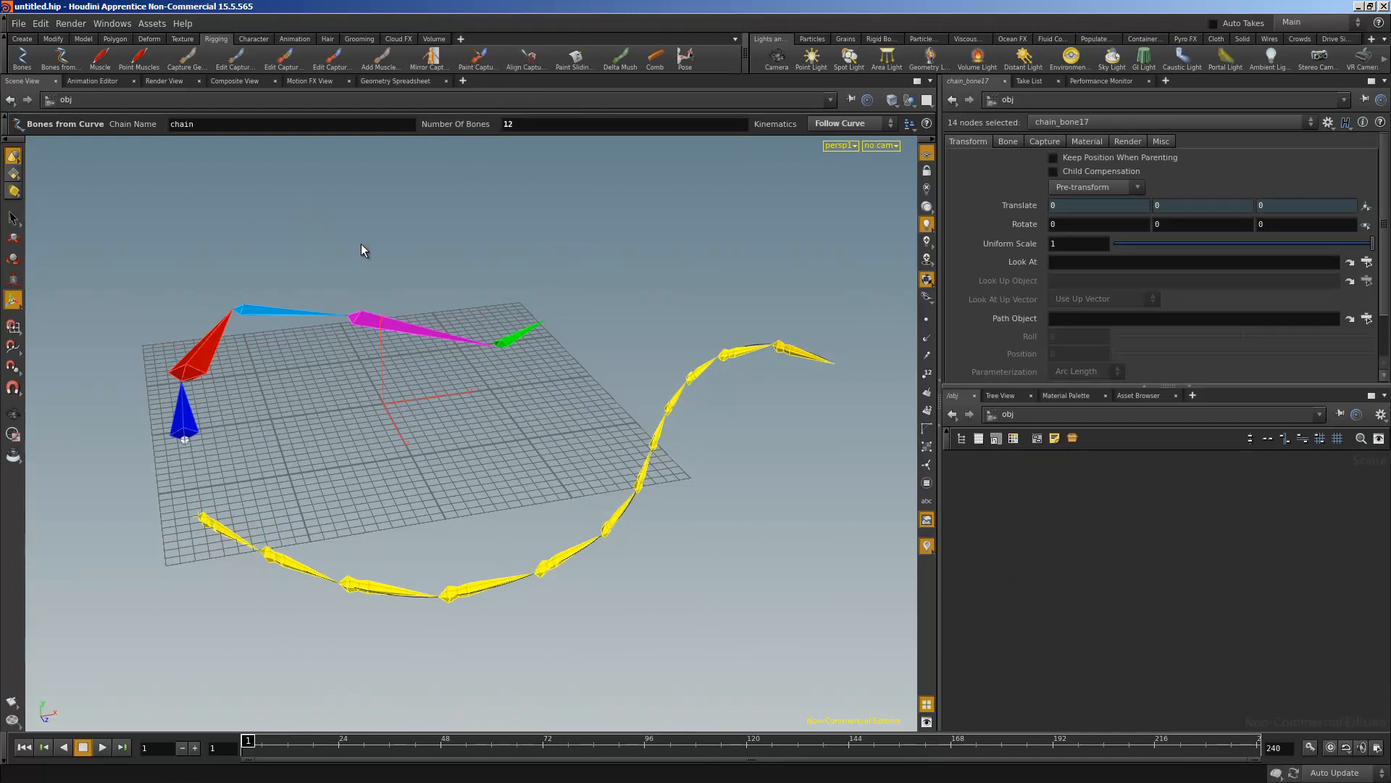
{"action": "left_click_drag", "start_coordinate": [361, 251], "coordinate": [499, 233], "text": "alt"}
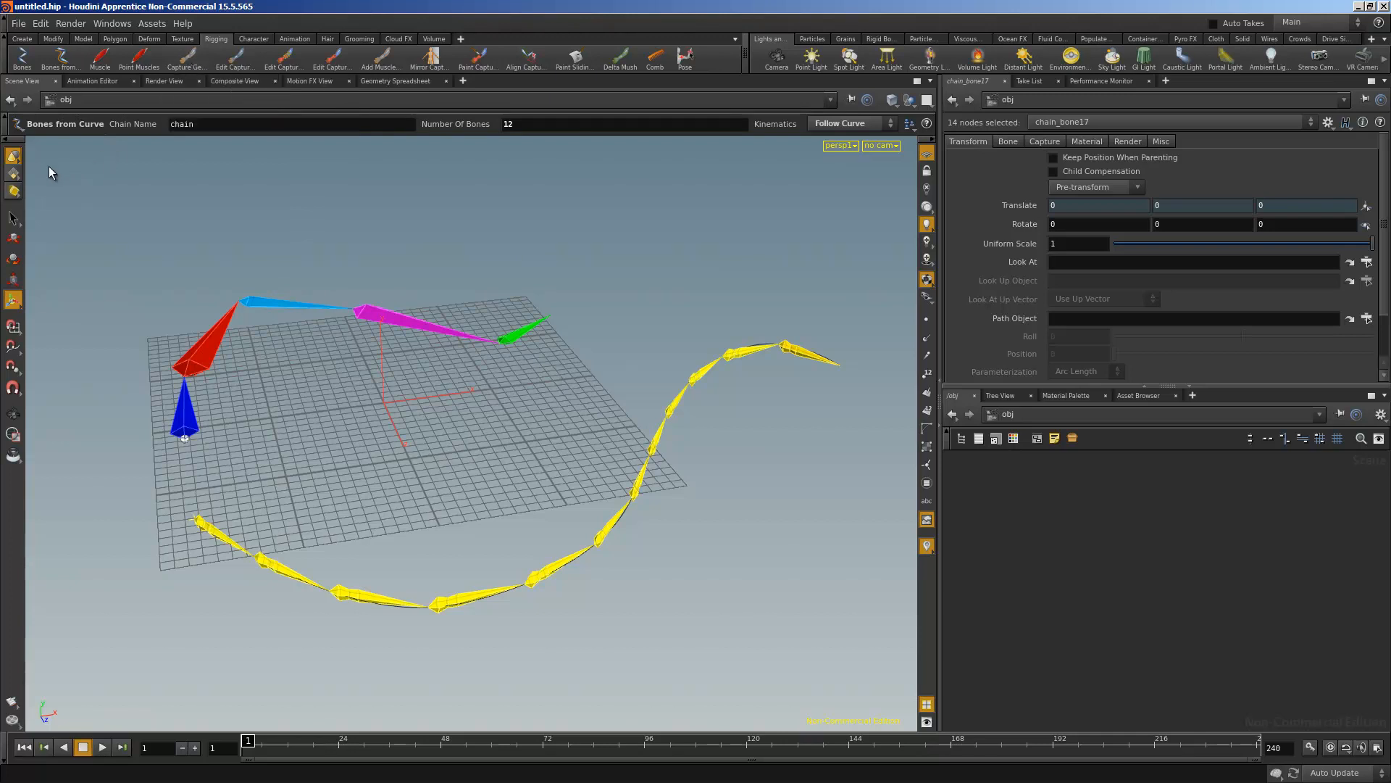
{"action": "left_click", "coordinate": [13, 218]}
{"action": "left_click", "coordinate": [340, 460]}
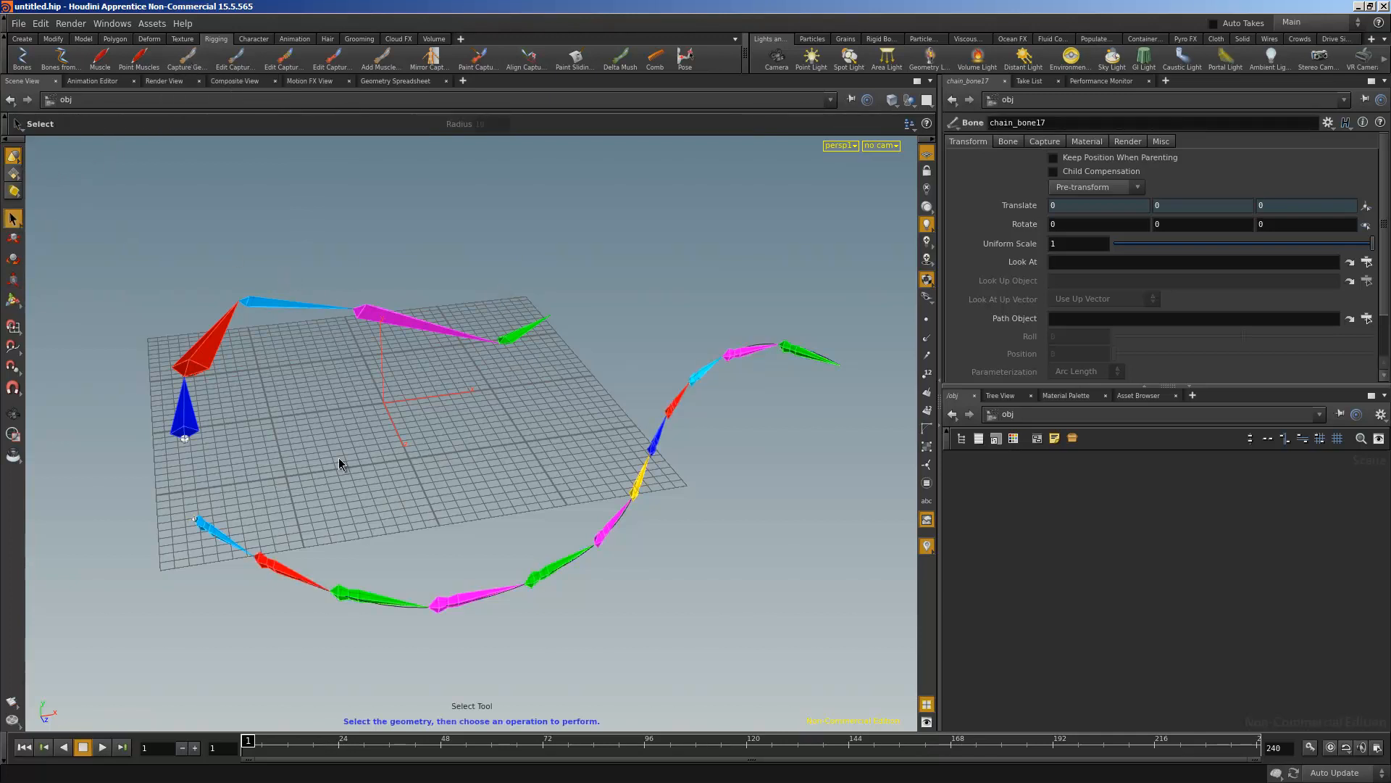
Place a polygon torus on the construction plane between the two bone chains, close to the curve-based chain
{"action": "key", "text": "Escape"}
{"action": "left_click_drag", "start_coordinate": [452, 518], "coordinate": [594, 528]}
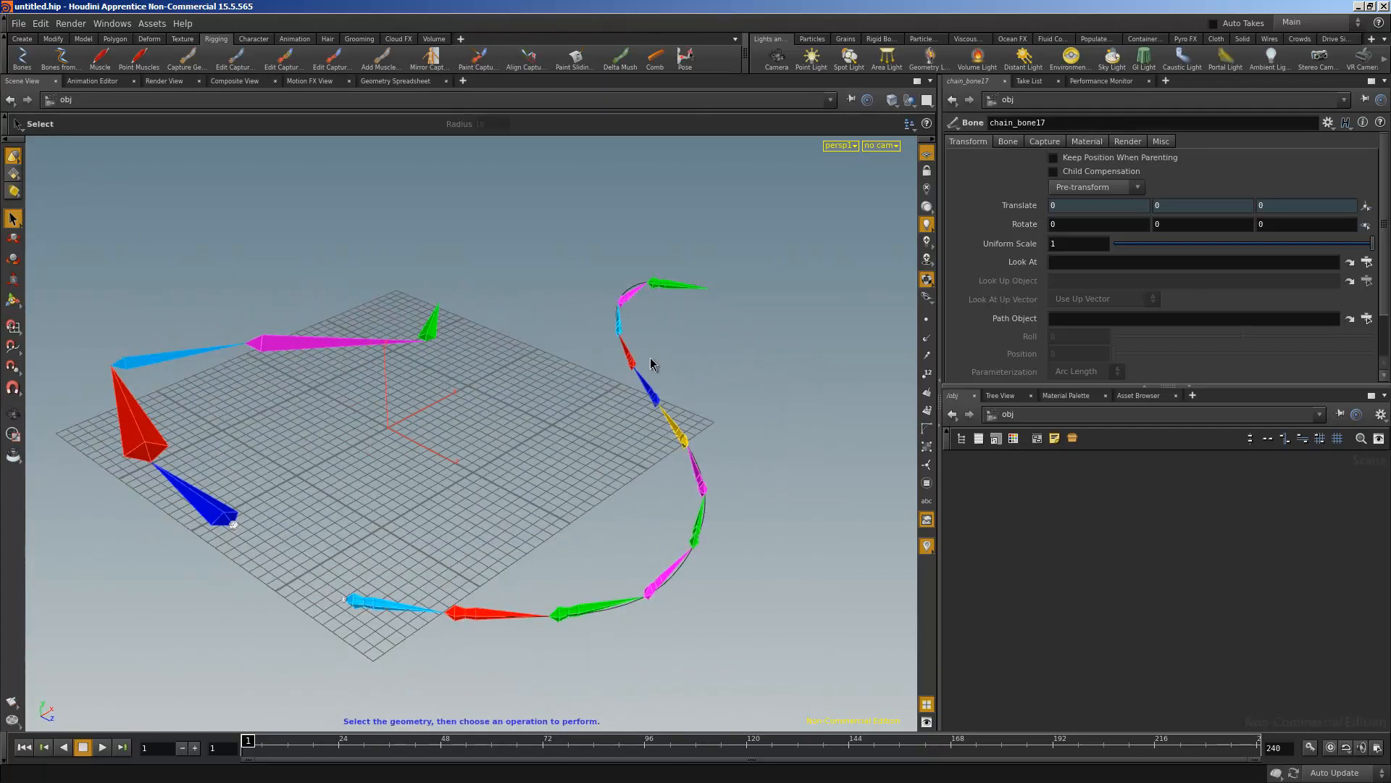
{"action": "left_click_drag", "start_coordinate": [592, 387], "coordinate": [467, 400], "text": "alt"}
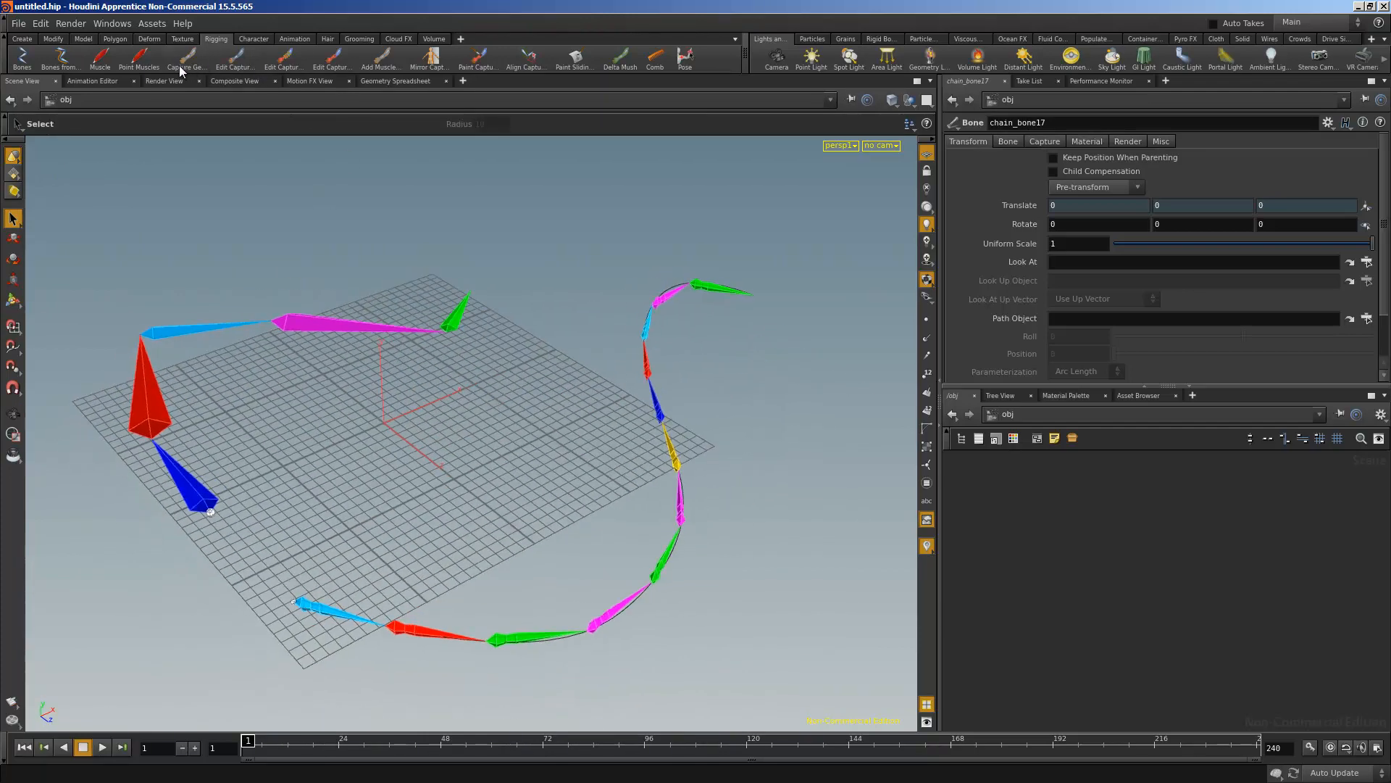
{"action": "key", "text": "Escape"}
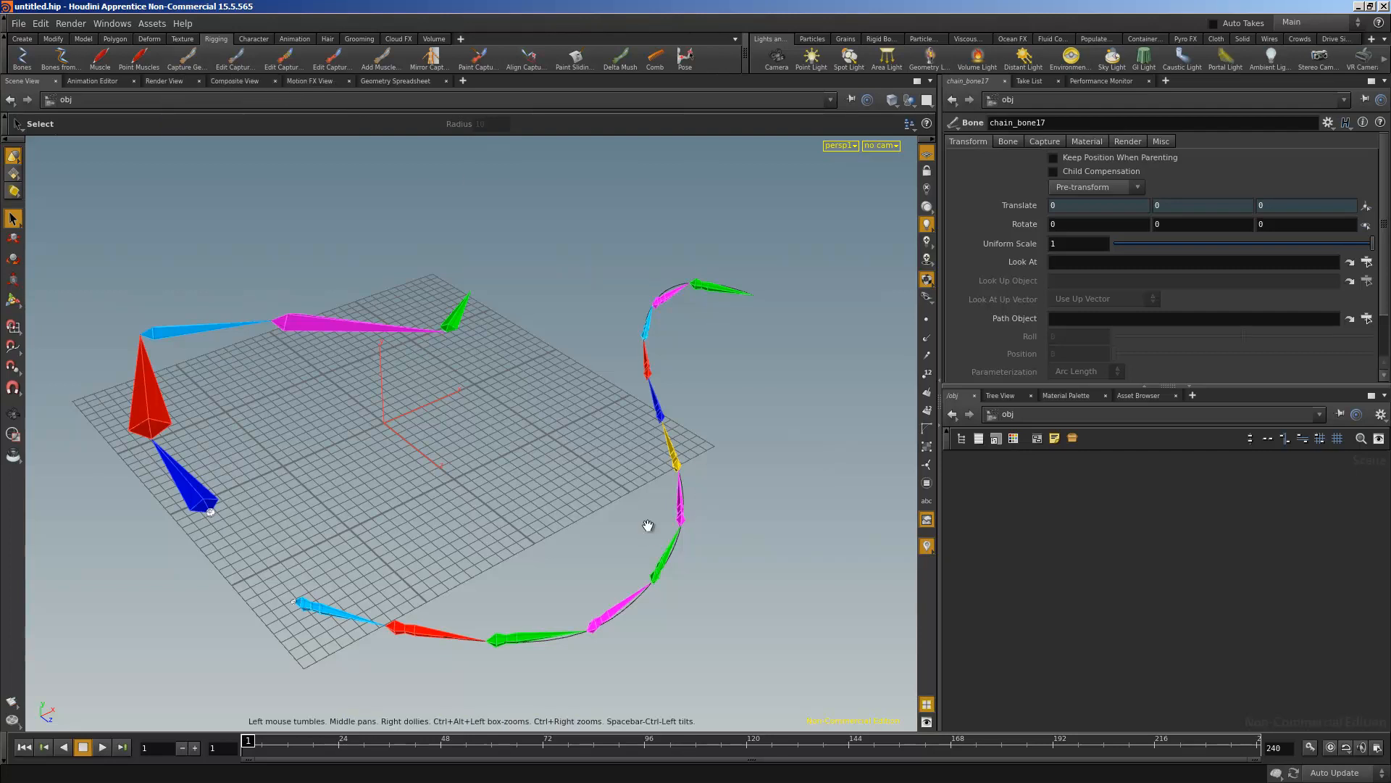
{"action": "left_click_drag", "start_coordinate": [649, 522], "coordinate": [528, 423]}
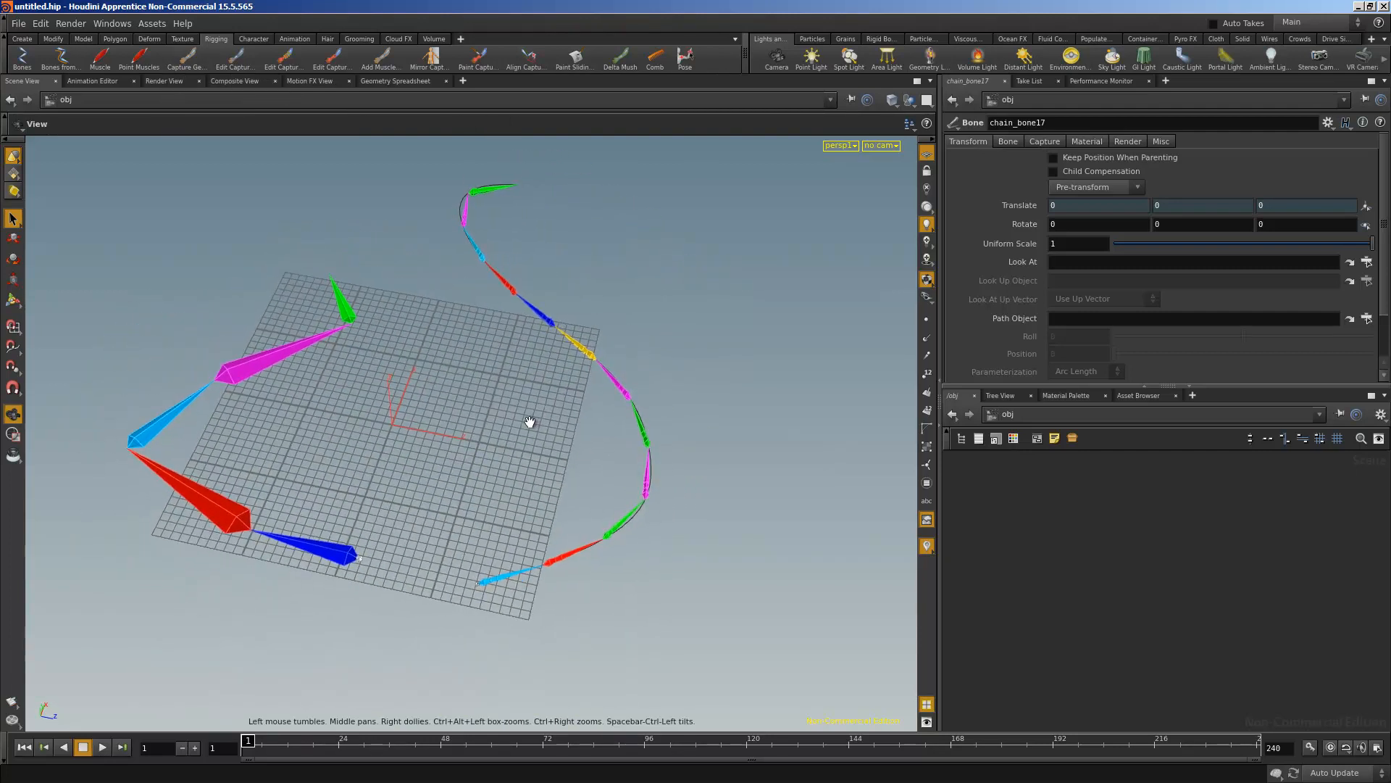
{"action": "key", "text": "s"}
{"action": "left_click", "coordinate": [21, 39]}
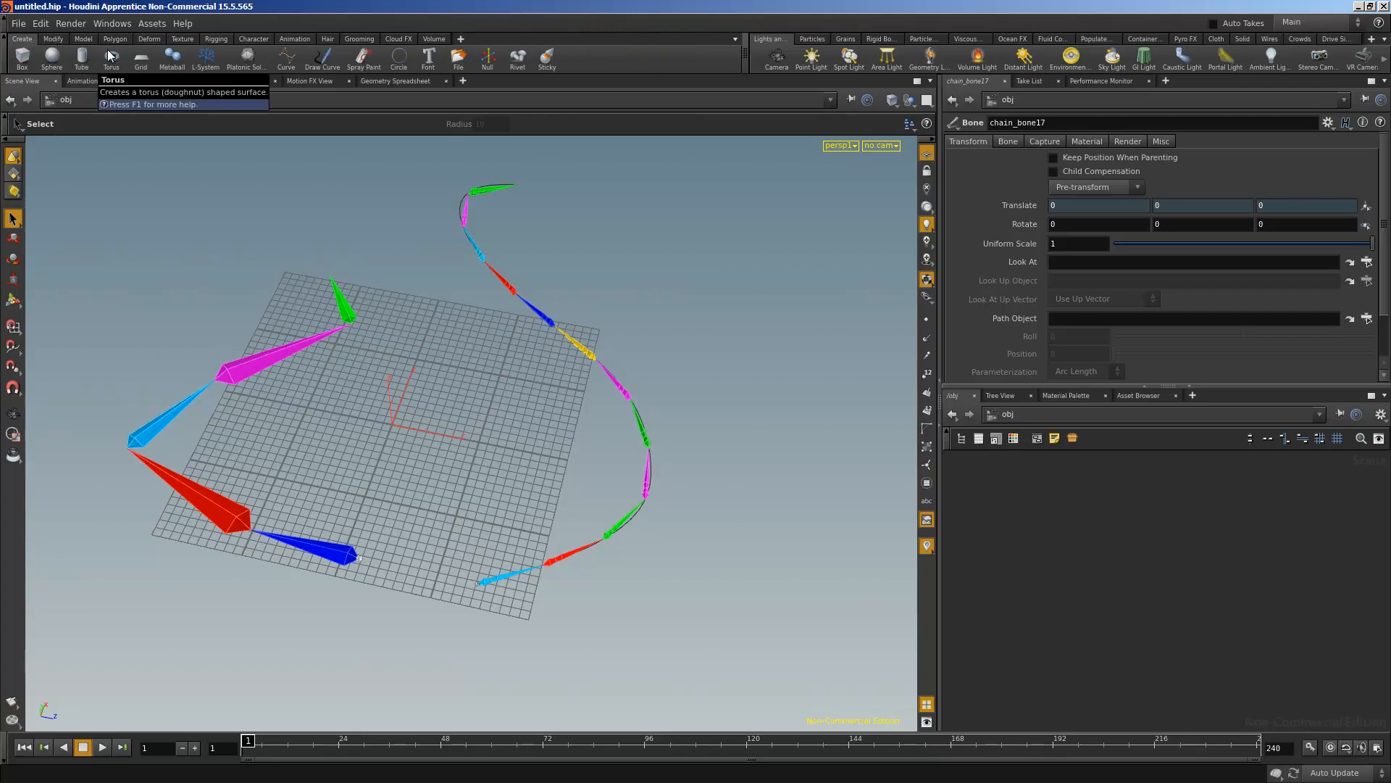
{"action": "left_click", "coordinate": [111, 58]}
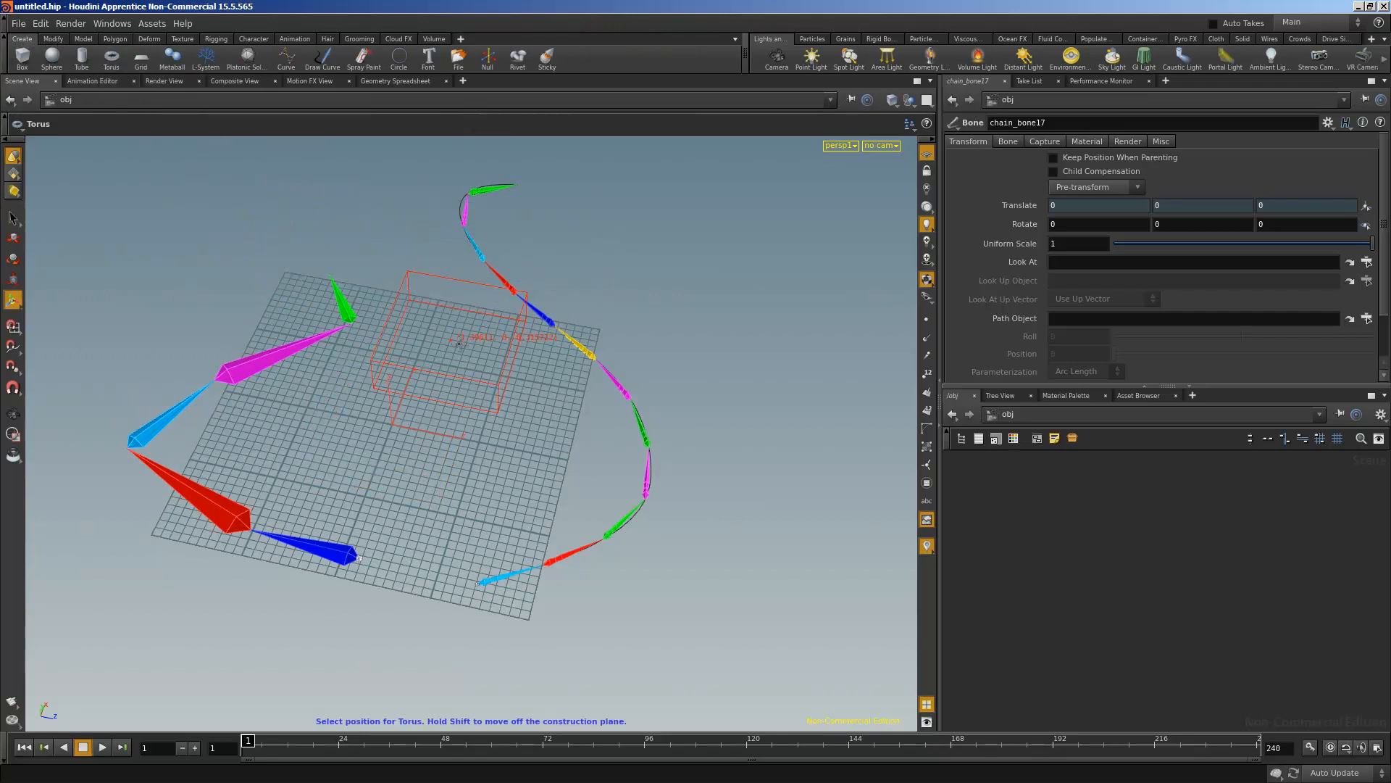
{"action": "left_click", "coordinate": [518, 391]}
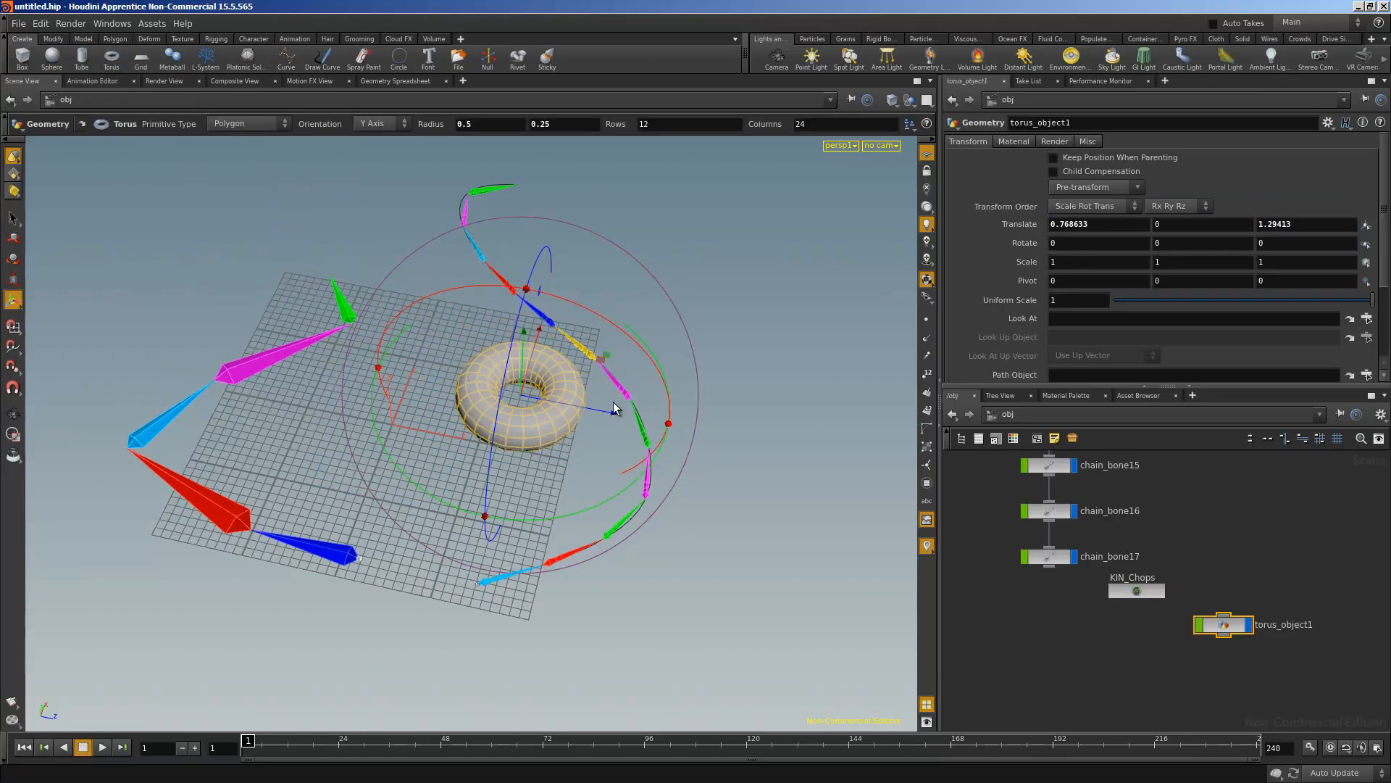
Set the torus's first radius to 1.9 inside torus_object1 and return to object level
{"action": "double_click", "coordinate": [1223, 625]}
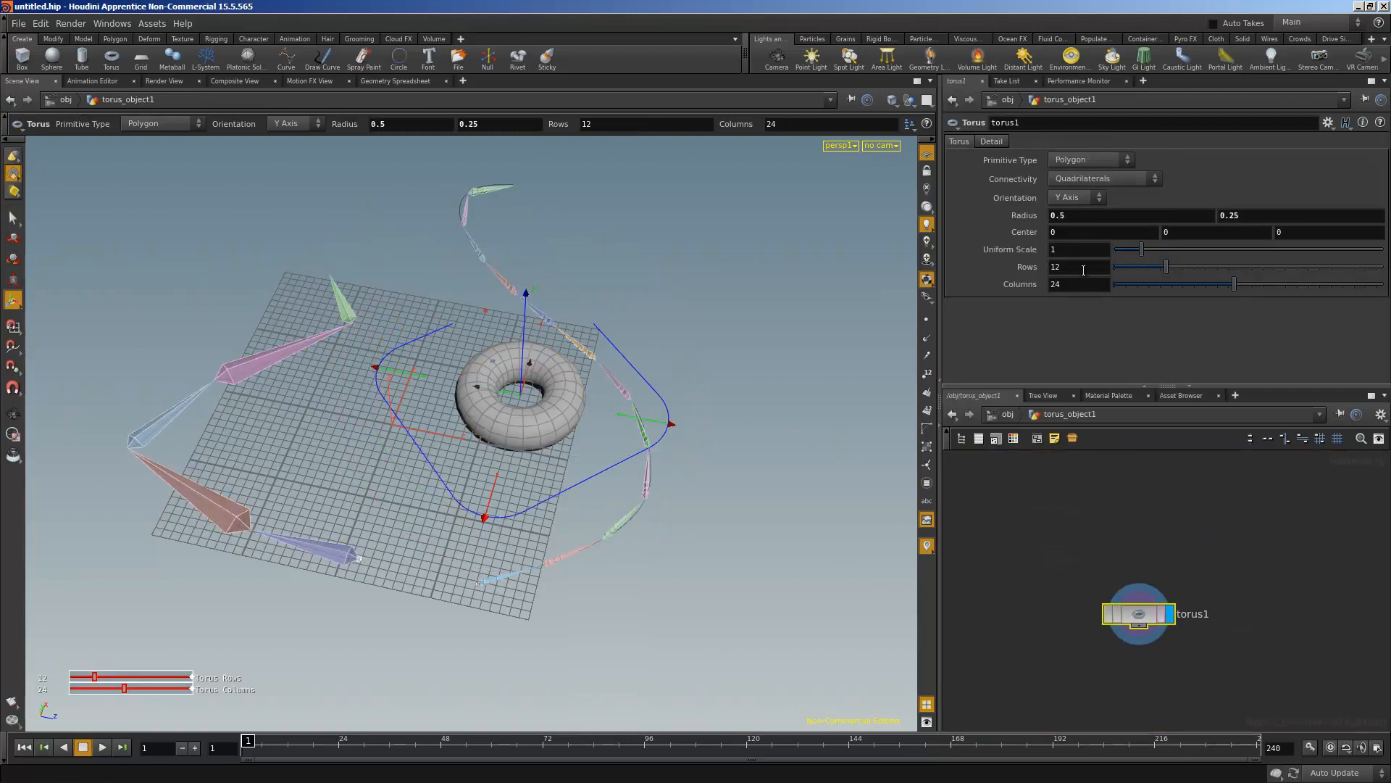
{"action": "middle_click_drag", "start_coordinate": [1055, 215], "coordinate": [1163, 215]}
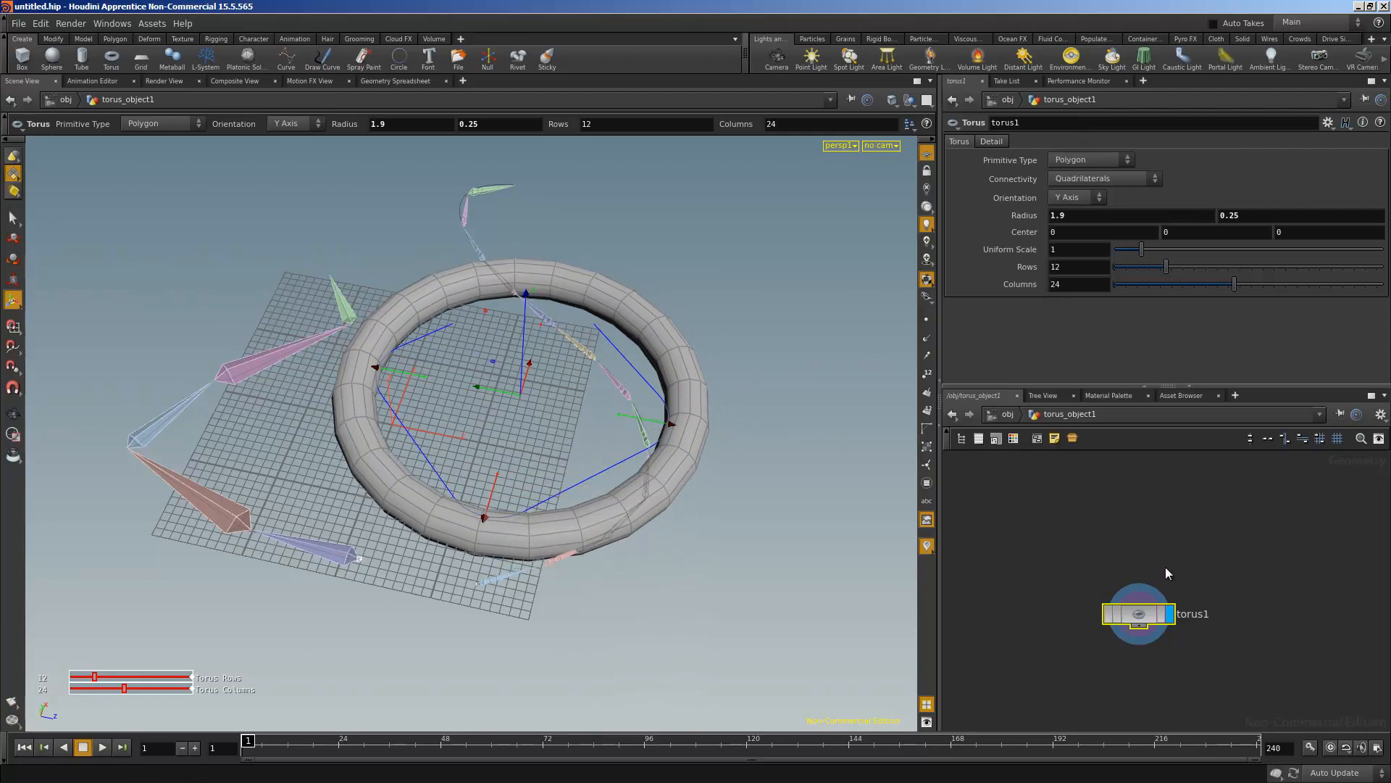
{"action": "left_click", "coordinate": [1007, 416]}
{"action": "left_click_drag", "start_coordinate": [680, 404], "coordinate": [617, 370]}
{"action": "key", "text": "Return"}
{"action": "scroll", "coordinate": [1020, 597], "scroll_direction": "down", "scroll_amount": 2}
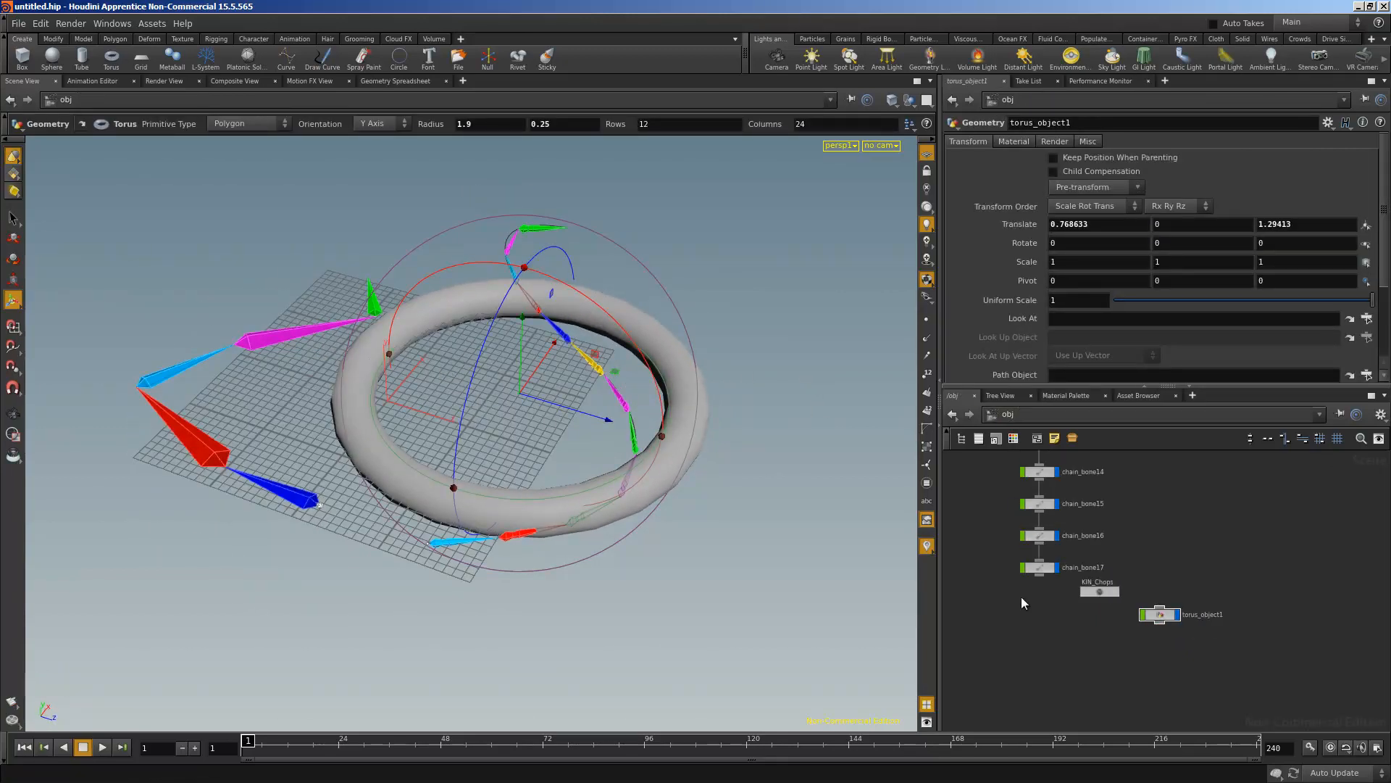
Move the KIN_Chops node away from the bone nodes into free space in the object network
{"action": "middle_click_drag", "start_coordinate": [1027, 623], "coordinate": [1045, 681]}
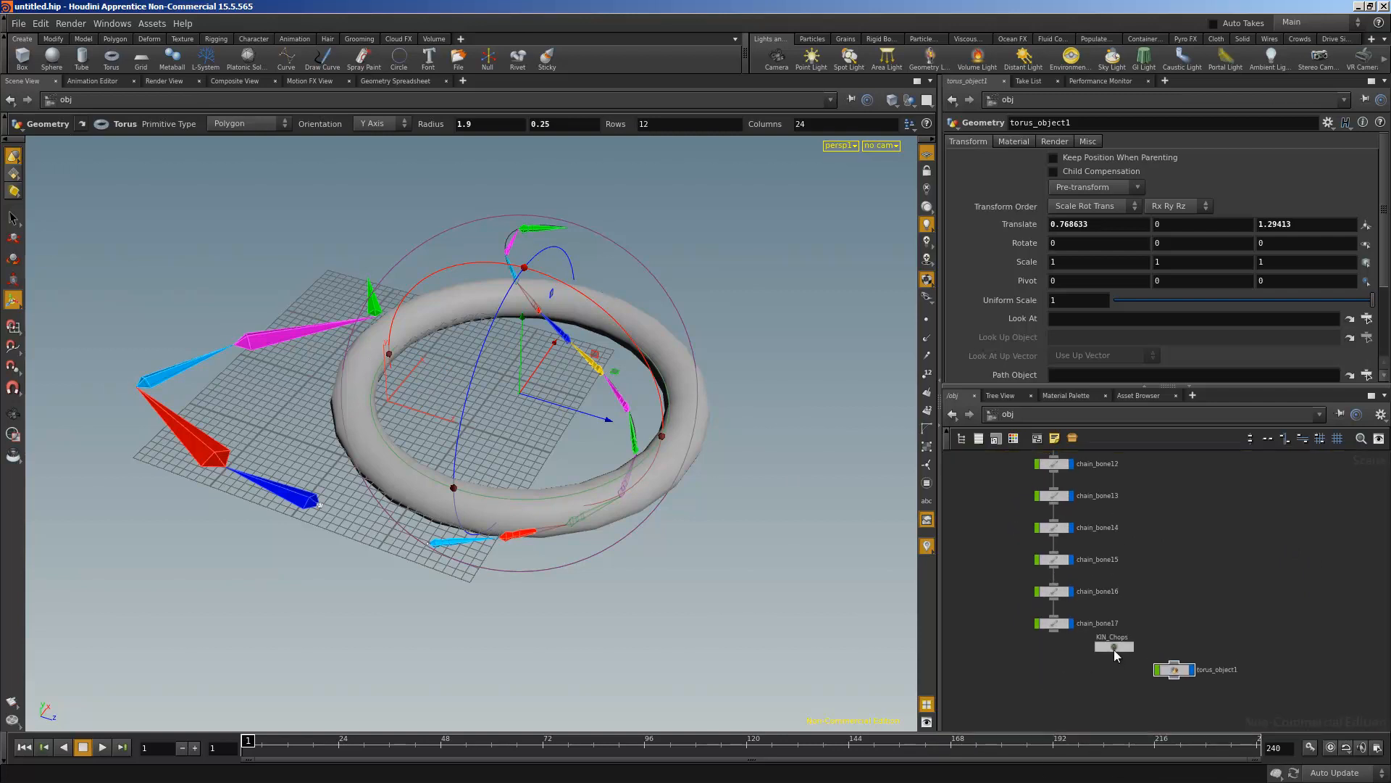
{"action": "left_click_drag", "start_coordinate": [1115, 649], "coordinate": [1200, 608]}
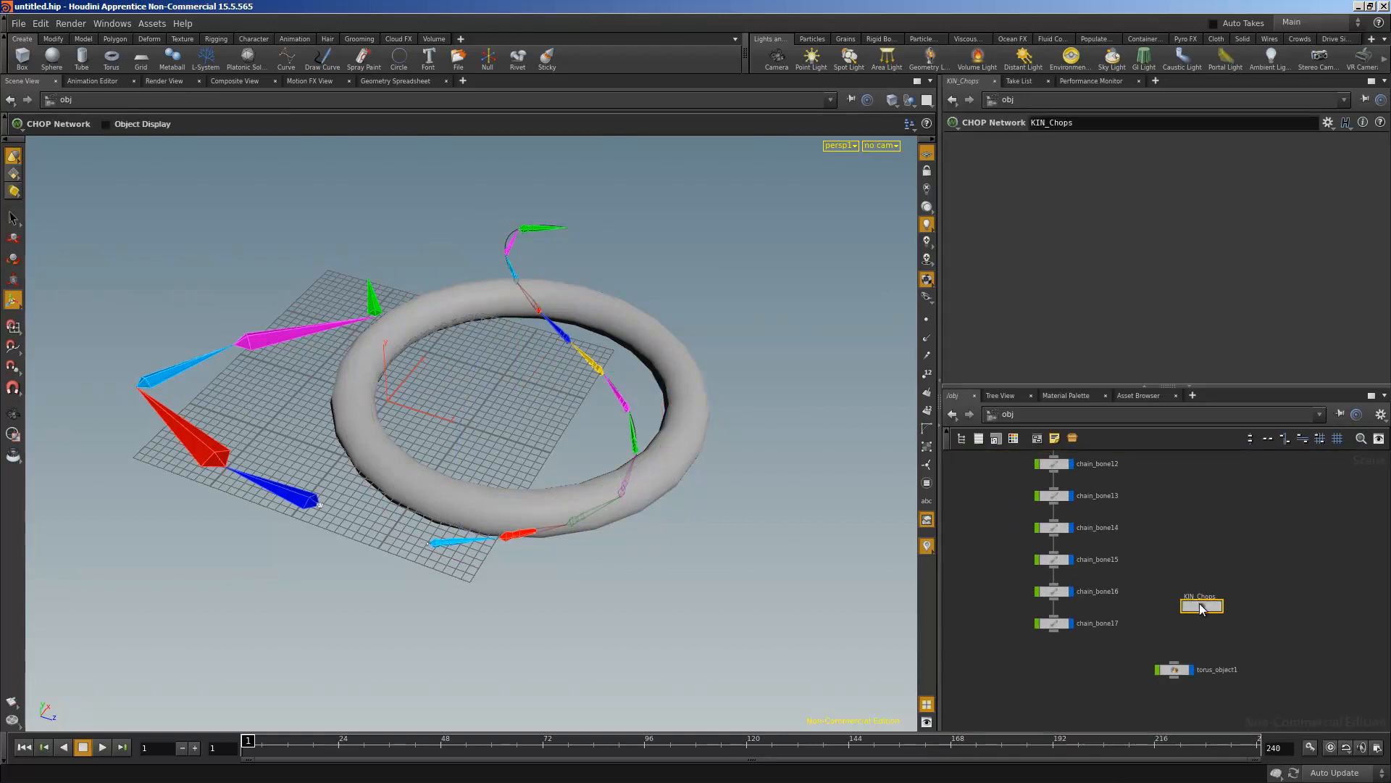
{"action": "scroll", "coordinate": [1163, 565], "scroll_direction": "down", "scroll_amount": 1}
{"action": "scroll", "coordinate": [1197, 601], "scroll_direction": "up", "scroll_amount": 3}
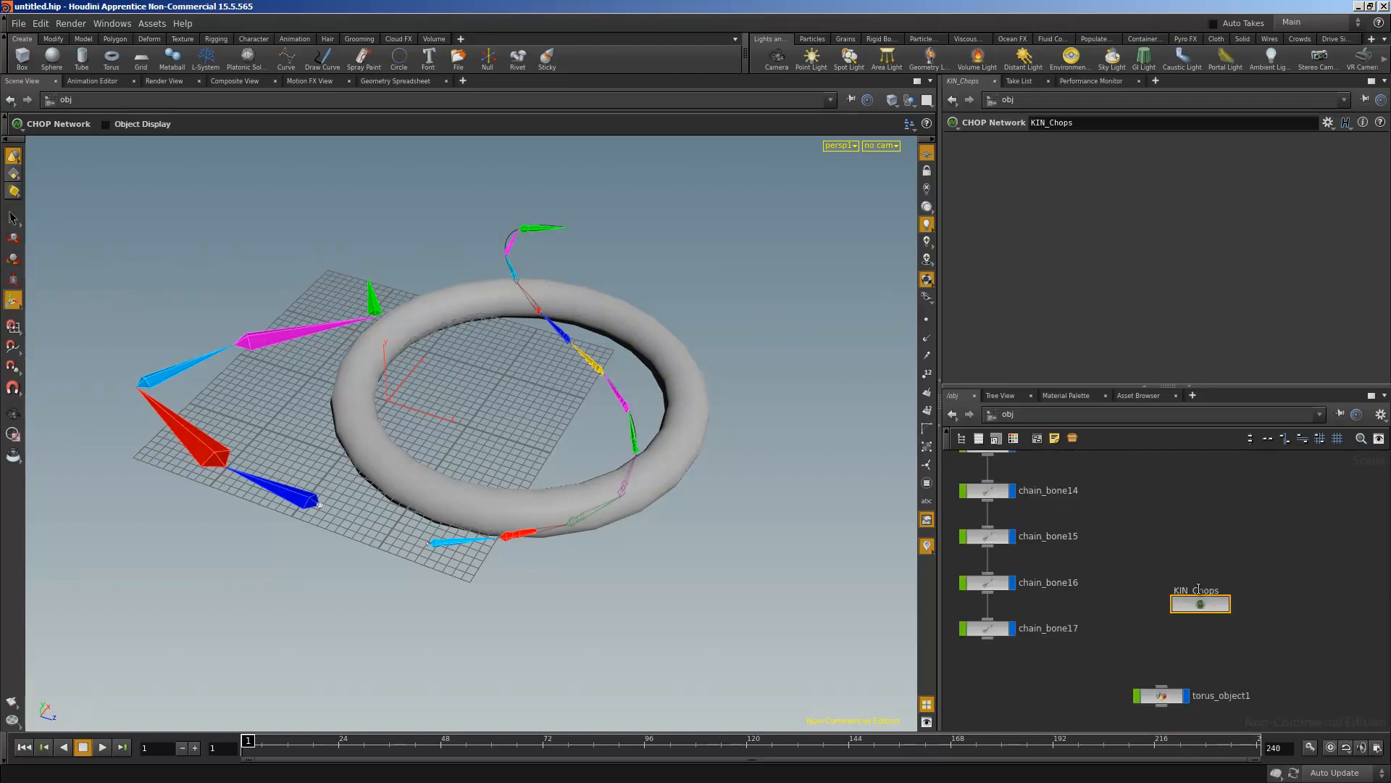
Delete the freely drawn bone chain by removing its chain_root1 node and five bone nodes
{"action": "left_click", "coordinate": [647, 345]}
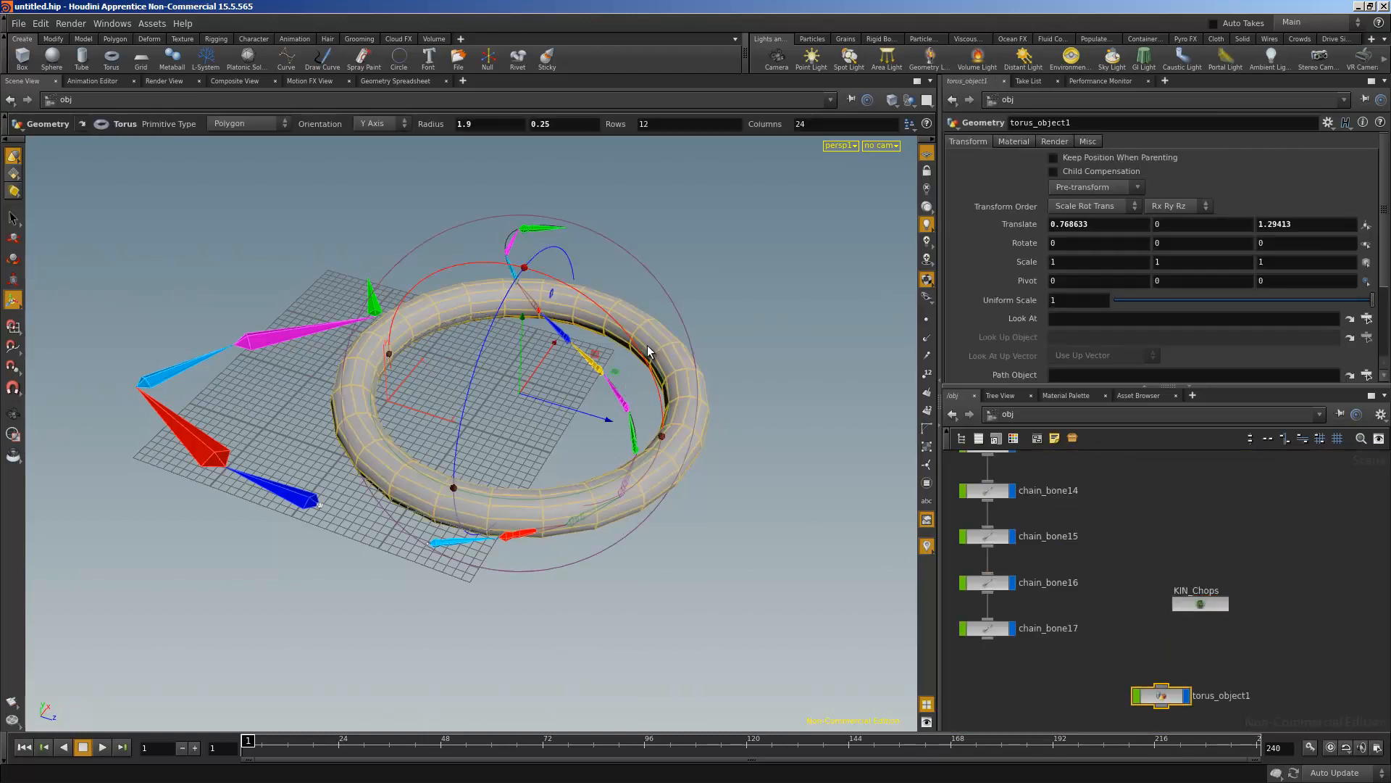
{"action": "left_click", "coordinate": [669, 290]}
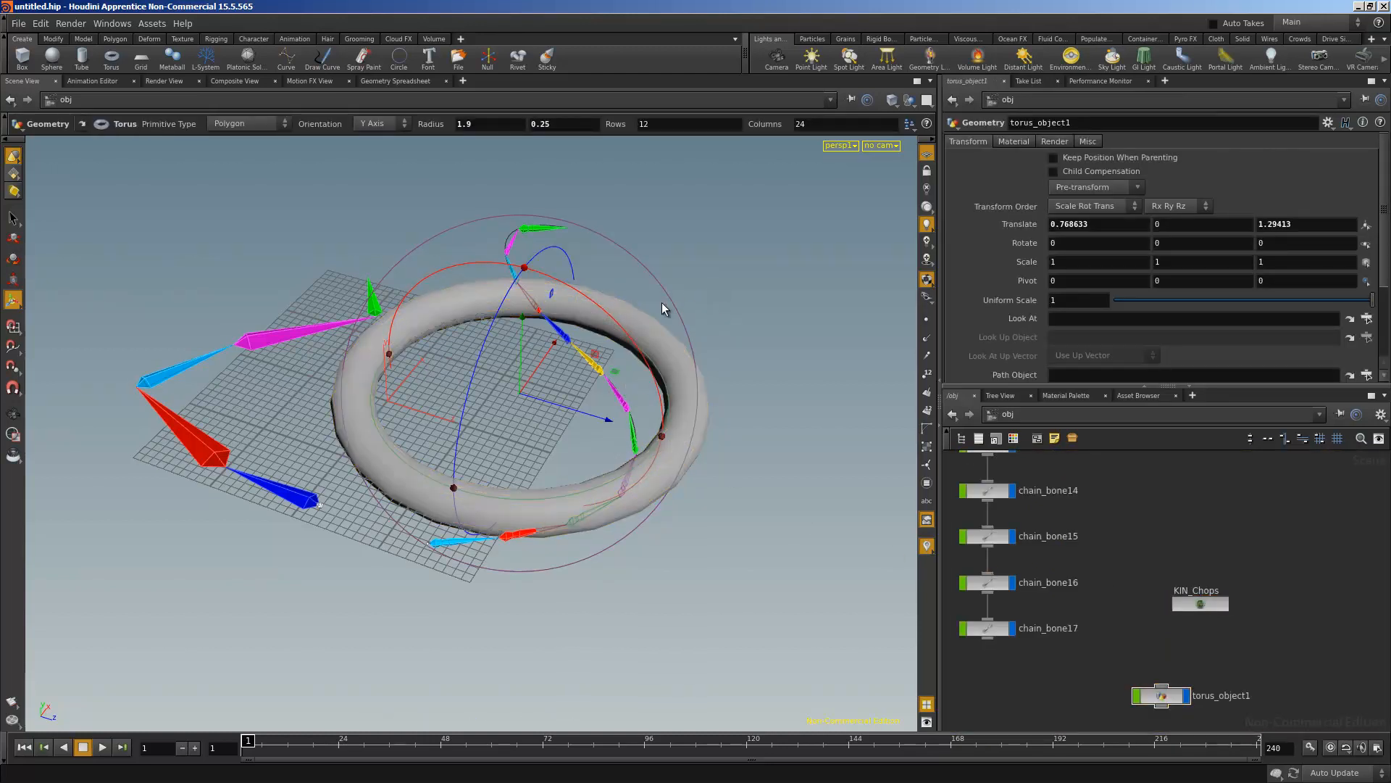
{"action": "scroll", "coordinate": [1062, 611], "scroll_direction": "down", "scroll_amount": 10}
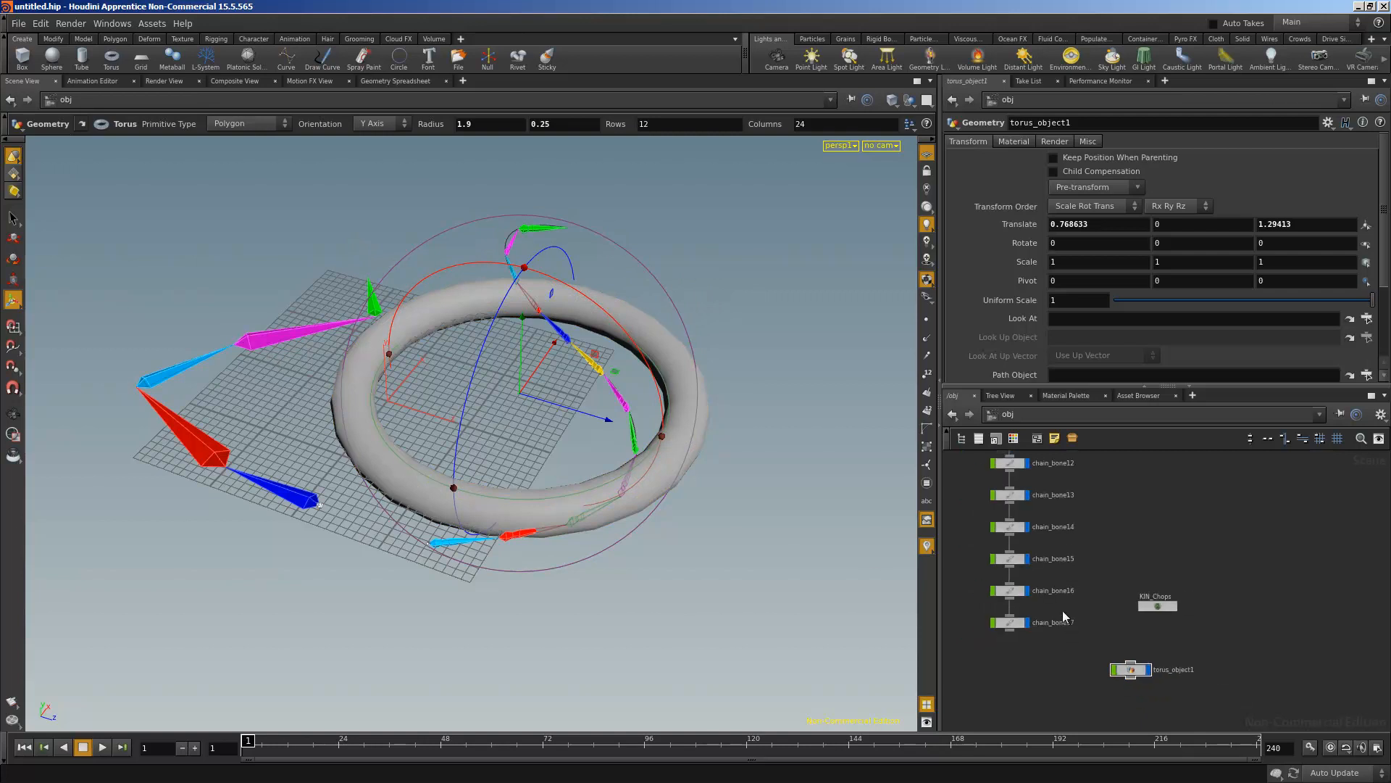
{"action": "scroll", "coordinate": [992, 538], "scroll_direction": "up", "scroll_amount": 2}
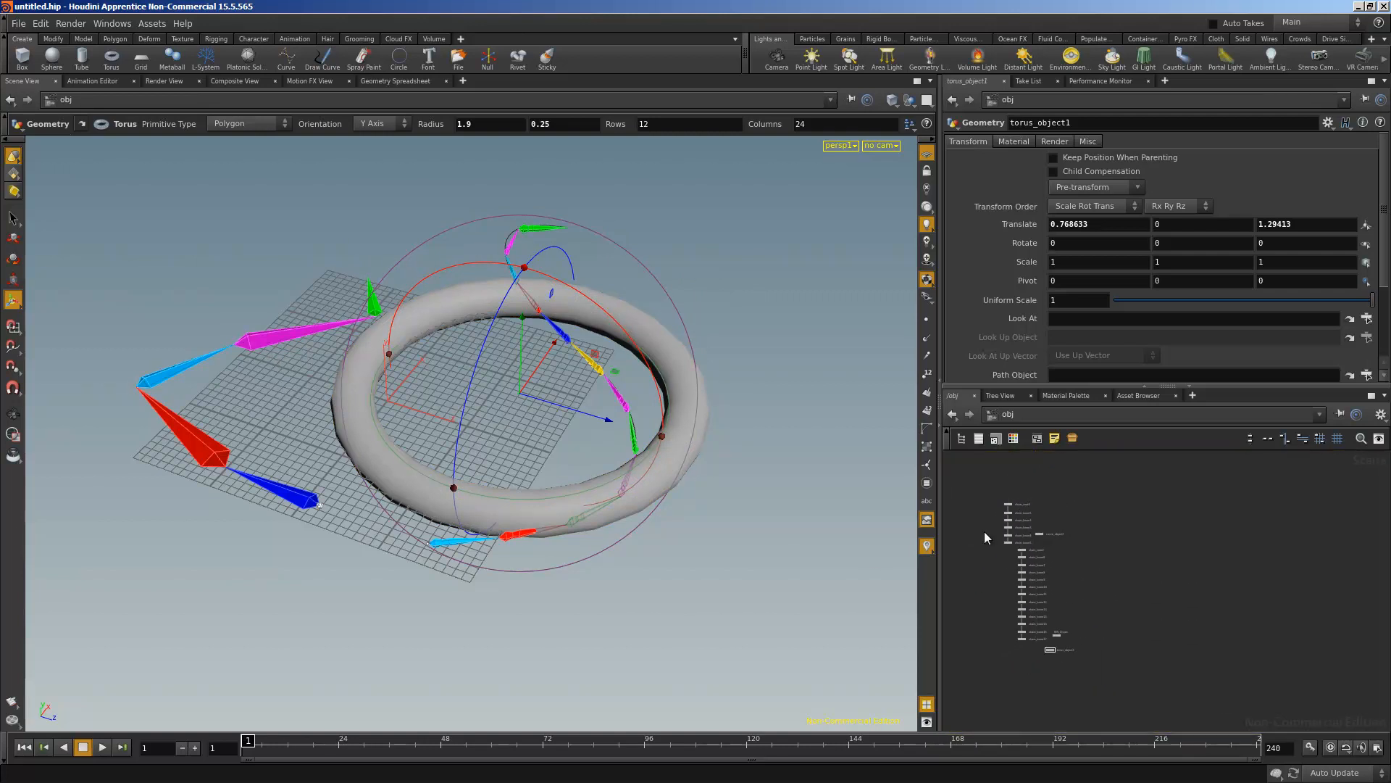
{"action": "left_click_drag", "start_coordinate": [997, 495], "coordinate": [1013, 558]}
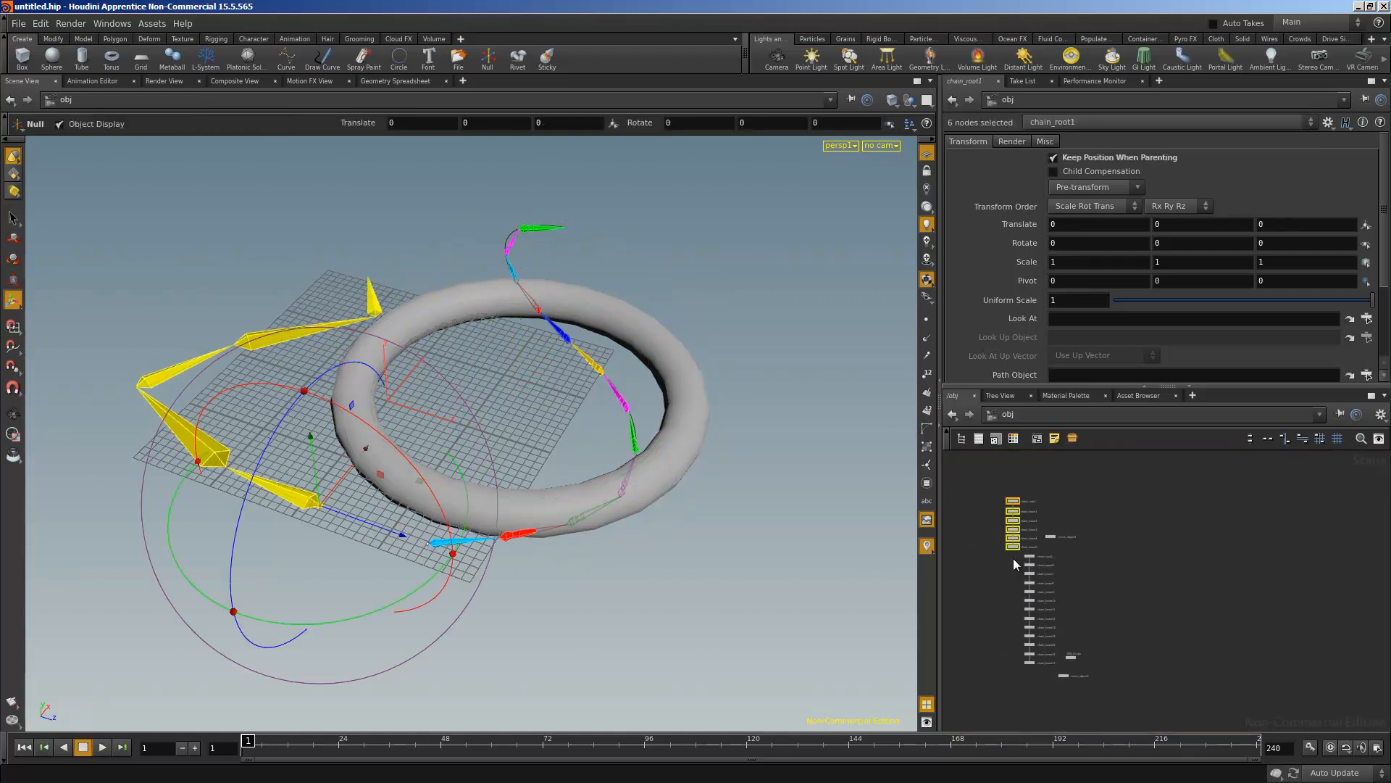
{"action": "key", "text": "Delete"}
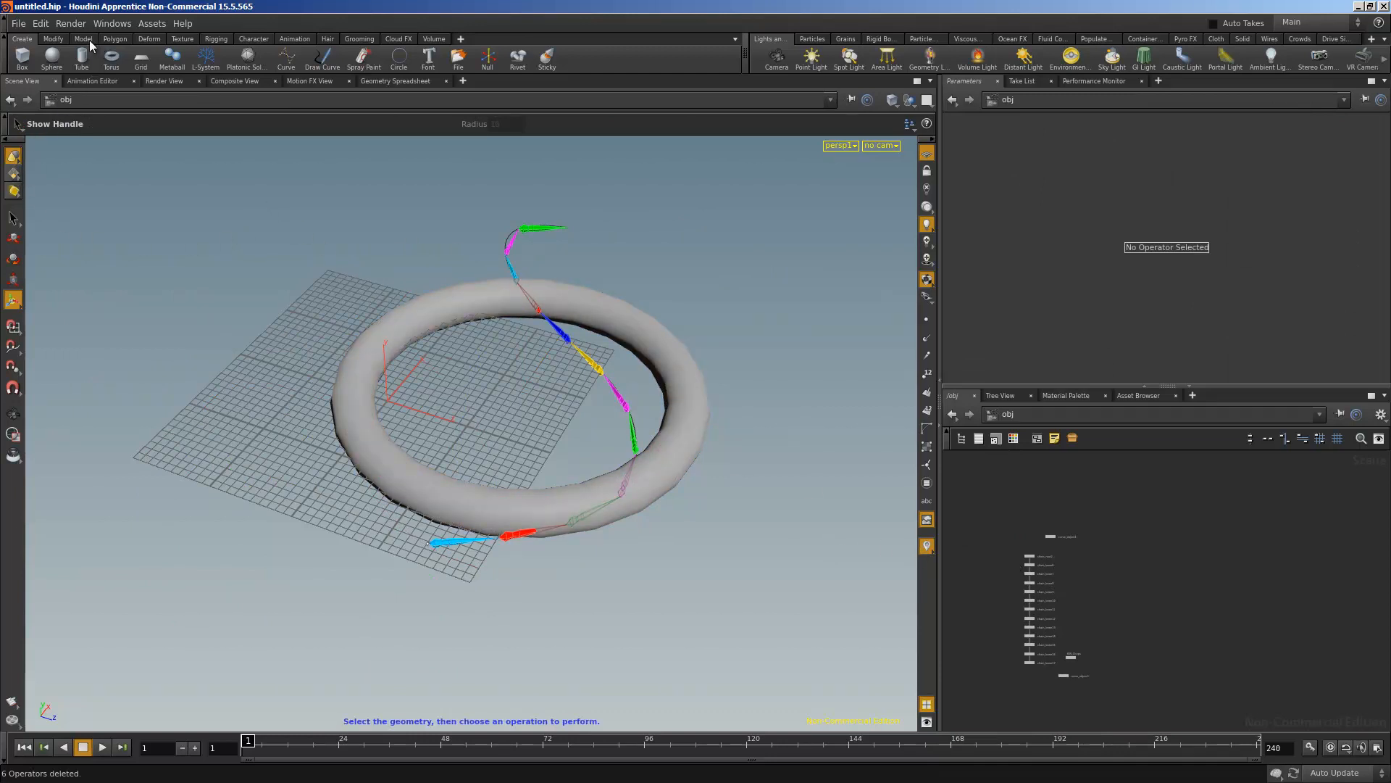
Capture the torus with Capture Geometry, using the Regions type and the curve chain's first bone, chain_bone6, as the root
{"action": "left_click", "coordinate": [215, 39]}
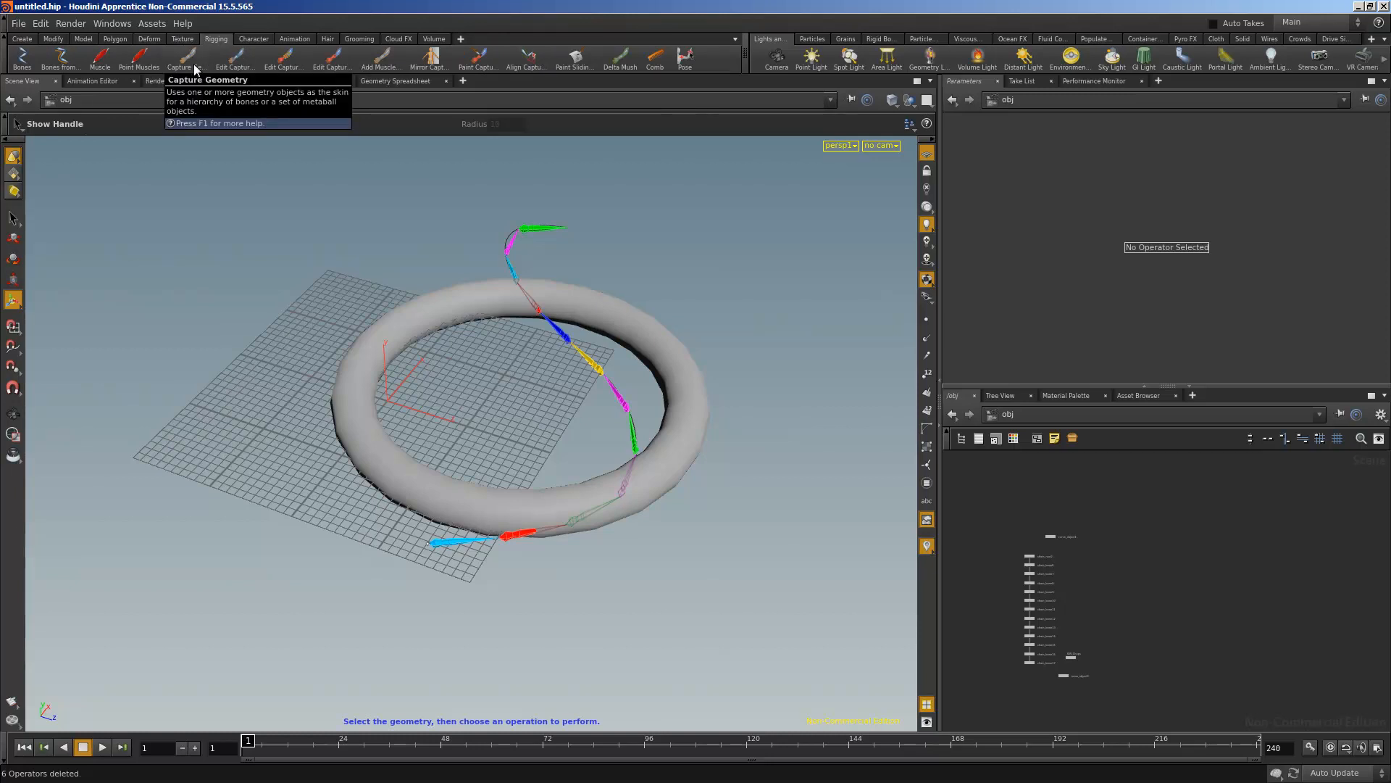
{"action": "left_click", "coordinate": [12, 218]}
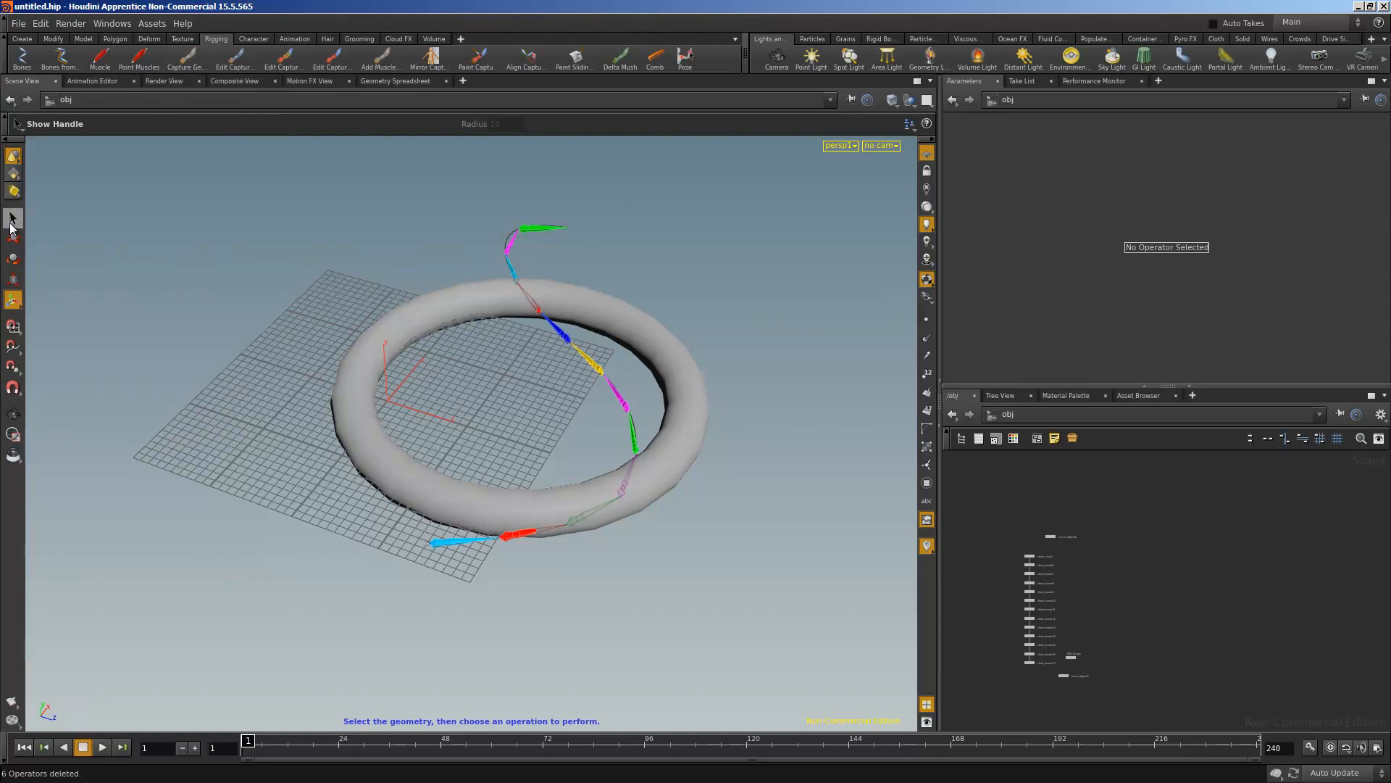
{"action": "left_click", "coordinate": [429, 307]}
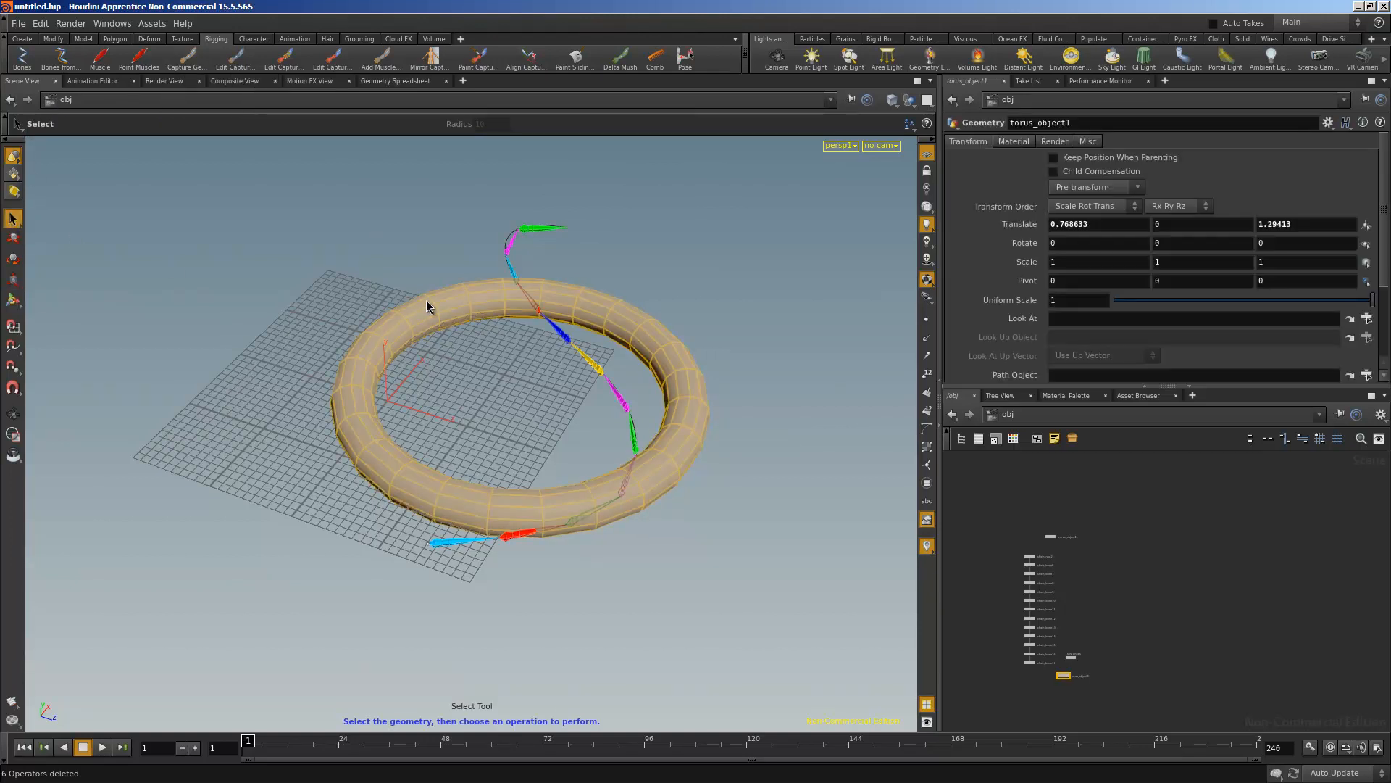
{"action": "left_click", "coordinate": [187, 58]}
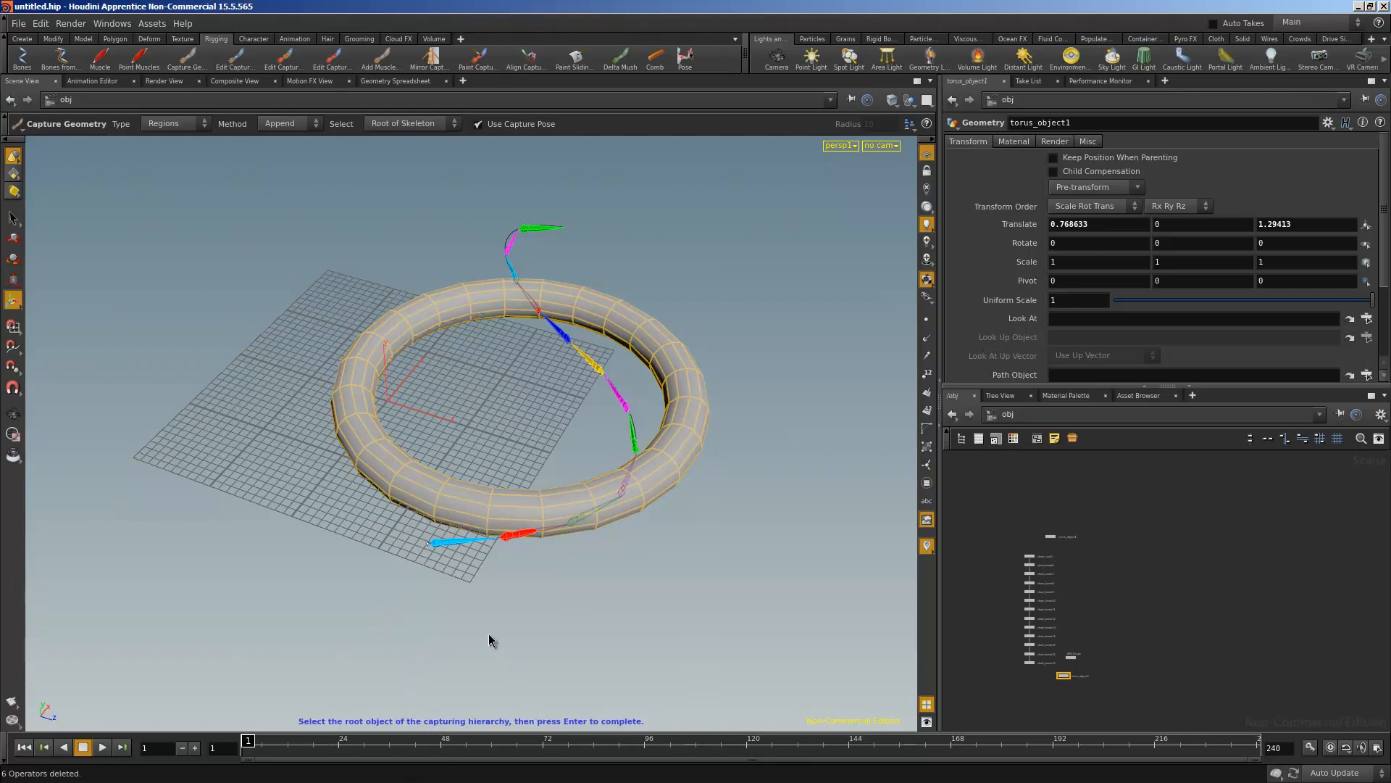
{"action": "left_click", "coordinate": [450, 544]}
{"action": "key", "text": "Return"}
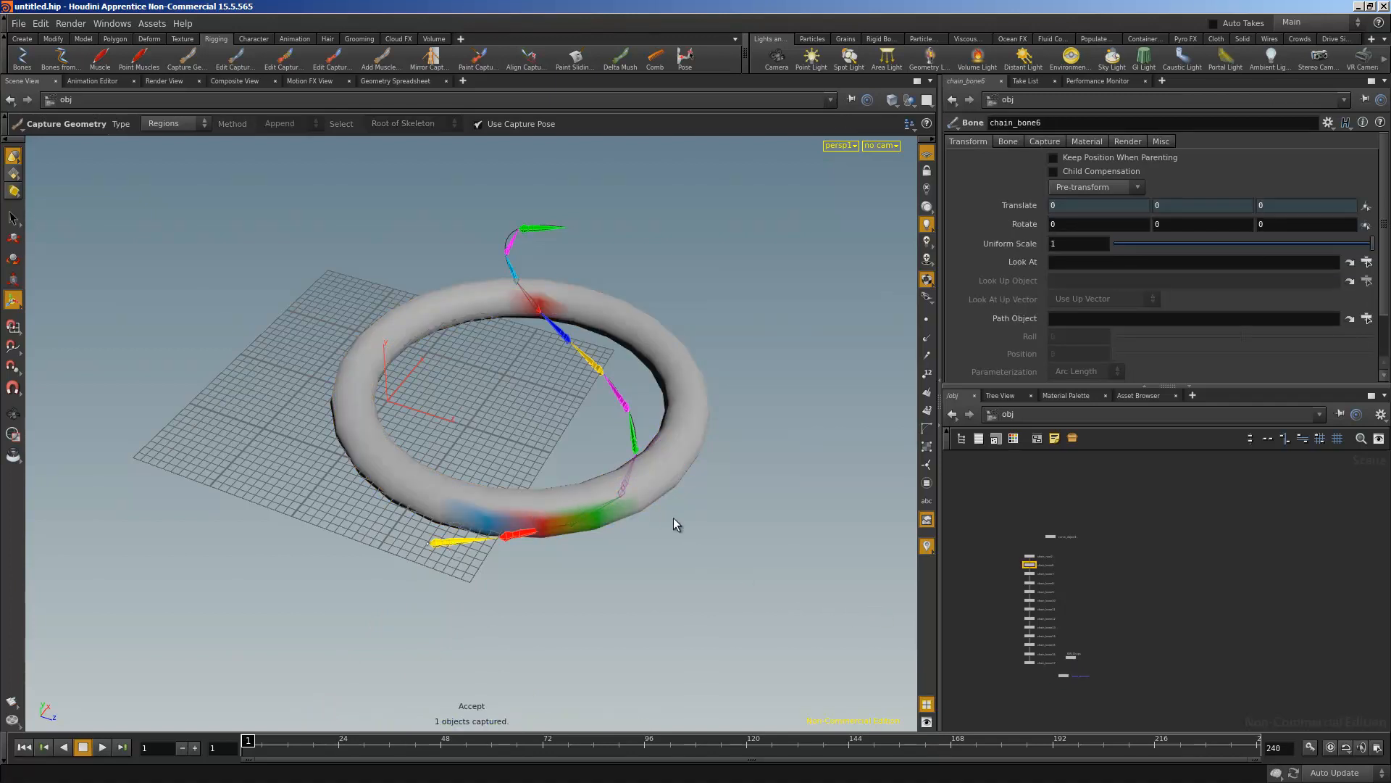
Move the torus_object1 node beside KIN_Chops in the object network
{"action": "scroll", "coordinate": [686, 532], "scroll_direction": "up", "scroll_amount": 5}
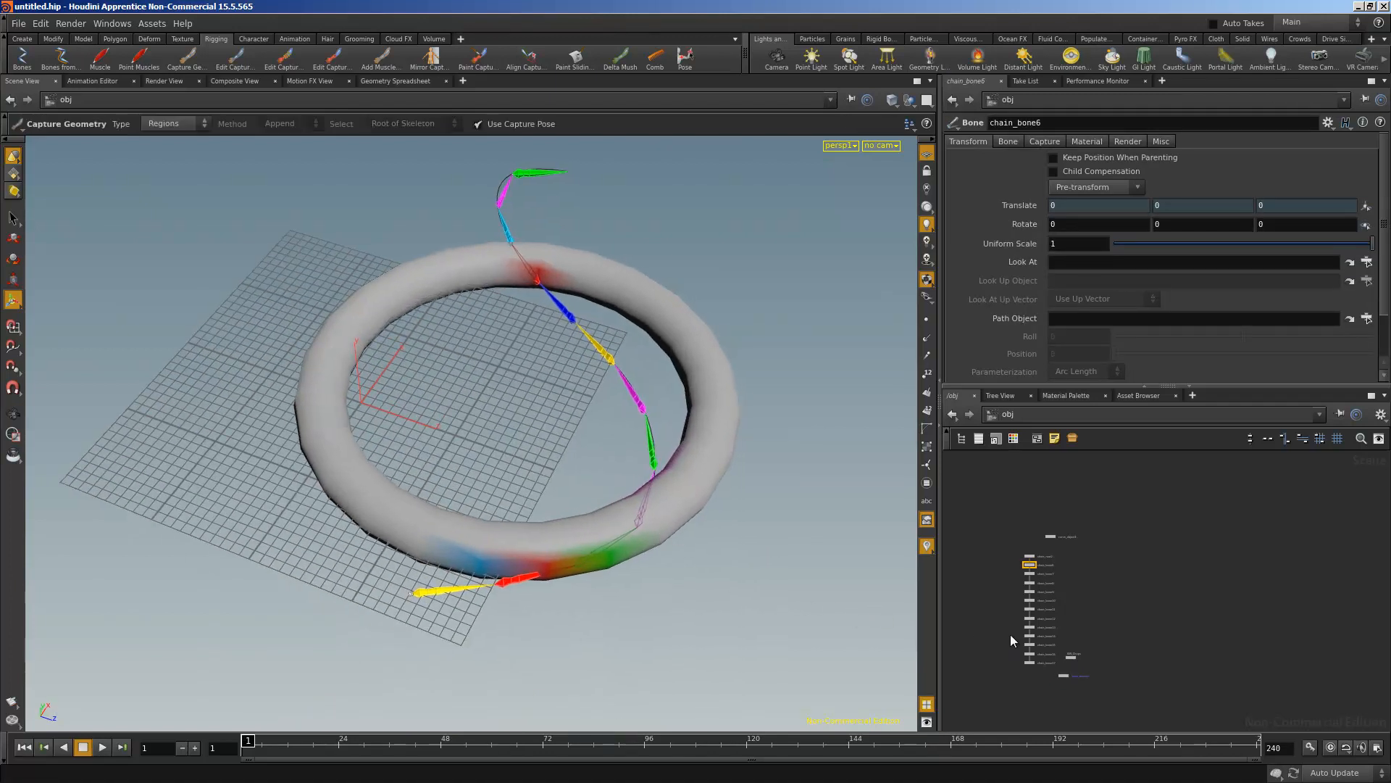
{"action": "scroll", "coordinate": [1007, 596], "scroll_direction": "up", "scroll_amount": 5}
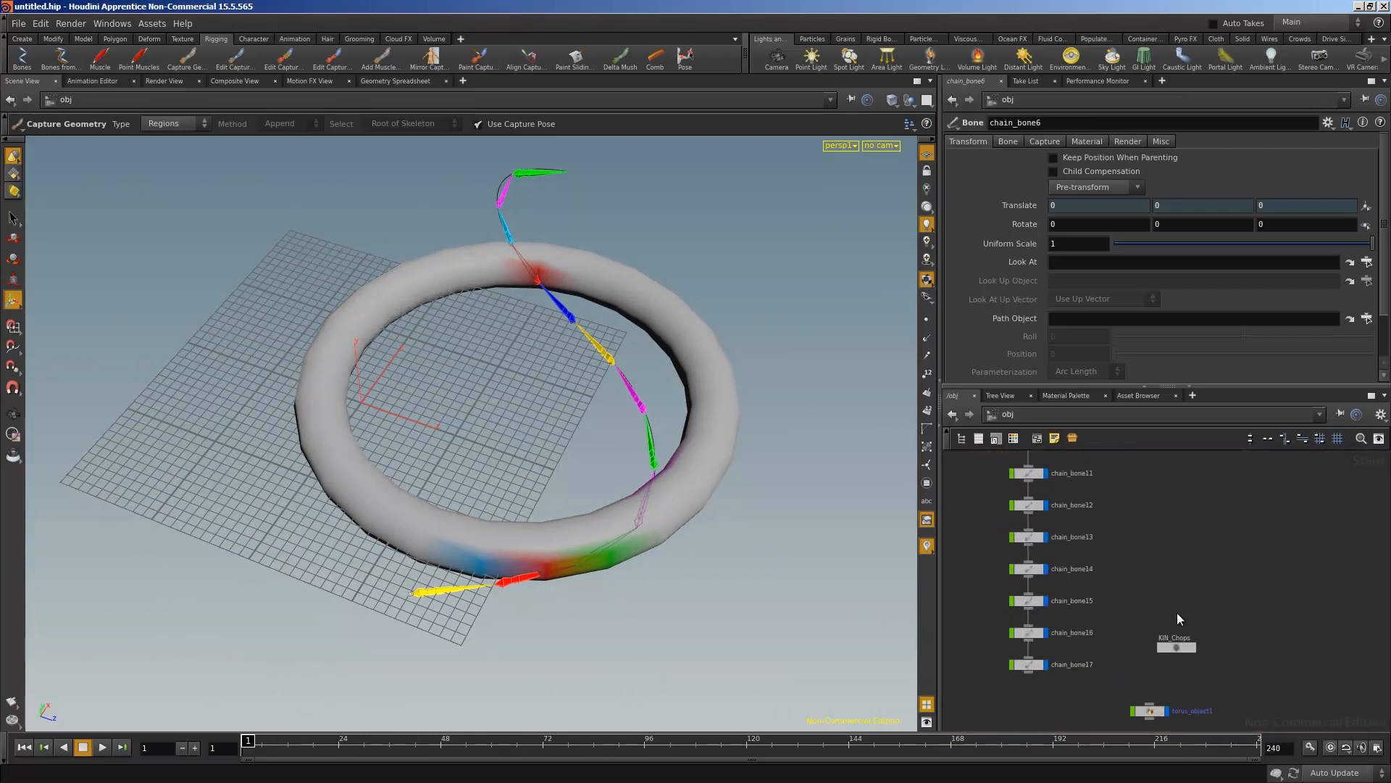
{"action": "left_click_drag", "start_coordinate": [1150, 711], "coordinate": [1262, 664]}
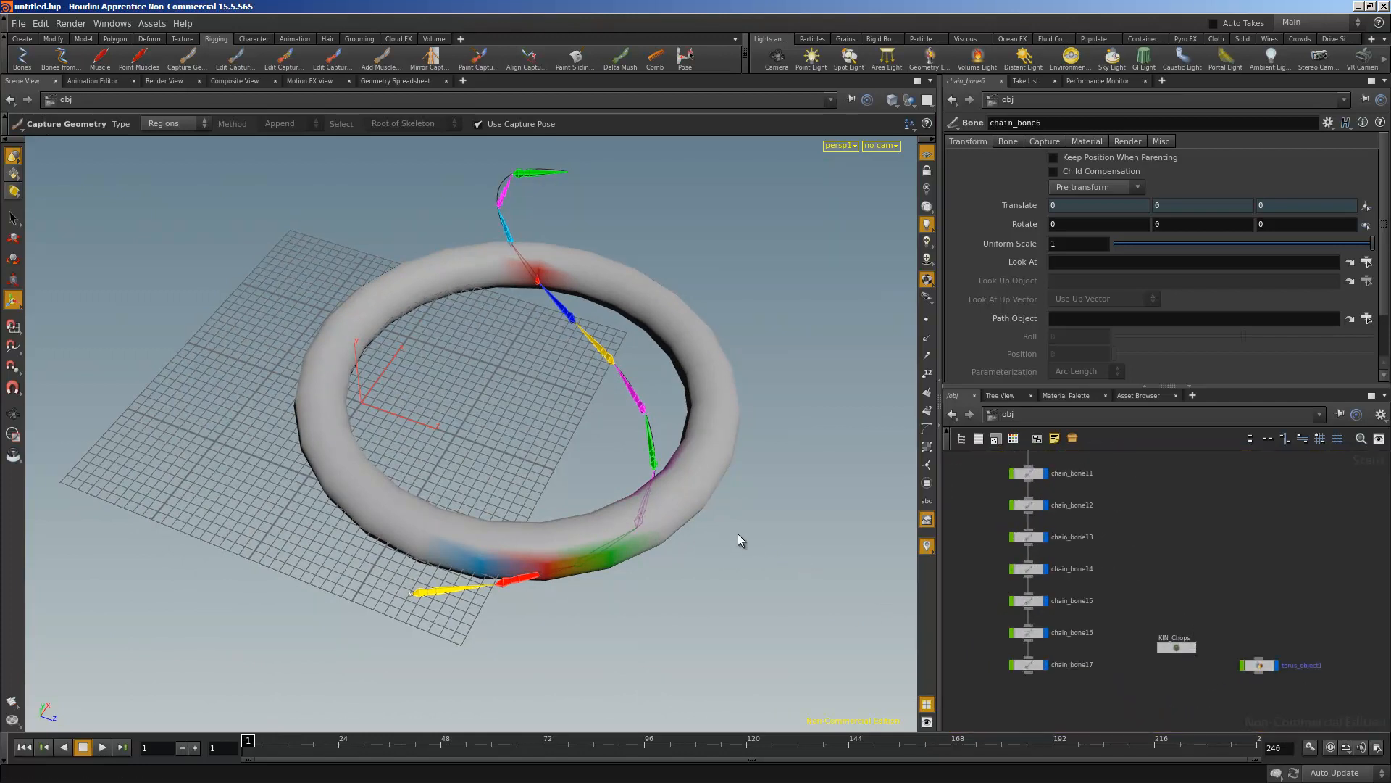
Try Edit Capture Weights on chain_bone14, where the bone chain crosses the torus
{"action": "left_click_drag", "start_coordinate": [628, 430], "coordinate": [599, 420]}
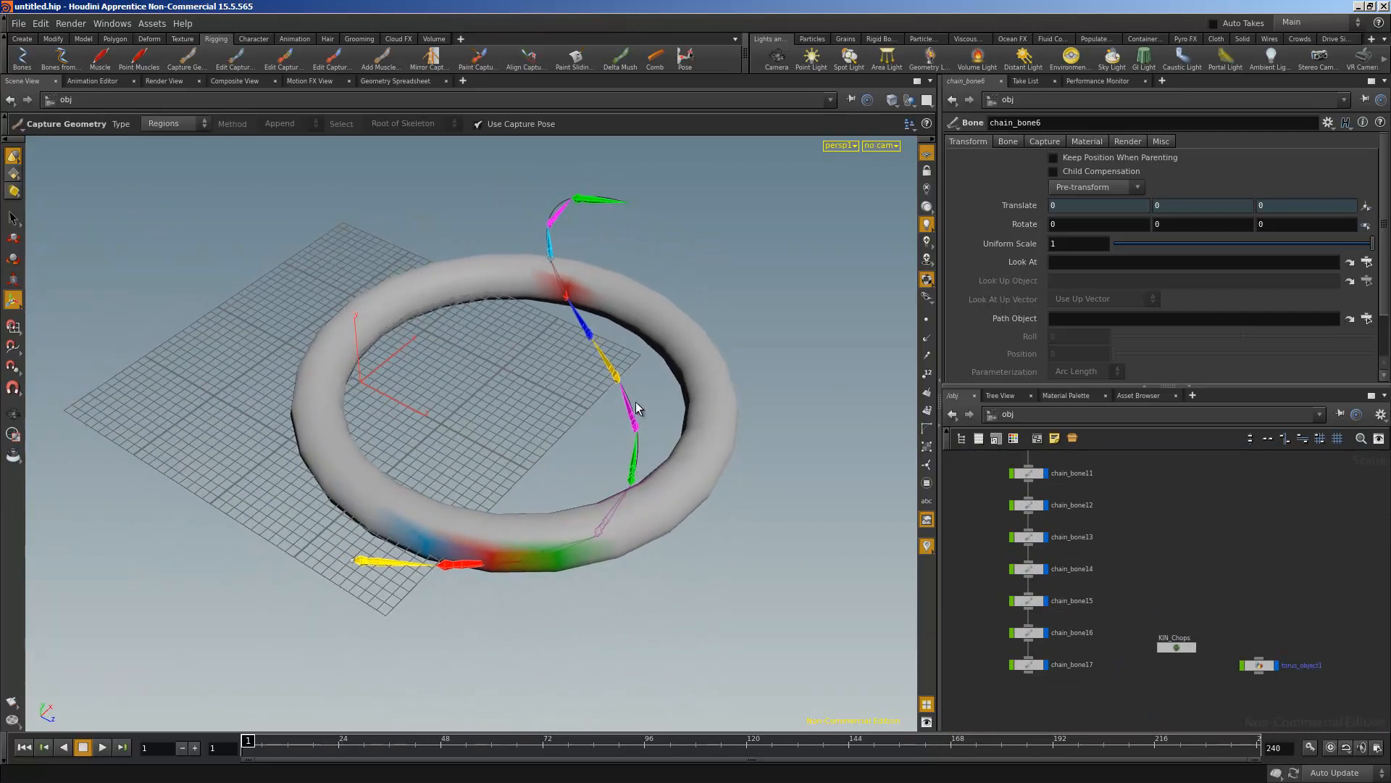
{"action": "key", "text": "Escape"}
{"action": "left_click_drag", "start_coordinate": [511, 290], "coordinate": [661, 371]}
{"action": "middle_click_drag", "start_coordinate": [593, 384], "coordinate": [497, 339]}
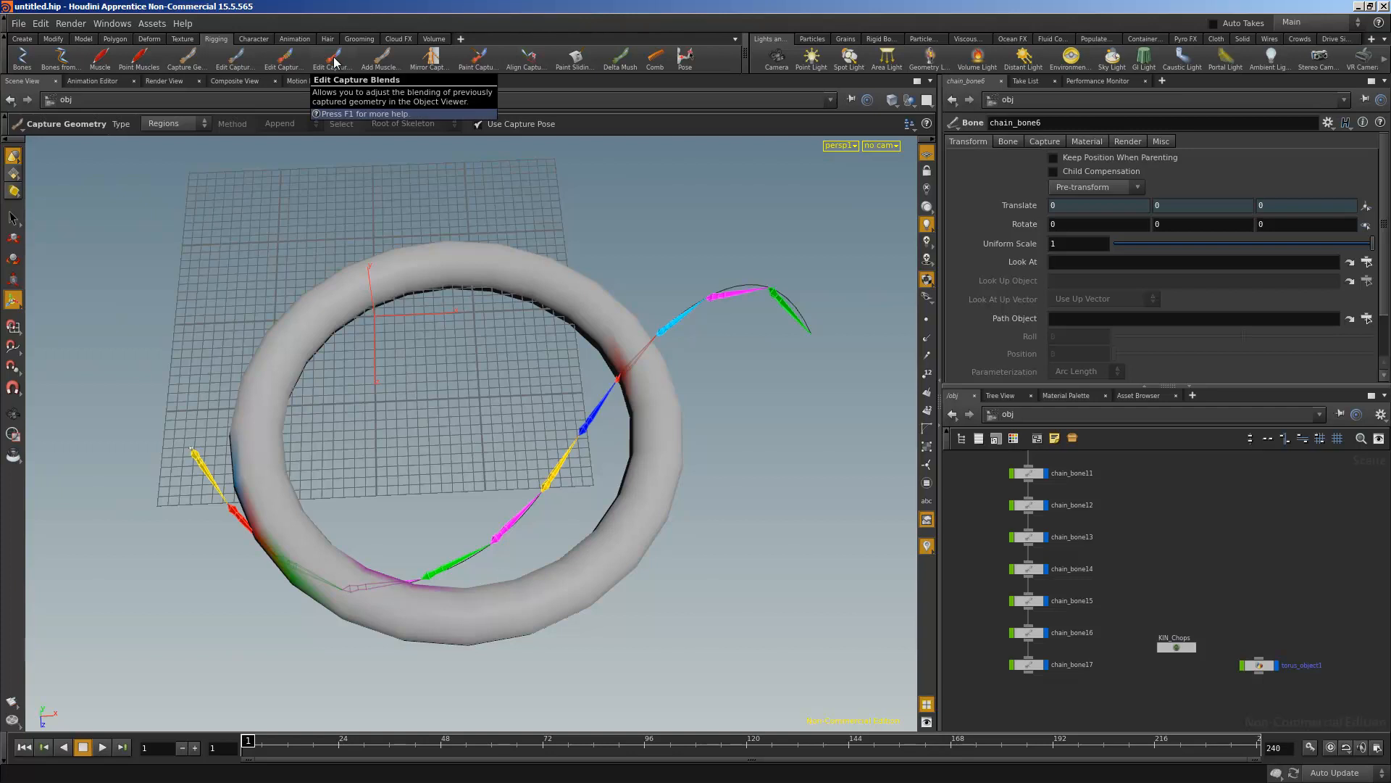
{"action": "left_click", "coordinate": [287, 64]}
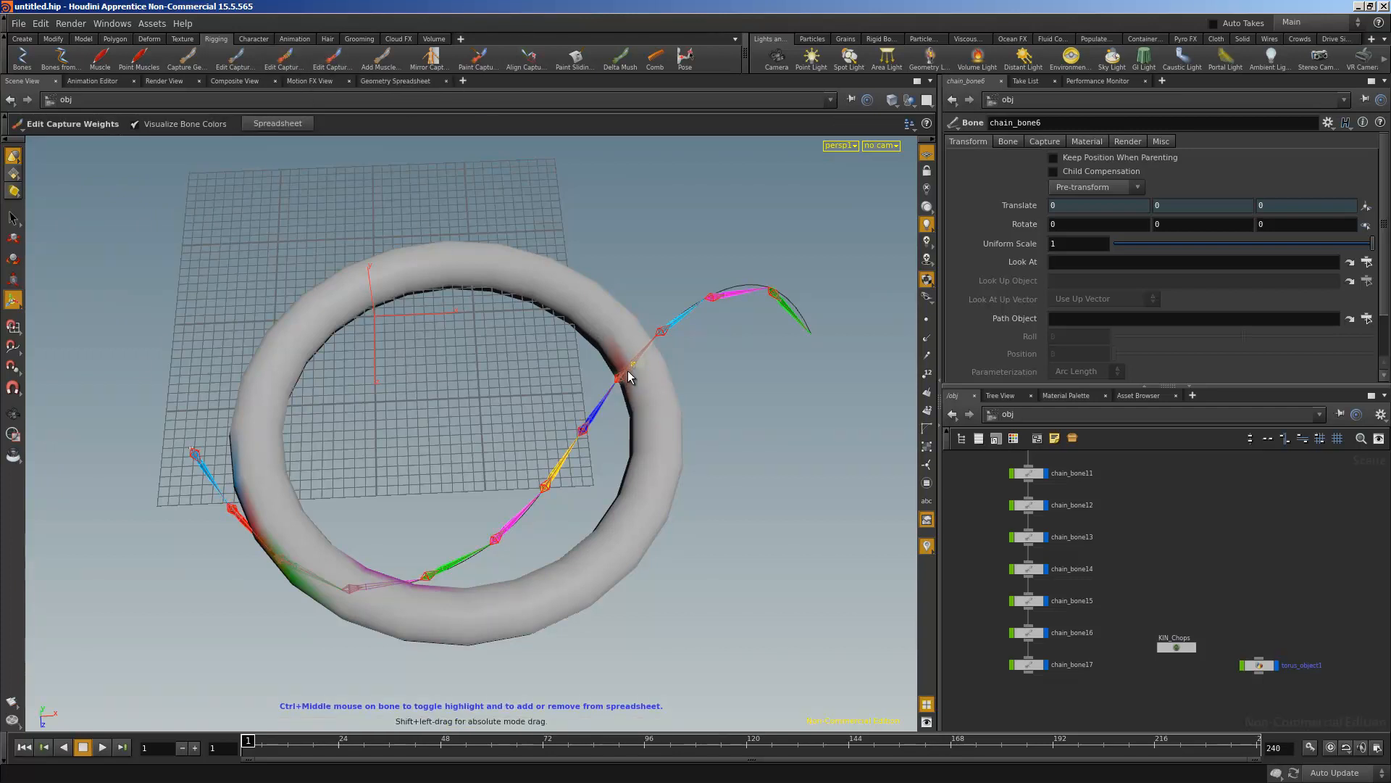
{"action": "left_click_drag", "start_coordinate": [638, 347], "coordinate": [651, 362], "text": "shift"}
{"action": "left_click_drag", "start_coordinate": [614, 339], "coordinate": [630, 374], "text": "shift"}
{"action": "key", "text": "Return"}
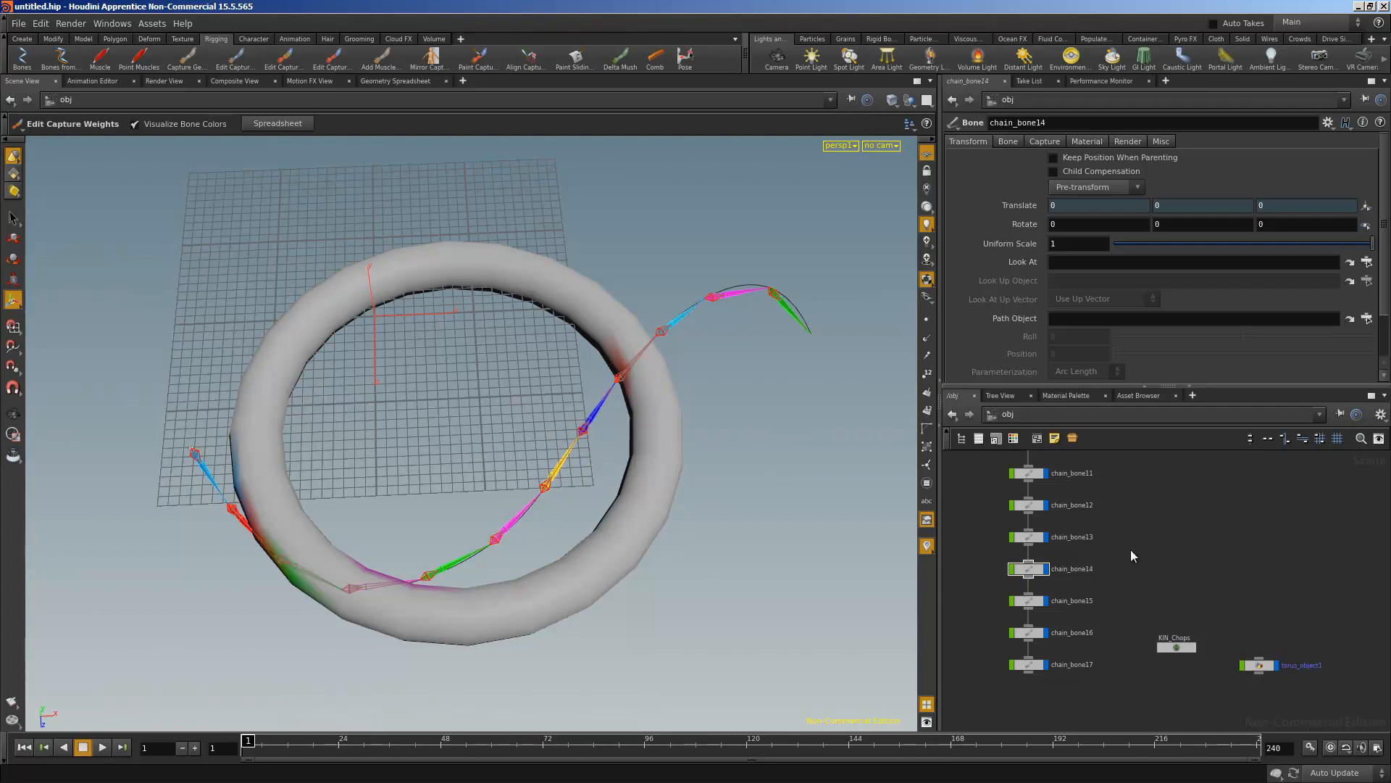
Enlarge chain_bone11's capture region toward the torus with Edit Capture Regions, and select chain_bone14's region
{"action": "left_click", "coordinate": [1036, 475]}
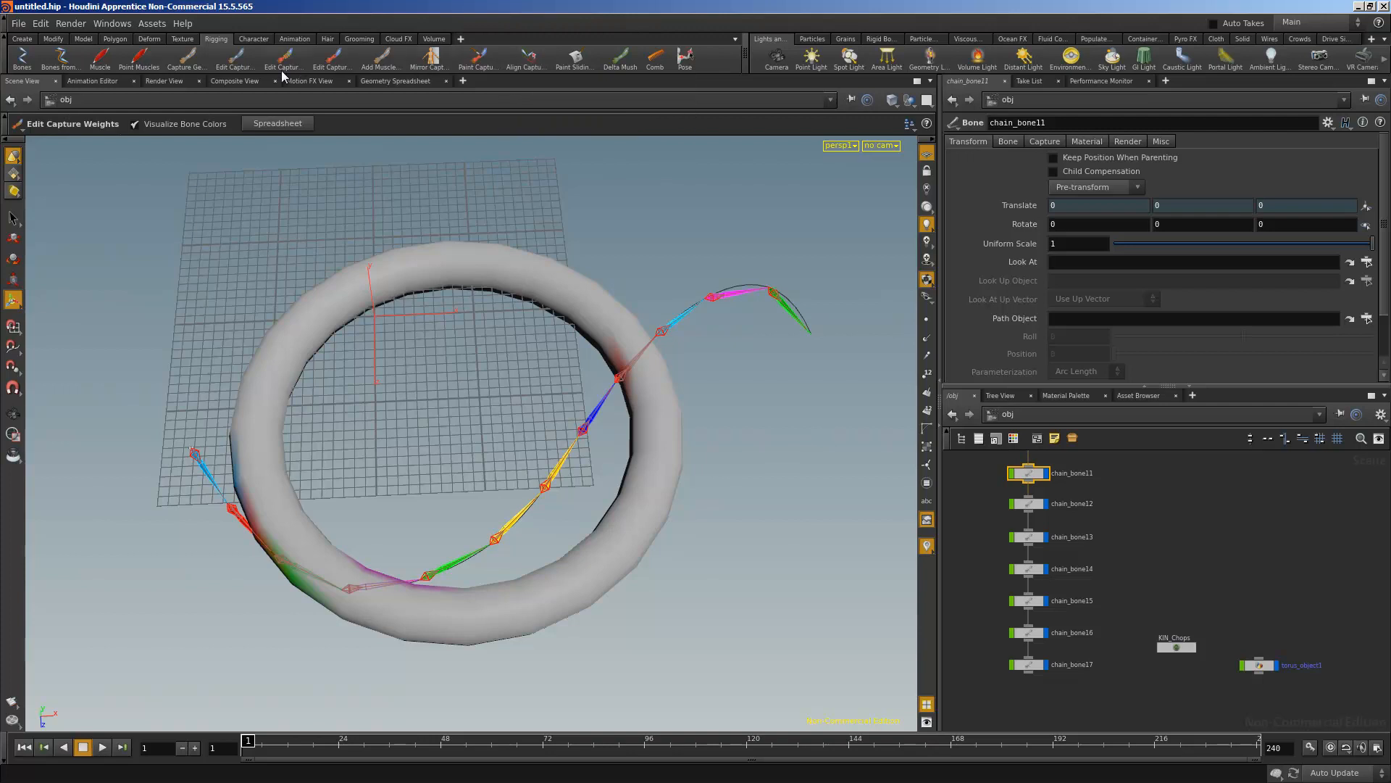
{"action": "left_click", "coordinate": [234, 65]}
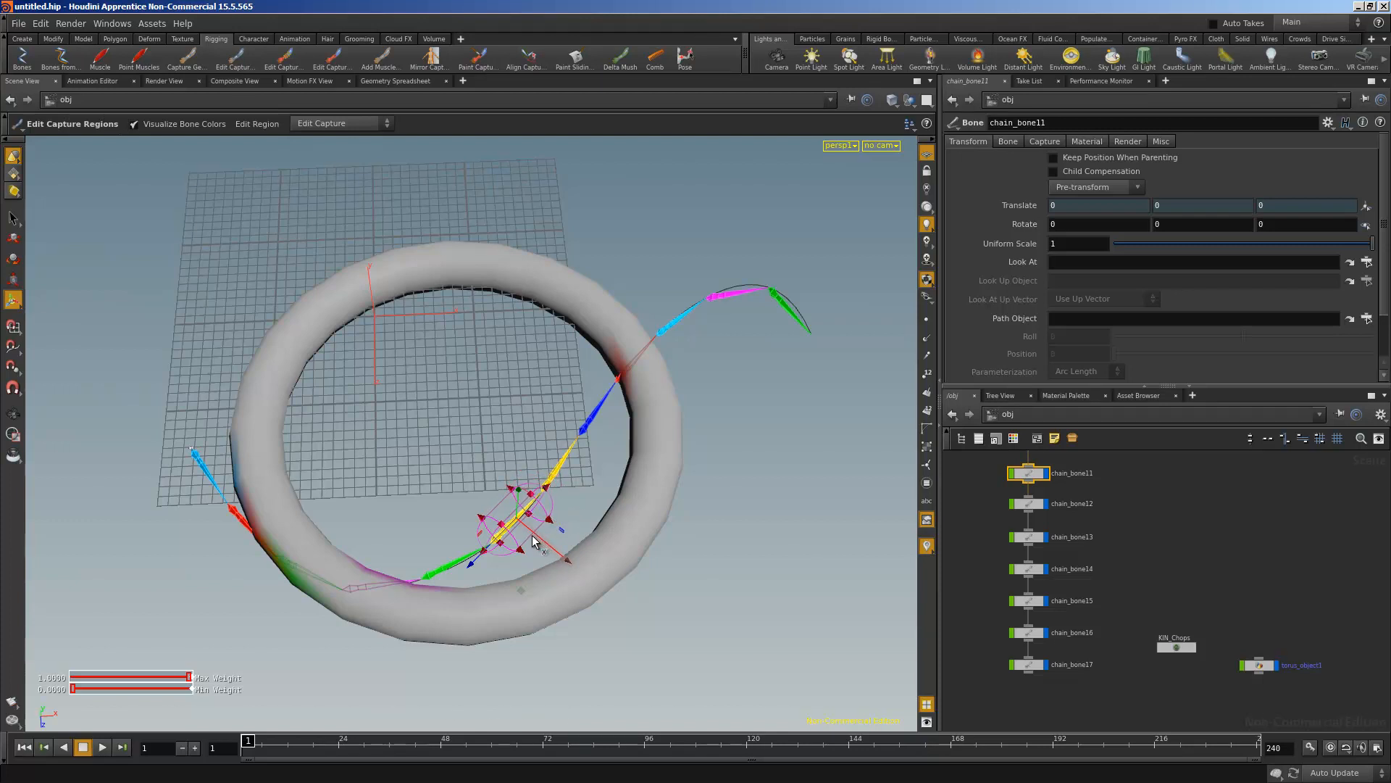
{"action": "mouse_move", "coordinate": [519, 553]}
{"action": "left_mouse_down"}
{"action": "mouse_move", "coordinate": [536, 559]}
{"action": "mouse_move", "coordinate": [497, 546]}
{"action": "mouse_move", "coordinate": [525, 574]}
{"action": "left_mouse_up"}
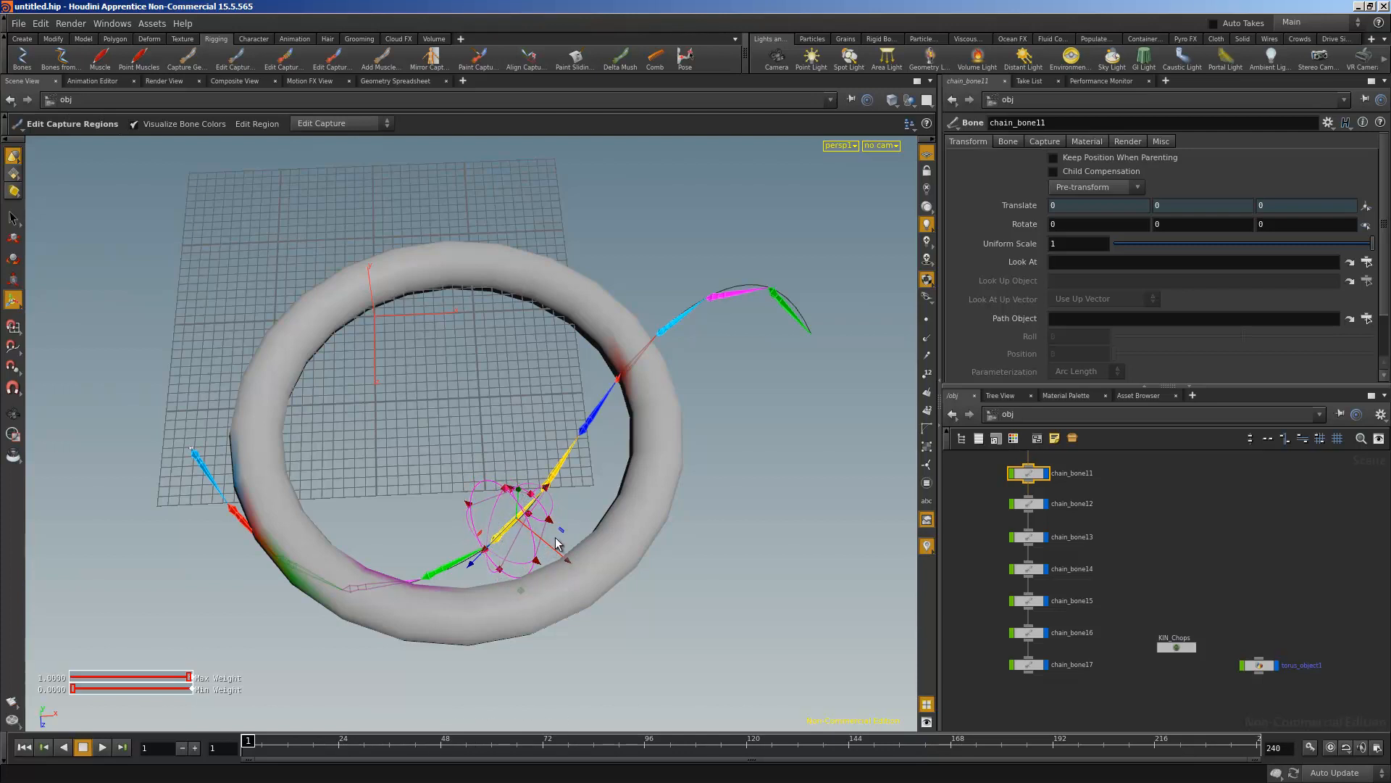
{"action": "left_click", "coordinate": [628, 384]}
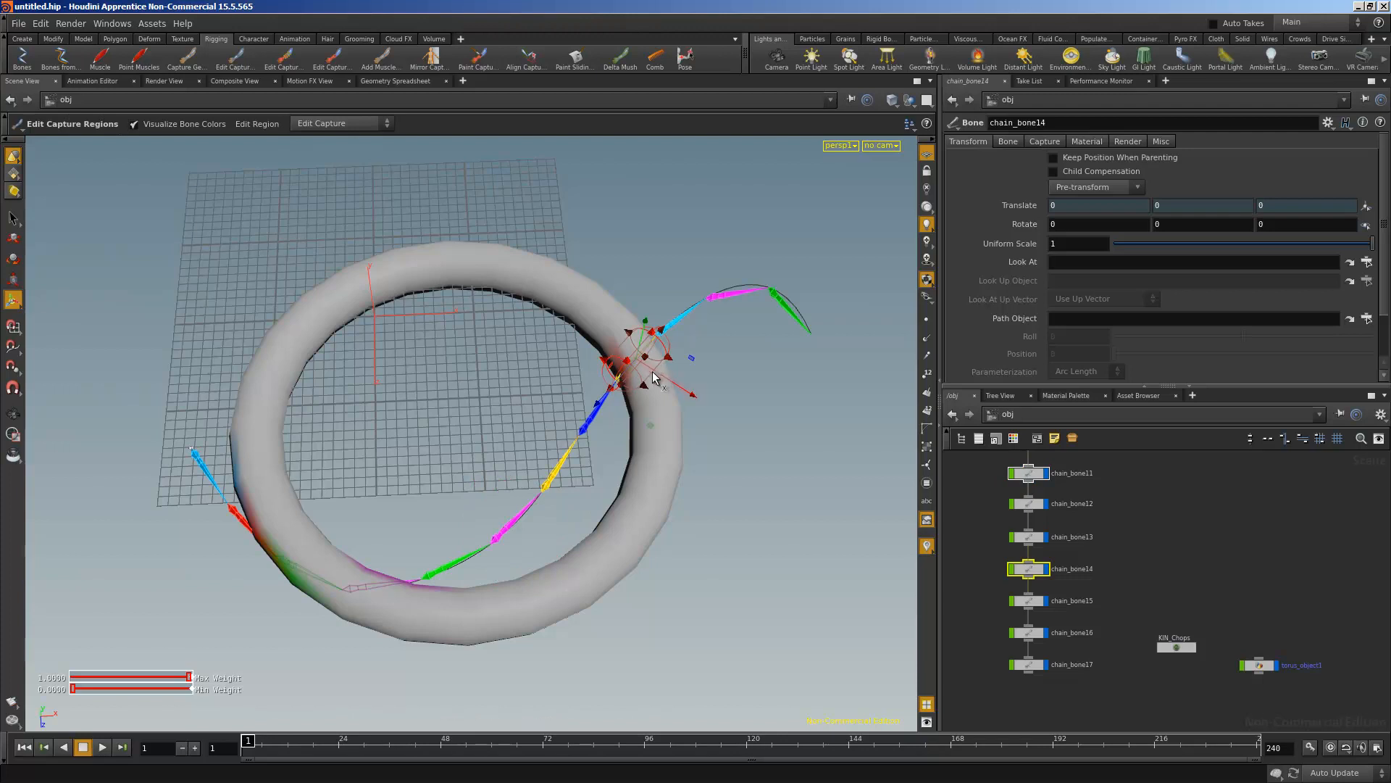
Enlarge chain_bone14's capture region so it surrounds the torus where the bone chain crosses it
{"action": "key", "text": "Escape"}
{"action": "left_click_drag", "start_coordinate": [677, 372], "coordinate": [628, 354]}
{"action": "scroll", "coordinate": [628, 354], "scroll_direction": "up", "scroll_amount": 2}
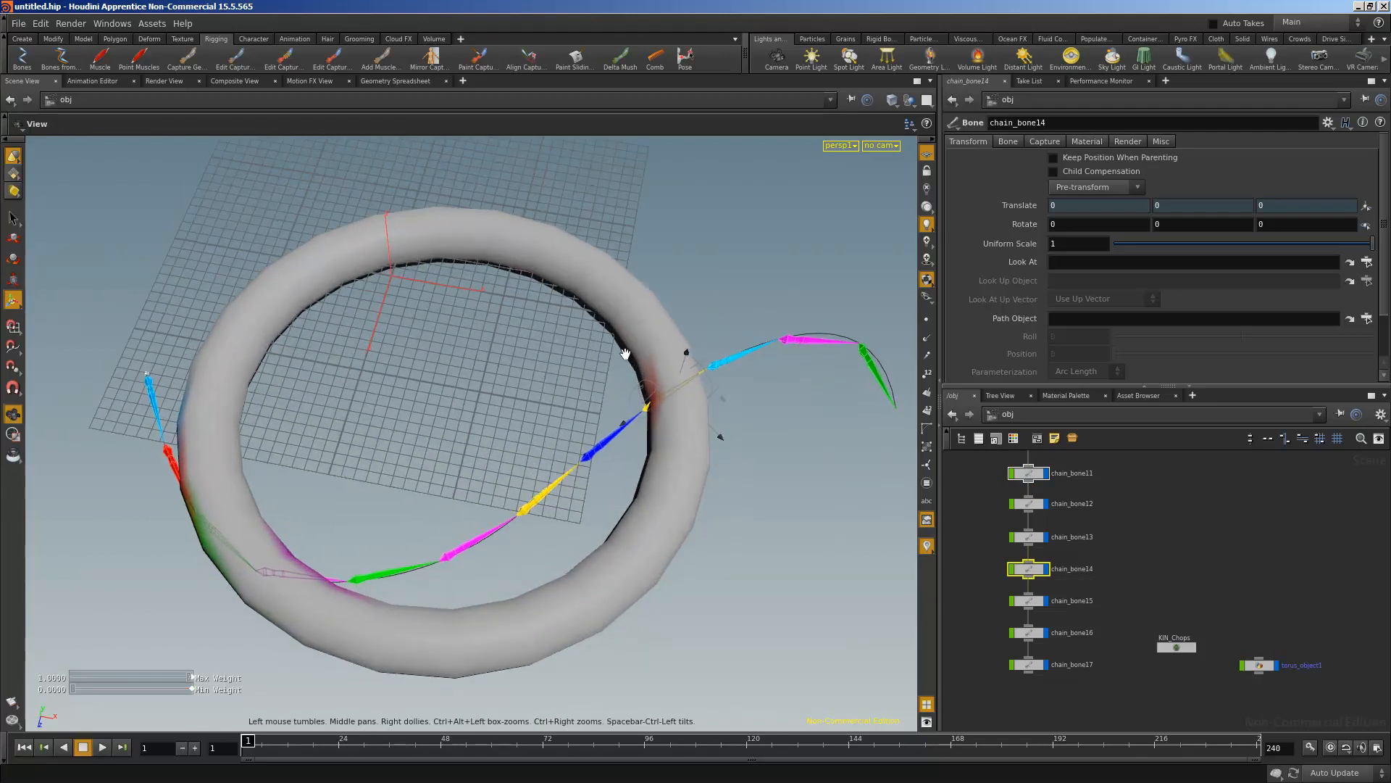
{"action": "middle_click_drag", "start_coordinate": [628, 354], "coordinate": [500, 341]}
{"action": "scroll", "coordinate": [500, 341], "scroll_direction": "up", "scroll_amount": 2}
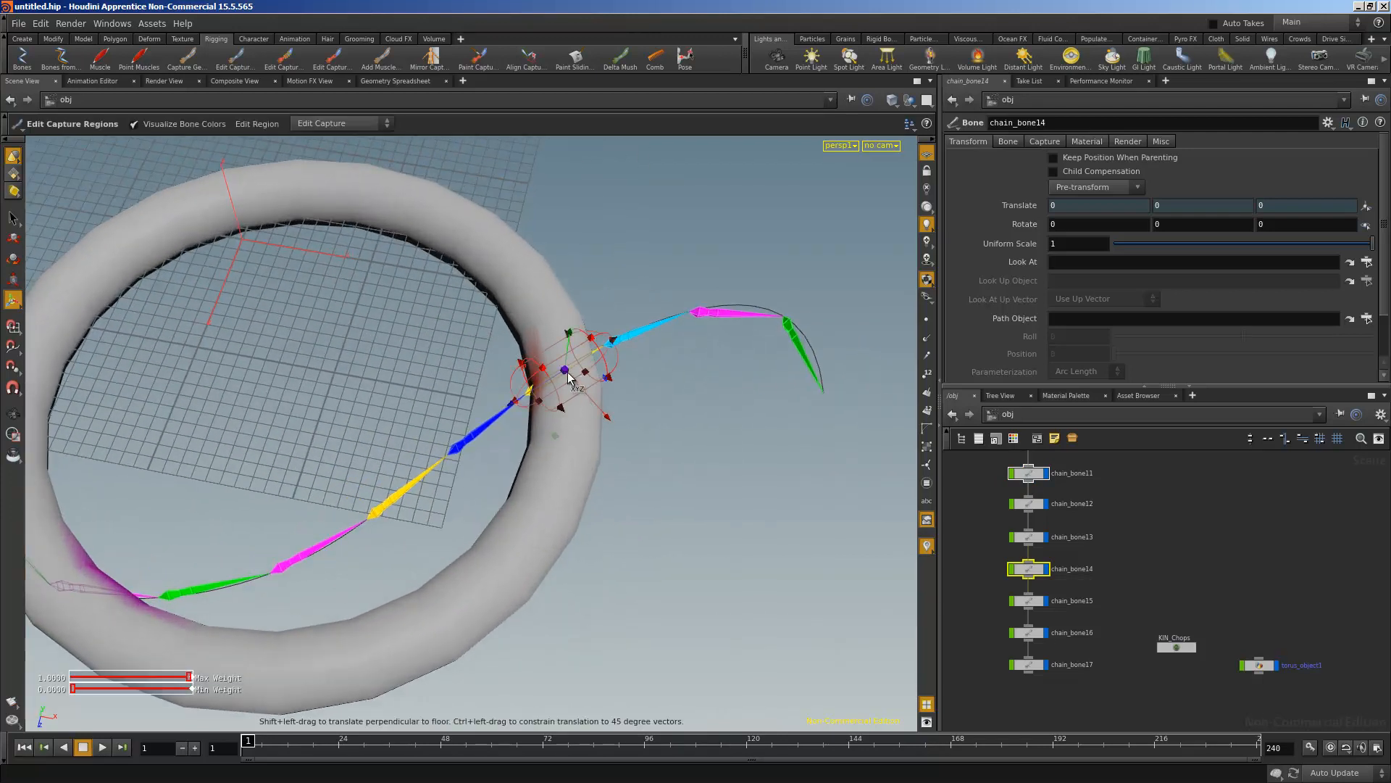
{"action": "key", "text": "s"}
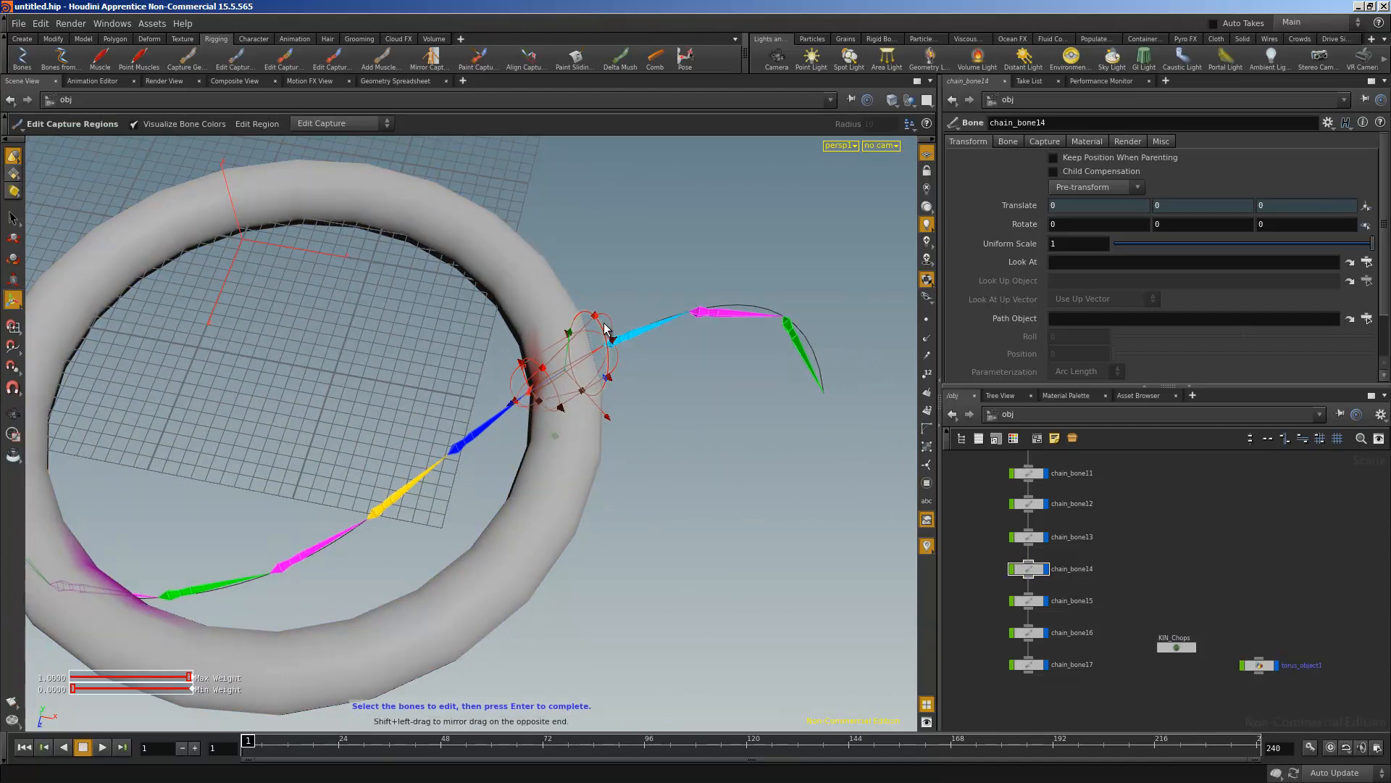
{"action": "left_click_drag", "start_coordinate": [596, 317], "coordinate": [617, 413]}
{"action": "left_click_drag", "start_coordinate": [518, 374], "coordinate": [603, 362], "text": "alt"}
{"action": "scroll", "coordinate": [542, 387], "scroll_direction": "up", "scroll_amount": 3}
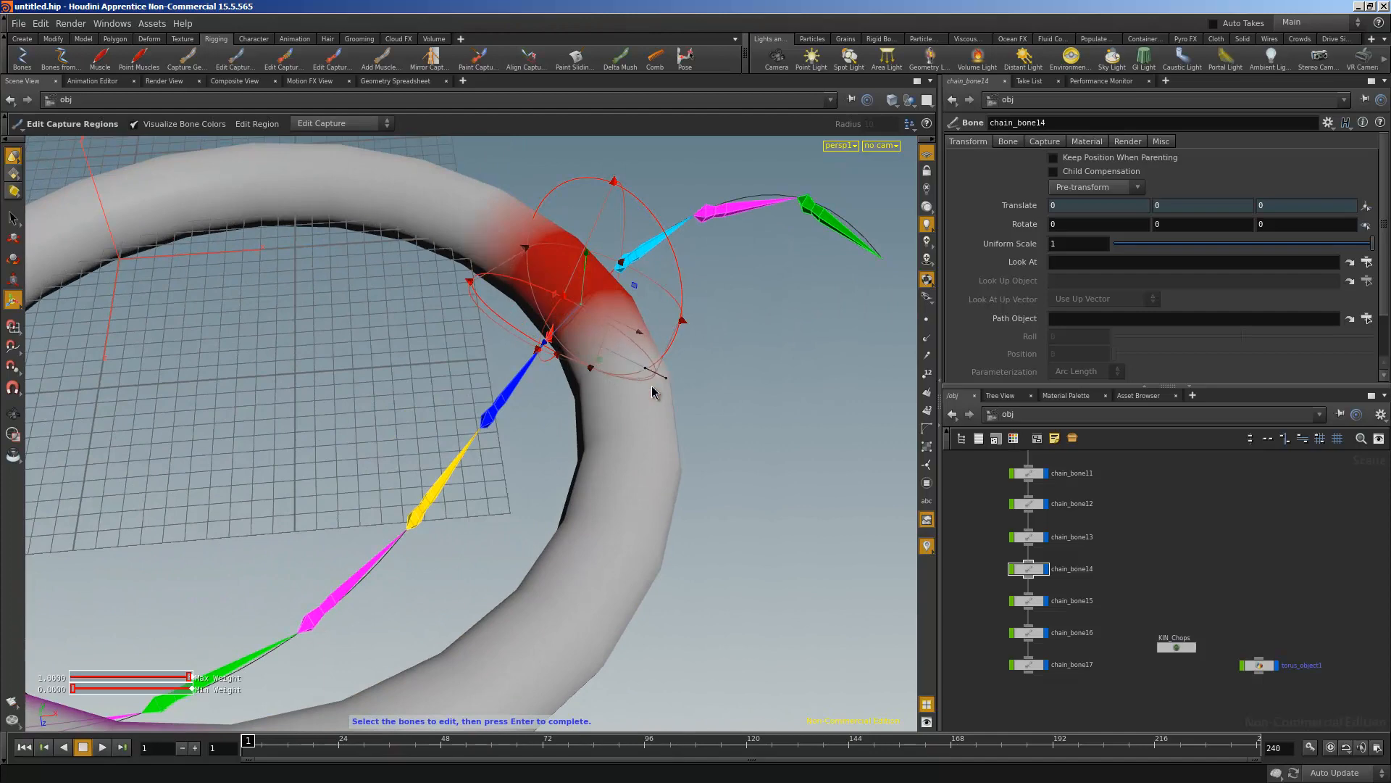
Select chain_bone9 and enlarge both ends of its capture region across the torus
{"action": "left_click_drag", "start_coordinate": [553, 299], "coordinate": [587, 487]}
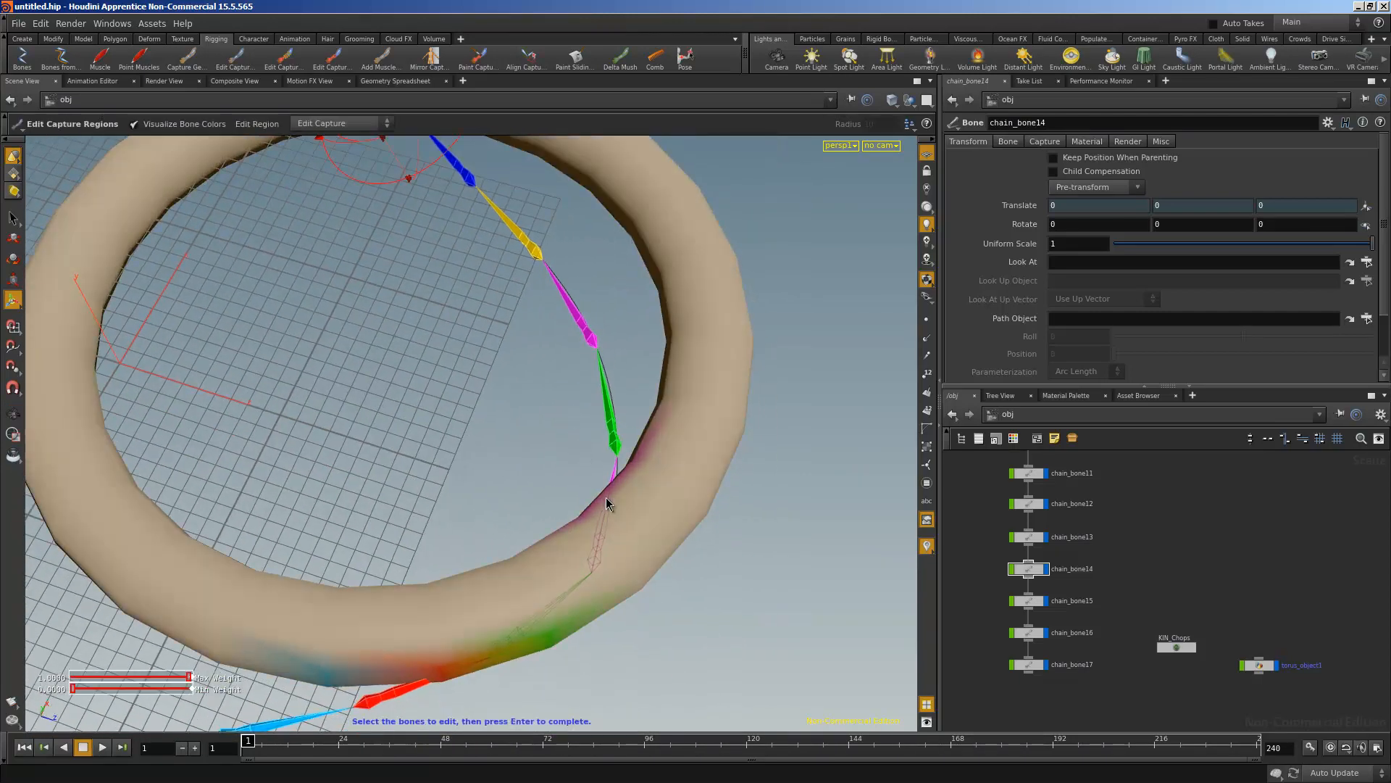
{"action": "left_click", "coordinate": [608, 503]}
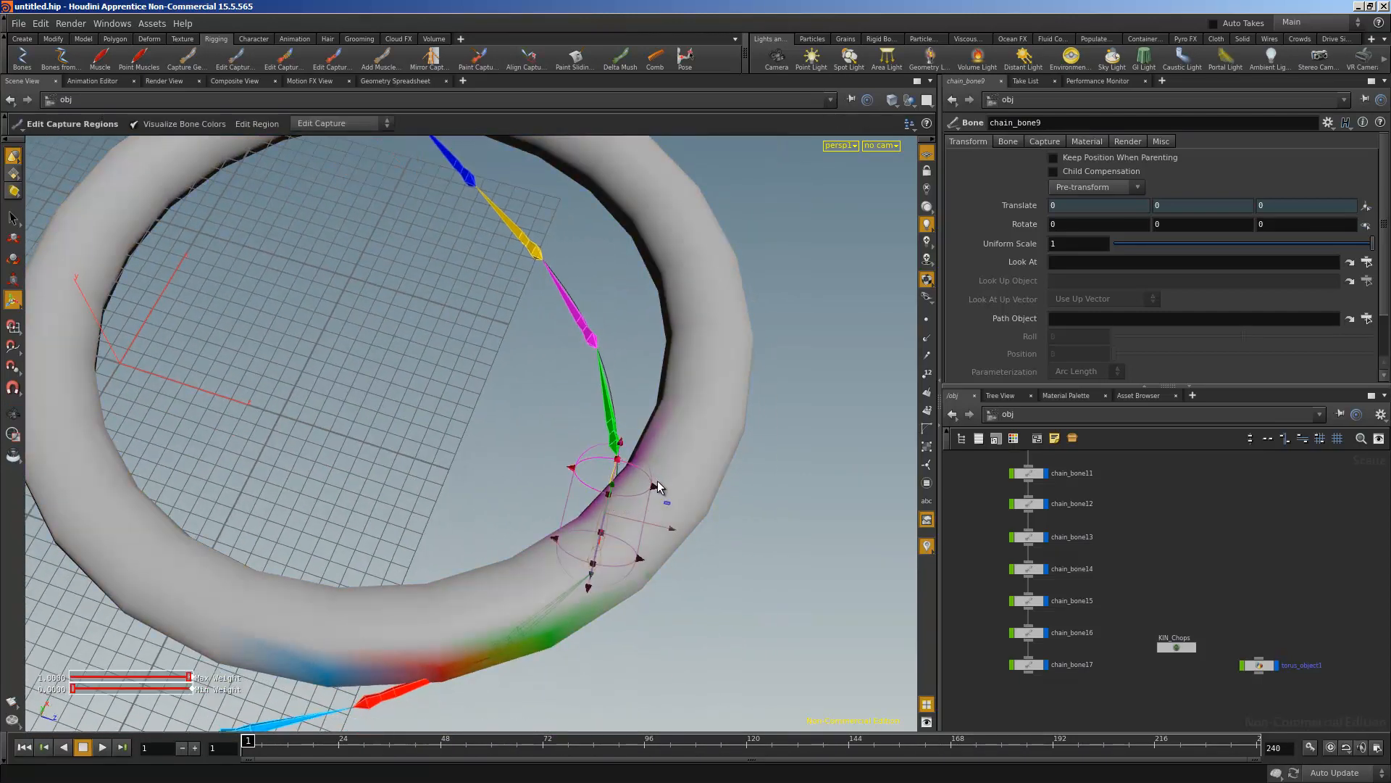
{"action": "left_click_drag", "start_coordinate": [658, 487], "coordinate": [693, 495]}
{"action": "left_click_drag", "start_coordinate": [654, 559], "coordinate": [784, 584]}
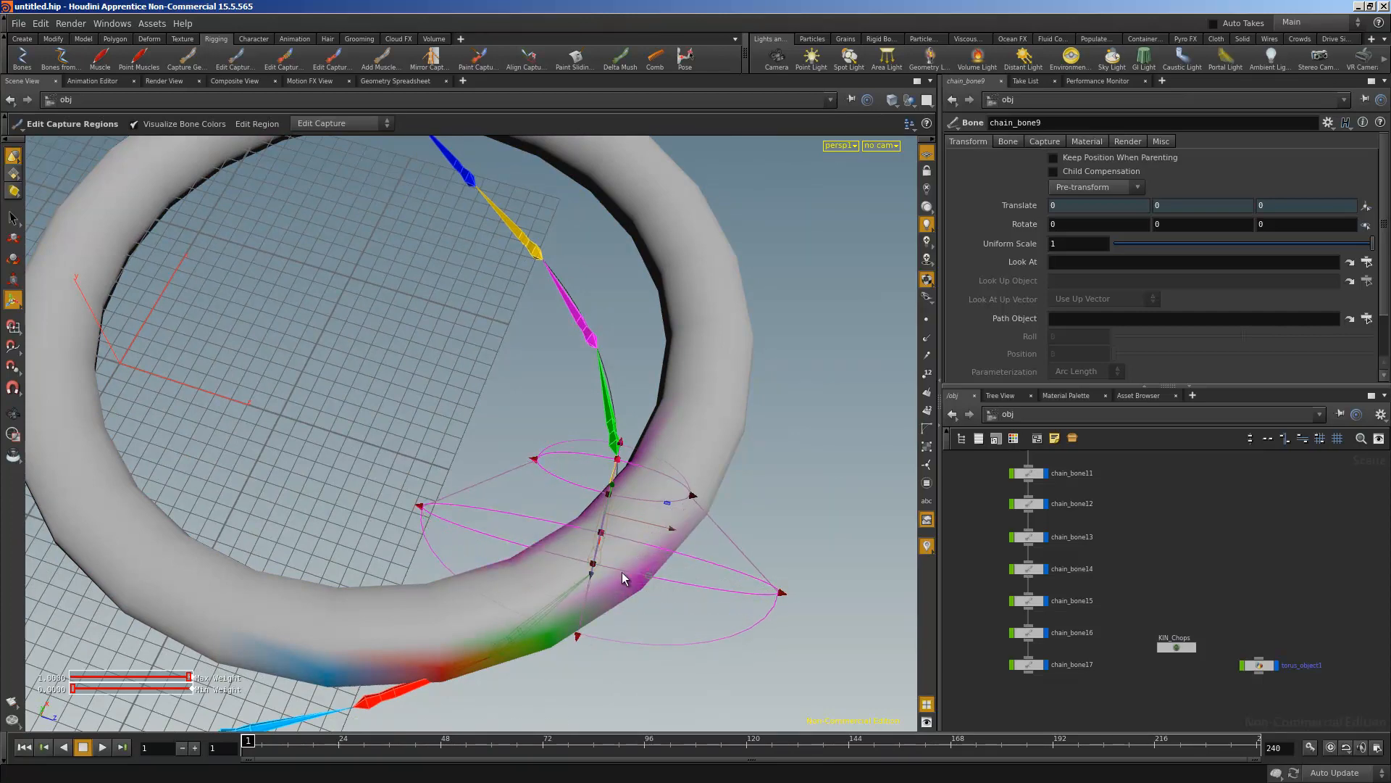
{"action": "left_click_drag", "start_coordinate": [625, 537], "coordinate": [596, 472], "text": "alt"}
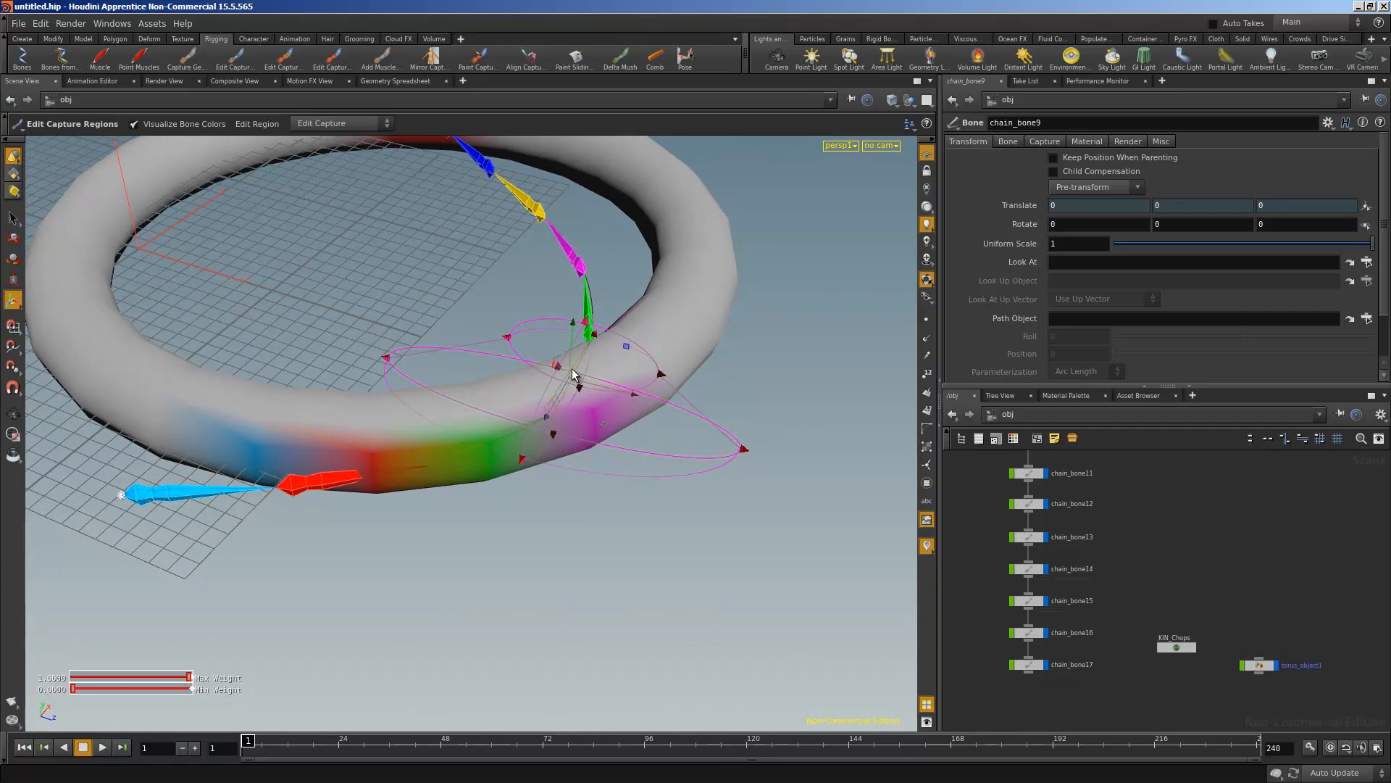
{"action": "left_click_drag", "start_coordinate": [572, 368], "coordinate": [441, 276]}
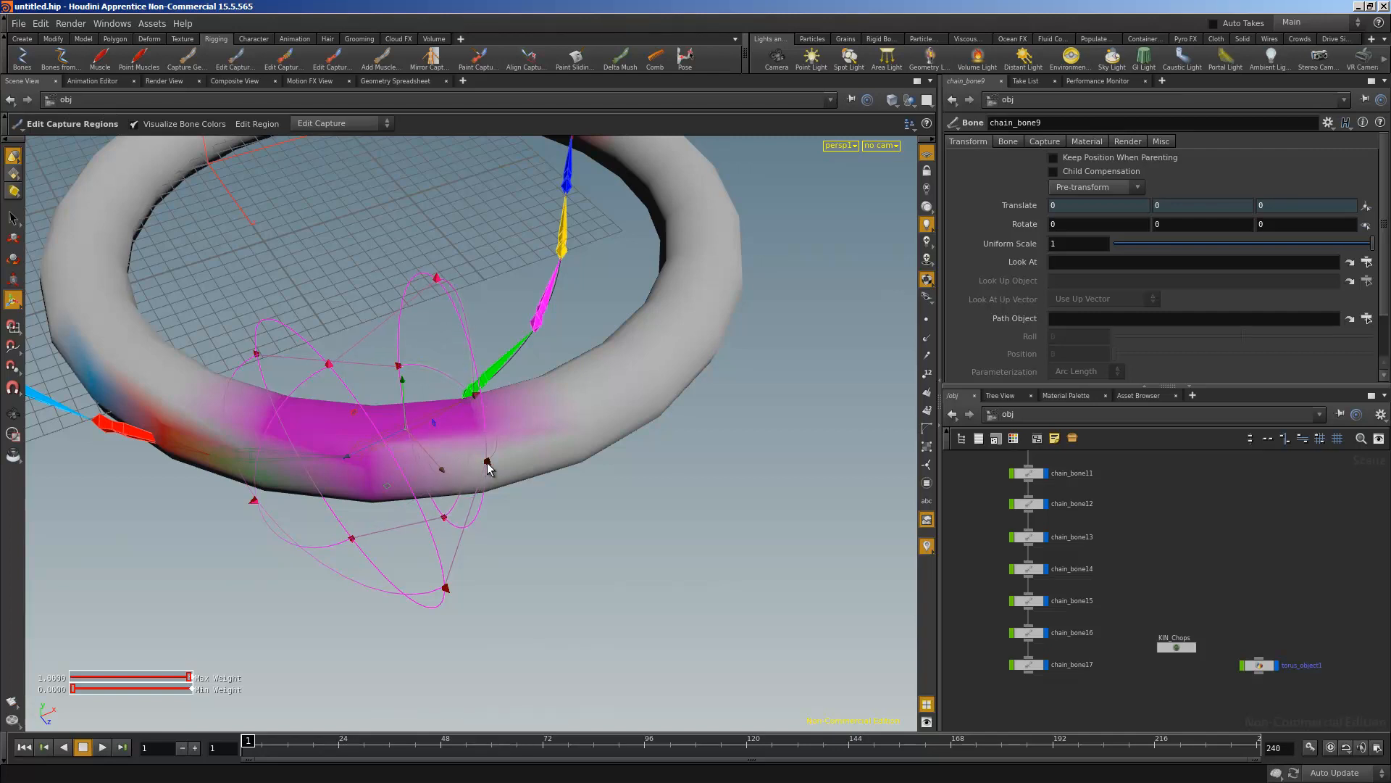
Select chain_bone10, enlarge its capture region, and shift it onto the adjacent torus section
{"action": "left_click_drag", "start_coordinate": [488, 467], "coordinate": [458, 478], "text": "alt"}
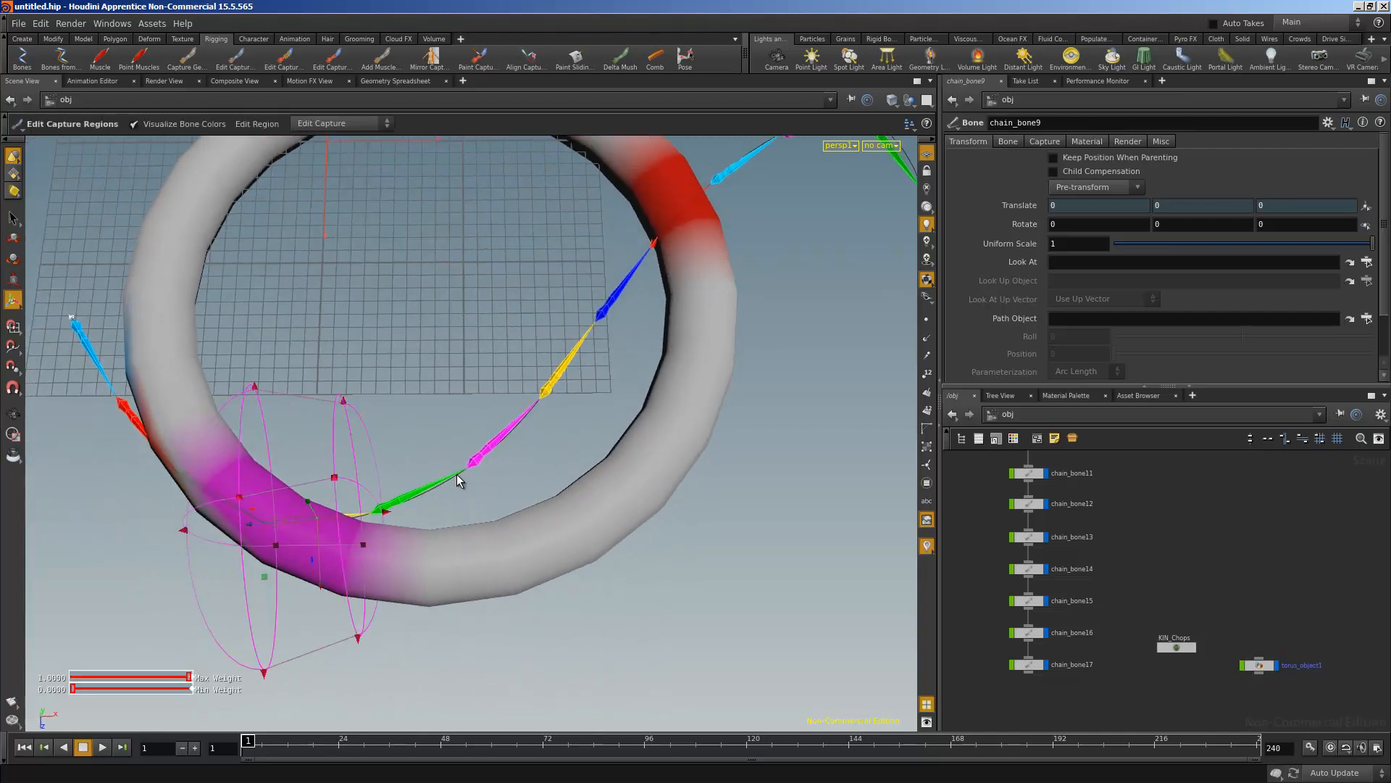
{"action": "left_click", "coordinate": [458, 480]}
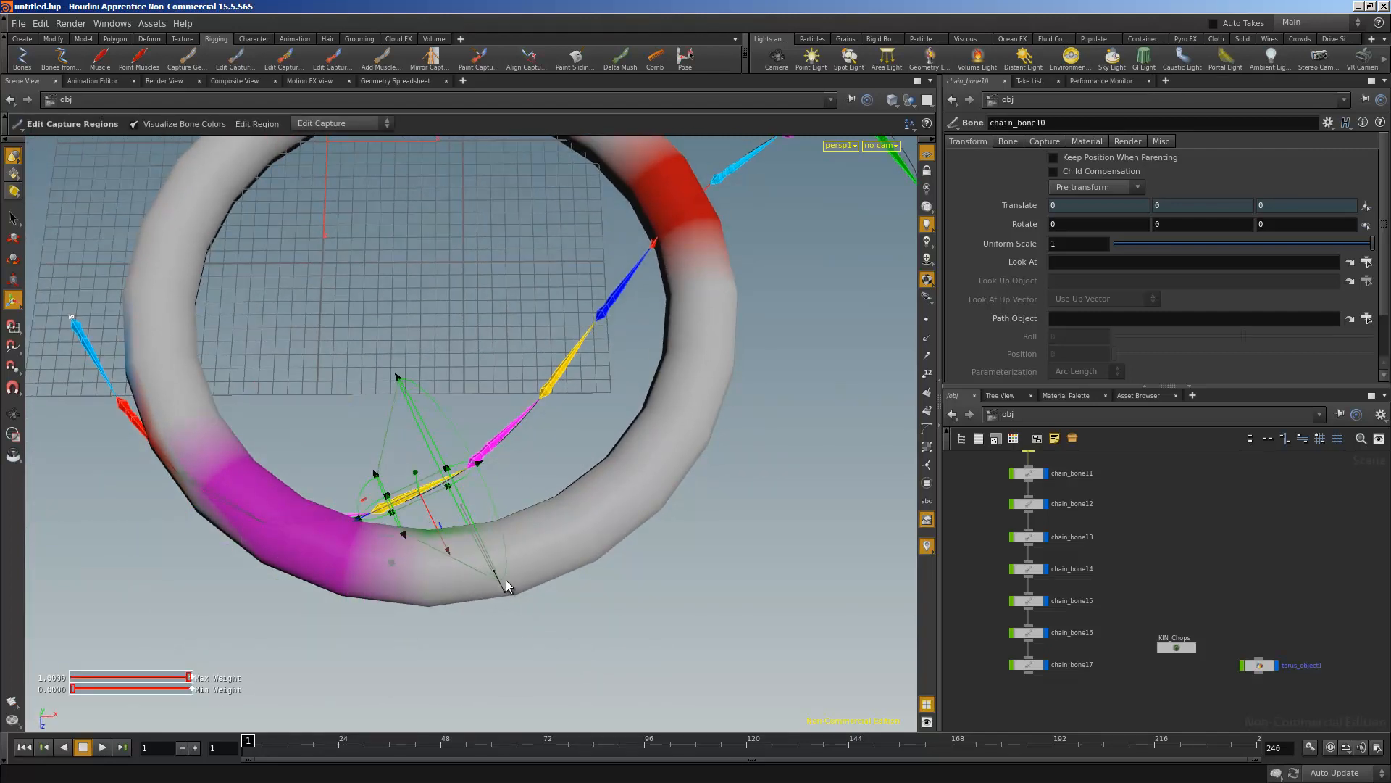
{"action": "left_click_drag", "start_coordinate": [450, 553], "coordinate": [474, 458]}
{"action": "mouse_move", "coordinate": [481, 334]}
{"action": "left_mouse_down"}
{"action": "mouse_move", "coordinate": [482, 303]}
{"action": "mouse_move", "coordinate": [481, 324]}
{"action": "left_mouse_up"}
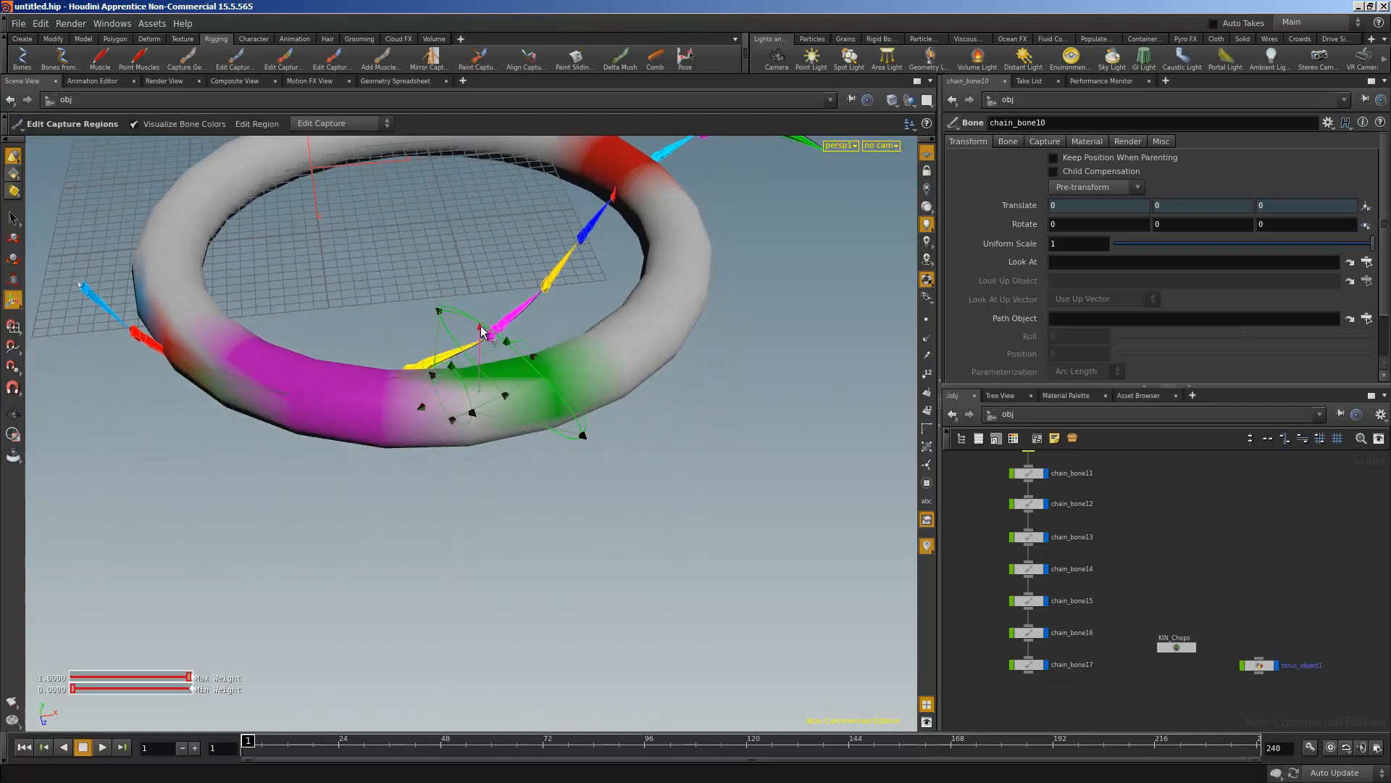
{"action": "left_click_drag", "start_coordinate": [471, 387], "coordinate": [491, 350], "text": "alt"}
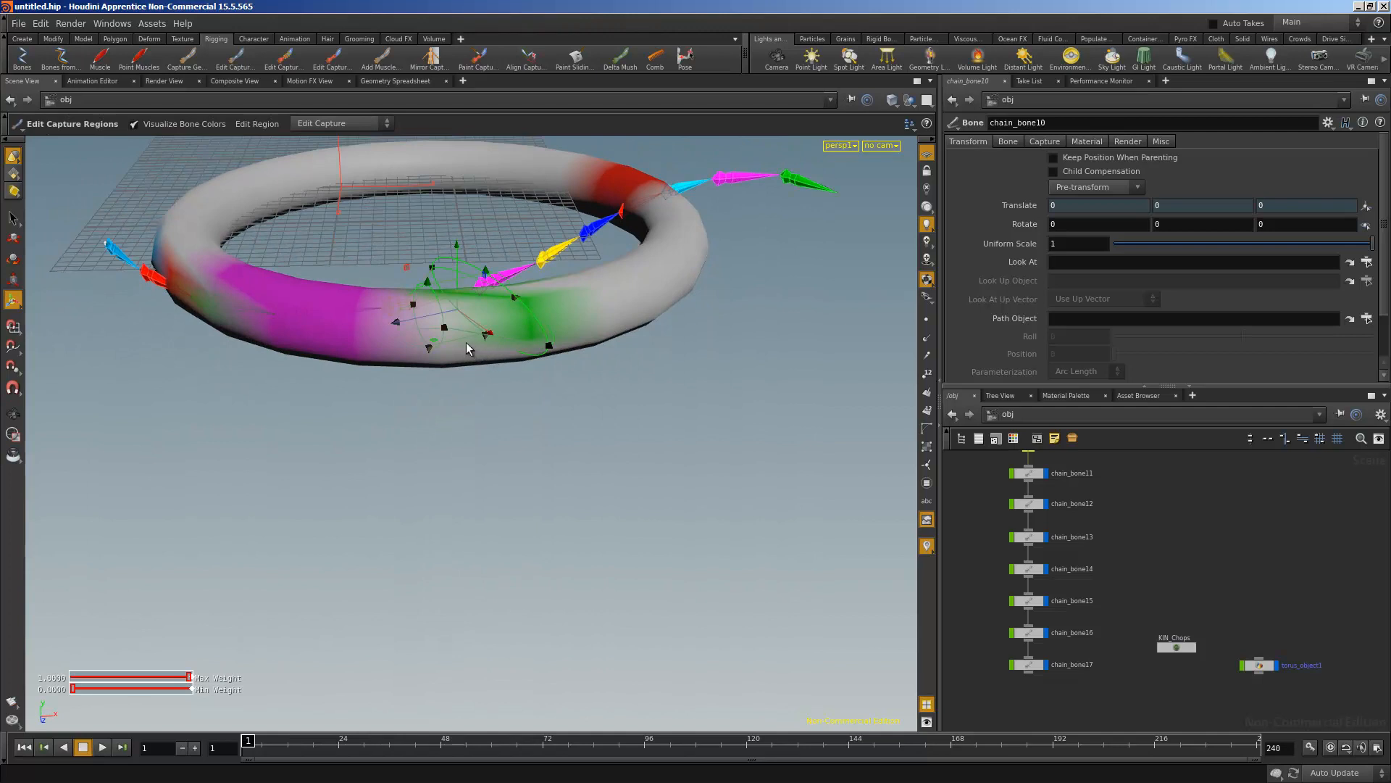
{"action": "left_click_drag", "start_coordinate": [458, 245], "coordinate": [491, 373]}
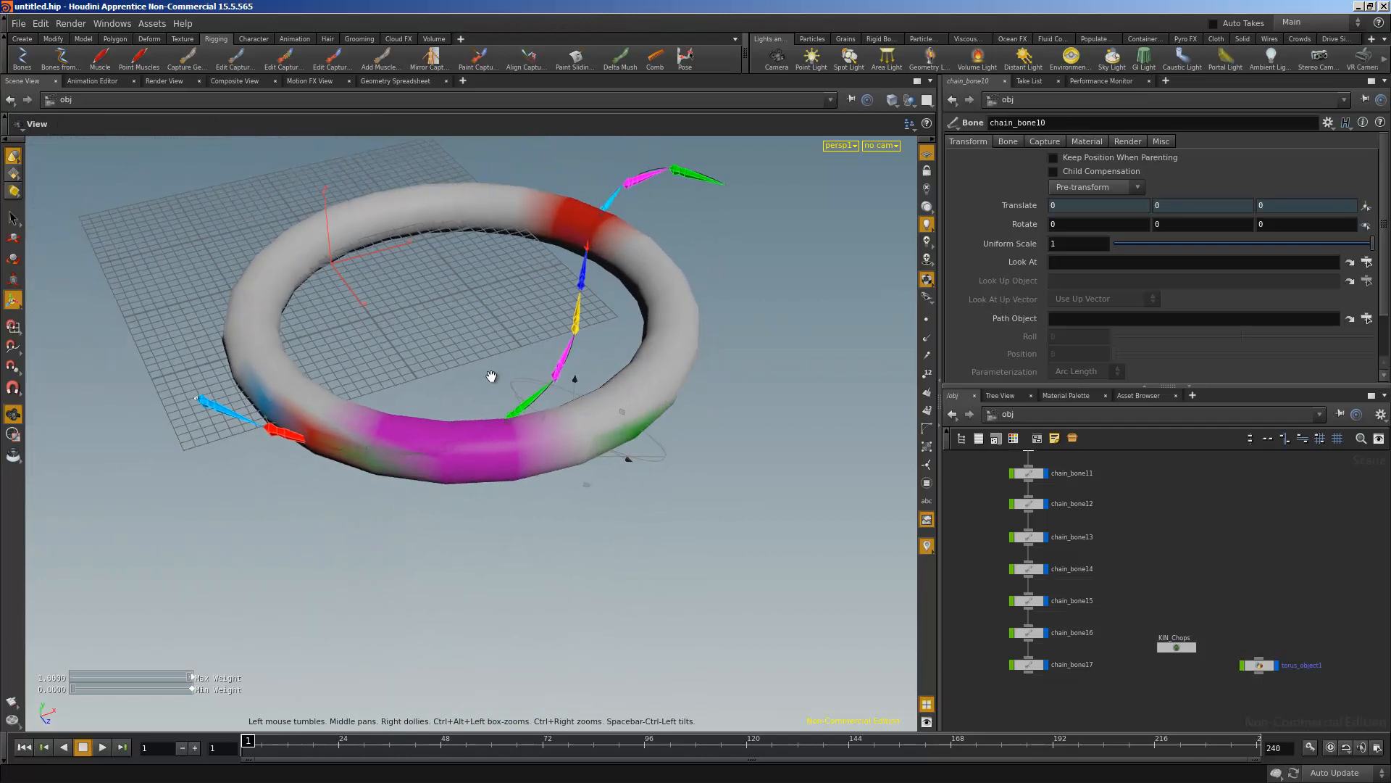
Move the KIN_Chops node up, away from torus_object1, in the object network
{"action": "scroll", "coordinate": [1130, 507], "scroll_direction": "down", "scroll_amount": 2}
{"action": "scroll", "coordinate": [1152, 579], "scroll_direction": "up", "scroll_amount": 3}
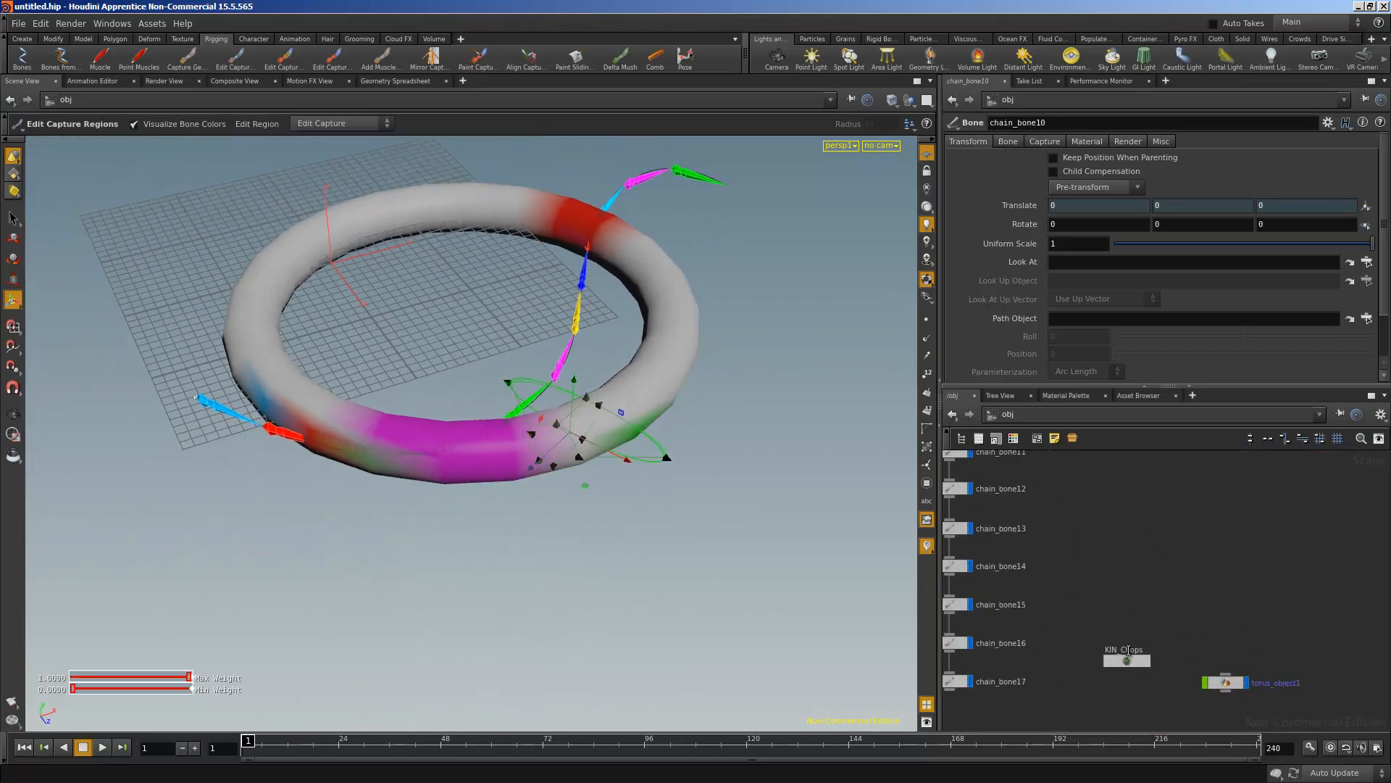
{"action": "left_click_drag", "start_coordinate": [1131, 658], "coordinate": [1192, 515]}
{"action": "middle_click_drag", "start_coordinate": [1194, 515], "coordinate": [1145, 642]}
Shift the curve_object1 node away from the bone chain and open its geometry network
{"action": "scroll", "coordinate": [1196, 572], "scroll_direction": "down", "scroll_amount": 2}
{"action": "middle_click_drag", "start_coordinate": [1120, 547], "coordinate": [1127, 641]}
{"action": "scroll", "coordinate": [1157, 556], "scroll_direction": "up", "scroll_amount": 2}
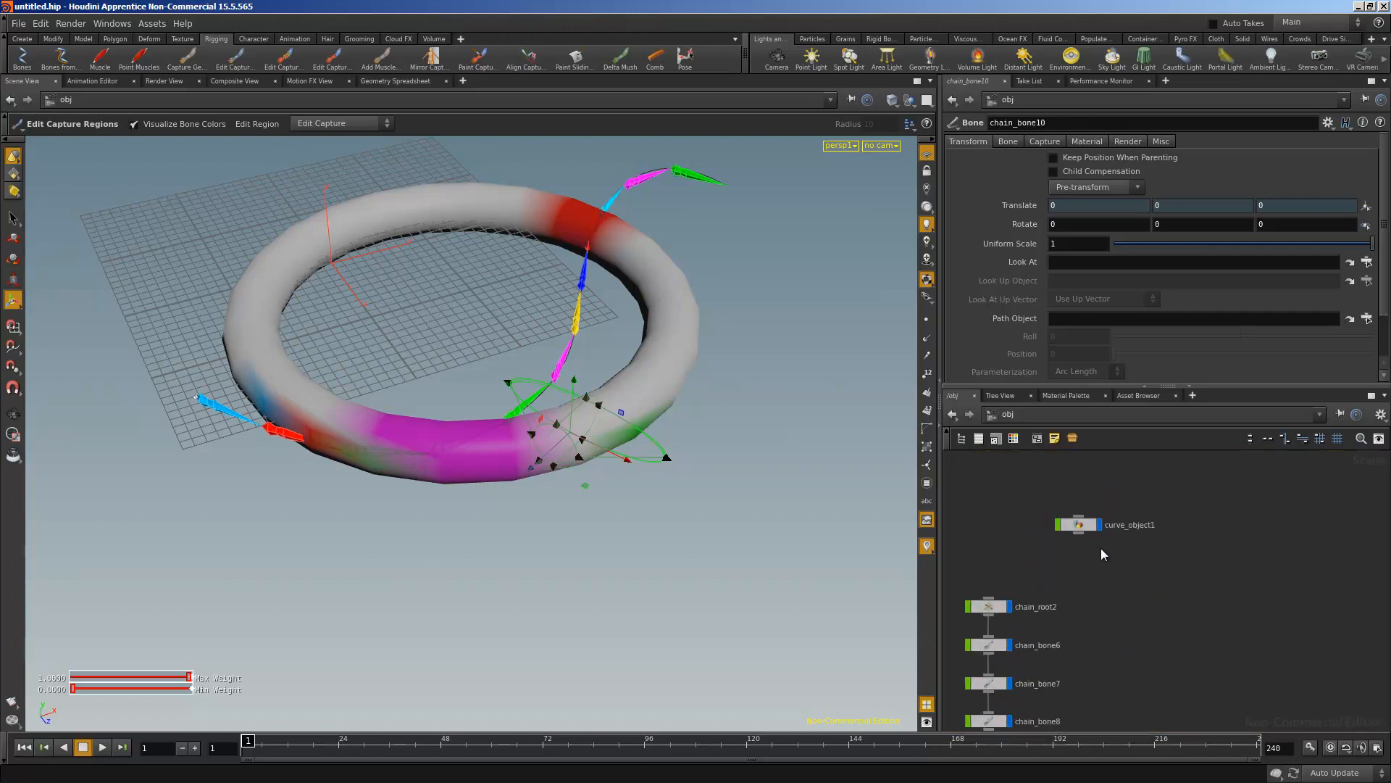
{"action": "left_click_drag", "start_coordinate": [1080, 524], "coordinate": [1123, 507]}
{"action": "double_click", "coordinate": [1122, 505]}
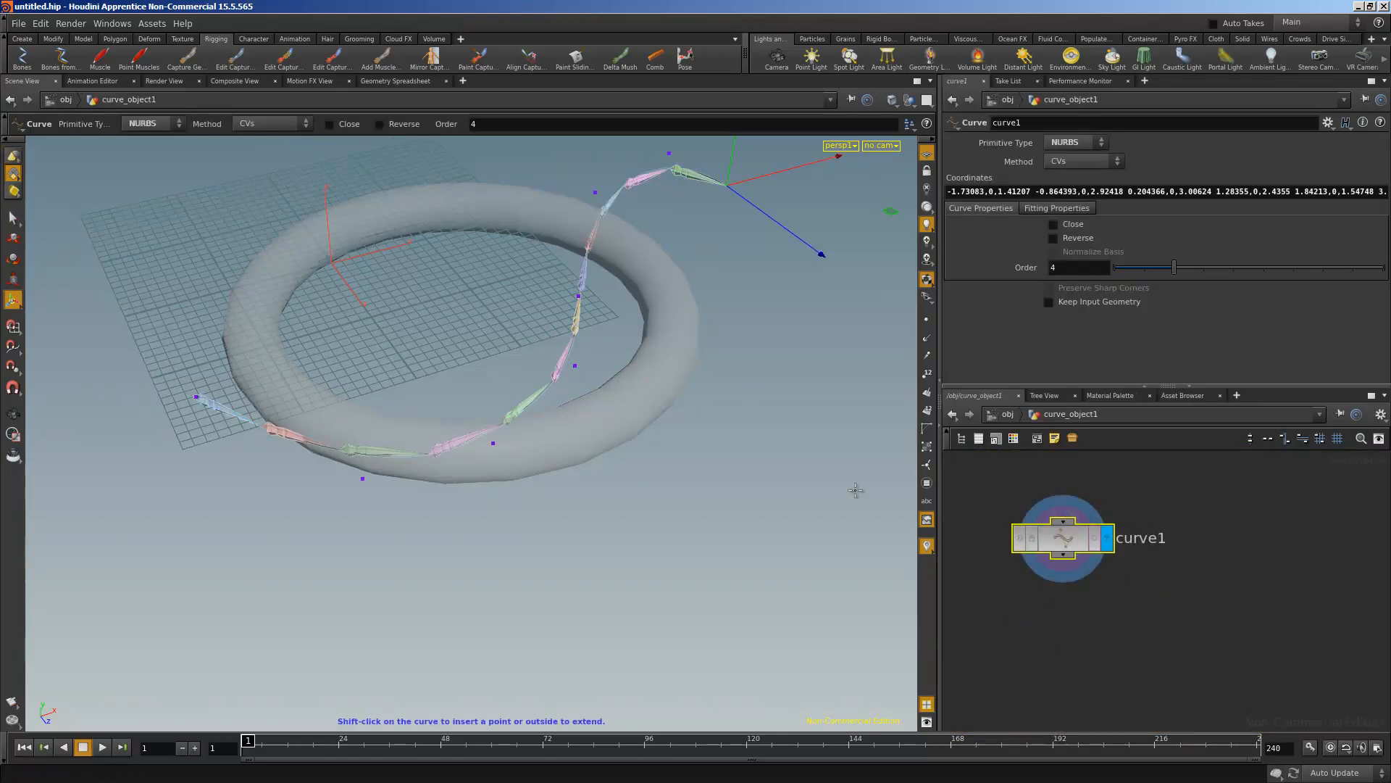
Add a Mountain node below curve1, wire it to the curve's output, and display it
{"action": "left_click_drag", "start_coordinate": [525, 389], "coordinate": [563, 385], "text": "alt"}
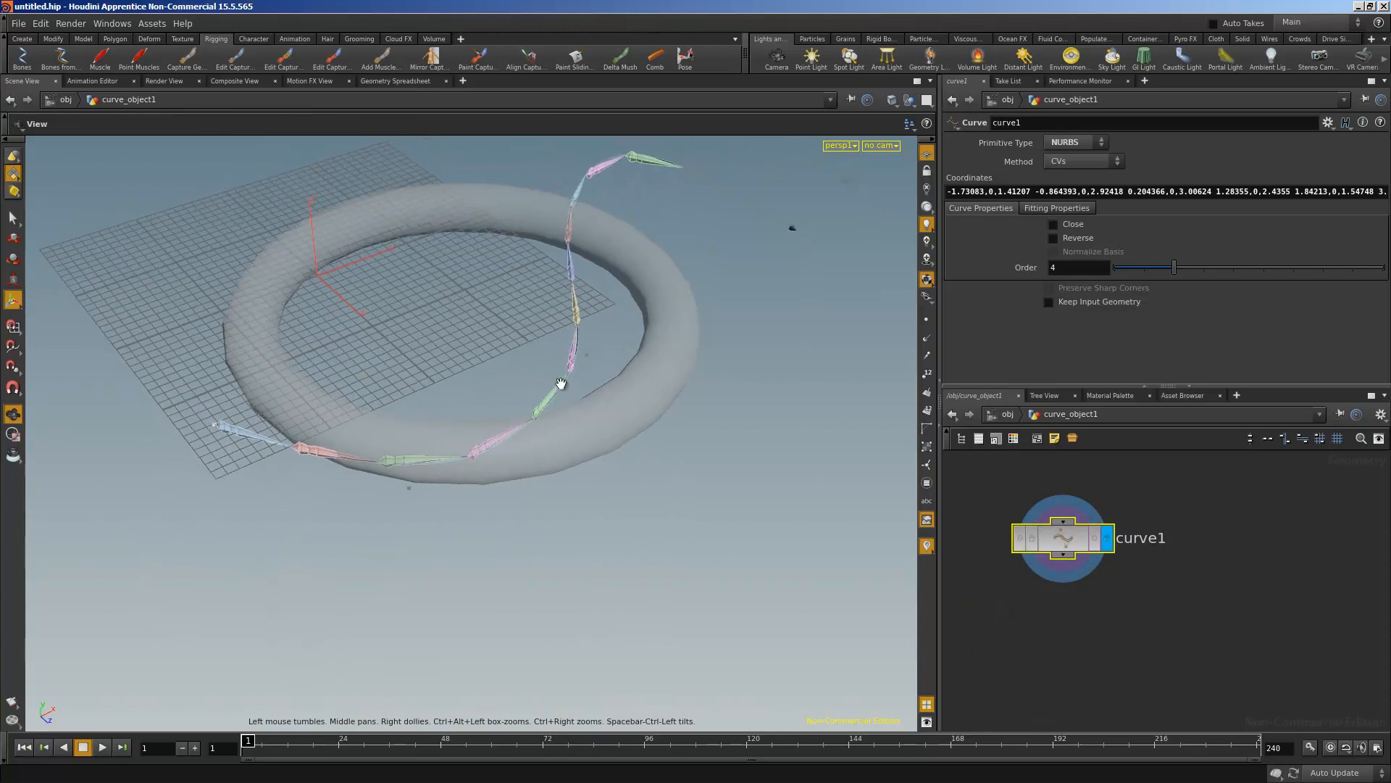
{"action": "middle_click_drag", "start_coordinate": [562, 384], "coordinate": [543, 408], "text": "alt"}
{"action": "middle_click_drag", "start_coordinate": [1112, 618], "coordinate": [1164, 584]}
{"action": "left_click", "coordinate": [1163, 584]}
{"action": "key", "text": "Tab"}
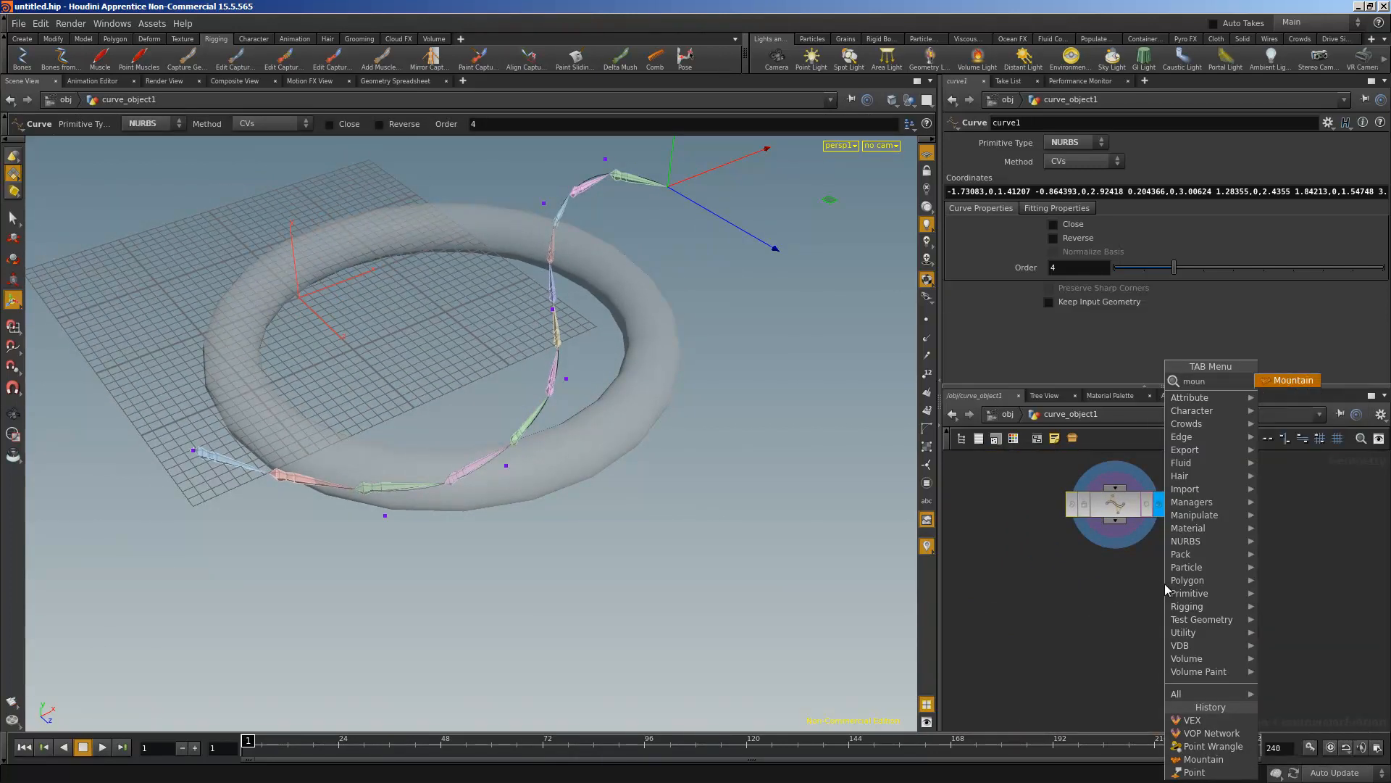
{"action": "key", "text": "Escape"}
{"action": "left_click", "coordinate": [1102, 584]}
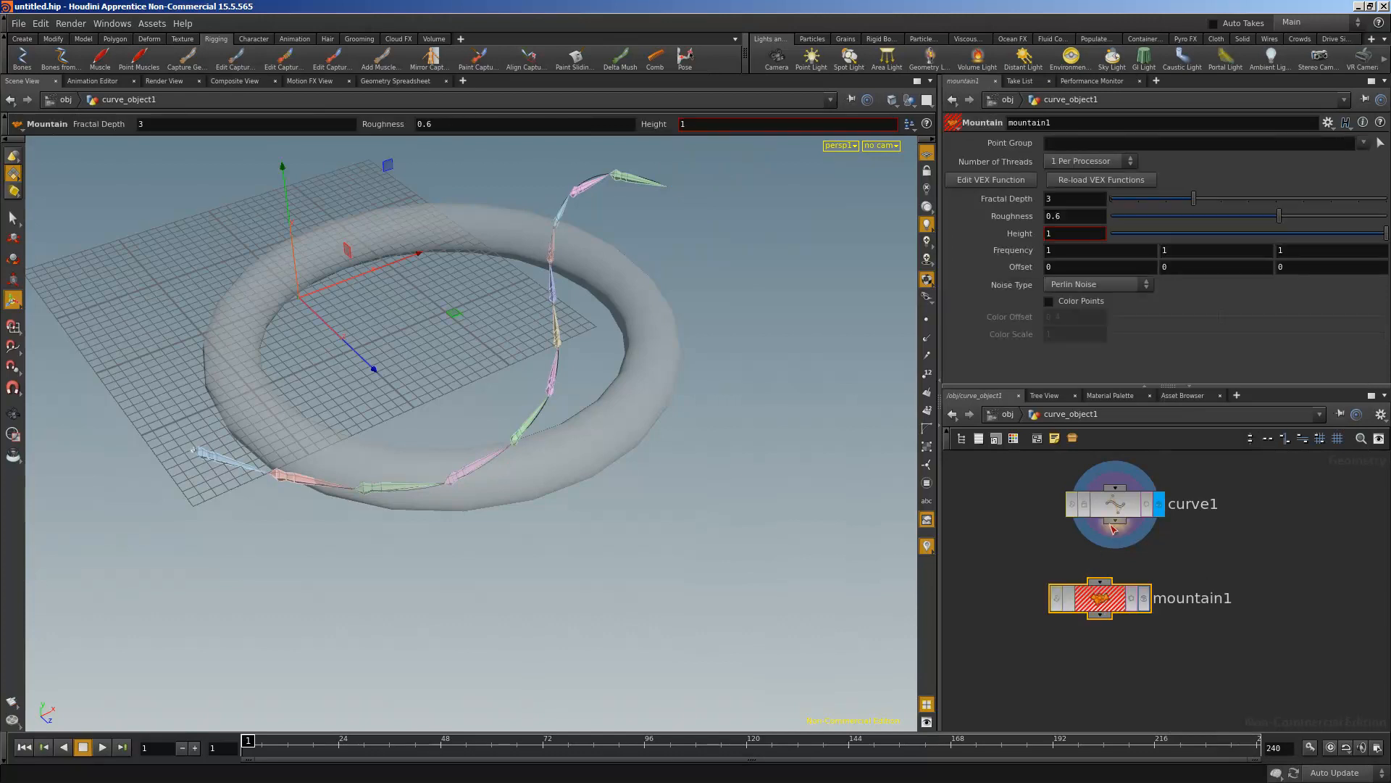
{"action": "left_click", "coordinate": [1146, 605]}
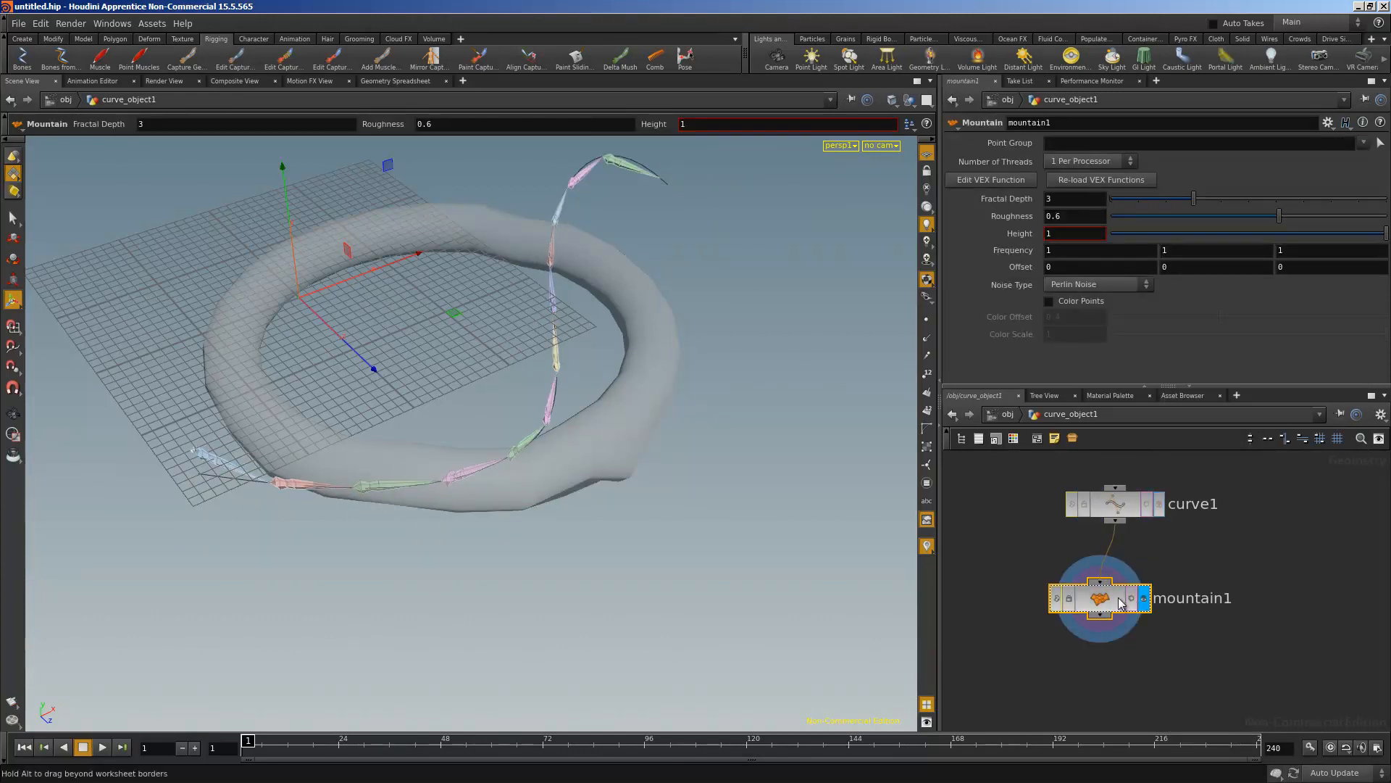
Set the Mountain's first Offset value to 2.8, and return to the object level to inspect the deformed torus
{"action": "middle_click_drag", "start_coordinate": [1074, 262], "coordinate": [1256, 271]}
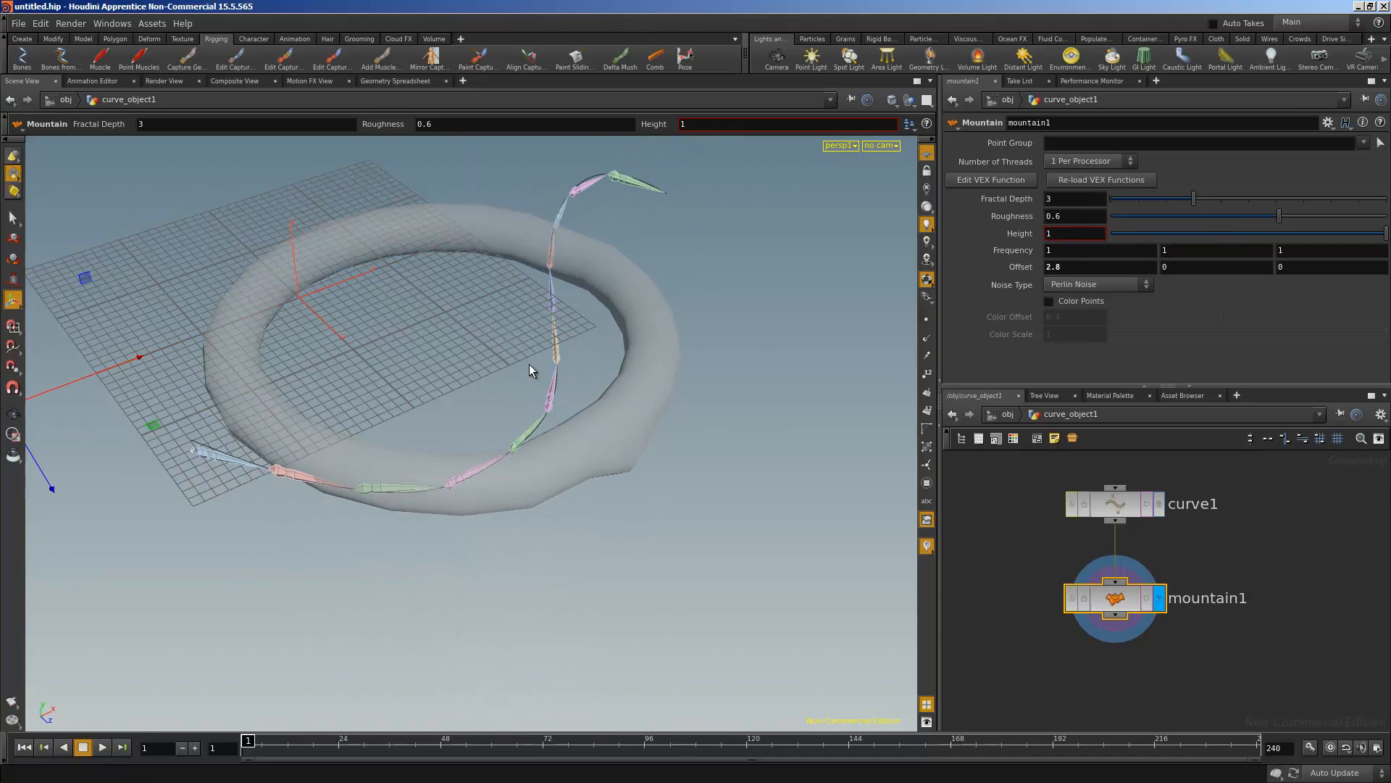
{"action": "mouse_move", "coordinate": [529, 364]}
{"action": "left_mouse_down", "text": "alt"}
{"action": "mouse_move", "coordinate": [624, 329]}
{"action": "mouse_move", "coordinate": [541, 376]}
{"action": "left_mouse_up", "text": "alt"}
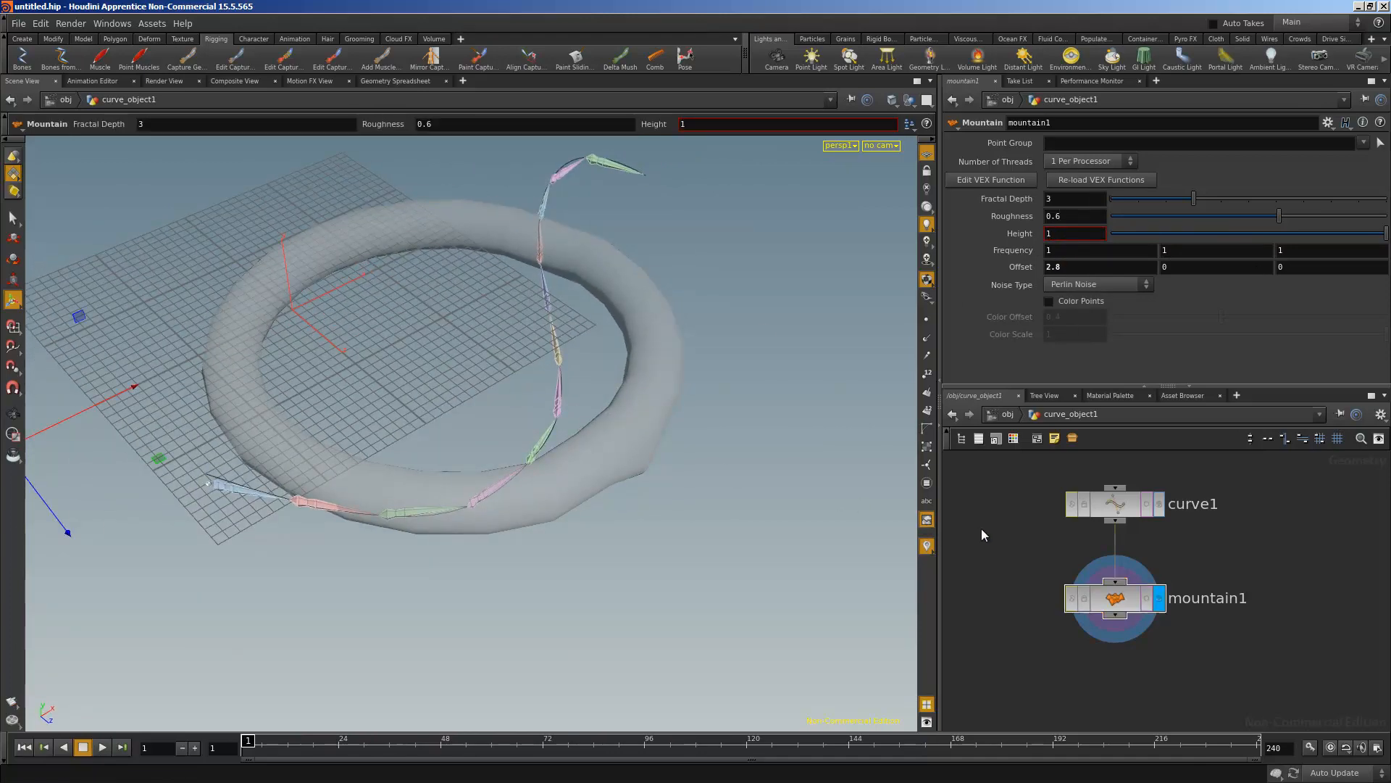
{"action": "left_click", "coordinate": [1008, 415]}
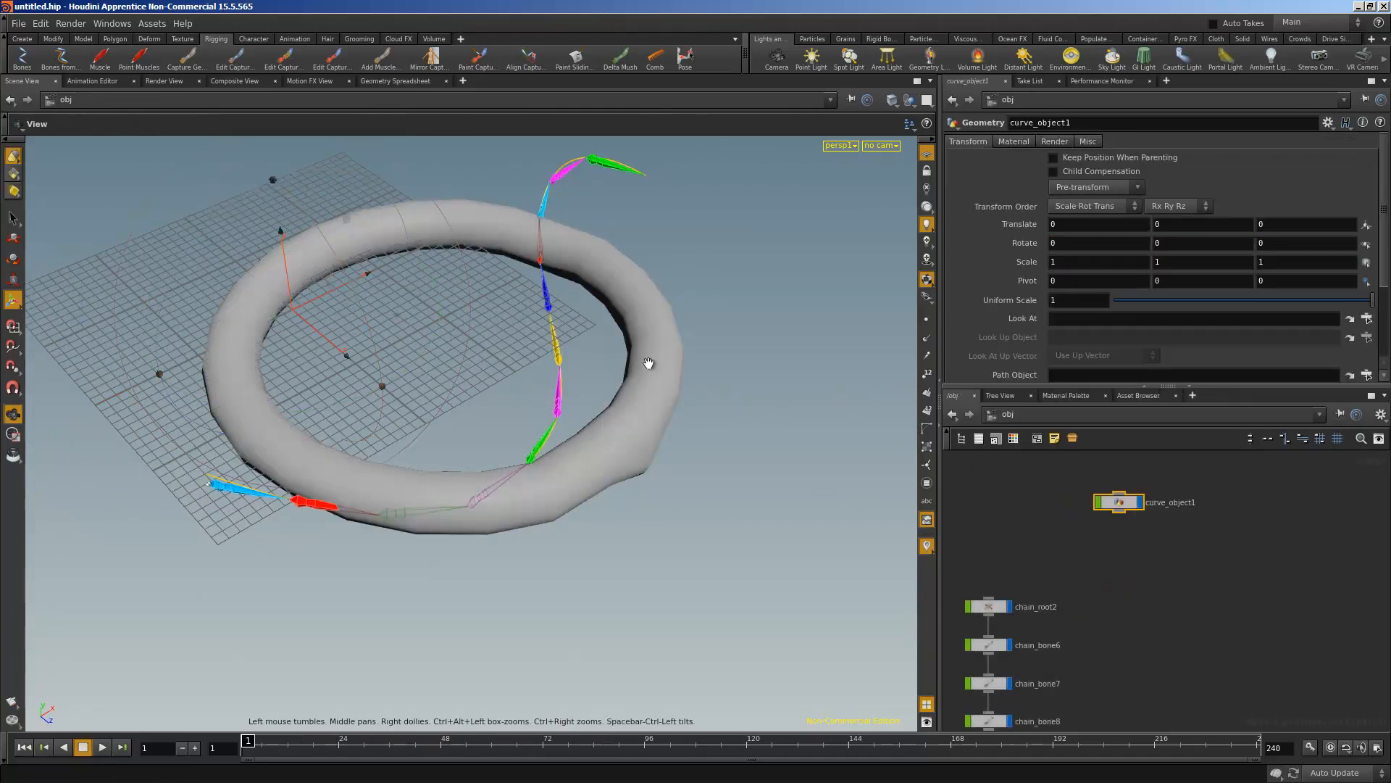
{"action": "left_click_drag", "start_coordinate": [650, 364], "coordinate": [524, 464], "text": "alt"}
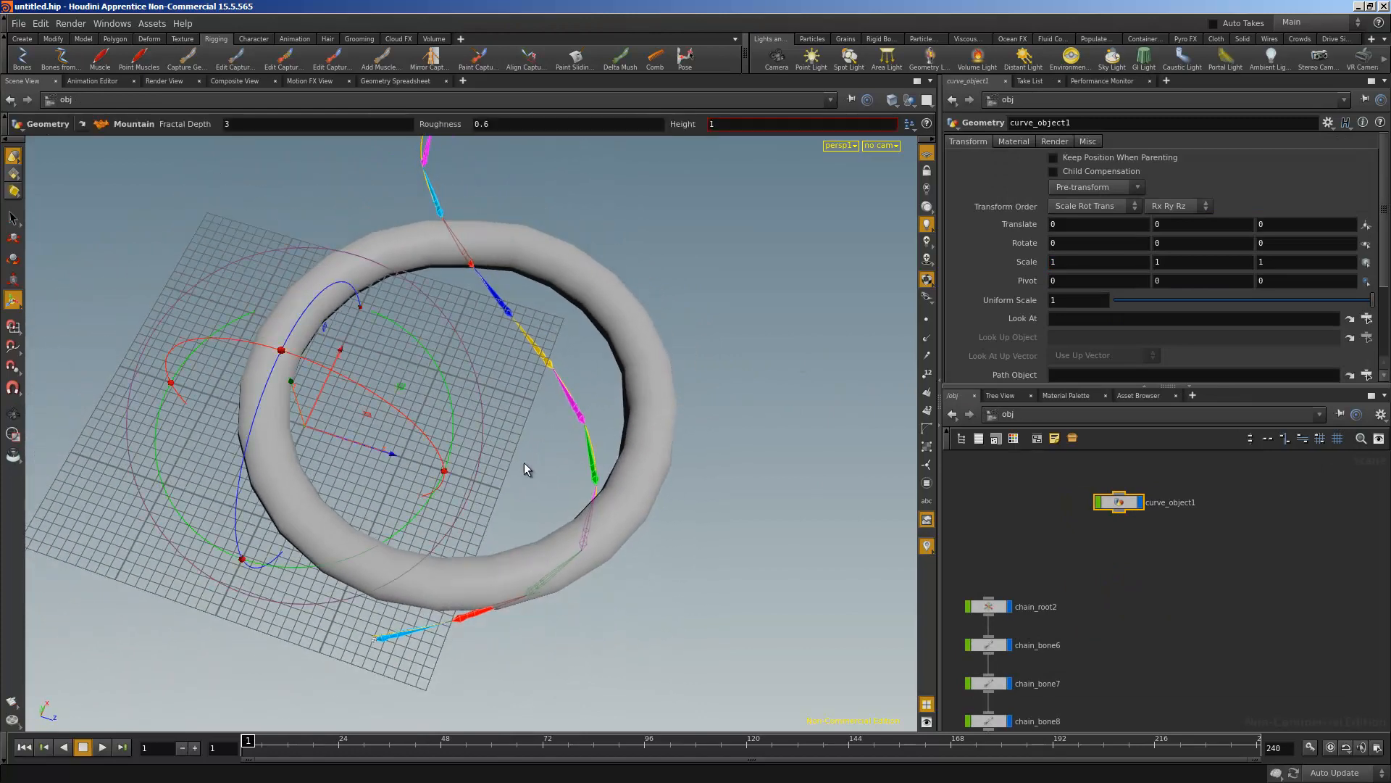
{"action": "left_click_drag", "start_coordinate": [519, 405], "coordinate": [507, 357], "text": "alt"}
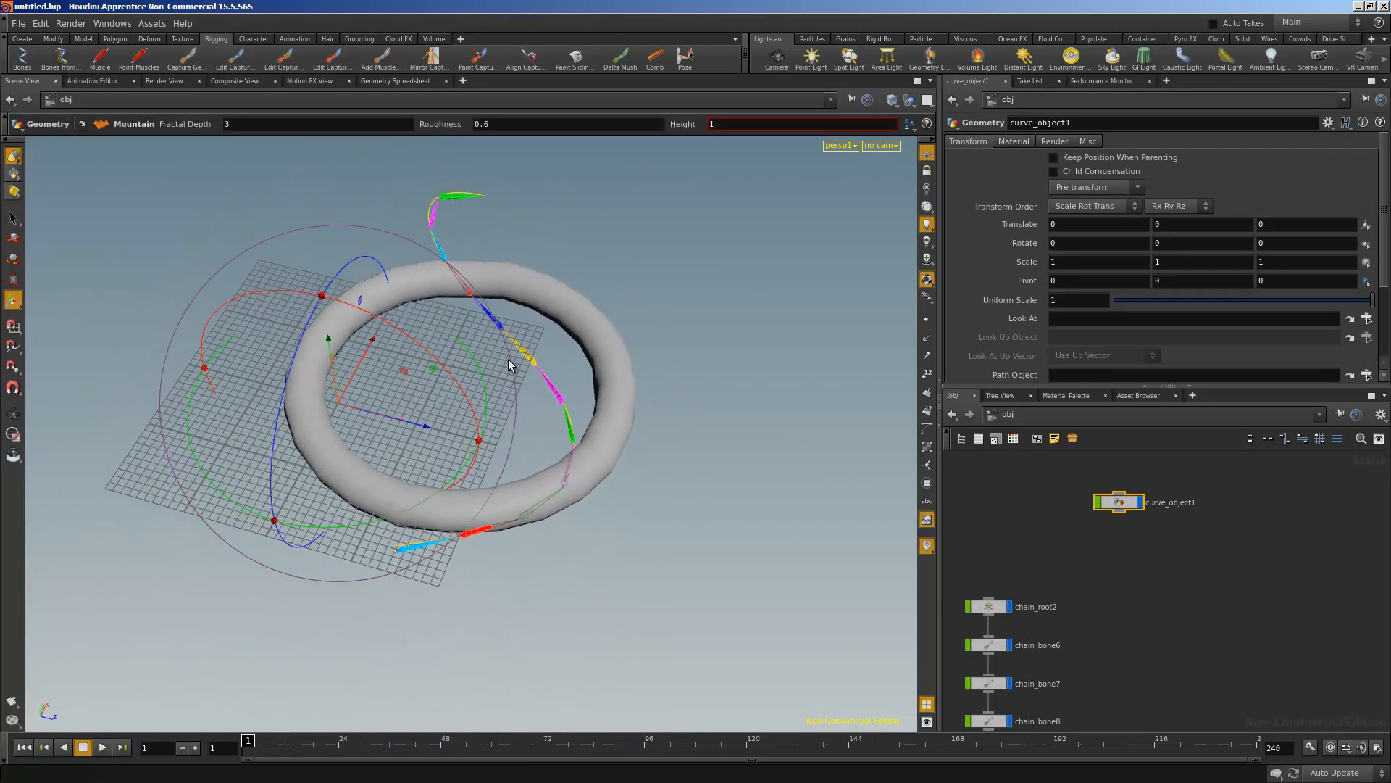
Try deleting the bone chain from chain_root2 to chain_bone17, and undo the deletion
{"action": "scroll", "coordinate": [1022, 522], "scroll_direction": "down", "scroll_amount": 3}
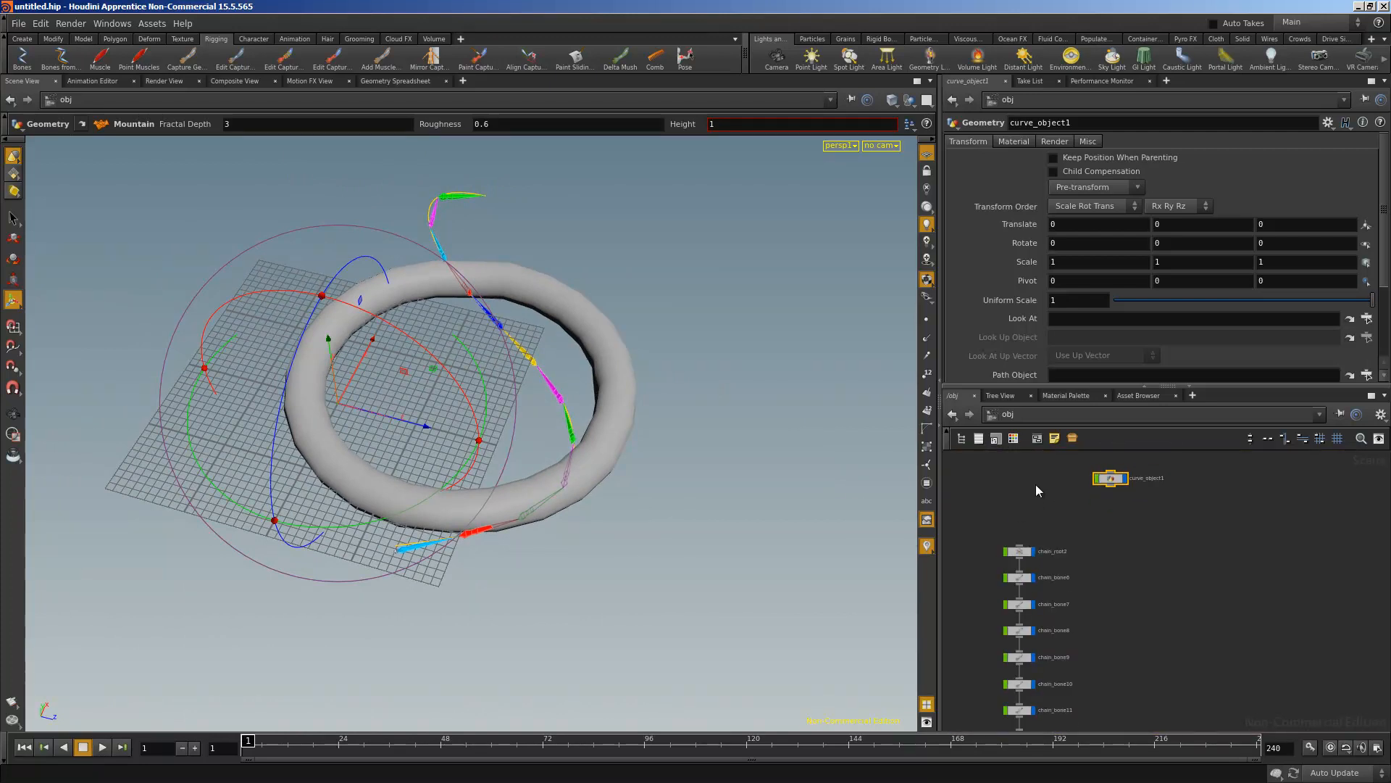
{"action": "scroll", "coordinate": [1277, 537], "scroll_direction": "down", "scroll_amount": 3}
{"action": "middle_click_drag", "start_coordinate": [1121, 553], "coordinate": [1127, 489]}
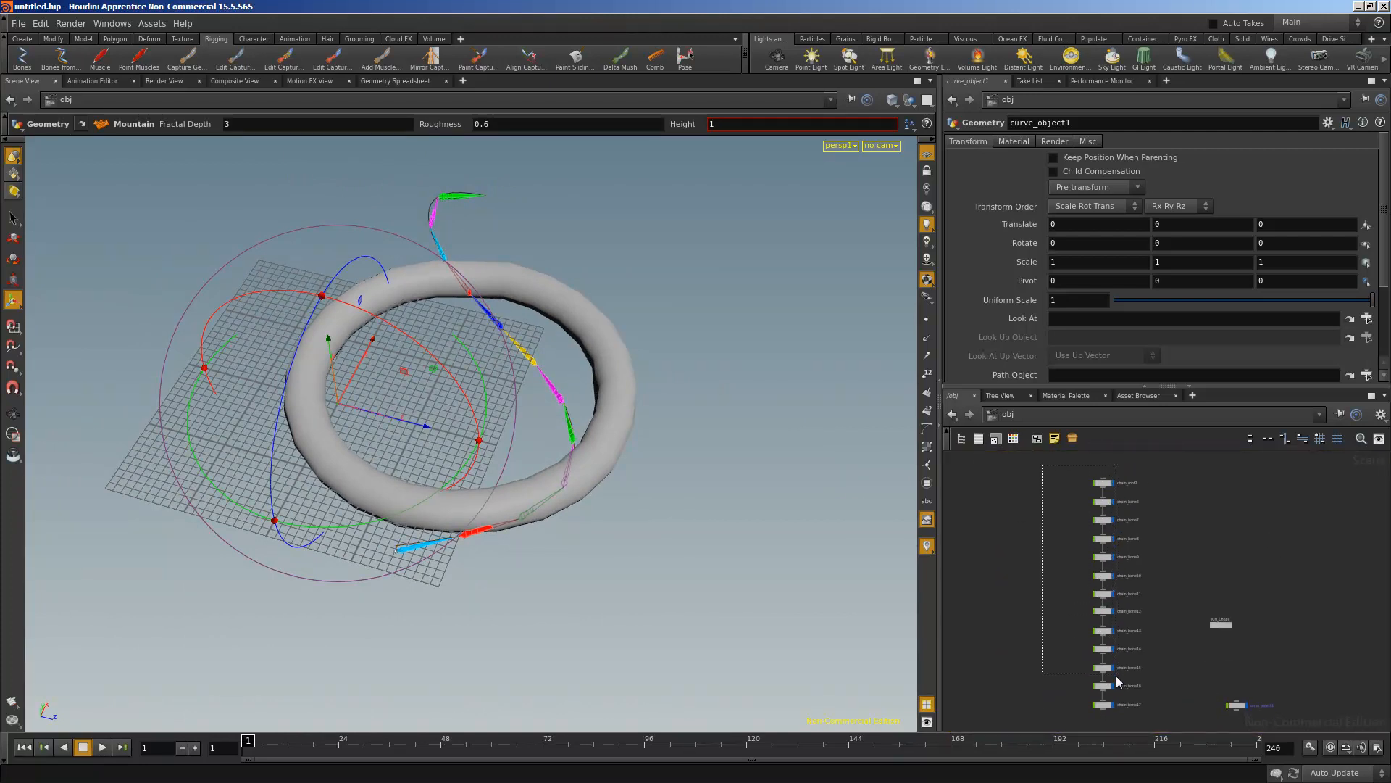
{"action": "left_click_drag", "start_coordinate": [1116, 675], "coordinate": [1122, 712]}
{"action": "key", "text": "Delete"}
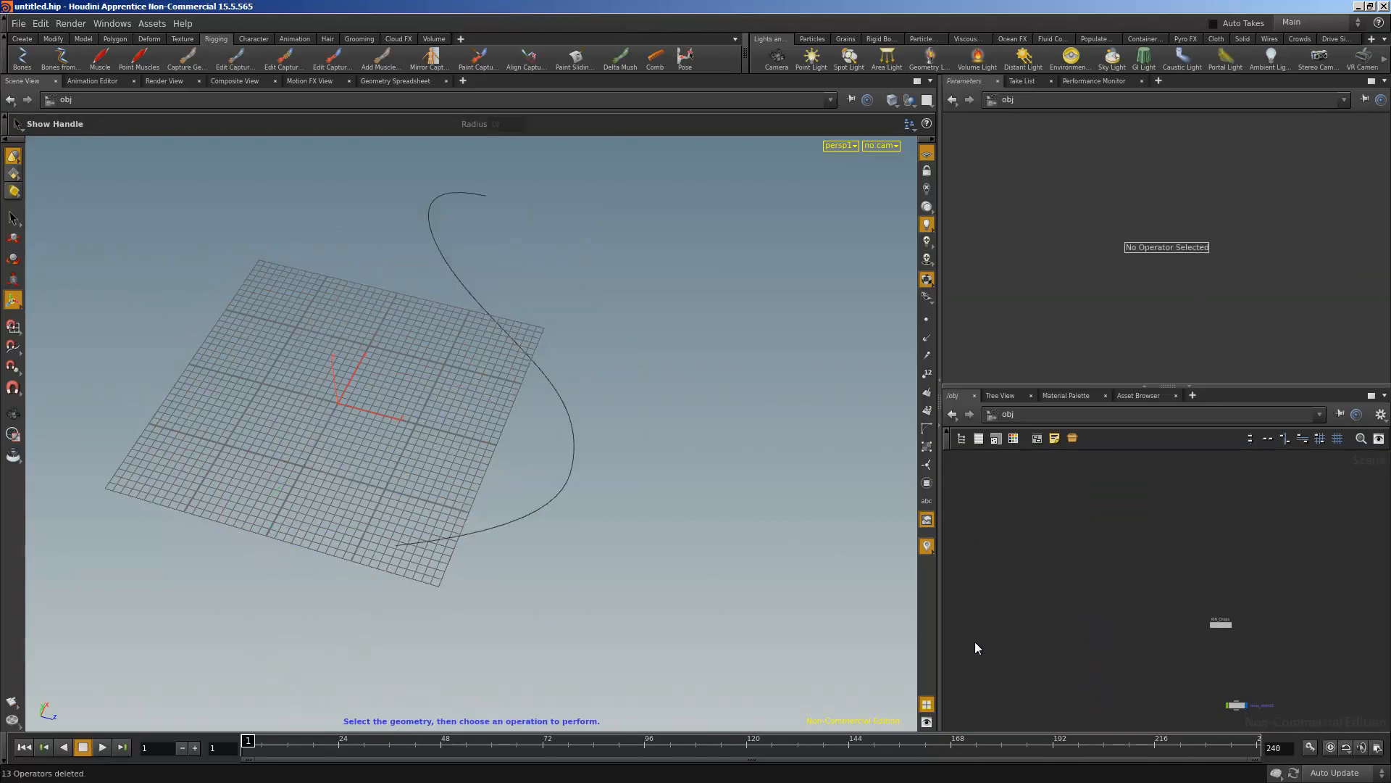
{"action": "key", "text": "h"}
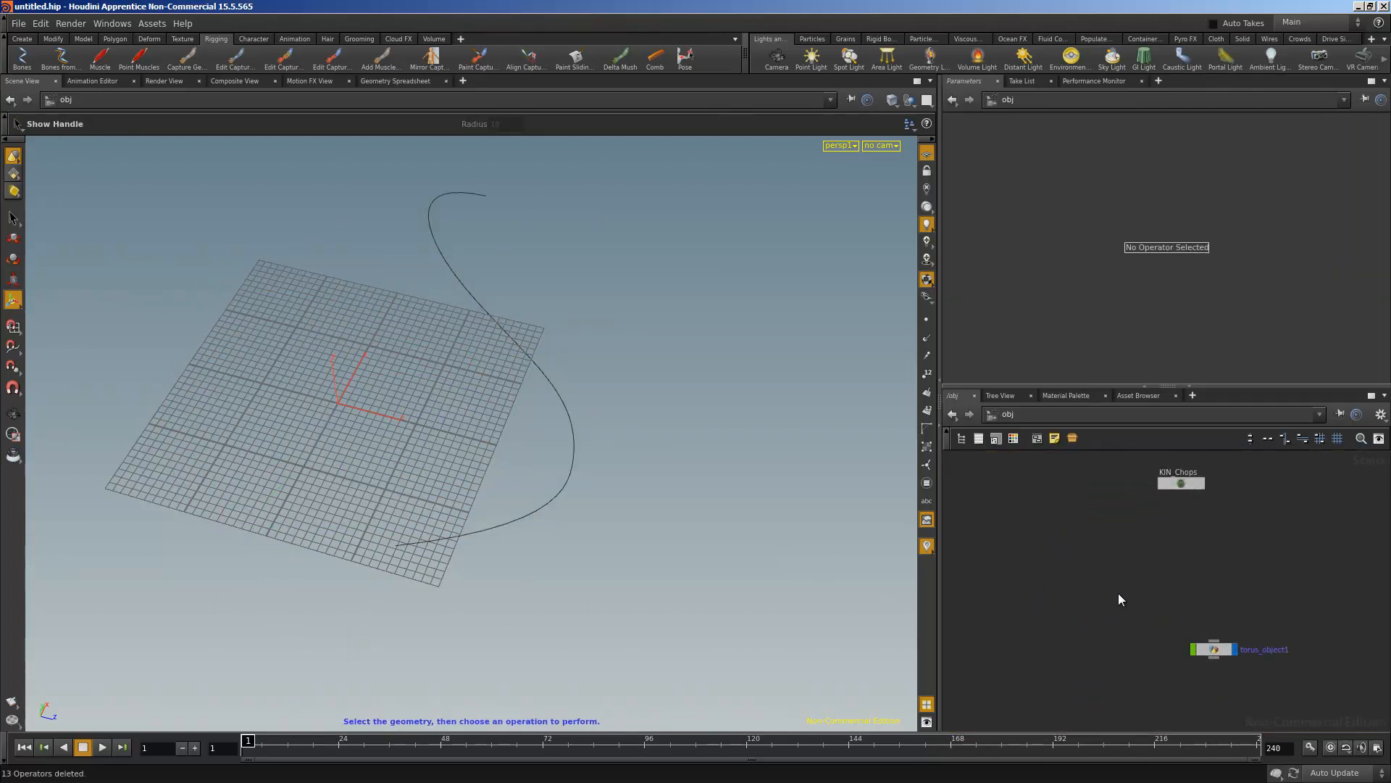
{"action": "key", "text": "ctrl+z"}
Open torus_object1 and spread apart its torus1, torus_object1_capture1, captureoverride1 and torus_object1_deform nodes
{"action": "double_click", "coordinate": [1214, 649]}
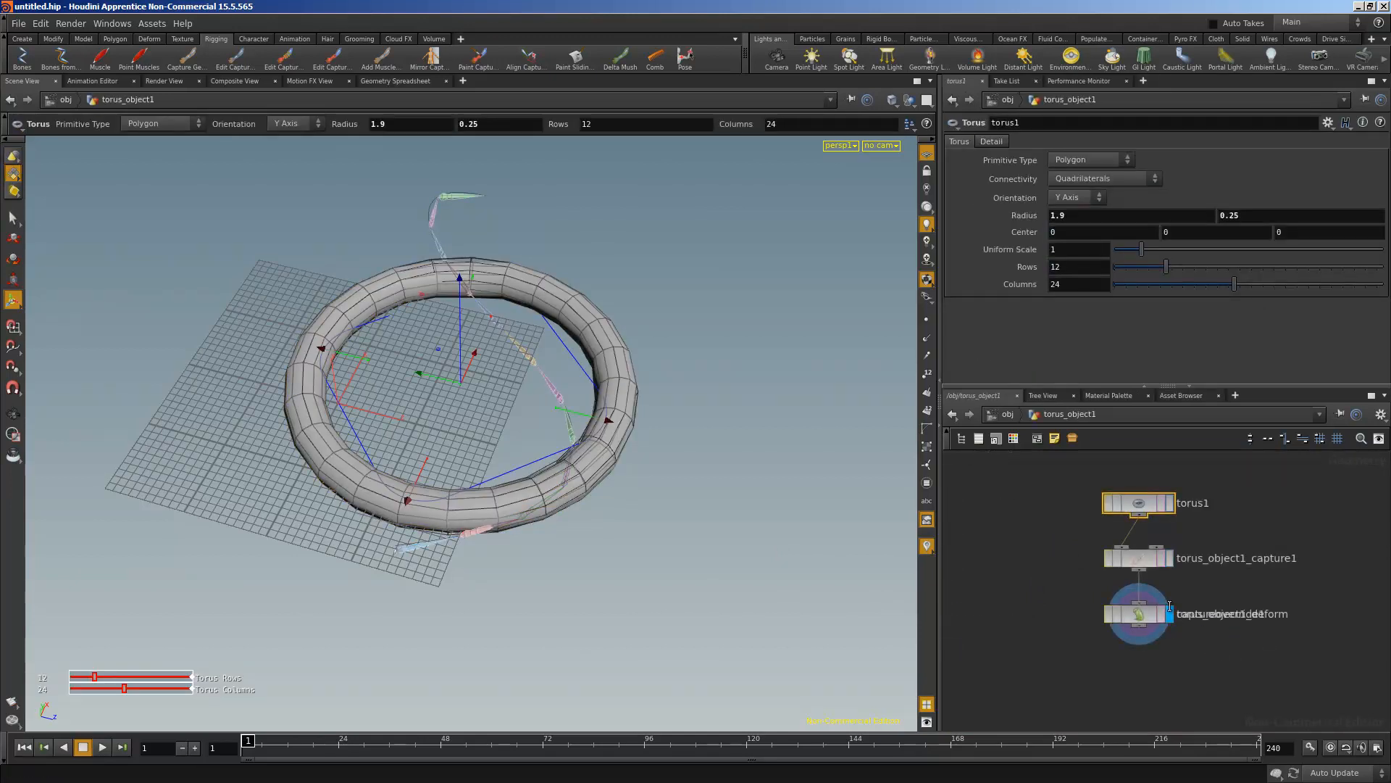
{"action": "left_click", "coordinate": [1091, 564]}
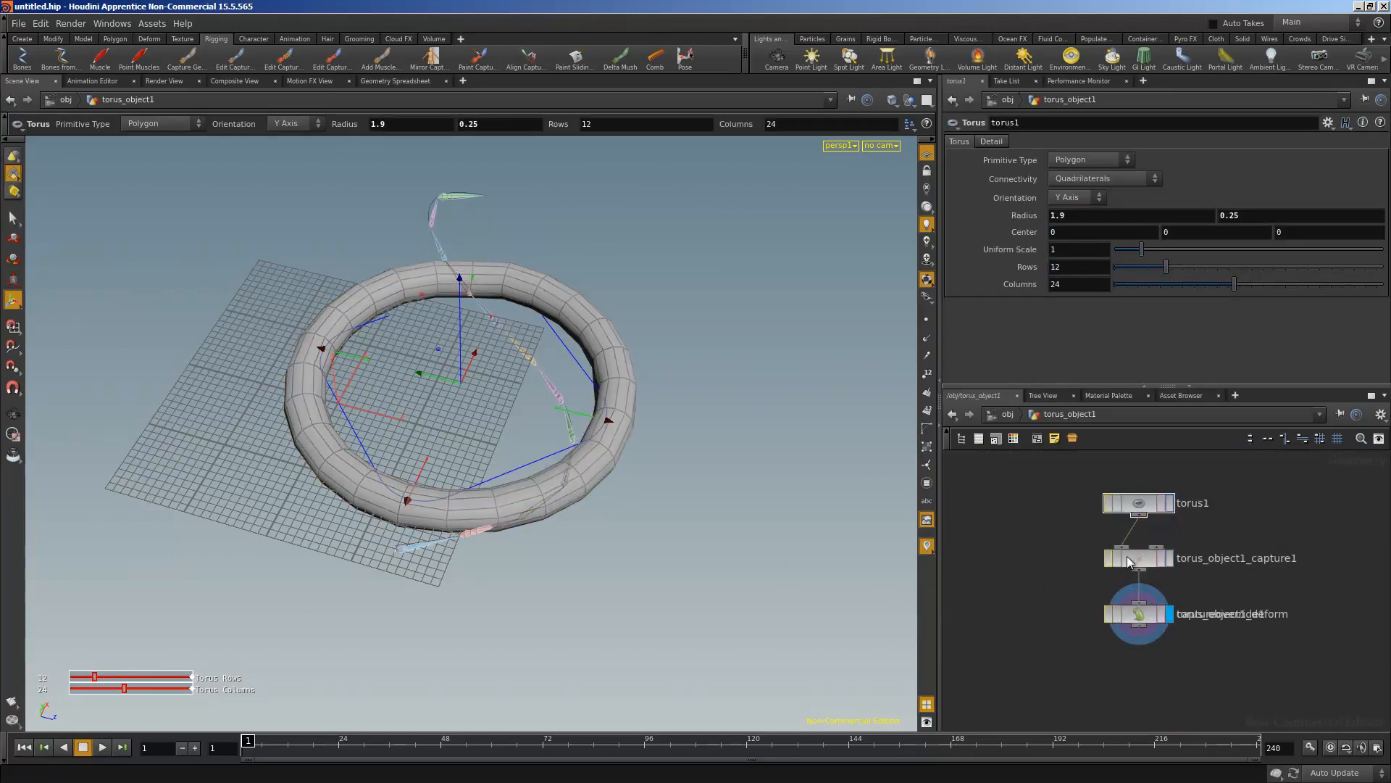
{"action": "left_click_drag", "start_coordinate": [1128, 562], "coordinate": [1030, 569]}
{"action": "left_click_drag", "start_coordinate": [1136, 503], "coordinate": [1056, 485]}
{"action": "left_click_drag", "start_coordinate": [1138, 595], "coordinate": [1113, 702]}
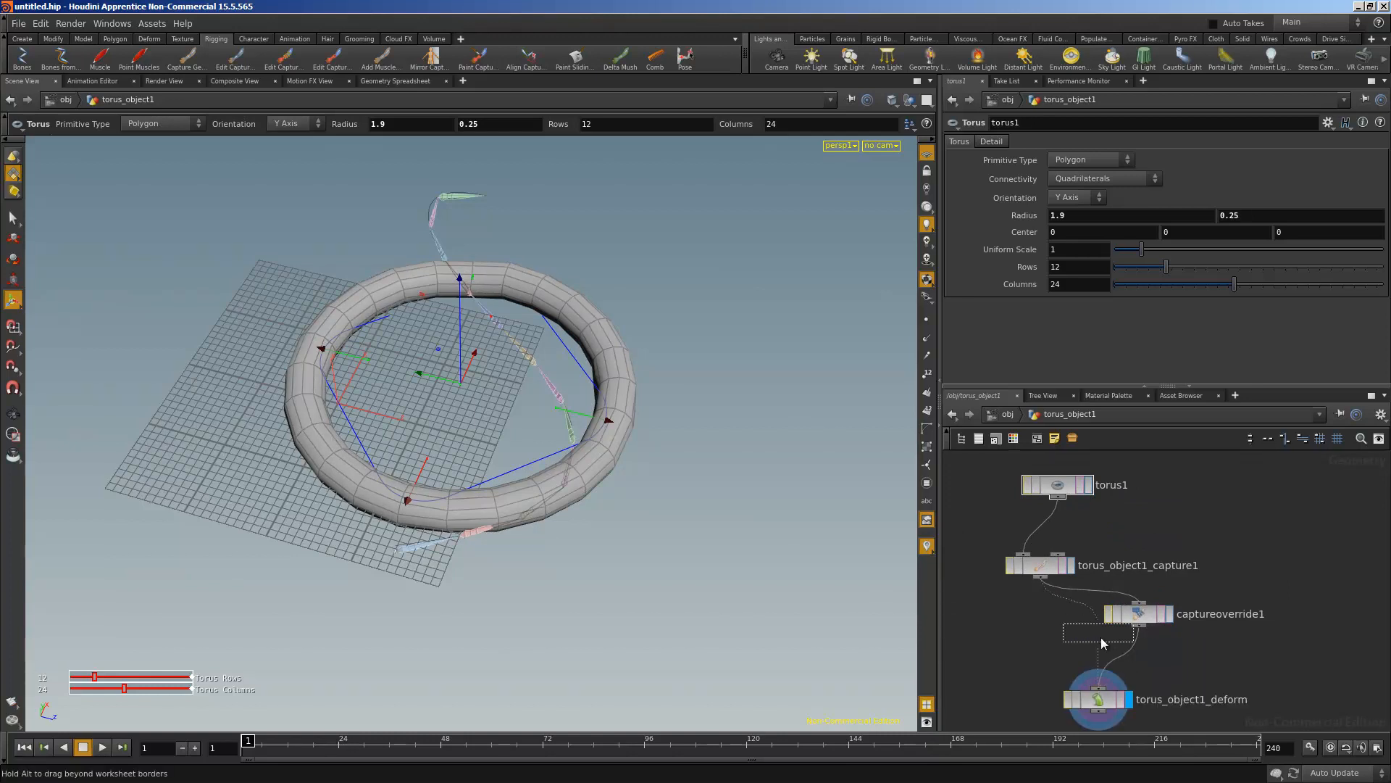
{"action": "left_click_drag", "start_coordinate": [1139, 614], "coordinate": [1098, 632]}
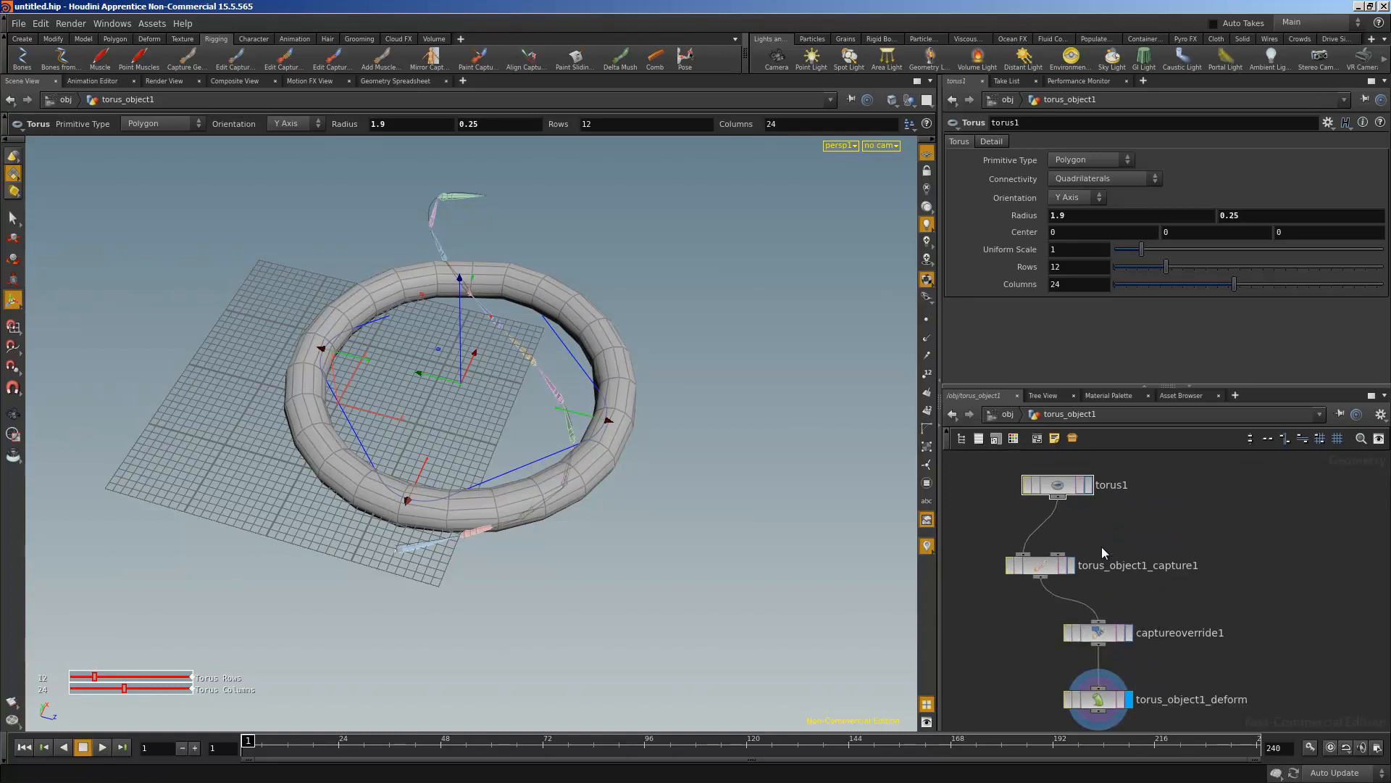
{"action": "mouse_move", "coordinate": [1108, 539]}
{"action": "middle_mouse_down"}
{"action": "mouse_move", "coordinate": [1180, 494]}
{"action": "mouse_move", "coordinate": [1131, 527]}
{"action": "middle_mouse_up"}
{"action": "scroll", "coordinate": [1172, 502], "scroll_direction": "down", "scroll_amount": 1}
{"action": "scroll", "coordinate": [1172, 502], "scroll_direction": "up", "scroll_amount": 1}
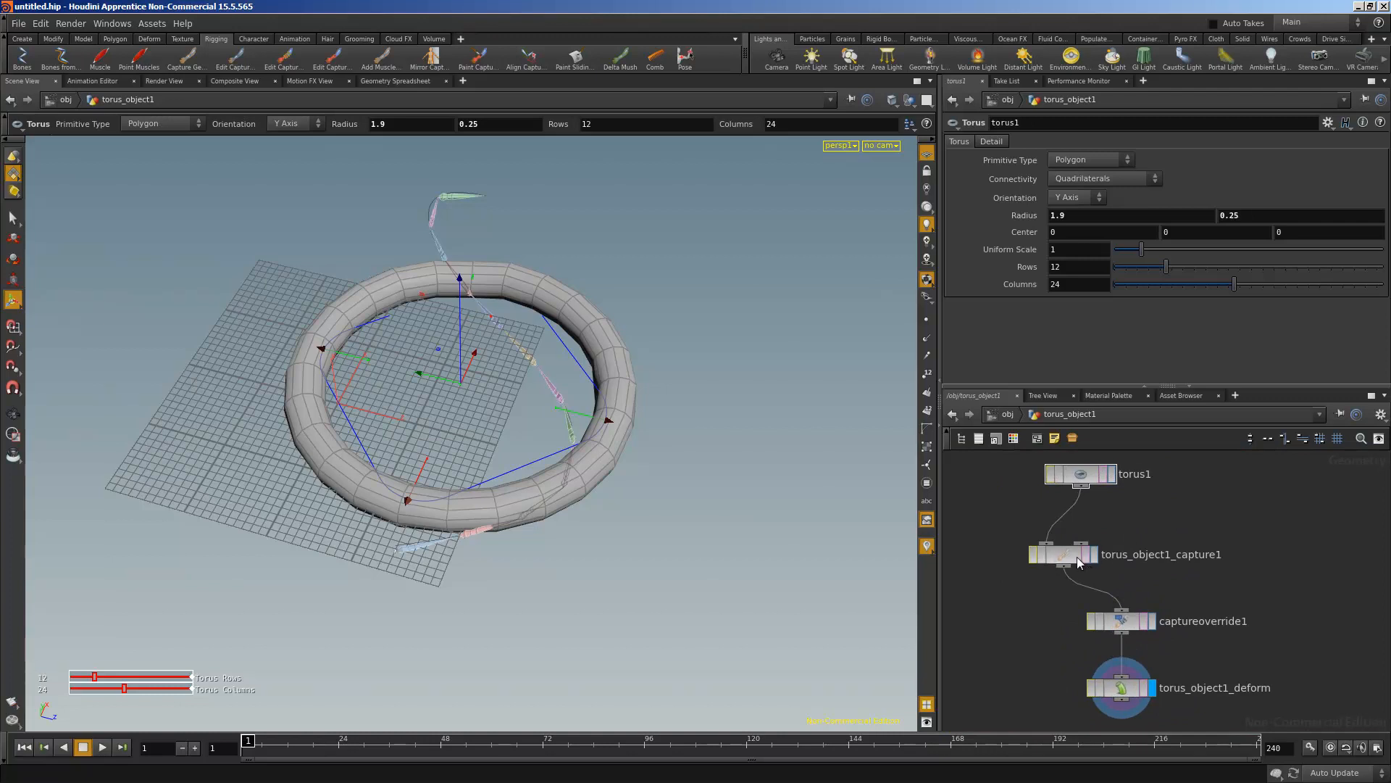
Delete the capture, capture override and deform nodes inside torus_object1, keeping only the torus1 node
{"action": "left_click", "coordinate": [1077, 560]}
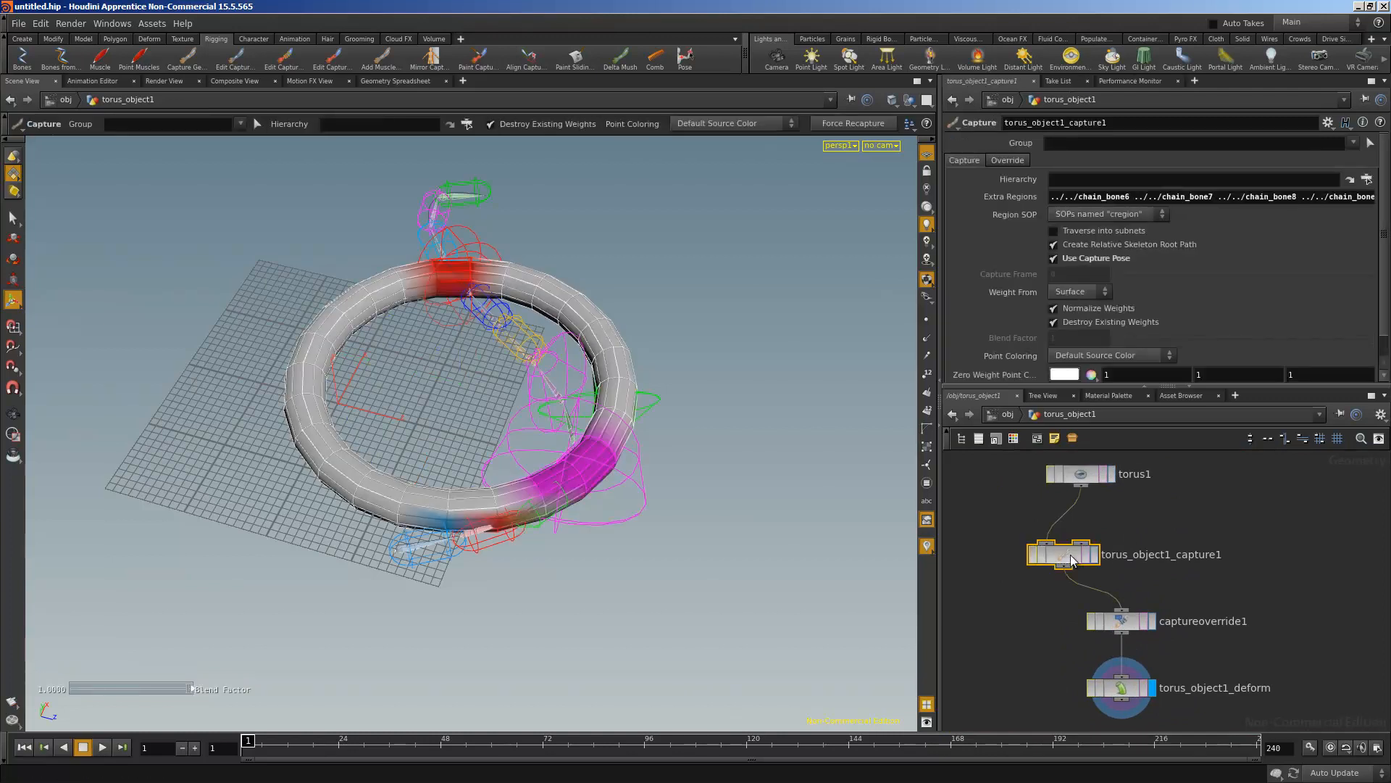
{"action": "scroll", "coordinate": [993, 551], "scroll_direction": "down", "scroll_amount": 2}
{"action": "left_click_drag", "start_coordinate": [984, 546], "coordinate": [1125, 675]}
{"action": "key", "text": "Delete"}
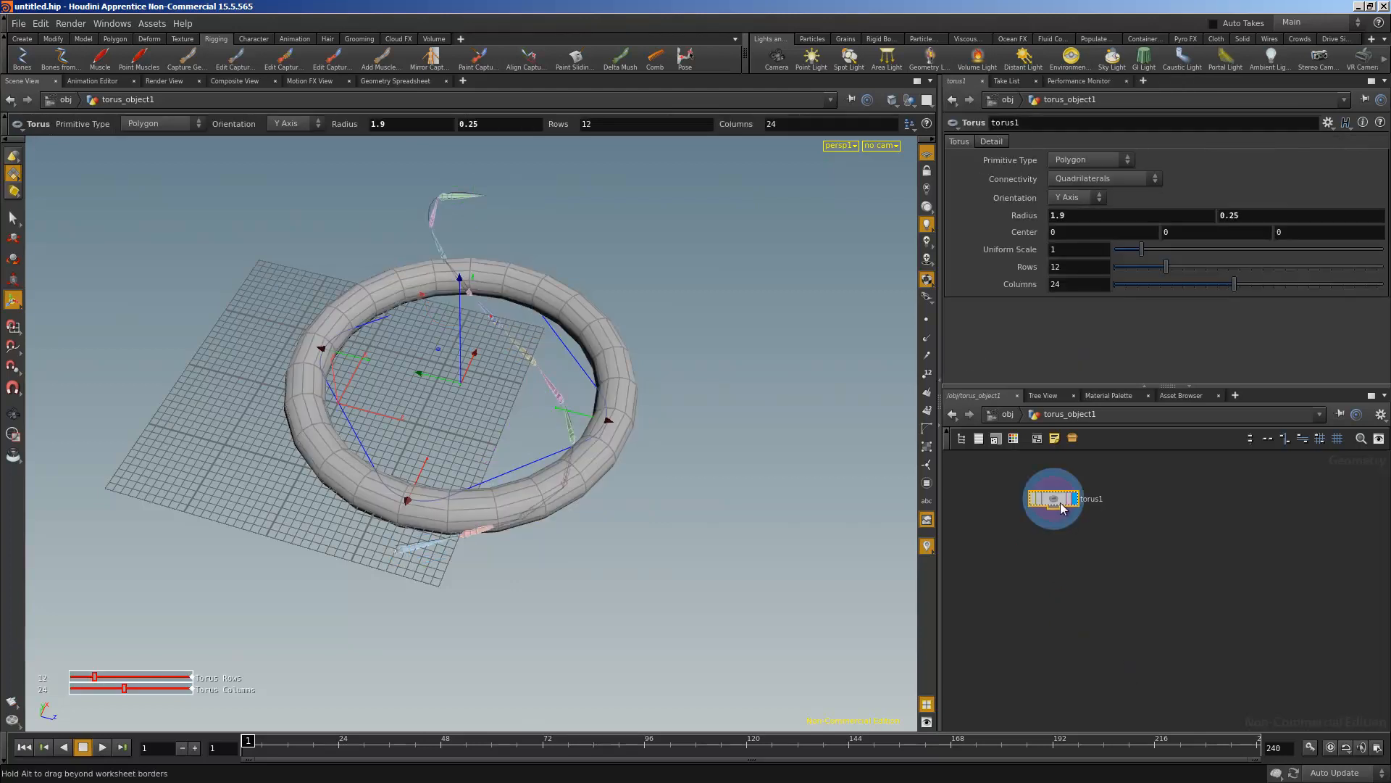
Return to the object level and delete the whole bone chain from chain_root2 to chain_bone17
{"action": "left_click", "coordinate": [1008, 414]}
{"action": "middle_click_drag", "start_coordinate": [1101, 506], "coordinate": [1266, 545]}
{"action": "scroll", "coordinate": [1267, 545], "scroll_direction": "down", "scroll_amount": 5}
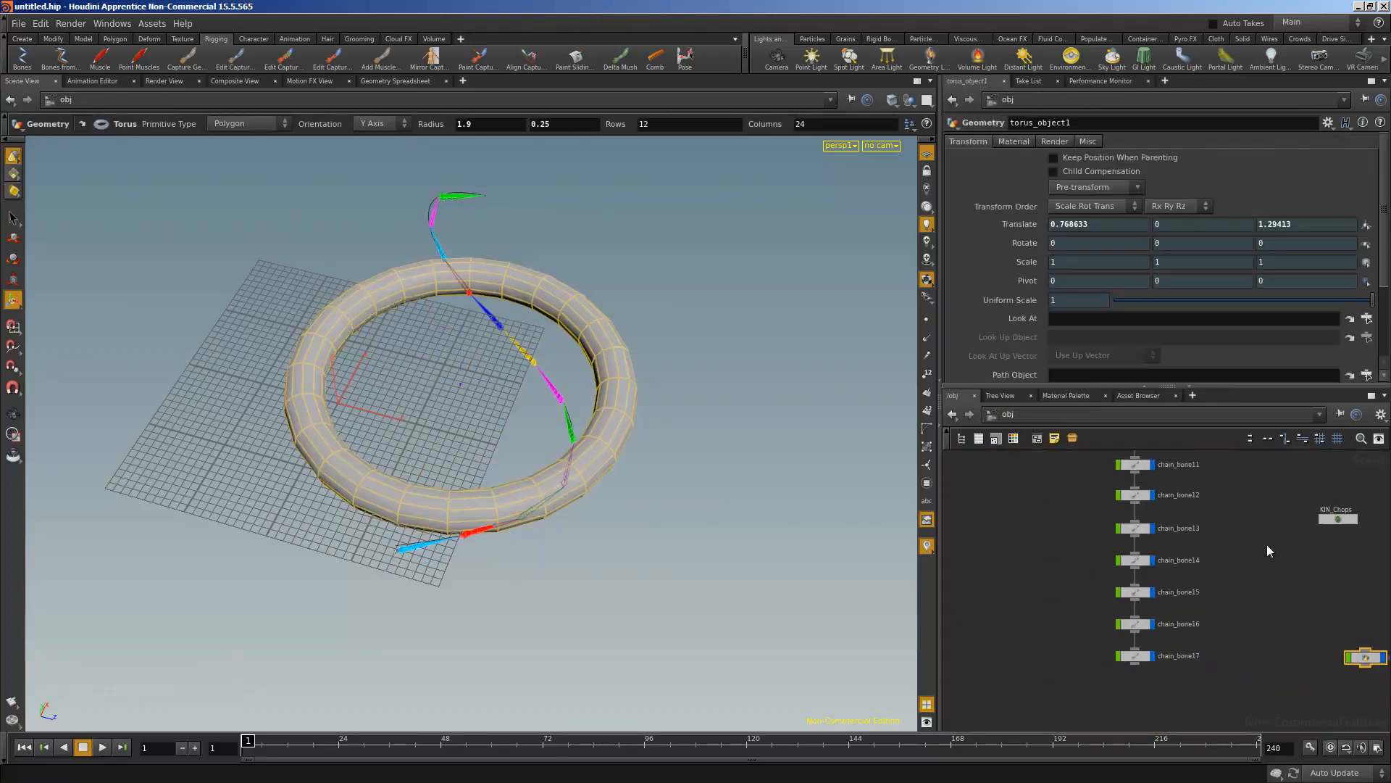
{"action": "middle_click_drag", "start_coordinate": [1181, 535], "coordinate": [1096, 619]}
{"action": "left_click_drag", "start_coordinate": [1099, 508], "coordinate": [1105, 564]}
{"action": "left_click_drag", "start_coordinate": [1138, 684], "coordinate": [1142, 684]}
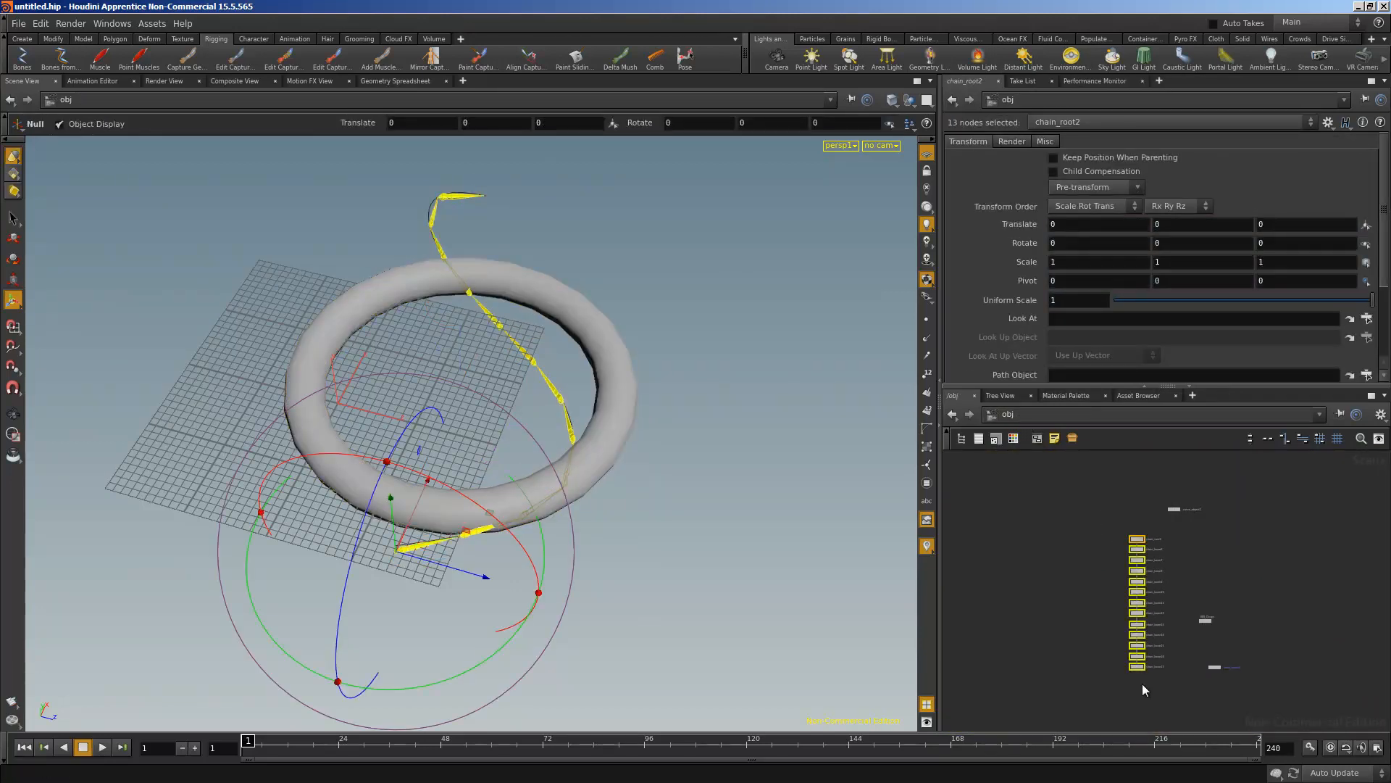
{"action": "key", "text": "Delete"}
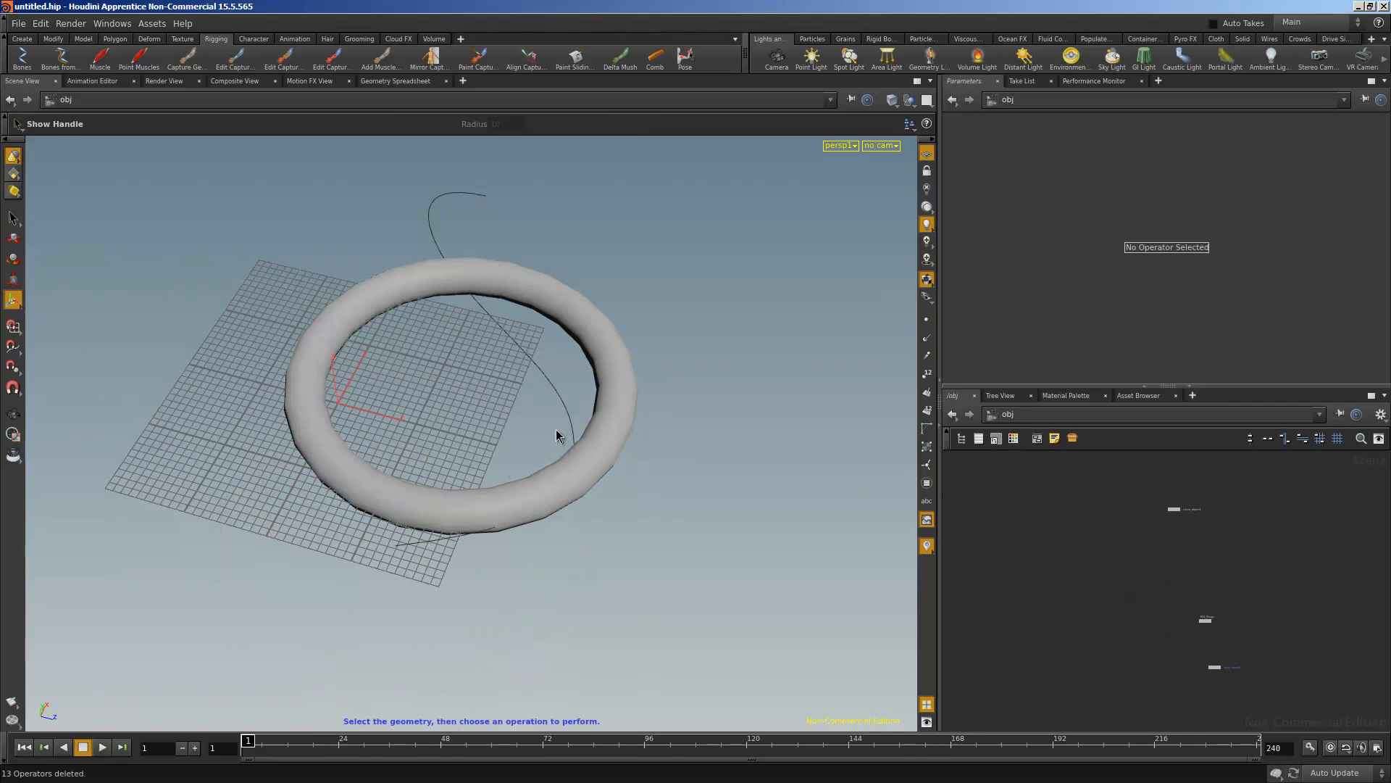
Delete the KIN_Chops node from the object network
{"action": "key", "text": "Escape"}
{"action": "left_click_drag", "start_coordinate": [559, 434], "coordinate": [608, 408]}
{"action": "left_click", "coordinate": [608, 408]}
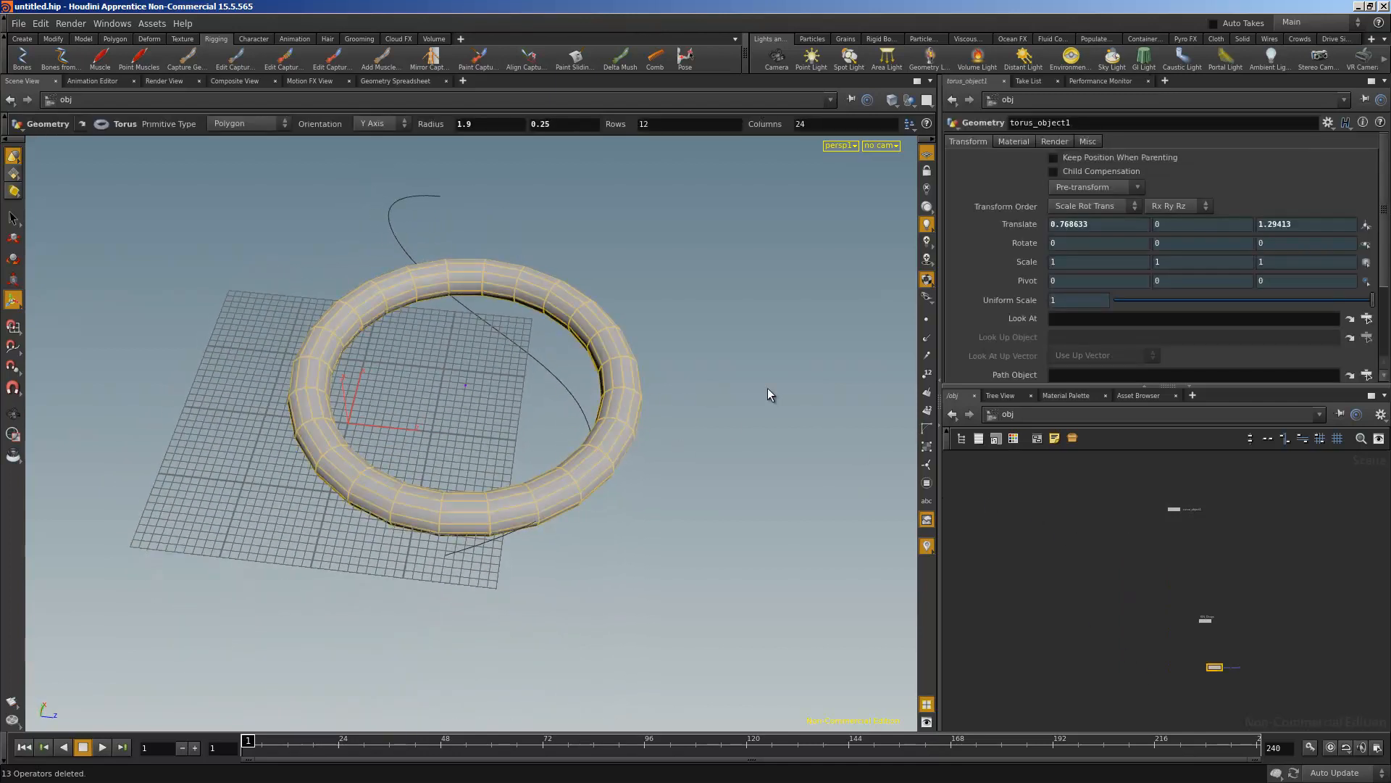
{"action": "left_click", "coordinate": [1148, 592]}
{"action": "middle_click_drag", "start_coordinate": [1172, 633], "coordinate": [1120, 580]}
{"action": "scroll", "coordinate": [1119, 580], "scroll_direction": "up", "scroll_amount": 7}
{"action": "key", "text": "Delete"}
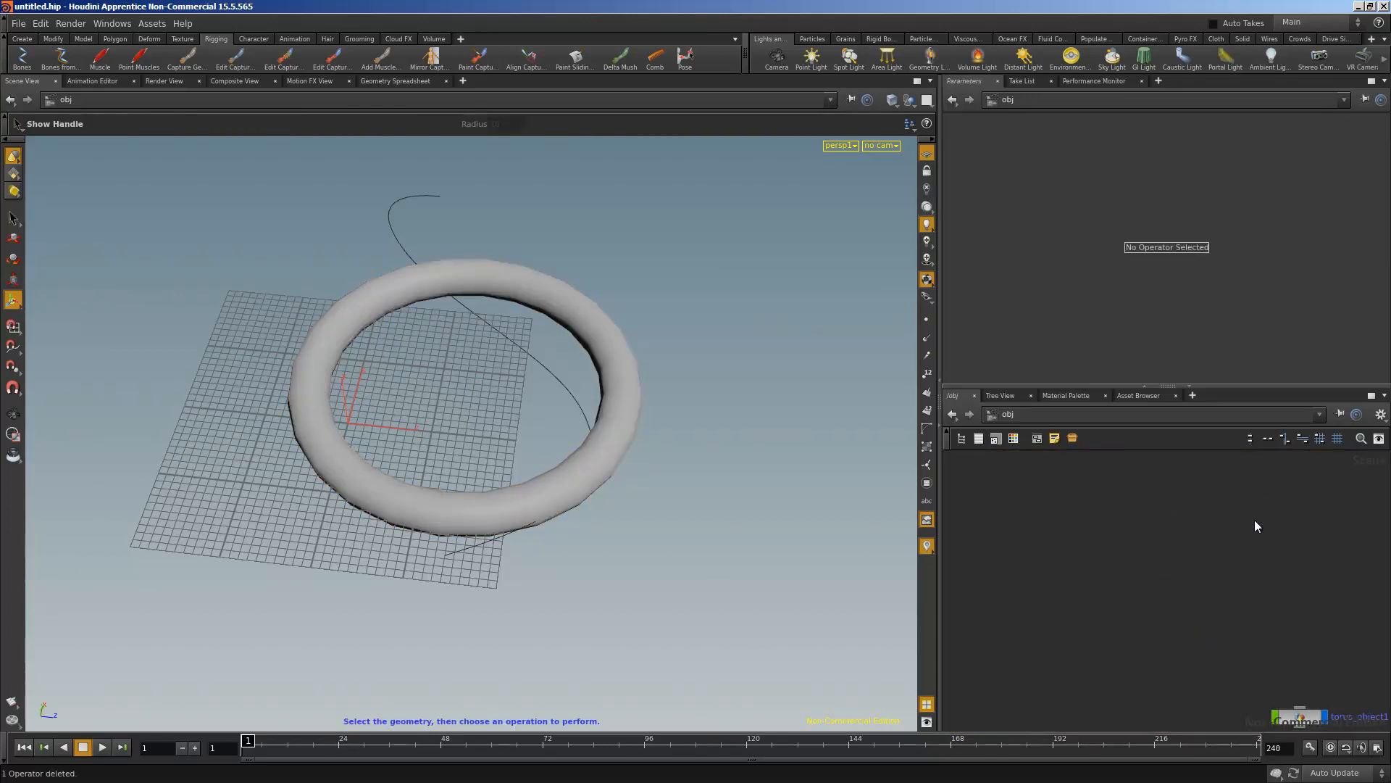
Move torus_object1 closer to curve_object1 in the network and delete curve_object1
{"action": "scroll", "coordinate": [1232, 602], "scroll_direction": "down", "scroll_amount": 3}
{"action": "mouse_move", "coordinate": [1177, 540]}
{"action": "left_mouse_down"}
{"action": "mouse_move", "coordinate": [1270, 637]}
{"action": "mouse_move", "coordinate": [1297, 643]}
{"action": "left_mouse_up"}
{"action": "mouse_move", "coordinate": [1270, 652]}
{"action": "middle_mouse_down"}
{"action": "mouse_move", "coordinate": [1096, 501]}
{"action": "mouse_move", "coordinate": [1122, 542]}
{"action": "mouse_move", "coordinate": [1119, 638]}
{"action": "middle_mouse_up"}
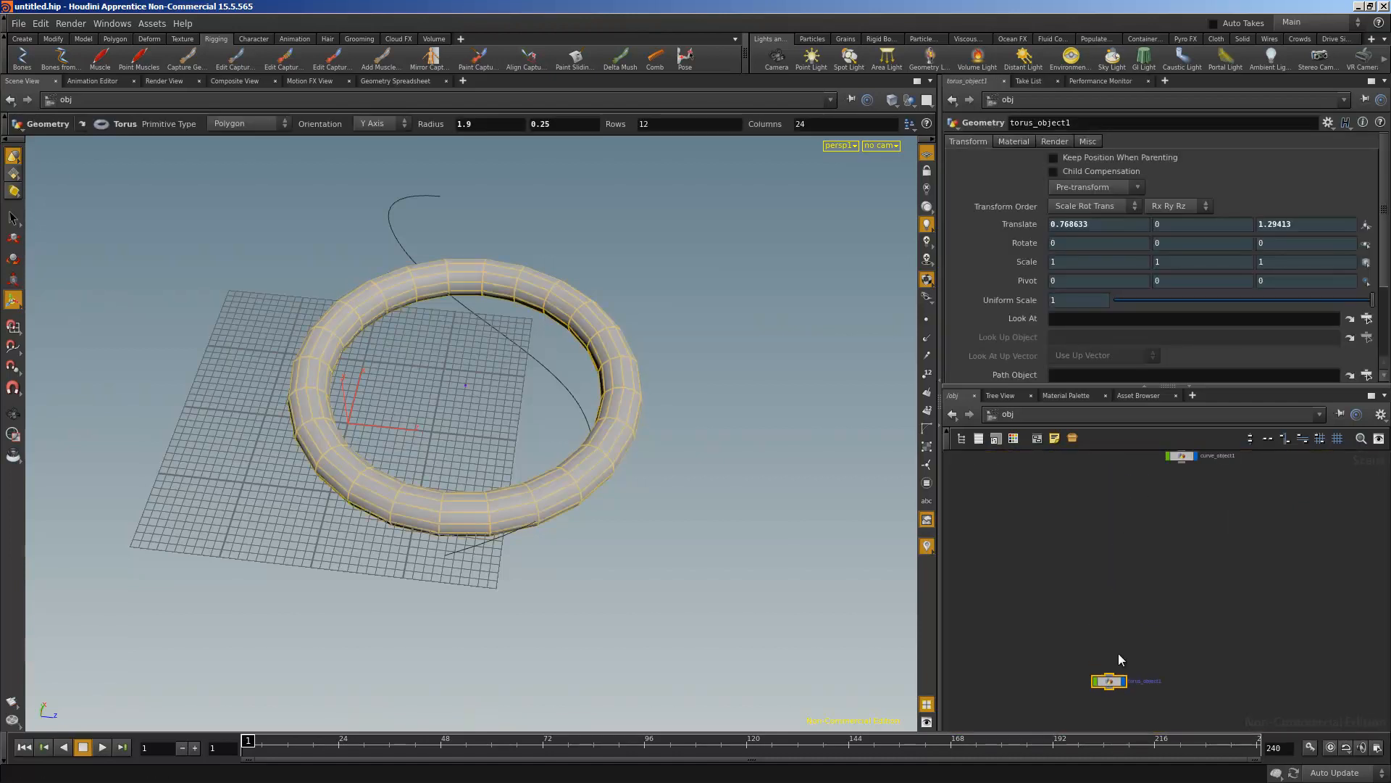
{"action": "left_click_drag", "start_coordinate": [1116, 521], "coordinate": [1117, 503]}
{"action": "middle_click_drag", "start_coordinate": [1118, 509], "coordinate": [1120, 626]}
{"action": "scroll", "coordinate": [1120, 625], "scroll_direction": "up", "scroll_amount": 3}
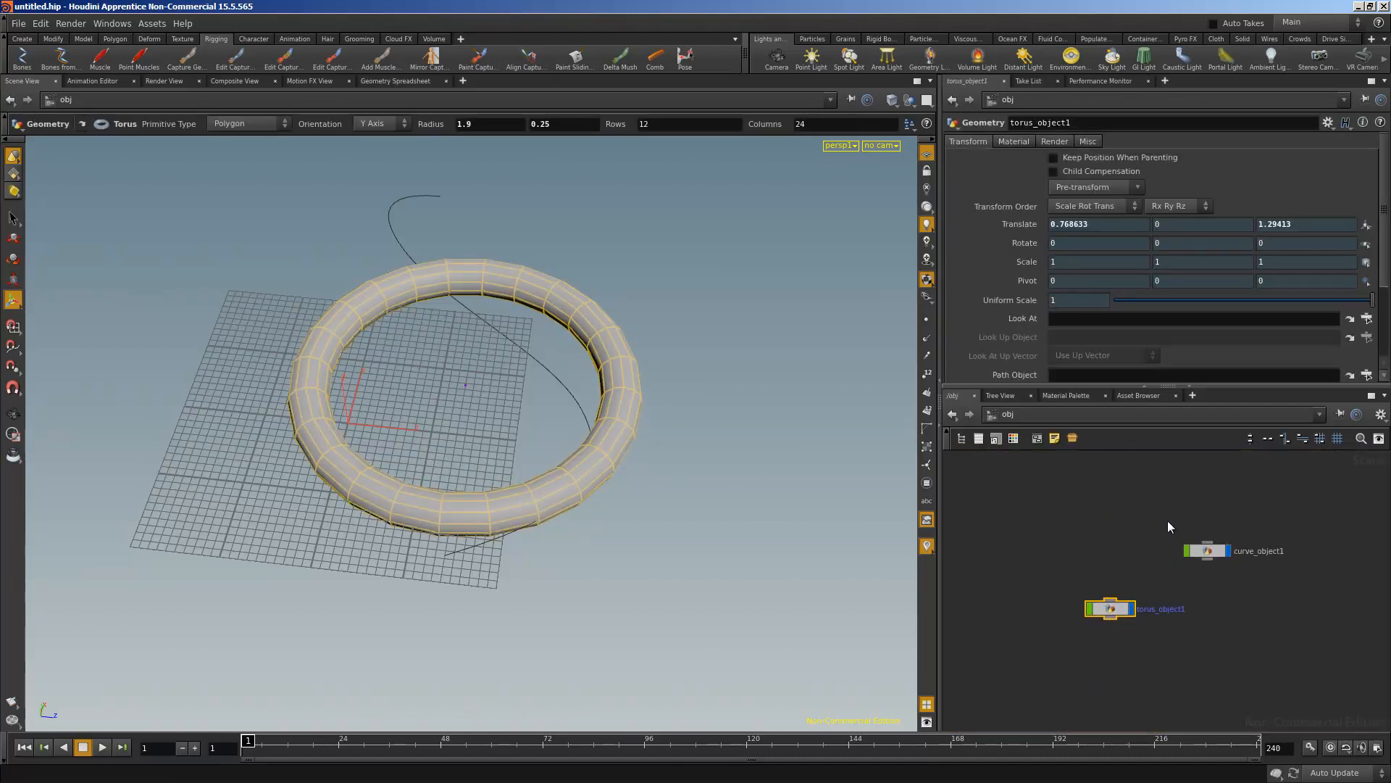
{"action": "left_click_drag", "start_coordinate": [1168, 520], "coordinate": [1237, 578]}
{"action": "key", "text": "Delete"}
Look inside torus_object1 to check its remaining nodes, and return to the object level
{"action": "left_click_drag", "start_coordinate": [1110, 586], "coordinate": [1099, 566]}
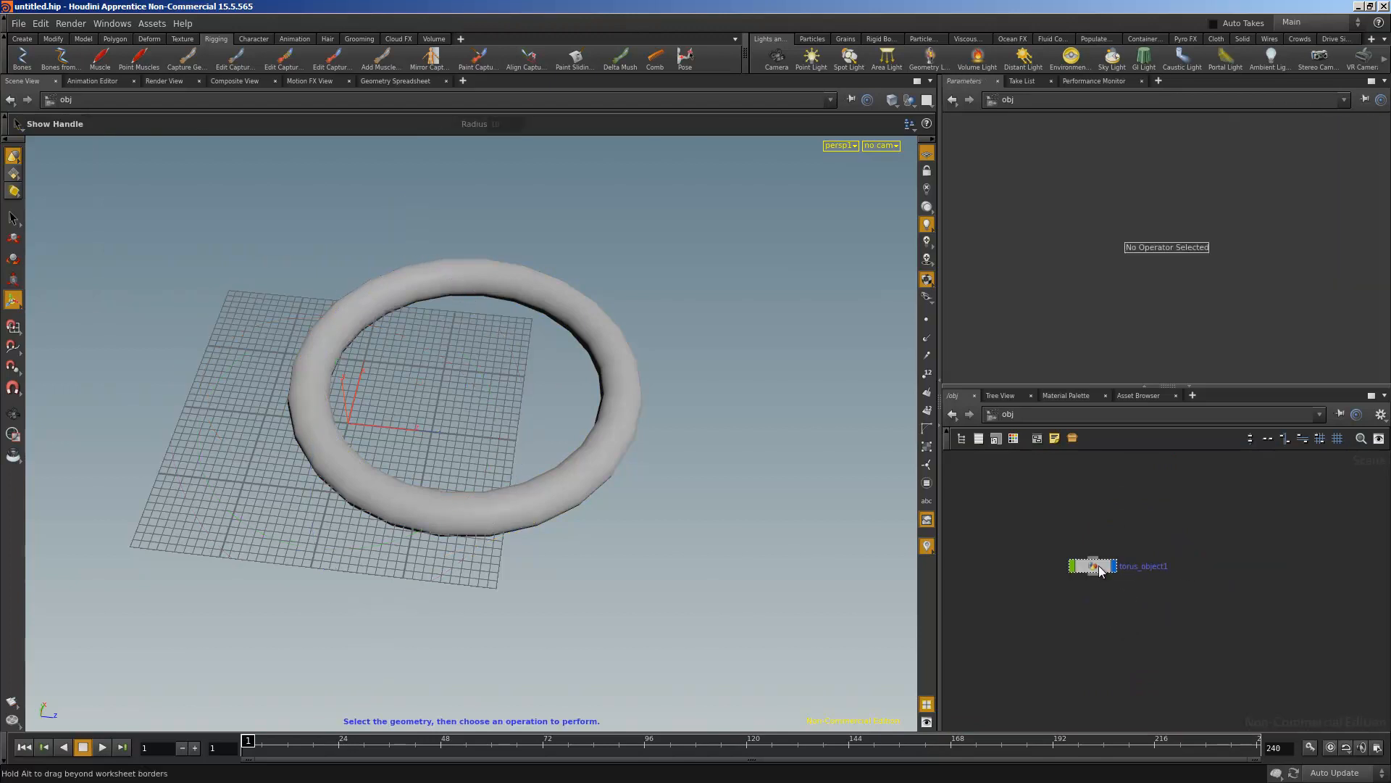
{"action": "left_click", "coordinate": [1099, 565]}
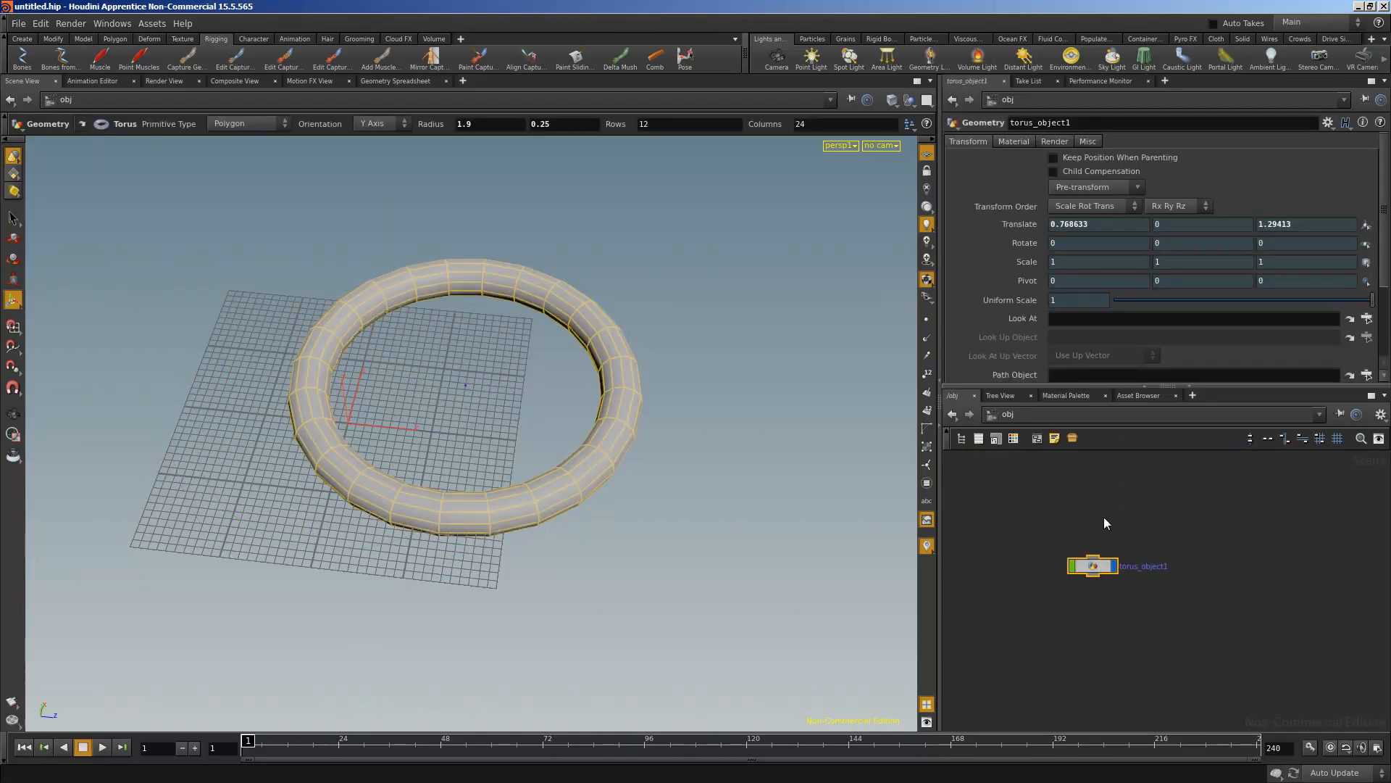
{"action": "double_click", "coordinate": [1092, 567]}
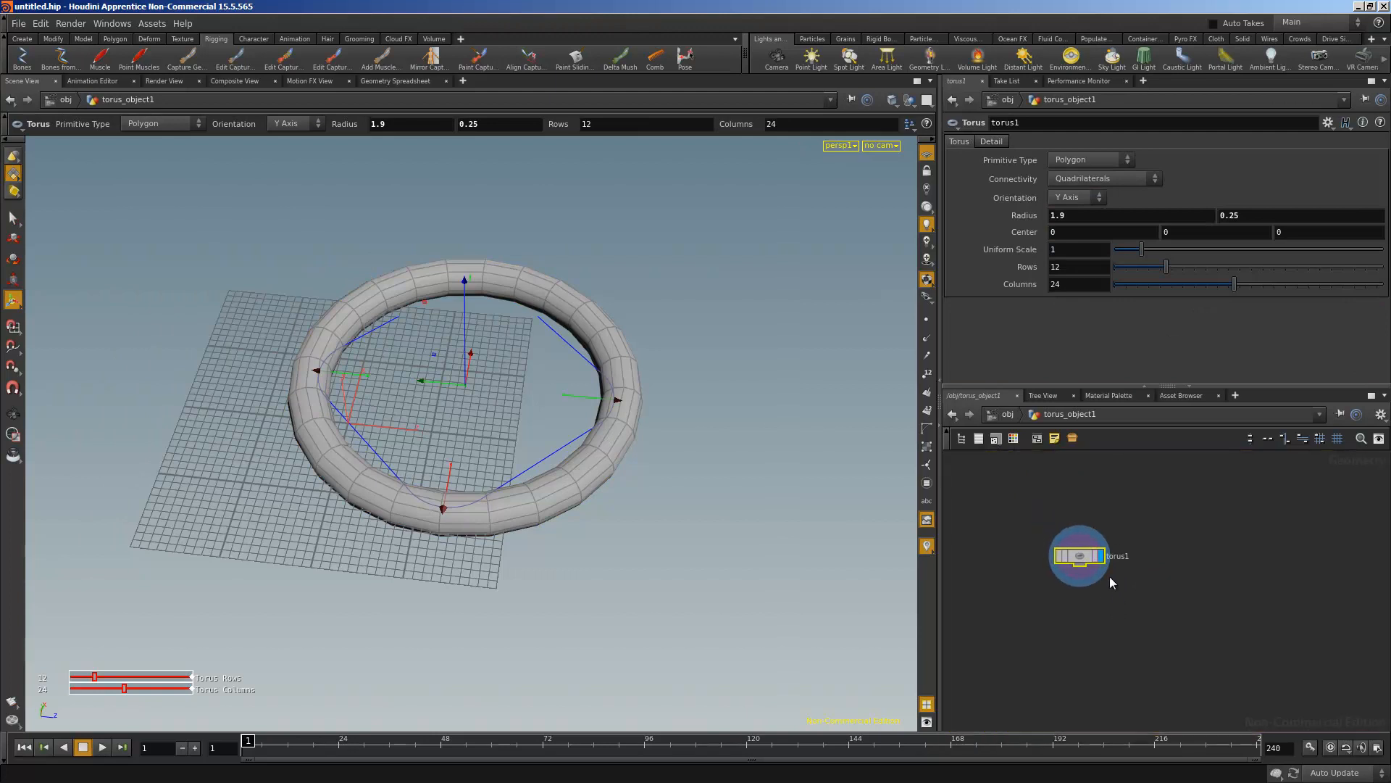
{"action": "left_click", "coordinate": [1008, 414]}
Unlock the Translate parameter of torus_object1 and set its X and Z values to 0 to center the torus
{"action": "right_click", "coordinate": [1020, 226]}
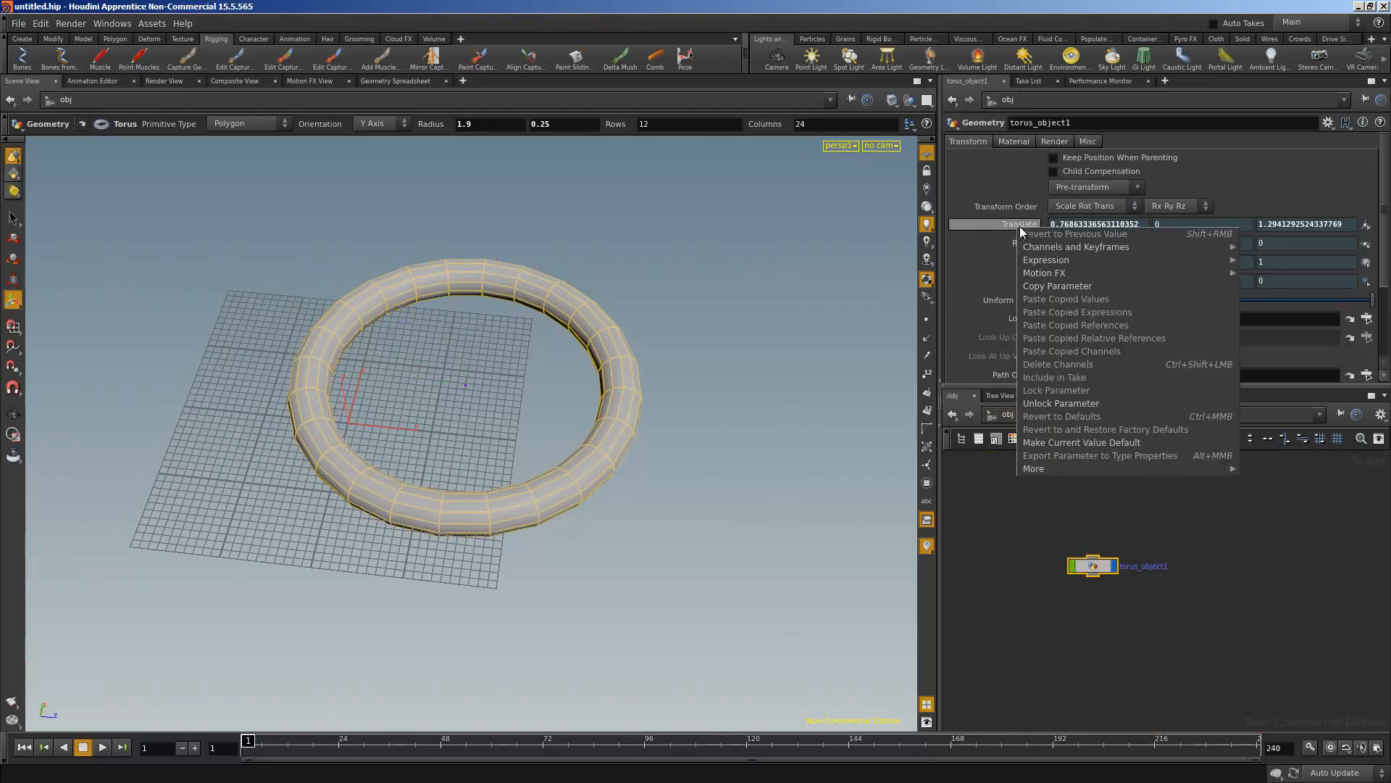
{"action": "left_click", "coordinate": [1063, 400]}
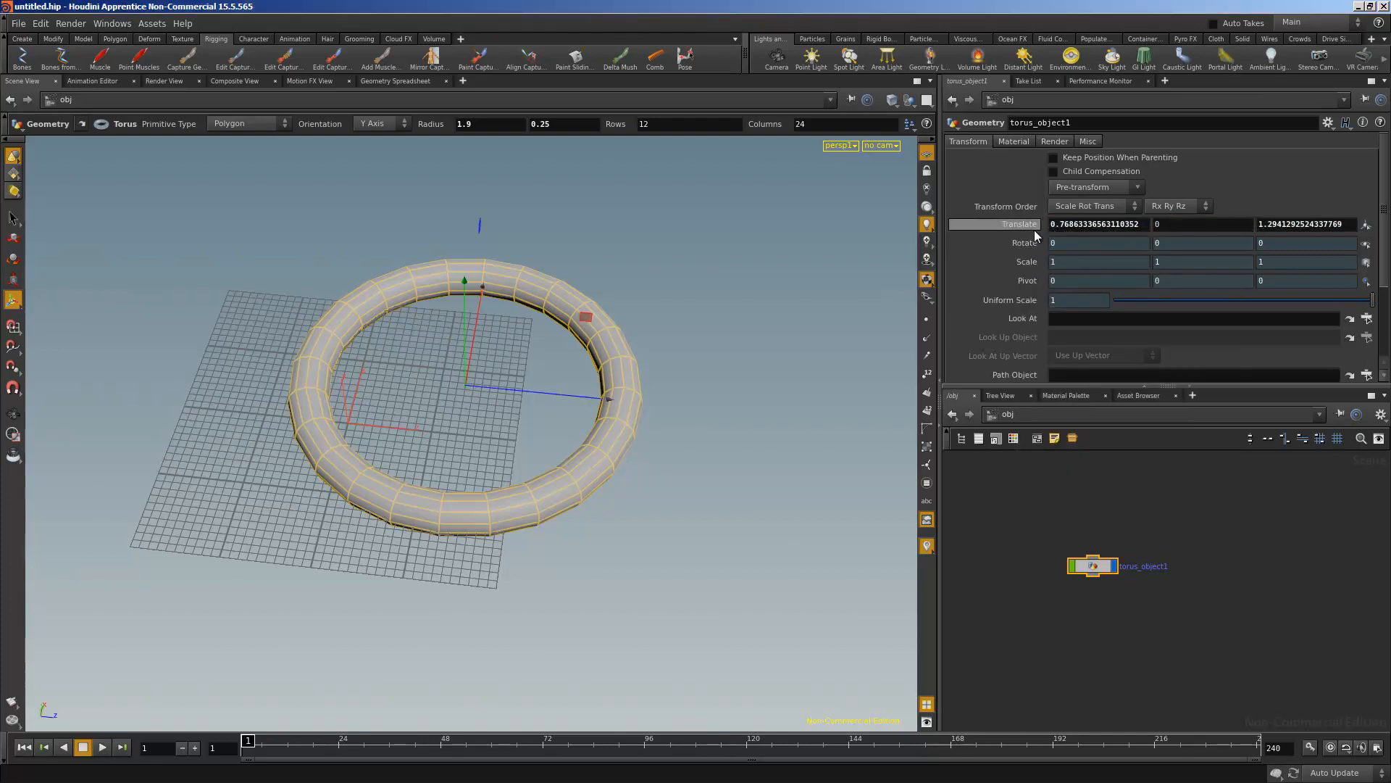
{"action": "left_click", "coordinate": [1076, 224]}
{"action": "left_click_drag", "start_coordinate": [1146, 227], "coordinate": [1000, 212]}
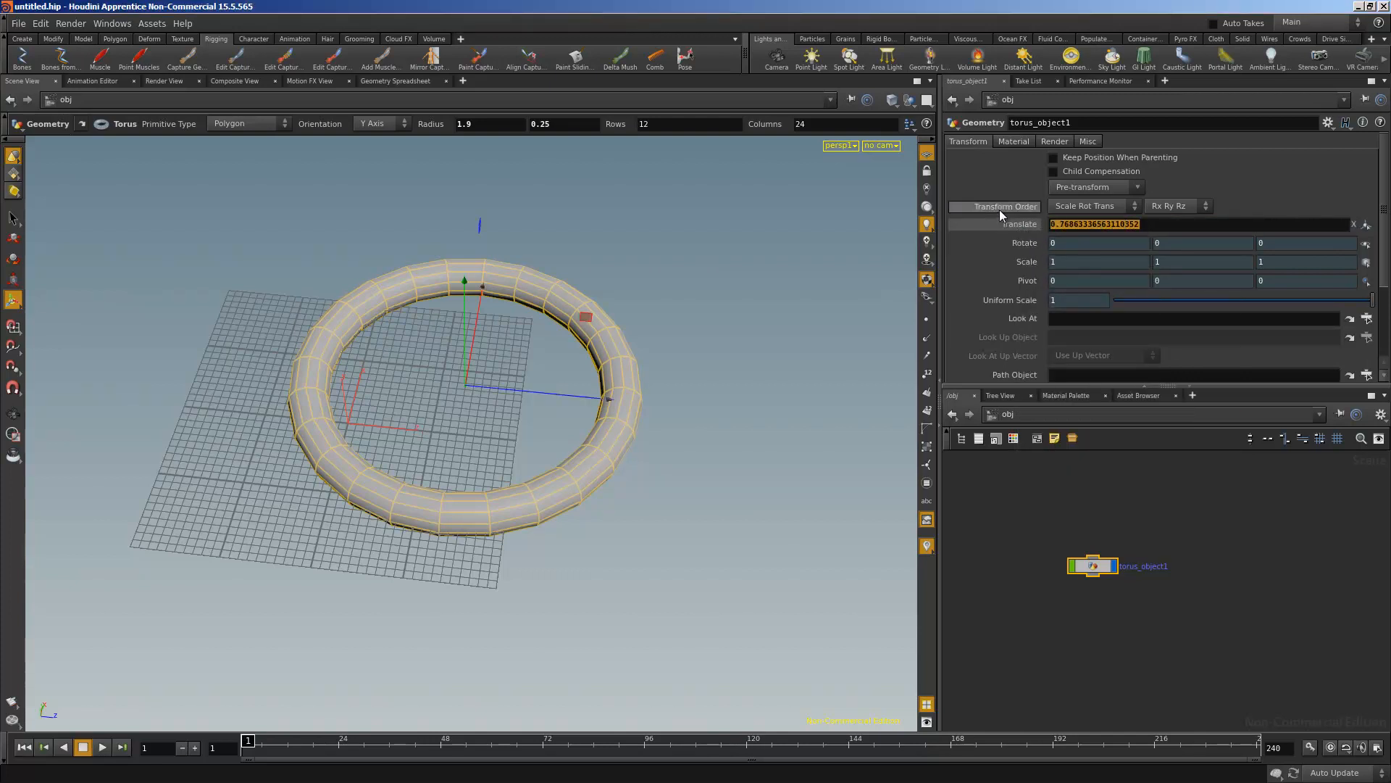
{"action": "type", "text": "0"}
{"action": "key", "text": "Tab"}
{"action": "type", "text": "0"}
{"action": "key", "text": "Return"}
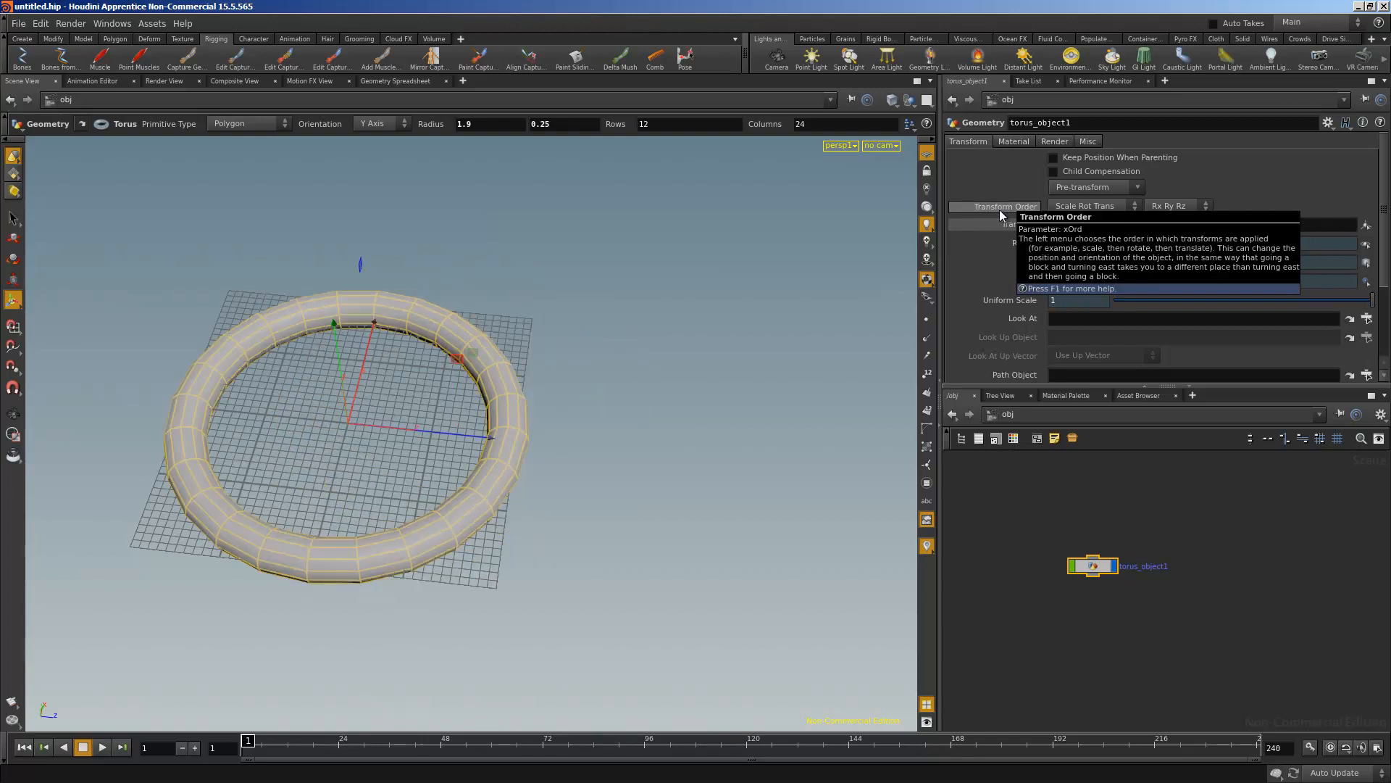
{"action": "left_click", "coordinate": [729, 436]}
{"action": "left_click_drag", "start_coordinate": [439, 382], "coordinate": [456, 341], "text": "alt"}
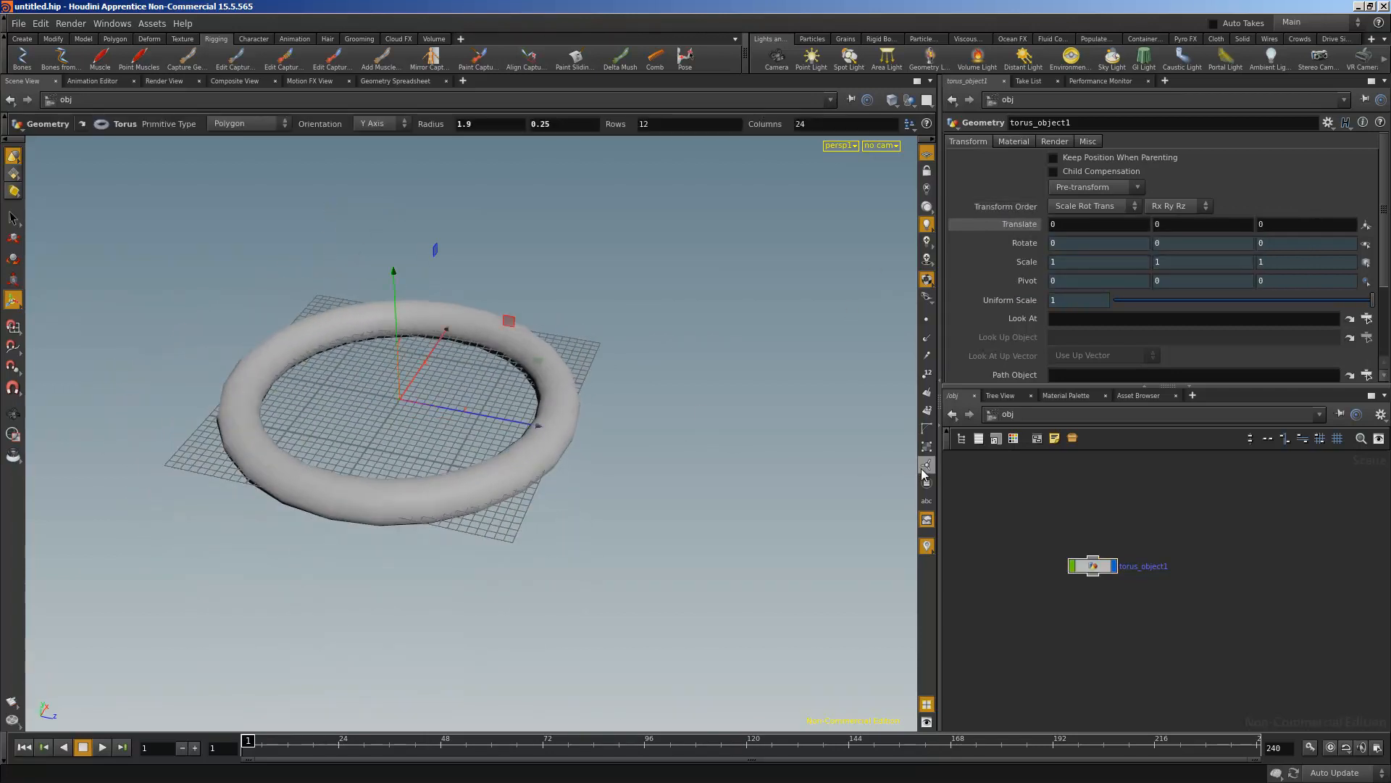
Add a Geometry object below torus_object1 and open it
{"action": "scroll", "coordinate": [1042, 546], "scroll_direction": "up", "scroll_amount": 2}
{"action": "middle_click_drag", "start_coordinate": [1042, 547], "coordinate": [985, 521]}
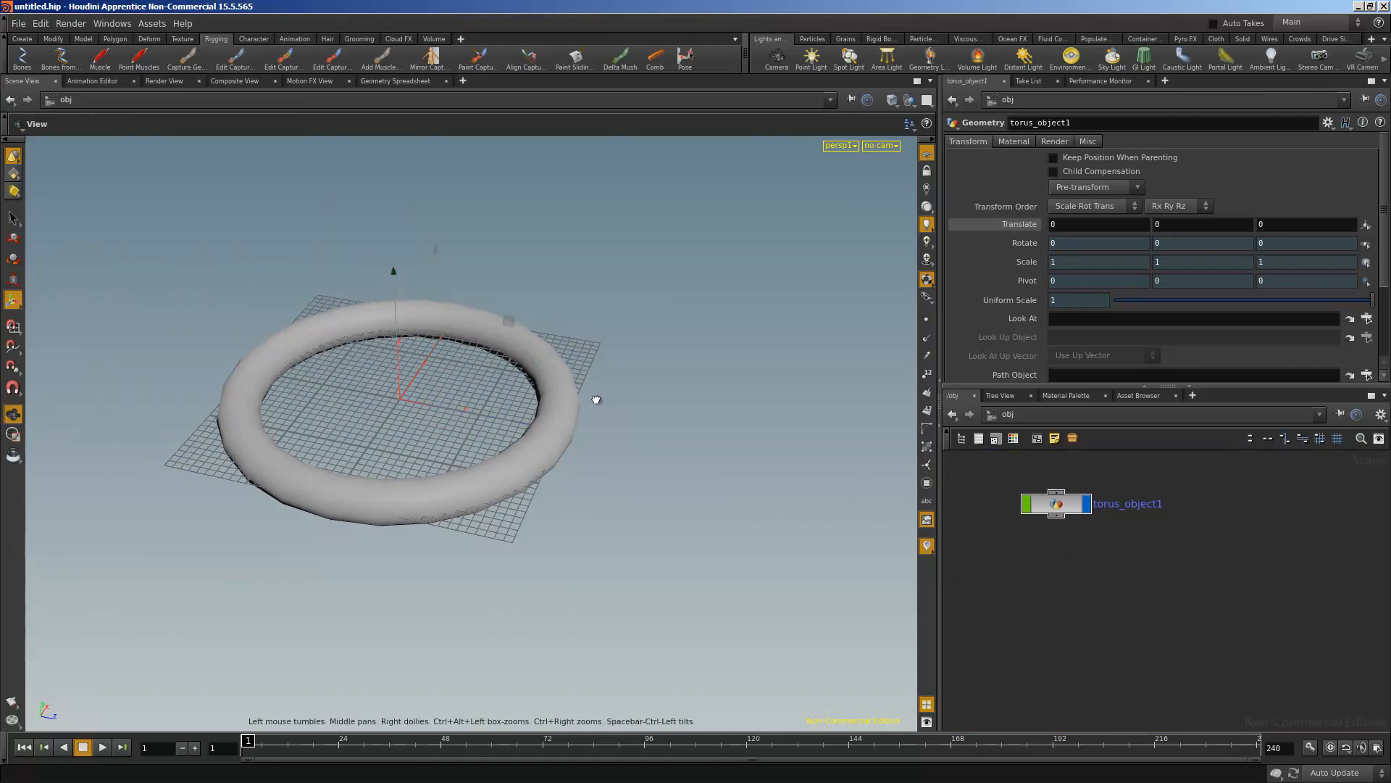
{"action": "left_click_drag", "start_coordinate": [594, 393], "coordinate": [574, 395], "text": "alt"}
{"action": "middle_click_drag", "start_coordinate": [1059, 572], "coordinate": [1037, 555]}
{"action": "key", "text": "Tab"}
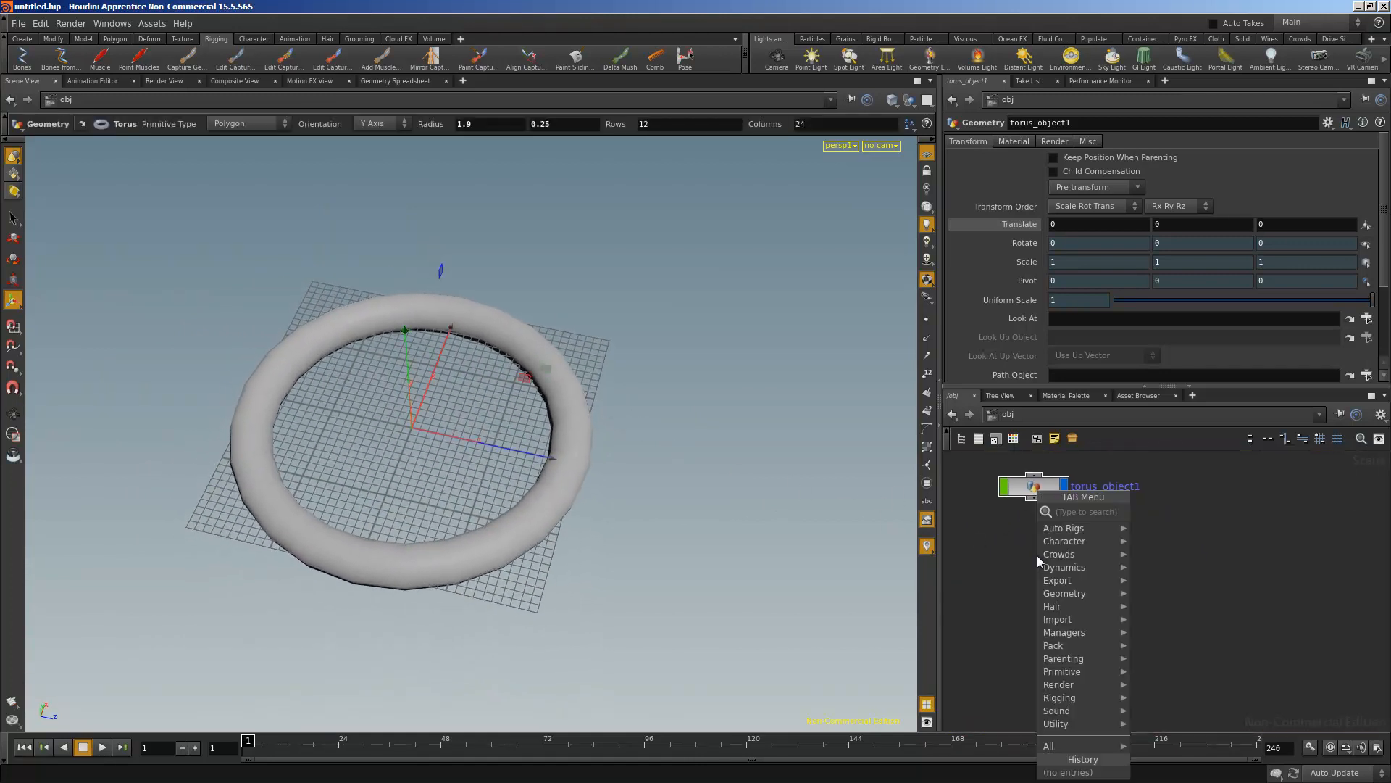
{"action": "type", "text": "geo"}
{"action": "key", "text": "Return"}
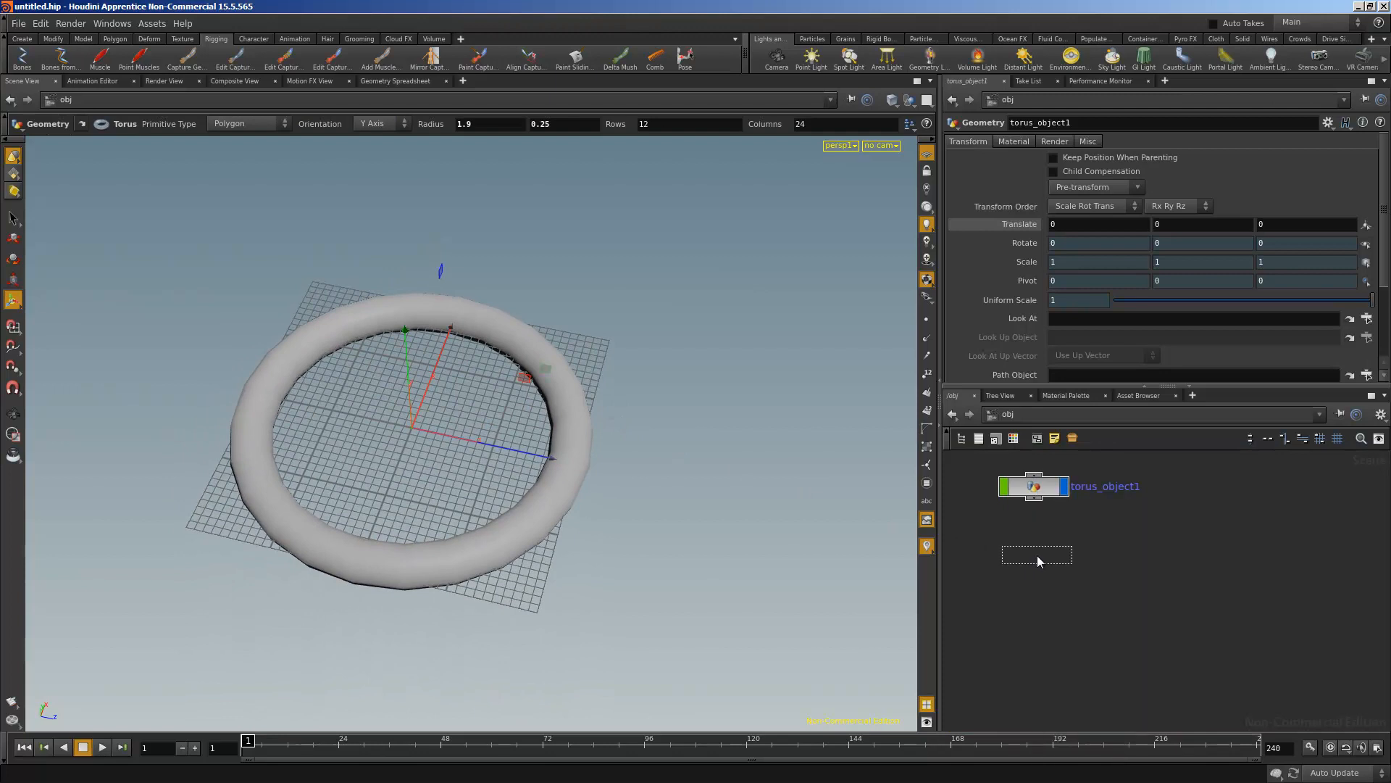
{"action": "left_click", "coordinate": [1037, 555]}
{"action": "double_click", "coordinate": [1037, 555]}
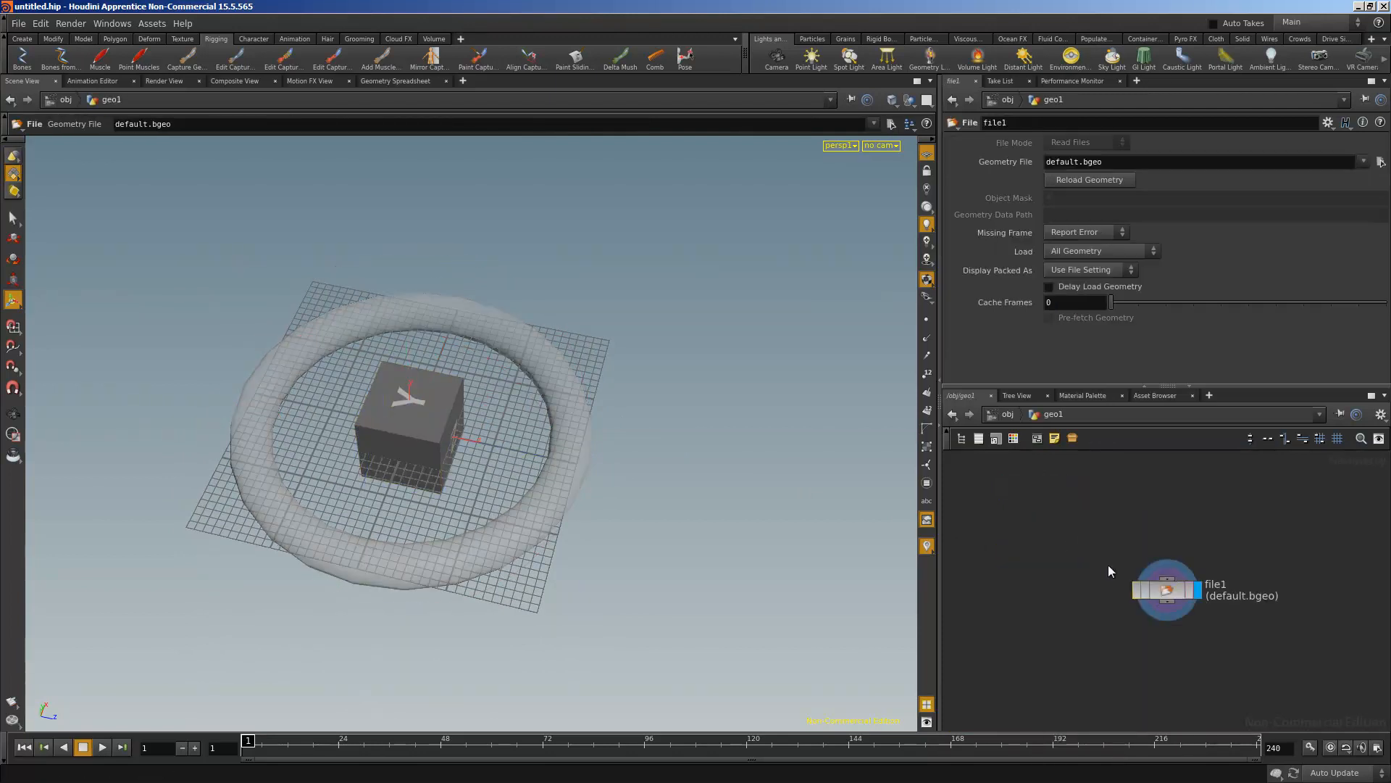
Replace the default file1 node inside geo1 with a Circle node
{"action": "key", "text": "Delete"}
{"action": "key", "text": "Tab"}
{"action": "type", "text": "circle"}
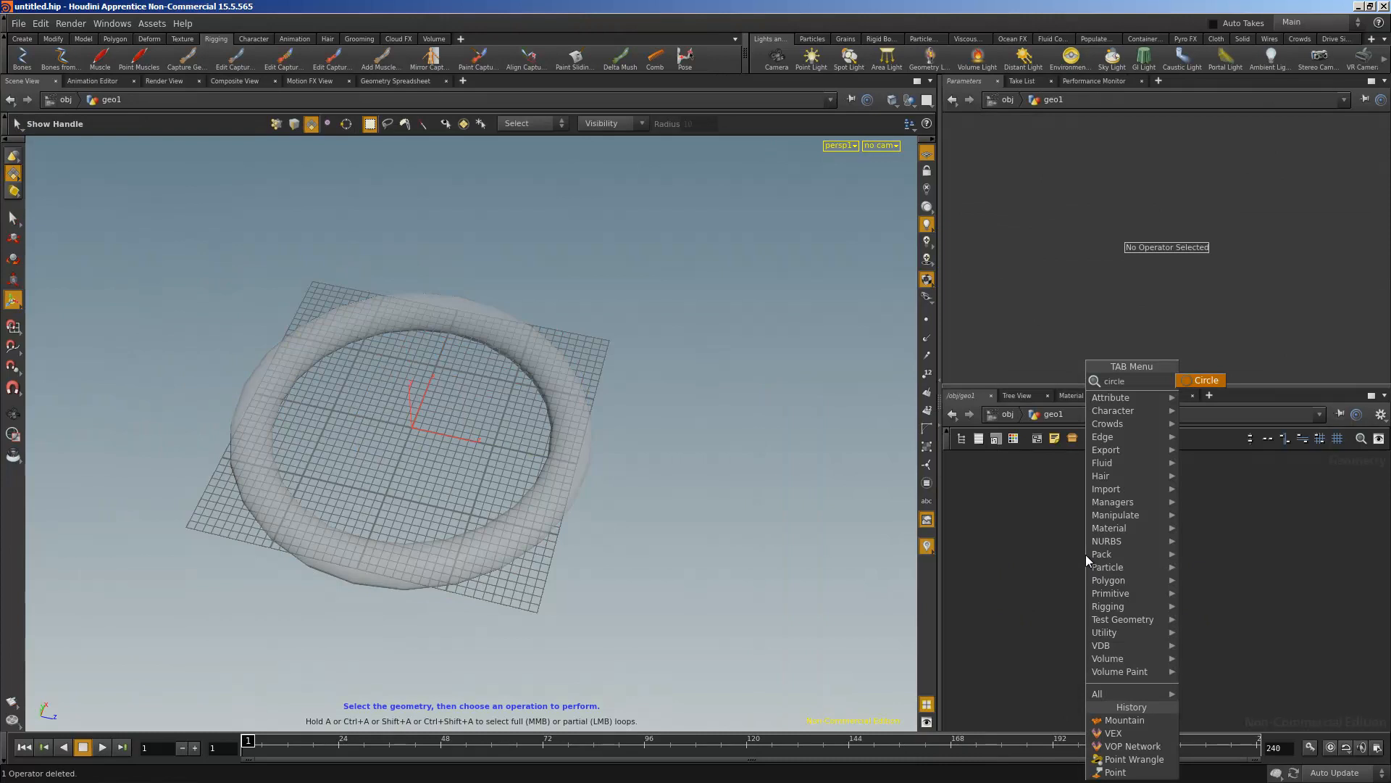
{"action": "key", "text": "Return"}
{"action": "left_click", "coordinate": [1086, 554]}
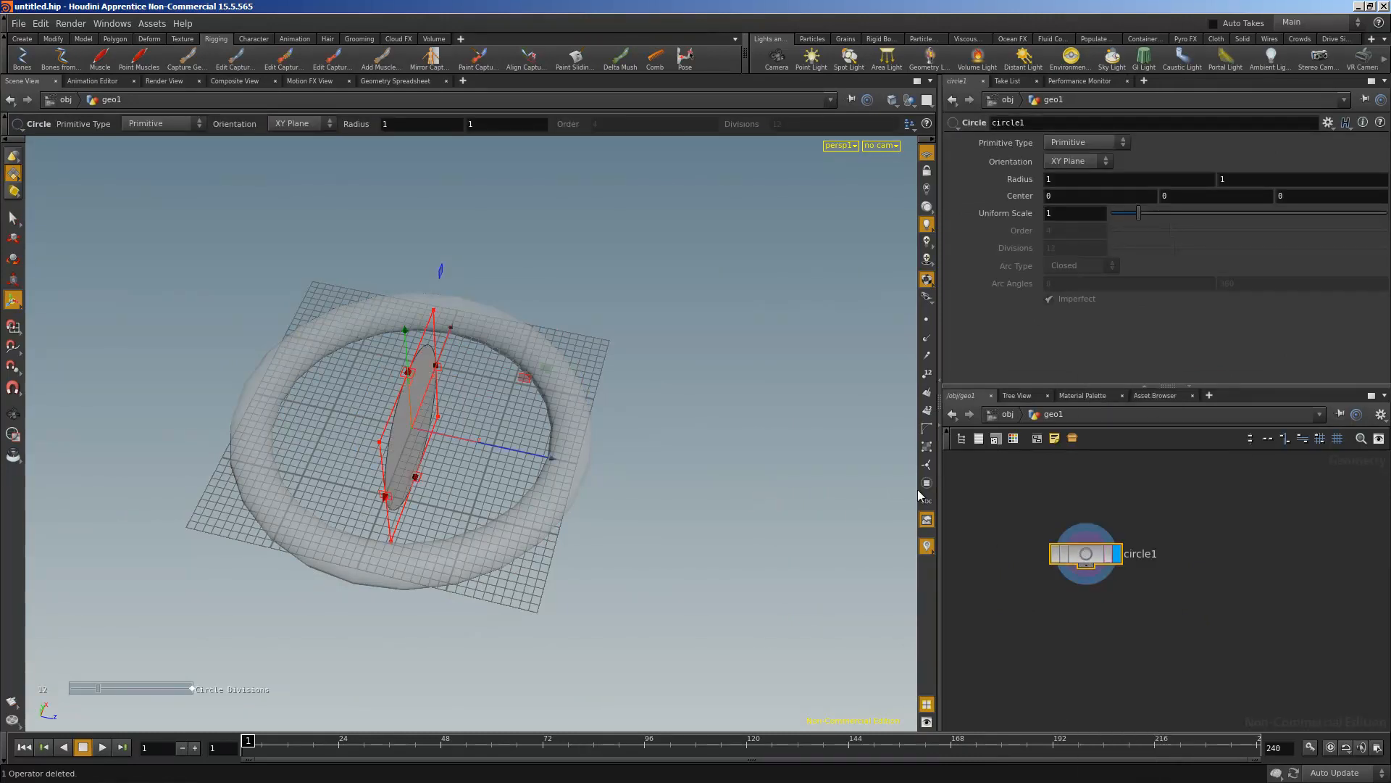
Set the circle's primitive type to NURBS Curve and its orientation to ZX Plane
{"action": "left_click_drag", "start_coordinate": [650, 471], "coordinate": [792, 376], "text": "alt"}
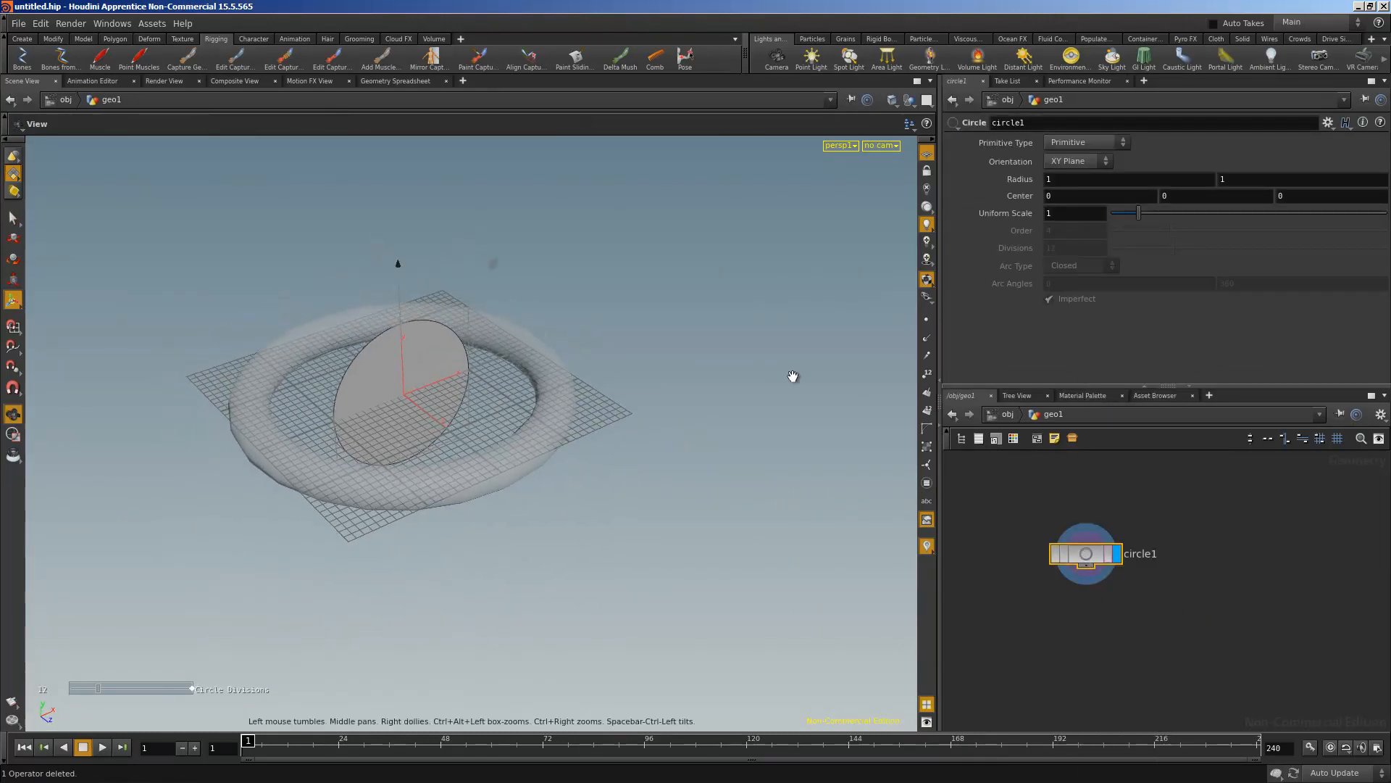
{"action": "left_click", "coordinate": [1124, 142]}
{"action": "left_click", "coordinate": [1100, 183]}
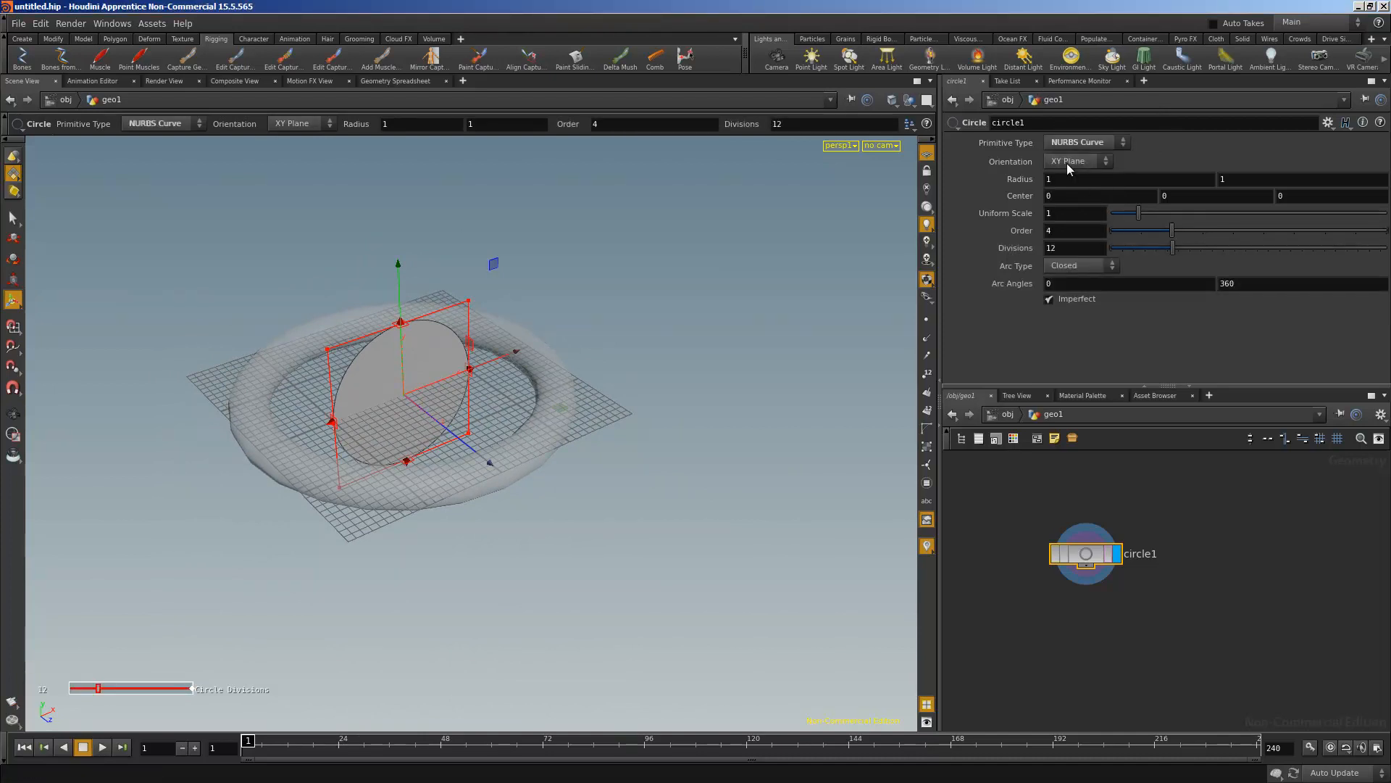
{"action": "left_click", "coordinate": [1067, 163]}
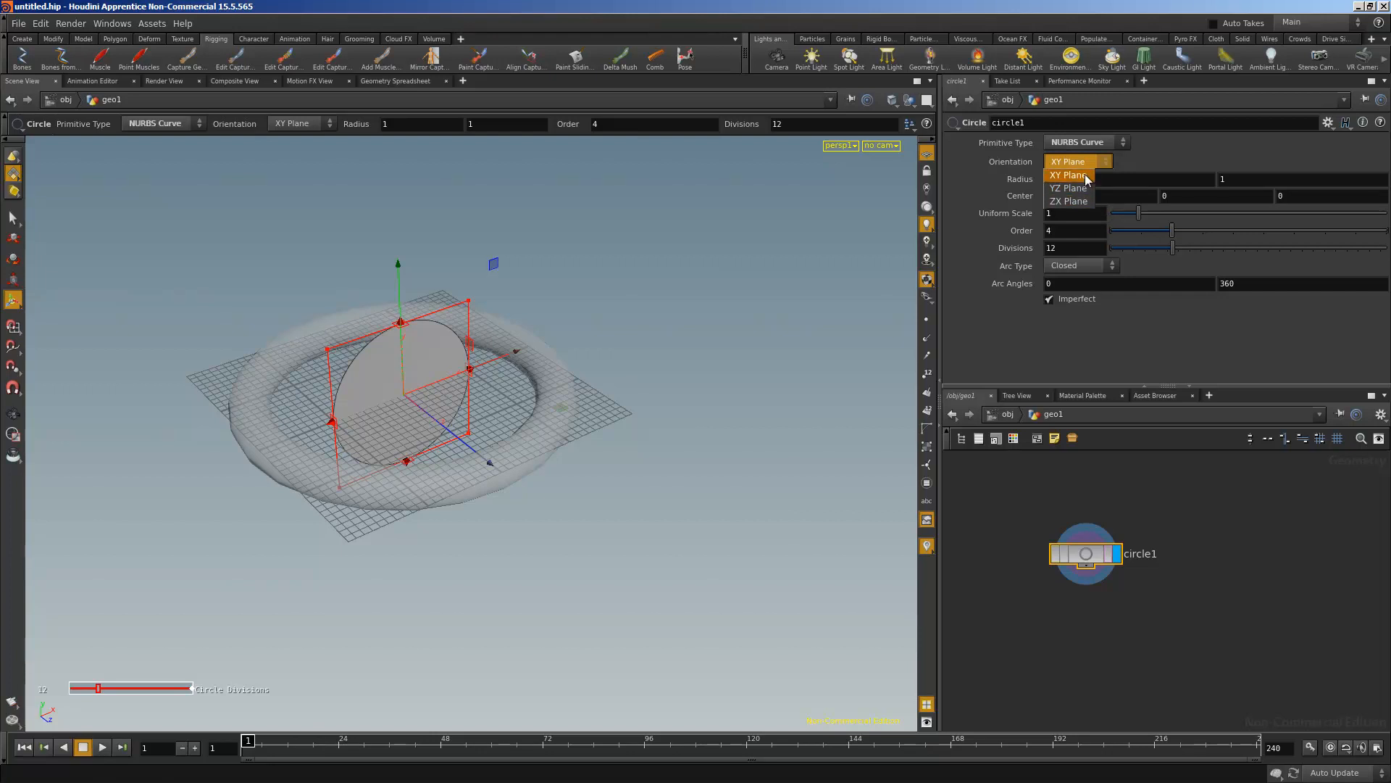
{"action": "left_click", "coordinate": [1069, 201]}
{"action": "left_click_drag", "start_coordinate": [709, 354], "coordinate": [601, 406], "text": "alt"}
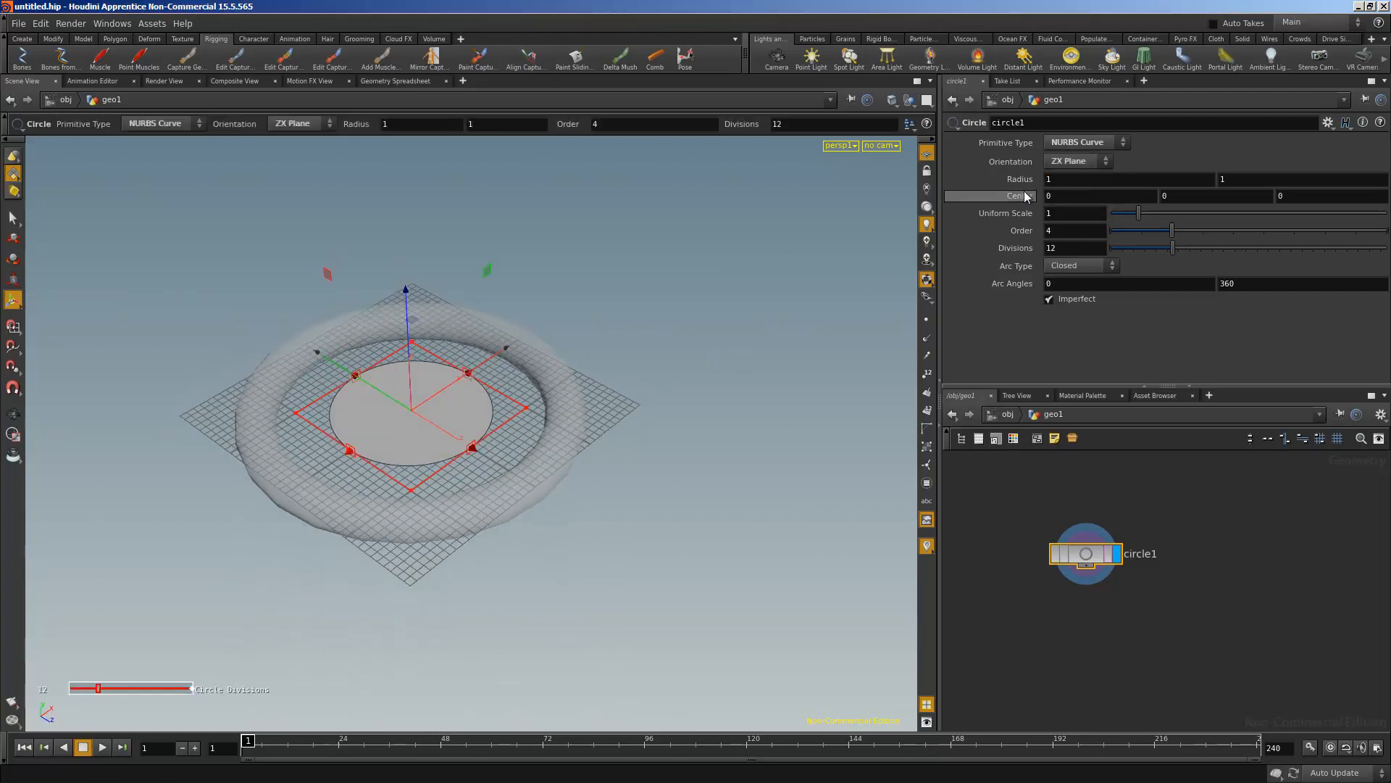
Set both circle radii to 1.9 to match the torus, and set the arc type to Open Arc
{"action": "mouse_move", "coordinate": [1029, 179]}
{"action": "middle_mouse_down"}
{"action": "mouse_move", "coordinate": [1102, 186]}
{"action": "mouse_move", "coordinate": [1032, 186]}
{"action": "middle_mouse_up"}
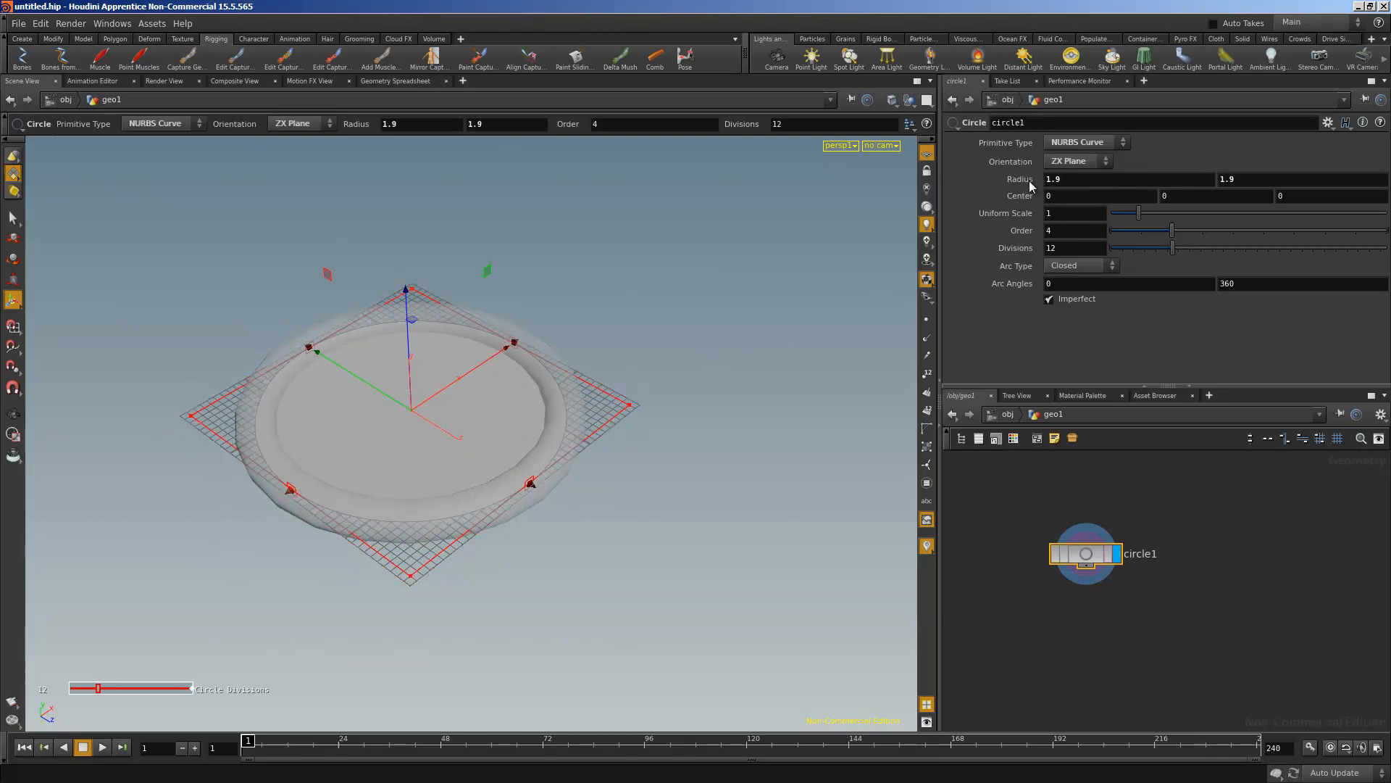
{"action": "left_click_drag", "start_coordinate": [690, 361], "coordinate": [717, 387], "text": "alt"}
{"action": "middle_click_drag", "start_coordinate": [717, 387], "coordinate": [769, 347], "text": "alt"}
{"action": "left_click", "coordinate": [1048, 265]}
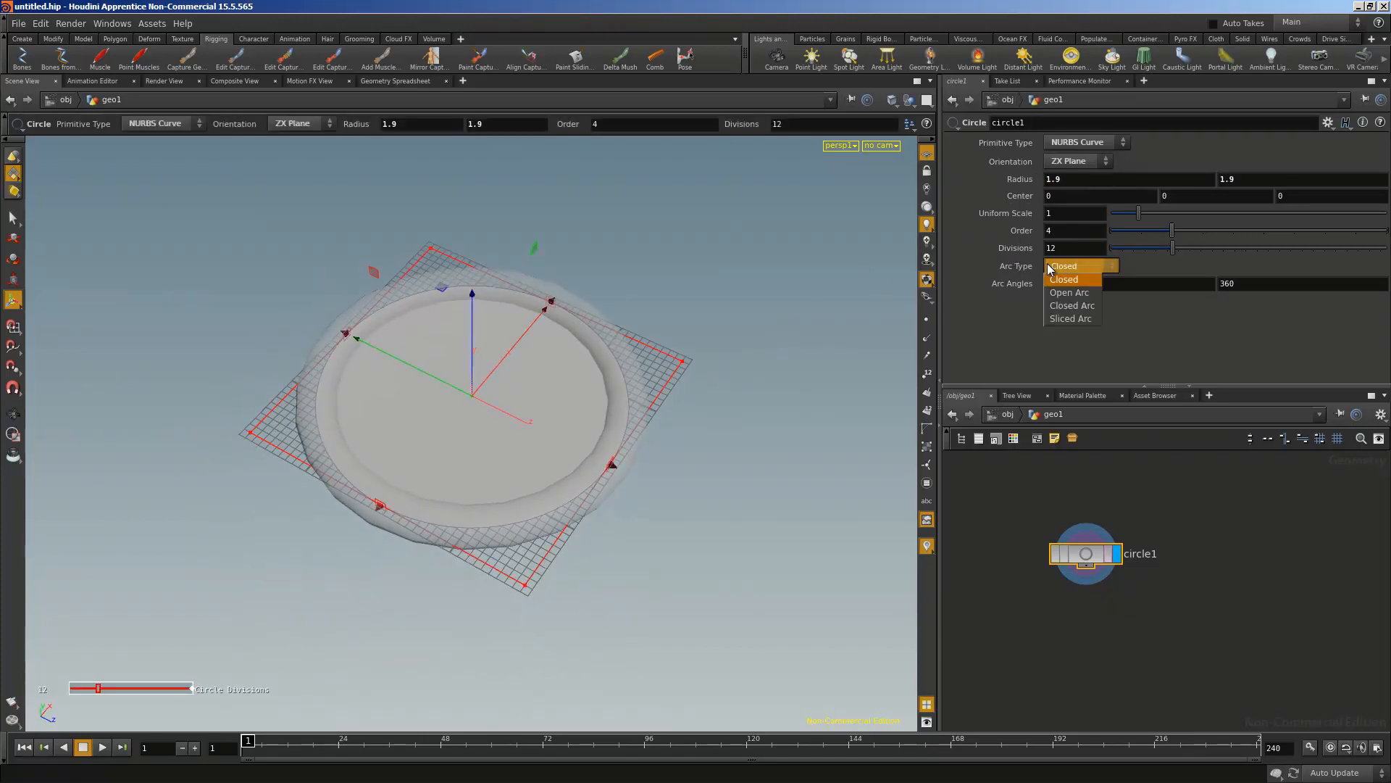
{"action": "left_click", "coordinate": [1088, 295]}
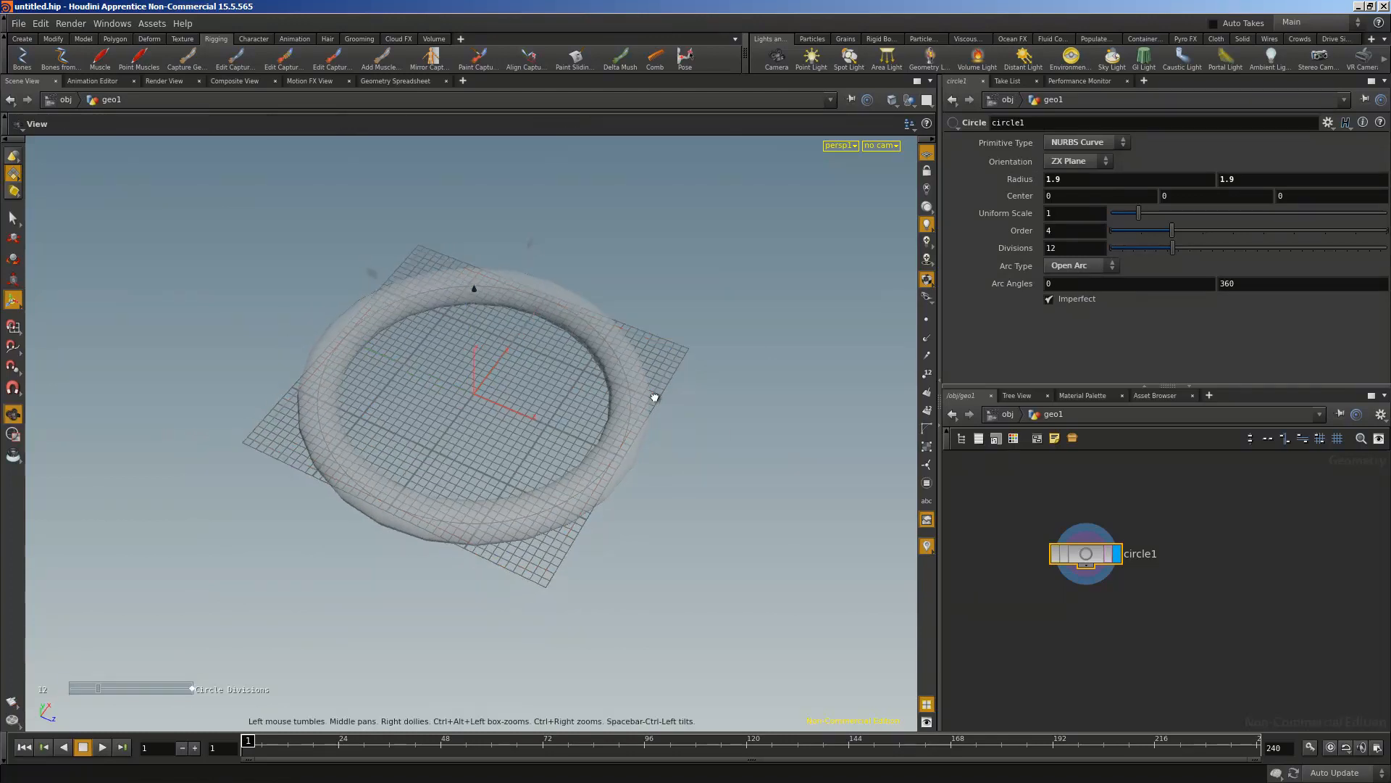
{"action": "left_click_drag", "start_coordinate": [655, 398], "coordinate": [713, 384], "text": "alt"}
At the object level, move geo1 farther below torus_object1 and generate a 12-bone Follow Curve chain from it with Bones from Curve
{"action": "left_click", "coordinate": [1004, 415]}
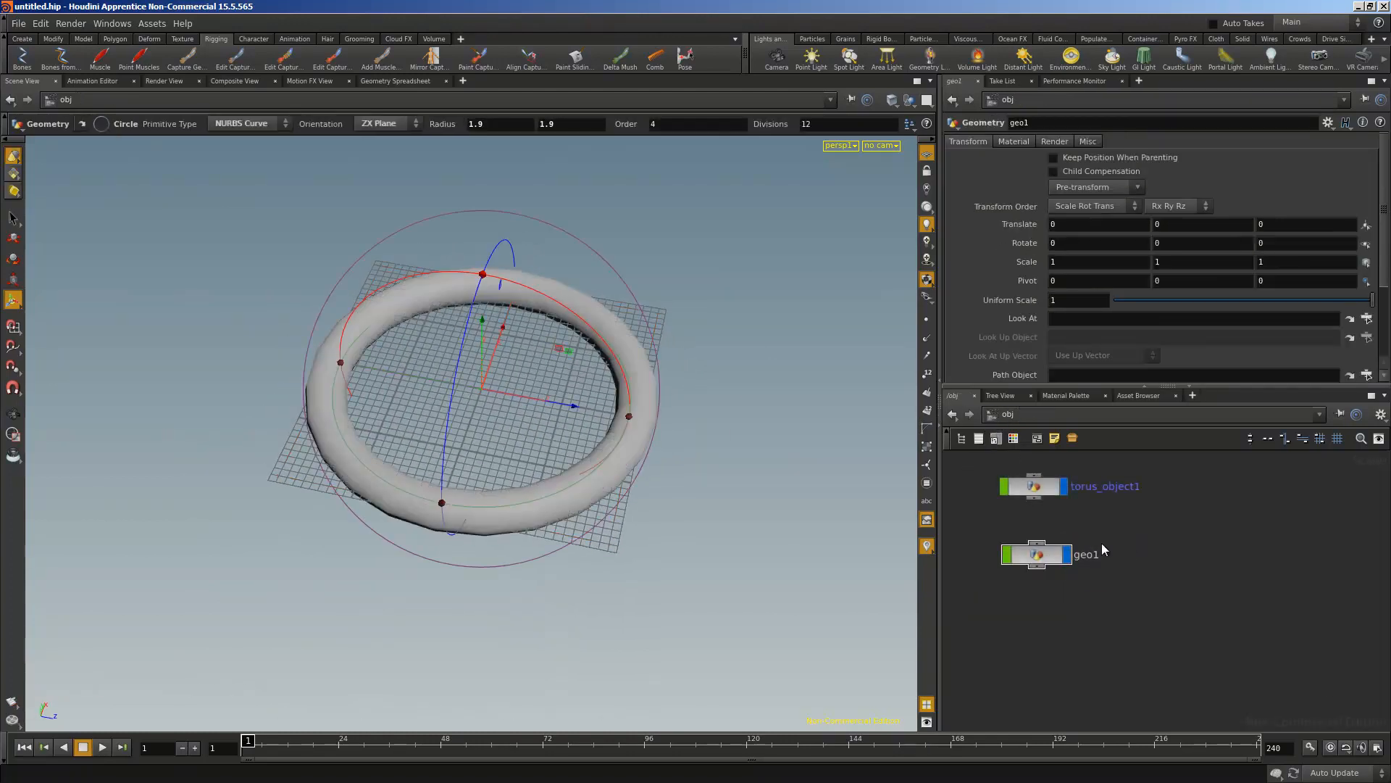
{"action": "left_click_drag", "start_coordinate": [1037, 555], "coordinate": [1064, 613]}
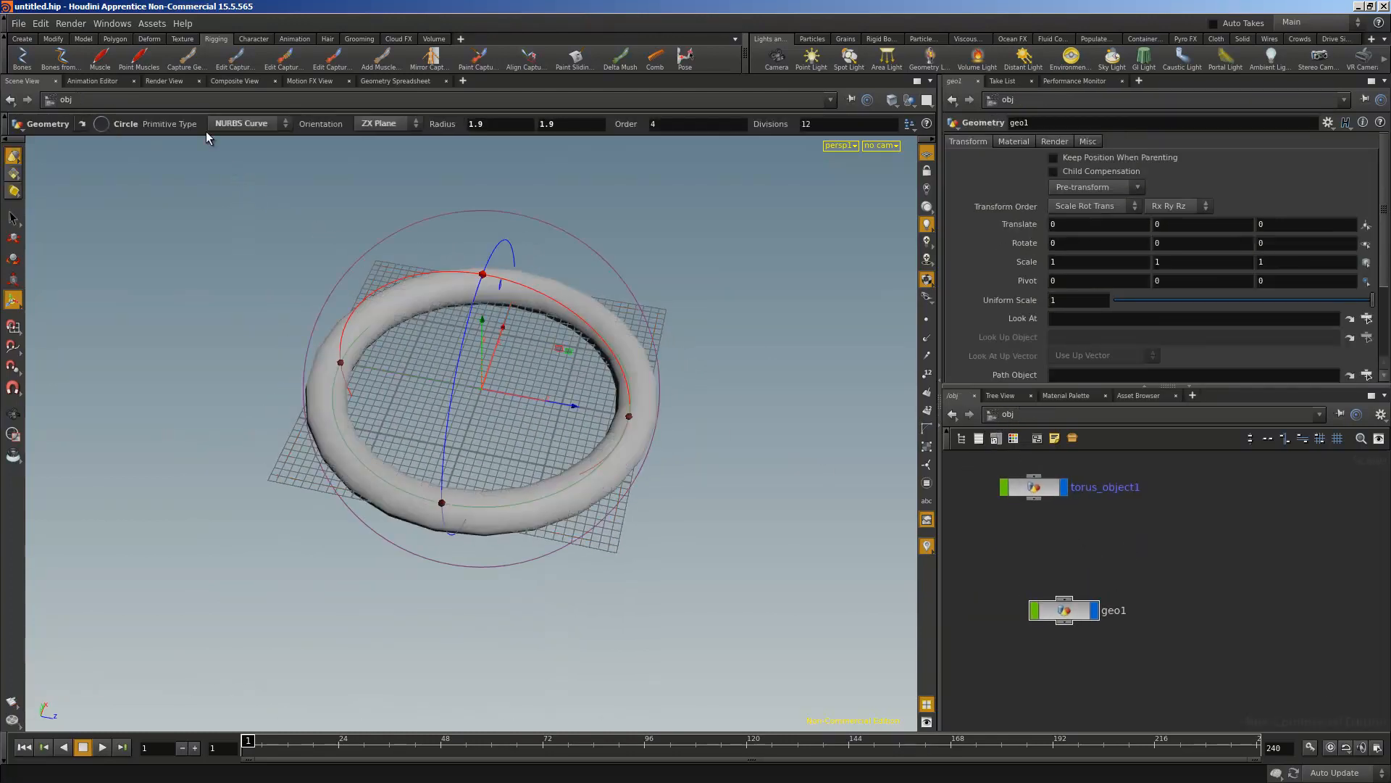
{"action": "left_click", "coordinate": [63, 65]}
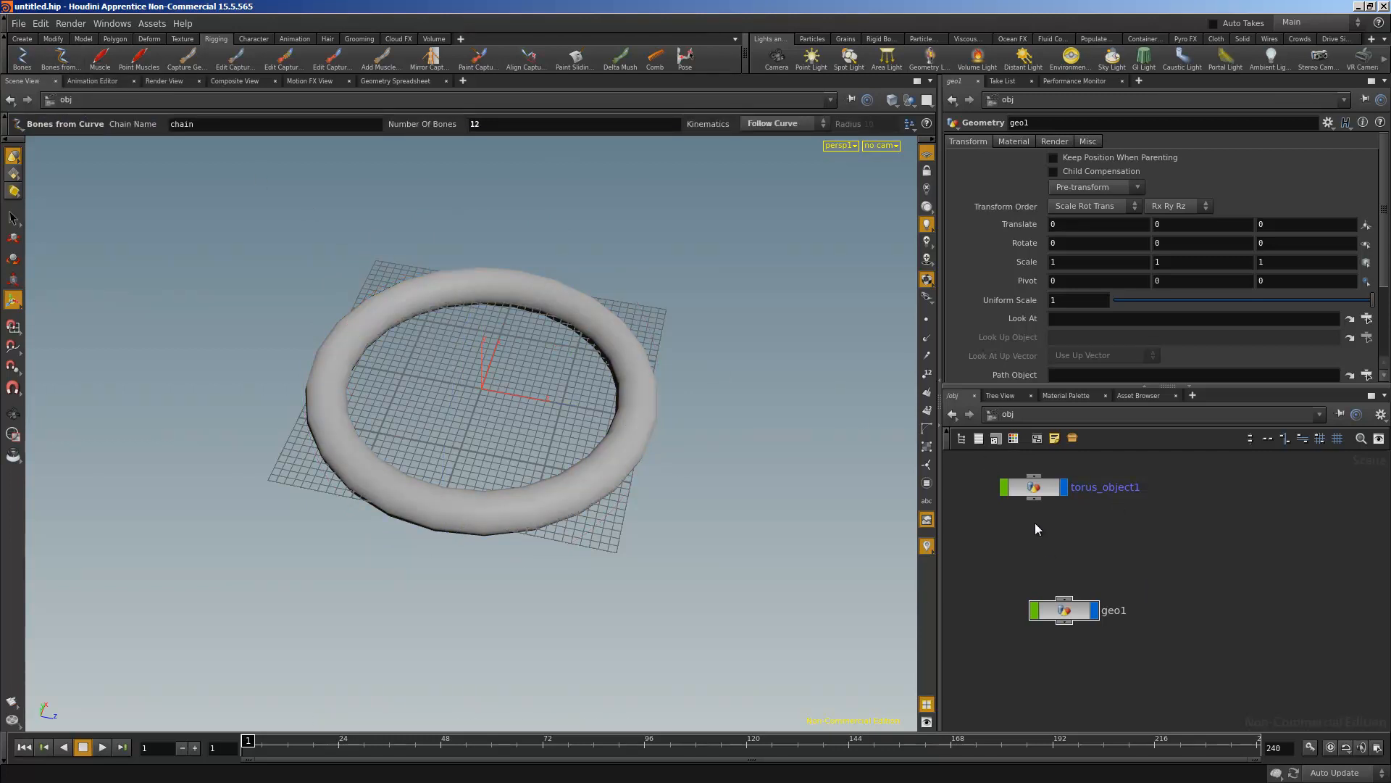
{"action": "scroll", "coordinate": [1115, 599], "scroll_direction": "down", "scroll_amount": 1}
{"action": "middle_click_drag", "start_coordinate": [1087, 548], "coordinate": [1135, 567]}
{"action": "scroll", "coordinate": [1126, 587], "scroll_direction": "up", "scroll_amount": 1}
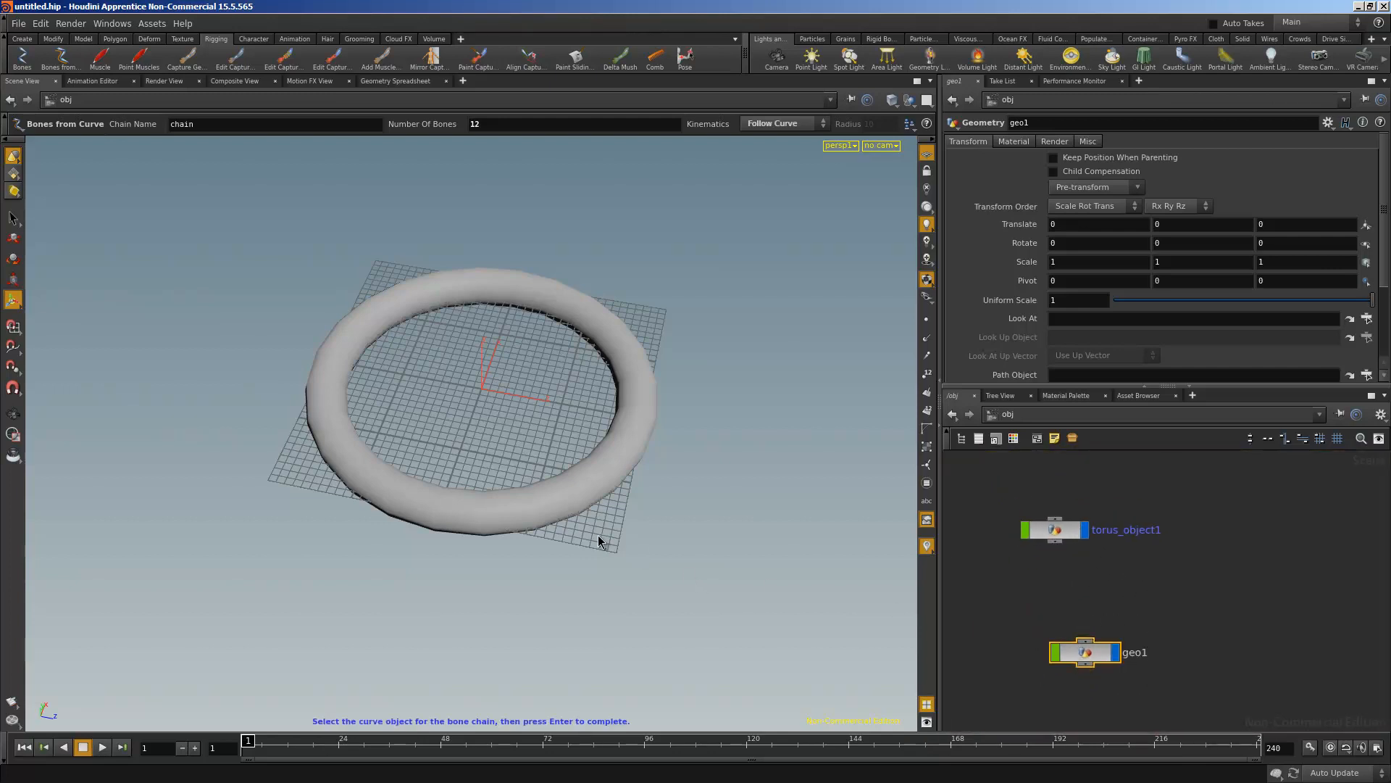
{"action": "key", "text": "Return"}
{"action": "left_click_drag", "start_coordinate": [623, 509], "coordinate": [703, 549]}
{"action": "left_click_drag", "start_coordinate": [646, 407], "coordinate": [625, 392]}
{"action": "scroll", "coordinate": [1113, 556], "scroll_direction": "down", "scroll_amount": 1}
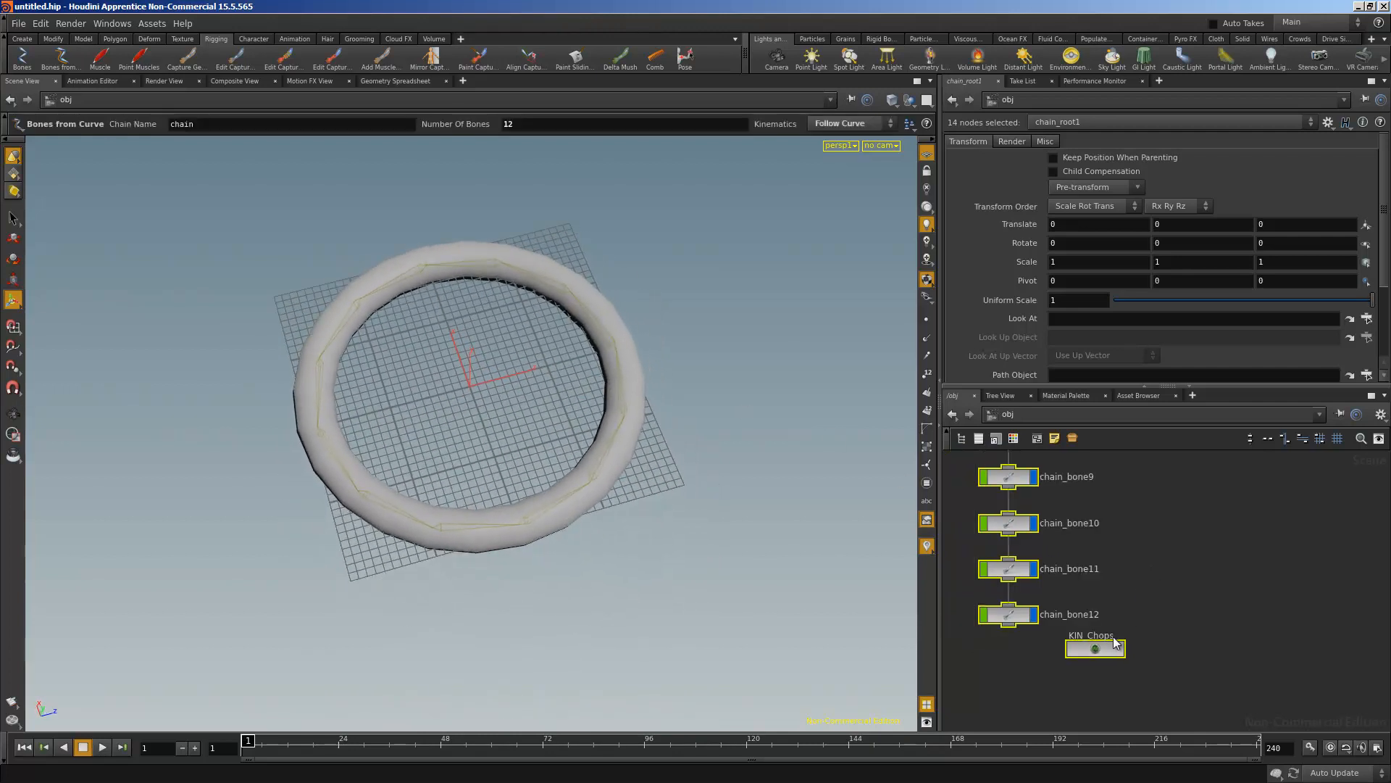
Move the generated bone chain nodes and KIN_Chops aside, and inspect the chain's inverse kinematics settings inside KIN_Chops
{"action": "left_click_drag", "start_coordinate": [1105, 645], "coordinate": [1158, 638]}
{"action": "left_click", "coordinate": [1184, 579]}
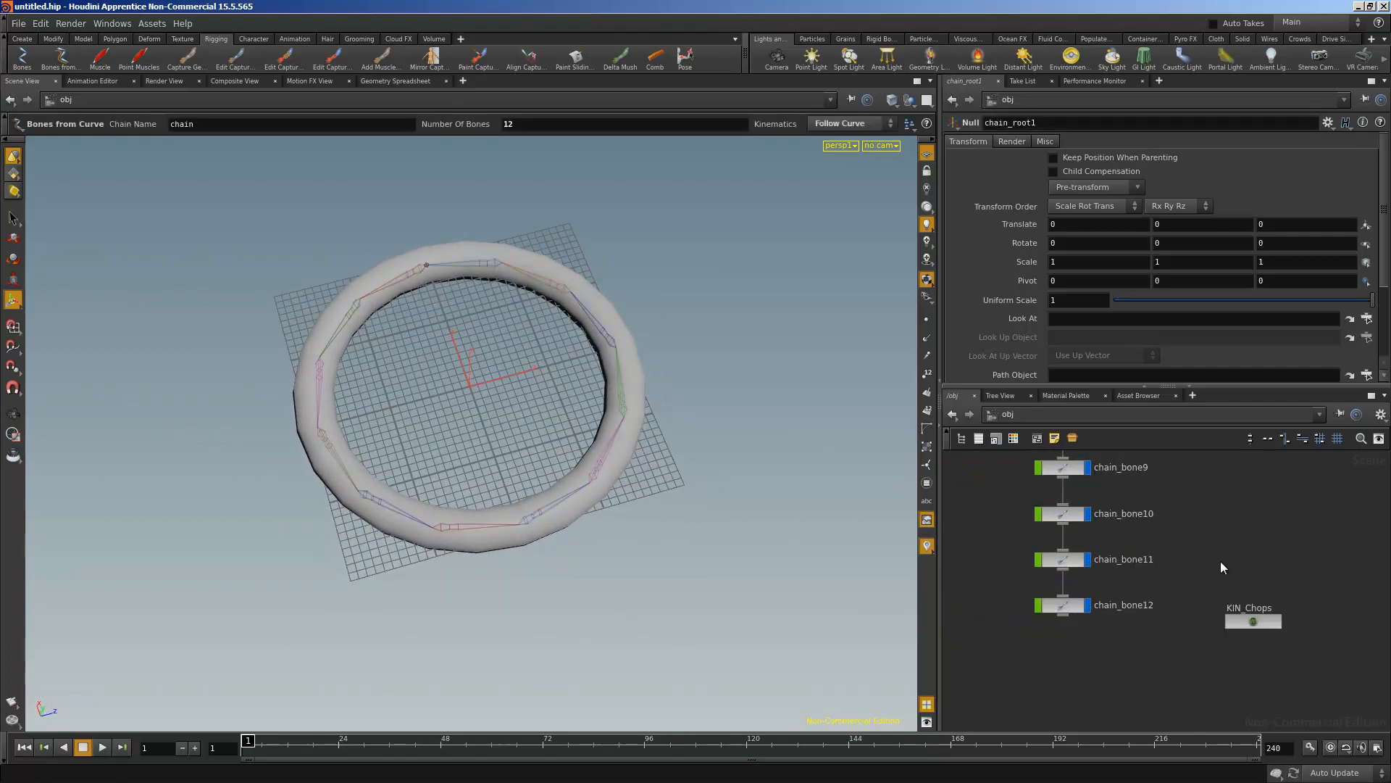
{"action": "middle_click_drag", "start_coordinate": [1220, 561], "coordinate": [1151, 460]}
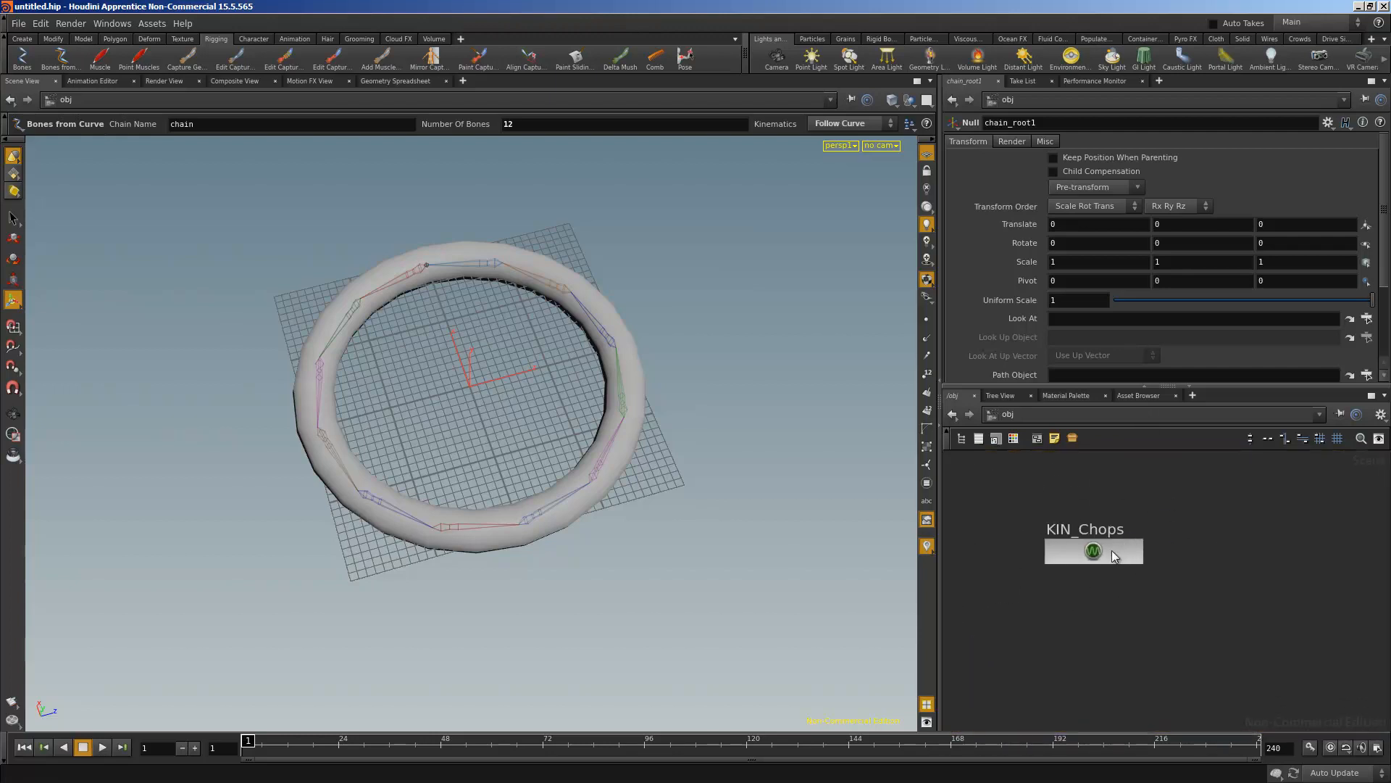
{"action": "double_click", "coordinate": [1115, 552]}
{"action": "middle_click_drag", "start_coordinate": [1118, 557], "coordinate": [1147, 531]}
{"action": "scroll", "coordinate": [1147, 533], "scroll_direction": "up", "scroll_amount": 2}
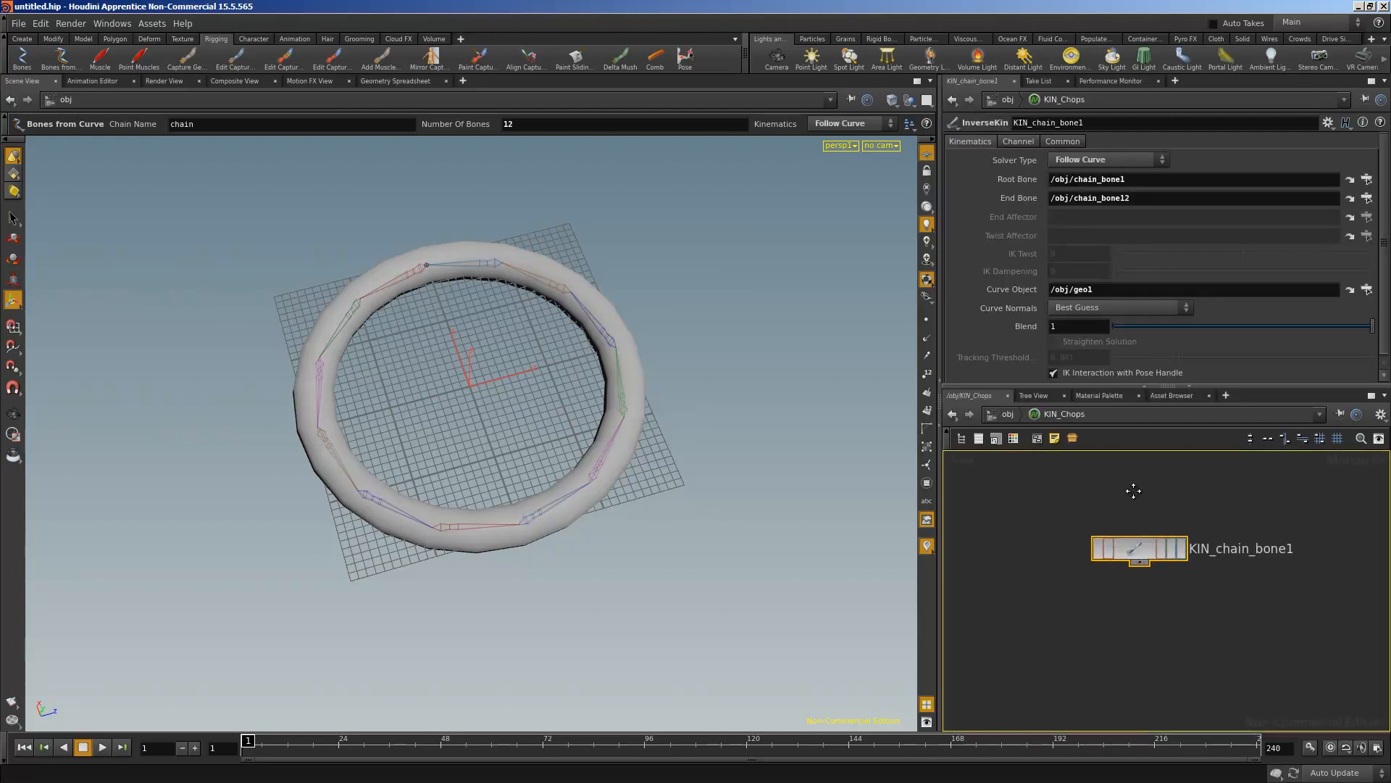
{"action": "left_click", "coordinate": [1015, 414]}
Rename the geo1 object as curve and place it directly below torus_object1
{"action": "middle_click_drag", "start_coordinate": [1089, 501], "coordinate": [1193, 581]}
{"action": "scroll", "coordinate": [1196, 584], "scroll_direction": "down", "scroll_amount": 3}
{"action": "scroll", "coordinate": [1117, 554], "scroll_direction": "down", "scroll_amount": 2}
{"action": "middle_click_drag", "start_coordinate": [1108, 471], "coordinate": [1146, 760]}
{"action": "middle_click_drag", "start_coordinate": [1115, 514], "coordinate": [1187, 574]}
{"action": "scroll", "coordinate": [1138, 570], "scroll_direction": "up", "scroll_amount": 3}
{"action": "middle_click_drag", "start_coordinate": [1037, 530], "coordinate": [1158, 514]}
{"action": "double_click", "coordinate": [1145, 577]}
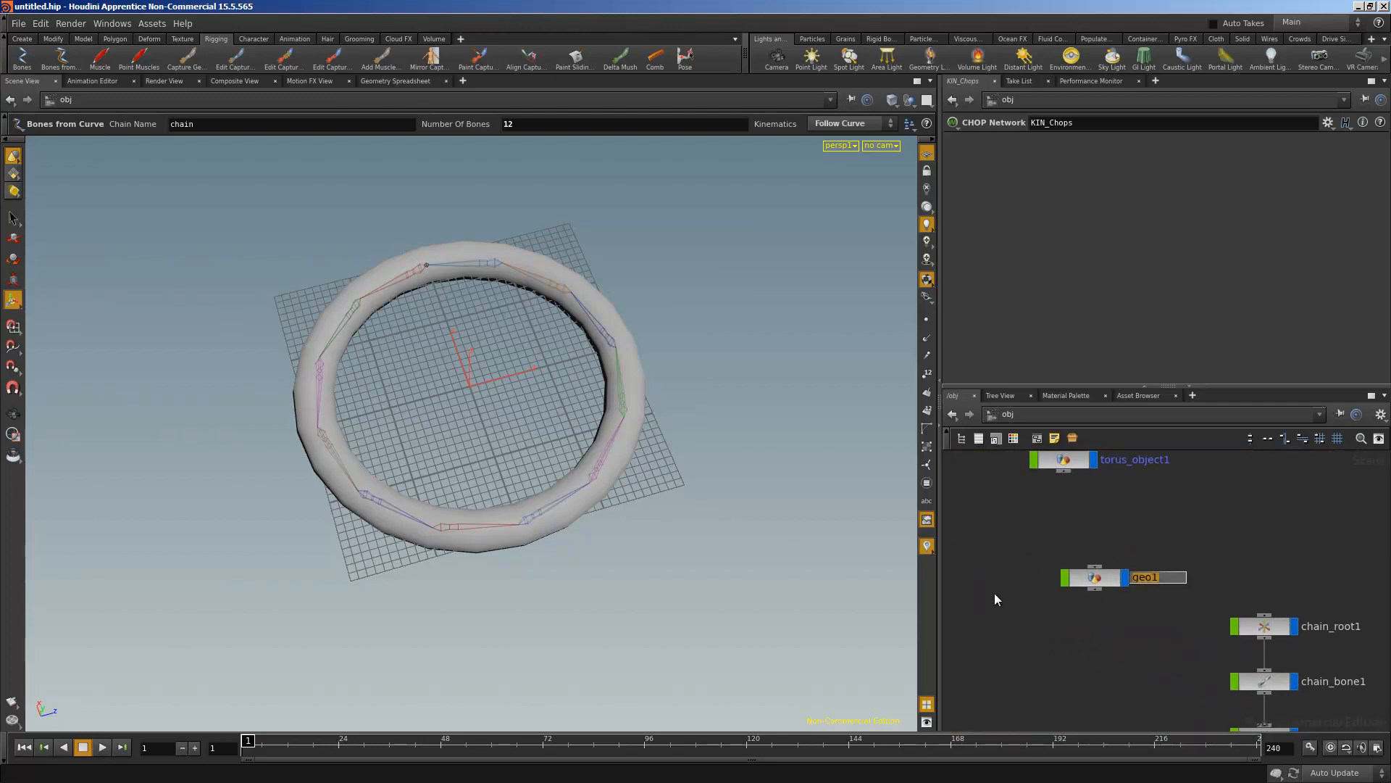
{"action": "type", "text": "curve"}
{"action": "key", "text": "Return"}
{"action": "left_click_drag", "start_coordinate": [1093, 579], "coordinate": [1067, 559]}
Check the torus1 settings inside torus_object1 and return to the object level
{"action": "double_click", "coordinate": [1064, 461]}
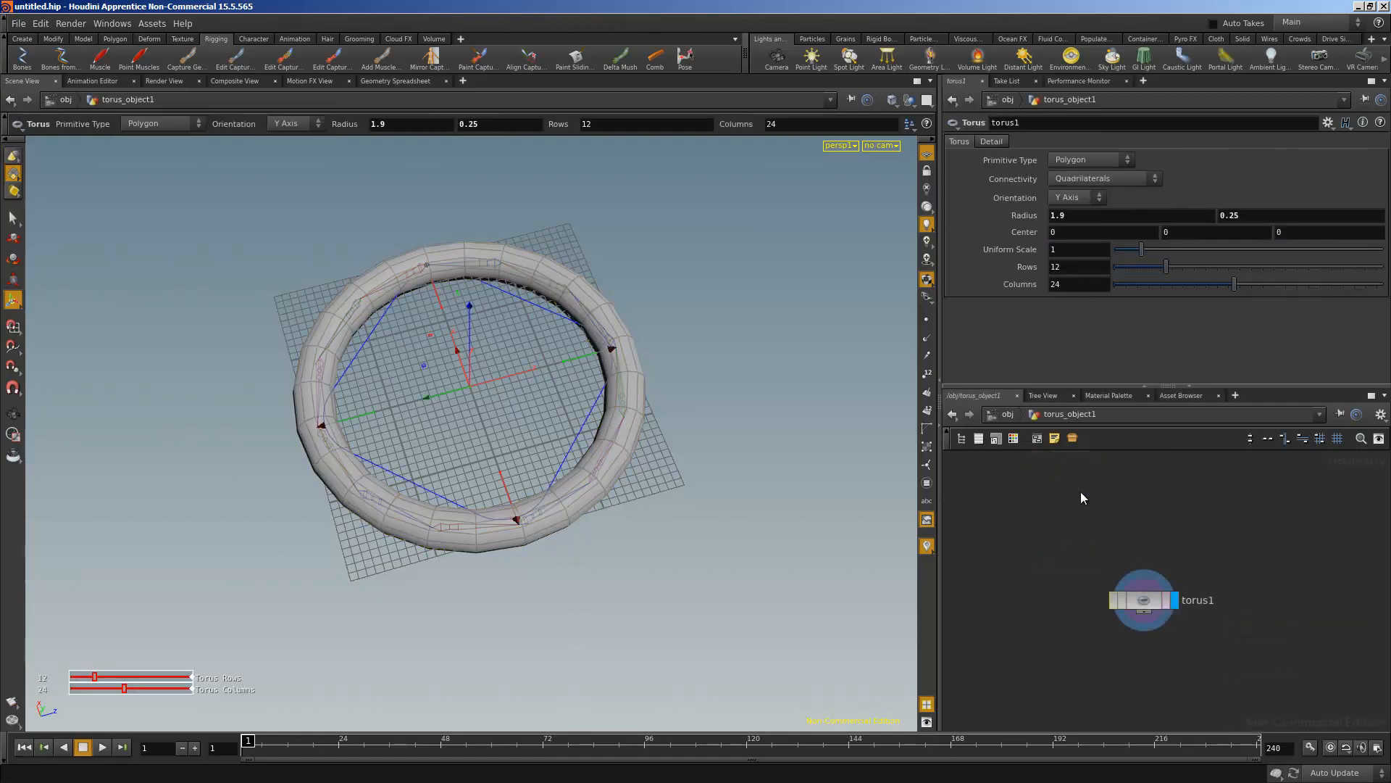
{"action": "middle_click_drag", "start_coordinate": [1130, 562], "coordinate": [1109, 509]}
{"action": "left_click", "coordinate": [1014, 417]}
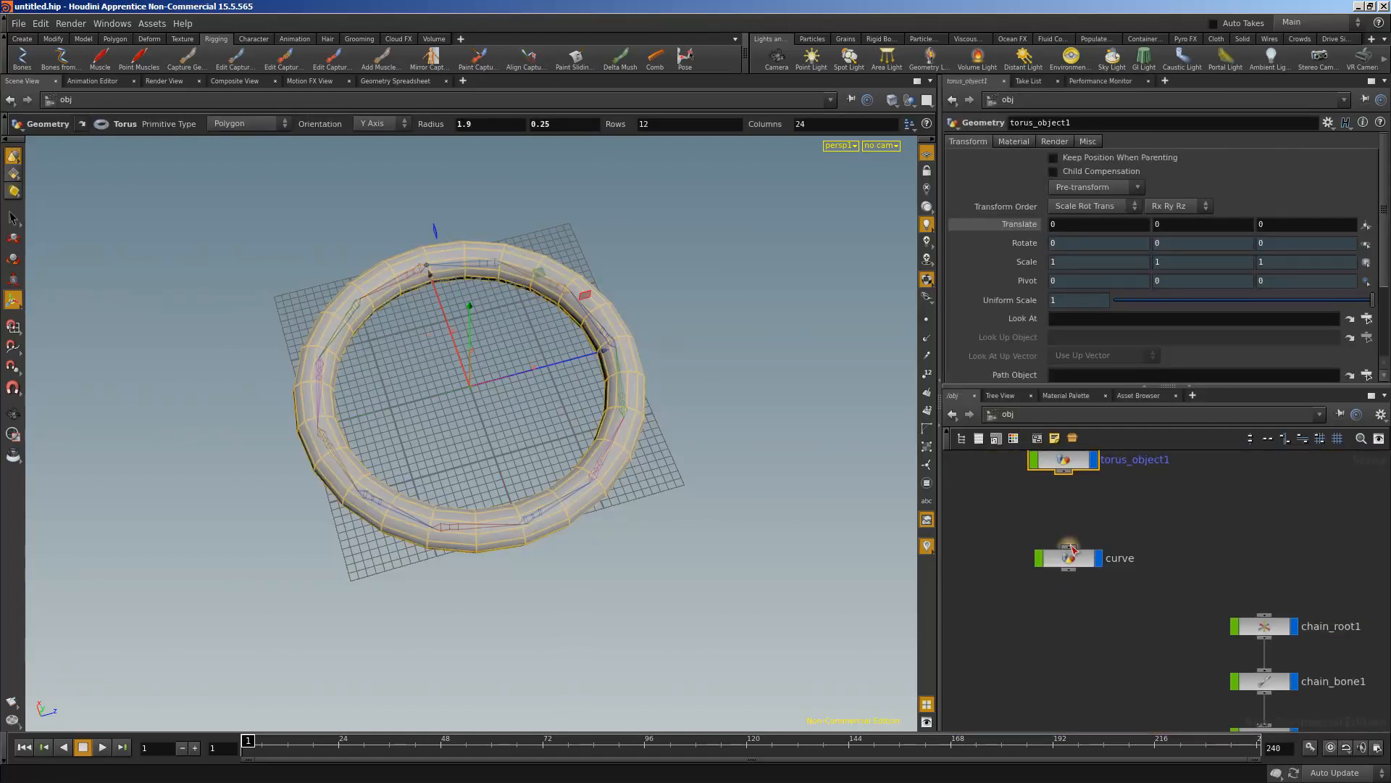
Add a Mountain node after circle1 inside the curve object
{"action": "double_click", "coordinate": [1070, 557]}
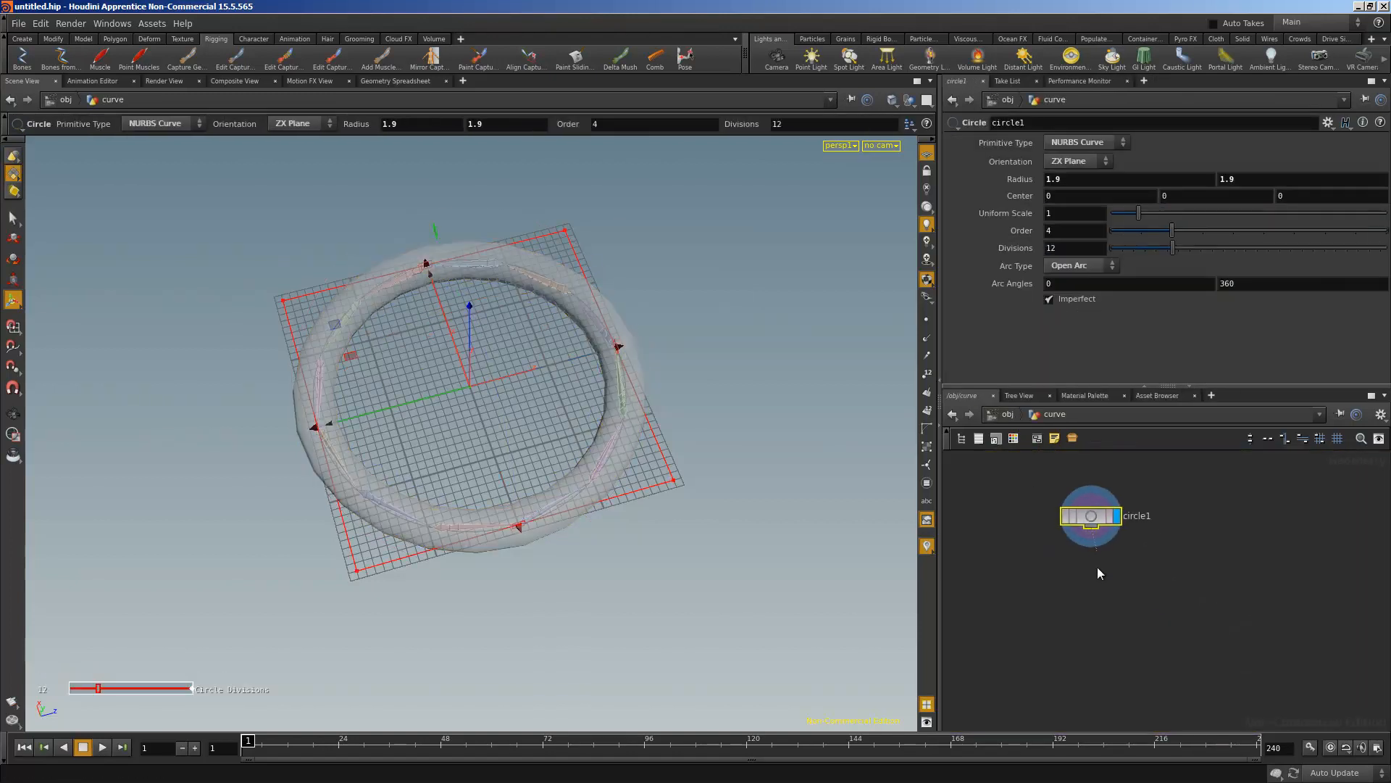
{"action": "key", "text": "Tab"}
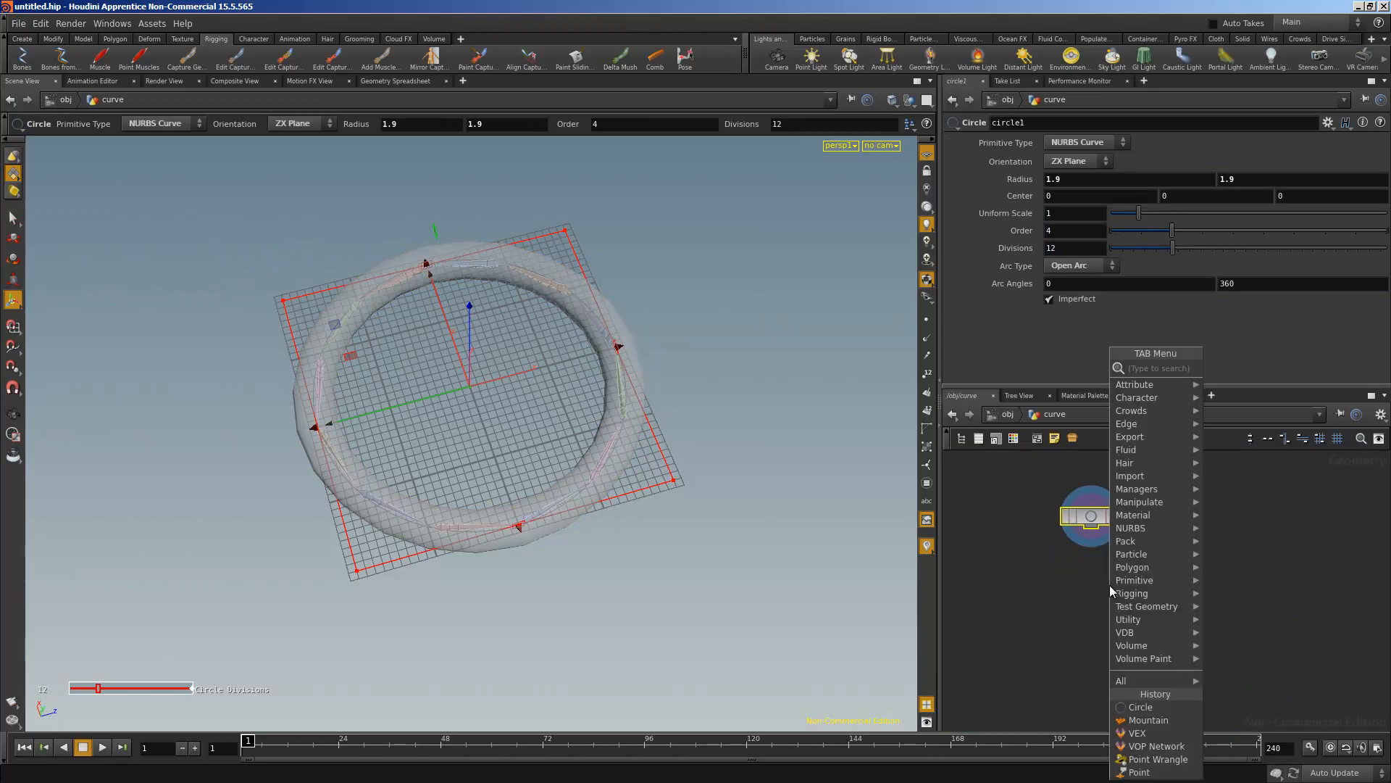
{"action": "type", "text": "mount"}
{"action": "key", "text": "Return"}
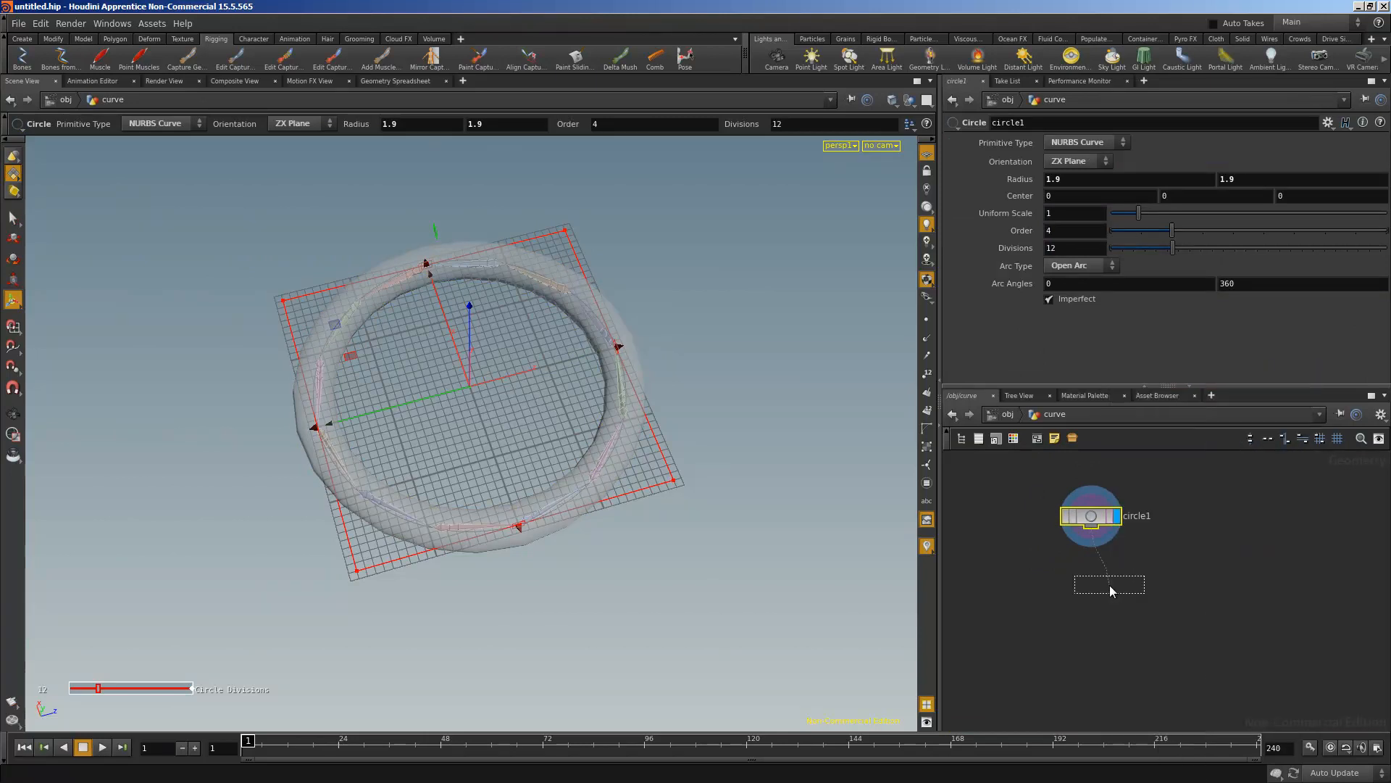
{"action": "left_click", "coordinate": [1111, 589]}
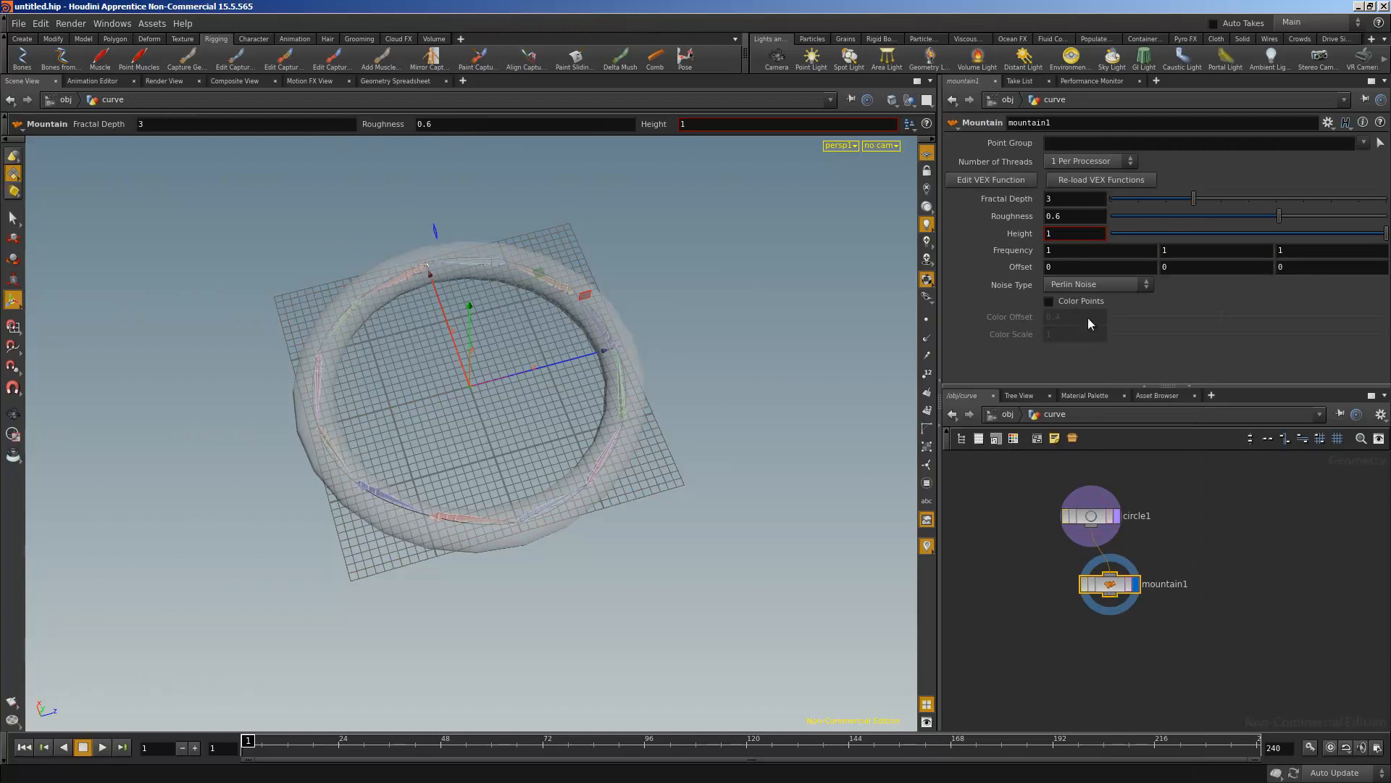
Test the bones' motion with Mountain offsets of 14.7, 0.7 and 0.7, and delete the Mountain node
{"action": "middle_click_drag", "start_coordinate": [1018, 265], "coordinate": [899, 310]}
{"action": "left_click_drag", "start_coordinate": [728, 378], "coordinate": [671, 395]}
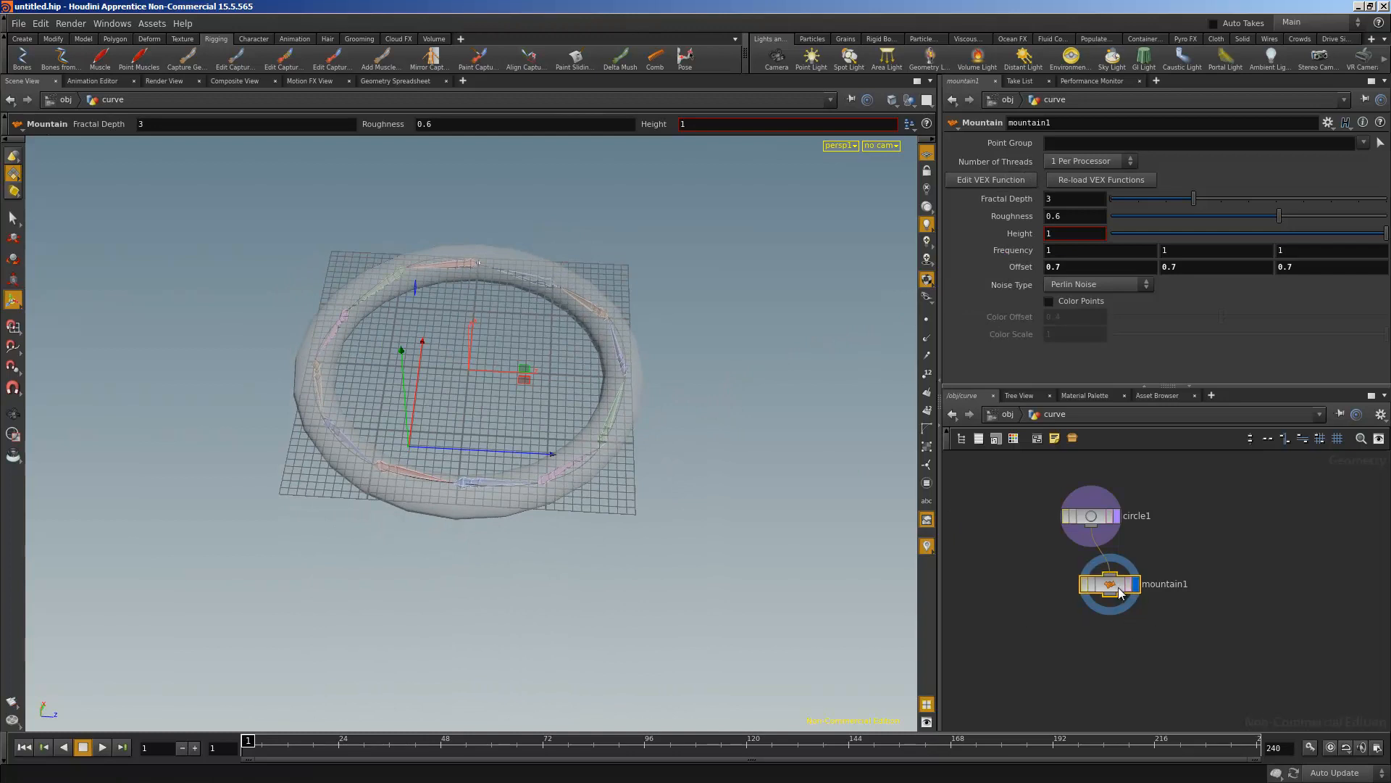
{"action": "middle_click_drag", "start_coordinate": [1055, 265], "coordinate": [1174, 248]}
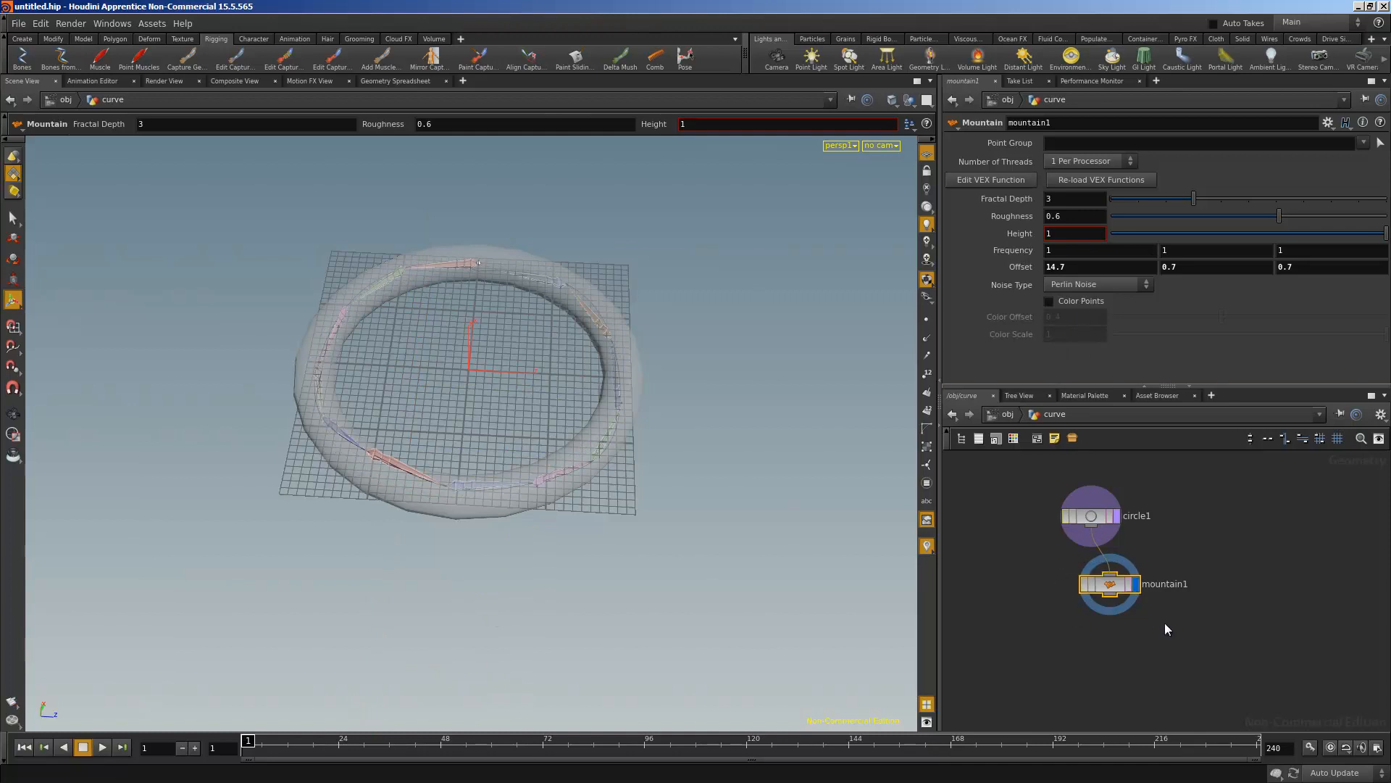
{"action": "key", "text": "Delete"}
At the object level, capture torus_object1 with Capture Geometry using chain_root1 as the skeleton root
{"action": "left_click", "coordinate": [1004, 414]}
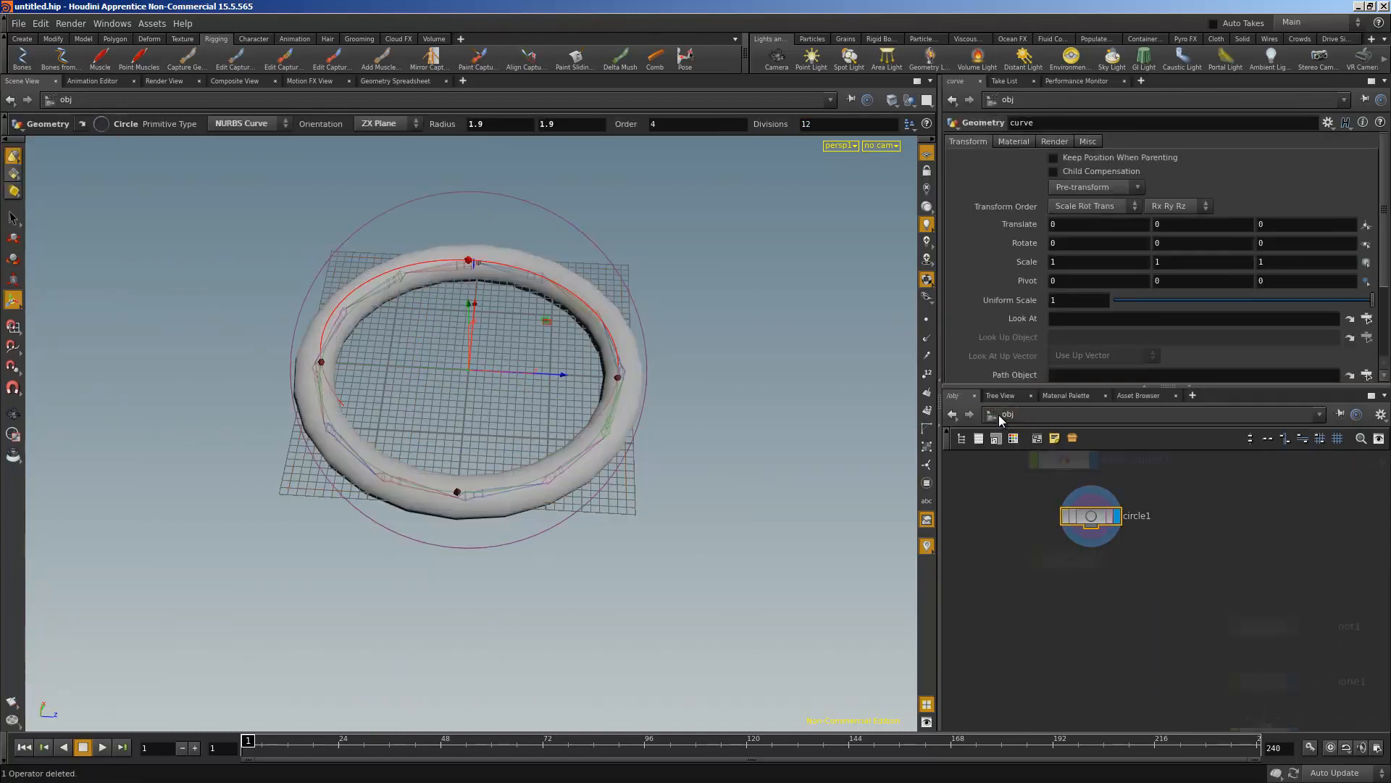
{"action": "scroll", "coordinate": [1010, 545], "scroll_direction": "down", "scroll_amount": 3}
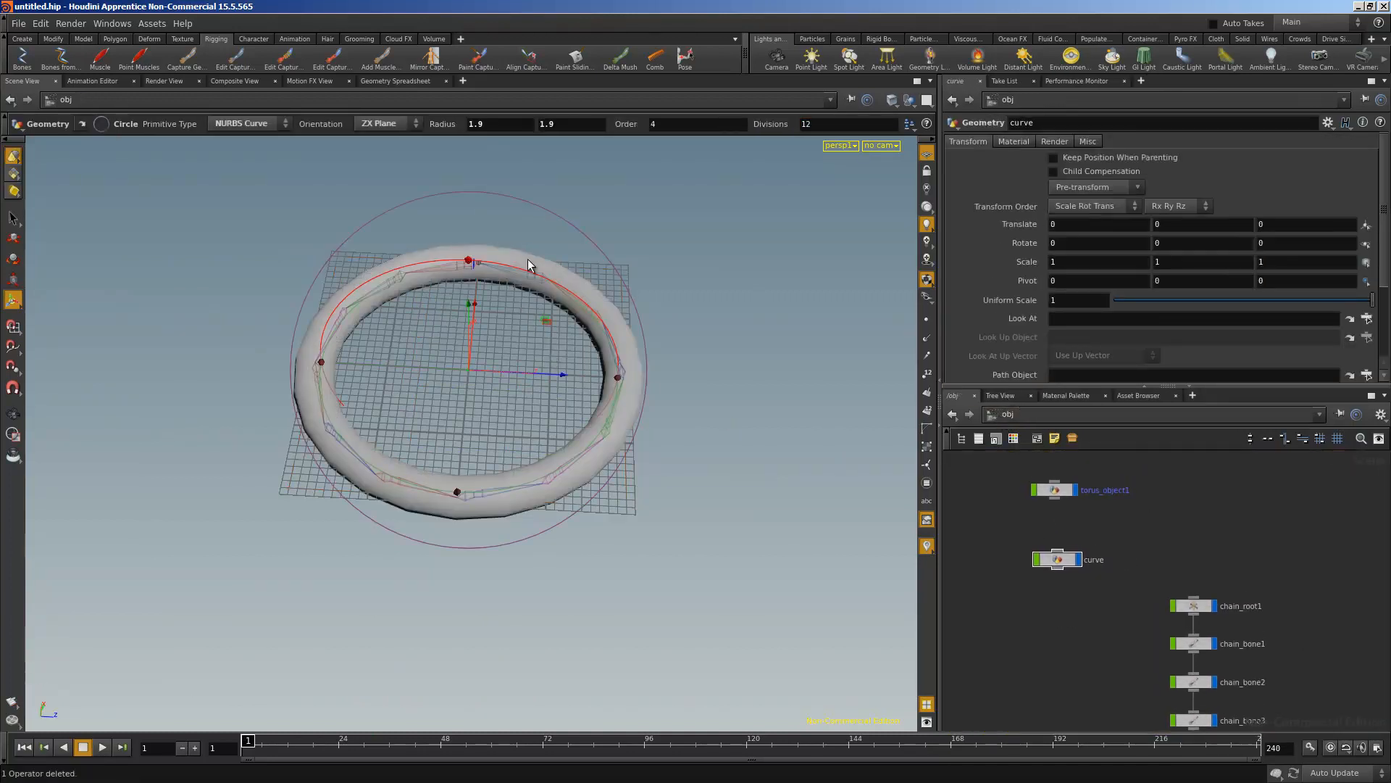
{"action": "left_click", "coordinate": [192, 57]}
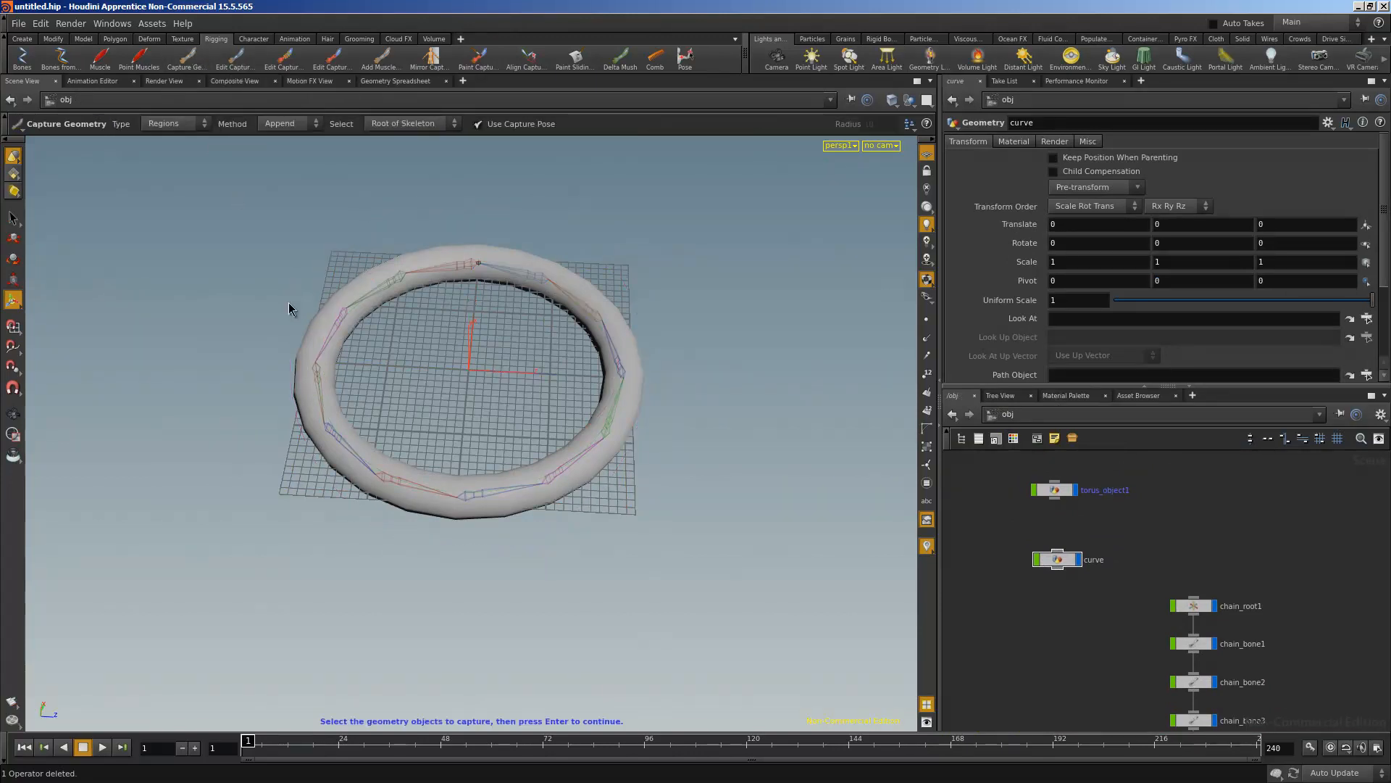
{"action": "left_click", "coordinate": [450, 270]}
{"action": "left_click", "coordinate": [445, 257]}
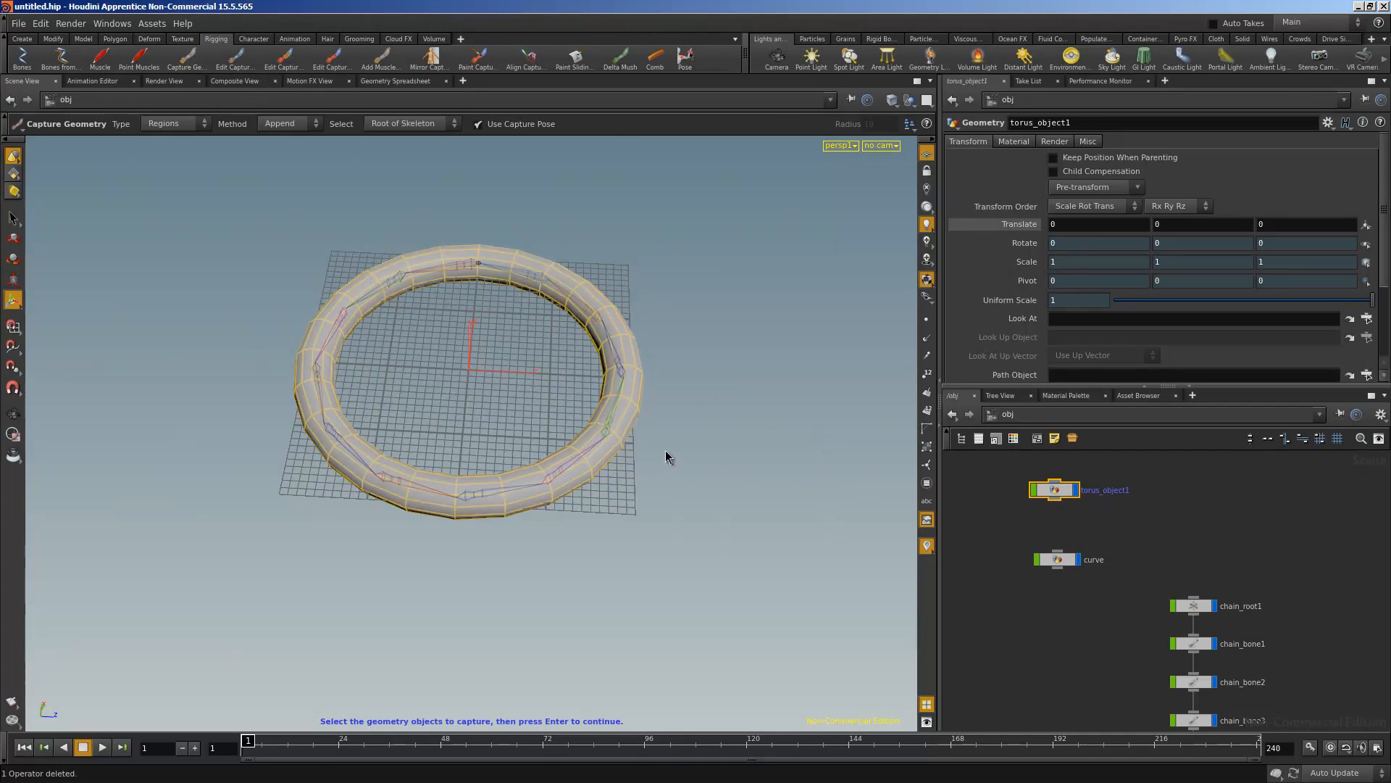
{"action": "key", "text": "Return"}
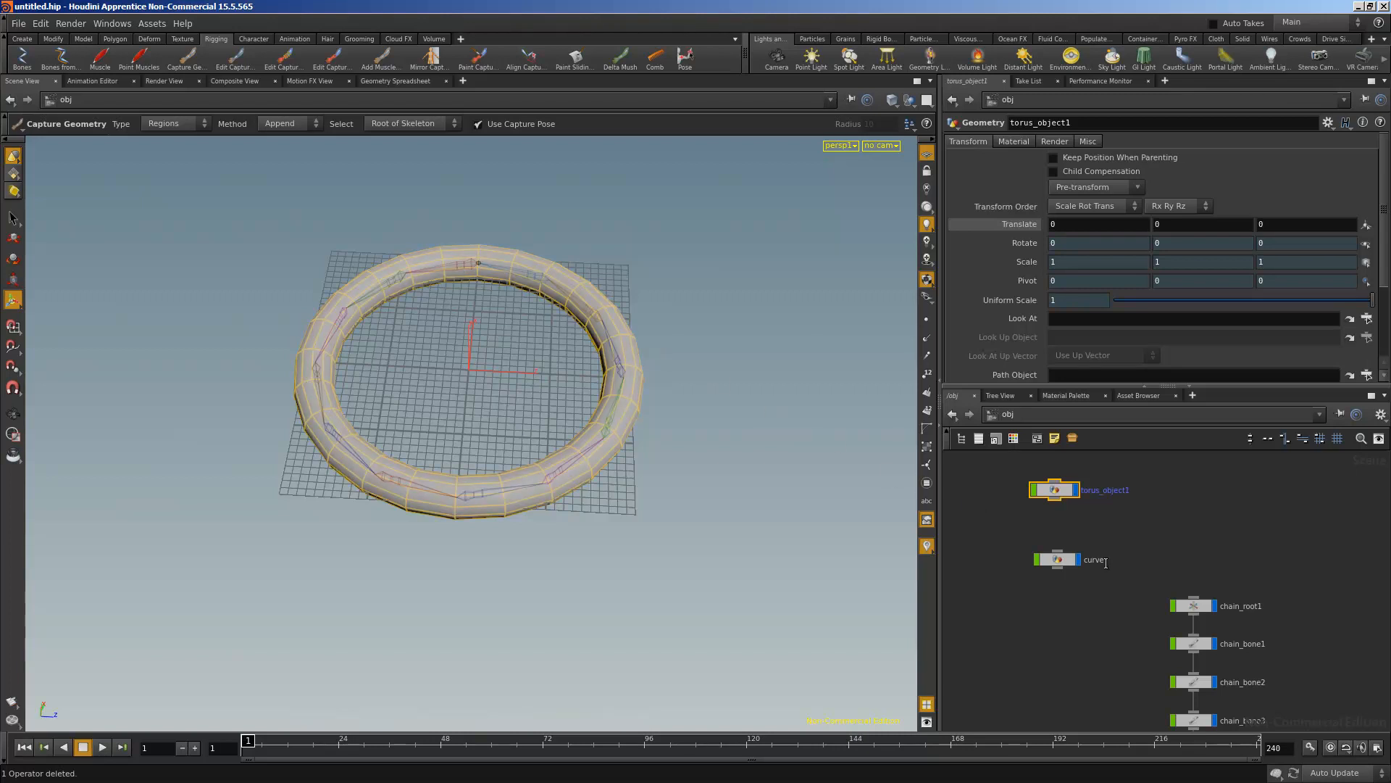
{"action": "left_click", "coordinate": [1192, 605]}
{"action": "key", "text": "Return"}
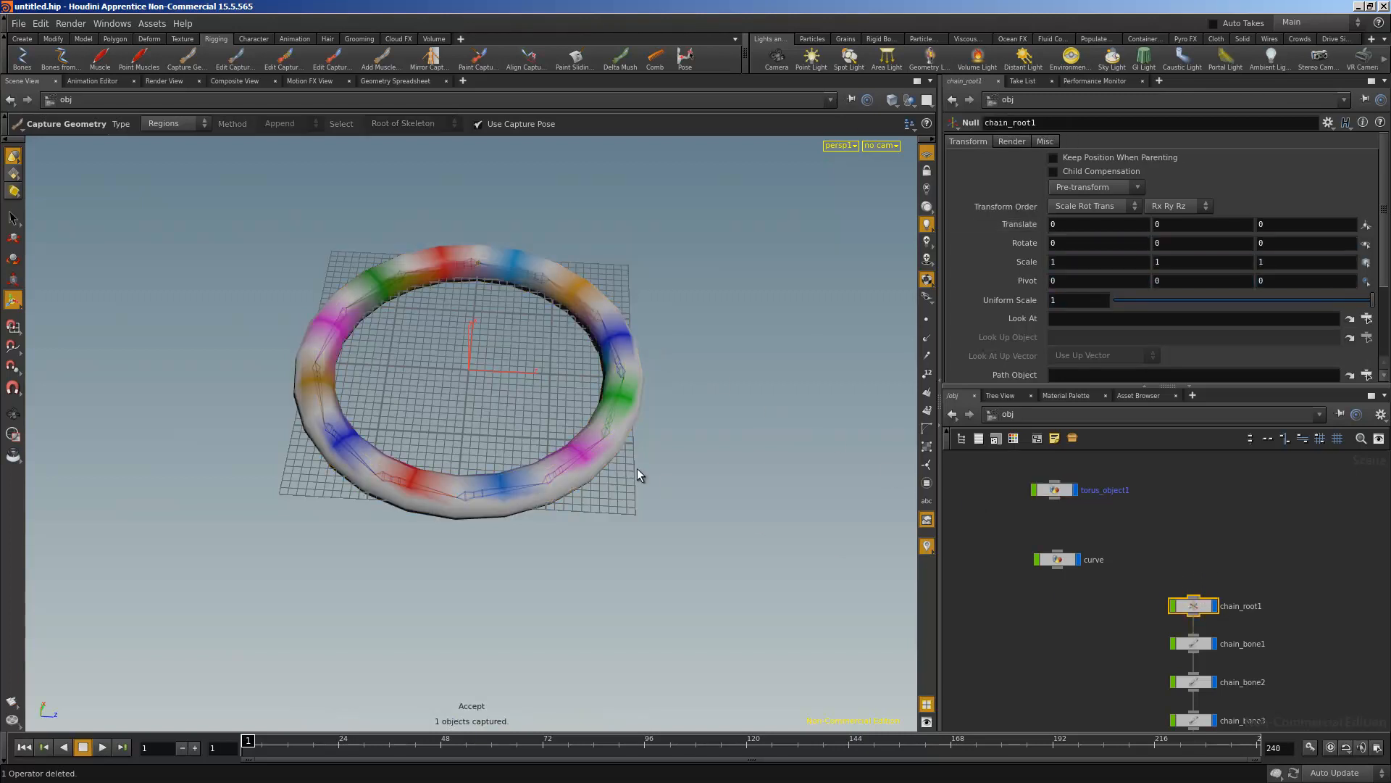
{"action": "key", "text": "Escape"}
Inside the curve object, add a Mountain node, connect it to circle1's output and display it
{"action": "left_click_drag", "start_coordinate": [576, 506], "coordinate": [493, 480]}
{"action": "right_click", "coordinate": [493, 480]}
{"action": "left_click", "coordinate": [776, 530]}
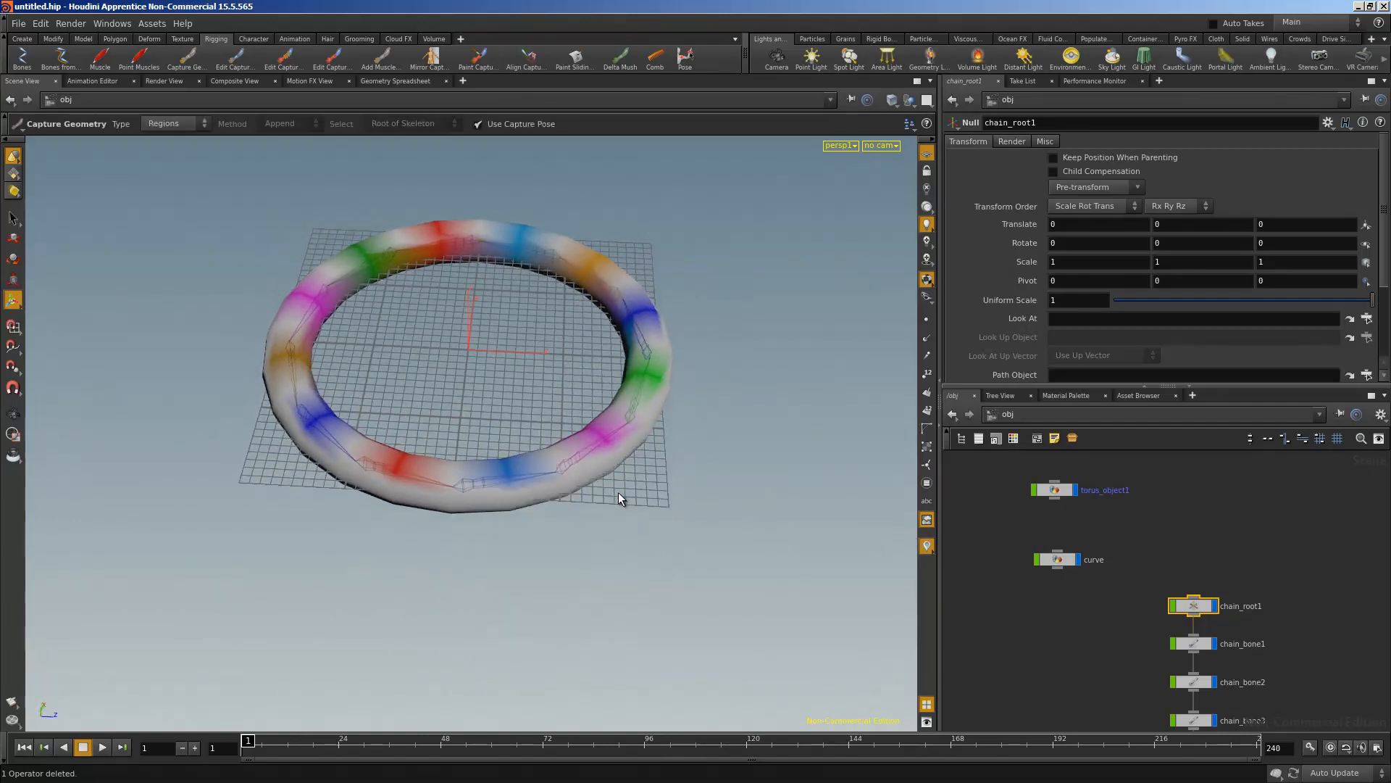
{"action": "left_click_drag", "start_coordinate": [1167, 571], "coordinate": [1223, 616]}
{"action": "middle_click_drag", "start_coordinate": [1176, 534], "coordinate": [1085, 577]}
{"action": "scroll", "coordinate": [1139, 509], "scroll_direction": "up", "scroll_amount": 1}
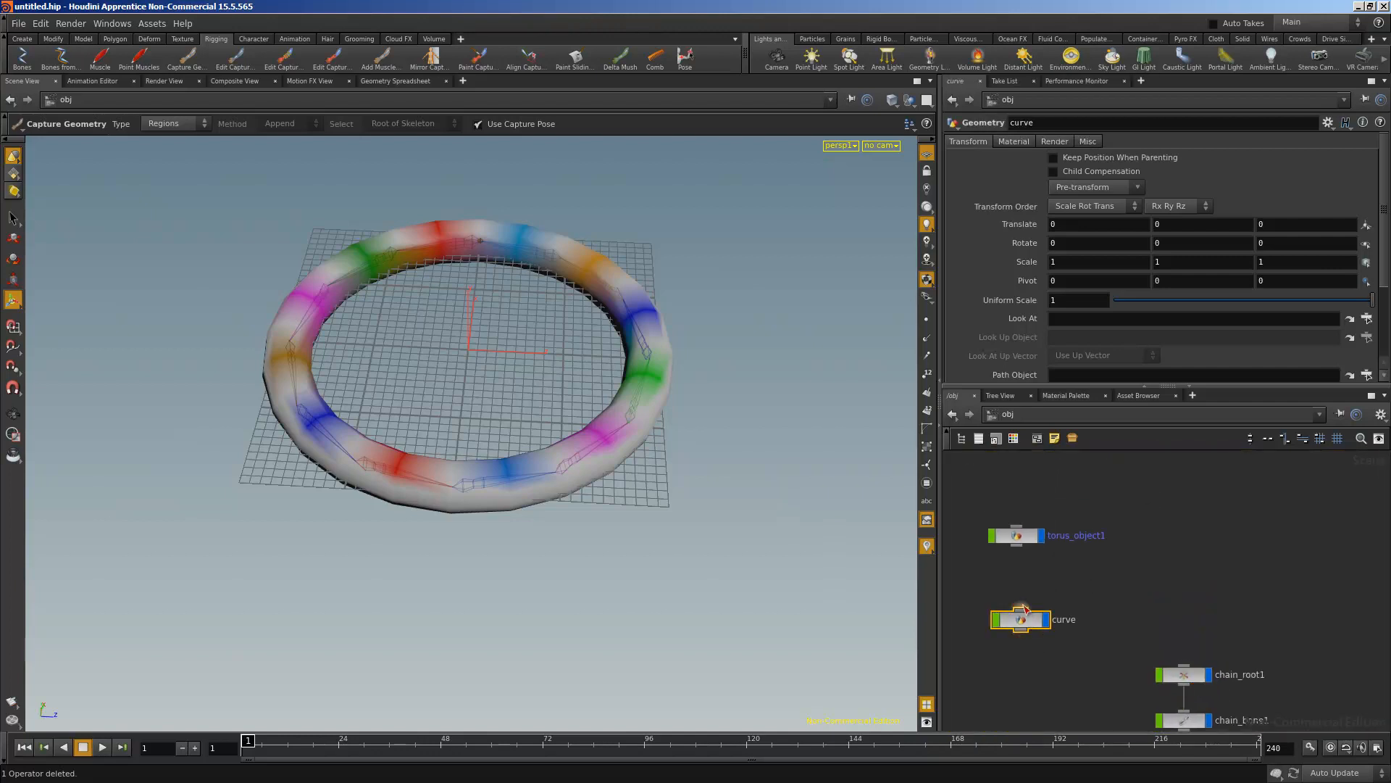
{"action": "double_click", "coordinate": [1020, 620]}
{"action": "key", "text": "Tab"}
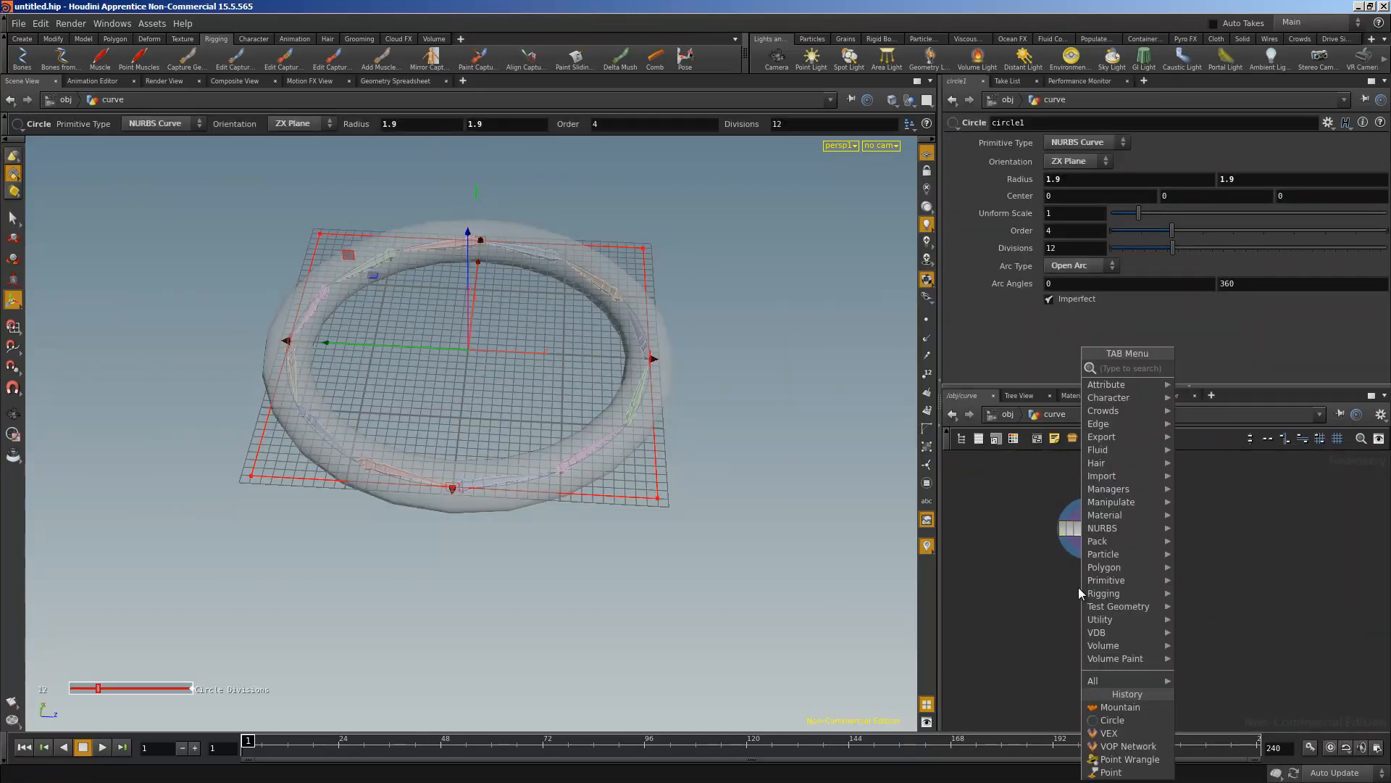
{"action": "type", "text": "resa"}
{"action": "key", "text": "Return"}
{"action": "left_click", "coordinate": [1079, 593]}
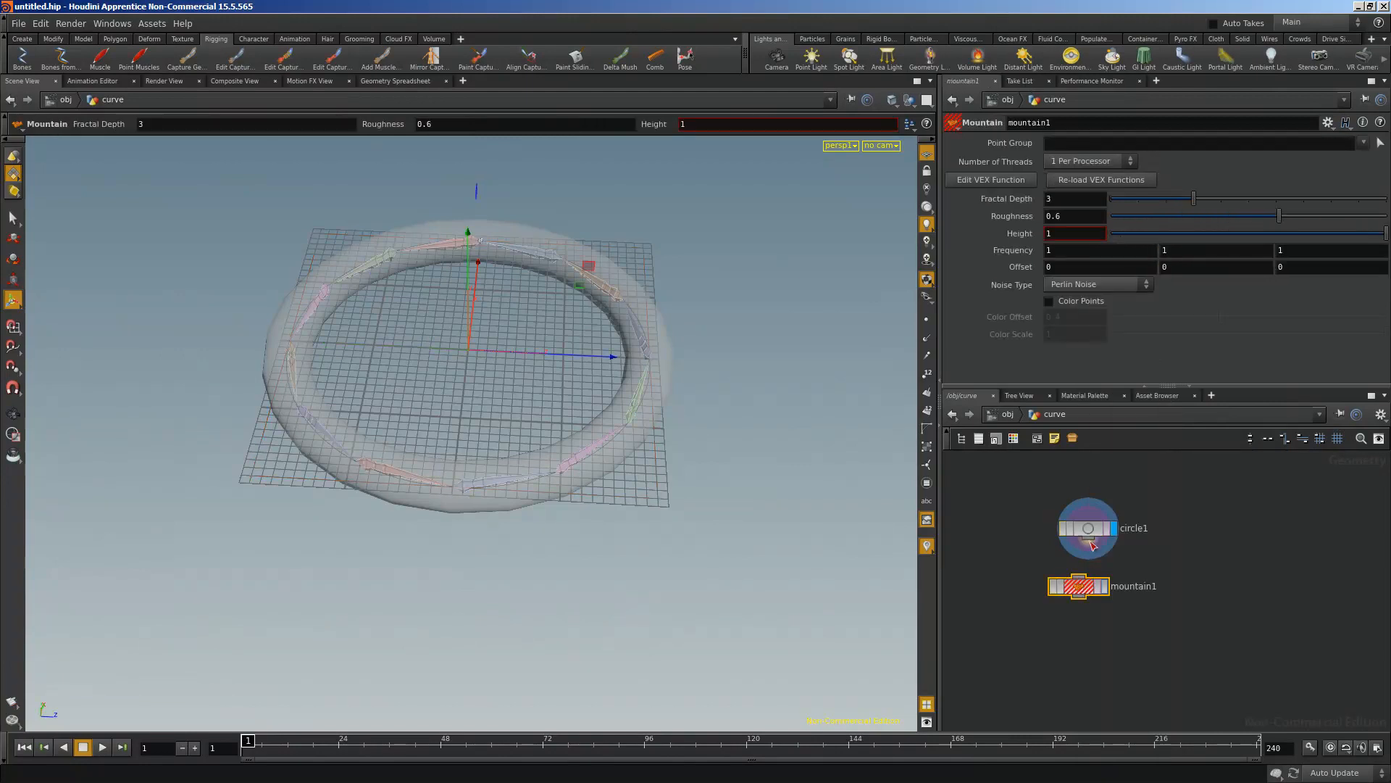
{"action": "left_click", "coordinate": [1106, 586]}
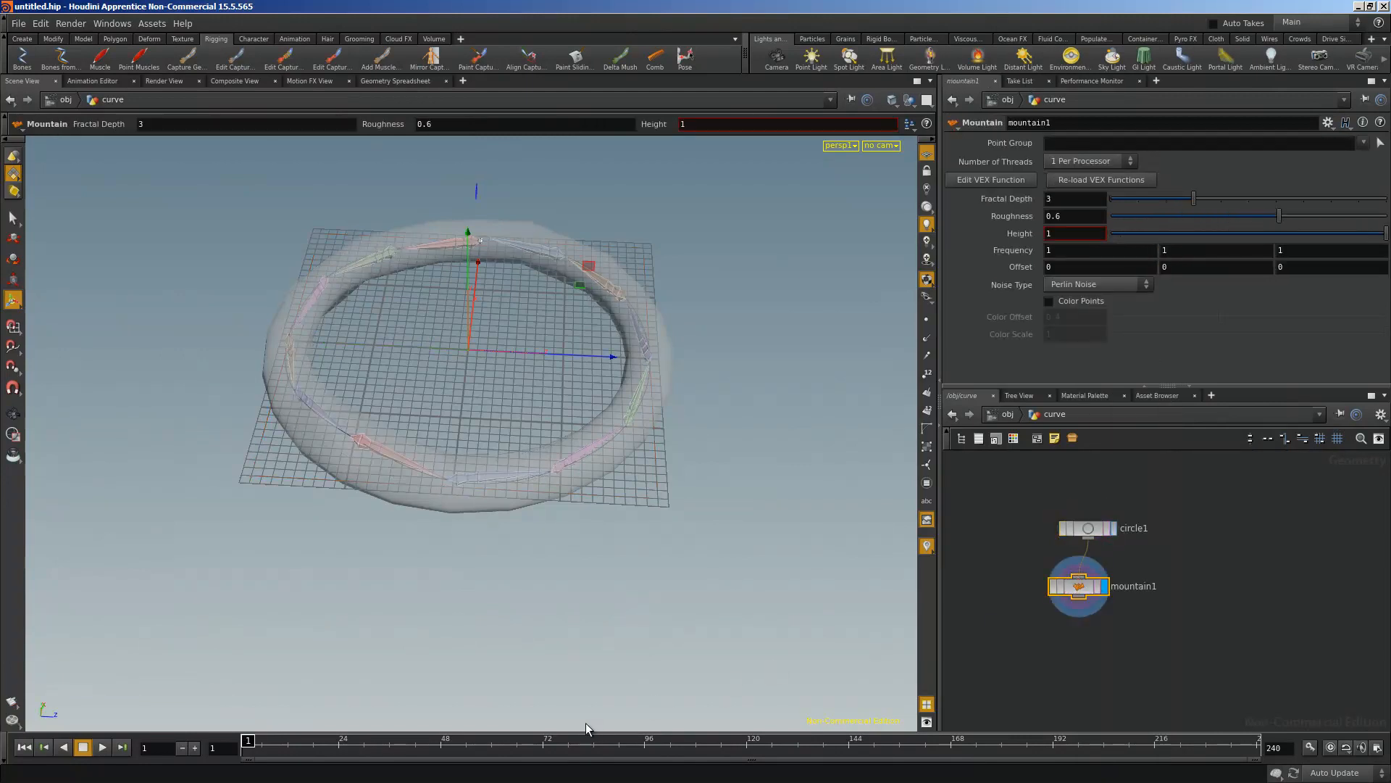
At frame 95, set the Mountain's X offset to 32 and its X frequency to 1.3
{"action": "left_click_drag", "start_coordinate": [582, 742], "coordinate": [642, 742]}
{"action": "middle_click_drag", "start_coordinate": [1076, 267], "coordinate": [1275, 254]}
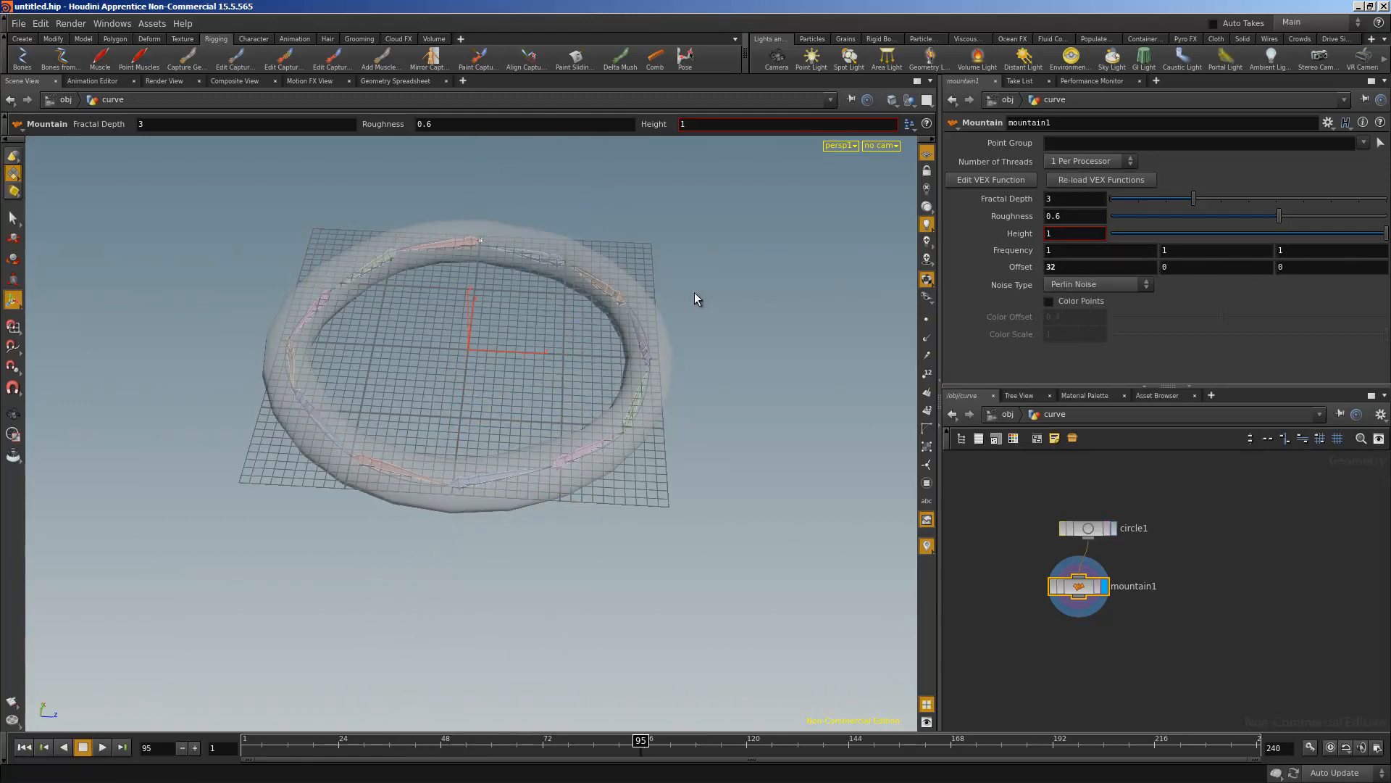
{"action": "key", "text": "Escape"}
{"action": "left_click_drag", "start_coordinate": [696, 298], "coordinate": [436, 435]}
{"action": "key", "text": "Return"}
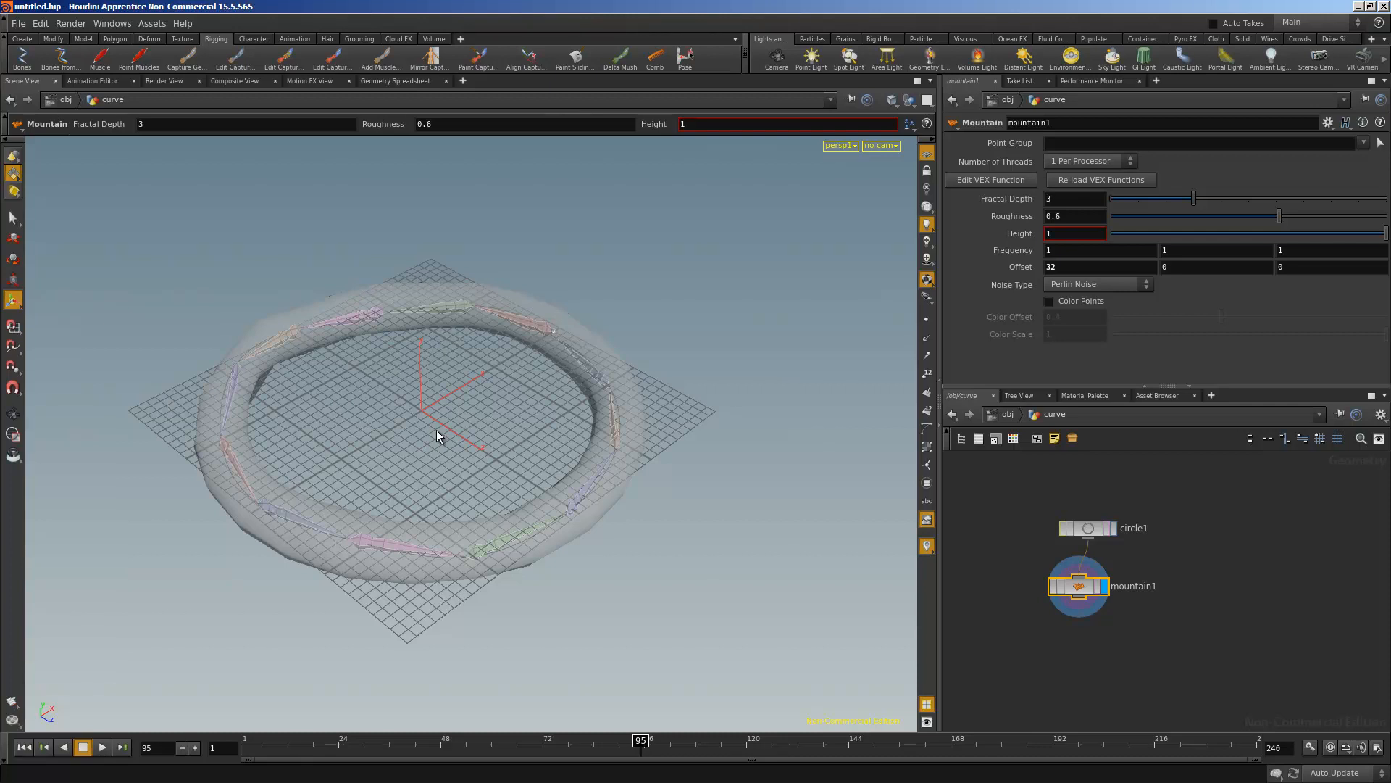
{"action": "key", "text": "Escape"}
{"action": "left_click_drag", "start_coordinate": [395, 458], "coordinate": [638, 406]}
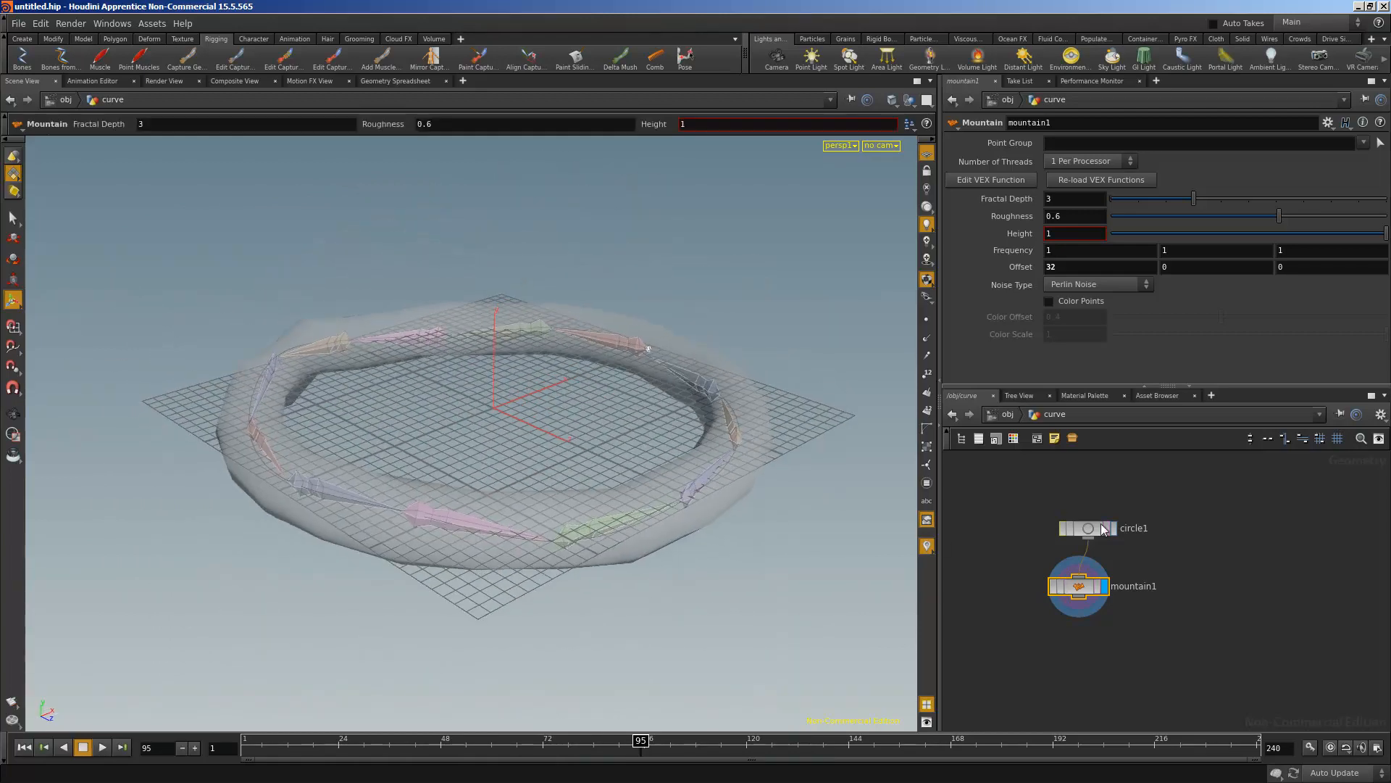
{"action": "middle_click_drag", "start_coordinate": [1076, 254], "coordinate": [1181, 258]}
Save the scene under the file name bone_curve in the $HIP folder
{"action": "key", "text": "s"}
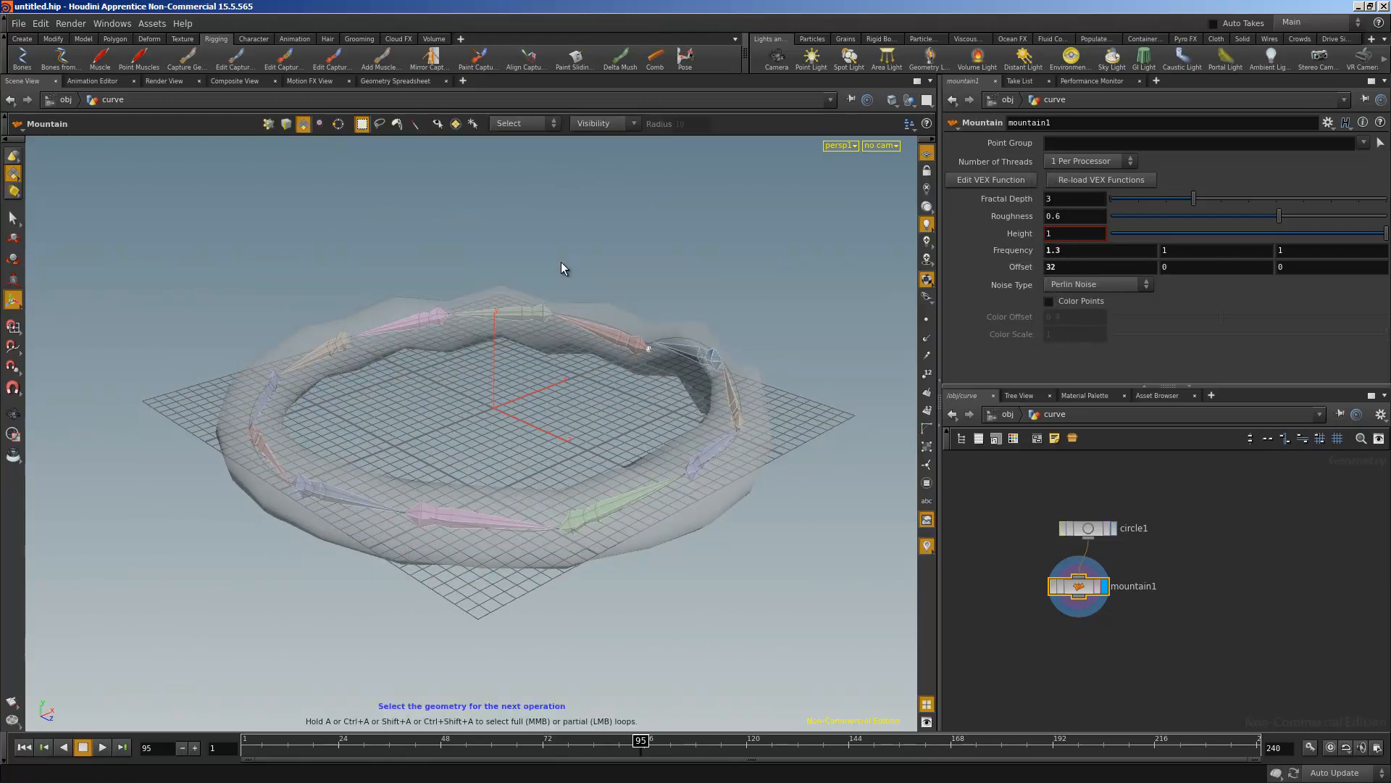
{"action": "key", "text": "ctrl+s"}
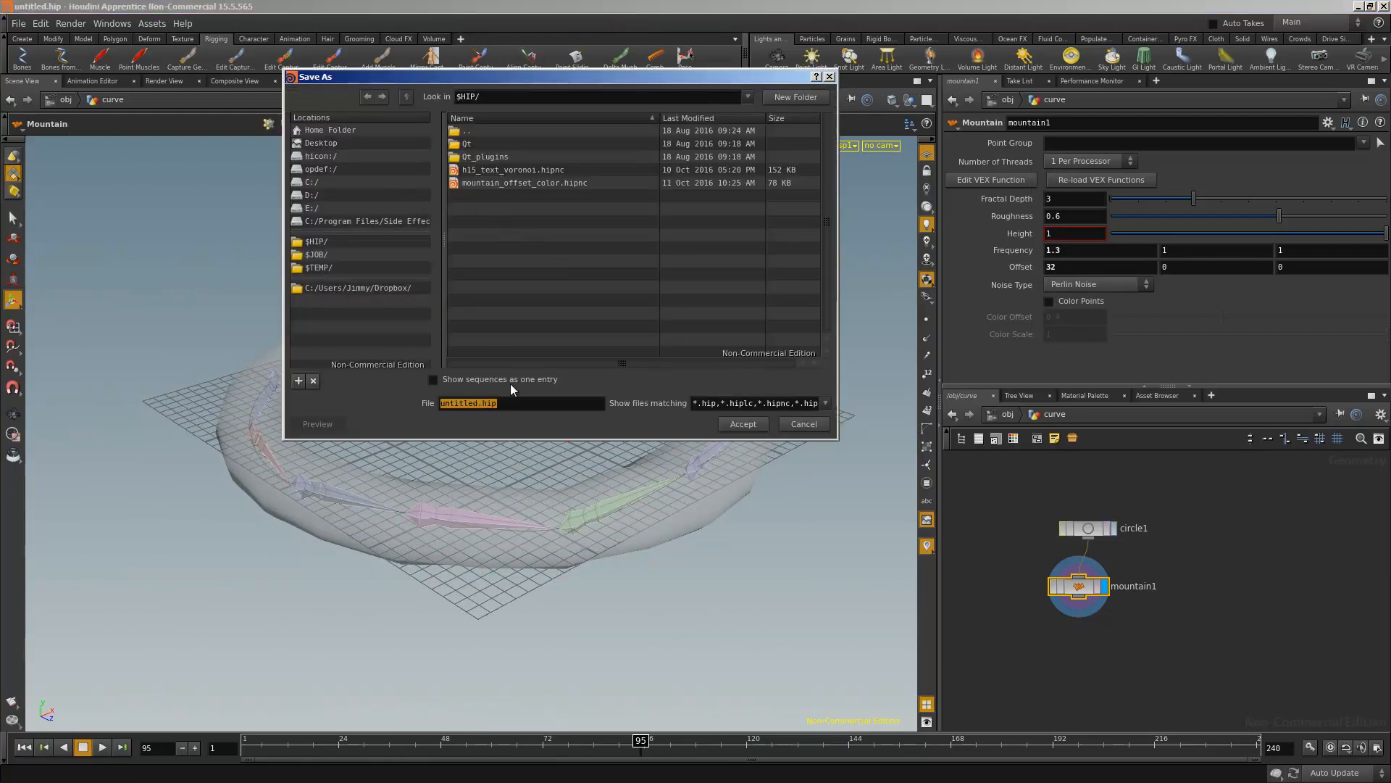
{"action": "left_click", "coordinate": [480, 404]}
{"action": "left_click_drag", "start_coordinate": [480, 404], "coordinate": [387, 392]}
{"action": "type", "text": "bone_curve"}
{"action": "key", "text": "Return"}
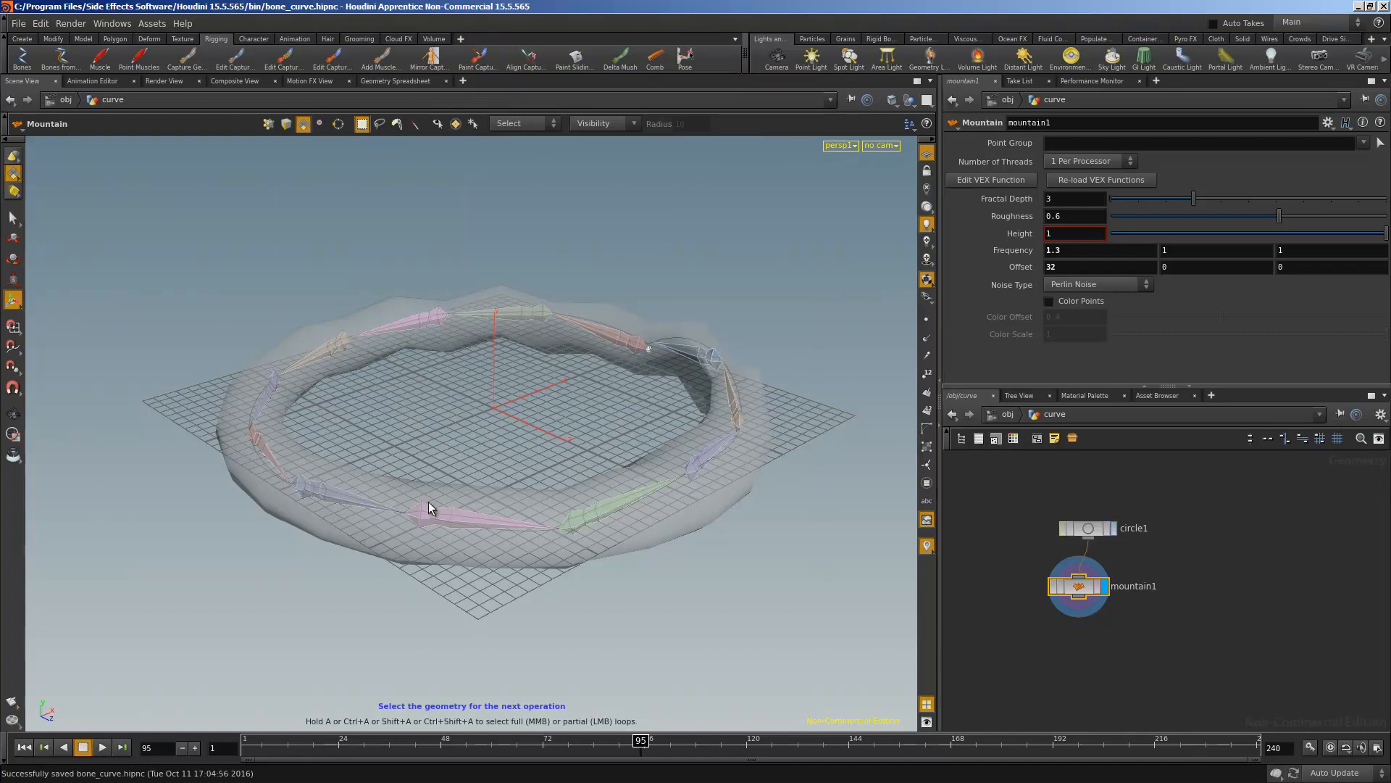
Return to the object level and examine the deformed torus from another angle
{"action": "left_click", "coordinate": [1007, 414]}
{"action": "left_click_drag", "start_coordinate": [716, 366], "coordinate": [606, 379], "text": "alt"}
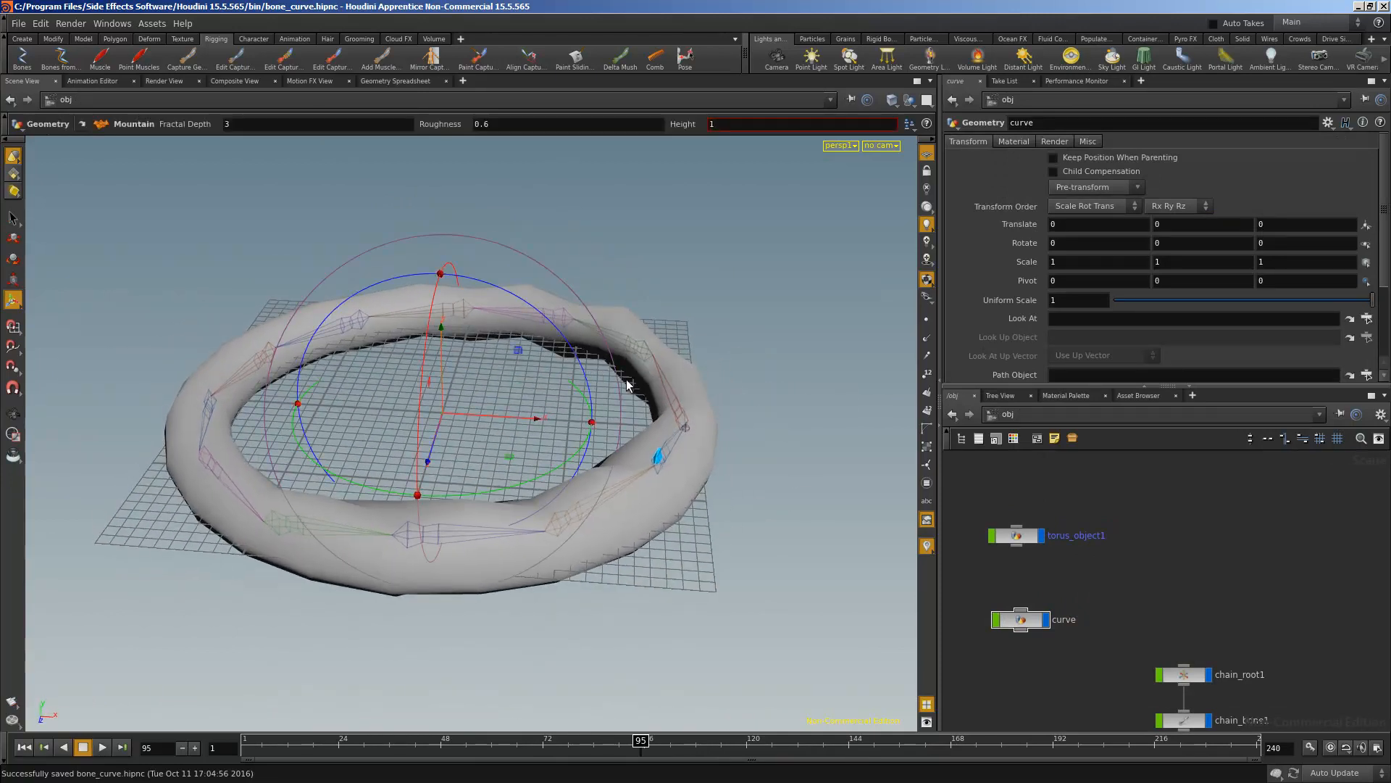